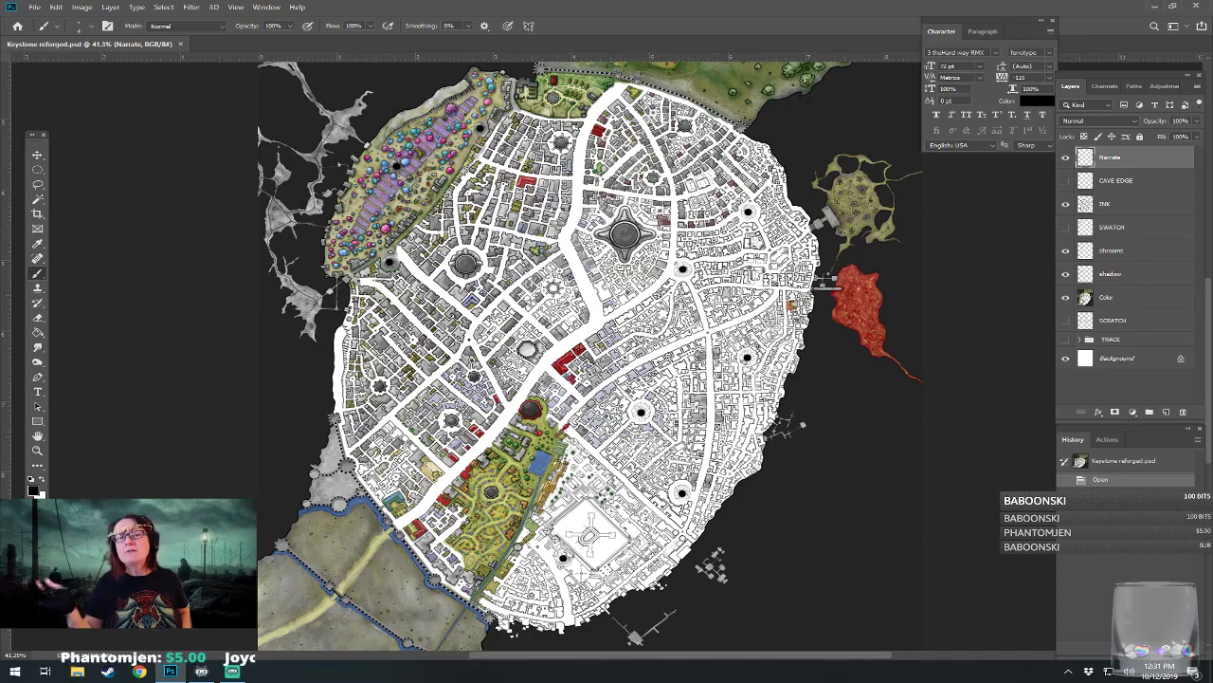
Step: Examine the coloured park, the surrounding districts and the uncoloured eastern half of the city map
drag(524, 536, 547, 484)
scroll(547, 484, up, 3)
scroll(562, 362, up, 2)
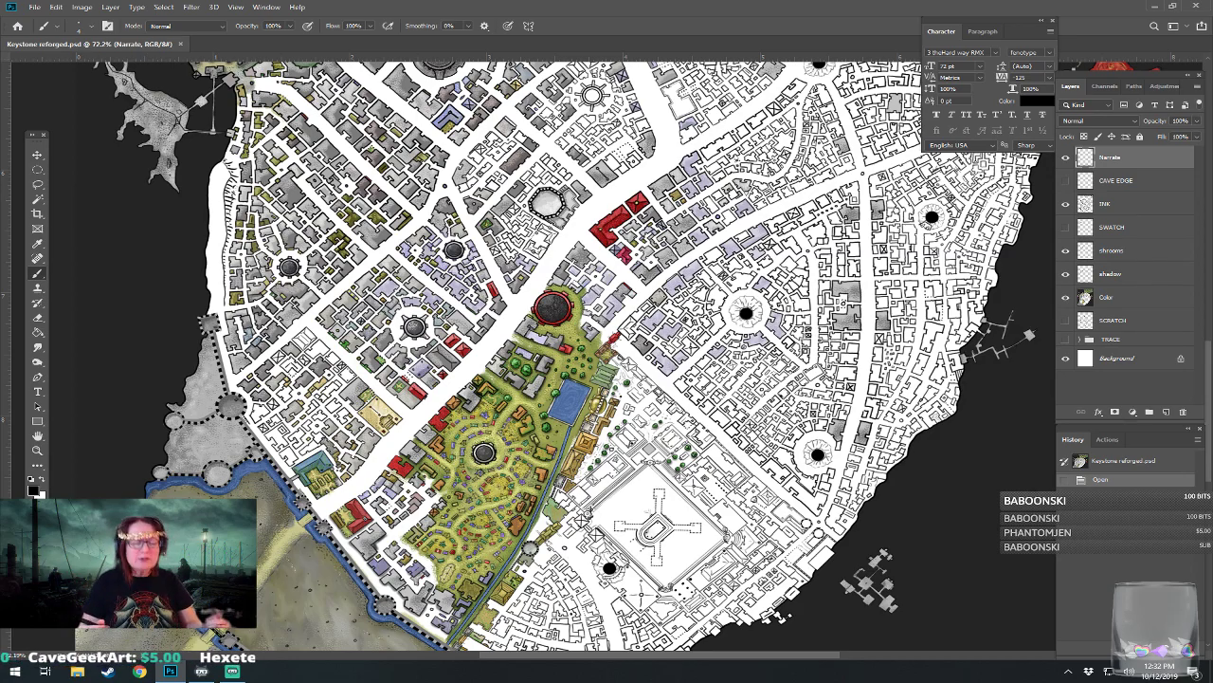
scroll(711, 332, up, 5)
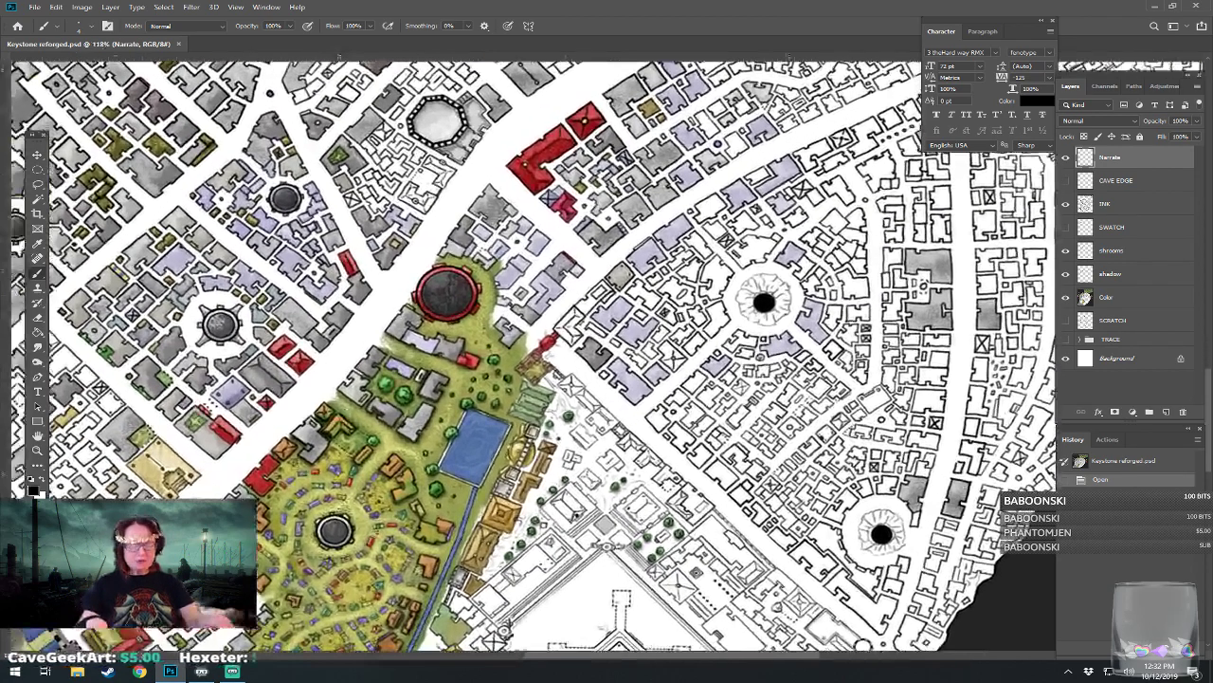
scroll(711, 332, down, 1)
drag(711, 332, 955, 291)
scroll(335, 570, down, 5)
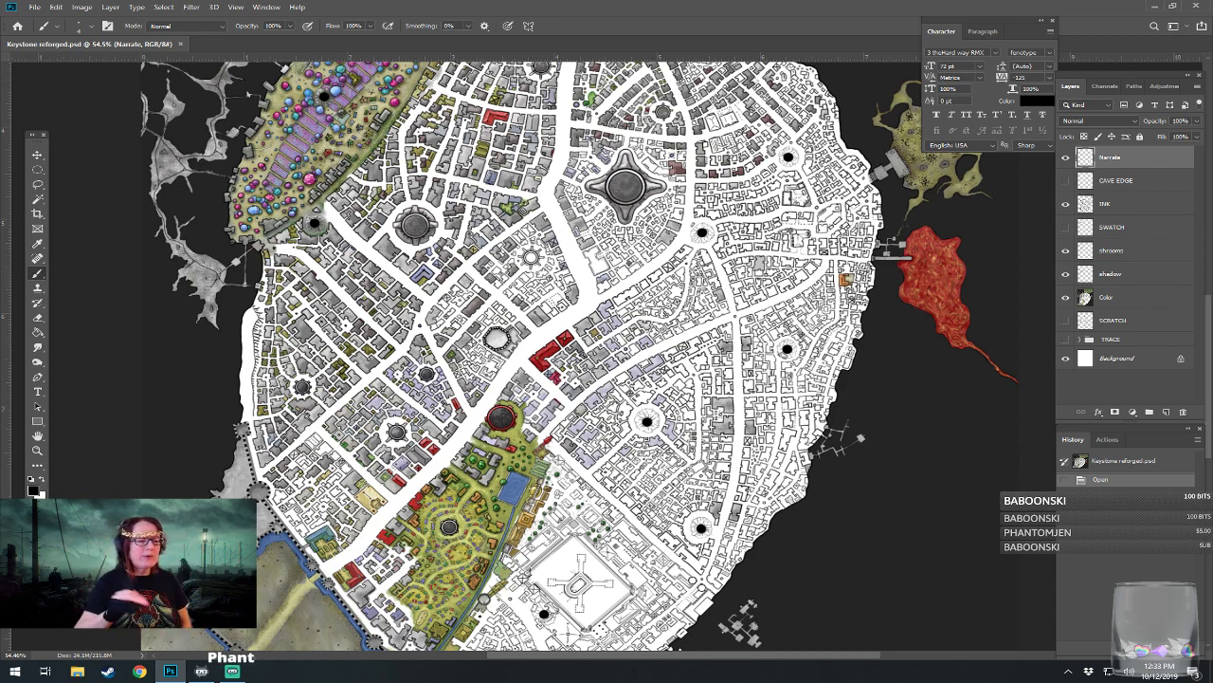
drag(407, 260, 398, 349)
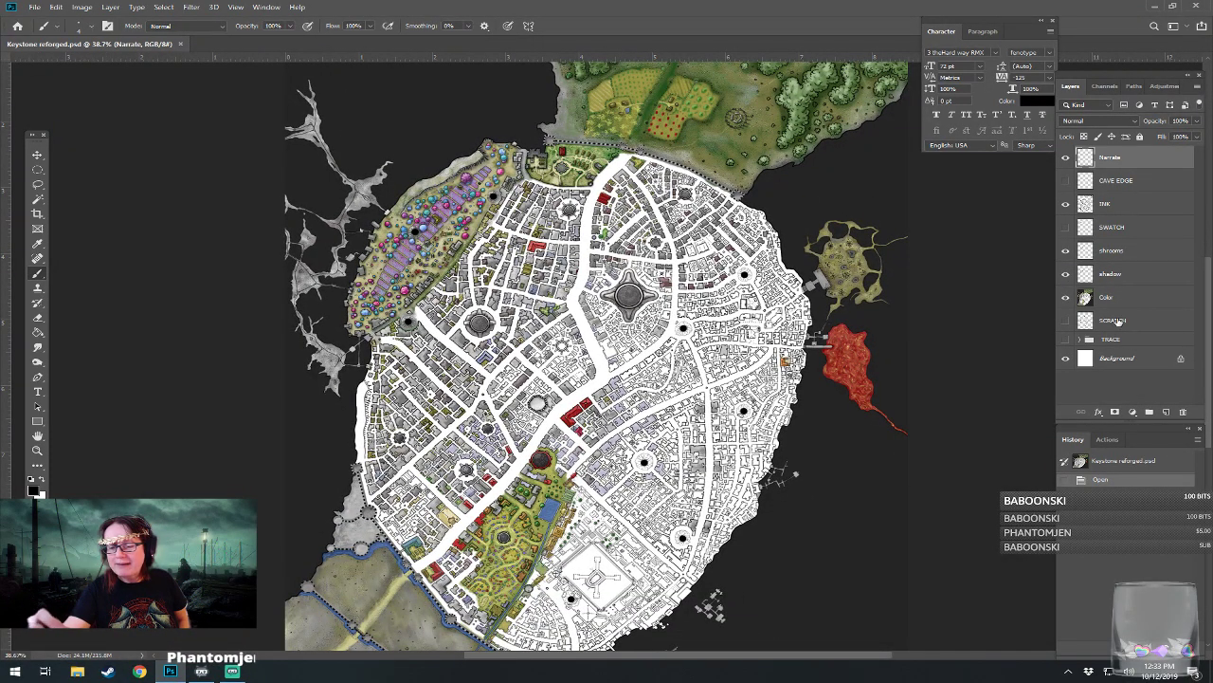
Step: Show the TRACE group and hide the Color, shadow, shrooms and INK layers so only the original sketch remains
click(1066, 339)
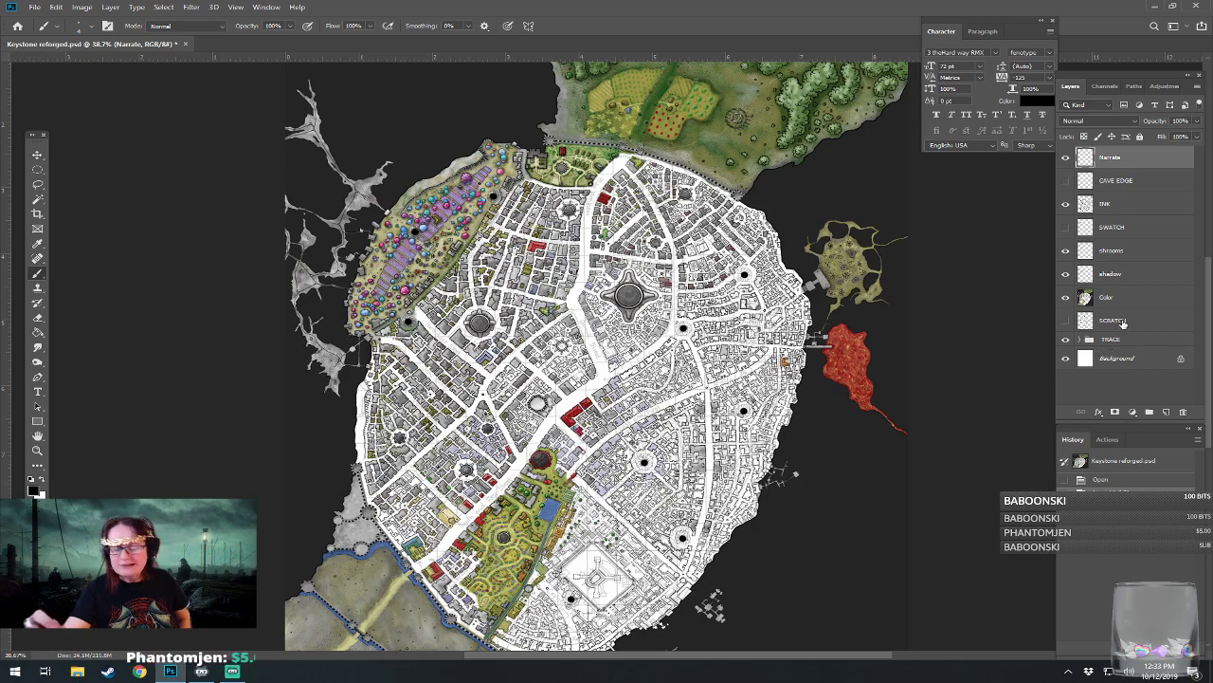
drag(1065, 299, 1066, 251)
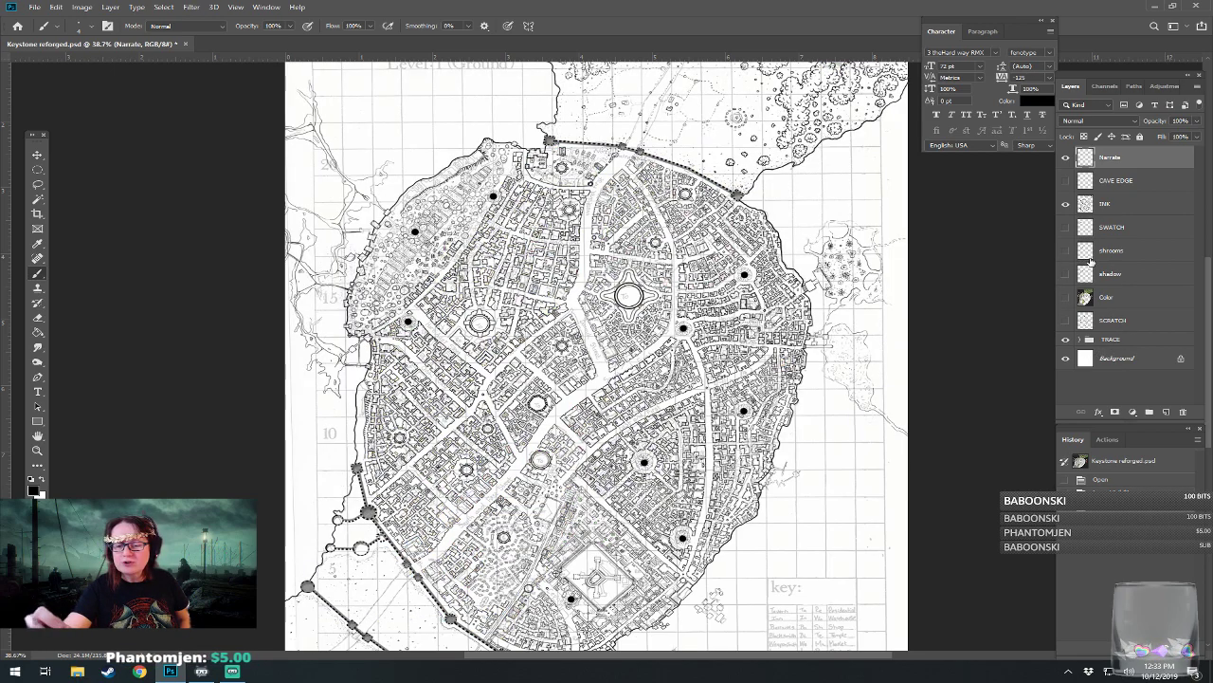
click(1065, 204)
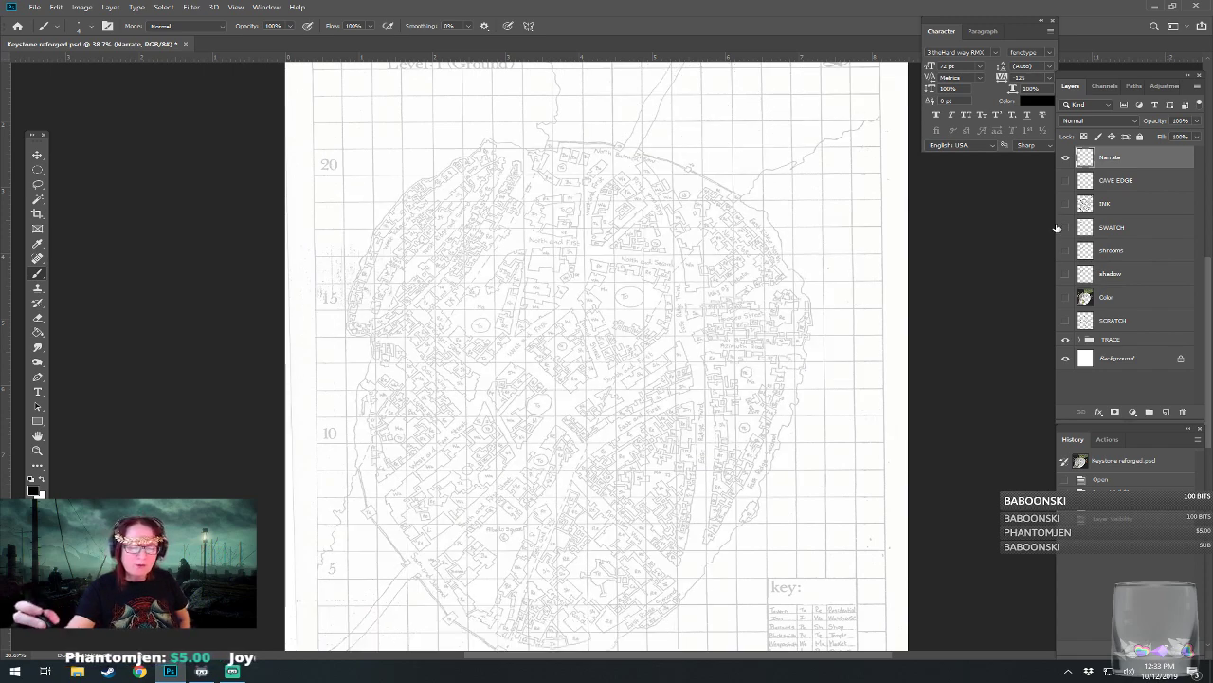
Step: On the Narrate layer, brush two long diagonal lines across the sketched city and an X in the northwest and southeast sections
scroll(631, 568, up, 2)
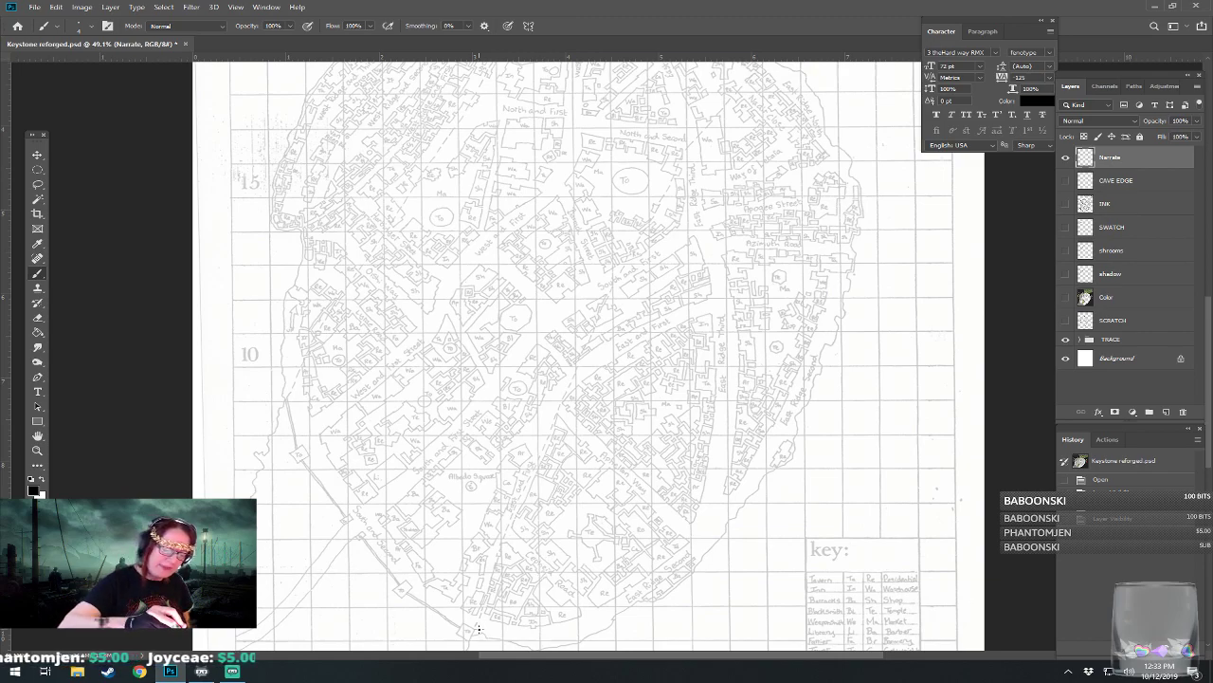
mouse_move(479, 628)
mouse_down()
mouse_move(494, 563)
mouse_move(639, 246)
mouse_move(679, 165)
mouse_move(757, 64)
mouse_move(801, 255)
mouse_up()
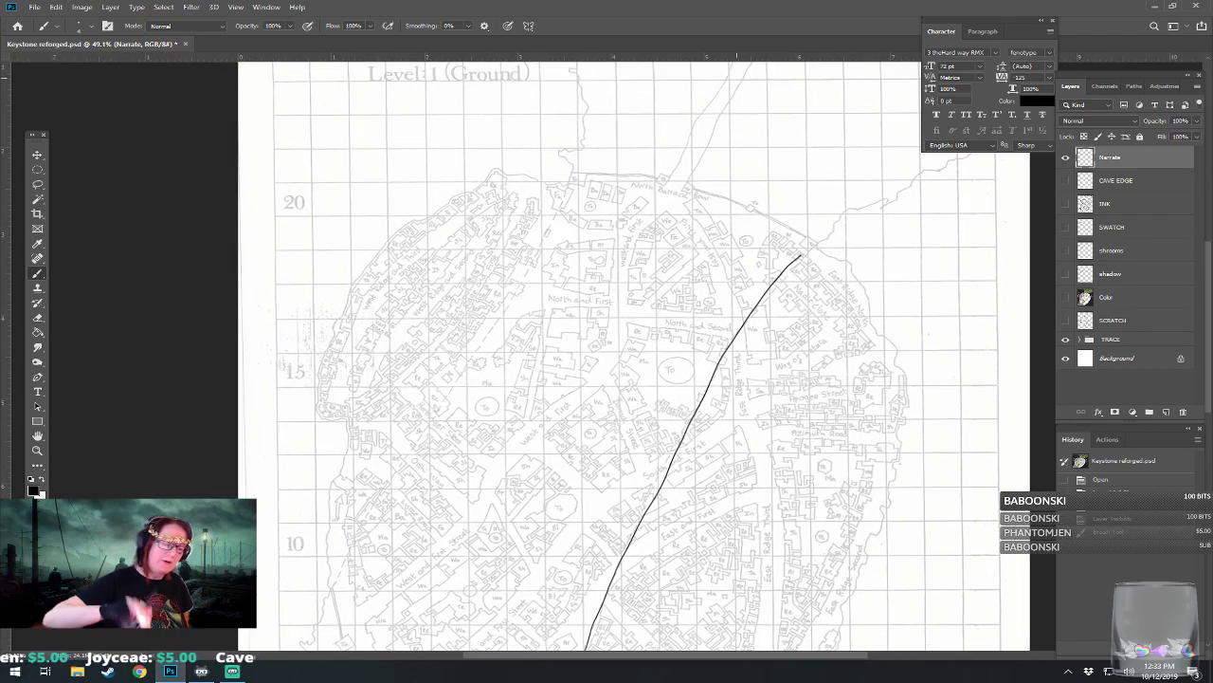
mouse_move(320, 611)
mouse_down()
mouse_move(570, 180)
mouse_move(616, 1)
mouse_up()
mouse_move(421, 167)
mouse_down()
mouse_move(477, 243)
mouse_move(483, 156)
mouse_up()
drag(771, 349, 831, 502)
drag(756, 469, 866, 350)
scroll(865, 351, down, 1)
scroll(511, 547, down, 1)
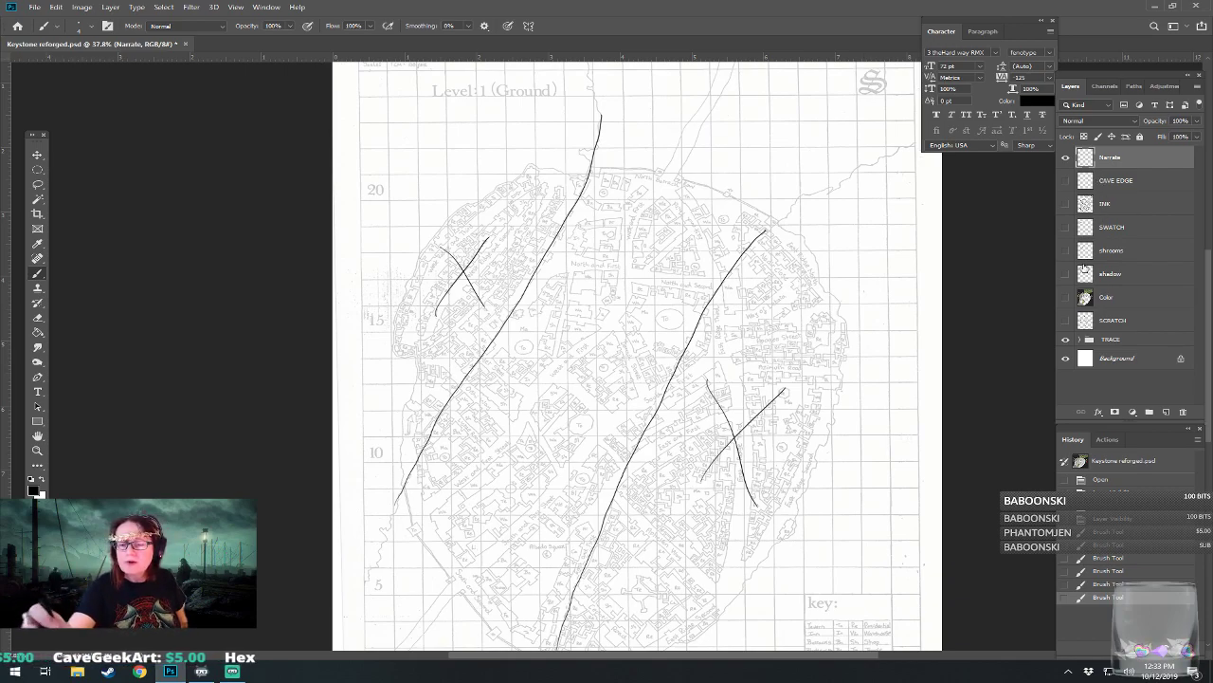
Step: Show the Color, shadow, shrooms and INK layers again and hide the TRACE group
click(1066, 297)
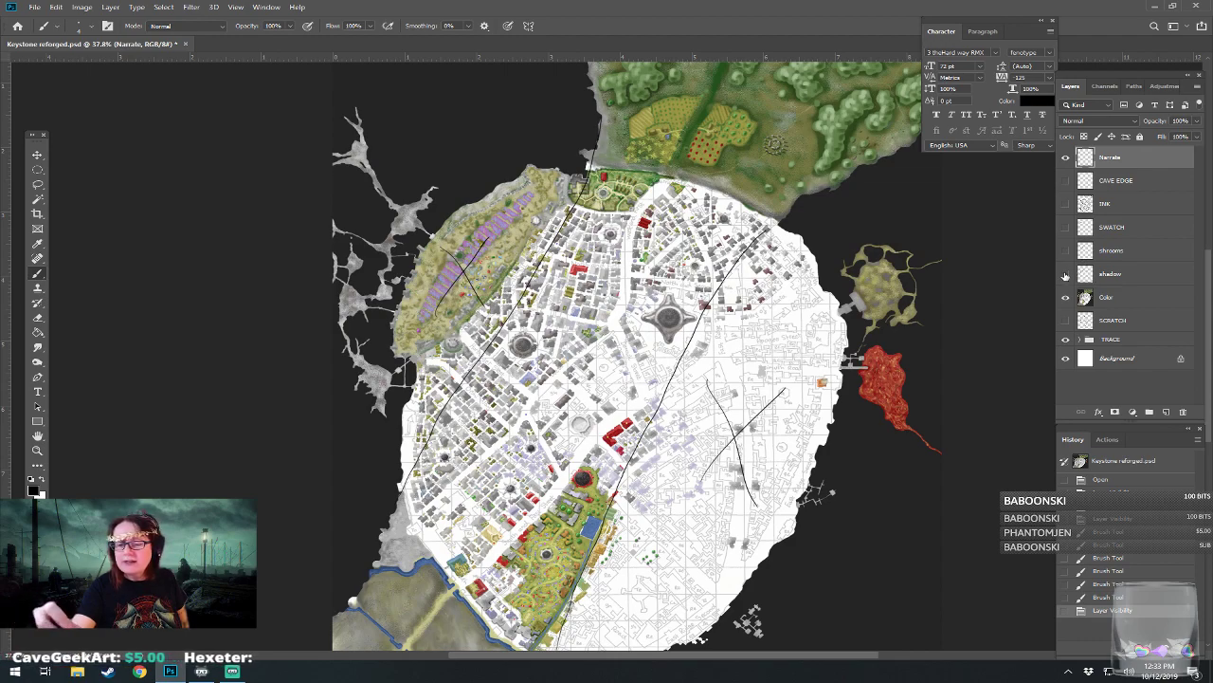
click(1066, 274)
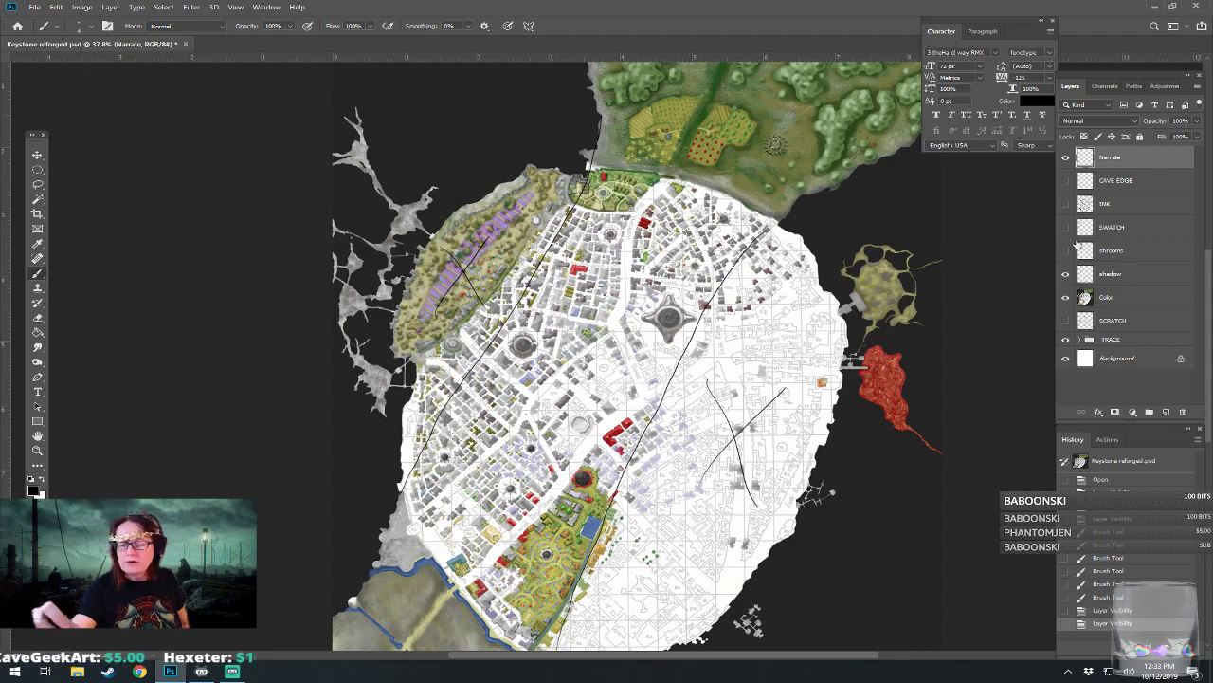
click(1066, 250)
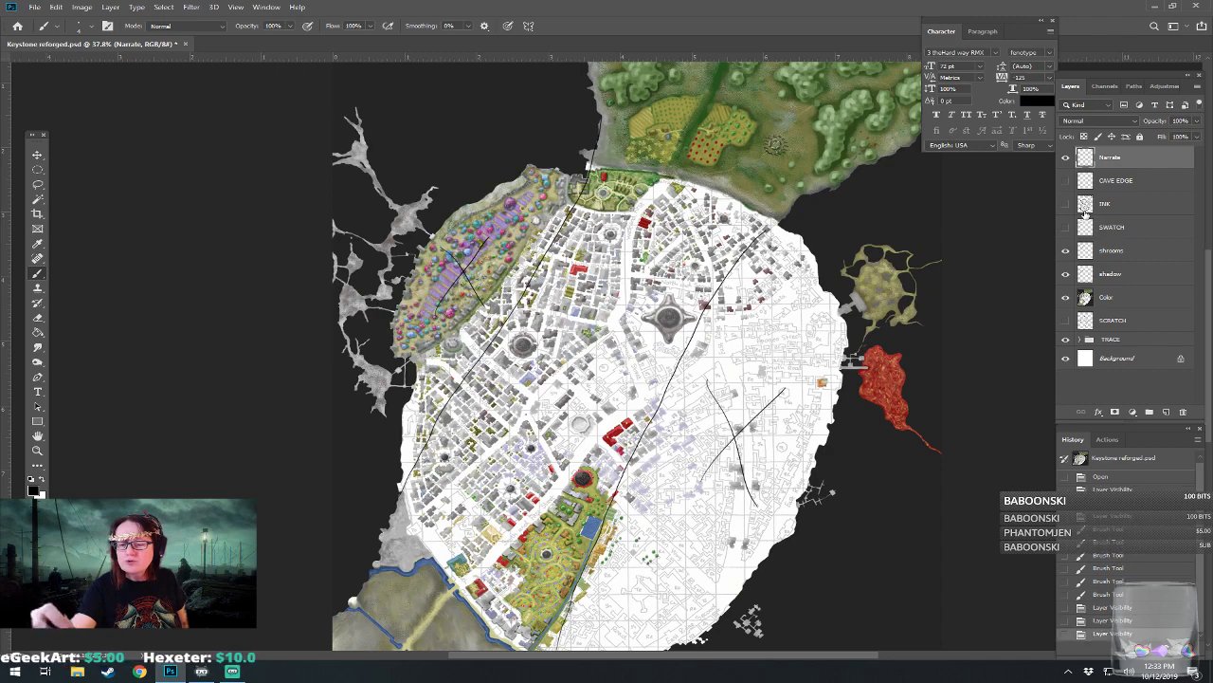
click(1067, 203)
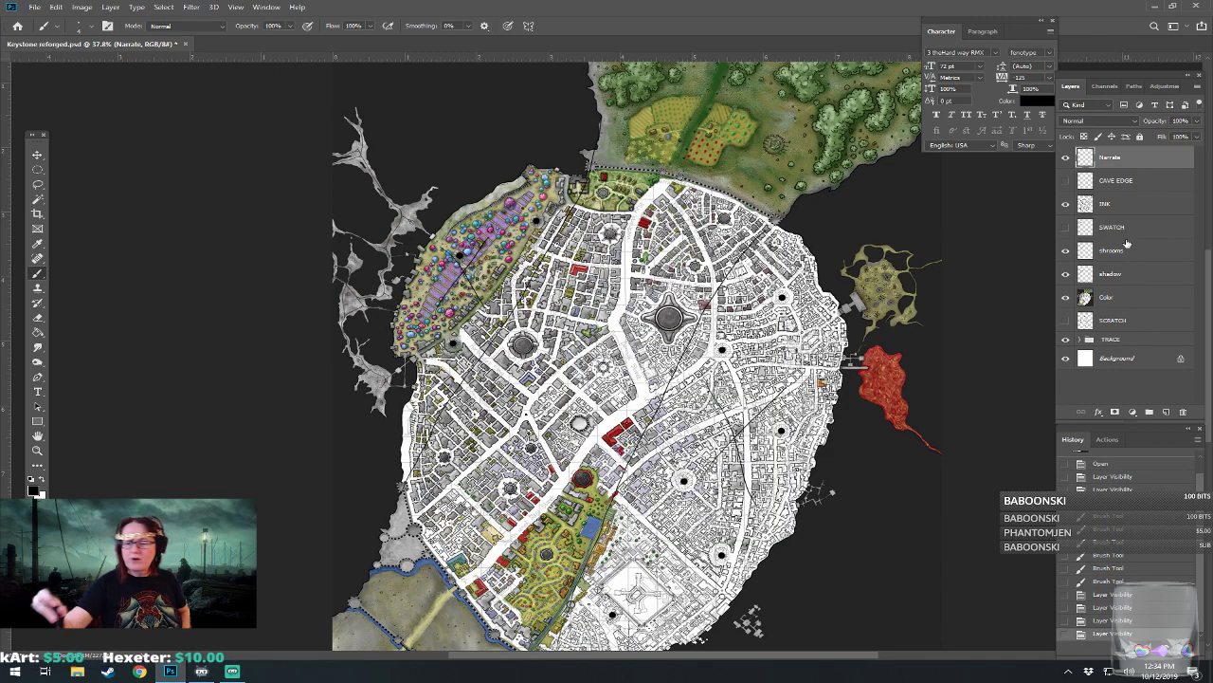
click(1062, 341)
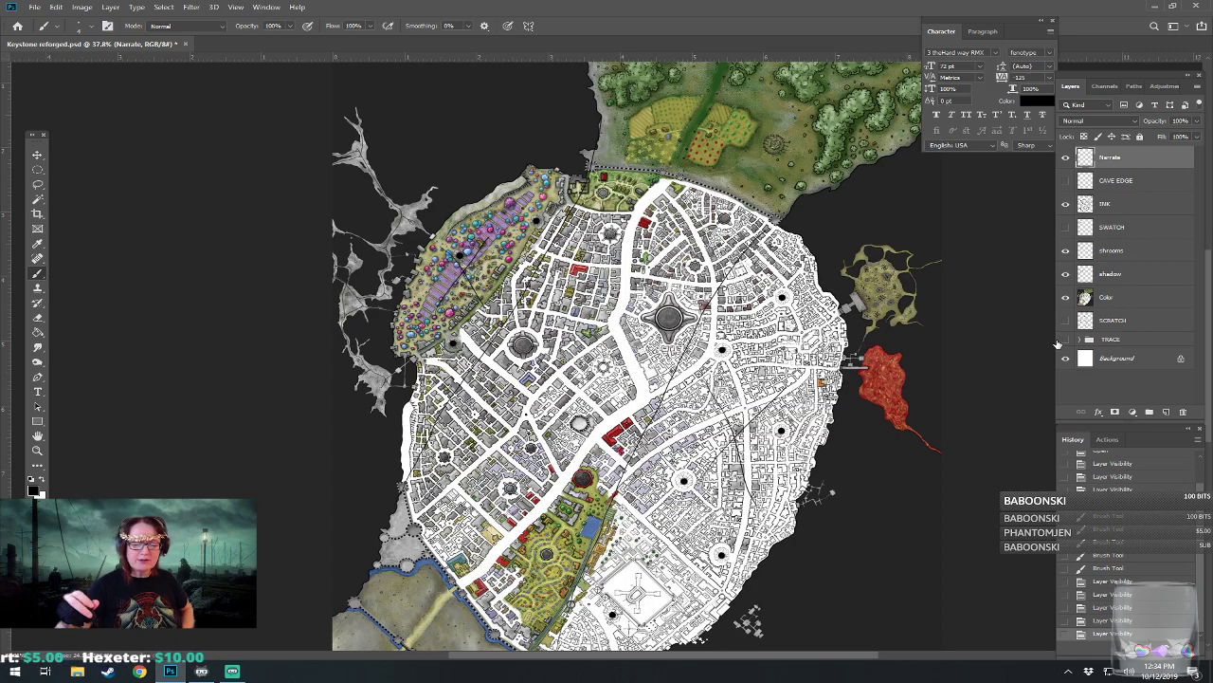
Step: Examine the coloured districts, the blank walled square in the south and the whole city against the drawn division lines
drag(571, 501, 536, 469)
scroll(566, 422, up, 3)
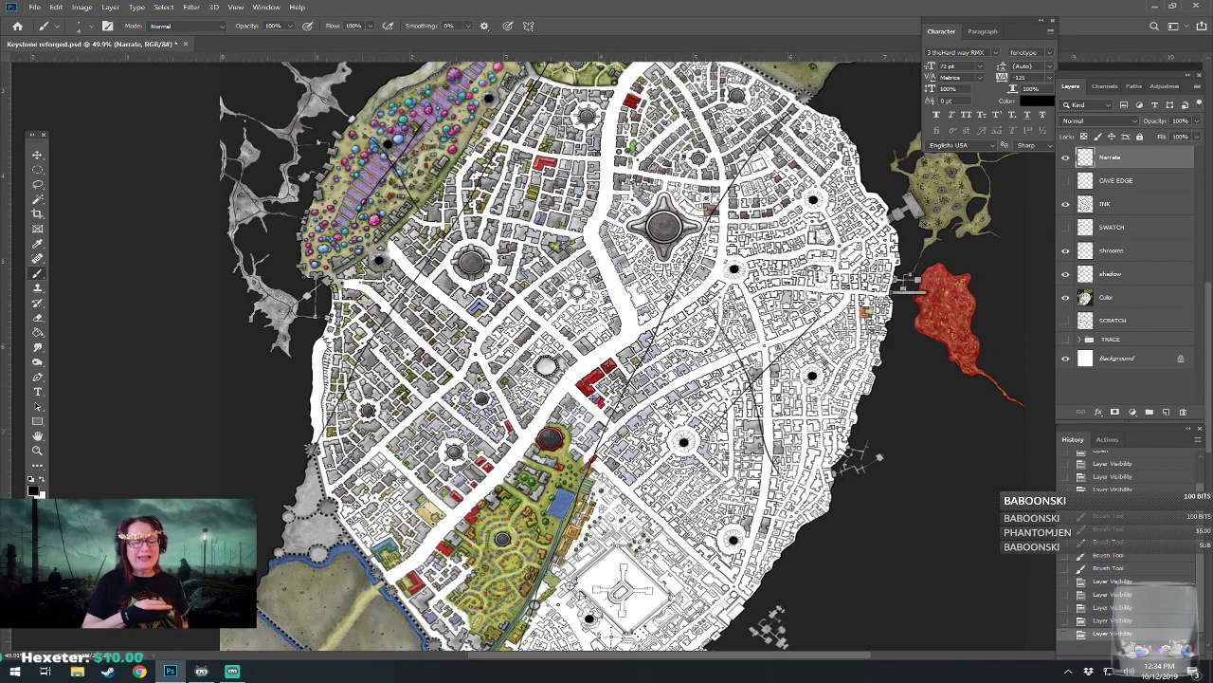
drag(536, 468, 500, 426)
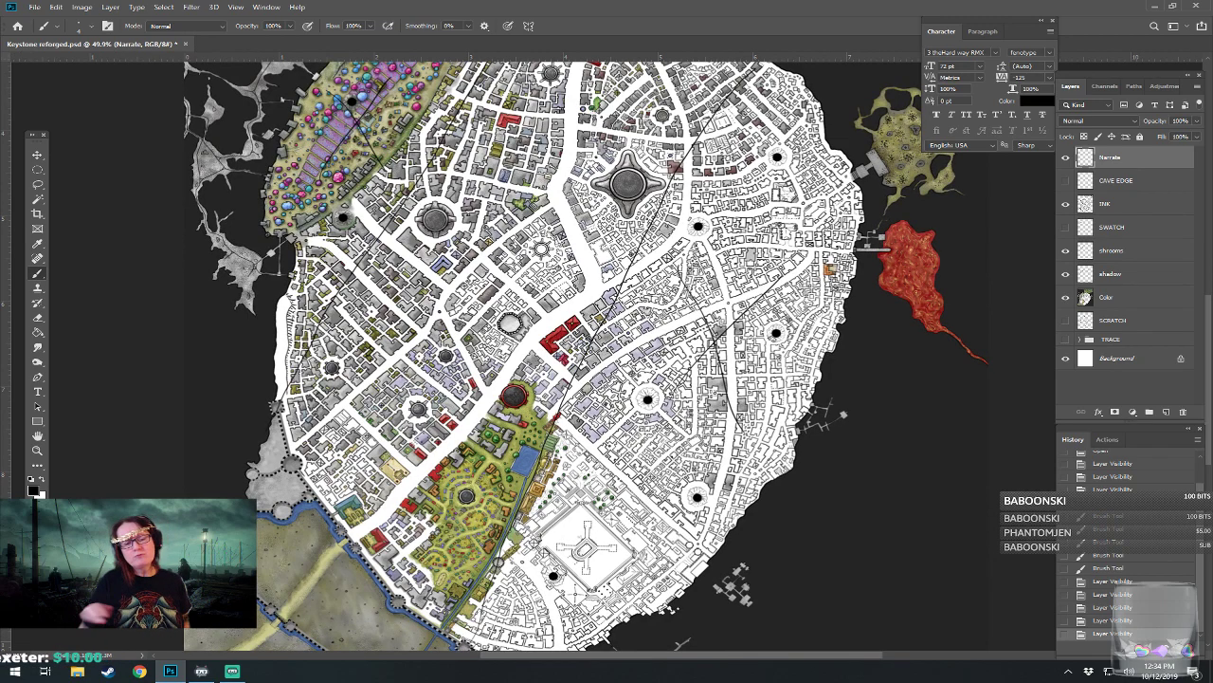
drag(582, 493, 551, 560)
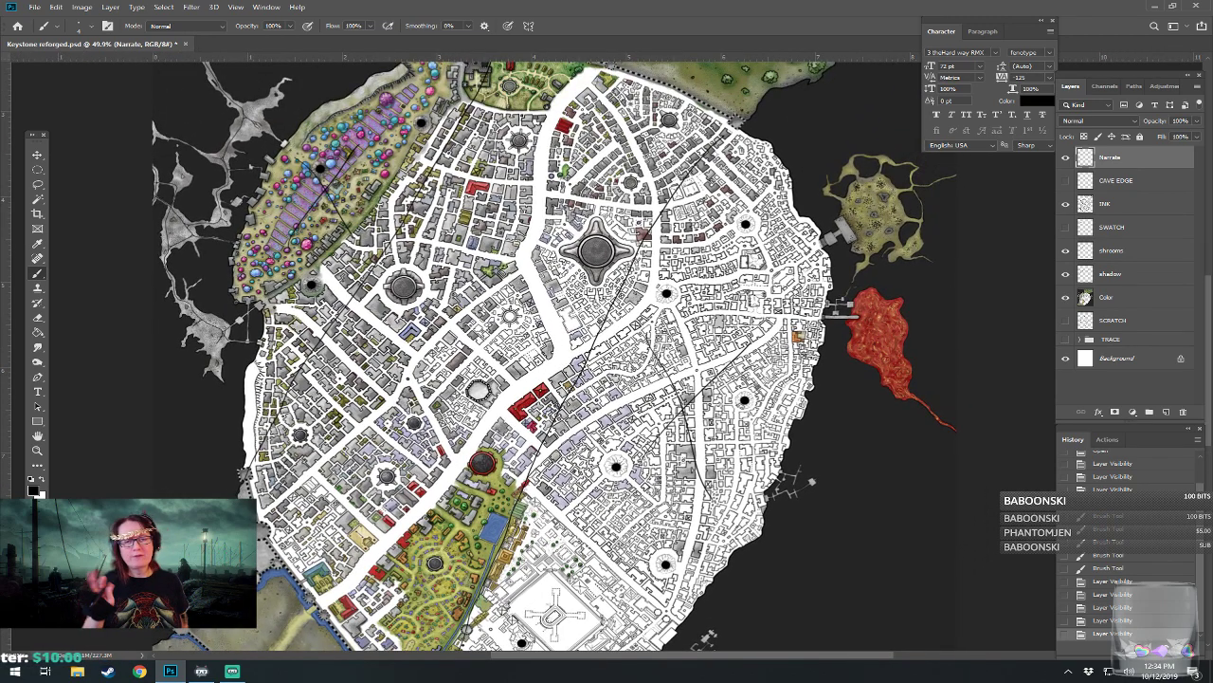
drag(551, 560, 539, 486)
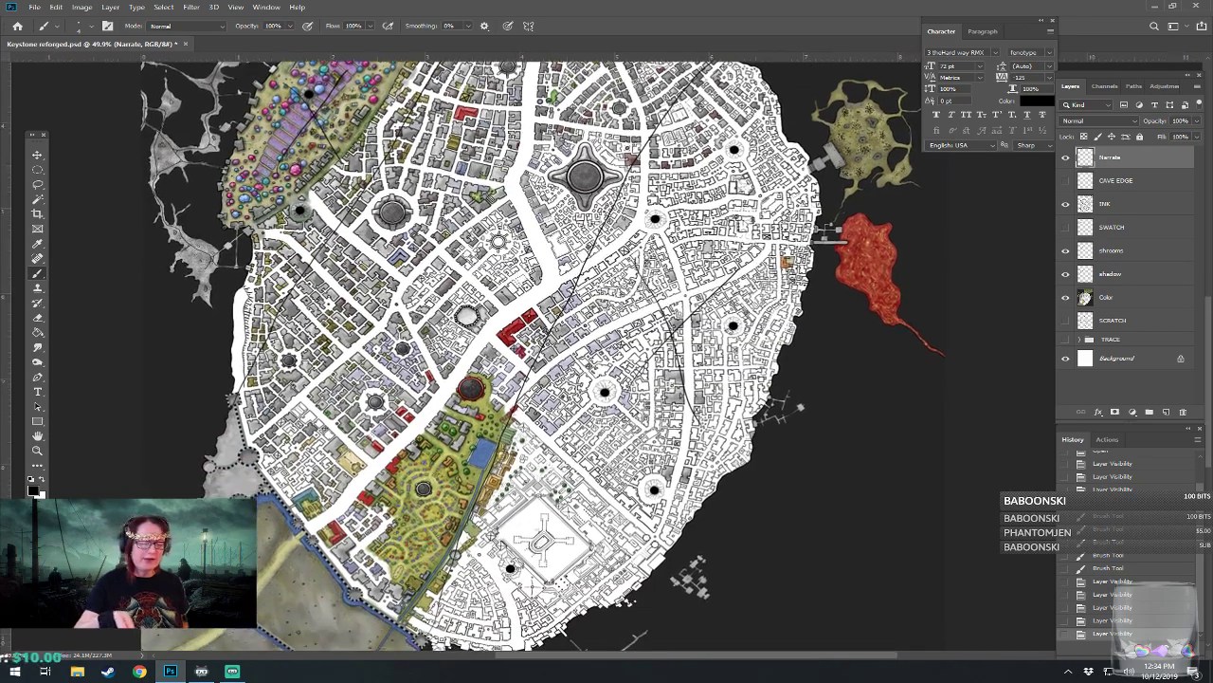
drag(493, 546, 565, 453)
scroll(565, 453, up, 6)
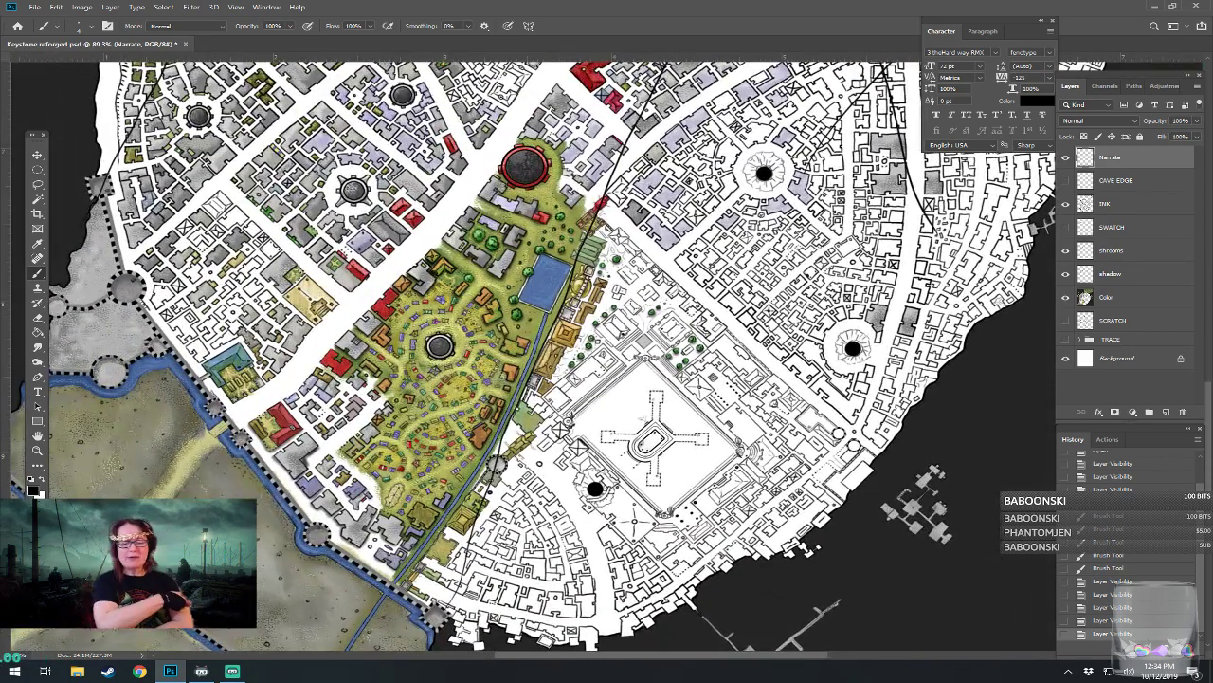
drag(643, 419, 534, 549)
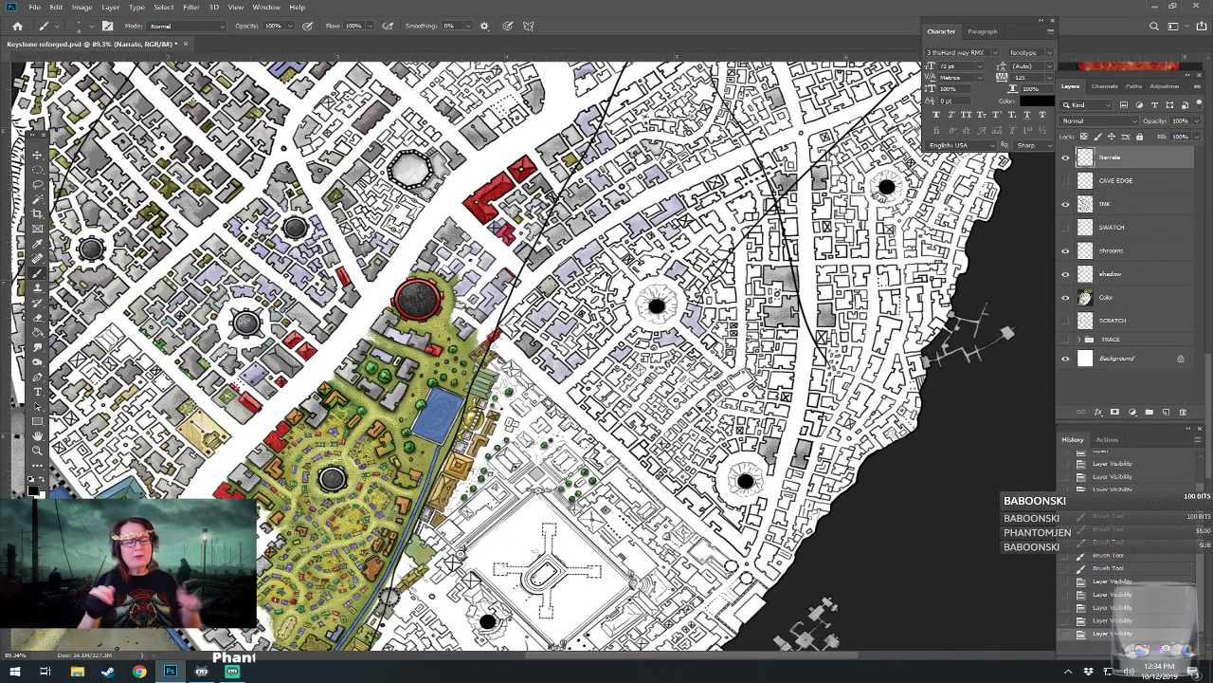
scroll(790, 648, down, 3)
scroll(790, 647, down, 3)
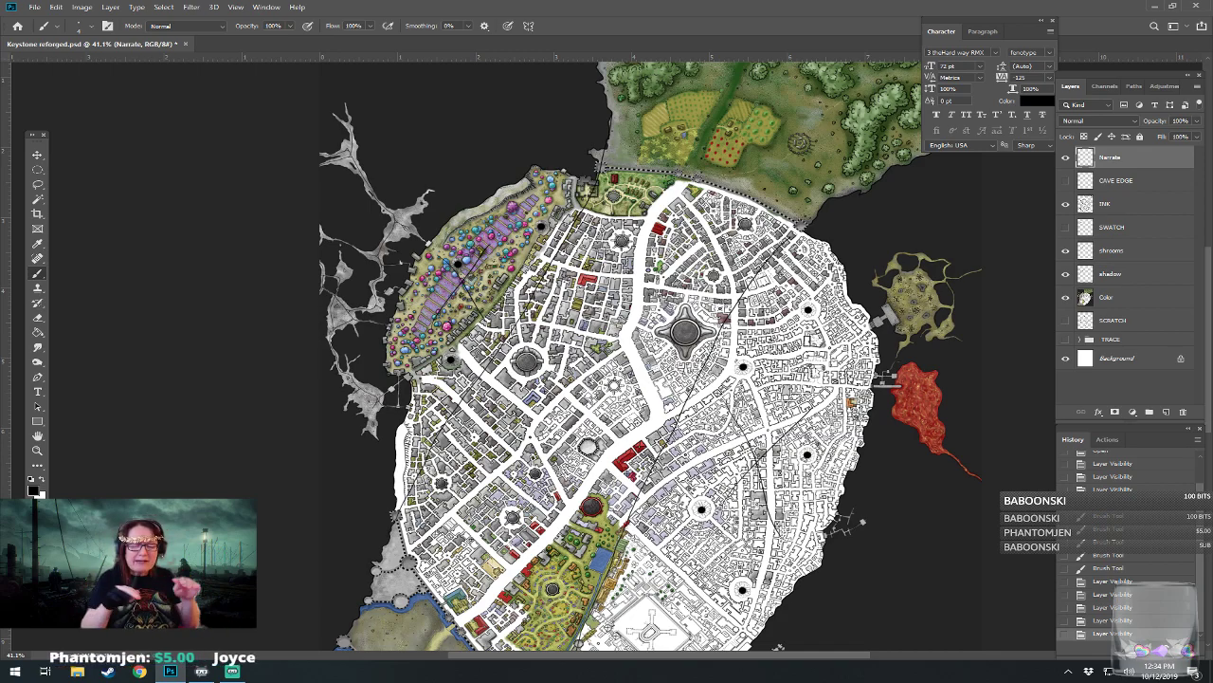
scroll(758, 585, up, 2)
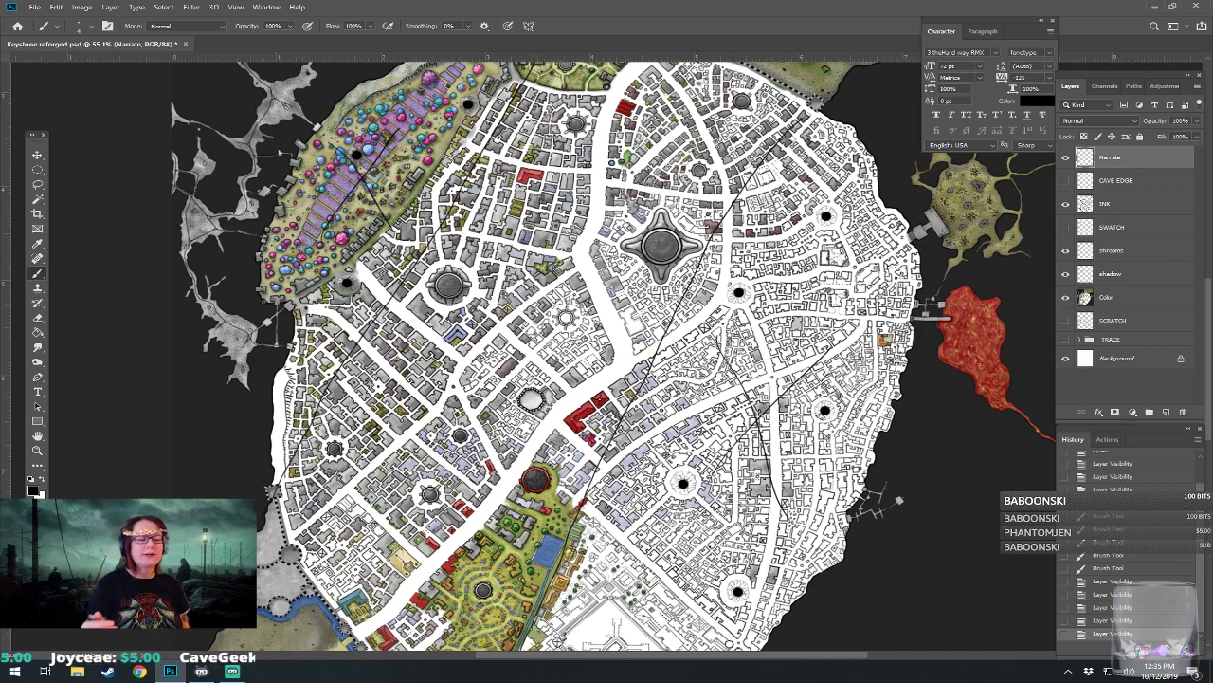
Step: Hide the Narrate layer and make the Color layer active for work around the southern walled square
click(1066, 157)
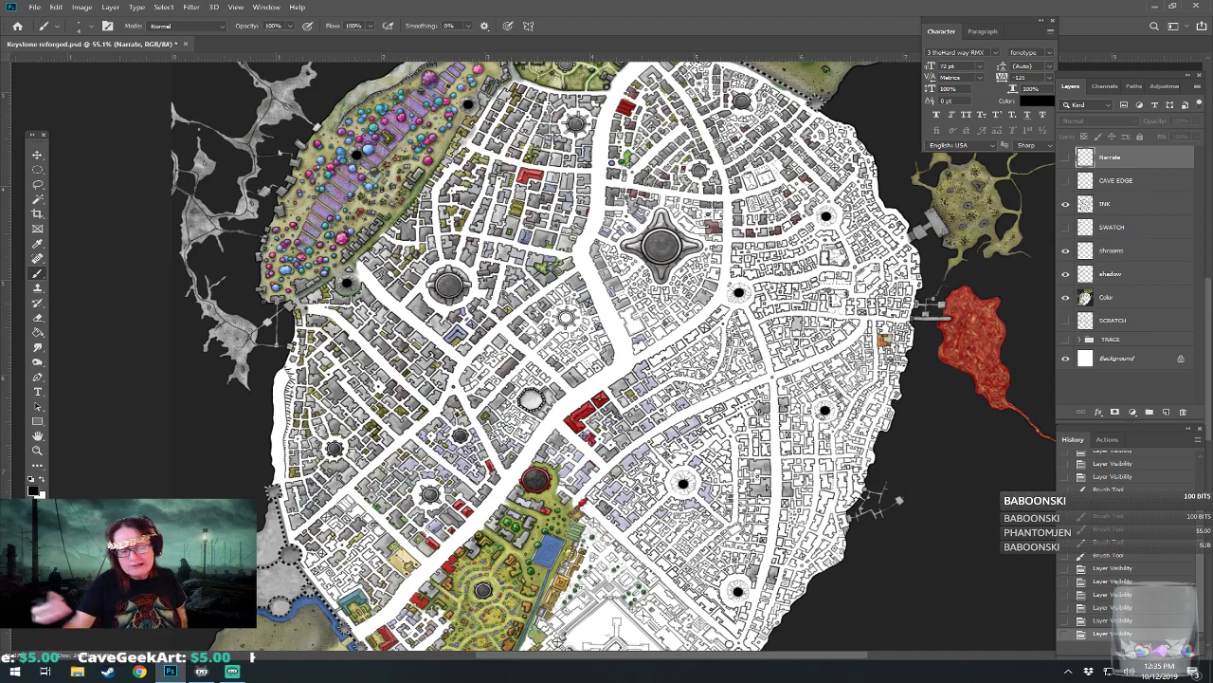
drag(607, 427, 592, 262)
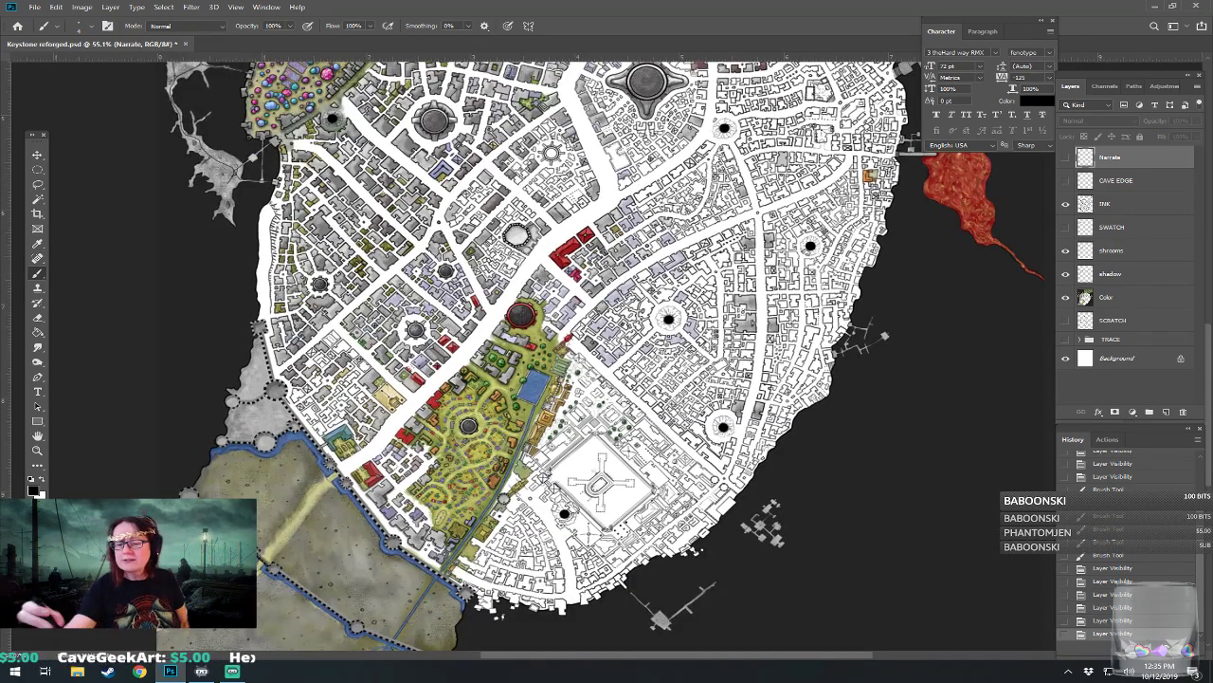
click(1117, 298)
scroll(569, 398, down, 1)
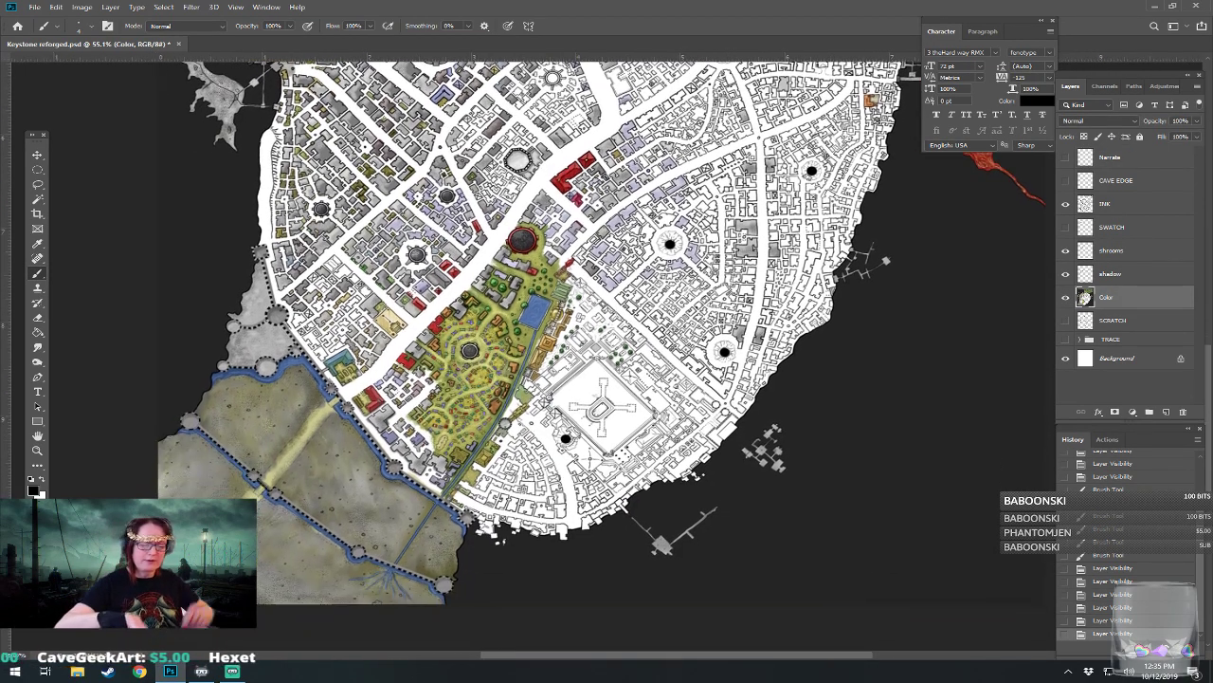
scroll(568, 427, up, 5)
scroll(531, 355, down, 1)
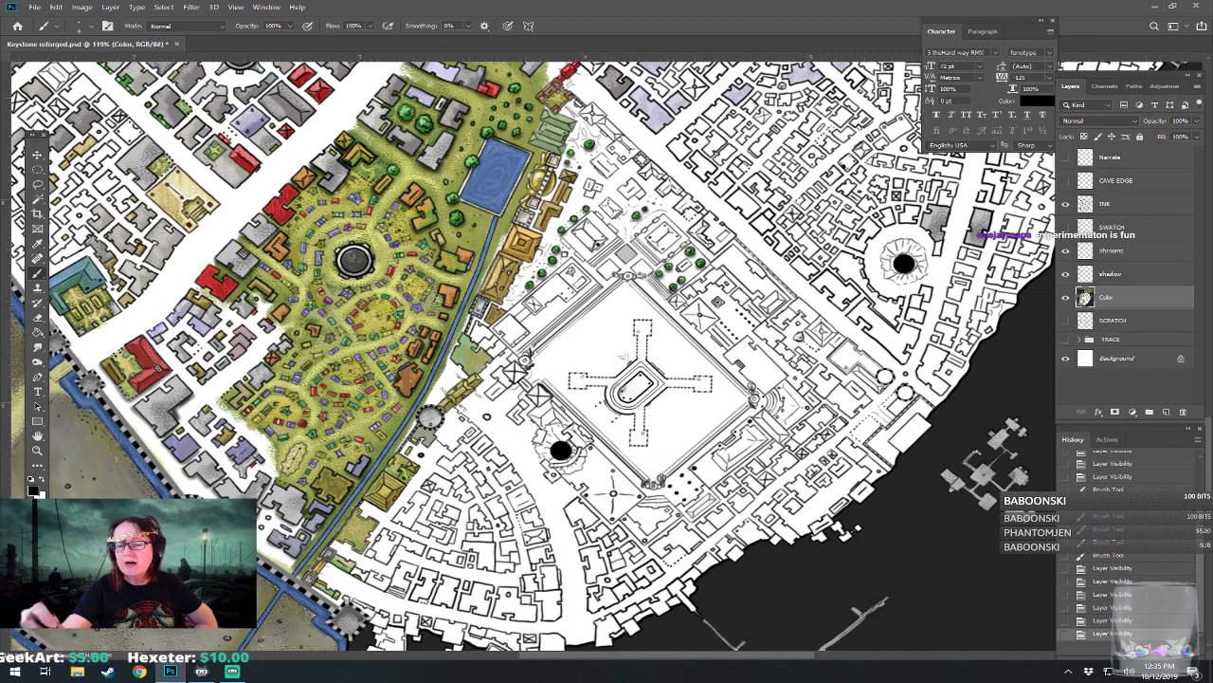
Step: On the INK layer, select the blank ground beside the walled square and the streets among the southern blocks with the Magic Wand
click(1106, 204)
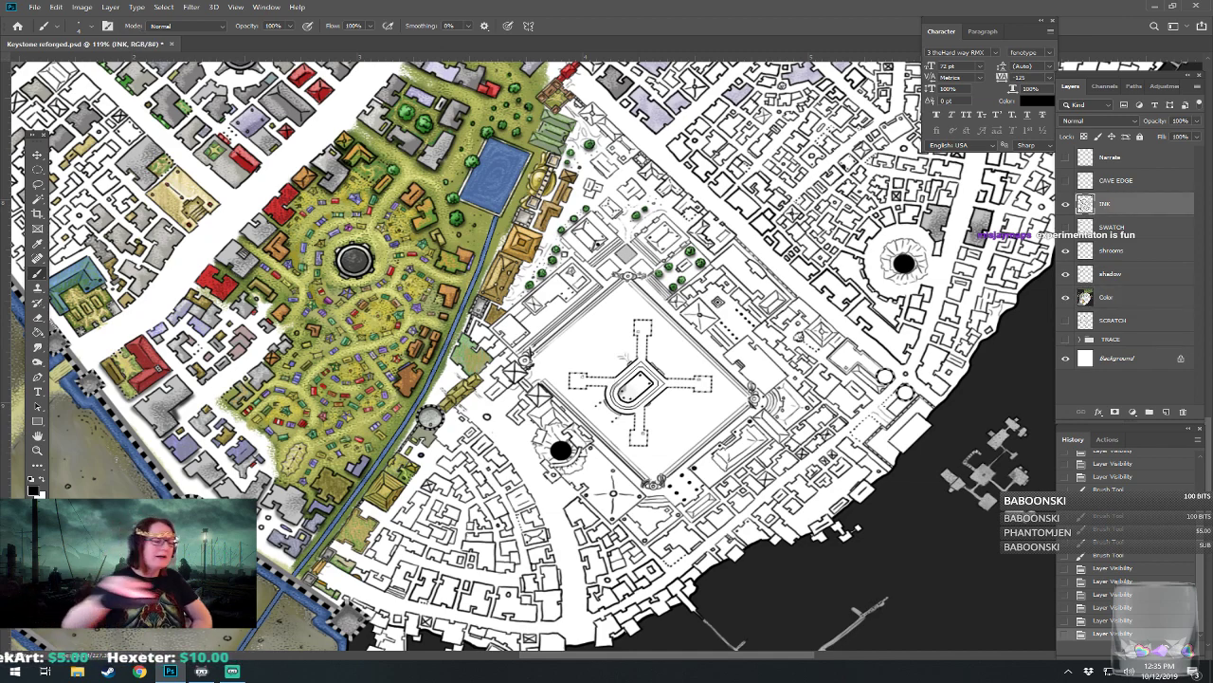
click(38, 199)
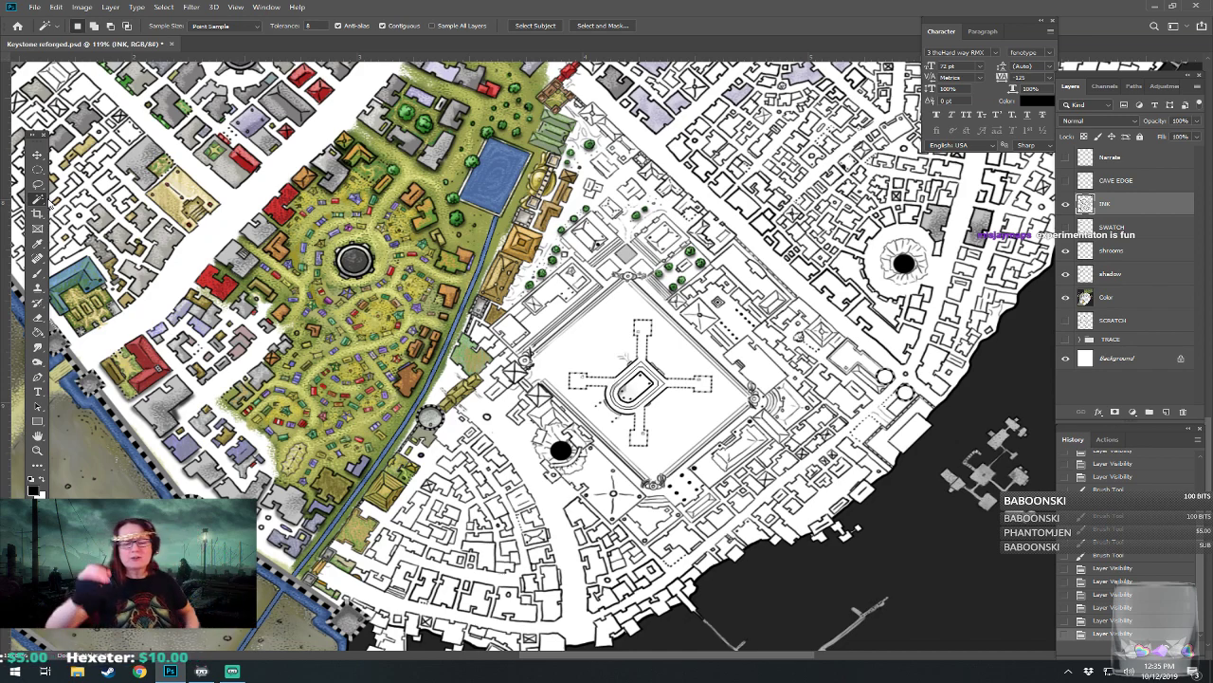
click(766, 376)
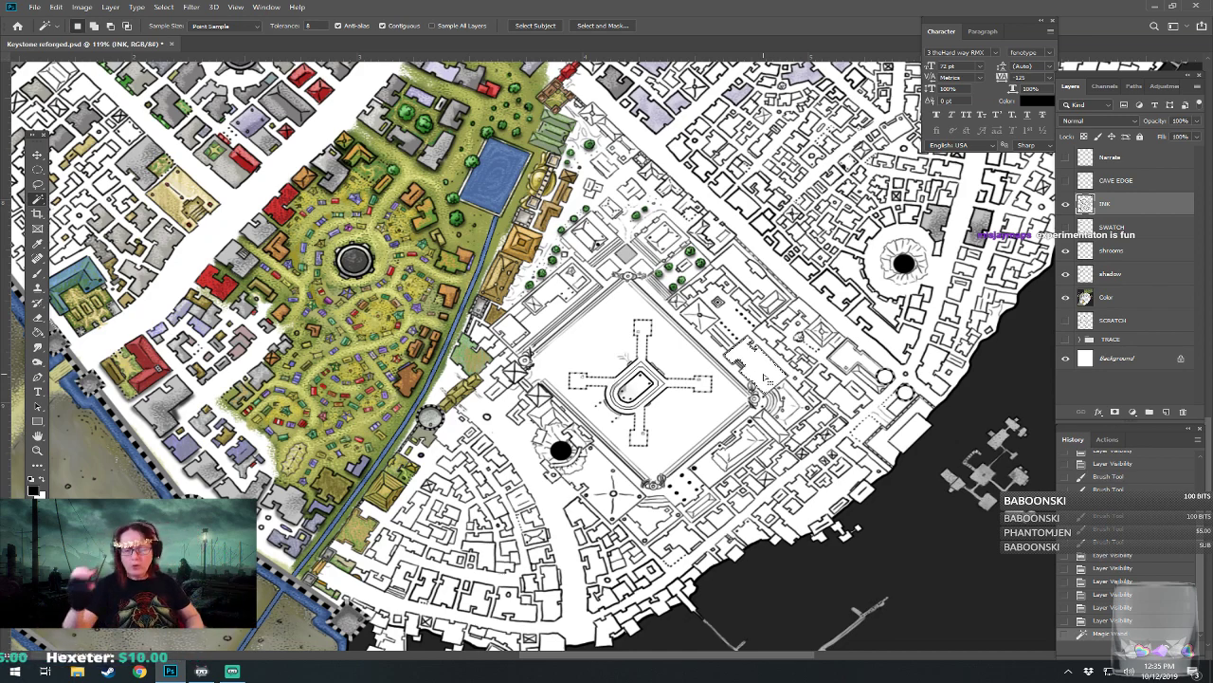
shift+click(677, 555)
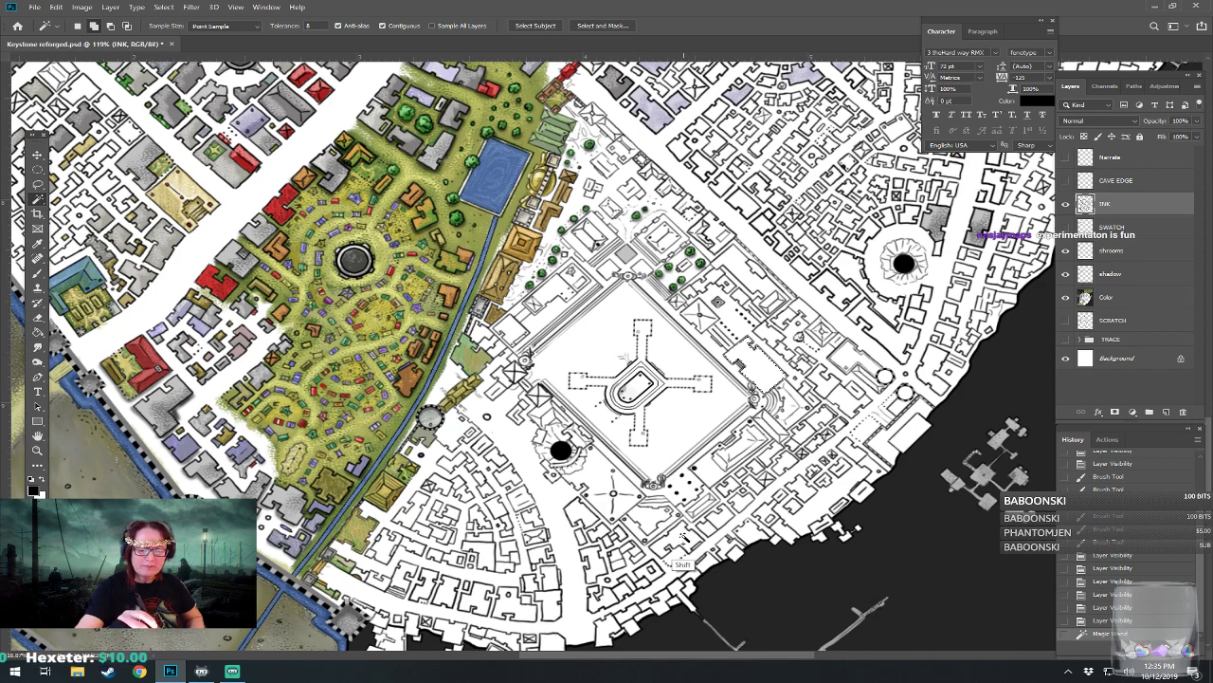
shift+click(626, 624)
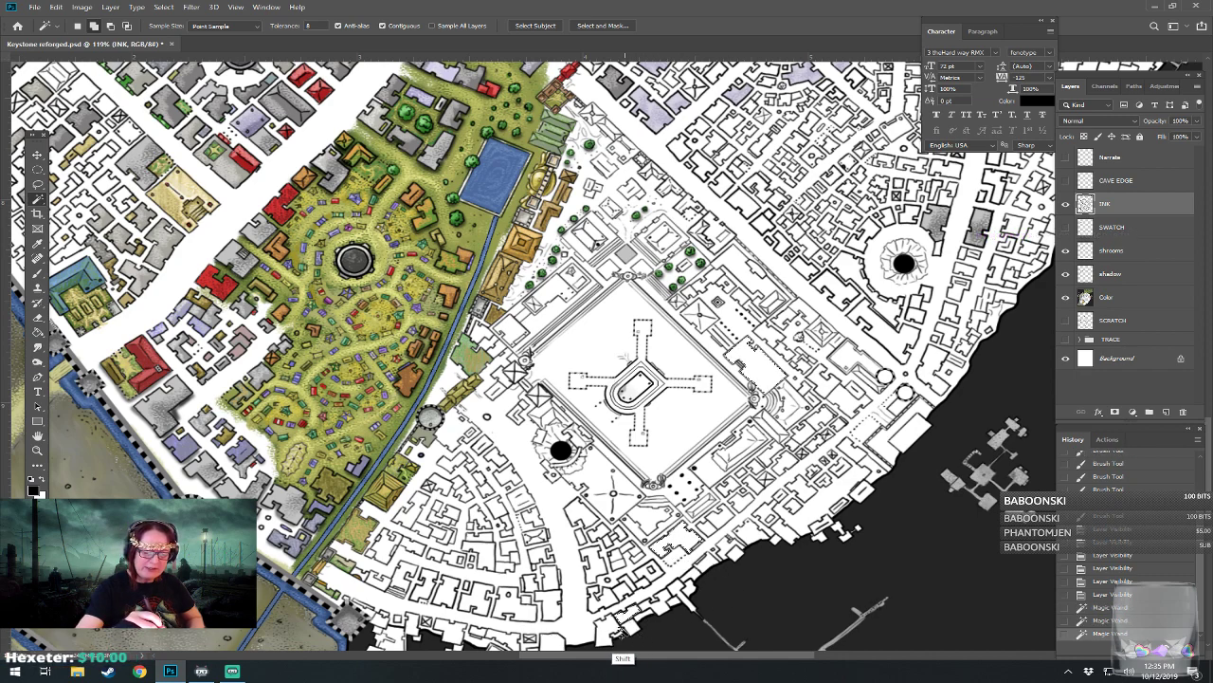
shift+click(542, 626)
shift+click(548, 600)
shift+click(489, 556)
shift+click(481, 602)
shift+click(465, 606)
shift+click(426, 592)
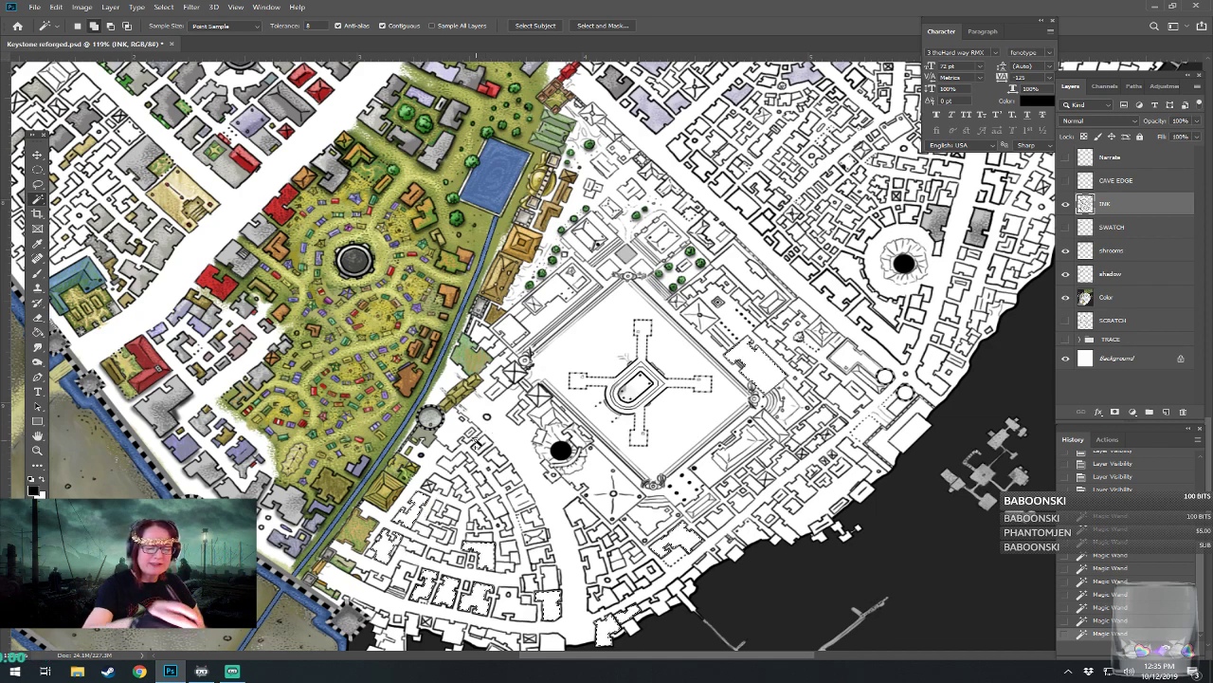
Step: Add more blank areas north and northeast of the walled square to the Magic Wand selection on the INK layer
shift+click(609, 272)
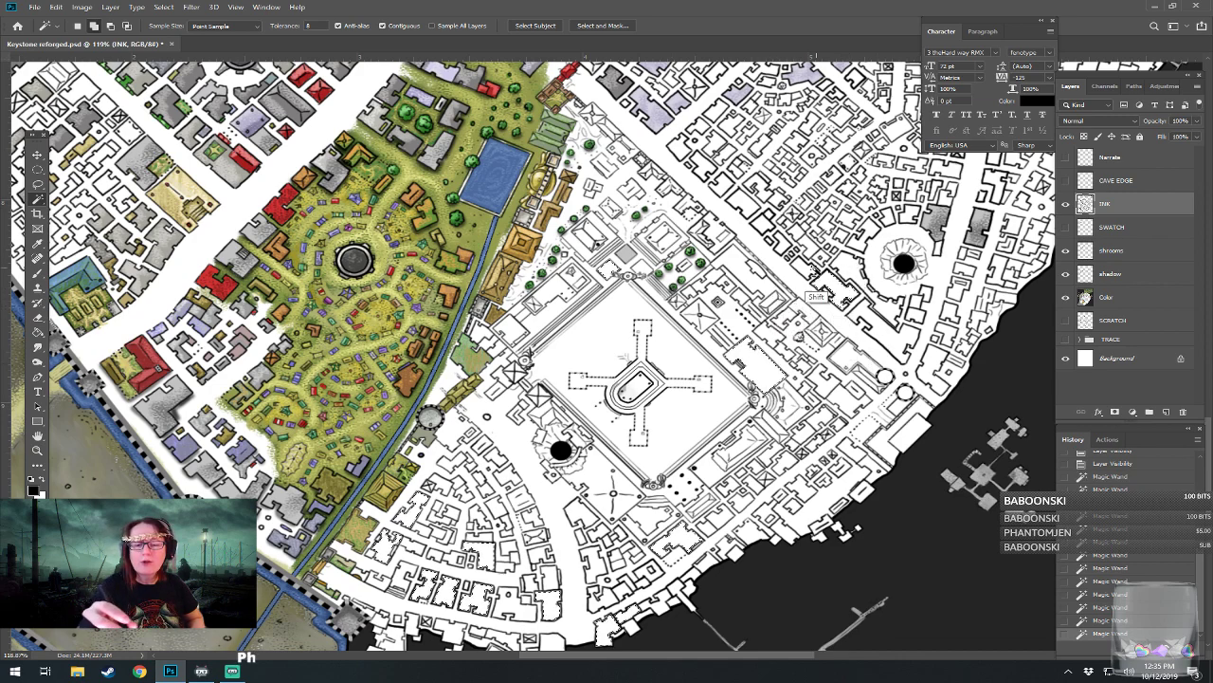
shift+click(745, 205)
shift+click(676, 149)
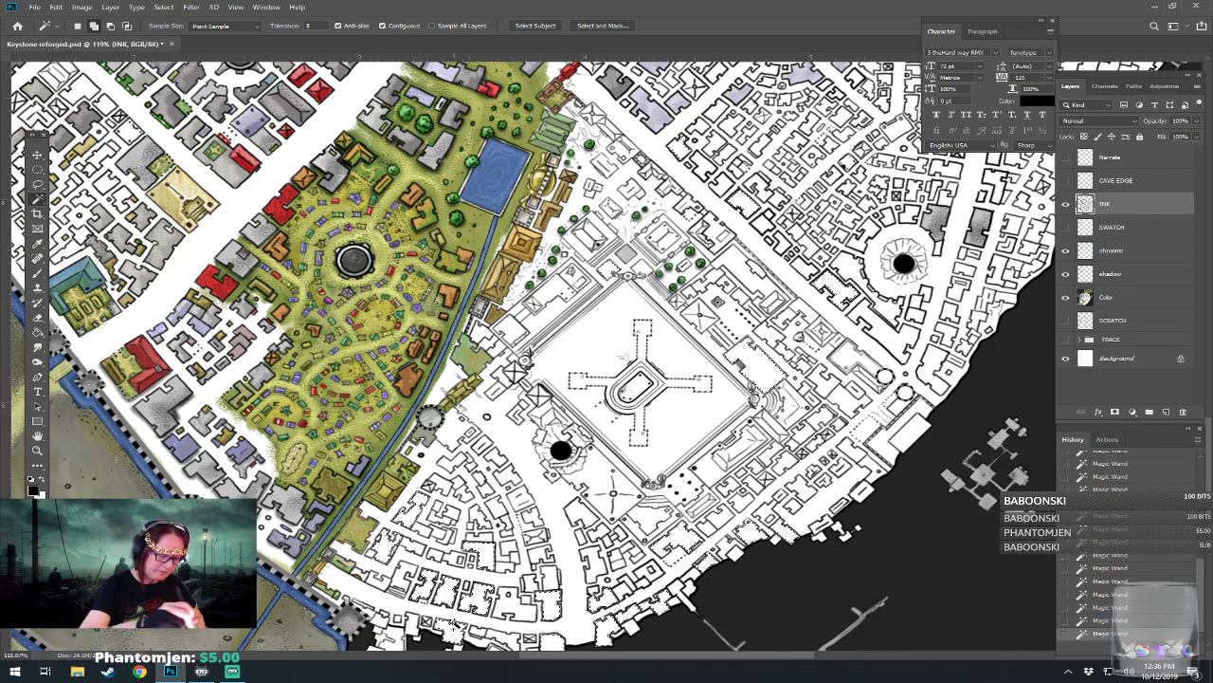
scroll(380, 607, down, 2)
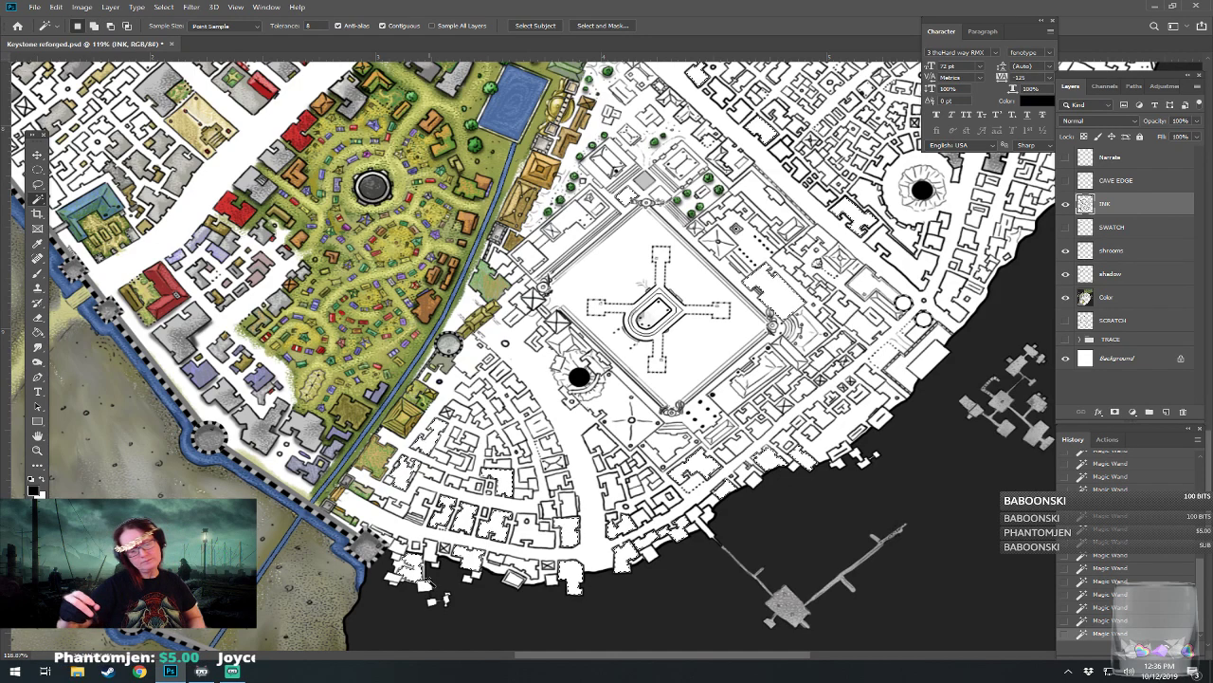
Step: Expand the Magic Wand selection and make the Color layer active for filling it
click(162, 7)
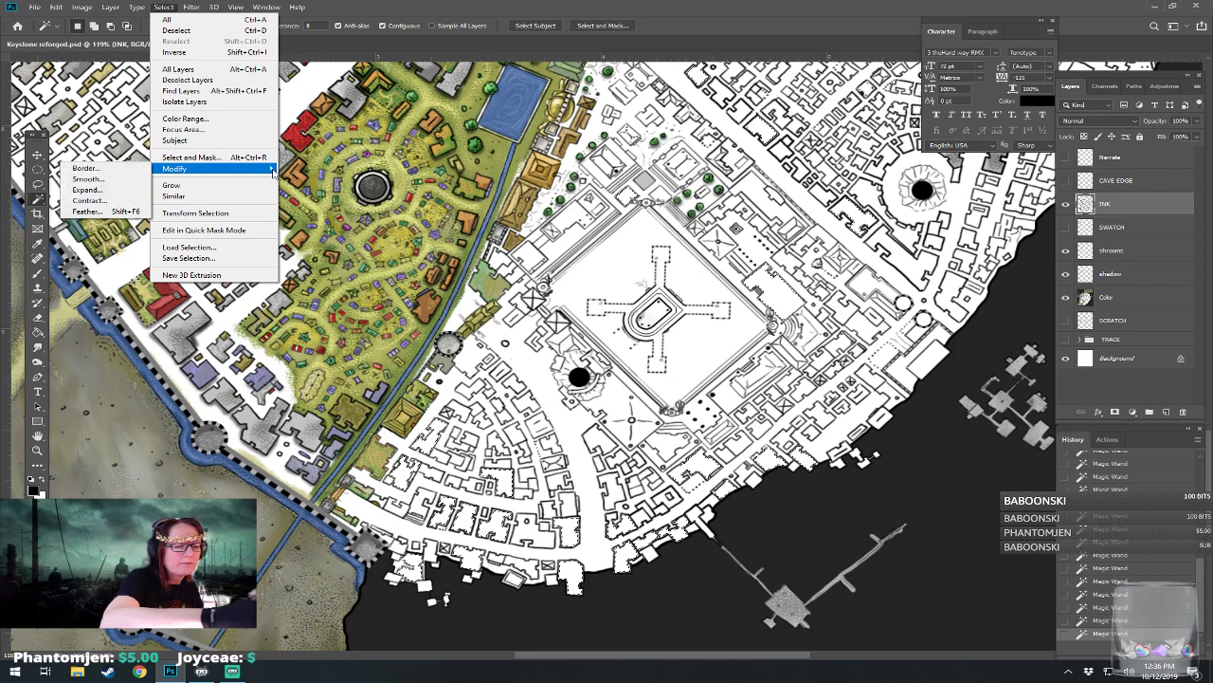
mouse_move(263, 168)
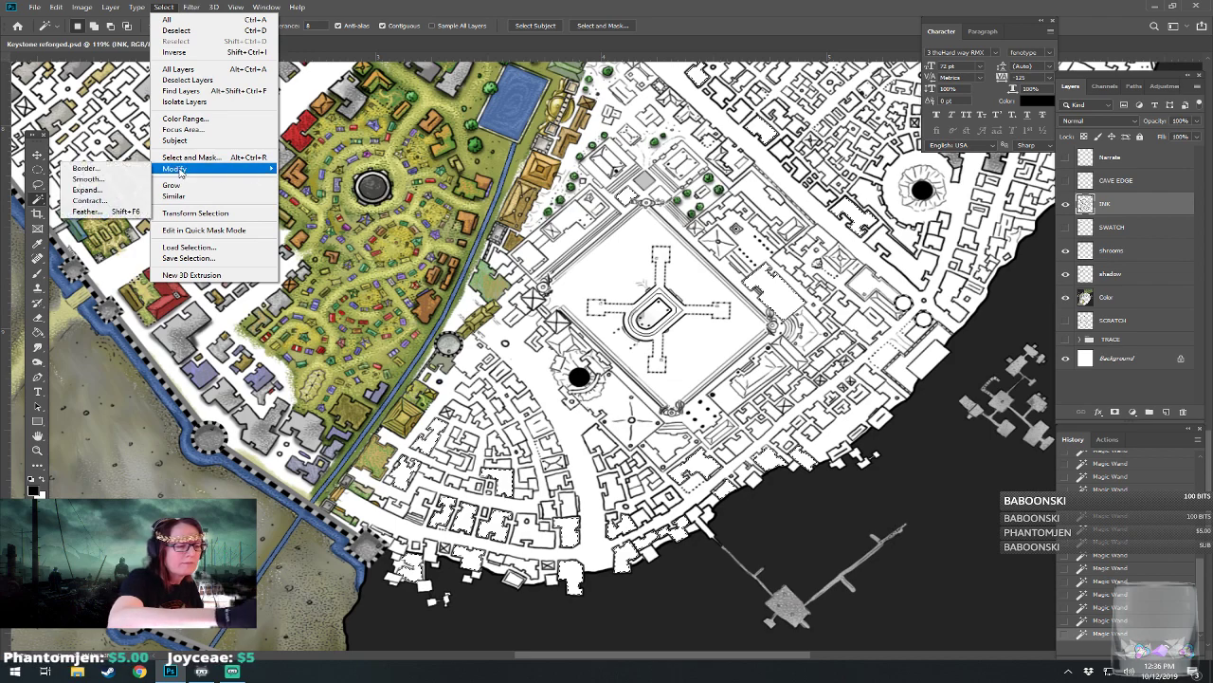
click(114, 190)
click(664, 210)
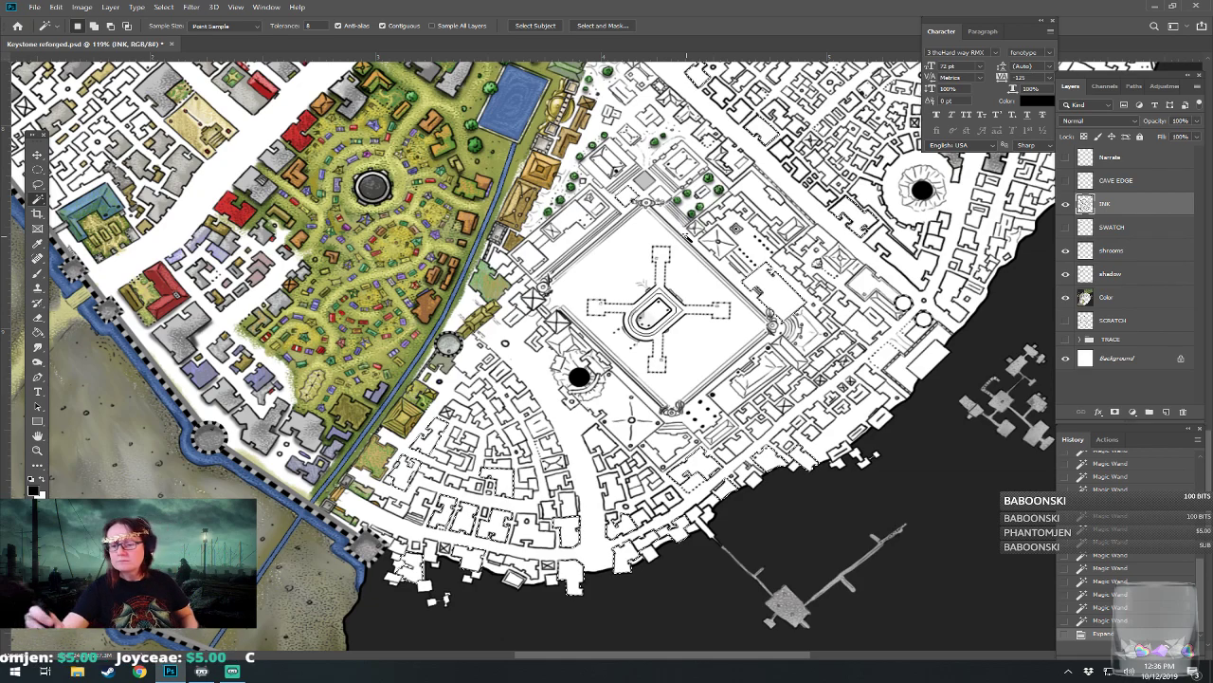
click(1118, 300)
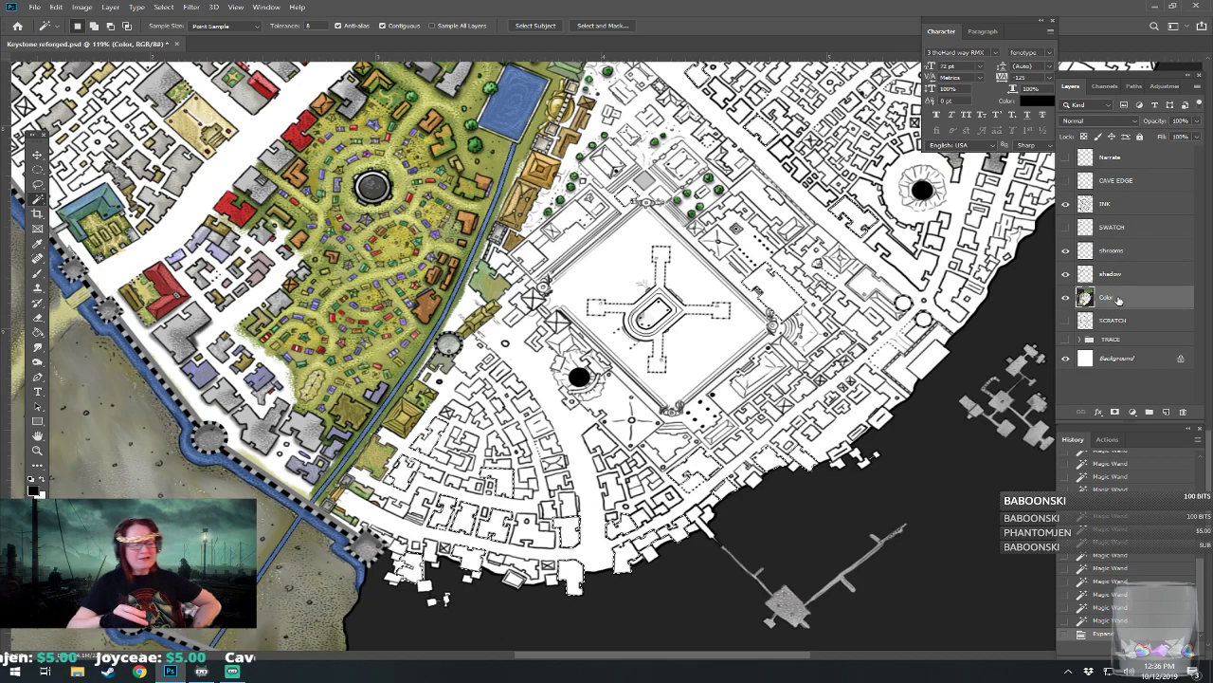
drag(664, 303, 641, 354)
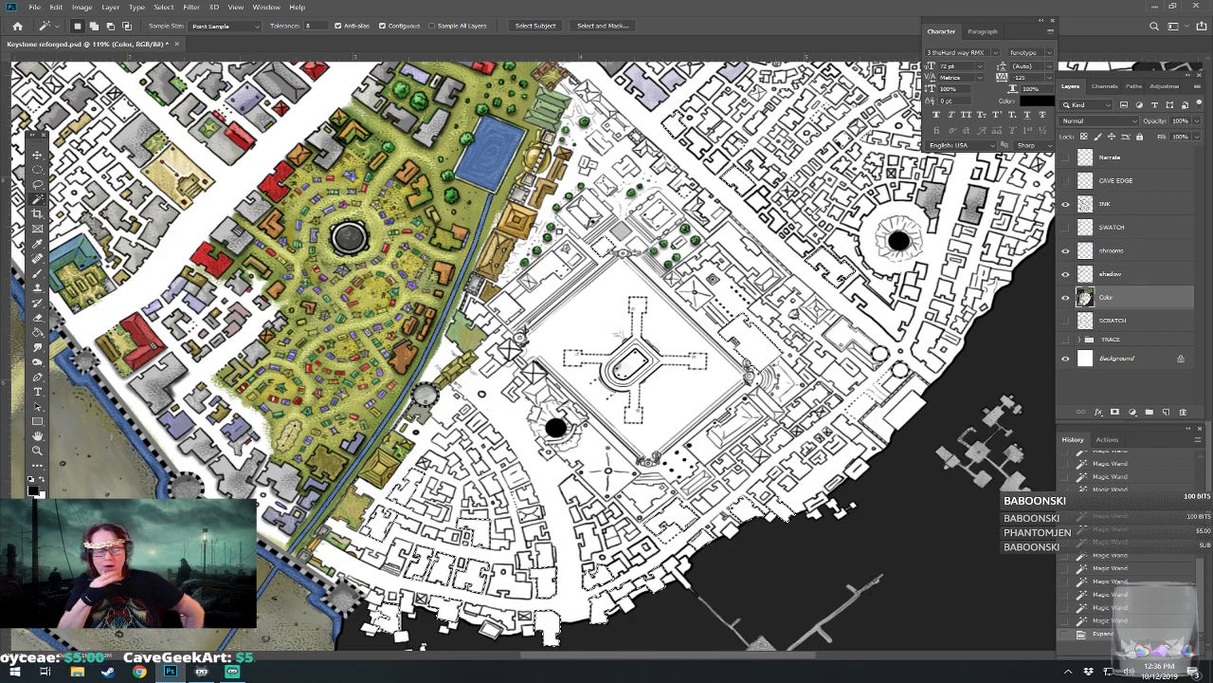
mouse_move(734, 341)
mouse_down()
mouse_move(747, 363)
mouse_move(728, 334)
mouse_up()
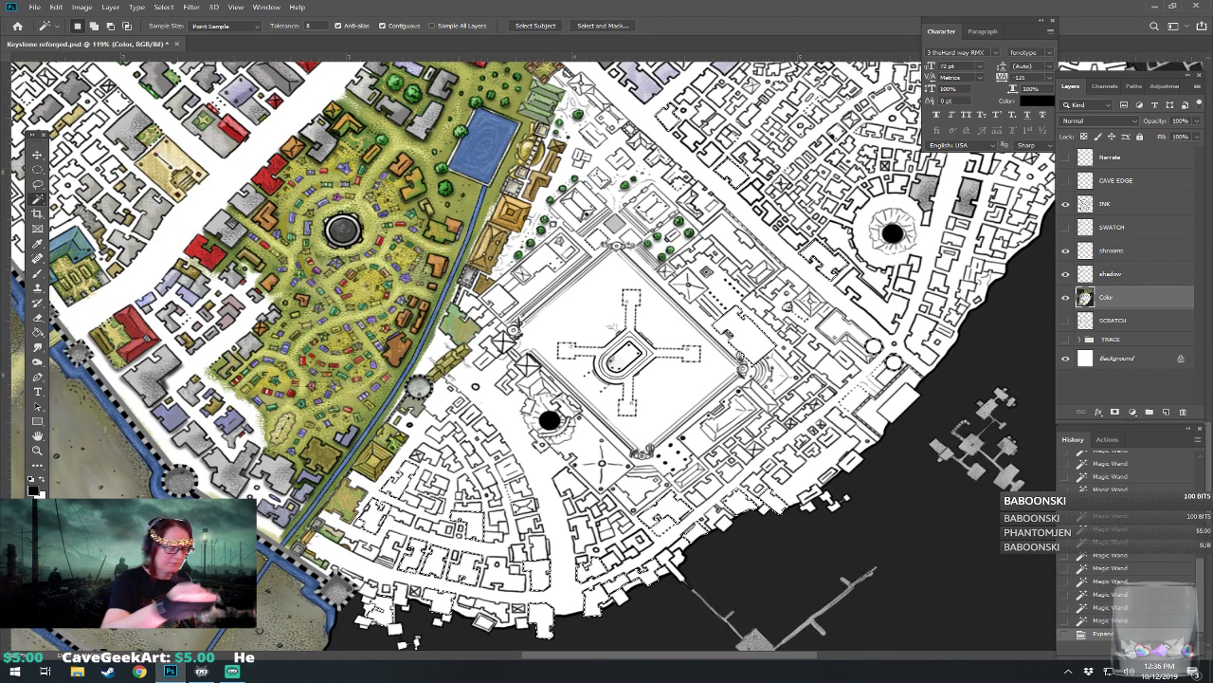
Step: Set the foreground colour to grey a8a8a8 and fill the selected buildings around the walled square with the Paint Bucket
click(41, 481)
click(36, 486)
drag(676, 361, 623, 348)
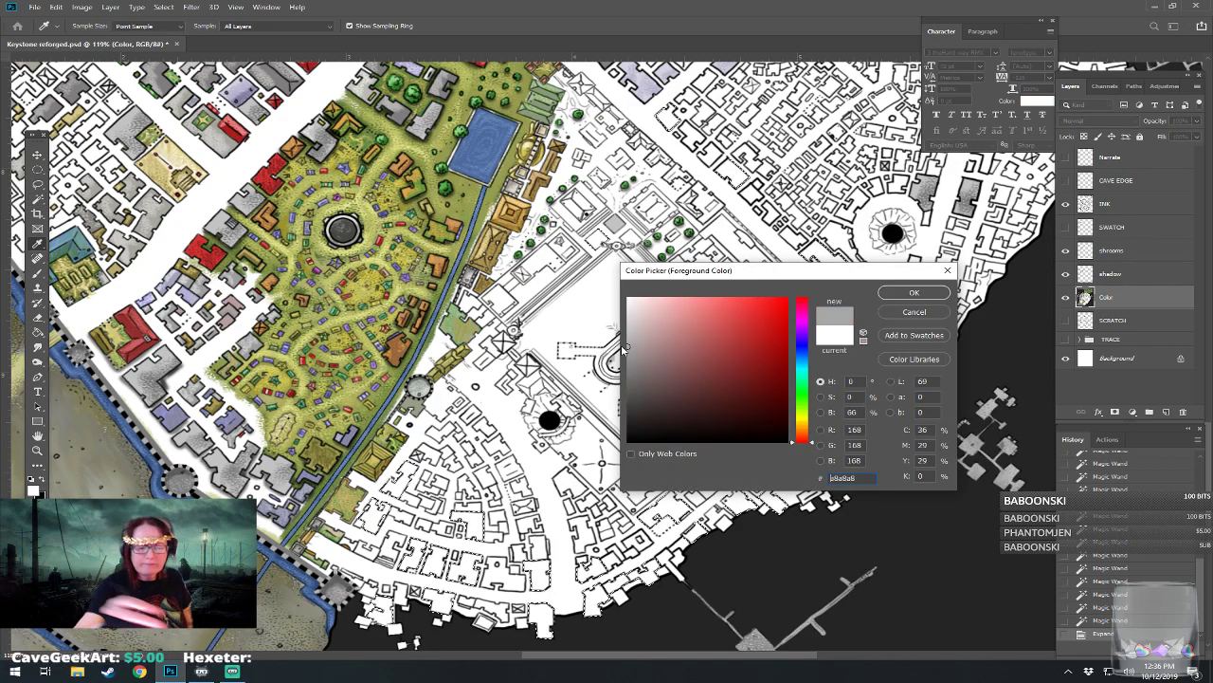
click(910, 293)
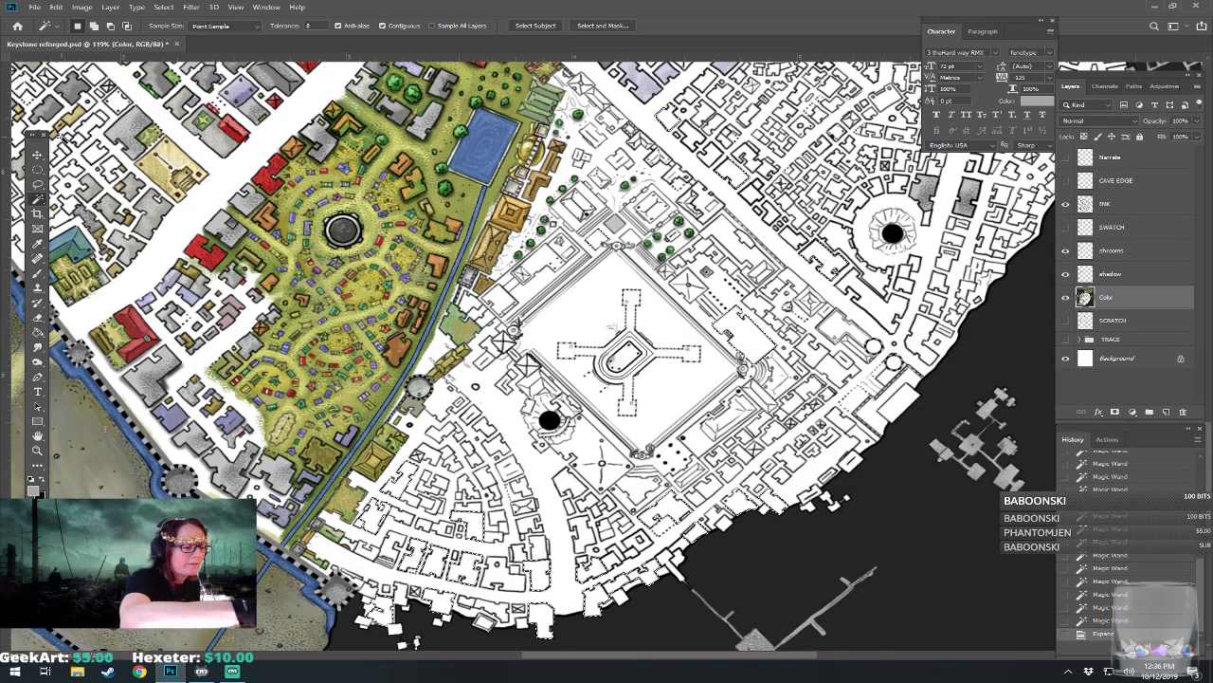
click(40, 331)
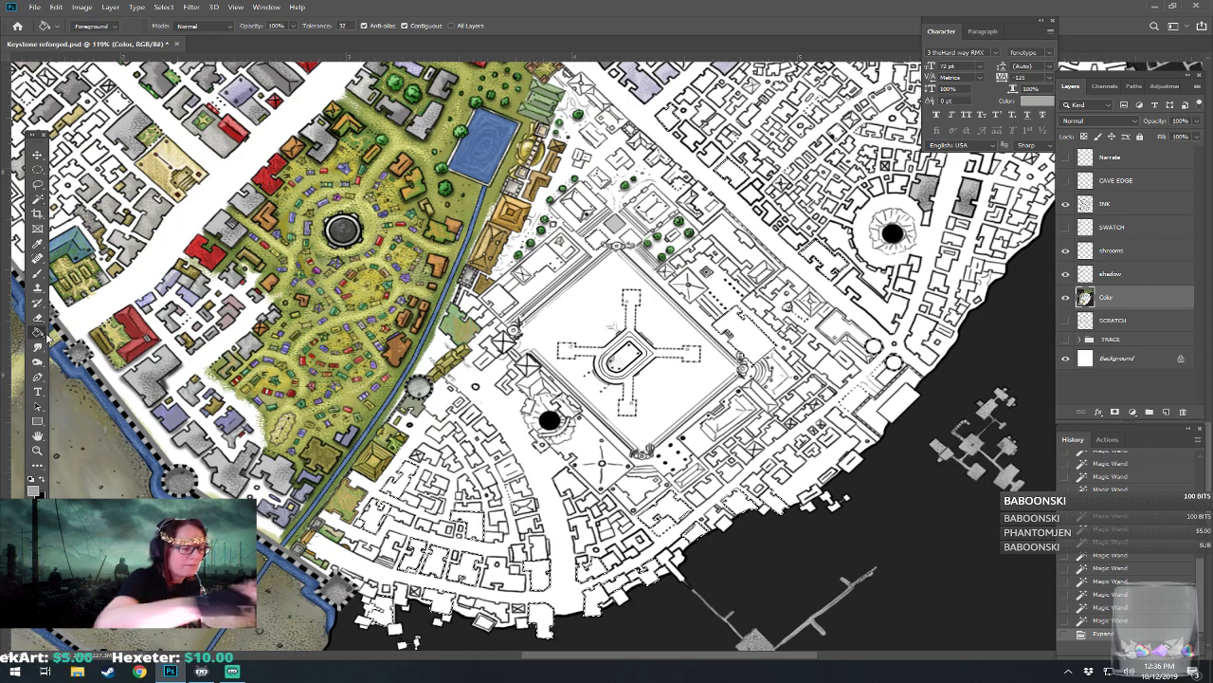
click(744, 515)
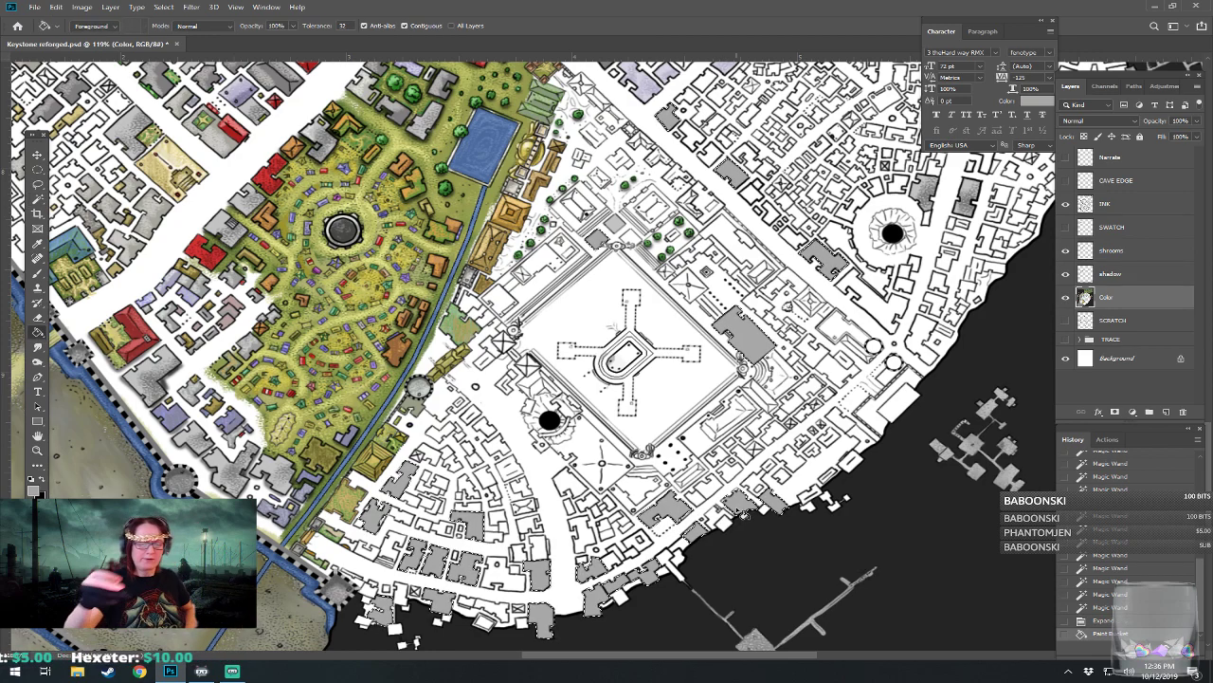
Step: Set a very light grey foreground colour and choose an enlarged Kyle's Drawing Box - Happy HB brush
click(38, 273)
click(35, 491)
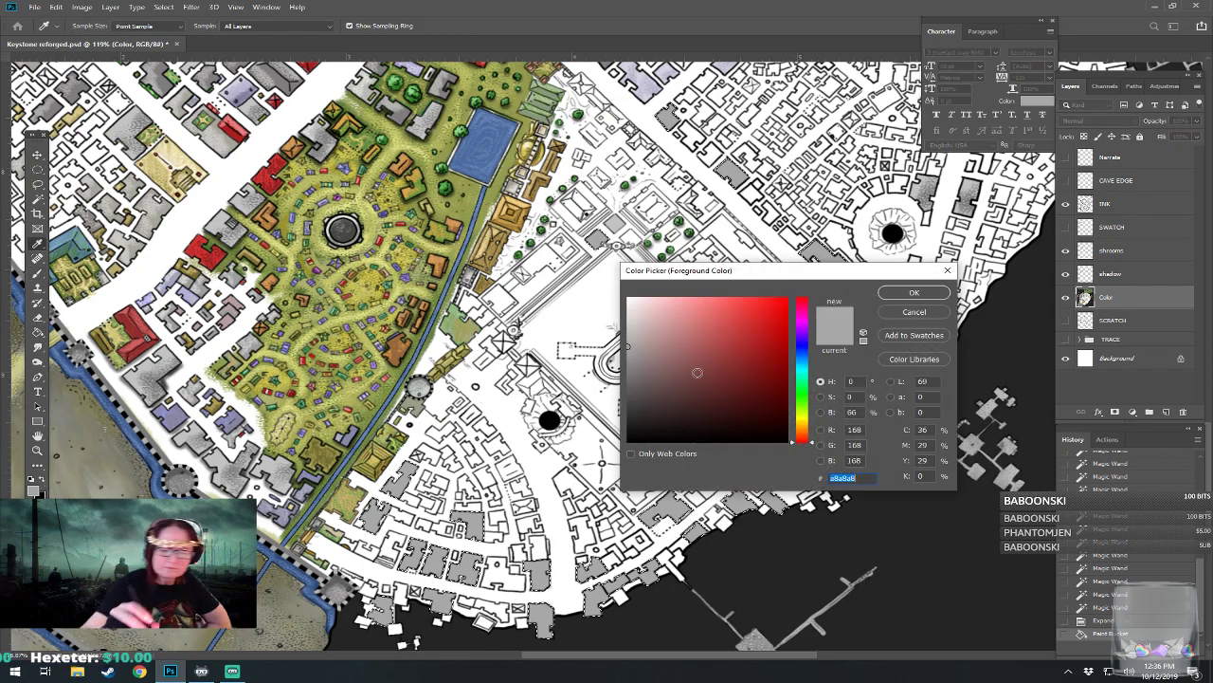
click(919, 301)
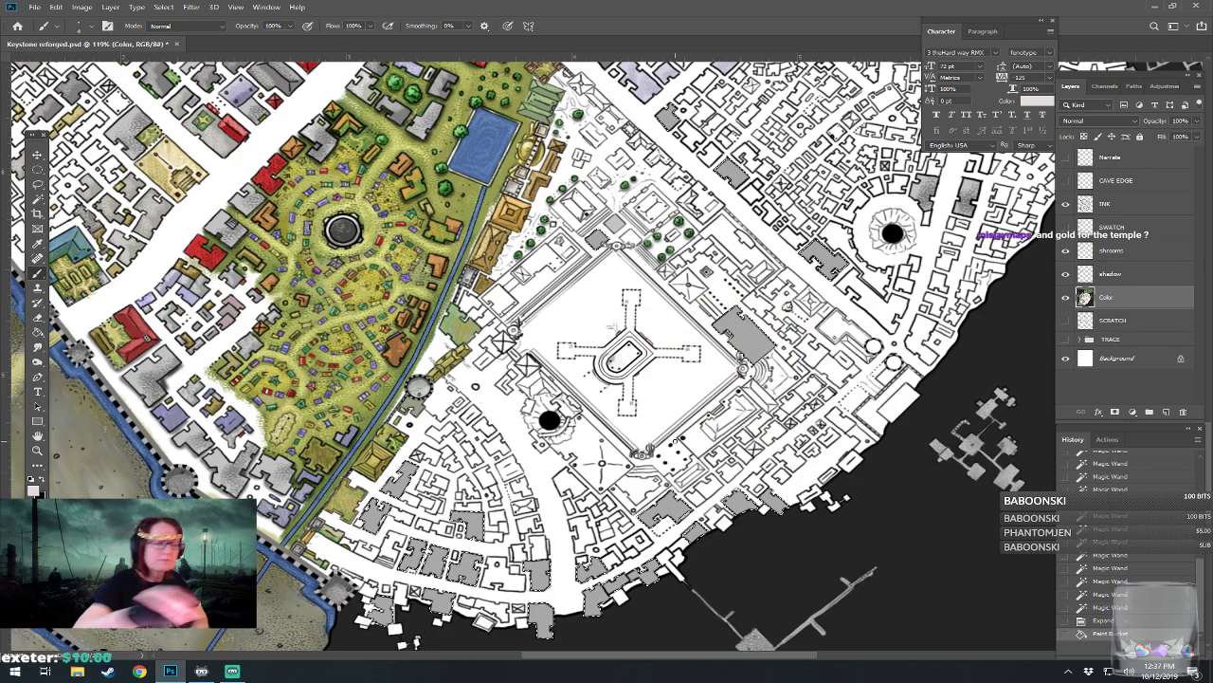
click(84, 28)
double_click(106, 453)
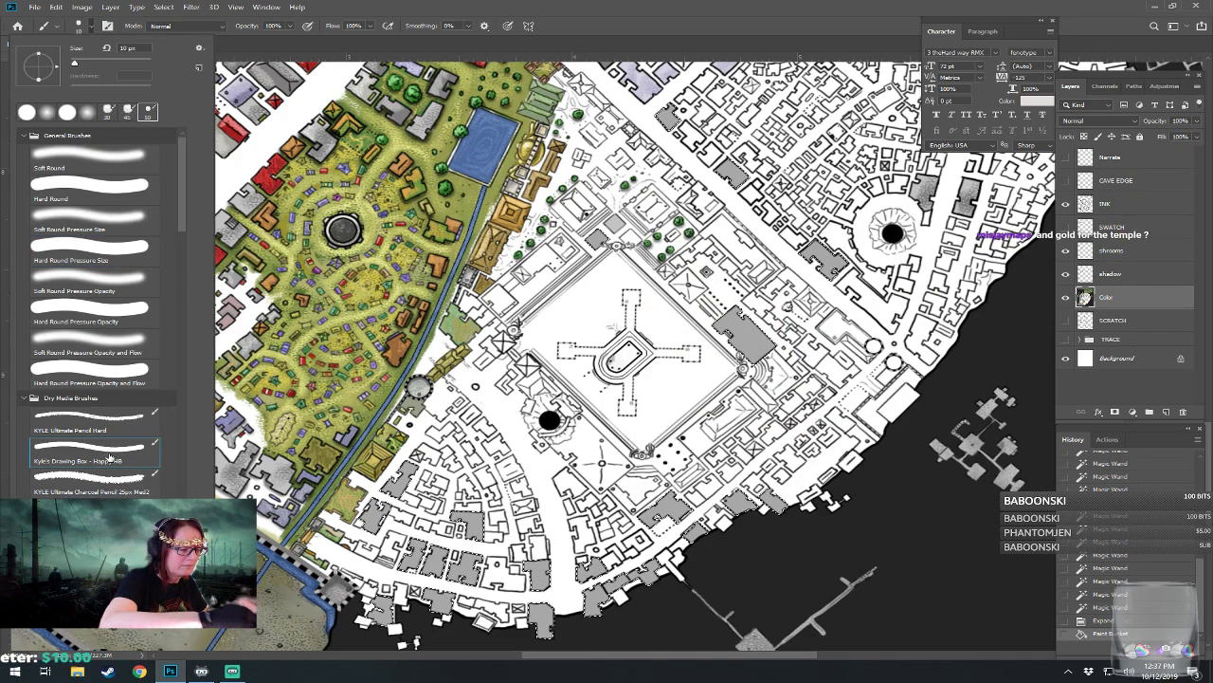
key(bracketright)
key(bracketright)
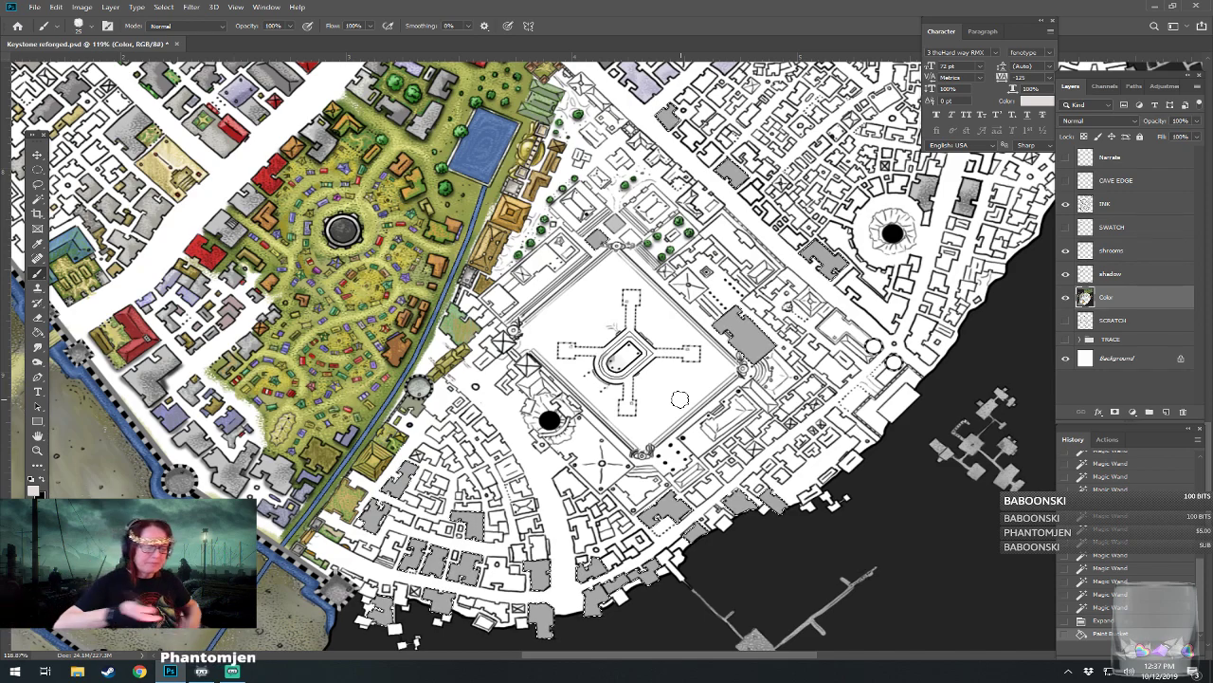
Step: Brush light grey pencil texture over the grey buildings in the southern blocks and along the southern city edge
drag(373, 516, 410, 465)
drag(459, 529, 473, 514)
mouse_move(459, 574)
mouse_down()
mouse_move(470, 558)
mouse_move(442, 553)
mouse_up()
drag(434, 605, 445, 592)
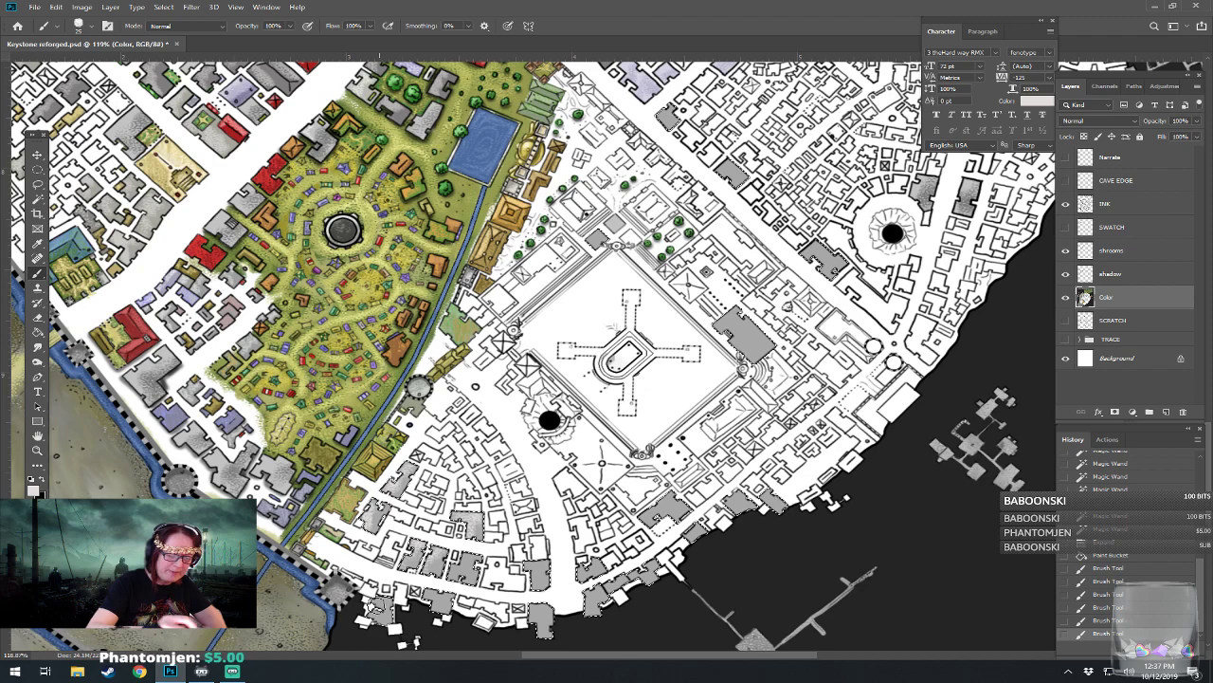
drag(380, 616, 387, 601)
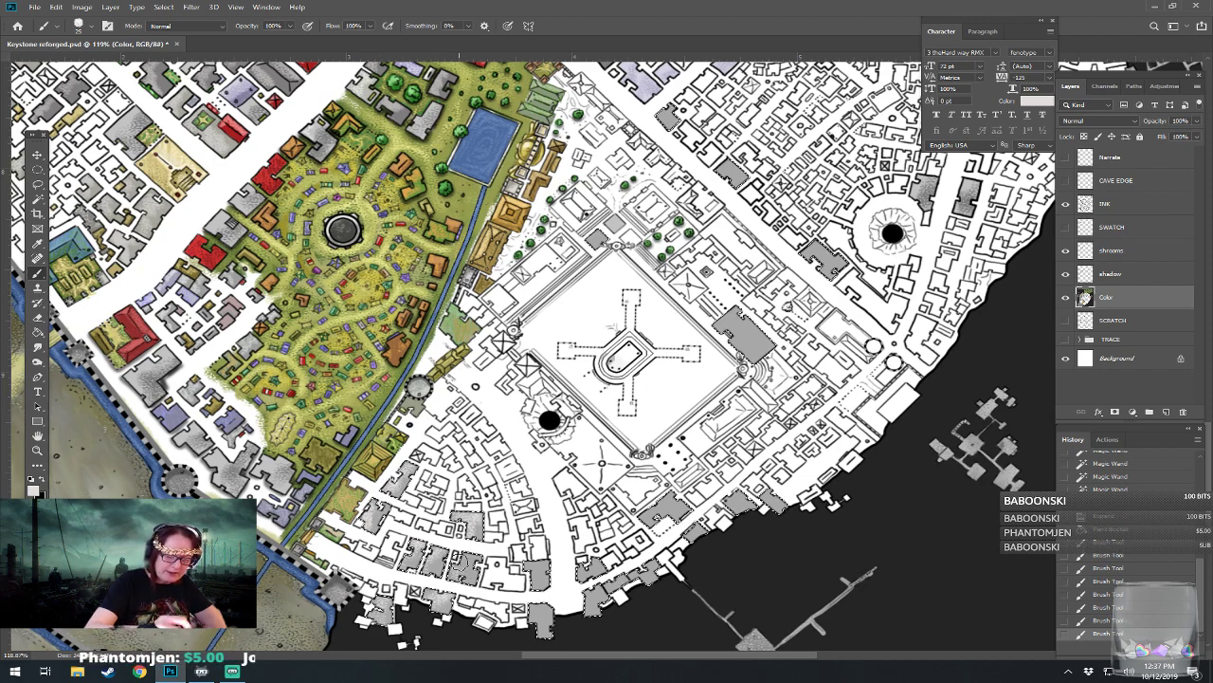
mouse_move(533, 614)
mouse_down()
mouse_move(586, 608)
mouse_move(638, 574)
mouse_up()
drag(675, 505, 659, 516)
mouse_move(743, 495)
mouse_down()
mouse_move(736, 506)
mouse_move(776, 503)
mouse_move(723, 464)
mouse_move(689, 529)
mouse_up()
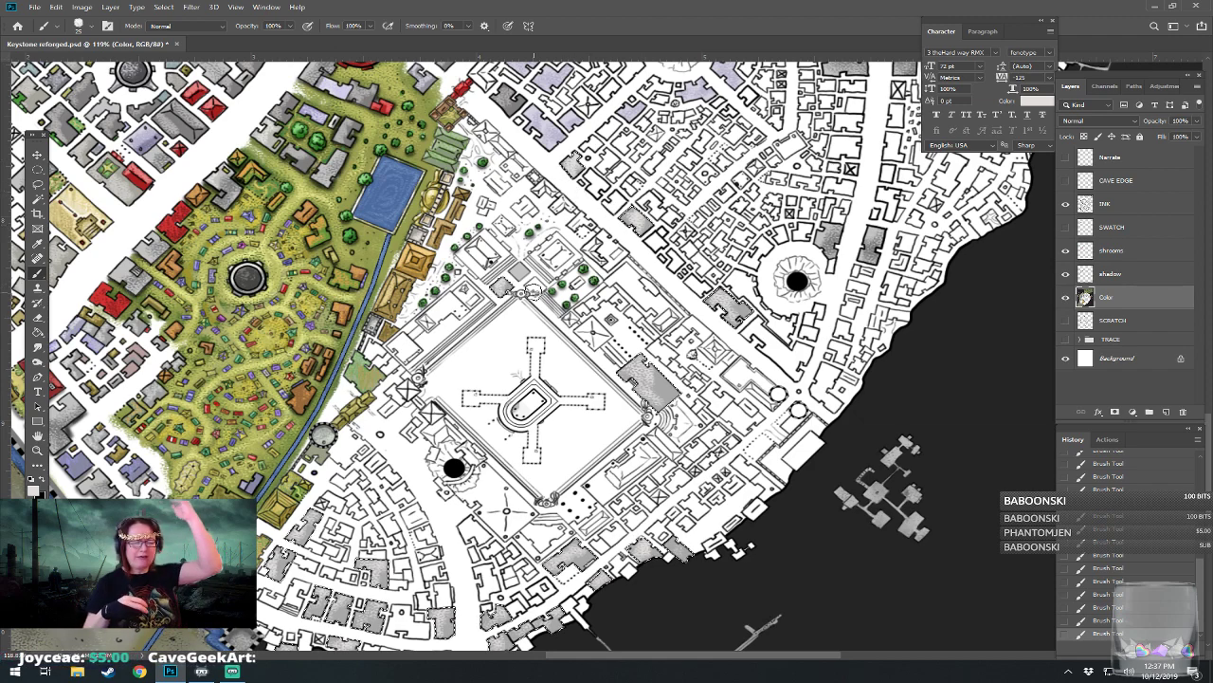
Step: Toggle the Color, shadow and INK layers to check which one holds the grey smudge in the walled square's central oval
drag(534, 291, 455, 281)
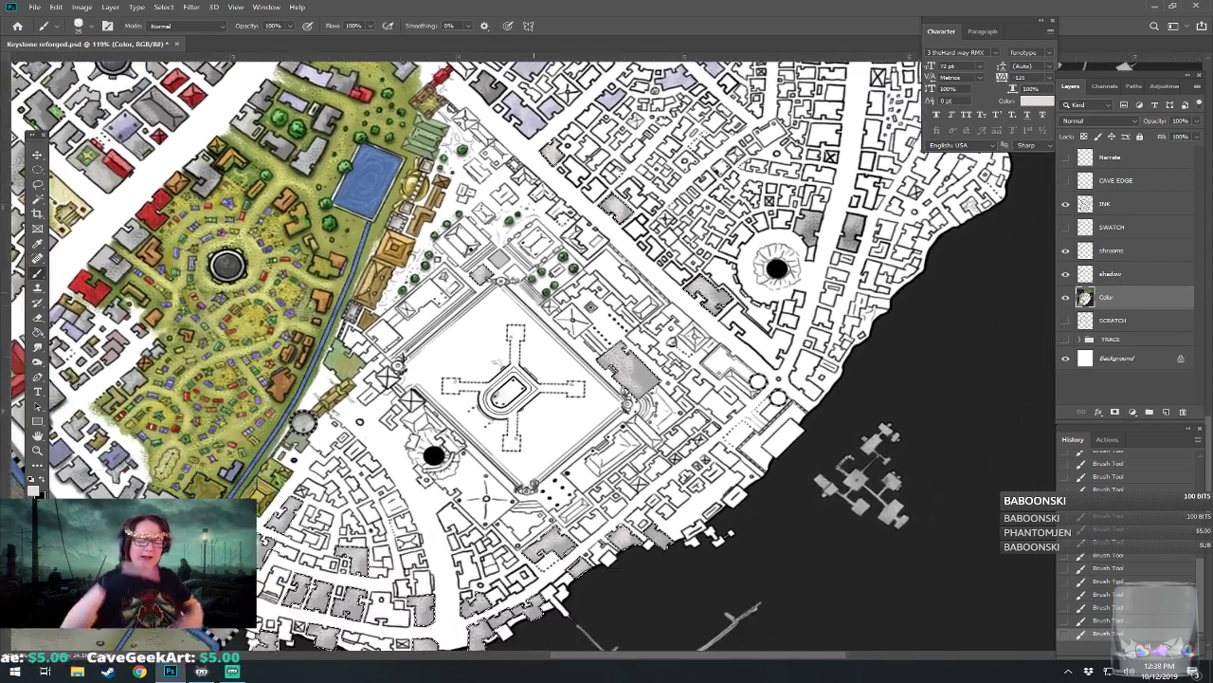
drag(533, 291, 590, 259)
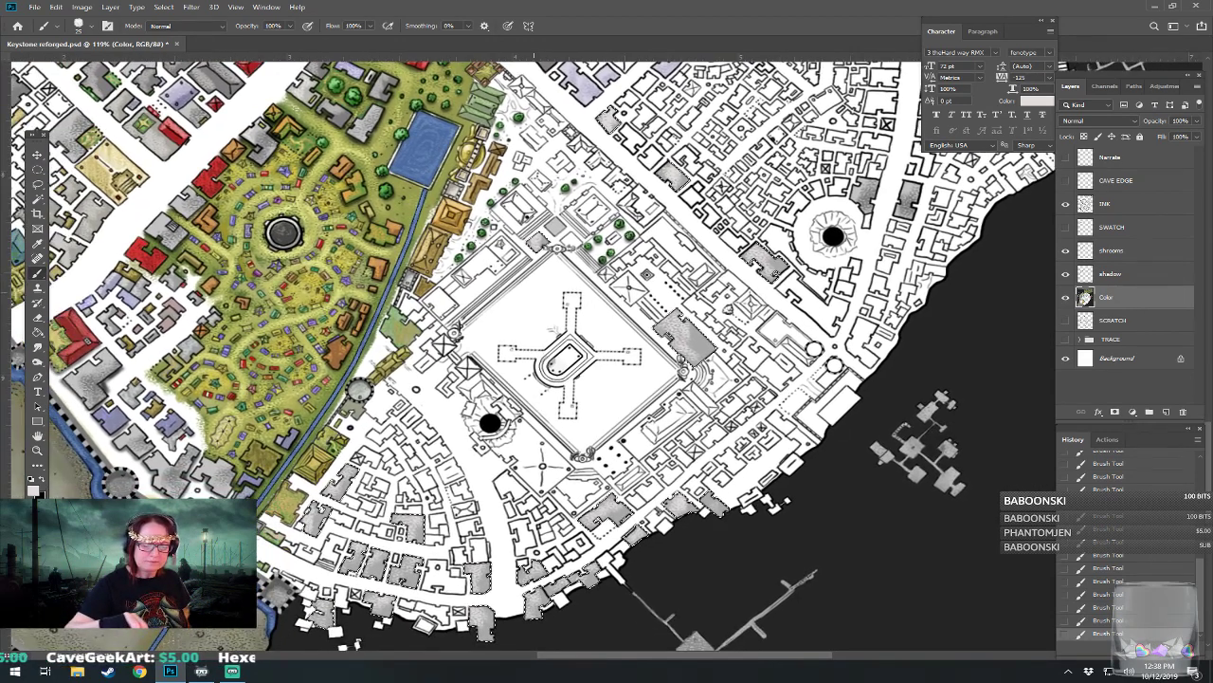
drag(534, 292, 538, 329)
scroll(533, 291, up, 5)
scroll(534, 291, down, 1)
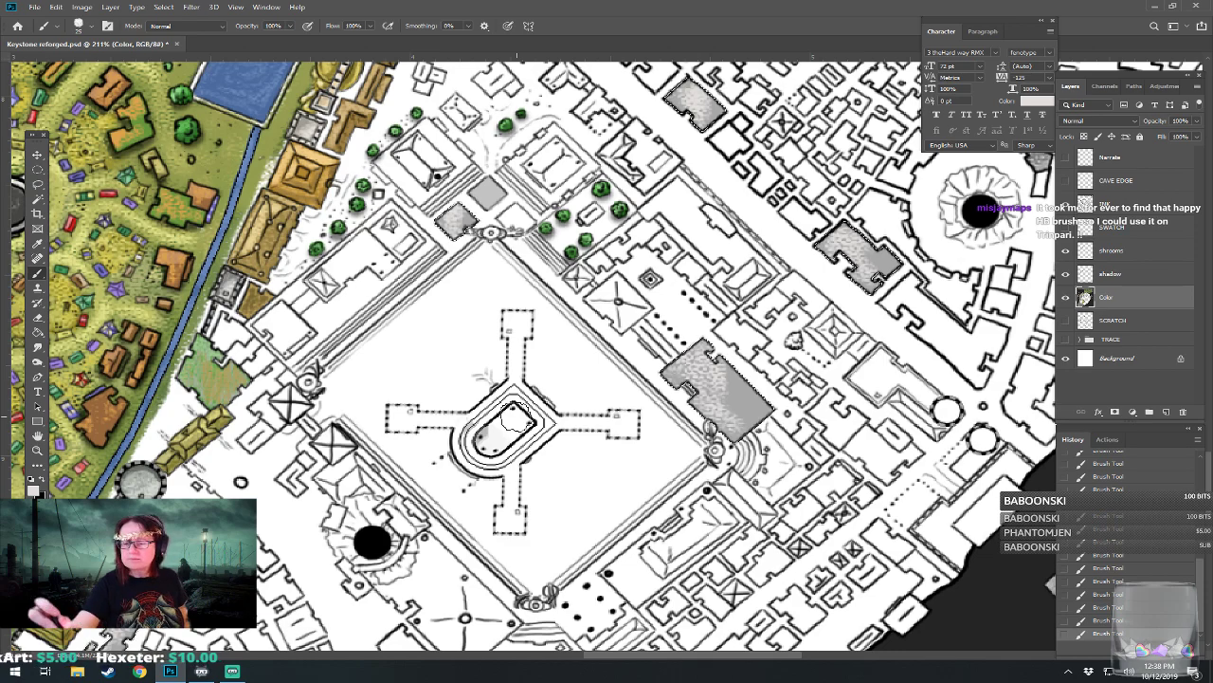
click(1065, 297)
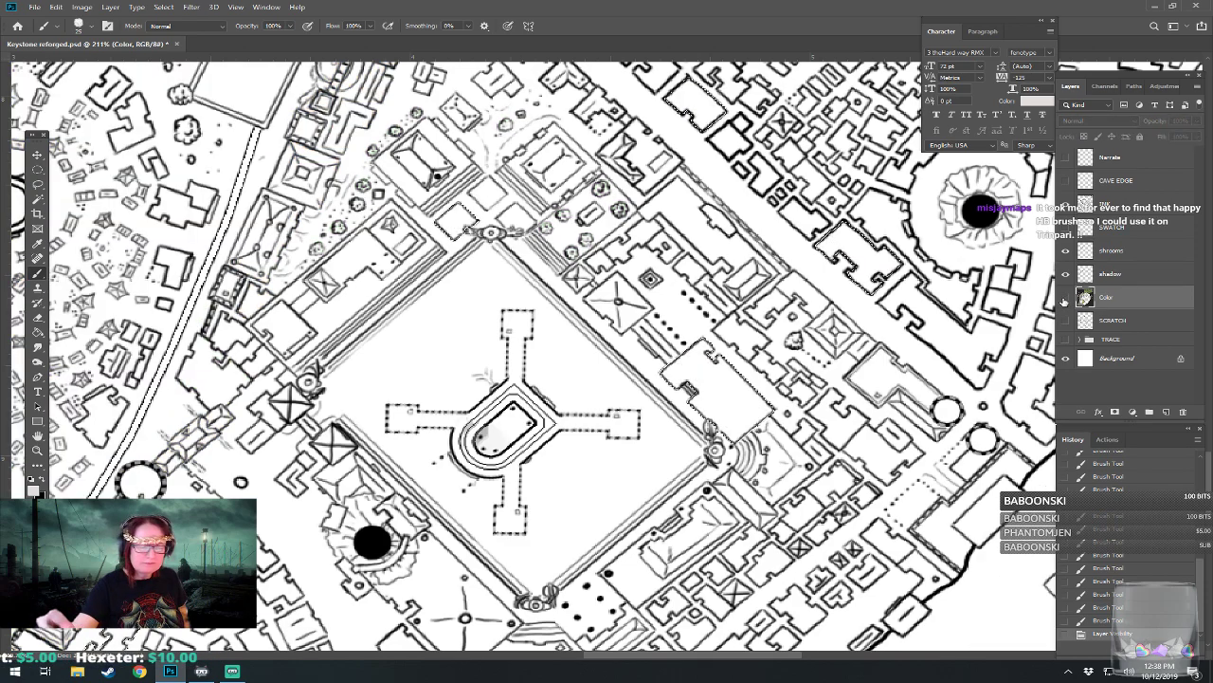
click(1064, 297)
click(1064, 273)
click(1065, 274)
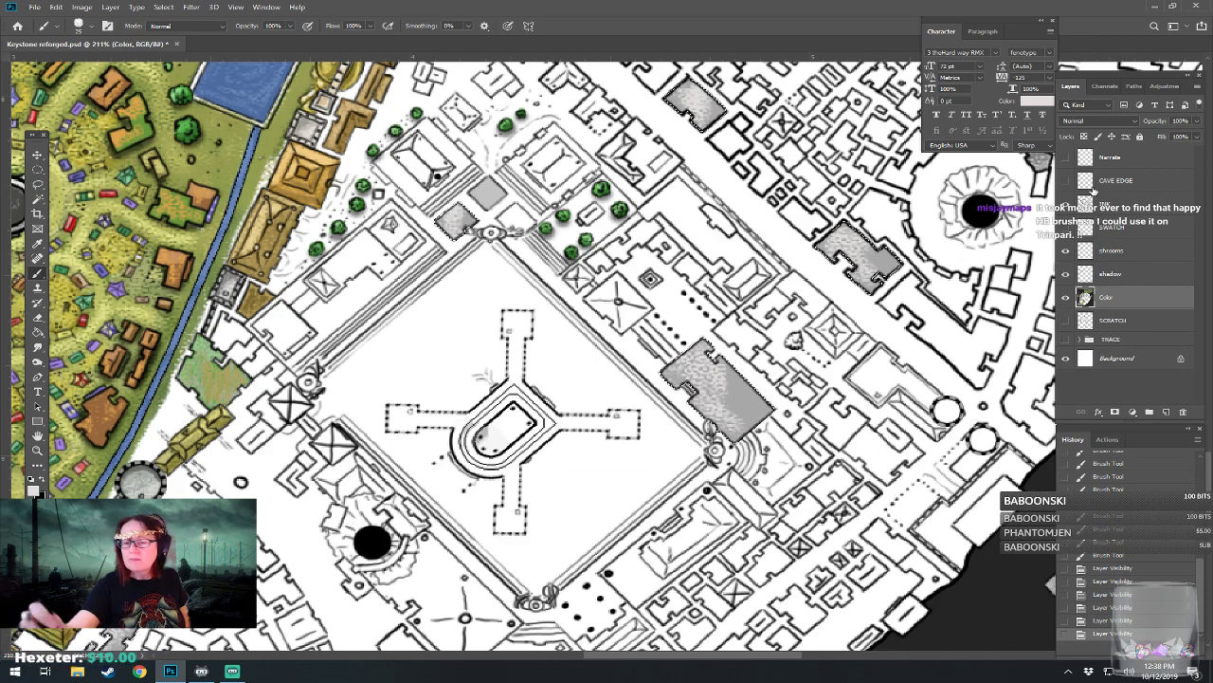
click(1065, 205)
click(1066, 205)
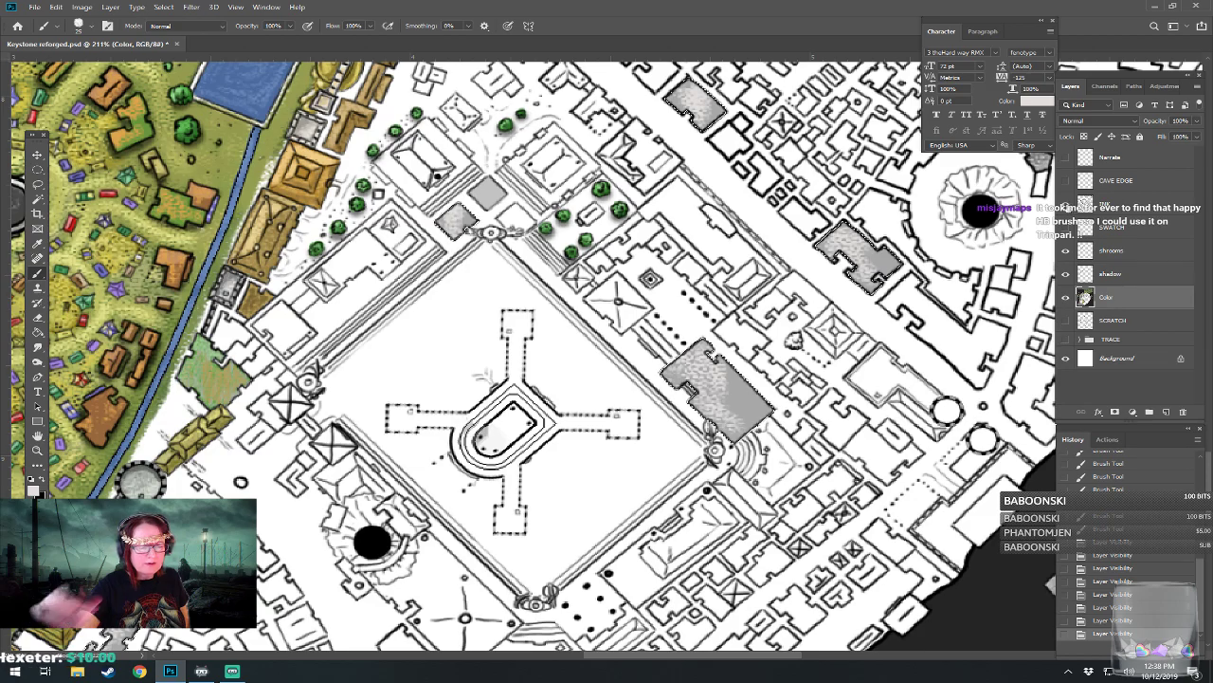
Step: Try to erase the grey smudge inside the walled square's central oval on the Color layer
scroll(401, 423, up, 8)
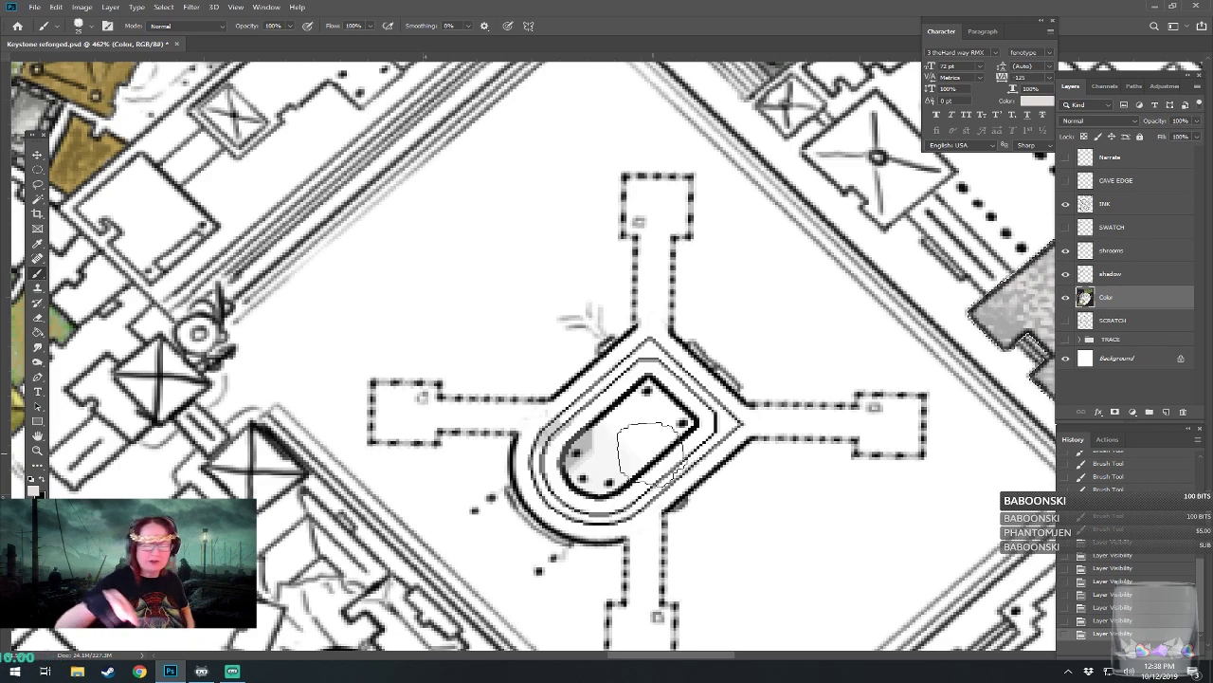
key(e)
click(802, 535)
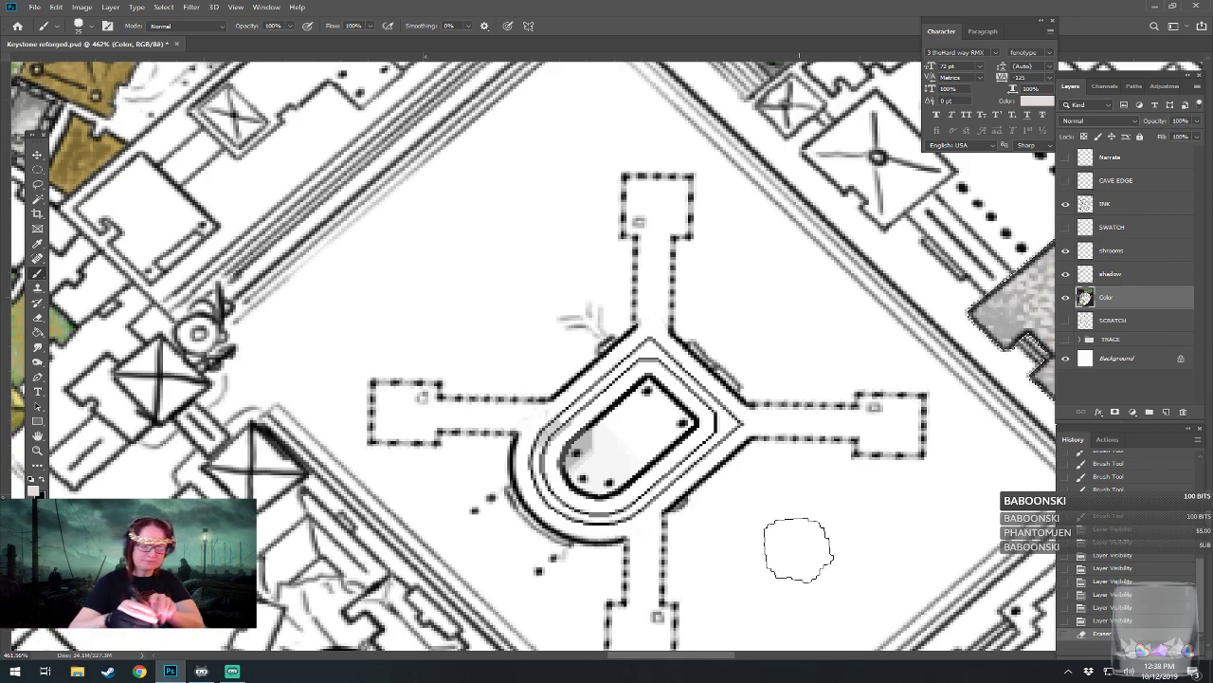
drag(579, 468, 589, 452)
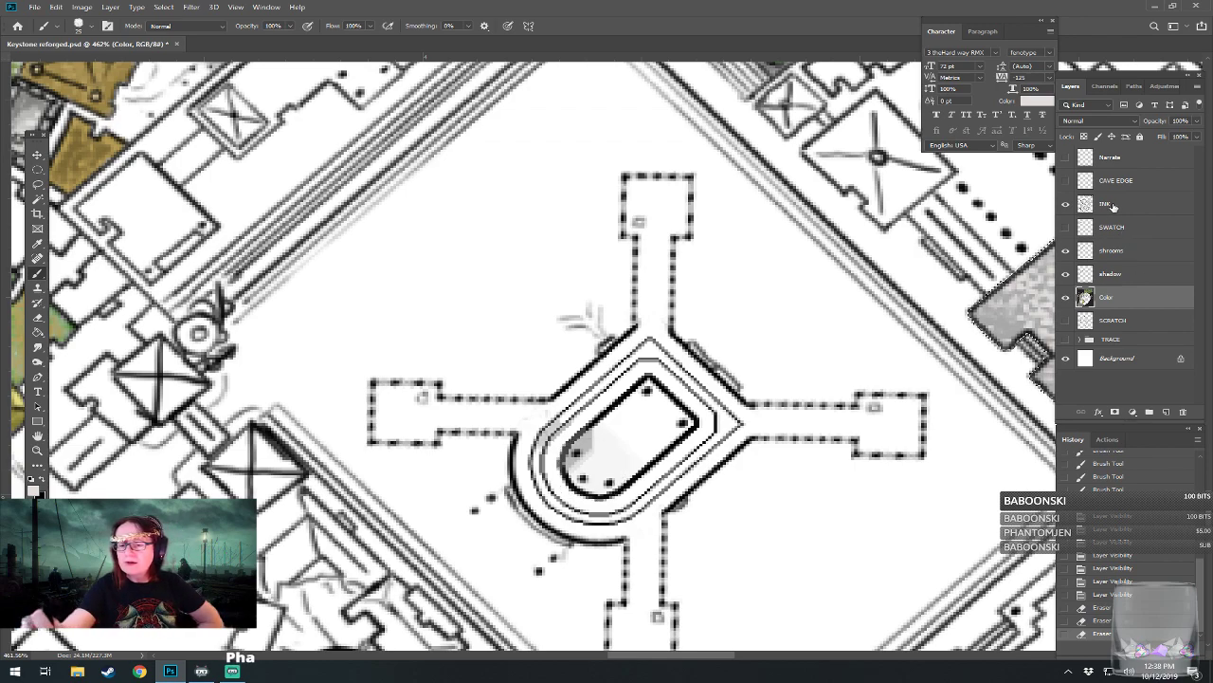
Step: Make the INK layer active, try erasing the smudge in the central oval there, and check the layer by toggling its visibility
click(1108, 204)
drag(591, 444, 595, 447)
drag(595, 447, 598, 452)
click(1066, 205)
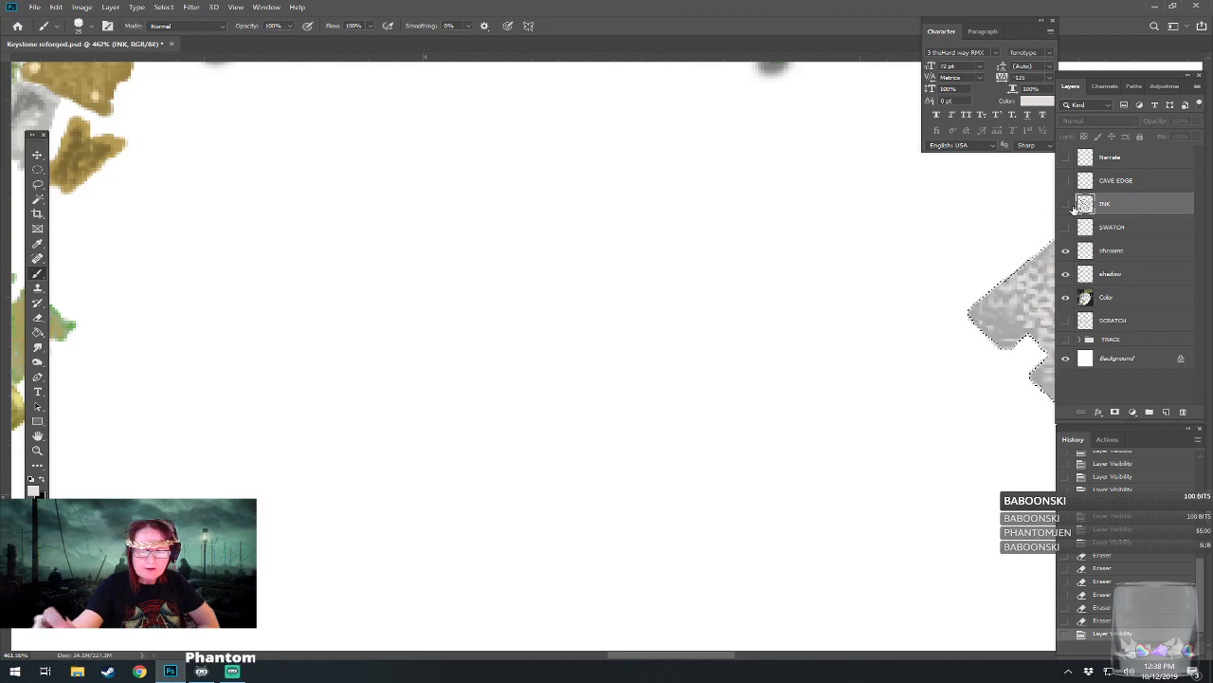
click(1066, 204)
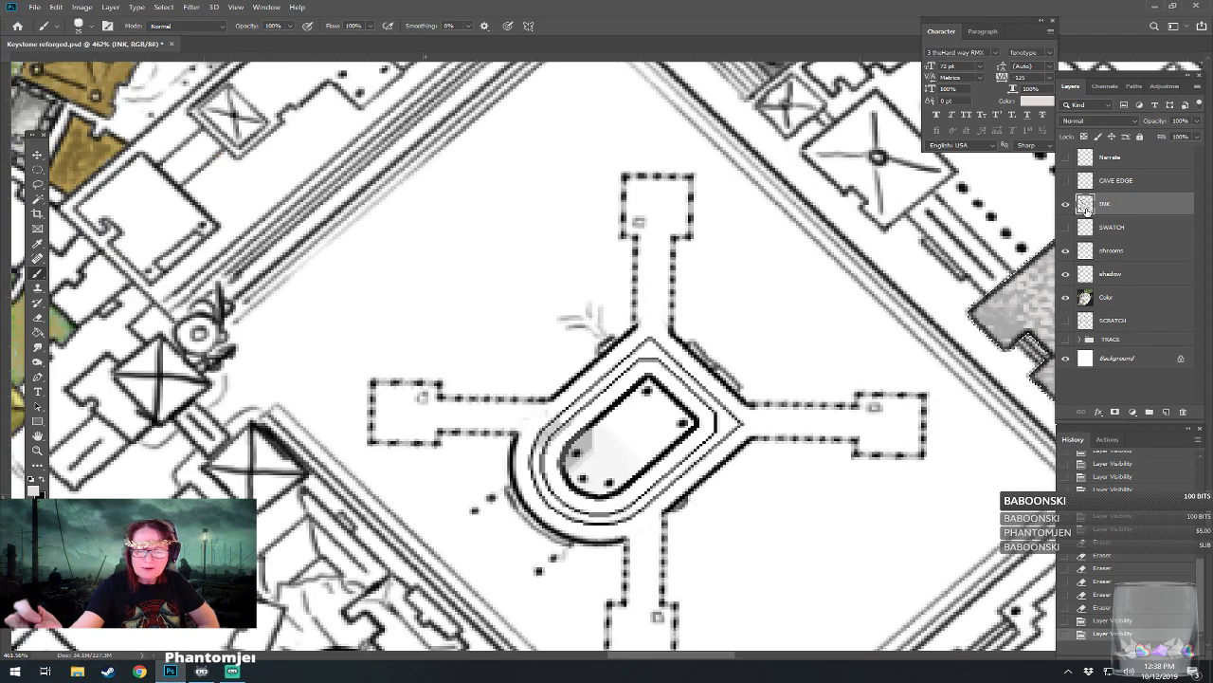
click(1212, 675)
click(1212, 674)
click(1212, 674)
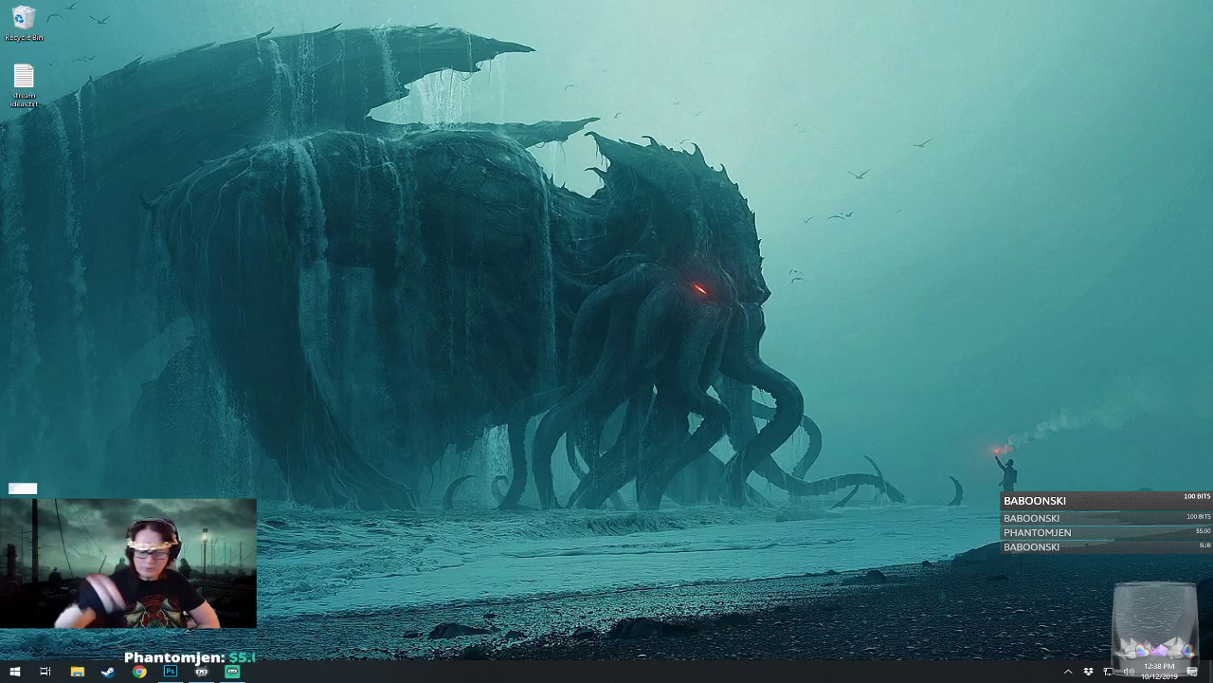
click(1211, 675)
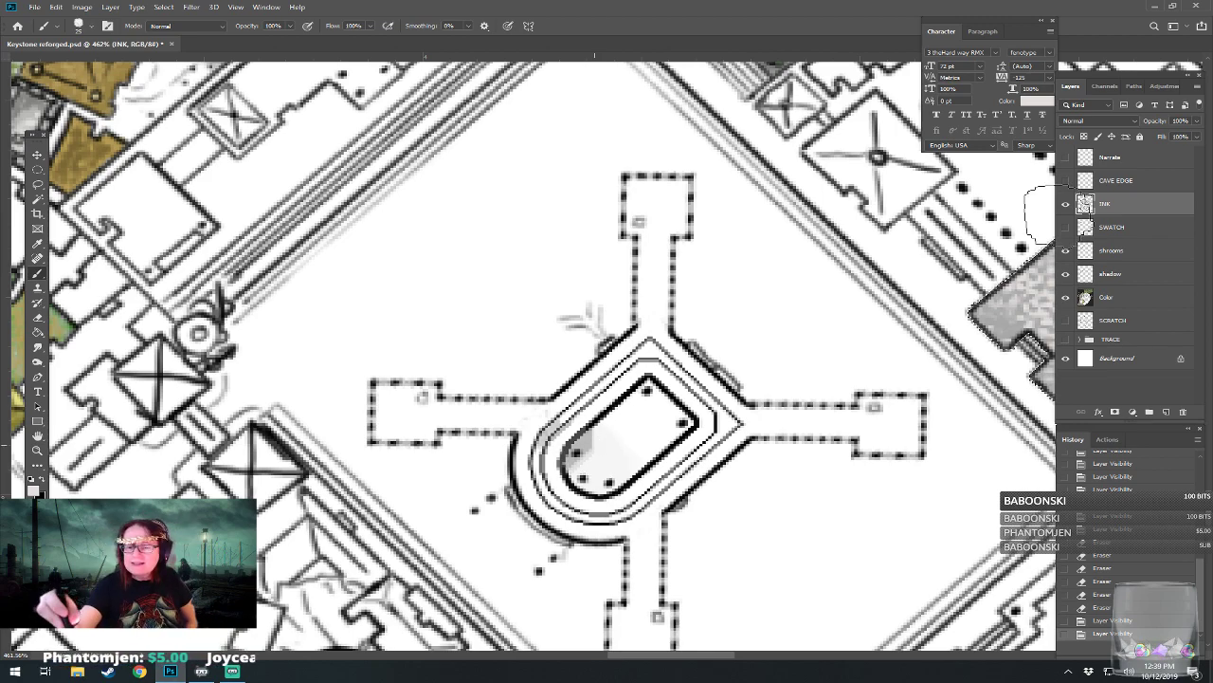
Step: Toggle the INK layer's visibility and retry erasing the grey smudge inside the walled square's central oval
click(1065, 207)
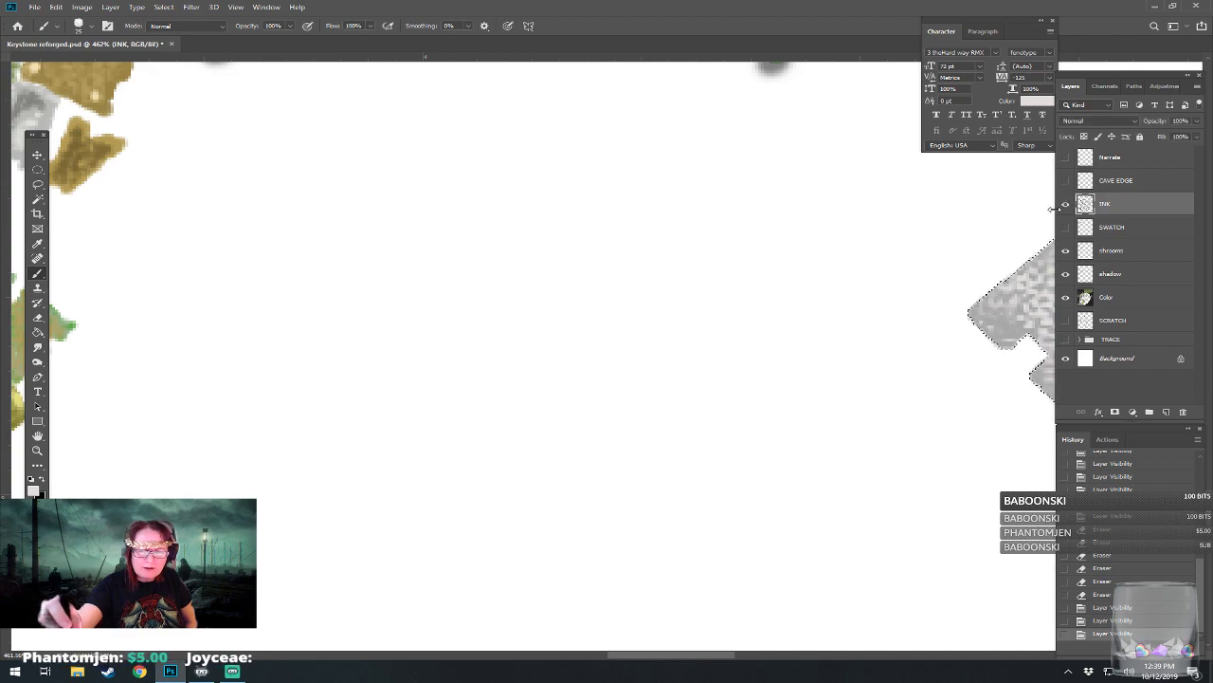
click(1066, 205)
drag(590, 442, 614, 454)
drag(573, 427, 598, 467)
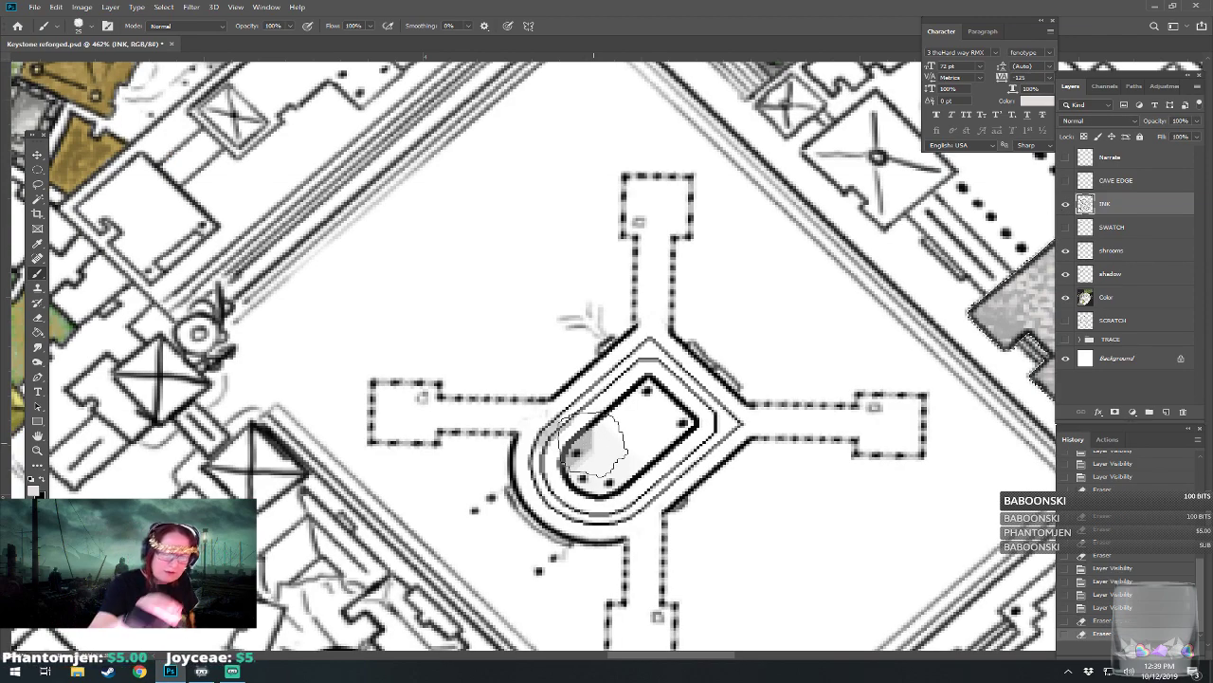
Step: Clear the leftover selection and erase the grey smudge inside the central oval on the INK layer
key(m)
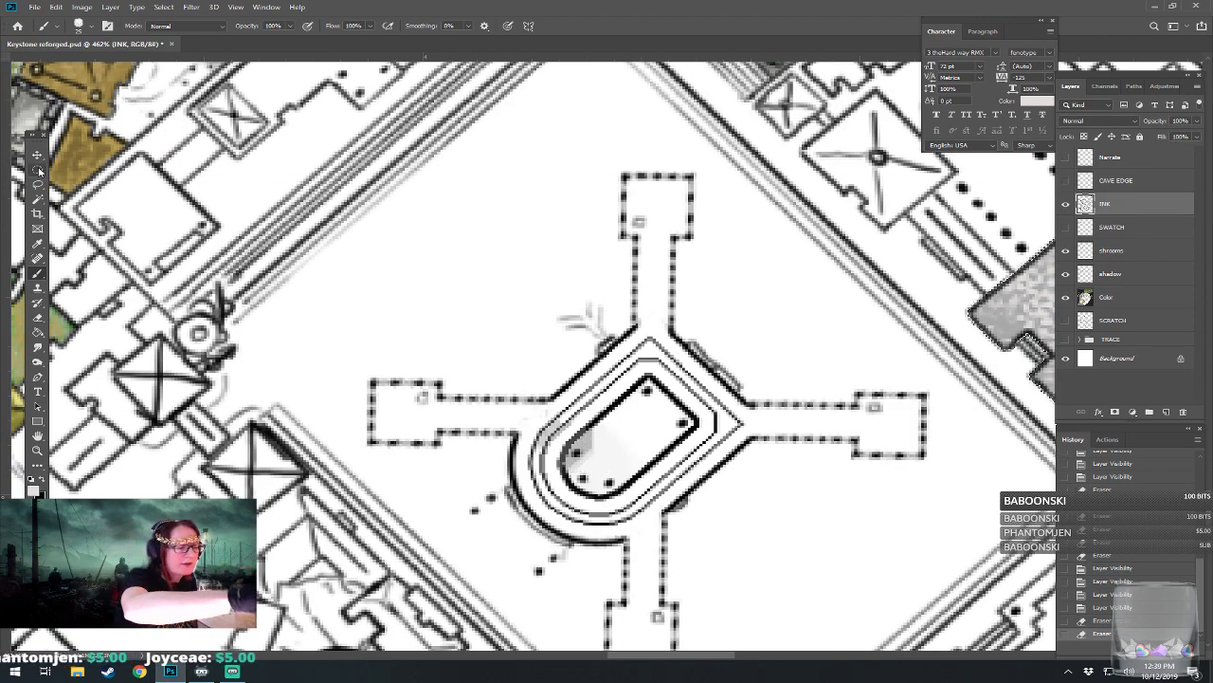
drag(380, 282, 445, 334)
key(ctrl+d)
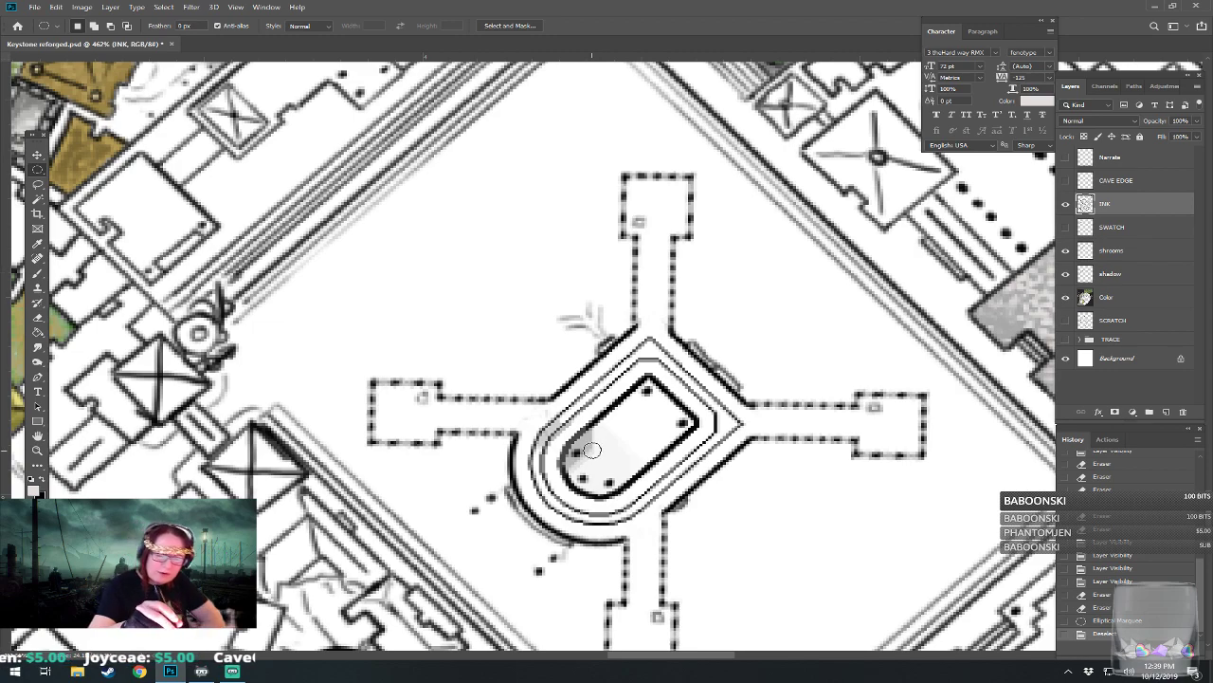
drag(604, 430, 597, 420)
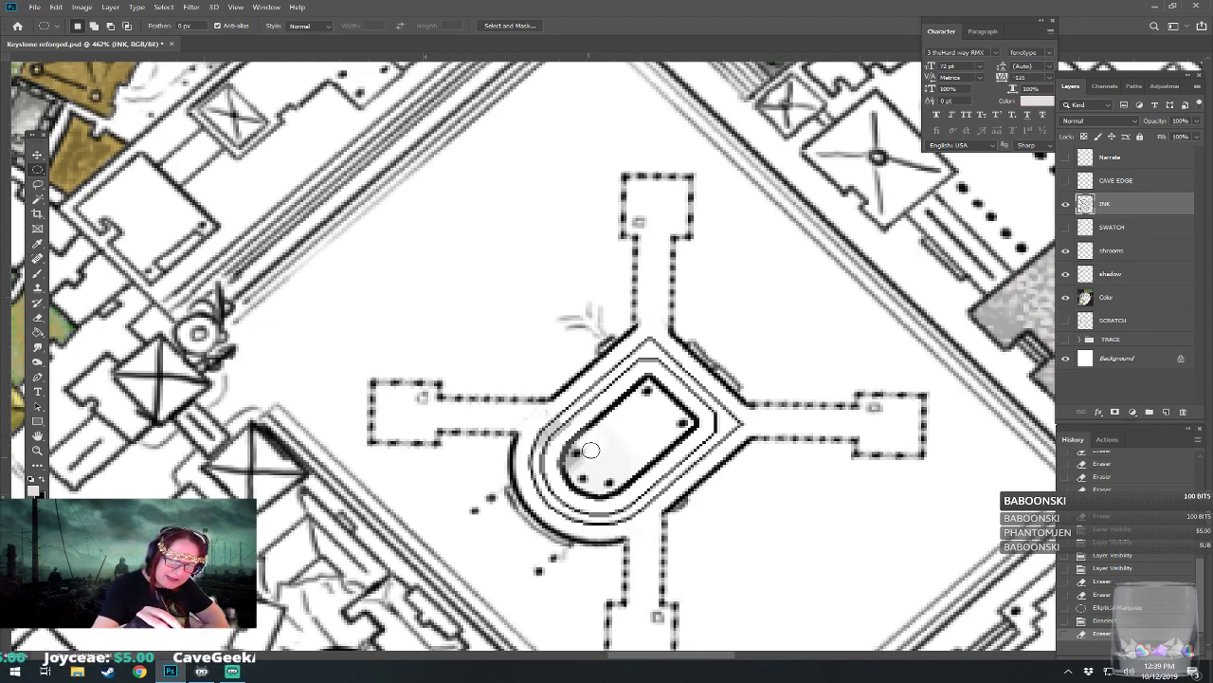
mouse_move(580, 462)
mouse_down()
mouse_move(564, 434)
mouse_move(557, 446)
mouse_move(570, 425)
mouse_move(540, 454)
mouse_move(565, 417)
mouse_up()
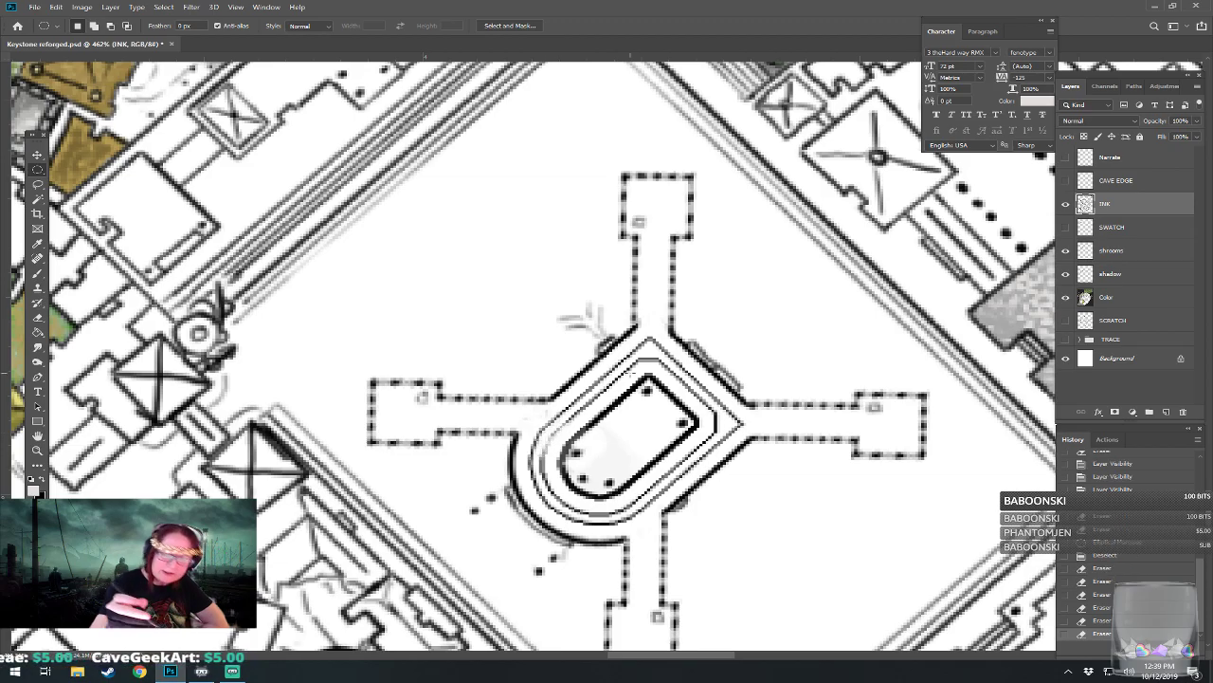
Step: Make the Color layer active and set the foreground colour to olive yellow #bcbb4f
scroll(569, 446, down, 5)
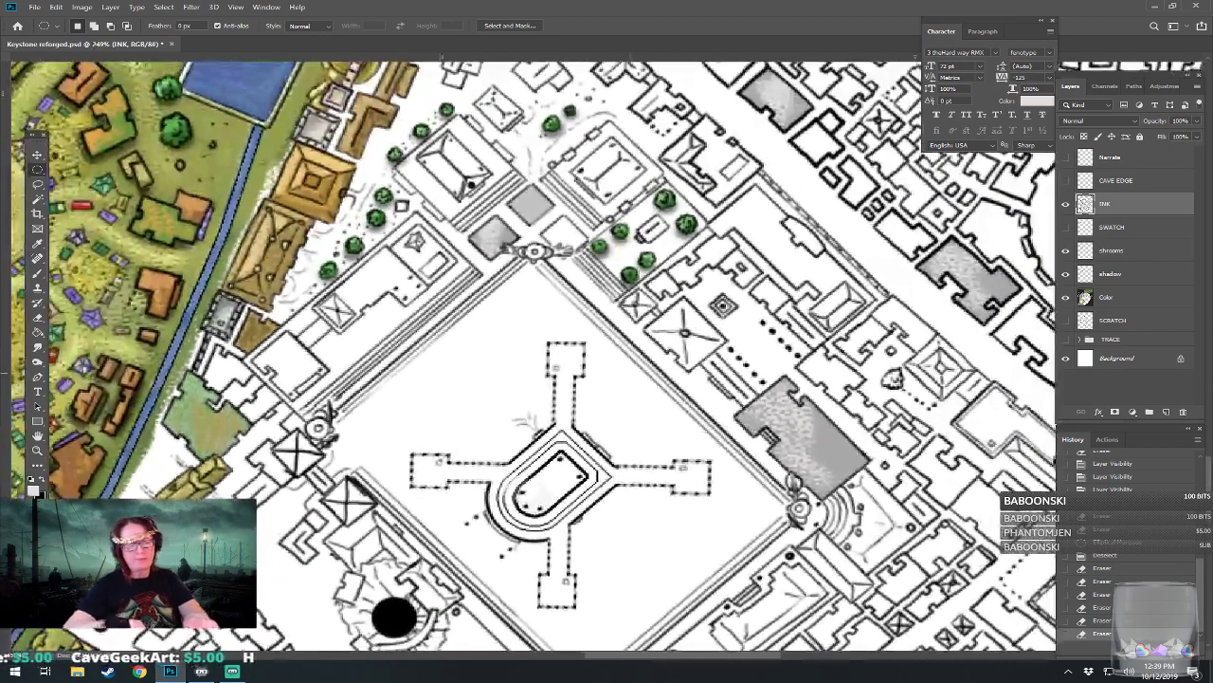
scroll(498, 531, up, 5)
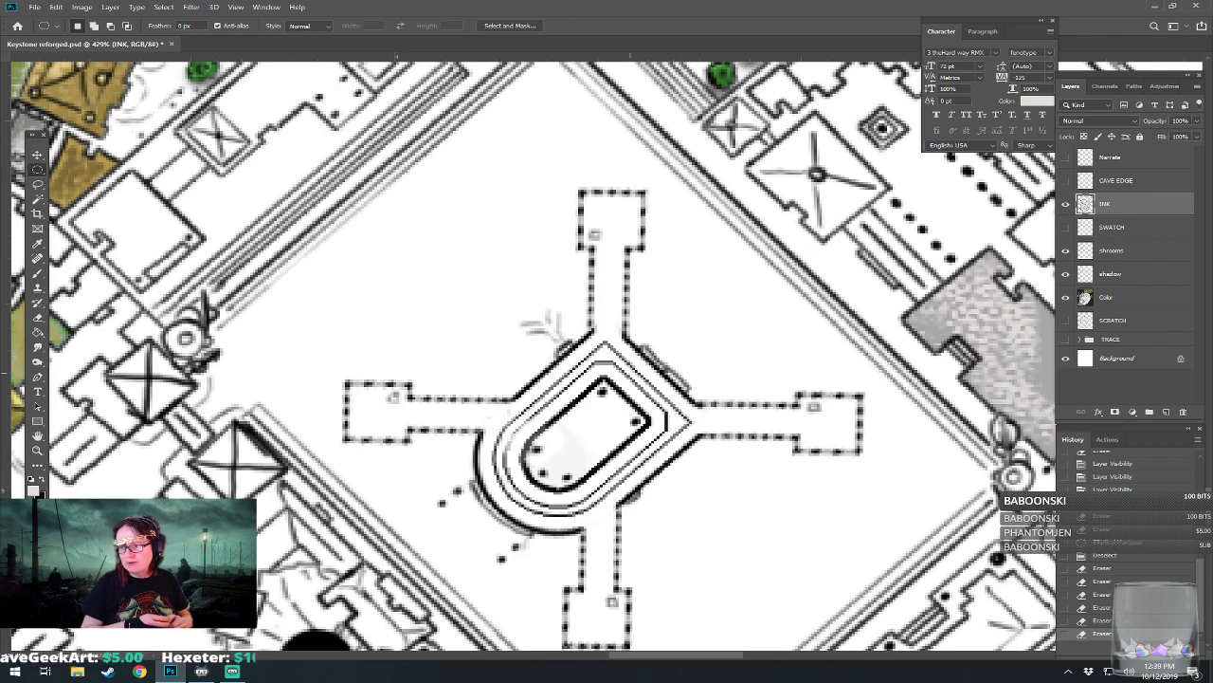
drag(607, 418, 540, 357)
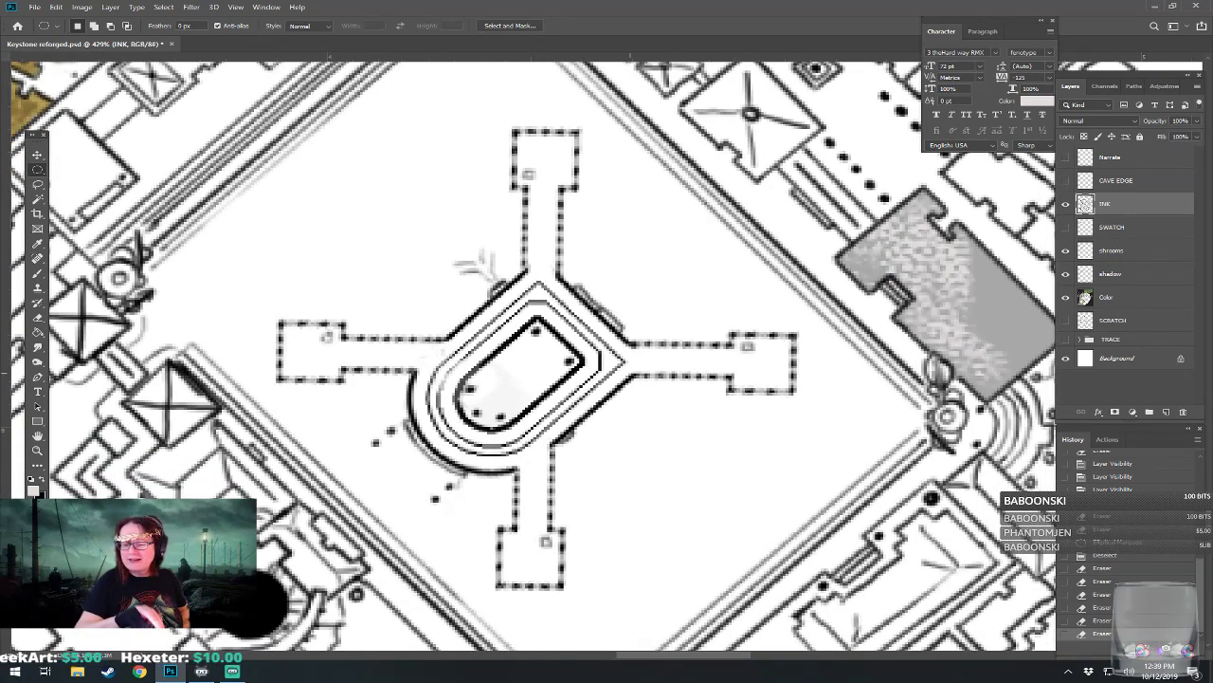
click(1105, 297)
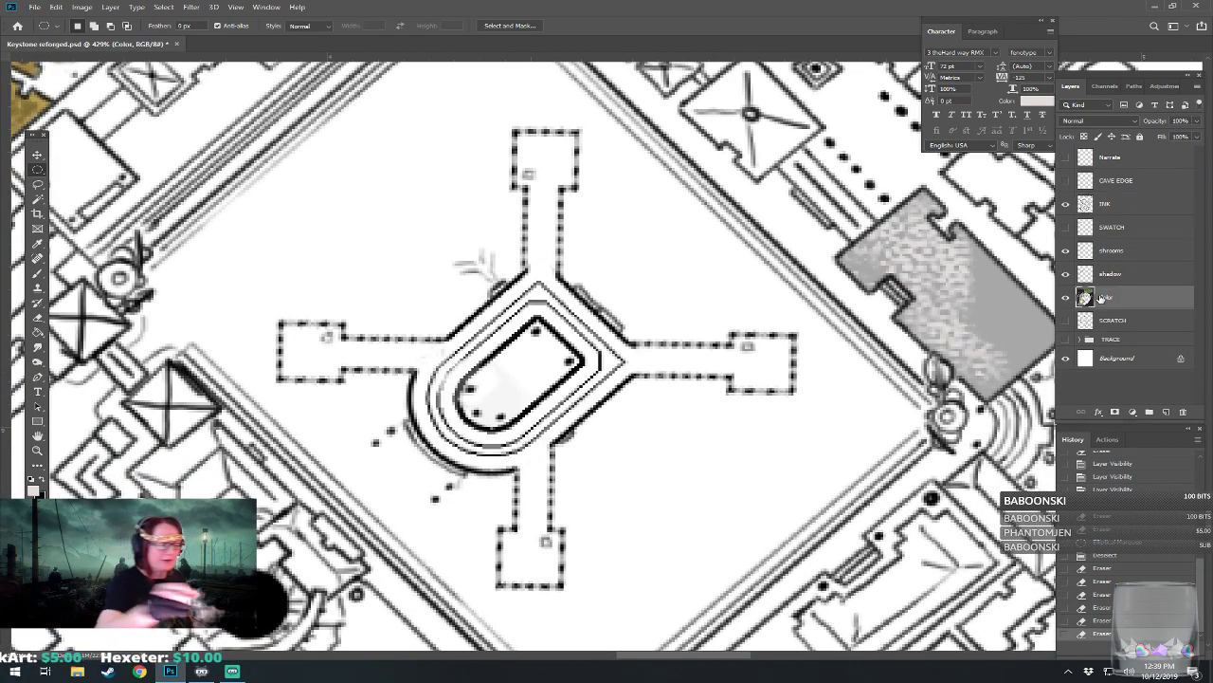
click(34, 487)
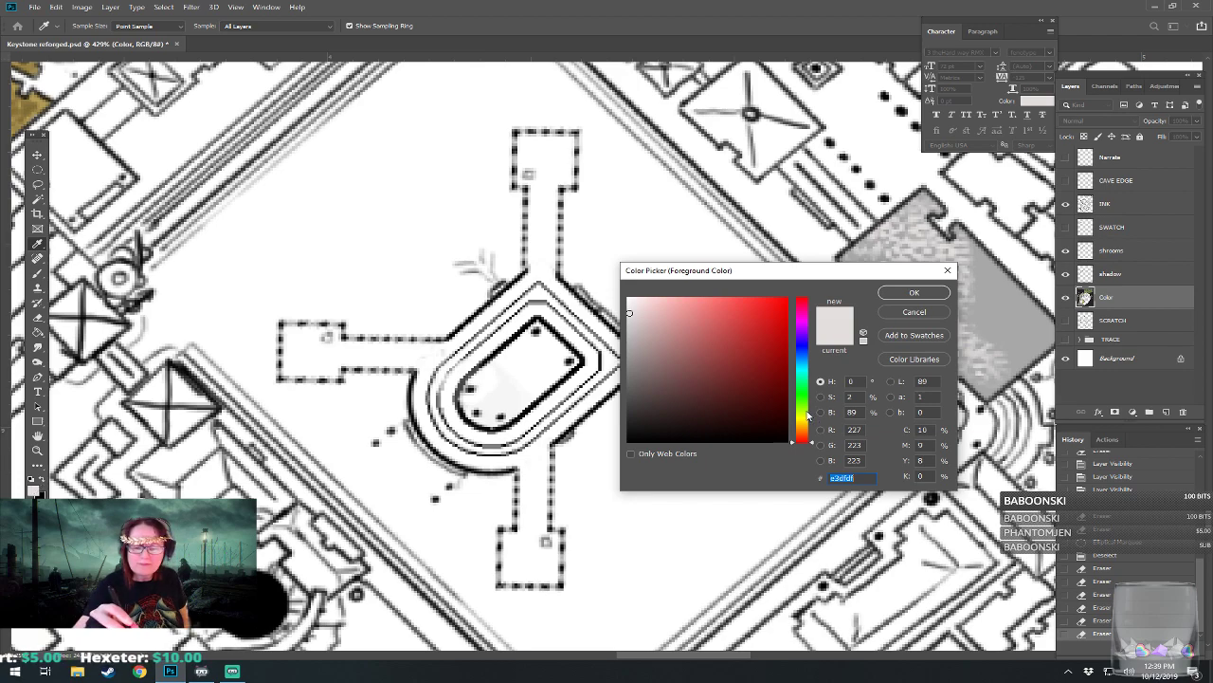
click(809, 415)
click(707, 329)
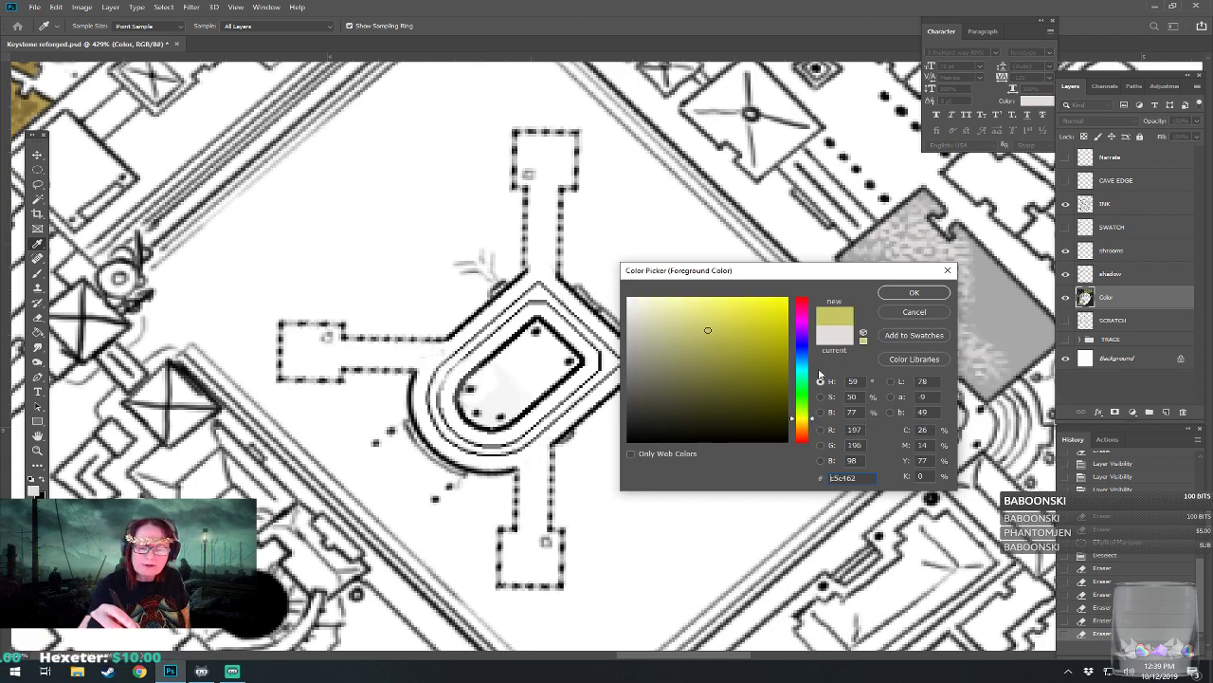
drag(803, 420, 803, 422)
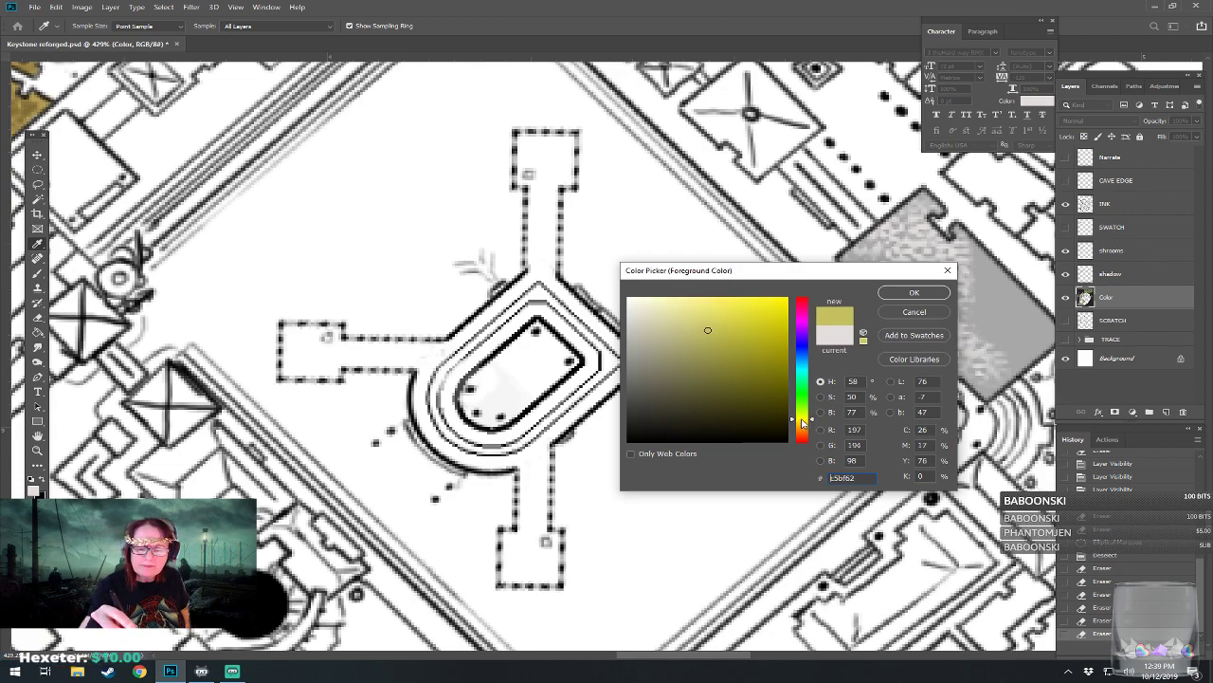
click(701, 317)
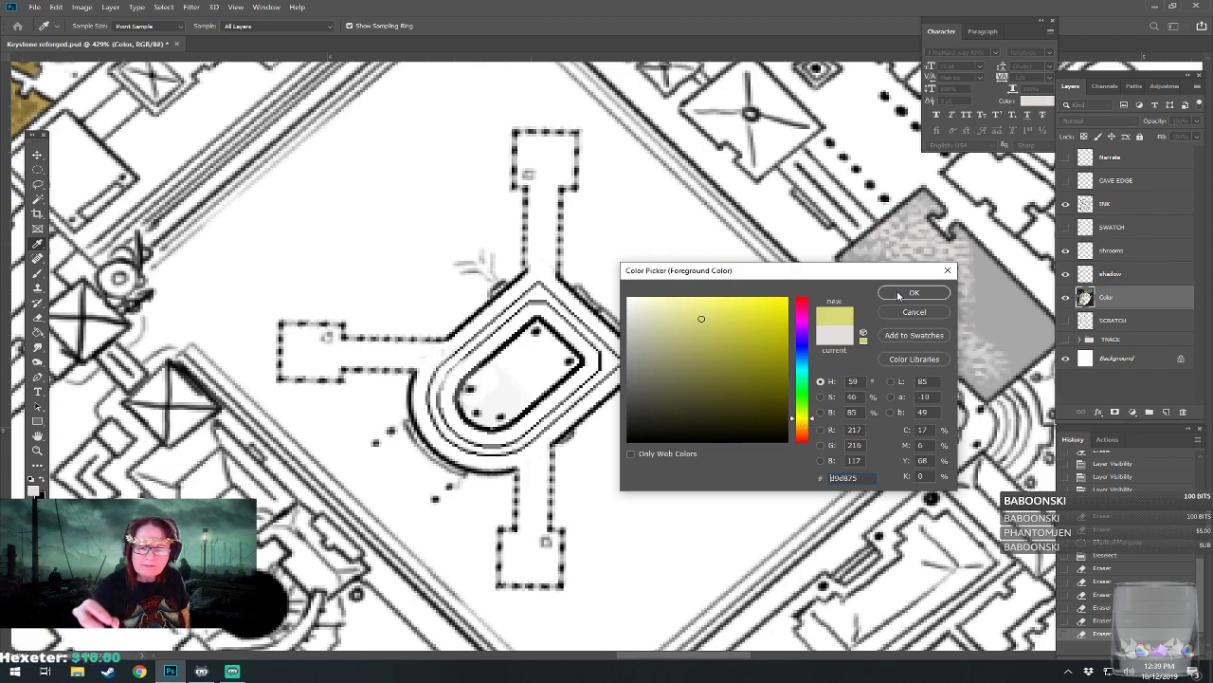
click(901, 295)
key(m)
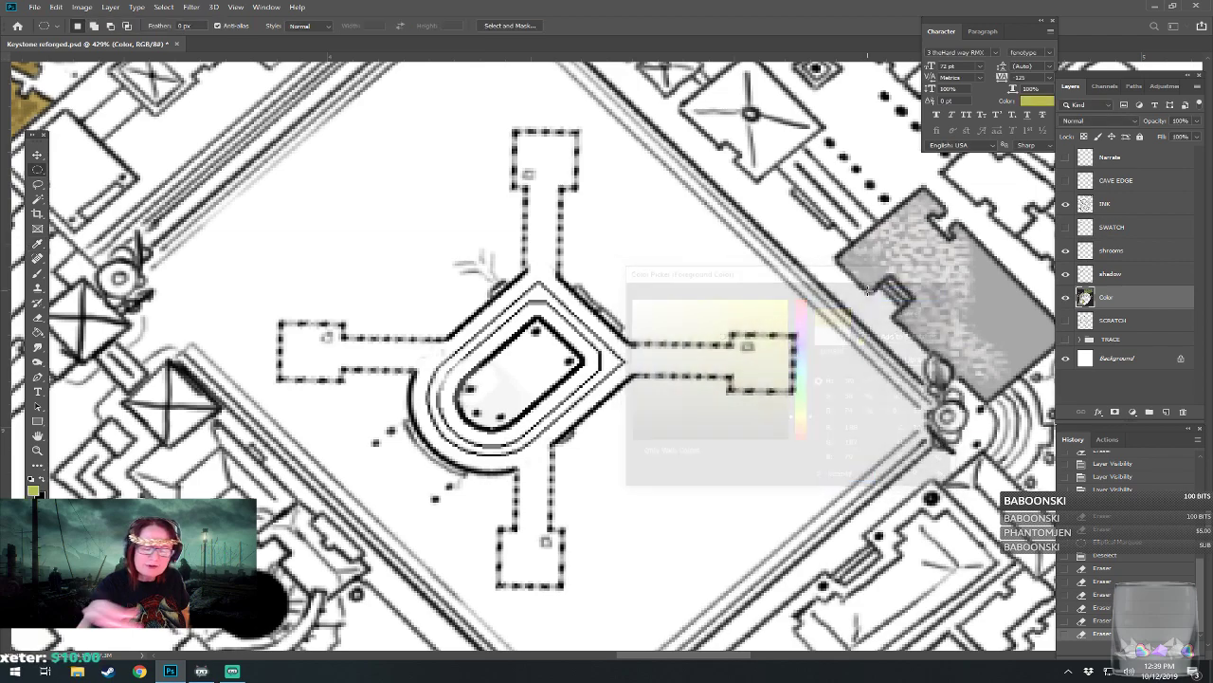
Step: Paint the cross-shaped building in the walled square, including its tiered centre and four arms, flat olive yellow with a smaller brush
key(b)
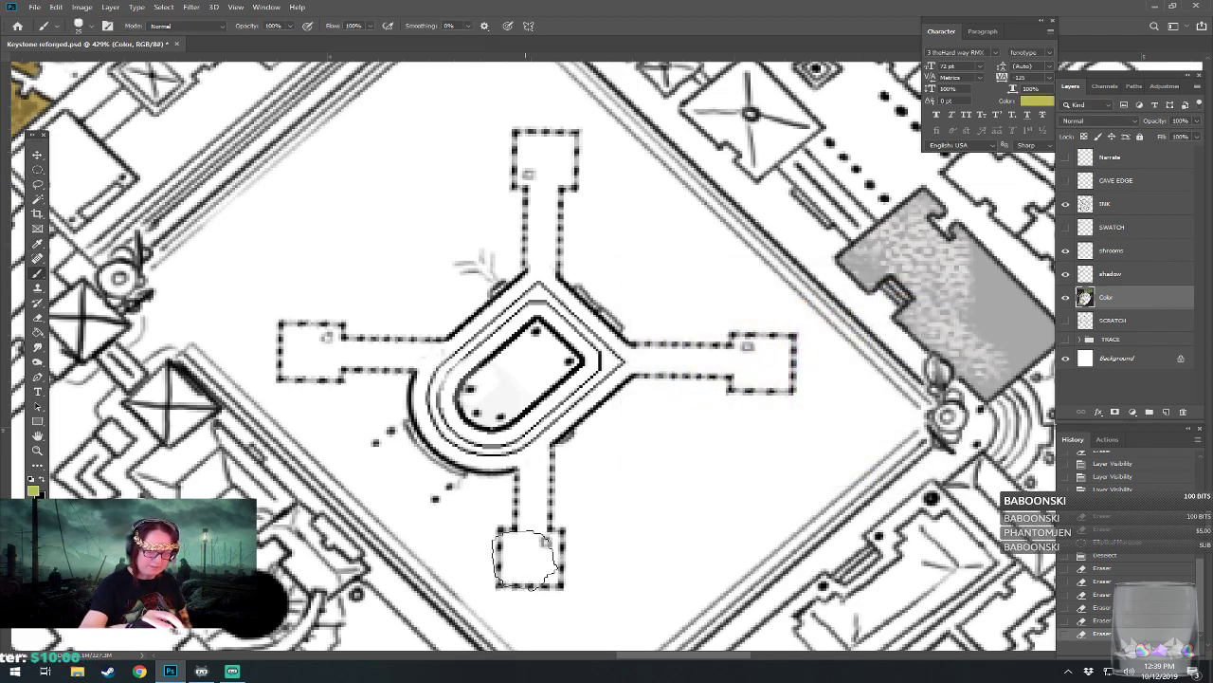
key(bracketleft)
key(bracketleft)
key(bracketleft)
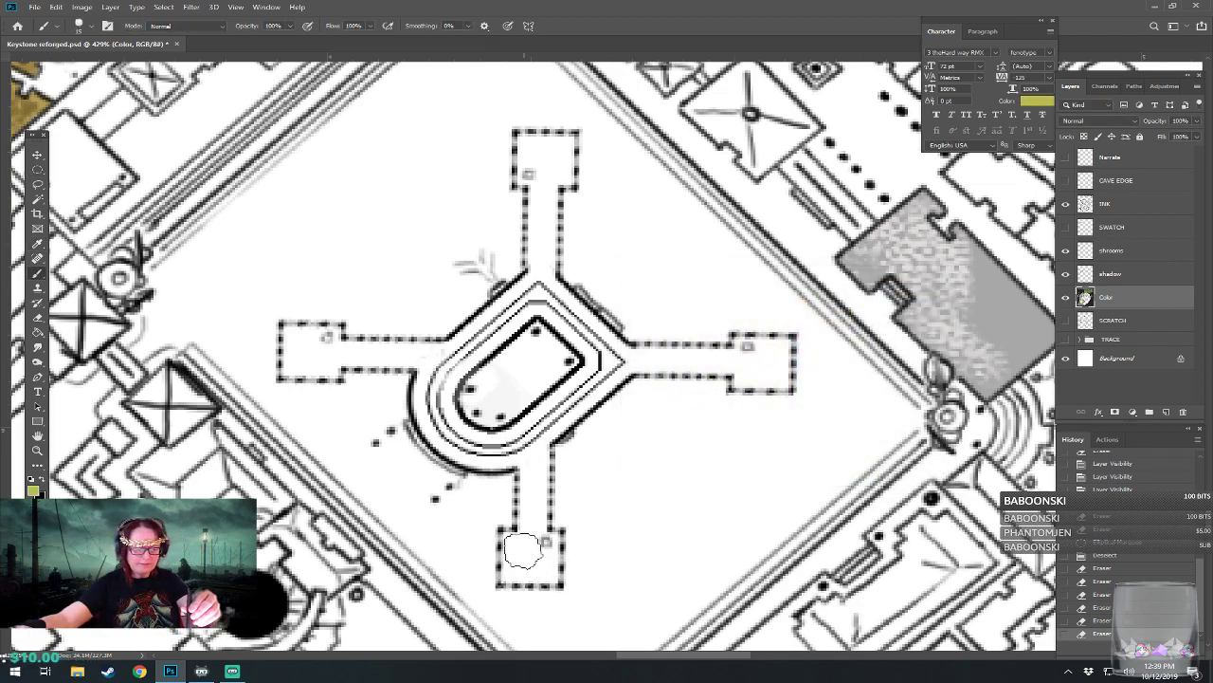
mouse_move(521, 553)
mouse_down()
mouse_move(557, 579)
mouse_move(549, 536)
mouse_move(522, 536)
mouse_move(516, 570)
mouse_move(544, 544)
mouse_move(543, 574)
mouse_move(514, 512)
mouse_move(525, 547)
mouse_move(545, 504)
mouse_move(544, 525)
mouse_move(524, 464)
mouse_move(532, 454)
mouse_move(544, 477)
mouse_move(536, 452)
mouse_move(513, 451)
mouse_move(532, 425)
mouse_move(536, 463)
mouse_move(540, 424)
mouse_move(539, 482)
mouse_move(564, 405)
mouse_move(609, 379)
mouse_move(583, 382)
mouse_move(605, 364)
mouse_move(581, 407)
mouse_move(630, 362)
mouse_move(594, 364)
mouse_move(734, 355)
mouse_move(743, 367)
mouse_move(696, 372)
mouse_move(783, 383)
mouse_move(782, 345)
mouse_move(746, 347)
mouse_move(770, 366)
mouse_up()
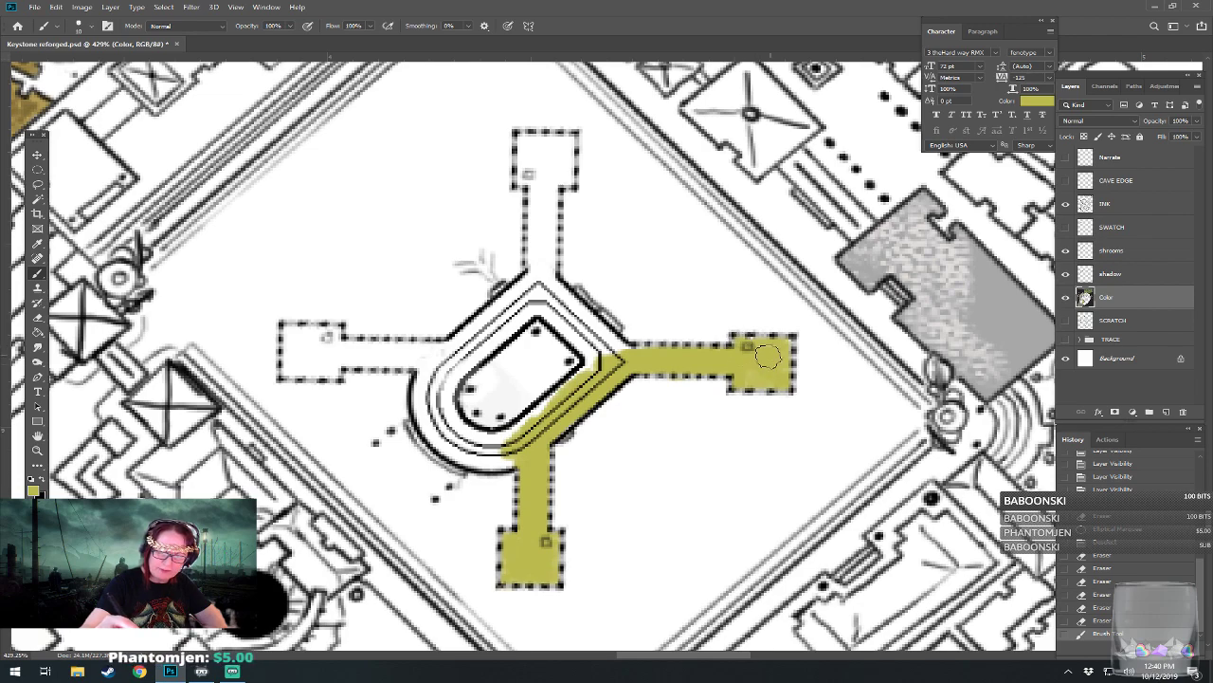
mouse_move(584, 370)
mouse_down()
mouse_move(571, 332)
mouse_move(674, 442)
mouse_up()
mouse_move(583, 396)
mouse_down()
mouse_move(616, 372)
mouse_move(706, 444)
mouse_move(659, 388)
mouse_move(692, 417)
mouse_move(612, 439)
mouse_move(554, 510)
mouse_move(576, 467)
mouse_move(605, 478)
mouse_move(616, 446)
mouse_move(654, 457)
mouse_move(626, 460)
mouse_move(612, 347)
mouse_move(615, 286)
mouse_move(630, 283)
mouse_move(631, 346)
mouse_move(616, 365)
mouse_move(621, 272)
mouse_move(601, 266)
mouse_move(605, 230)
mouse_move(652, 237)
mouse_move(650, 270)
mouse_move(635, 275)
mouse_move(616, 246)
mouse_move(640, 253)
mouse_up()
mouse_move(534, 440)
mouse_down()
mouse_move(582, 395)
mouse_move(559, 453)
mouse_move(530, 474)
mouse_move(506, 460)
mouse_move(491, 510)
mouse_move(533, 555)
mouse_move(495, 521)
mouse_move(506, 501)
mouse_move(526, 515)
mouse_move(519, 529)
mouse_move(567, 552)
mouse_move(580, 552)
mouse_move(526, 525)
mouse_move(575, 508)
mouse_move(590, 533)
mouse_up()
mouse_move(406, 448)
mouse_down()
mouse_move(533, 440)
mouse_move(383, 448)
mouse_move(364, 455)
mouse_move(372, 463)
mouse_move(412, 462)
mouse_move(414, 429)
mouse_move(372, 425)
mouse_move(402, 444)
mouse_move(398, 422)
mouse_move(396, 458)
mouse_move(376, 442)
mouse_move(399, 450)
mouse_move(474, 414)
mouse_move(512, 413)
mouse_move(399, 344)
mouse_up()
Step: Set the foreground colour to light yellow #dcdb7b and brush texture over the cross-shaped building's arms and centre
scroll(512, 523, down, 8)
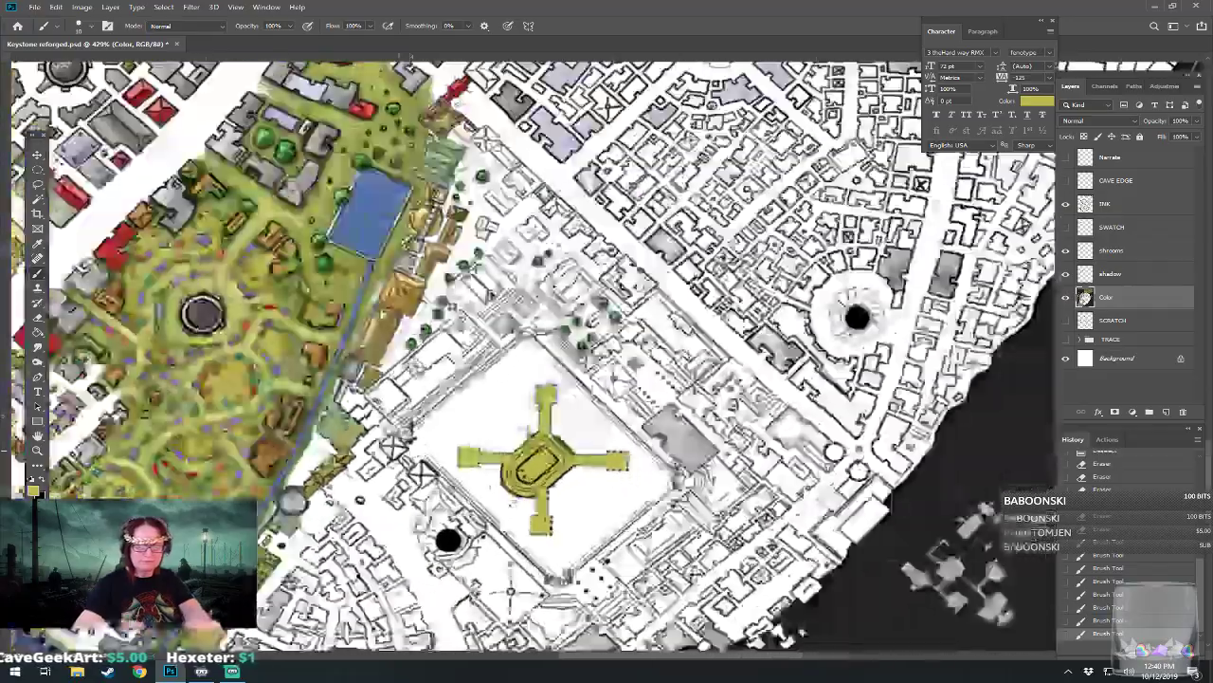
drag(503, 523, 518, 415)
scroll(531, 379, down, 3)
scroll(531, 380, up, 8)
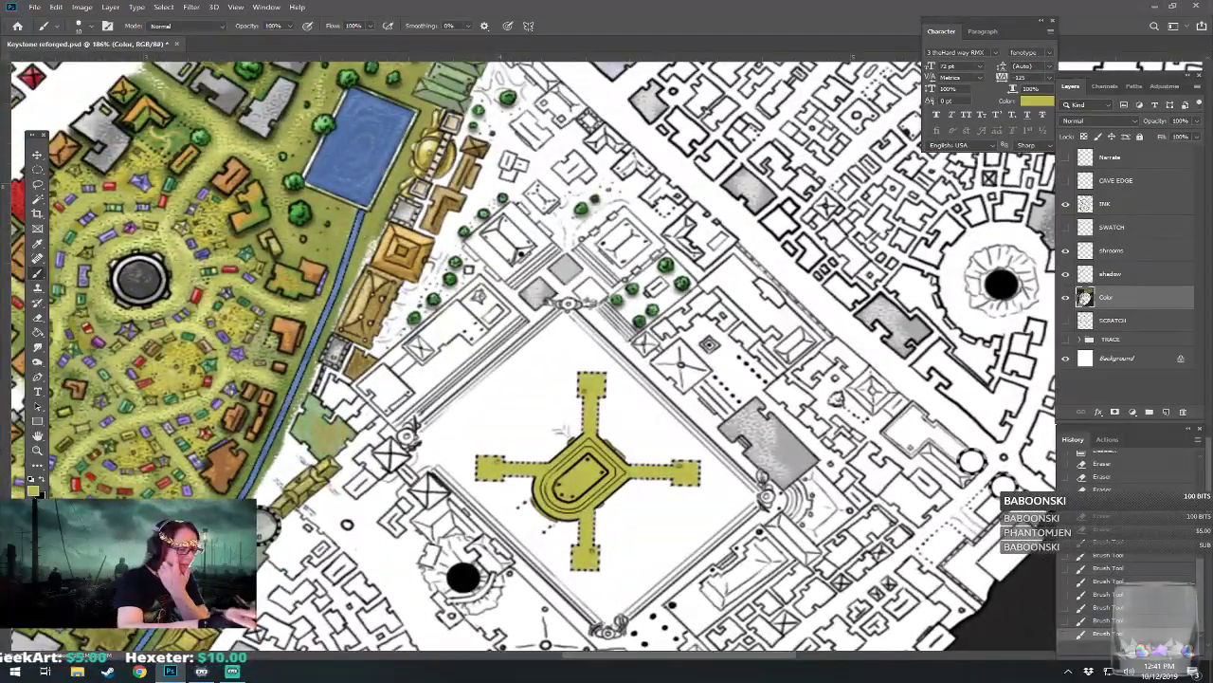
click(33, 489)
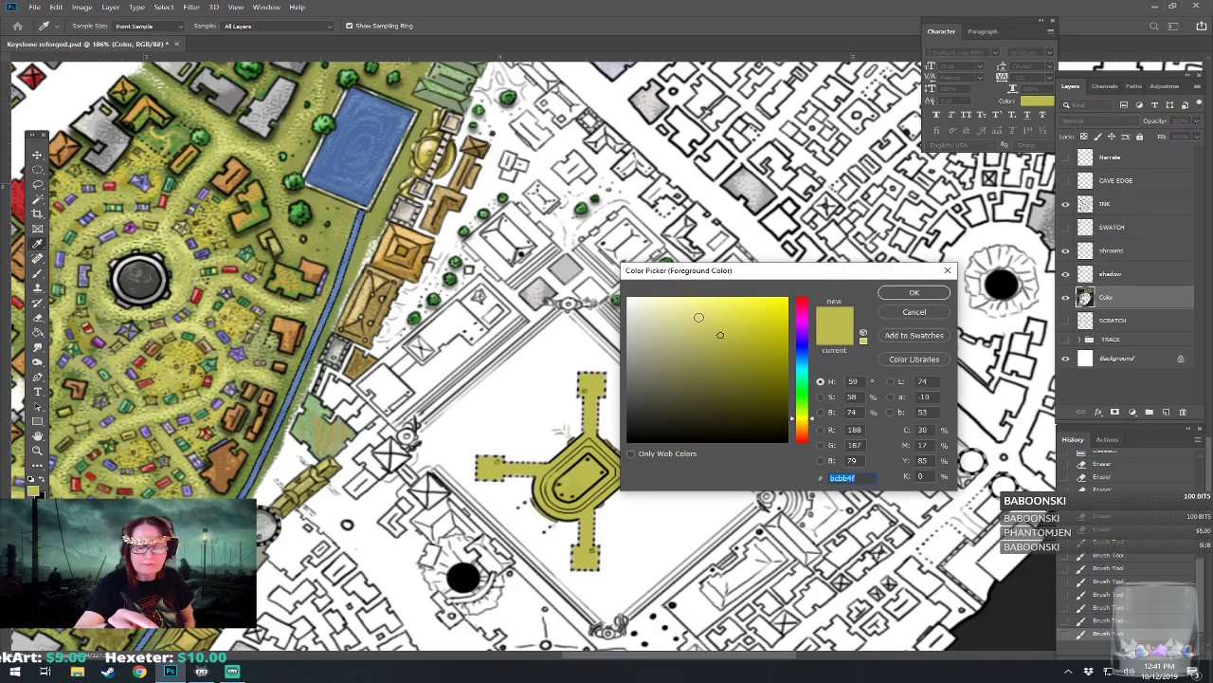
click(913, 292)
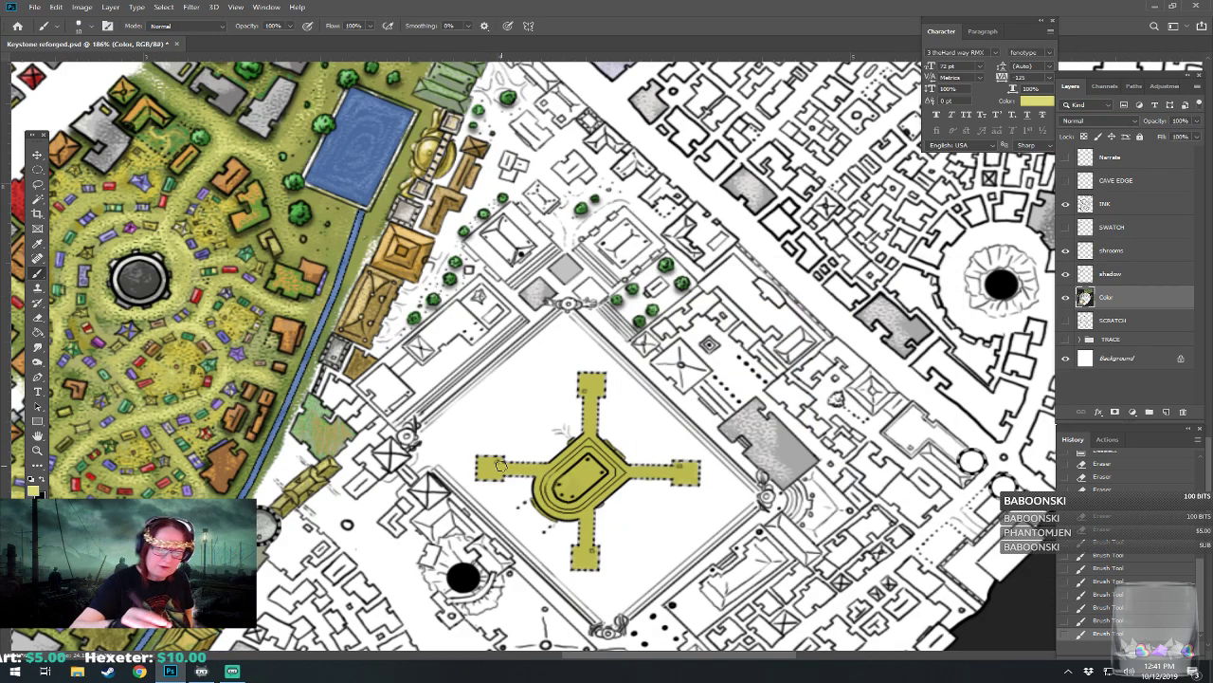
scroll(545, 537, up, 3)
mouse_move(539, 452)
mouse_down()
mouse_move(530, 488)
mouse_move(565, 457)
mouse_move(548, 449)
mouse_move(562, 489)
mouse_move(568, 443)
mouse_up()
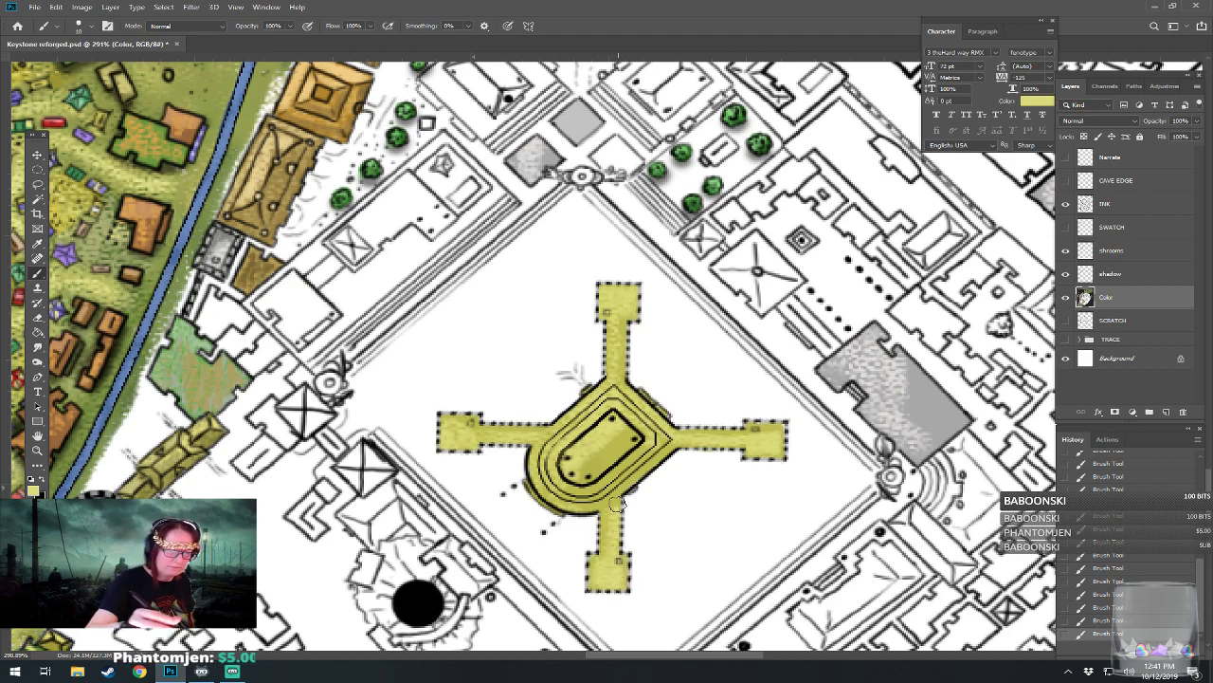
Step: Brush pale yellow highlights over the cross-shaped building and lighten the foreground colour further to cream #f2f2d0
click(34, 491)
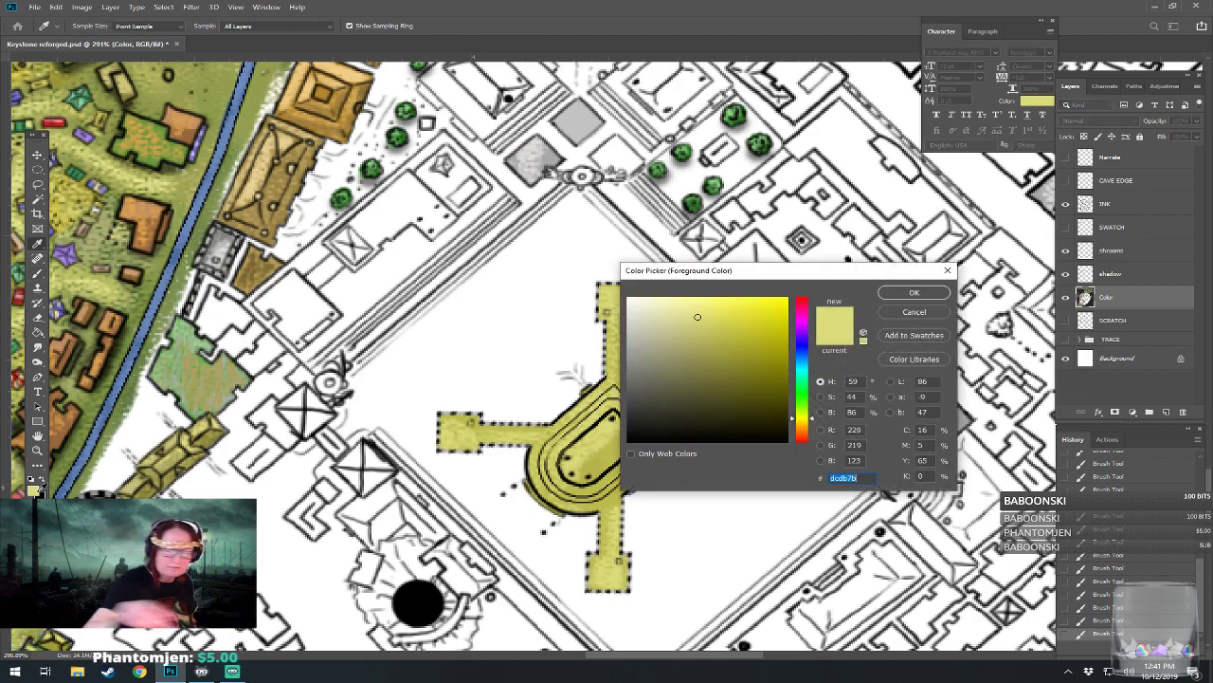
click(669, 307)
click(908, 295)
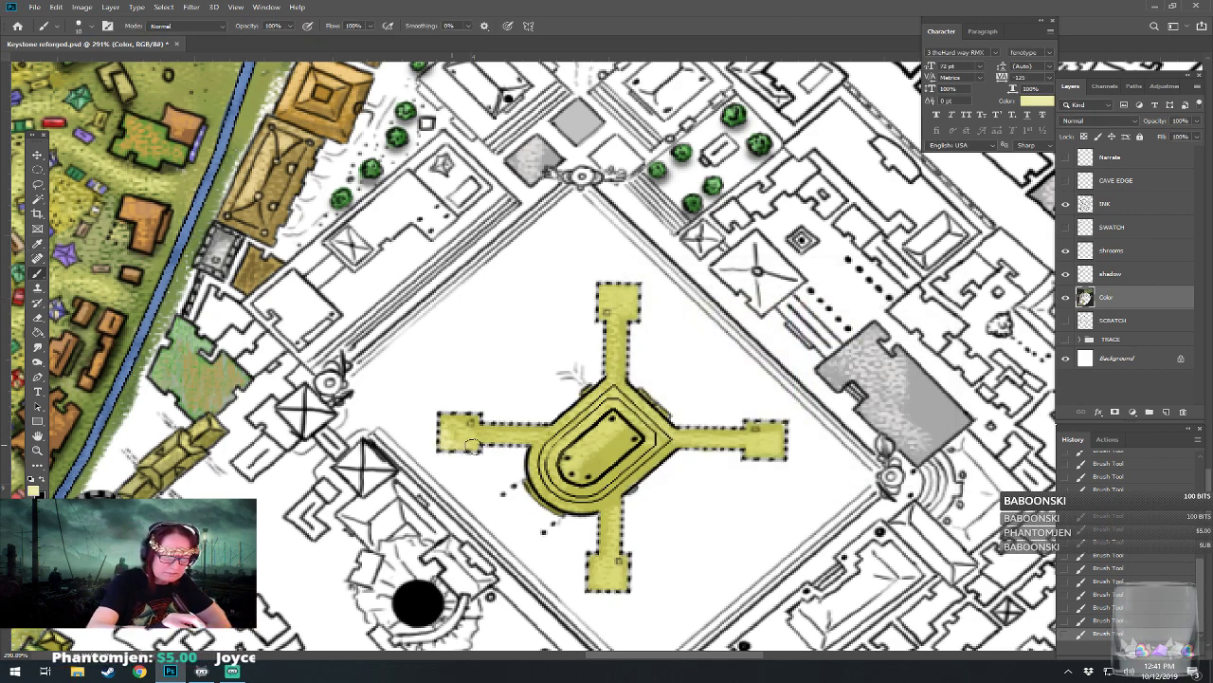
mouse_move(487, 438)
mouse_down()
mouse_move(532, 438)
mouse_move(538, 474)
mouse_move(546, 450)
mouse_move(573, 463)
mouse_move(571, 453)
mouse_move(572, 469)
mouse_move(611, 423)
mouse_move(574, 433)
mouse_move(617, 401)
mouse_up()
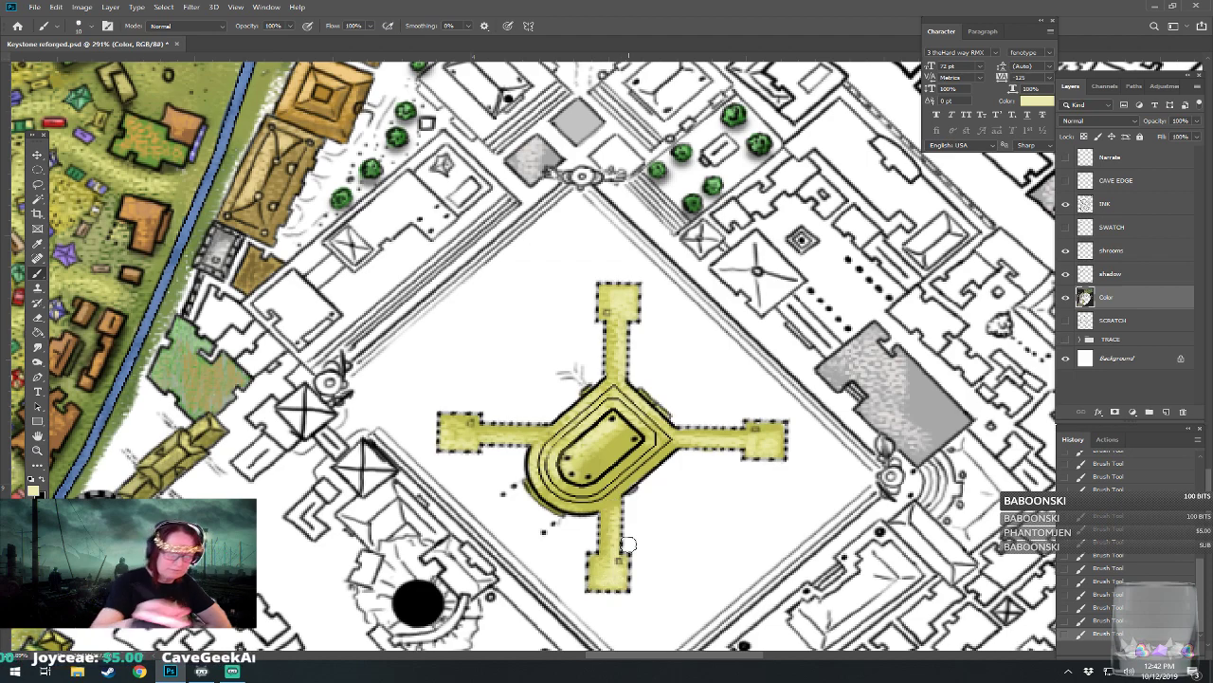
click(33, 490)
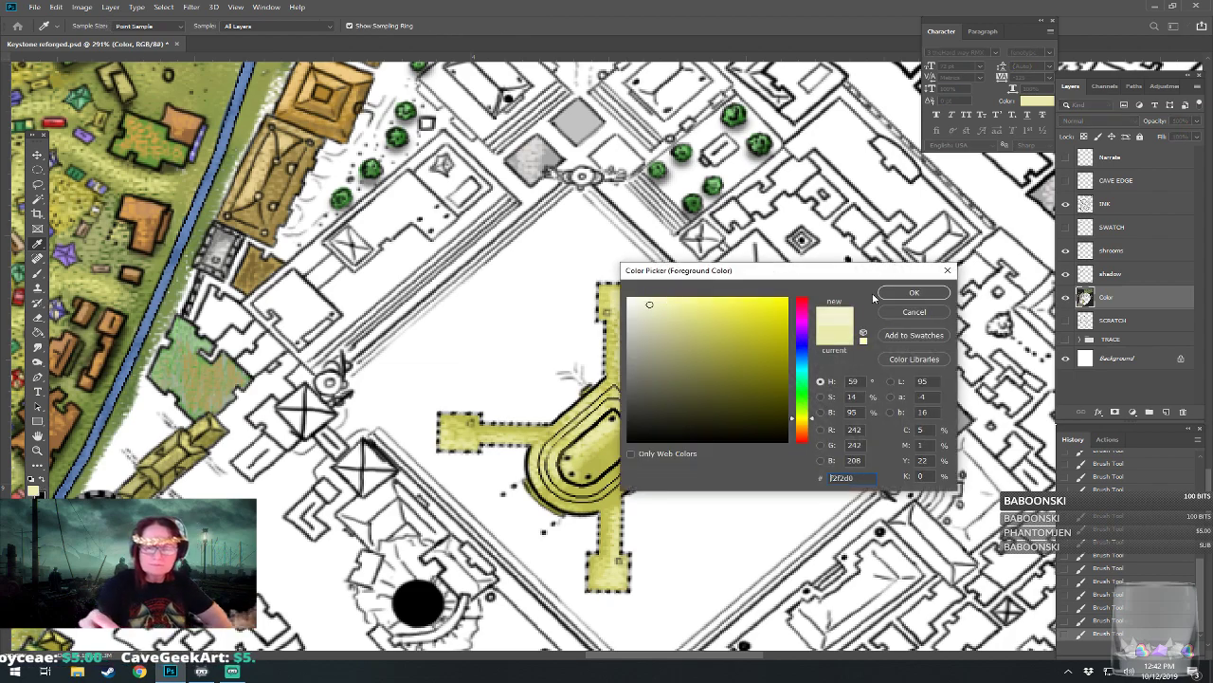
click(884, 294)
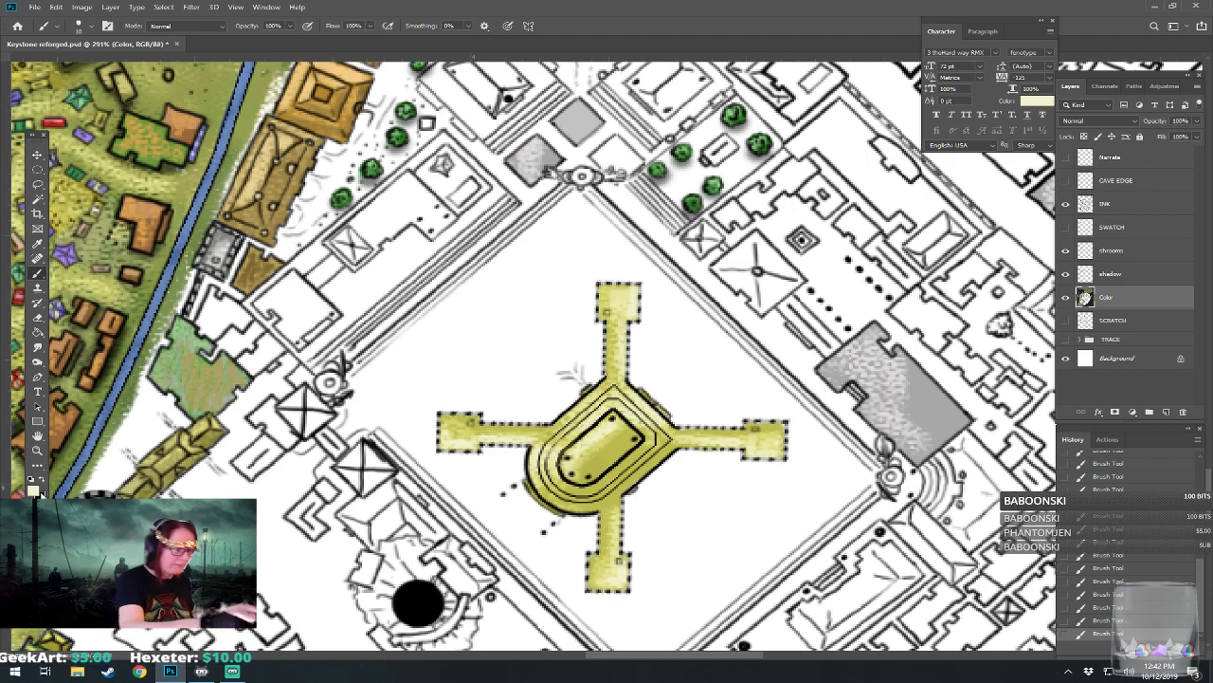
Step: Set the foreground colour to dark olive and brush shading along the four arms and tiered centre of the cross-shaped building
click(32, 490)
click(601, 459)
click(618, 452)
click(914, 292)
drag(449, 426, 540, 428)
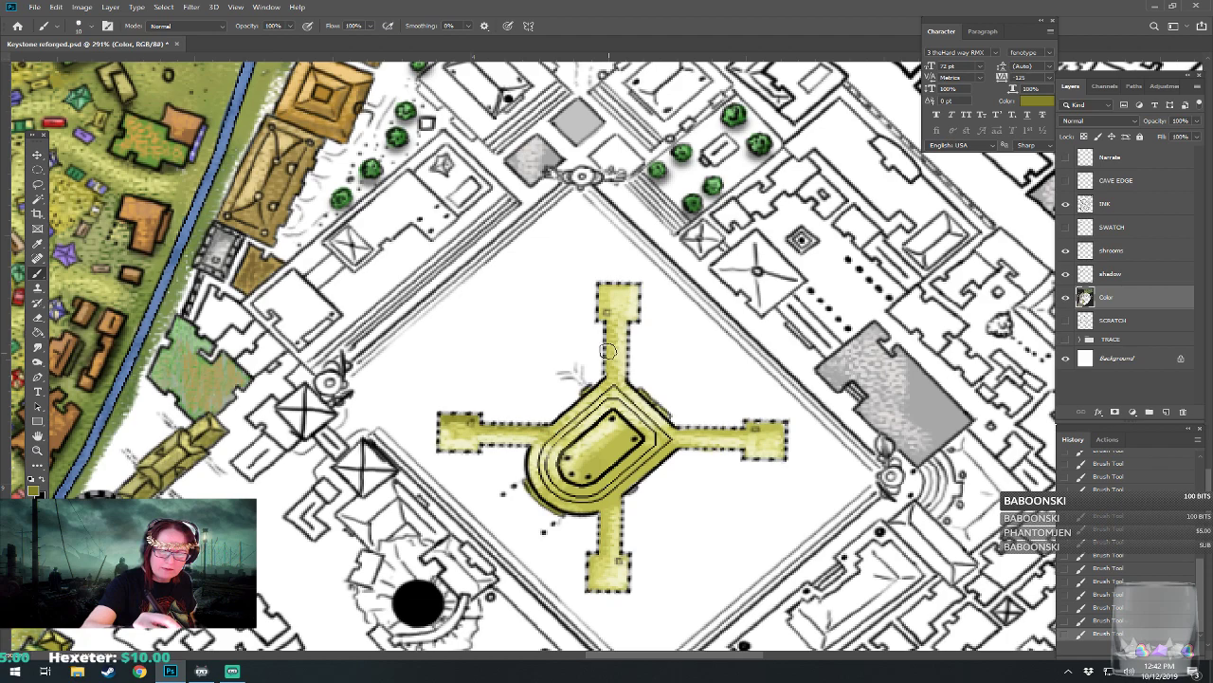
mouse_move(608, 327)
mouse_down()
mouse_move(603, 292)
mouse_move(633, 290)
mouse_up()
drag(680, 431, 779, 432)
mouse_move(593, 564)
mouse_down()
mouse_move(592, 582)
mouse_move(621, 490)
mouse_move(645, 467)
mouse_up()
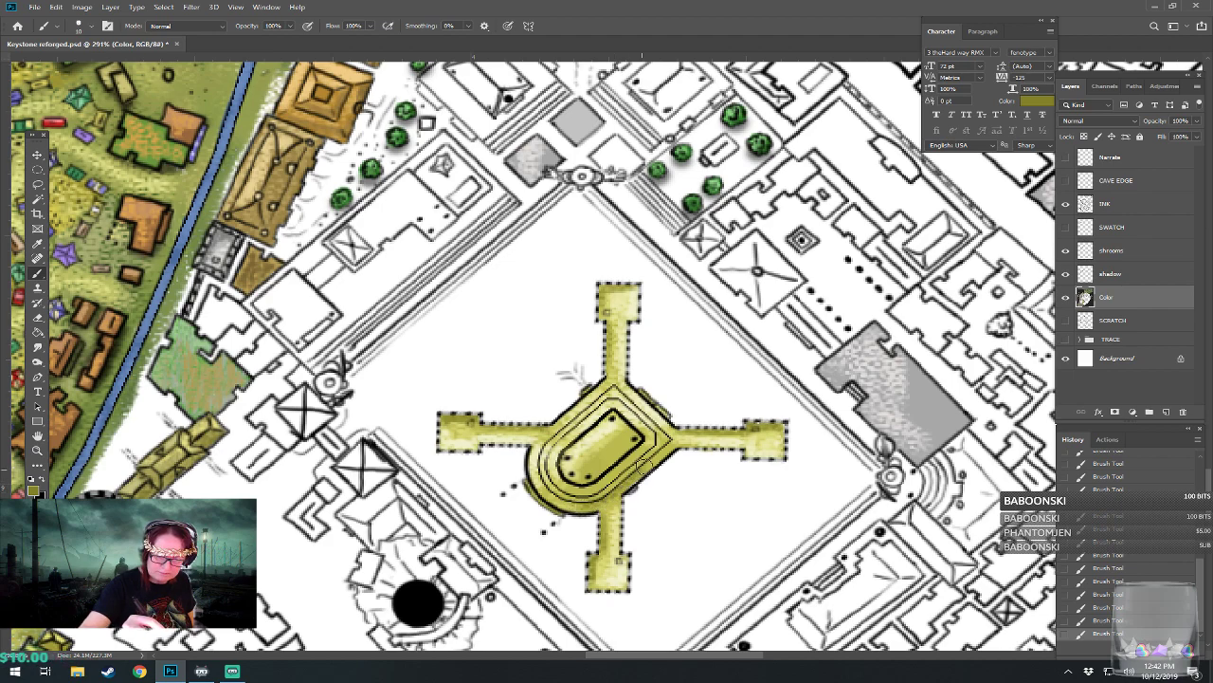
drag(587, 497, 645, 458)
drag(569, 495, 641, 450)
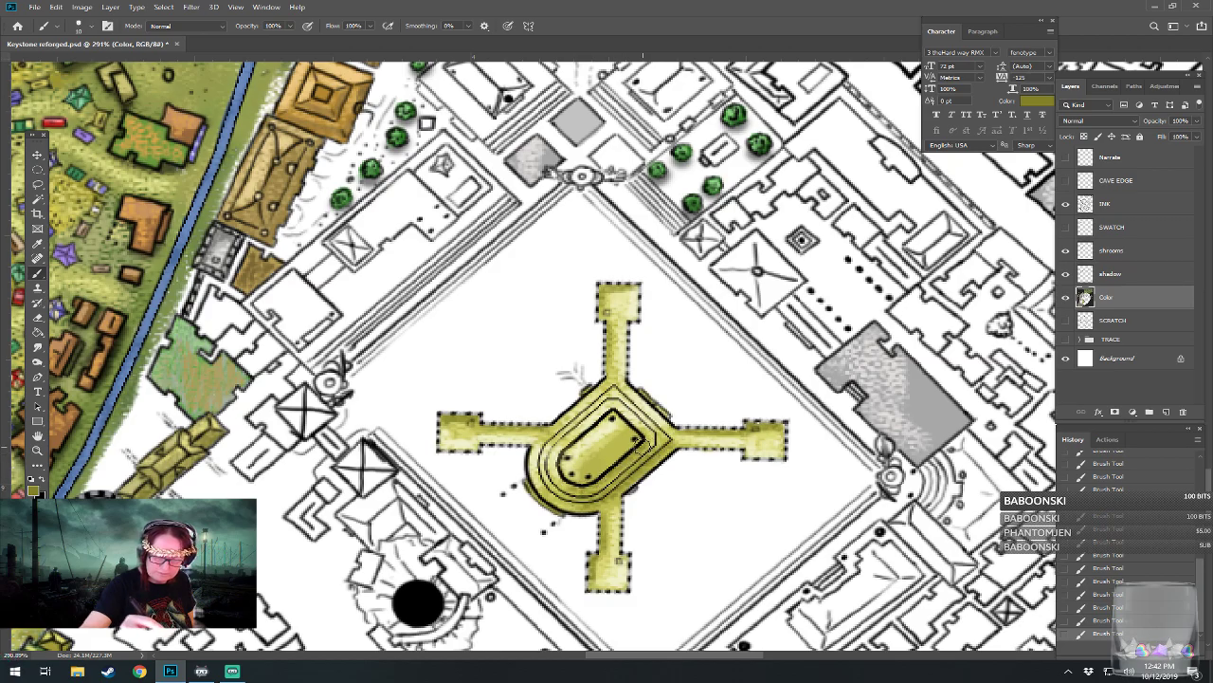
scroll(559, 533, down, 6)
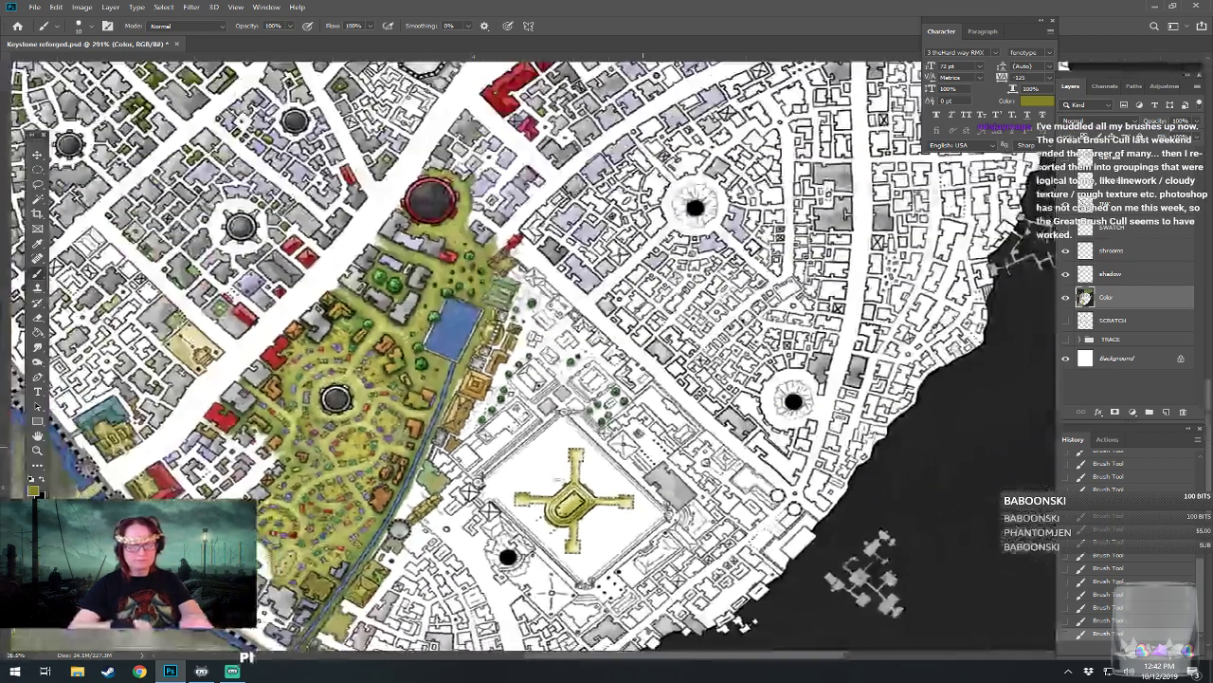
scroll(607, 531, up, 2)
scroll(547, 577, up, 1)
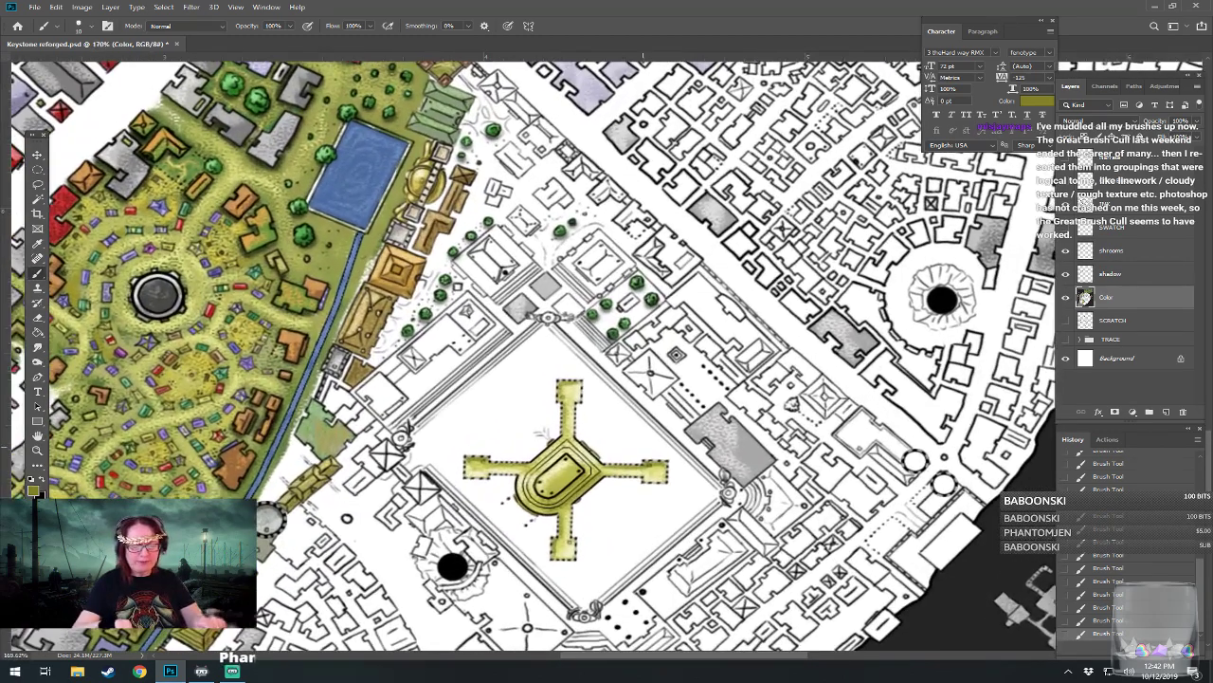
drag(570, 541, 632, 484)
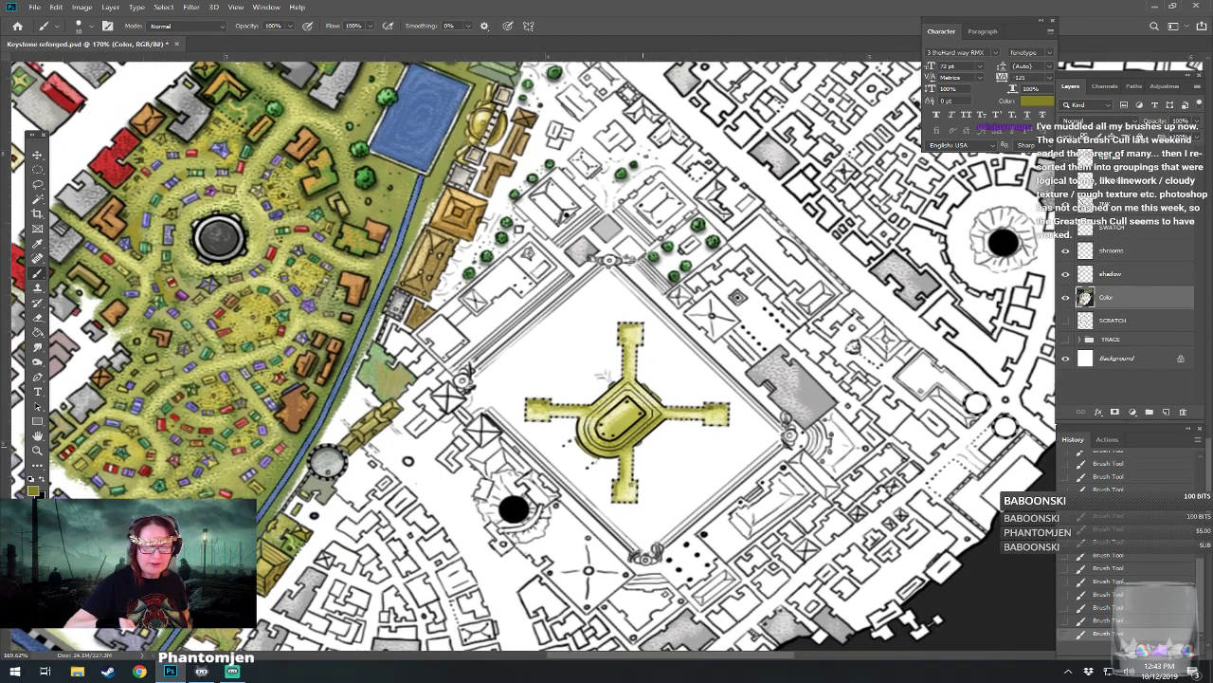
scroll(443, 645, down, 5)
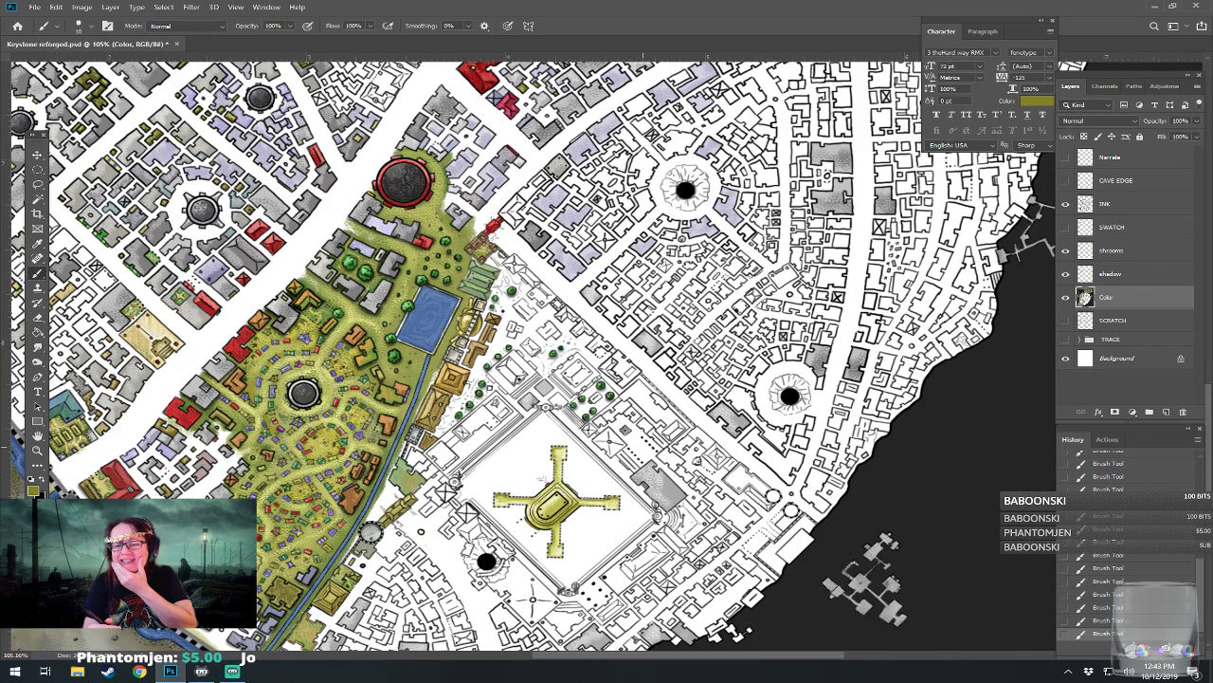
Step: On the INK layer, select scattered building interiors in the blocks southwest of the walled square with the Magic Wand
scroll(643, 447, left, 1)
scroll(643, 447, down, 5)
scroll(643, 447, up, 2)
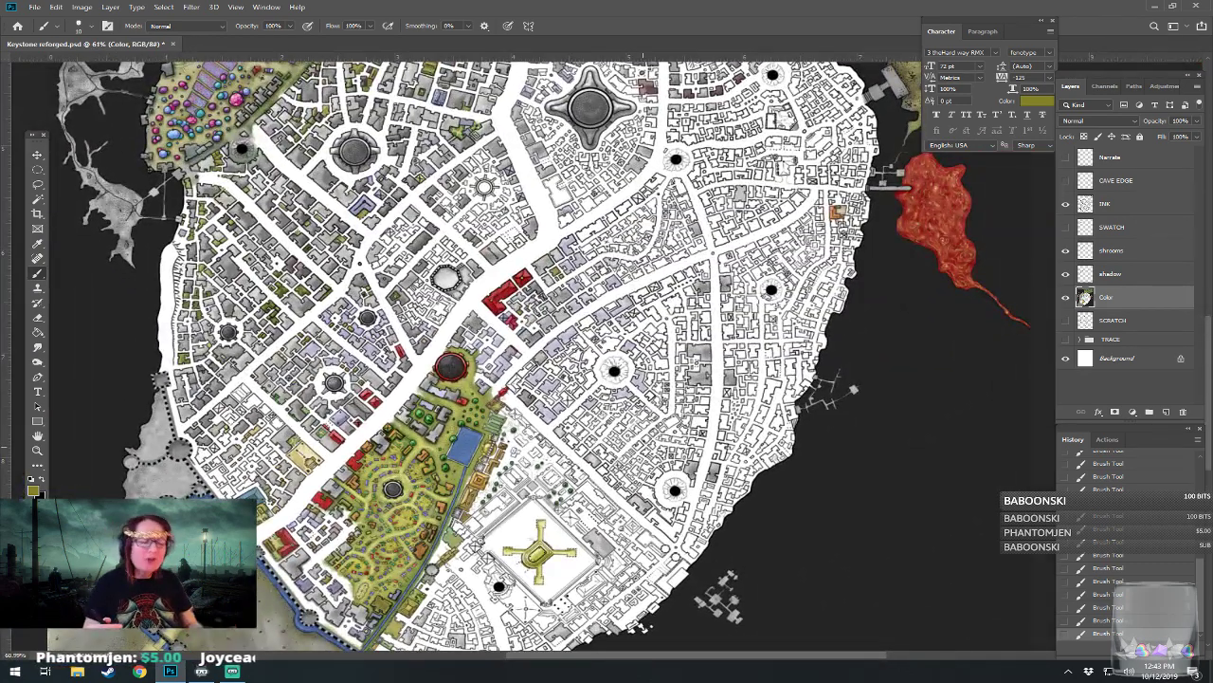
scroll(642, 447, down, 1)
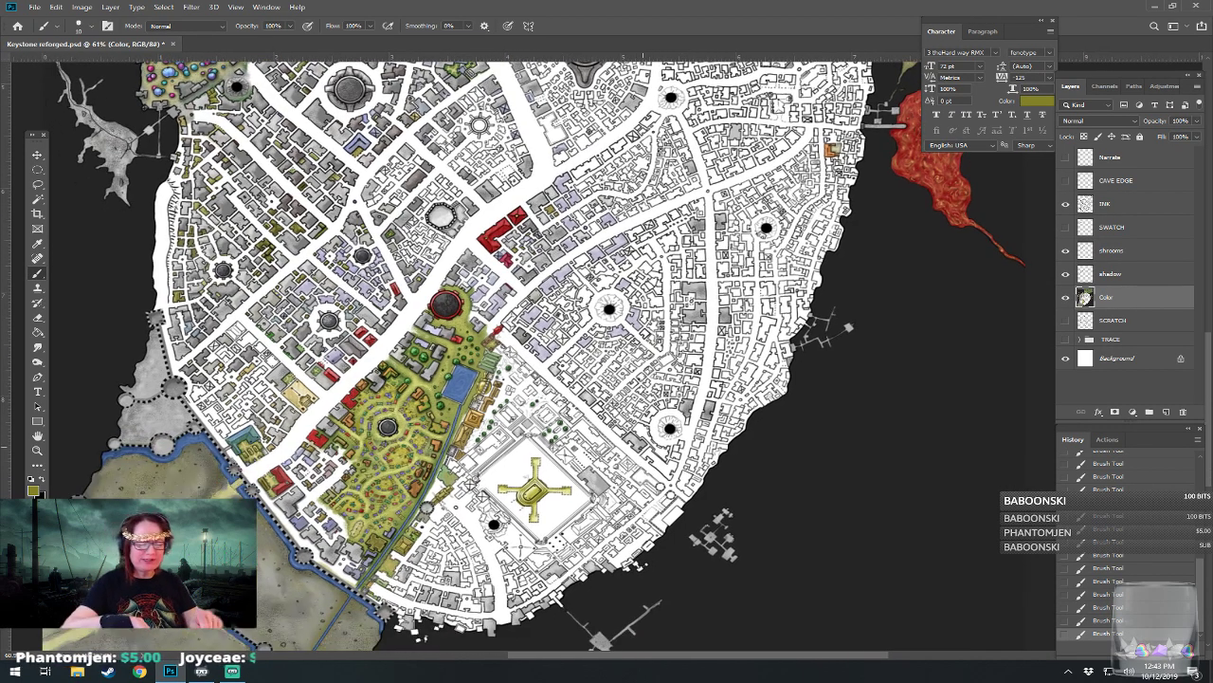
scroll(643, 446, up, 3)
scroll(643, 446, down, 1)
scroll(449, 510, up, 2)
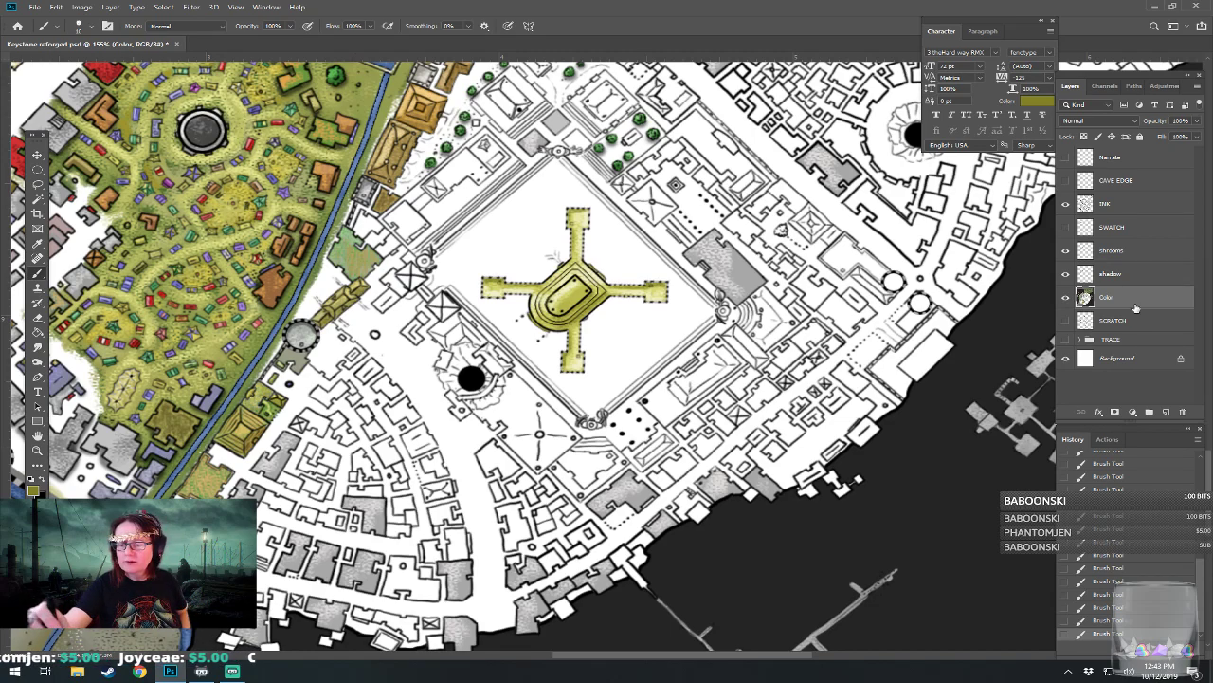
click(1114, 204)
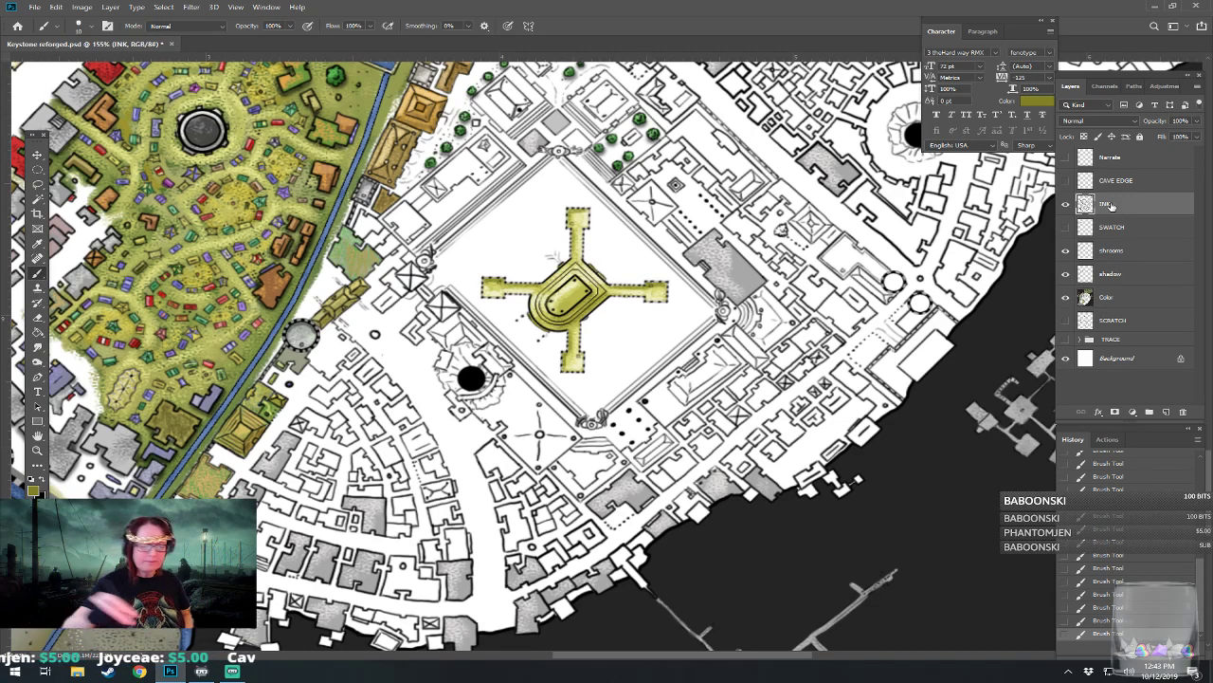
click(38, 200)
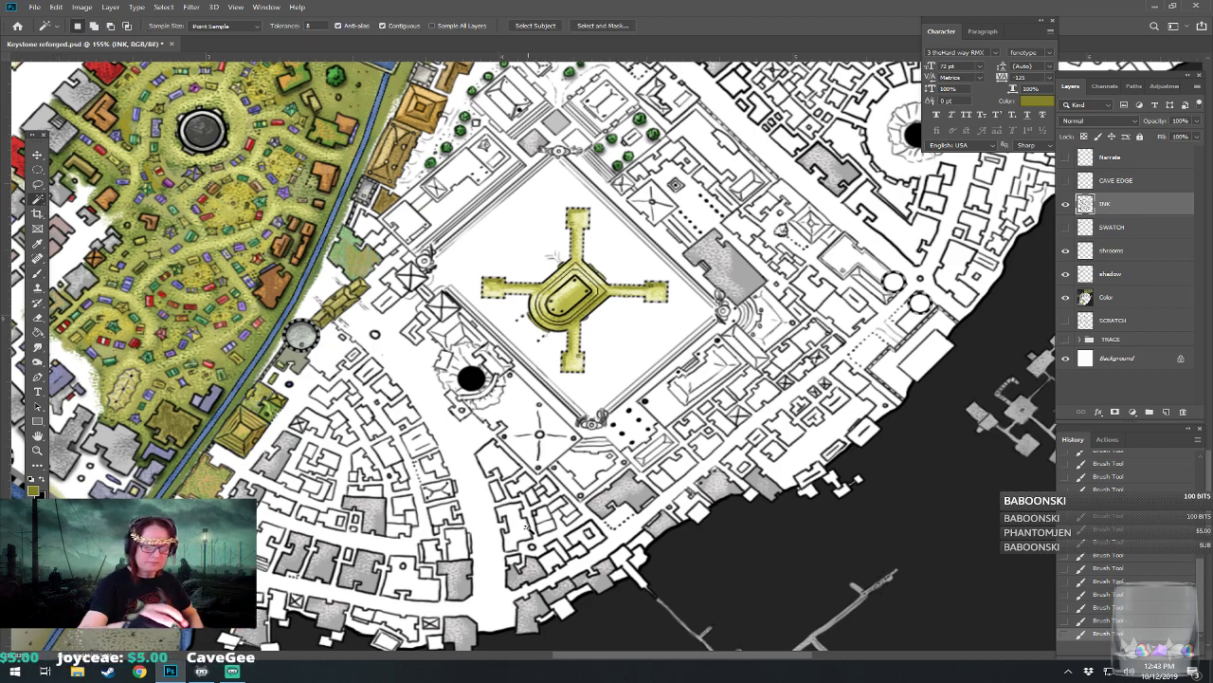
key(shift)
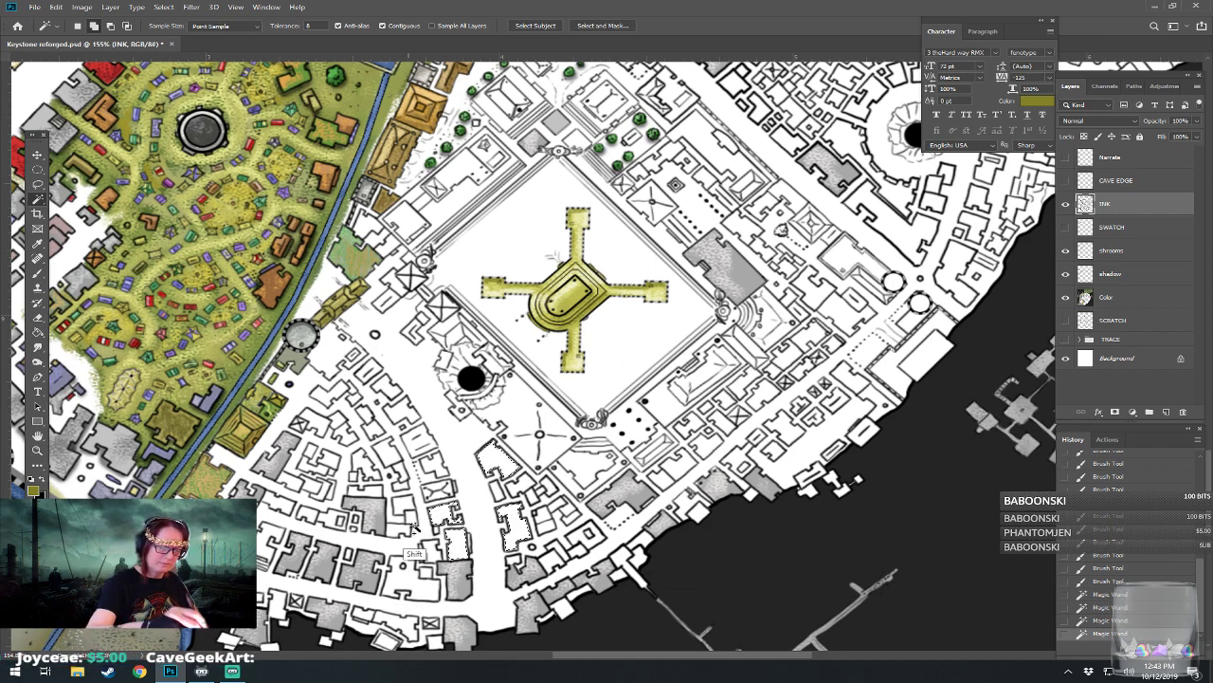
shift+click(388, 450)
shift+click(402, 410)
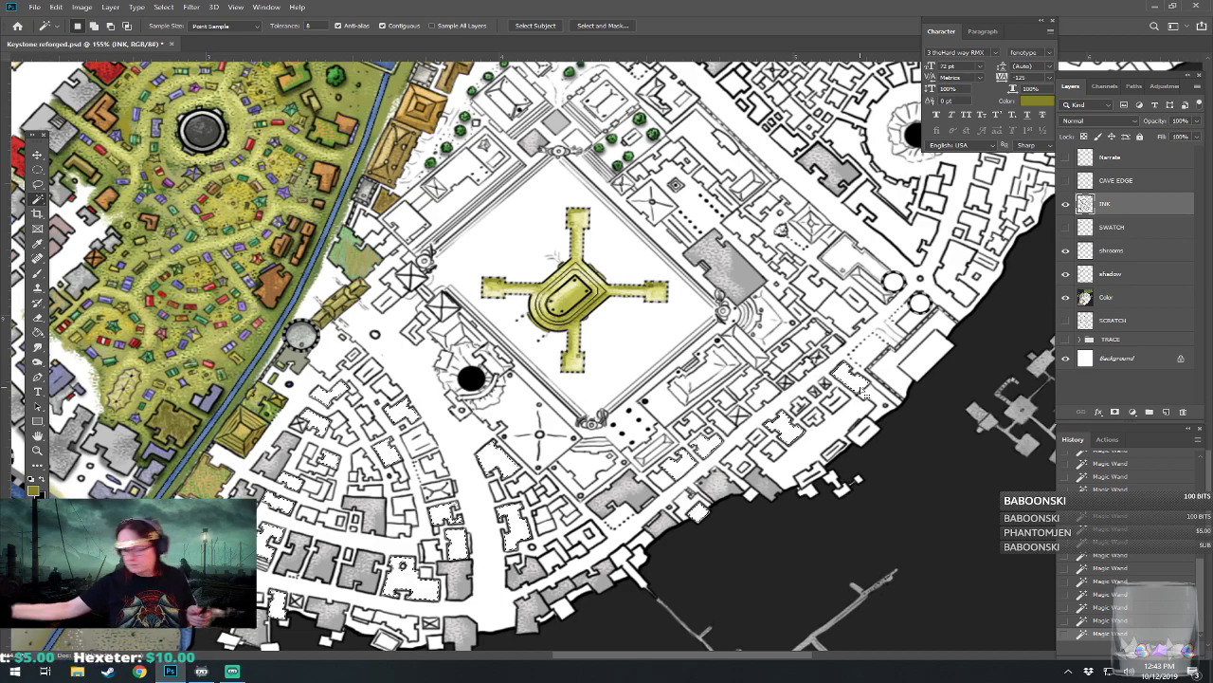
Step: Add scattered buildings east and north of the walled square to the Magic Wand selection
drag(863, 391, 732, 465)
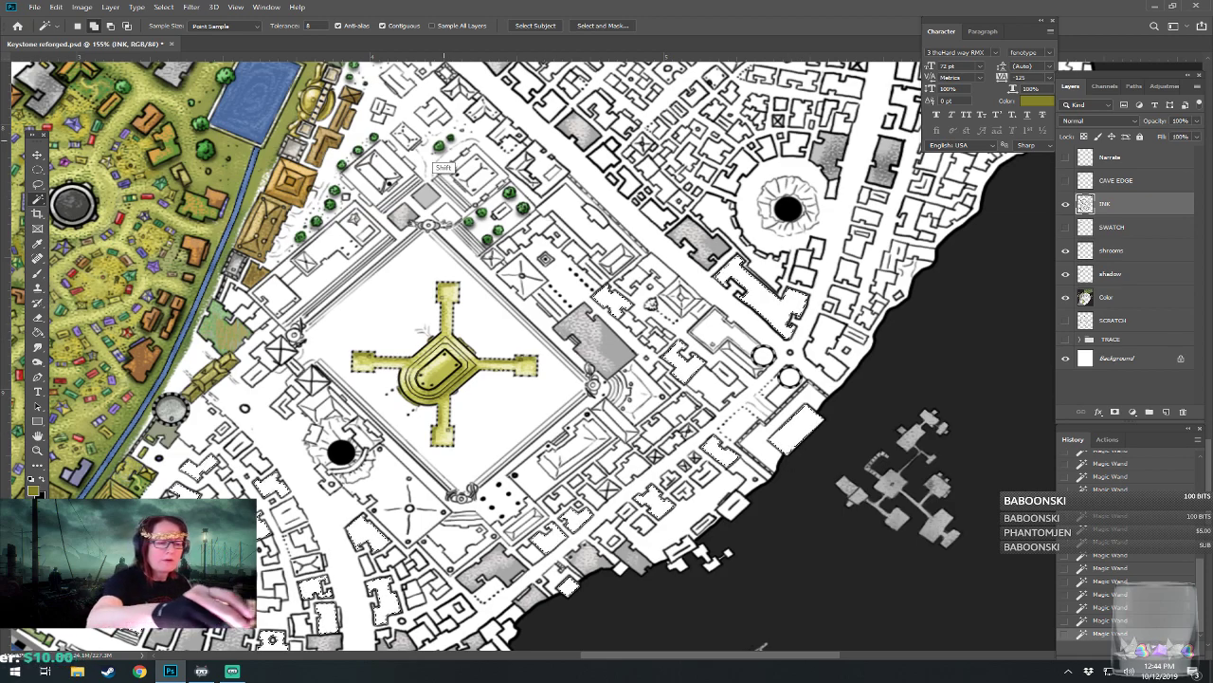
drag(445, 135, 544, 469)
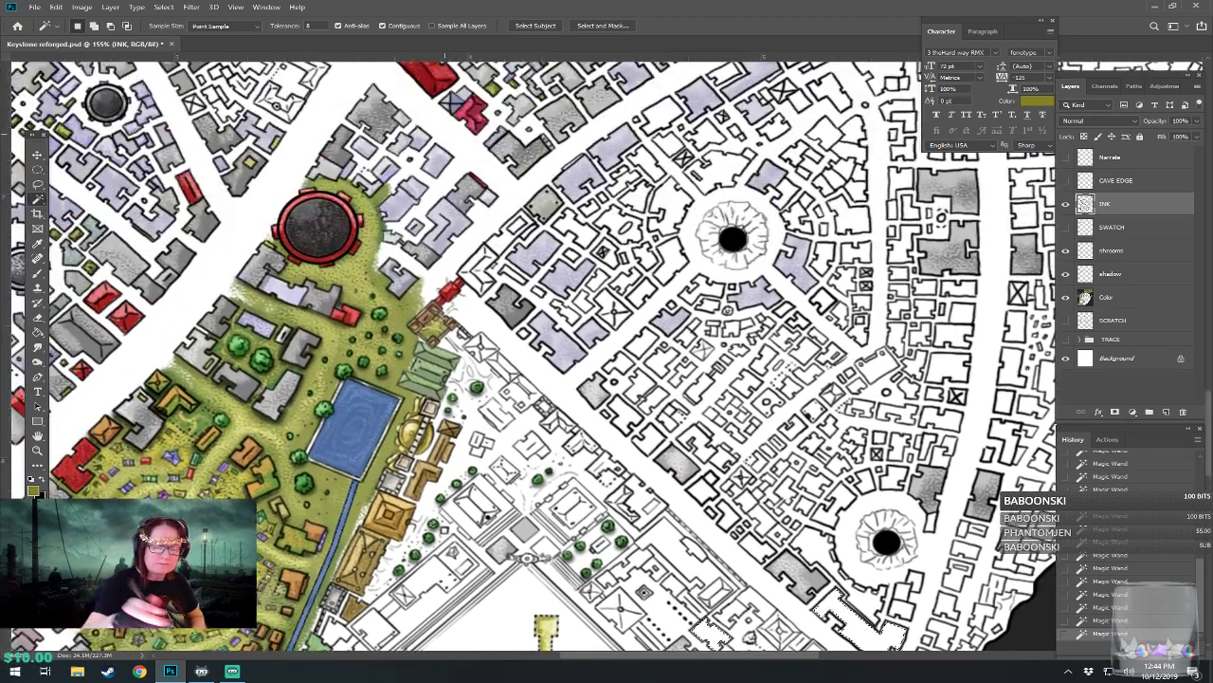
shift+click(499, 416)
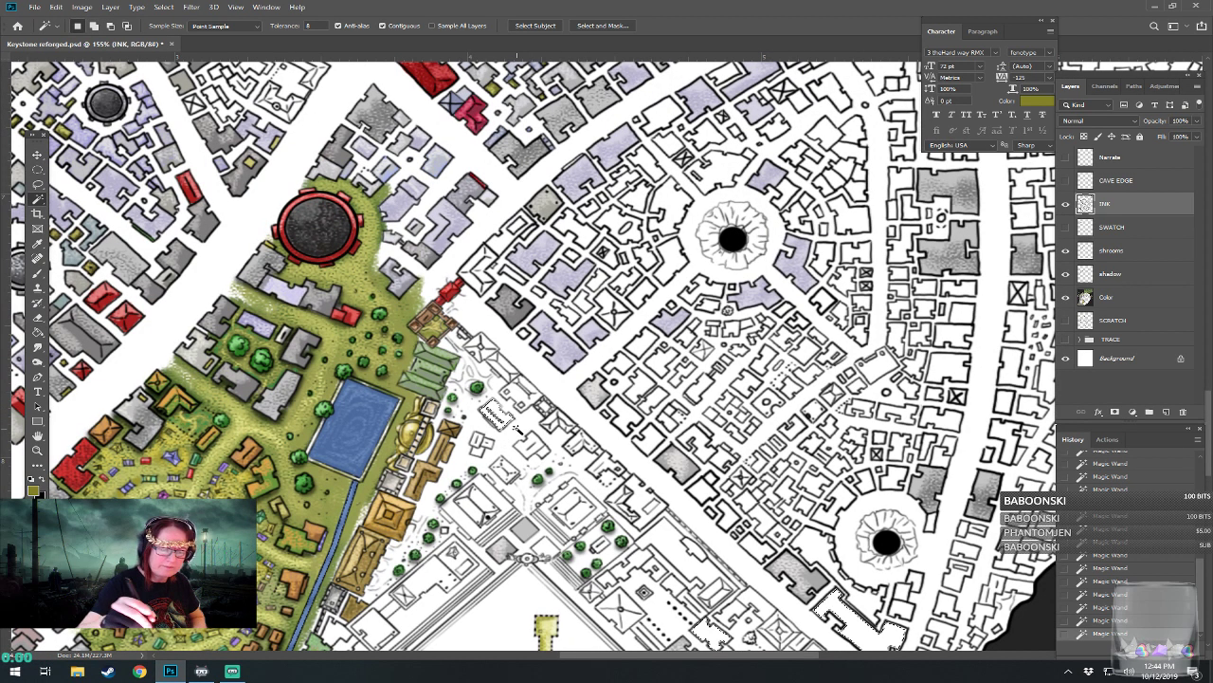
Step: Expand the selection of building interiors by 2 pixels
click(137, 6)
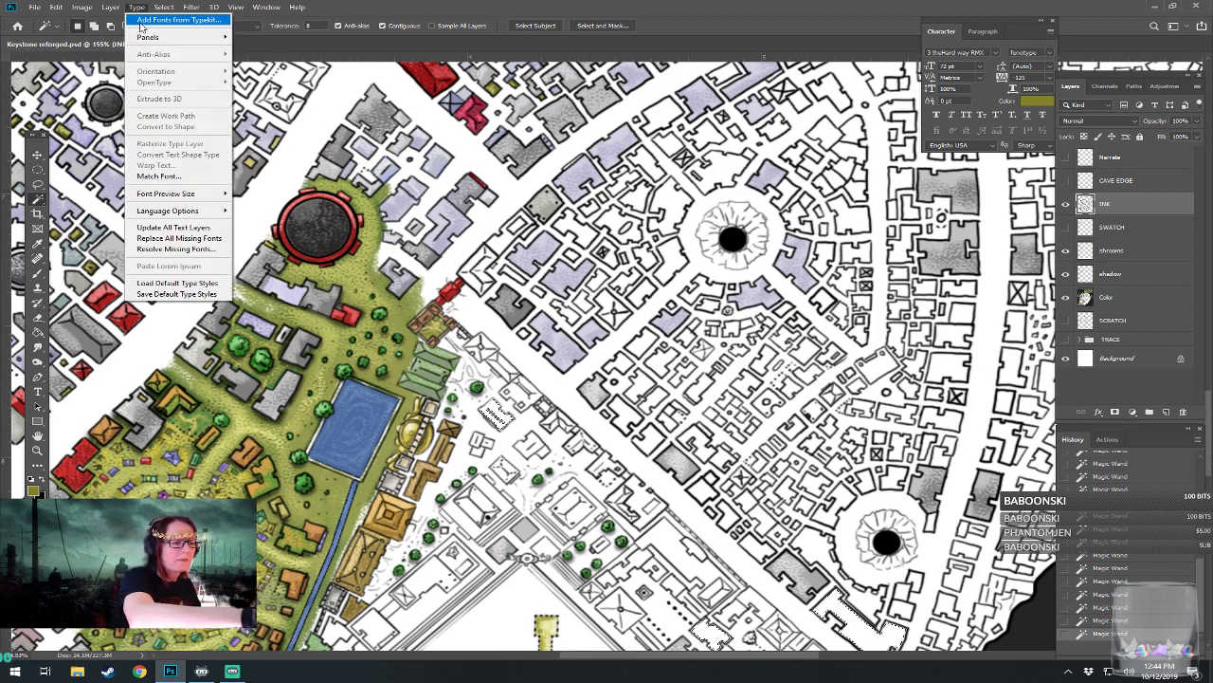
mouse_move(164, 7)
mouse_move(223, 170)
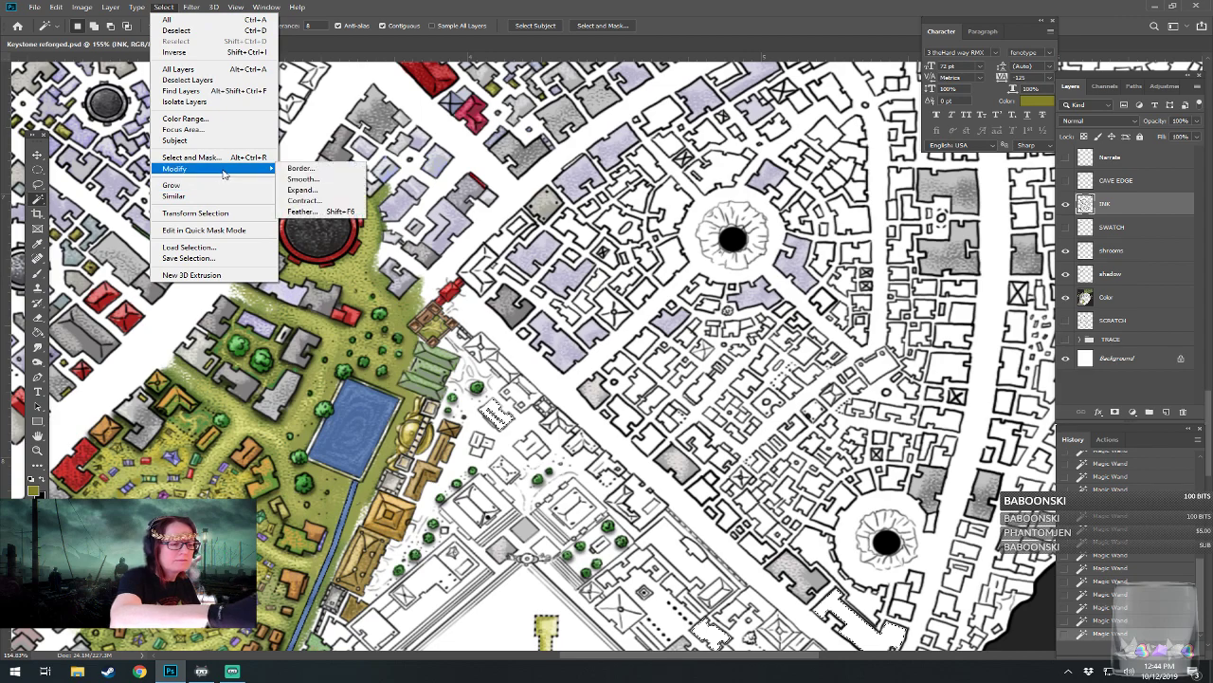
click(303, 189)
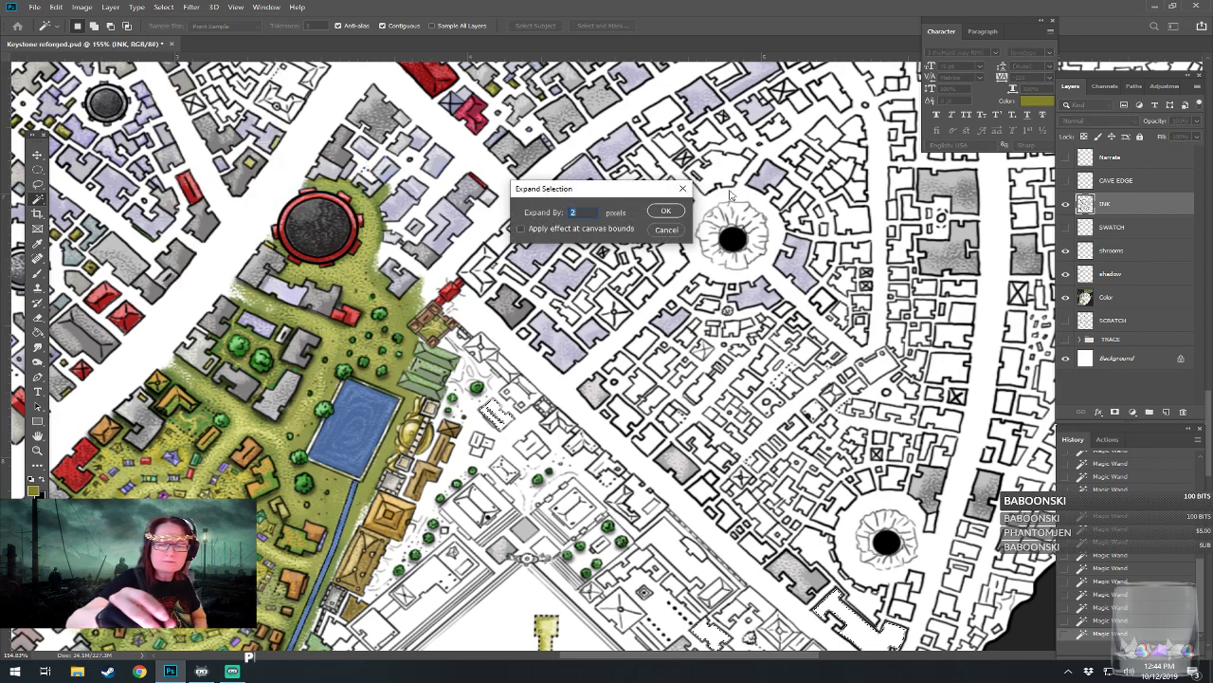
click(665, 210)
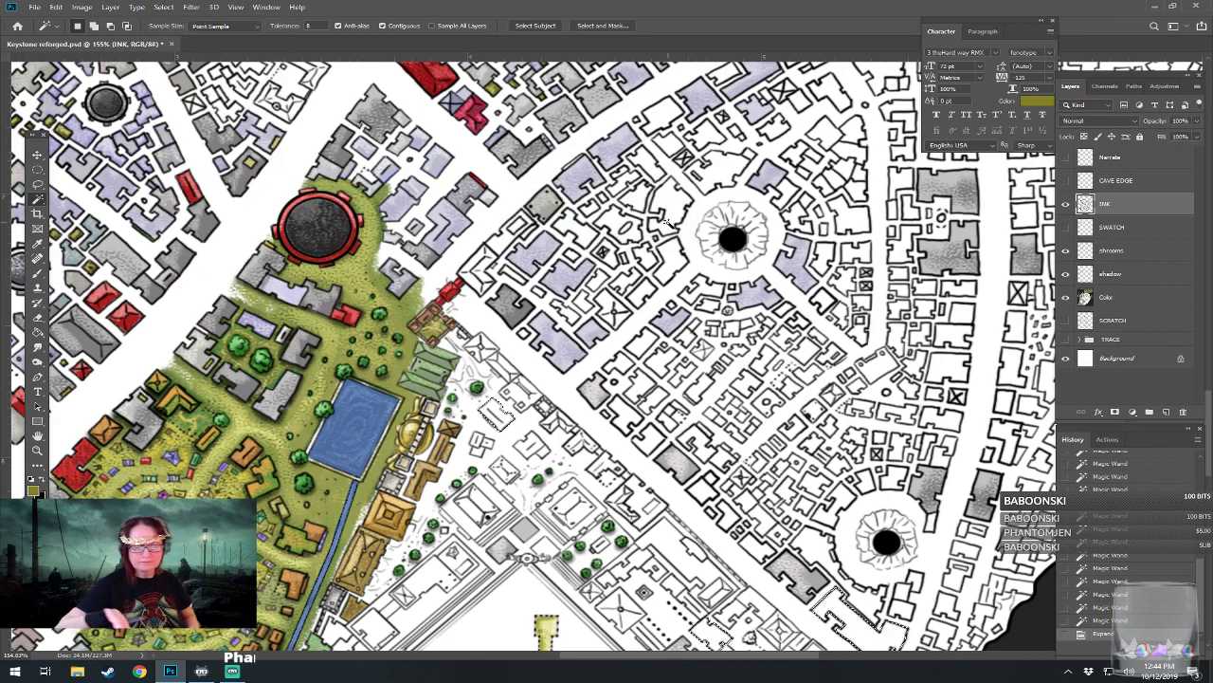
Step: Fill the selected buildings around the walled square with light grey on the Color layer using the Paint Bucket
drag(669, 223, 655, 174)
drag(664, 531, 667, 265)
click(1125, 300)
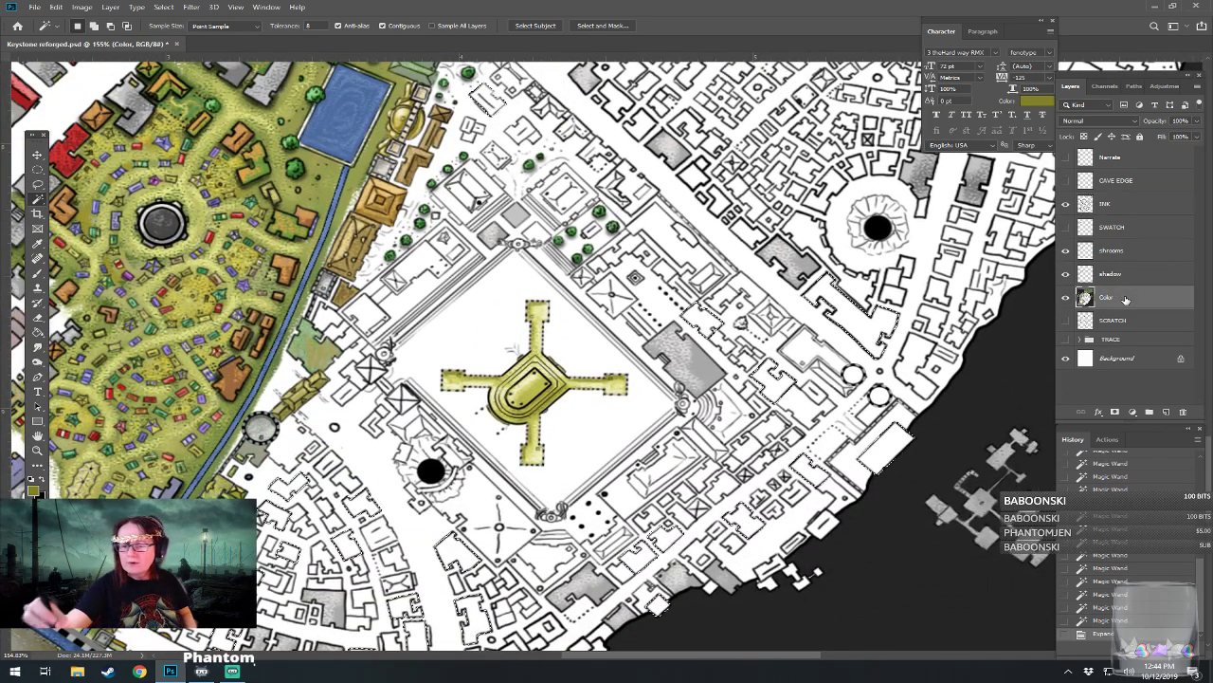
click(33, 489)
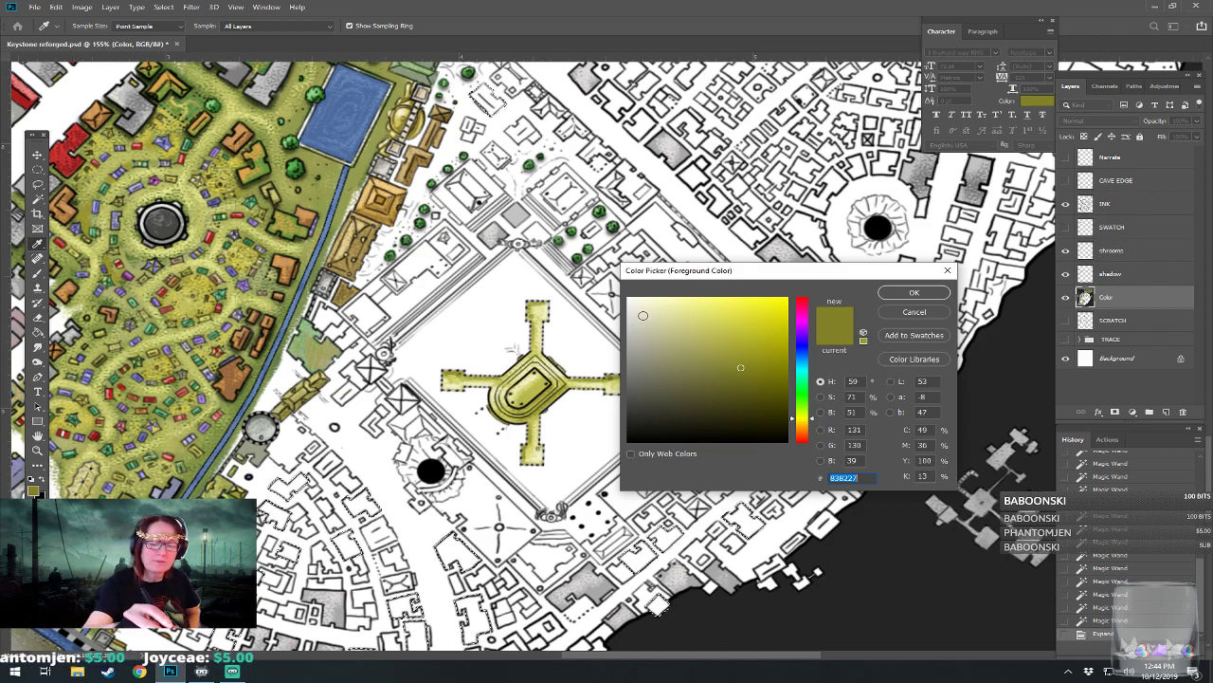
click(627, 315)
click(912, 293)
key(w)
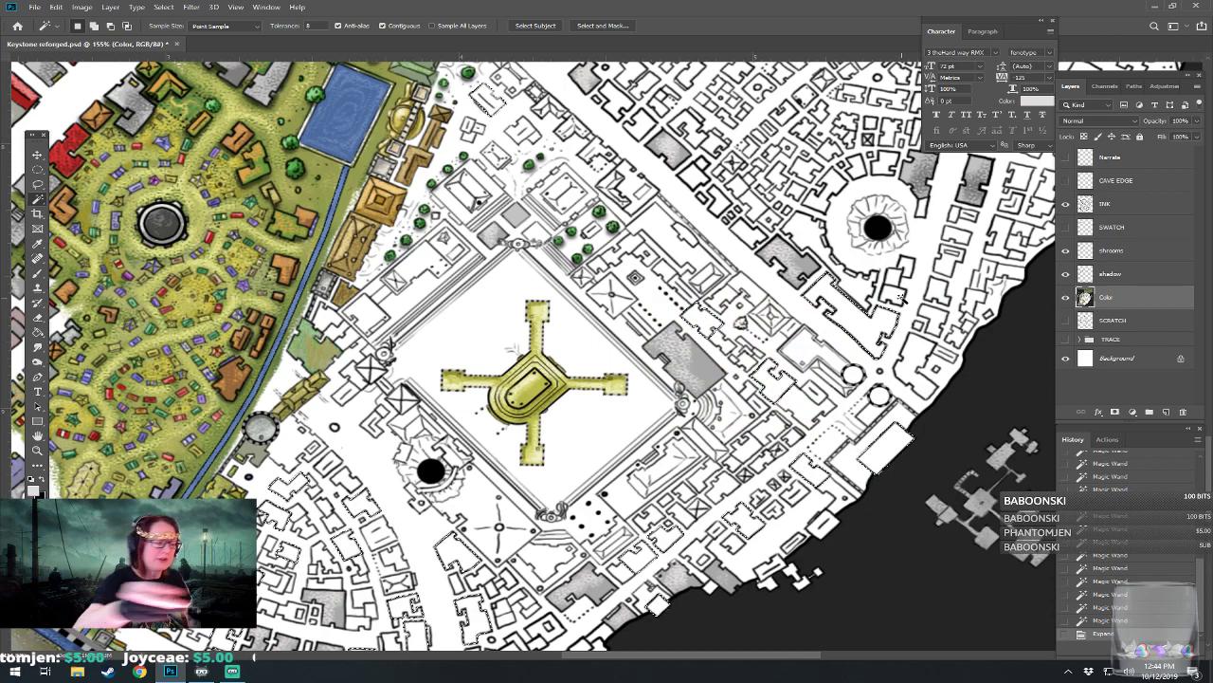
click(38, 334)
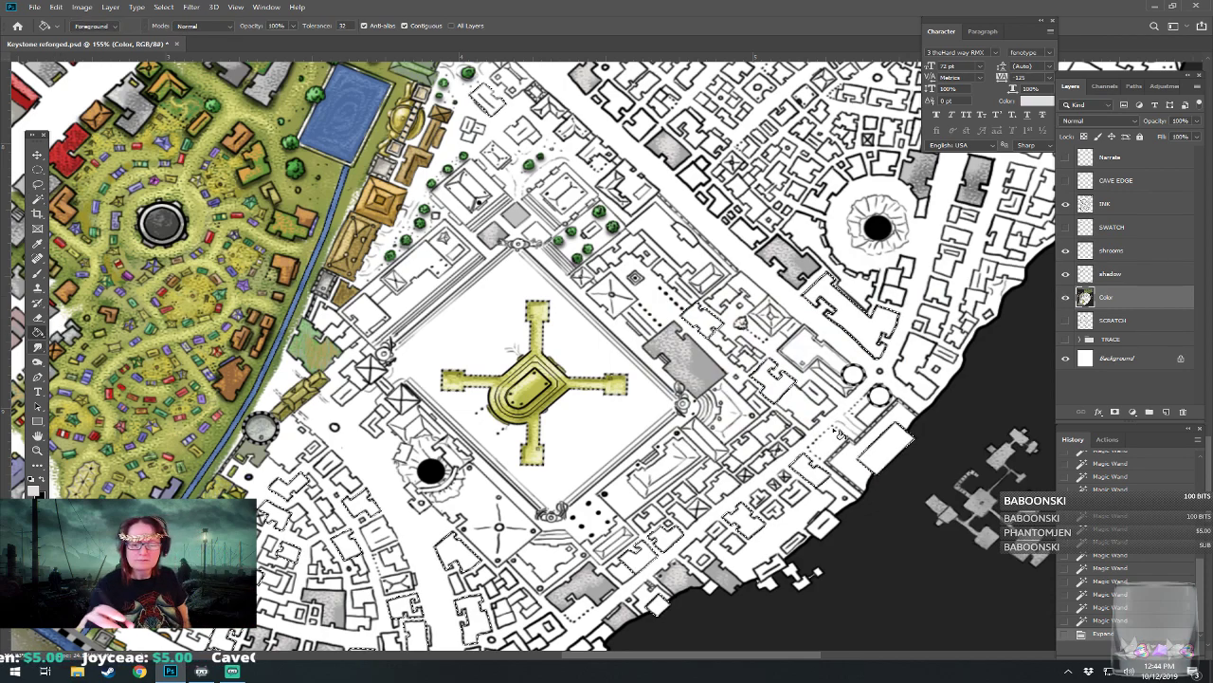
click(860, 492)
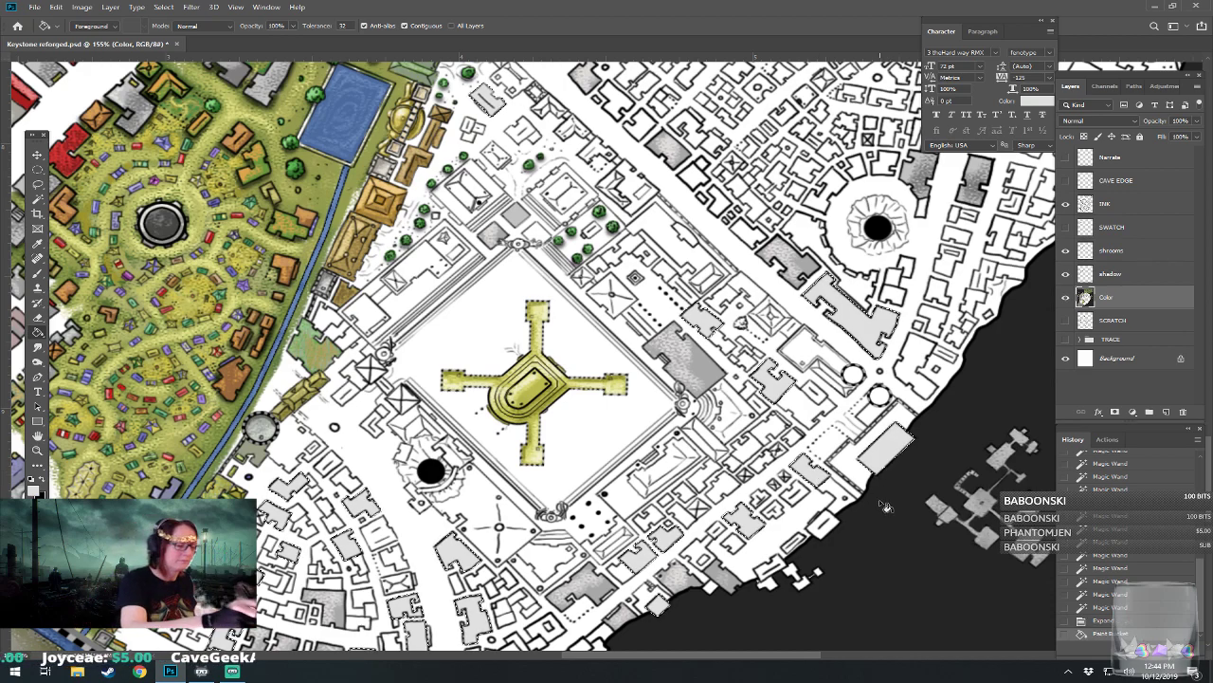
Step: Set the foreground colour to off-white #f1f1f0 and brush highlights over the selected buildings southwest of the walled square at brush size 20
click(35, 488)
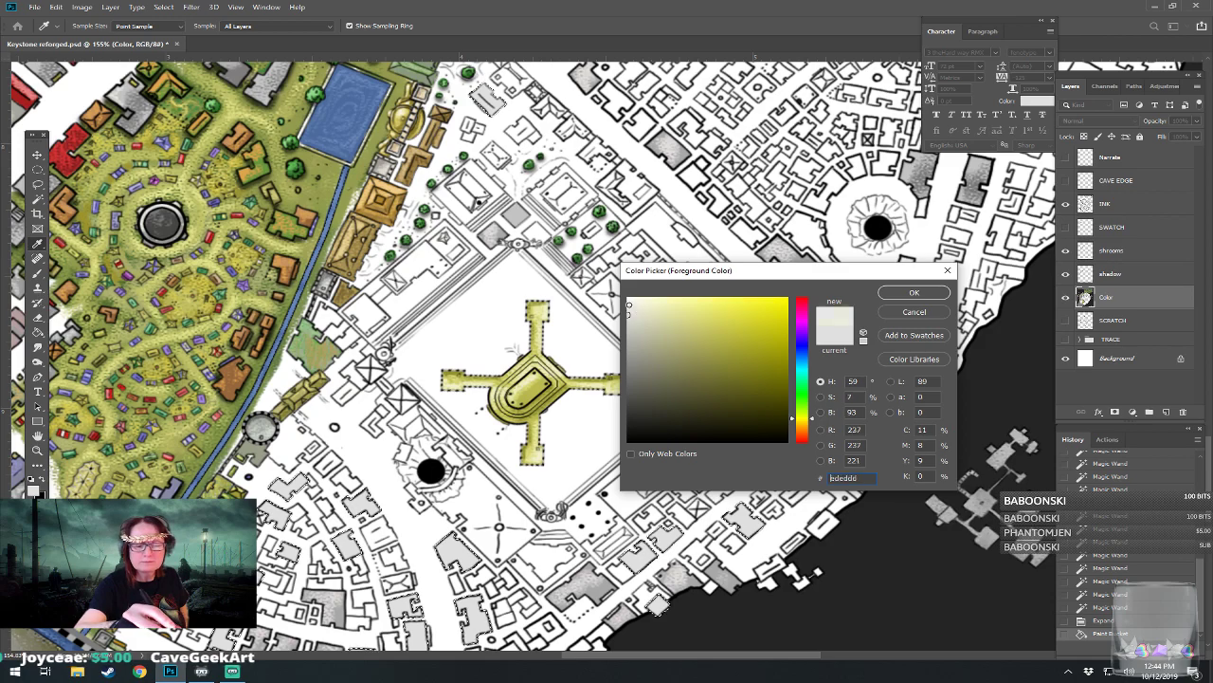
click(914, 293)
key(b)
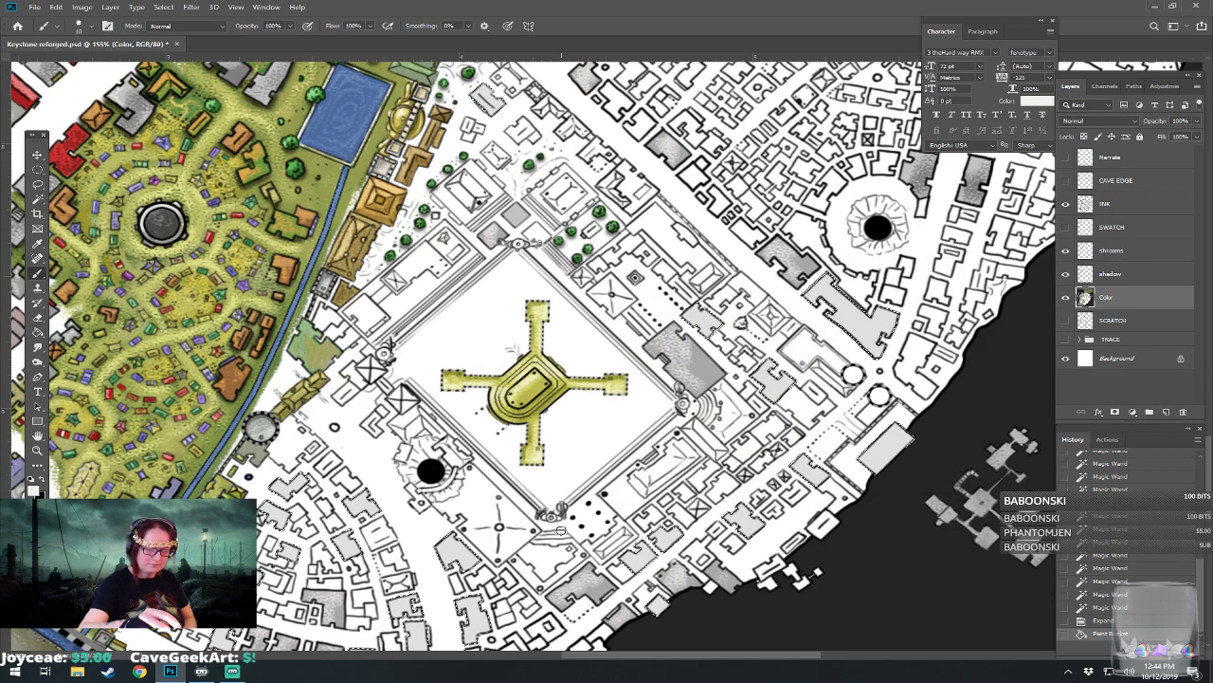
drag(519, 531, 621, 439)
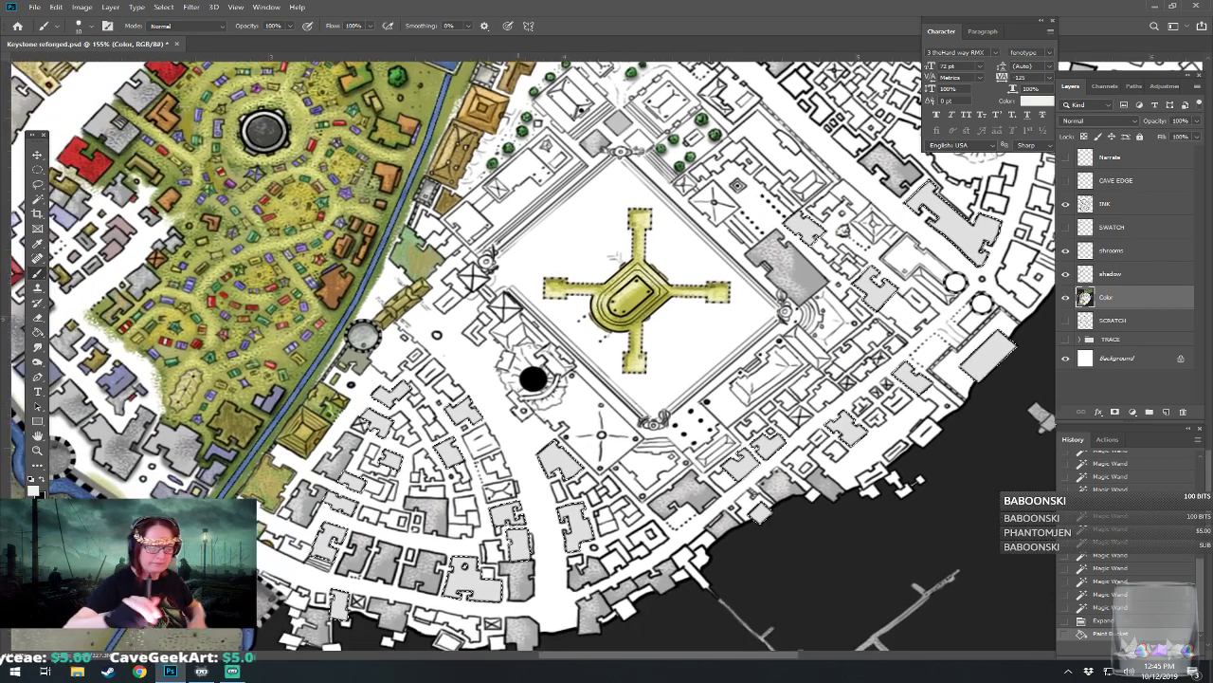
key(bracketright)
key(bracketright)
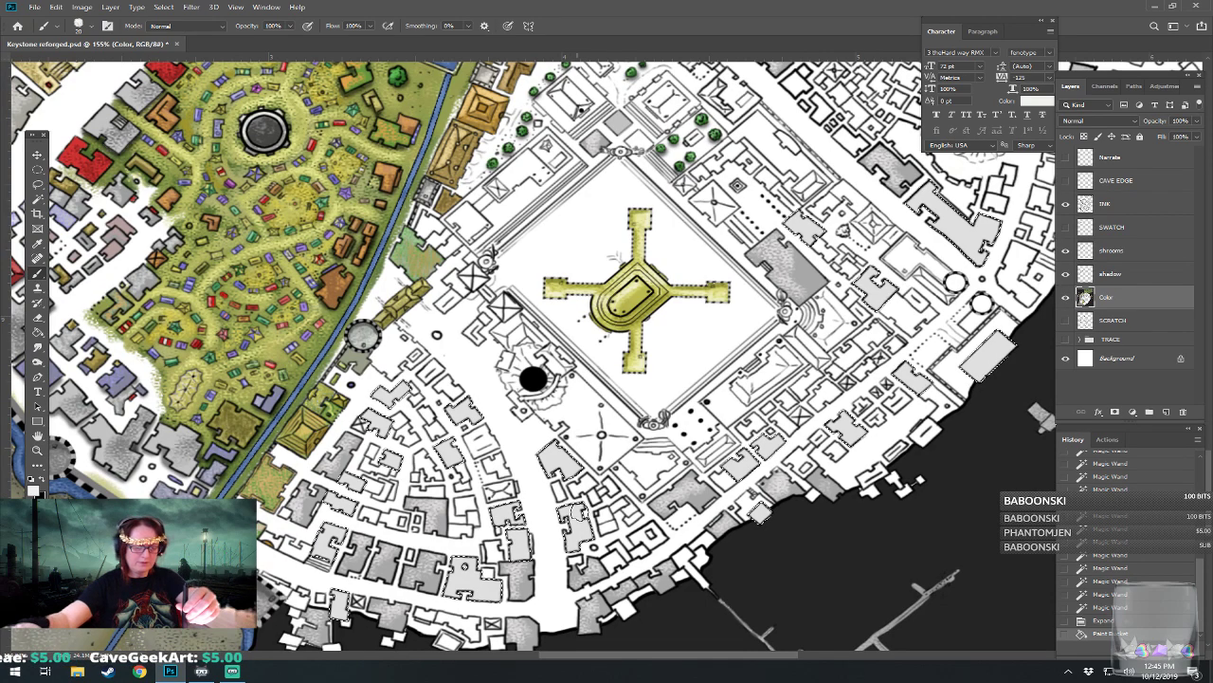
drag(468, 566, 483, 582)
mouse_move(510, 531)
mouse_down()
mouse_move(525, 506)
mouse_move(515, 513)
mouse_move(576, 533)
mouse_up()
drag(547, 464, 566, 464)
mouse_move(457, 408)
mouse_down()
mouse_move(471, 419)
mouse_move(455, 460)
mouse_up()
drag(403, 388, 382, 399)
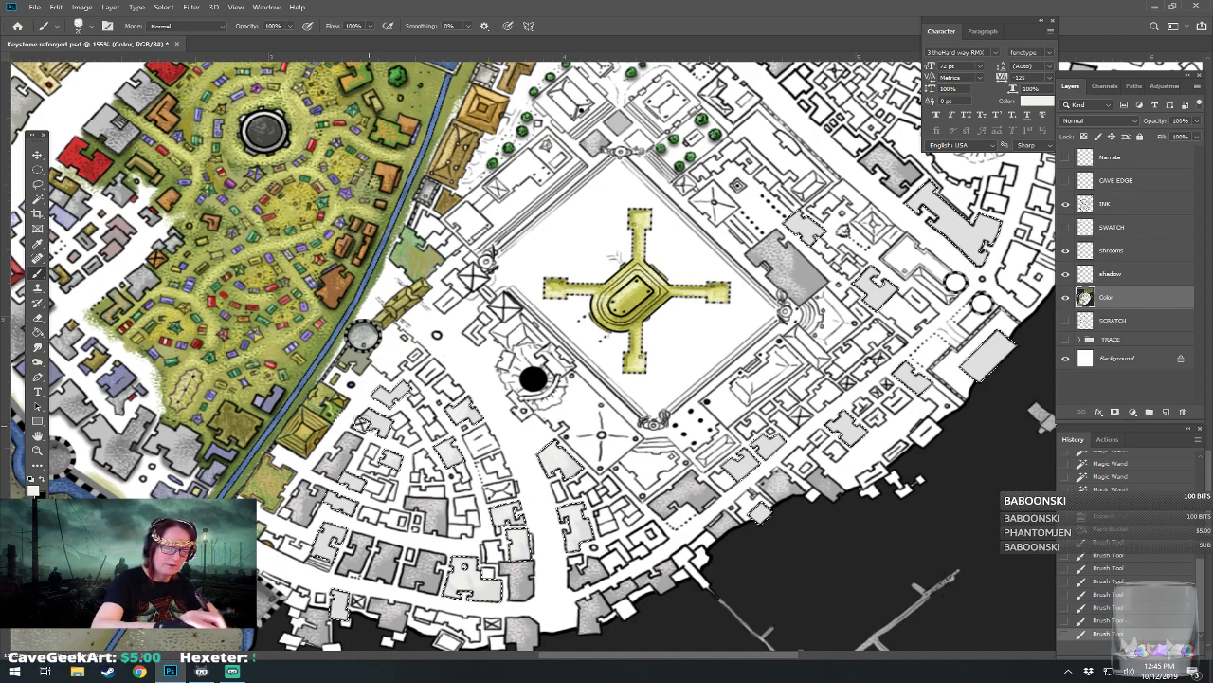
drag(327, 448, 338, 462)
drag(320, 537, 330, 549)
Step: Brush off-white highlights over the selected grey buildings east and north of the walled square
mouse_move(430, 583)
mouse_down()
mouse_move(364, 493)
mouse_move(247, 647)
mouse_up()
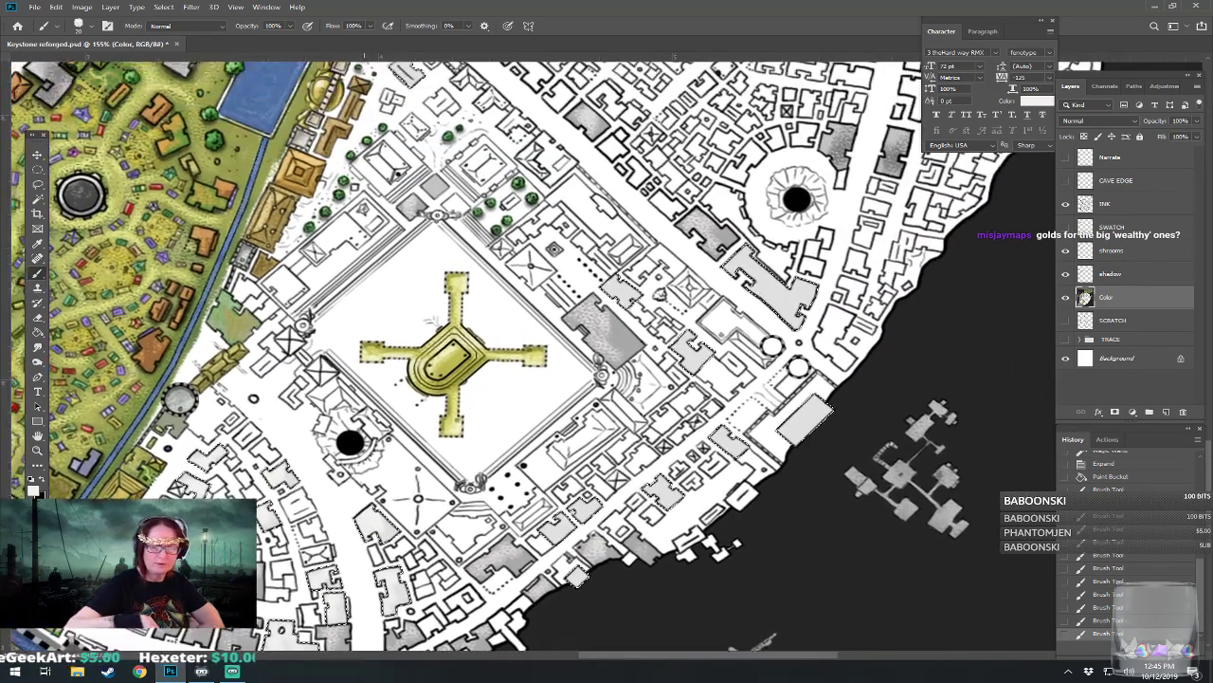
drag(691, 343, 700, 357)
drag(615, 285, 630, 296)
drag(790, 427, 820, 404)
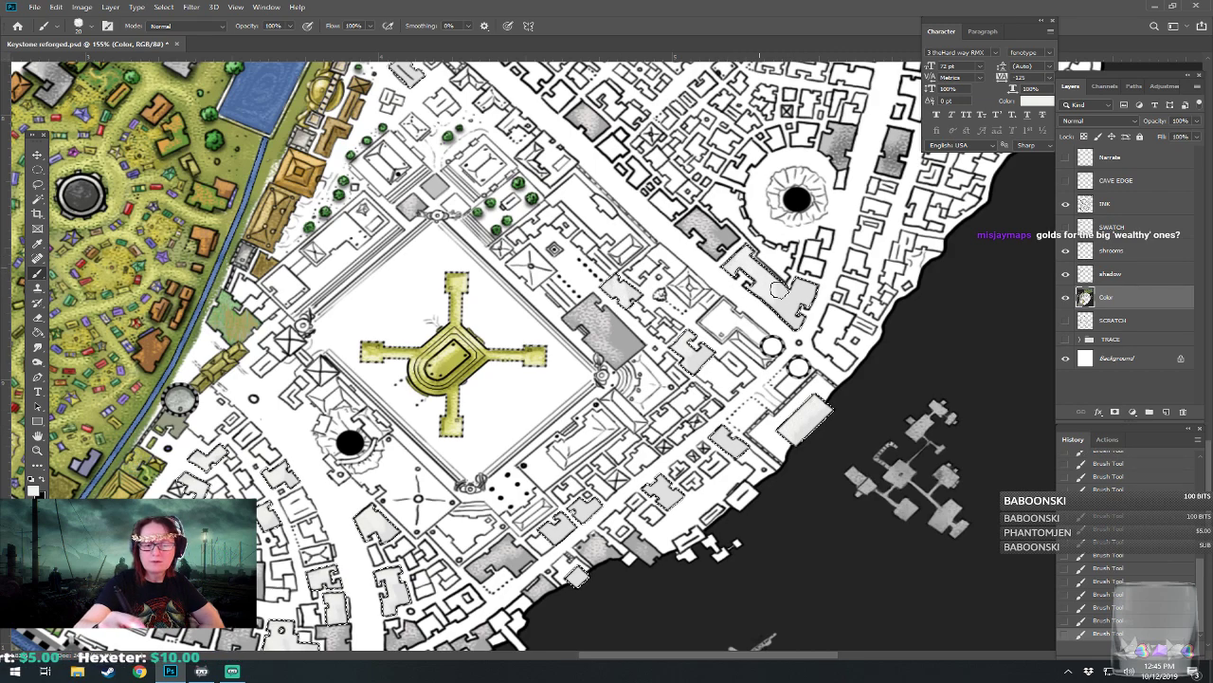
drag(720, 434, 734, 451)
drag(577, 589, 574, 577)
drag(574, 531, 607, 601)
drag(607, 436, 596, 583)
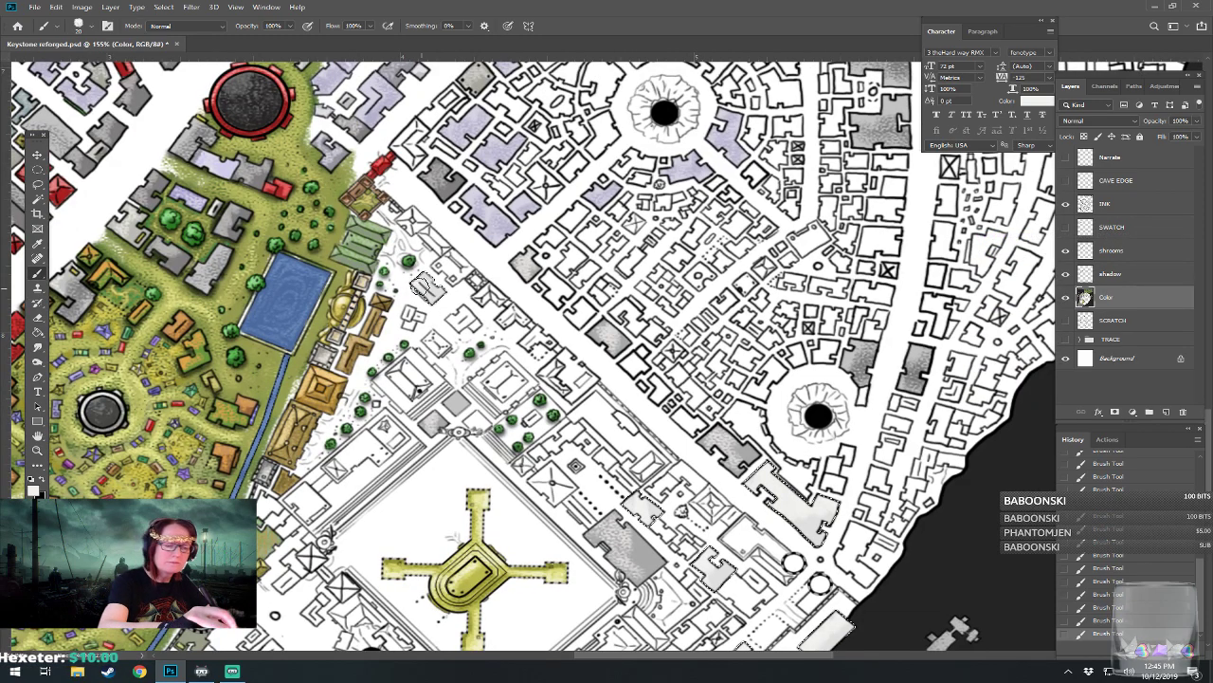
drag(427, 454, 448, 298)
Step: Deselect the highlighted buildings and save the map document
scroll(486, 482, down, 5)
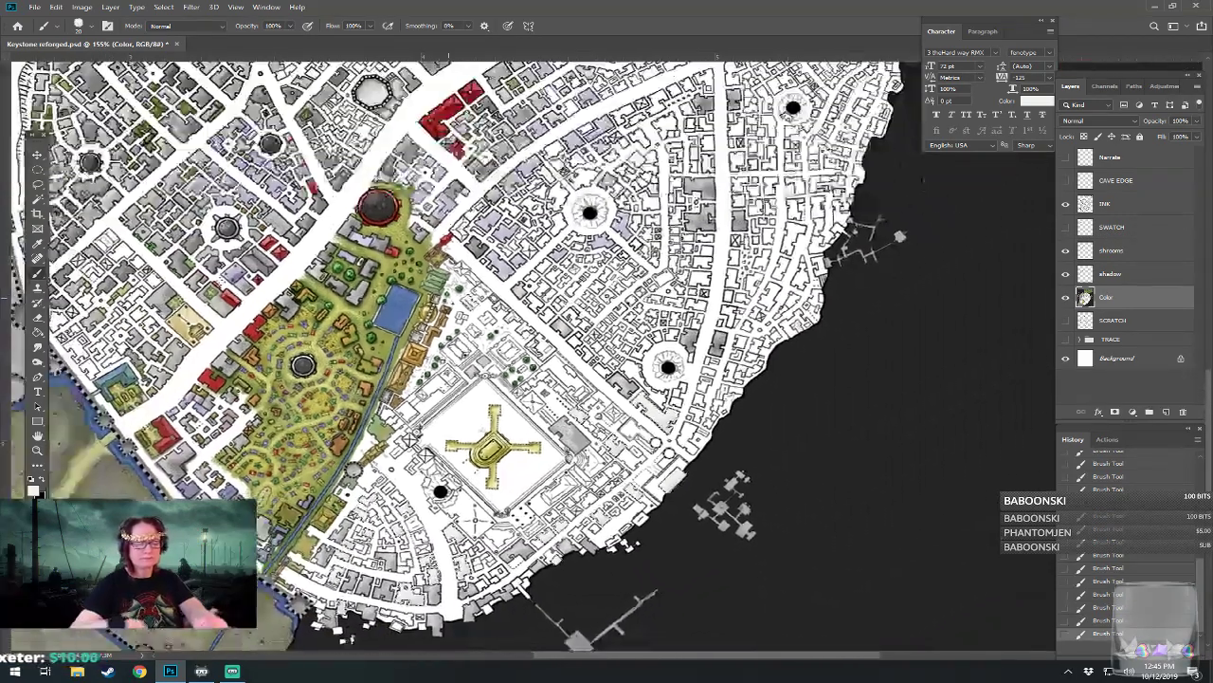
click(37, 171)
click(97, 227)
drag(97, 227, 186, 249)
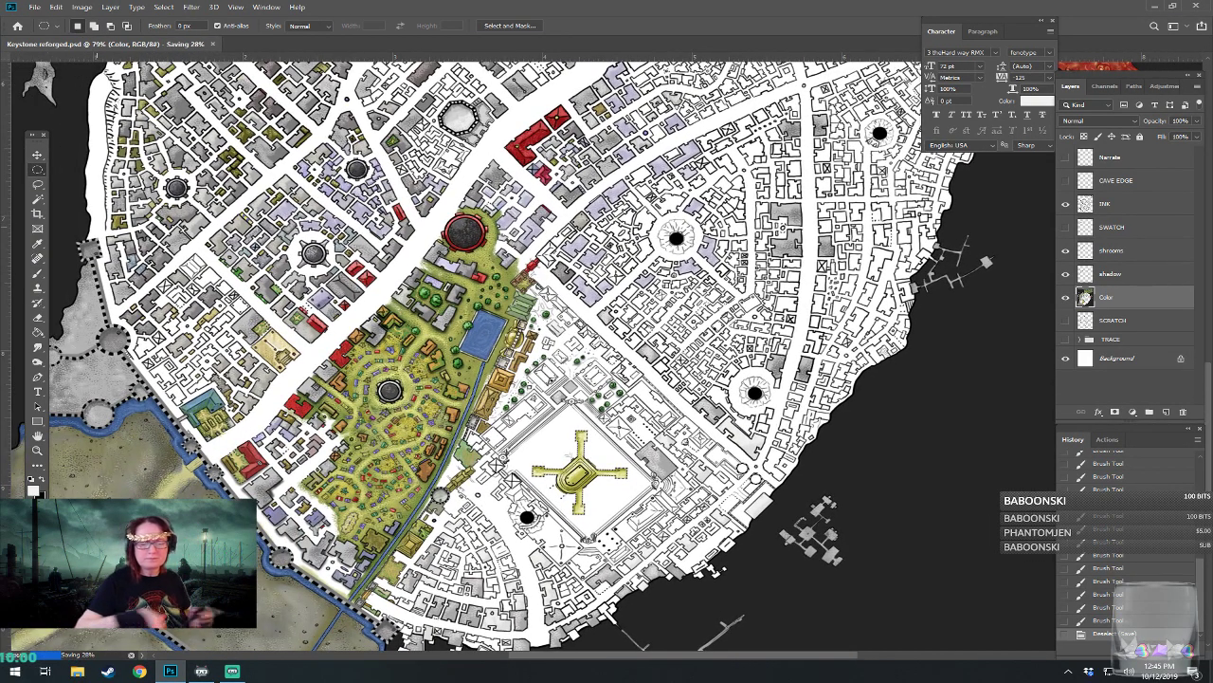
drag(569, 474, 576, 435)
drag(569, 237, 496, 243)
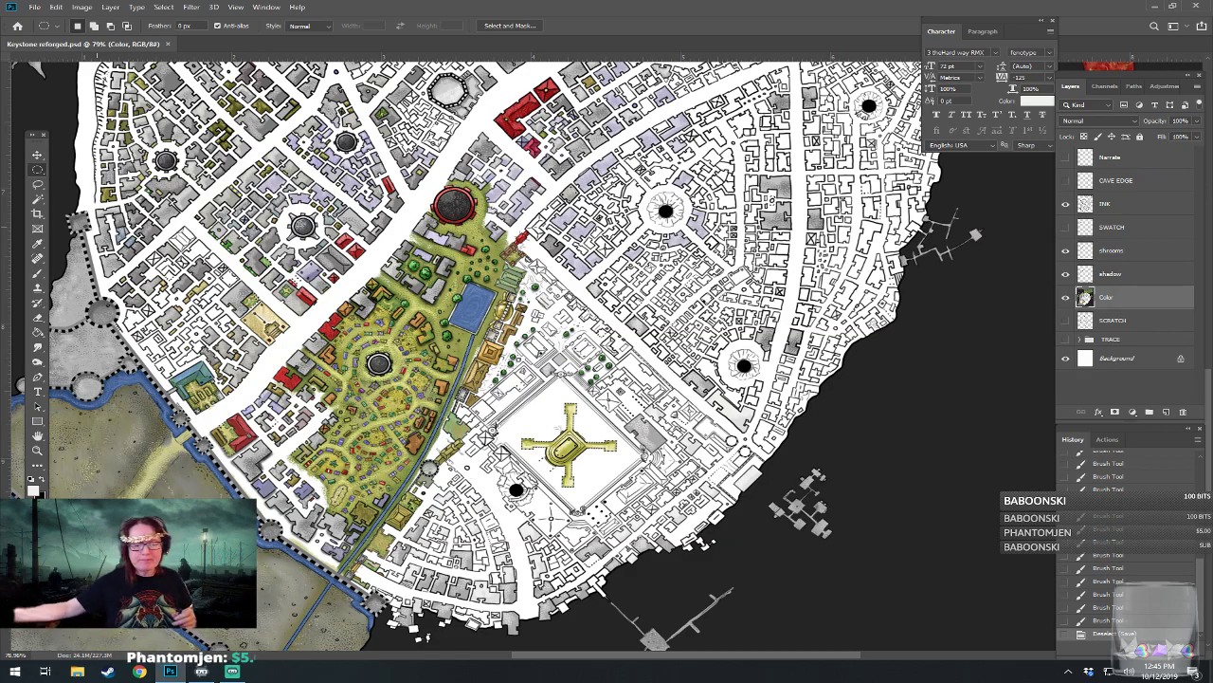
Step: Set the foreground colour to olive-yellow #c7c665 and brush it over the large plot along the walled square's southwest side
scroll(567, 569, up, 8)
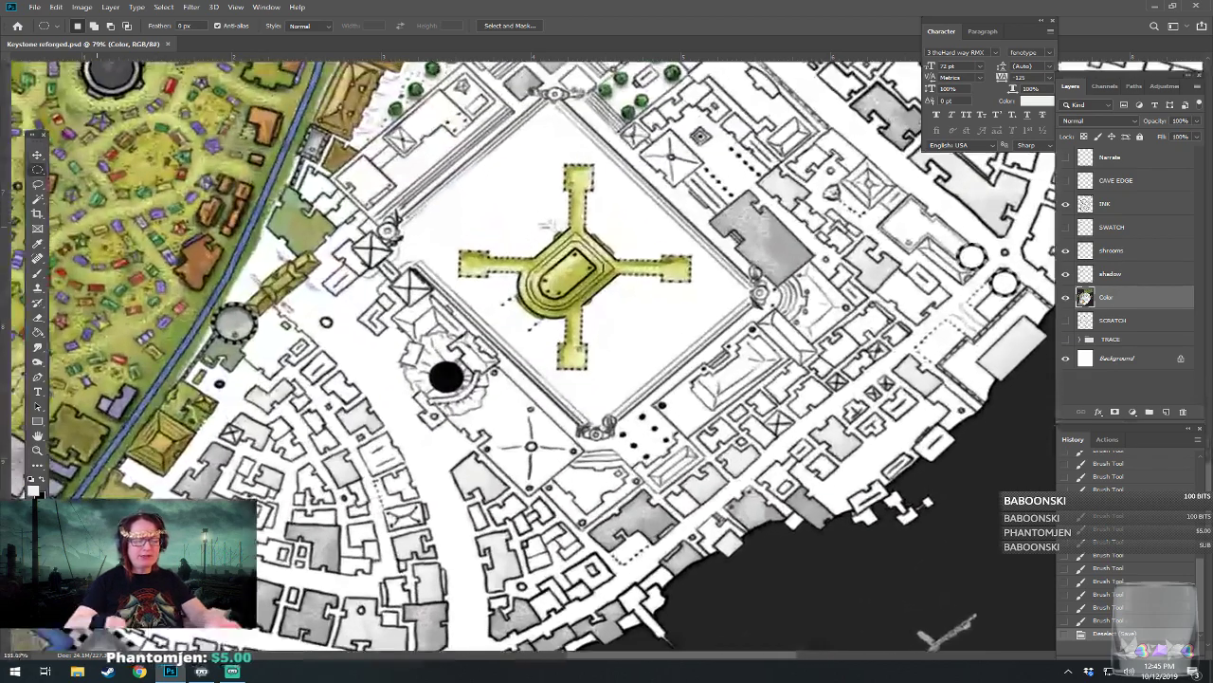
scroll(567, 379, up, 1)
scroll(587, 303, up, 1)
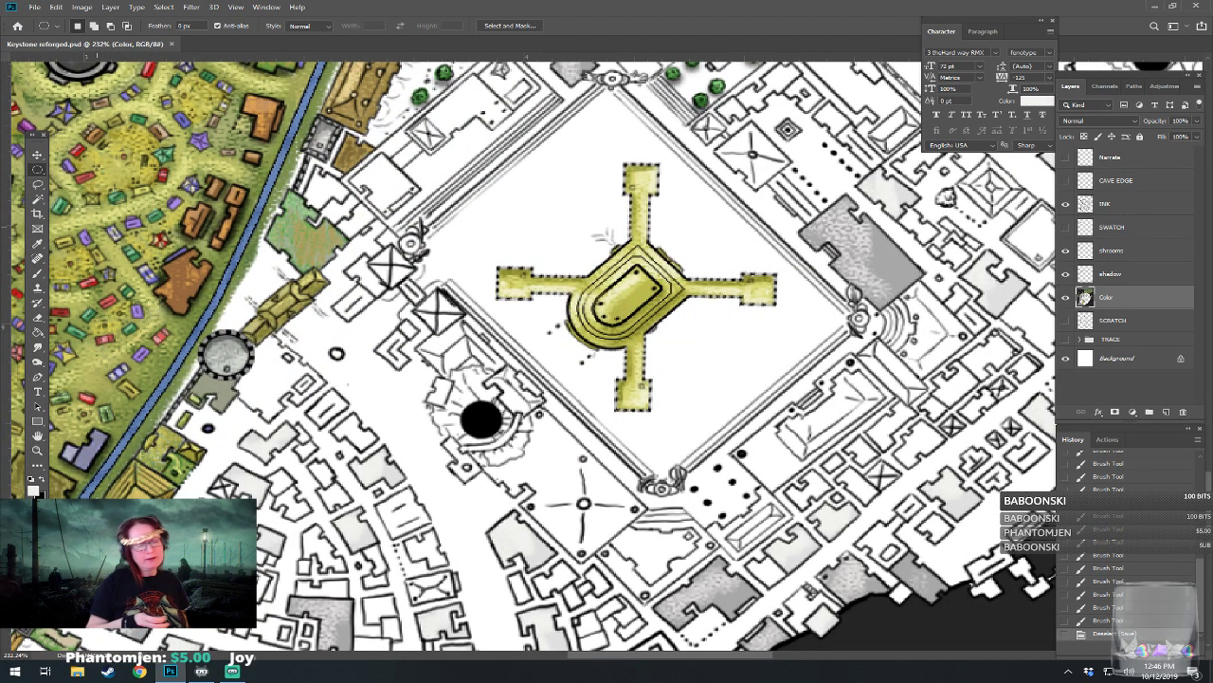
drag(587, 304, 625, 300)
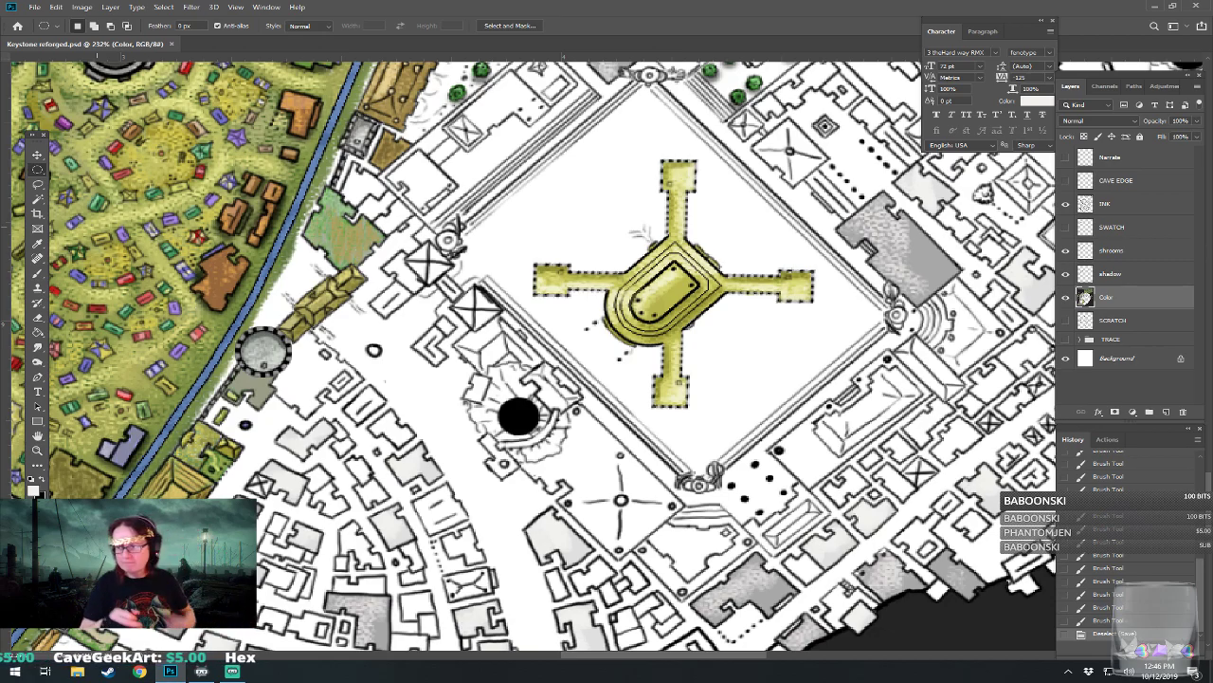
mouse_move(569, 360)
mouse_down()
mouse_move(566, 332)
mouse_move(564, 405)
mouse_move(555, 345)
mouse_up()
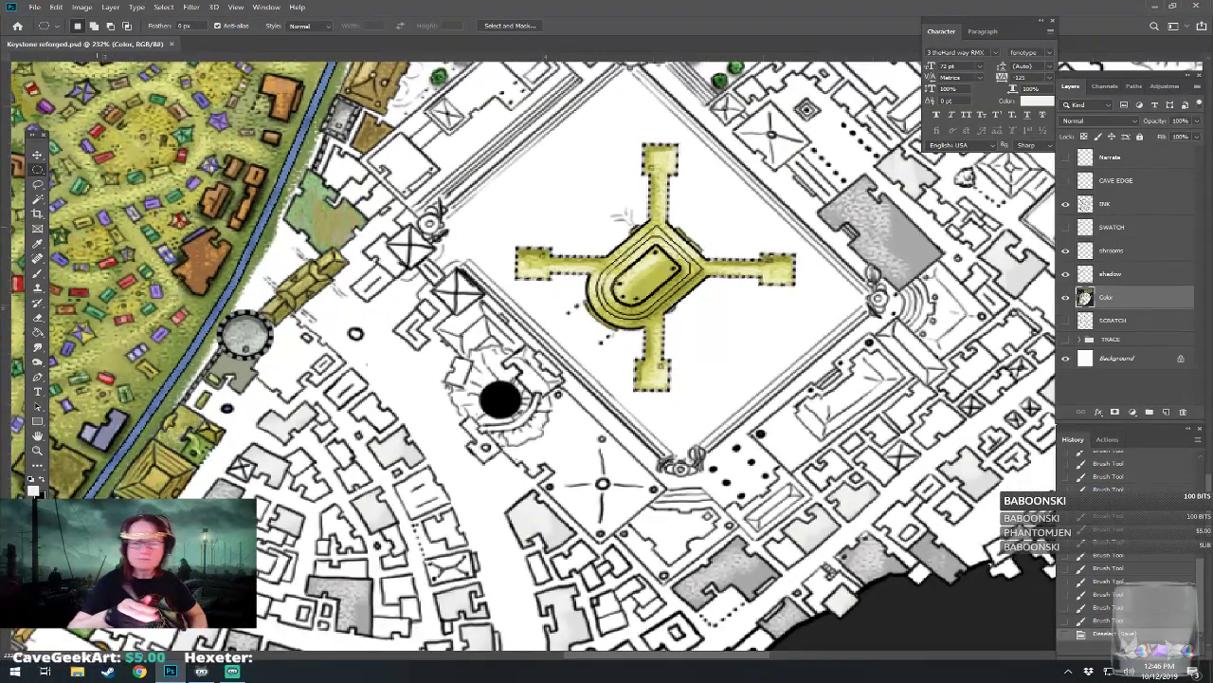
click(35, 487)
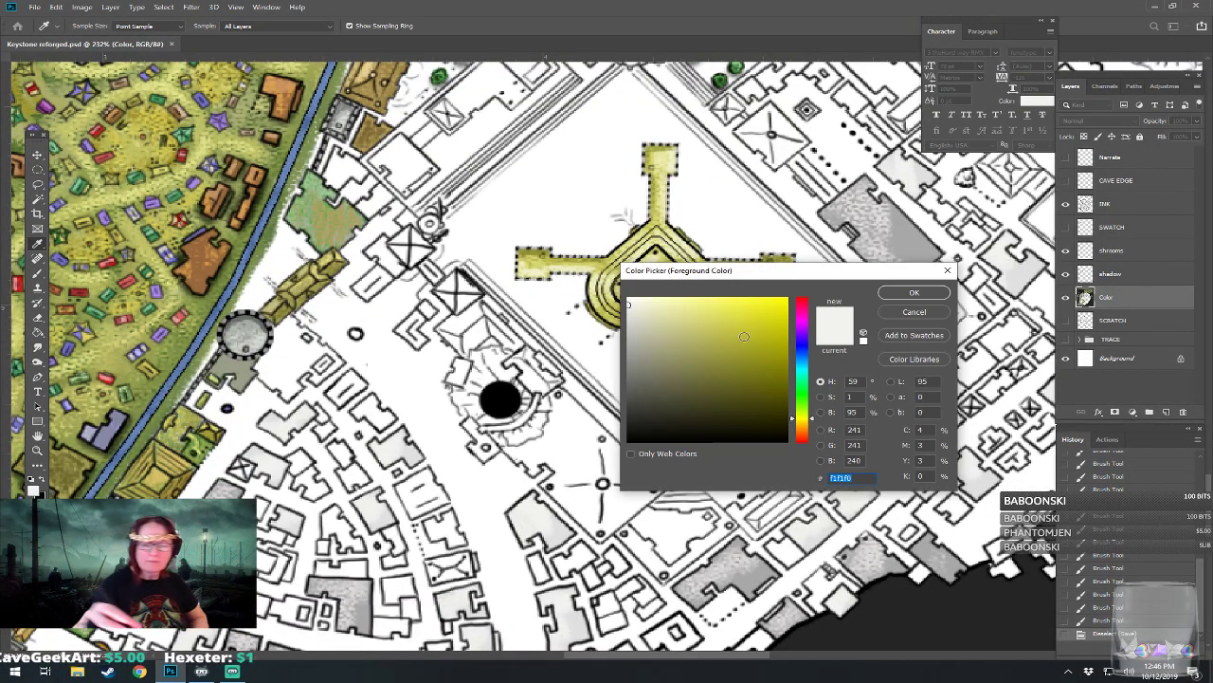
drag(745, 337, 721, 322)
click(912, 294)
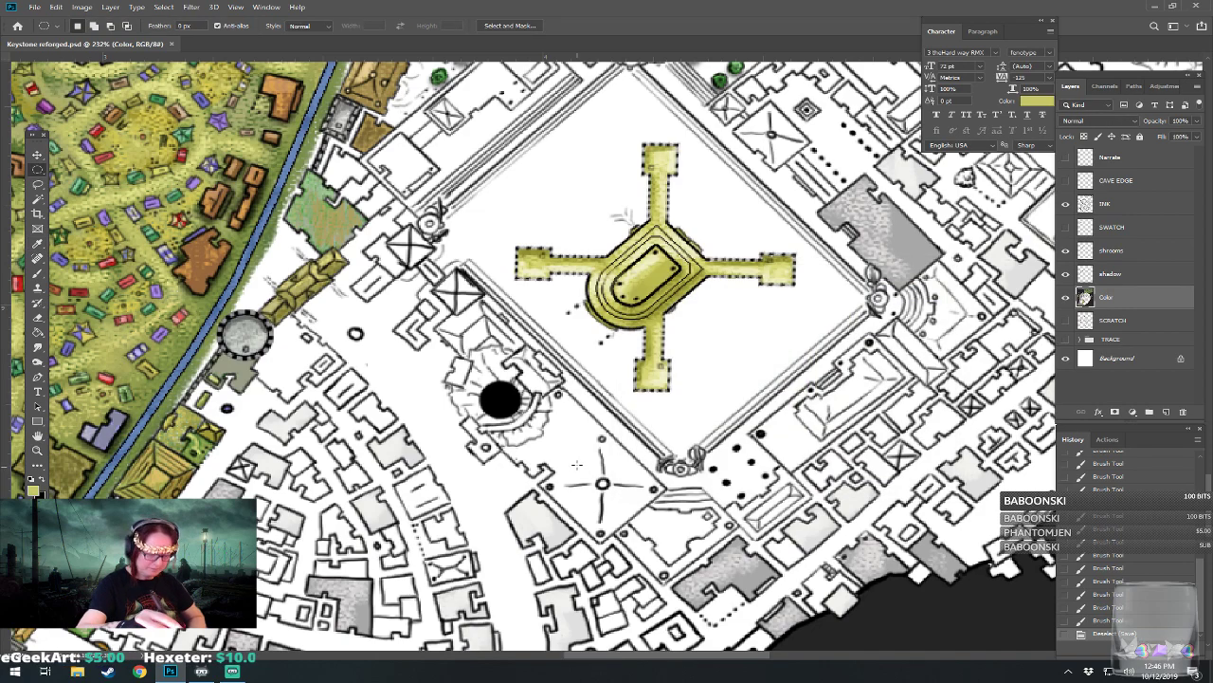
key(b)
mouse_move(565, 439)
mouse_down()
mouse_move(511, 451)
mouse_move(592, 429)
mouse_move(575, 449)
mouse_move(557, 437)
mouse_move(556, 398)
mouse_move(592, 444)
mouse_move(566, 405)
mouse_move(651, 484)
mouse_move(600, 533)
mouse_move(552, 486)
mouse_move(603, 513)
mouse_move(585, 472)
mouse_move(627, 485)
mouse_move(613, 518)
mouse_move(551, 444)
mouse_move(599, 456)
mouse_move(565, 436)
mouse_move(532, 451)
mouse_move(583, 466)
mouse_up()
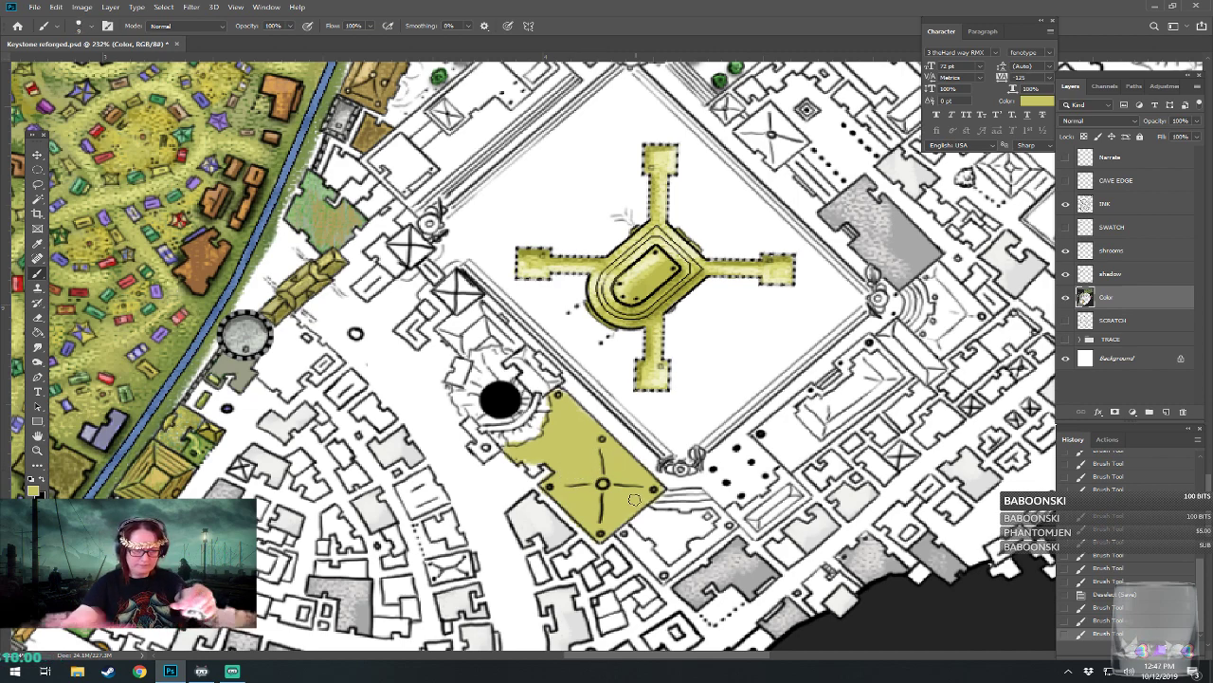
Step: Brush the long building southeast of the walled square olive-yellow and add pale yellow highlights to its roof
mouse_move(526, 458)
mouse_down()
mouse_move(540, 459)
mouse_move(528, 440)
mouse_move(411, 407)
mouse_move(334, 474)
mouse_up()
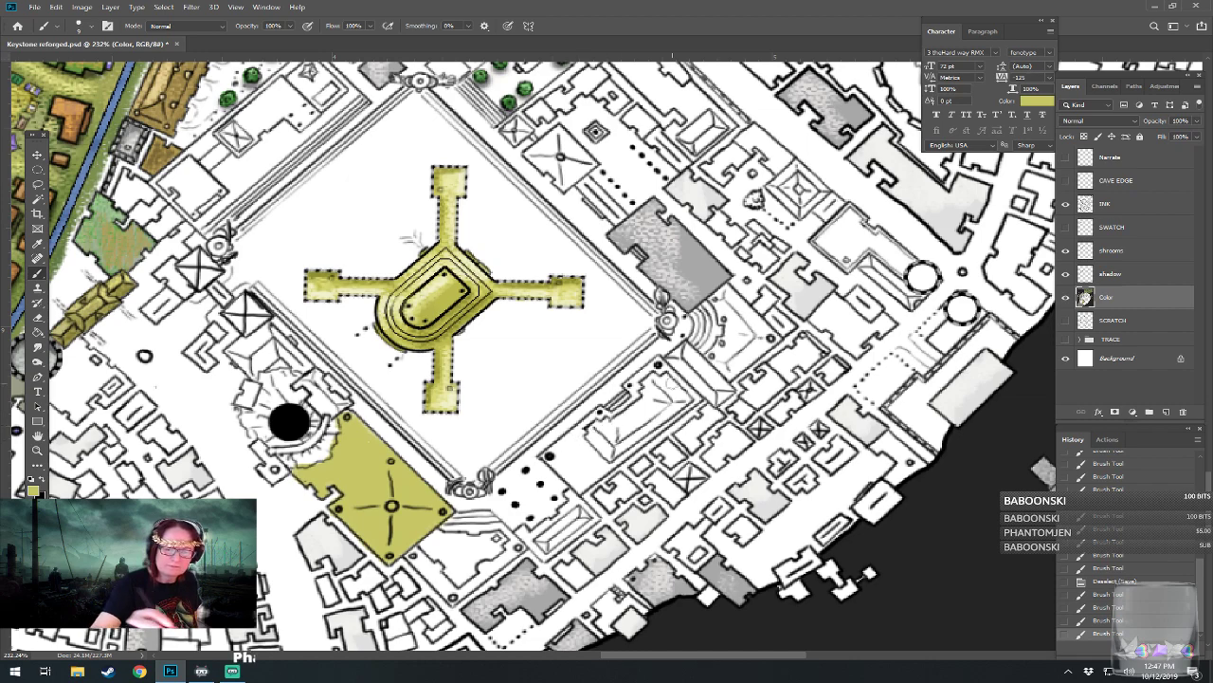
mouse_move(589, 426)
mouse_down()
mouse_move(548, 455)
mouse_move(581, 448)
mouse_move(593, 418)
mouse_move(641, 397)
mouse_move(631, 385)
mouse_move(618, 402)
mouse_move(650, 370)
mouse_move(688, 392)
mouse_move(596, 441)
mouse_move(607, 423)
mouse_move(616, 450)
mouse_move(635, 434)
mouse_move(624, 417)
mouse_move(655, 380)
mouse_move(662, 410)
mouse_move(682, 393)
mouse_move(654, 431)
mouse_move(679, 400)
mouse_up()
click(33, 490)
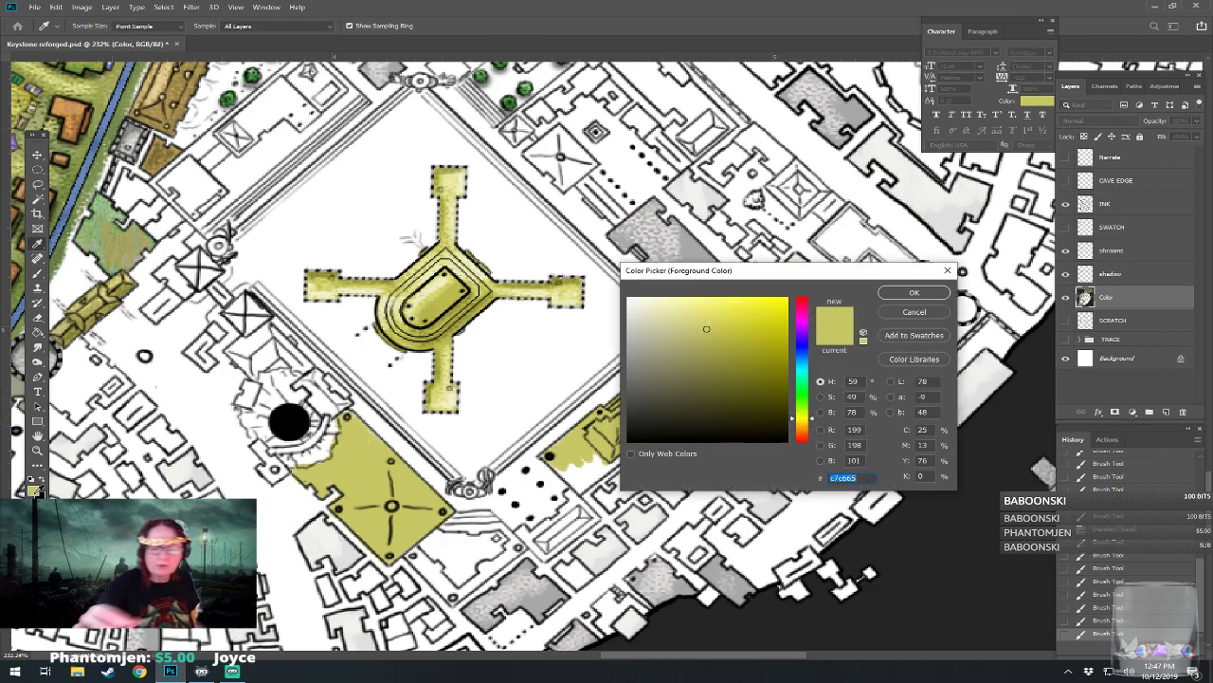
click(676, 309)
click(905, 293)
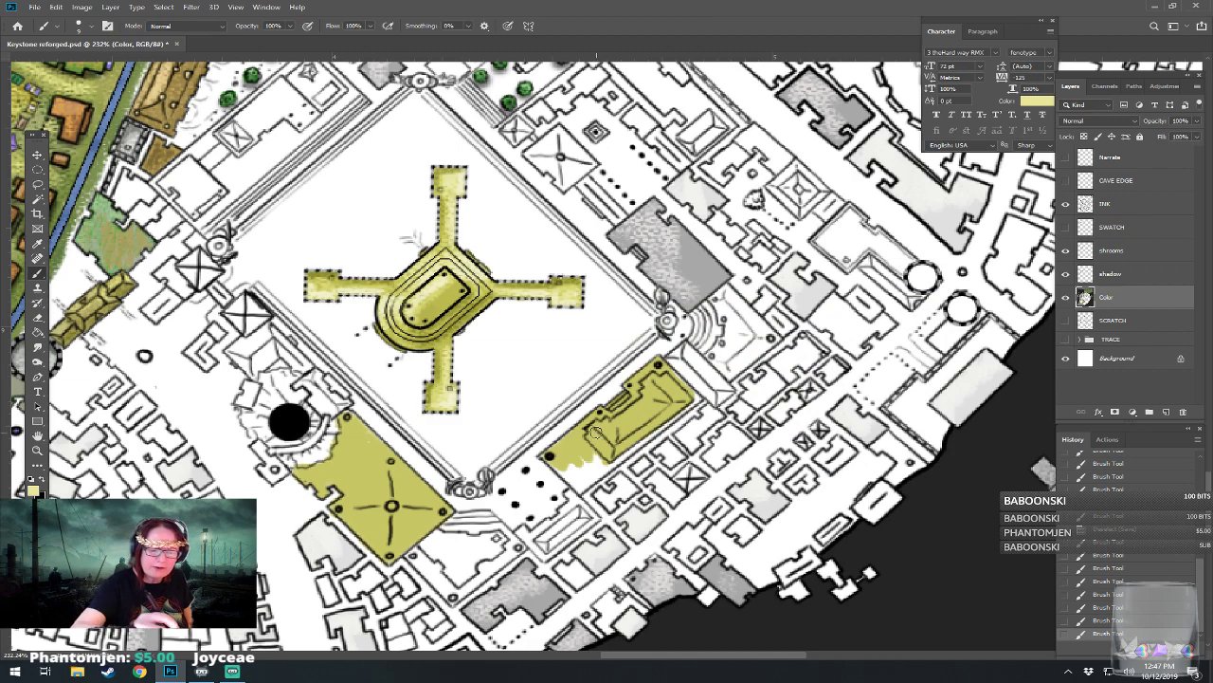
mouse_move(603, 435)
mouse_down()
mouse_move(640, 421)
mouse_move(657, 381)
mouse_move(646, 392)
mouse_move(670, 382)
mouse_move(595, 434)
mouse_up()
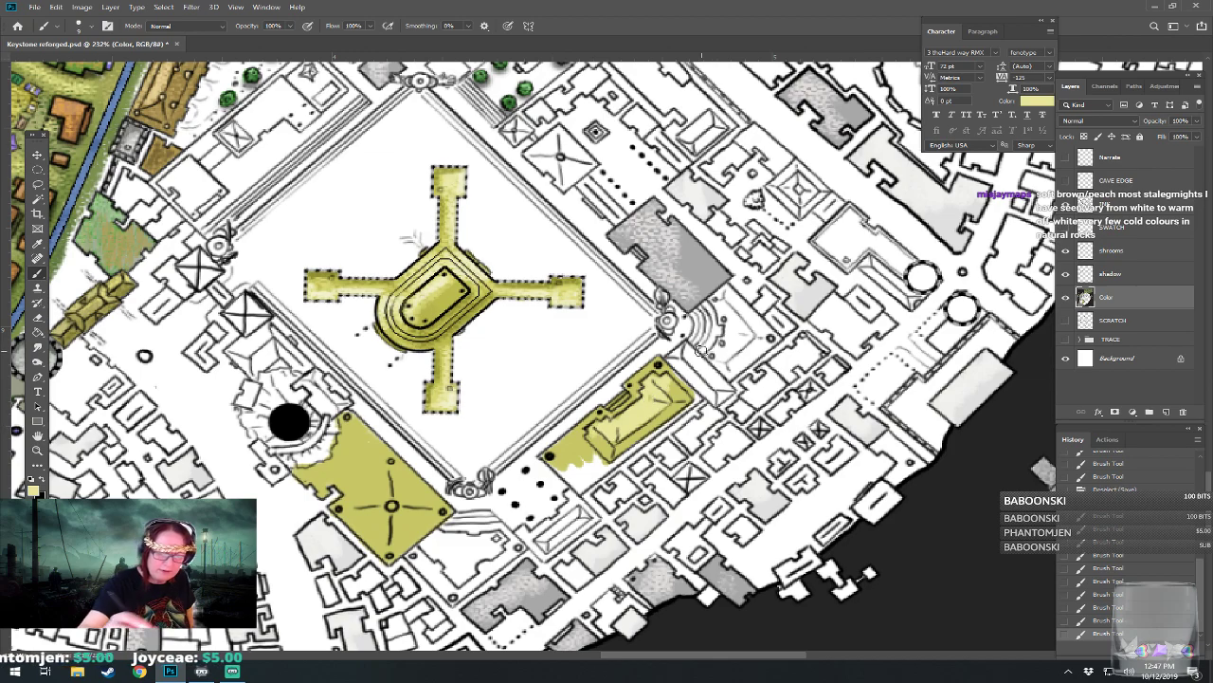
Step: Shade the long southeast building's roof with dark olive #97963b, reverting one stroke and repainting it
click(34, 488)
click(717, 364)
click(903, 296)
mouse_move(598, 437)
mouse_down()
mouse_move(642, 431)
mouse_move(618, 450)
mouse_move(670, 391)
mouse_up()
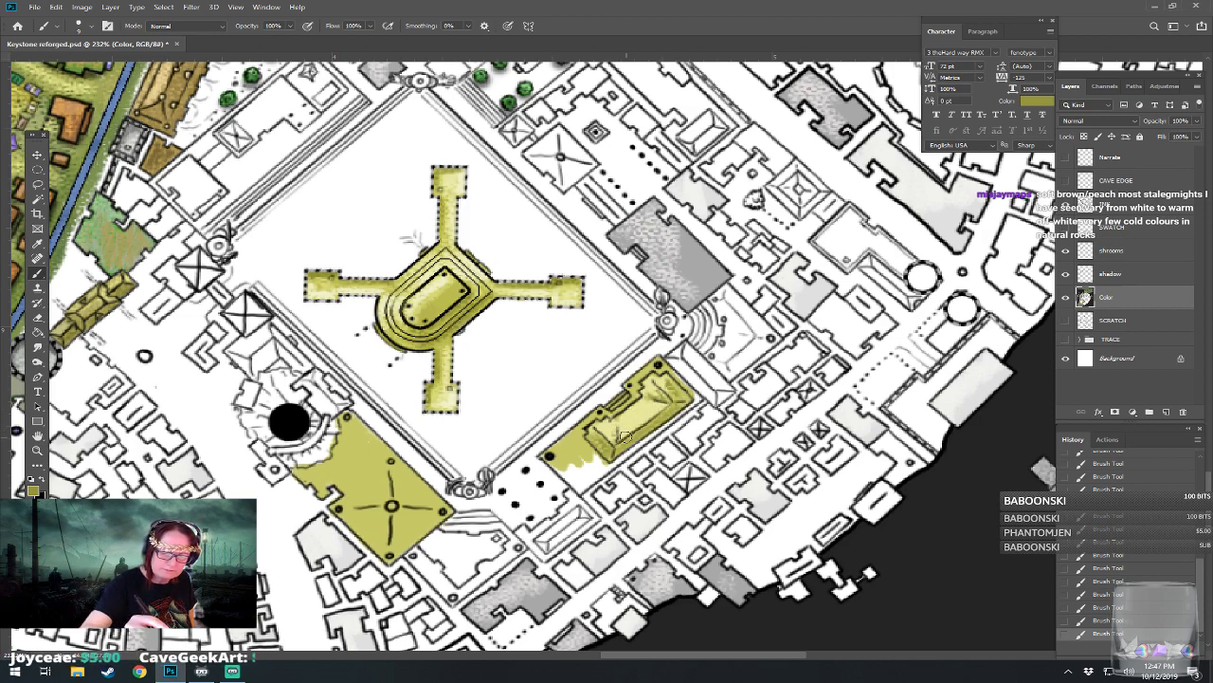
mouse_move(622, 424)
mouse_down()
mouse_move(621, 438)
mouse_move(636, 424)
mouse_up()
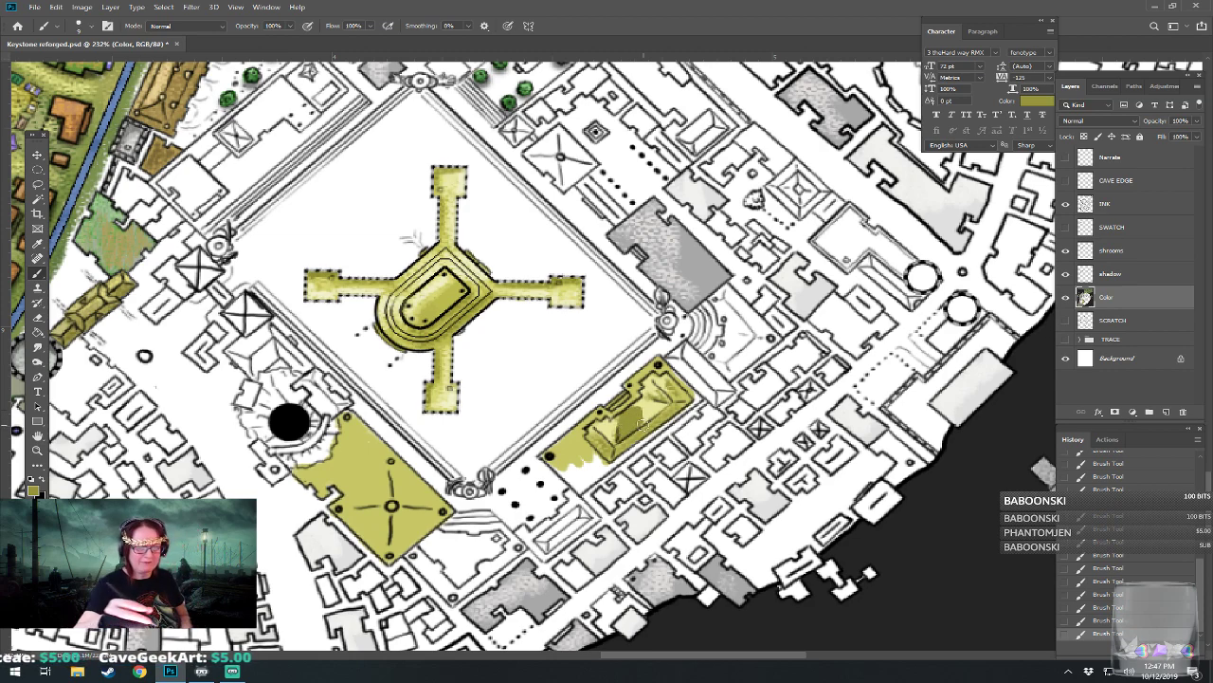
click(1101, 621)
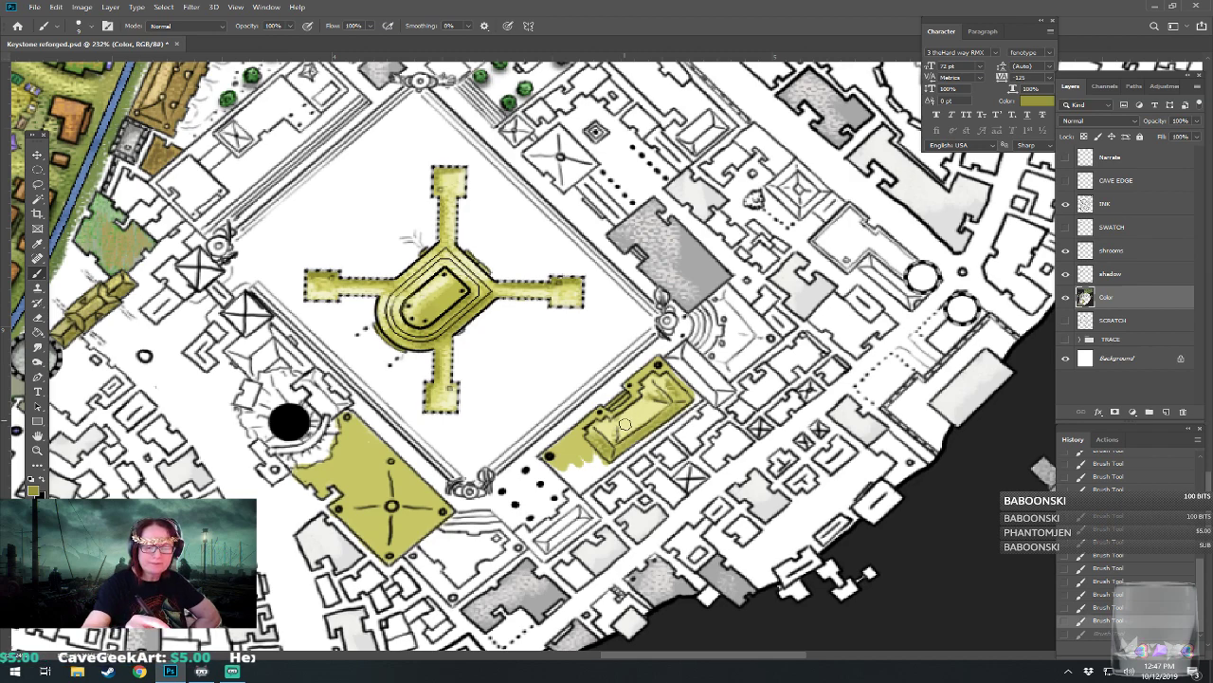
drag(657, 406, 703, 400)
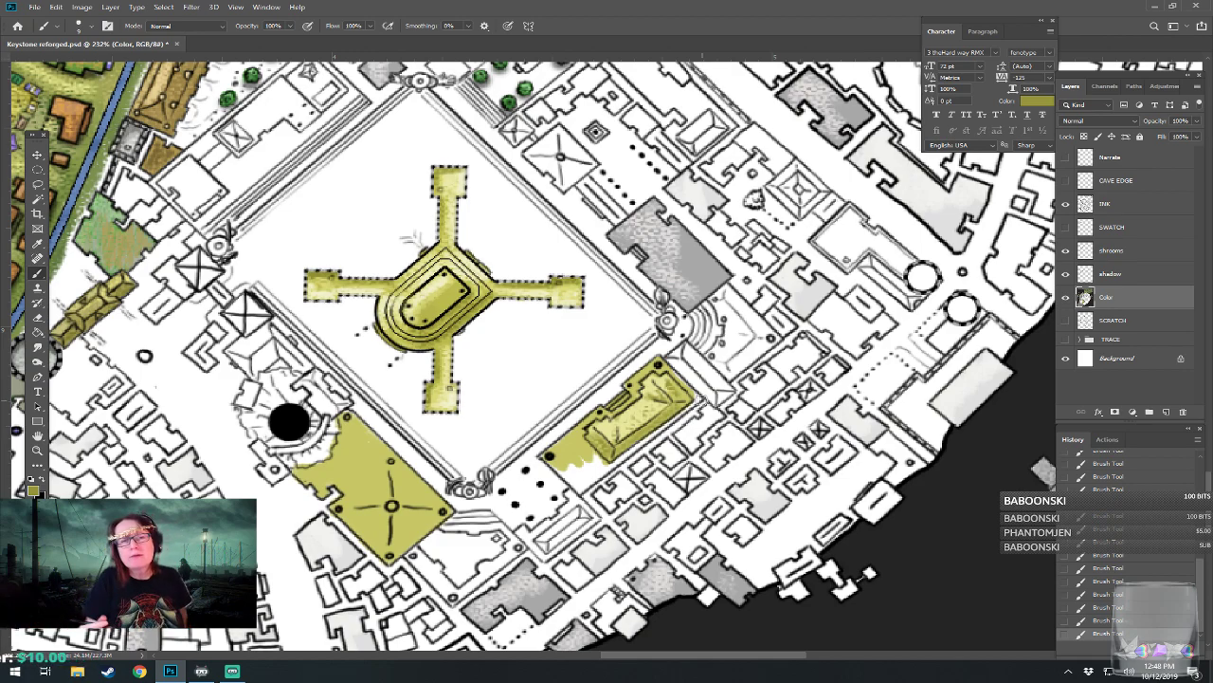
Step: Set the foreground colour to a very light grey and brush it over the courtyard surrounding the long yellow building
drag(568, 455, 590, 465)
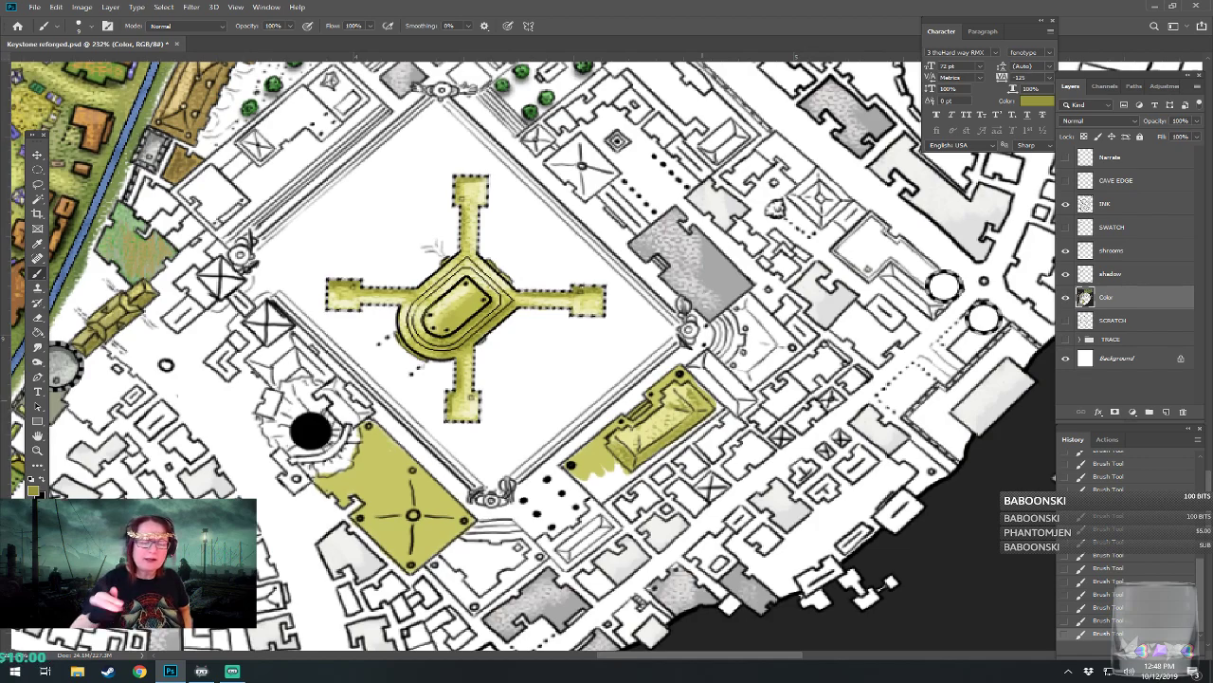
click(32, 489)
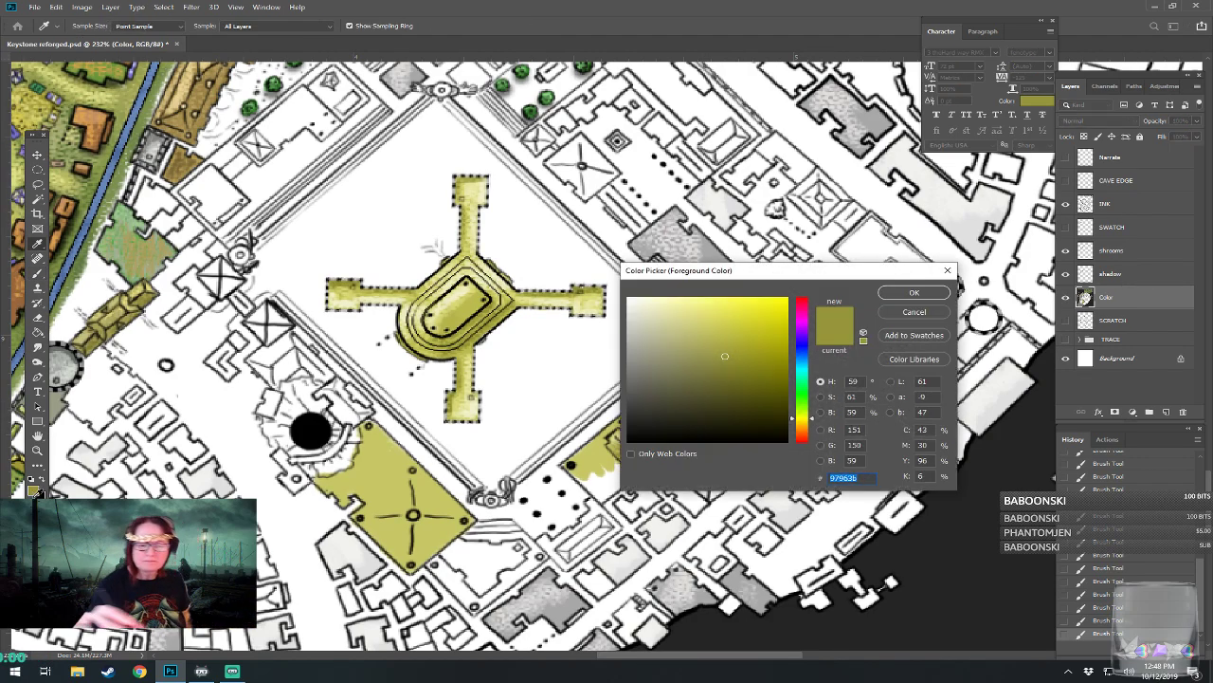
click(635, 309)
click(901, 292)
mouse_move(591, 475)
mouse_down()
mouse_move(601, 448)
mouse_move(626, 471)
mouse_move(606, 454)
mouse_move(575, 461)
mouse_move(621, 421)
mouse_up()
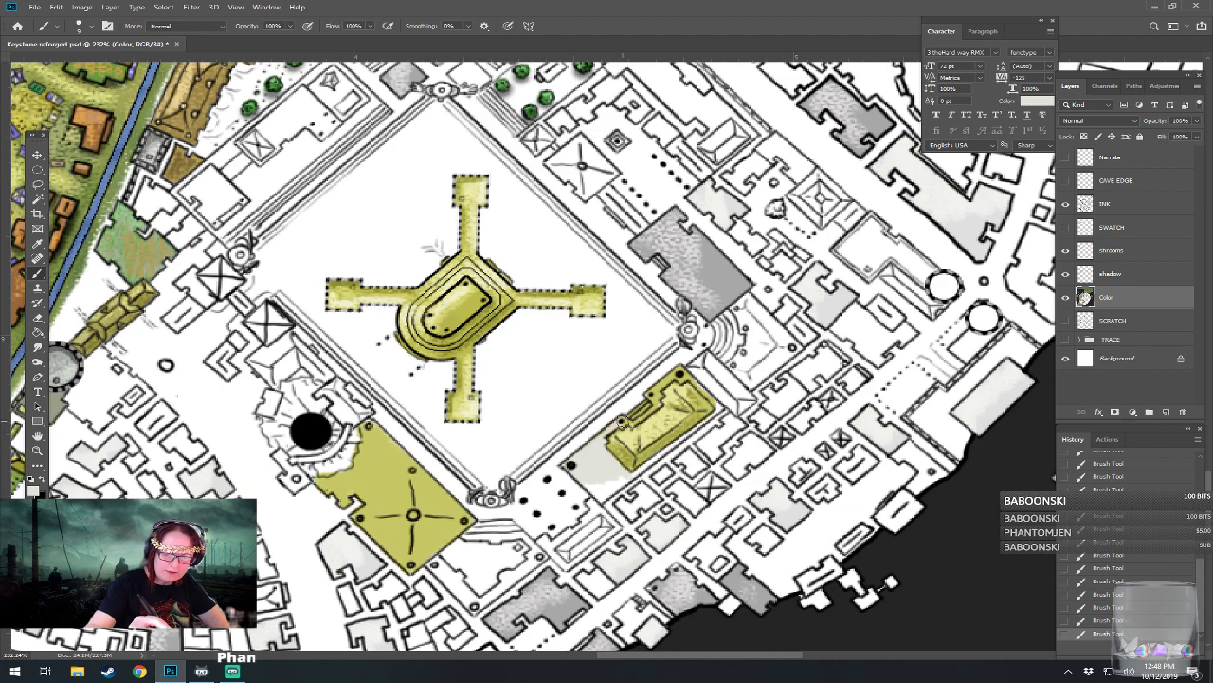
mouse_move(629, 422)
mouse_down()
mouse_move(679, 370)
mouse_move(714, 405)
mouse_up()
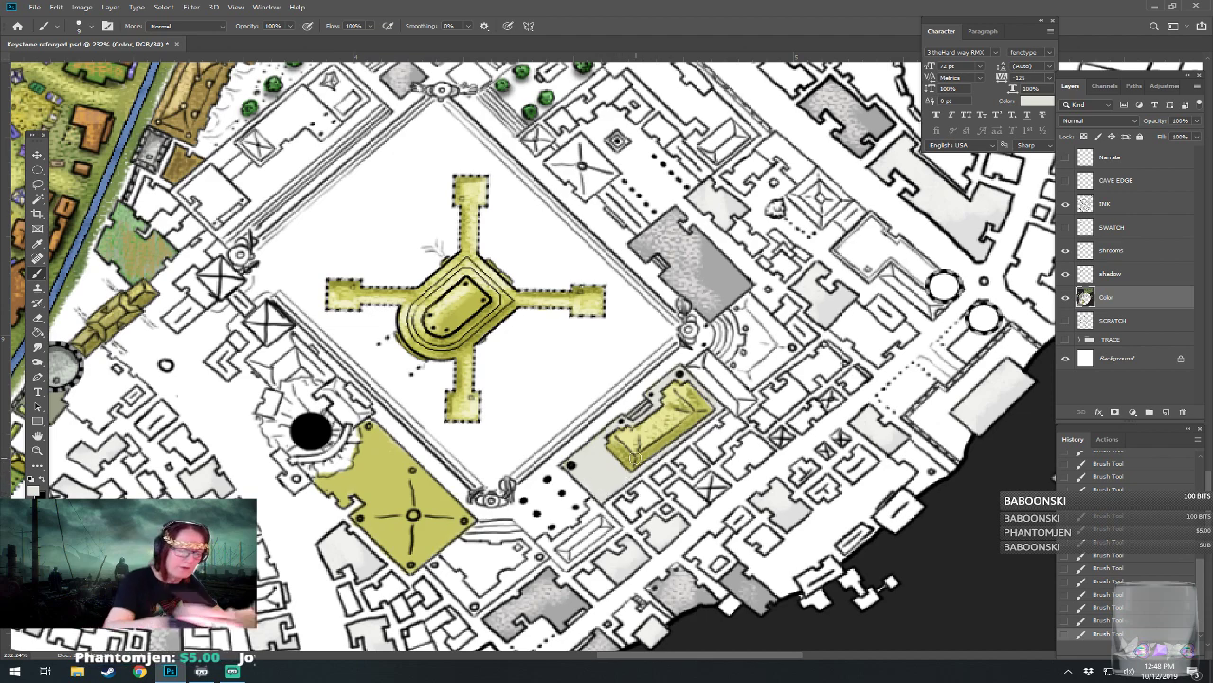
Step: Set the foreground colour to grey #9b9b9a and brush shadows on the courtyard around the long yellow building's edges
click(34, 489)
click(639, 342)
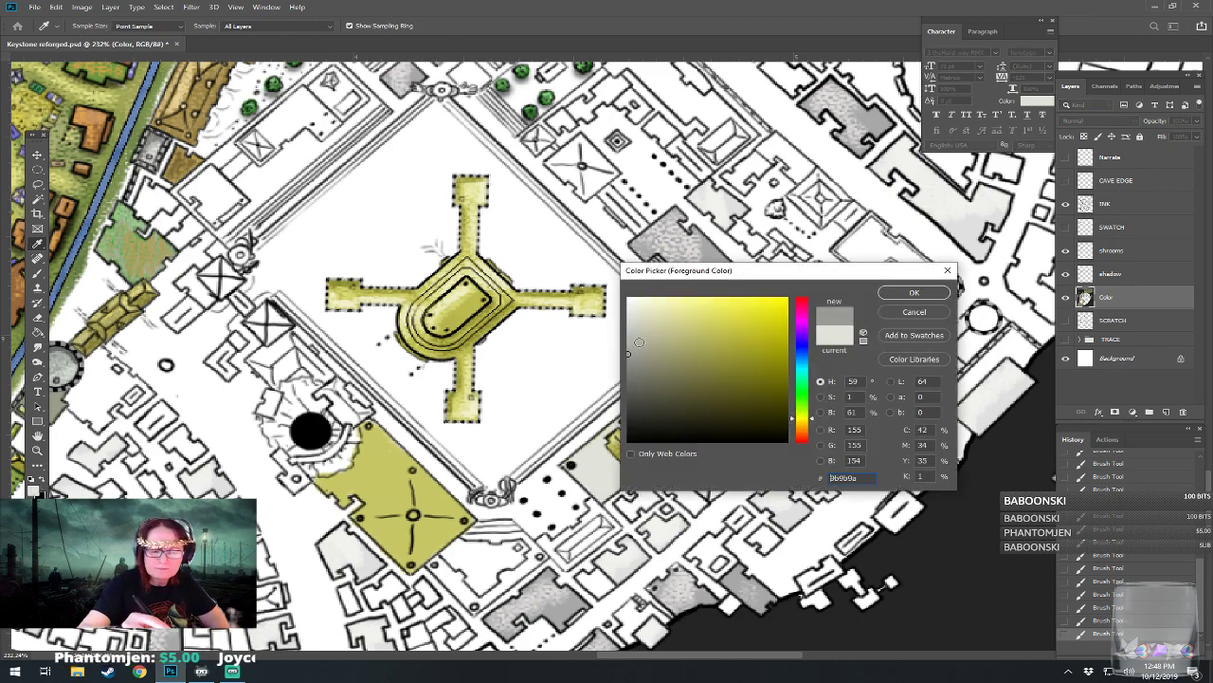
click(892, 296)
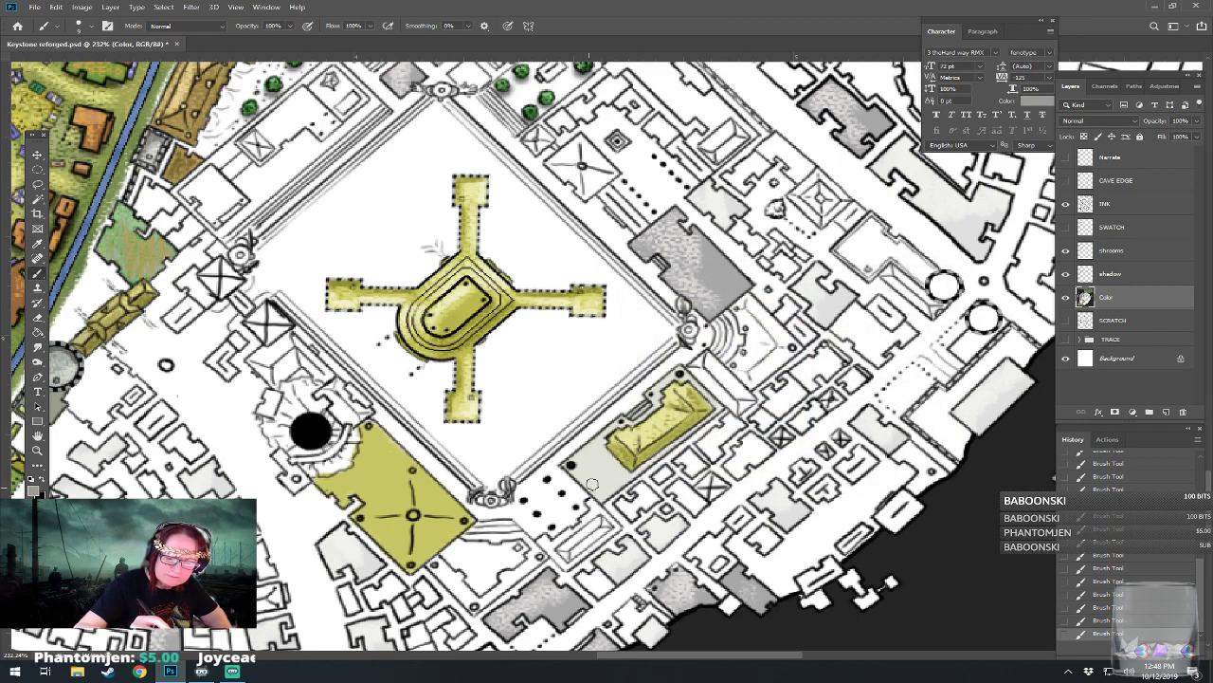
mouse_move(614, 488)
mouse_down()
mouse_move(718, 405)
mouse_move(691, 381)
mouse_move(641, 411)
mouse_up()
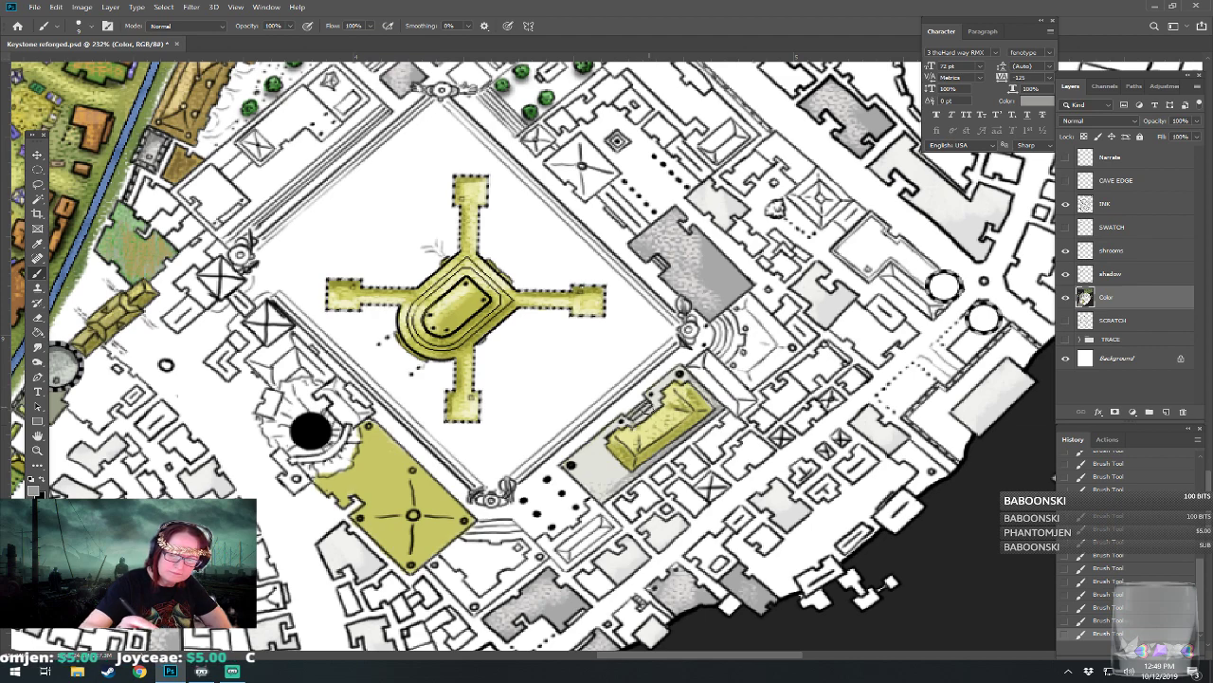
drag(606, 451, 642, 473)
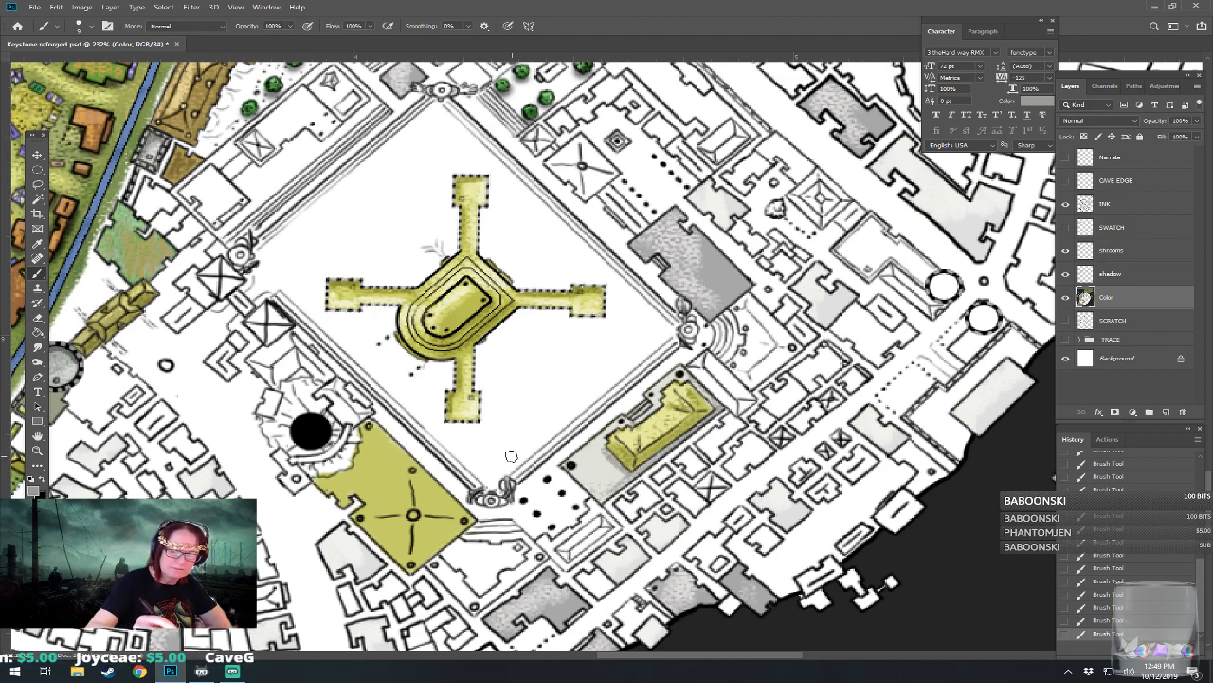
Step: Set the foreground colour to off-white #f4f4f4 and brush highlights onto the grey courtyard beside the long yellow building
click(34, 492)
click(634, 305)
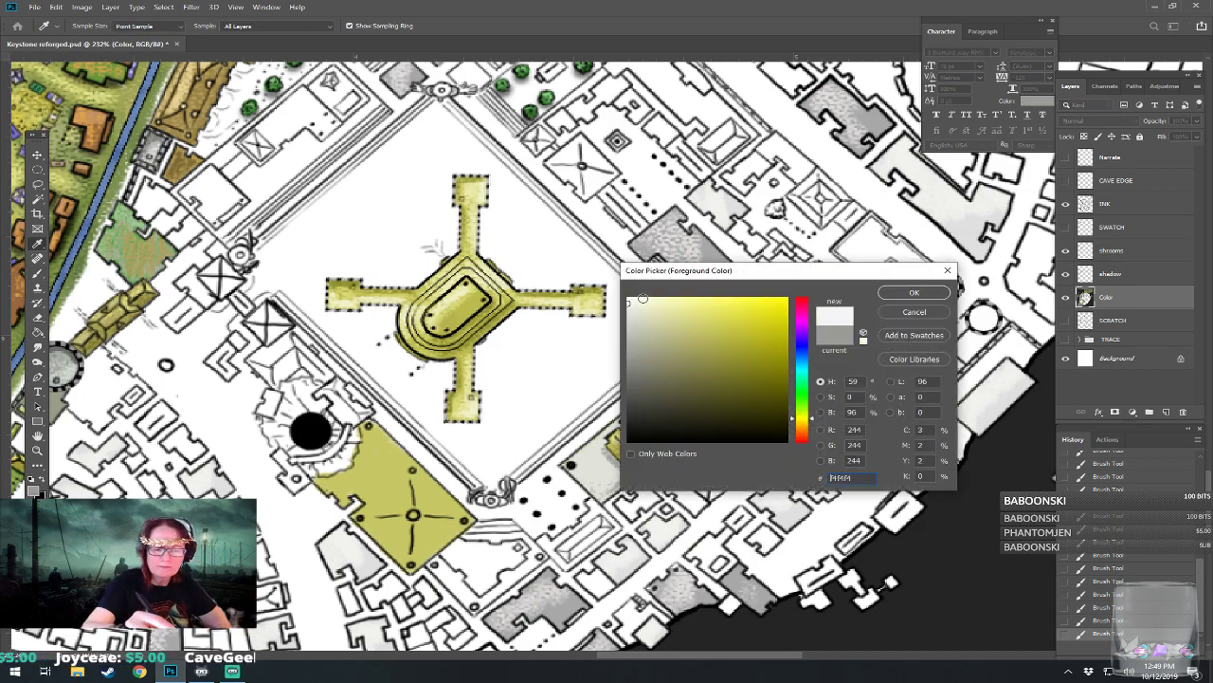
click(889, 293)
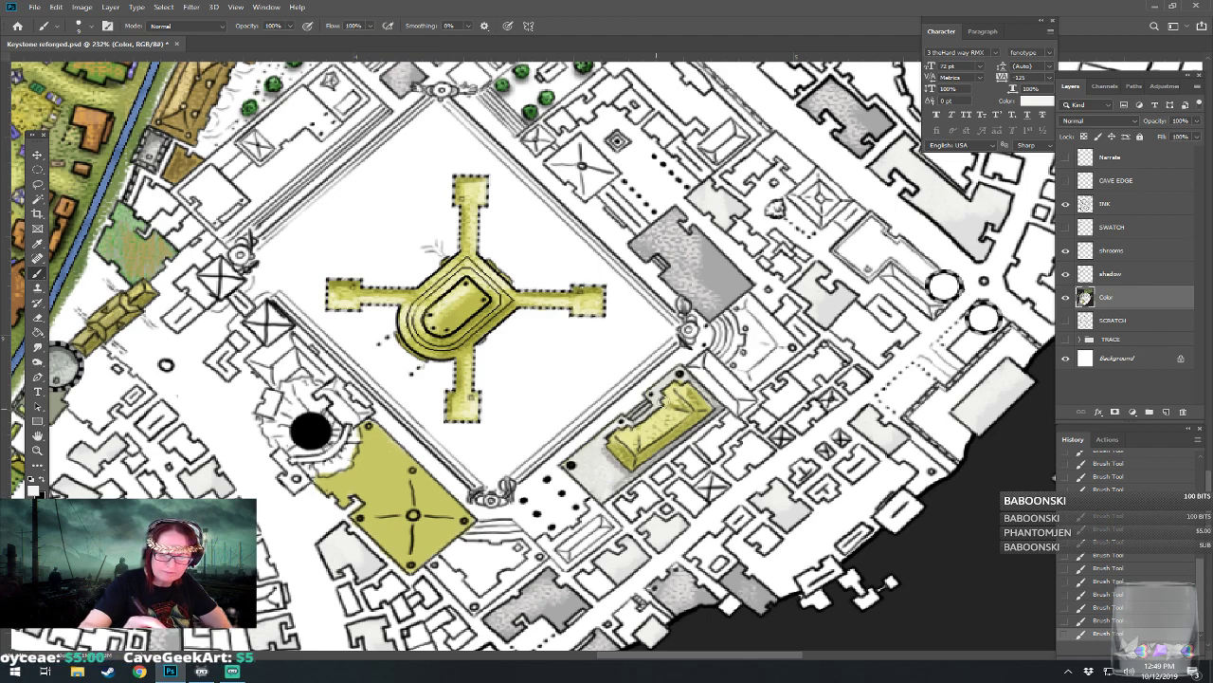
drag(638, 414, 650, 405)
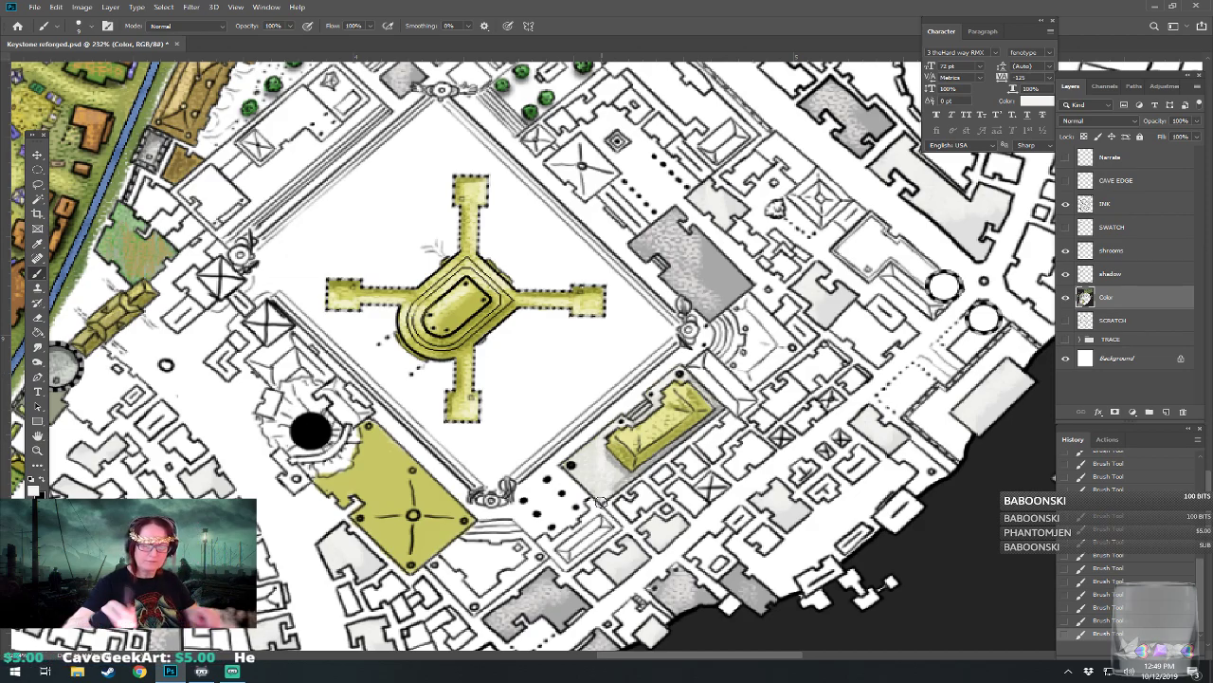
Step: Set the foreground colour to pale yellow #e9e889 and brush highlights over the upper part of the olive-yellow plot southwest of the square
scroll(601, 501, down, 5)
scroll(603, 499, up, 3)
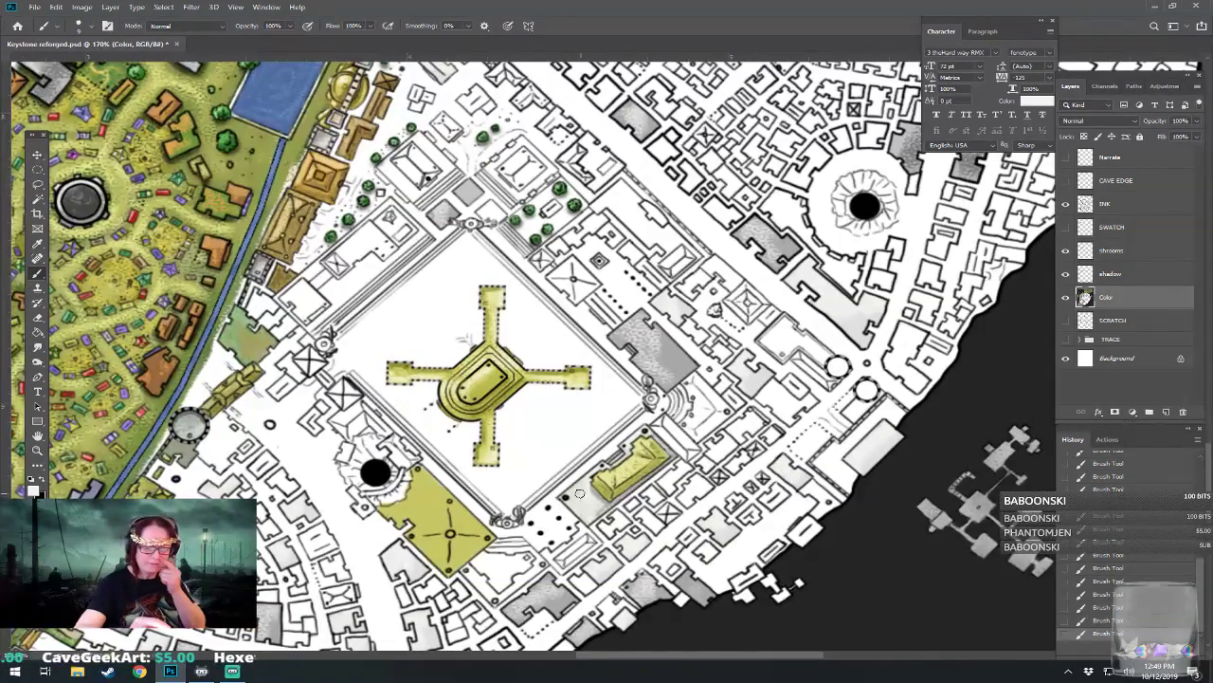
drag(572, 521, 740, 444)
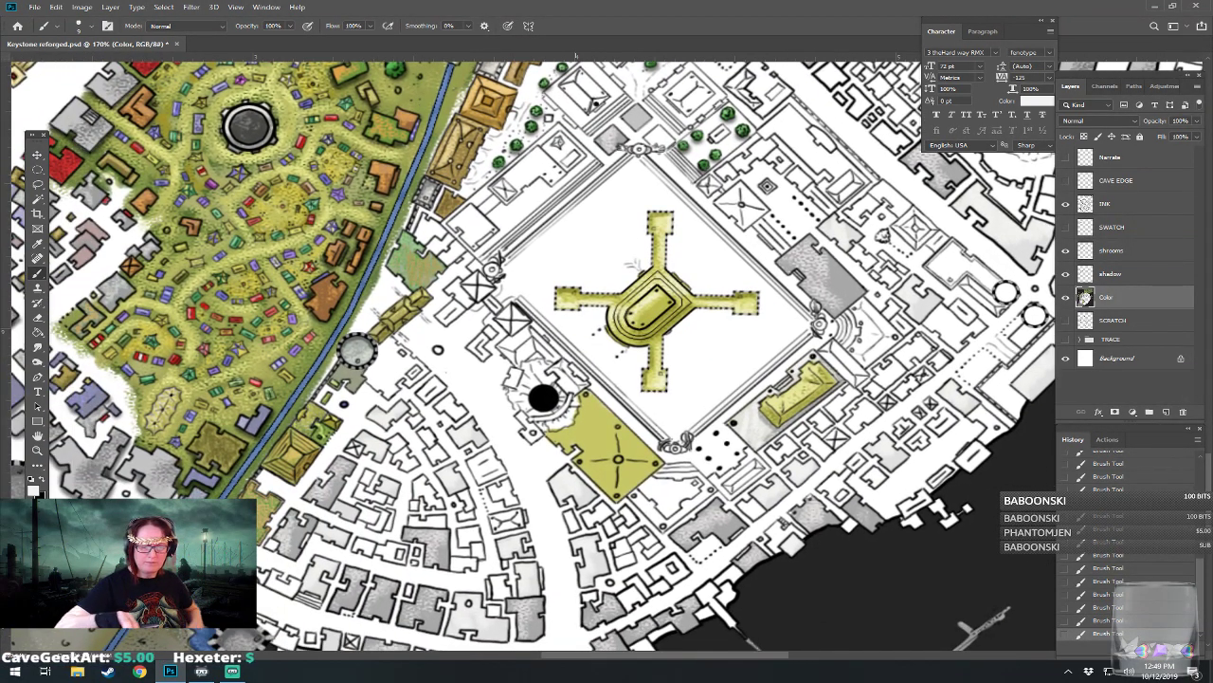
scroll(675, 451, up, 3)
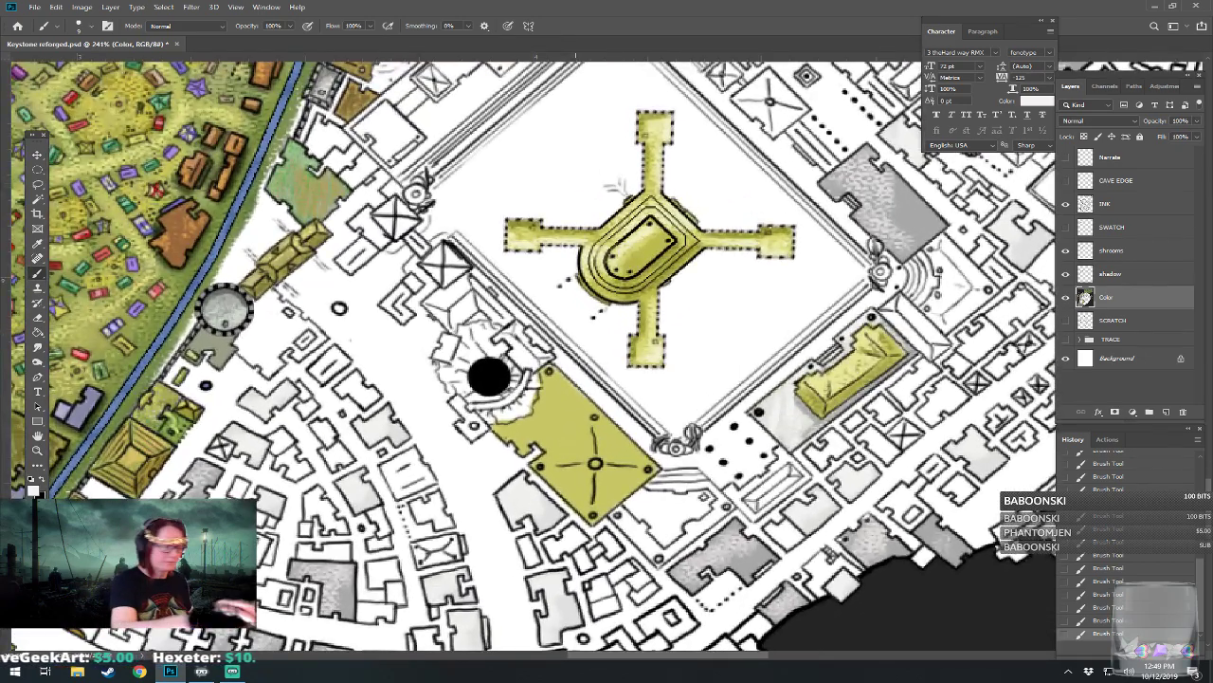
click(32, 487)
click(567, 423)
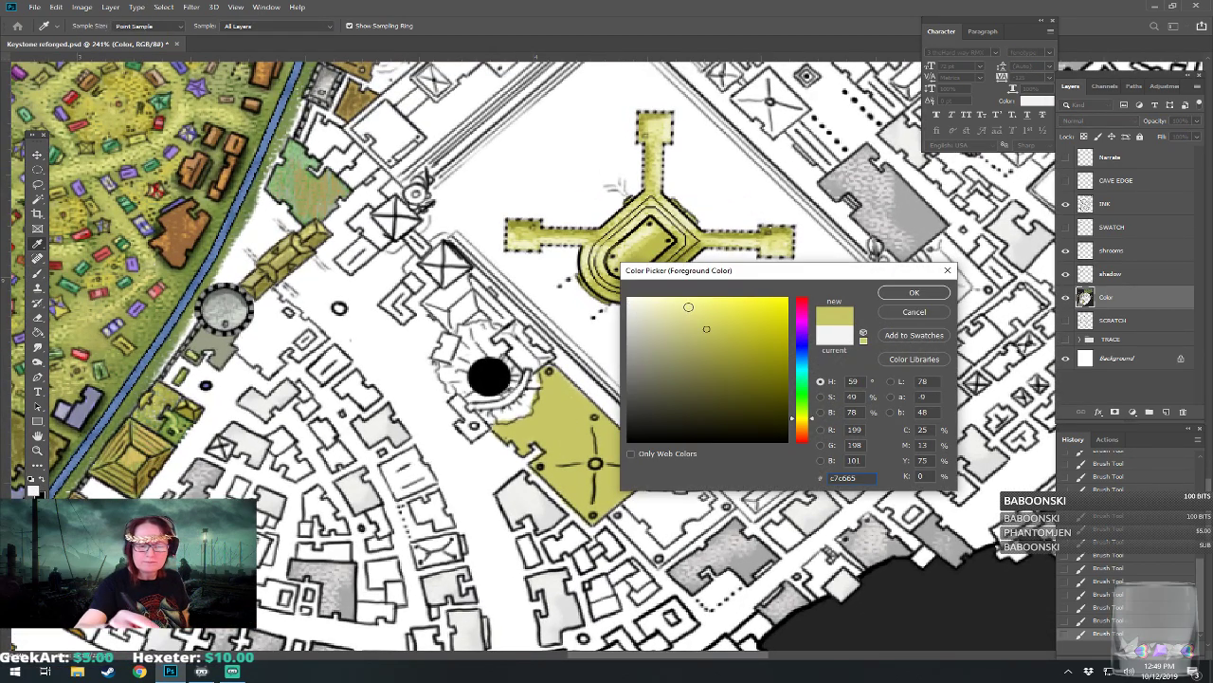
click(914, 292)
mouse_move(495, 430)
mouse_down()
mouse_move(539, 419)
mouse_move(551, 447)
mouse_move(563, 437)
mouse_move(579, 454)
mouse_move(585, 421)
mouse_move(580, 458)
mouse_up()
mouse_move(549, 414)
mouse_down()
mouse_move(587, 408)
mouse_move(639, 456)
mouse_up()
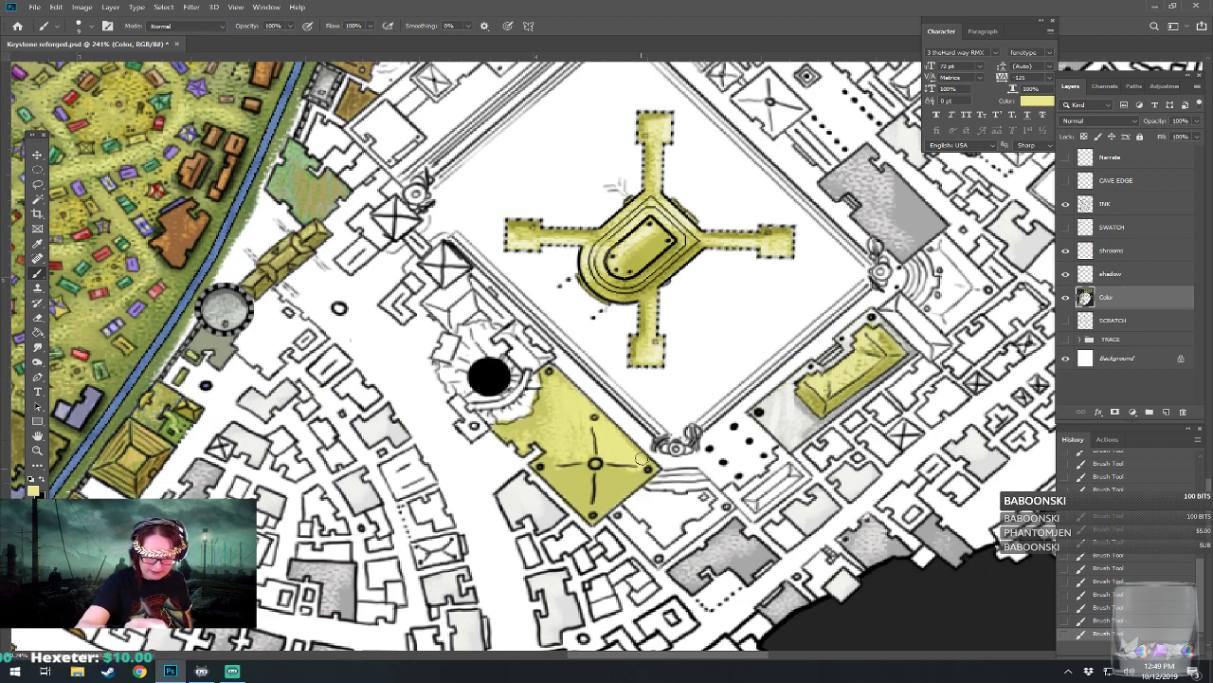
Step: Shade the lower part of the southwest olive-yellow plot with a deeper yellow and dark olive #908f2e
click(32, 489)
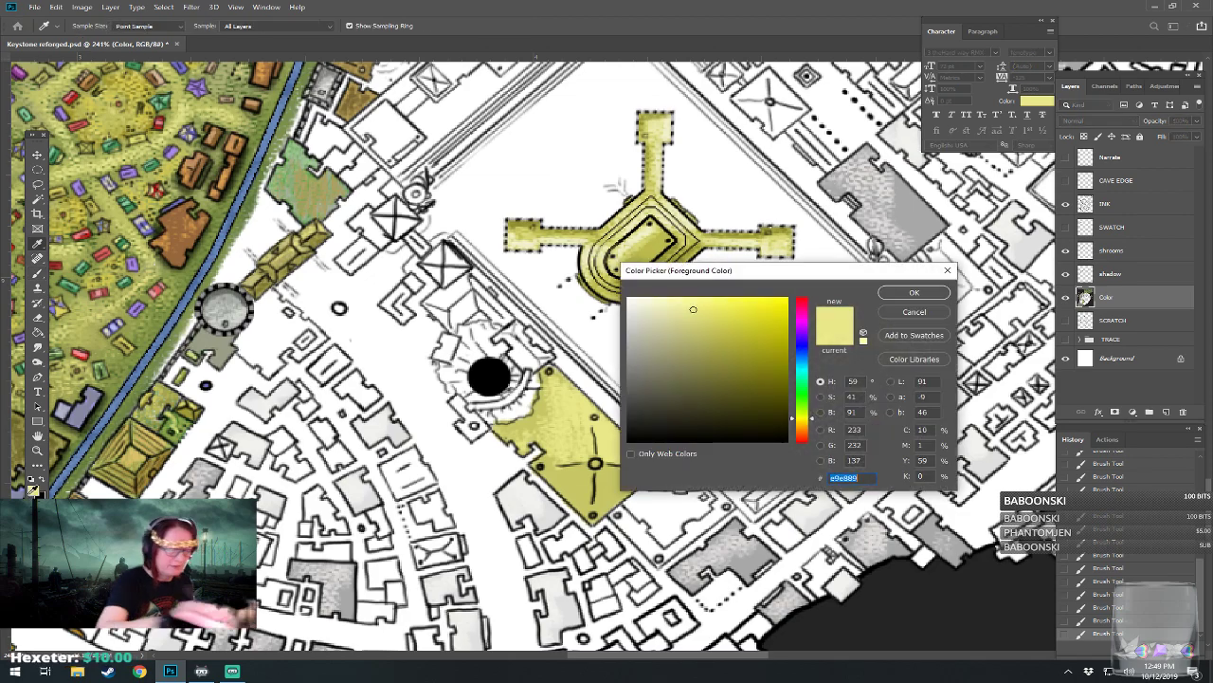
click(914, 292)
drag(547, 474, 607, 498)
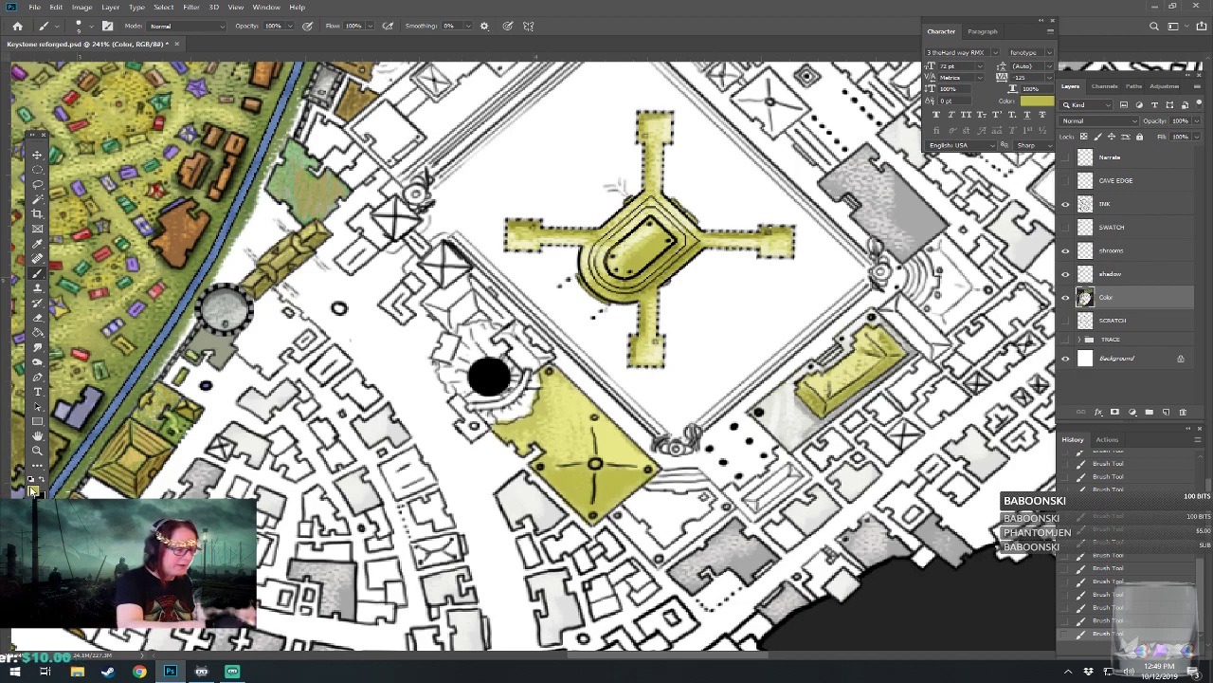
click(32, 488)
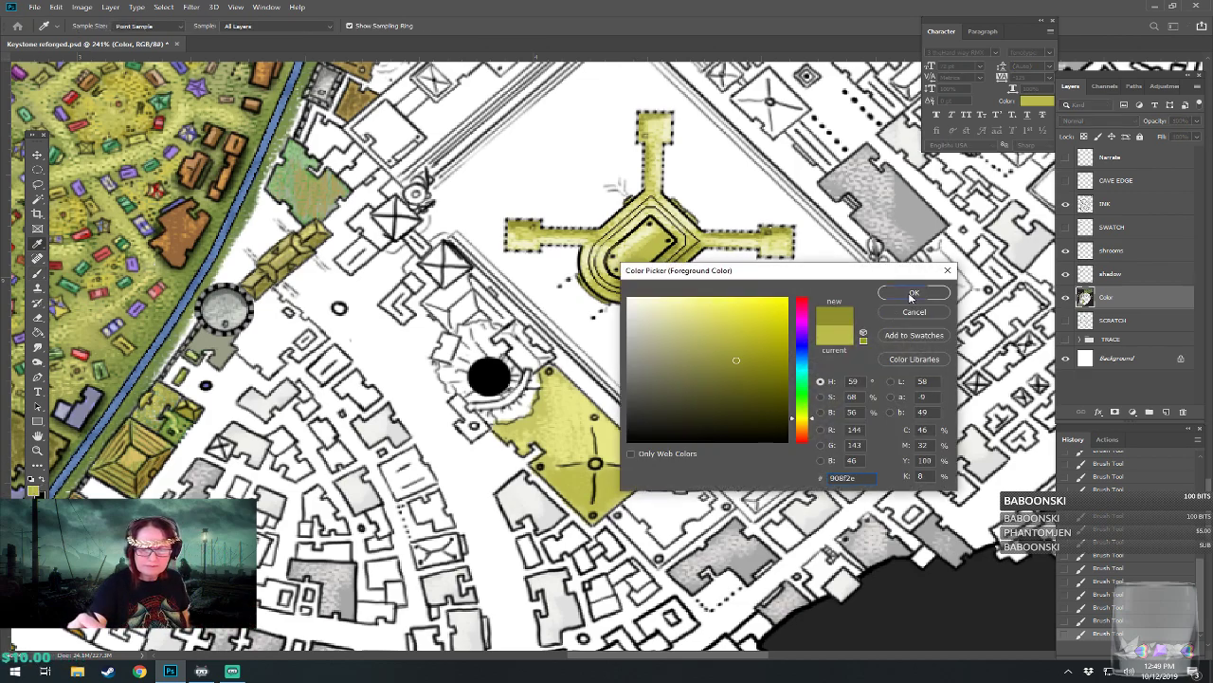
click(912, 294)
mouse_move(554, 474)
mouse_down()
mouse_move(603, 492)
mouse_move(661, 460)
mouse_up()
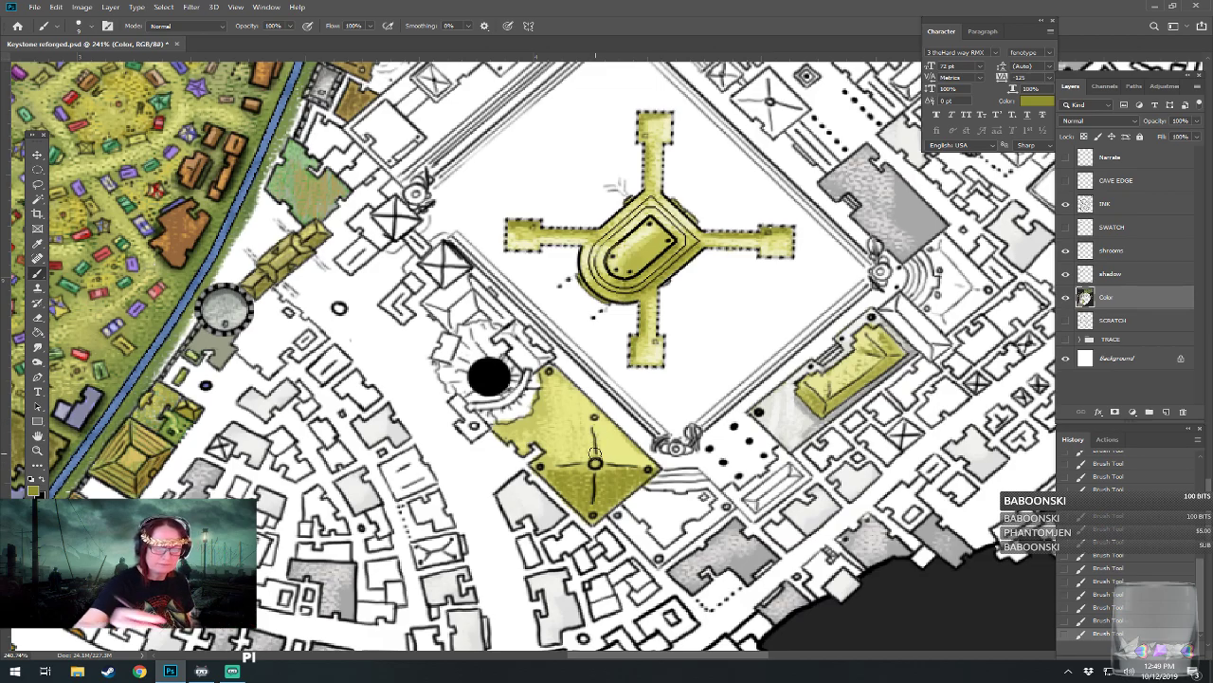
Step: Blend the shading on the olive-yellow plot southwest of the square with olive #adac40 and yellow #cecd52
scroll(595, 453, down, 5)
scroll(595, 453, up, 3)
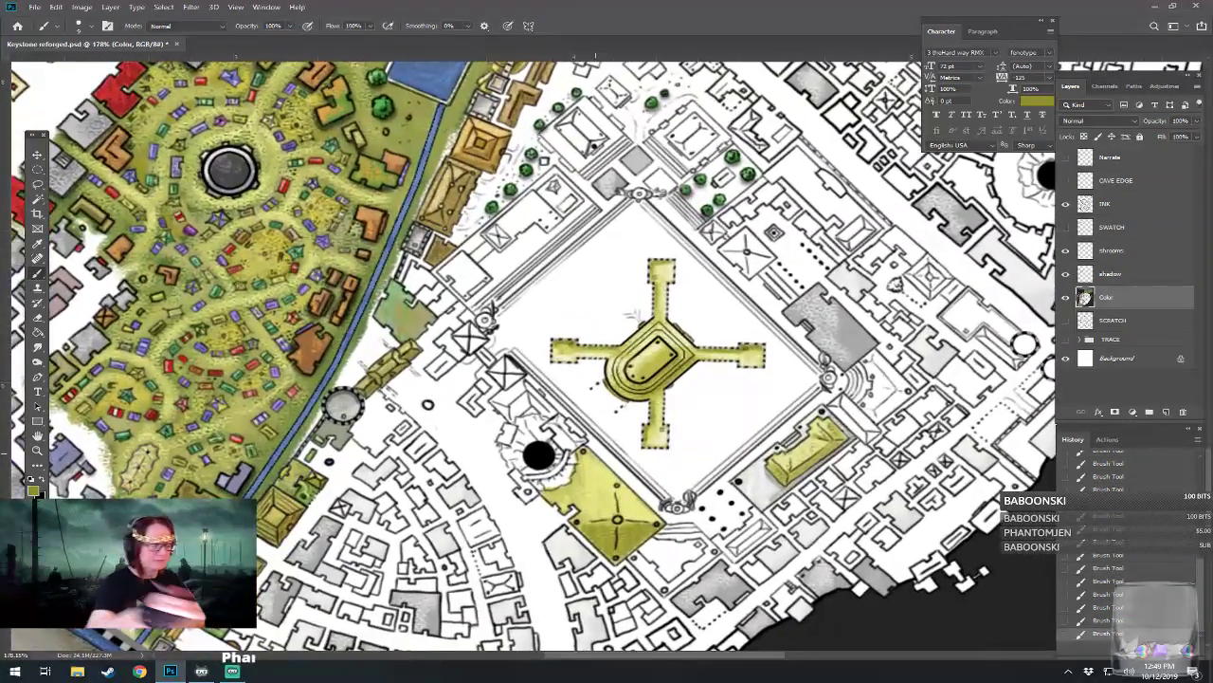
click(33, 490)
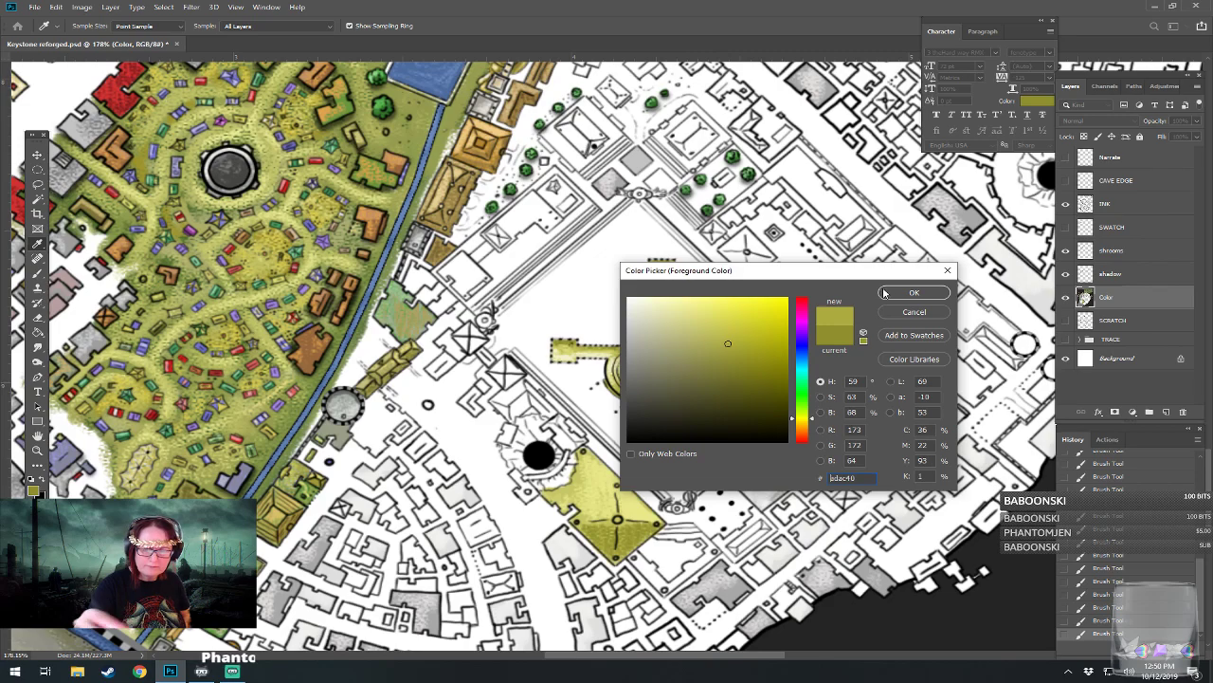
click(891, 293)
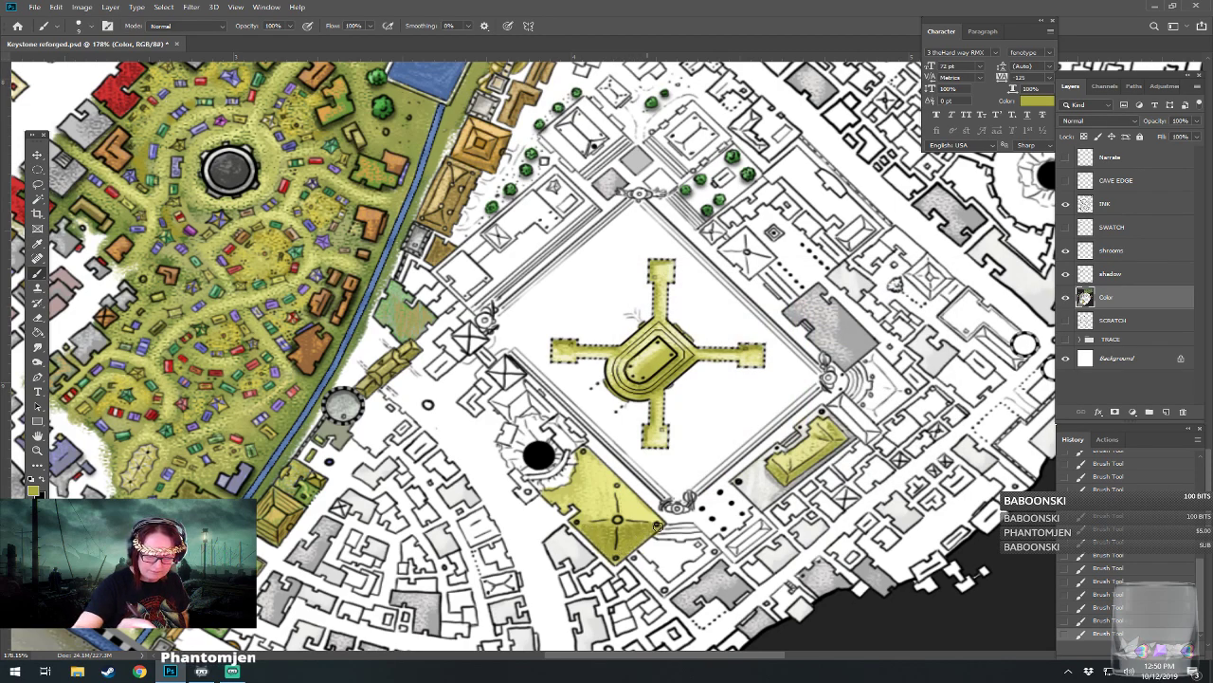
click(33, 490)
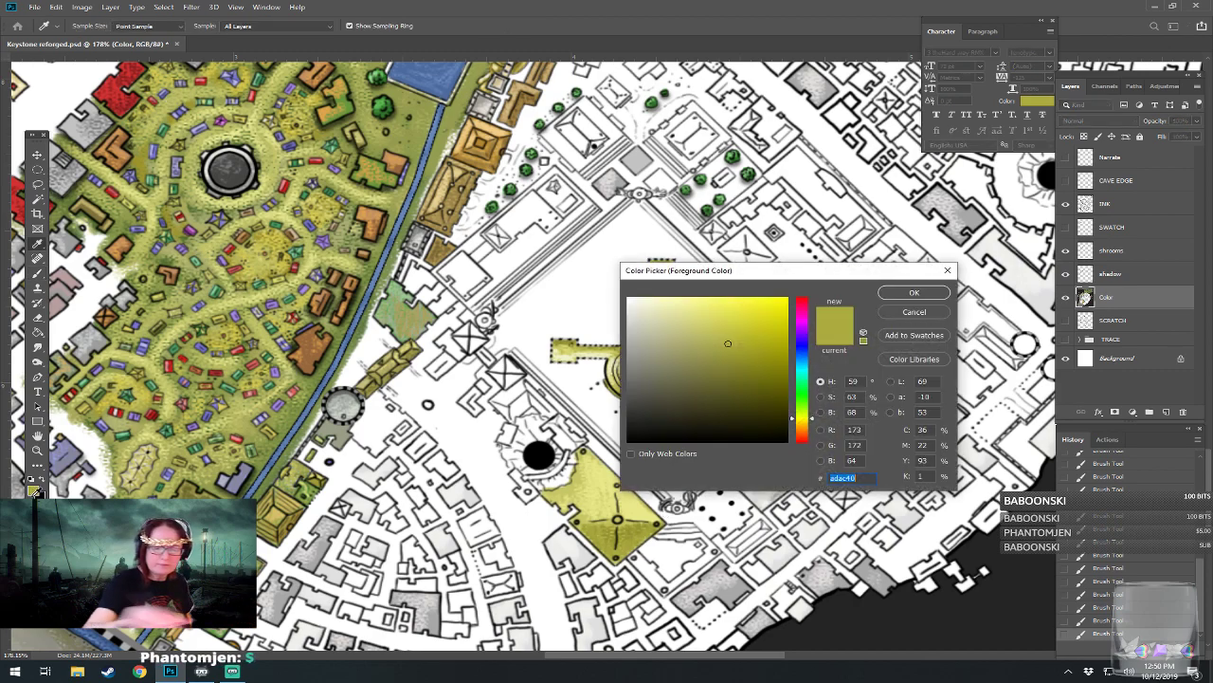
click(899, 297)
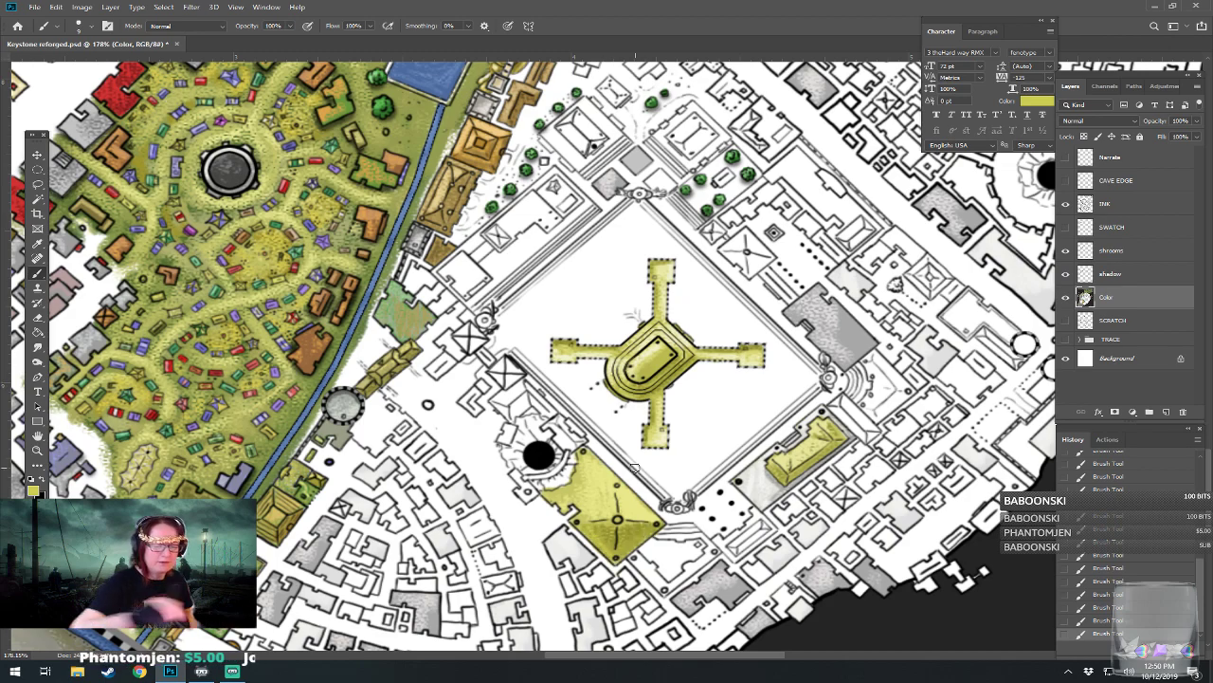
Step: Brush highlights onto the southwest olive-yellow plot with a pale yellow and the lighter #f6f5bb
click(34, 491)
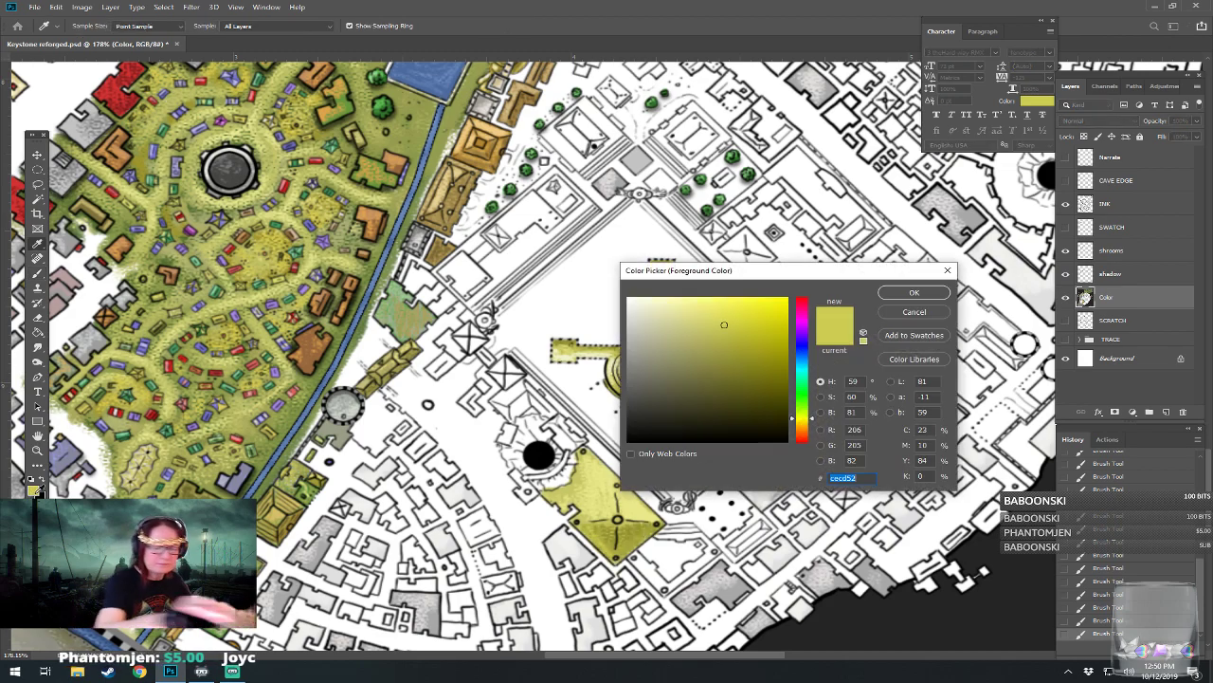
click(901, 297)
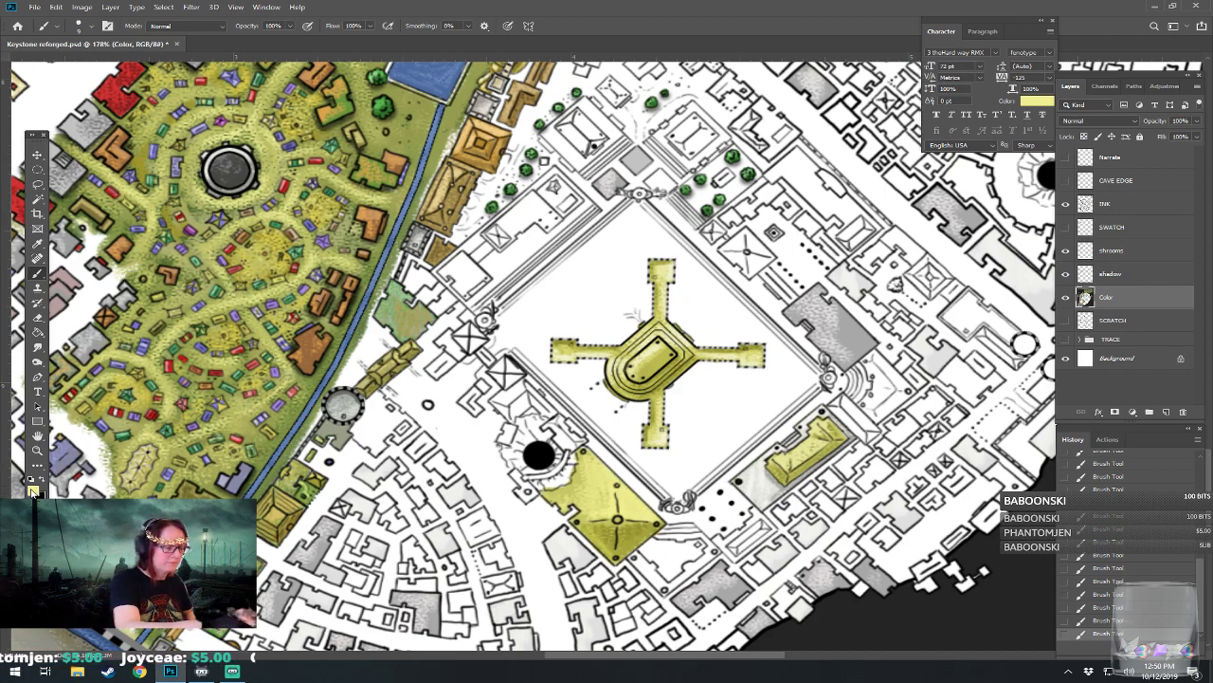
click(33, 490)
click(664, 302)
click(911, 296)
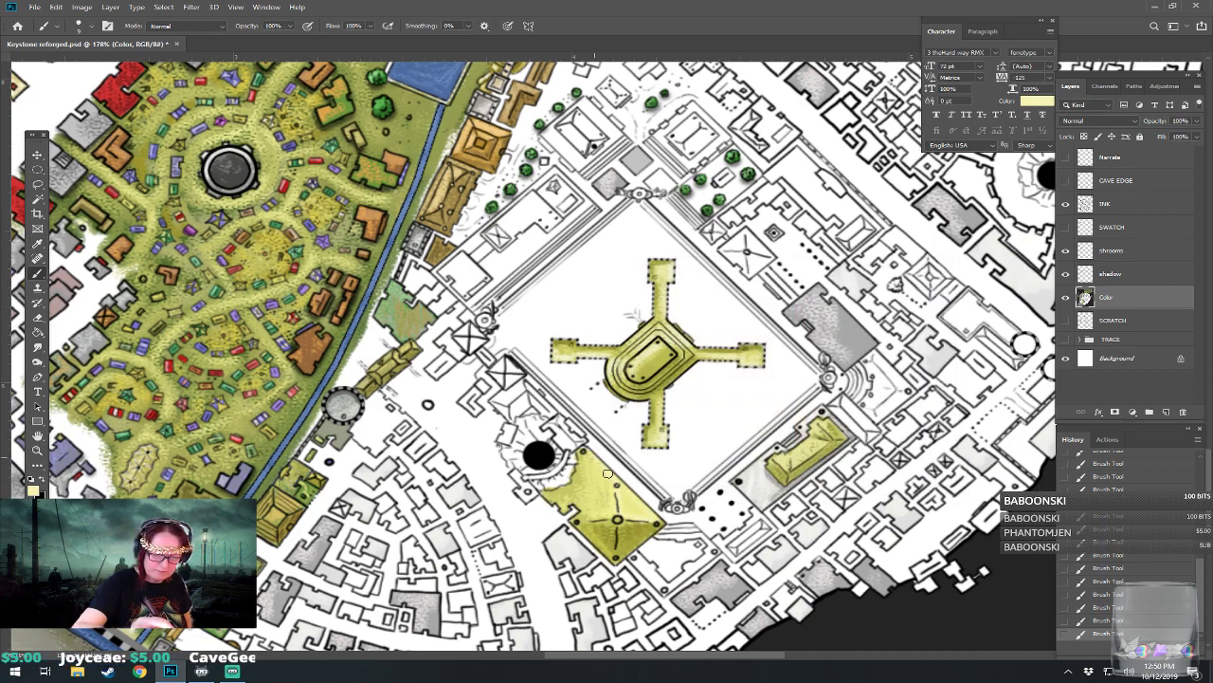
Step: Set the foreground colour to a muted olive-yellow and paint the statues at the walled square's south and east corners
scroll(609, 578, down, 13)
scroll(626, 588, up, 3)
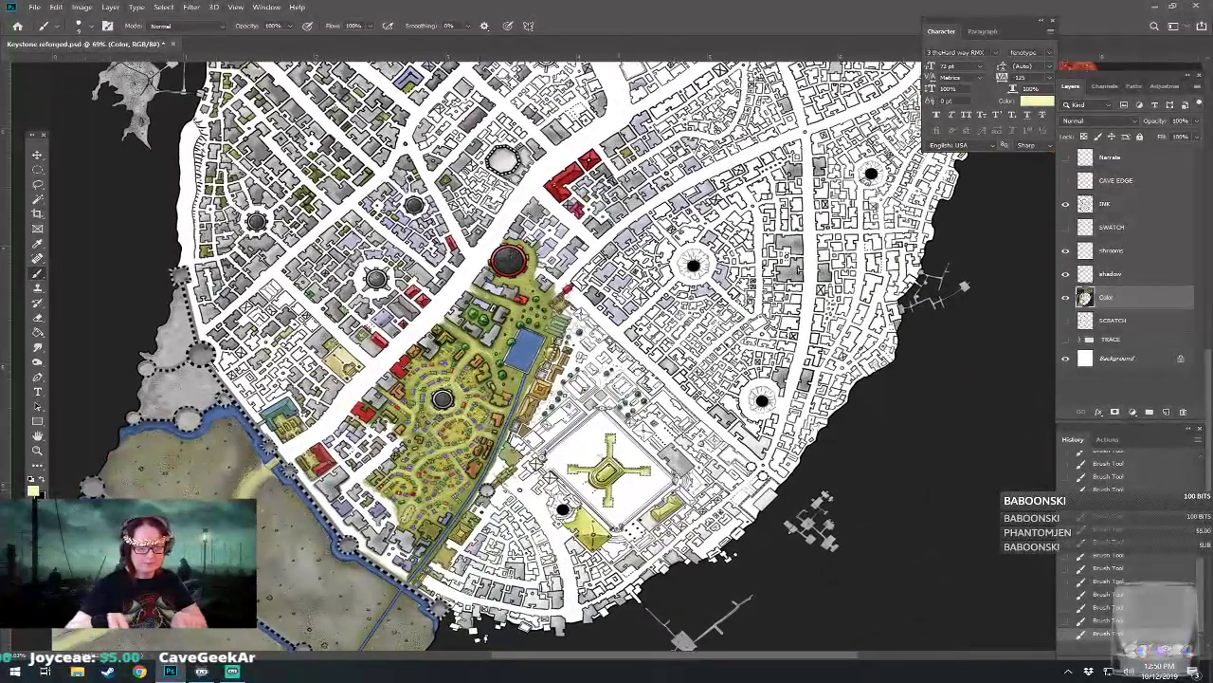
drag(587, 478, 615, 426)
scroll(616, 426, up, 2)
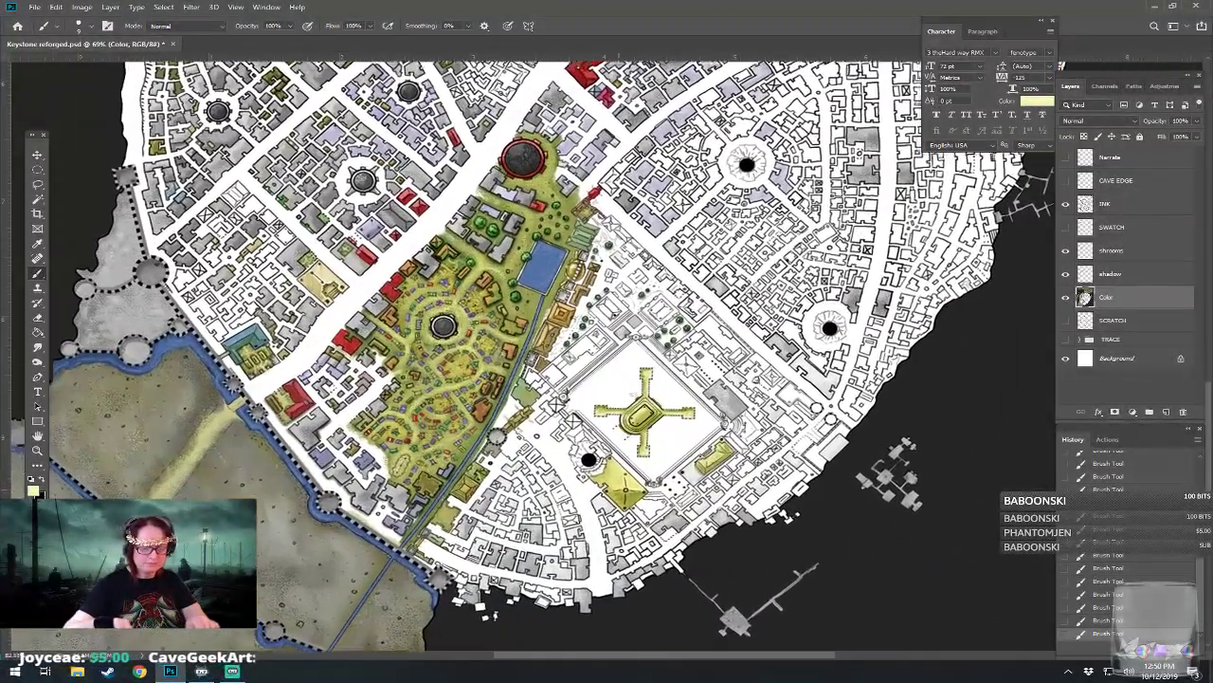
scroll(720, 512, up, 6)
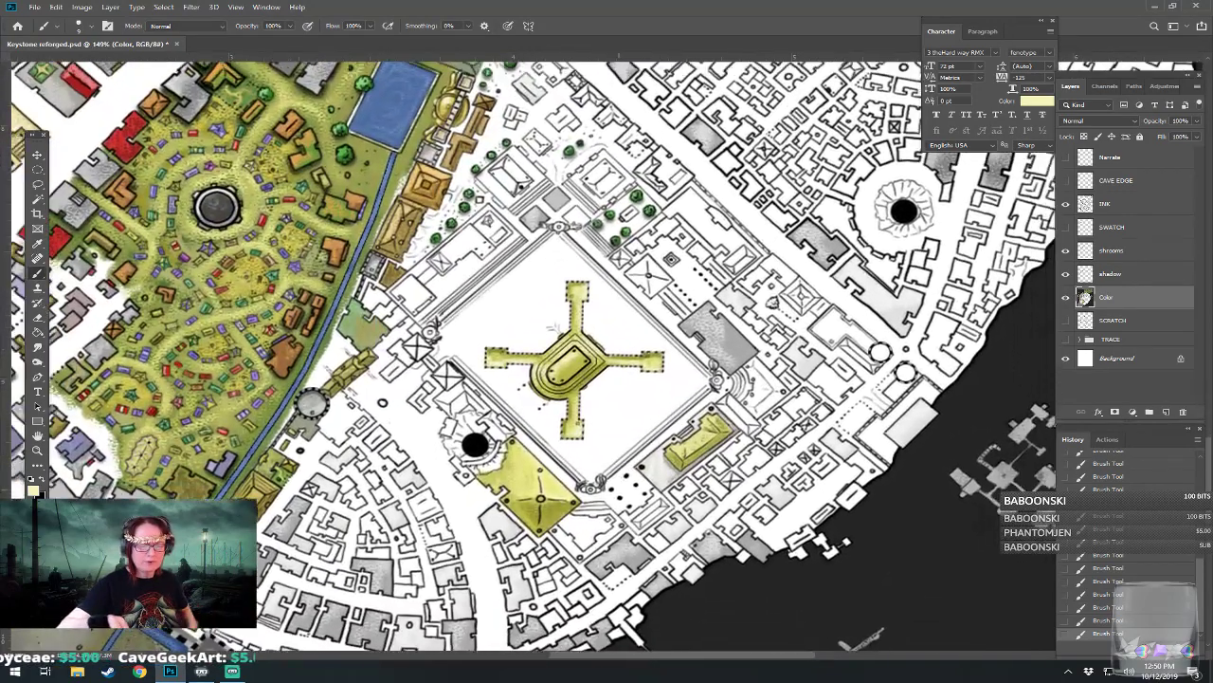
drag(616, 398, 529, 488)
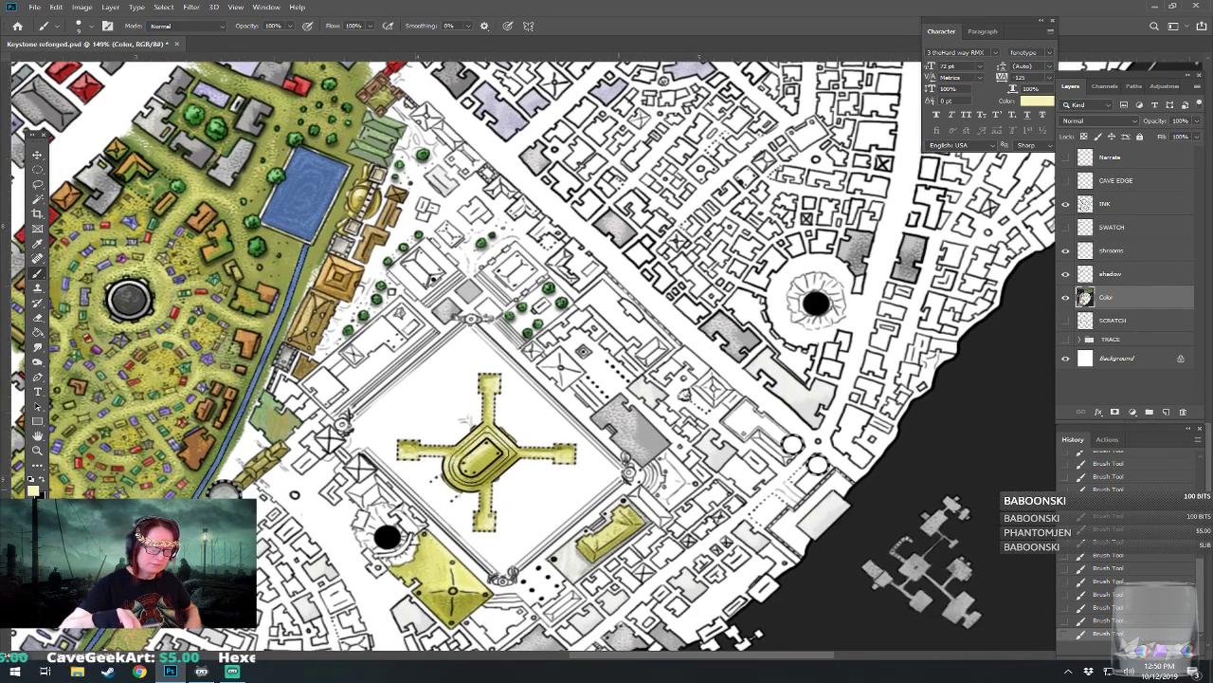
scroll(493, 561, up, 5)
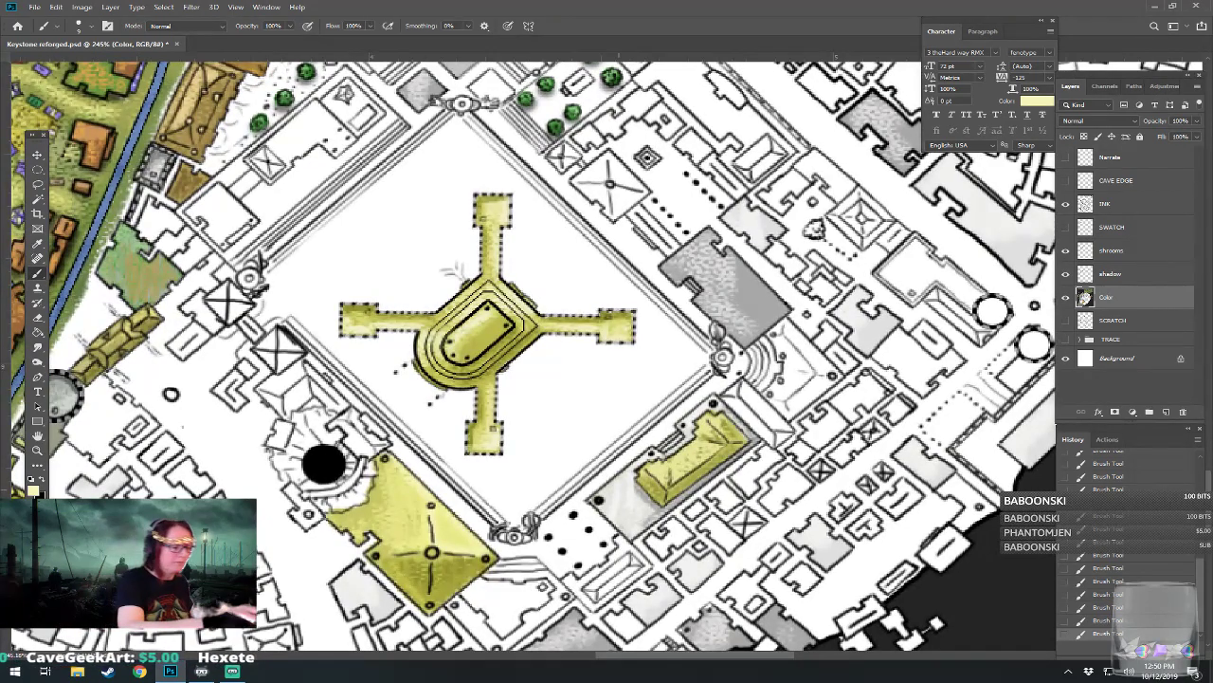
click(33, 490)
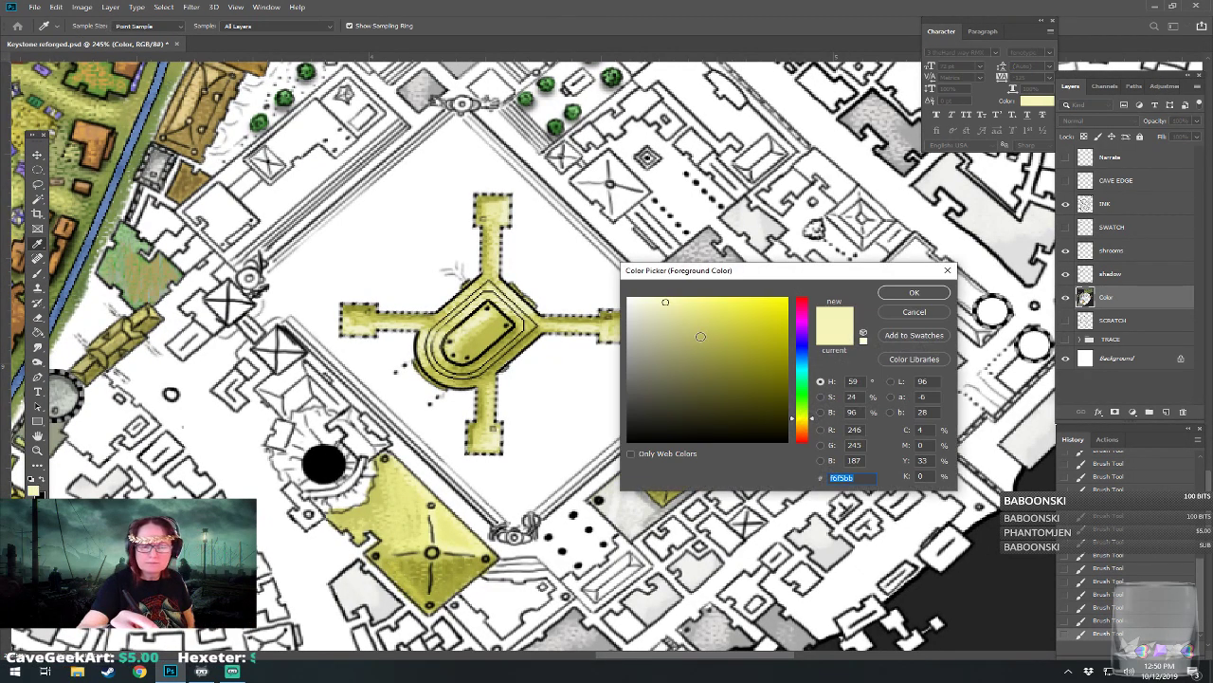
click(701, 335)
click(914, 293)
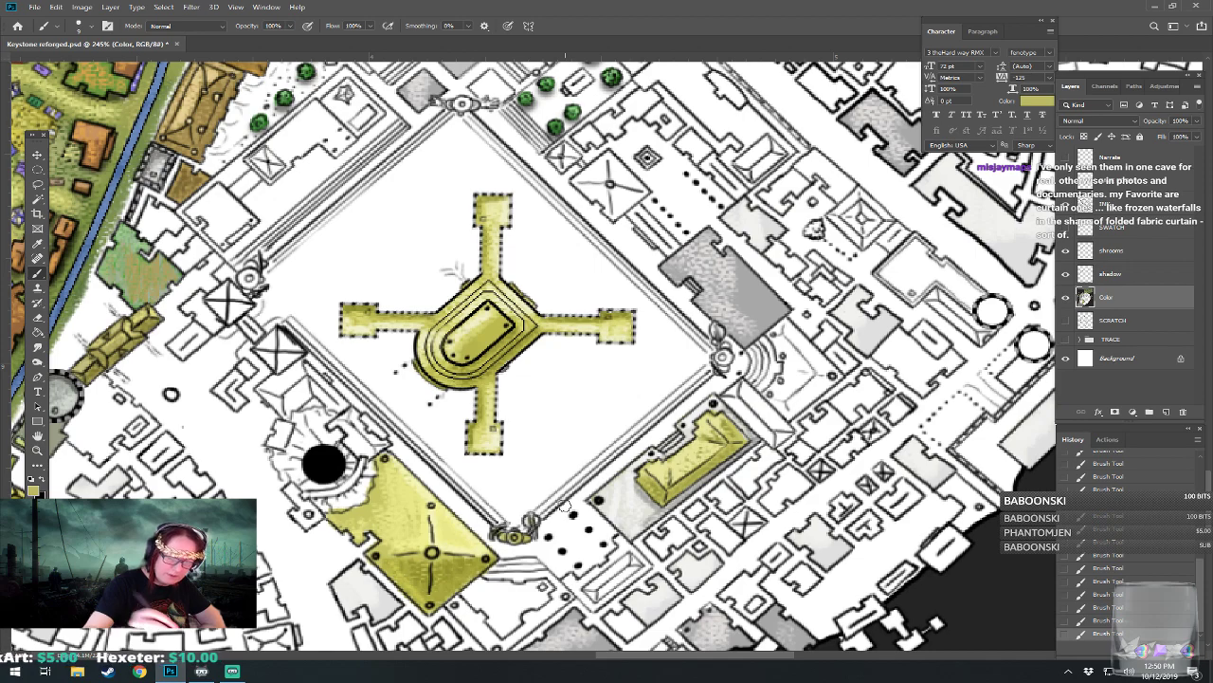
drag(565, 505, 553, 540)
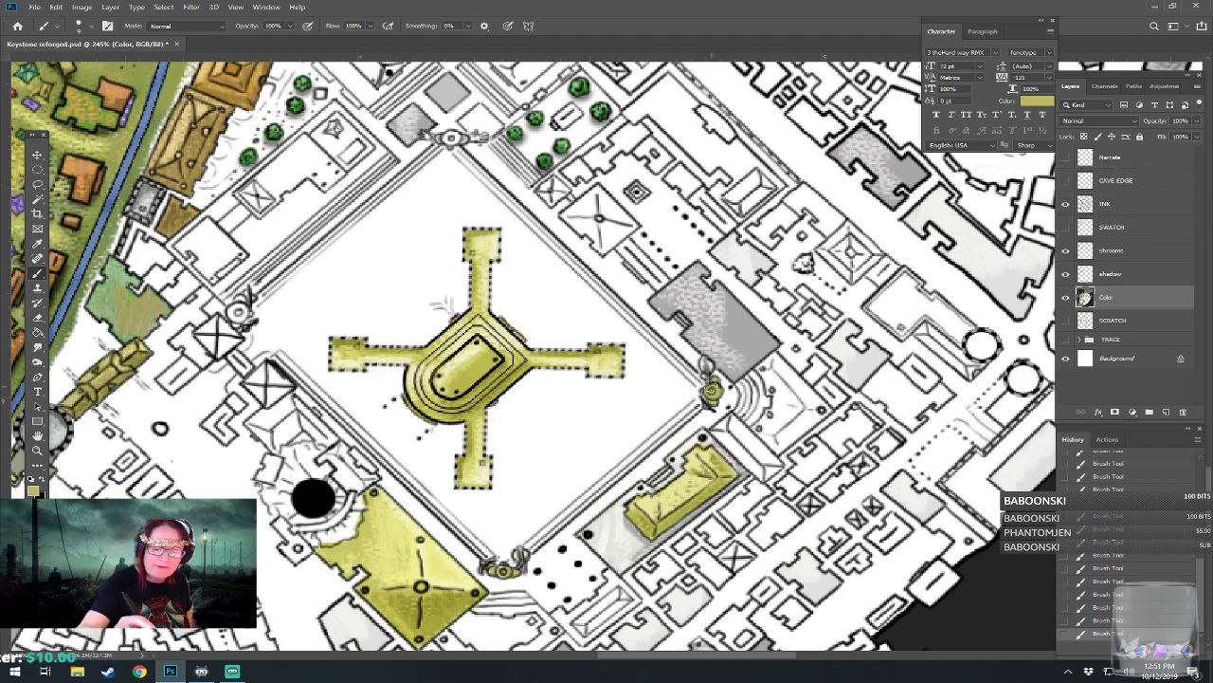
Step: Paint the statues at the walled square's north and west corners in the same muted olive-yellow
drag(704, 369, 814, 578)
mouse_move(536, 356)
mouse_down()
mouse_move(595, 357)
mouse_move(686, 279)
mouse_up()
mouse_move(471, 455)
mouse_down()
mouse_move(476, 443)
mouse_move(477, 467)
mouse_move(486, 439)
mouse_move(418, 443)
mouse_move(408, 301)
mouse_up()
Step: Set the foreground colour to pale yellow and brush highlights onto the square's corner statues
click(35, 491)
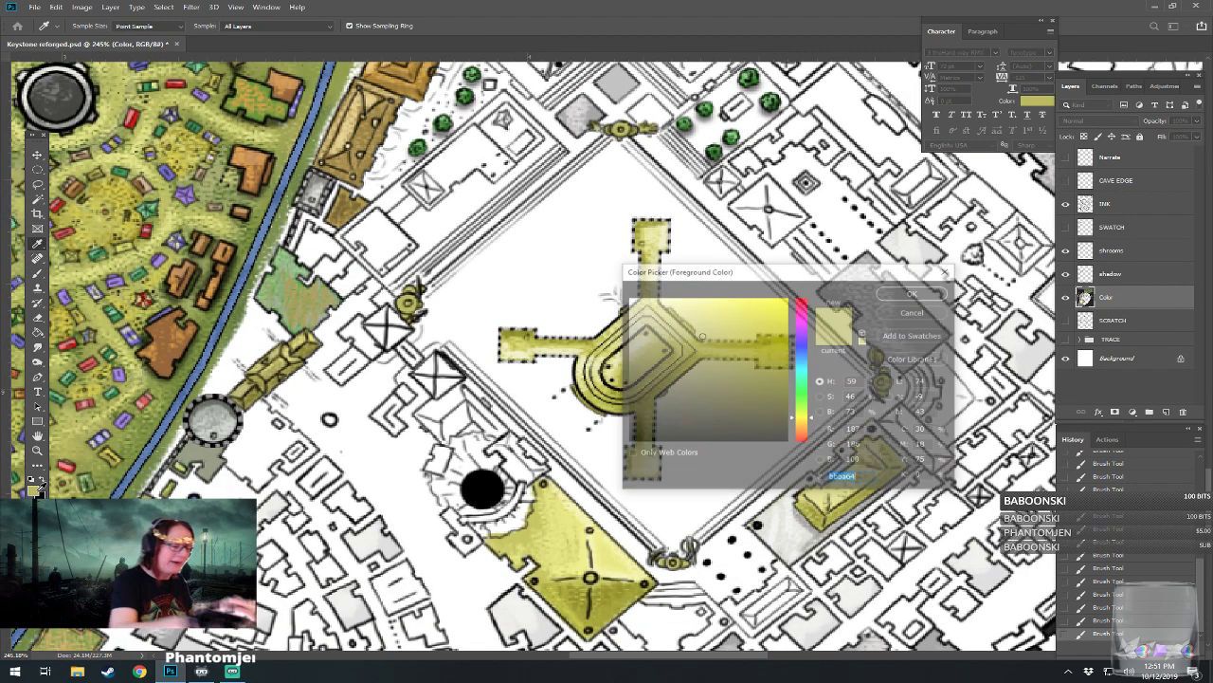
click(908, 293)
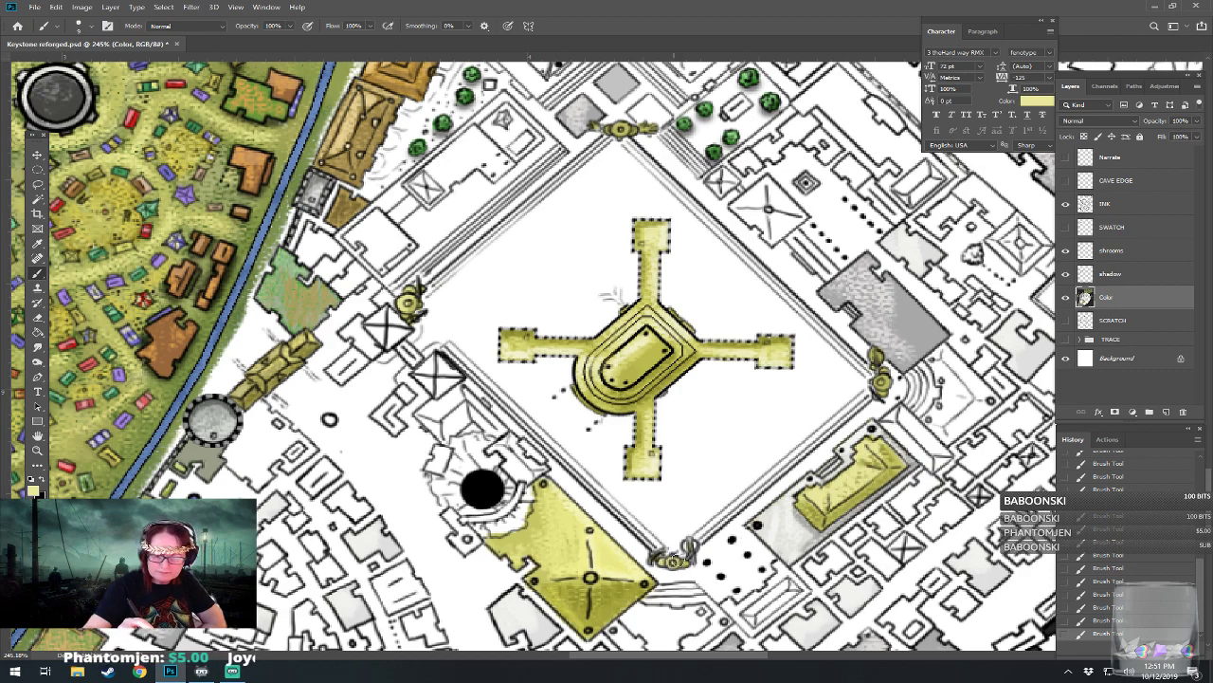
drag(679, 361, 533, 400)
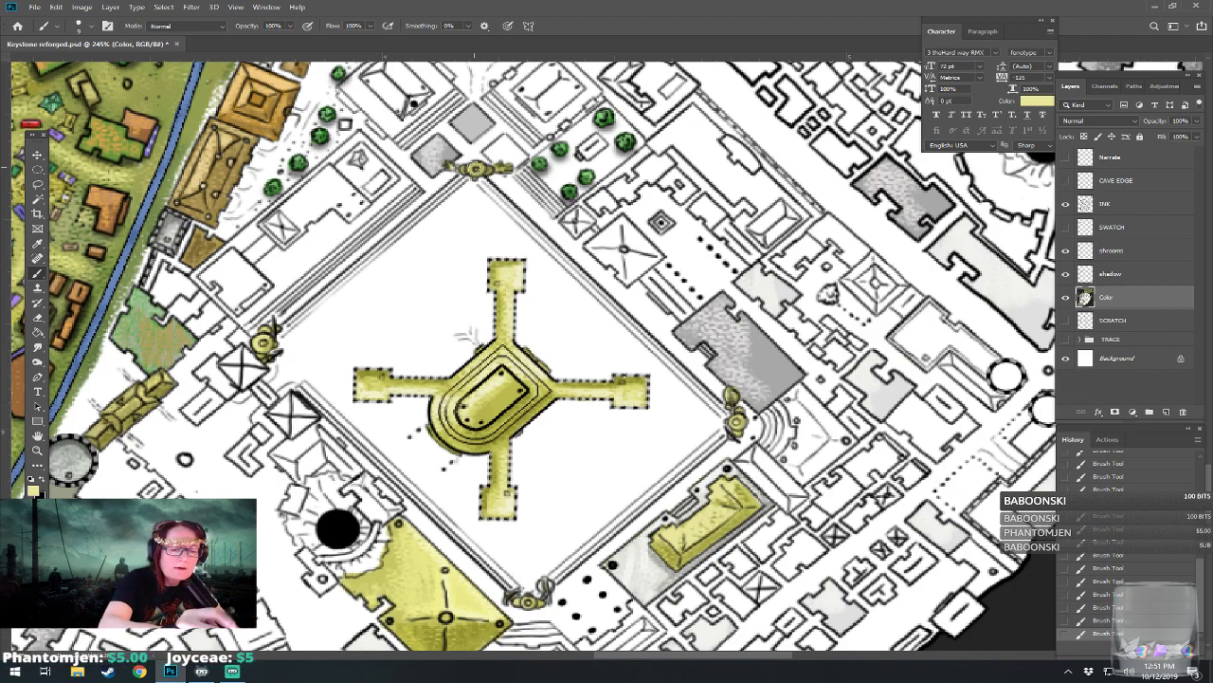
Step: Paint the semicircular steps and the adjoining plot beyond the square's east corner in flat pale yellow
scroll(502, 355, down, 5)
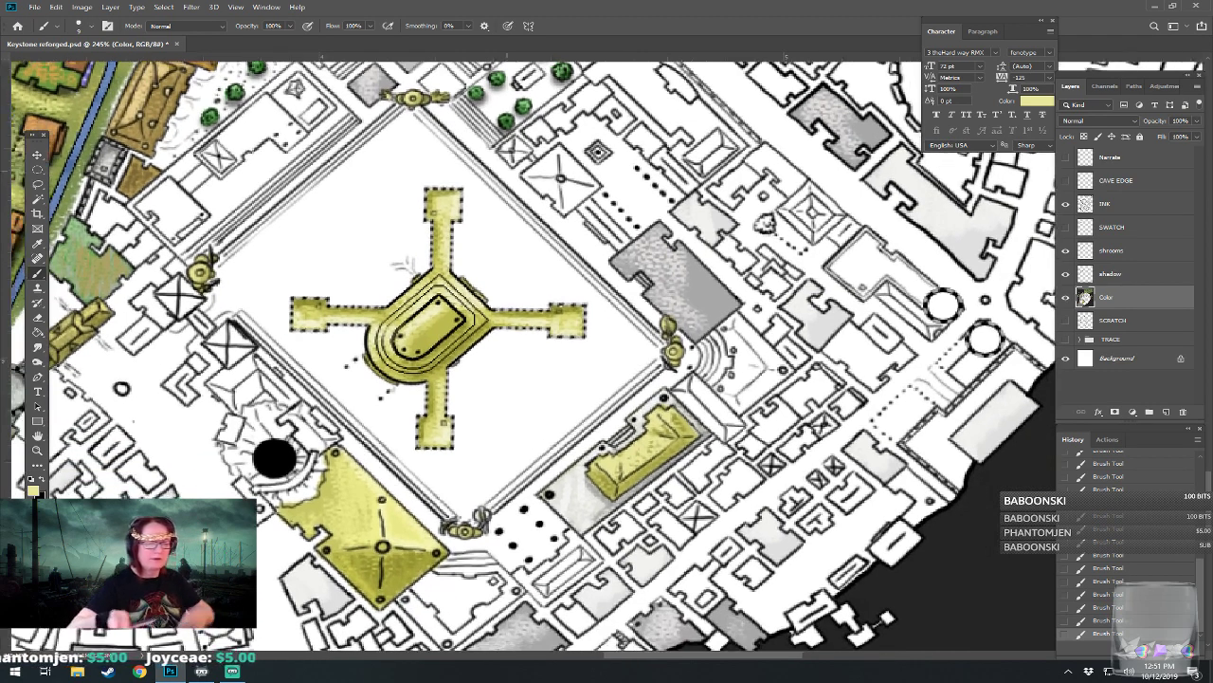
scroll(503, 356, up, 1)
drag(502, 356, 540, 274)
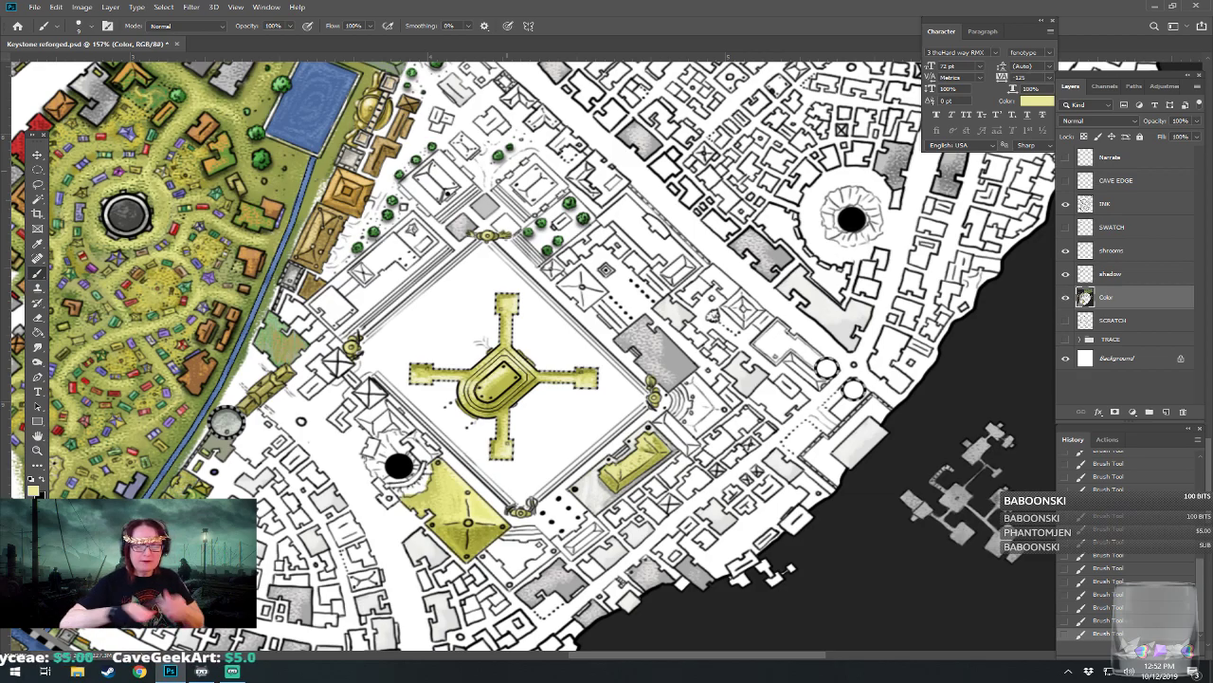
drag(682, 410, 541, 445)
scroll(540, 445, up, 5)
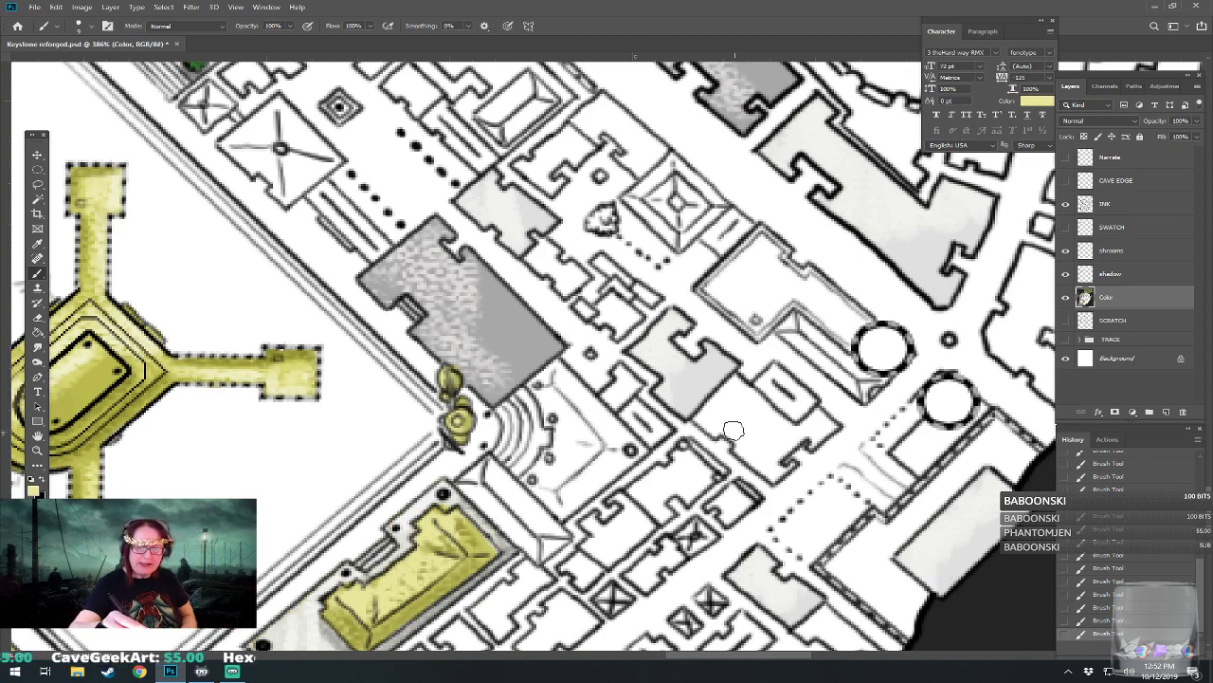
mouse_move(520, 449)
mouse_down()
mouse_move(502, 450)
mouse_move(517, 461)
mouse_move(541, 431)
mouse_move(527, 455)
mouse_move(523, 398)
mouse_move(505, 413)
mouse_move(523, 447)
mouse_move(530, 438)
mouse_up()
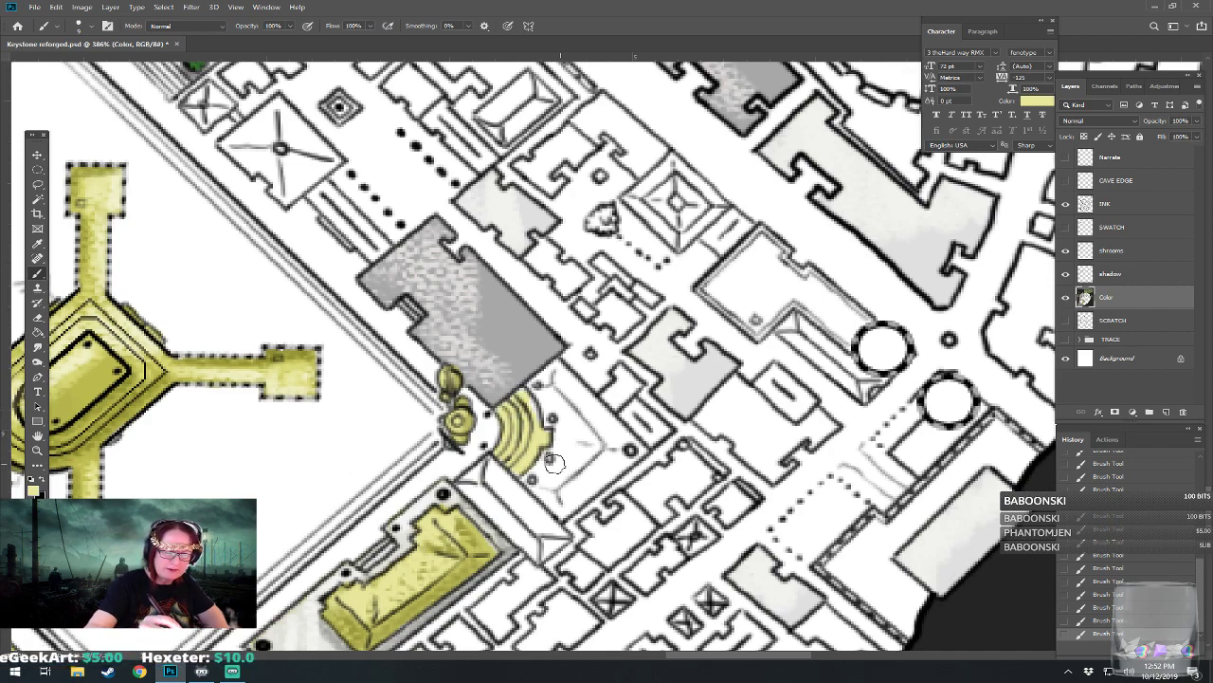
mouse_move(549, 463)
mouse_down()
mouse_move(469, 418)
mouse_move(531, 445)
mouse_move(512, 444)
mouse_move(489, 468)
mouse_move(507, 477)
mouse_move(511, 461)
mouse_move(520, 471)
mouse_move(491, 453)
mouse_move(523, 495)
mouse_move(552, 445)
mouse_move(586, 447)
mouse_move(535, 403)
mouse_move(594, 438)
mouse_move(520, 359)
mouse_move(494, 372)
mouse_move(513, 404)
mouse_move(515, 377)
mouse_move(532, 391)
mouse_move(520, 381)
mouse_move(528, 449)
mouse_move(535, 417)
mouse_move(544, 443)
mouse_move(493, 403)
mouse_up()
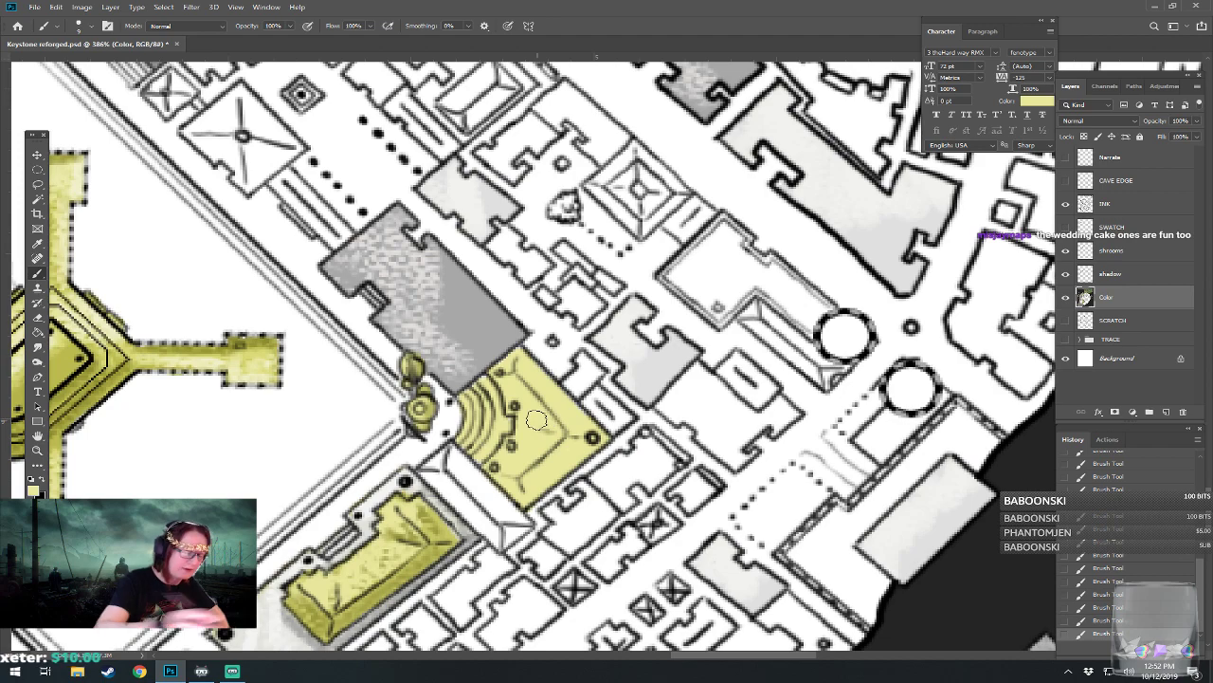
Step: Set the foreground colour to off-white #f5f5f2 and paint over the semicircular steps beside the east corner statue
click(33, 490)
drag(667, 301, 637, 300)
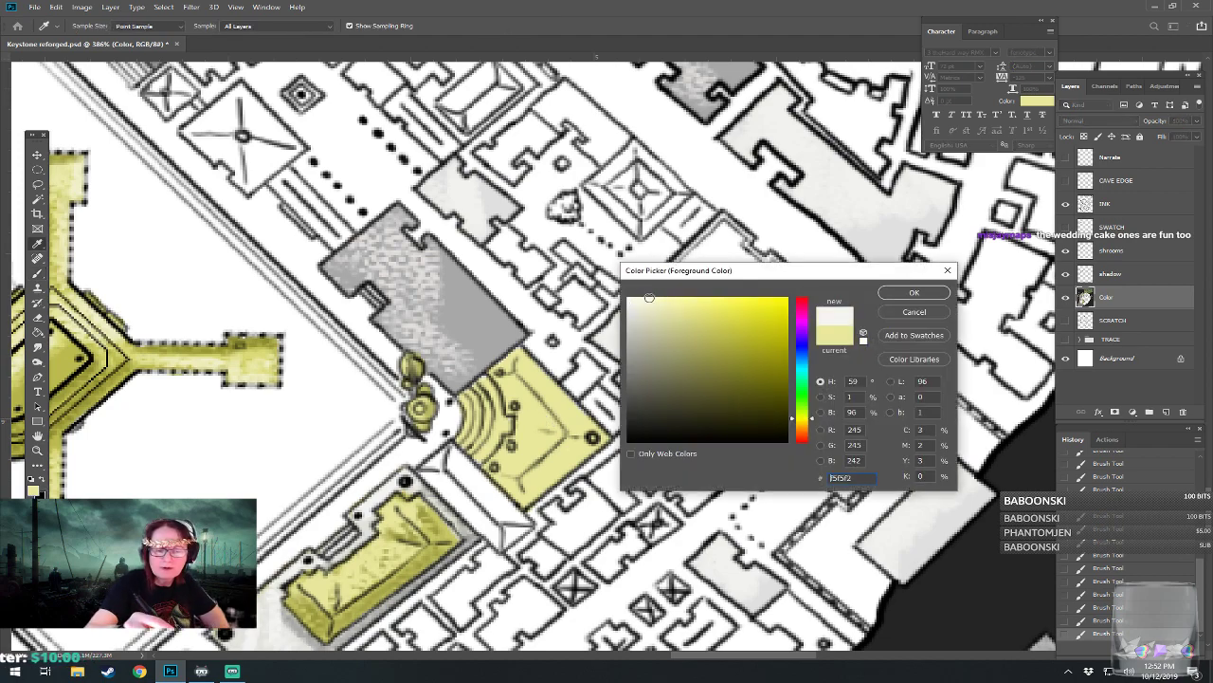
click(891, 297)
mouse_move(470, 409)
mouse_down()
mouse_move(475, 420)
mouse_move(468, 448)
mouse_move(479, 454)
mouse_move(502, 430)
mouse_move(486, 386)
mouse_move(502, 430)
mouse_up()
Step: Set the foreground colour to grey #bdbdbd and brush shadows onto the semicircular steps
click(32, 481)
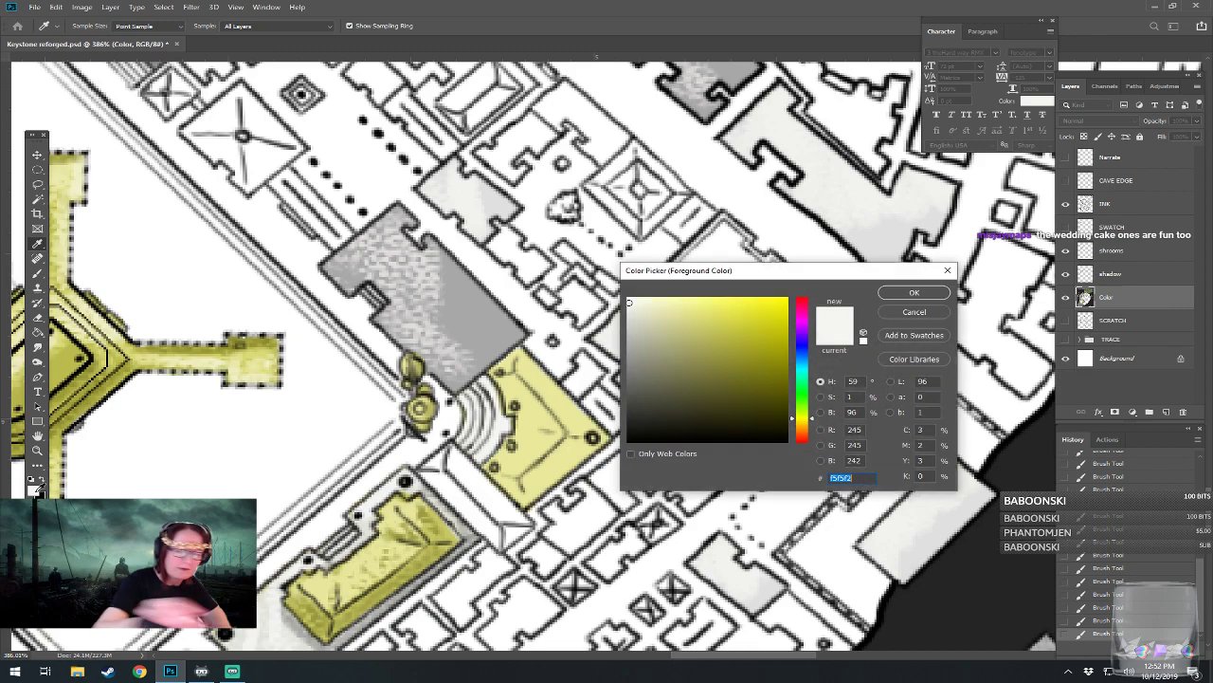
drag(632, 320, 634, 328)
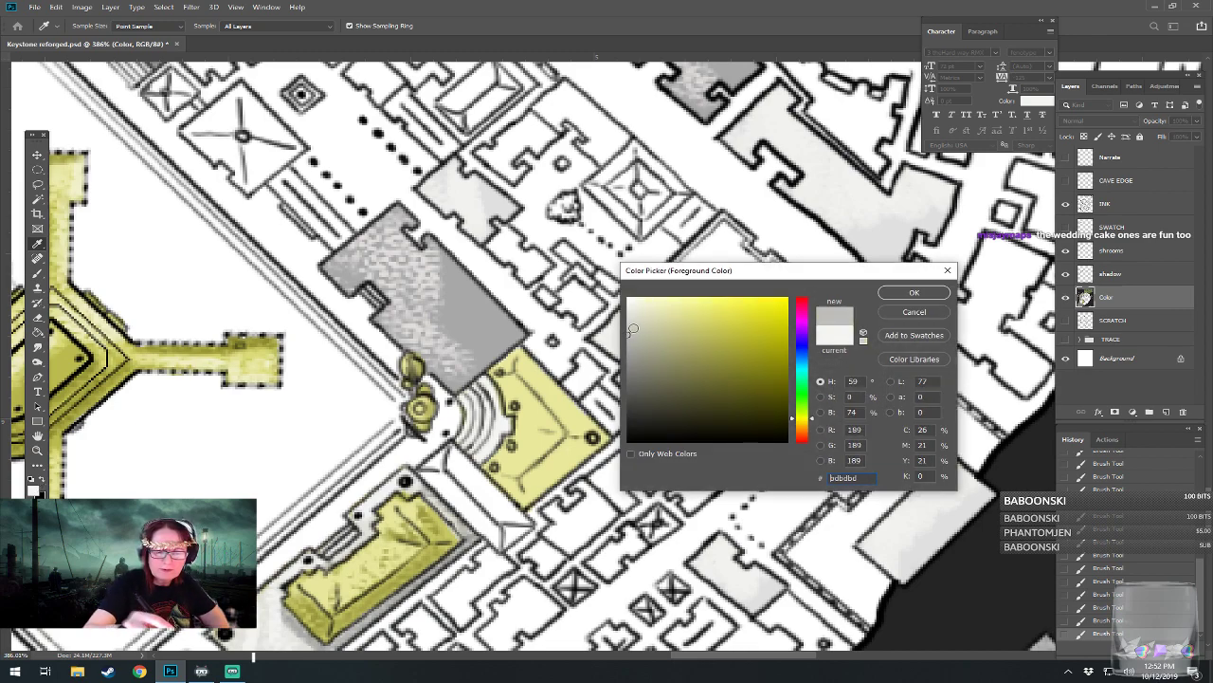
click(898, 297)
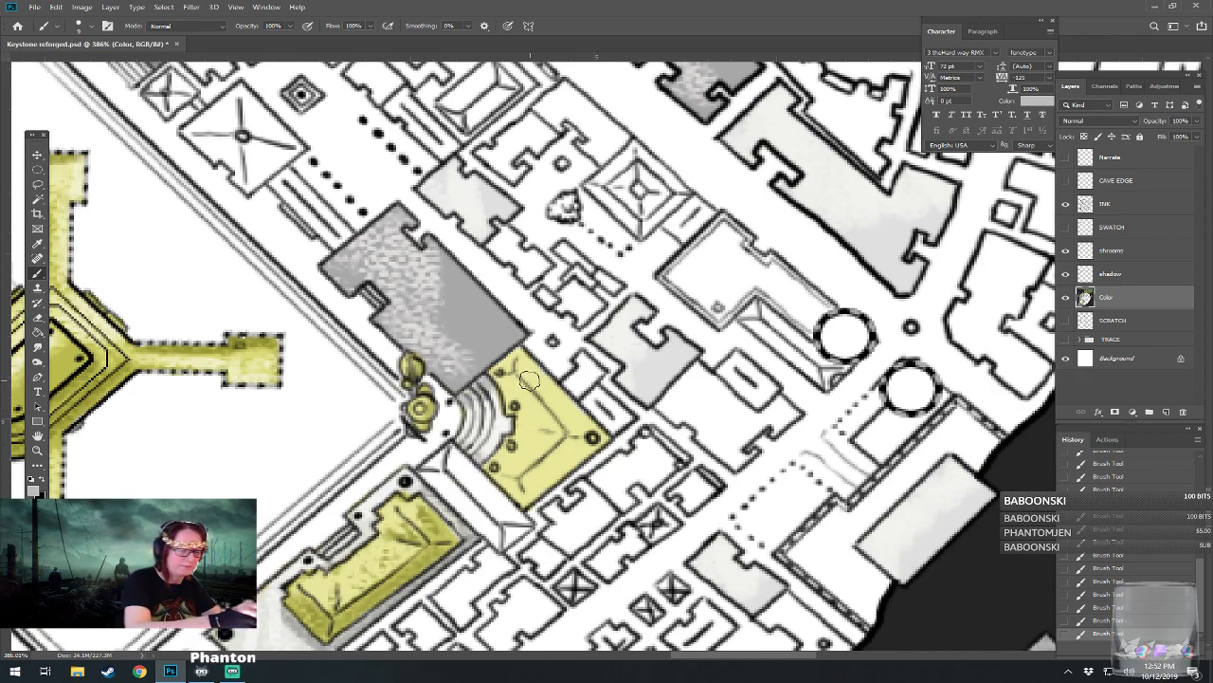
Step: Shade the outer edges of the pale yellow plot behind the steps with #c7c666 and a darker olive
click(34, 492)
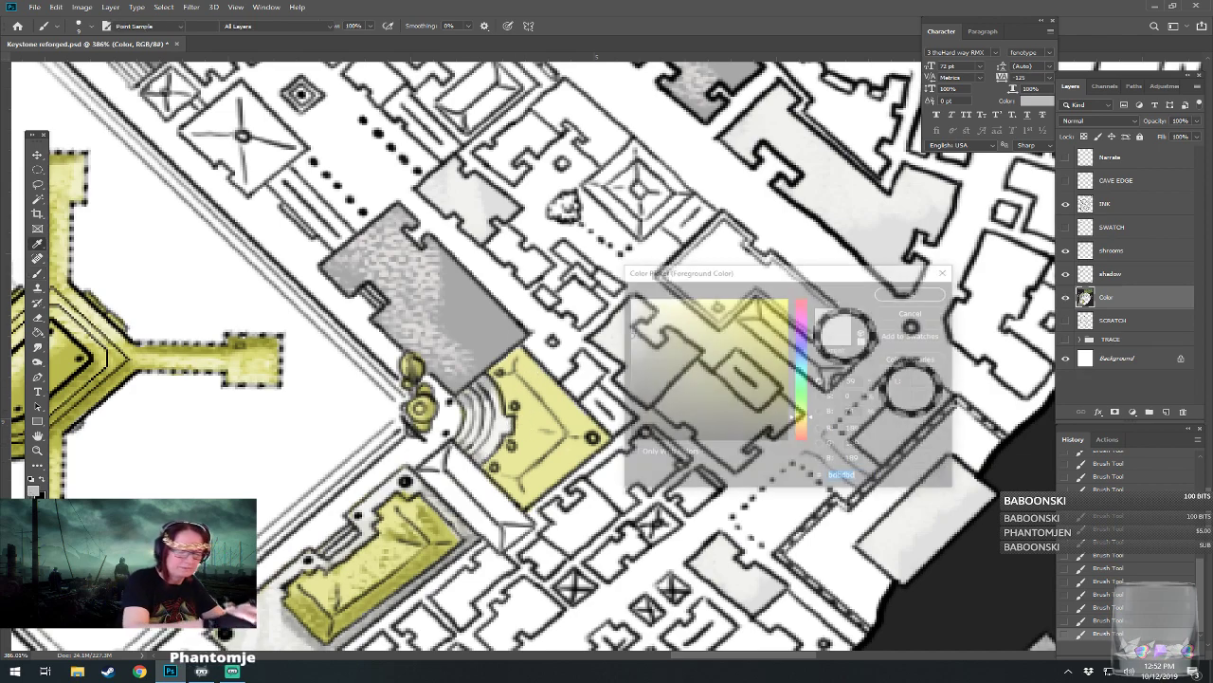
click(912, 292)
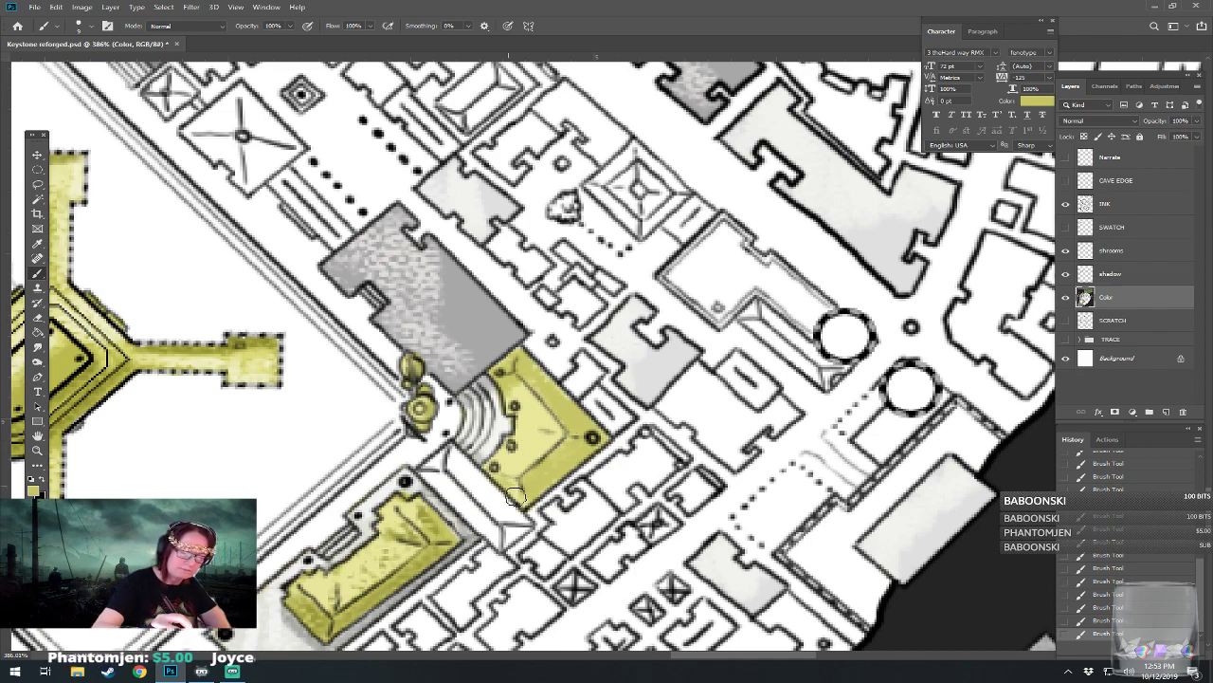
click(33, 488)
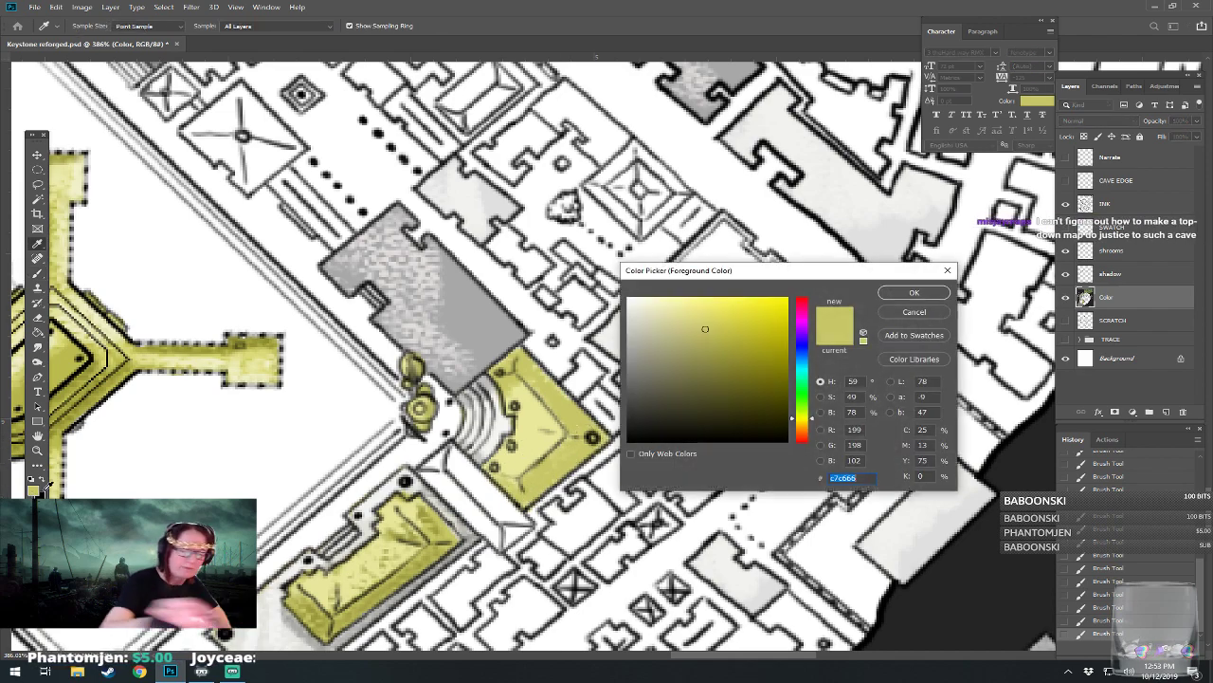
click(914, 292)
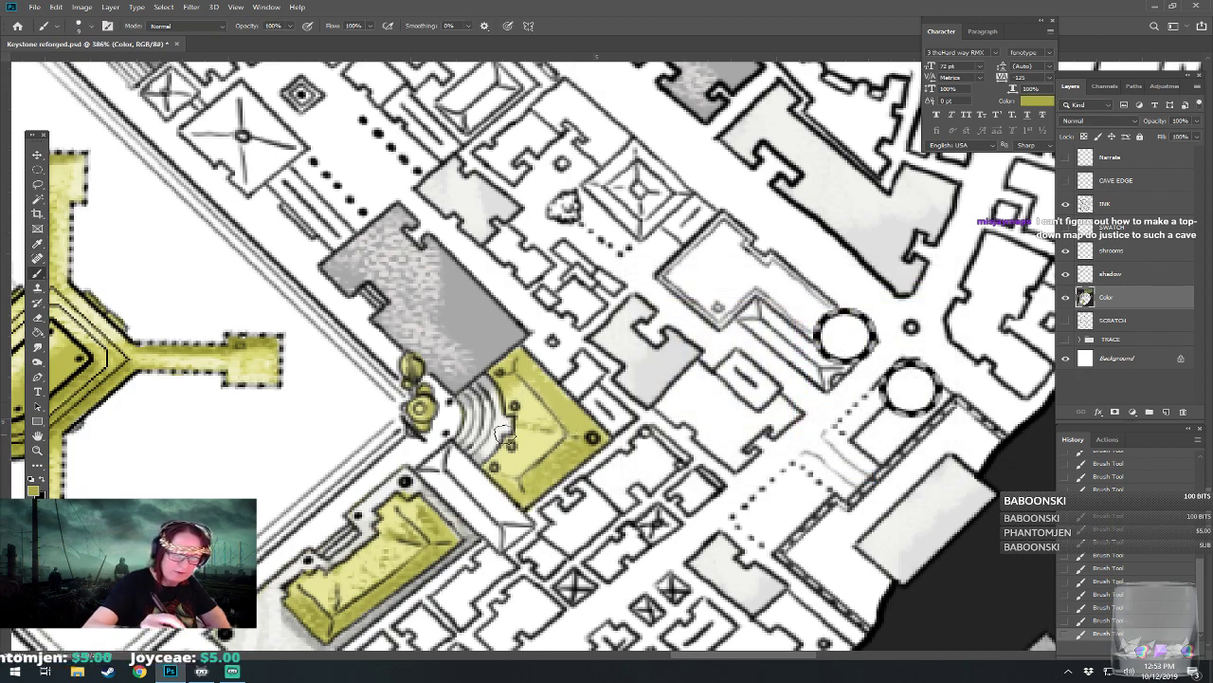
Step: Set the foreground colour to pale cream-yellow and brush highlights onto the centre of the plot behind the steps
click(32, 490)
click(656, 307)
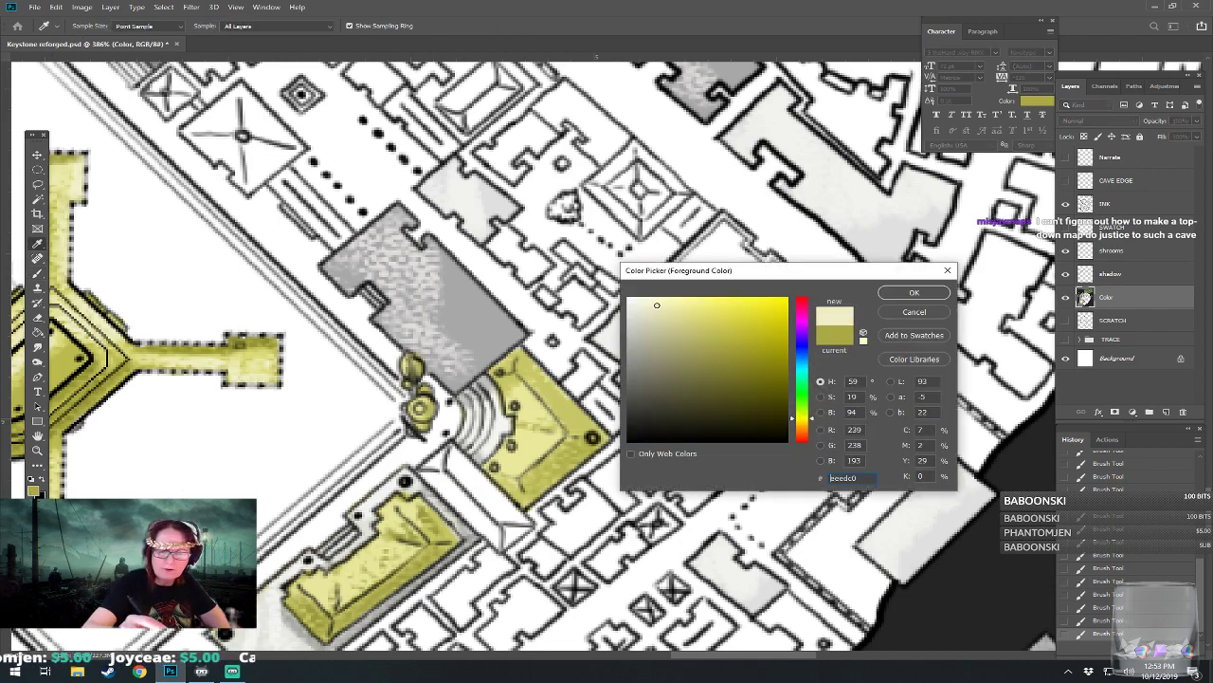
click(915, 292)
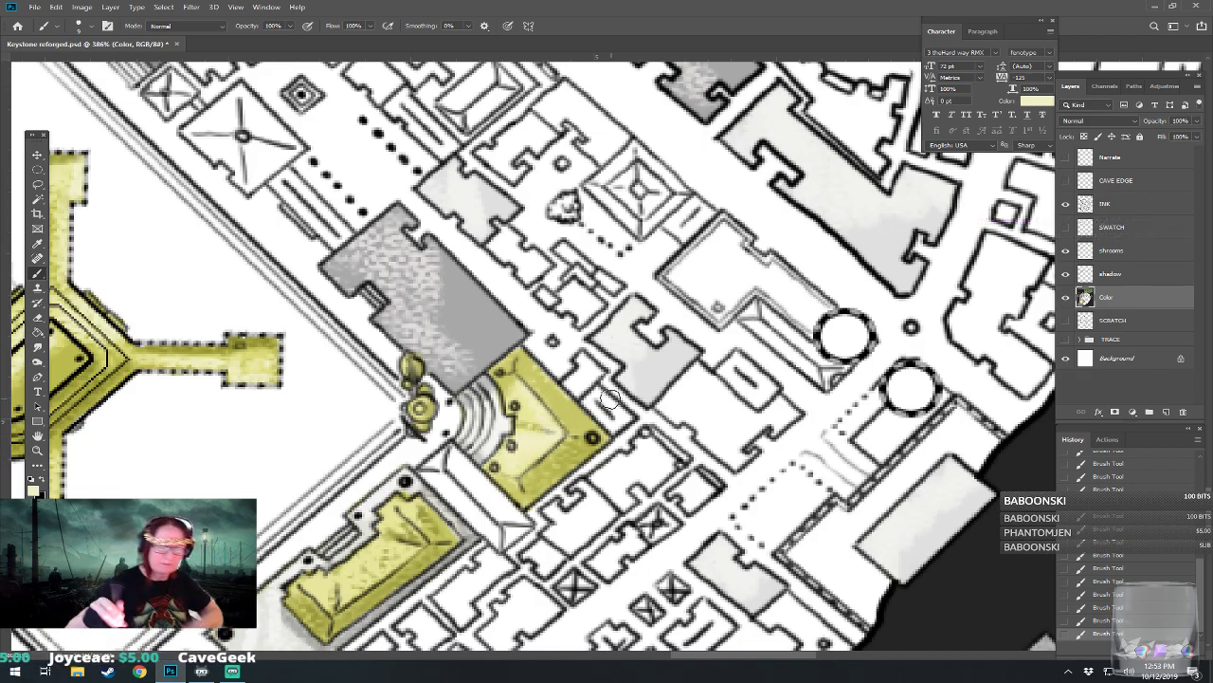
scroll(609, 401, down, 6)
scroll(612, 412, up, 4)
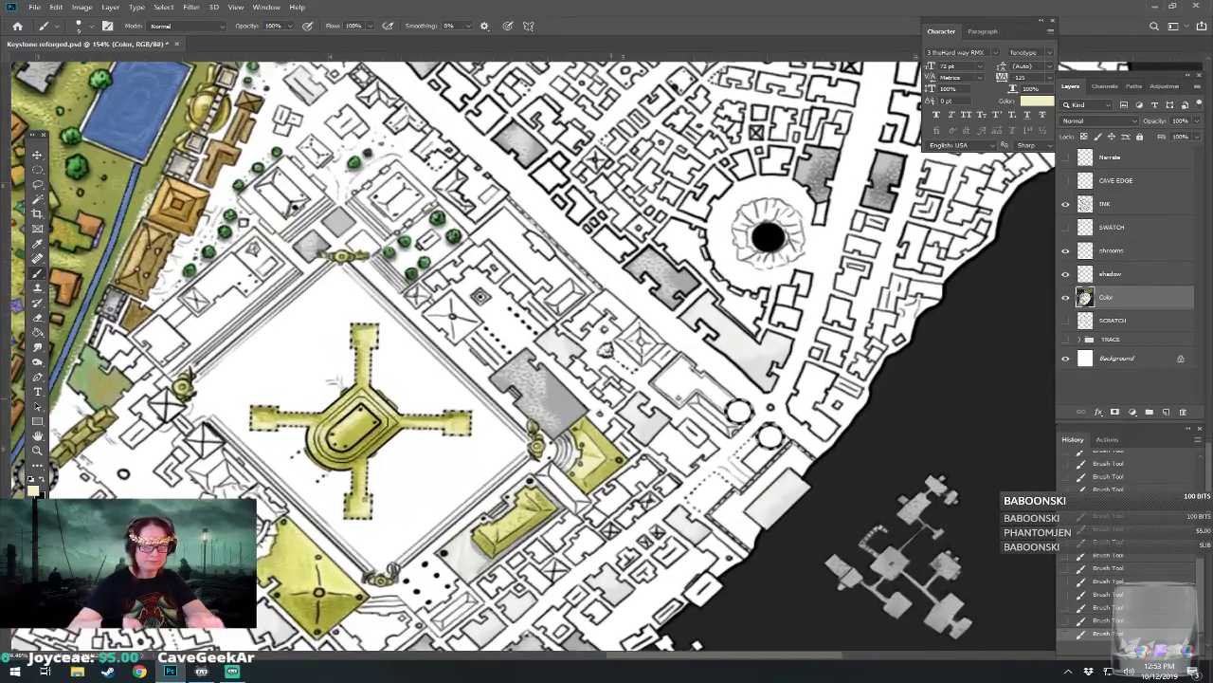
click(33, 485)
click(725, 344)
click(915, 293)
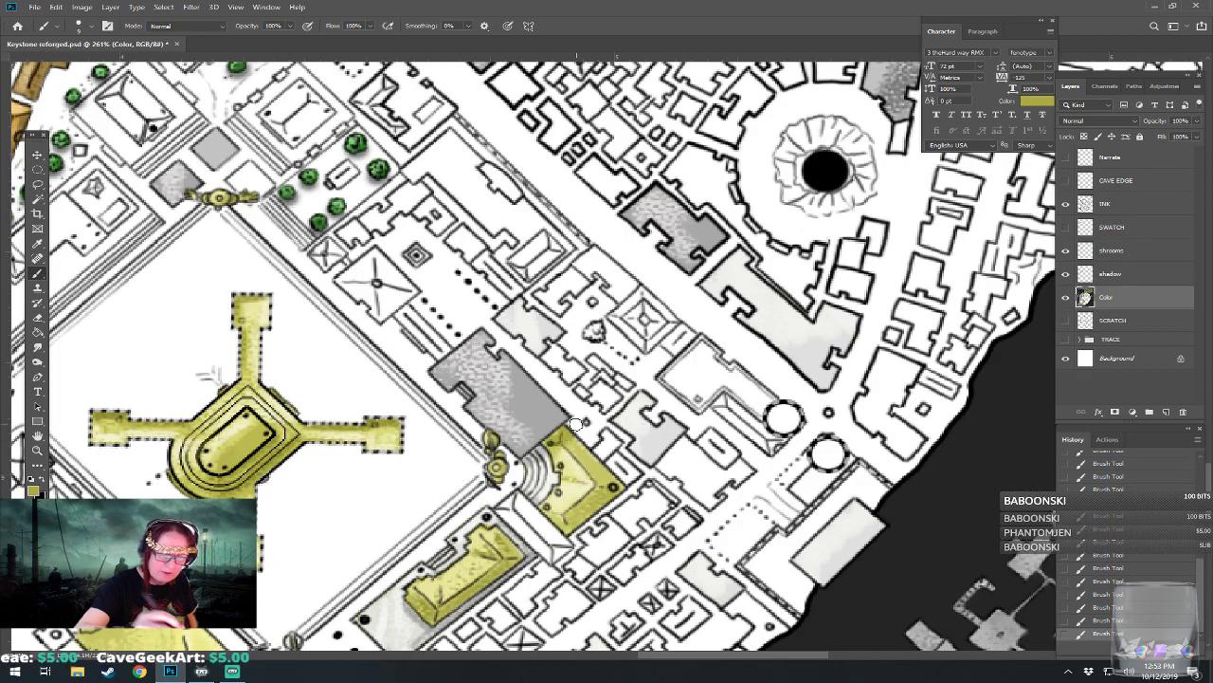
scroll(577, 423, down, 4)
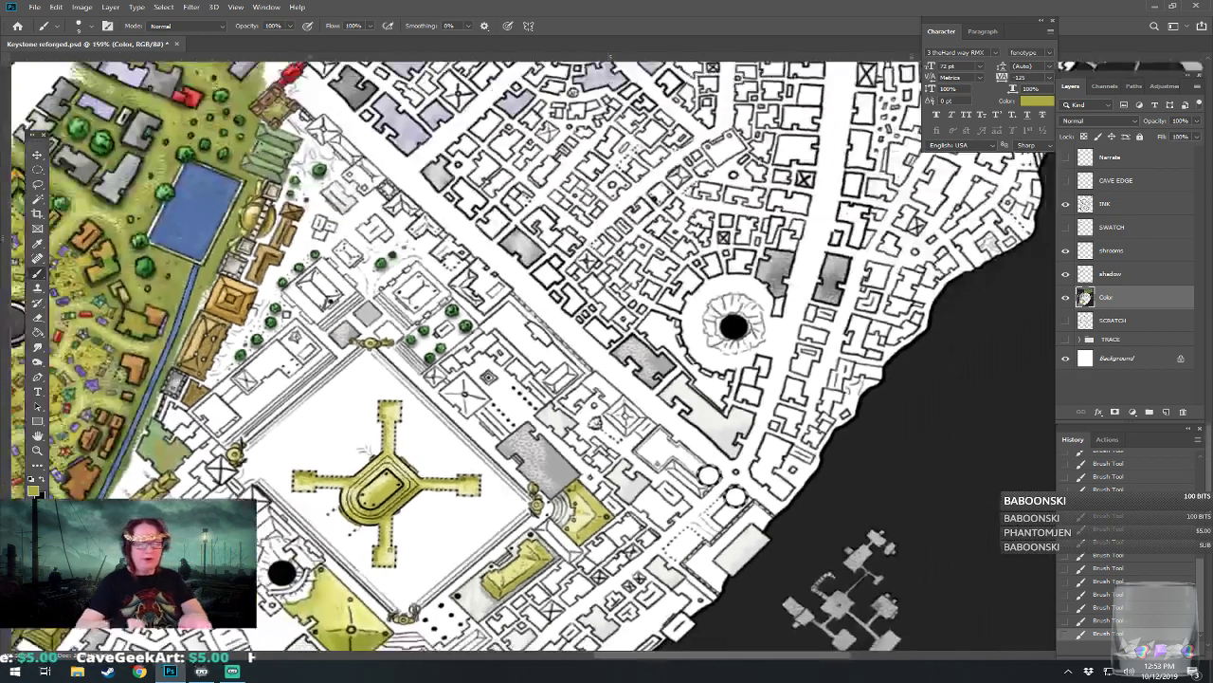
drag(531, 477, 577, 362)
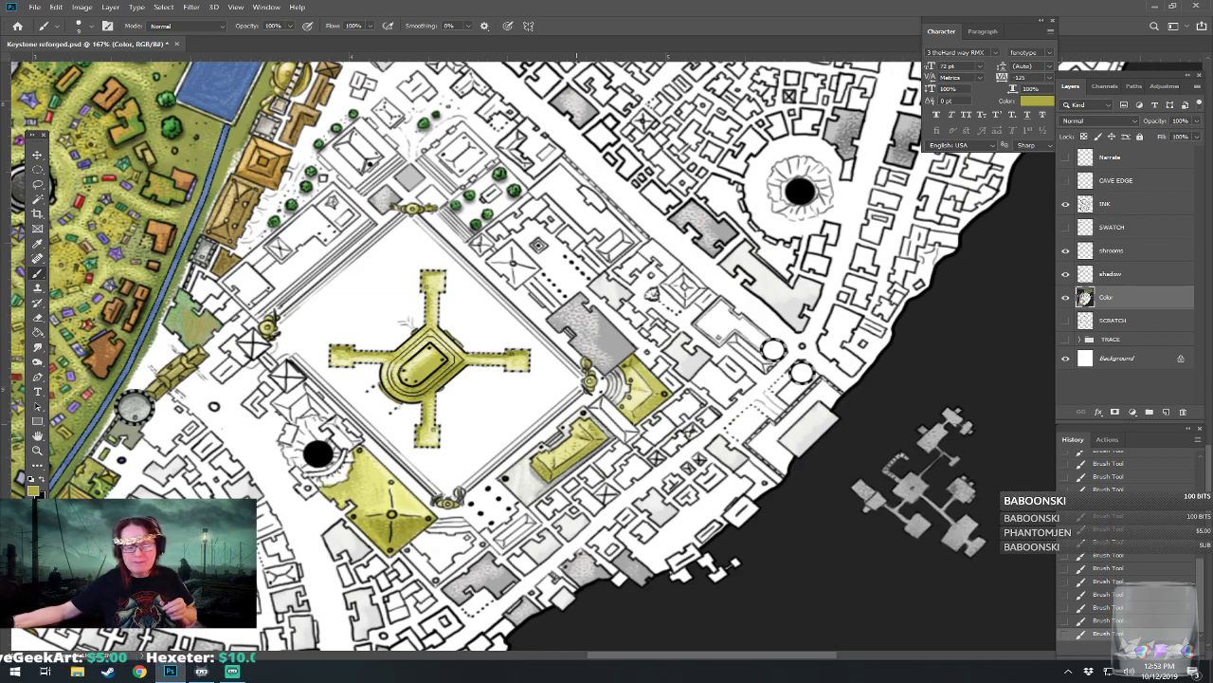
scroll(662, 394, up, 8)
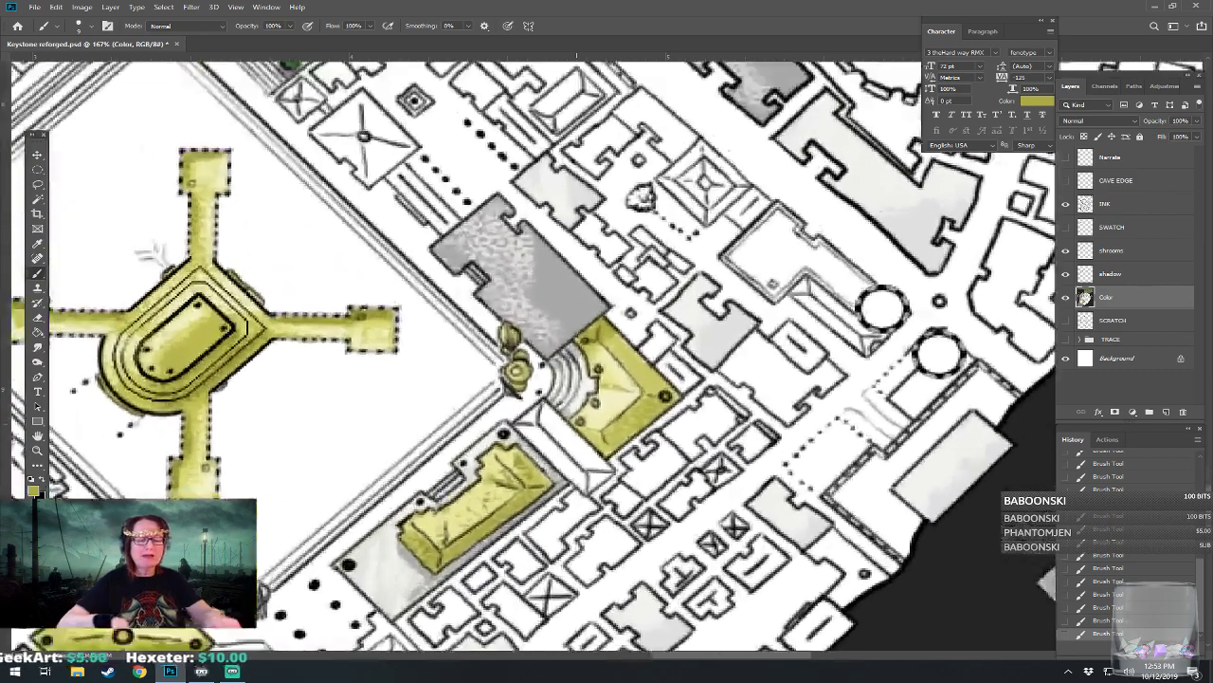
Step: Set the foreground colour to deep red #a91e1e and paint the small rectangular building just south of the semicircular steps
click(33, 490)
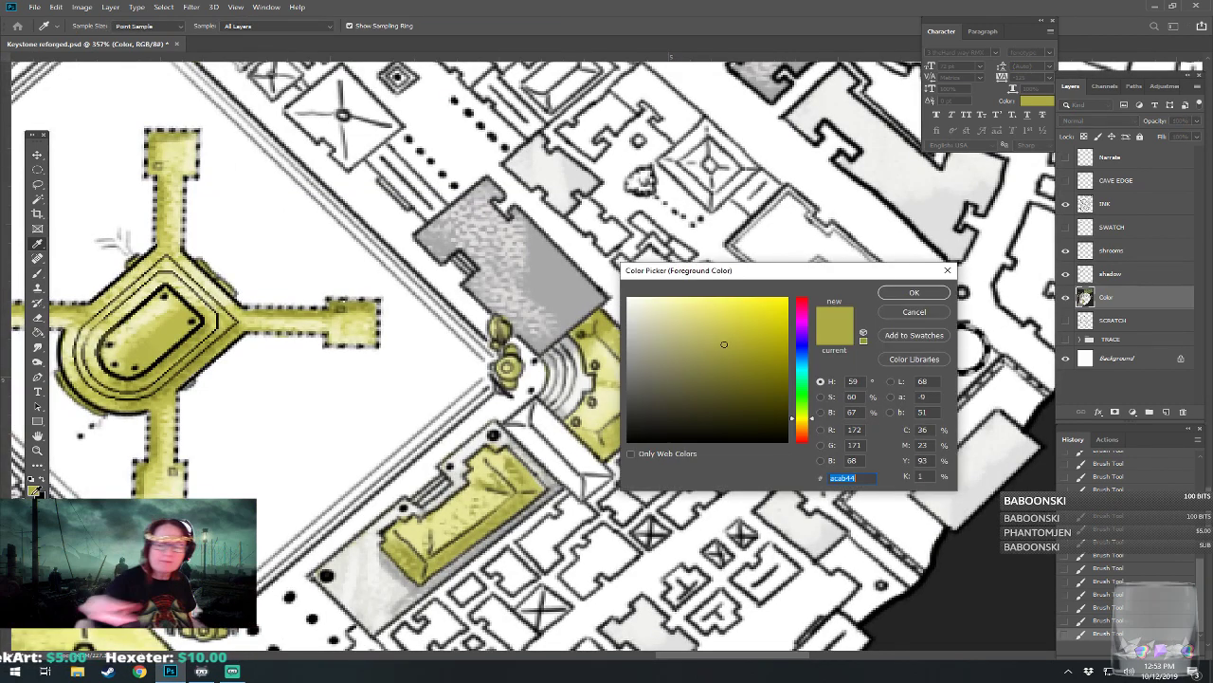
click(801, 300)
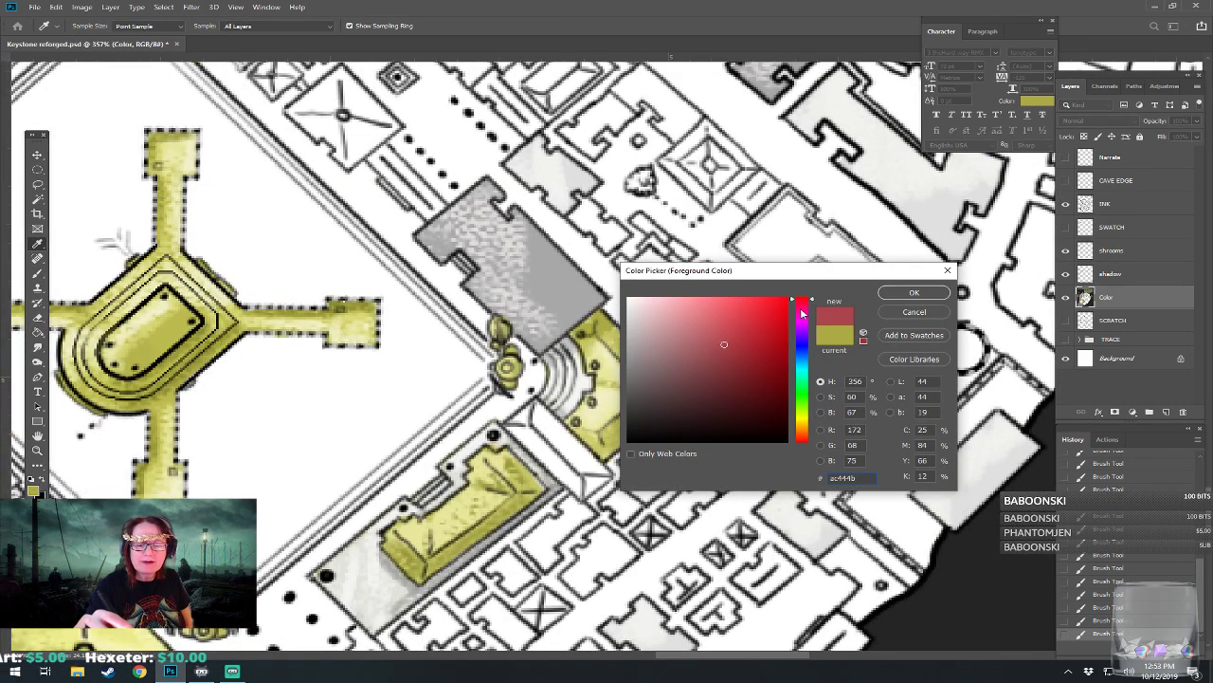
click(749, 330)
drag(804, 305, 796, 296)
click(758, 346)
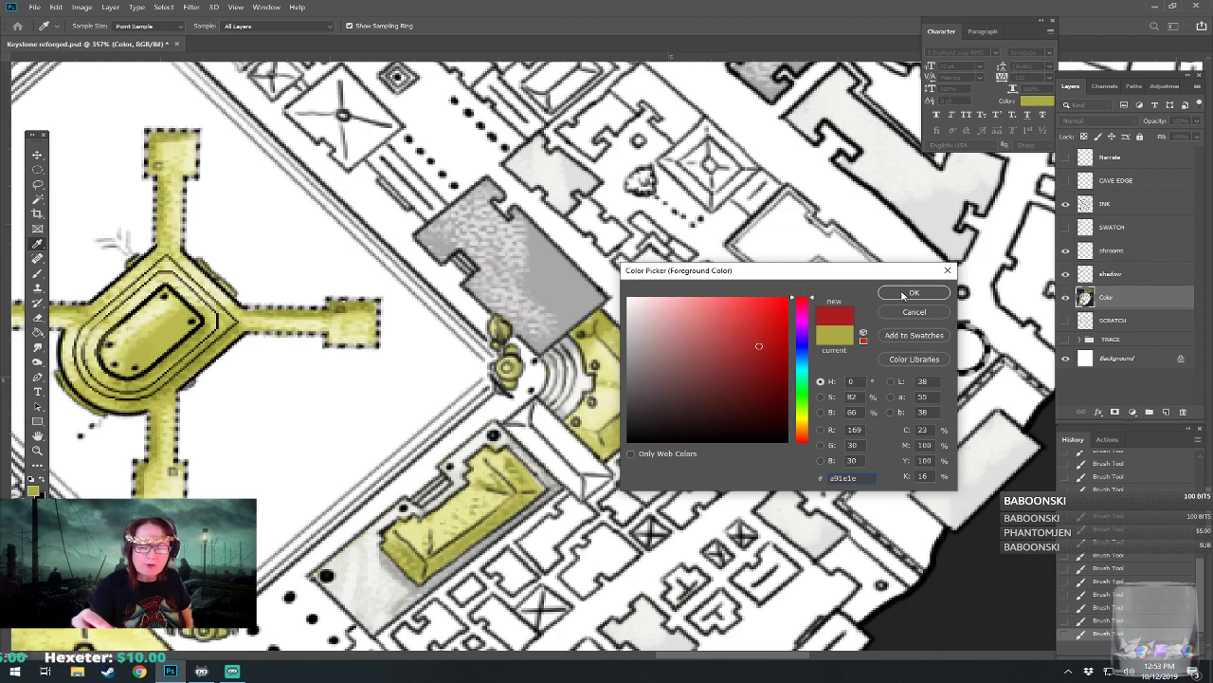
click(910, 293)
mouse_move(550, 435)
mouse_down()
mouse_move(515, 424)
mouse_move(548, 454)
mouse_move(562, 439)
mouse_move(542, 435)
mouse_move(536, 414)
mouse_move(525, 423)
mouse_move(534, 442)
mouse_move(580, 481)
mouse_move(543, 418)
mouse_move(602, 472)
mouse_move(584, 484)
mouse_move(552, 461)
mouse_move(582, 495)
mouse_up()
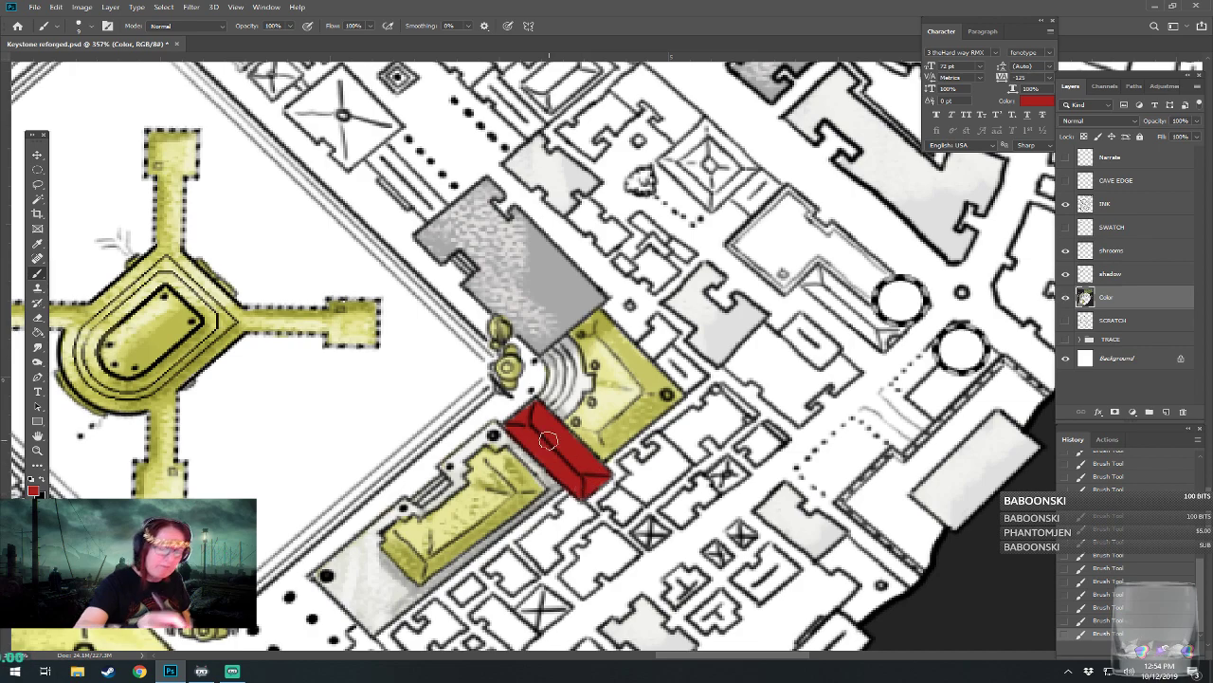
Step: Brush light red highlights and darker red shadows onto the roof of the red building
click(34, 490)
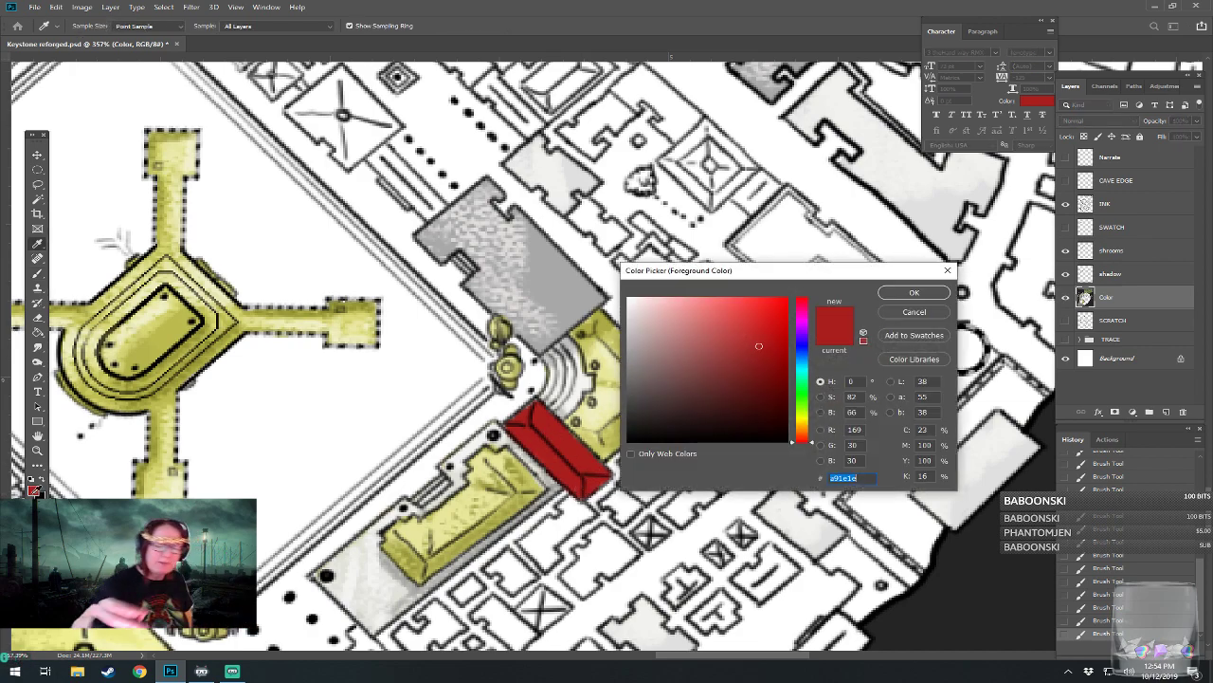
click(695, 320)
click(710, 307)
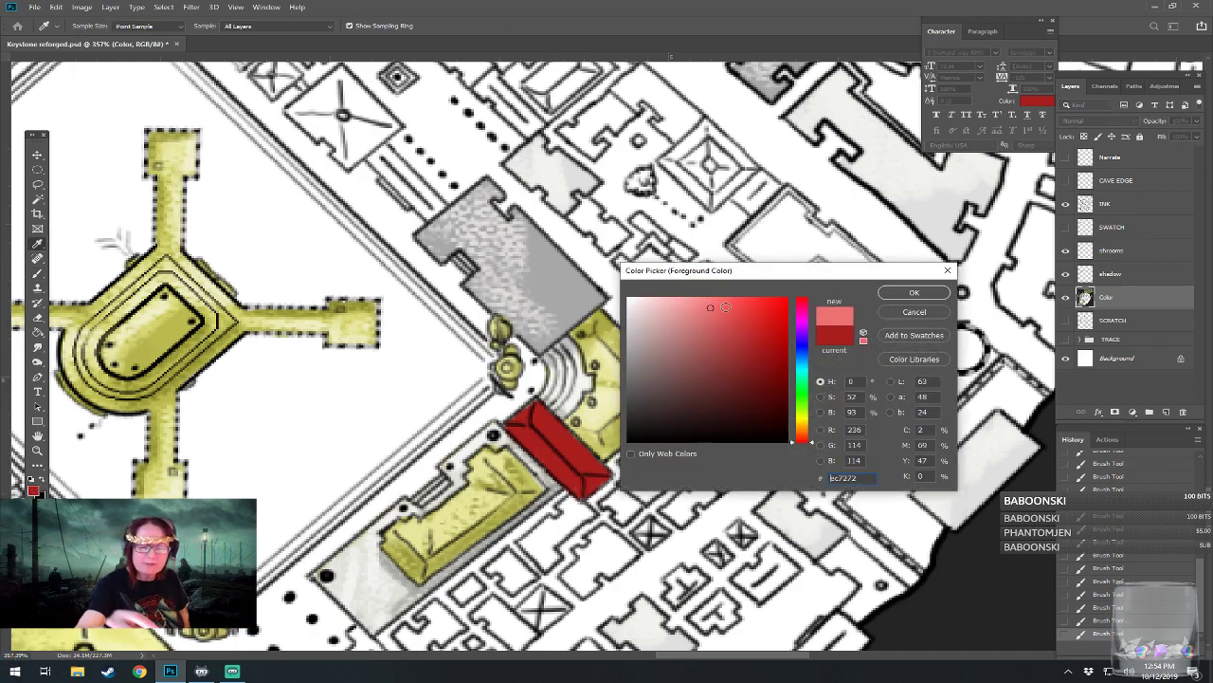
click(913, 293)
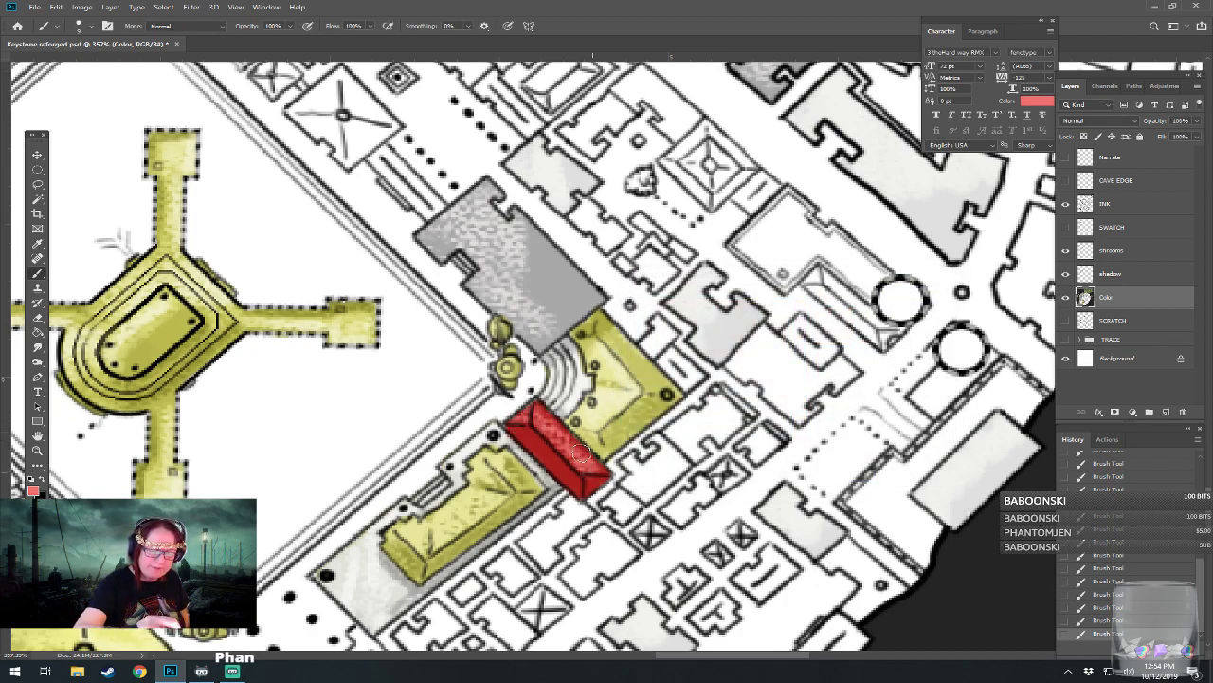
click(33, 489)
click(727, 359)
click(911, 293)
mouse_move(531, 435)
mouse_down()
mouse_move(580, 493)
mouse_move(599, 482)
mouse_up()
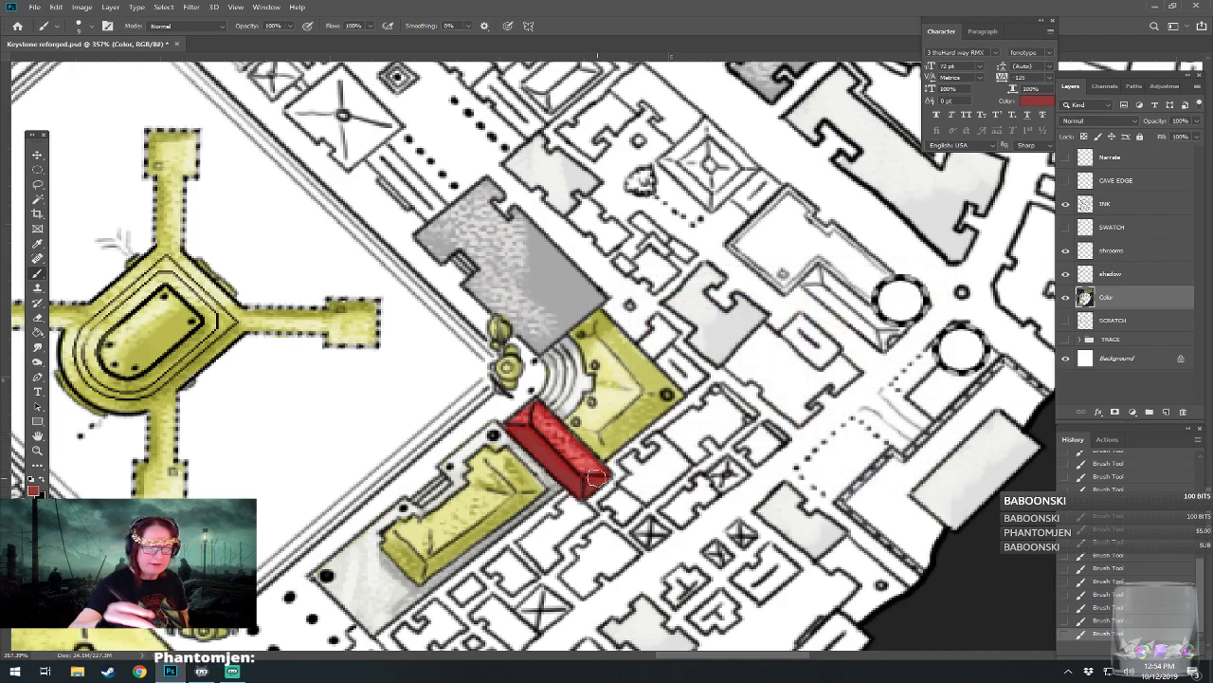
Step: Set the foreground colour to olive-yellow and paint the notched building beside the dotted court near the square's south corner
scroll(596, 478, down, 6)
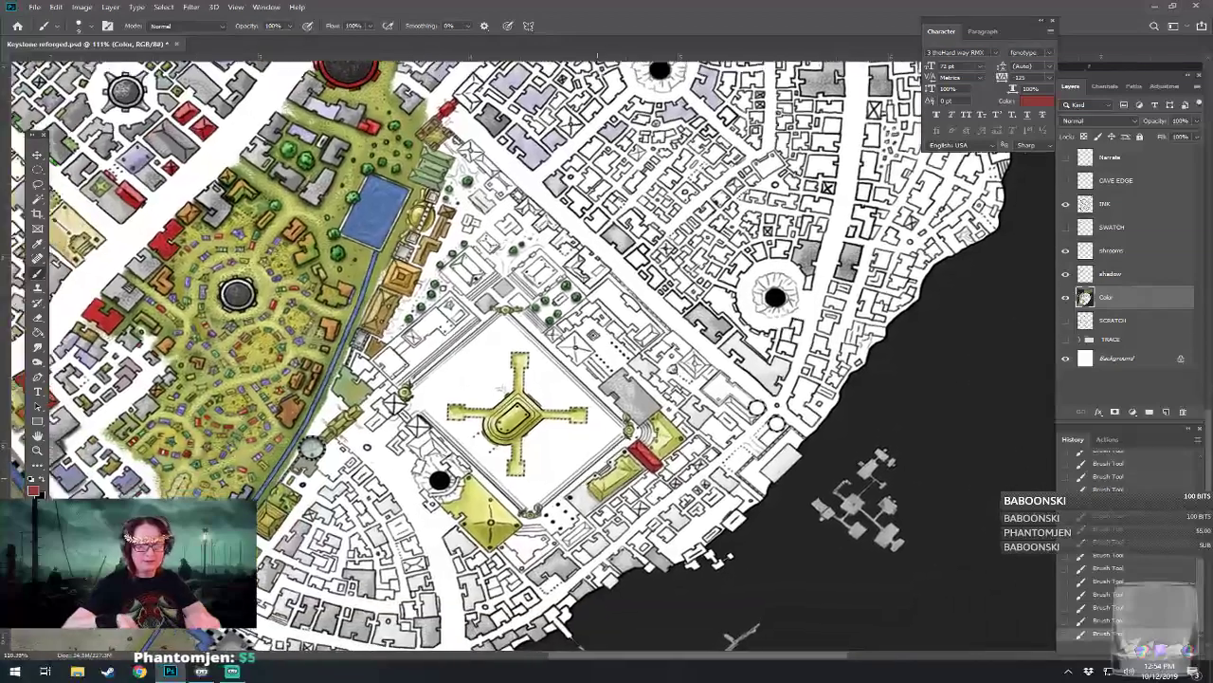
scroll(528, 487, up, 2)
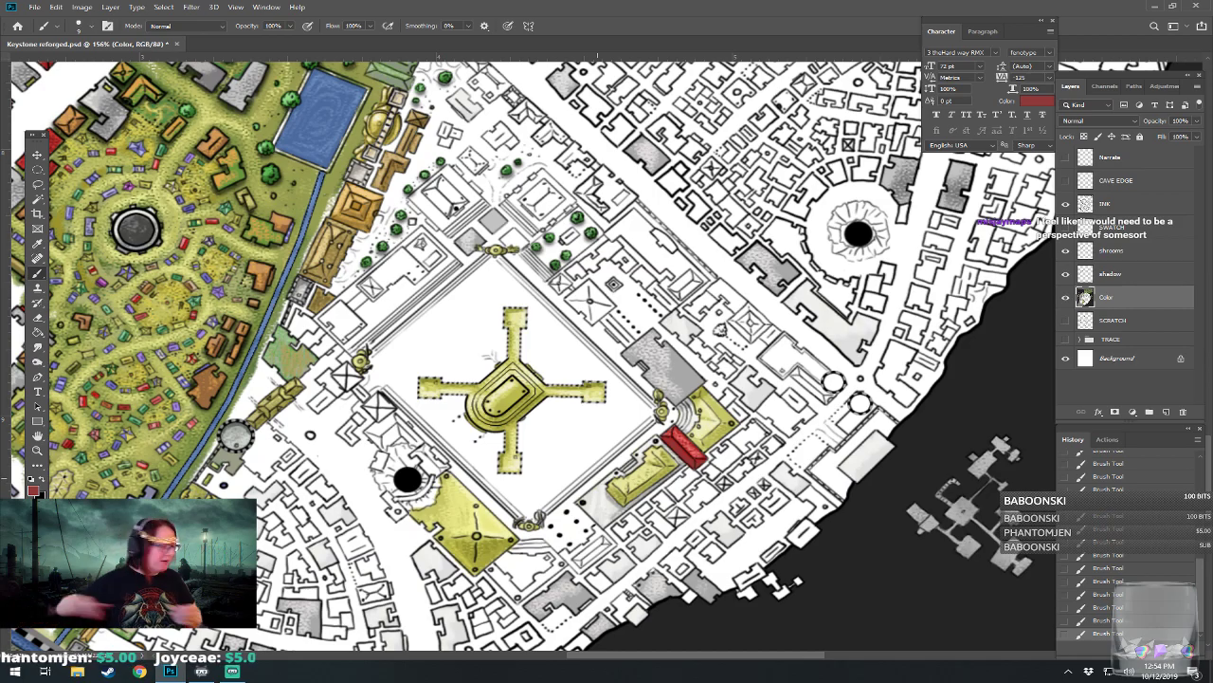
drag(589, 506, 547, 470)
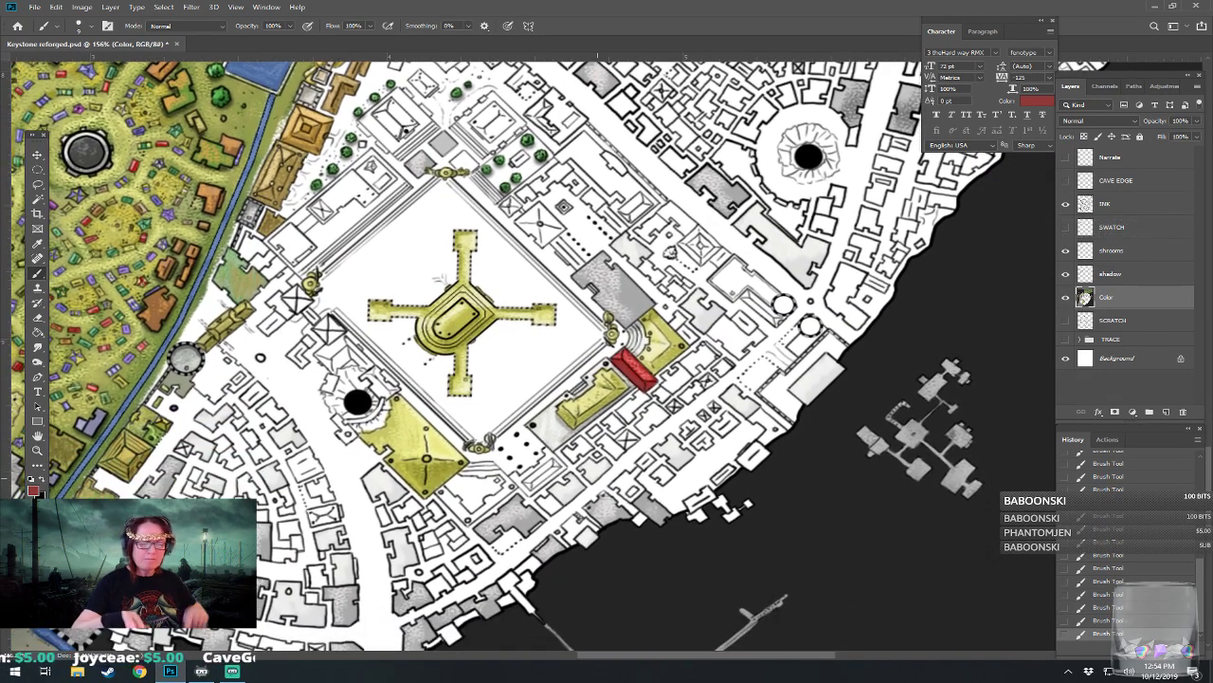
scroll(550, 551, up, 2)
scroll(479, 424, up, 2)
mouse_move(427, 302)
mouse_down()
mouse_move(428, 267)
mouse_move(444, 317)
mouse_up()
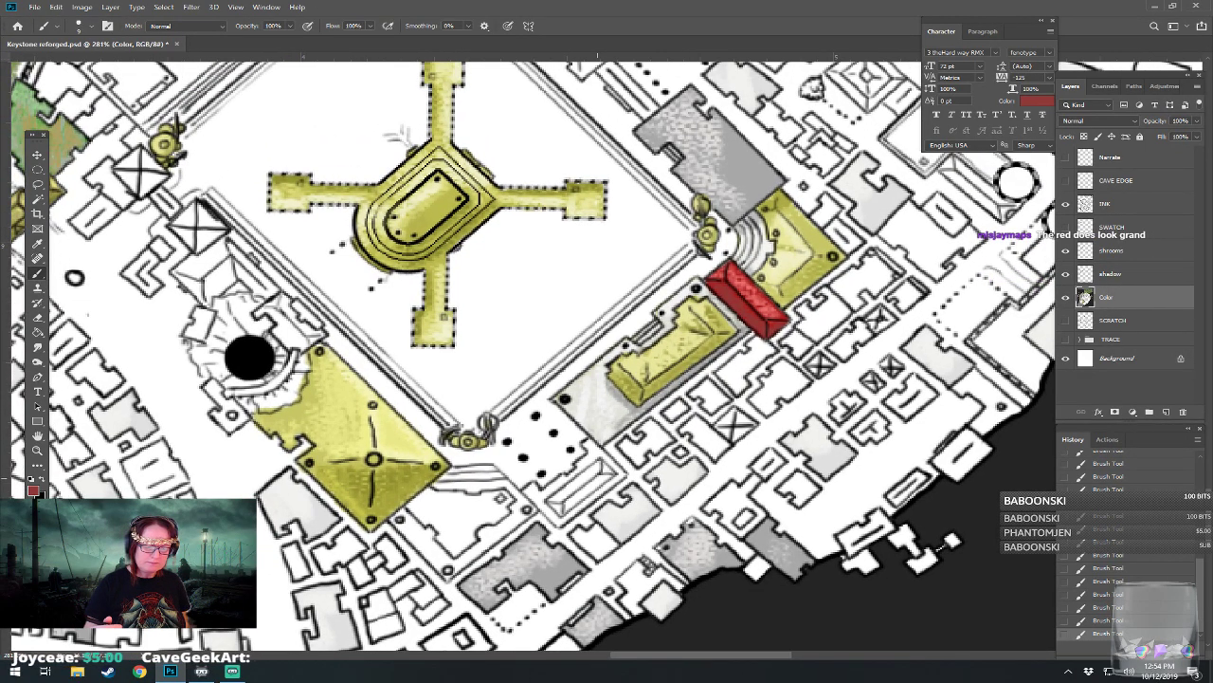
click(34, 490)
drag(798, 391, 799, 415)
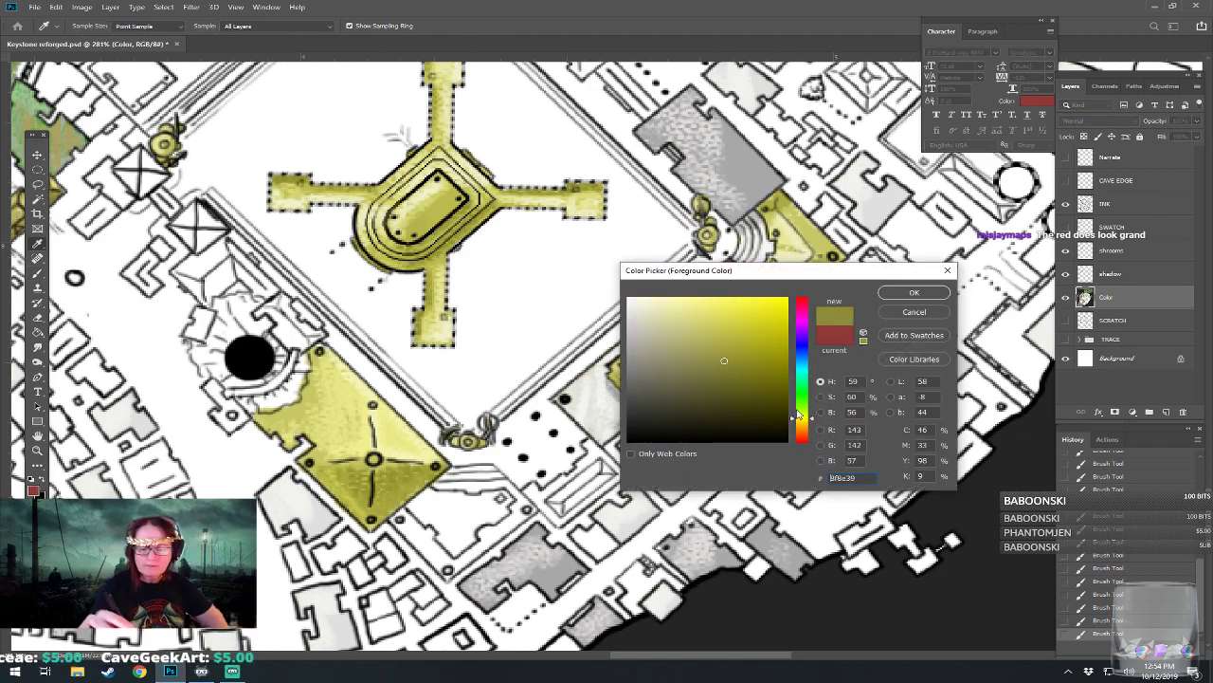
click(920, 292)
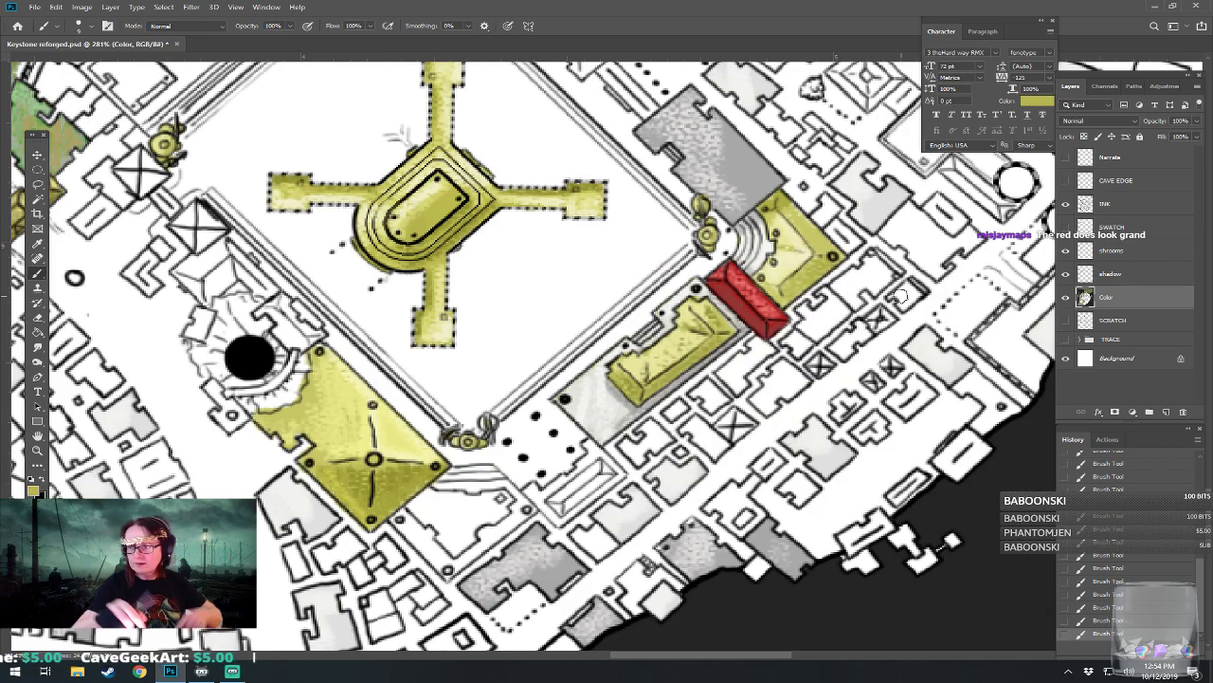
scroll(675, 336, up, 2)
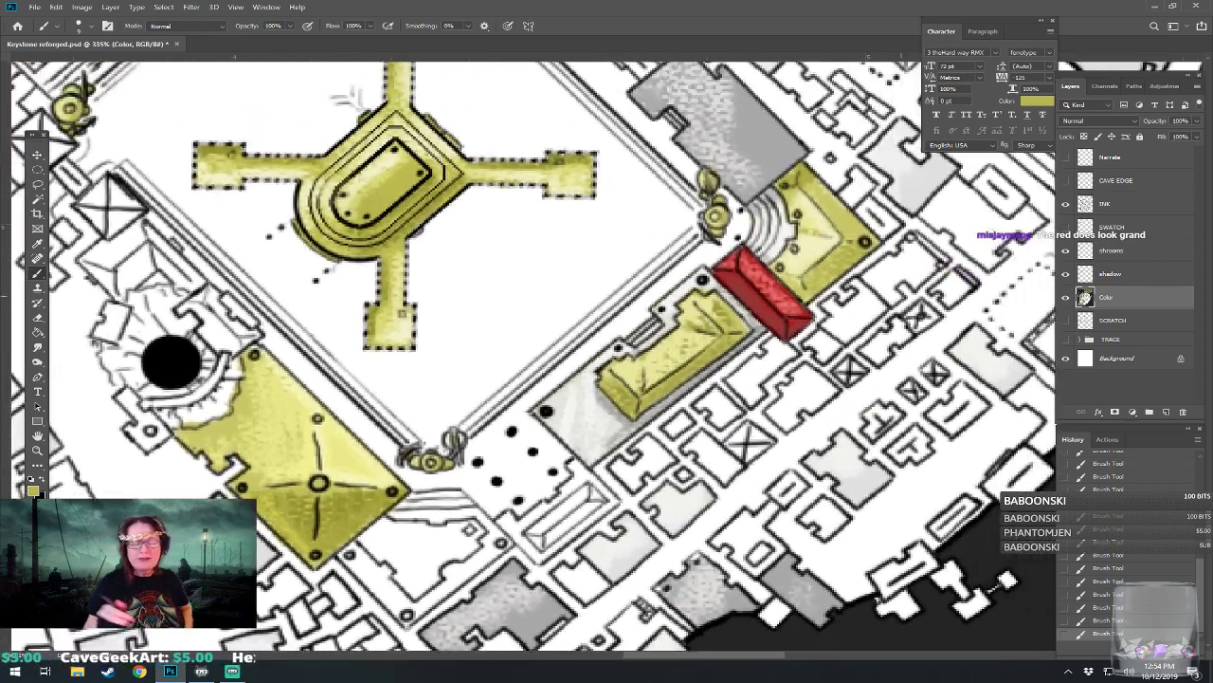
mouse_move(532, 537)
mouse_down()
mouse_move(501, 522)
mouse_move(548, 562)
mouse_move(569, 533)
mouse_move(523, 527)
mouse_move(583, 479)
mouse_move(573, 469)
mouse_move(599, 484)
mouse_move(561, 517)
mouse_move(587, 517)
mouse_move(604, 493)
mouse_up()
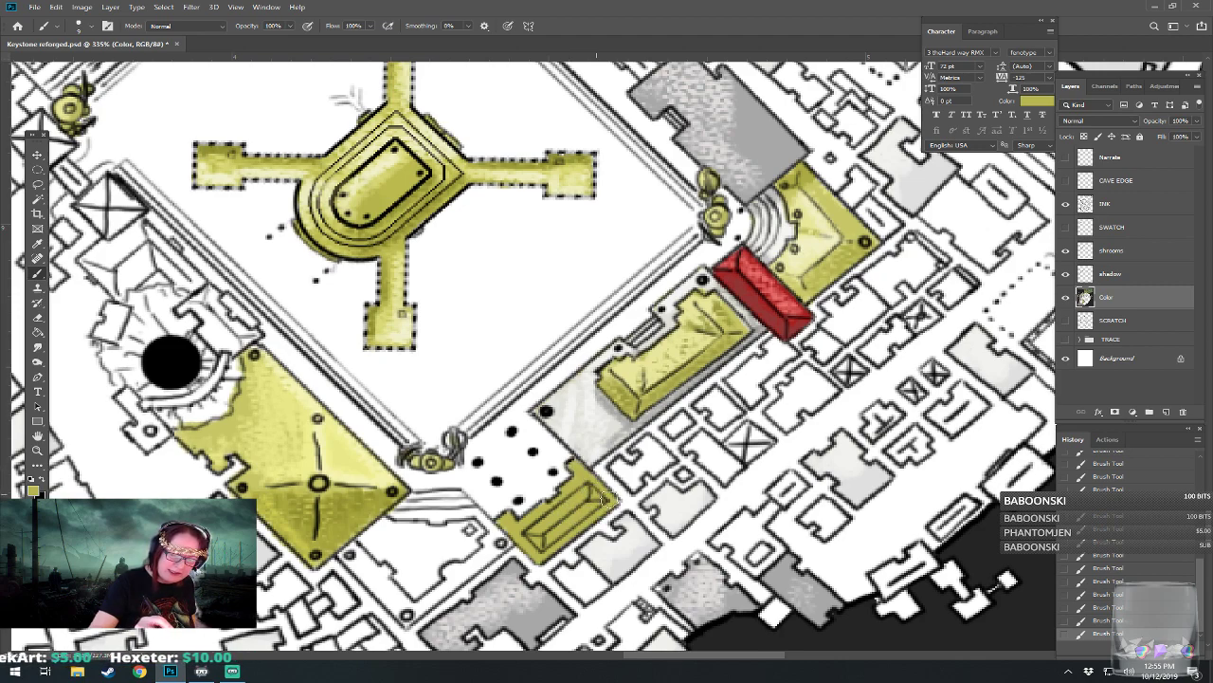
Step: Shade the newly painted olive building with darker olive and highlight its roof with pale yellow and cream #f5f4b9
click(32, 491)
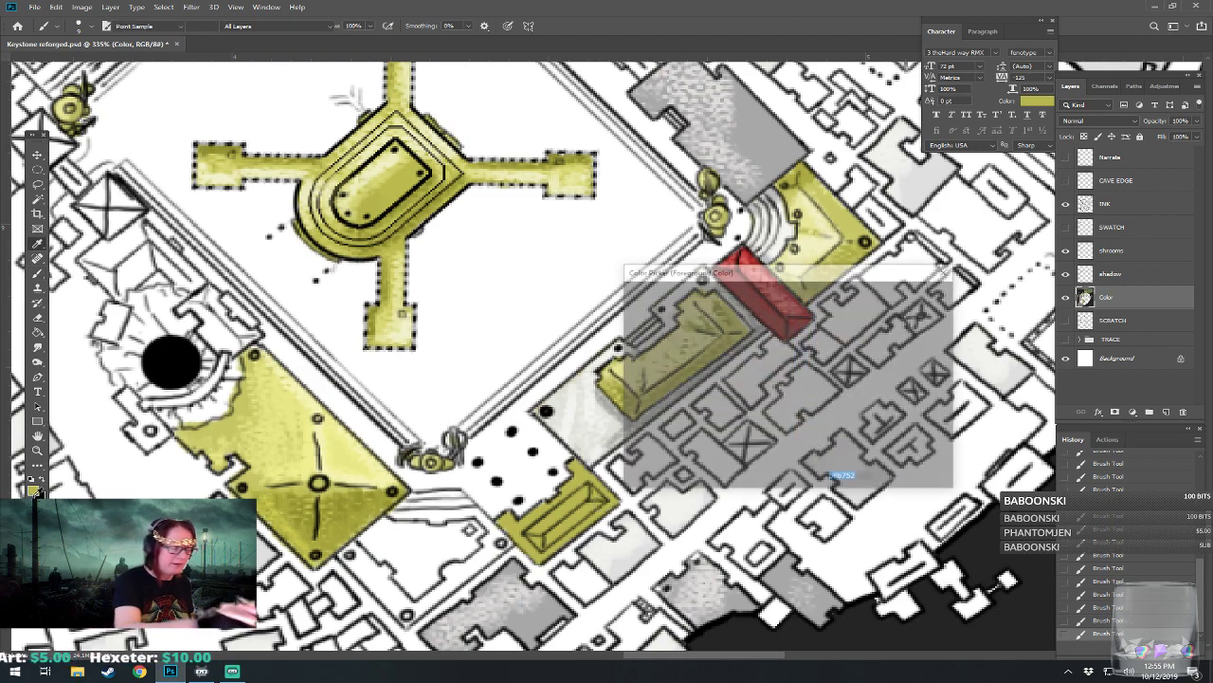
click(908, 294)
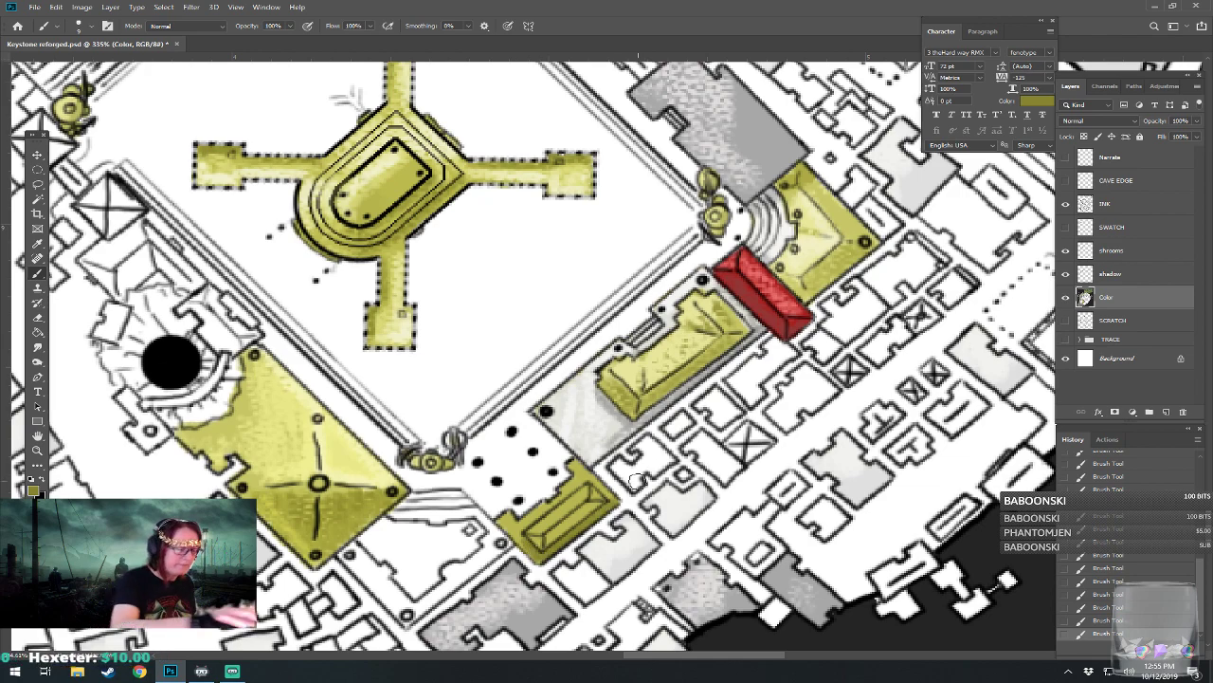
click(32, 486)
click(689, 310)
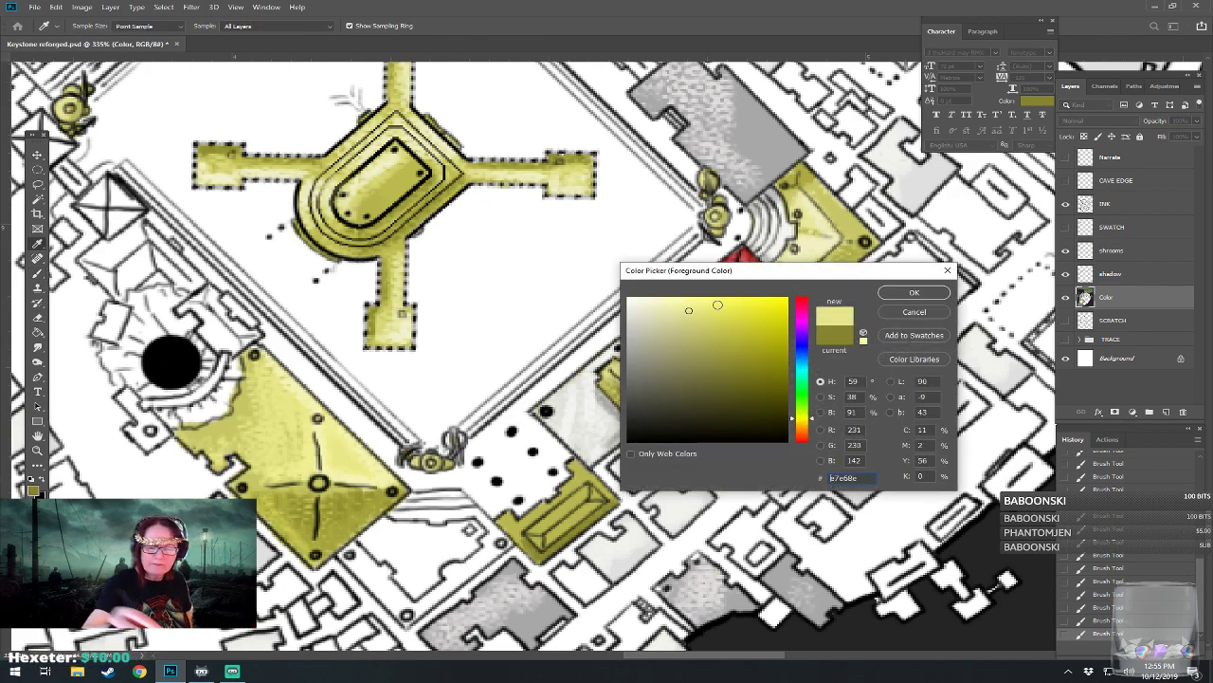
click(902, 294)
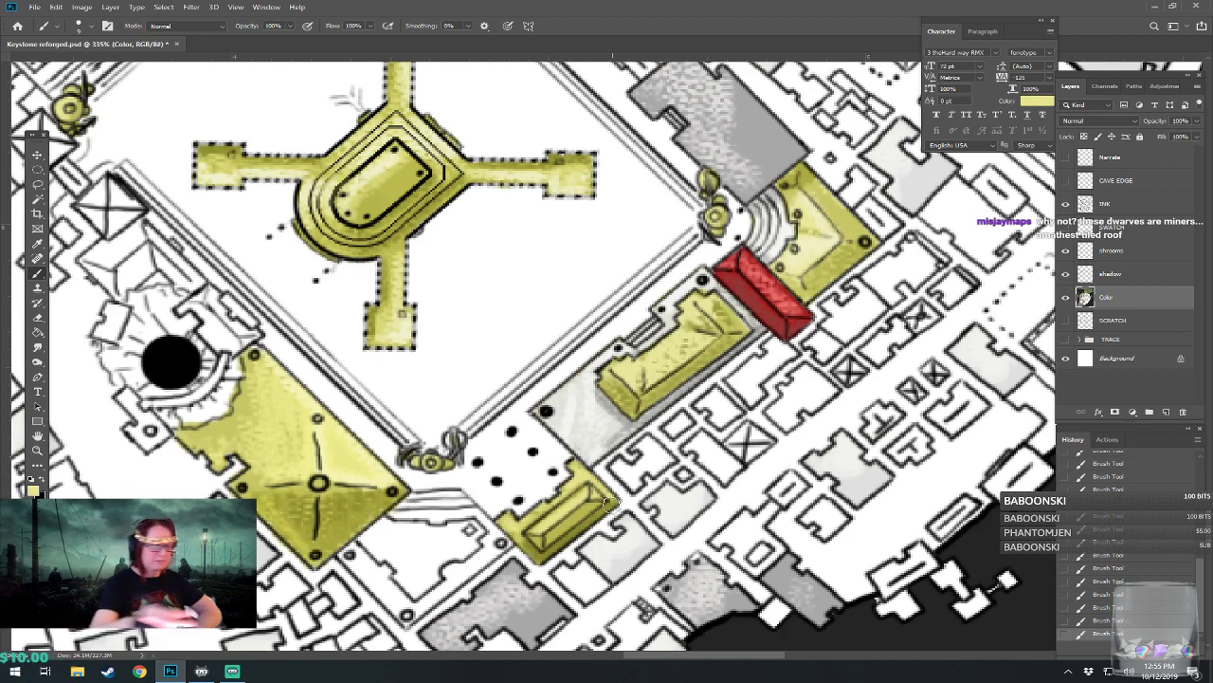
click(33, 489)
click(668, 302)
click(912, 292)
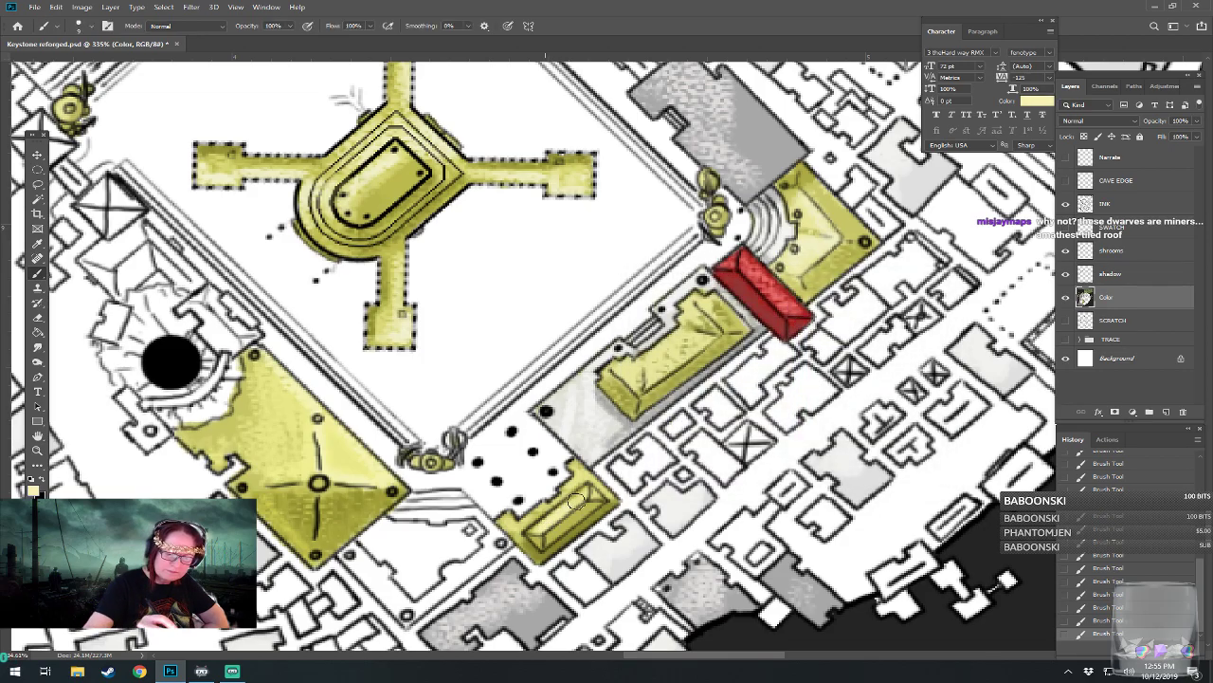
Step: Save the map document
scroll(598, 495, down, 5)
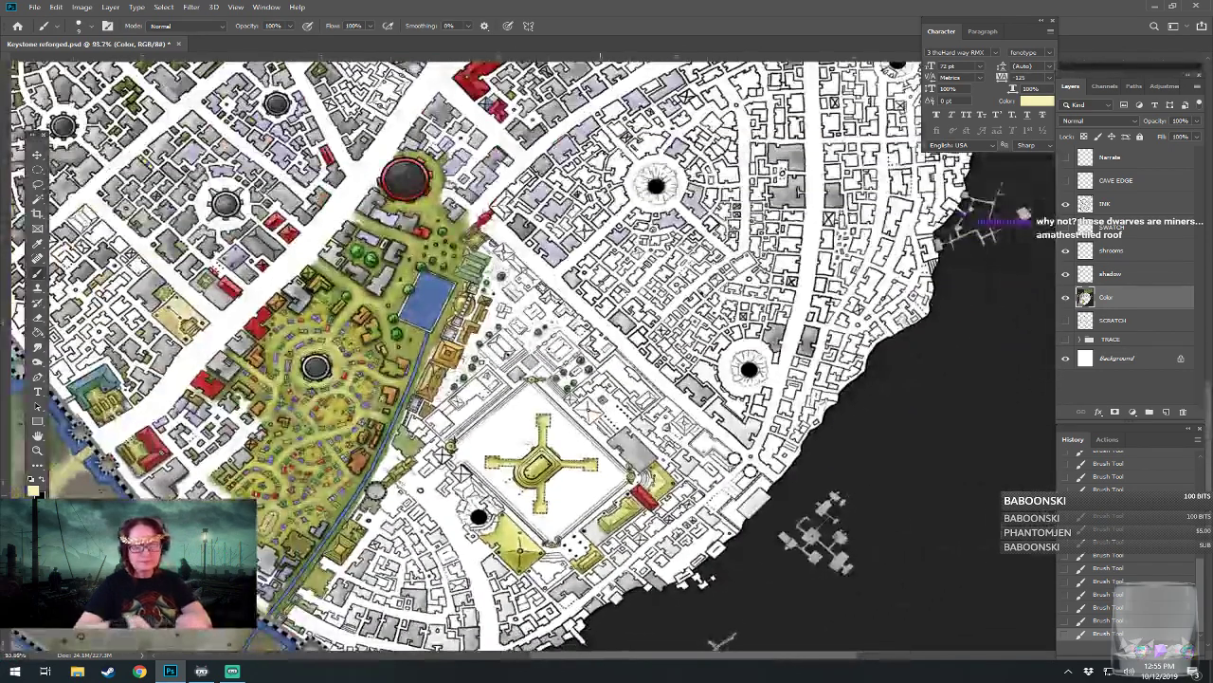
drag(600, 322, 569, 290)
key(ctrl+s)
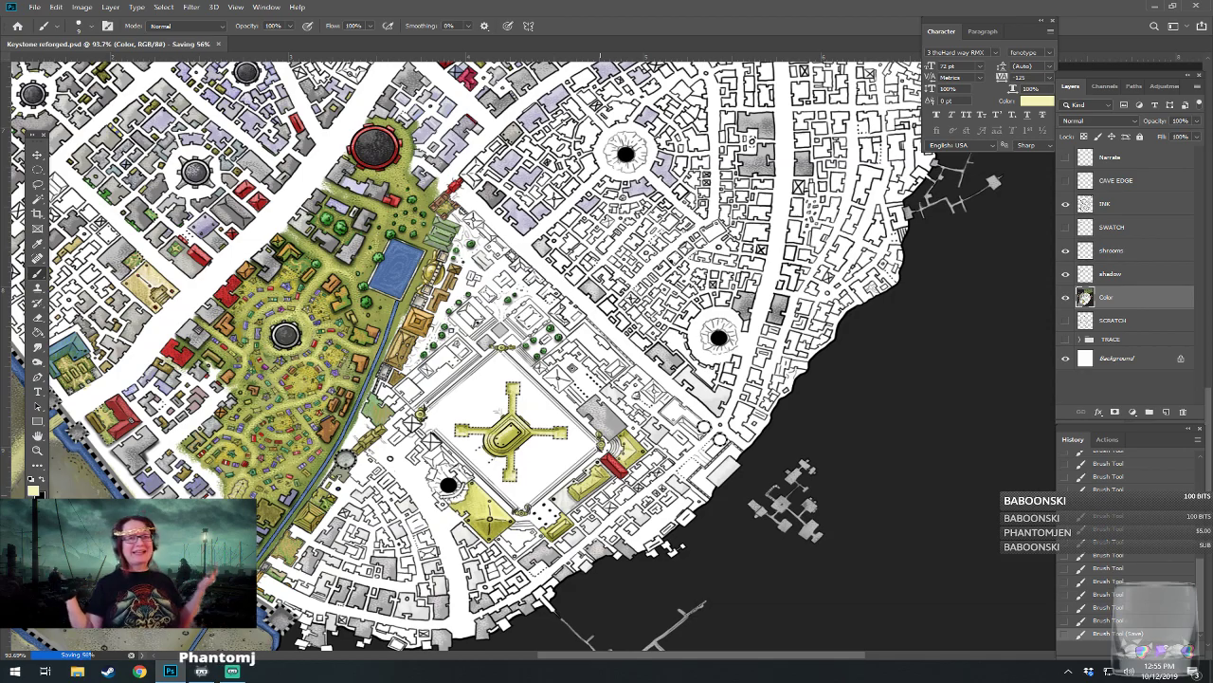
Step: Set the foreground colour to light grey and paint the steps and paved plot surrounding the building below the south corner statue
scroll(551, 569, up, 3)
drag(598, 500, 610, 474)
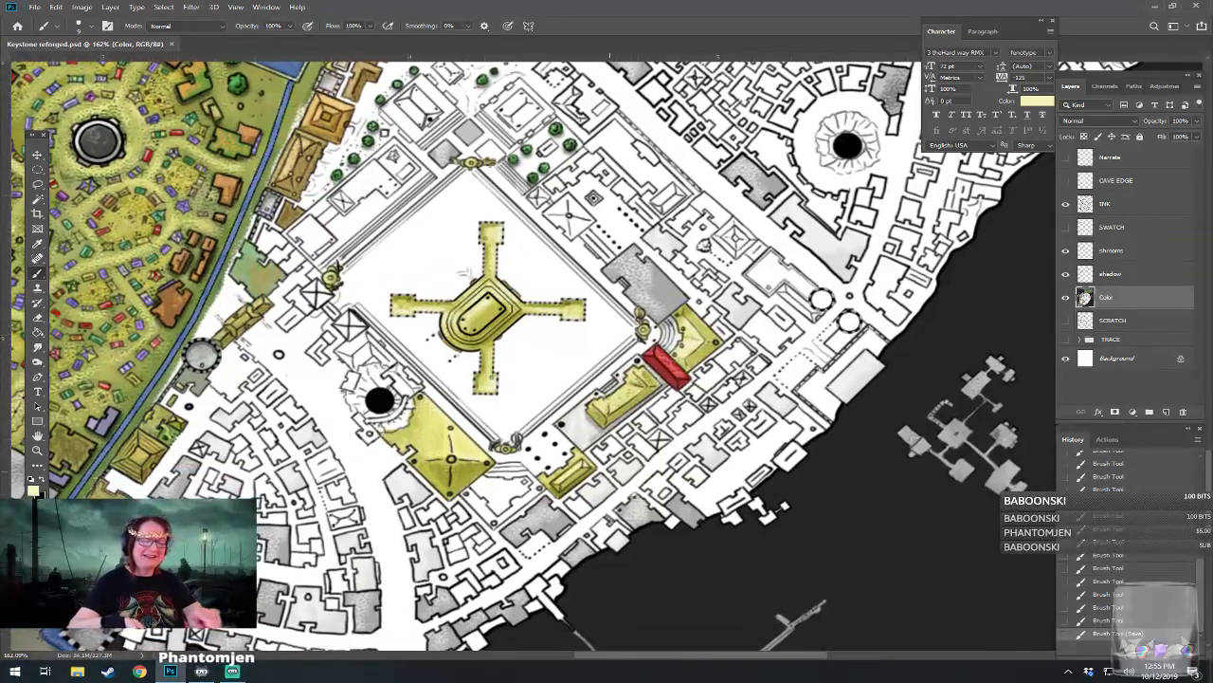
scroll(469, 419, up, 2)
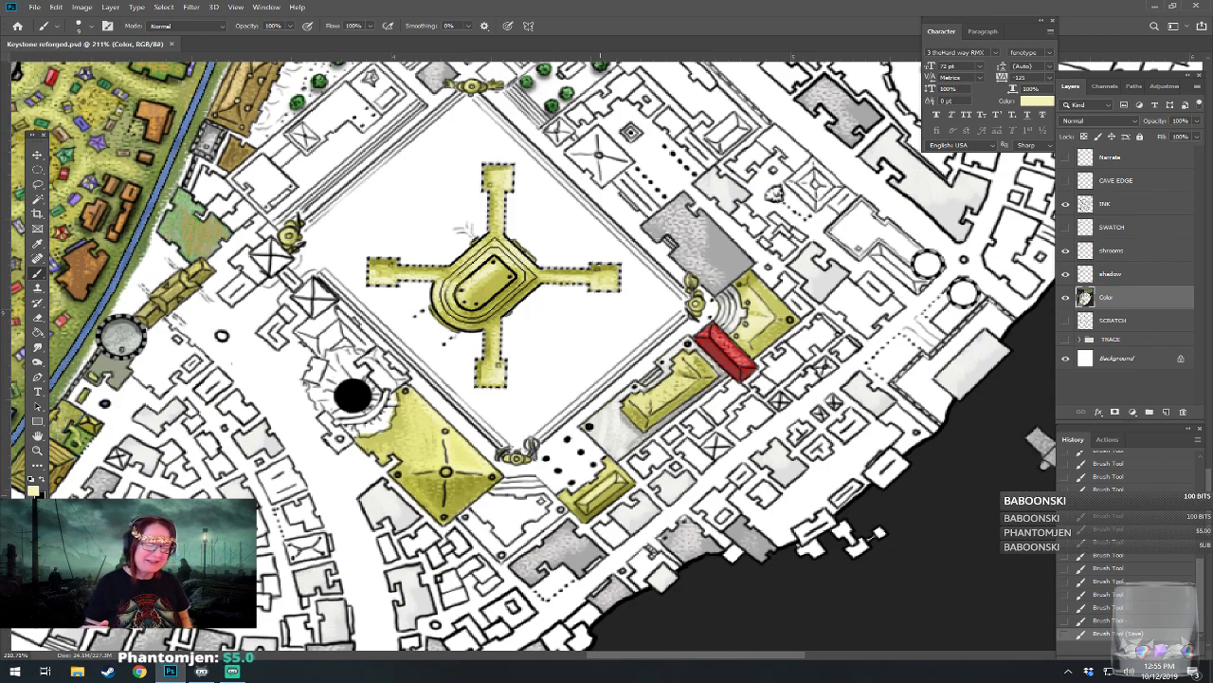
drag(468, 419, 558, 429)
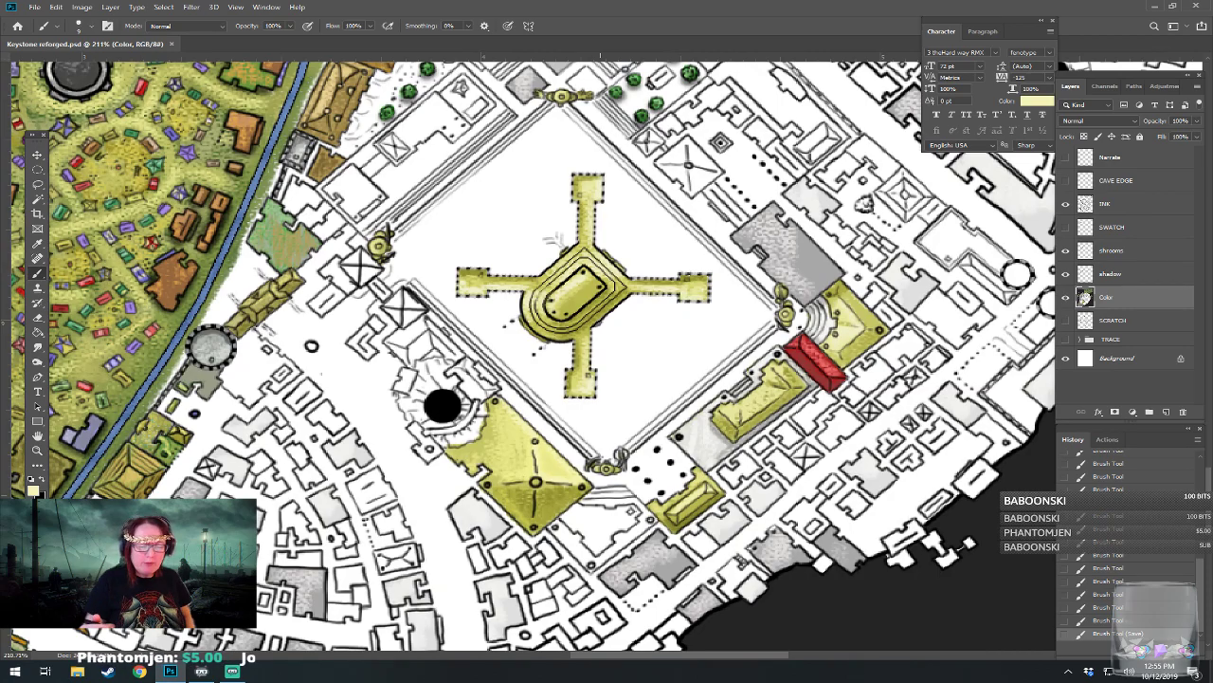
scroll(588, 625, up, 3)
drag(588, 616, 571, 641)
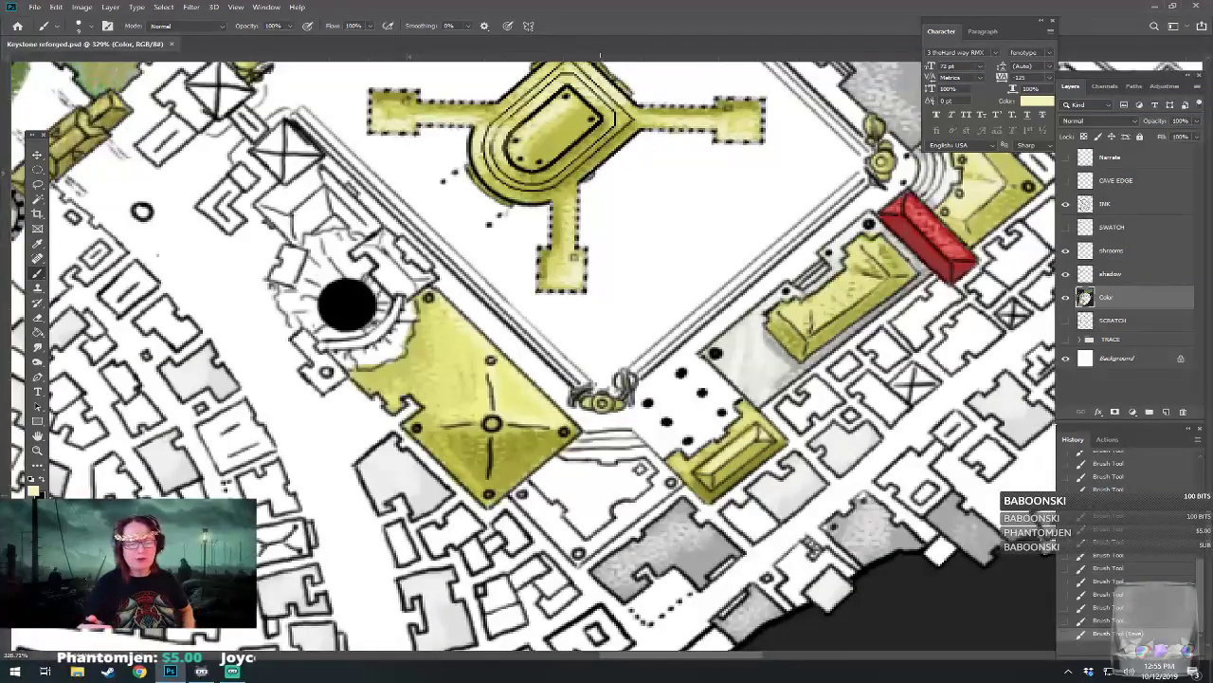
drag(600, 360, 579, 391)
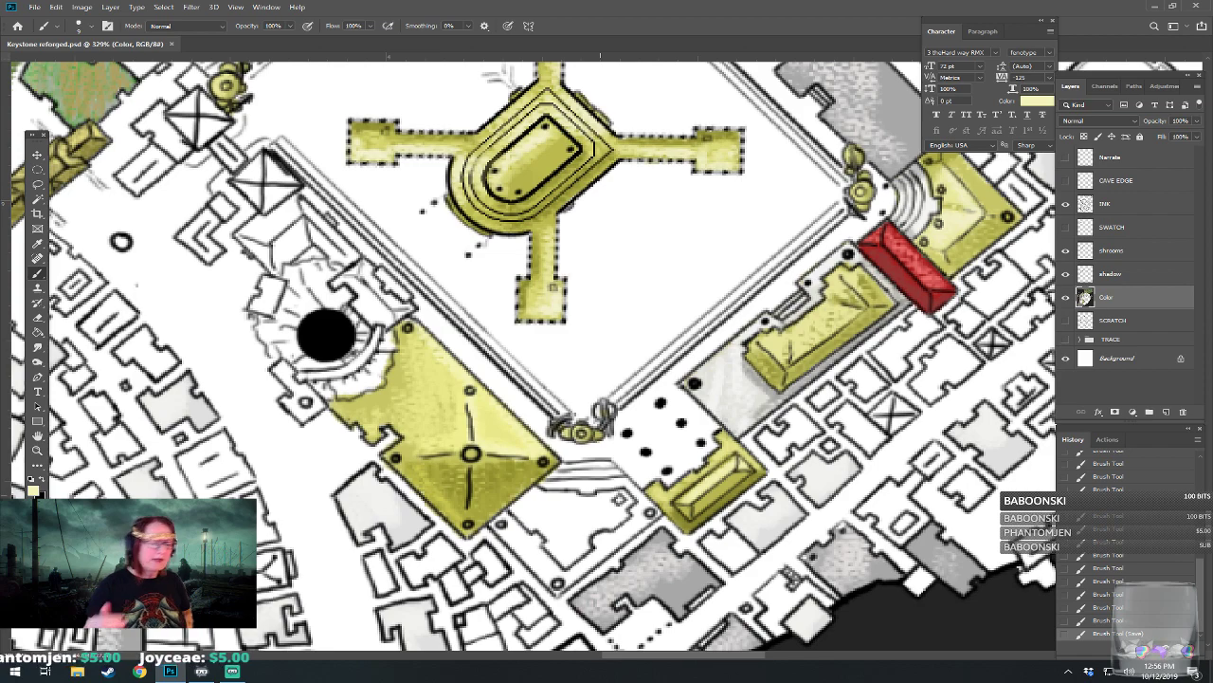
click(32, 489)
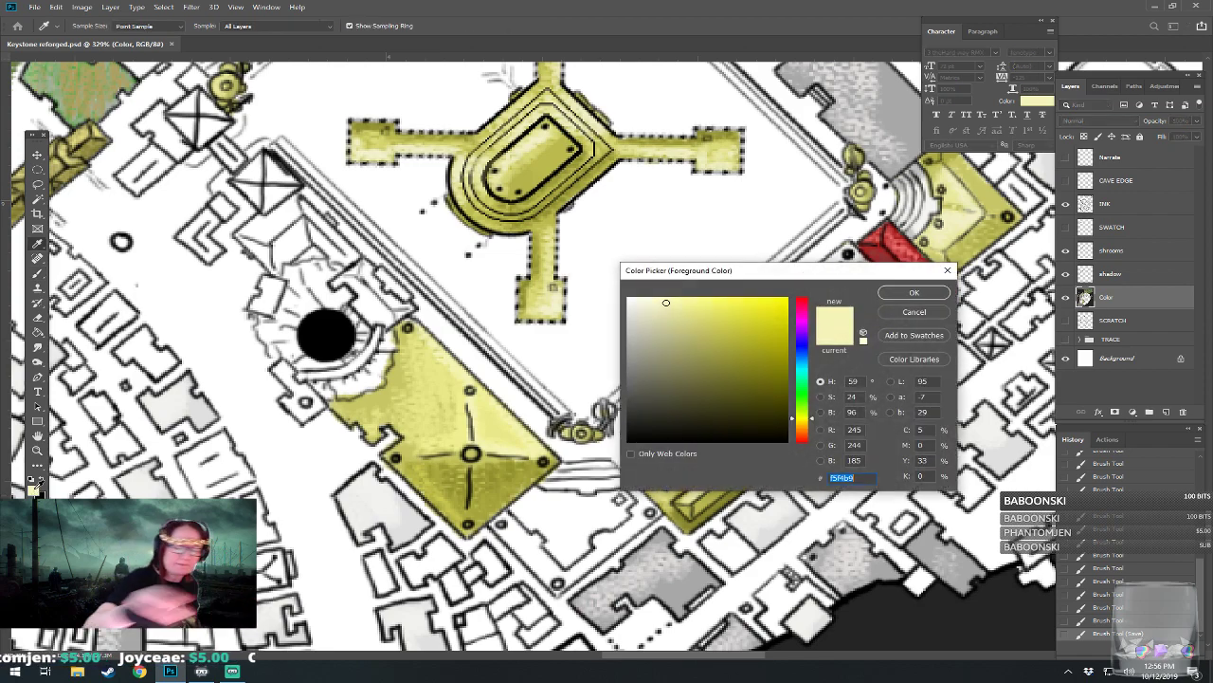
click(628, 323)
click(901, 293)
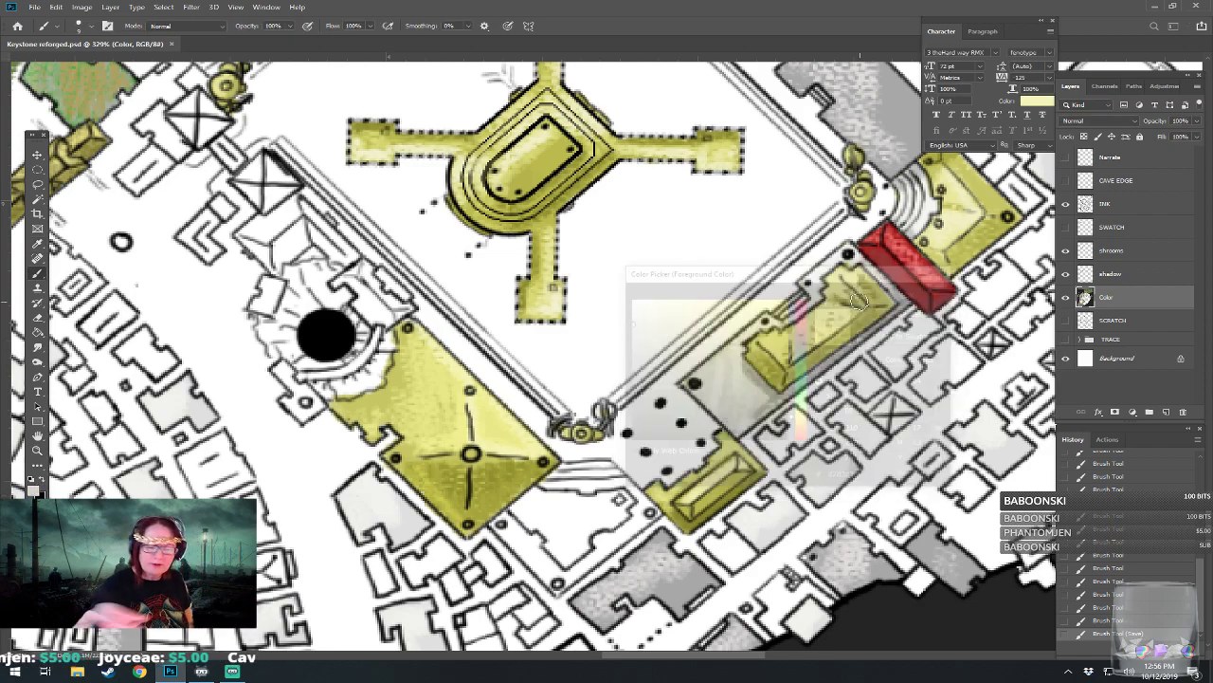
mouse_move(502, 522)
mouse_down()
mouse_move(535, 550)
mouse_move(502, 532)
mouse_move(551, 581)
mouse_move(594, 558)
mouse_move(570, 581)
mouse_move(645, 516)
mouse_move(635, 513)
mouse_move(651, 513)
mouse_move(627, 483)
mouse_move(651, 514)
mouse_up()
mouse_move(558, 485)
mouse_down()
mouse_move(587, 487)
mouse_move(559, 470)
mouse_move(624, 482)
mouse_move(553, 485)
mouse_up()
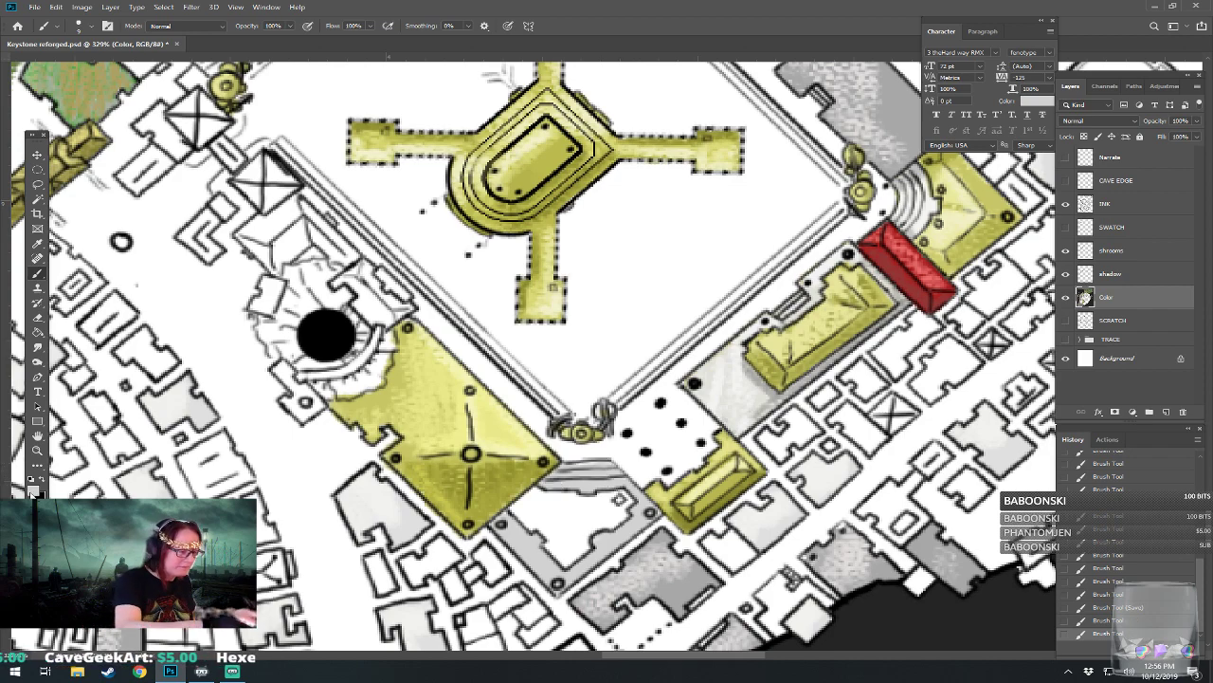
Step: Set the foreground colour to medium grey #a5a5a5 and shade the steps and paved plot below the south corner statue
click(32, 485)
click(889, 297)
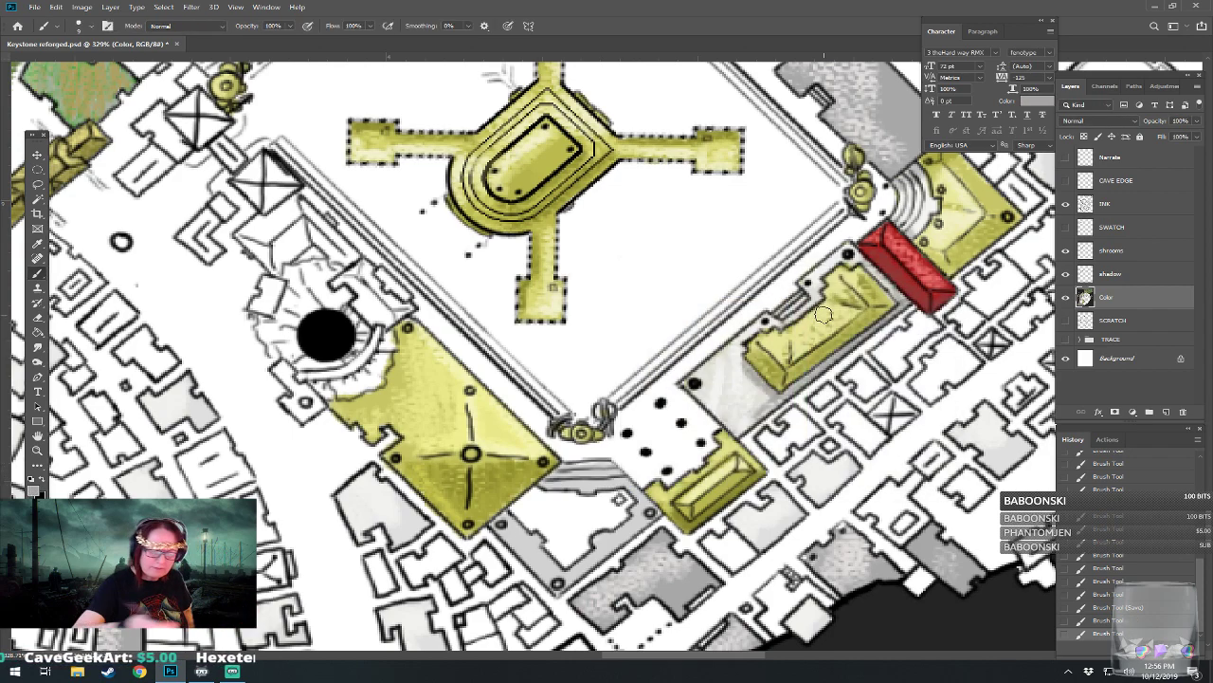
mouse_move(508, 517)
mouse_down()
mouse_move(499, 522)
mouse_move(536, 538)
mouse_up()
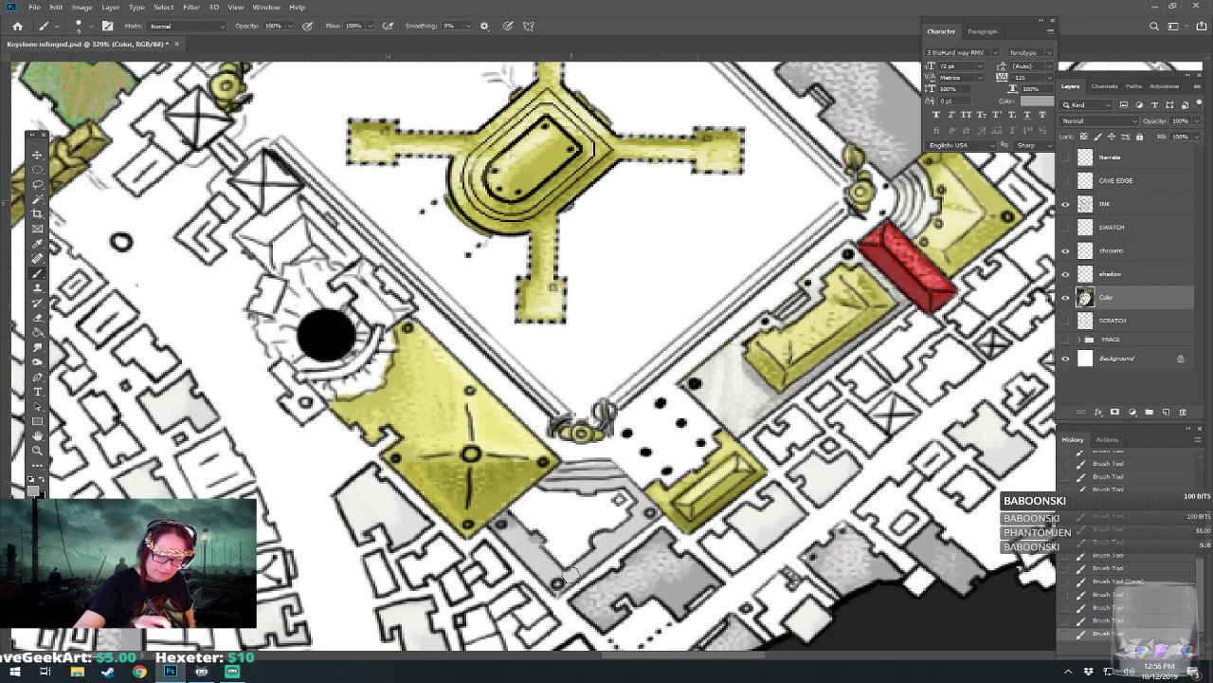
drag(626, 530, 641, 511)
drag(560, 590, 559, 587)
drag(649, 523, 655, 516)
drag(500, 532, 509, 528)
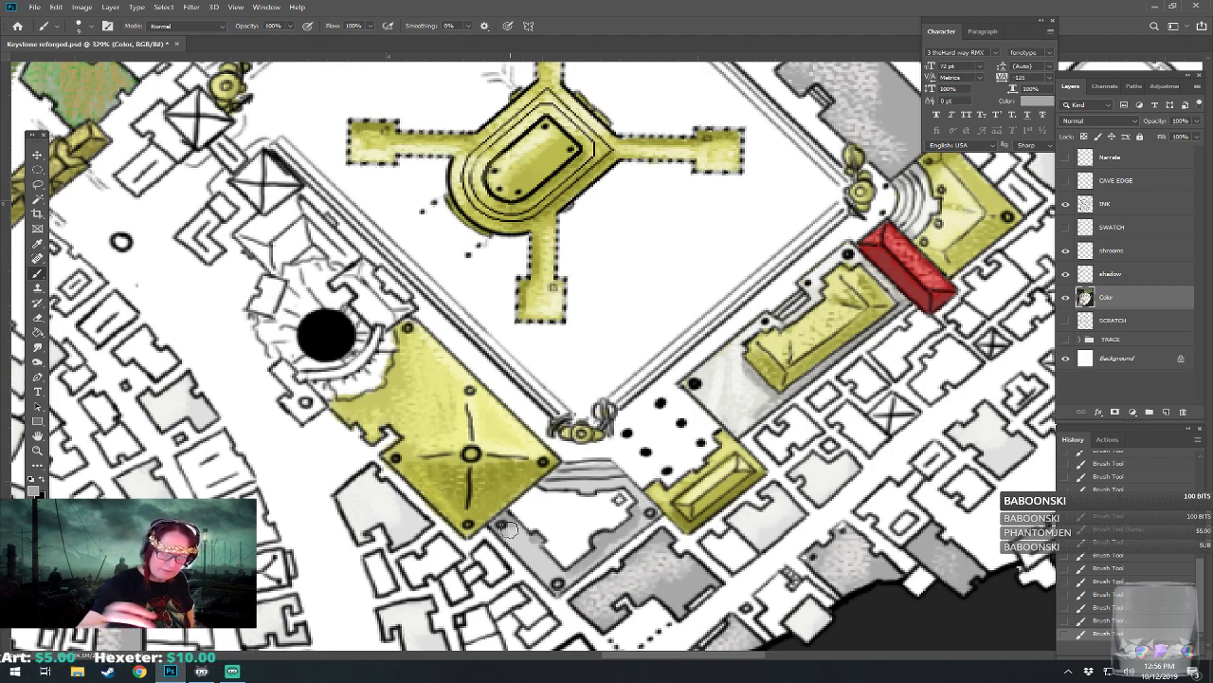
mouse_move(553, 484)
mouse_down()
mouse_move(569, 469)
mouse_move(553, 479)
mouse_up()
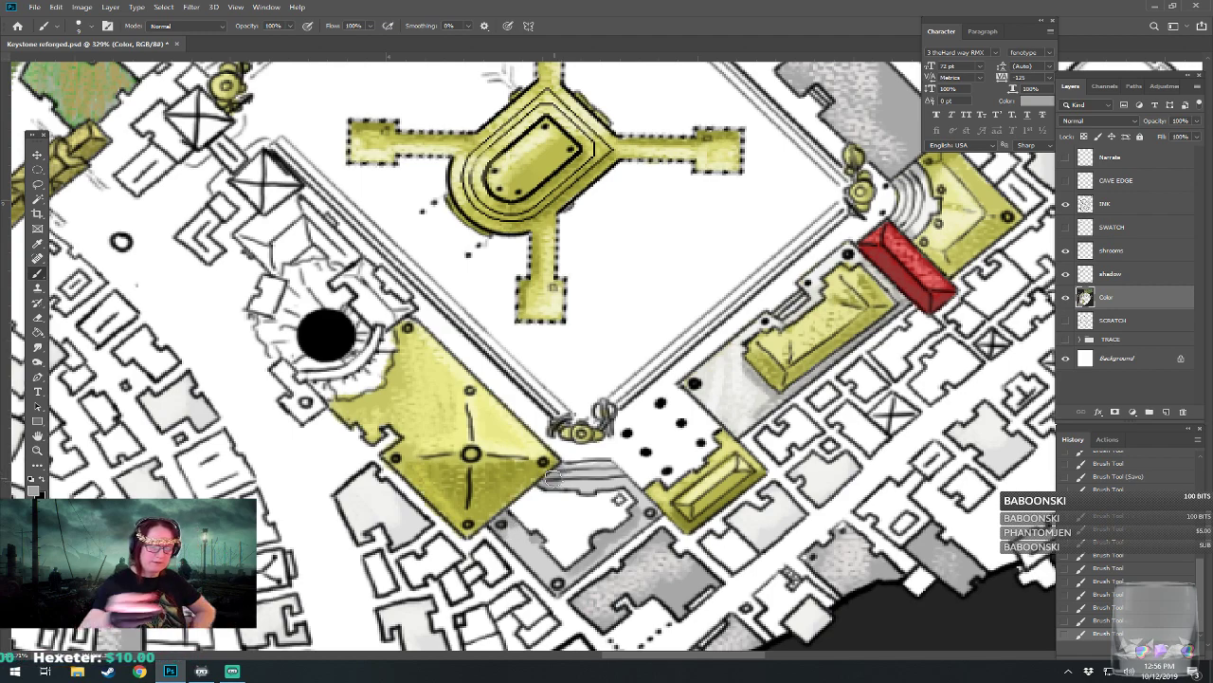
Step: Highlight the stonework of the steps and paved plot with pale grey #efefef and white #ffffff
click(33, 490)
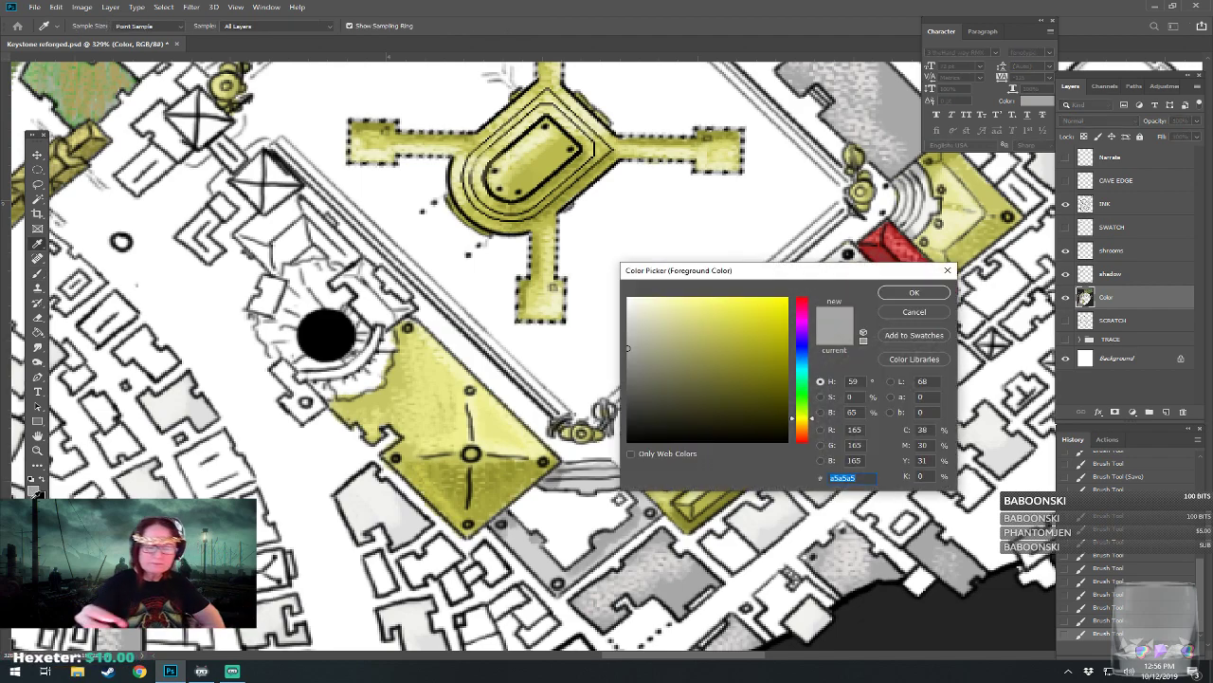
click(635, 311)
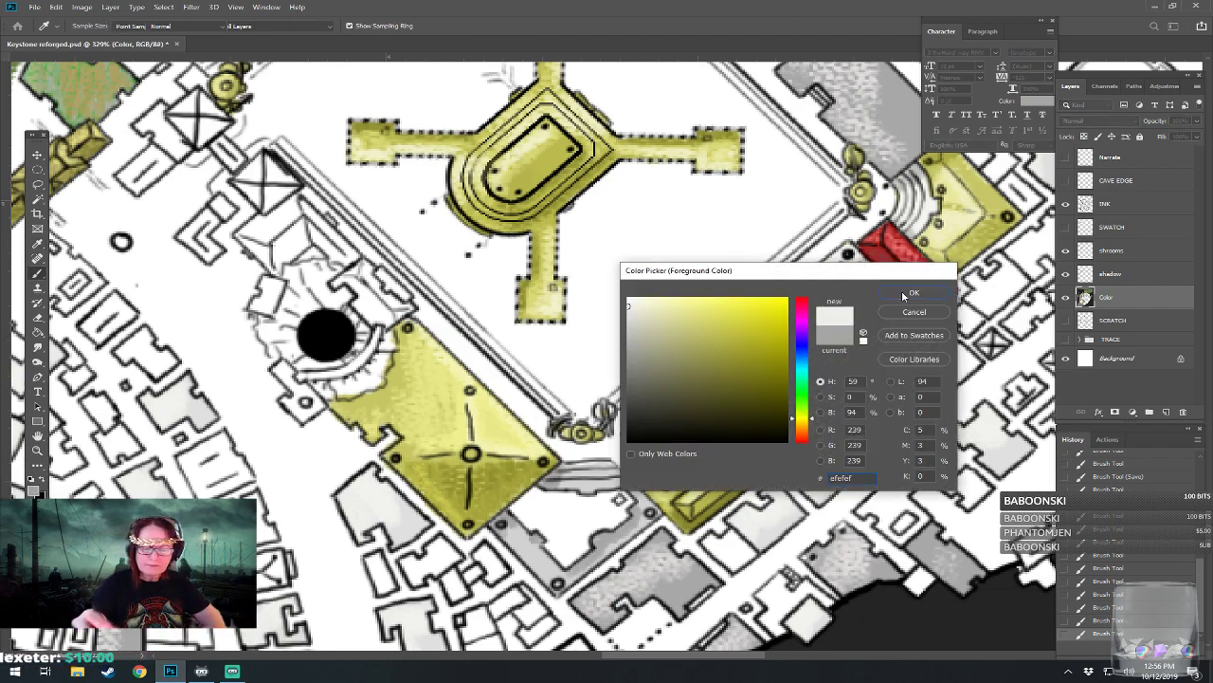
click(901, 290)
mouse_move(589, 485)
mouse_down()
mouse_move(621, 484)
mouse_move(643, 503)
mouse_move(582, 466)
mouse_up()
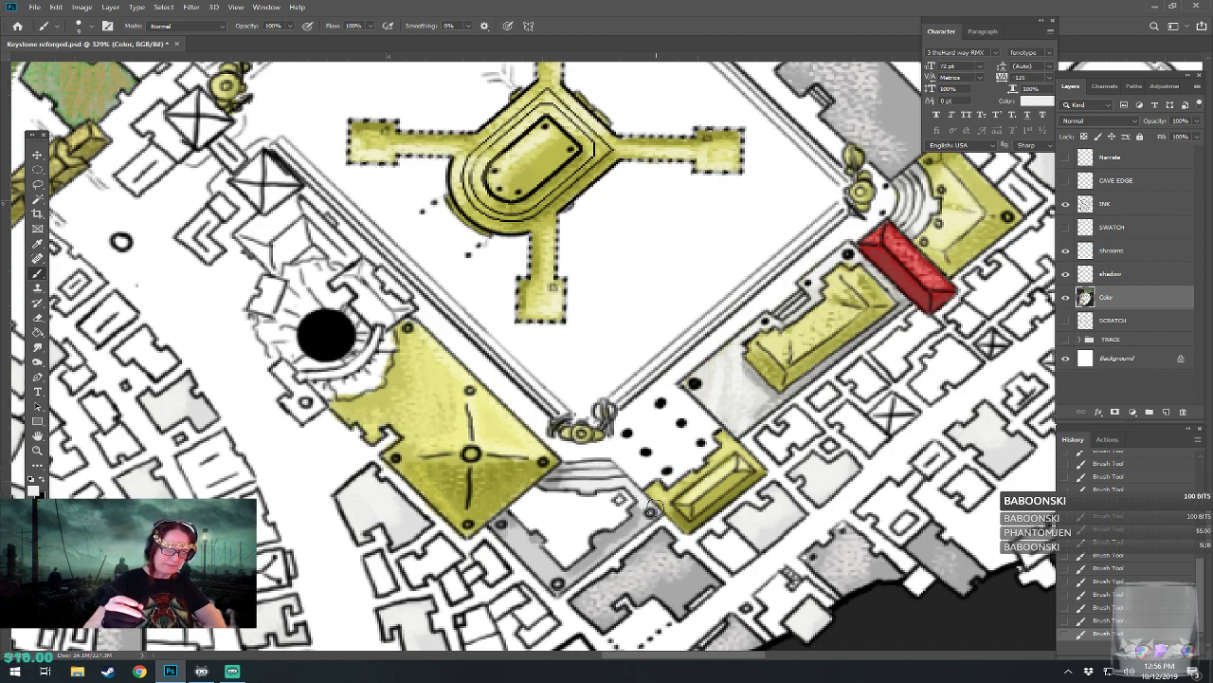
click(33, 489)
drag(636, 303, 626, 296)
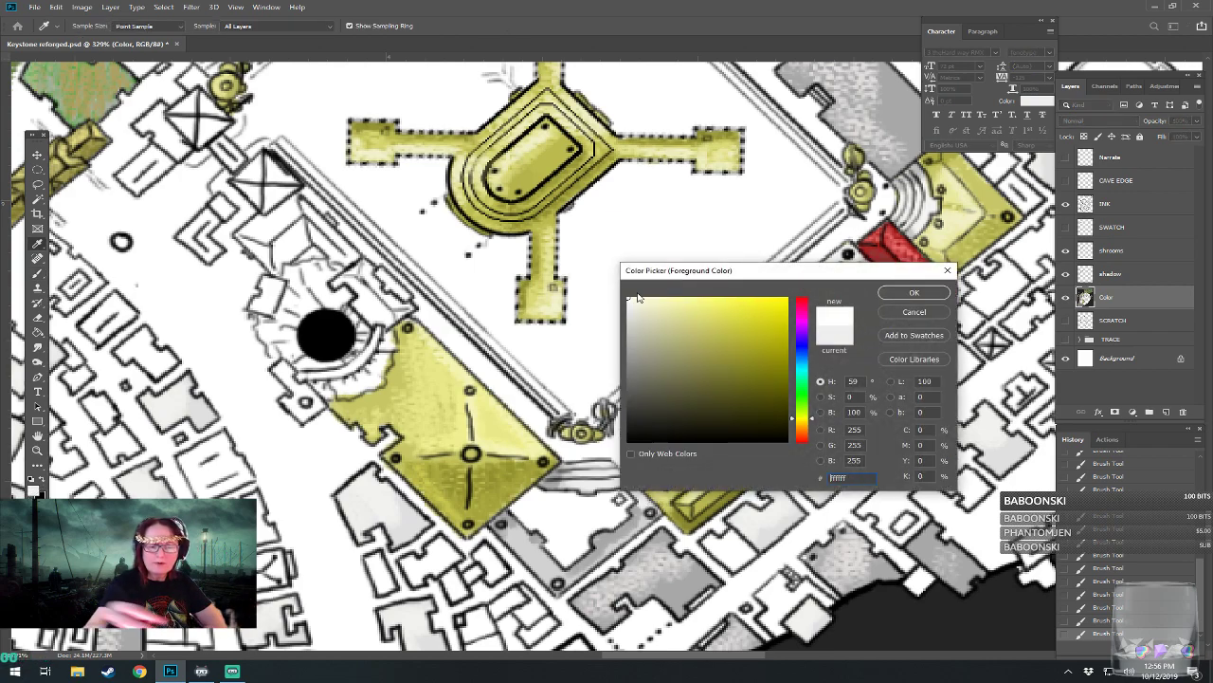
click(895, 295)
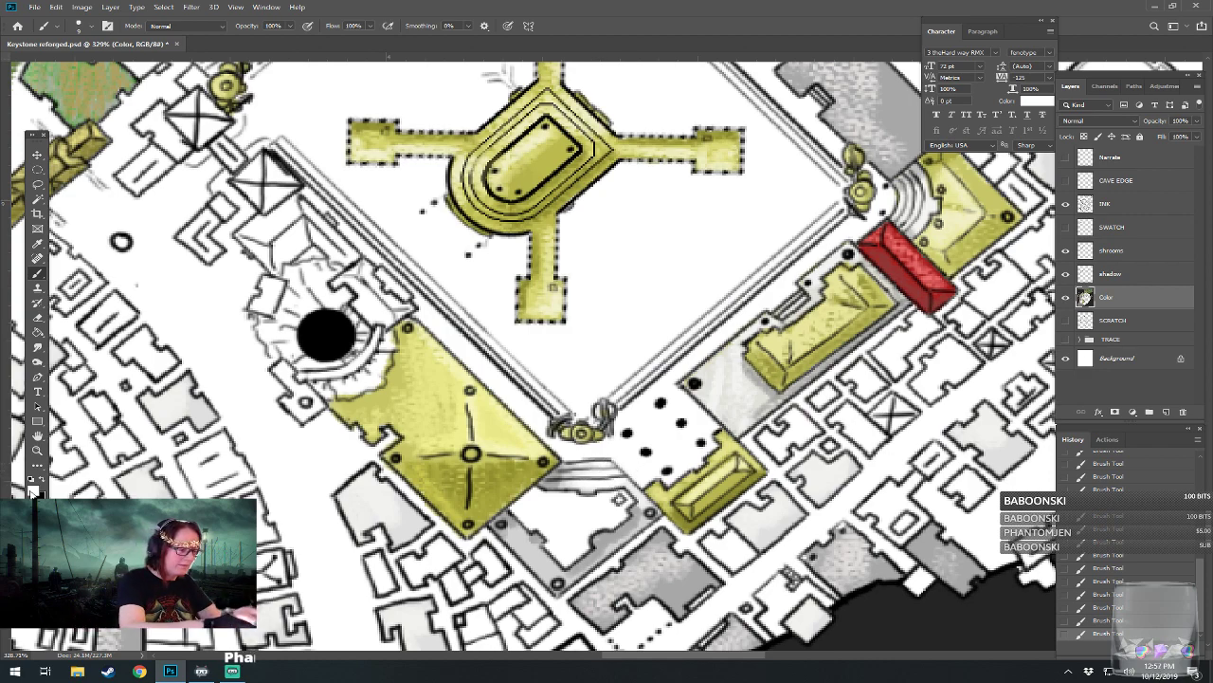
Step: Set the foreground colour to red and fill the building inside the grey paved plot below the steps
click(33, 489)
drag(804, 315, 802, 297)
click(781, 305)
click(914, 292)
mouse_move(550, 506)
mouse_down()
mouse_move(557, 545)
mouse_move(547, 546)
mouse_move(567, 561)
mouse_move(583, 546)
mouse_move(568, 546)
mouse_move(565, 527)
mouse_move(616, 523)
mouse_move(623, 499)
mouse_move(567, 502)
mouse_move(600, 503)
mouse_move(604, 516)
mouse_move(565, 499)
mouse_move(569, 521)
mouse_move(568, 499)
mouse_move(537, 495)
mouse_move(518, 511)
mouse_move(534, 523)
mouse_move(540, 504)
mouse_move(532, 529)
mouse_up()
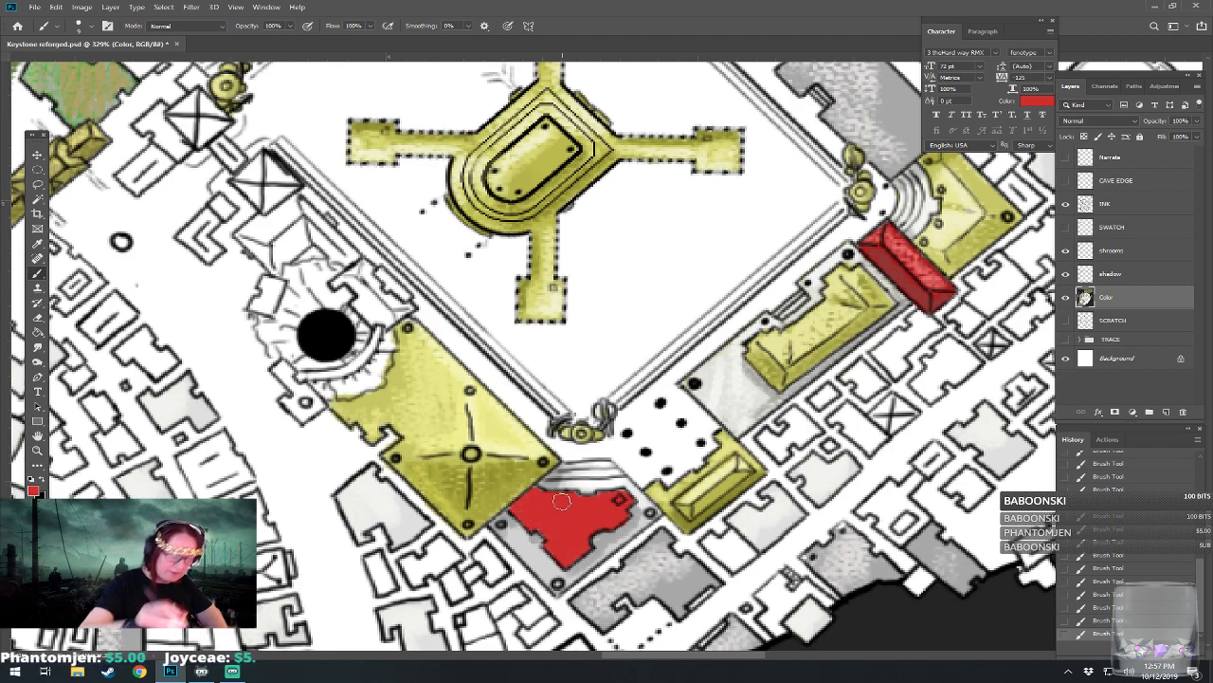
Step: Shade the newly painted red building's edge beside the large olive roof with dark red, and blend it with the building's own red
click(33, 489)
click(742, 368)
click(913, 292)
mouse_move(514, 511)
mouse_down()
mouse_move(585, 483)
mouse_move(511, 390)
mouse_up()
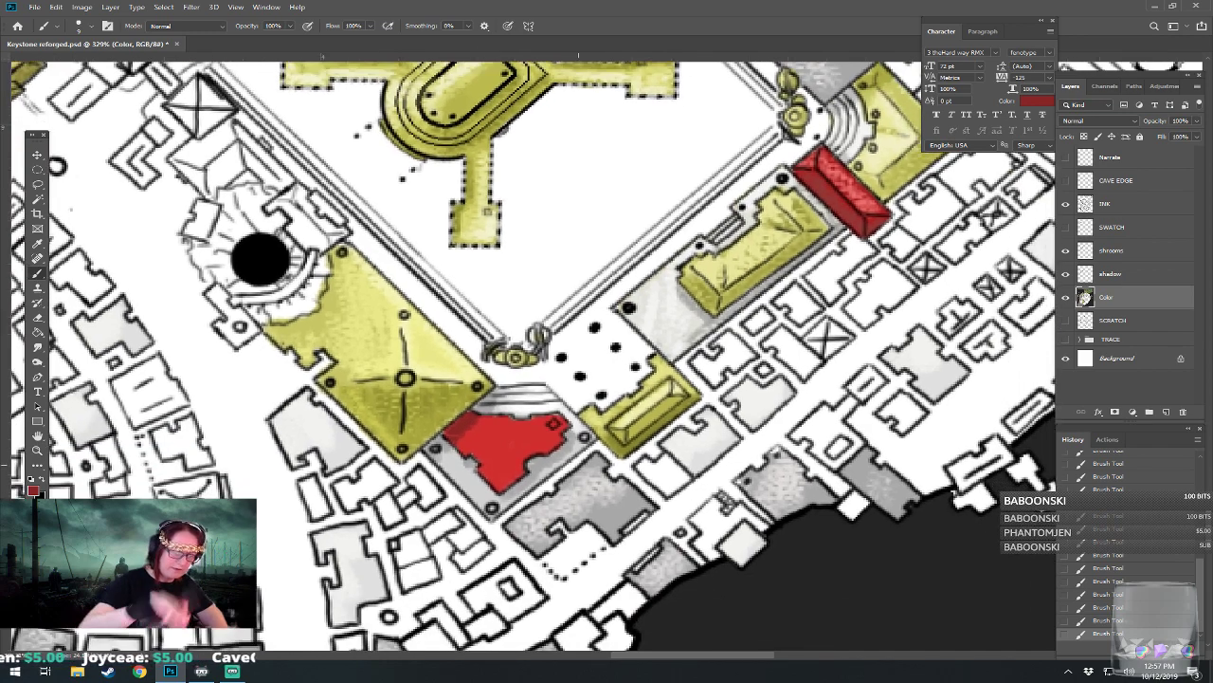
click(33, 490)
click(522, 429)
key(Return)
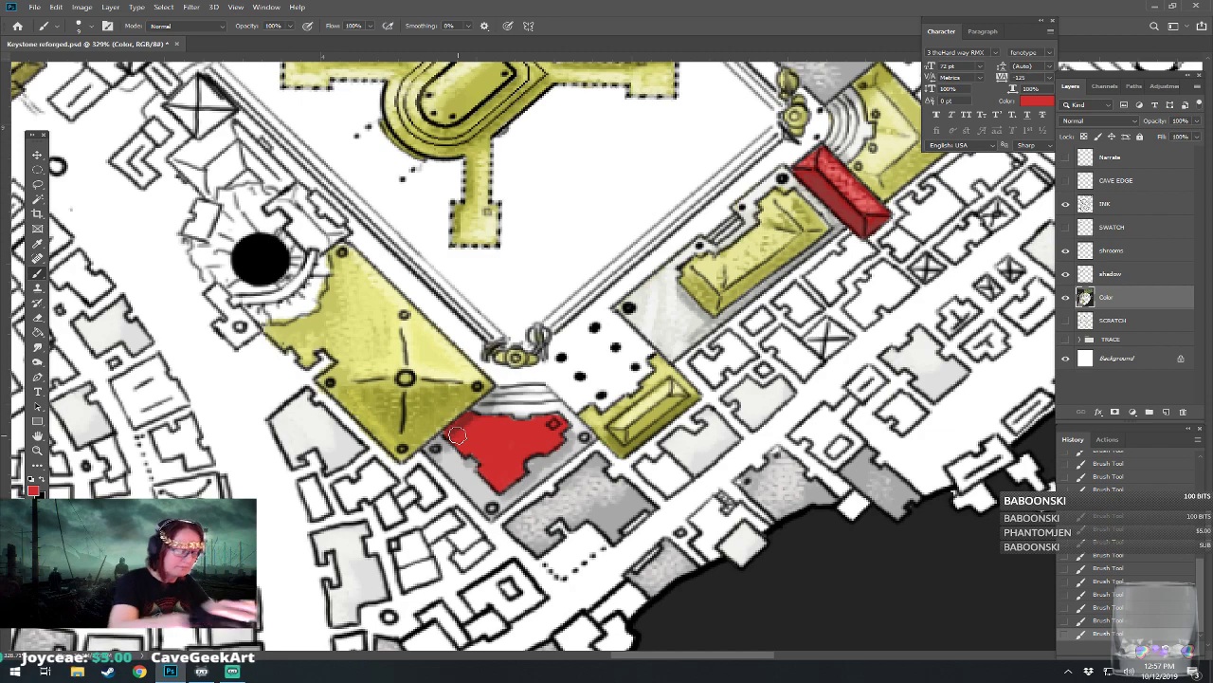
Step: Set the foreground colour to light red #e96263 and add highlights across the upper roof of the red building
click(34, 490)
click(719, 311)
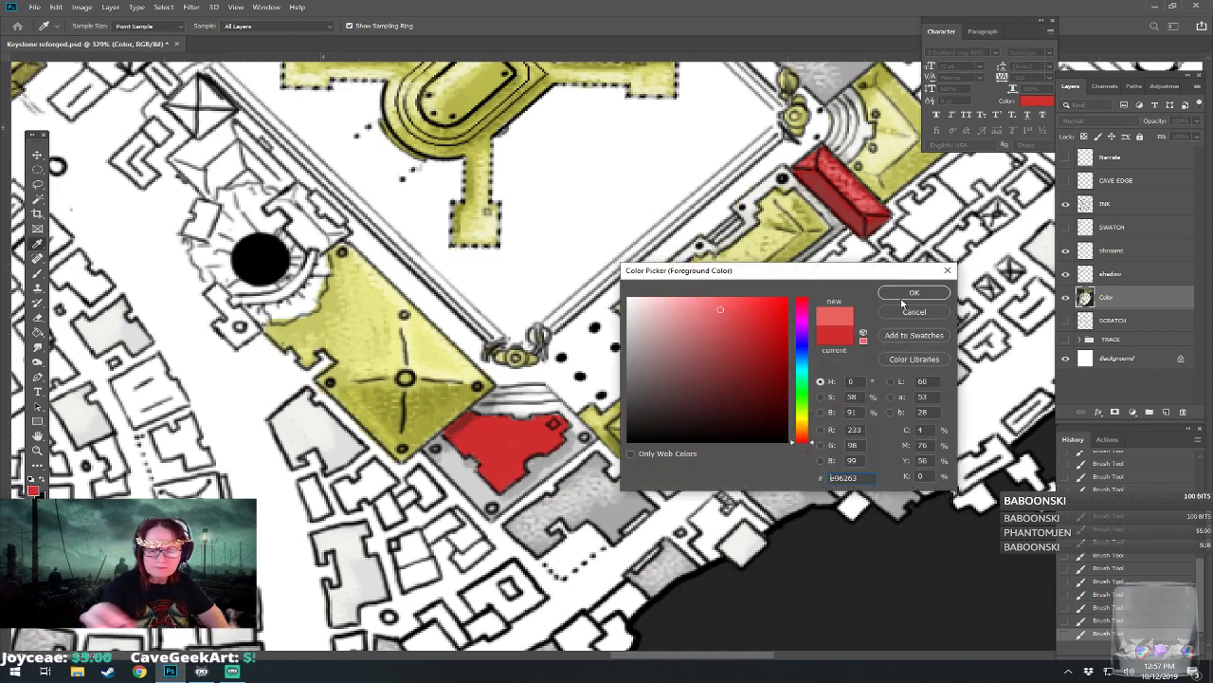
click(914, 292)
mouse_move(471, 433)
mouse_down()
mouse_move(499, 427)
mouse_move(513, 449)
mouse_move(521, 428)
mouse_move(531, 450)
mouse_move(547, 428)
mouse_move(526, 428)
mouse_move(561, 427)
mouse_up()
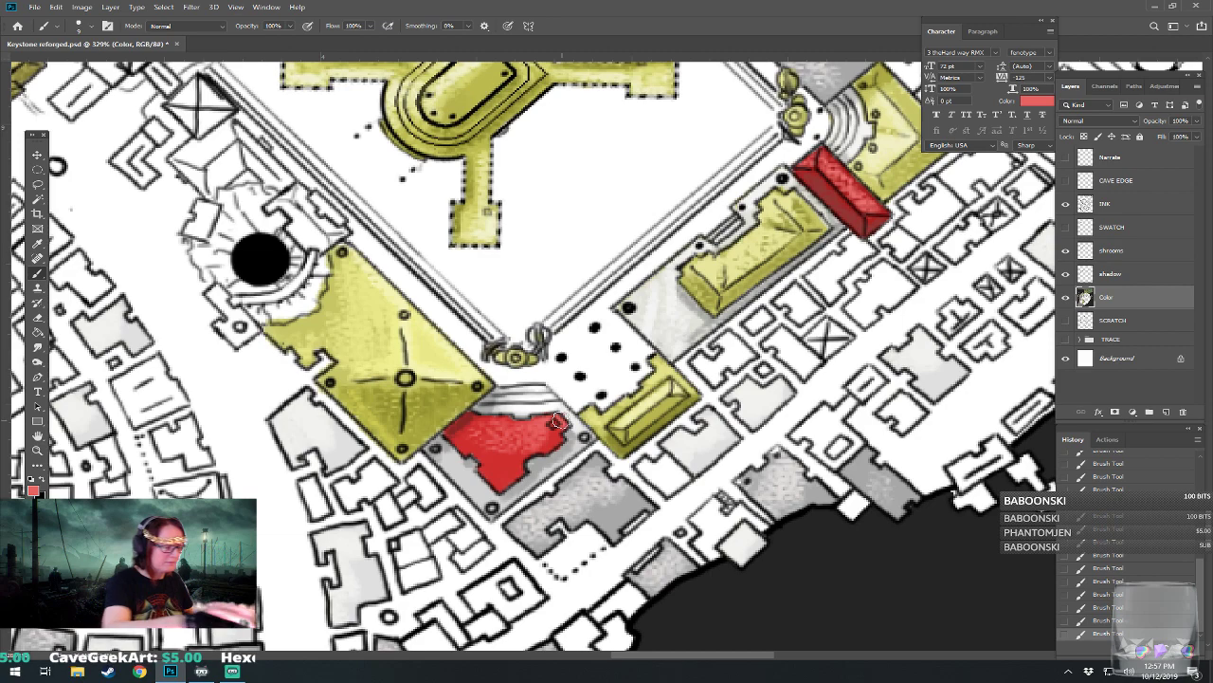
Step: Set the foreground colour to red #c93d3e and paint the small round pillars at the corners of the grey plot
click(33, 490)
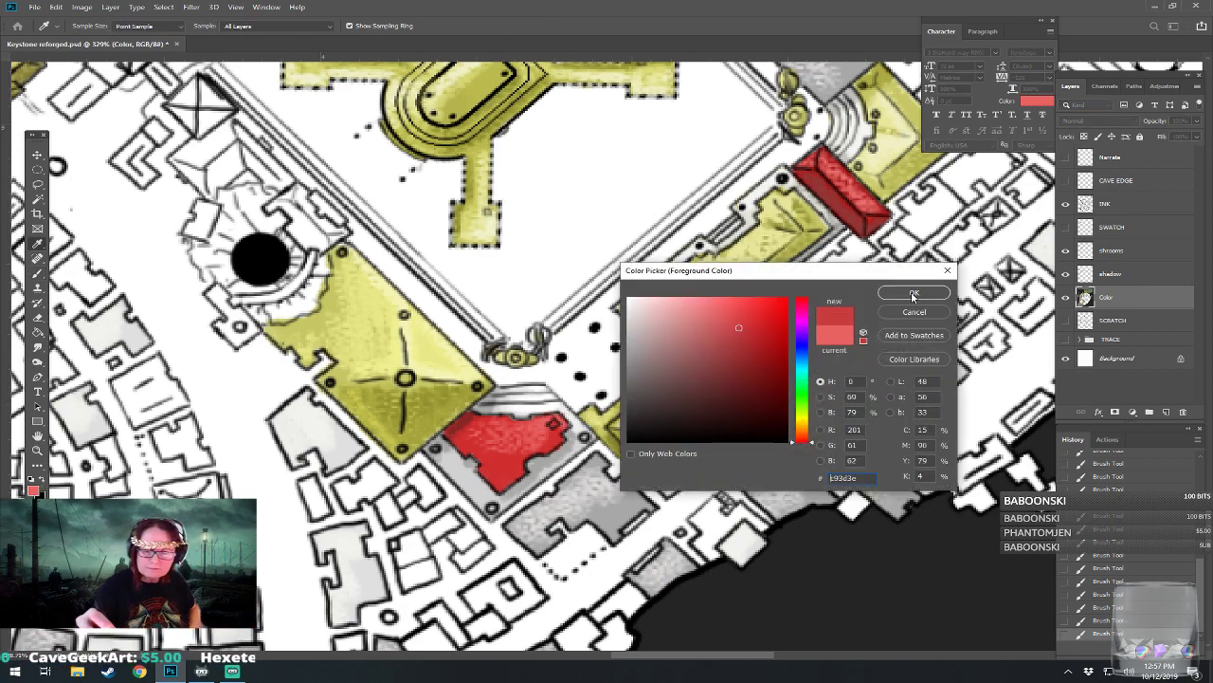
click(915, 292)
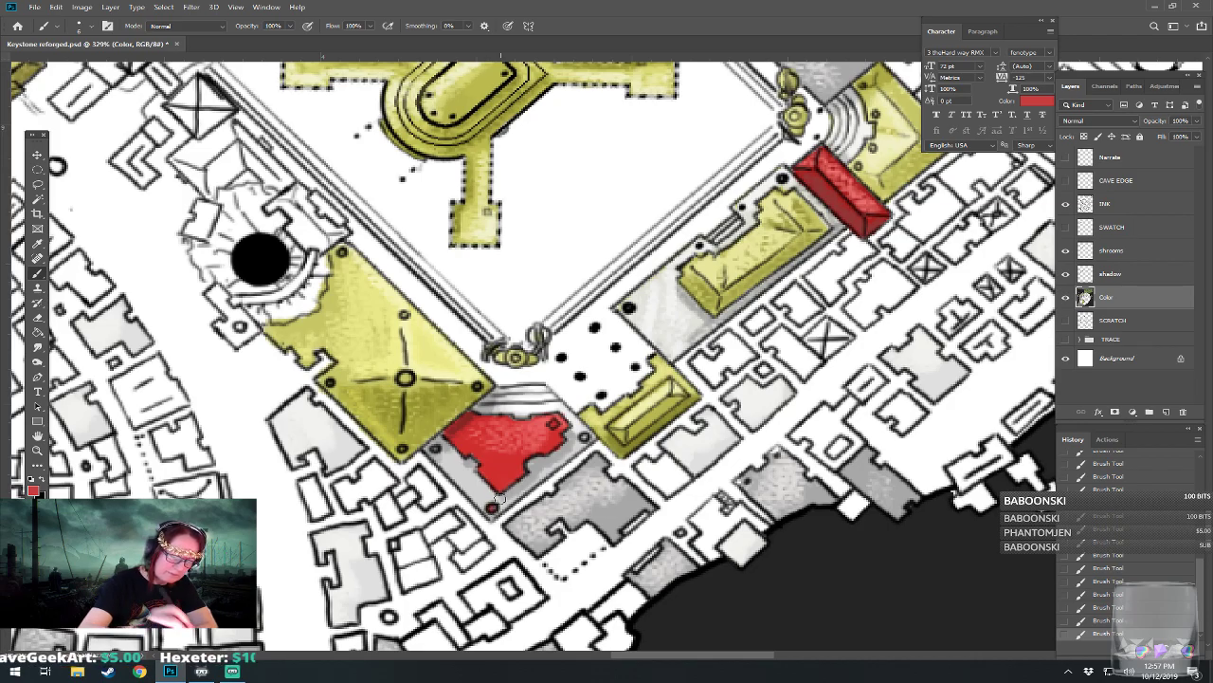
drag(585, 438, 583, 434)
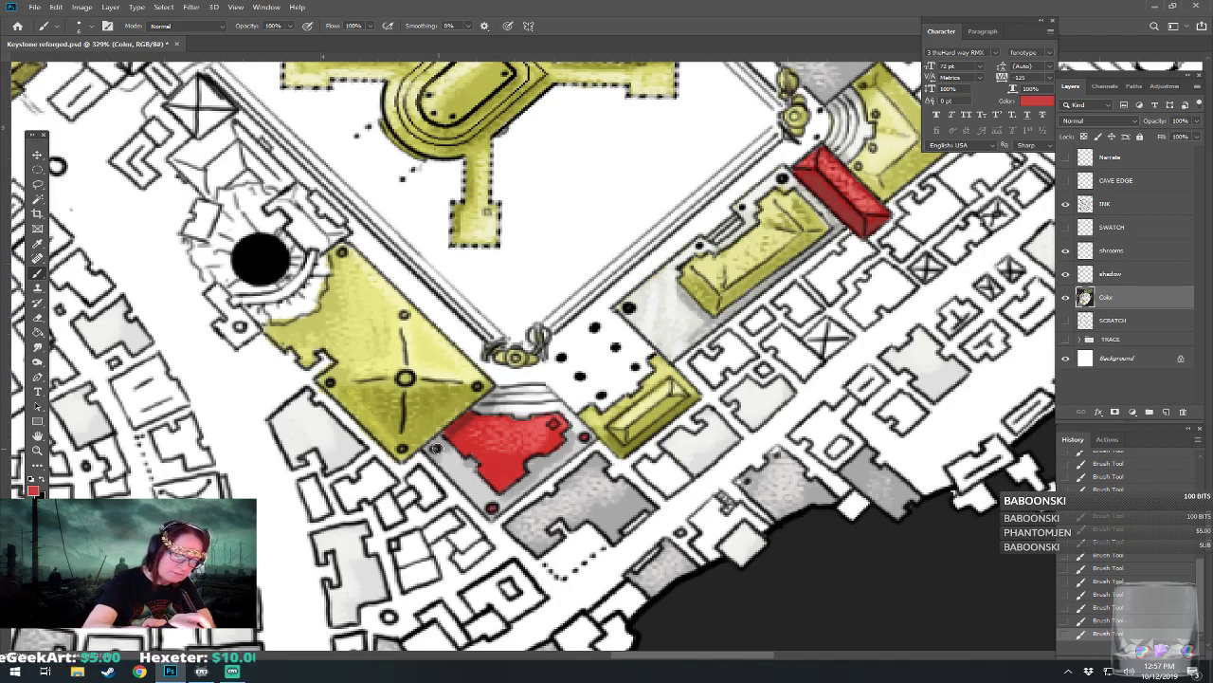
Step: Save the map document
scroll(359, 607, down, 4)
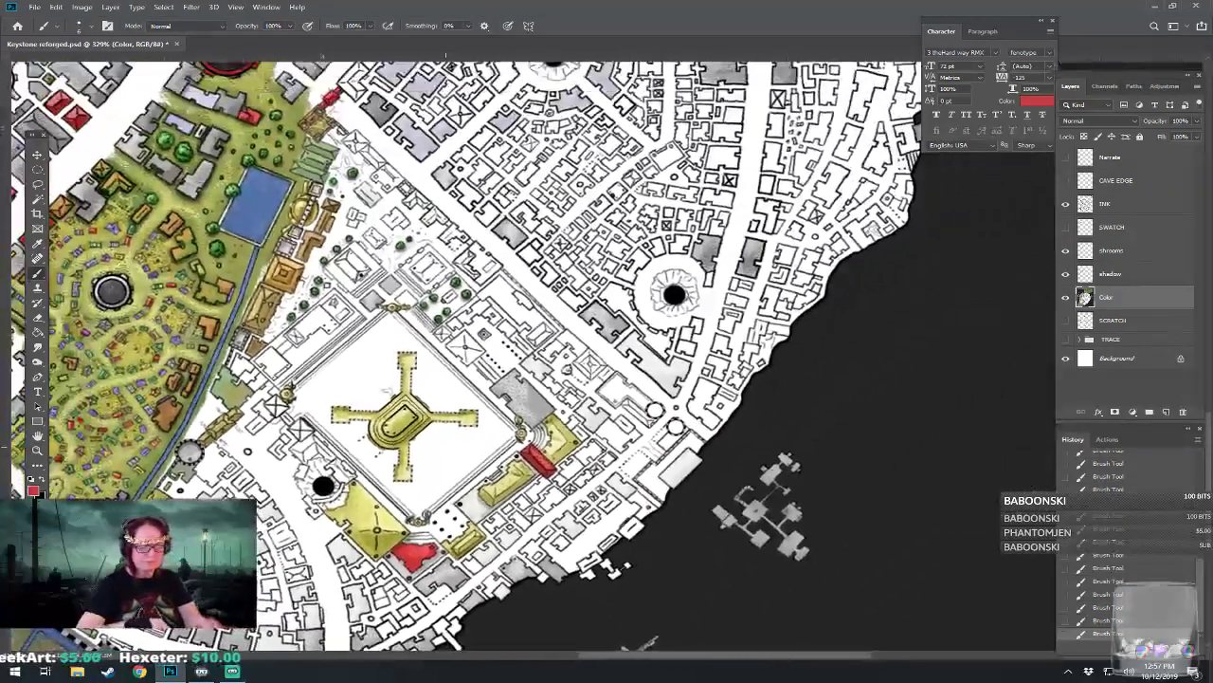
drag(446, 446, 529, 428)
key(ctrl+s)
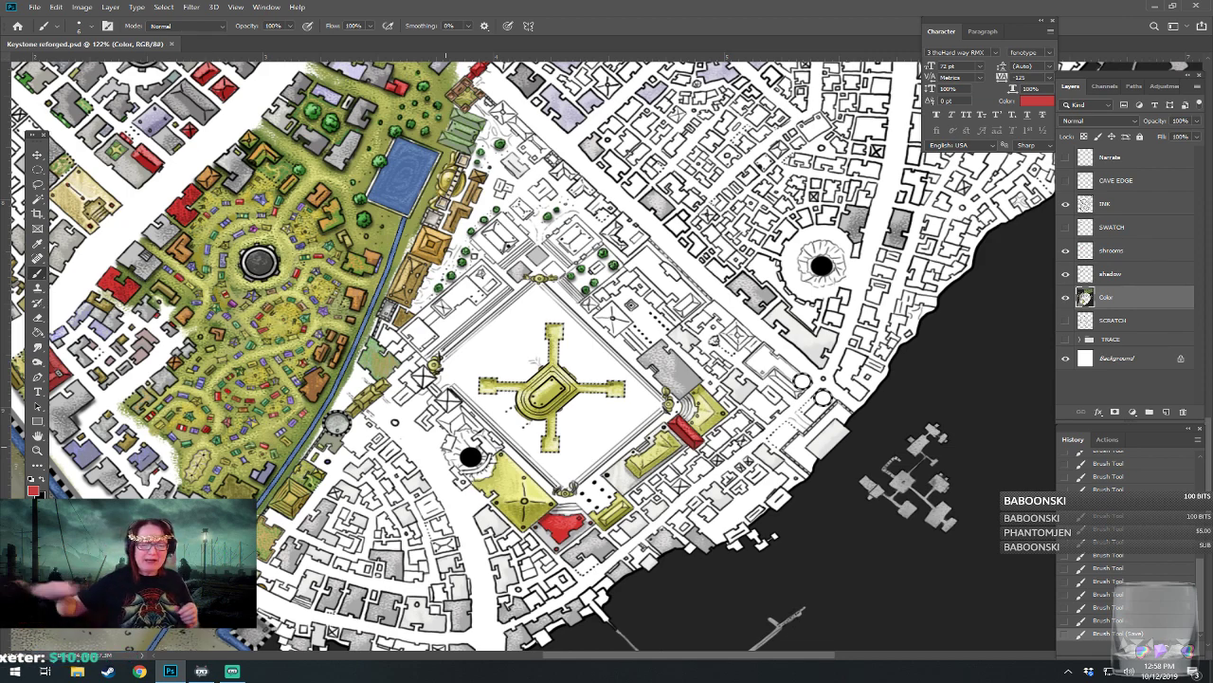
drag(446, 446, 445, 385)
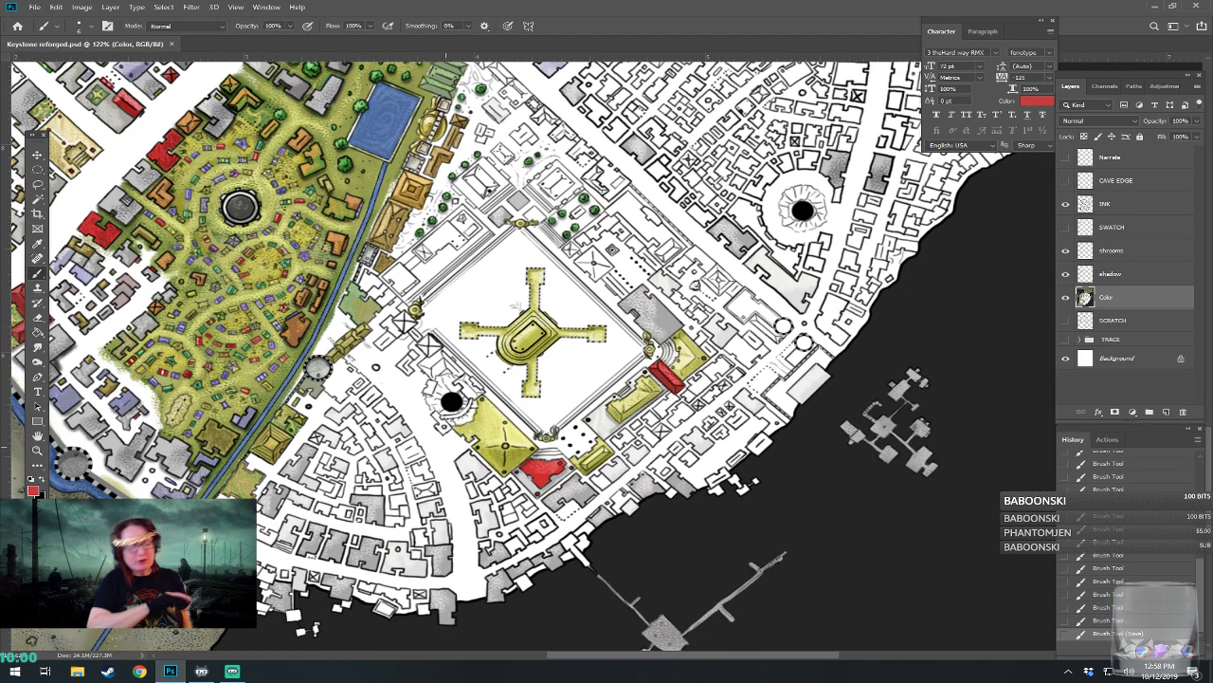
scroll(446, 446, down, 7)
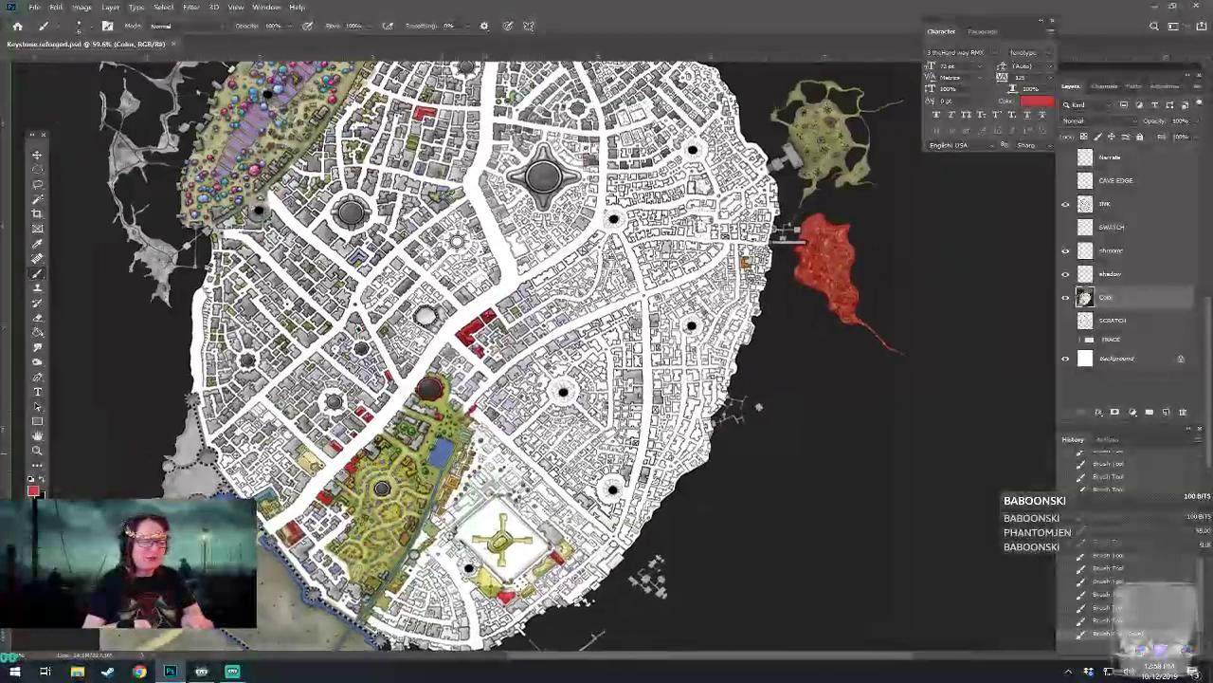
scroll(522, 606, up, 1)
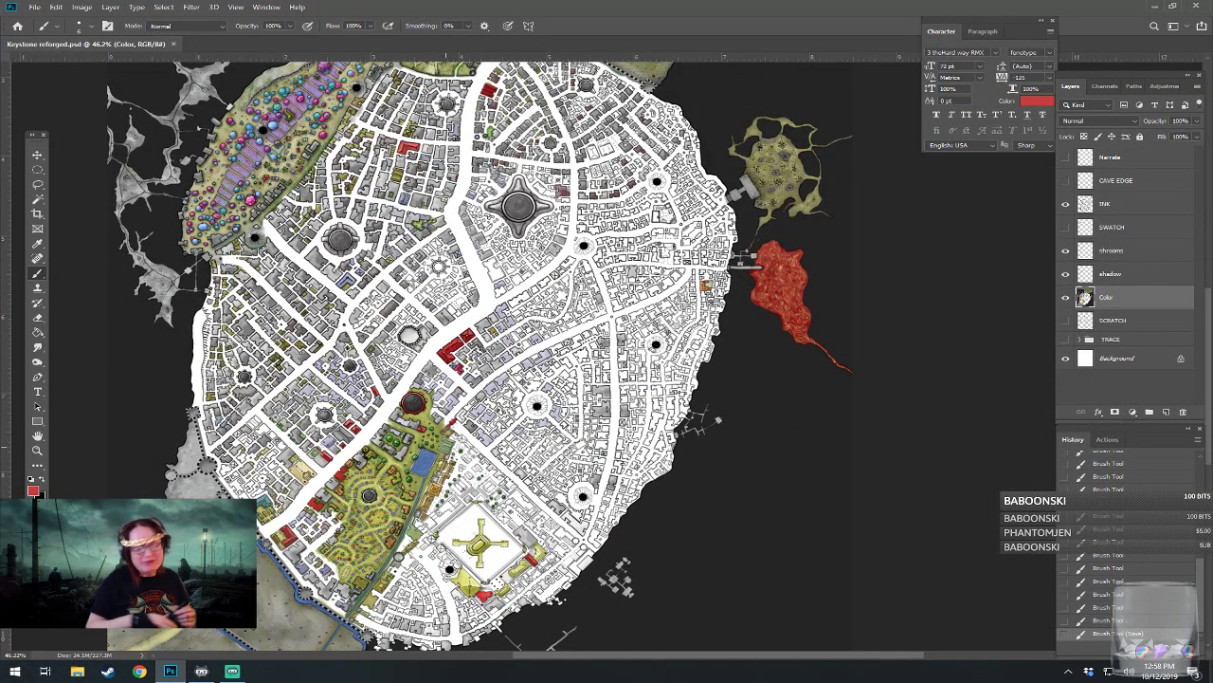
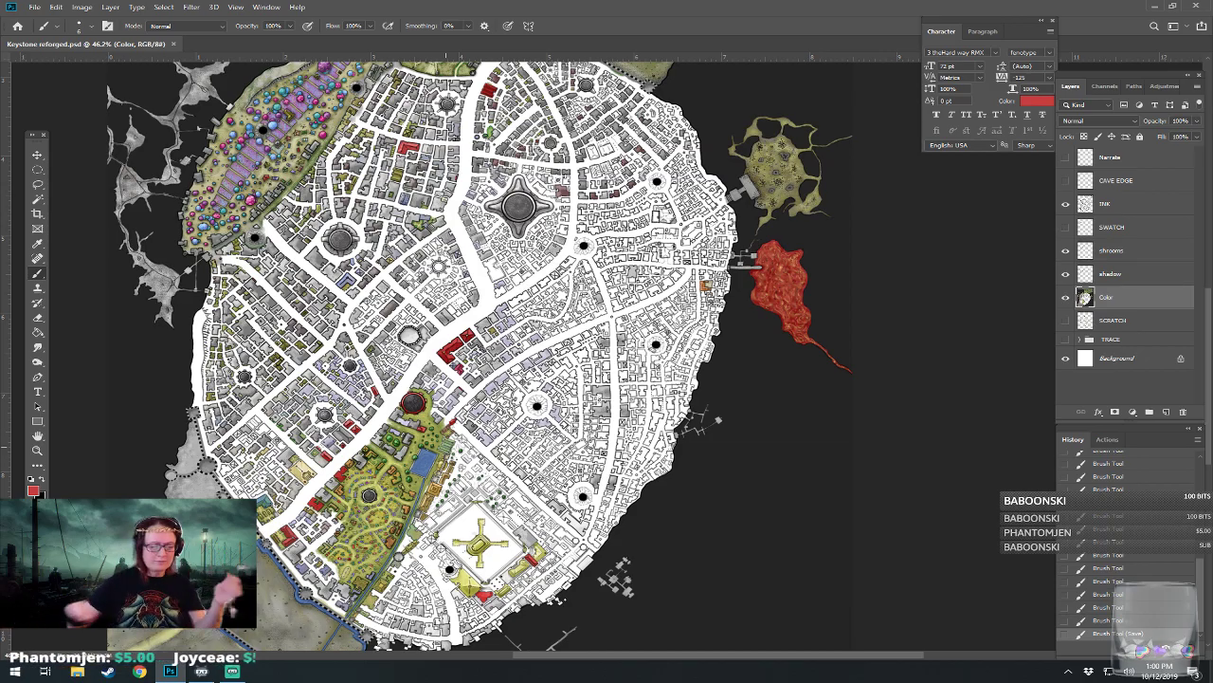
scroll(445, 447, up, 9)
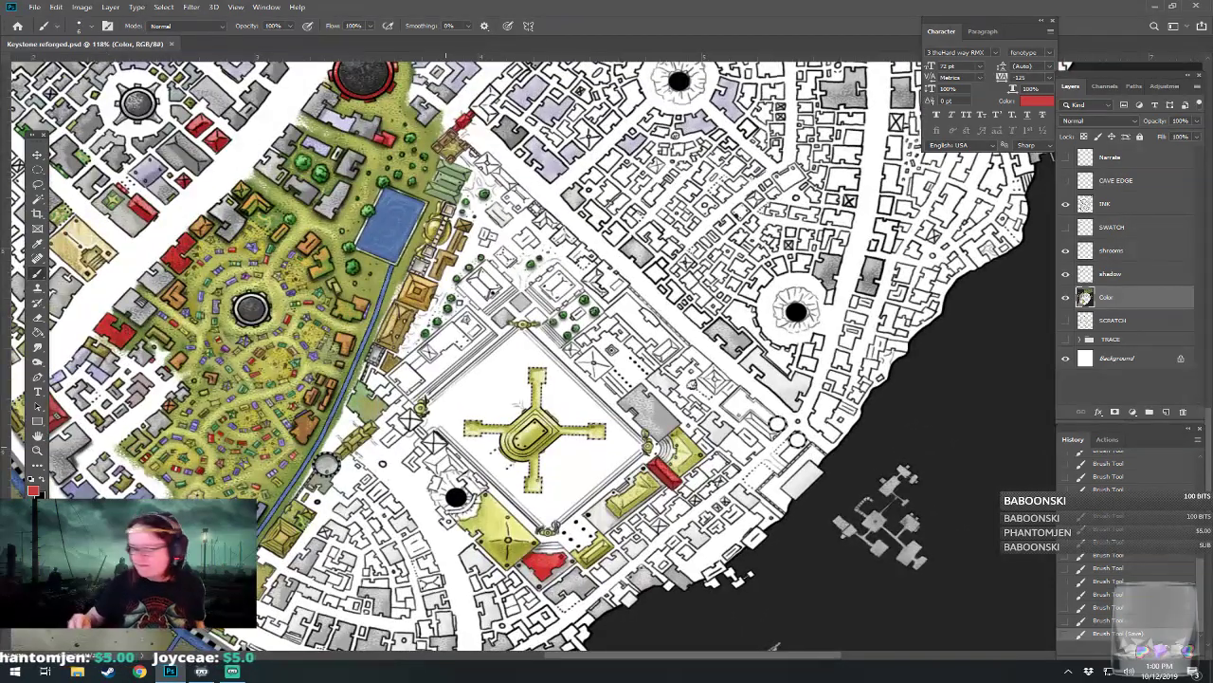
scroll(469, 568, up, 5)
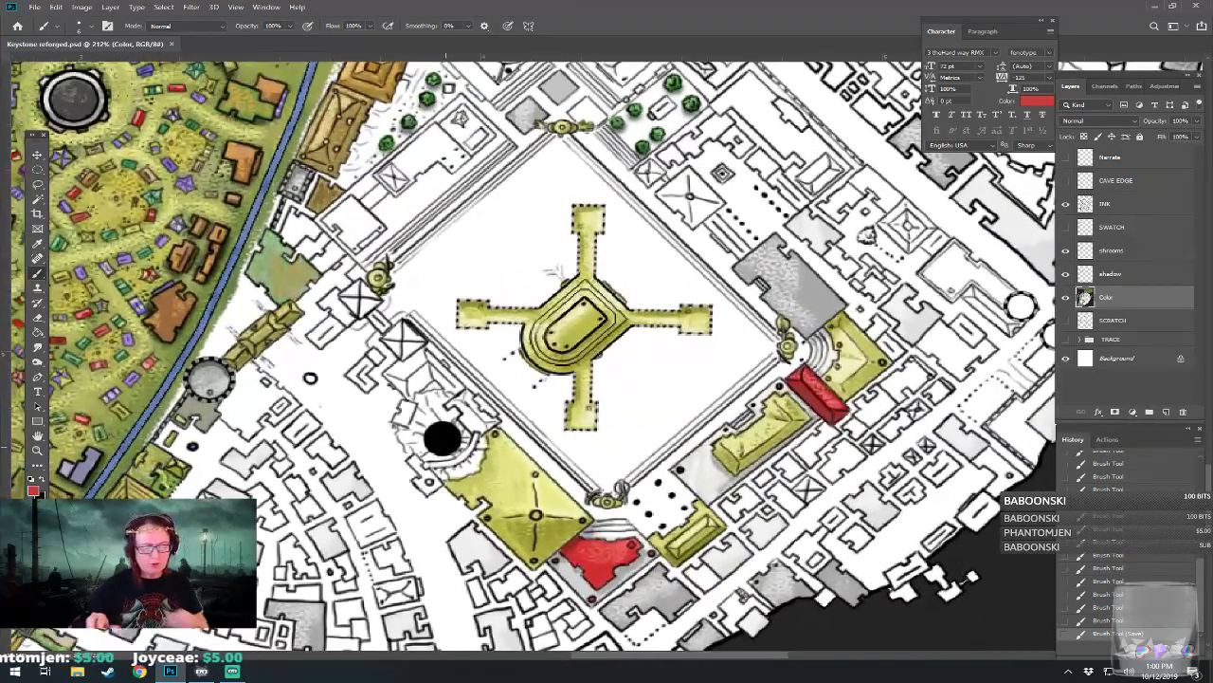
drag(445, 447, 504, 447)
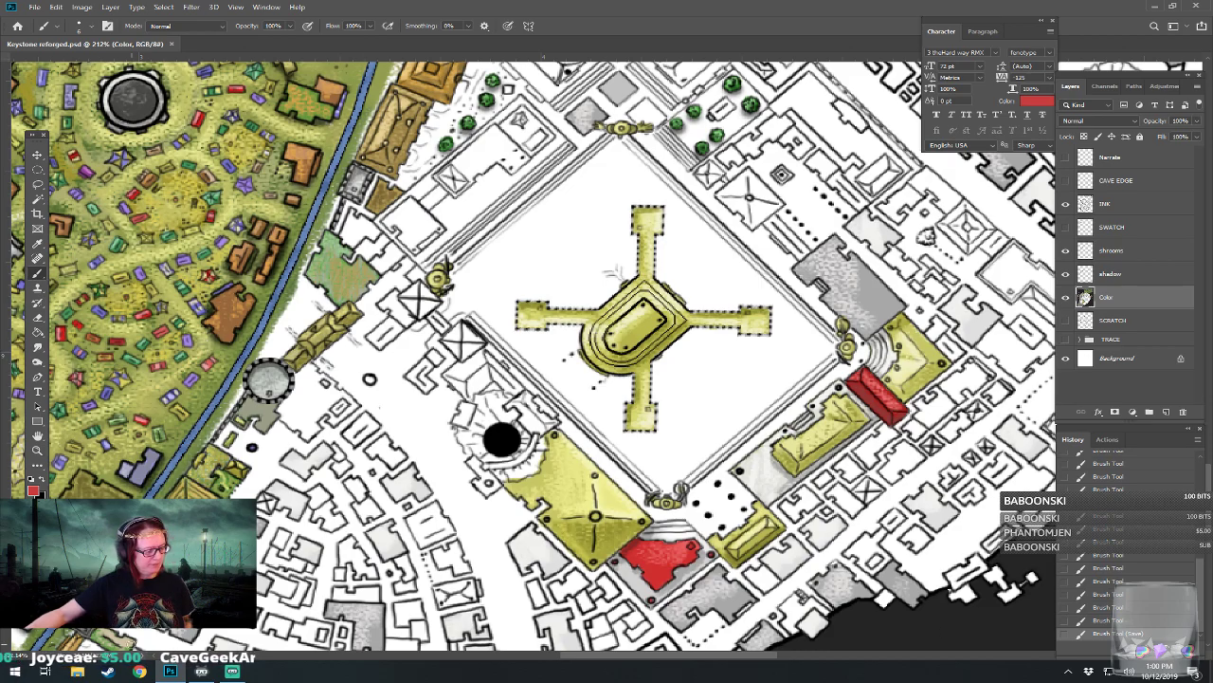
Step: Open Chrome, search Google Images for "stalagmite" and place the browser window over the map
click(139, 672)
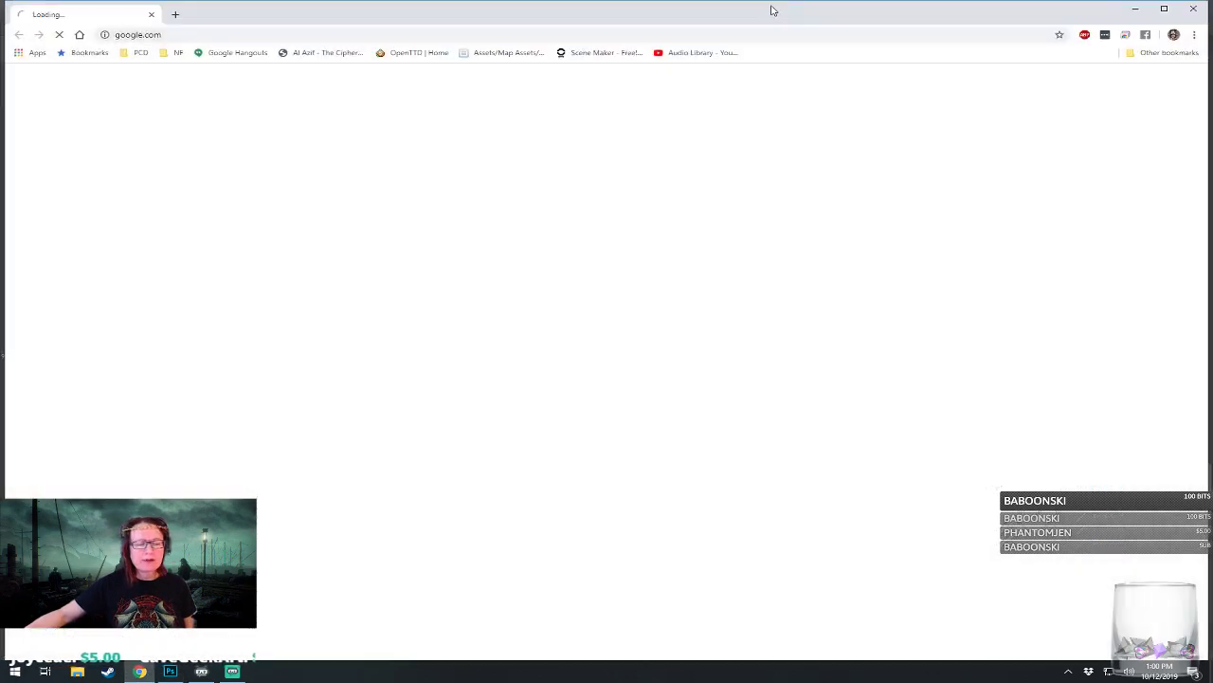
drag(667, 27, 1212, 128)
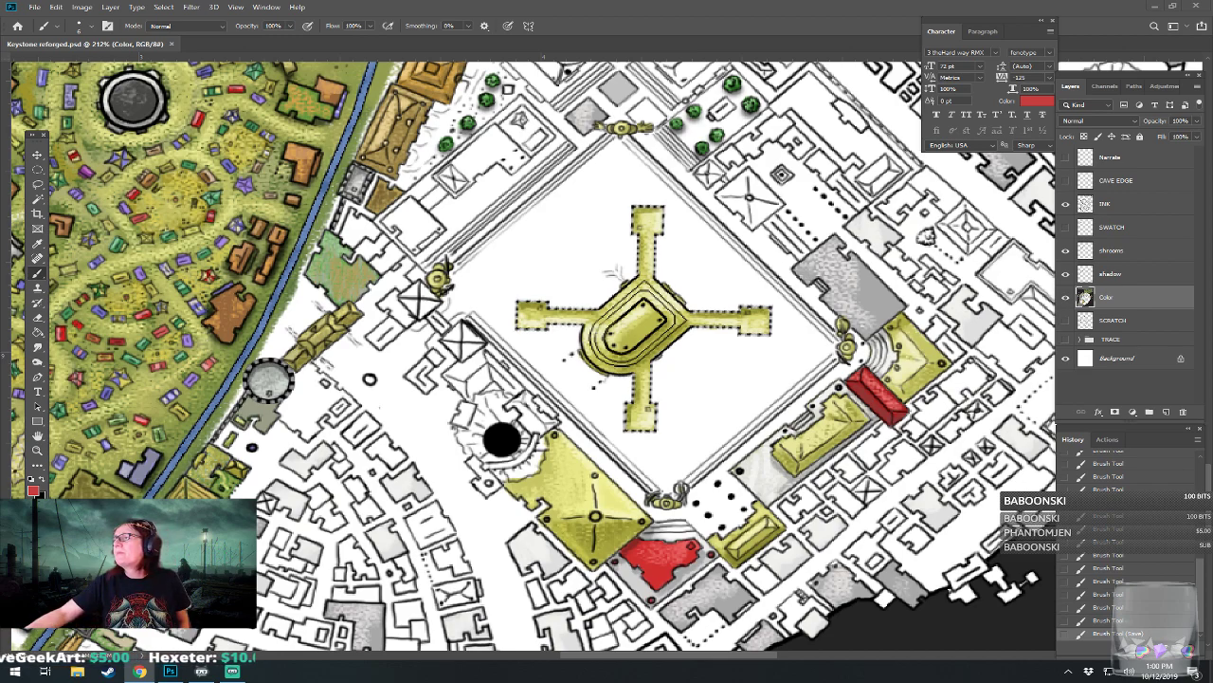
drag(1212, 103, 481, 74)
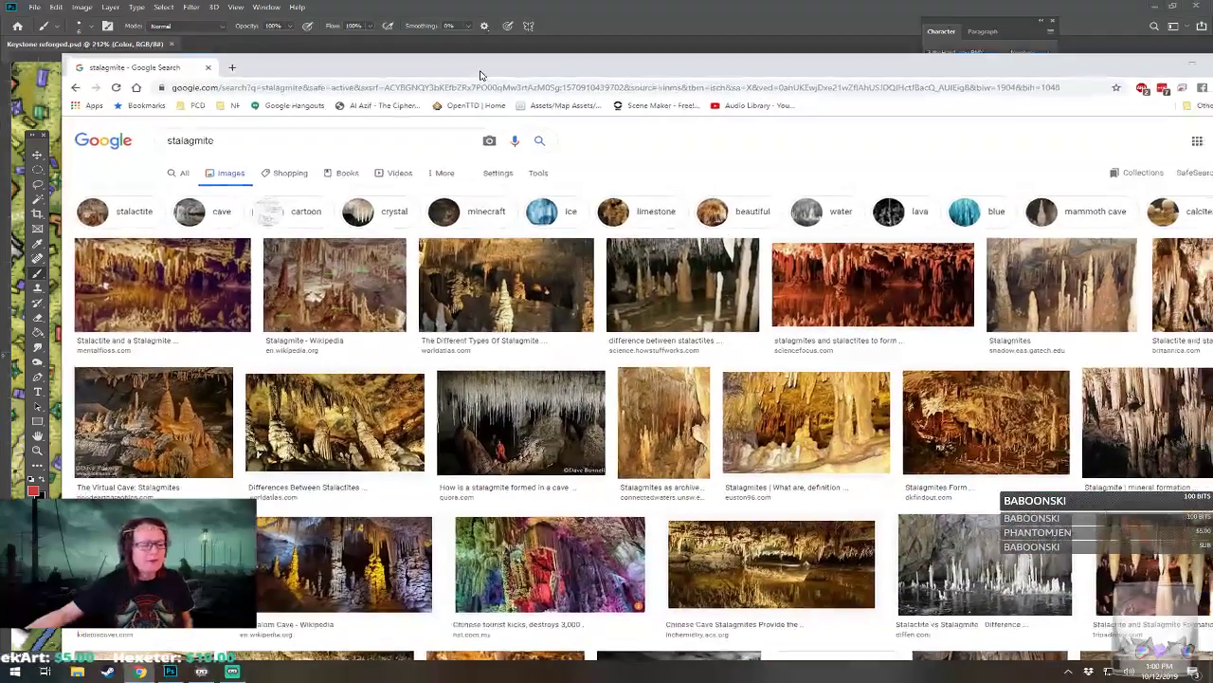
Step: Preview several stalagmite photos in the image results to examine the shapes and colours of the formations
click(174, 304)
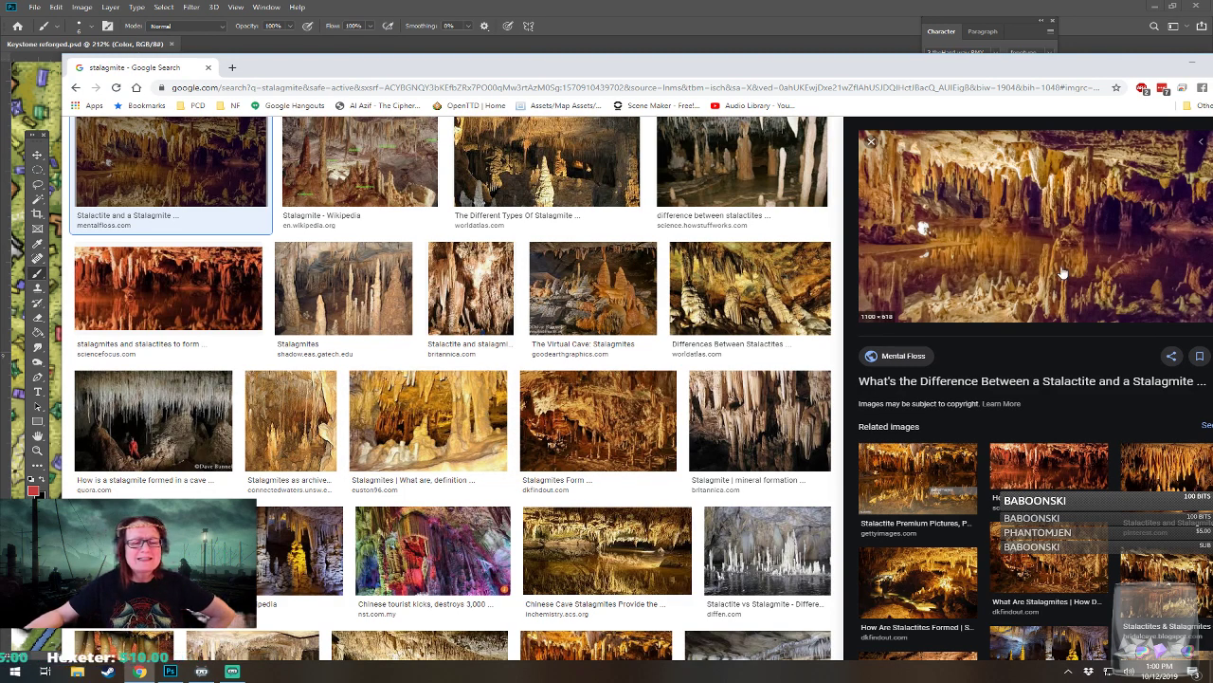
click(793, 180)
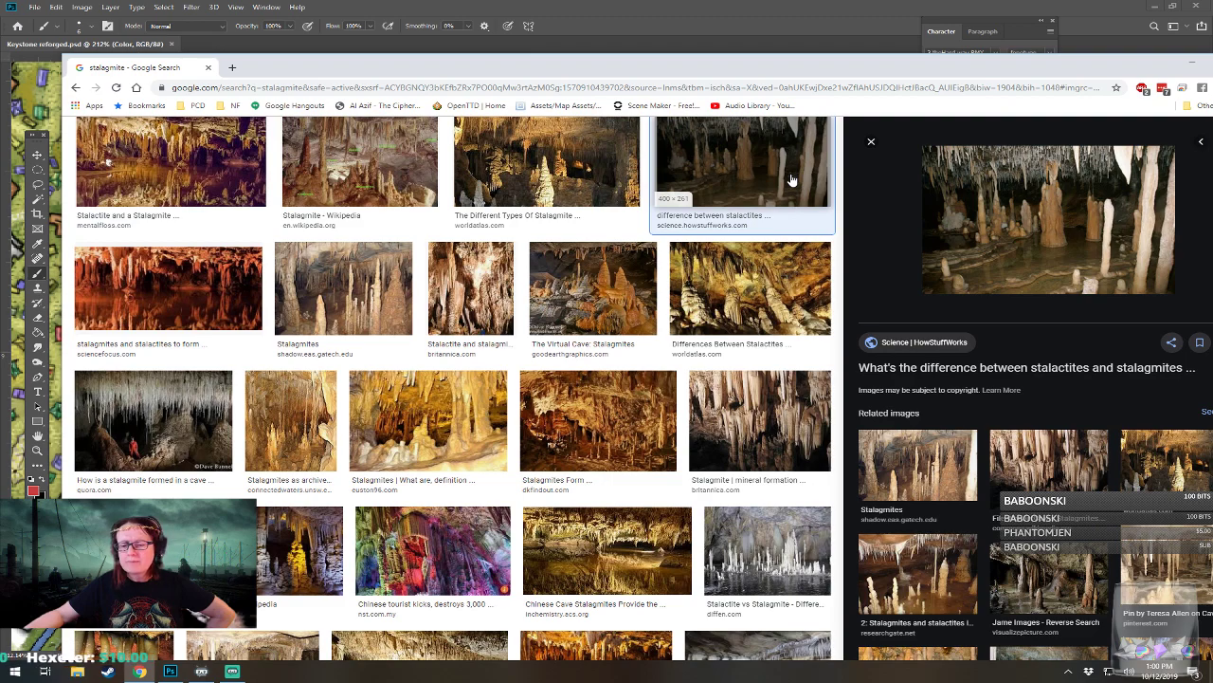
click(604, 168)
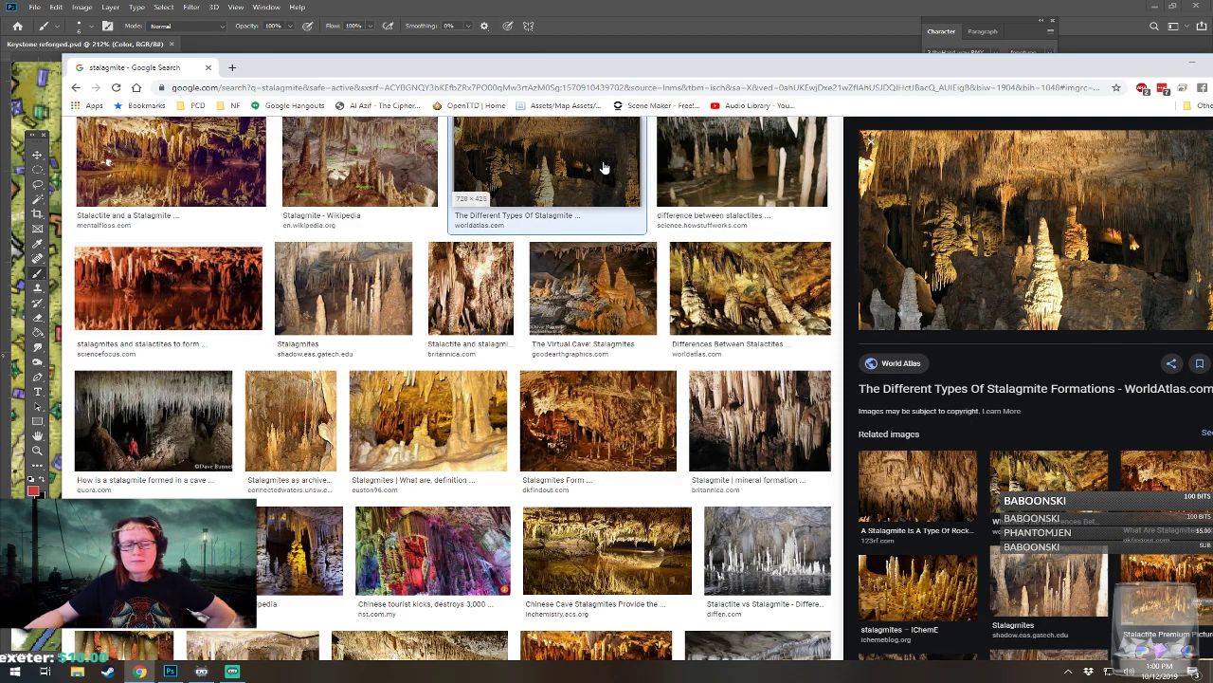
click(793, 283)
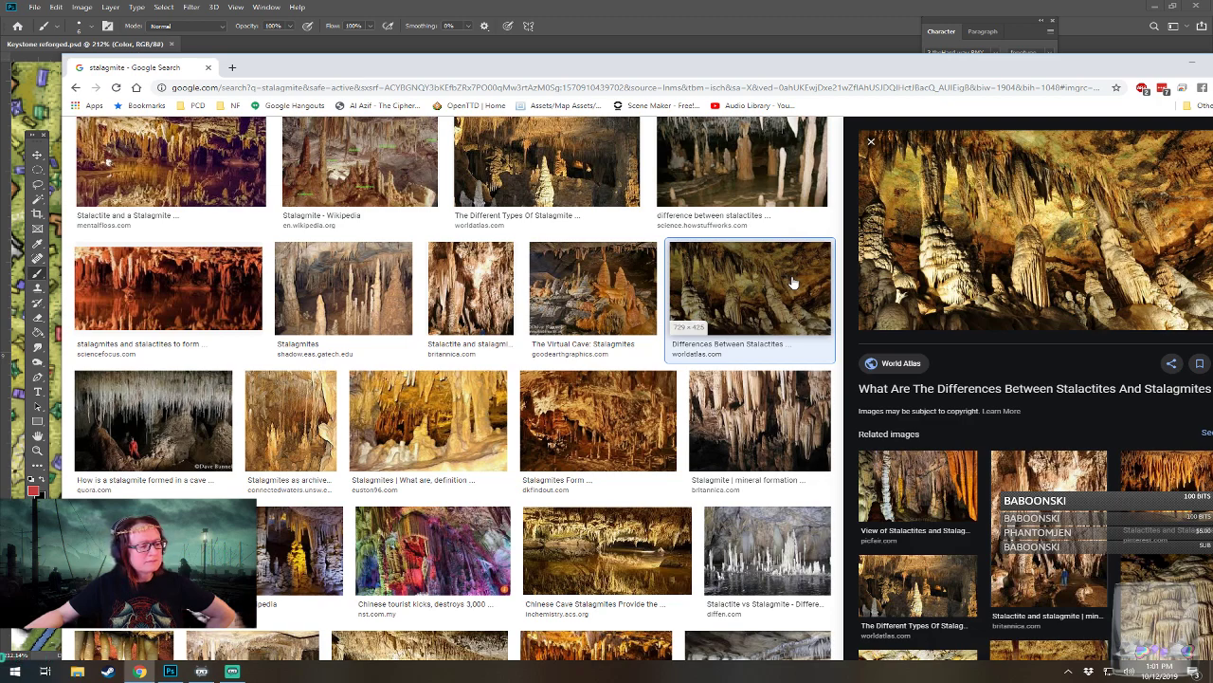
click(203, 290)
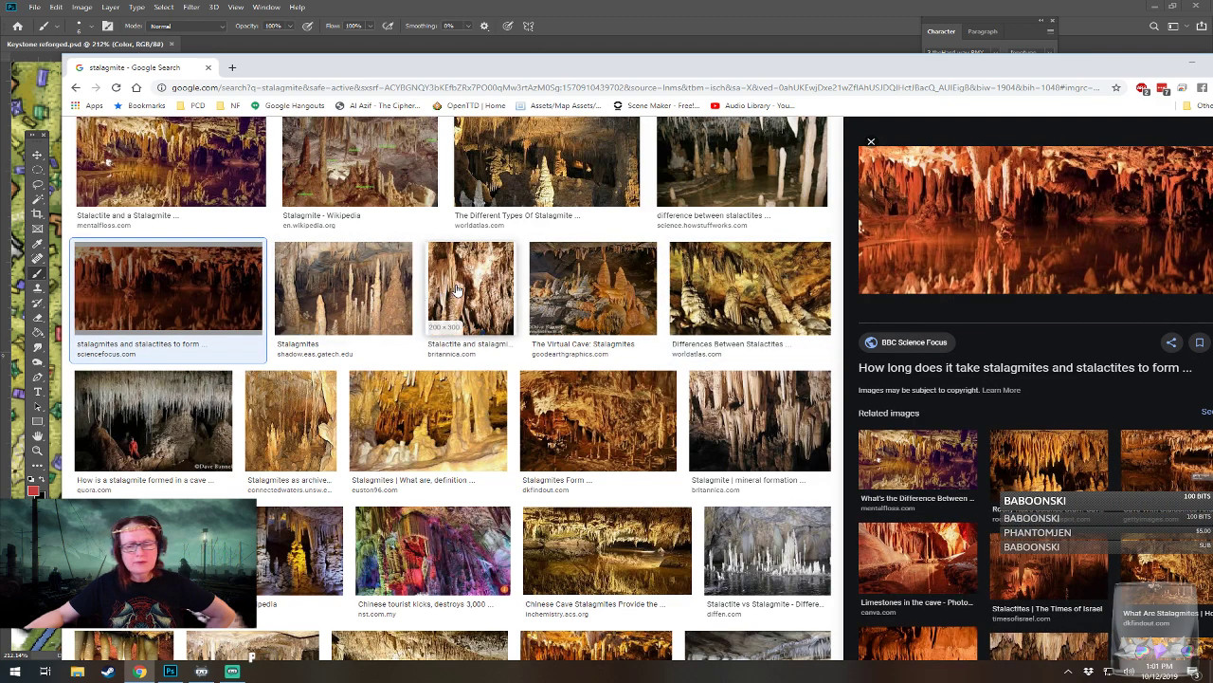
click(380, 303)
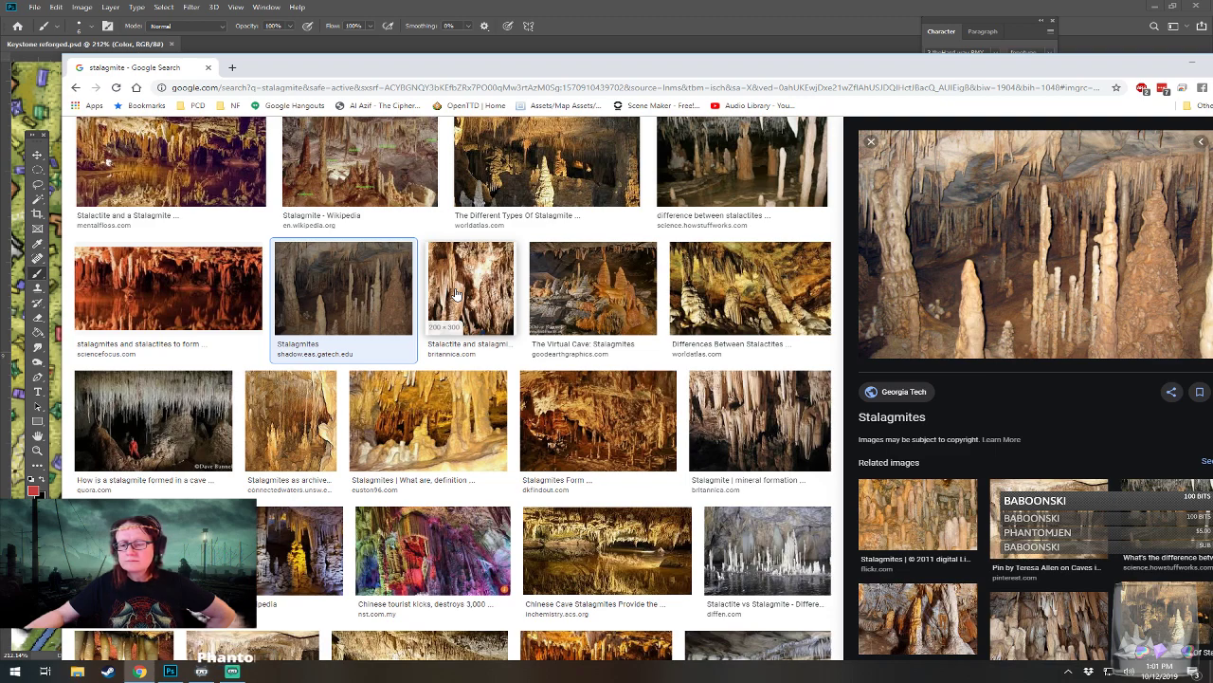
Step: Copy the previewed Georgia Tech stalagmite photo, move the browser off the map and return to the Keystone map in Photoshop
right_click(1024, 278)
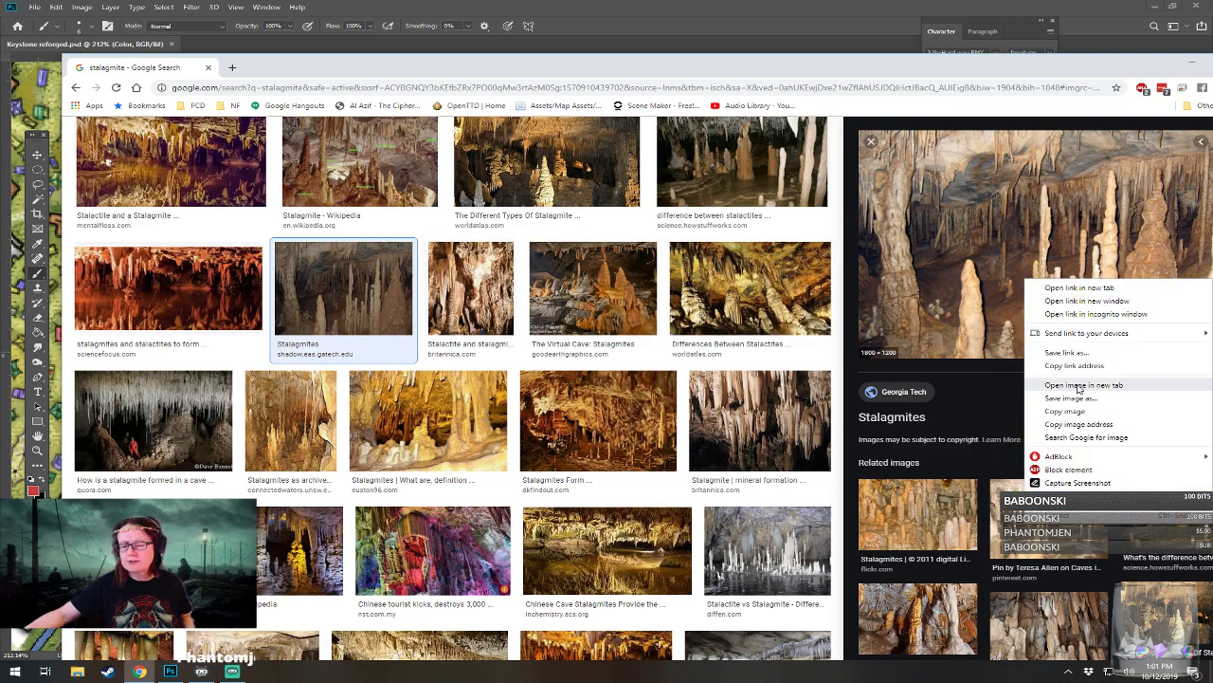
click(1091, 414)
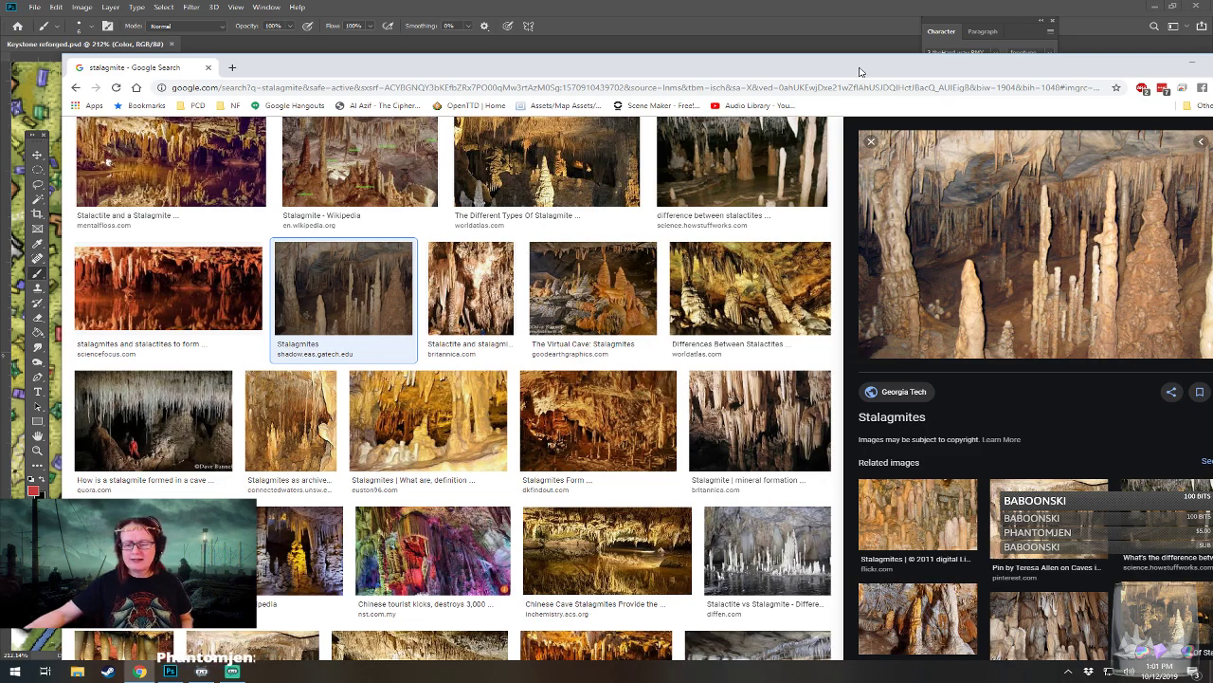
drag(876, 78, 1212, 117)
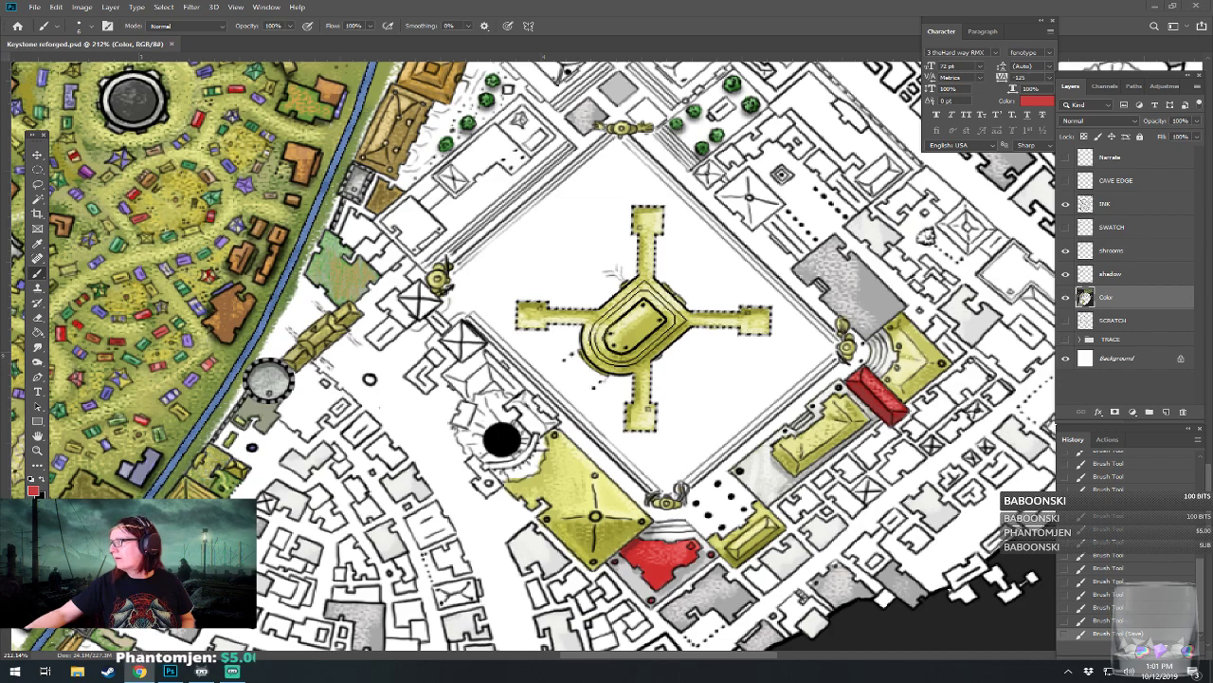
click(345, 273)
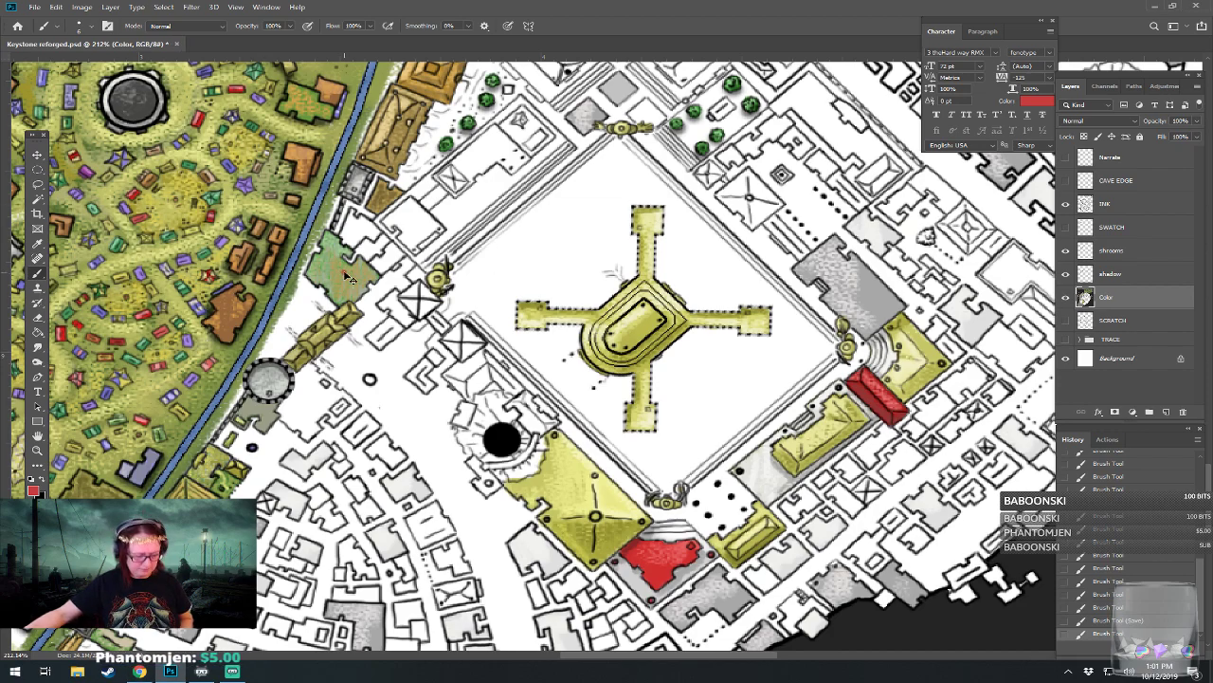
Step: Try to paste the copied stalagmite photo into the Keystone map document and undo the paste
key(ctrl+v)
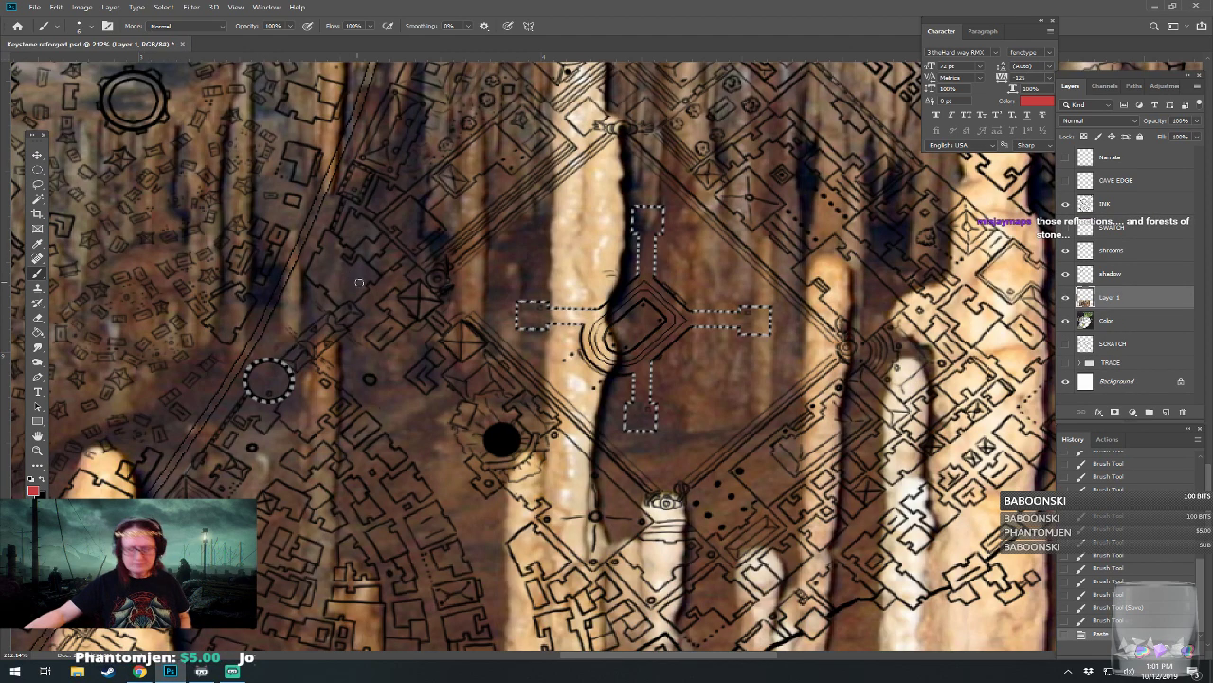
scroll(357, 282, down, 6)
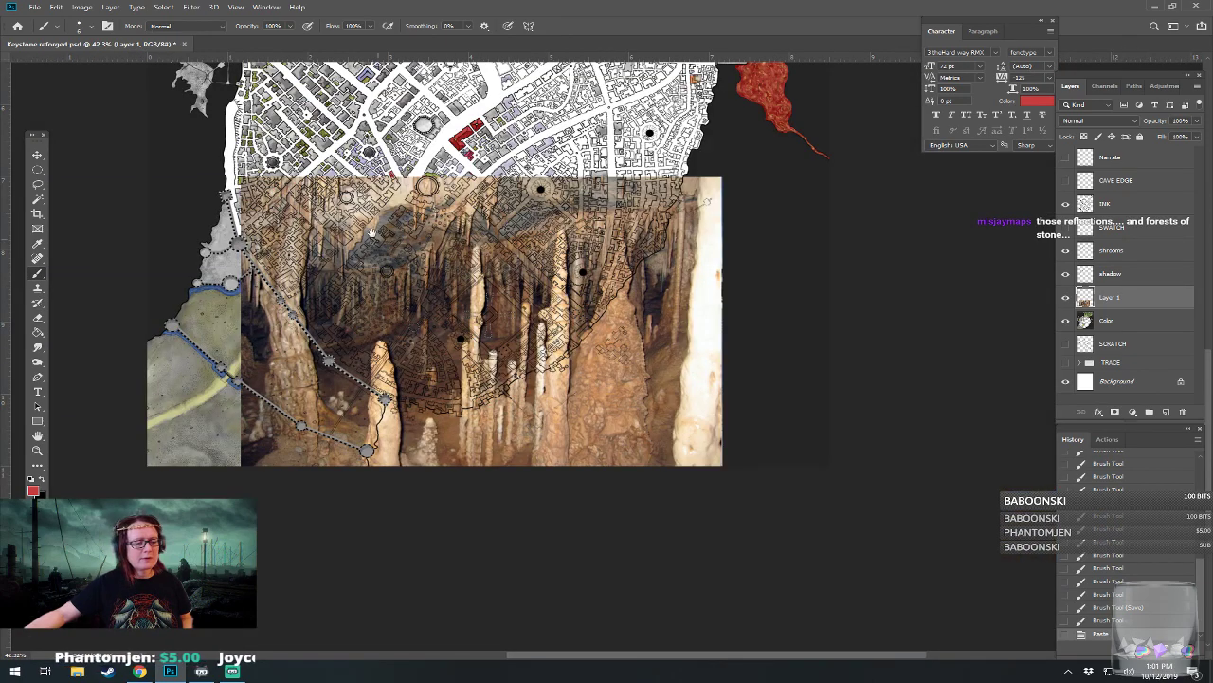
drag(383, 244, 442, 366)
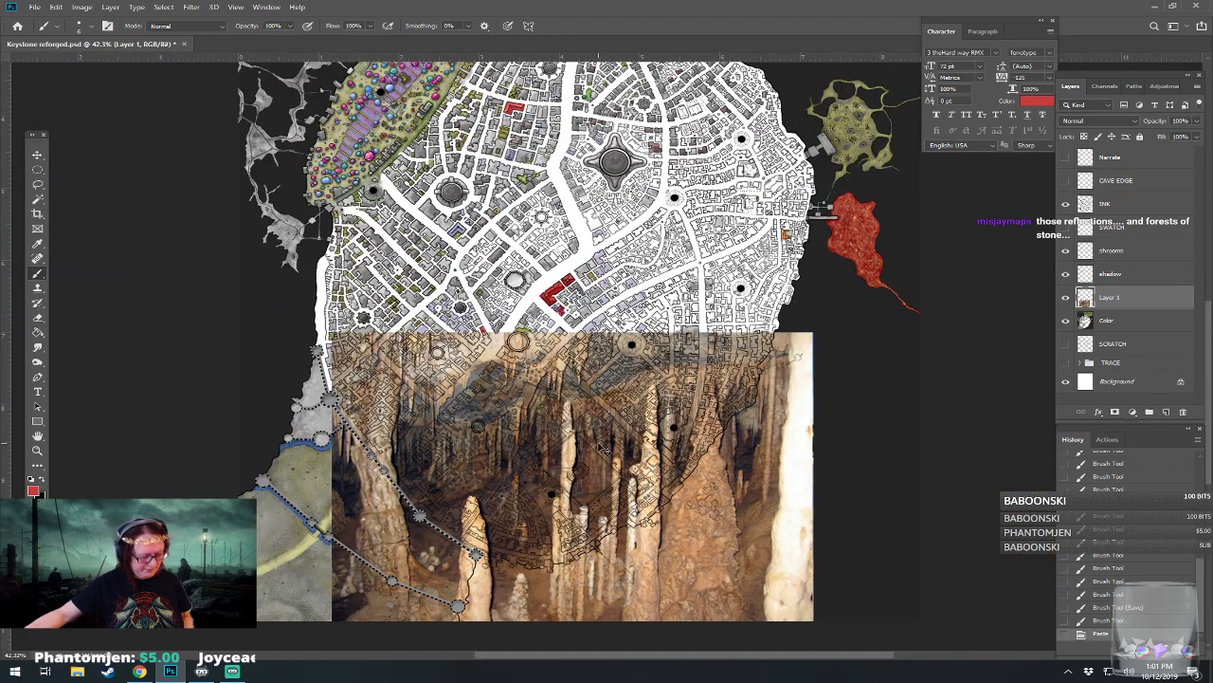
key(ctrl+z)
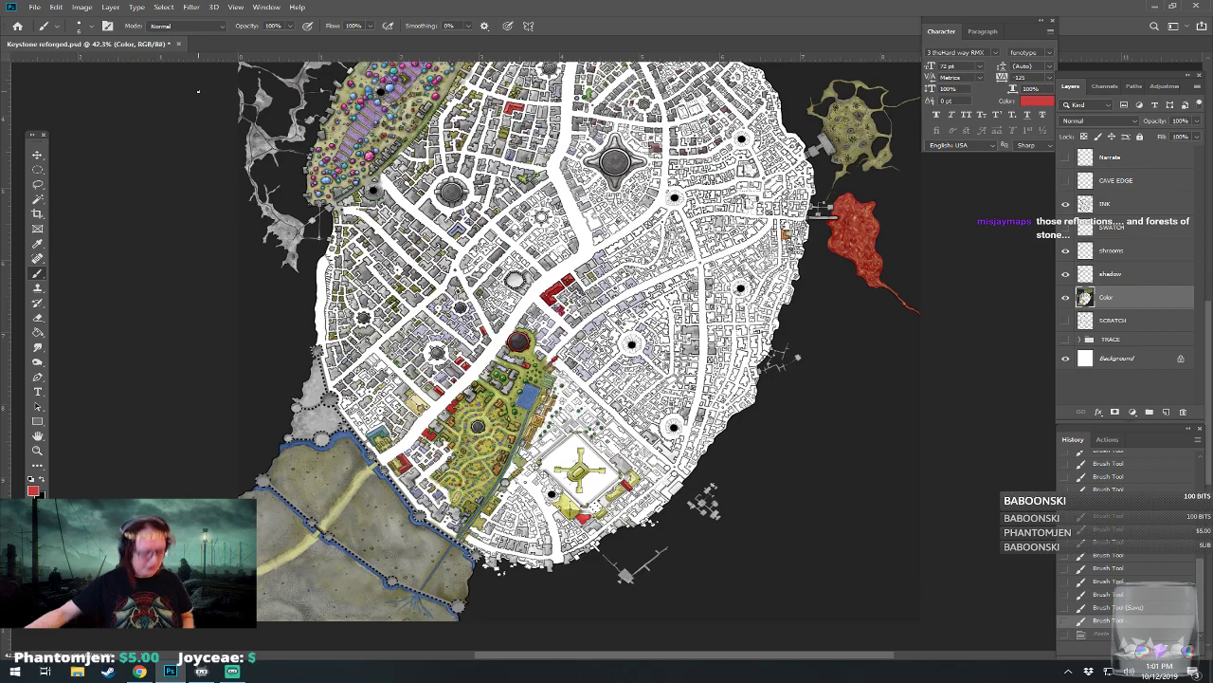
Step: Create a new document and paste the copied stalagmite photo into it
key(ctrl+n)
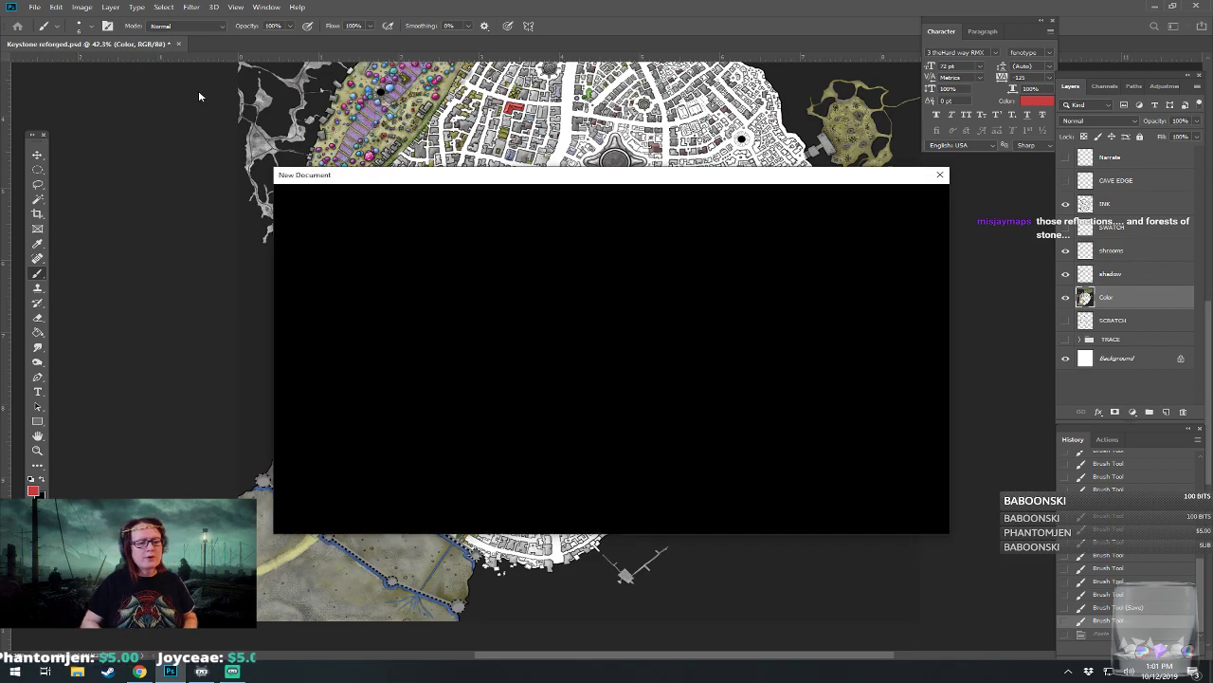
key(Return)
key(ctrl+v)
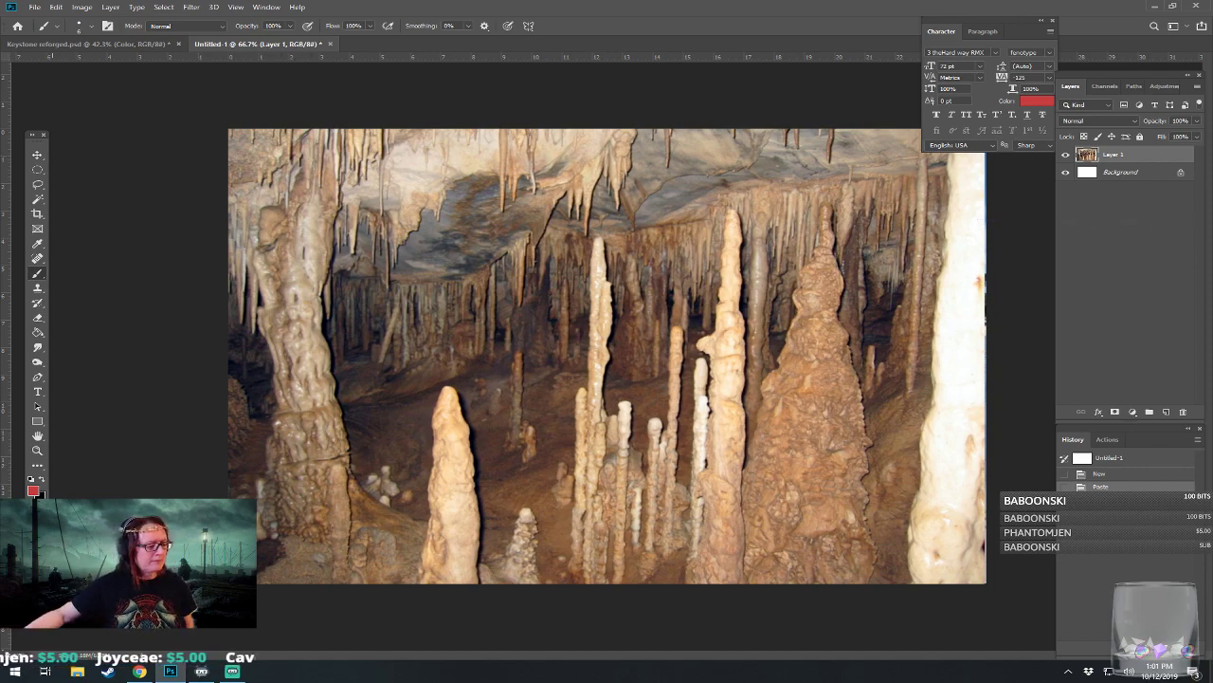
Step: Set the foreground colour to cream #fedeaf, sampled from the upper part of the front stalagmite in the photo
click(34, 491)
click(451, 436)
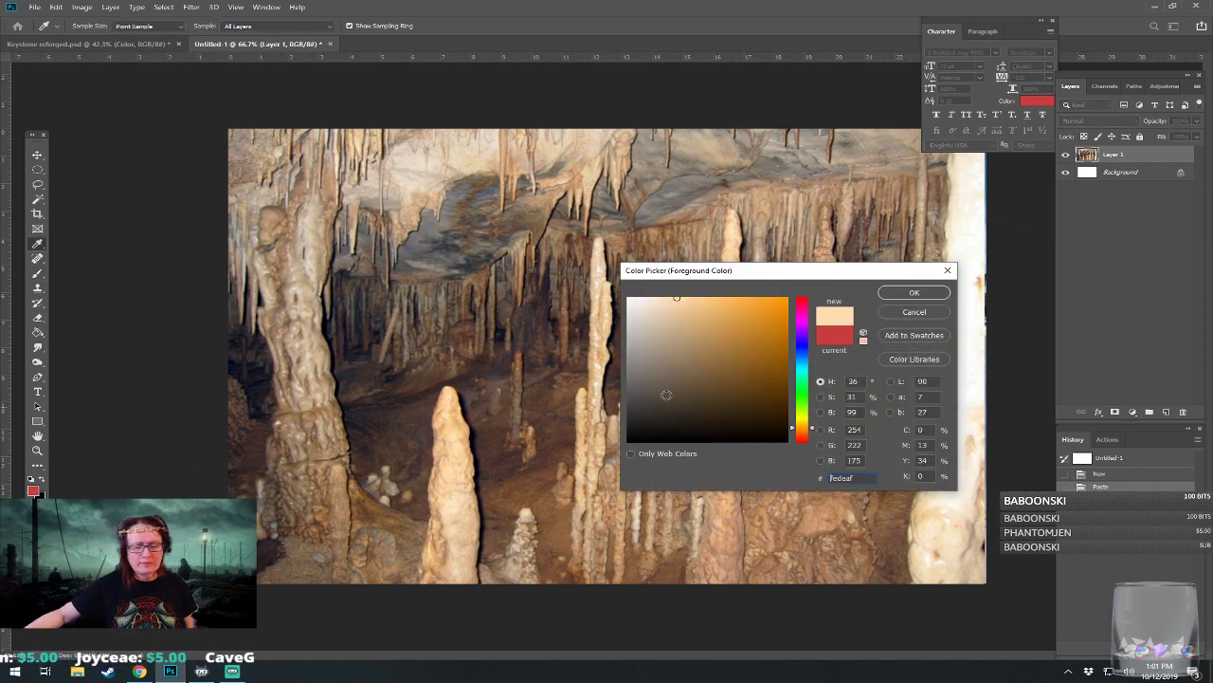
click(914, 292)
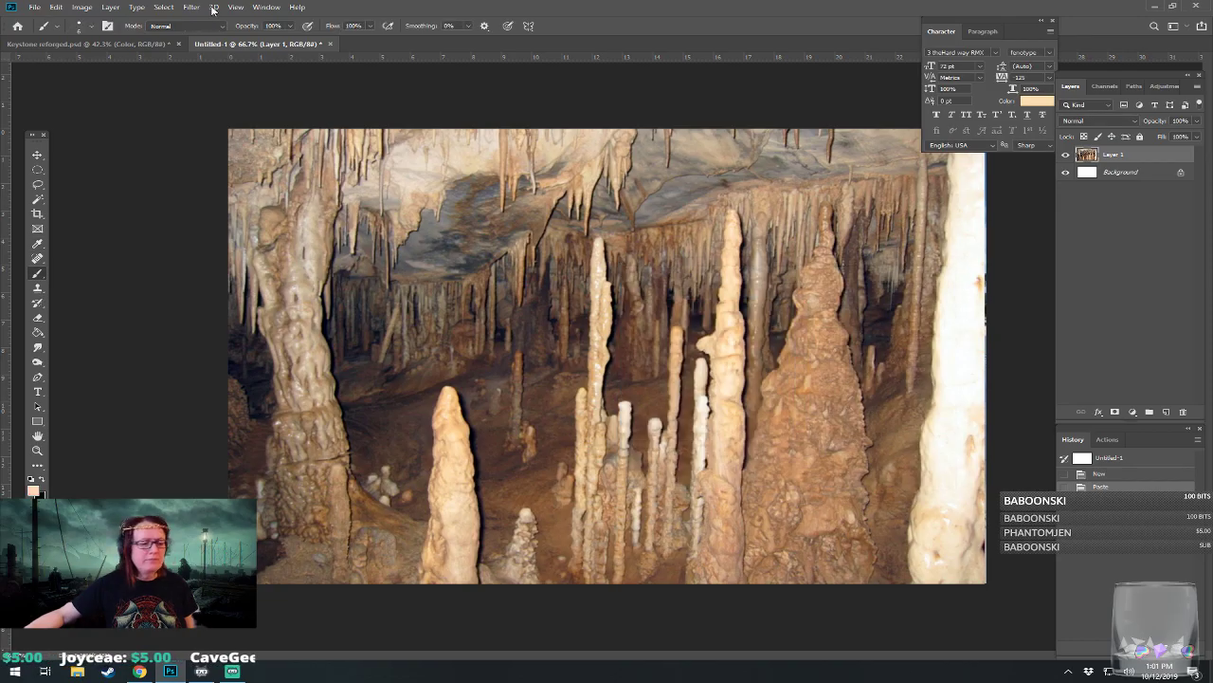
Step: In the Keystone map, paint the rocky mound around the black pit beside the walled square with the cream base colour
click(140, 46)
scroll(537, 499, up, 6)
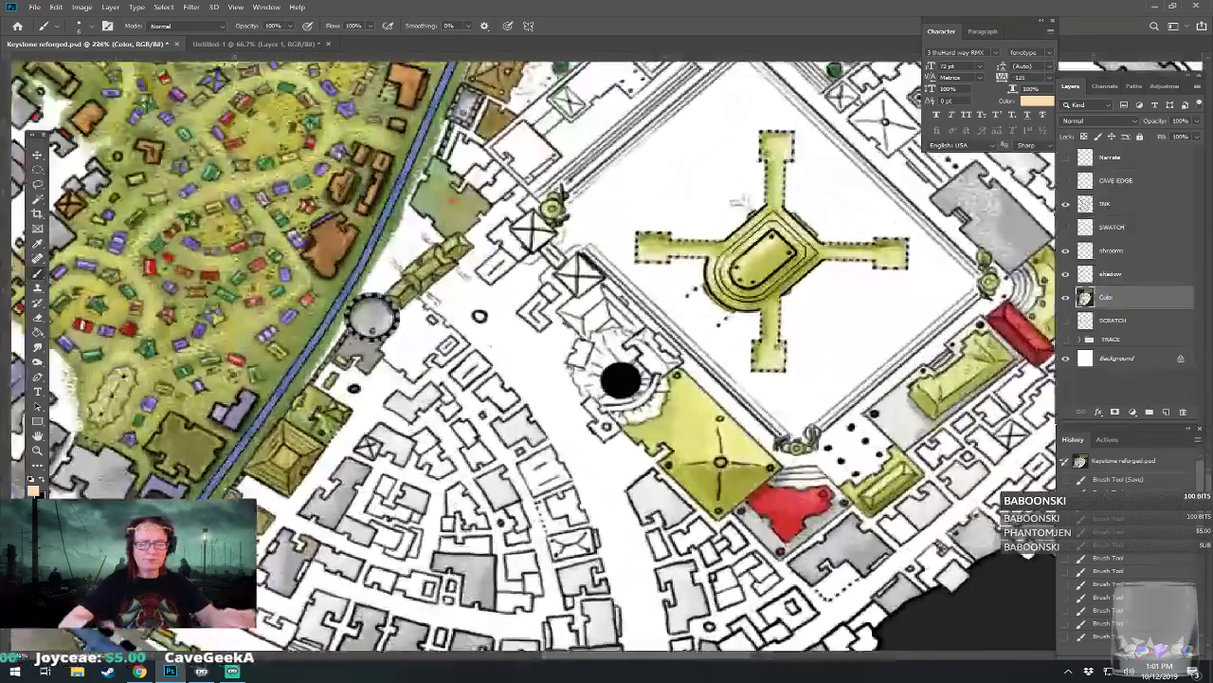
scroll(810, 241, up, 2)
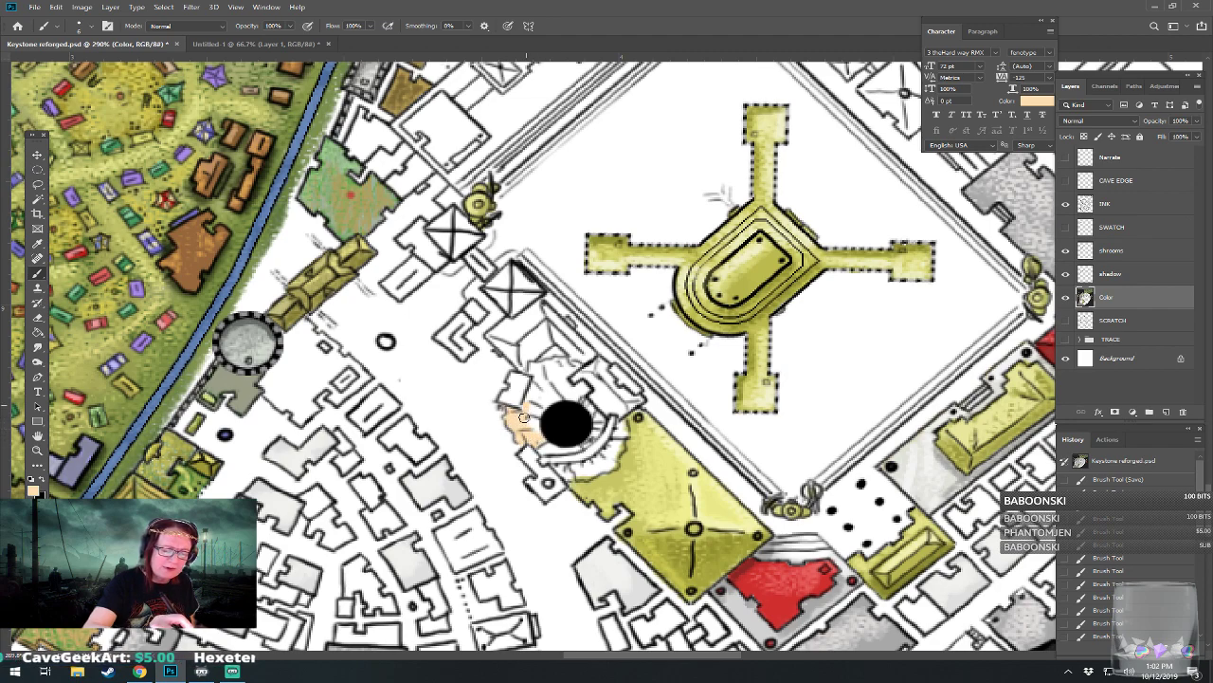
mouse_move(533, 393)
mouse_down()
mouse_move(538, 416)
mouse_move(550, 404)
mouse_move(525, 407)
mouse_move(584, 389)
mouse_move(597, 417)
mouse_move(585, 444)
mouse_up()
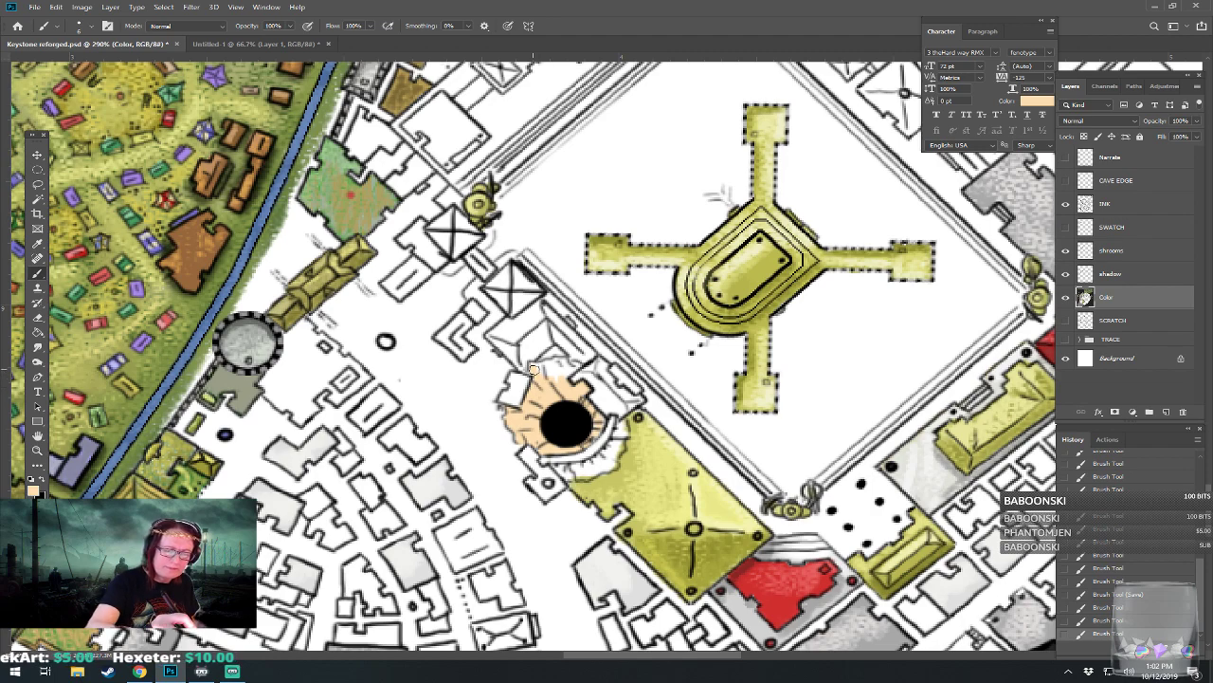
drag(547, 368, 560, 366)
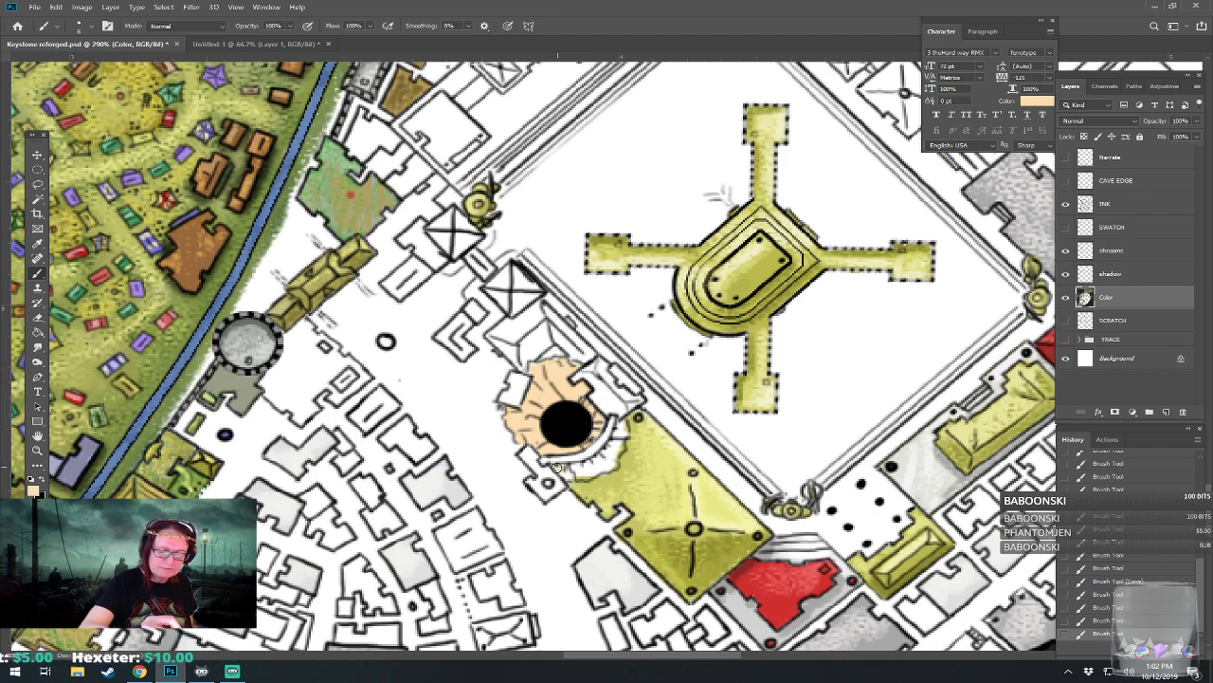
mouse_move(570, 479)
mouse_down()
mouse_move(601, 460)
mouse_move(605, 470)
mouse_move(618, 429)
mouse_up()
Step: Paint the ridged ring around the black pit in the circular plaza northeast of the walled square with the cream base colour
scroll(609, 450, down, 10)
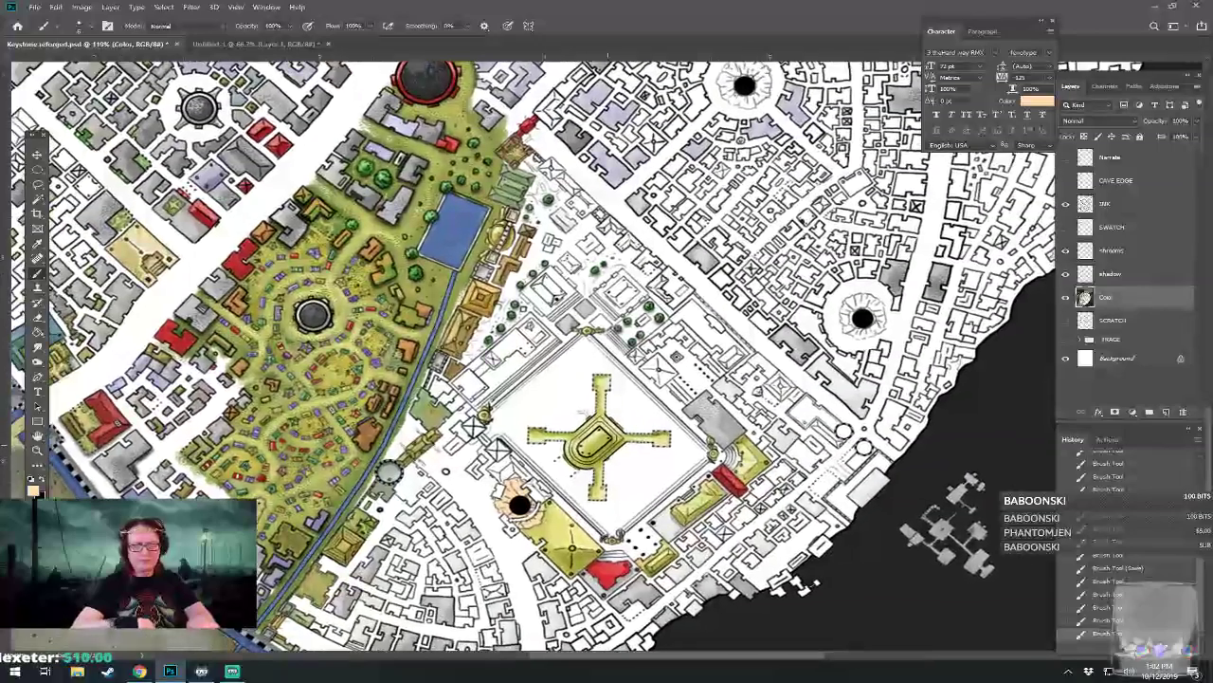
drag(609, 446, 430, 489)
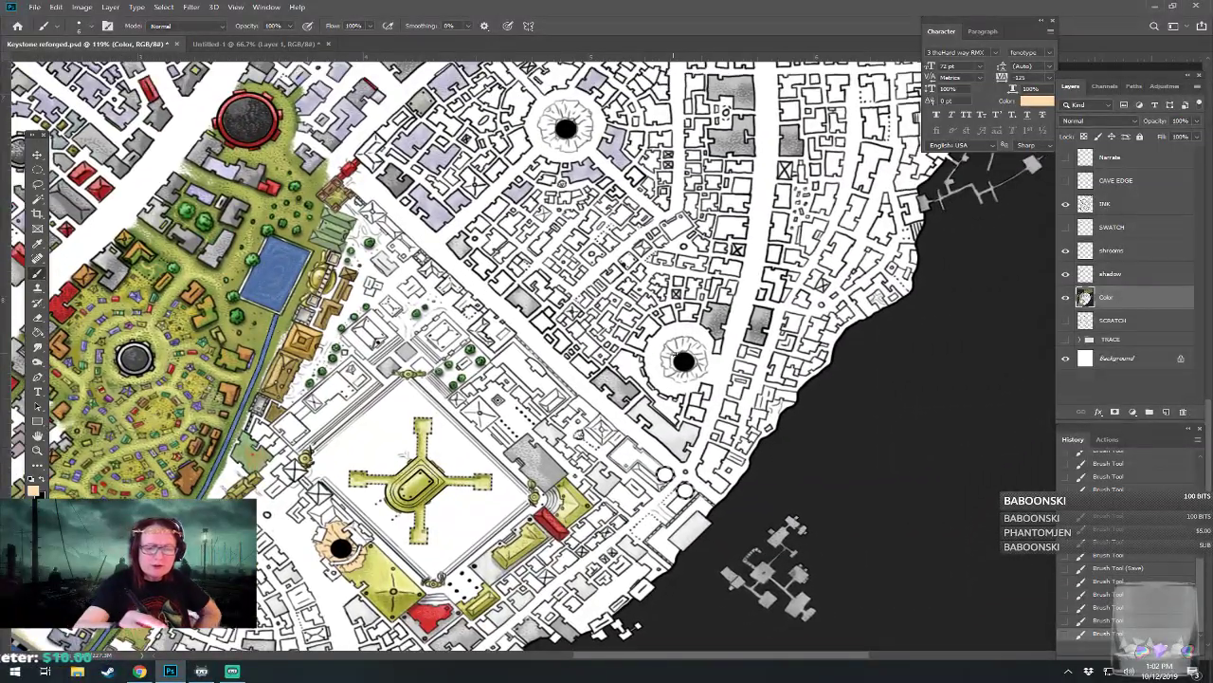
drag(675, 352, 665, 359)
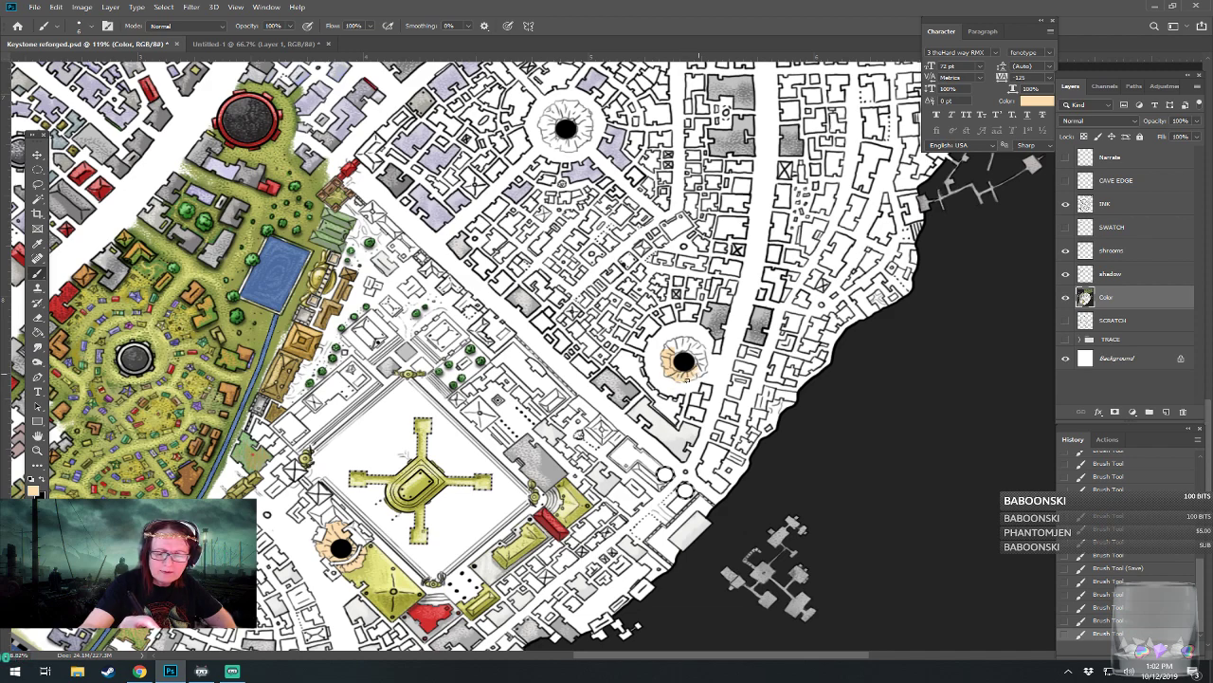
drag(700, 371, 692, 348)
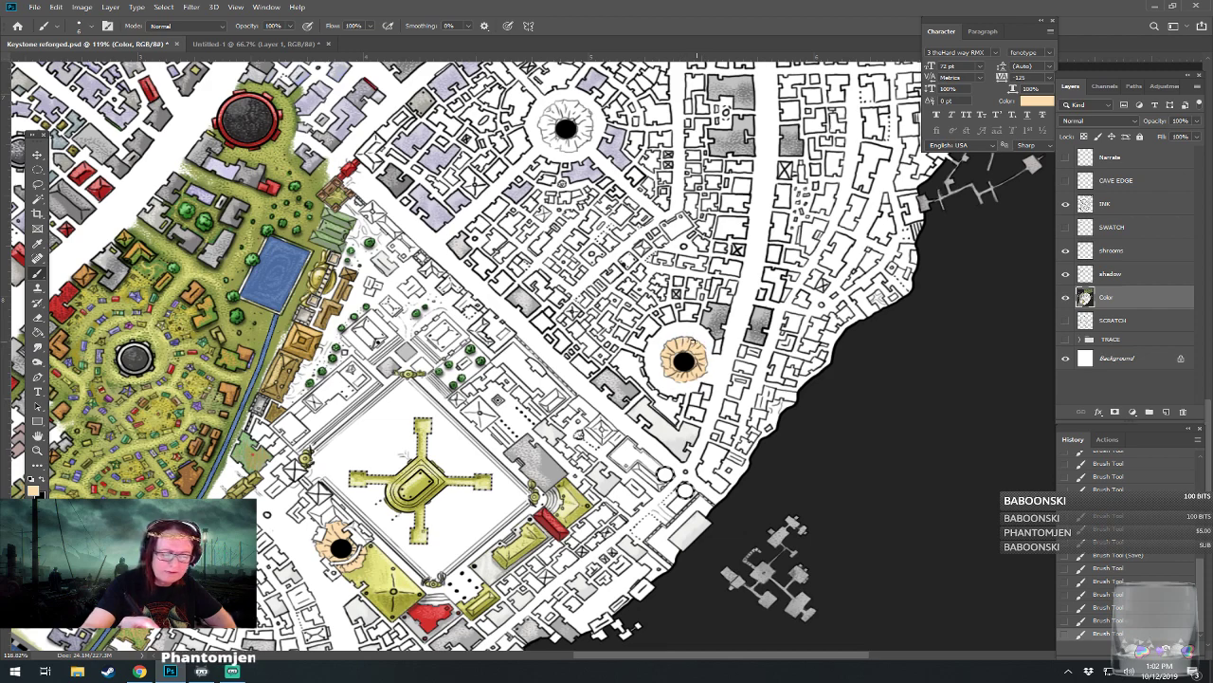
Step: Set the foreground colour to tan (RGB 229, 188, 145), sampled from the front stalagmite's lower body in the photo document
click(270, 44)
click(33, 490)
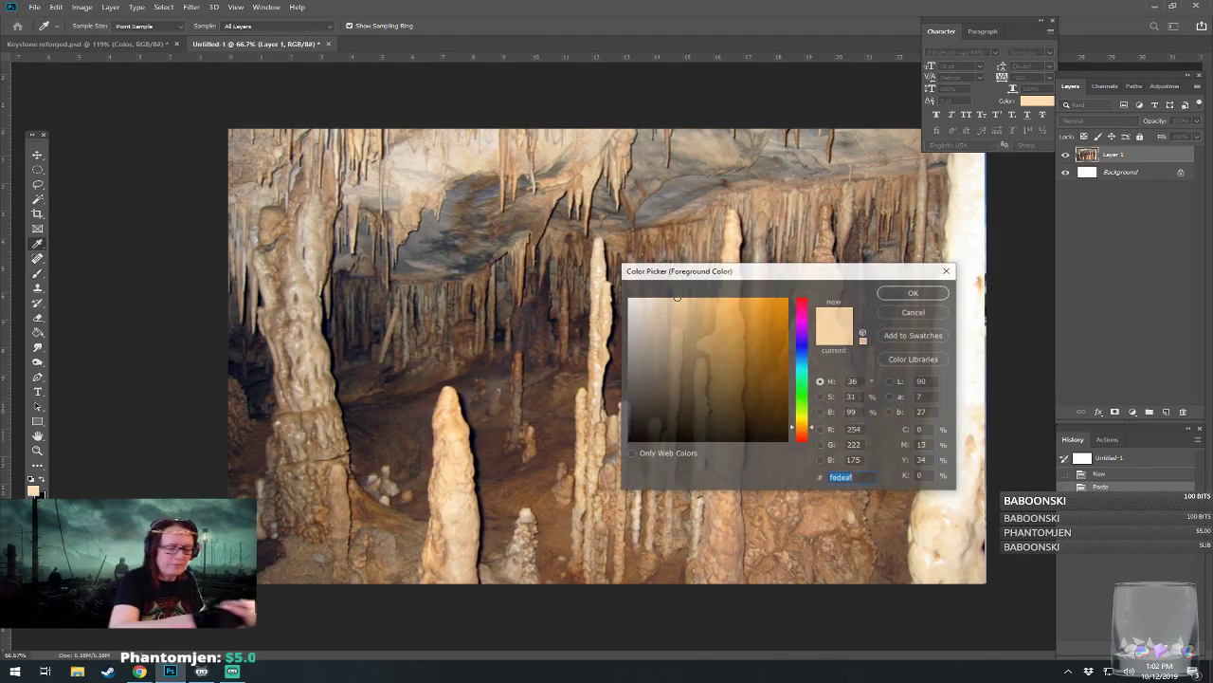
click(449, 506)
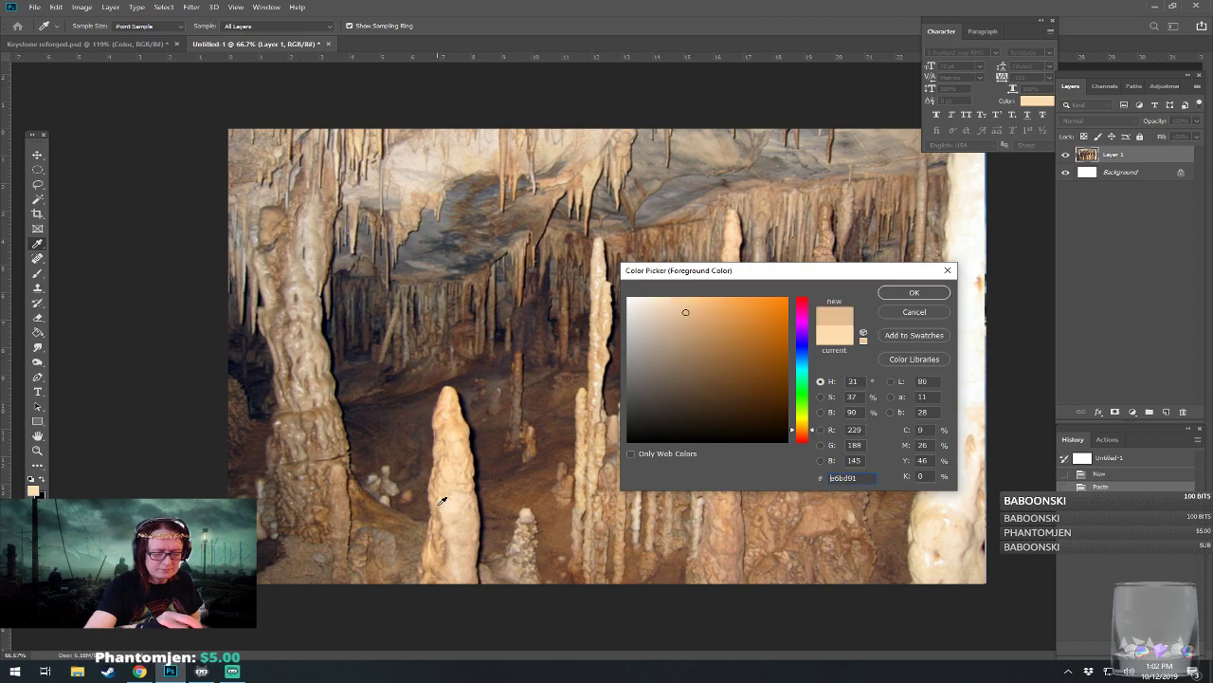
click(896, 294)
Step: Back in the Keystone map, shade the rocky mound beside the walled square with the sampled tan
click(149, 45)
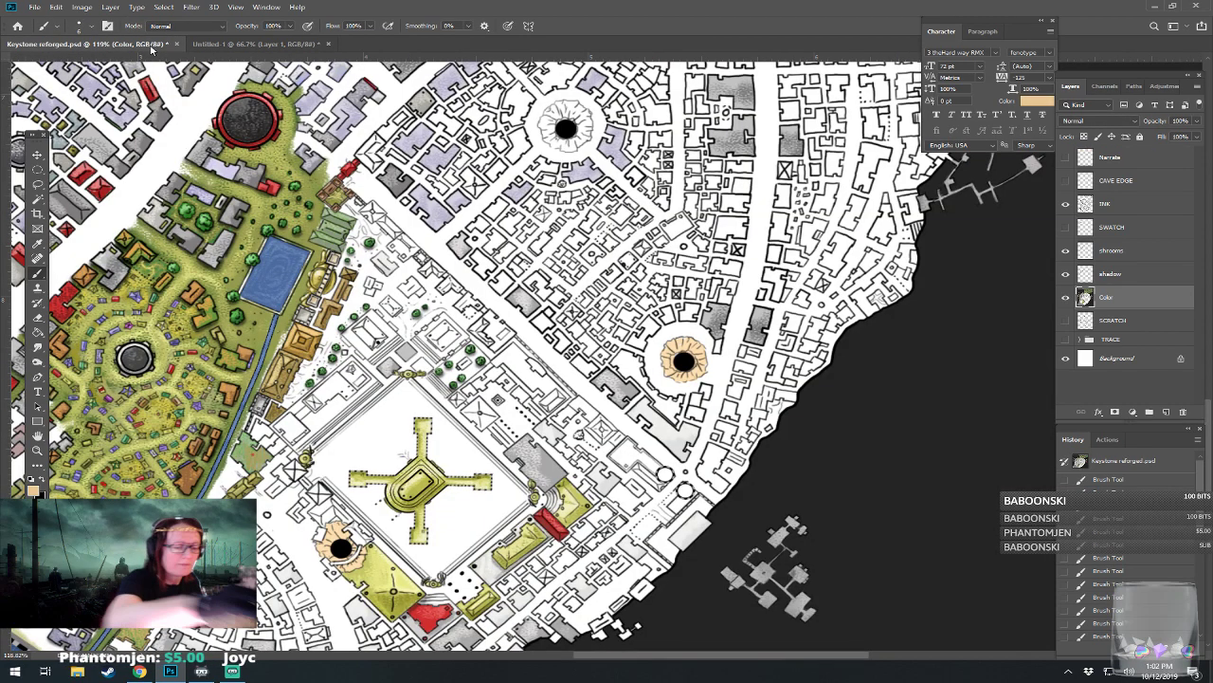
scroll(272, 621, up, 5)
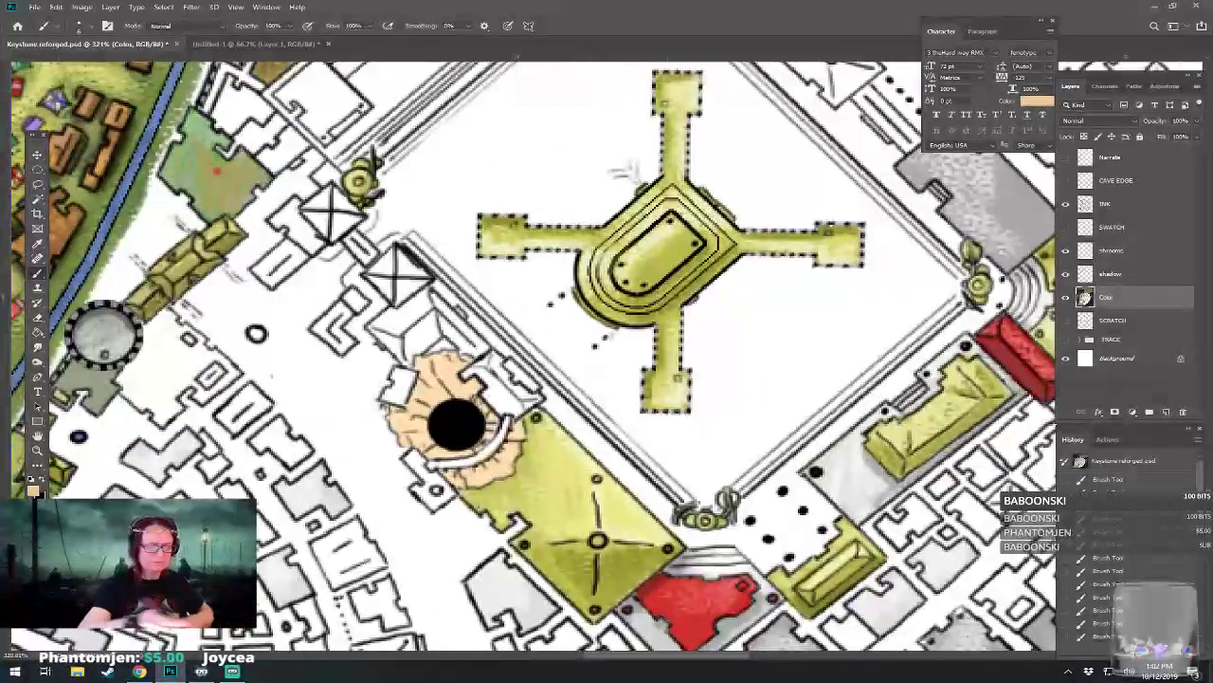
mouse_move(413, 440)
mouse_down()
mouse_move(428, 439)
mouse_move(437, 379)
mouse_move(450, 394)
mouse_move(443, 359)
mouse_up()
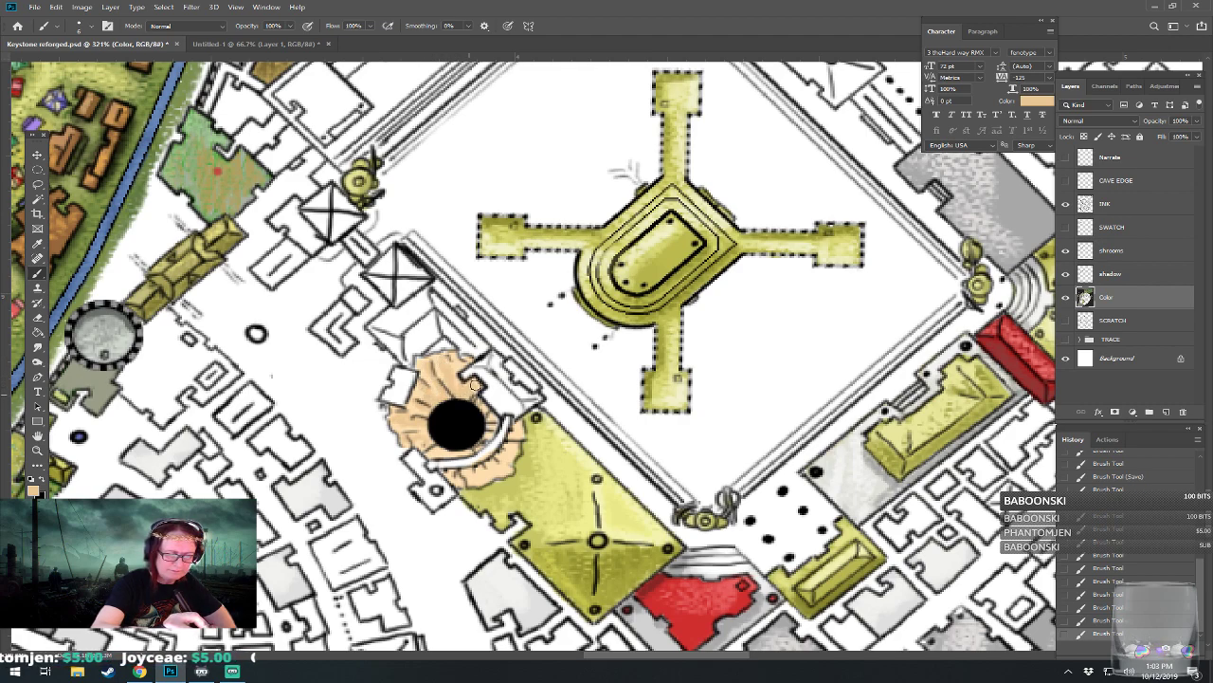
drag(479, 401, 494, 422)
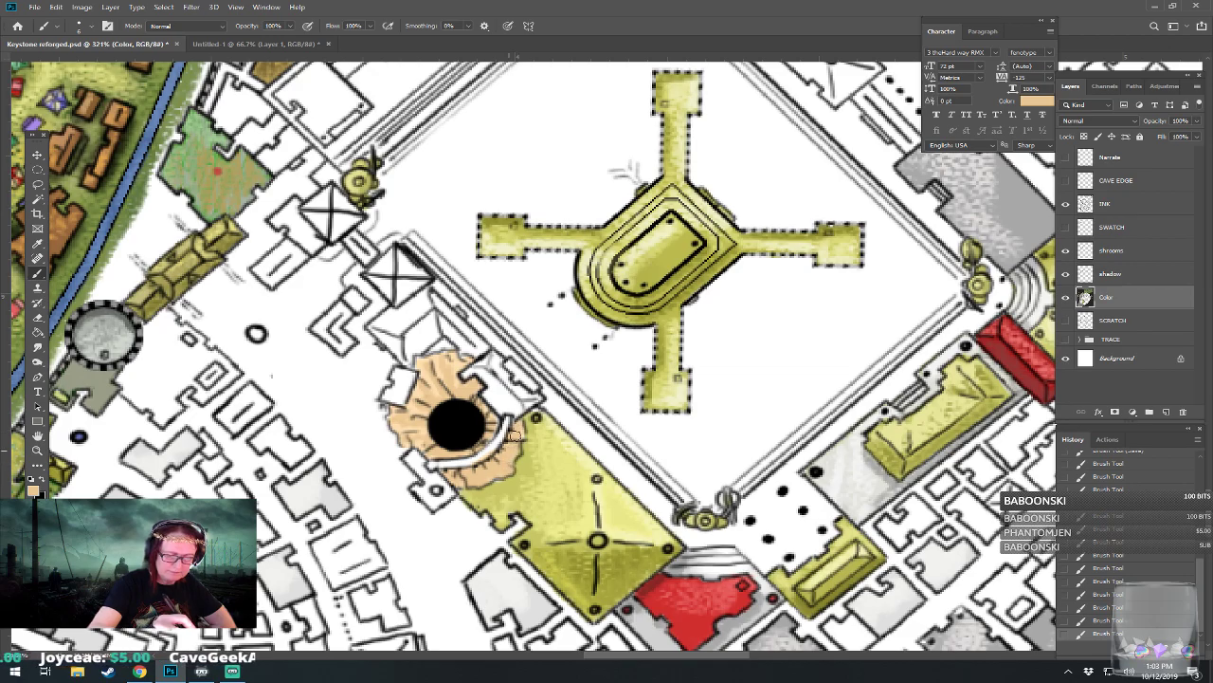
Step: Finish the tan shading beside the walled square and shade the ridged ring around the pit in the circular plaza
drag(500, 449, 299, 476)
drag(834, 189, 290, 496)
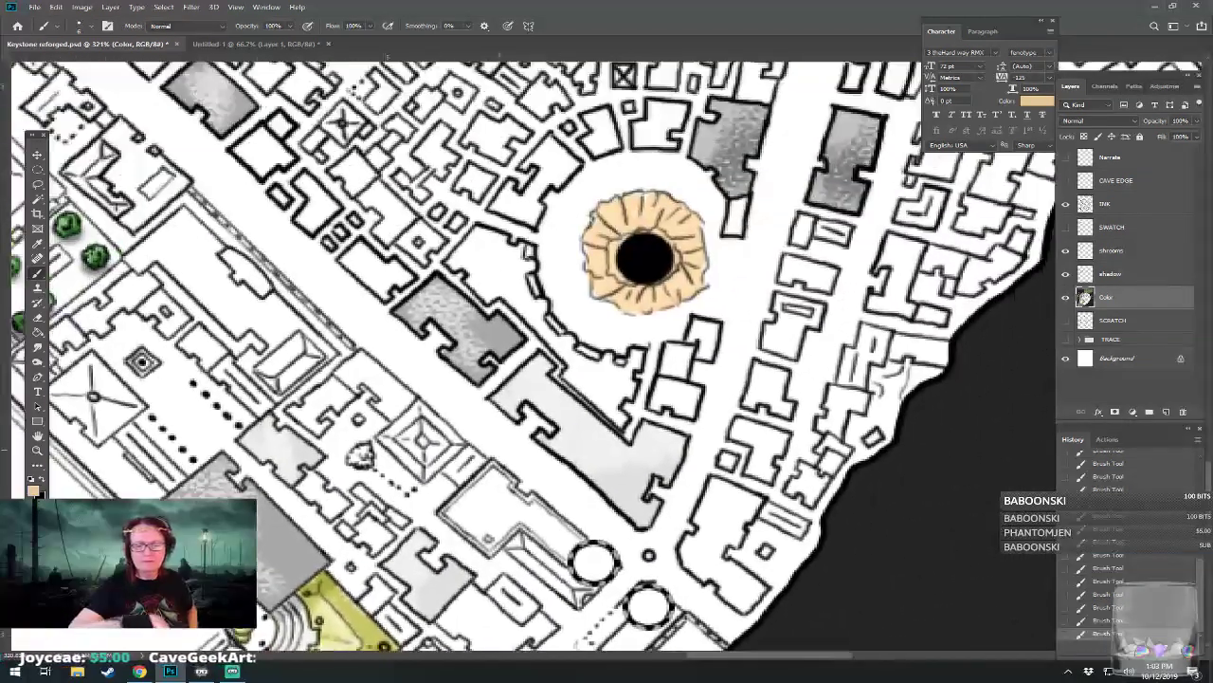
drag(587, 266, 500, 453)
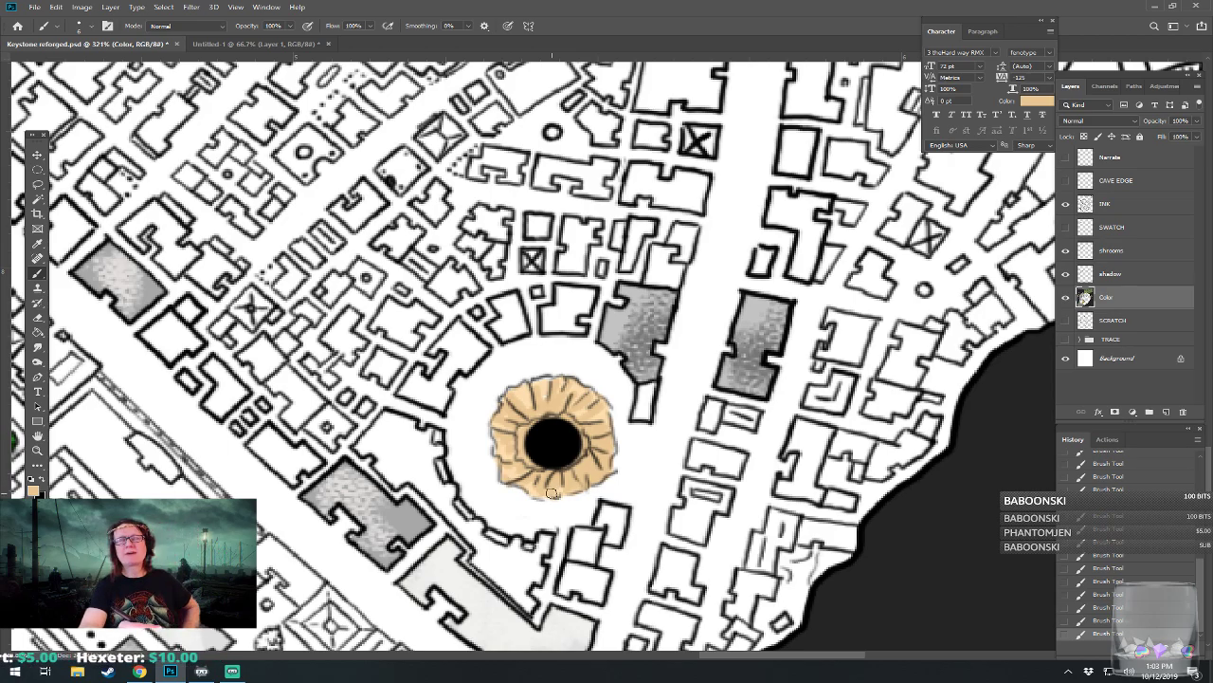
Step: Set the foreground colour to the darker brown #b48f5a for the shadows of the mounds
scroll(607, 420, down, 12)
scroll(607, 420, up, 1)
drag(228, 616, 517, 377)
scroll(516, 376, up, 5)
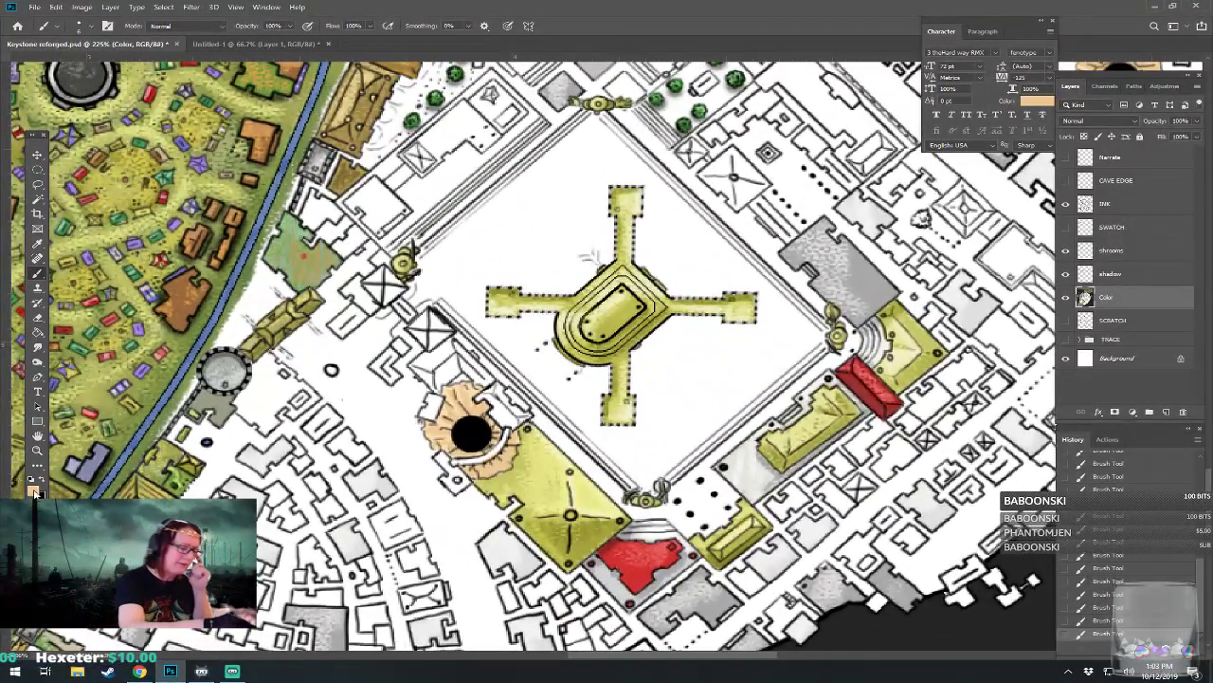
click(34, 491)
click(712, 337)
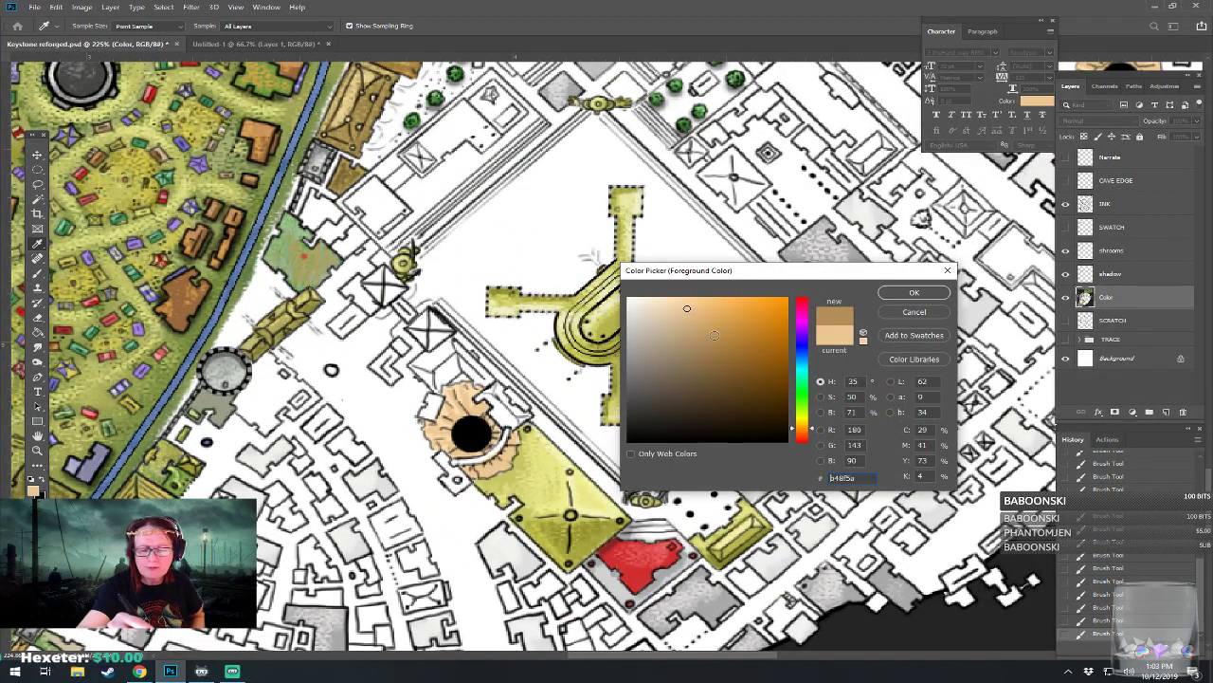
click(914, 292)
Step: Paint brown shadows along the ridges and edges of the rocky mound beside the walled square
scroll(436, 457, up, 1)
scroll(418, 426, up, 2)
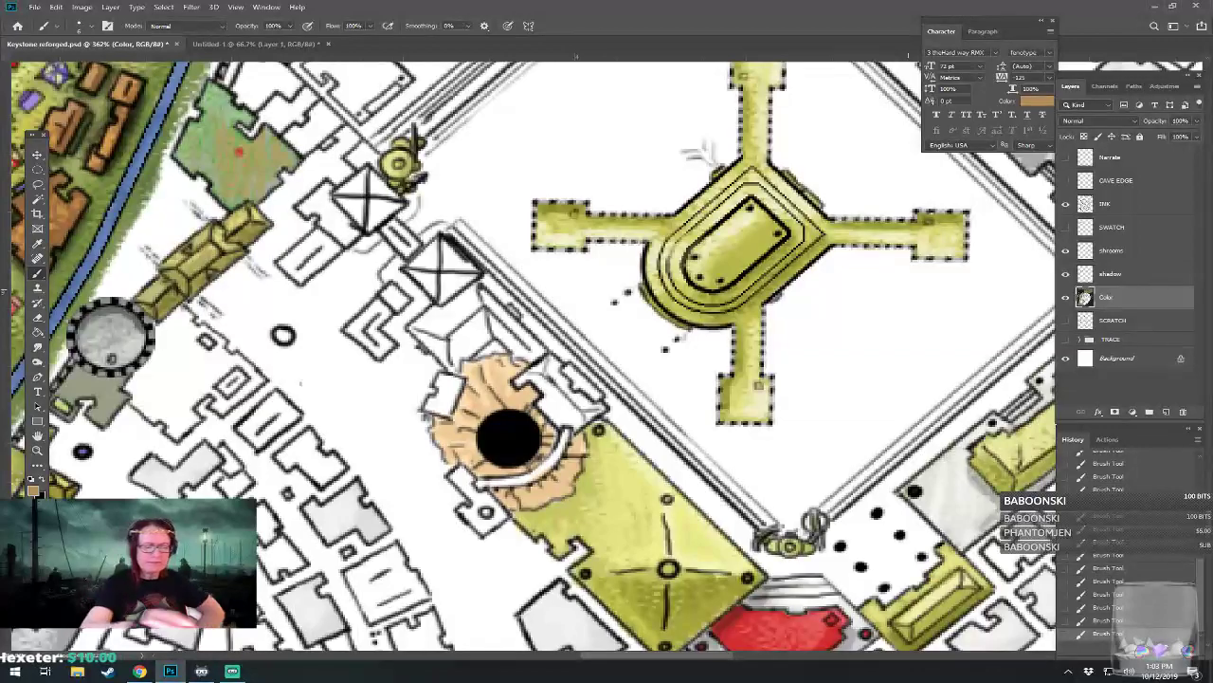
mouse_move(443, 425)
mouse_down()
mouse_move(463, 435)
mouse_move(454, 426)
mouse_move(474, 426)
mouse_move(469, 417)
mouse_move(462, 451)
mouse_move(497, 468)
mouse_move(543, 455)
mouse_up()
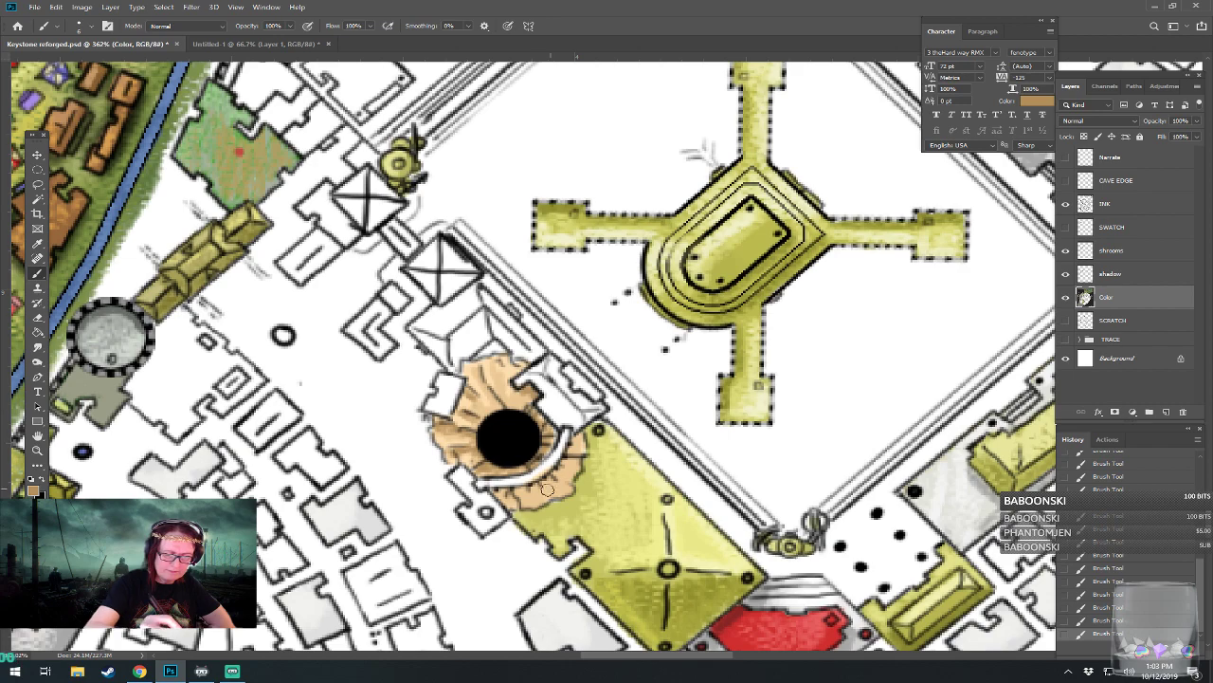
mouse_move(493, 489)
mouse_down()
mouse_move(531, 502)
mouse_move(541, 486)
mouse_move(549, 499)
mouse_move(581, 432)
mouse_up()
Step: Paint brown shadows between the ridges of the ring around the pit in the circular plaza
mouse_move(493, 407)
mouse_down()
mouse_move(500, 362)
mouse_move(526, 387)
mouse_move(469, 368)
mouse_move(496, 405)
mouse_move(314, 410)
mouse_move(2, 481)
mouse_move(2, 613)
mouse_up()
drag(607, 246, 396, 587)
mouse_move(459, 407)
mouse_down()
mouse_move(463, 446)
mouse_move(488, 429)
mouse_move(484, 405)
mouse_move(473, 430)
mouse_move(465, 420)
mouse_move(489, 442)
mouse_move(486, 456)
mouse_move(476, 450)
mouse_move(485, 439)
mouse_move(500, 463)
mouse_move(511, 449)
mouse_move(511, 469)
mouse_move(543, 448)
mouse_move(556, 460)
mouse_move(554, 431)
mouse_move(568, 455)
mouse_move(582, 444)
mouse_move(565, 415)
mouse_move(586, 409)
mouse_move(582, 421)
mouse_move(586, 409)
mouse_move(556, 402)
mouse_move(574, 395)
mouse_move(542, 391)
mouse_move(576, 367)
mouse_move(533, 381)
mouse_move(540, 348)
mouse_move(524, 367)
mouse_move(522, 342)
mouse_move(511, 377)
mouse_move(530, 364)
mouse_move(516, 373)
mouse_move(505, 349)
mouse_move(501, 381)
mouse_move(484, 373)
mouse_move(466, 398)
mouse_up()
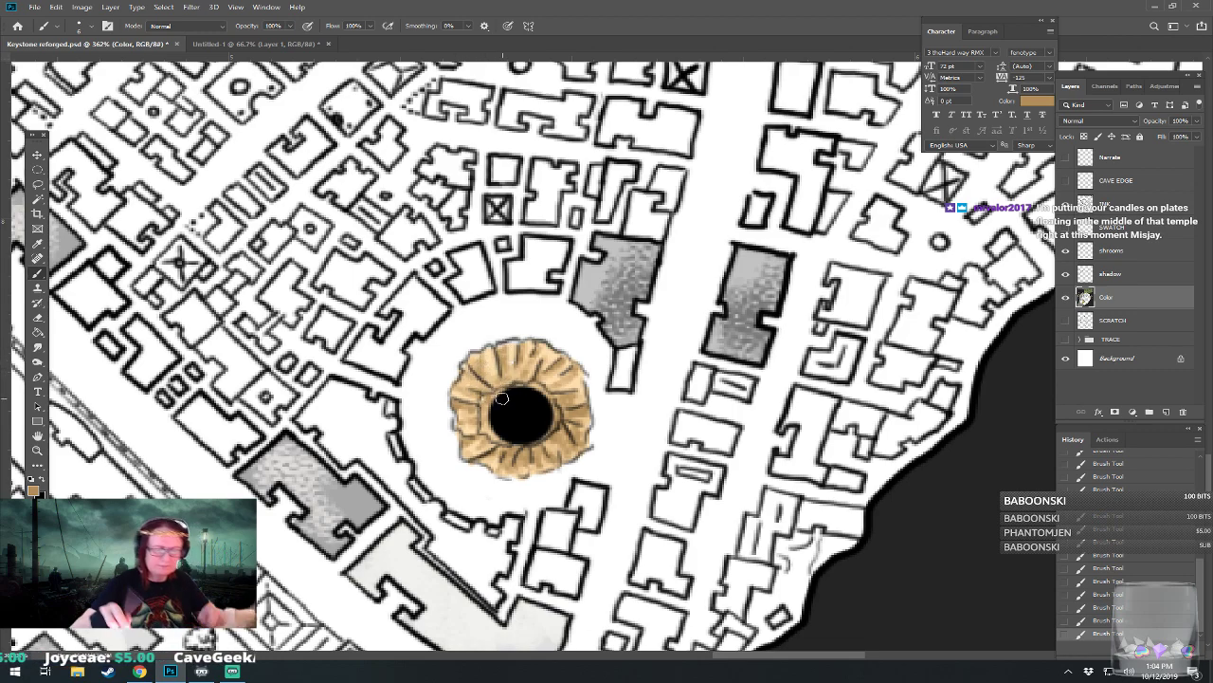
scroll(503, 398, down, 6)
scroll(502, 398, left, 3)
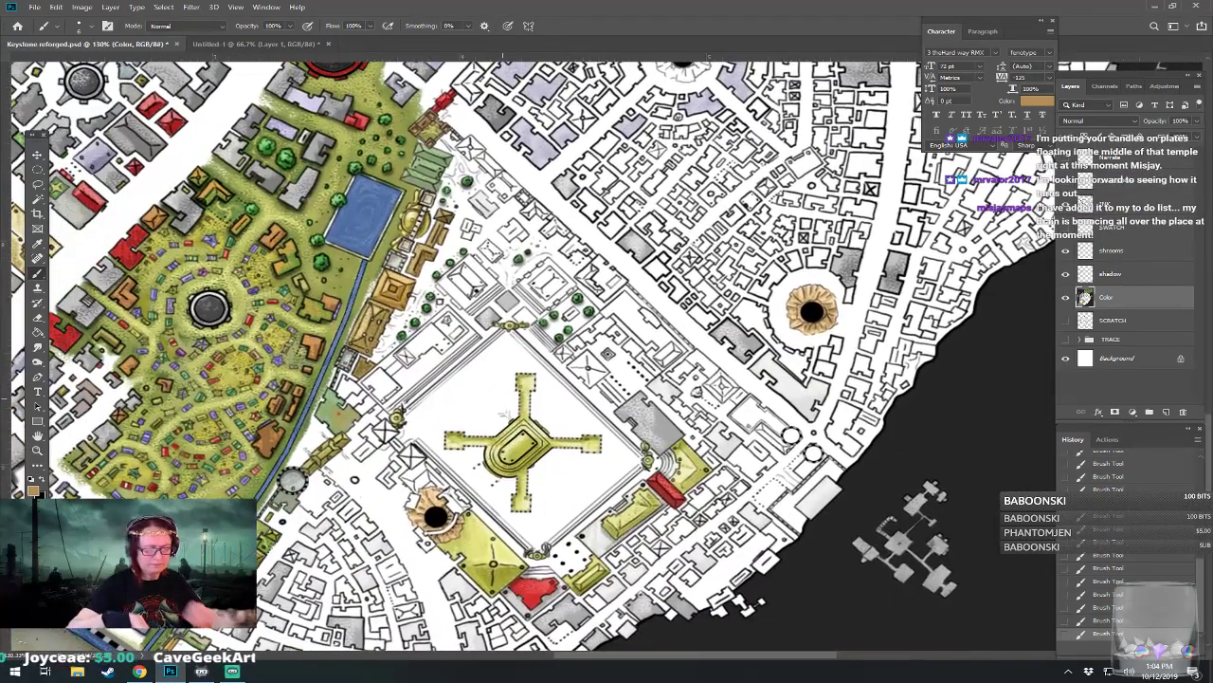
scroll(493, 412, up, 3)
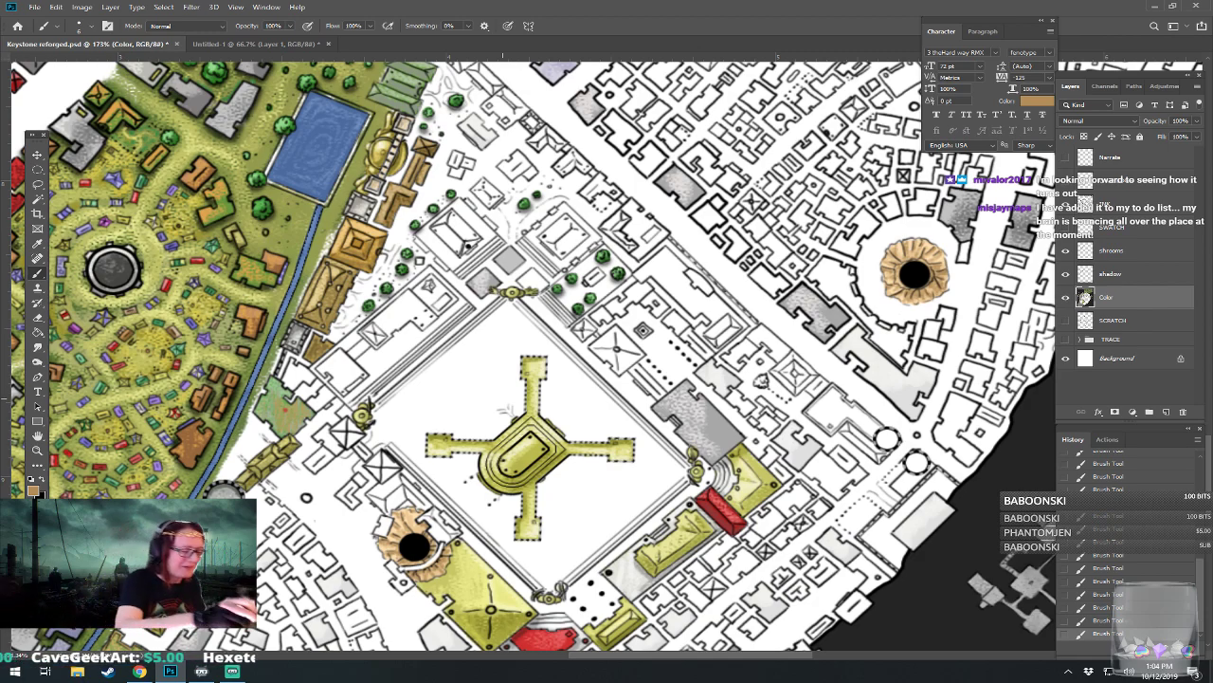
Step: Sample the darker orange-brown #9f713d from the cave floor in the stalagmite reference photo as the foreground colour
click(270, 44)
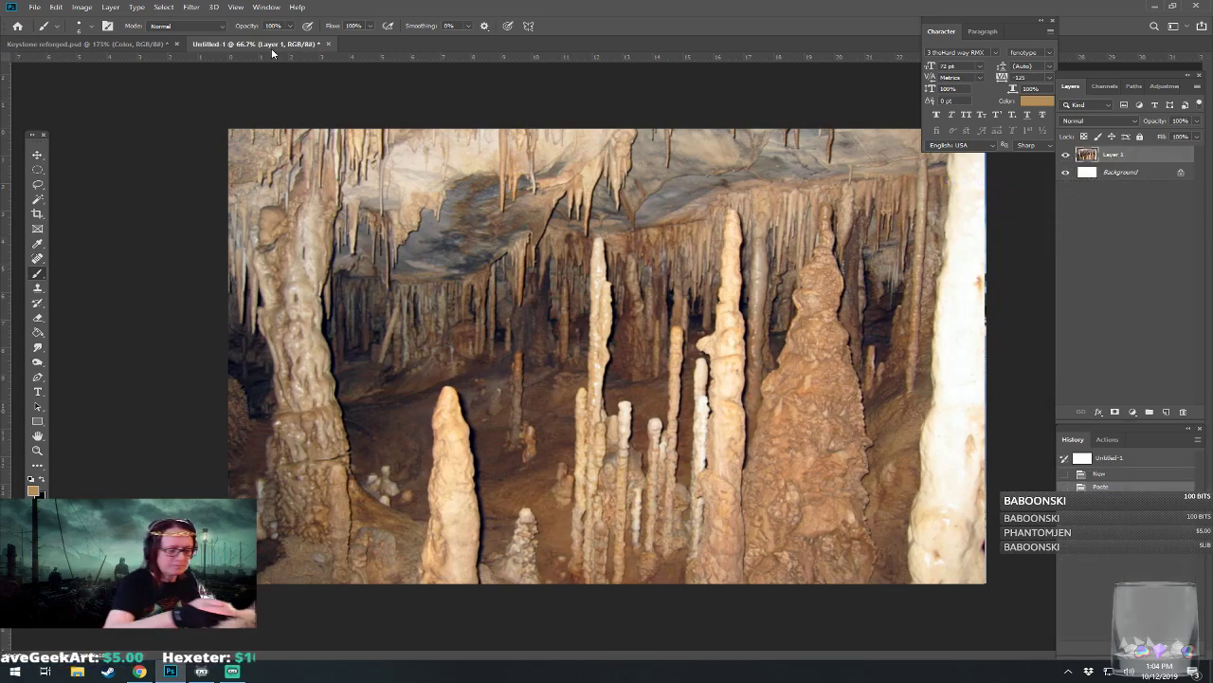
click(33, 490)
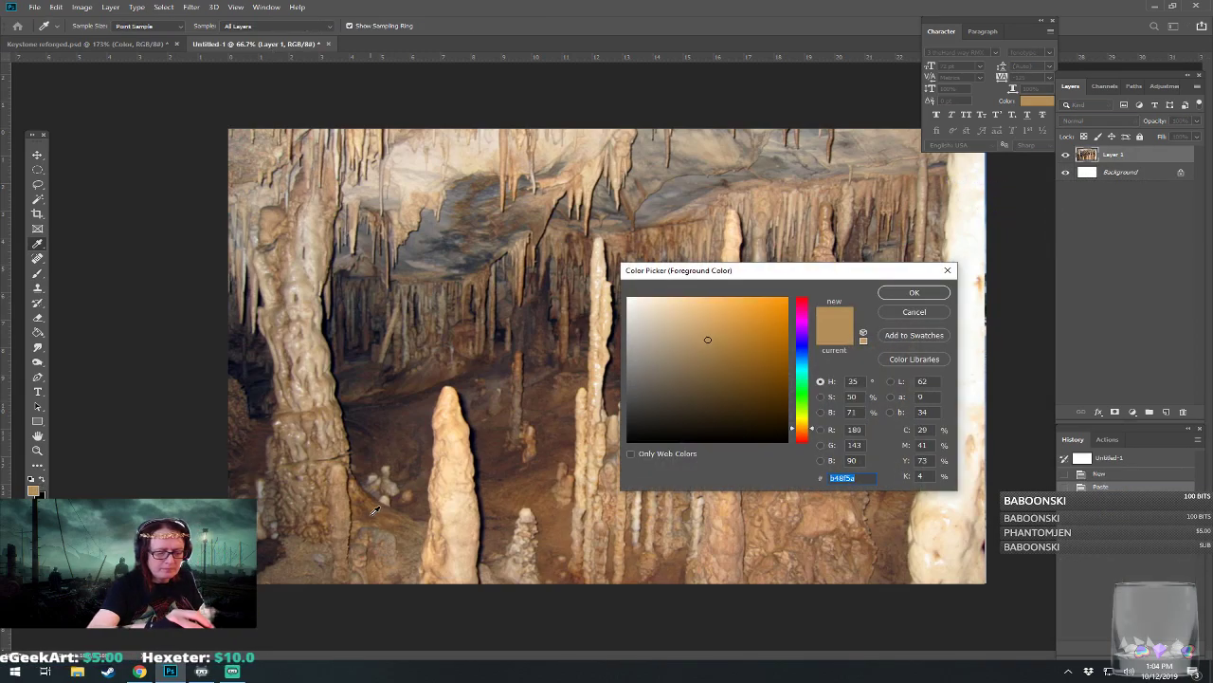
click(373, 510)
click(363, 500)
click(357, 505)
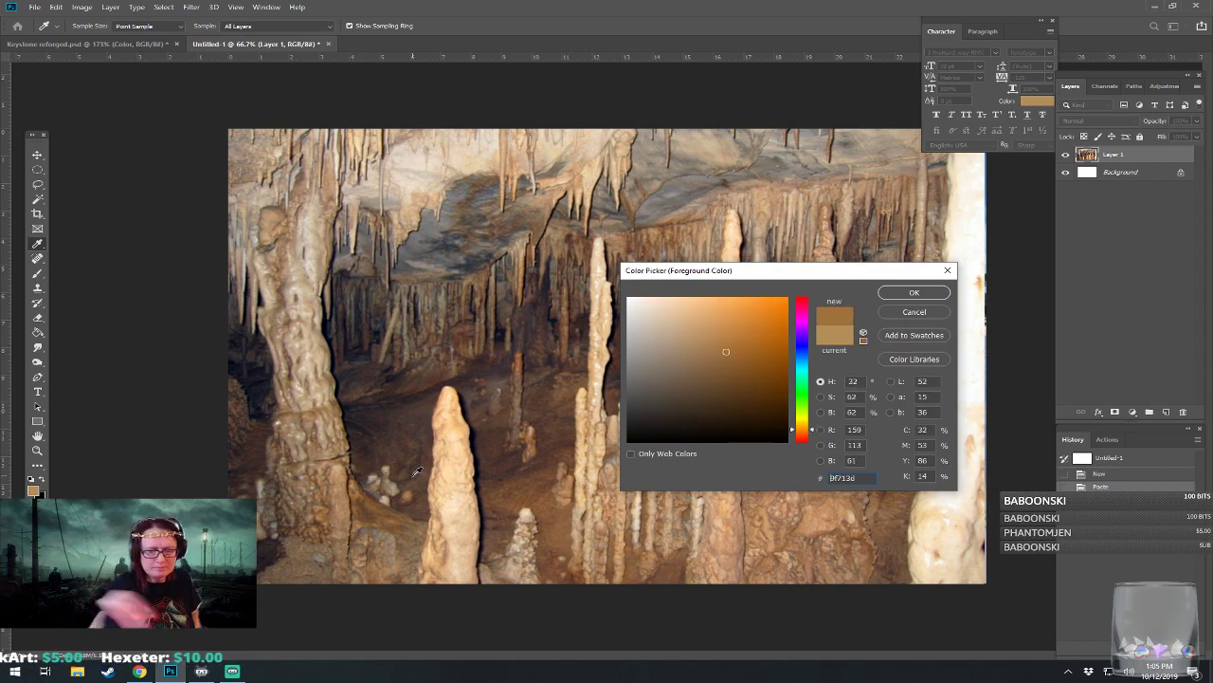
click(899, 296)
Step: Return to the Keystone map and paint orange-brown shadows between the ridges of the rocky mound beside the walled square
click(137, 44)
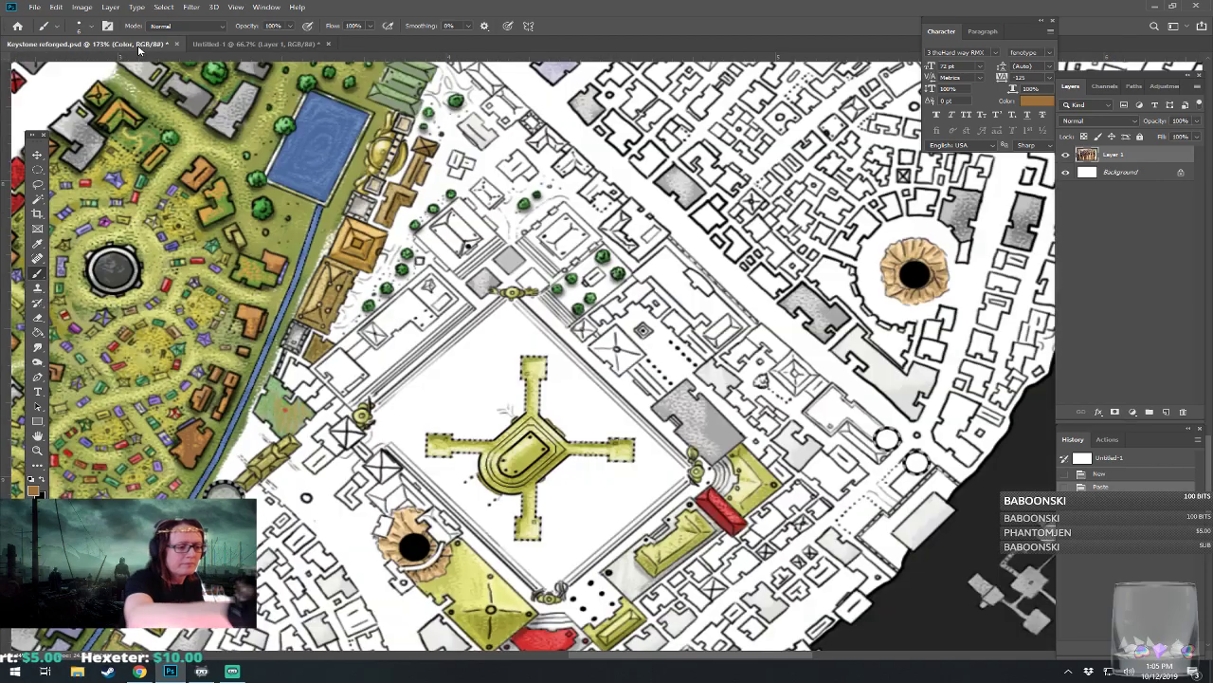
scroll(353, 584, up, 5)
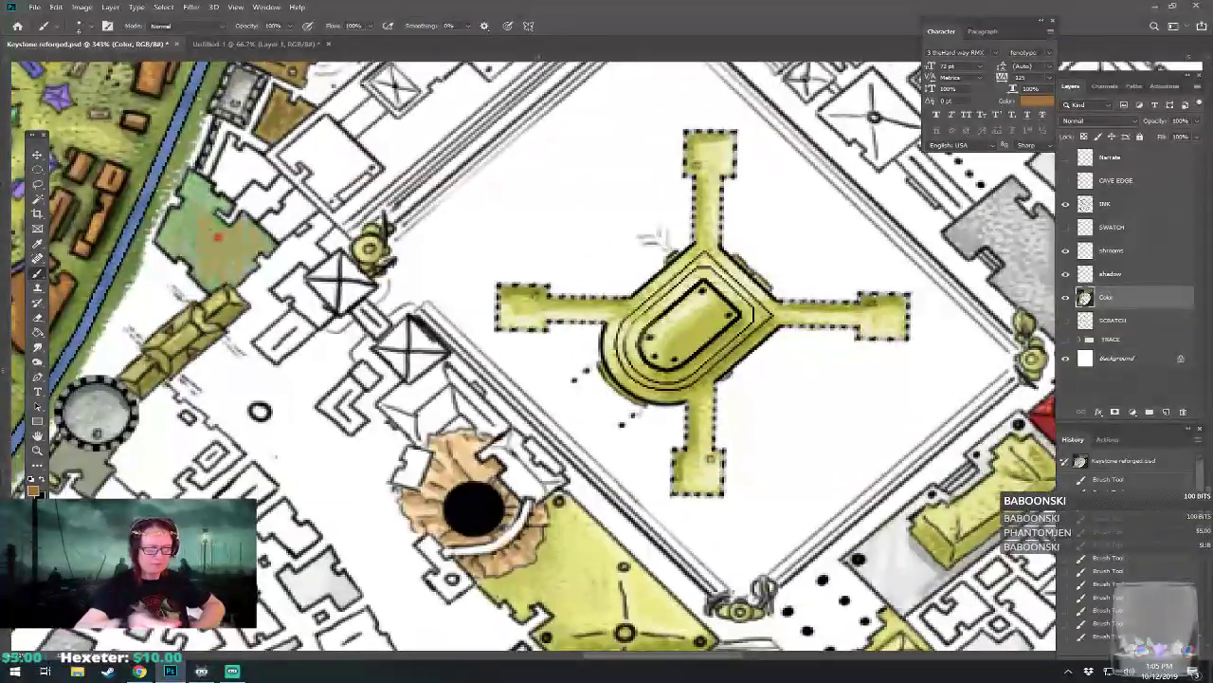
click(442, 529)
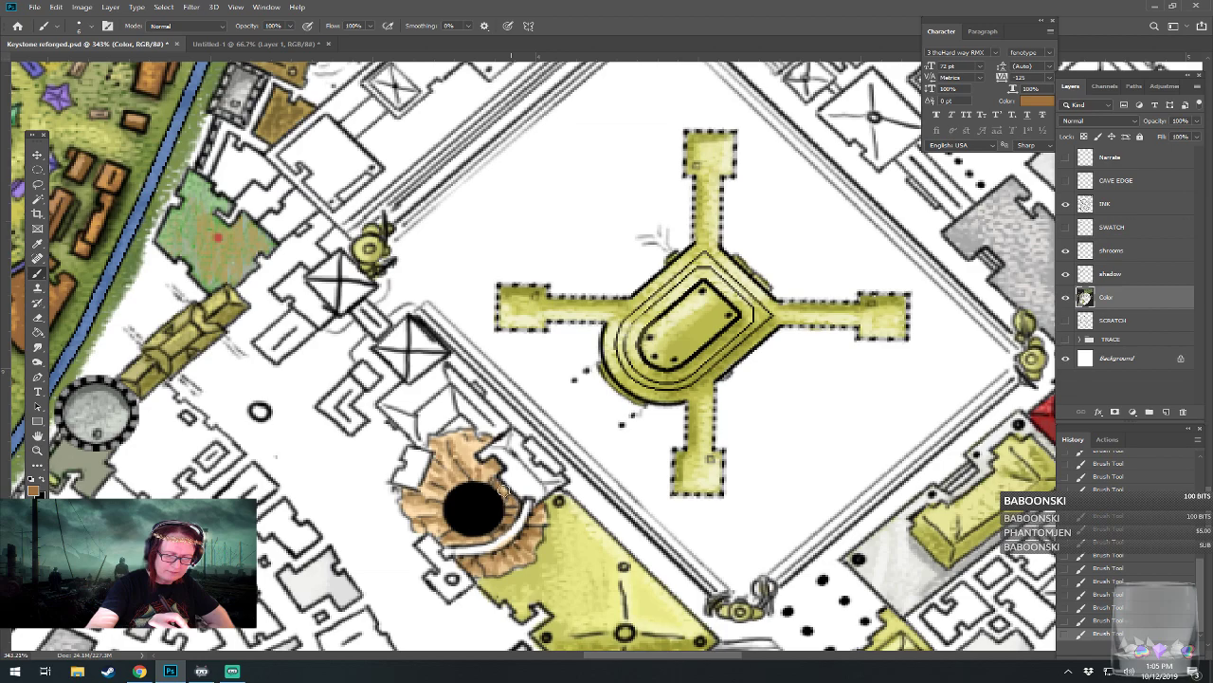
drag(517, 464, 436, 429)
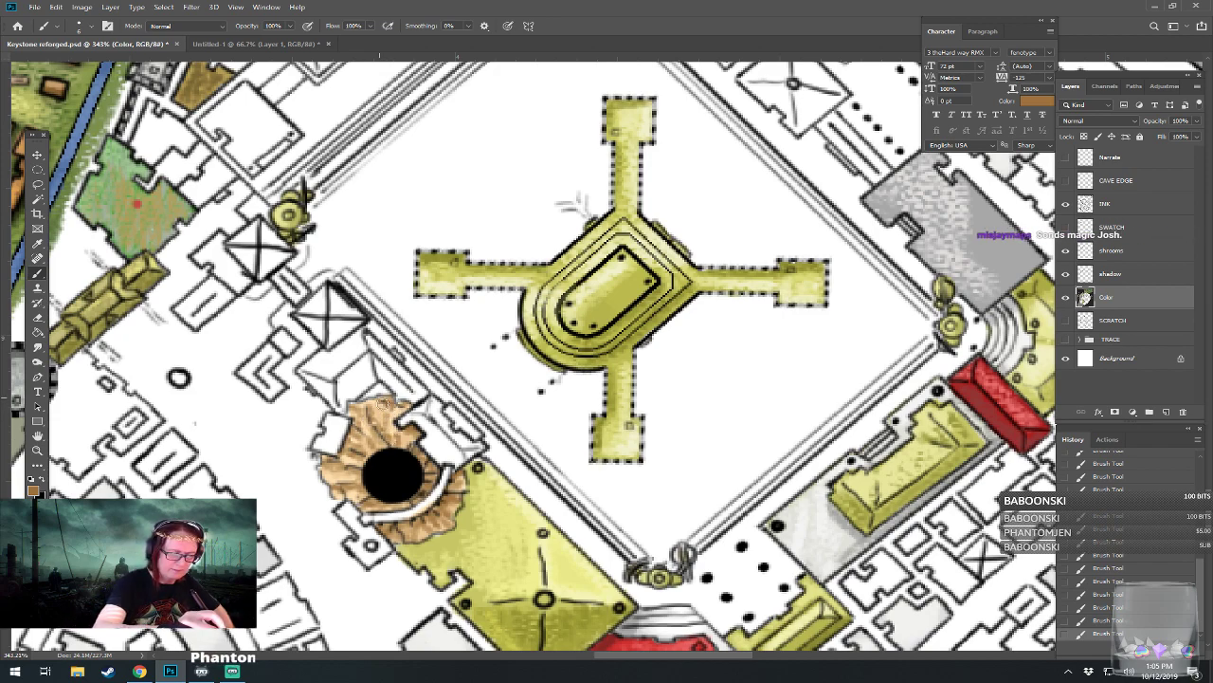
Step: Paint orange-brown shadows between the ridges of the ring around the pit in the circular plaza
drag(396, 416, 41, 570)
drag(758, 237, 289, 597)
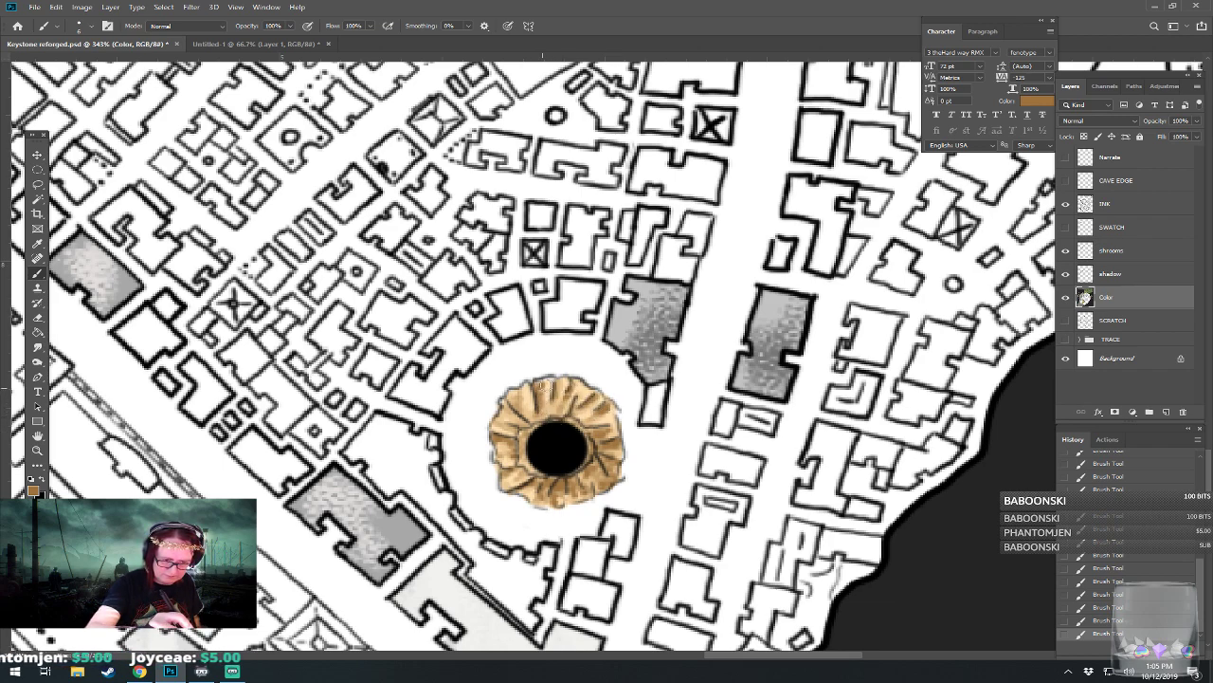
mouse_move(575, 471)
mouse_down()
mouse_move(588, 440)
mouse_move(578, 475)
mouse_move(590, 467)
mouse_up()
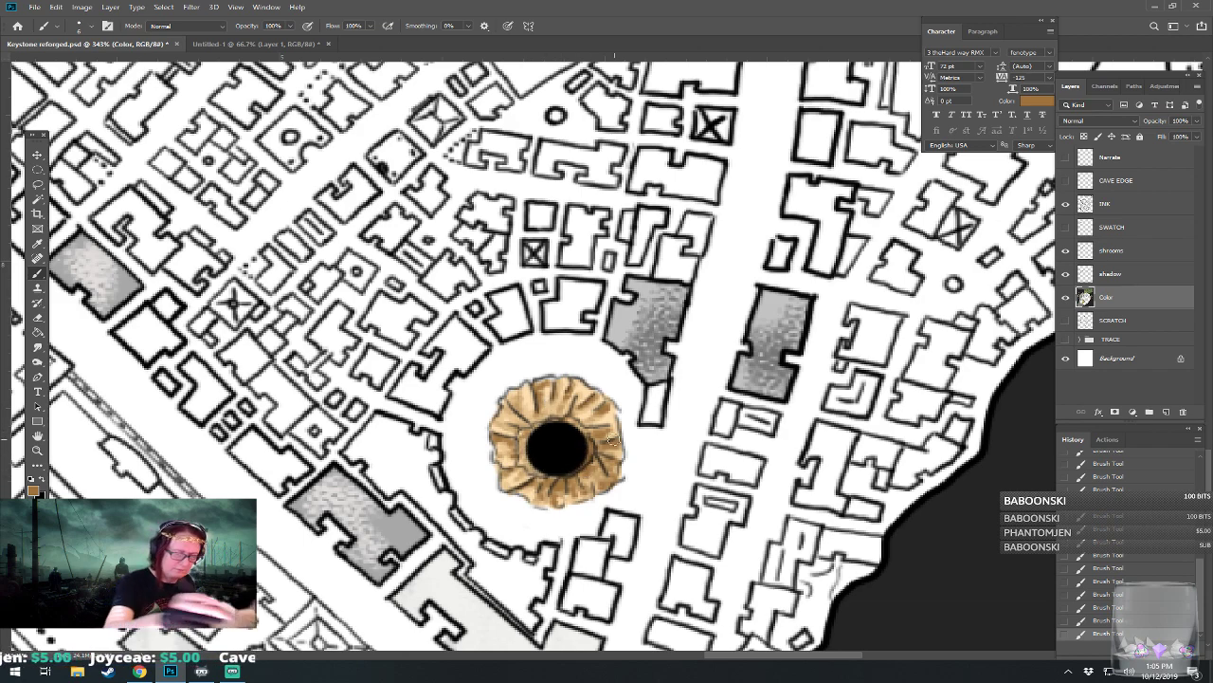
Step: Set the foreground to a darker brown and paint deeper shadows along the inner and outer ridges of the circular plaza's ring
click(34, 490)
click(748, 371)
click(914, 292)
mouse_move(567, 474)
mouse_down()
mouse_move(583, 500)
mouse_move(599, 489)
mouse_move(585, 494)
mouse_up()
mouse_move(600, 451)
mouse_down()
mouse_move(613, 475)
mouse_move(610, 412)
mouse_up()
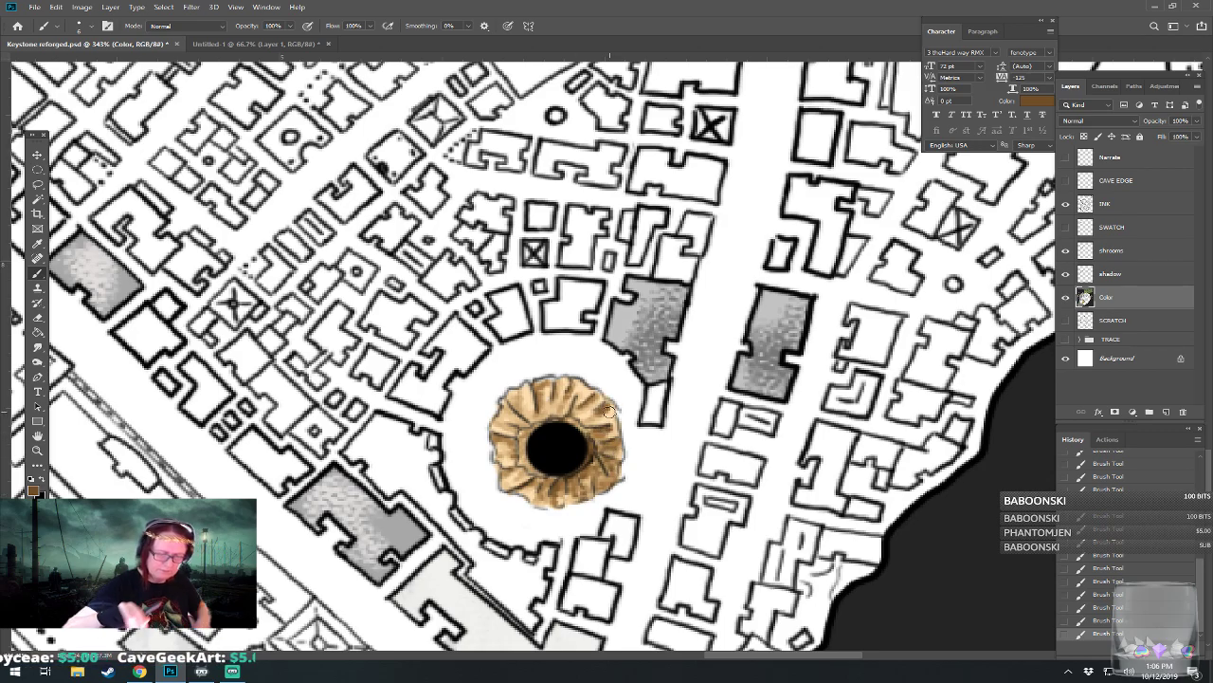
Step: Deepen the ridge shadows of the rocky mound beside the walled square with the dark brown and compare both mounds
scroll(610, 411, down, 6)
scroll(610, 412, left, 3)
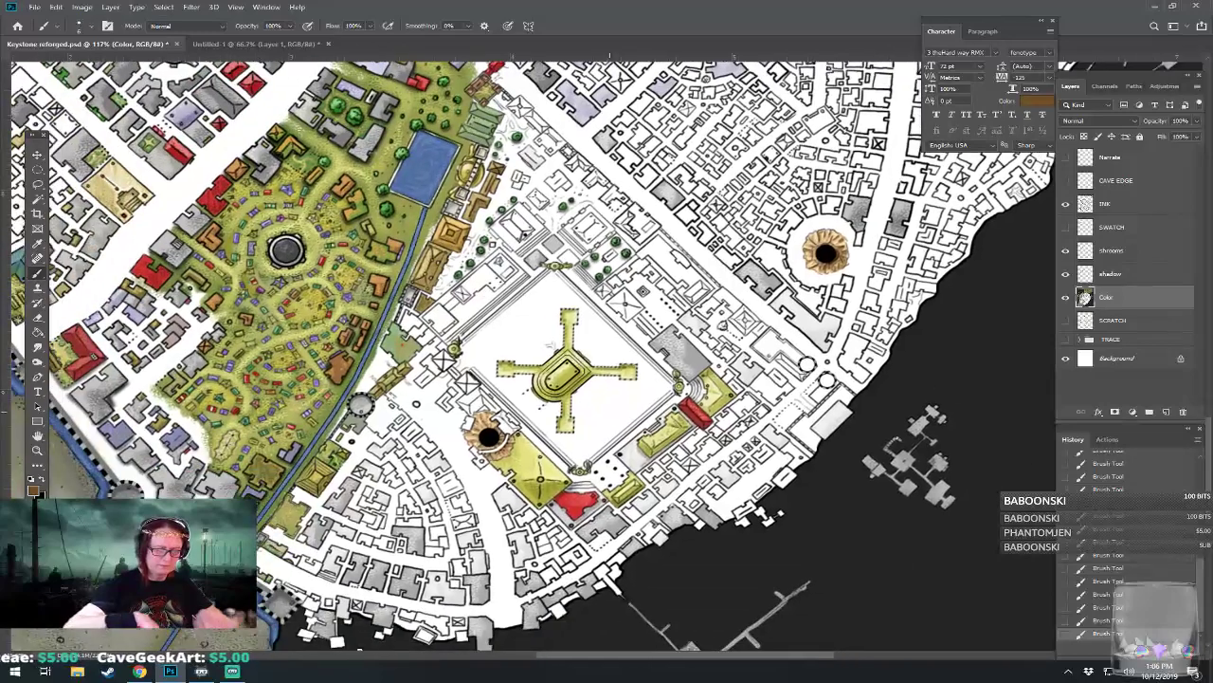
scroll(487, 464, up, 4)
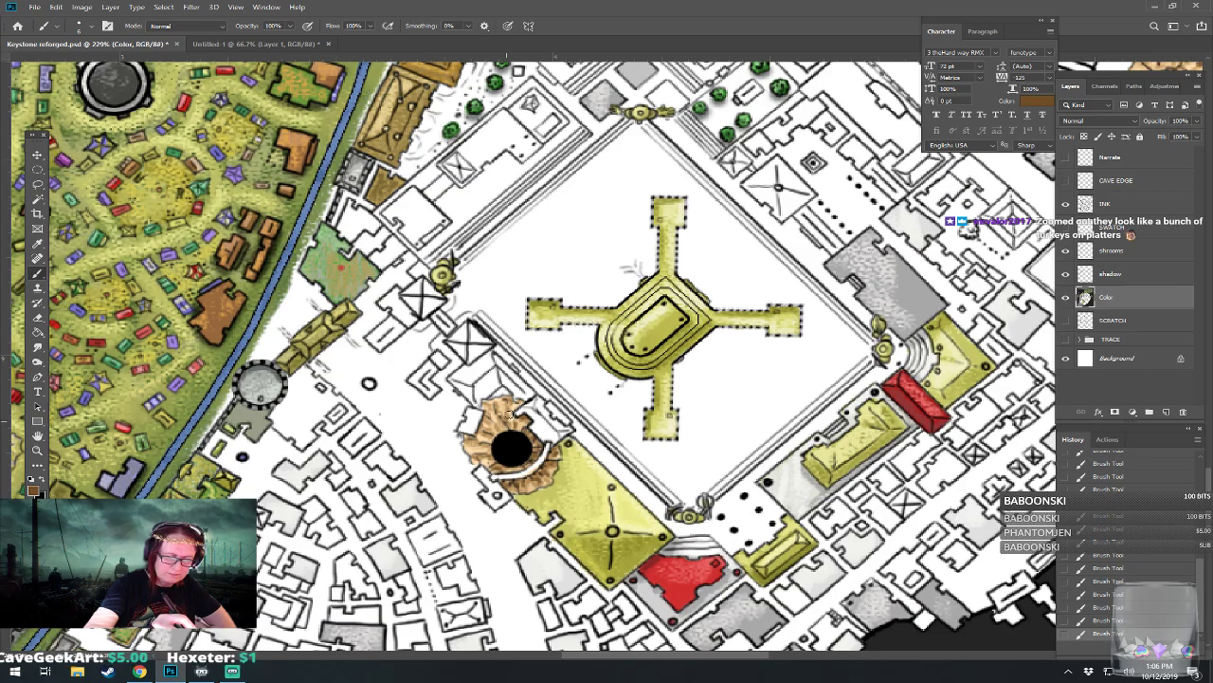
scroll(521, 392, down, 5)
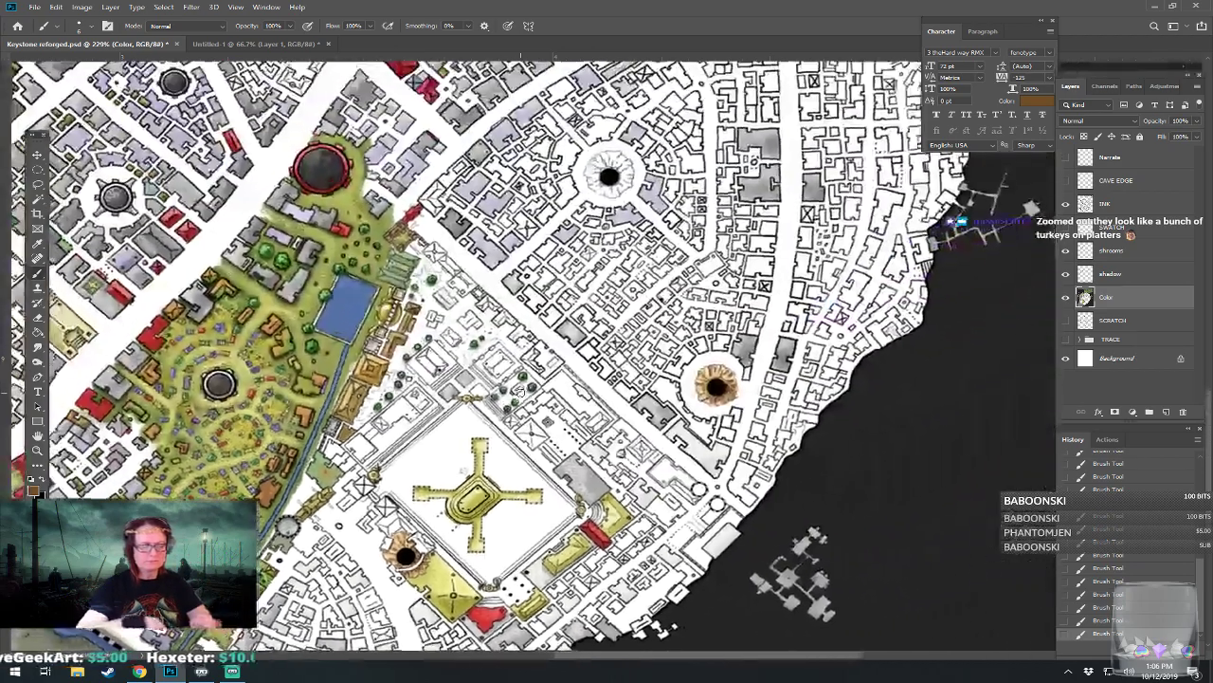
scroll(521, 392, up, 2)
scroll(520, 392, up, 2)
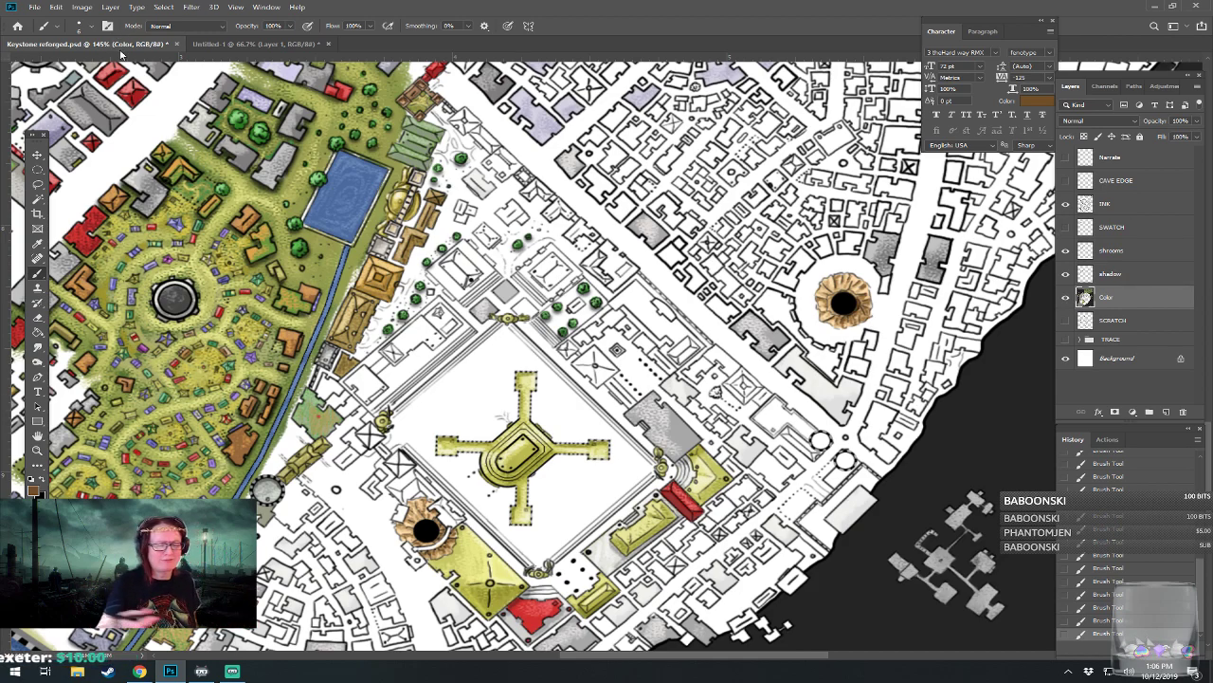
Step: Switch to the stalagmite reference photo for sampling another foreground colour
click(35, 491)
click(913, 313)
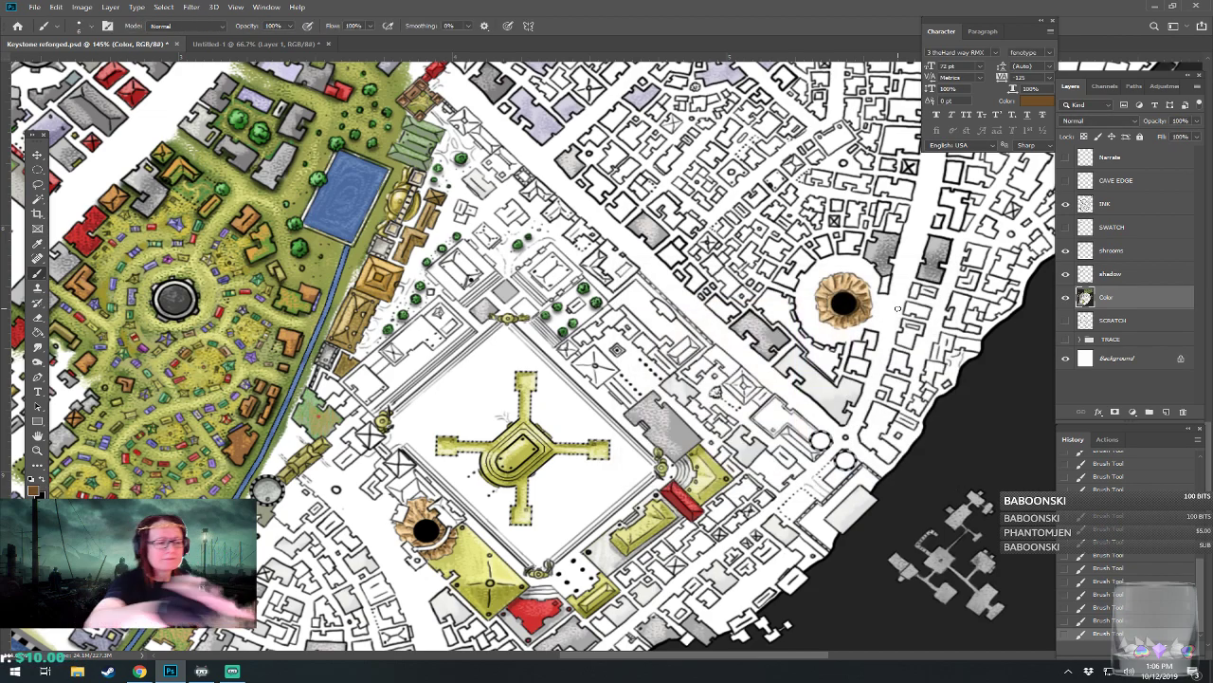
click(270, 44)
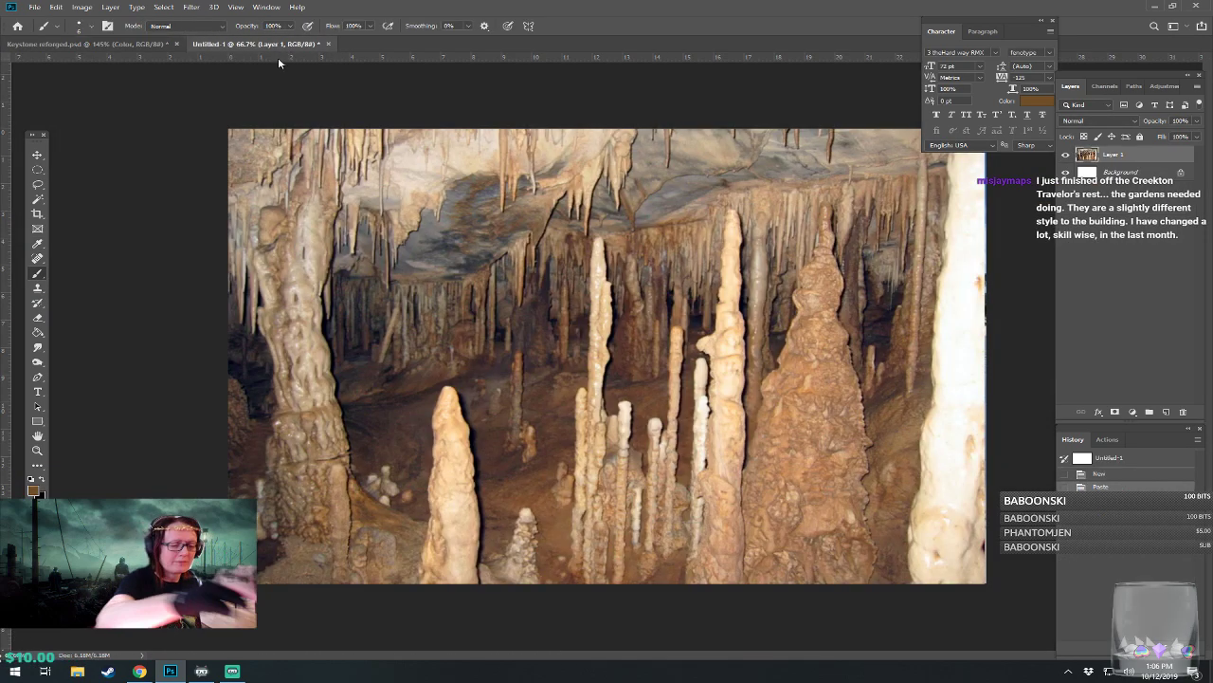
Step: Sample a pale beige (#d2c6b8) from the rock formations in the cave photo as the foreground colour
click(33, 492)
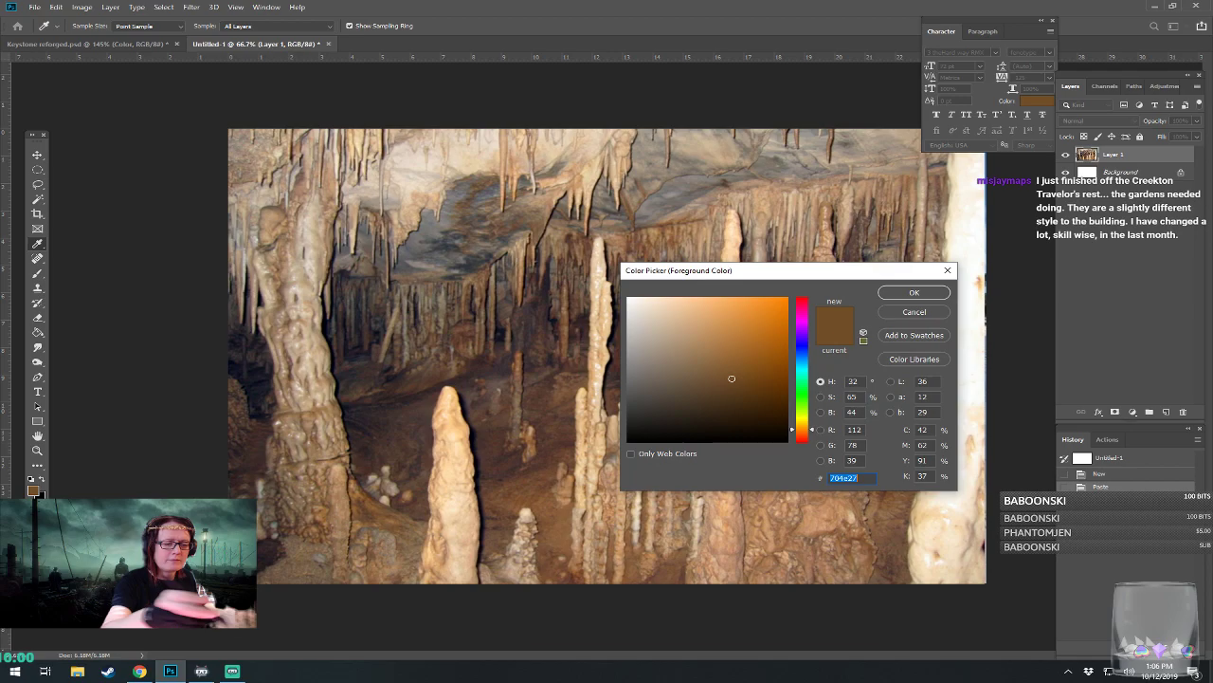
click(300, 285)
click(902, 294)
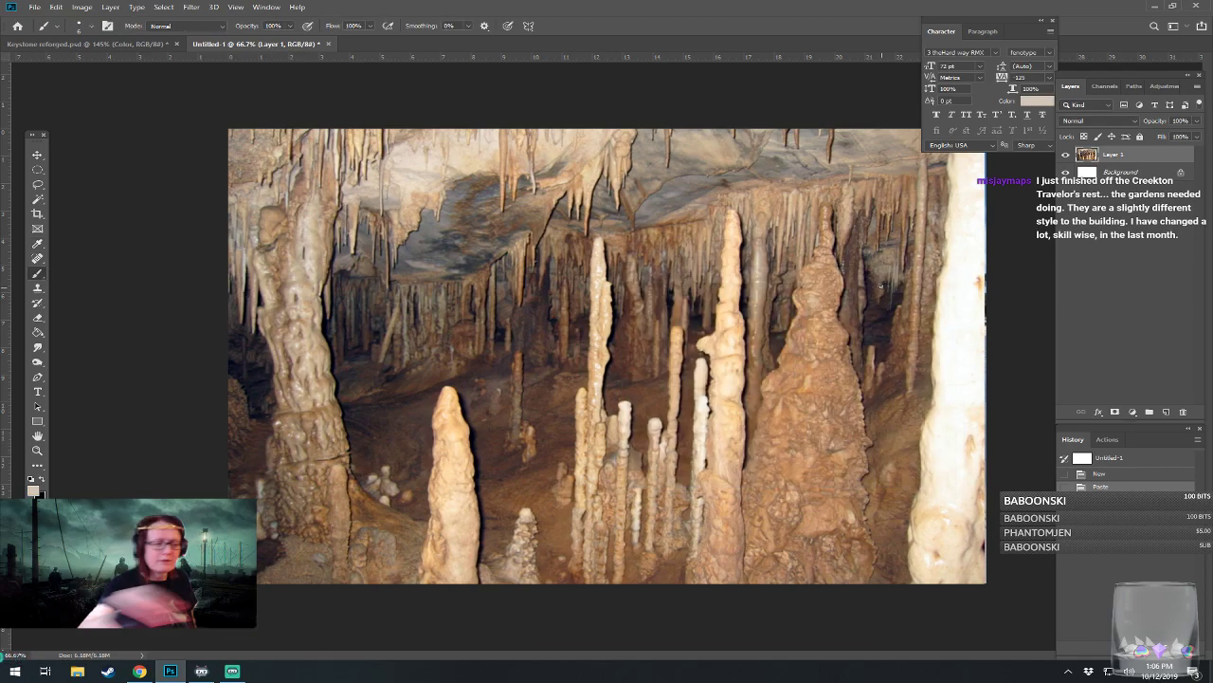
Step: In the Keystone reforged map, brush beige highlights onto the rock ring around the black pit beside the square plaza
click(144, 46)
scroll(422, 531, up, 5)
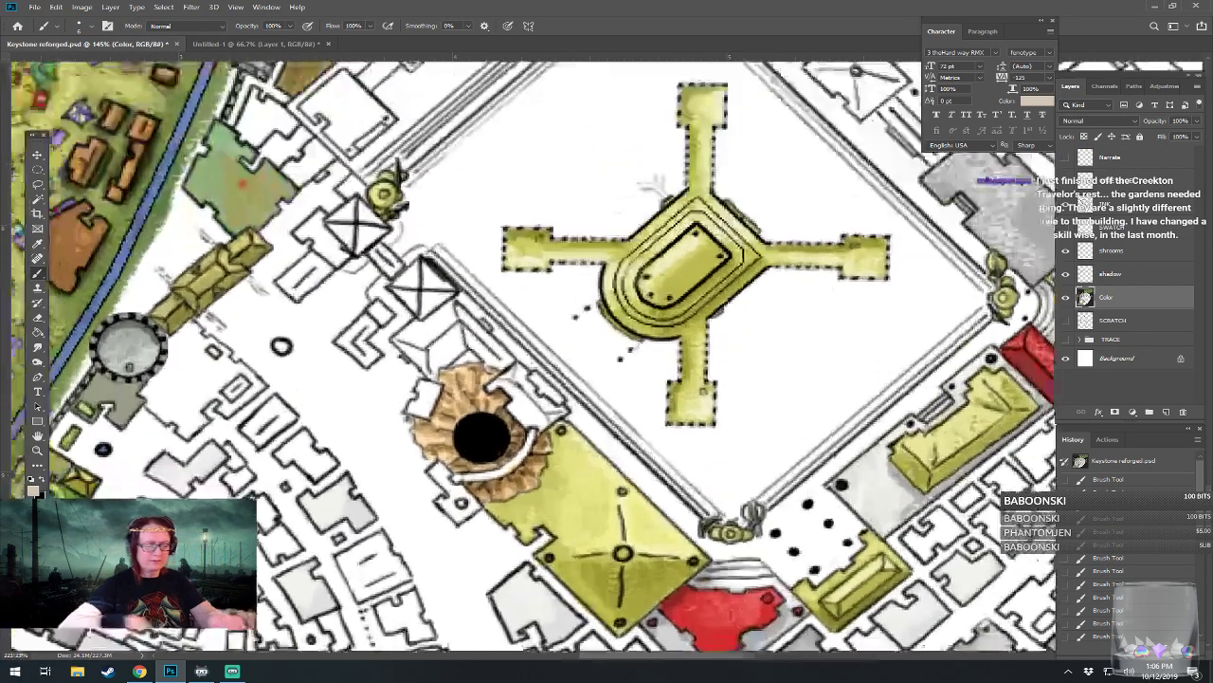
drag(442, 465, 472, 469)
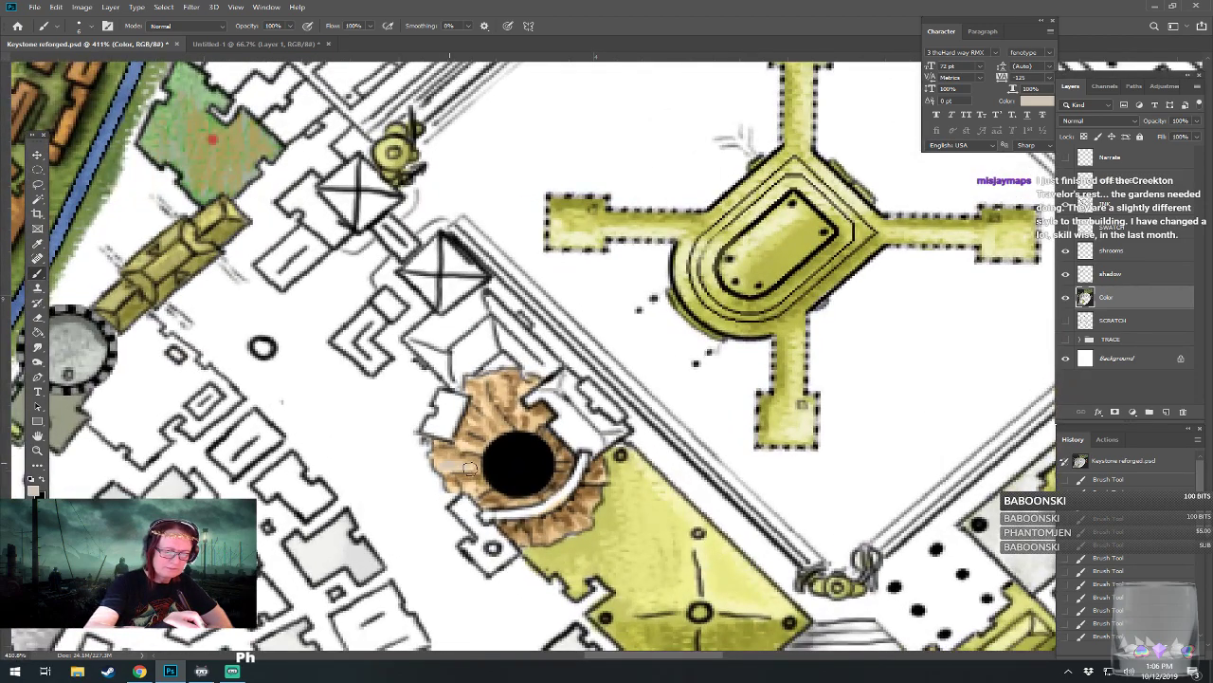
click(34, 486)
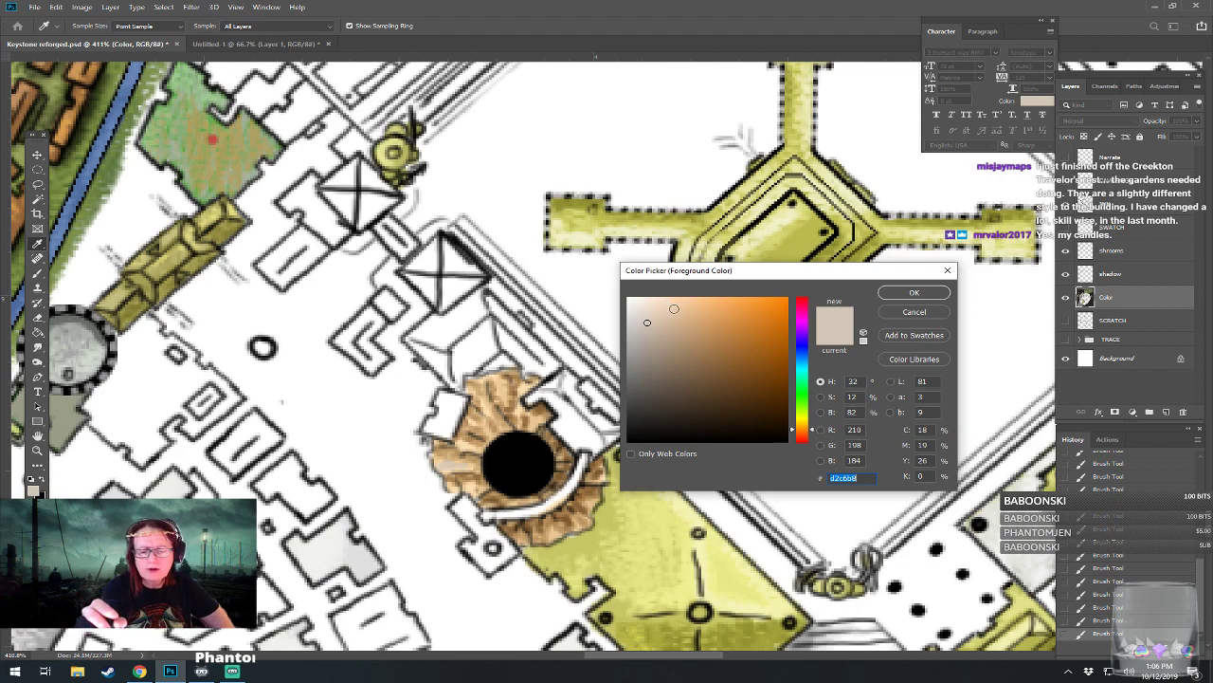
click(901, 293)
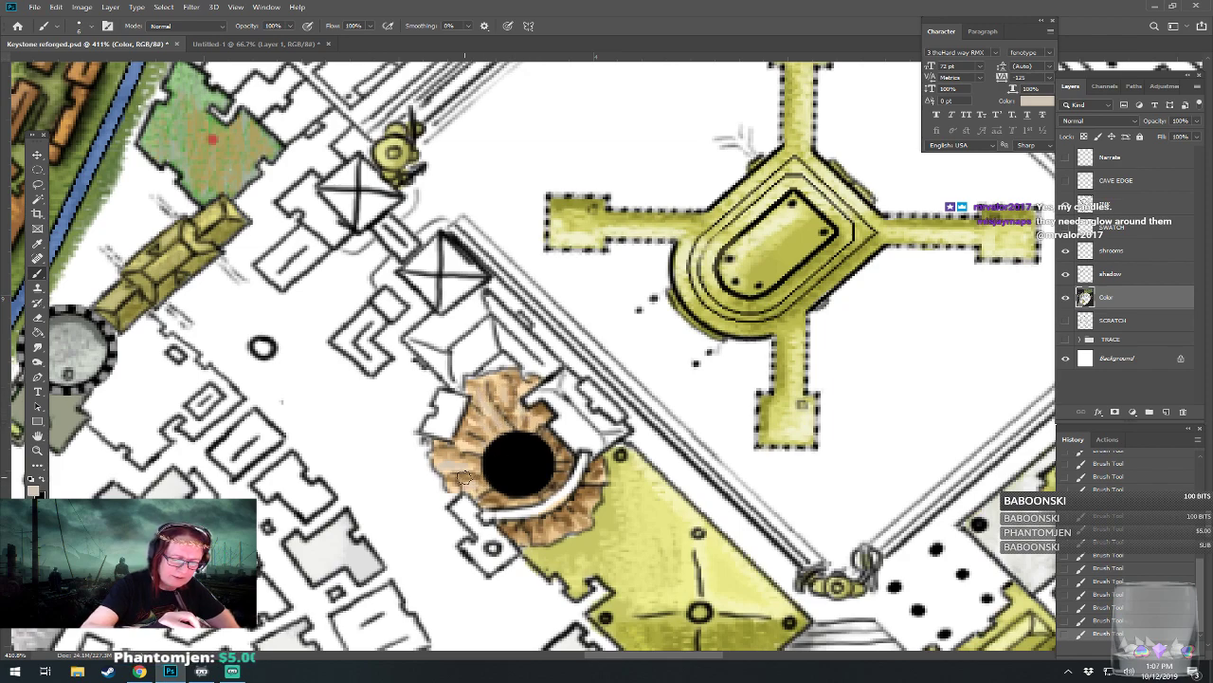
Step: Brush the same beige highlights onto the second rock ring, in the round clearing among the unpainted houses
drag(513, 481, 228, 550)
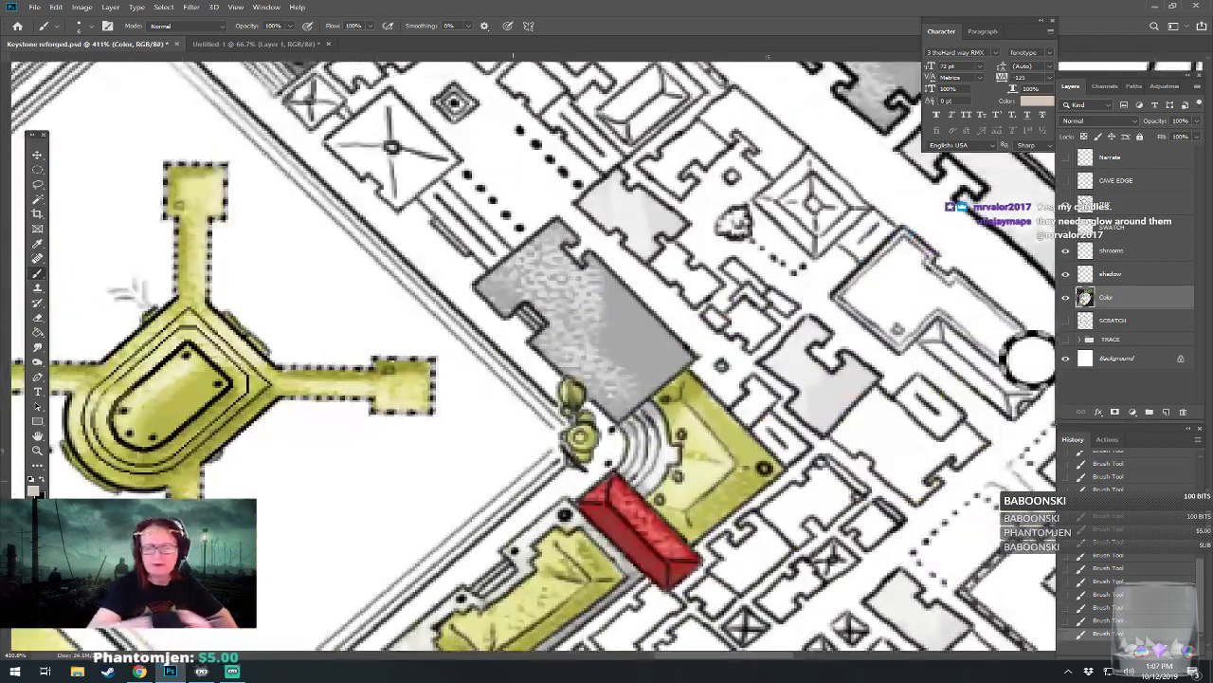
drag(844, 284, 233, 486)
mouse_move(427, 225)
mouse_down()
mouse_move(375, 325)
mouse_move(469, 488)
mouse_up()
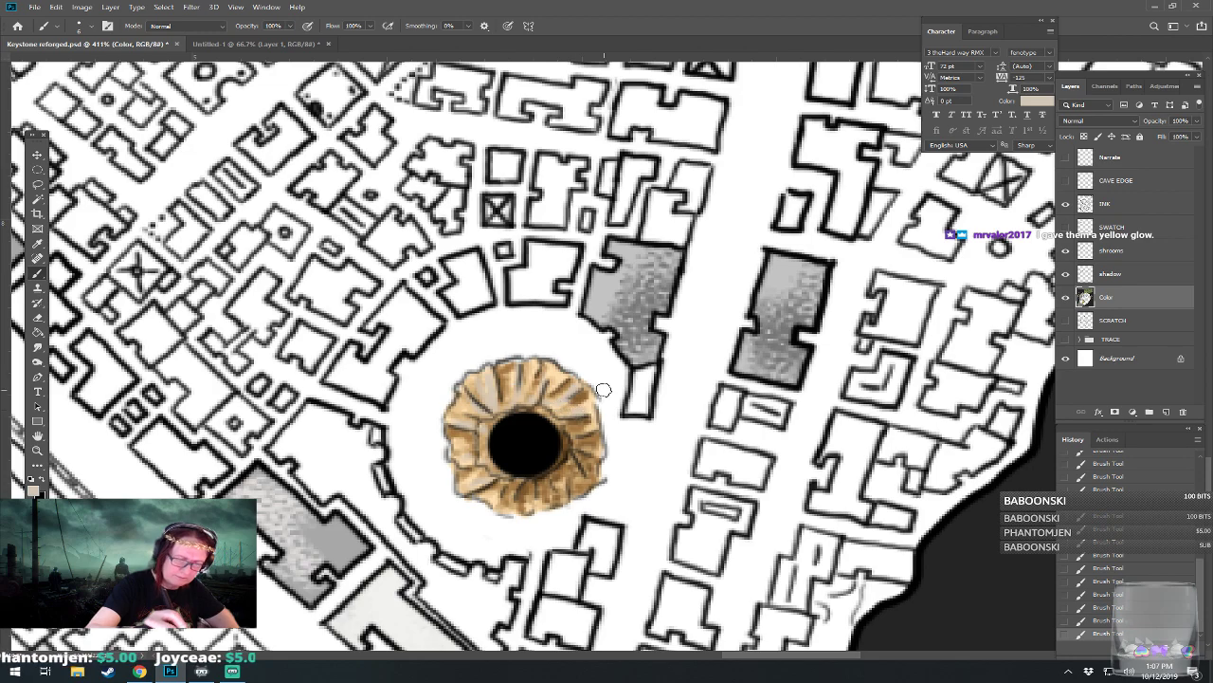
Step: Choose a lighter cream foreground colour and brush brighter highlights along the ridges of both rock rings
click(33, 484)
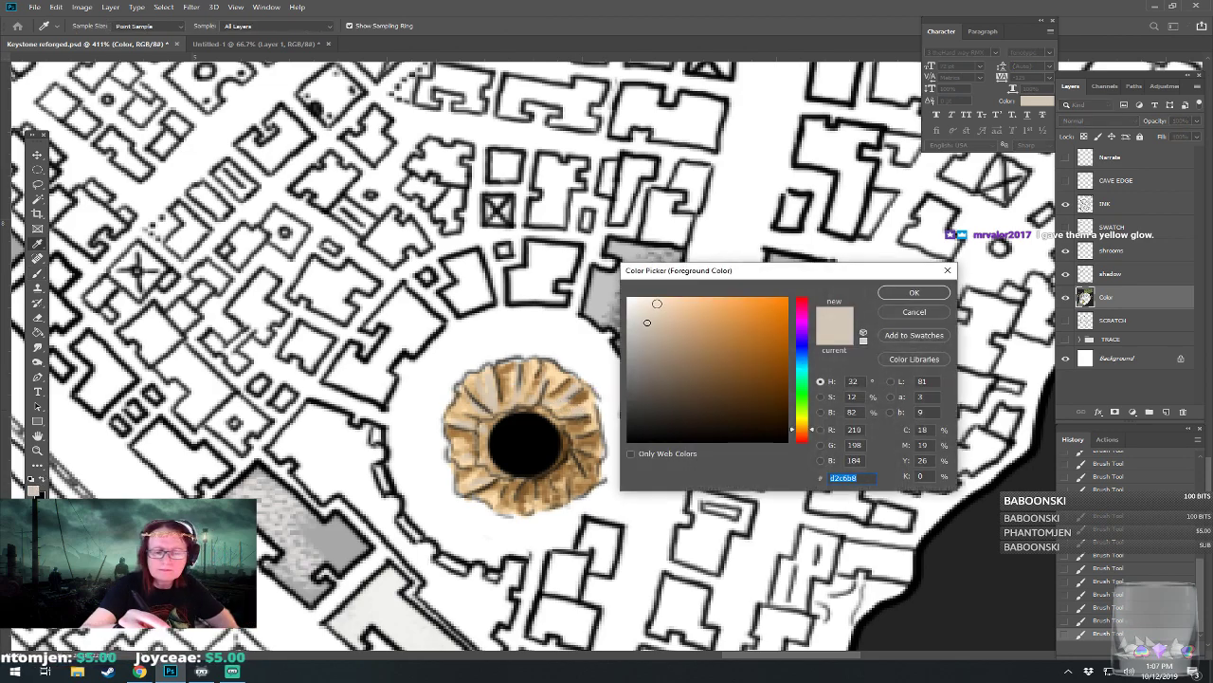
click(651, 302)
click(912, 293)
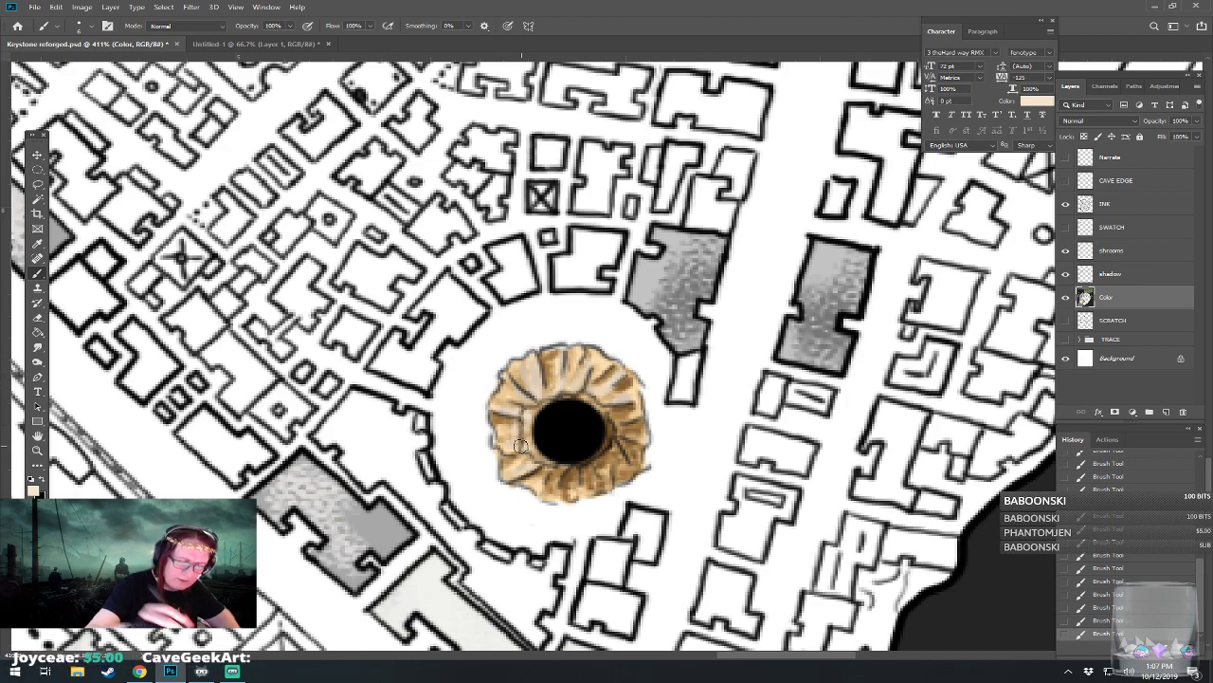
scroll(521, 445, down, 6)
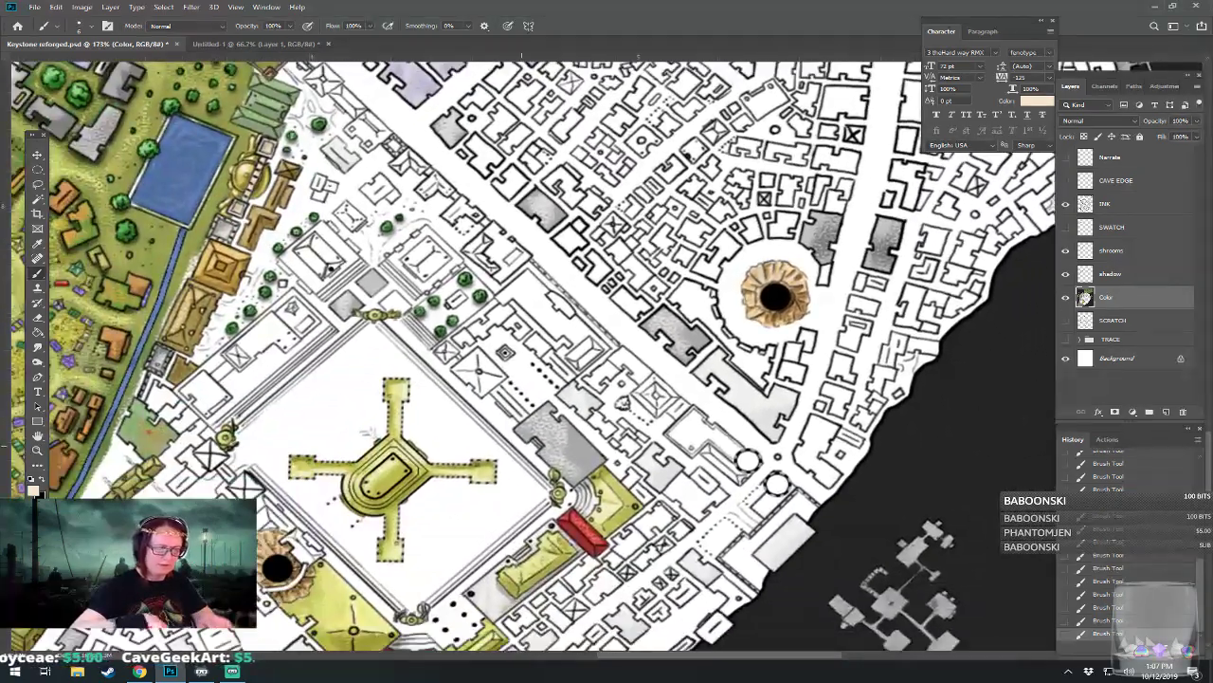
scroll(521, 446, up, 5)
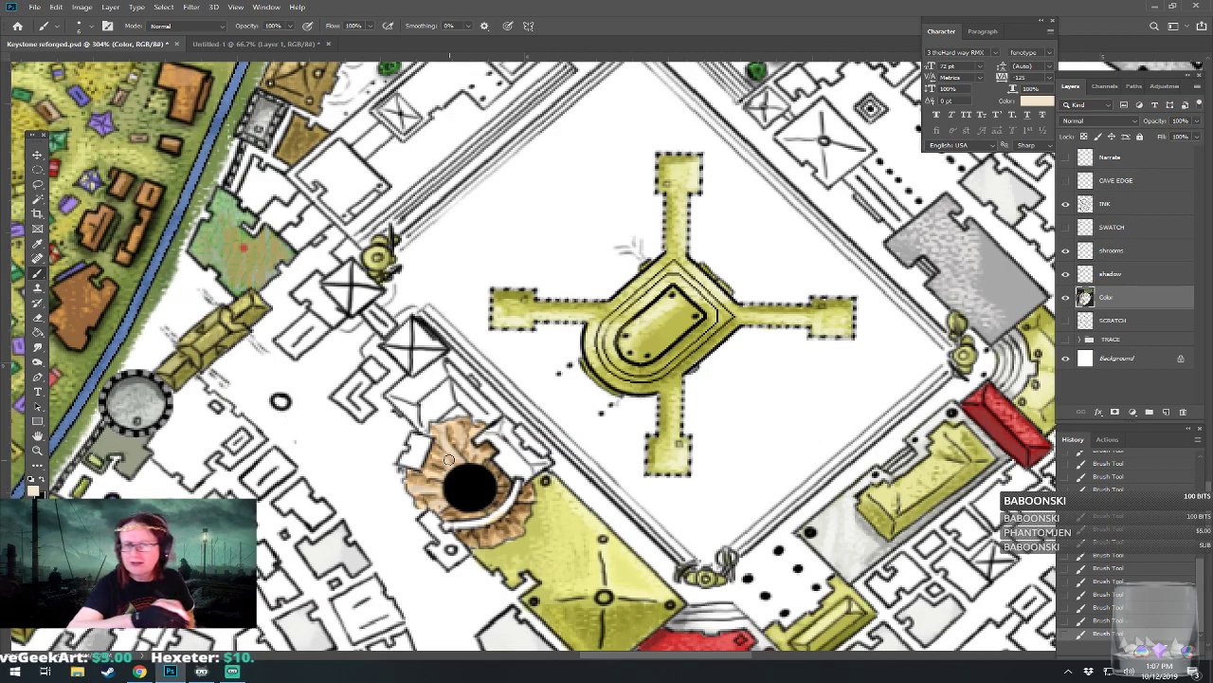
scroll(449, 460, down, 6)
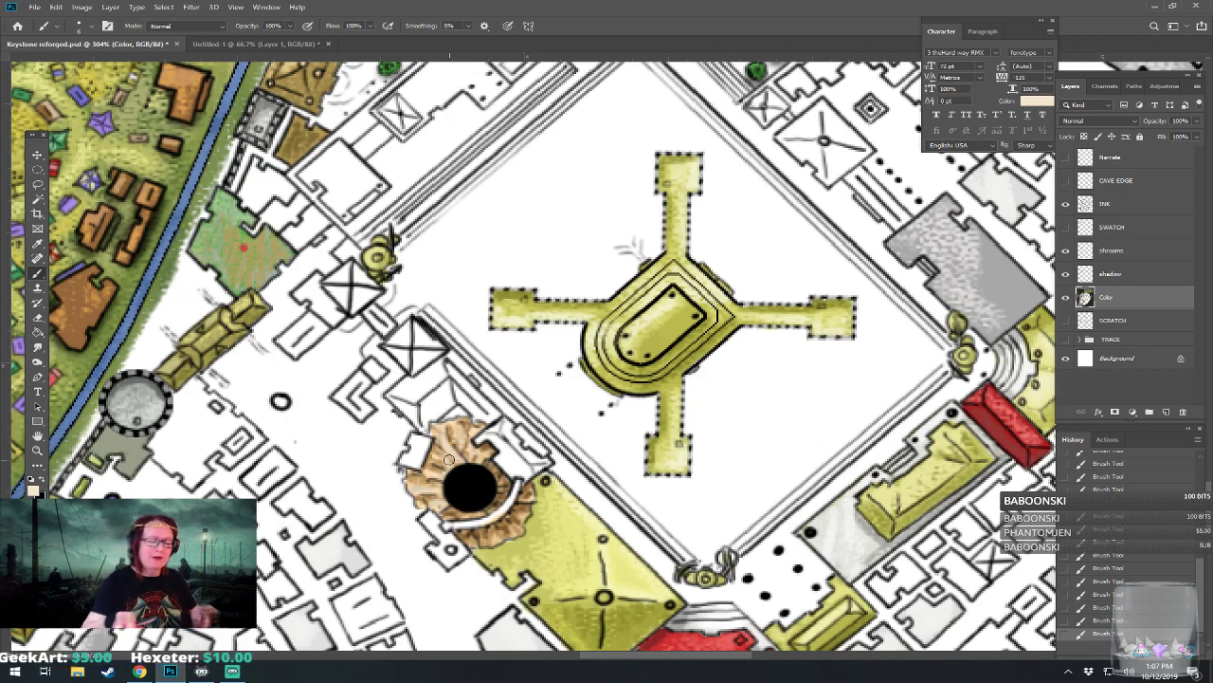
scroll(399, 522, up, 4)
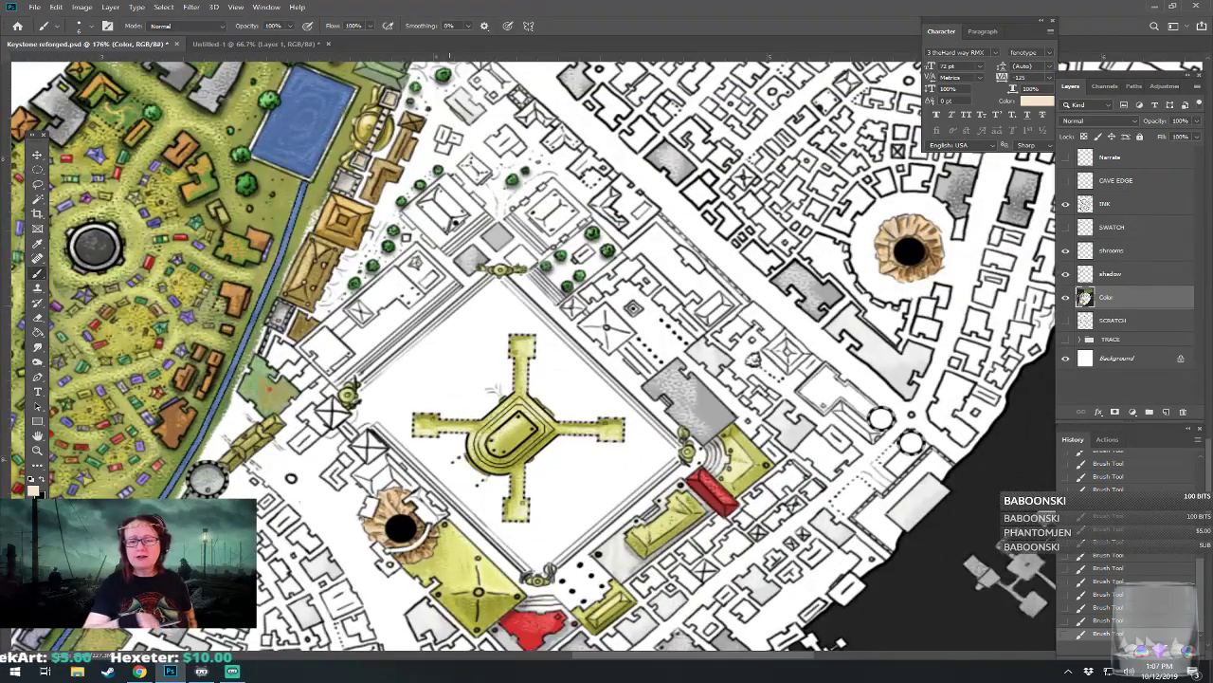
Step: Choose a near-white foreground colour, add the brightest highlights to both rock rings, and save the map
click(35, 491)
click(639, 303)
click(910, 294)
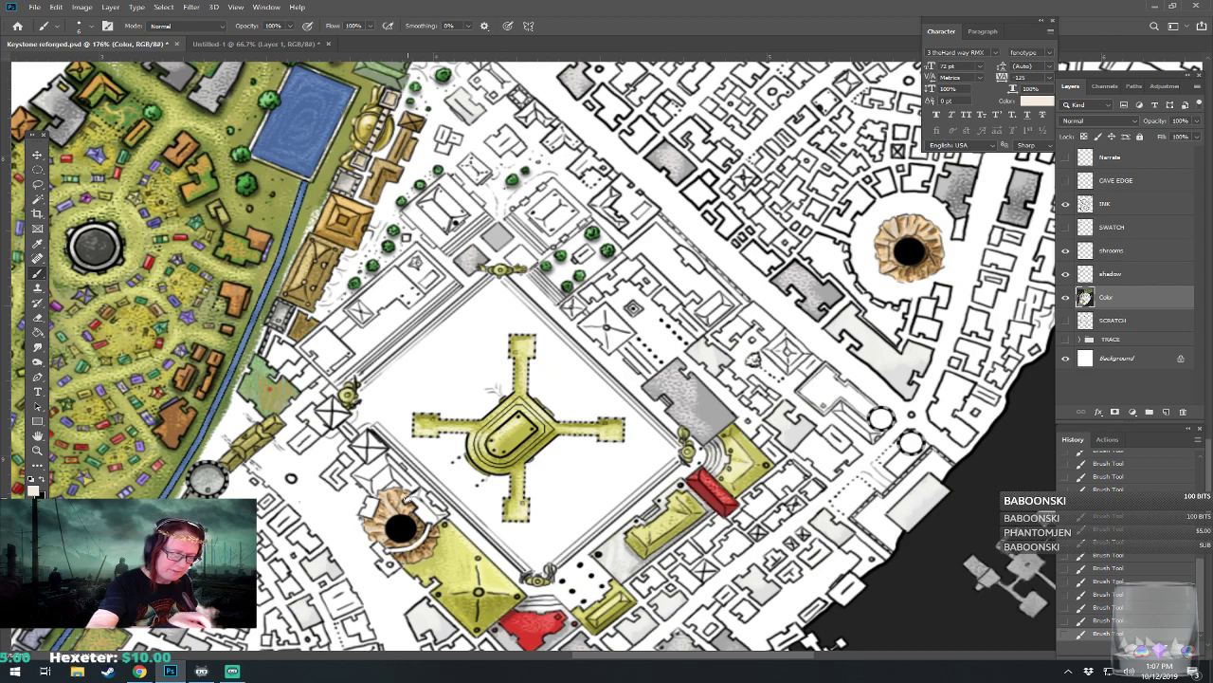
drag(438, 499, 188, 657)
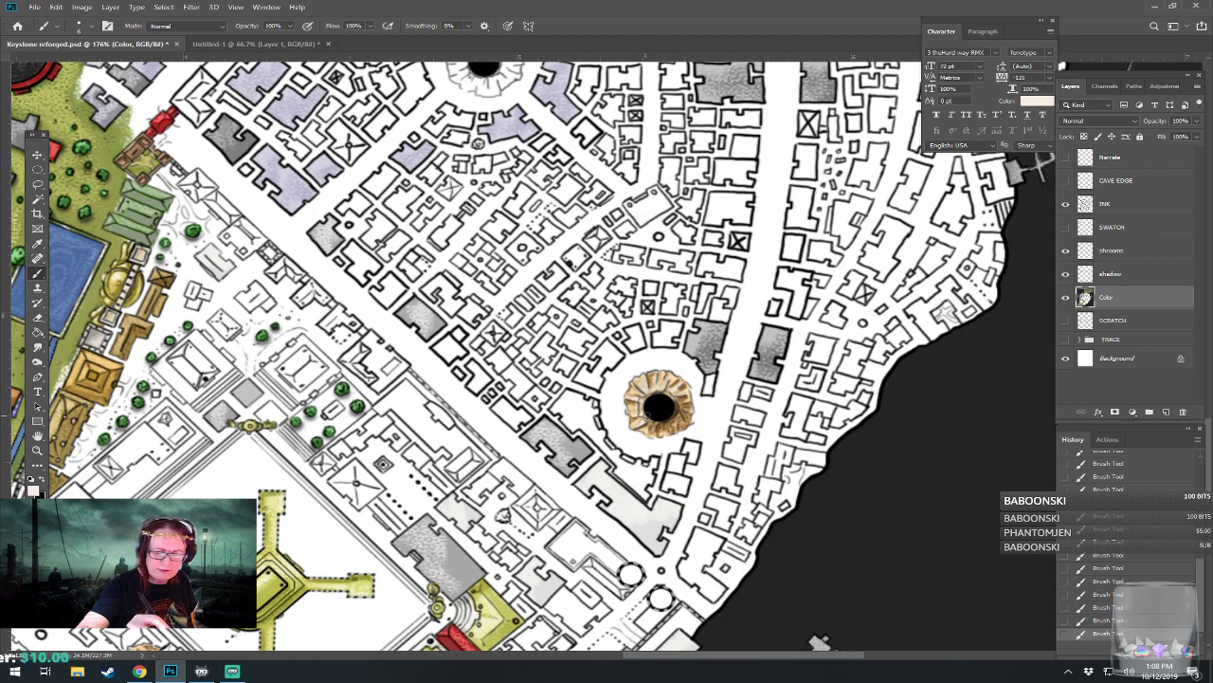
scroll(651, 426, down, 5)
drag(651, 421, 698, 385)
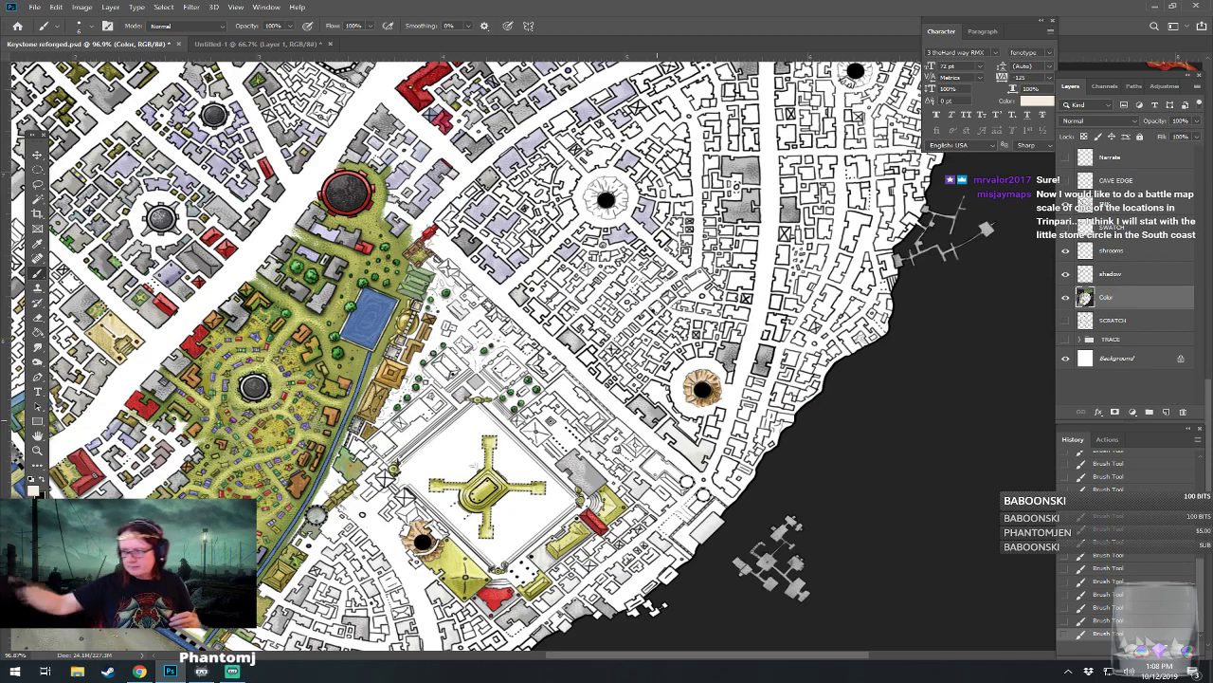
key(ctrl+s)
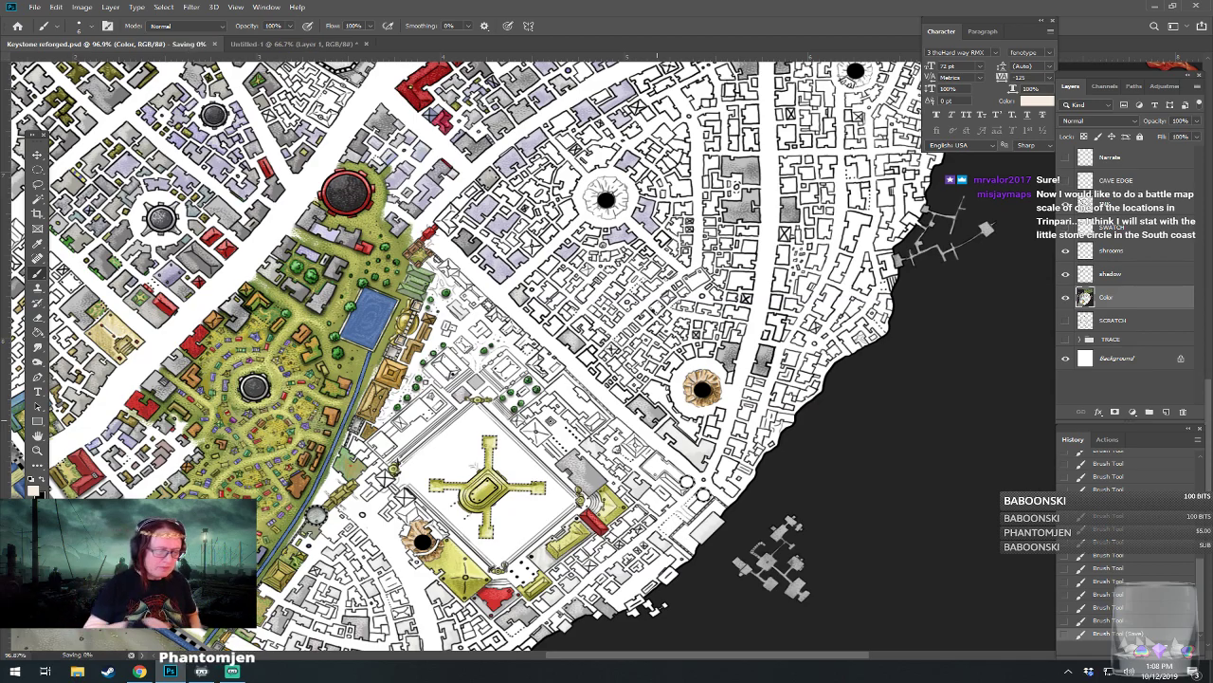
Step: Set the foreground colour to mid grey (#aeacaa) and paint the small buildings around the rock ring by the plaza
scroll(346, 559, up, 4)
scroll(657, 420, down, 3)
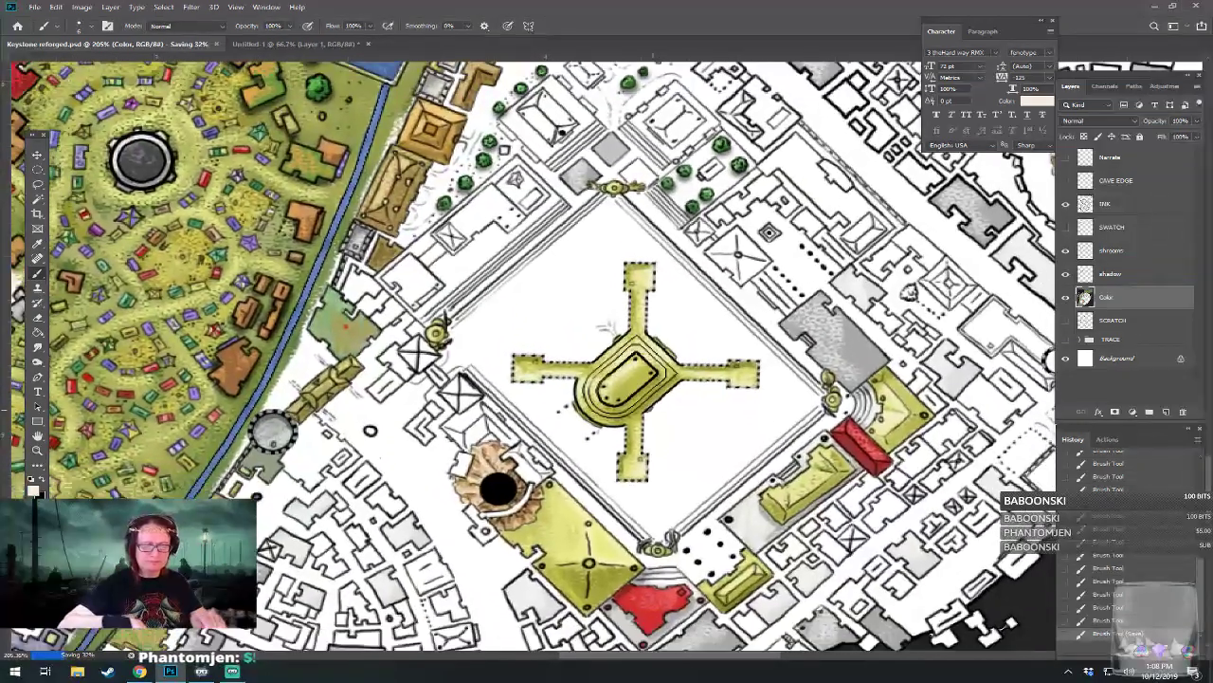
scroll(657, 420, up, 2)
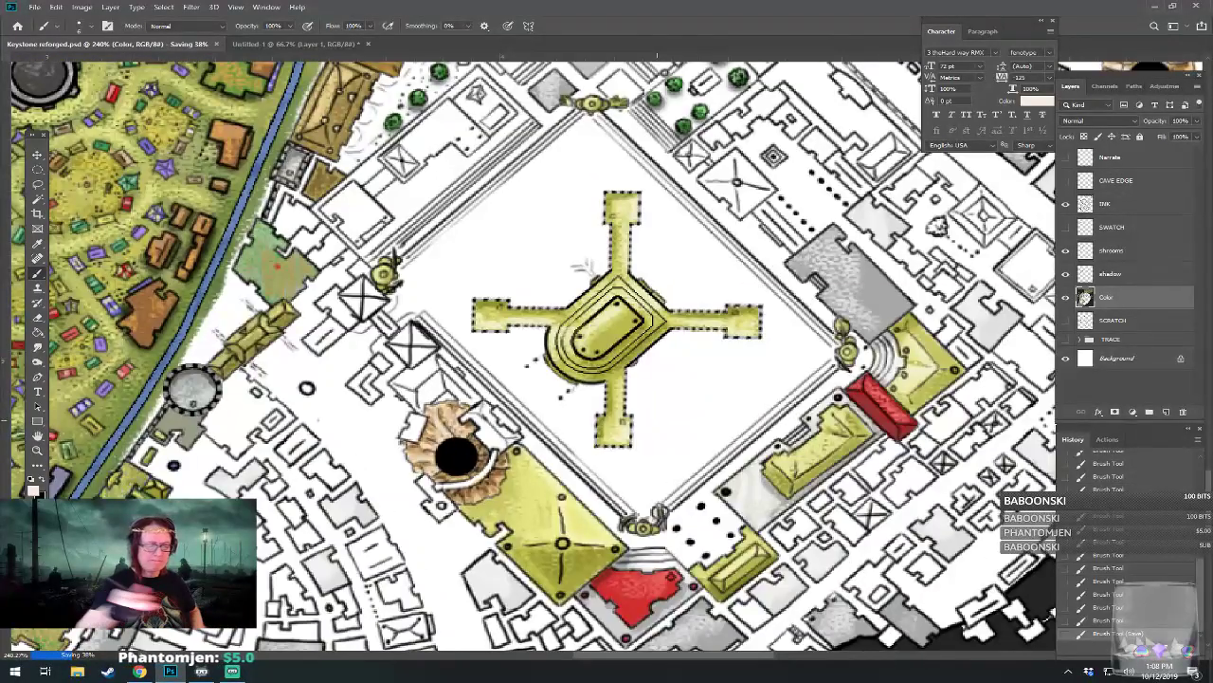
click(34, 492)
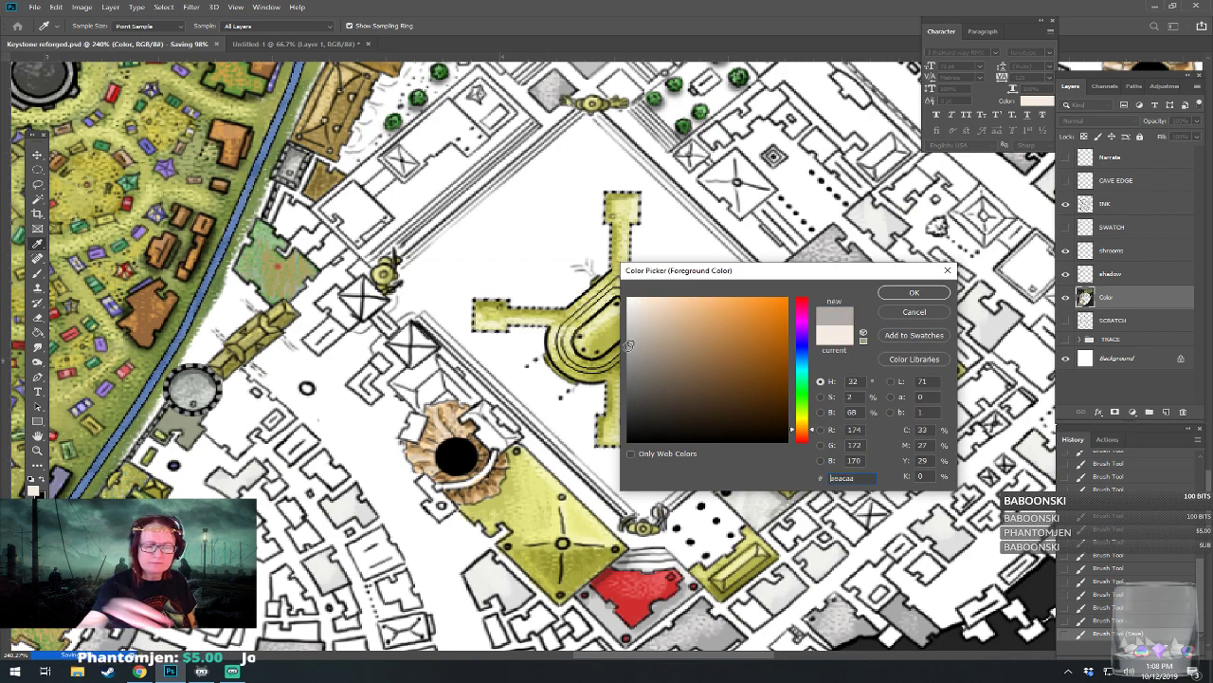
click(906, 294)
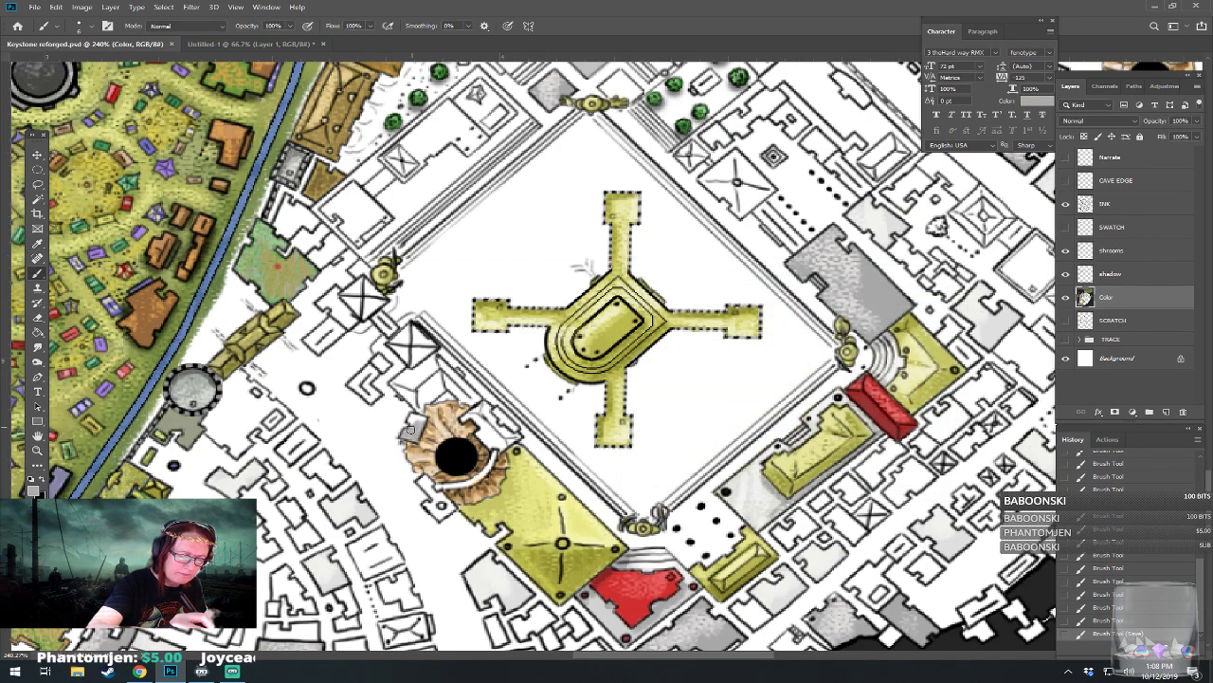
click(421, 420)
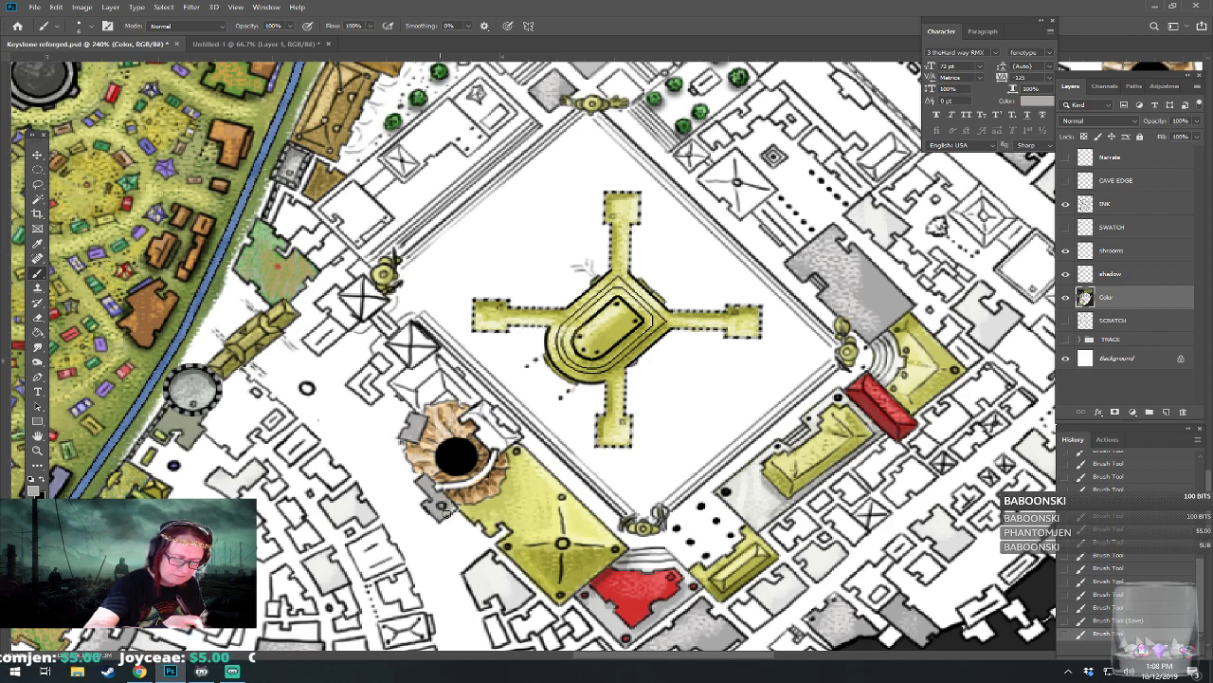
drag(450, 510, 451, 499)
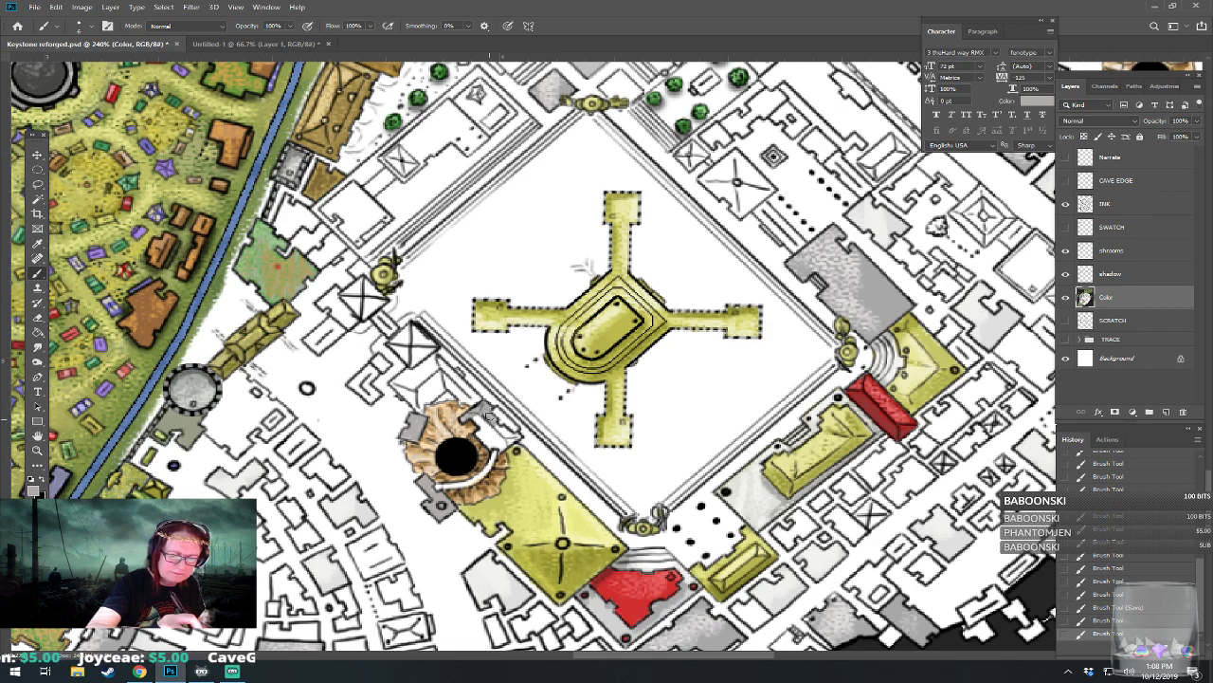
mouse_move(486, 430)
mouse_down()
mouse_move(504, 433)
mouse_move(505, 445)
mouse_move(516, 437)
mouse_move(482, 433)
mouse_move(492, 445)
mouse_move(512, 438)
mouse_up()
Step: Choose a darker grey and shade the edges of the grey buildings and the curved wall around the black pit
click(35, 489)
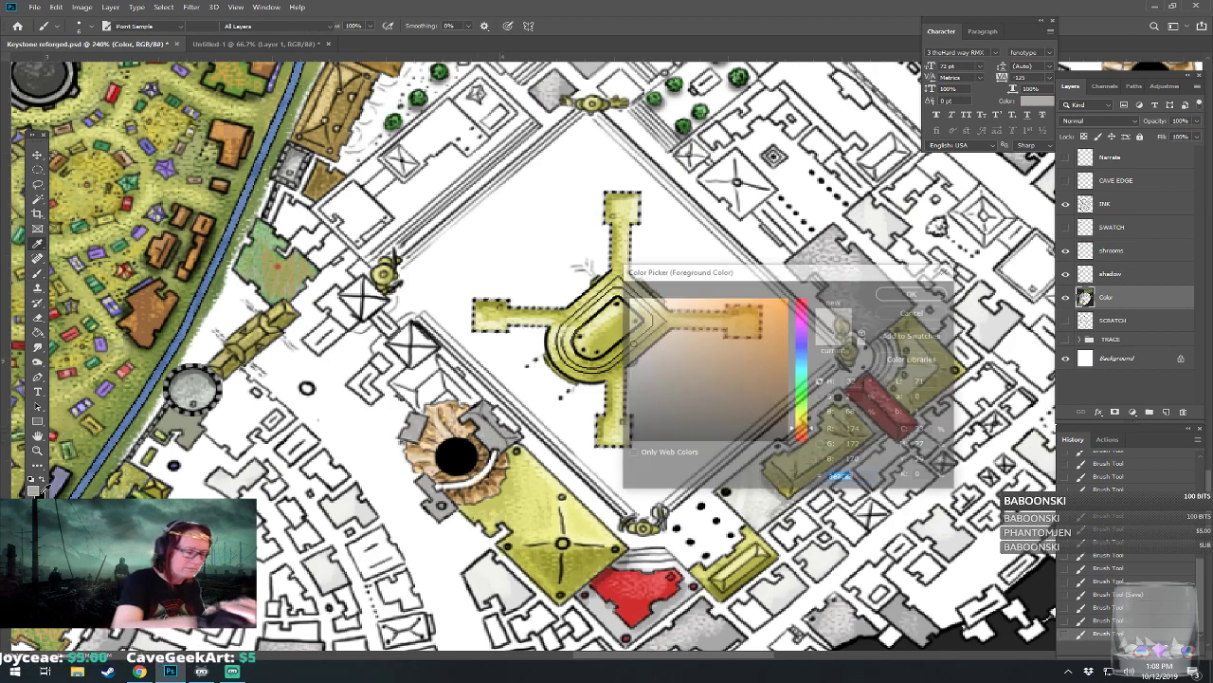
click(908, 292)
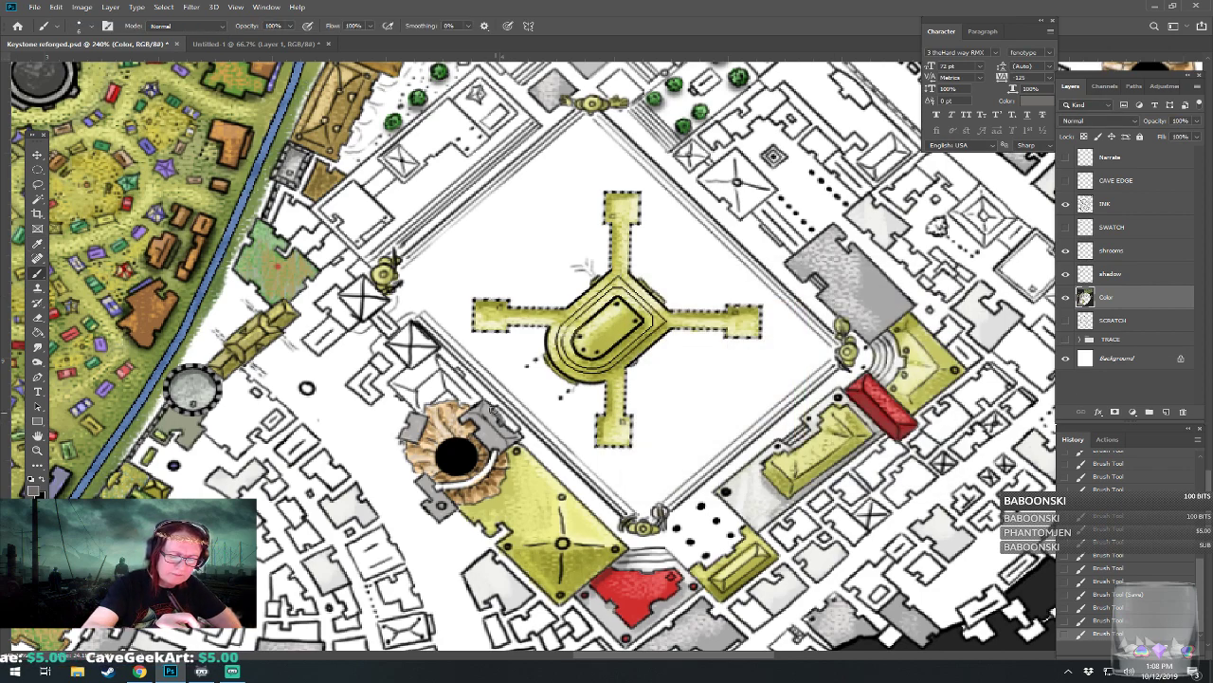
drag(503, 418, 515, 432)
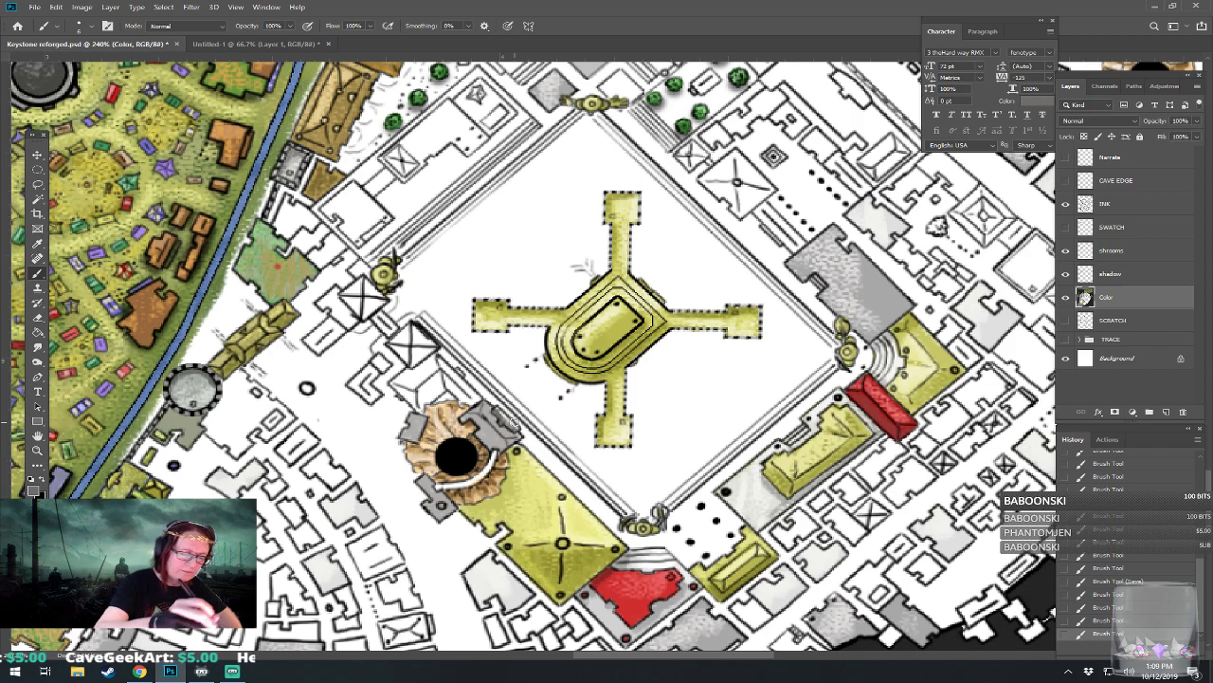
click(443, 513)
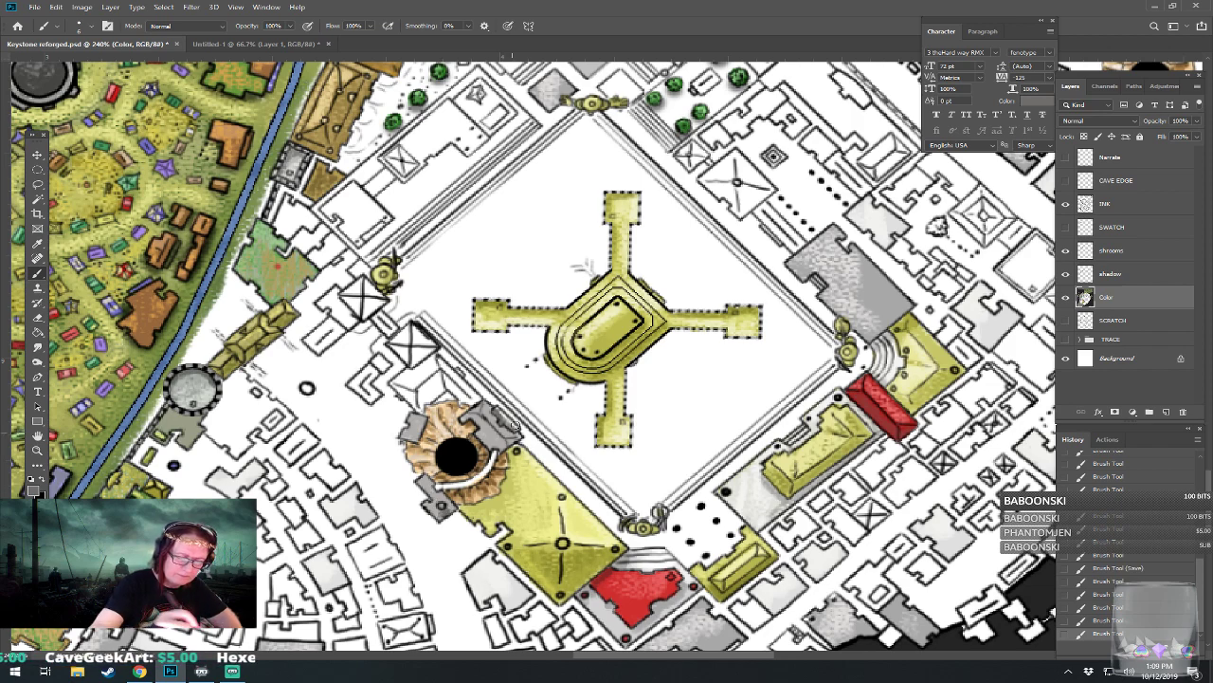
drag(405, 438, 423, 417)
mouse_move(434, 486)
mouse_down()
mouse_move(479, 477)
mouse_move(495, 453)
mouse_move(492, 463)
mouse_up()
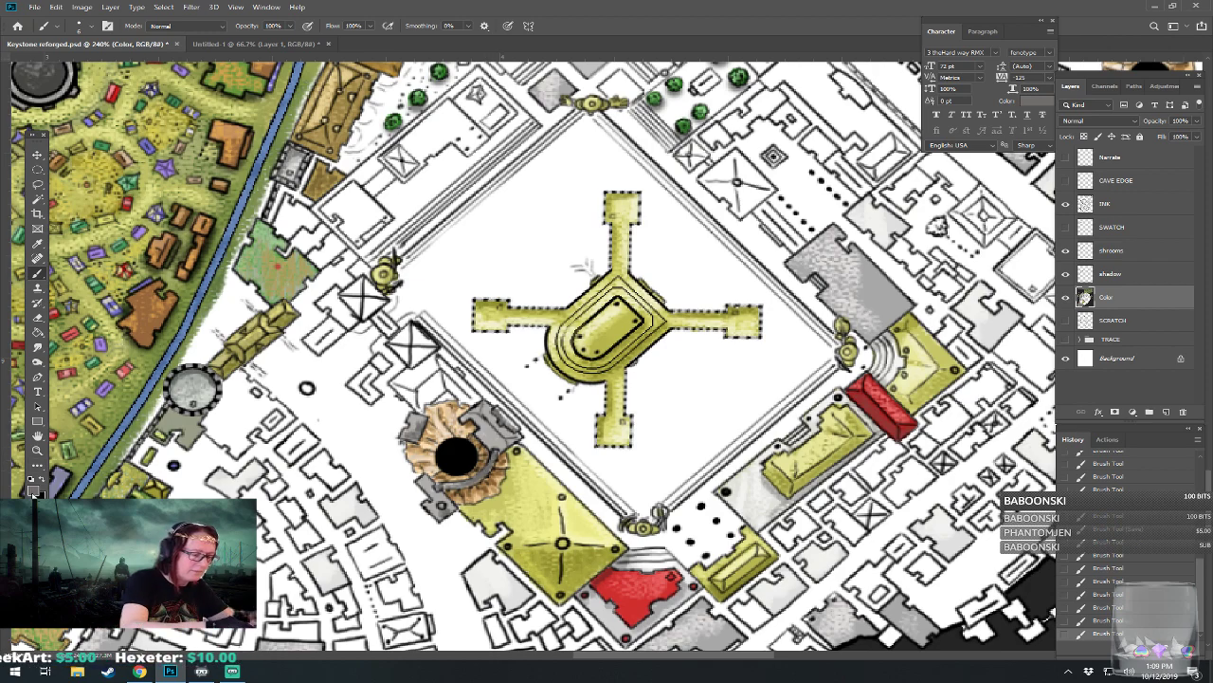
Step: Set the foreground colour to light grey (#dad7d3) and brush highlights onto the grey buildings and the curved wall
click(33, 490)
click(632, 317)
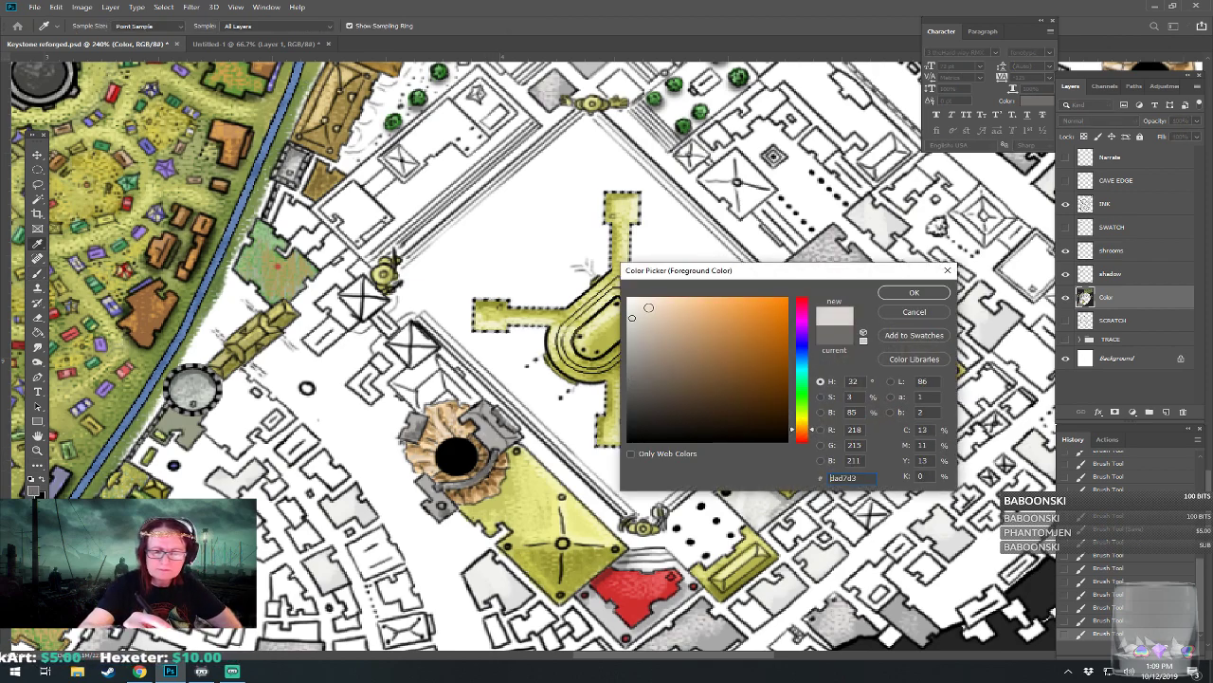
click(905, 294)
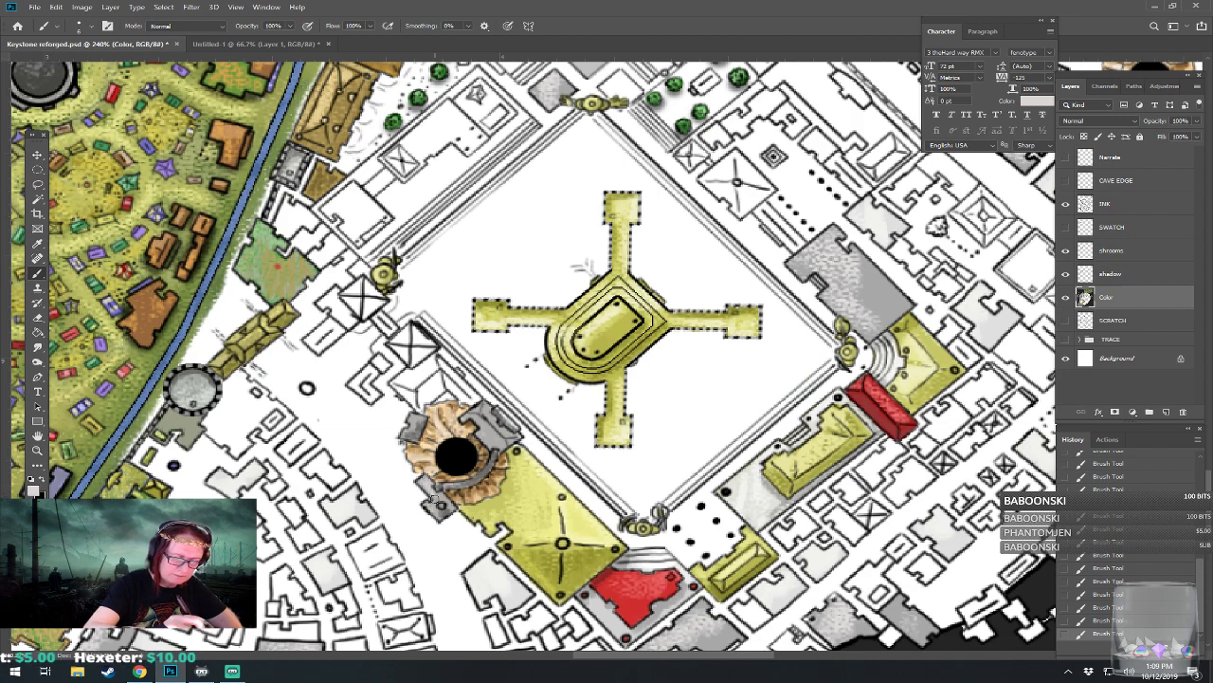
click(441, 505)
mouse_move(466, 483)
mouse_down()
mouse_move(500, 446)
mouse_move(480, 410)
mouse_move(493, 417)
mouse_up()
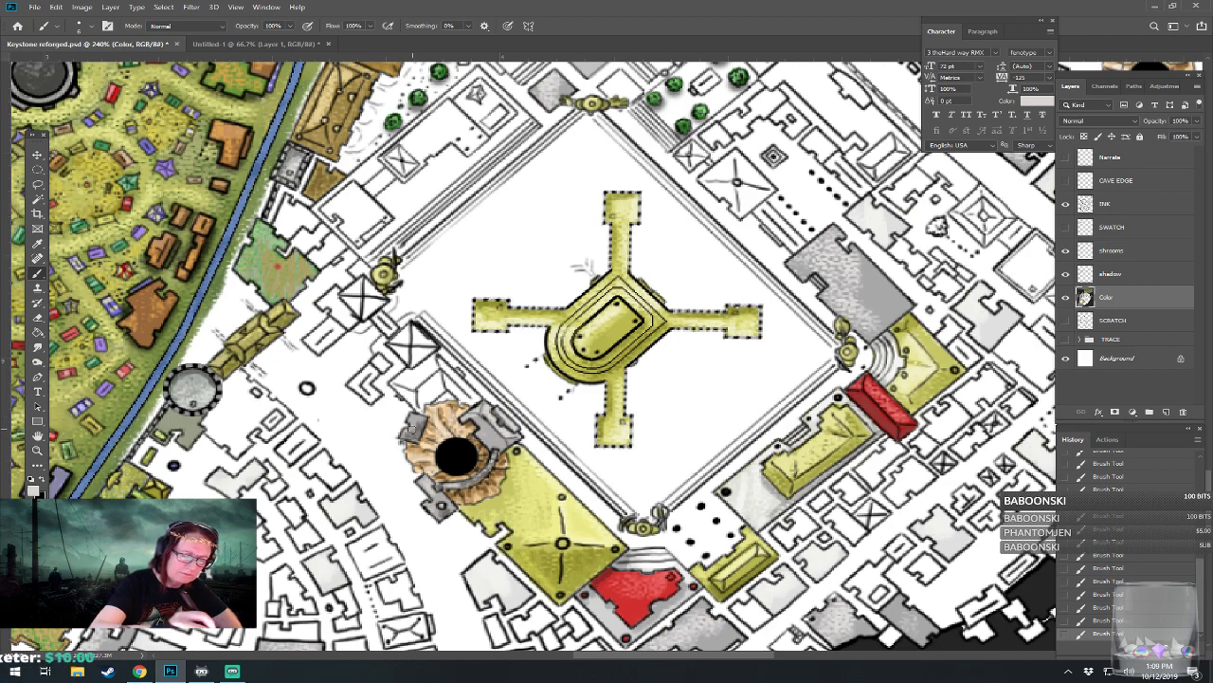
drag(408, 438, 417, 419)
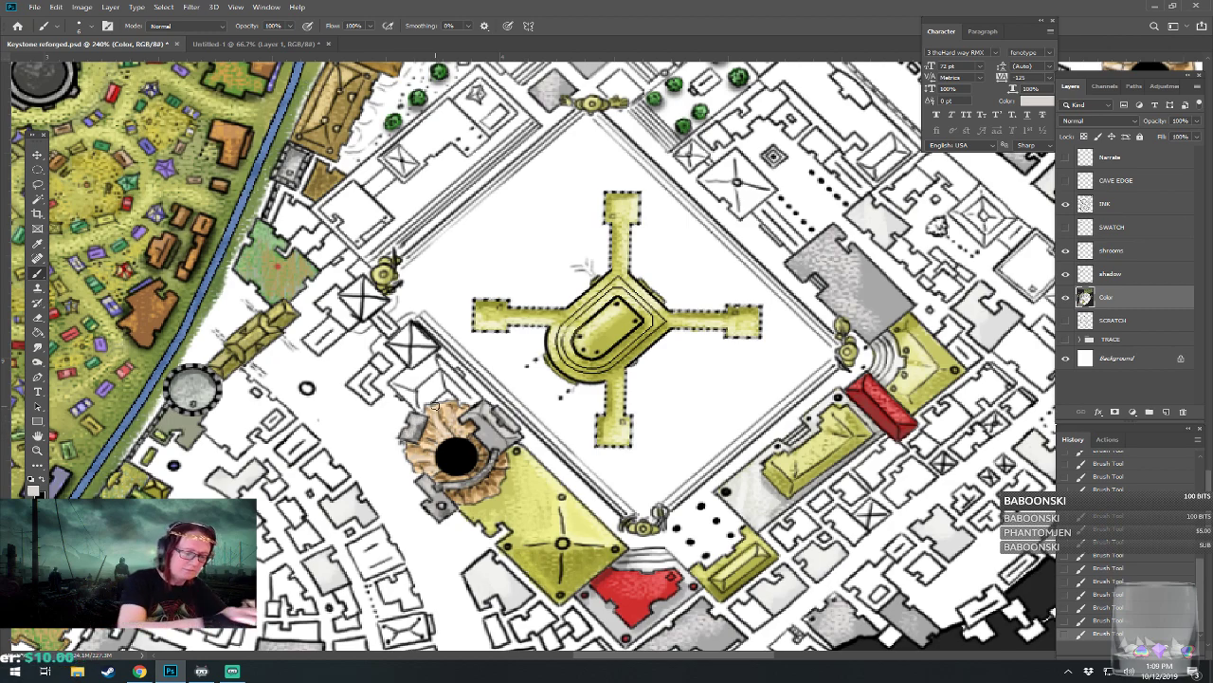
Step: Set the foreground colour to near-white and brush the brightest highlights onto the grey buildings and curved wall around the black pit
click(34, 487)
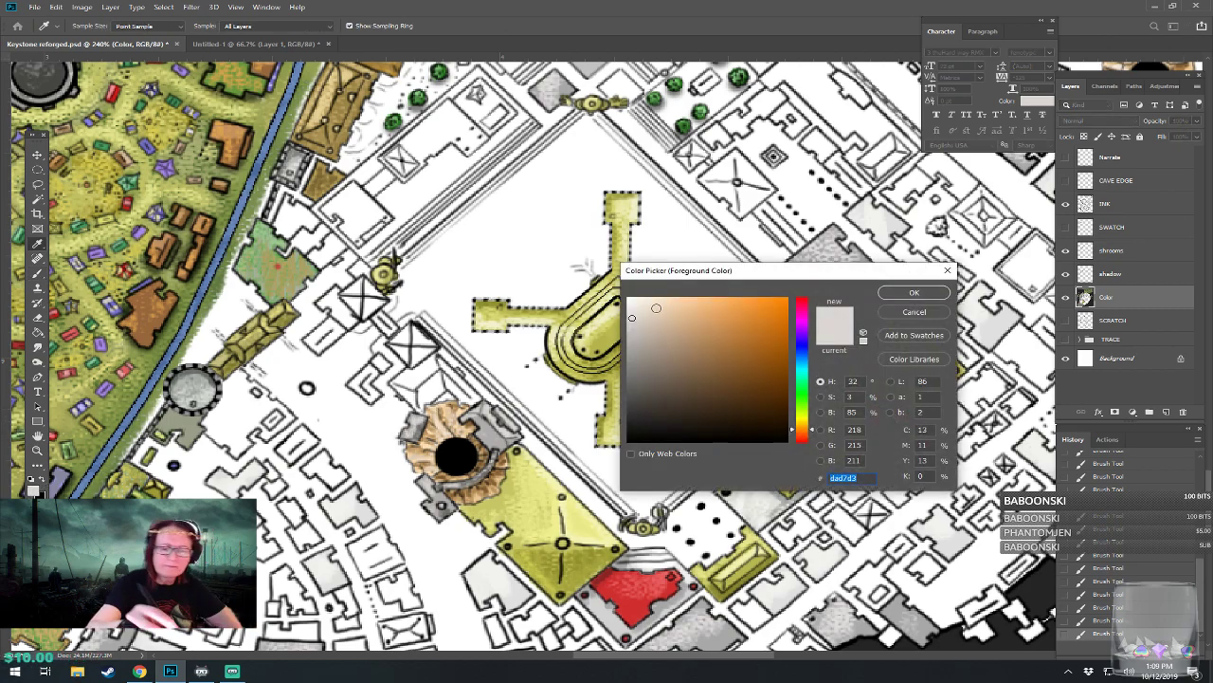
click(912, 293)
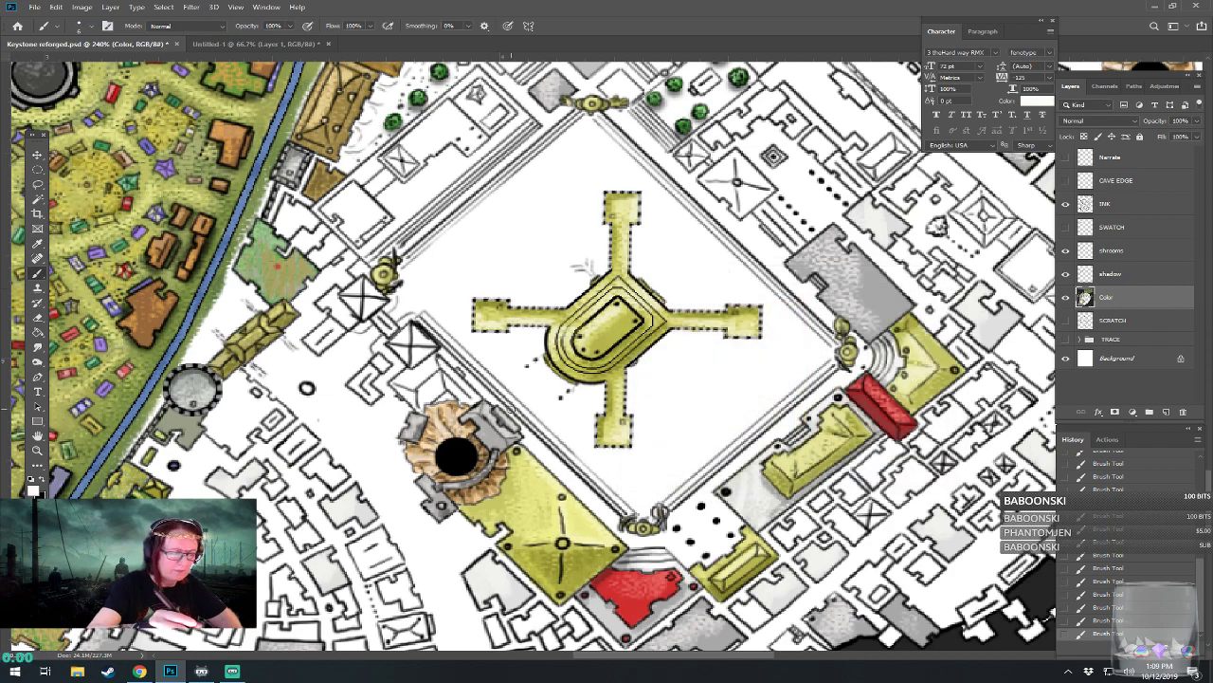
mouse_move(410, 428)
mouse_down()
mouse_move(484, 407)
mouse_move(512, 427)
mouse_up()
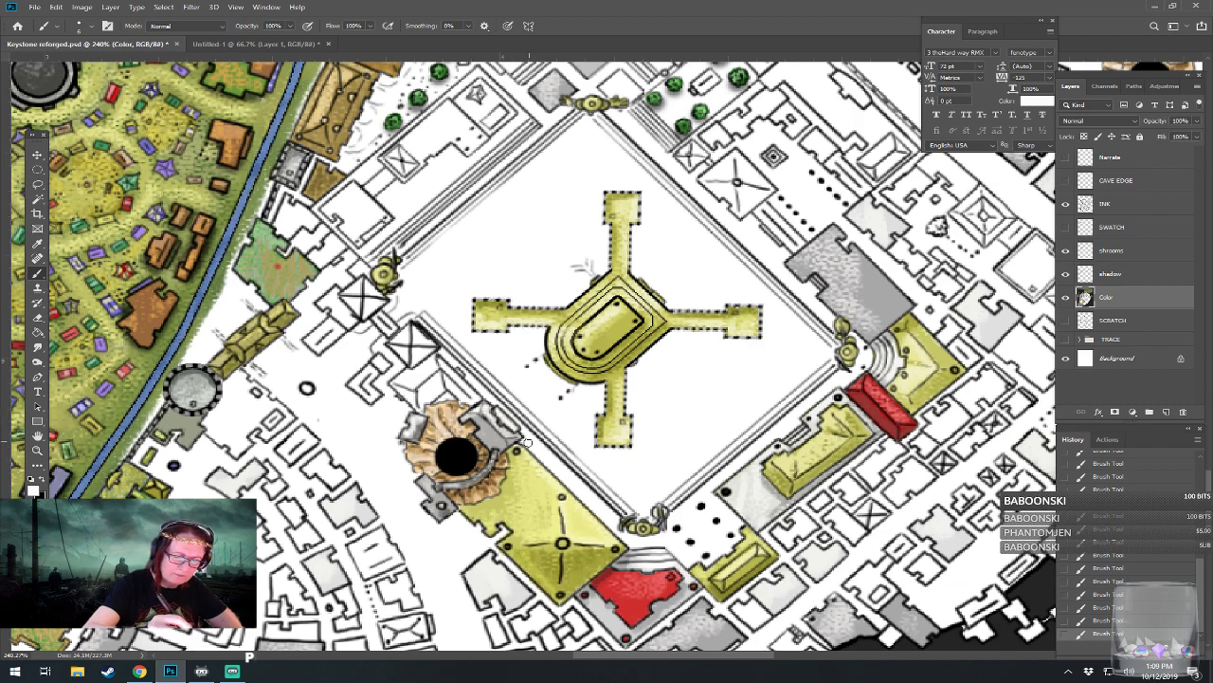
drag(465, 481, 494, 455)
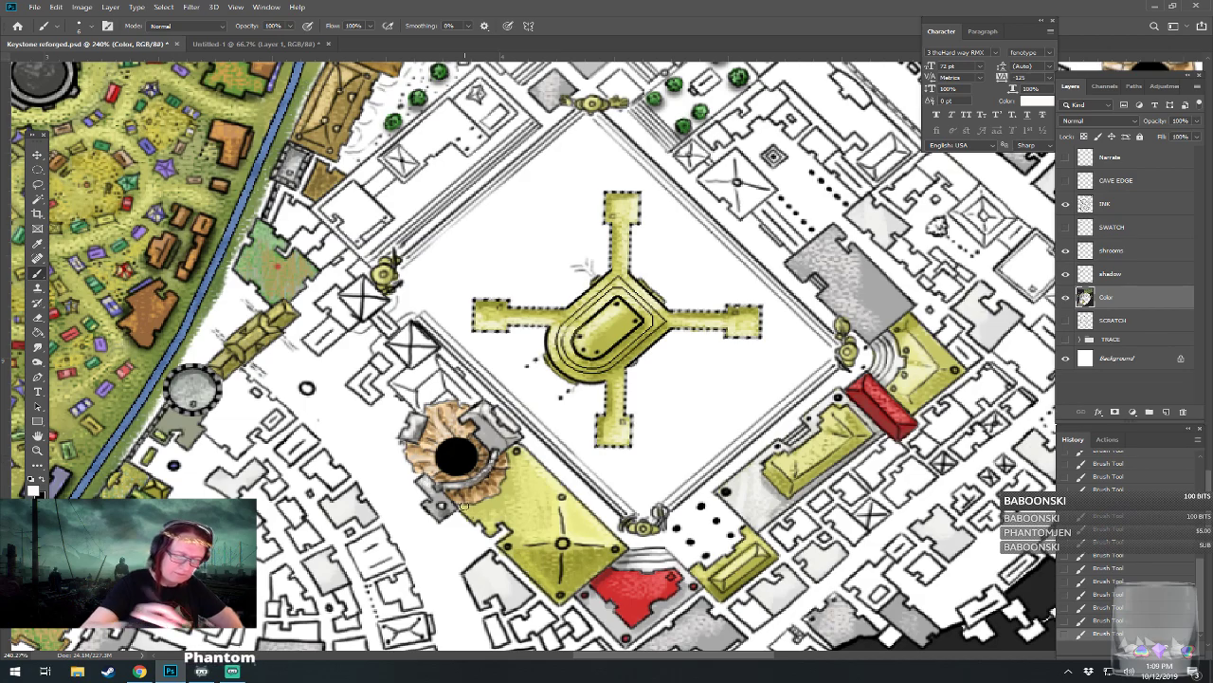
scroll(462, 607, down, 3)
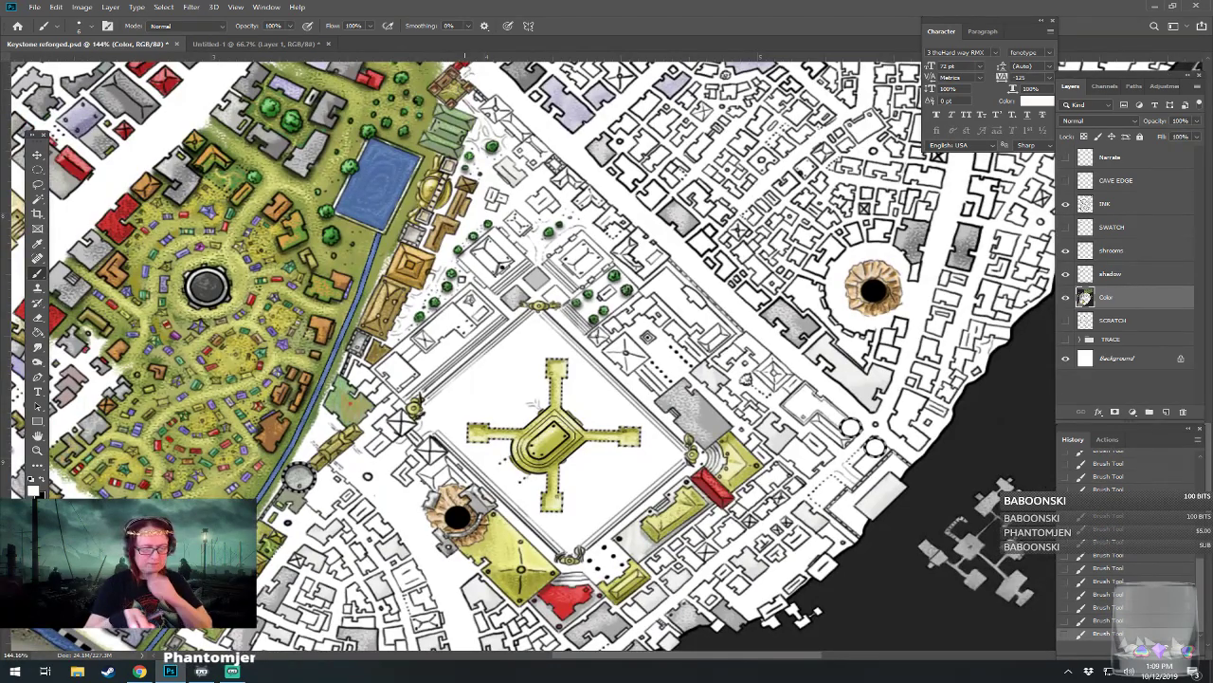
scroll(240, 432, up, 3)
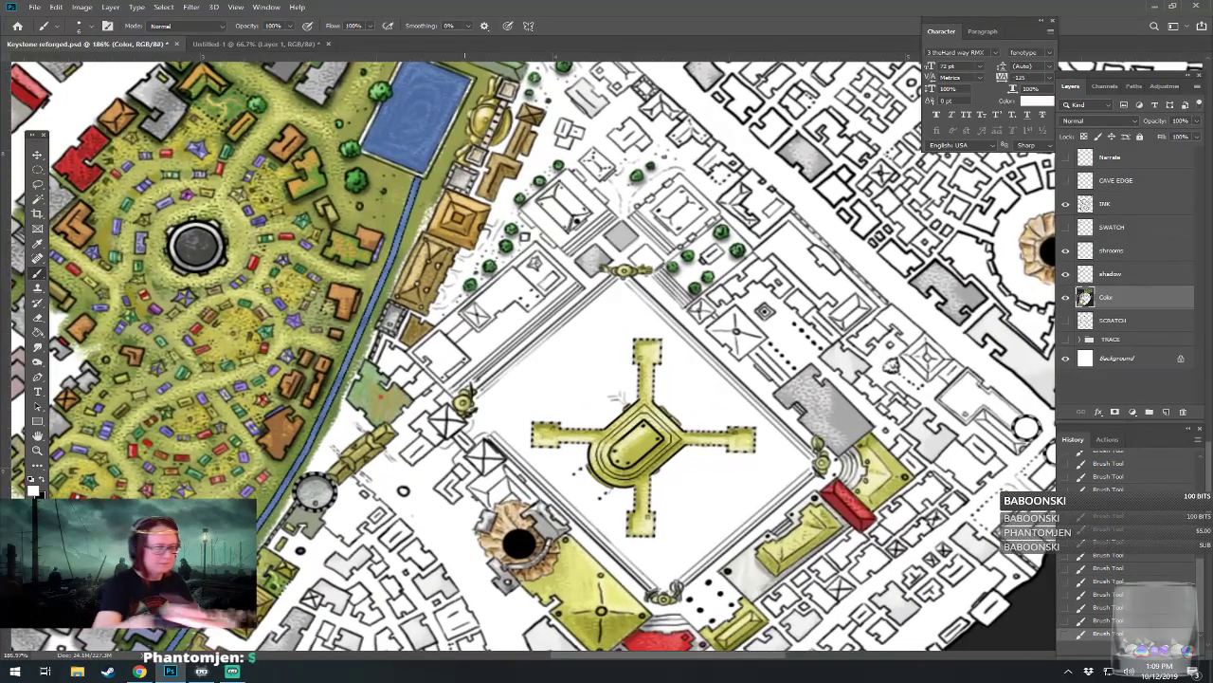
click(33, 490)
click(631, 346)
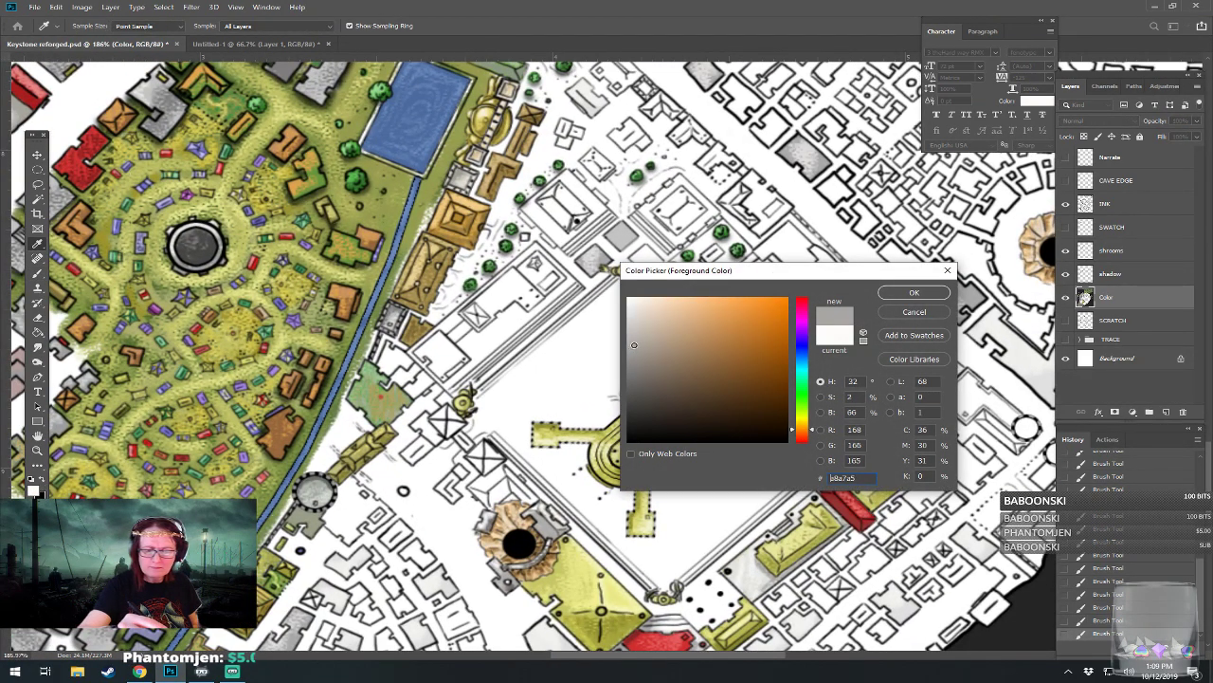
click(899, 294)
key(b)
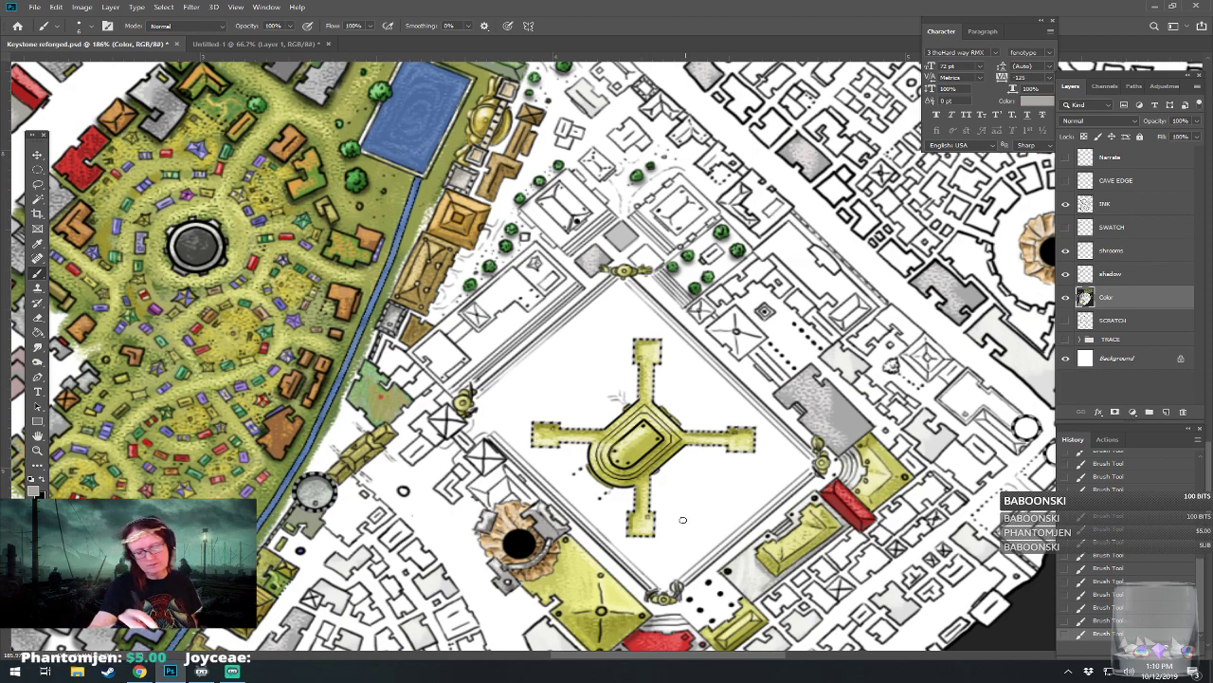
drag(685, 503, 728, 508)
key(ctrl+z)
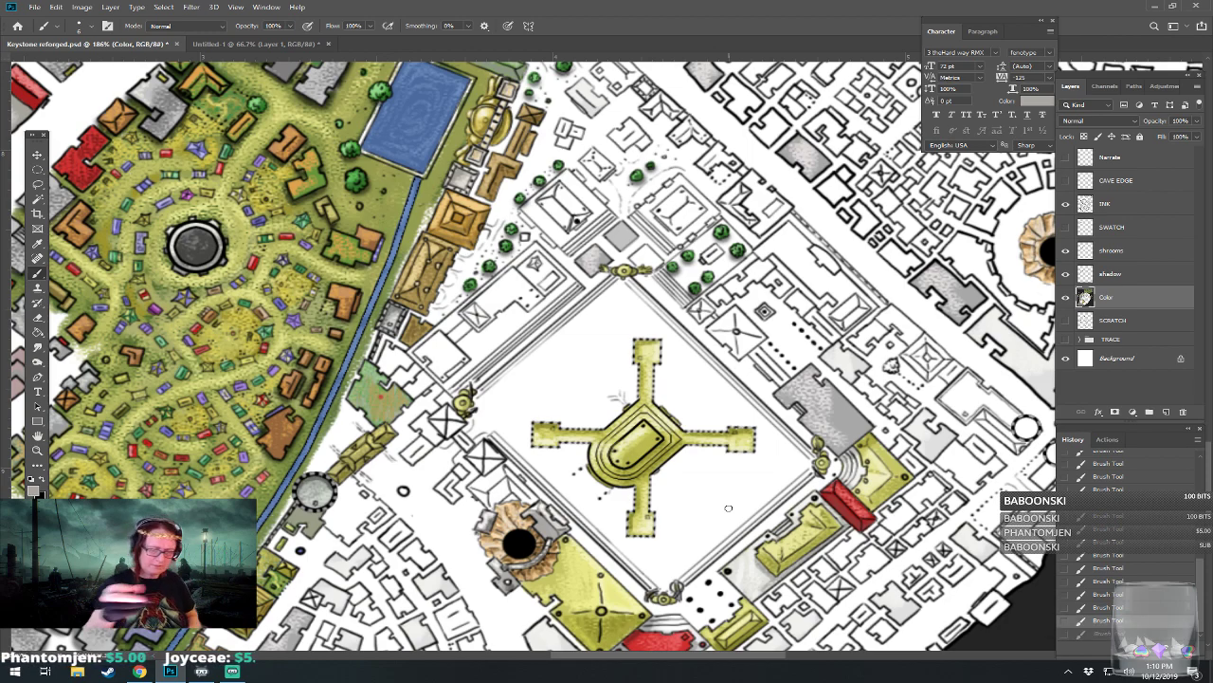
Step: Set the foreground colour to dark grey (#676665) and add shading strokes to the grey building beside the rock ring
click(34, 487)
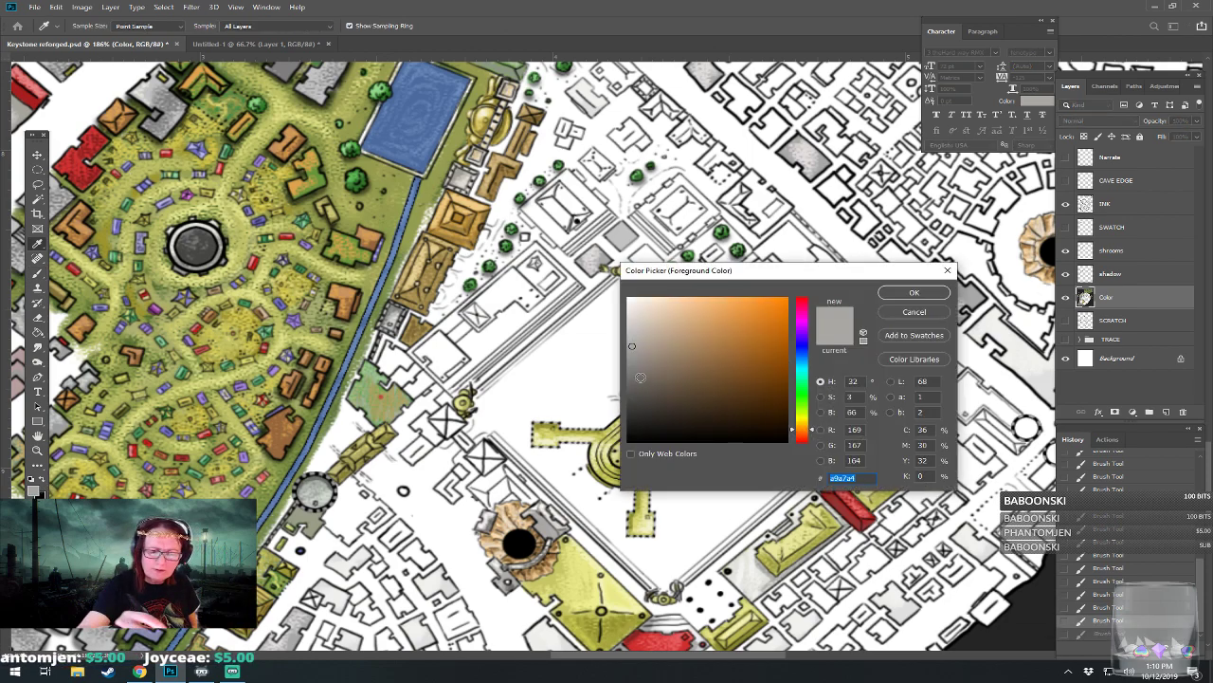
click(912, 294)
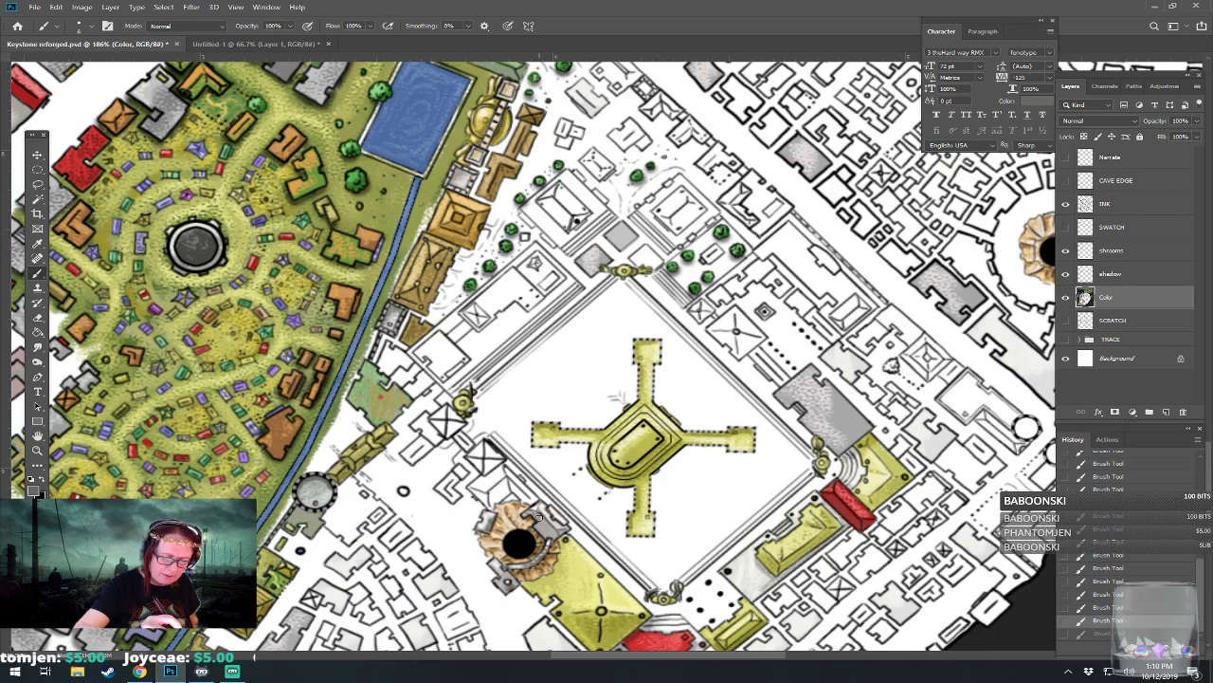
drag(548, 531, 579, 520)
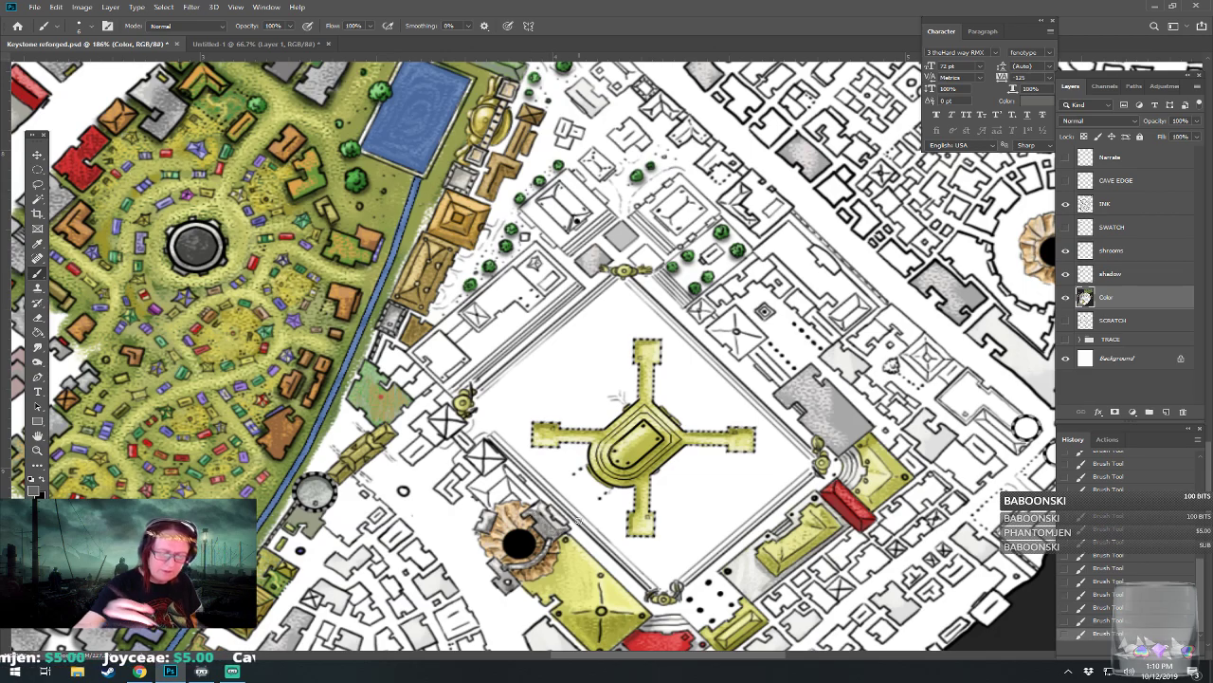
scroll(580, 520, down, 4)
scroll(580, 521, up, 3)
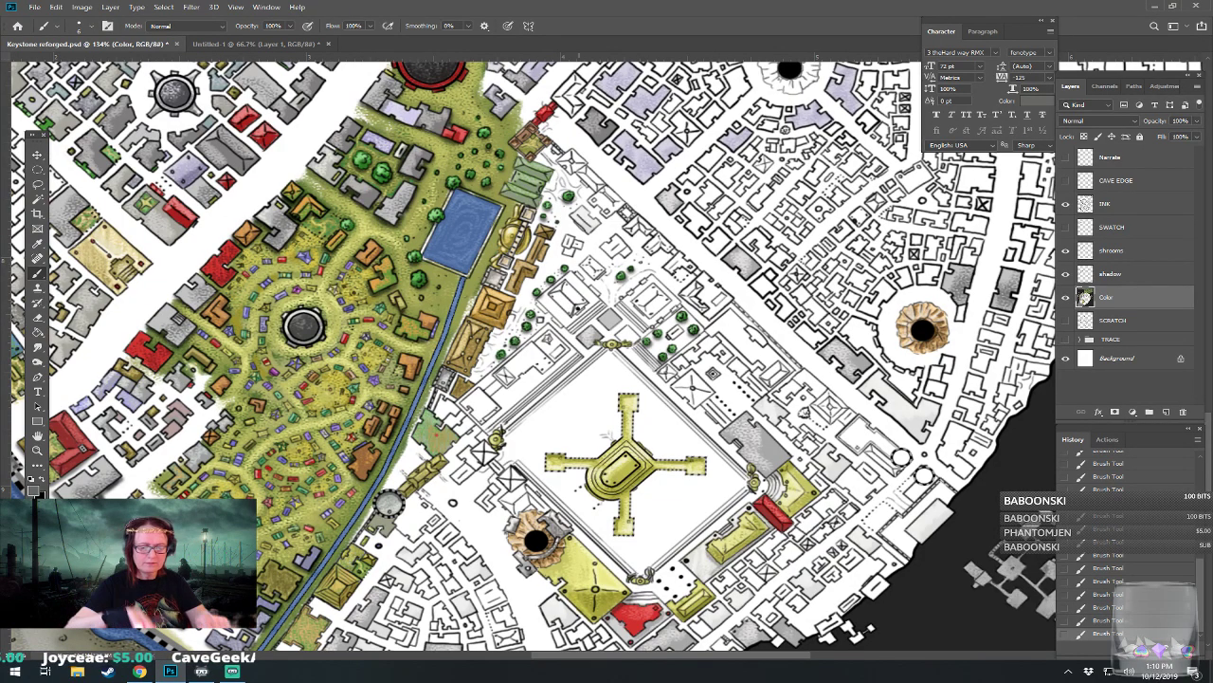
scroll(532, 534, up, 2)
drag(531, 534, 484, 483)
scroll(735, 296, down, 2)
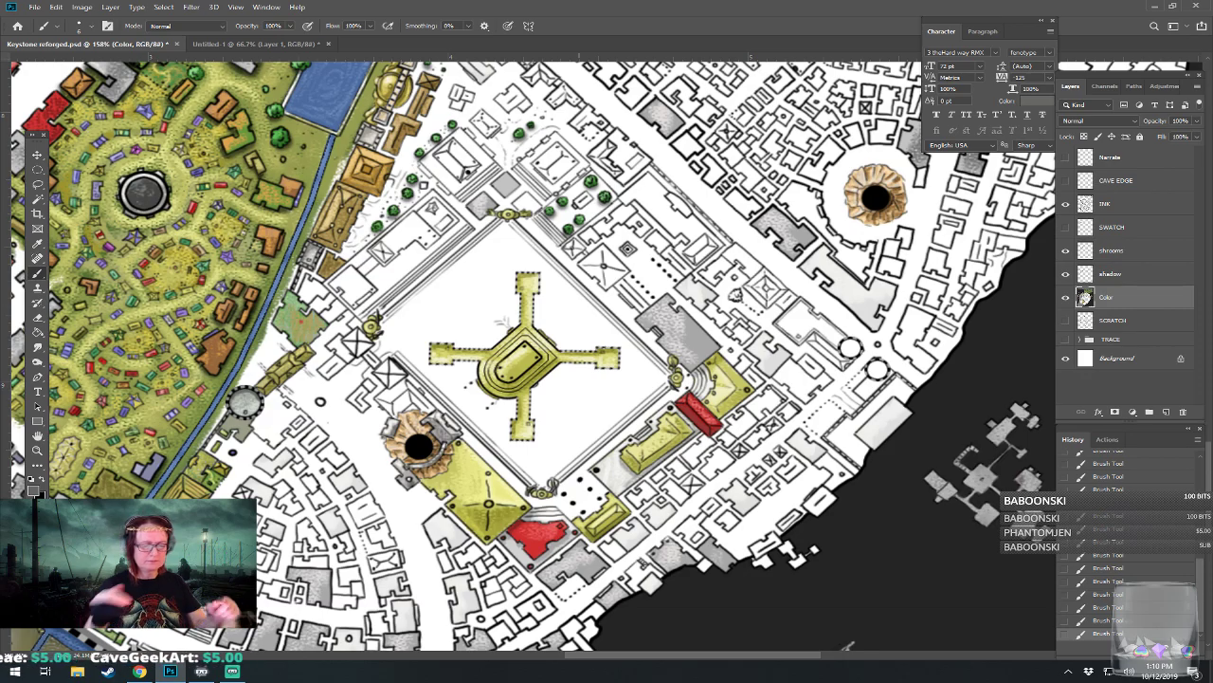
Step: Set the foreground colour to olive yellow (#a8a74c) and paint the two square pyramid-roofed buildings at the plaza's western corner
scroll(271, 354, up, 2)
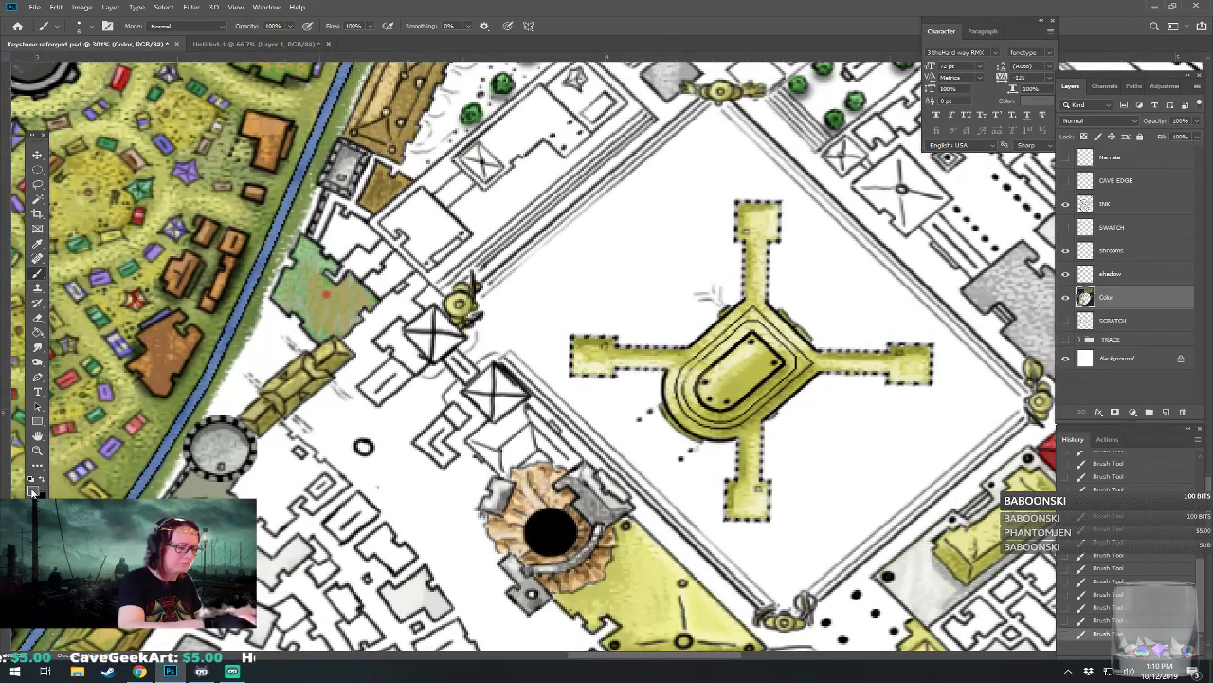
click(33, 492)
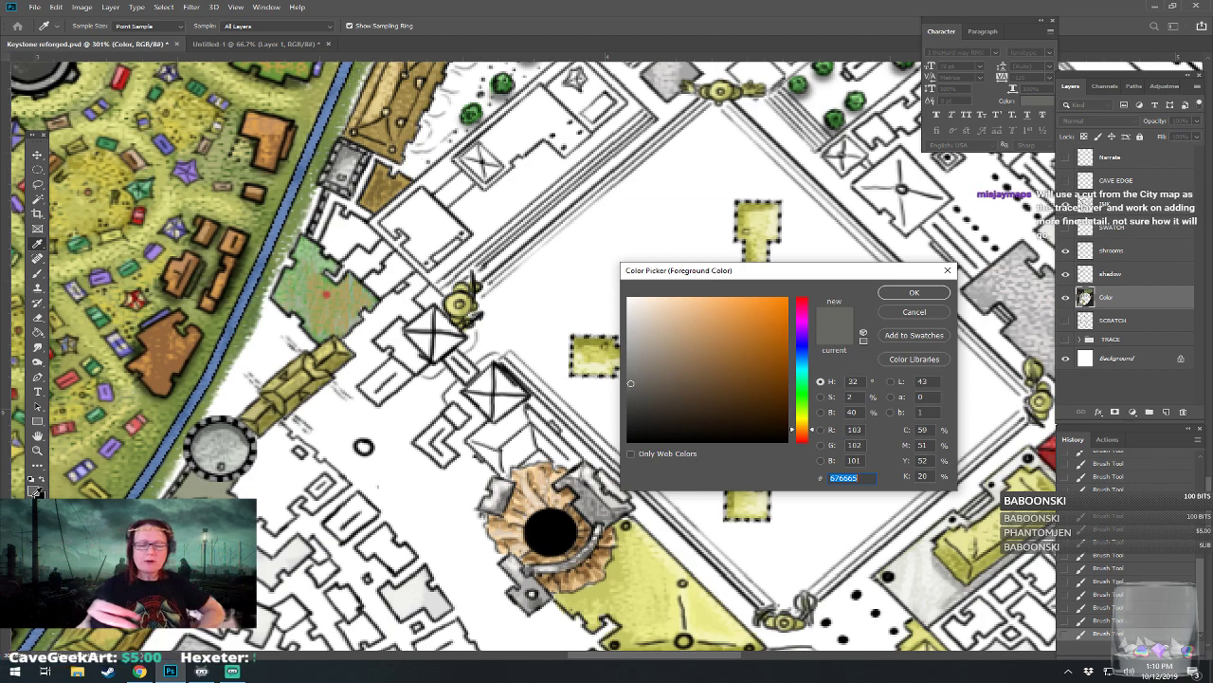
click(798, 417)
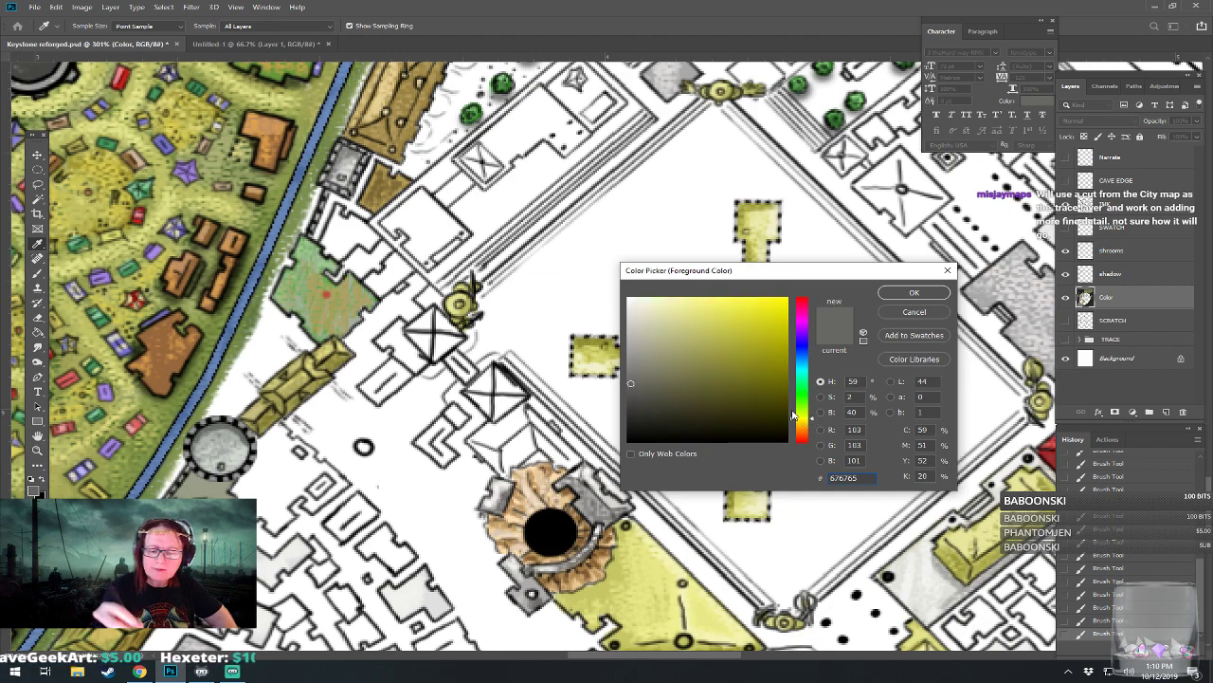
click(714, 325)
click(734, 355)
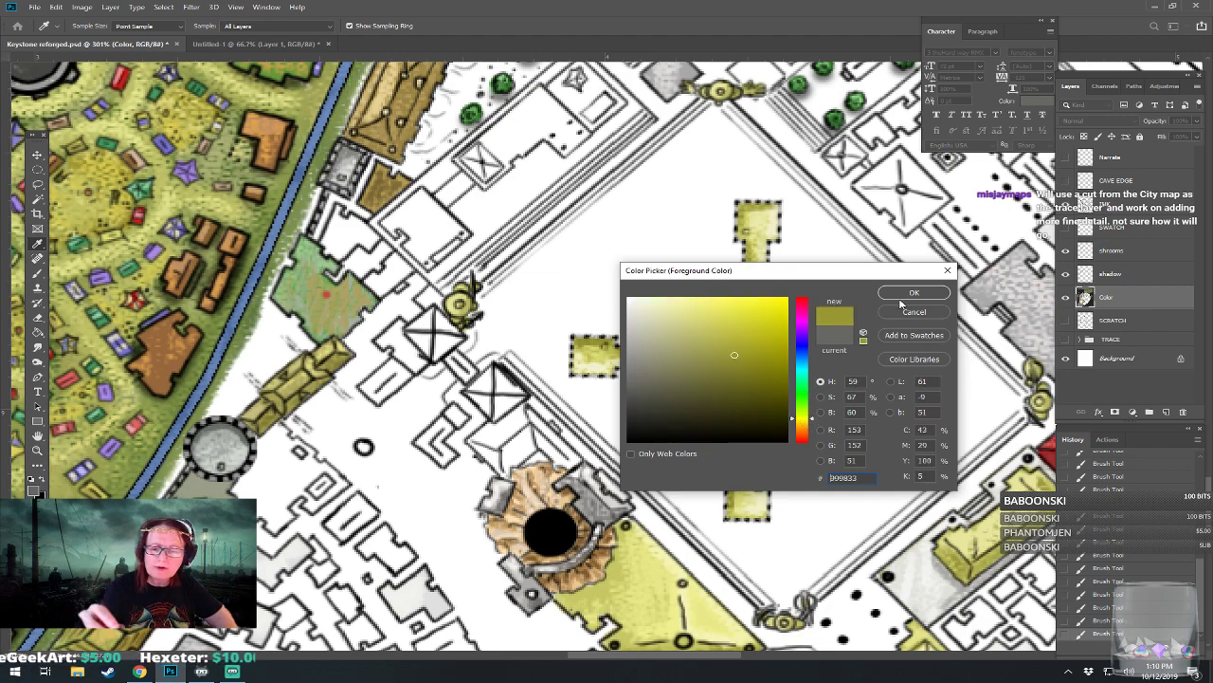
click(896, 293)
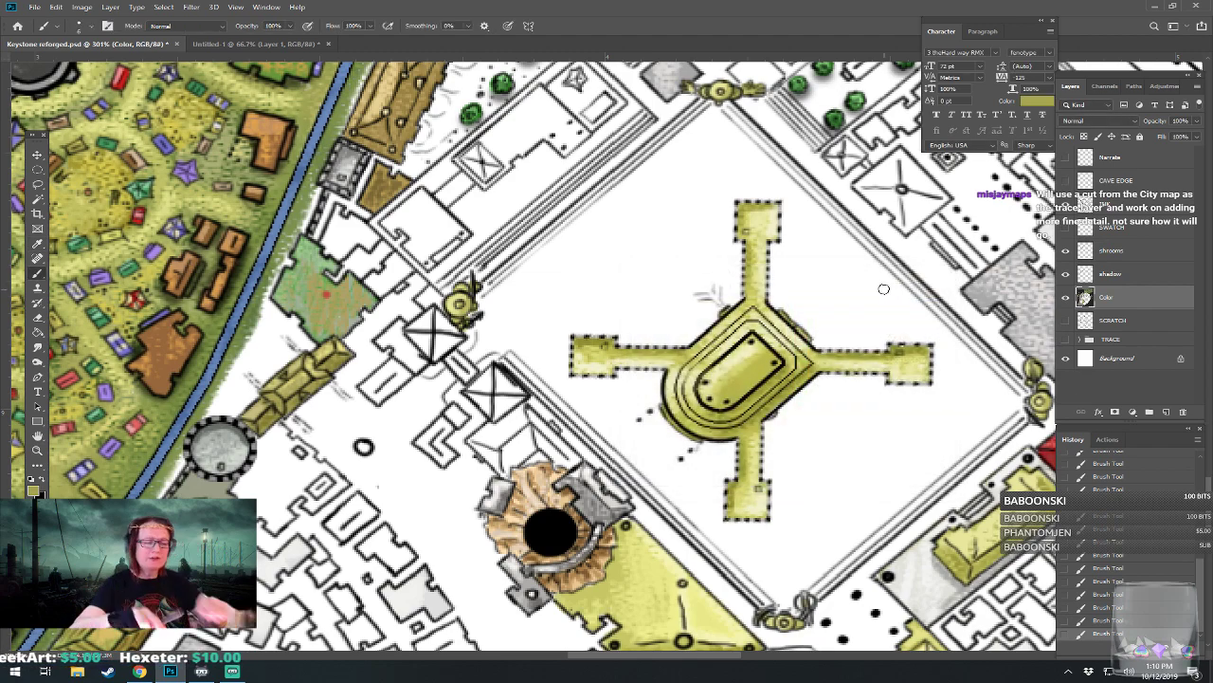
mouse_move(488, 390)
mouse_down()
mouse_move(474, 390)
mouse_move(503, 383)
mouse_move(489, 373)
mouse_move(479, 381)
mouse_move(512, 381)
mouse_move(485, 389)
mouse_move(492, 414)
mouse_move(520, 394)
mouse_up()
mouse_move(430, 322)
mouse_down()
mouse_move(413, 327)
mouse_move(417, 345)
mouse_move(446, 341)
mouse_move(436, 318)
mouse_move(417, 322)
mouse_move(422, 337)
mouse_move(439, 352)
mouse_move(458, 339)
mouse_move(450, 318)
mouse_move(453, 337)
mouse_move(431, 316)
mouse_up()
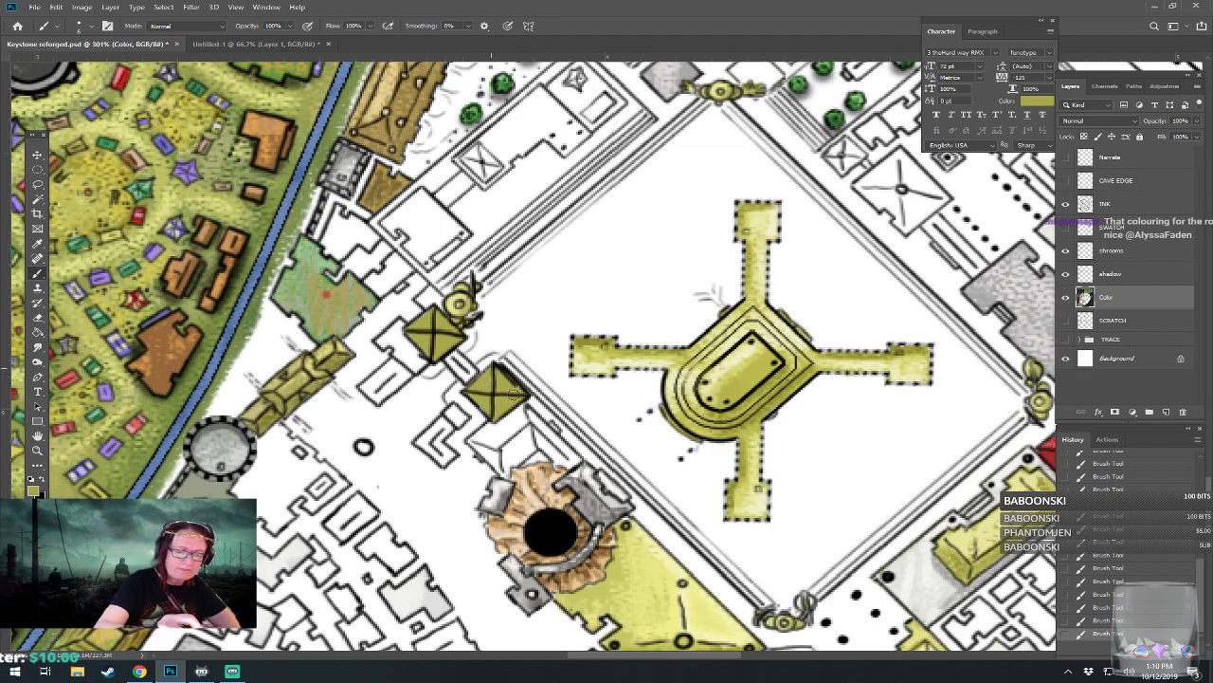
Step: Brush a lighter yellow onto the two pyramid roofs, and choose a darker olive to shade them
click(34, 491)
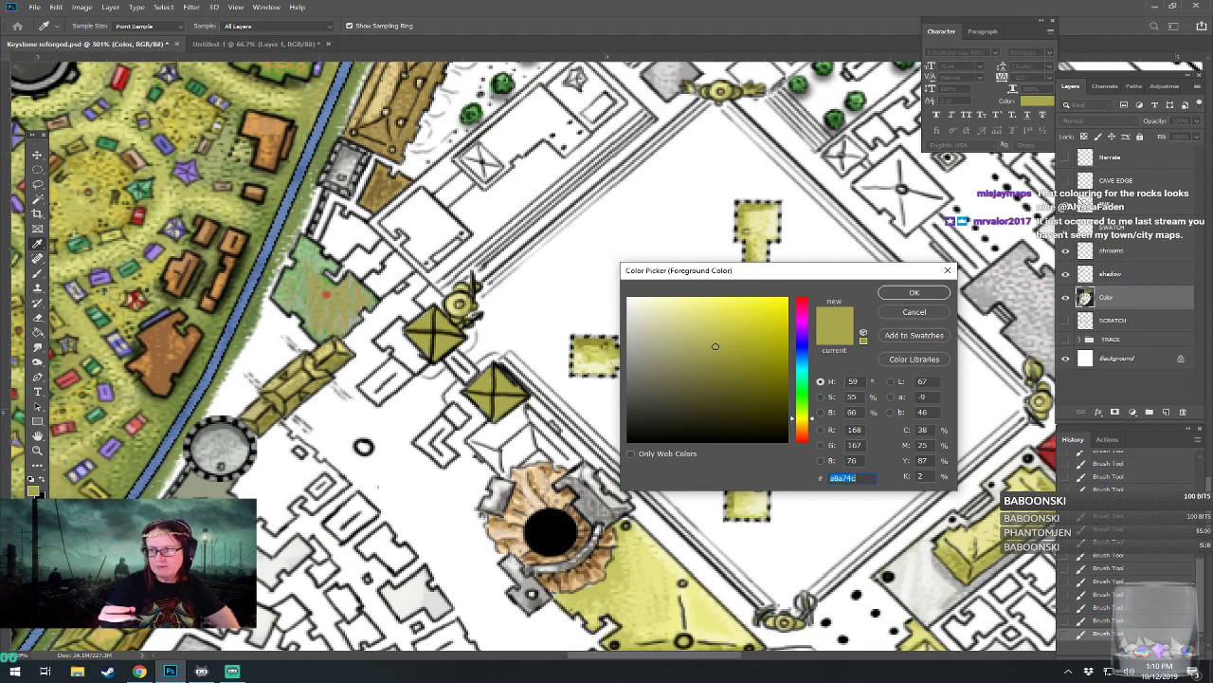
click(697, 319)
click(916, 293)
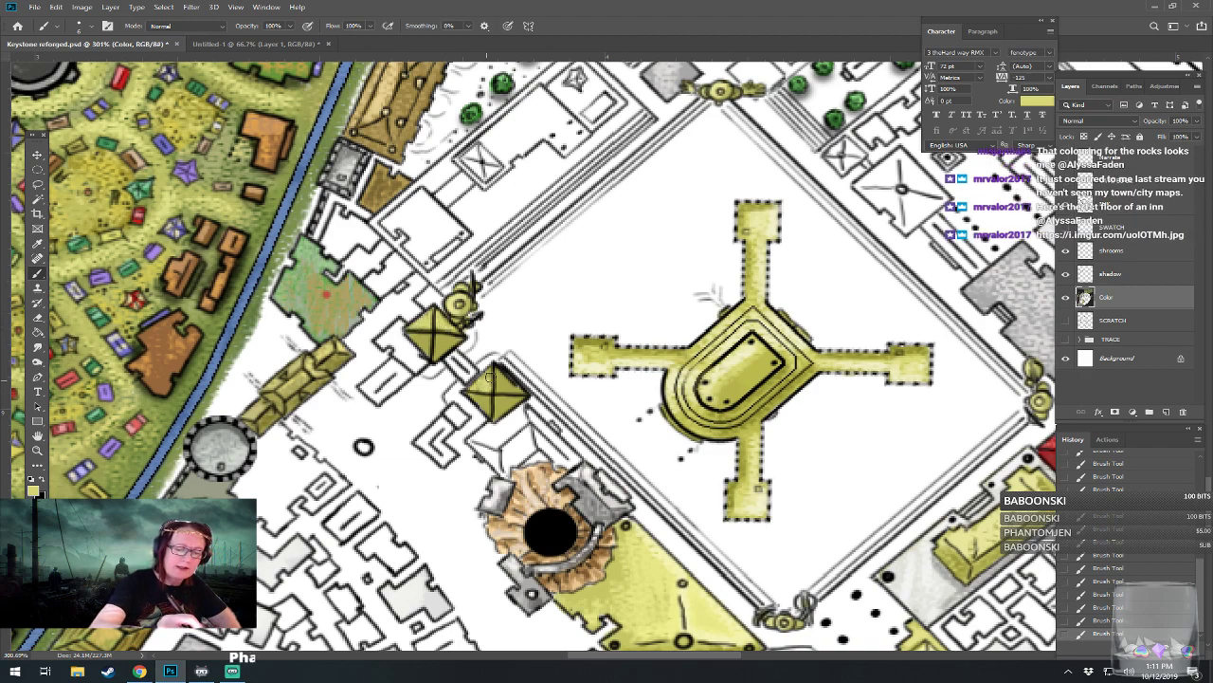
click(32, 490)
key(Return)
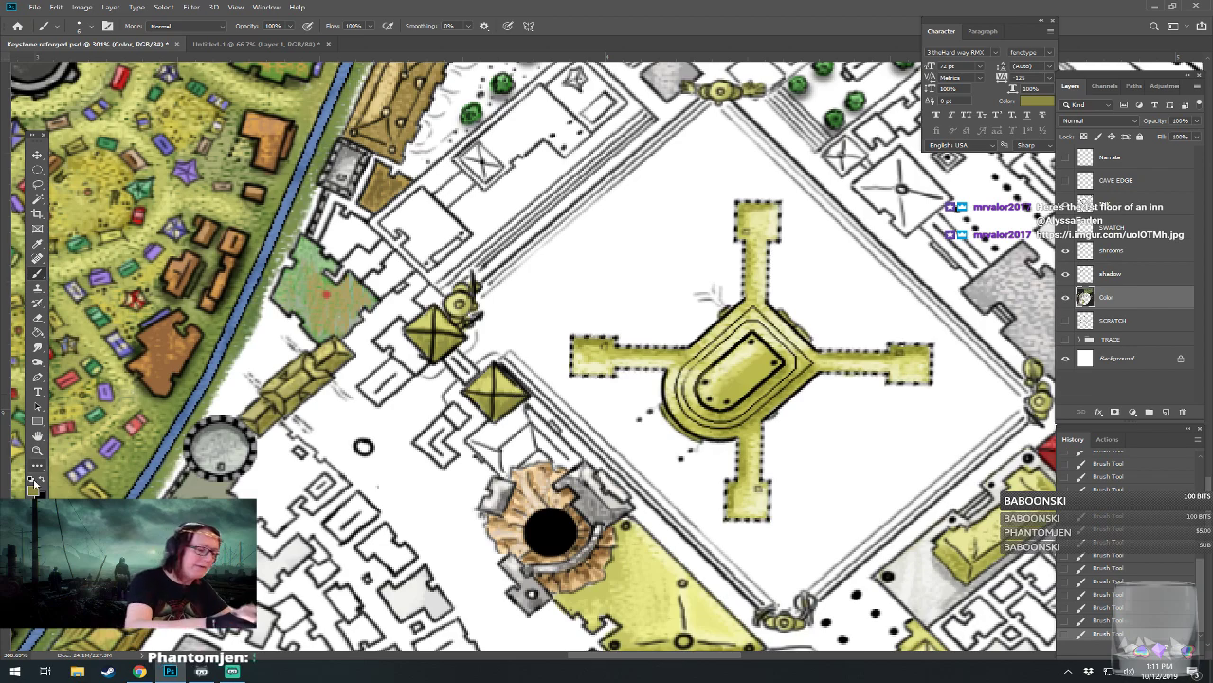
Step: Highlight the two pyramid roofs with pale yellow (#dedd92), finishing with a near-white cream for the brightest facets
click(33, 486)
click(682, 316)
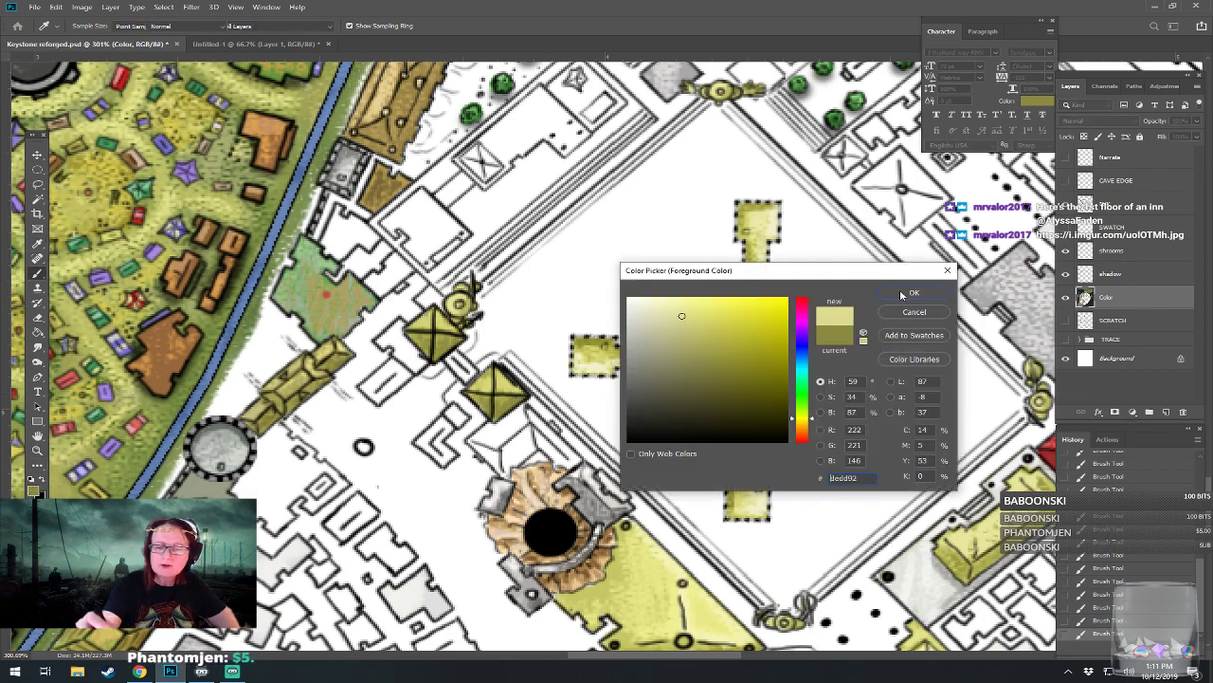
click(901, 294)
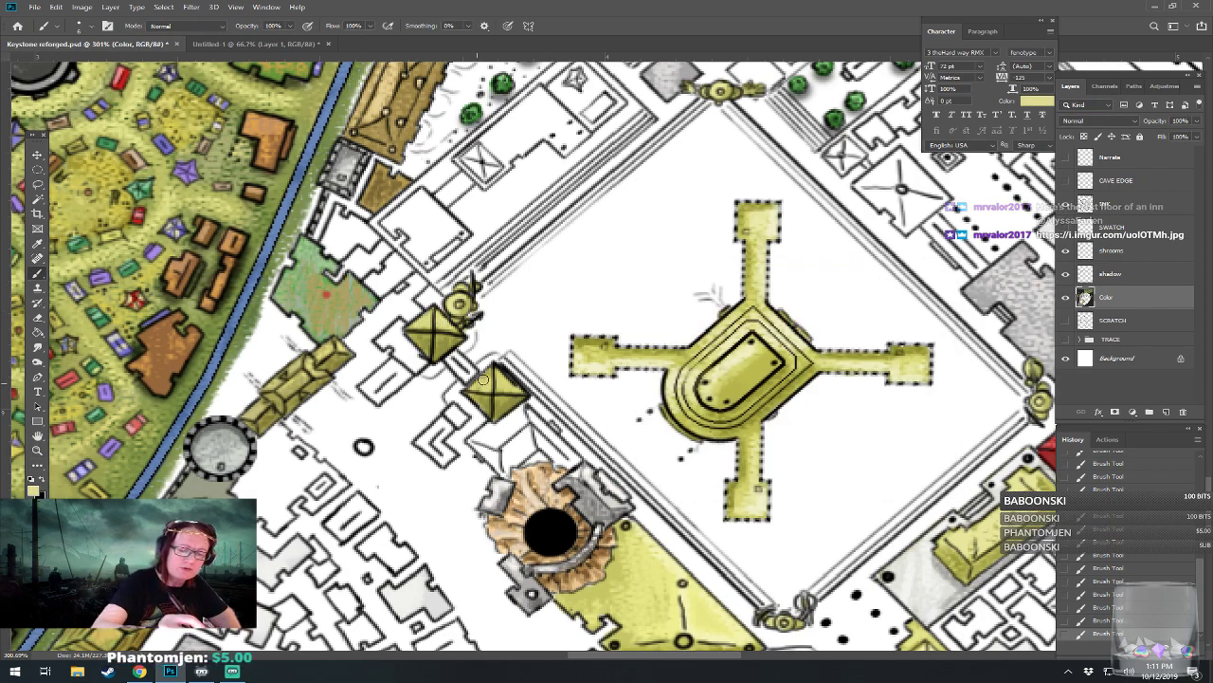
click(34, 485)
click(649, 303)
click(899, 295)
drag(420, 325, 449, 328)
mouse_move(478, 385)
mouse_down()
mouse_move(492, 371)
mouse_move(511, 384)
mouse_up()
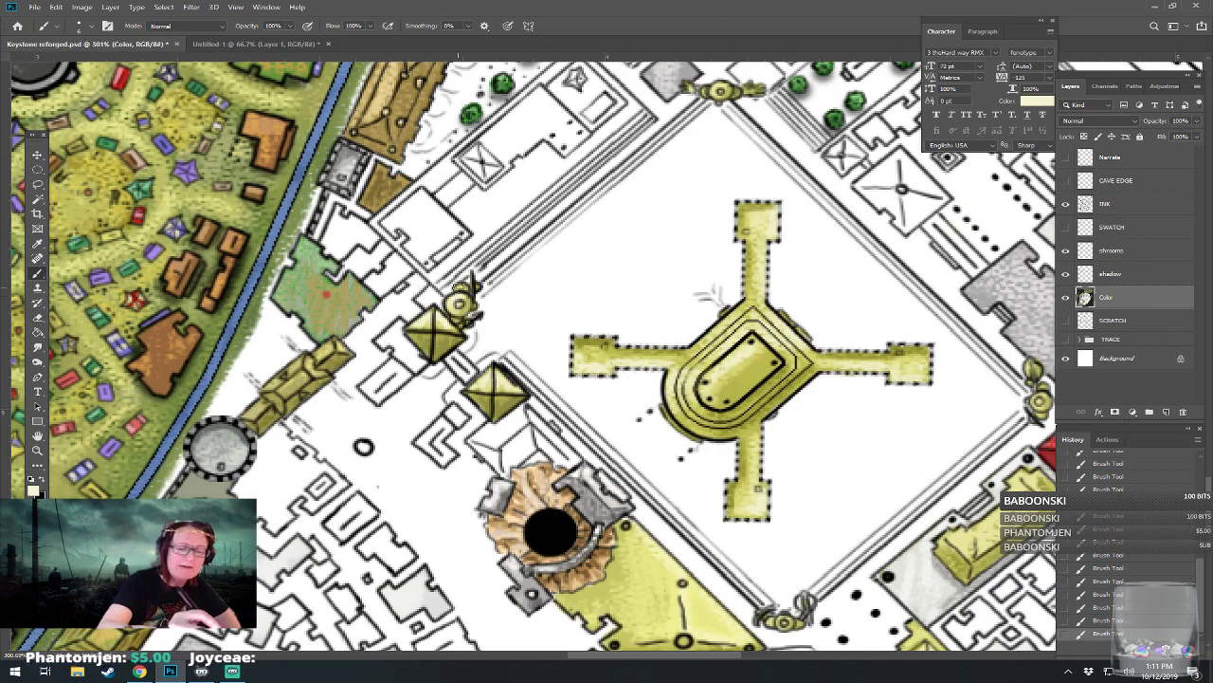
drag(458, 287, 228, 281)
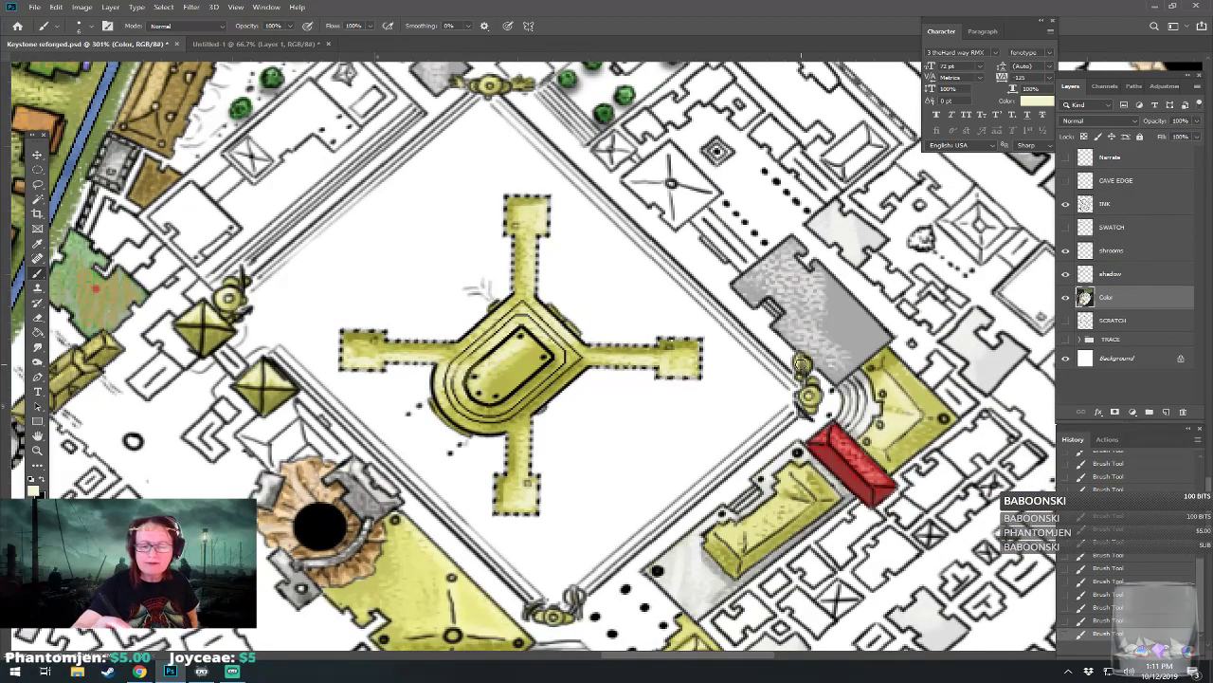
drag(804, 390, 859, 343)
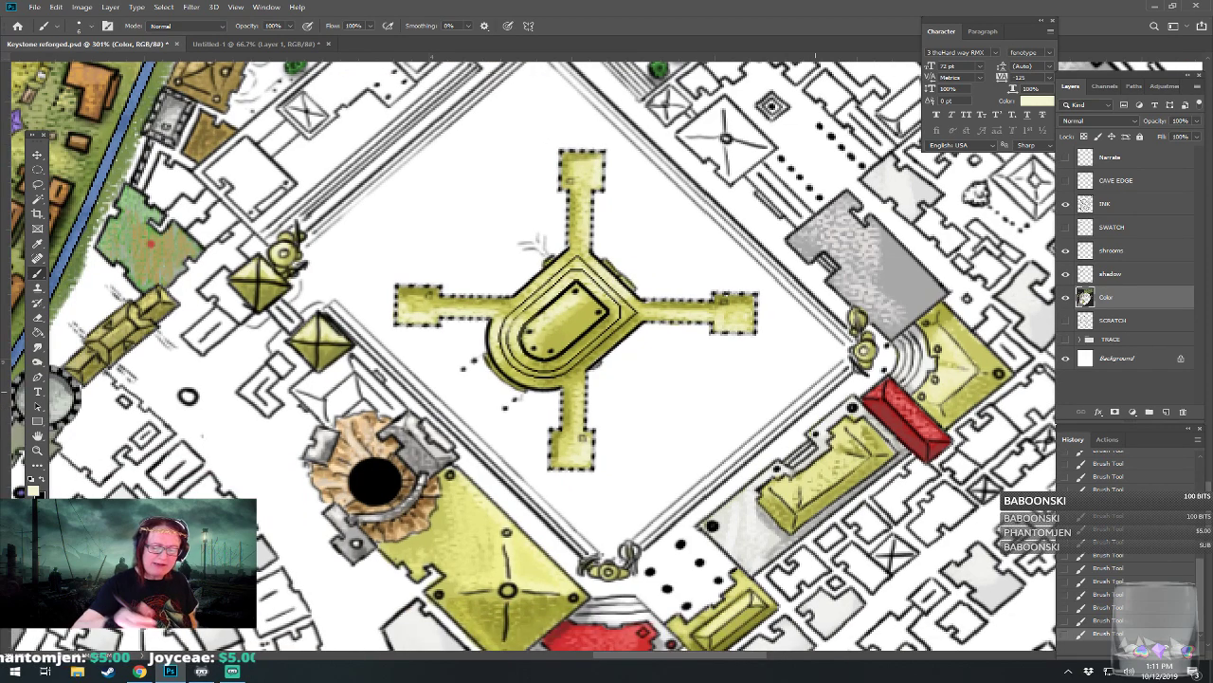
drag(559, 407, 762, 551)
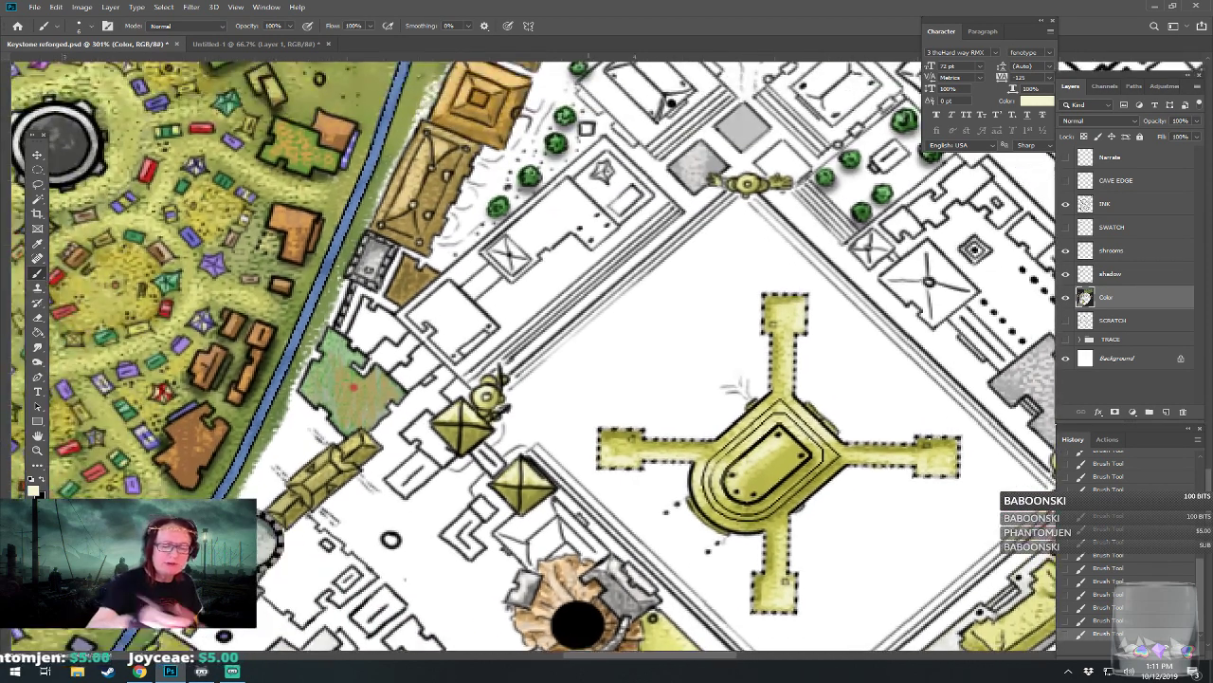
drag(484, 394, 319, 568)
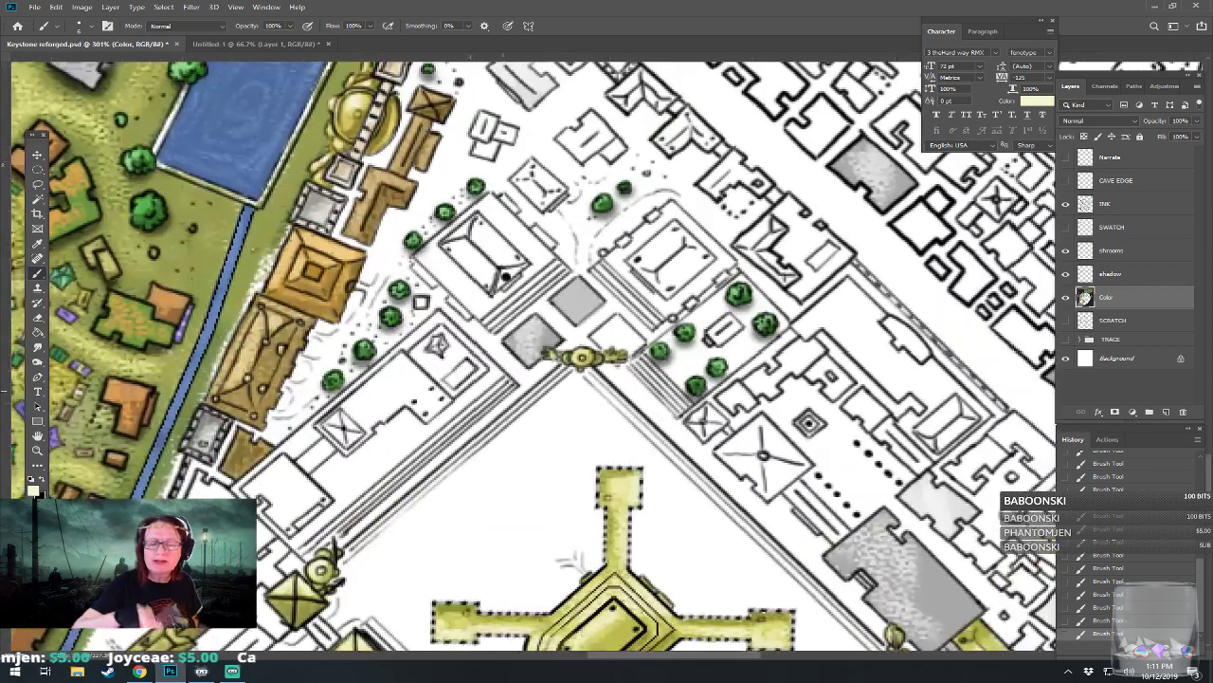
drag(569, 355, 678, 187)
Step: Colour the narrow link between the two pyramid-roofed buildings in olive yellow and brighten it with a vivid yellow
drag(559, 501, 527, 422)
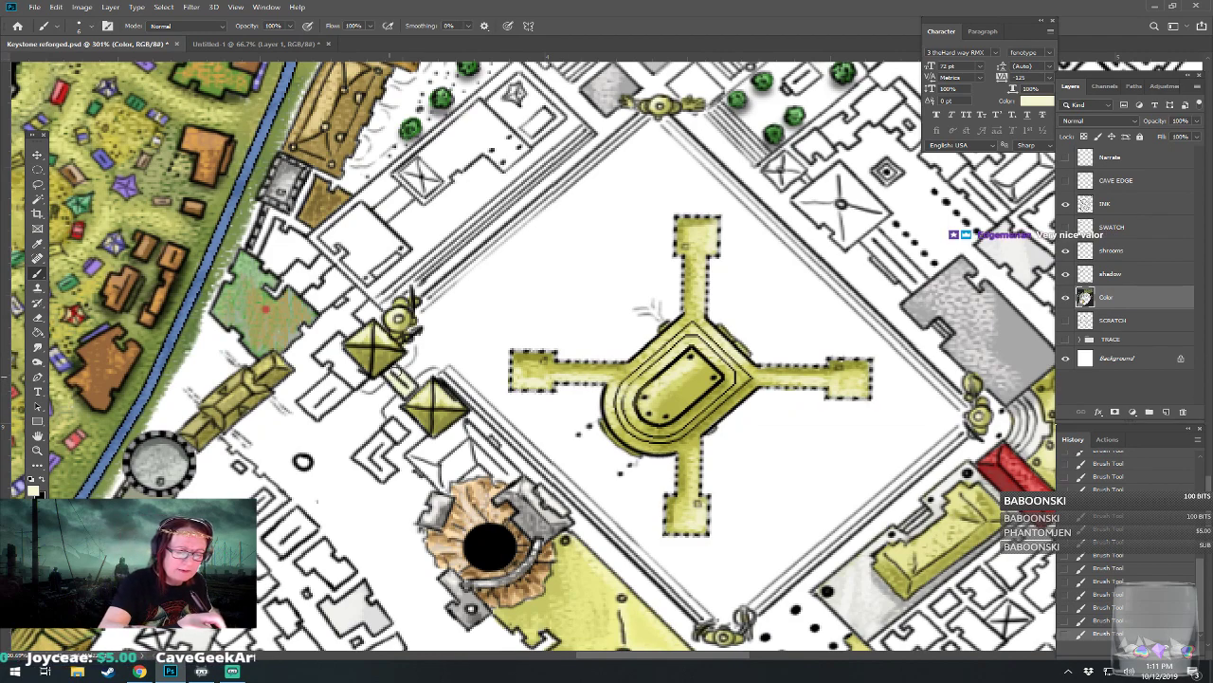
click(34, 492)
click(725, 340)
click(896, 295)
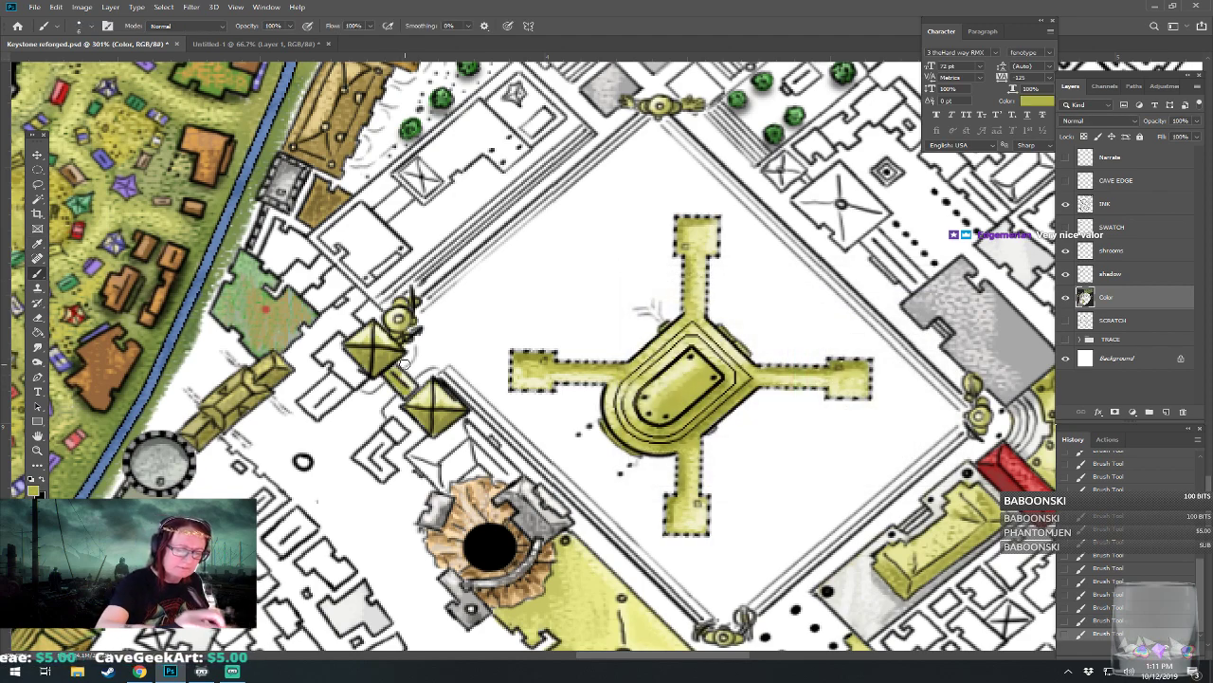
click(33, 492)
click(748, 313)
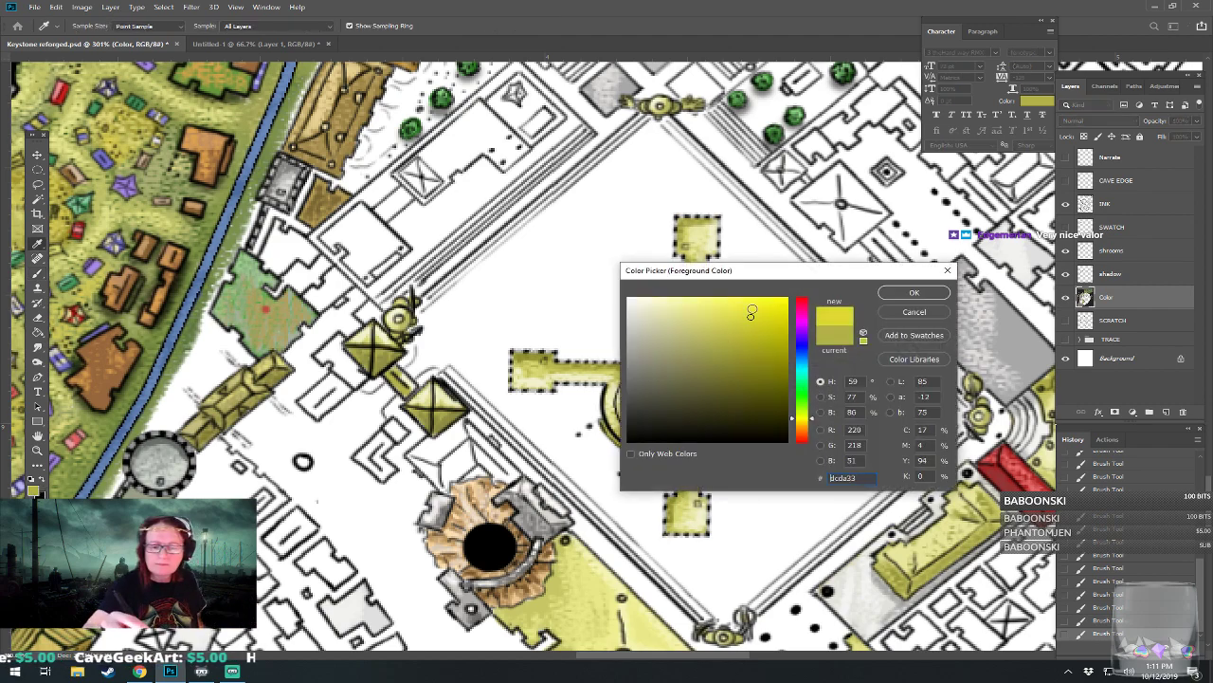
click(910, 294)
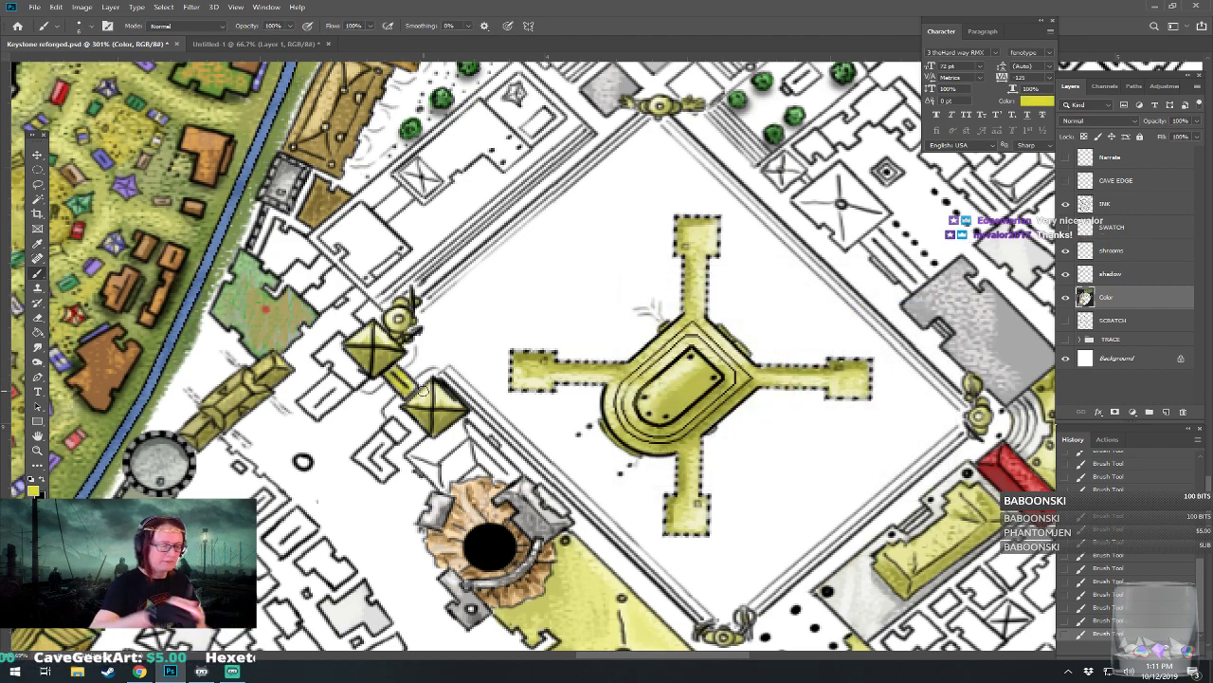
scroll(512, 615, down, 5)
scroll(417, 391, down, 2)
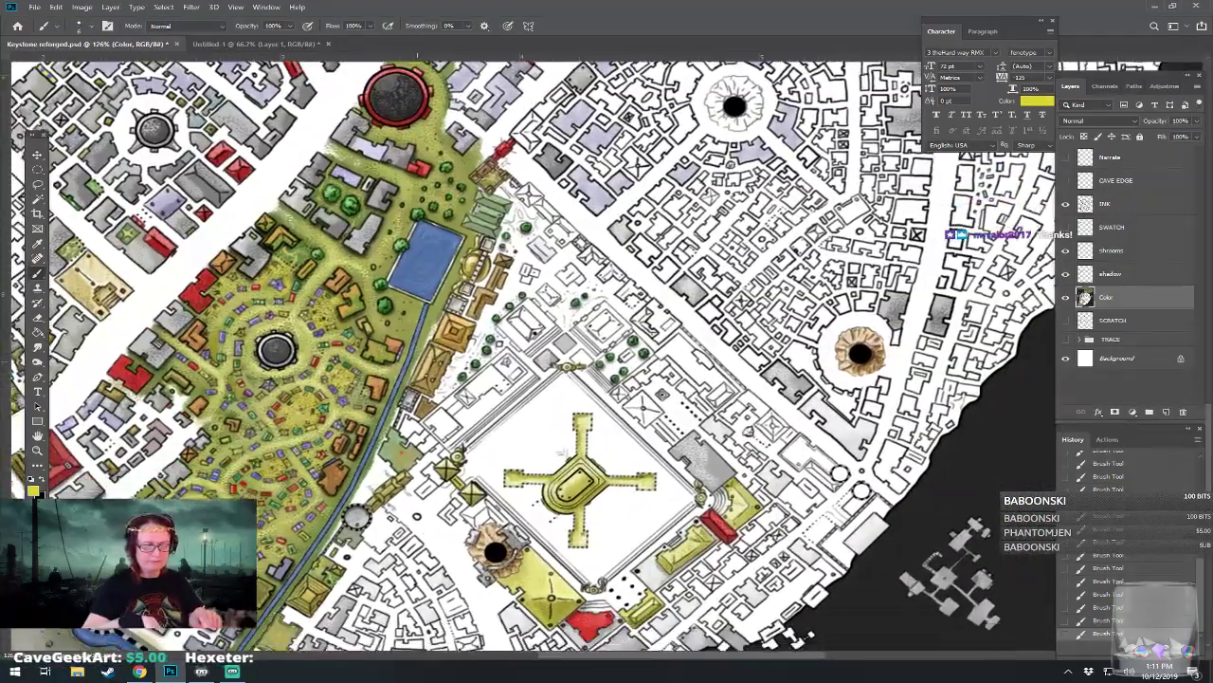
scroll(417, 391, up, 3)
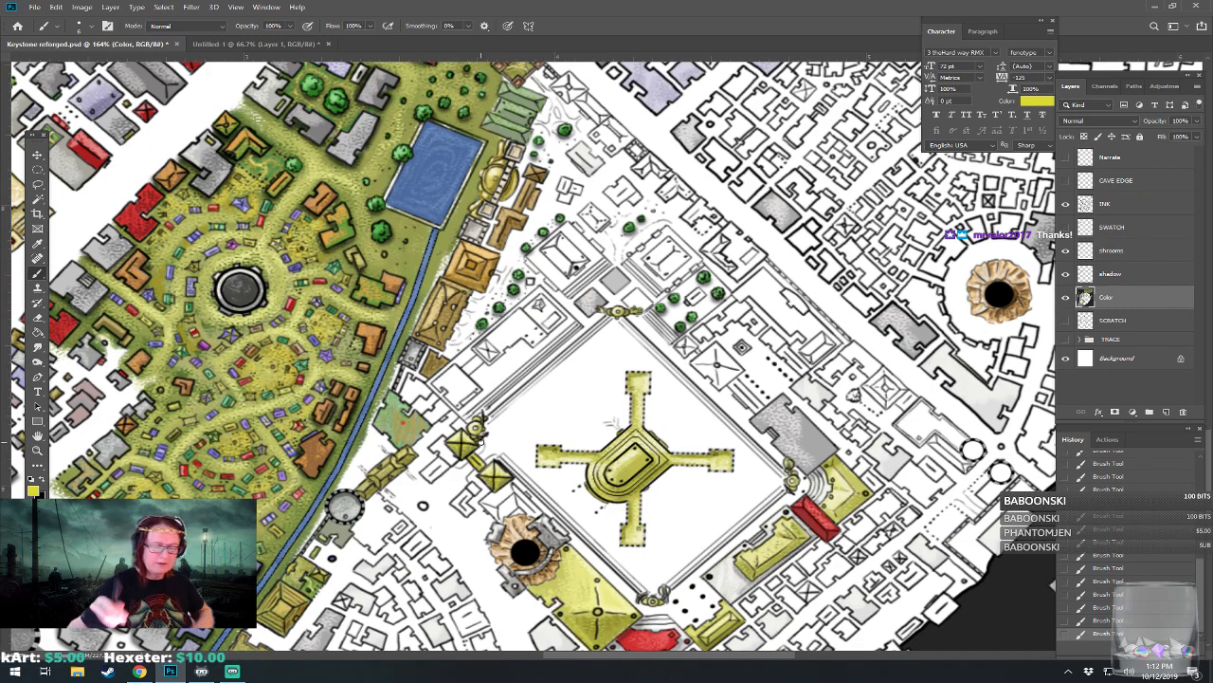
scroll(481, 441, down, 2)
scroll(481, 442, up, 2)
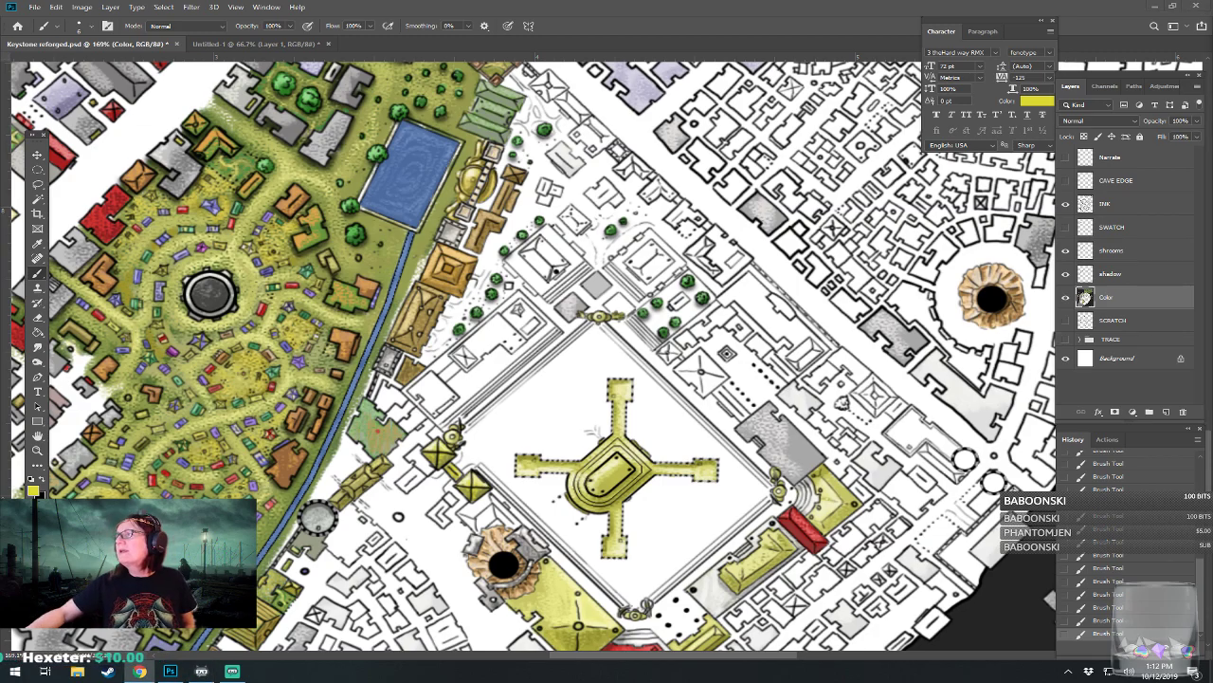
Step: Switch to Chrome and examine the roofs, cobbled paths and furnished inn interior of the Mapvember 2019 Day 13 "Inn" map
key(alt+Tab)
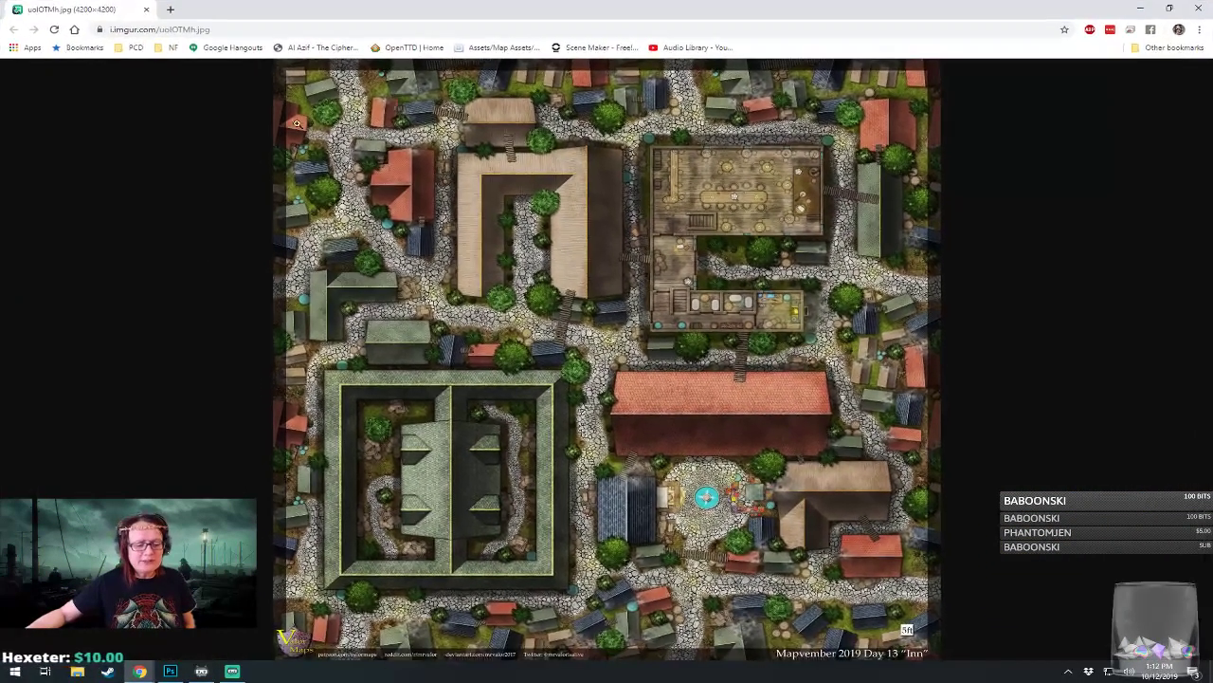
scroll(887, 407, up, 2)
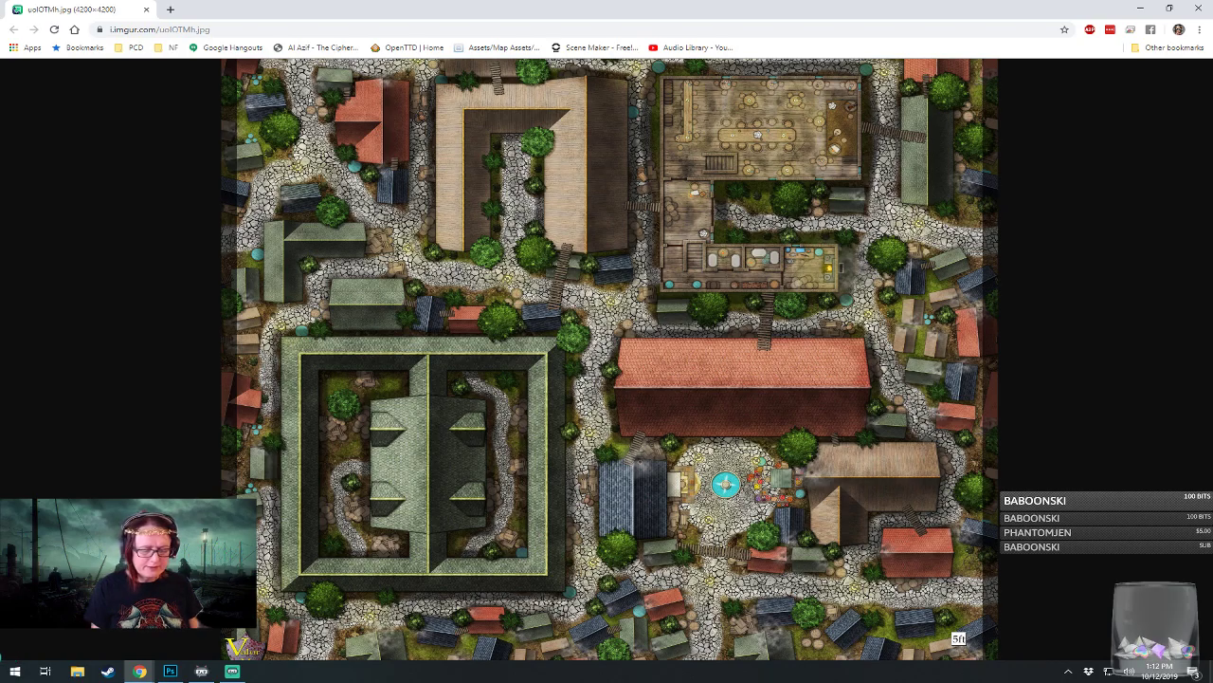
scroll(417, 542, up, 5)
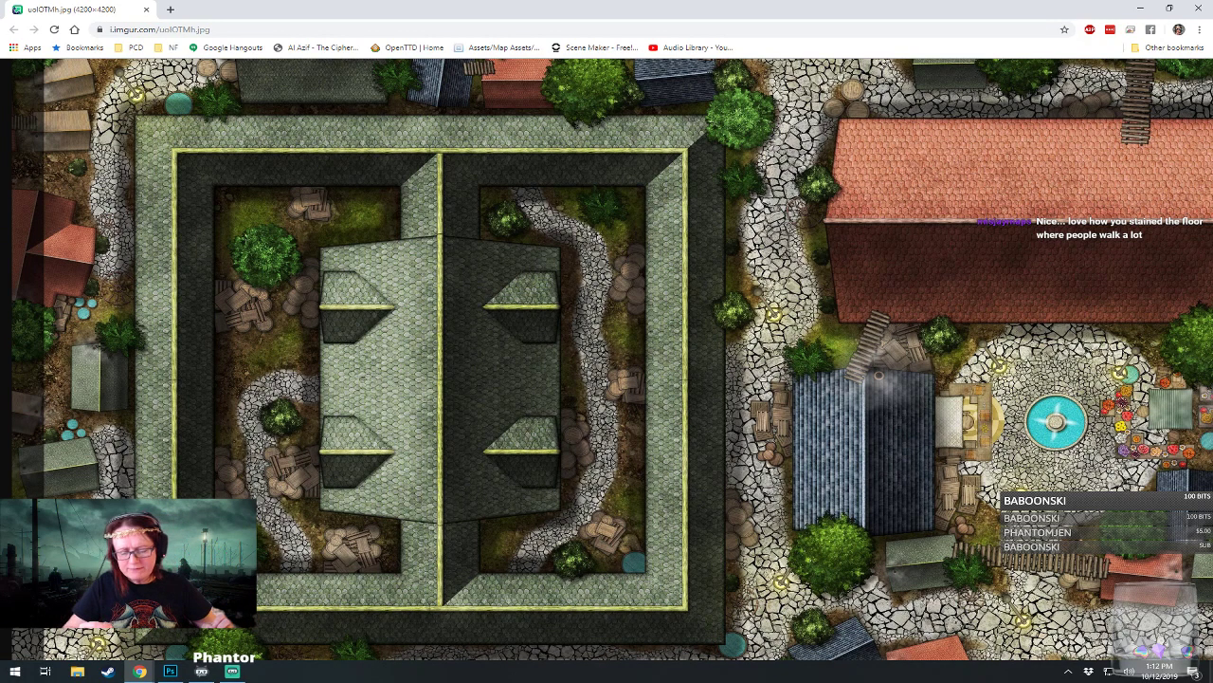
scroll(300, 636, down, 2)
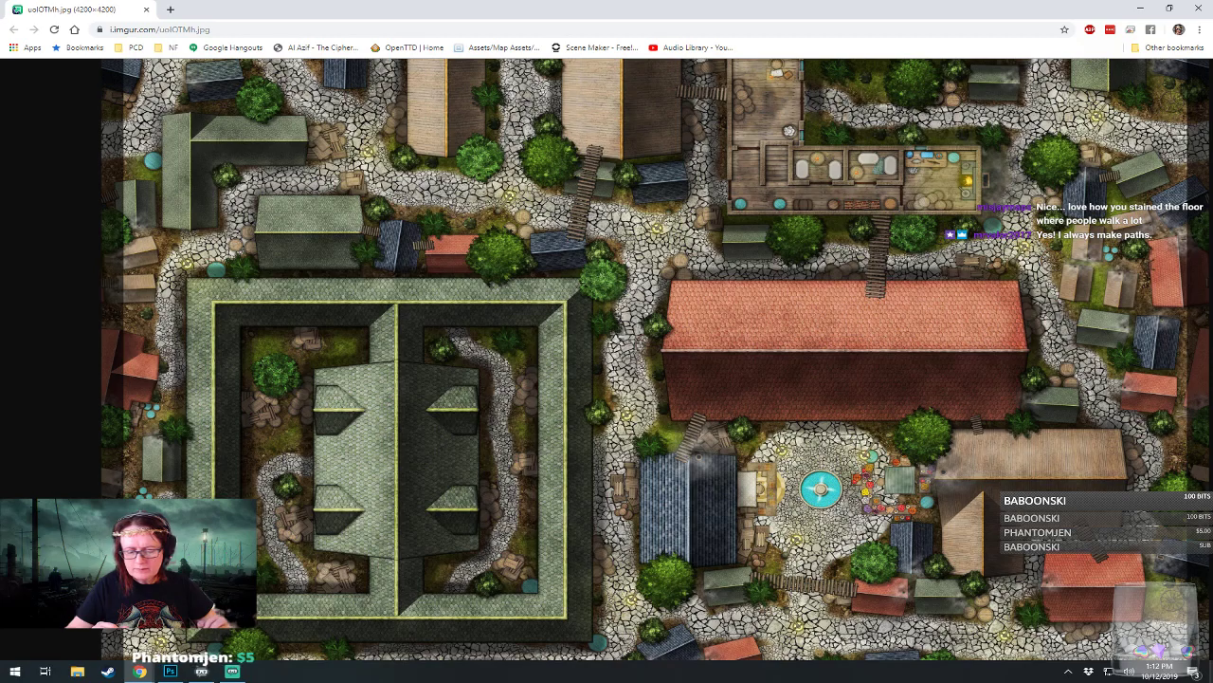
scroll(606, 358, right, 3)
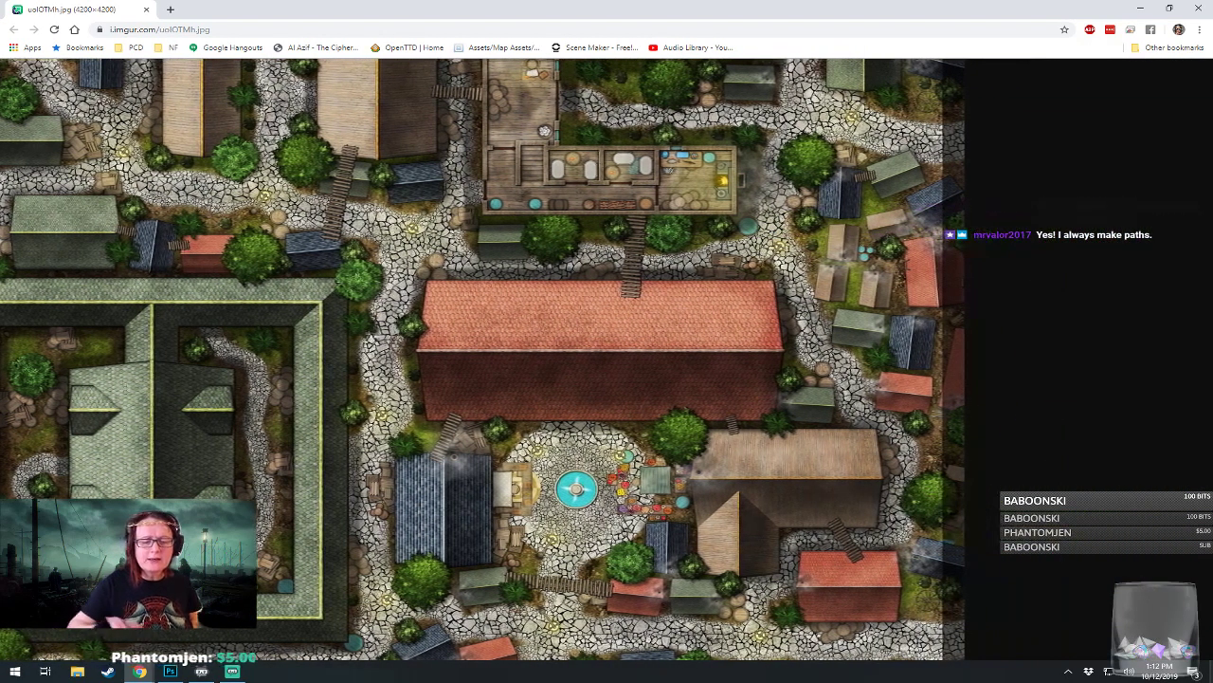
scroll(607, 359, left, 3)
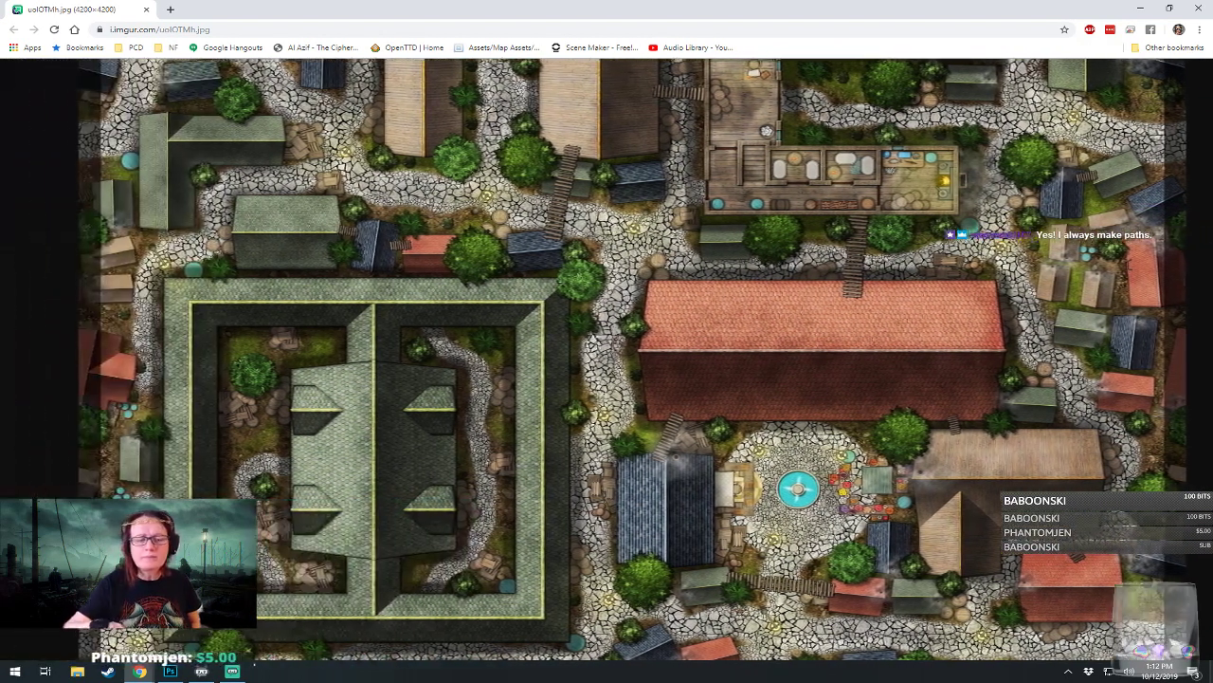
scroll(911, 284, up, 5)
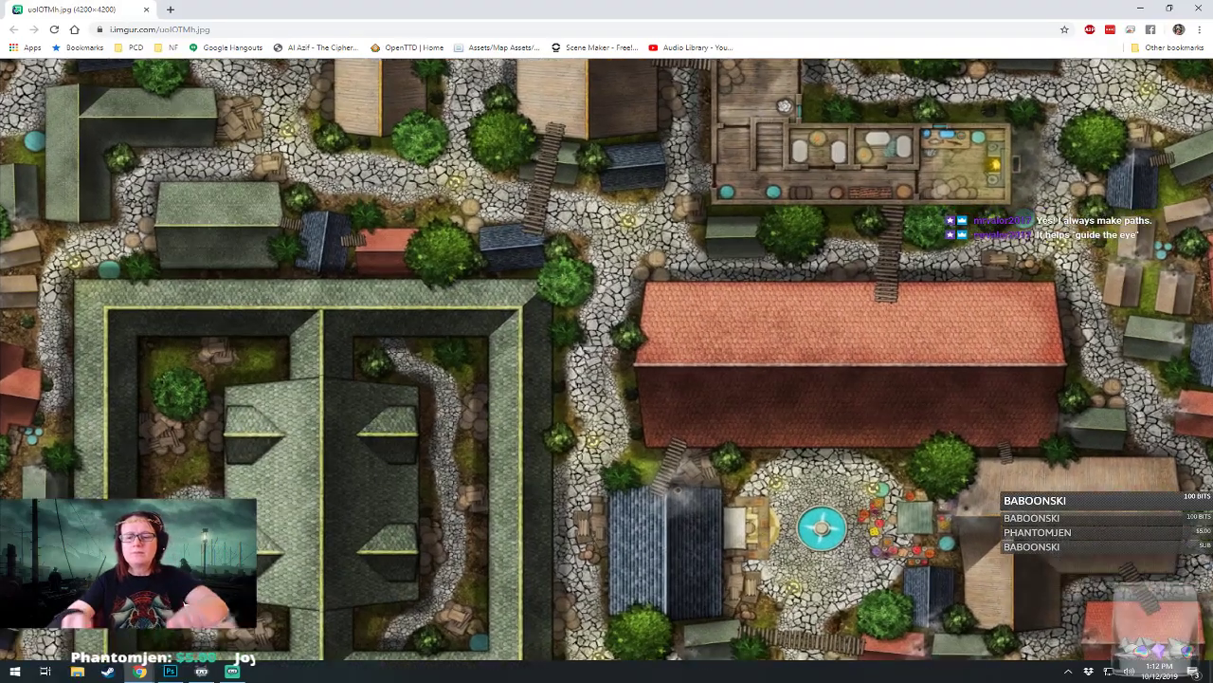
scroll(607, 358, up, 1)
scroll(606, 358, up, 3)
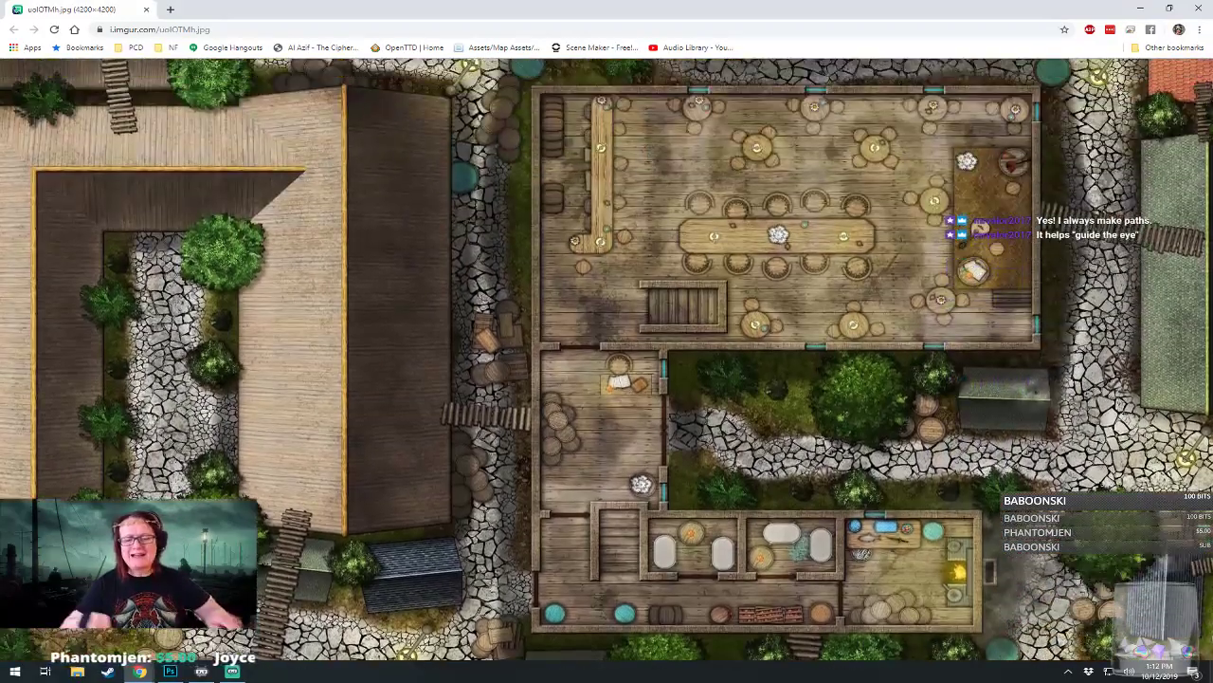
scroll(607, 358, right, 3)
scroll(607, 359, down, 3)
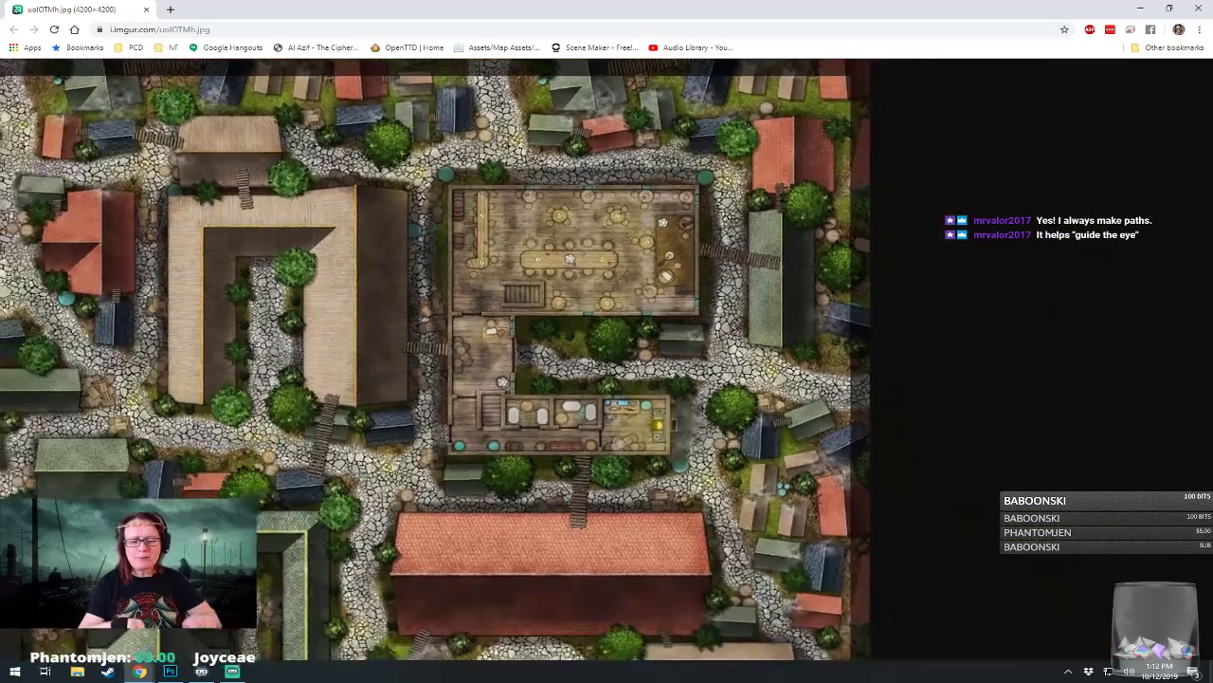
scroll(606, 358, left, 4)
scroll(607, 358, right, 1)
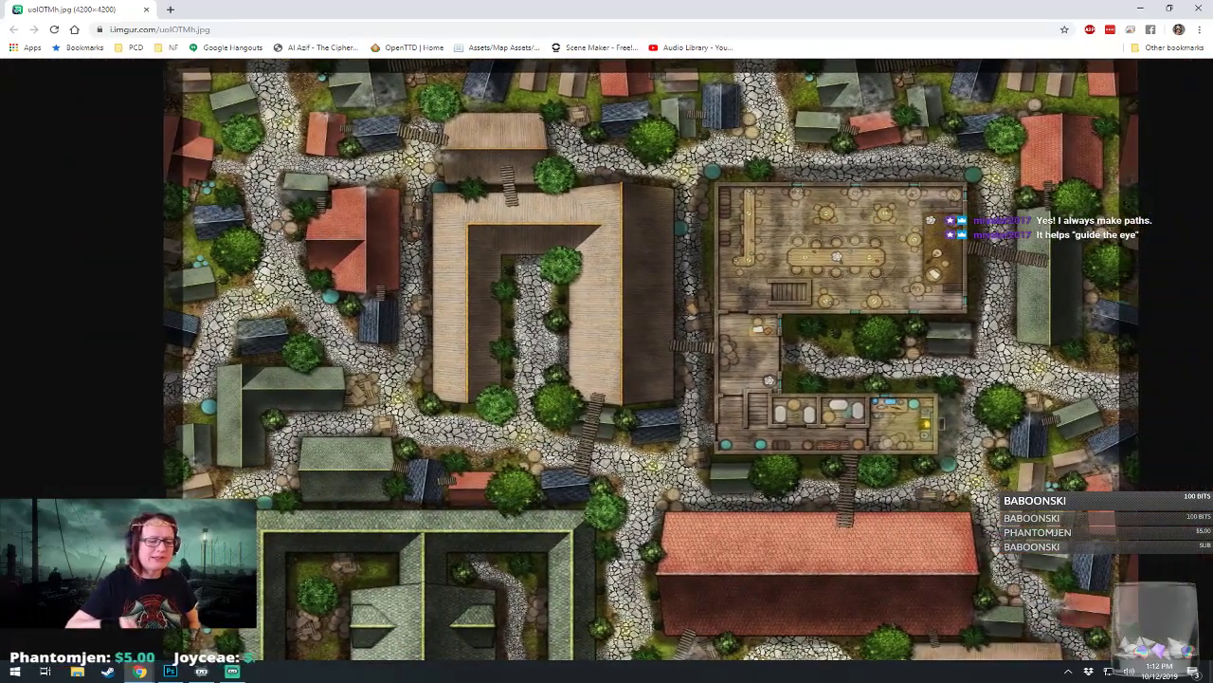
scroll(607, 358, down, 2)
scroll(606, 358, down, 2)
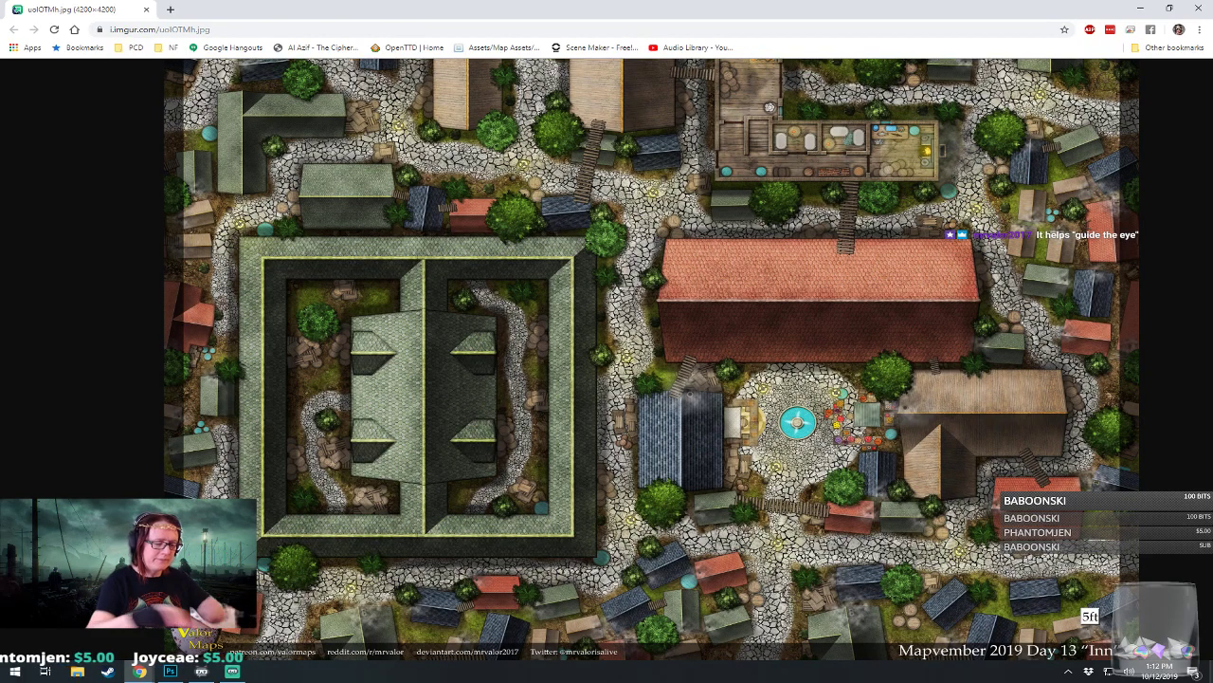
Step: Examine the green-roofed courtyard building, the long red-roofed hall and the fountain square on the inn map
scroll(607, 358, up, 3)
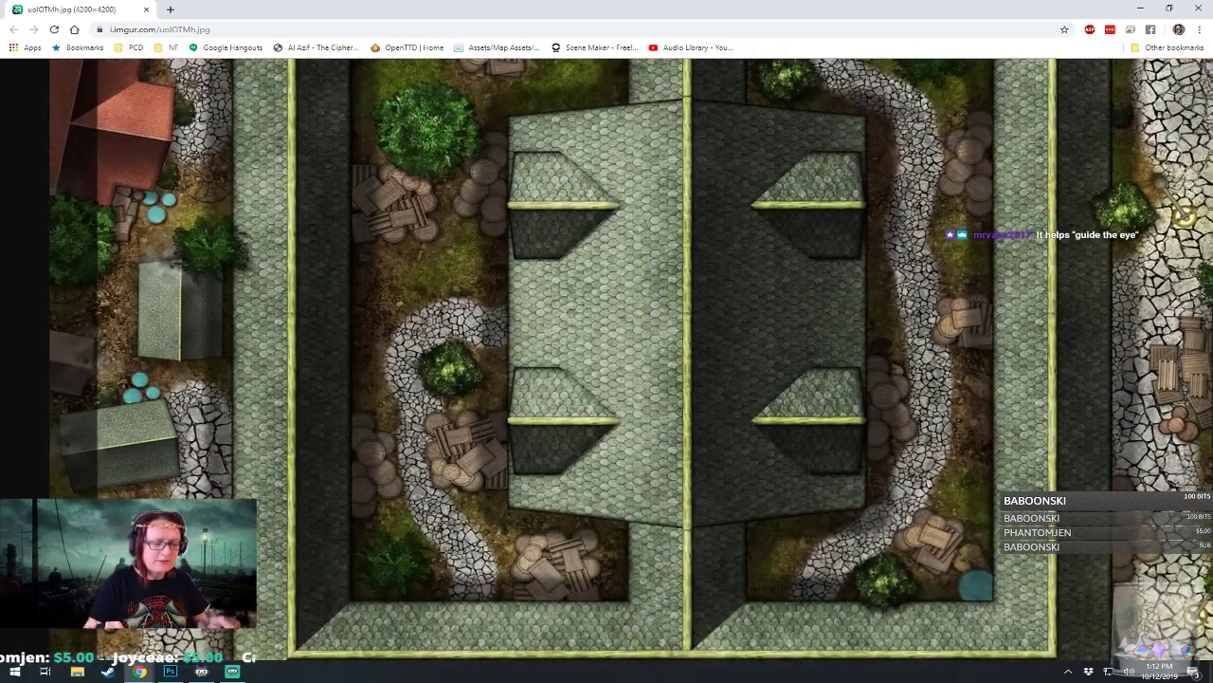
scroll(606, 358, down, 2)
scroll(607, 359, down, 1)
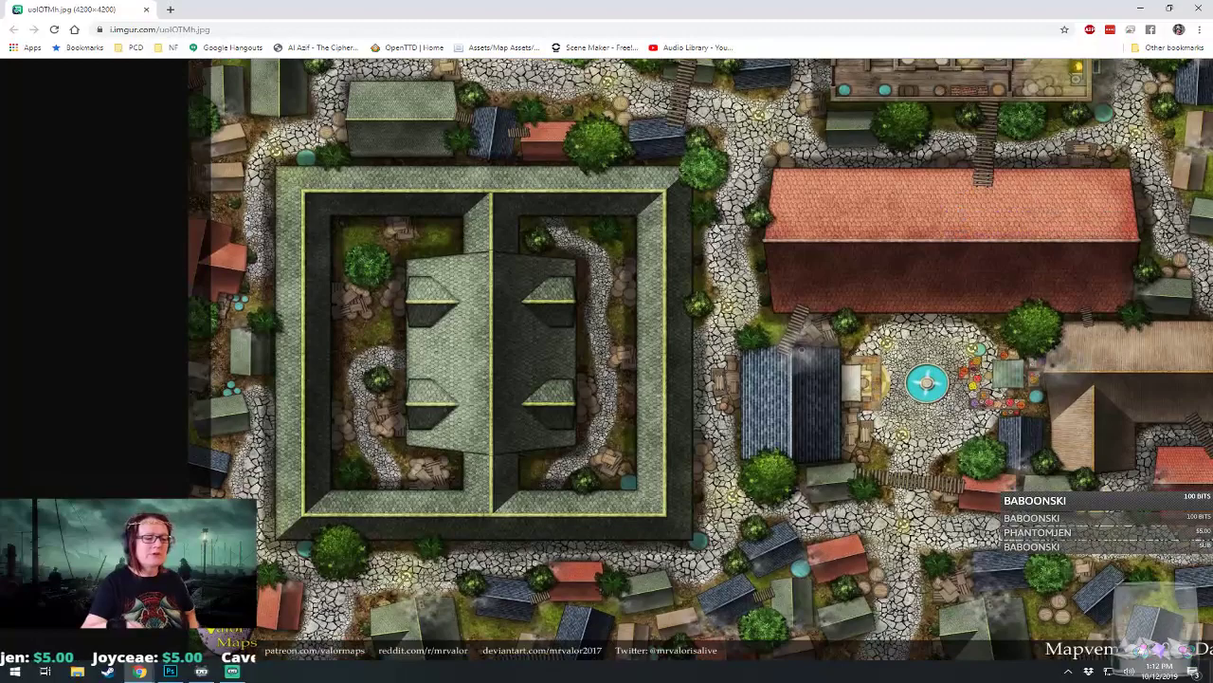
scroll(607, 358, right, 1)
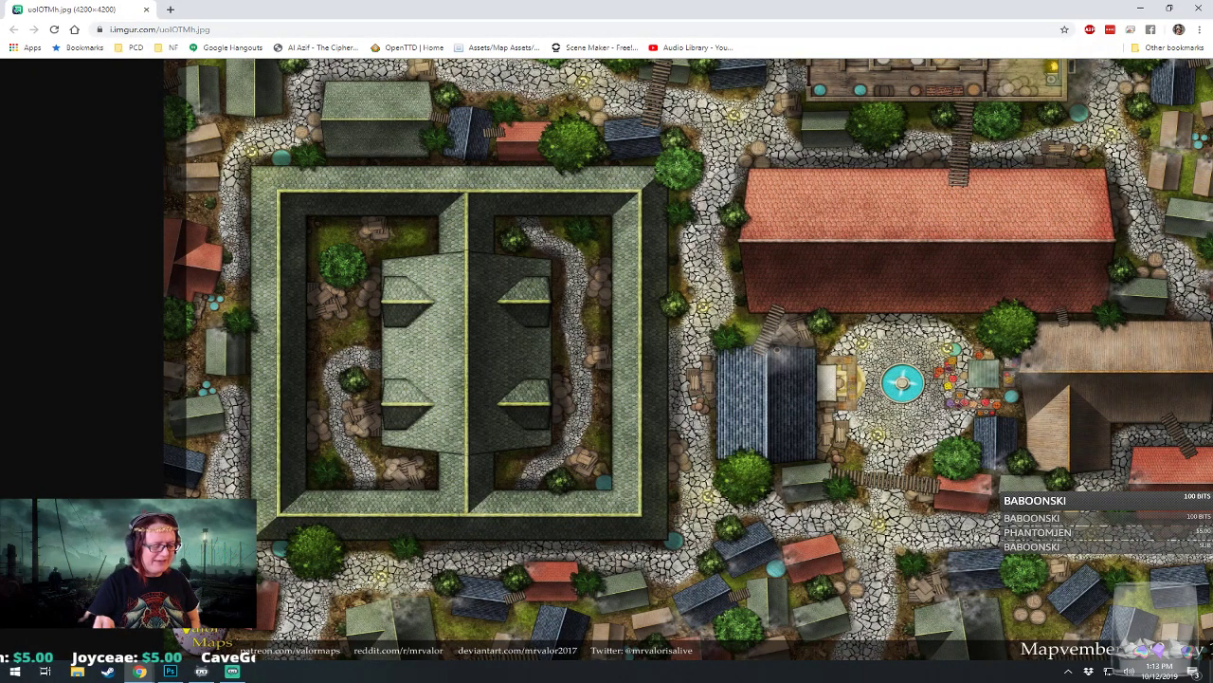
scroll(606, 359, right, 3)
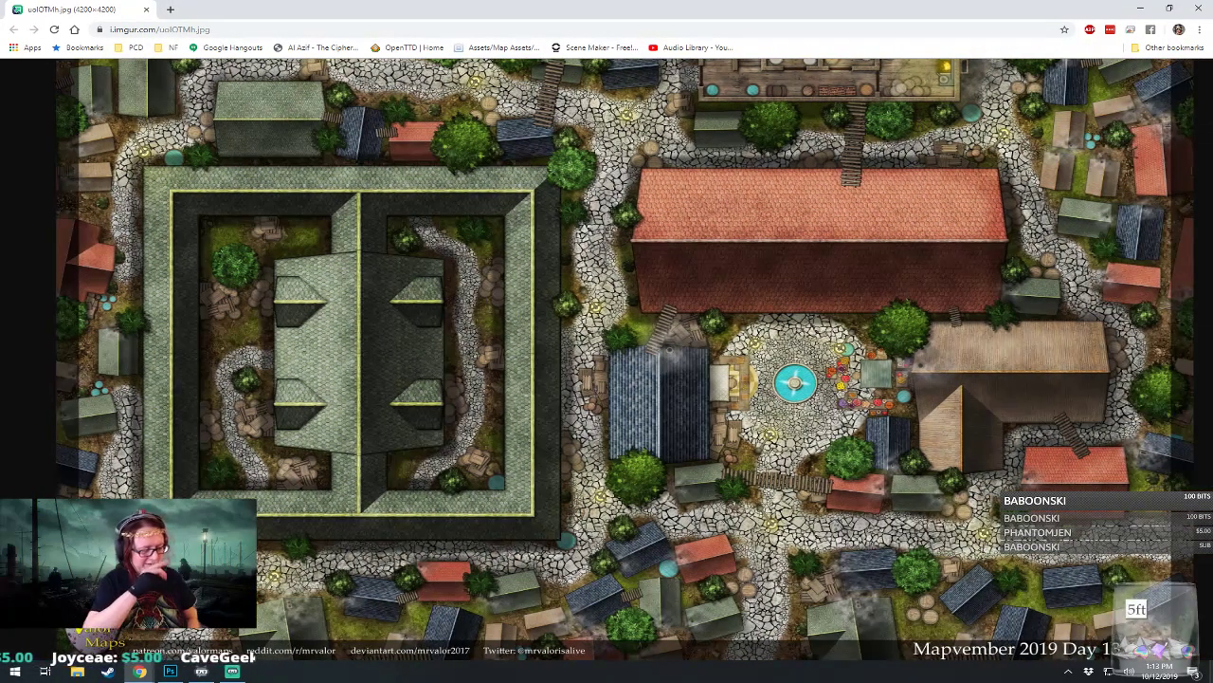
scroll(607, 358, right, 2)
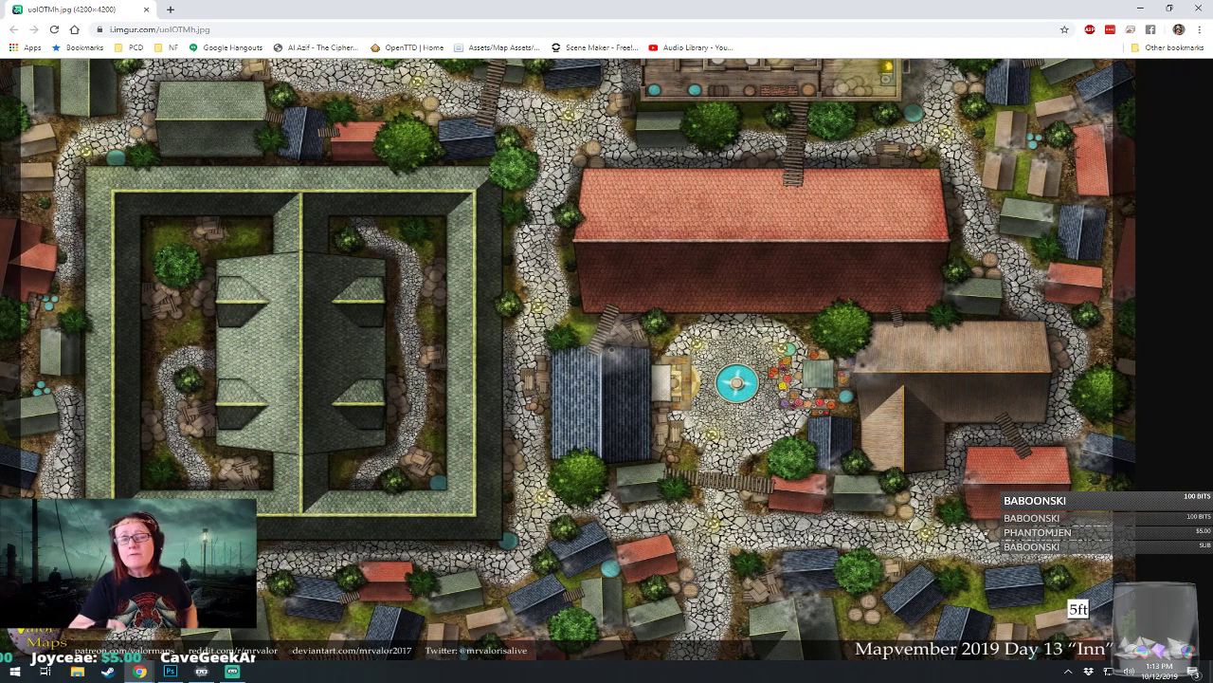
scroll(607, 358, right, 2)
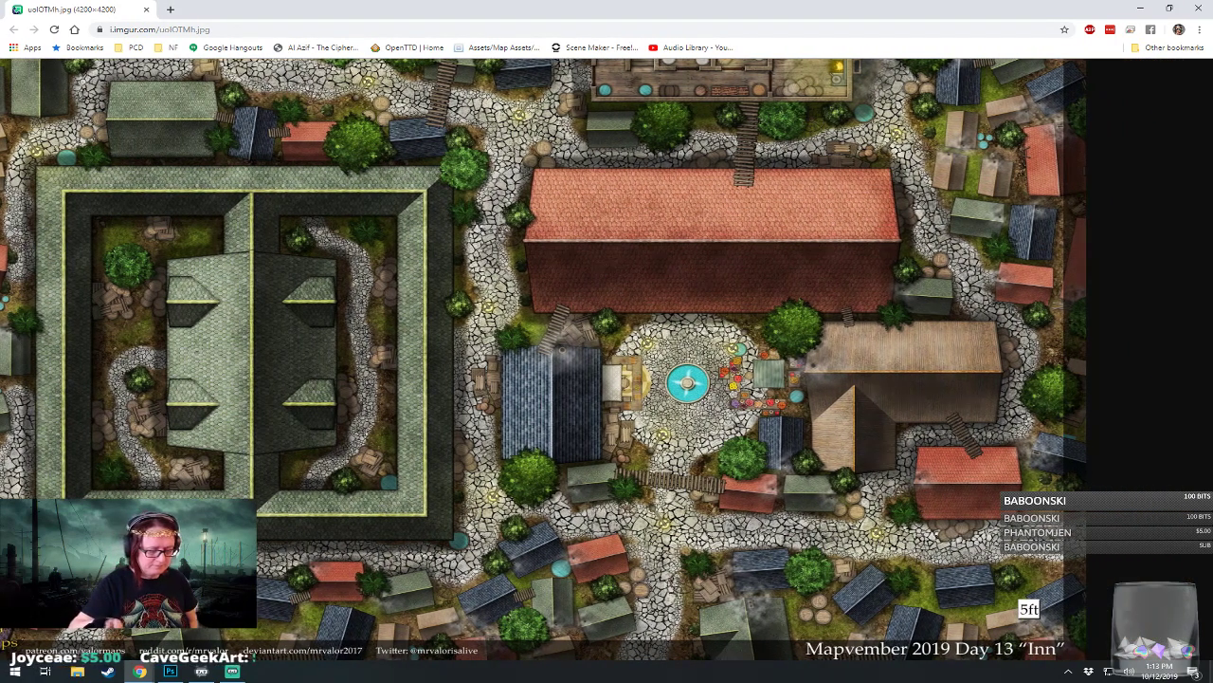
scroll(607, 359, right, 1)
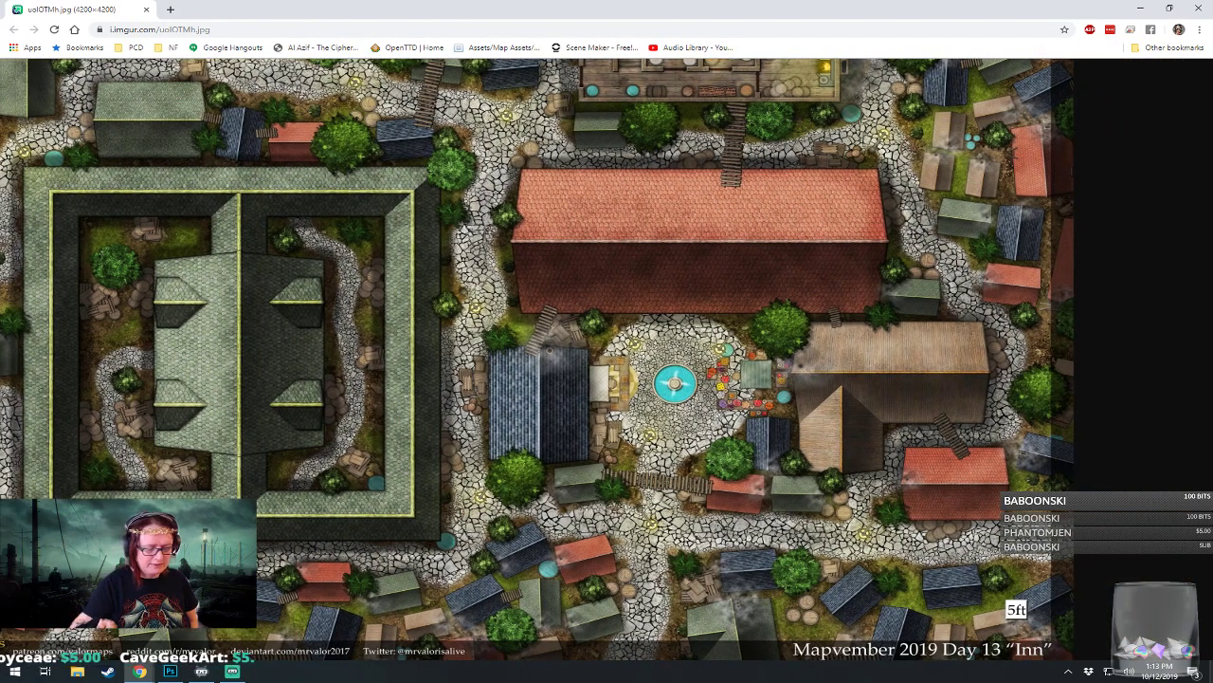
scroll(606, 358, right, 5)
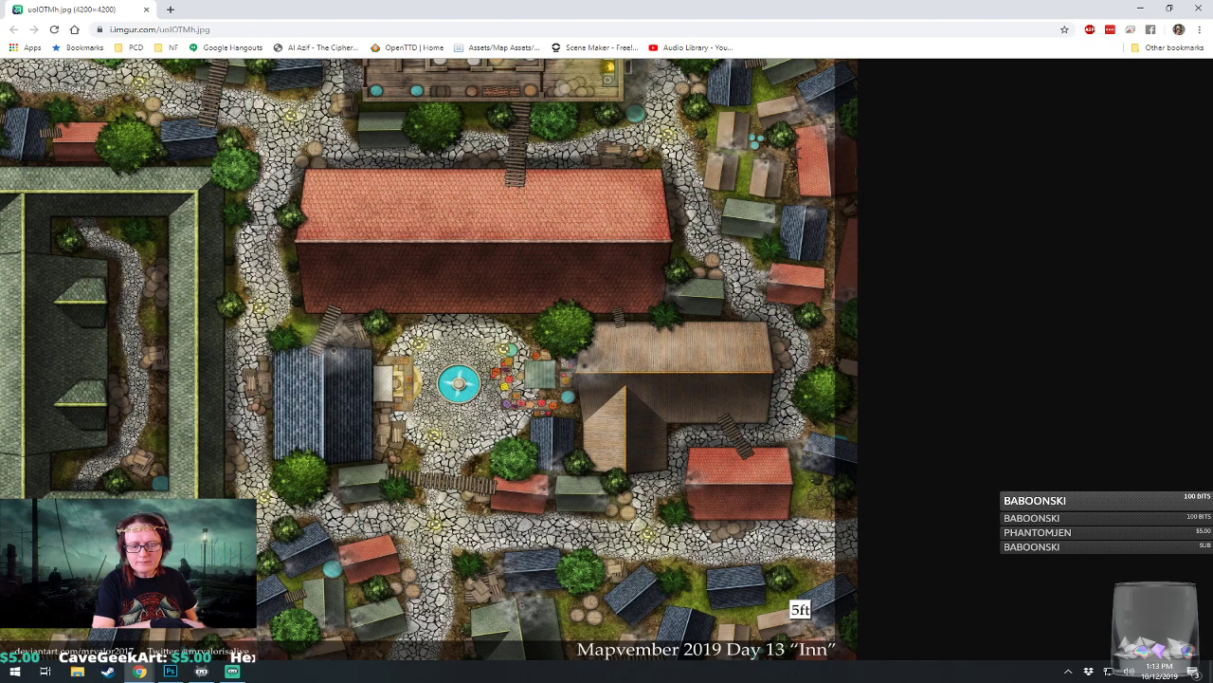
scroll(607, 358, left, 8)
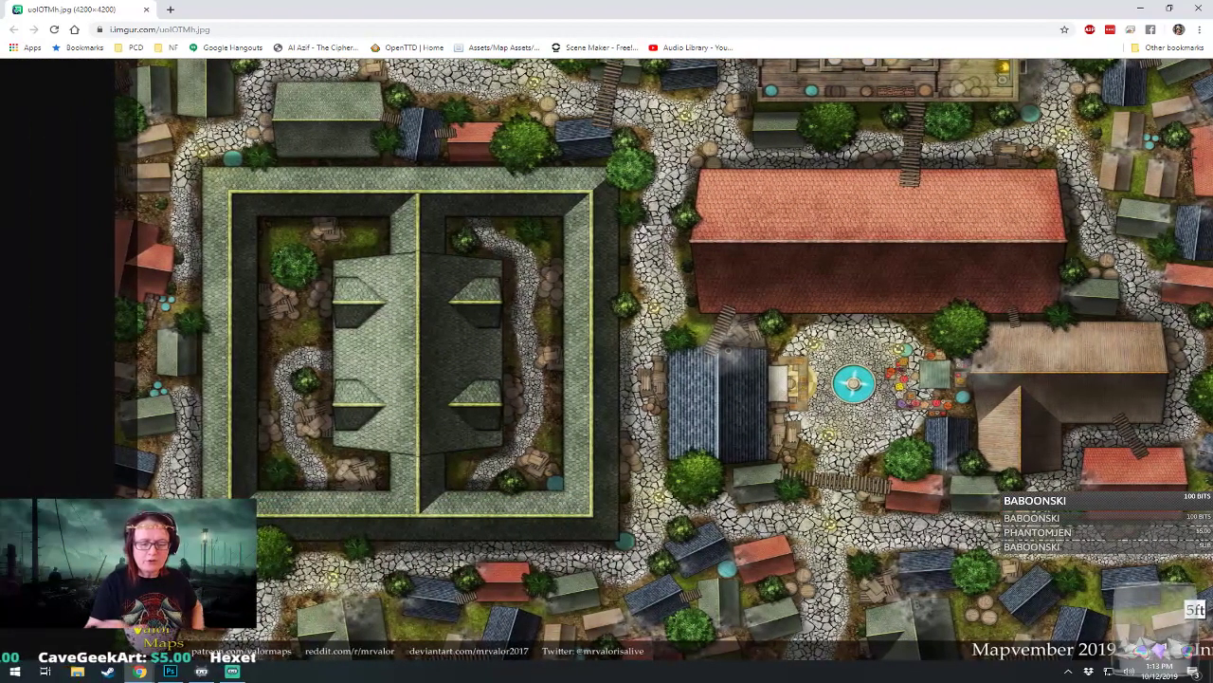
scroll(606, 359, down, 3)
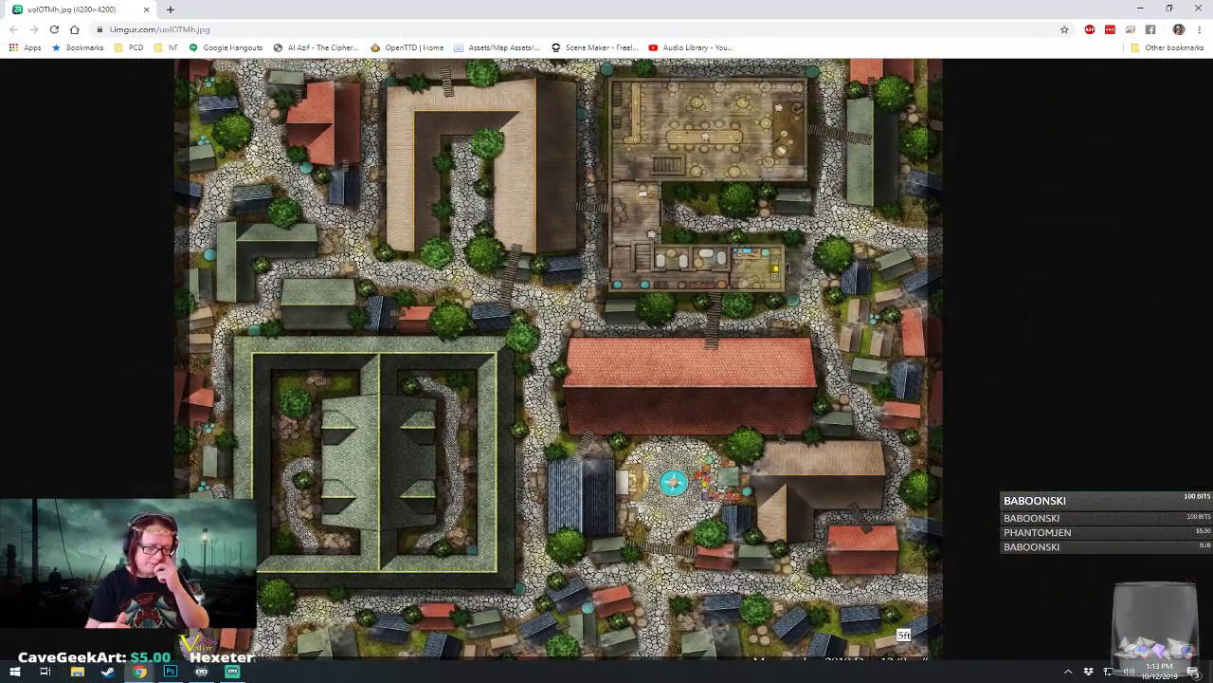
scroll(446, 507, up, 1)
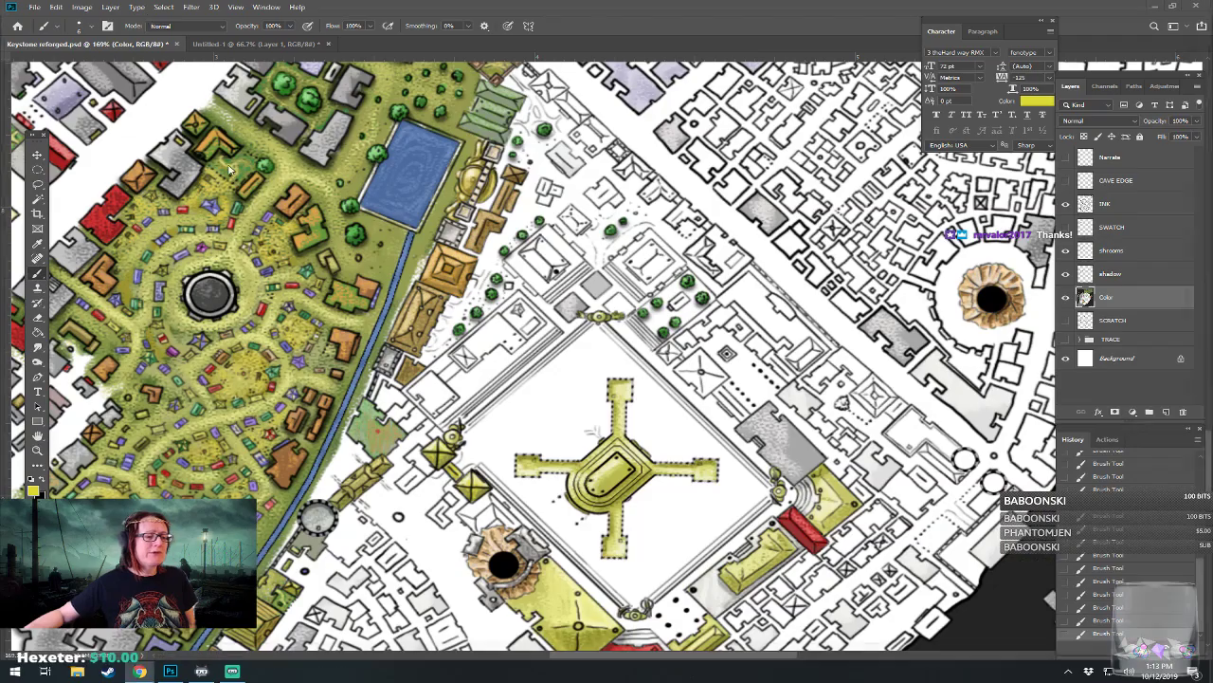
Step: Switch back to Photoshop, set the foreground colour to dark green (#41792c) and paint the square pyramid-roofed building along the plaza's northeastern side
click(146, 8)
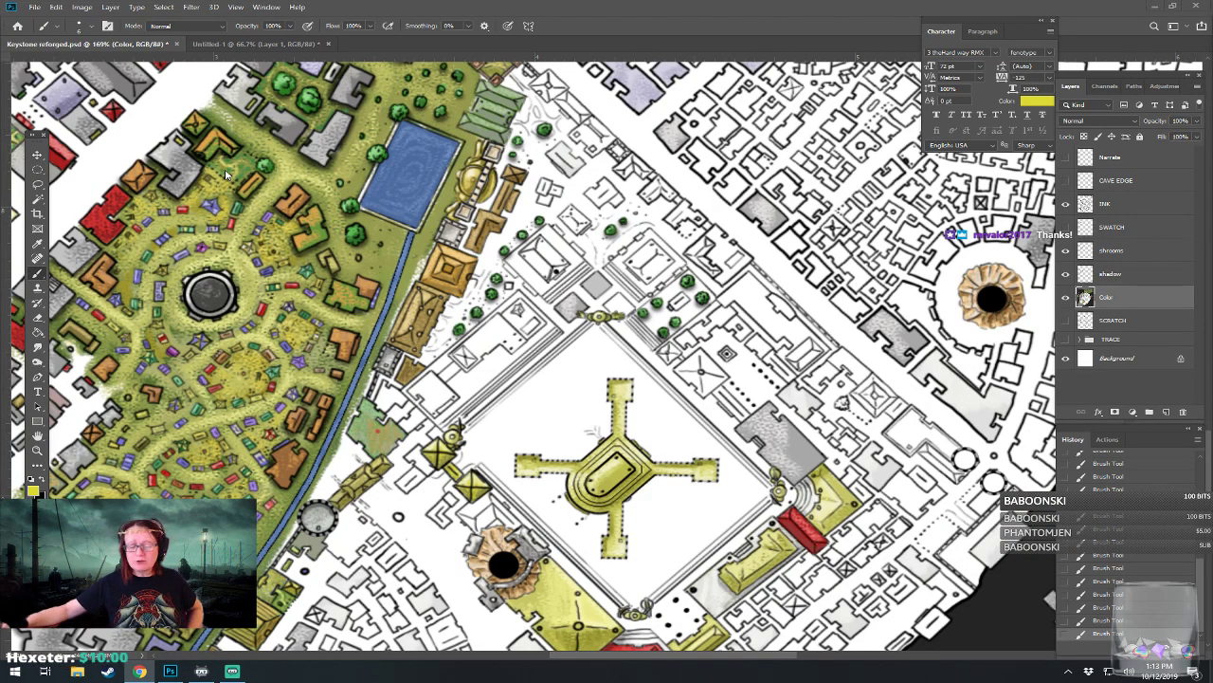
drag(225, 175, 138, 183)
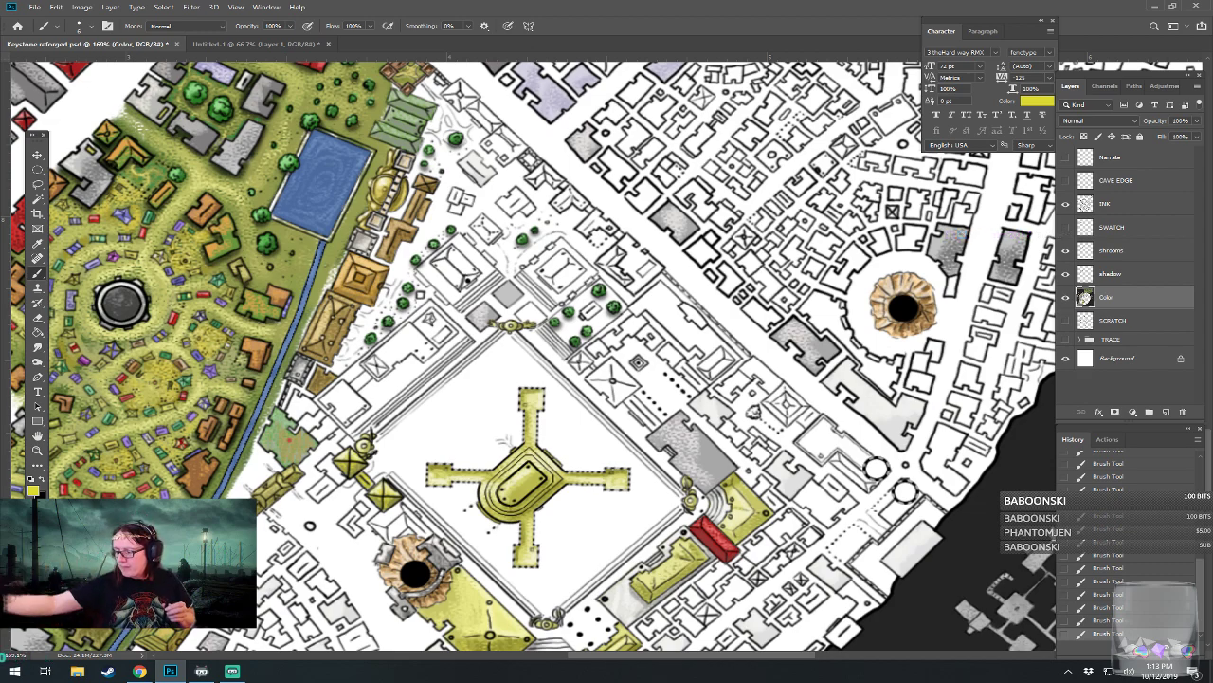
mouse_move(540, 417)
mouse_down()
mouse_move(529, 319)
mouse_move(562, 421)
mouse_move(530, 436)
mouse_move(360, 417)
mouse_up()
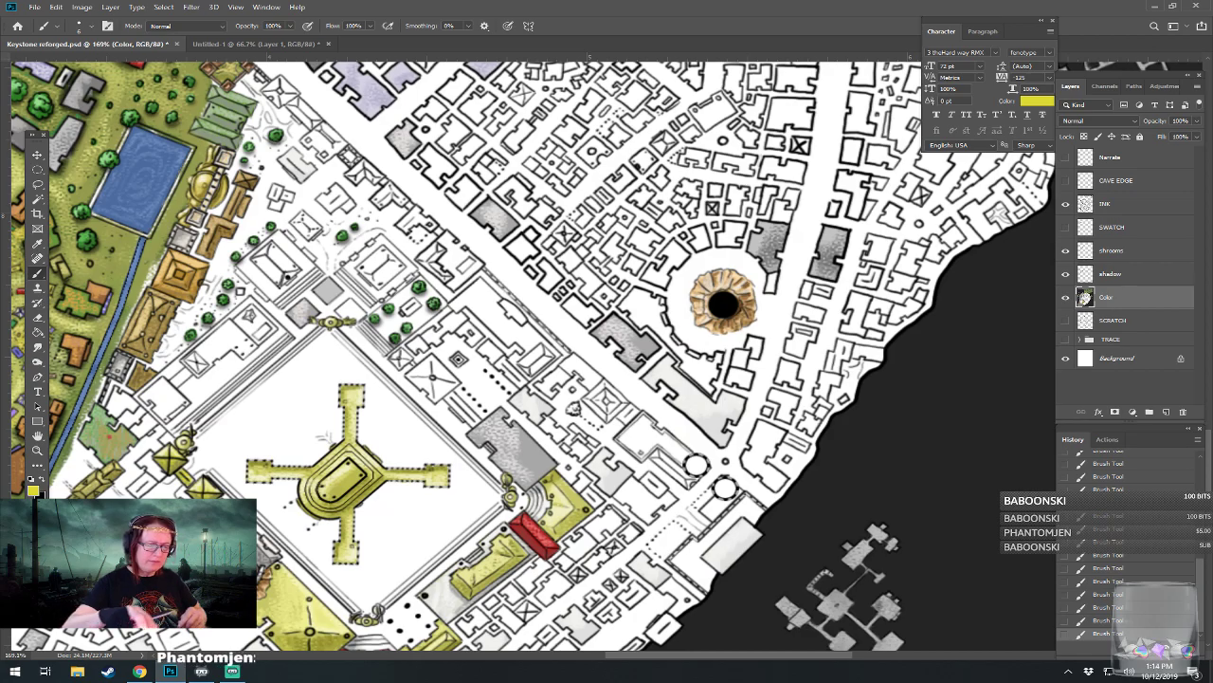
scroll(339, 363, up, 5)
drag(358, 453, 440, 548)
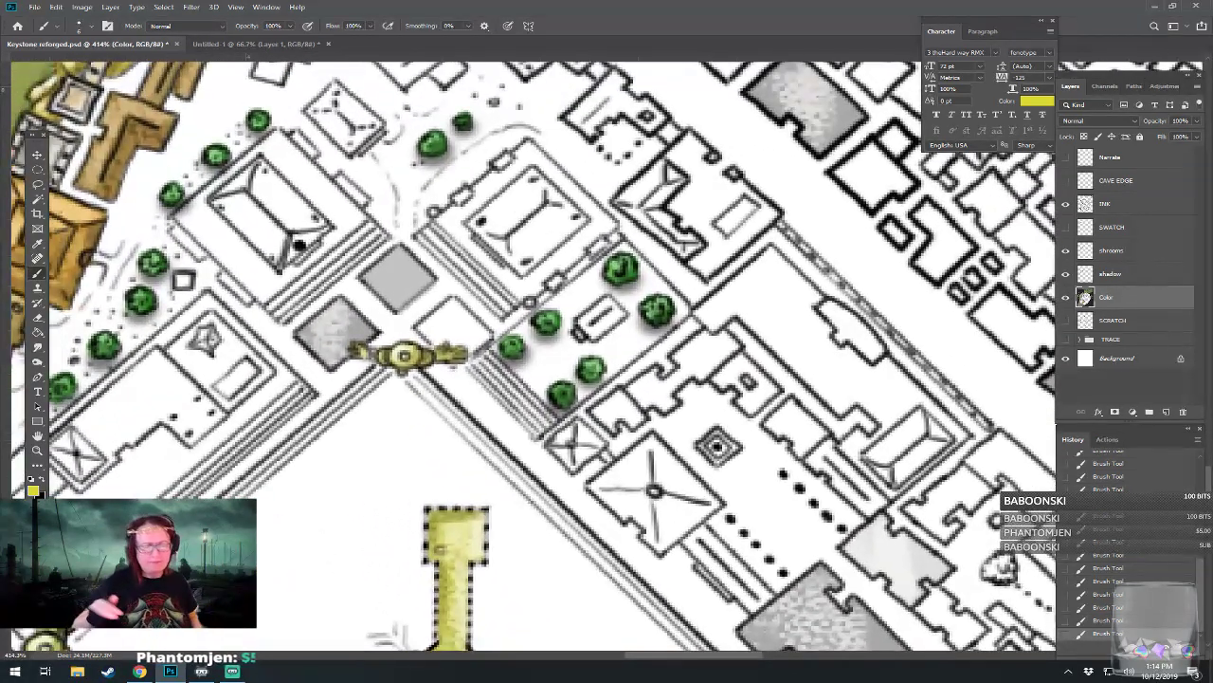
click(33, 490)
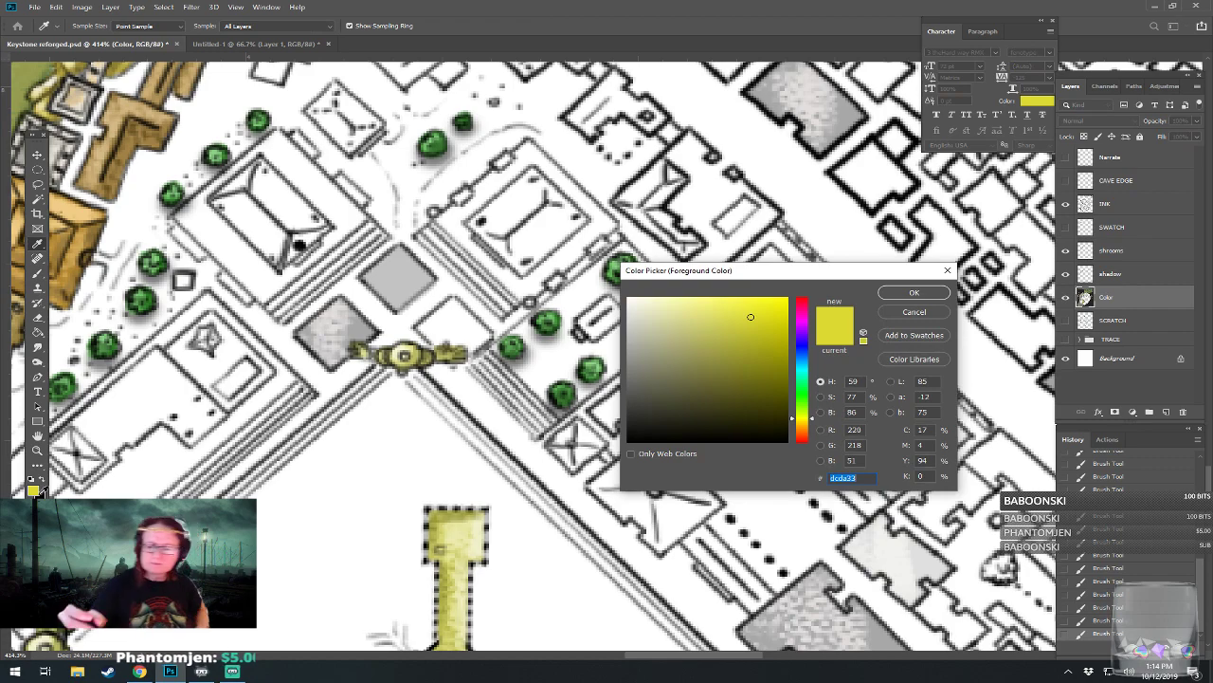
drag(807, 383, 802, 400)
click(730, 373)
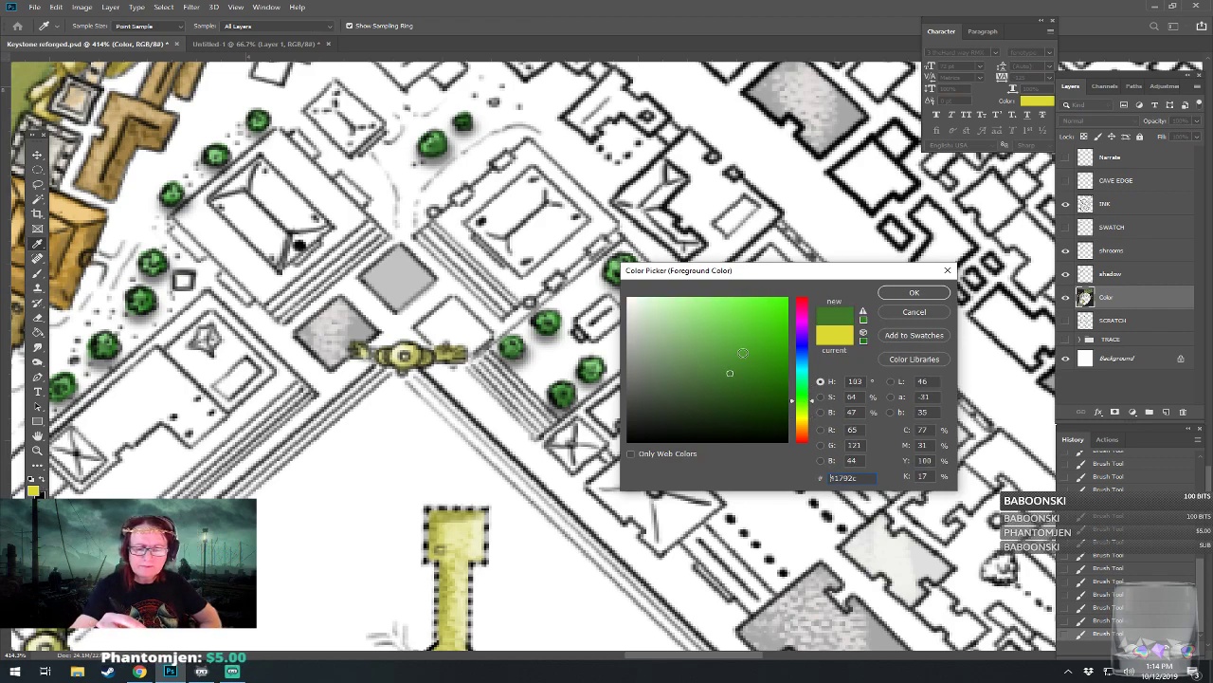
click(913, 296)
mouse_move(651, 471)
mouse_down()
mouse_move(604, 480)
mouse_move(606, 492)
mouse_move(597, 485)
mouse_move(621, 508)
mouse_move(613, 490)
mouse_move(638, 496)
mouse_move(630, 471)
mouse_move(671, 500)
mouse_move(652, 461)
mouse_move(684, 479)
mouse_move(652, 443)
mouse_move(670, 462)
mouse_move(654, 446)
mouse_move(643, 464)
mouse_move(649, 444)
mouse_move(592, 487)
mouse_move(611, 474)
mouse_move(625, 516)
mouse_move(625, 502)
mouse_move(658, 547)
mouse_move(717, 502)
mouse_move(695, 492)
mouse_move(702, 505)
mouse_move(652, 522)
mouse_move(668, 518)
mouse_move(650, 506)
mouse_move(671, 522)
mouse_move(715, 498)
mouse_up()
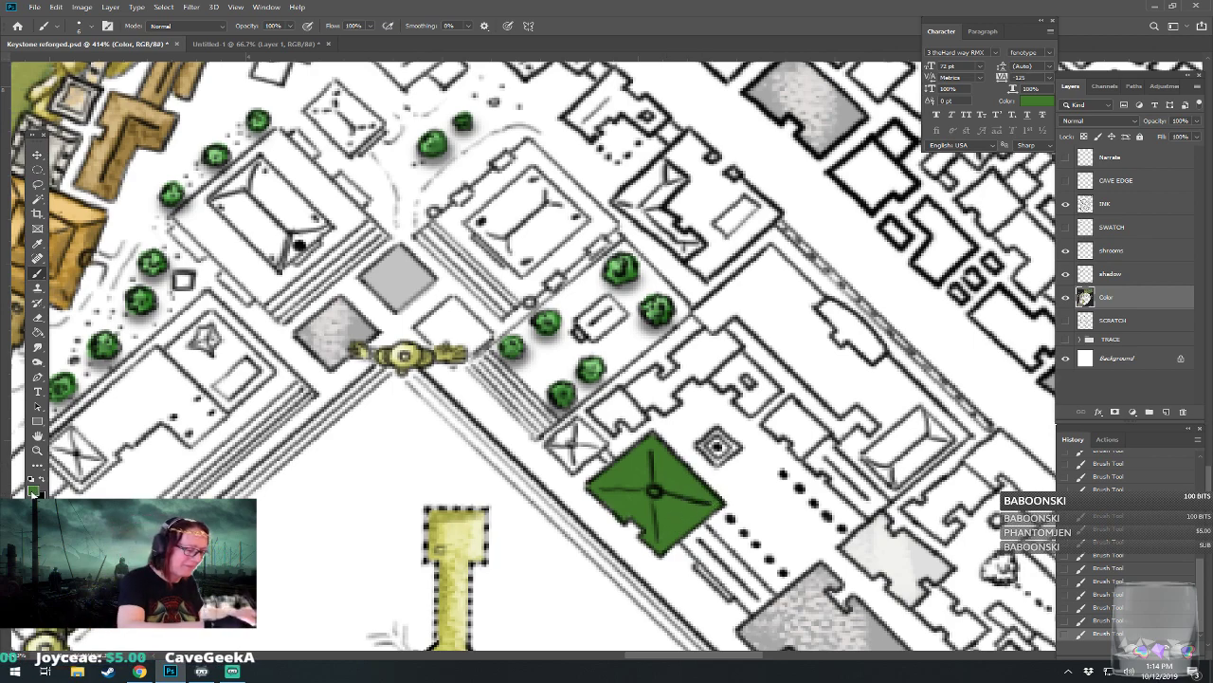
Step: Set the foreground colour to medium green (#65a84b) and brush lighter tones onto the green pyramid roof
click(35, 490)
click(716, 347)
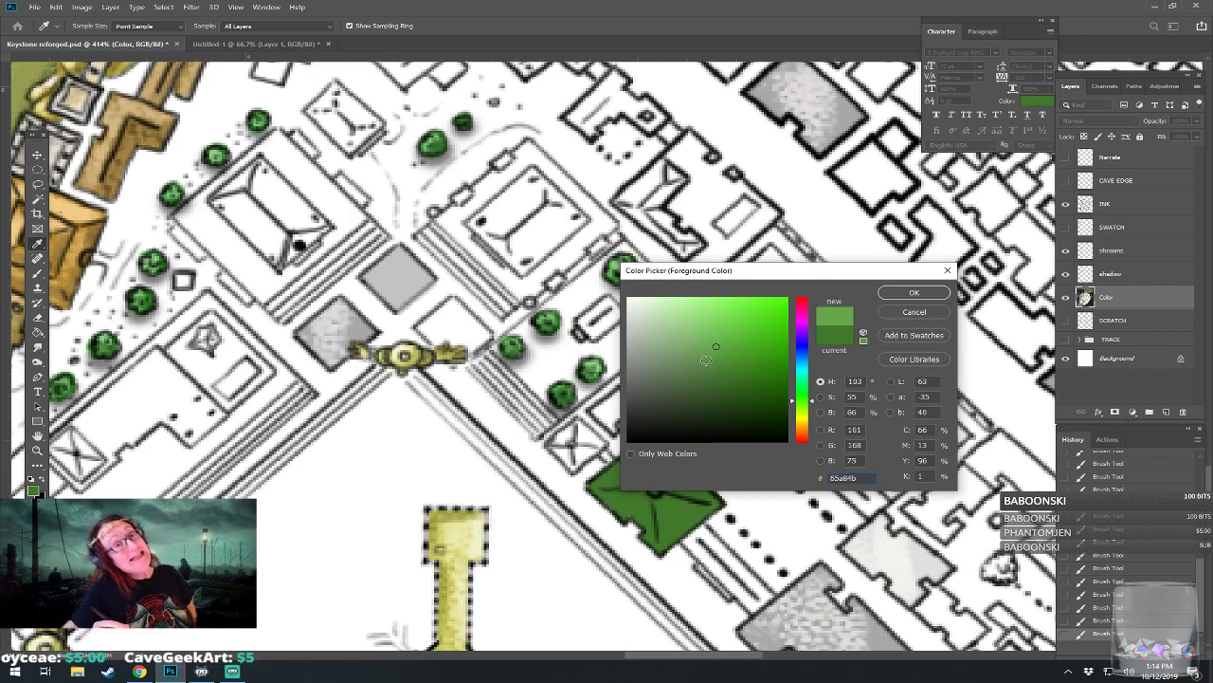
click(914, 292)
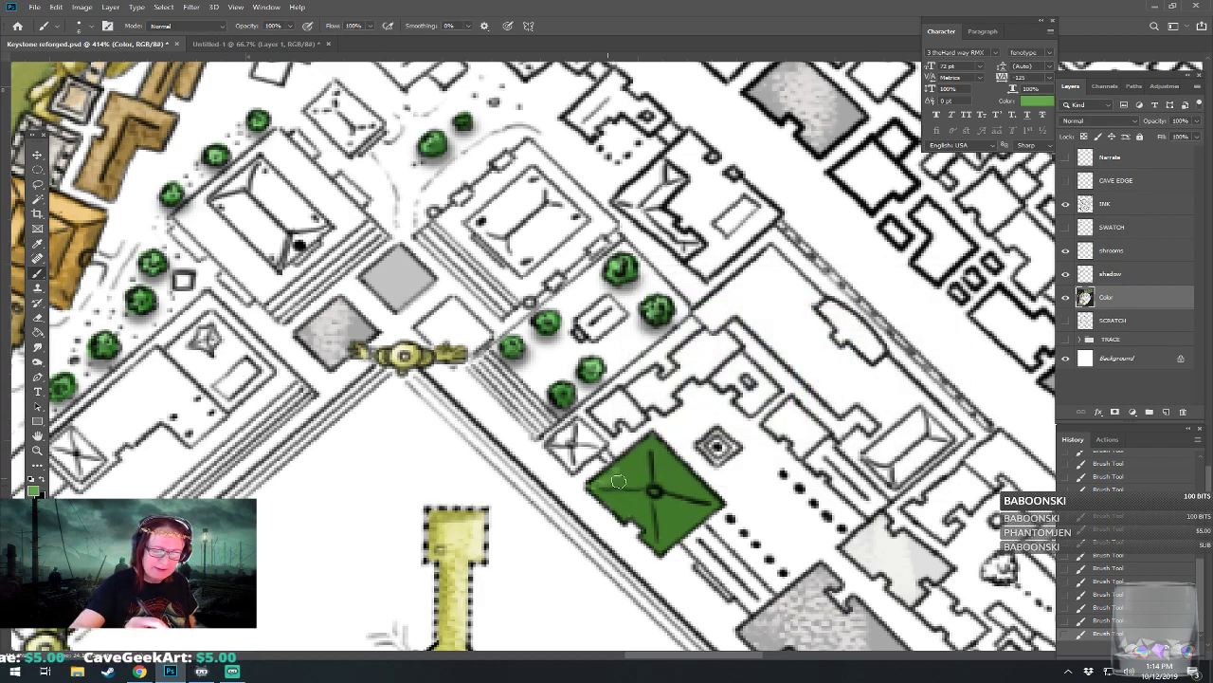
drag(645, 446, 714, 500)
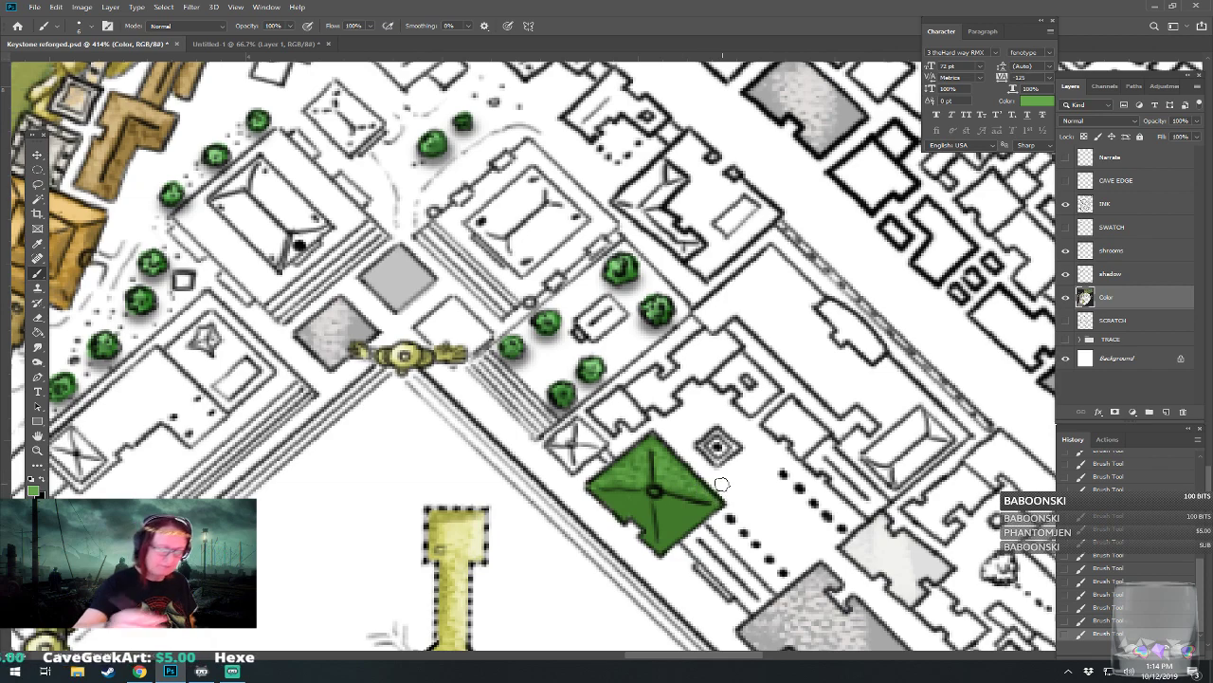
Step: Choose a pale green and brush highlights onto the upper facets of the green pyramid roof
click(33, 489)
click(704, 318)
click(914, 292)
mouse_move(612, 483)
mouse_down()
mouse_move(655, 449)
mouse_move(664, 485)
mouse_move(660, 453)
mouse_move(668, 484)
mouse_move(706, 495)
mouse_up()
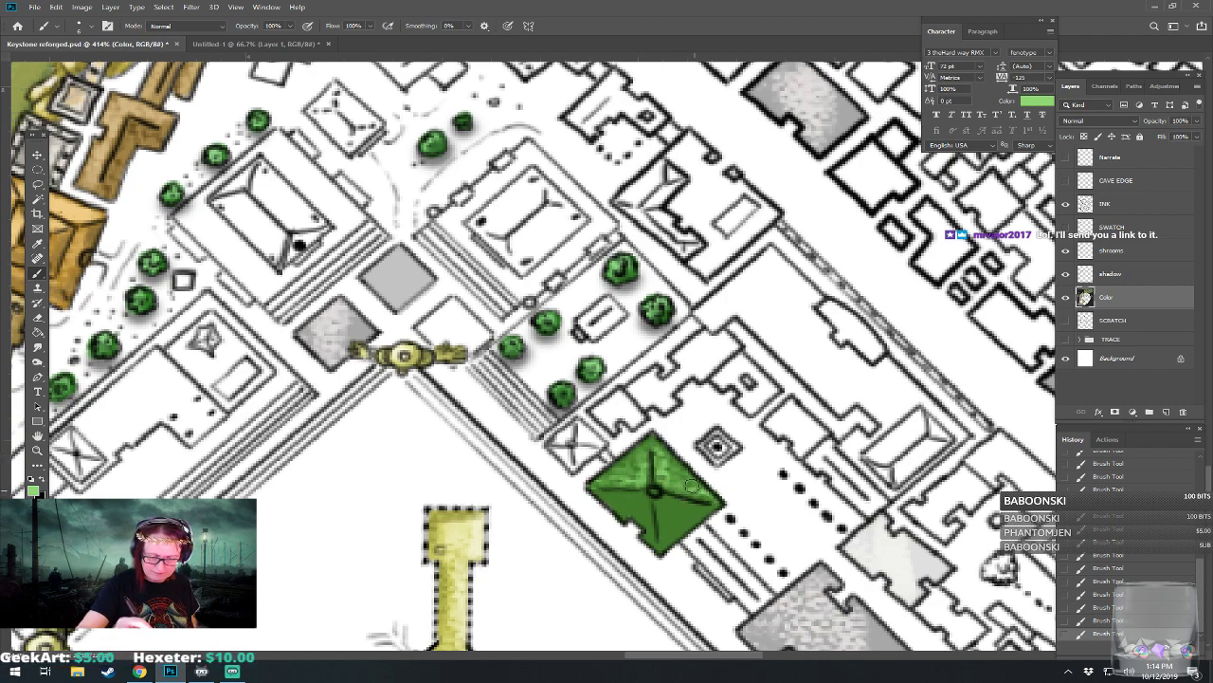
Step: Set the foreground colour to mid green (#428328), then to deep green (#2e611a), and shade the green pyramid roof
click(33, 490)
click(738, 366)
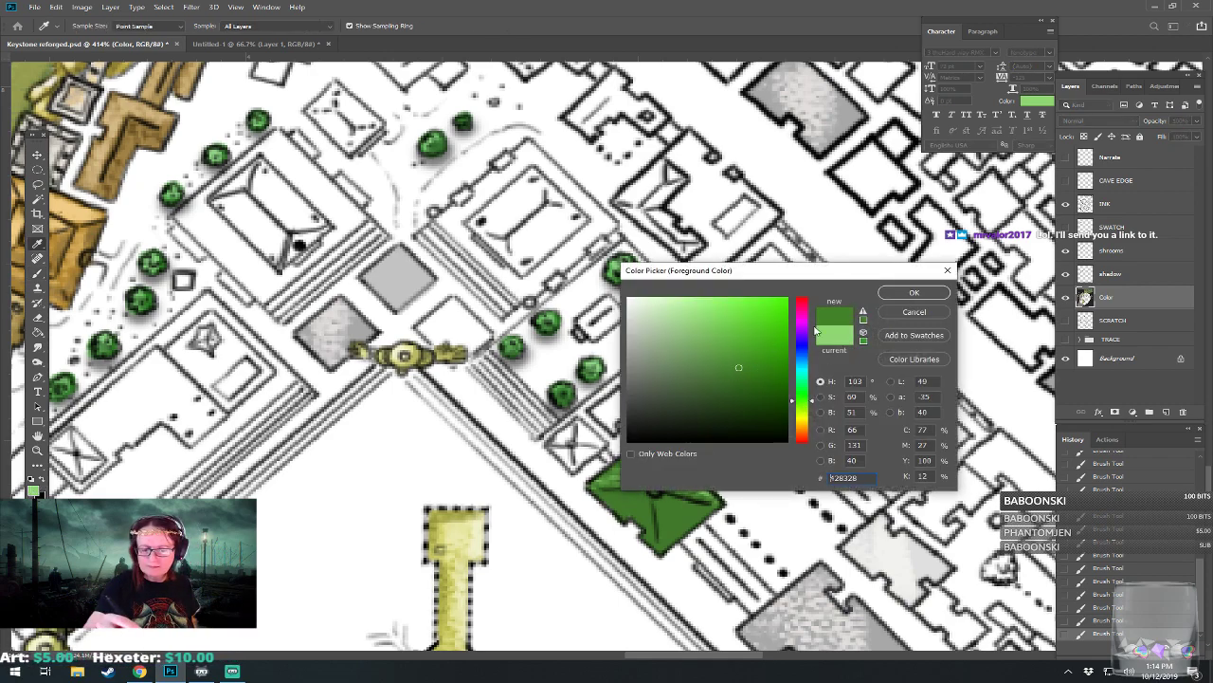
click(911, 295)
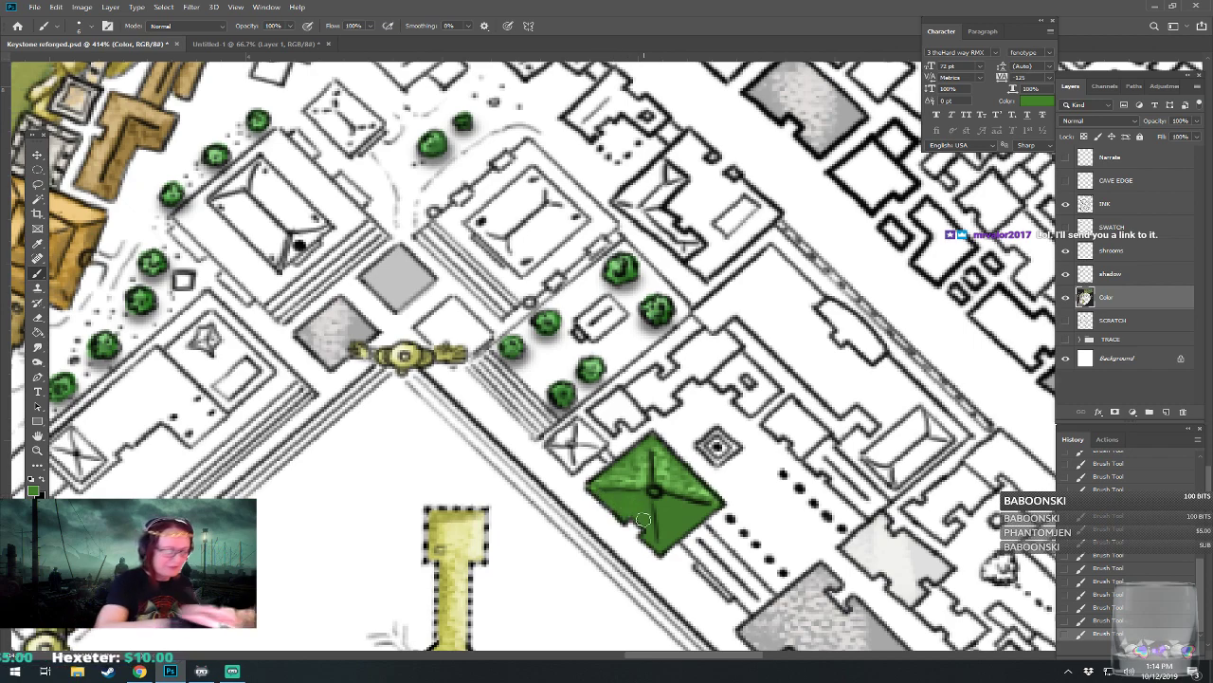
click(33, 490)
click(744, 386)
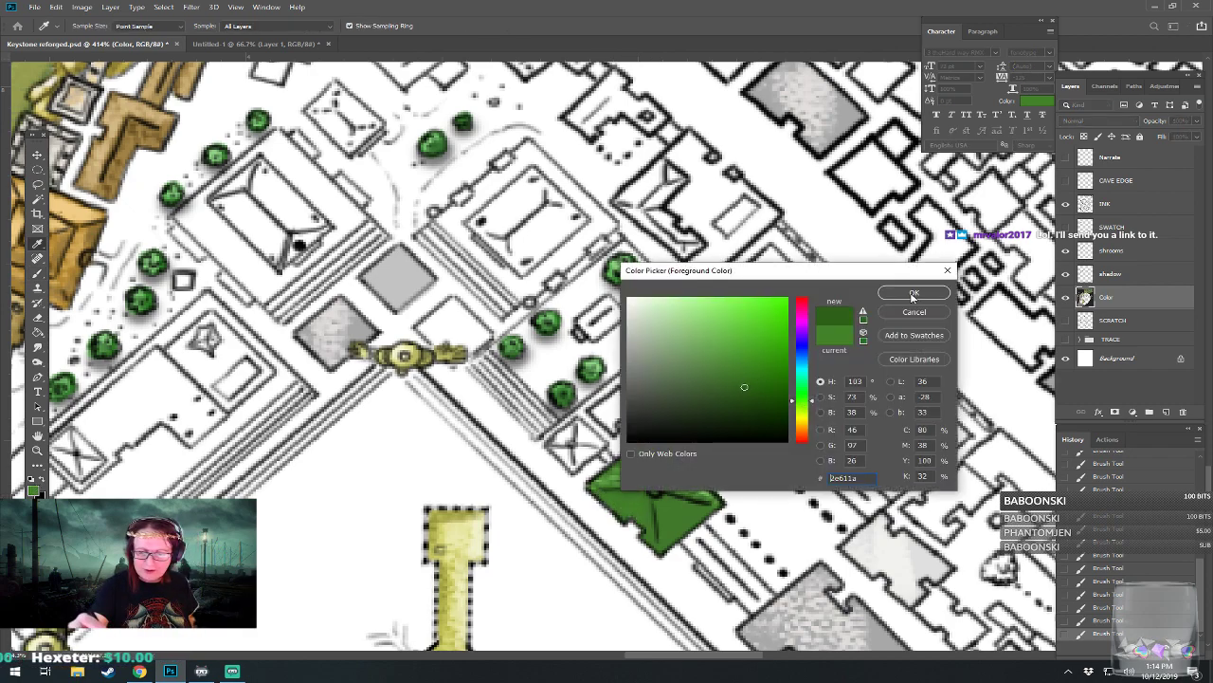
click(913, 293)
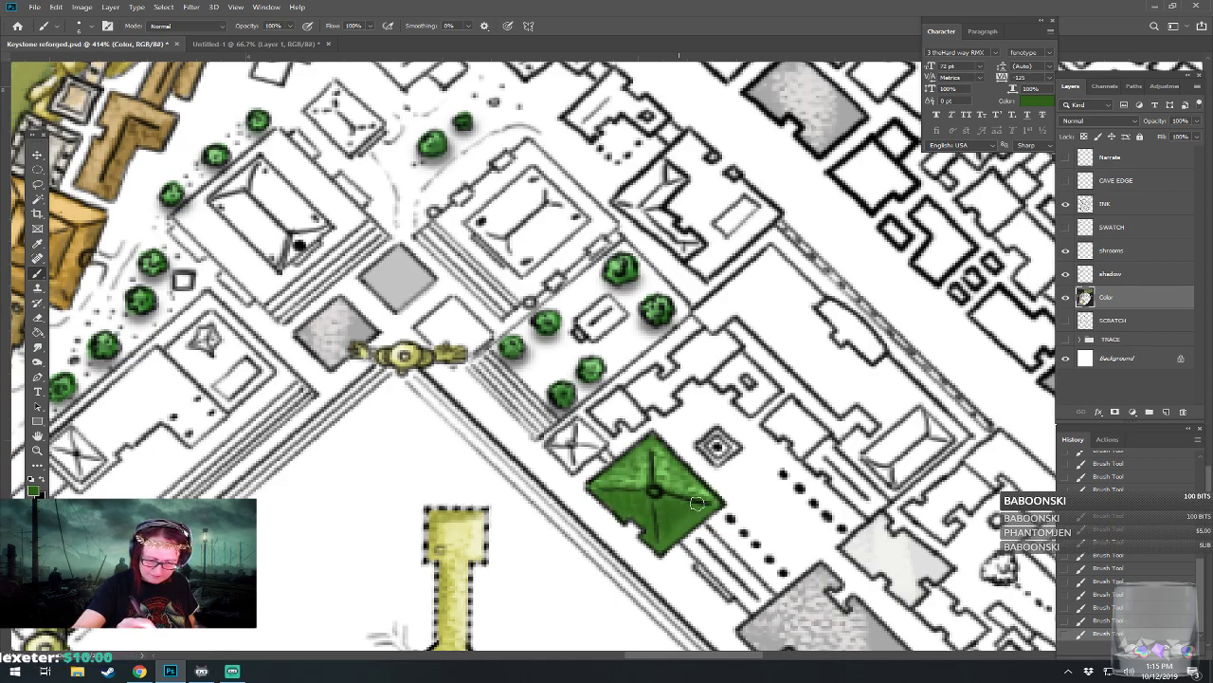
Step: Choose a pale yellow foreground colour and paint the four ridge lines and the upper corner of the green pyramid roof
scroll(698, 512, down, 8)
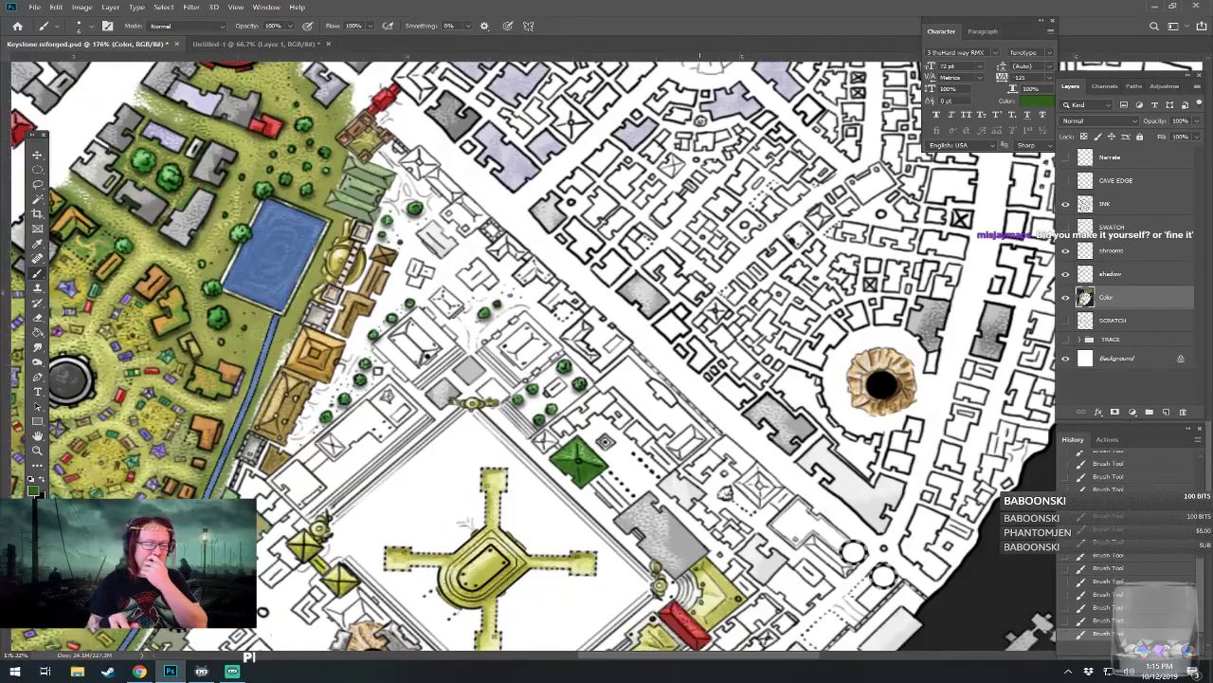
scroll(629, 454, up, 3)
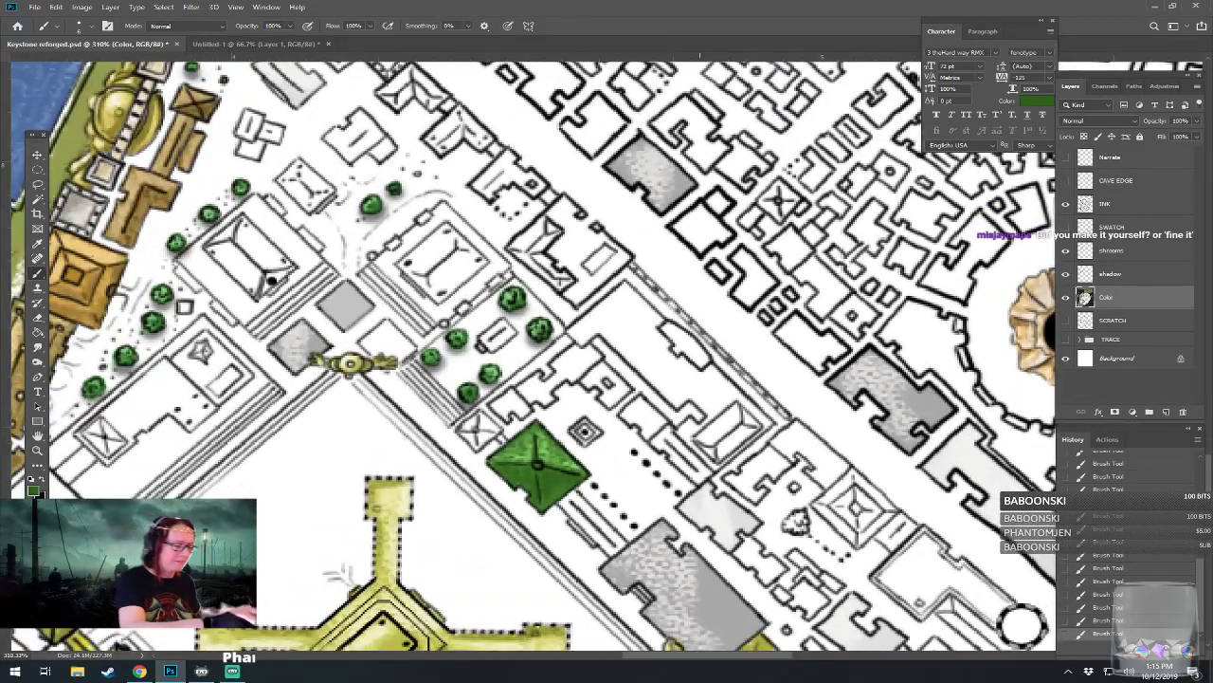
click(33, 489)
drag(807, 402, 805, 421)
click(720, 331)
click(726, 315)
click(717, 337)
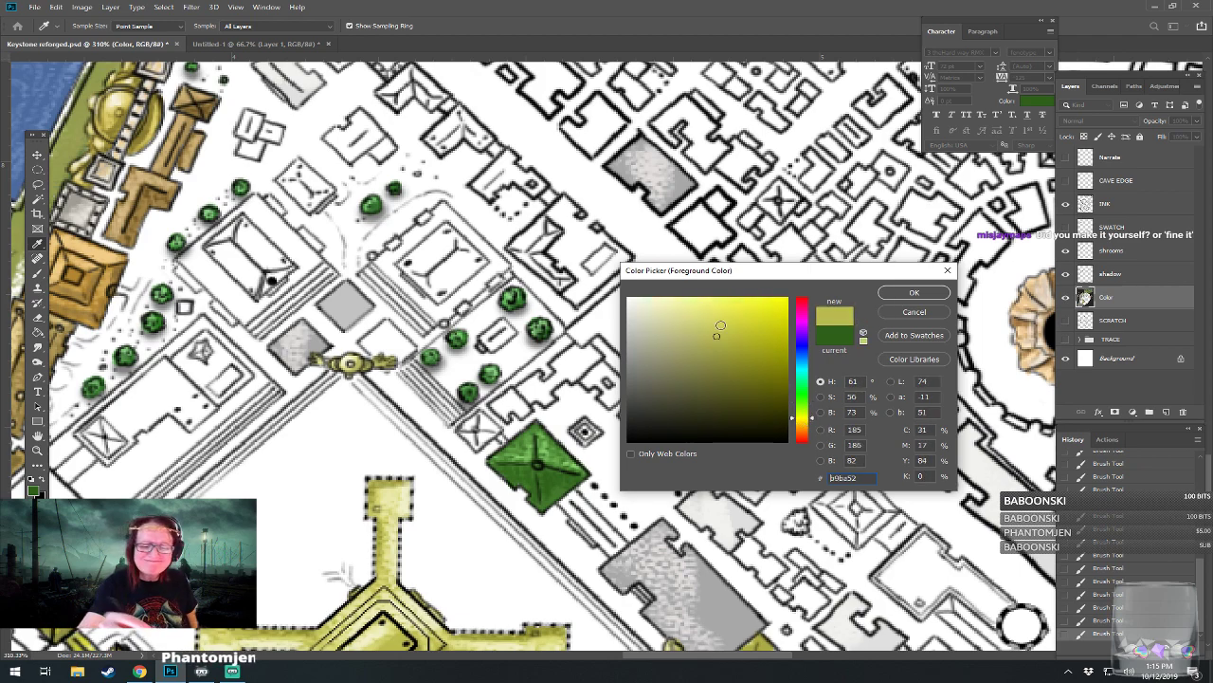
click(715, 321)
click(893, 293)
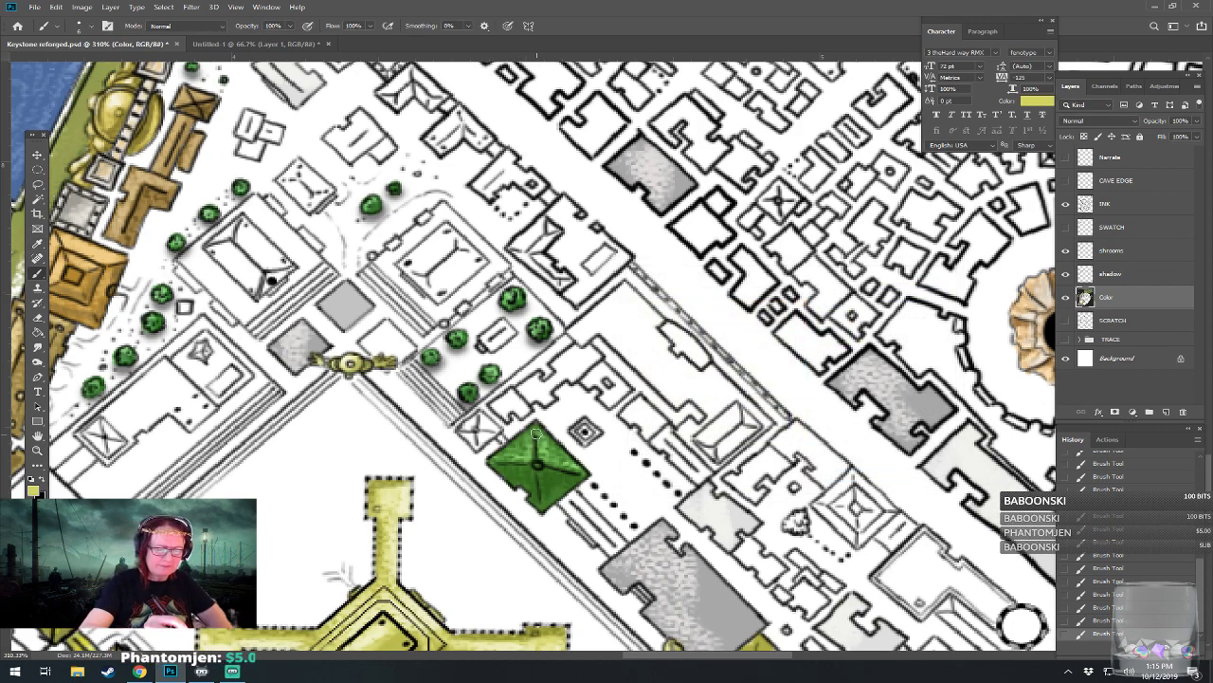
mouse_move(535, 429)
mouse_down()
mouse_move(535, 461)
mouse_move(530, 448)
mouse_move(494, 460)
mouse_move(577, 476)
mouse_move(536, 468)
mouse_move(542, 507)
mouse_up()
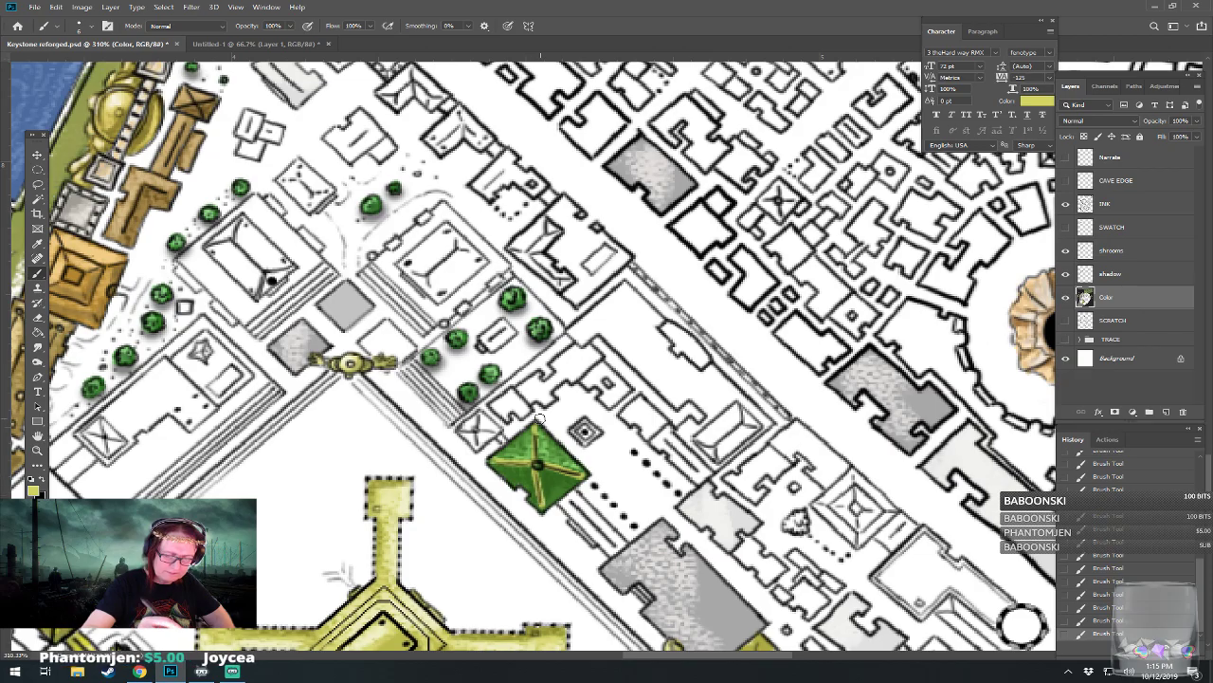
drag(533, 455, 535, 432)
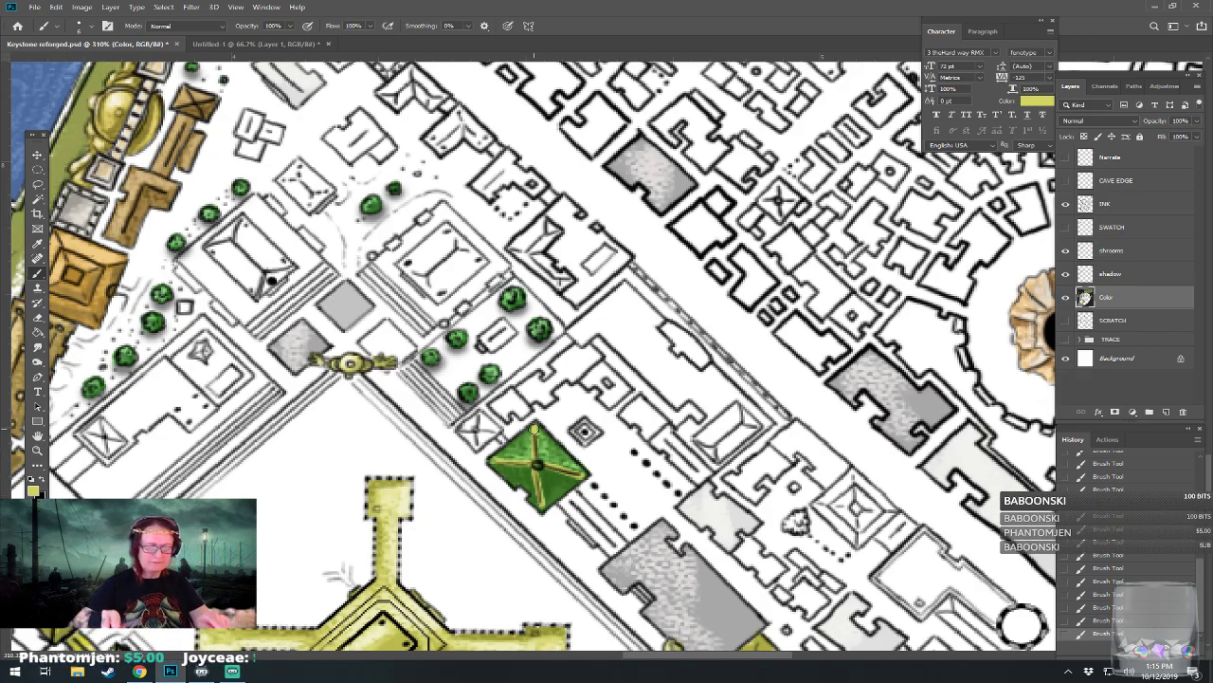
Step: Darken the foreground colour to olive (#88892b) and shade the yellow ridges of the green pyramid roof
scroll(579, 536, down, 9)
scroll(578, 536, up, 8)
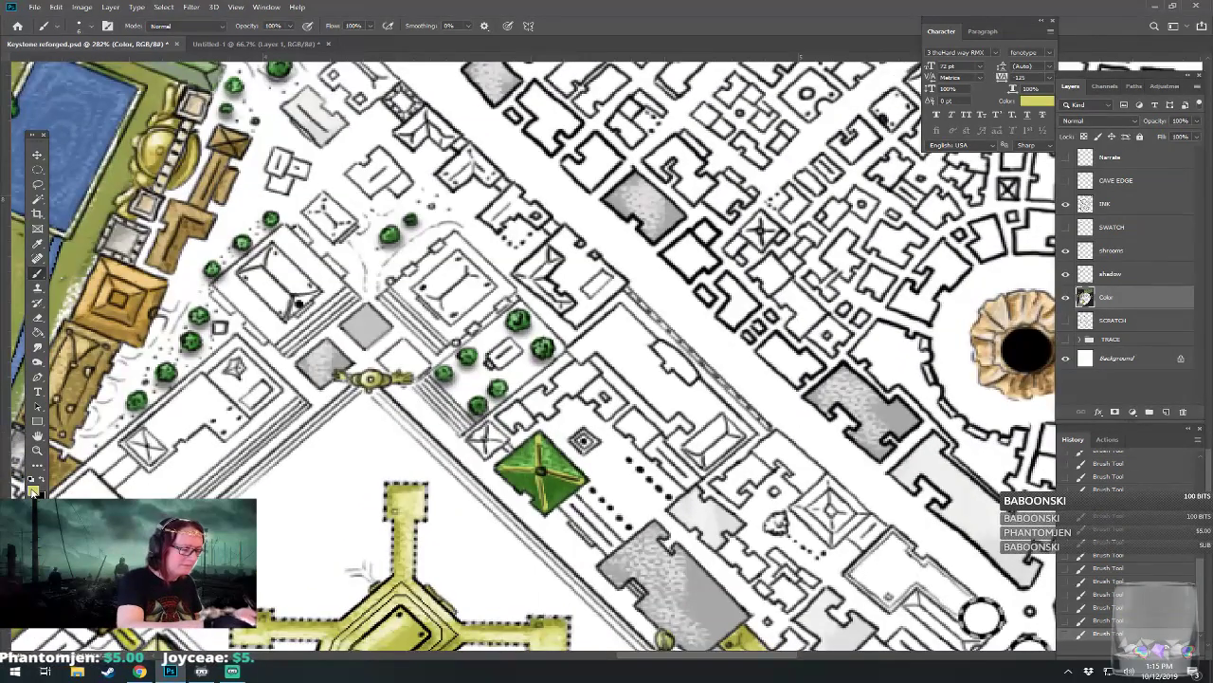
click(33, 491)
click(724, 342)
click(886, 295)
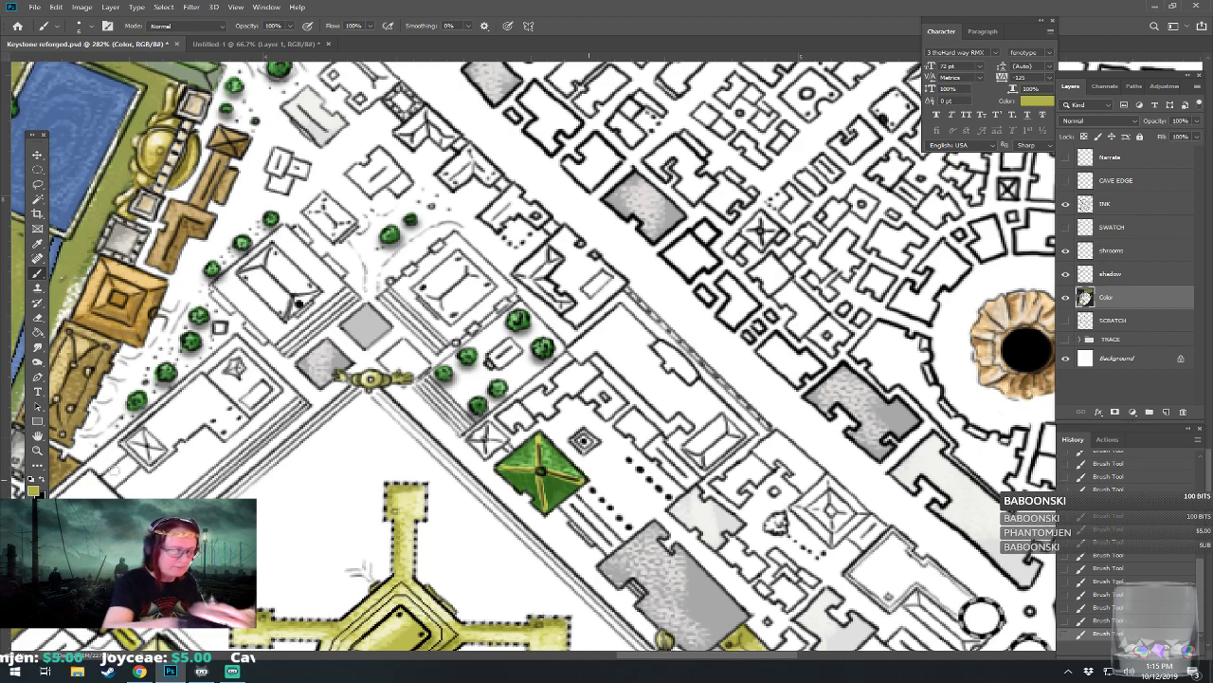
click(34, 491)
click(738, 364)
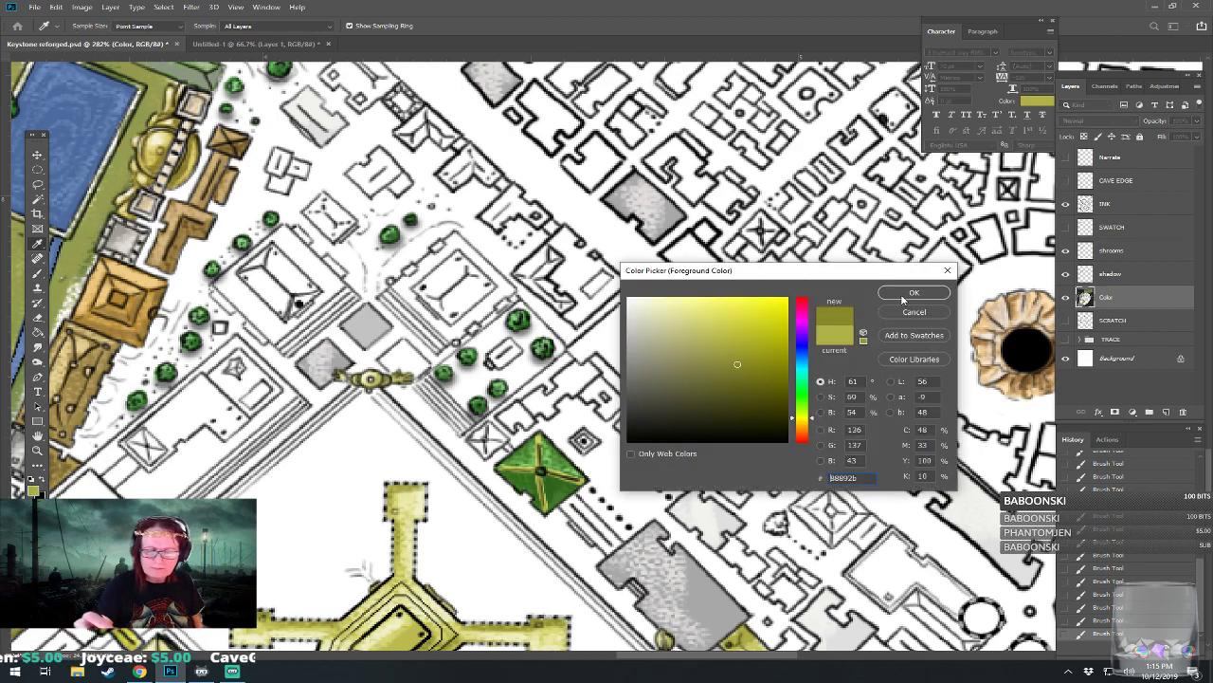
click(902, 297)
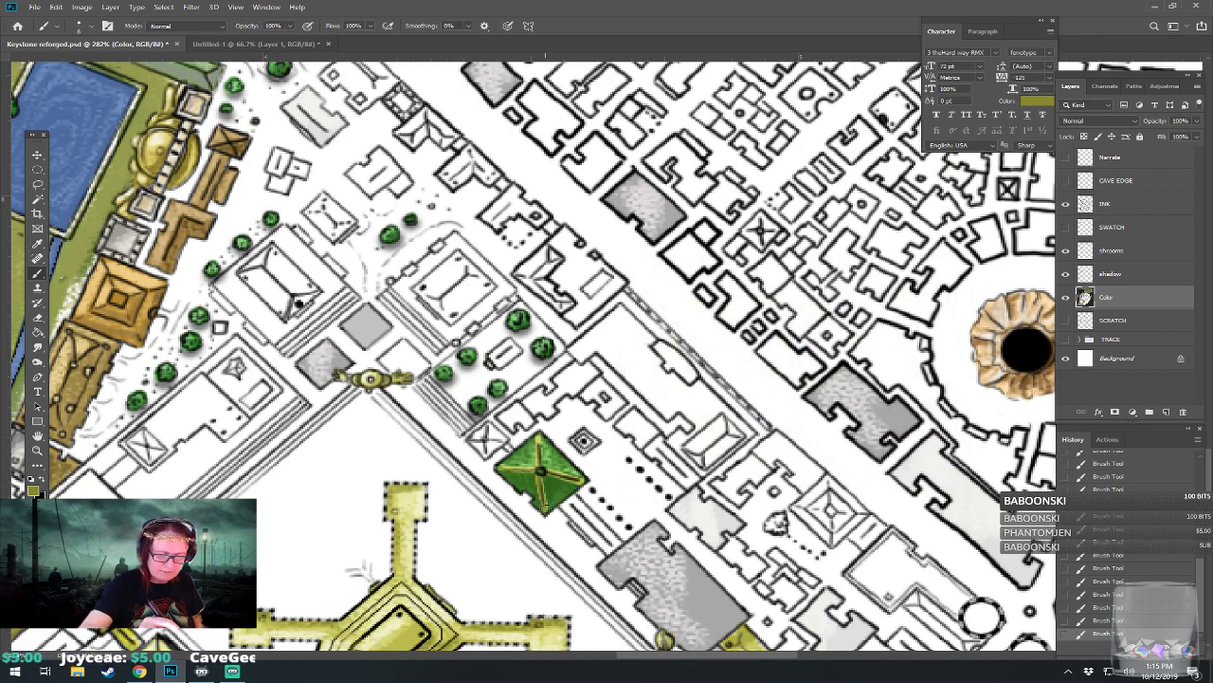
Step: Save the Keystone map document
scroll(547, 512, down, 10)
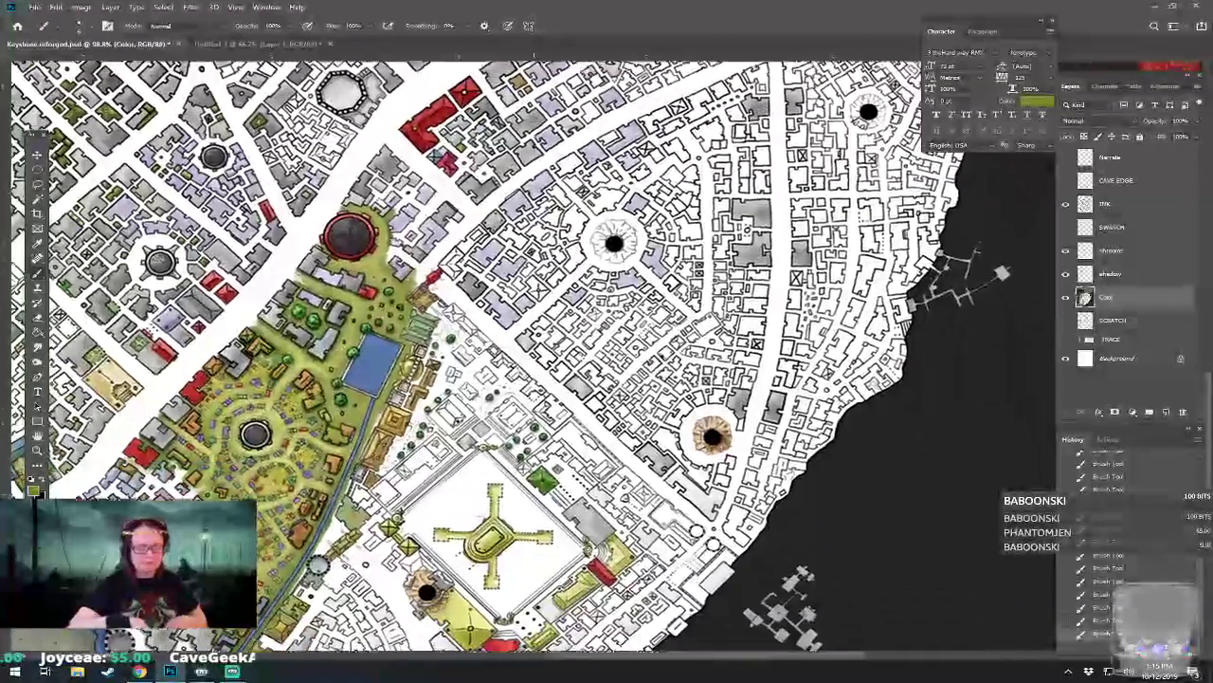
scroll(289, 497, up, 3)
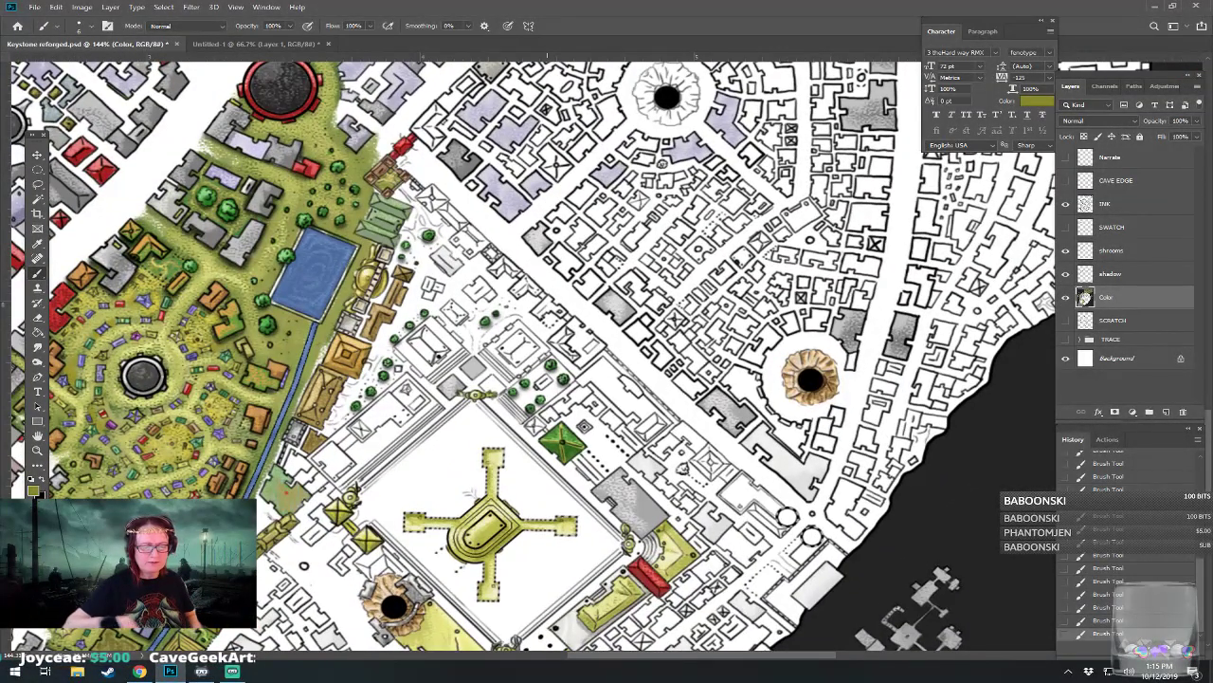
key(ctrl+s)
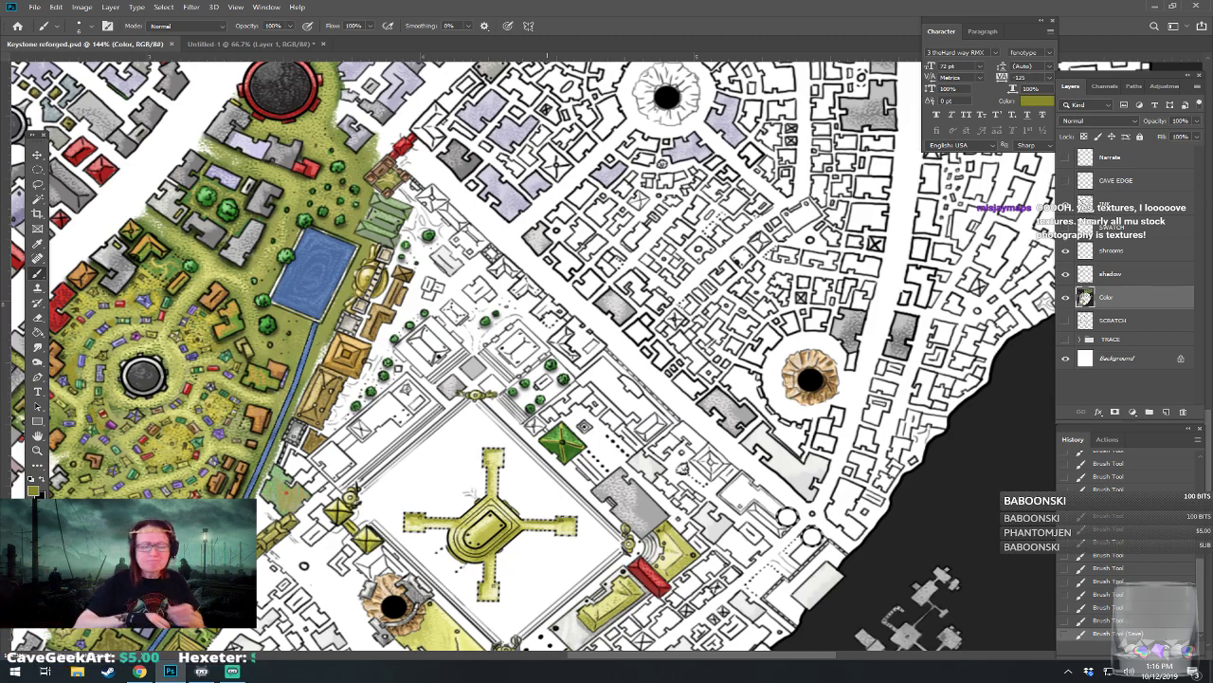
Step: Choose a deep red foreground colour and paint the L-shaped building between the yellow pyramid roofs and the rocky pit southwest of the plaza
scroll(434, 537, up, 2)
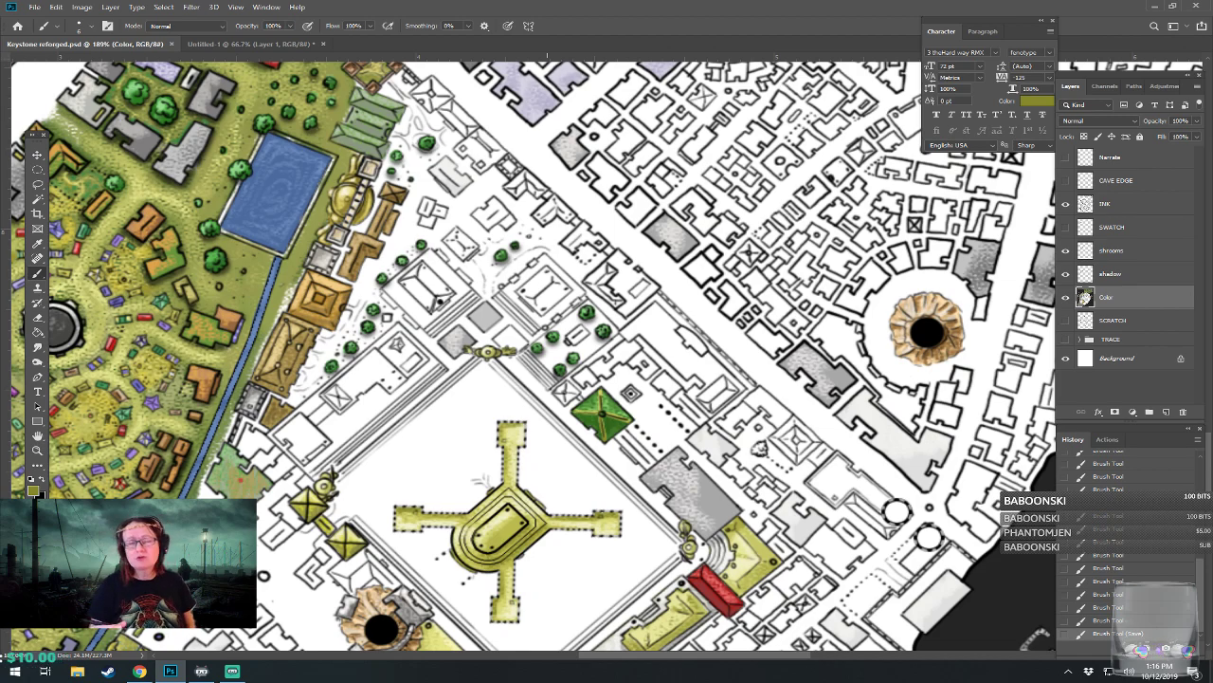
drag(547, 516, 642, 421)
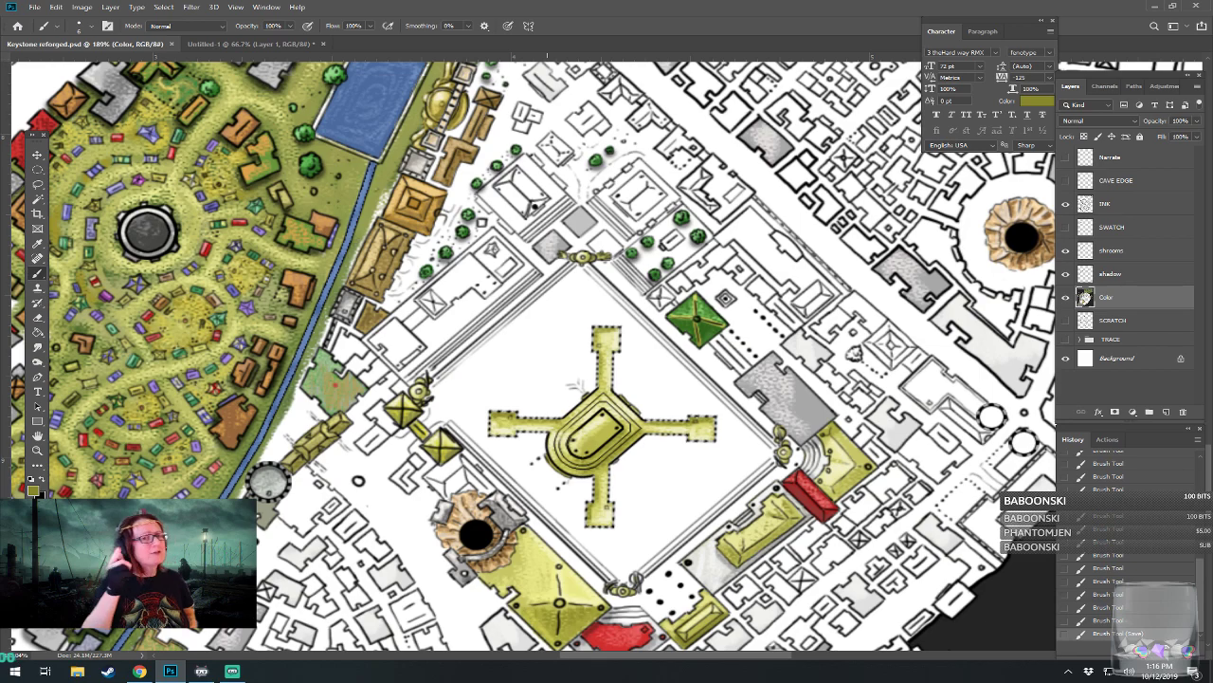
drag(547, 516, 596, 533)
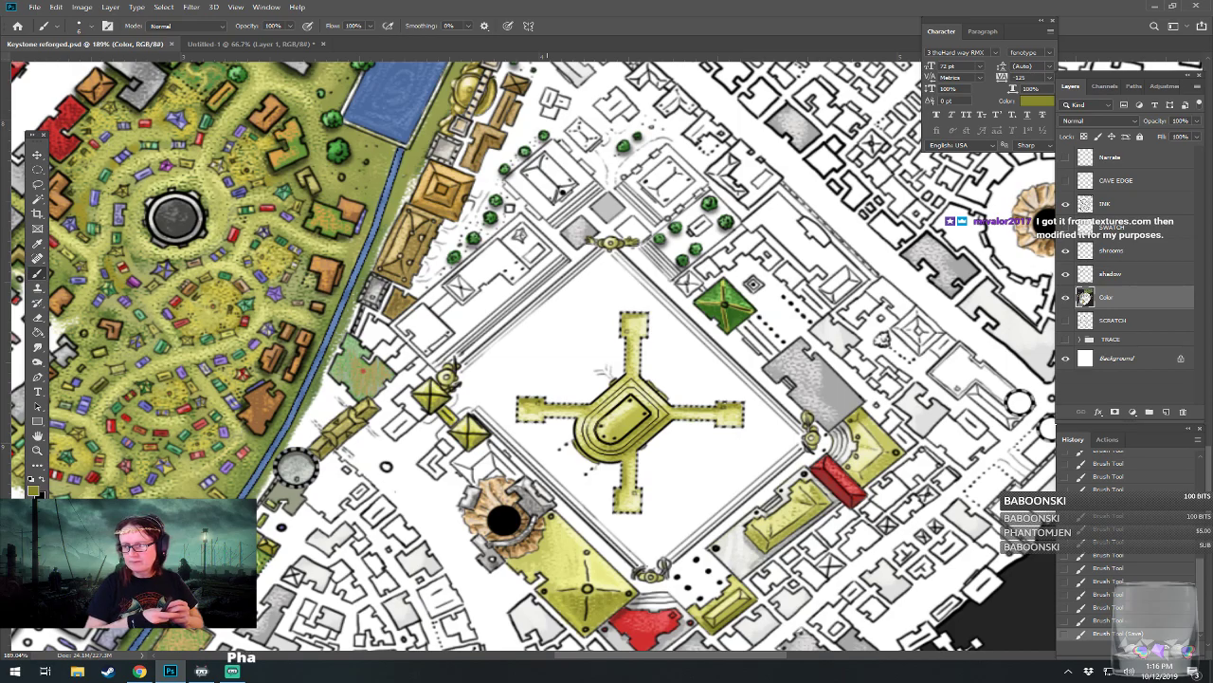
scroll(547, 426, up, 4)
mouse_move(547, 426)
mouse_down()
mouse_move(526, 386)
mouse_move(508, 447)
mouse_move(454, 396)
mouse_move(385, 291)
mouse_move(471, 391)
mouse_move(536, 436)
mouse_up()
scroll(547, 426, up, 1)
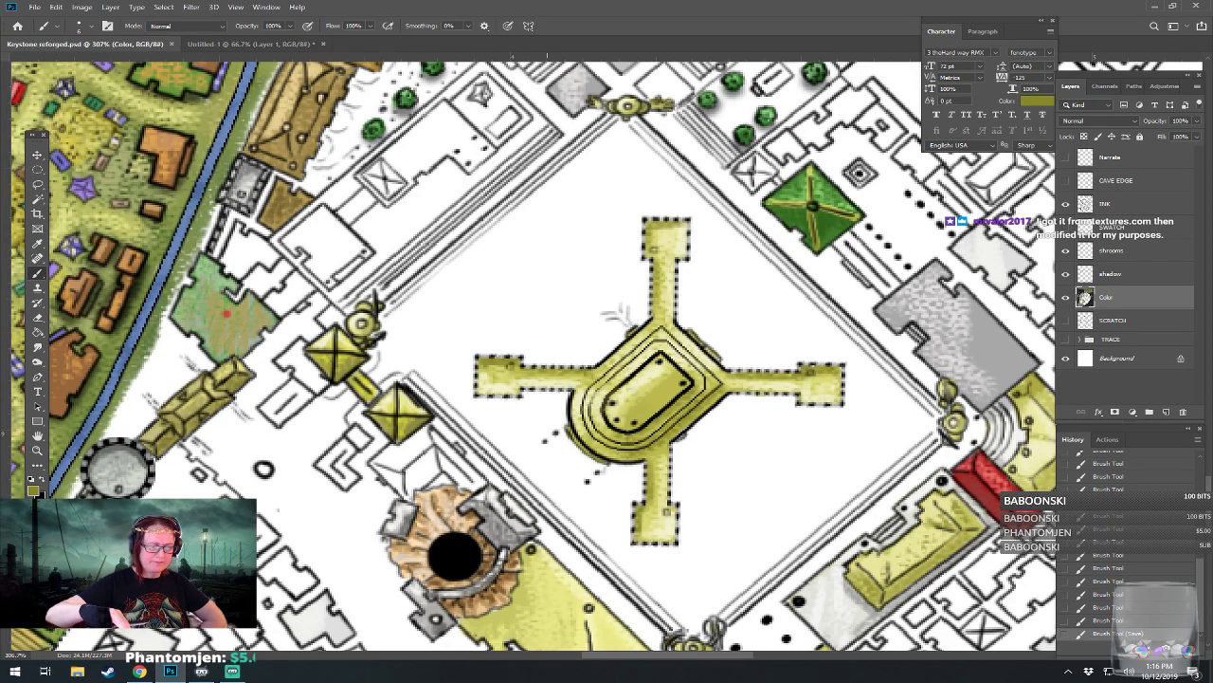
drag(536, 436, 540, 498)
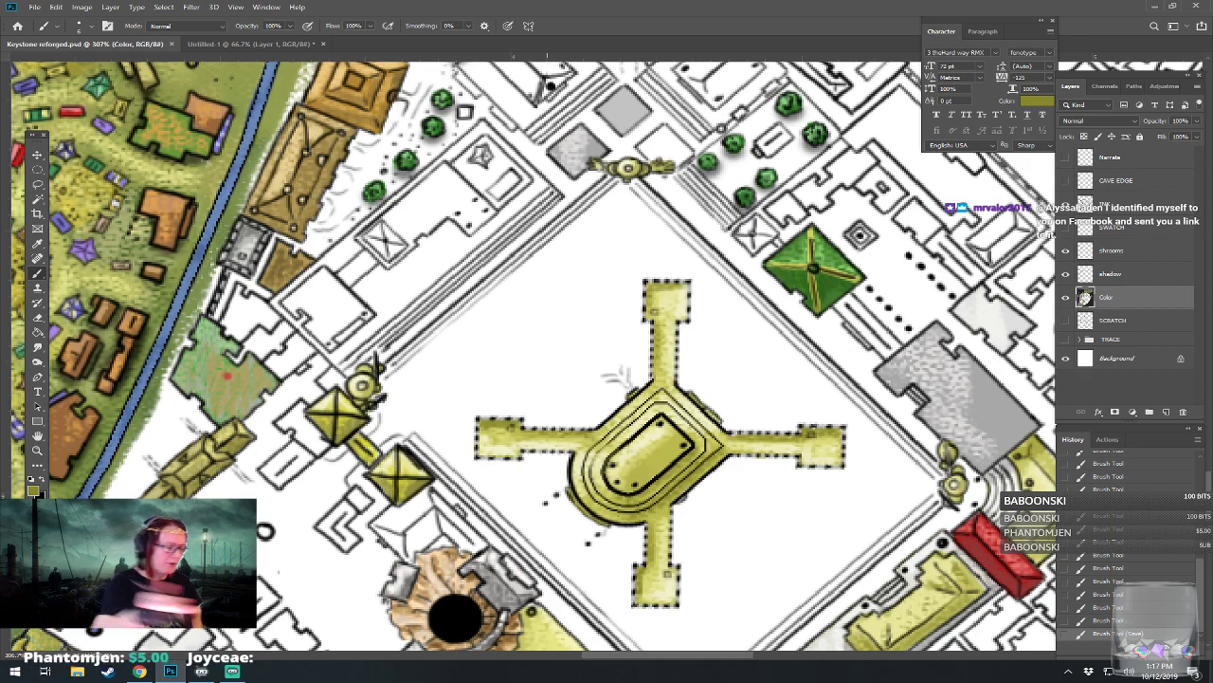
click(35, 491)
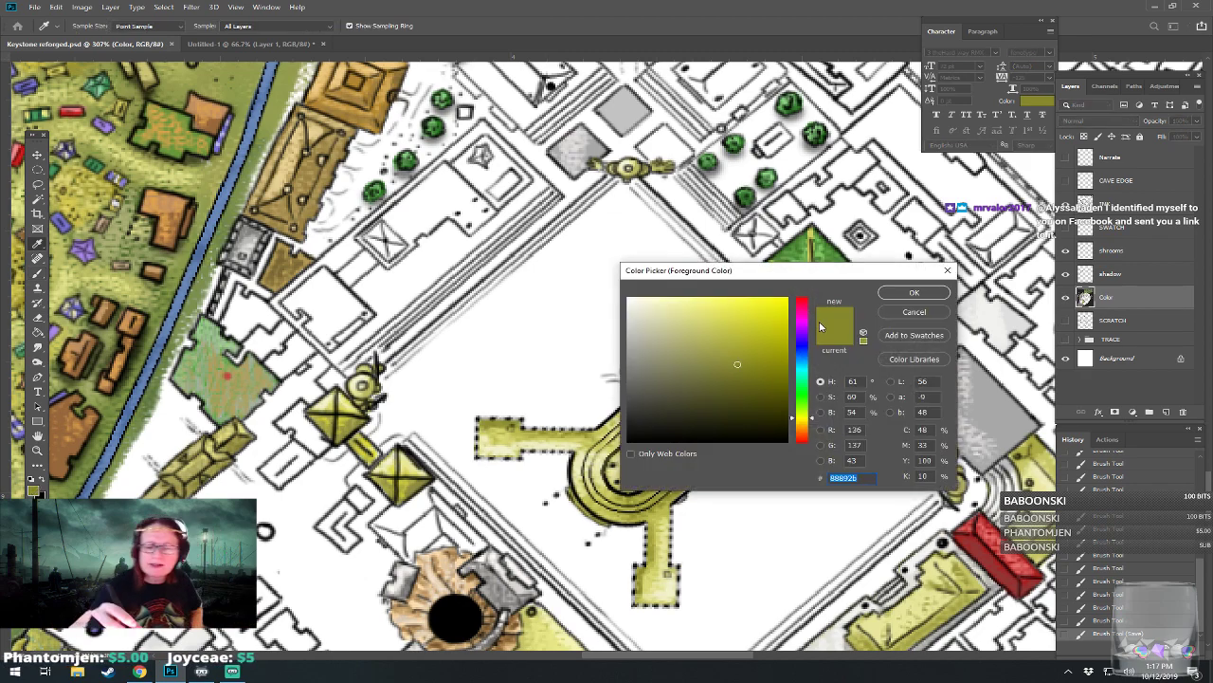
text(aa1a1a)
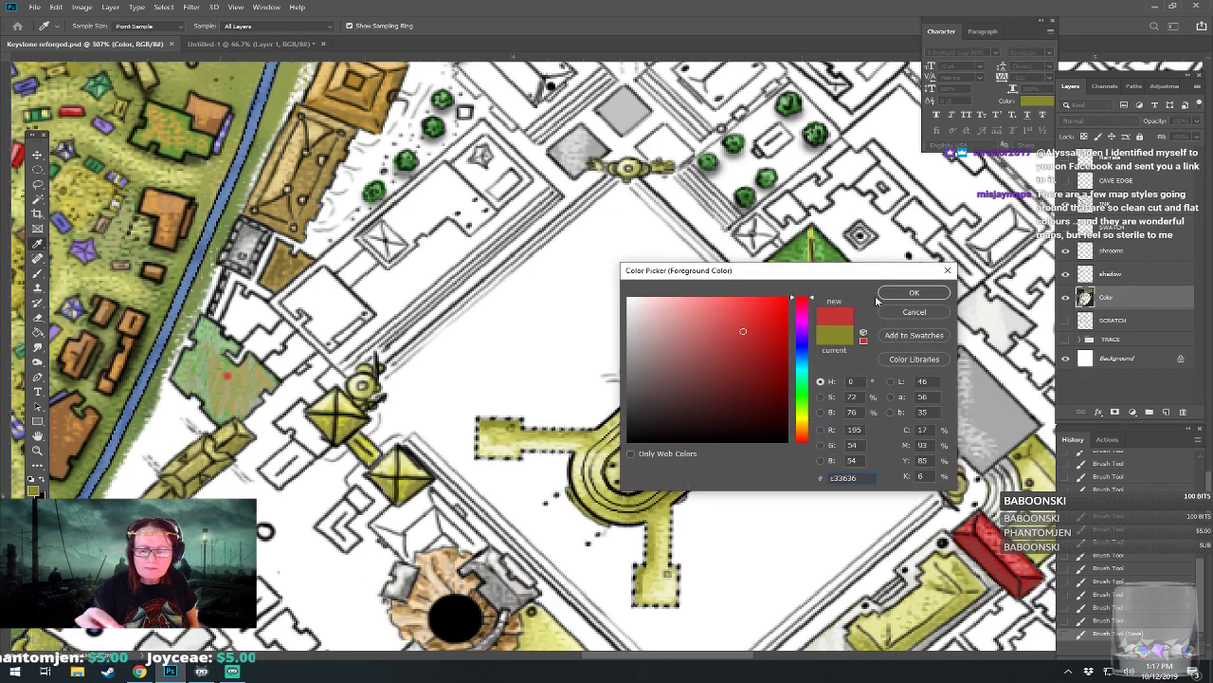
click(914, 293)
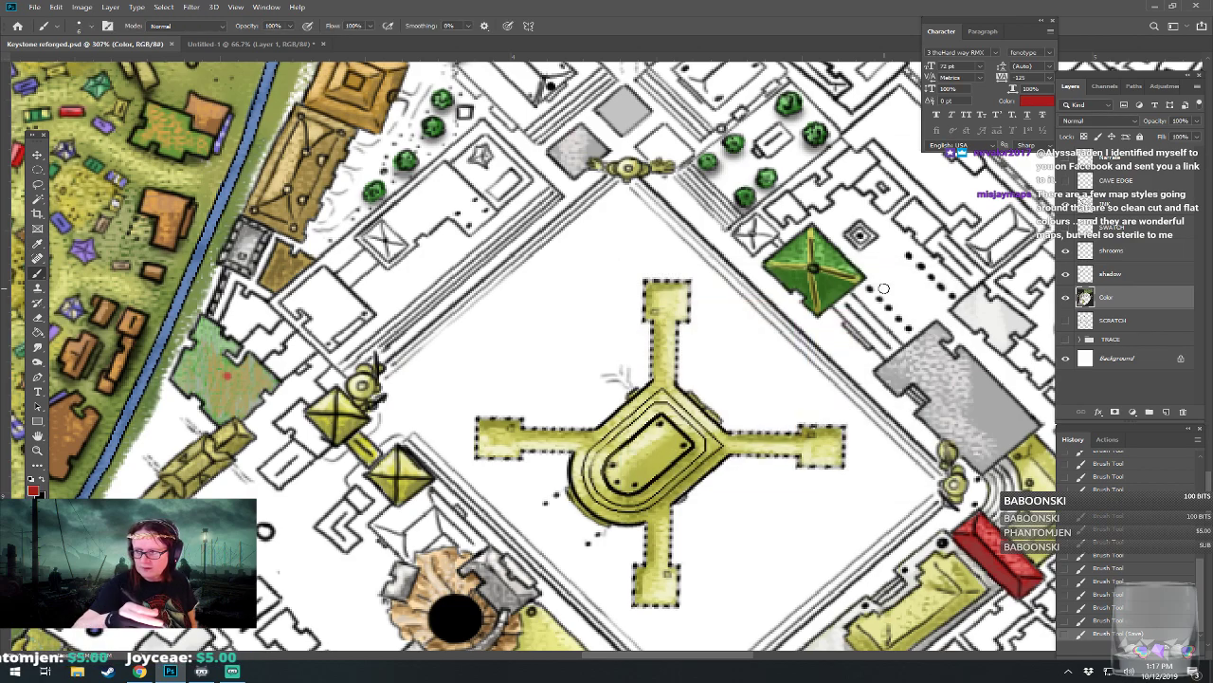
drag(884, 288, 920, 257)
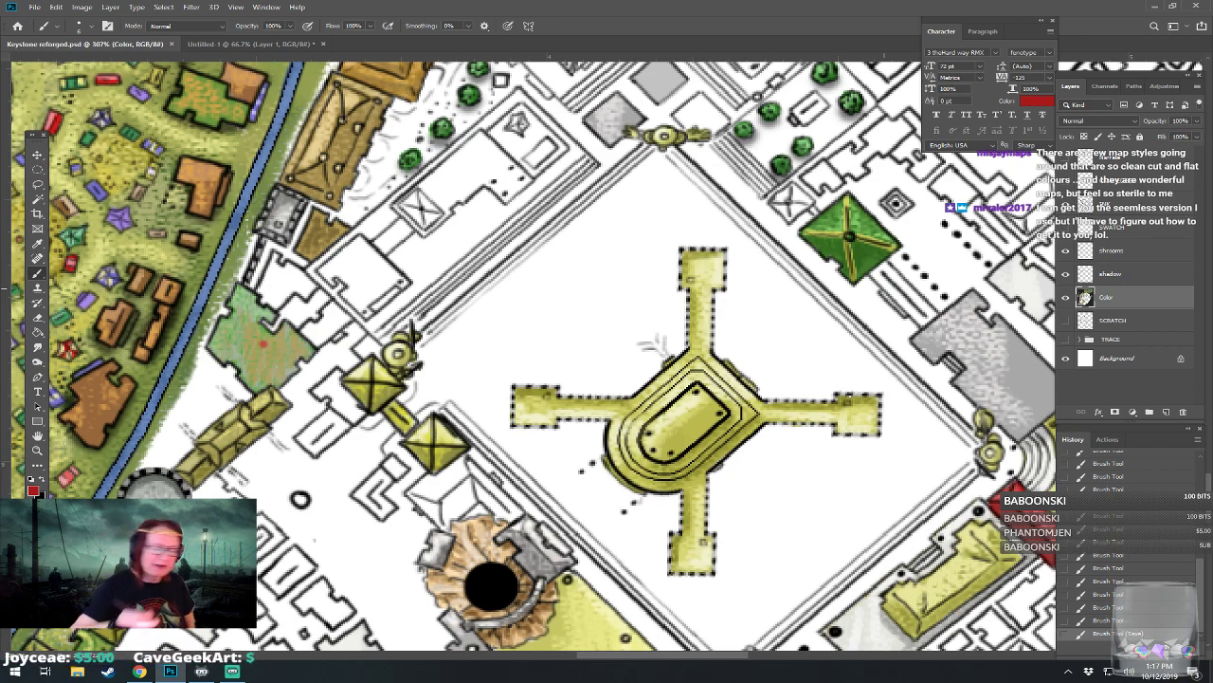
mouse_move(446, 478)
mouse_down()
mouse_move(413, 497)
mouse_move(438, 514)
mouse_move(441, 488)
mouse_move(458, 500)
mouse_move(459, 481)
mouse_move(484, 490)
mouse_move(466, 464)
mouse_move(428, 493)
mouse_move(455, 473)
mouse_move(462, 489)
mouse_move(463, 466)
mouse_move(502, 495)
mouse_move(495, 519)
mouse_move(518, 517)
mouse_move(474, 500)
mouse_move(456, 516)
mouse_move(463, 497)
mouse_move(498, 499)
mouse_move(464, 499)
mouse_move(474, 481)
mouse_move(493, 493)
mouse_move(448, 514)
mouse_up()
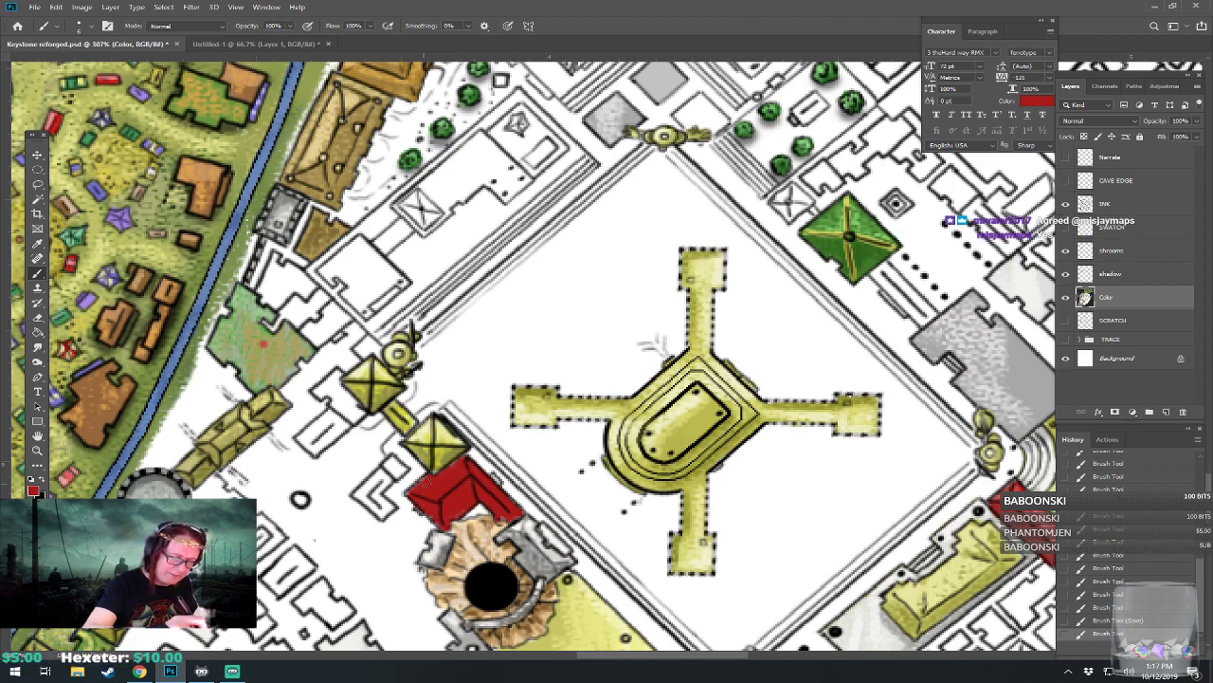
click(476, 487)
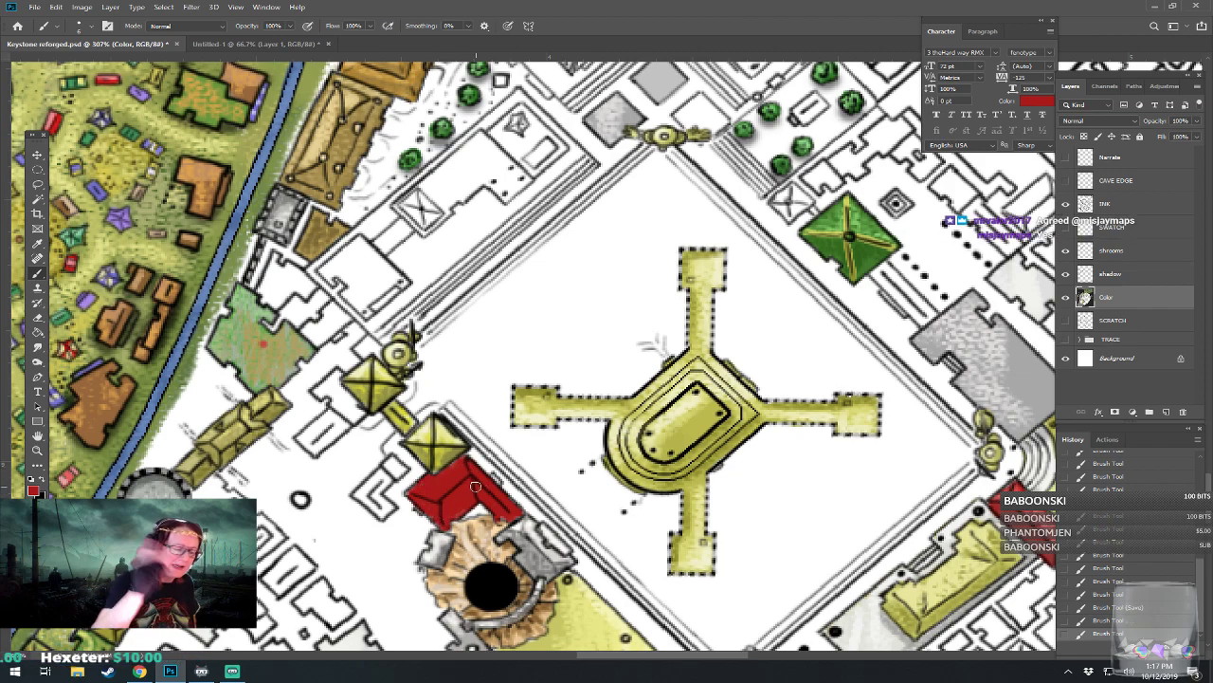
Step: Choose a lighter red and brush highlights onto the roof of the L-shaped red building
click(34, 491)
click(744, 326)
click(914, 292)
mouse_move(415, 492)
mouse_down()
mouse_move(488, 482)
mouse_move(512, 509)
mouse_up()
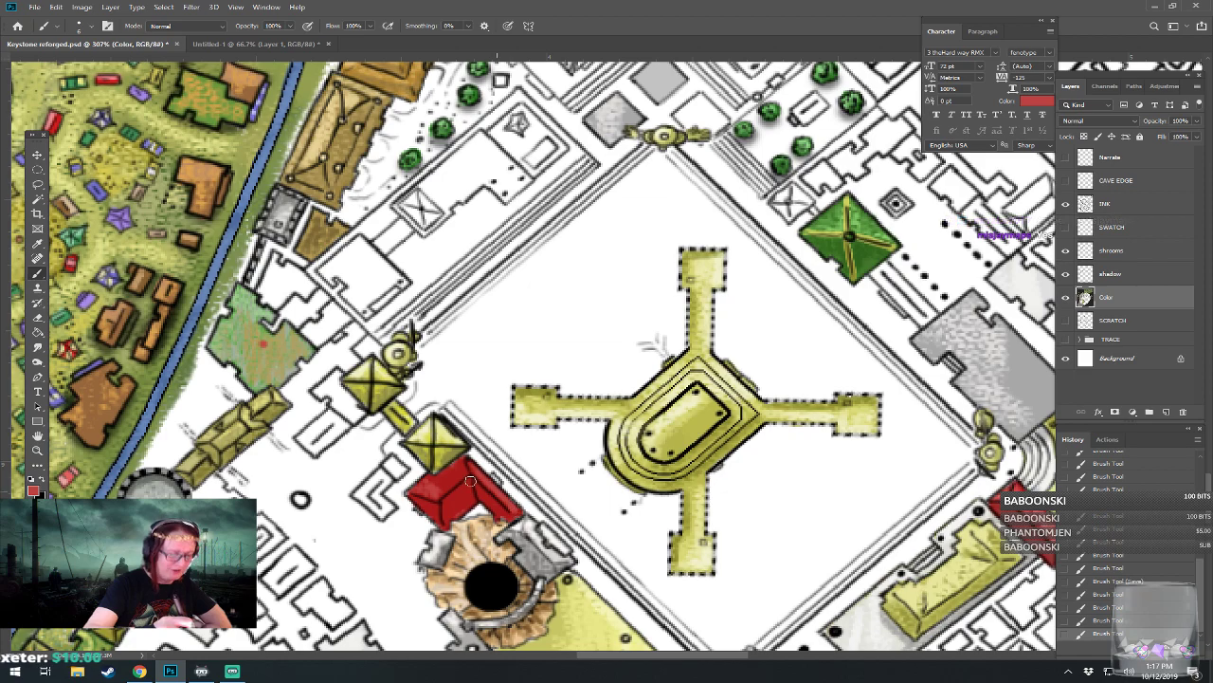
Step: Choose a dark maroon and brush shadows onto the shaded facets of the L-shaped red roof
click(34, 491)
click(739, 361)
click(738, 379)
click(914, 292)
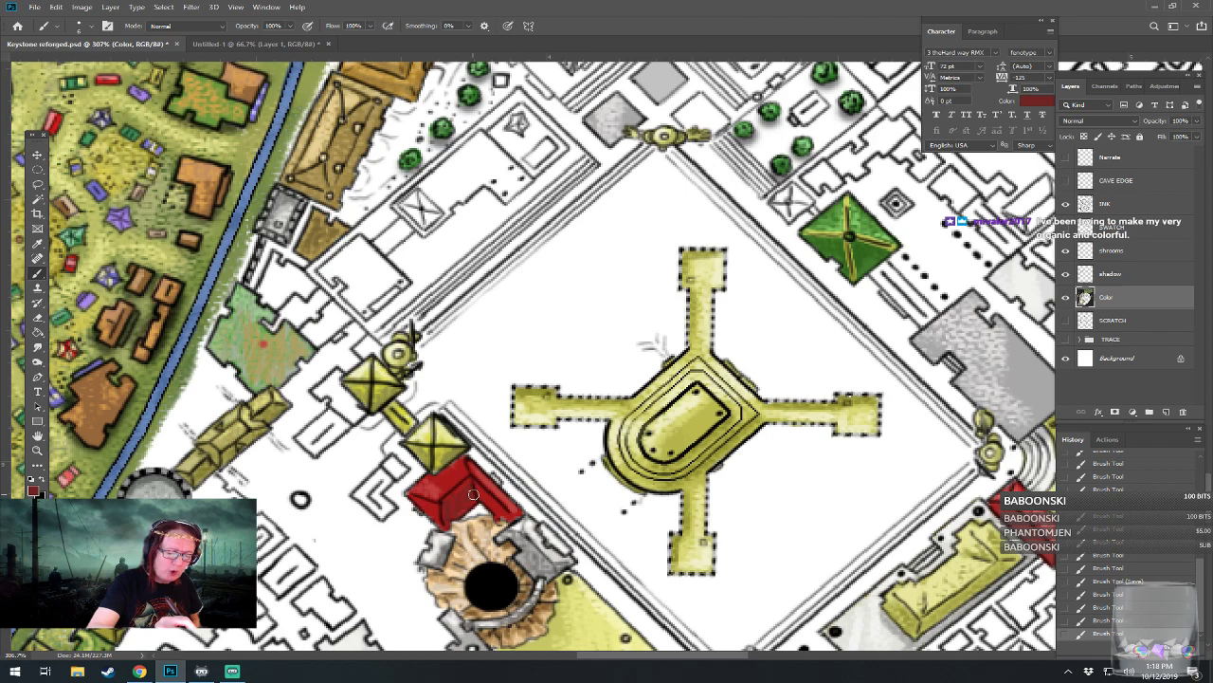
mouse_move(493, 503)
mouse_down()
mouse_move(486, 491)
mouse_move(434, 509)
mouse_move(418, 497)
mouse_up()
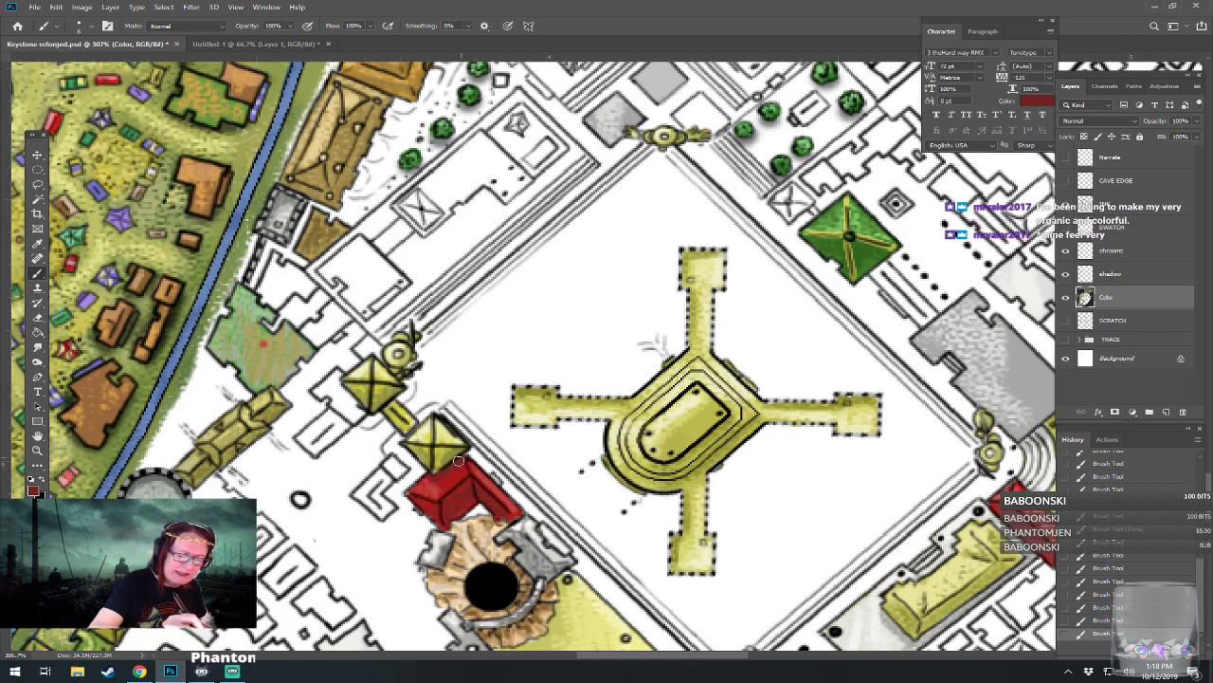
Step: Choose a pale red and brush final highlights onto the L-shaped red roof beside the rocky pit
scroll(678, 456, down, 1)
scroll(528, 458, down, 4)
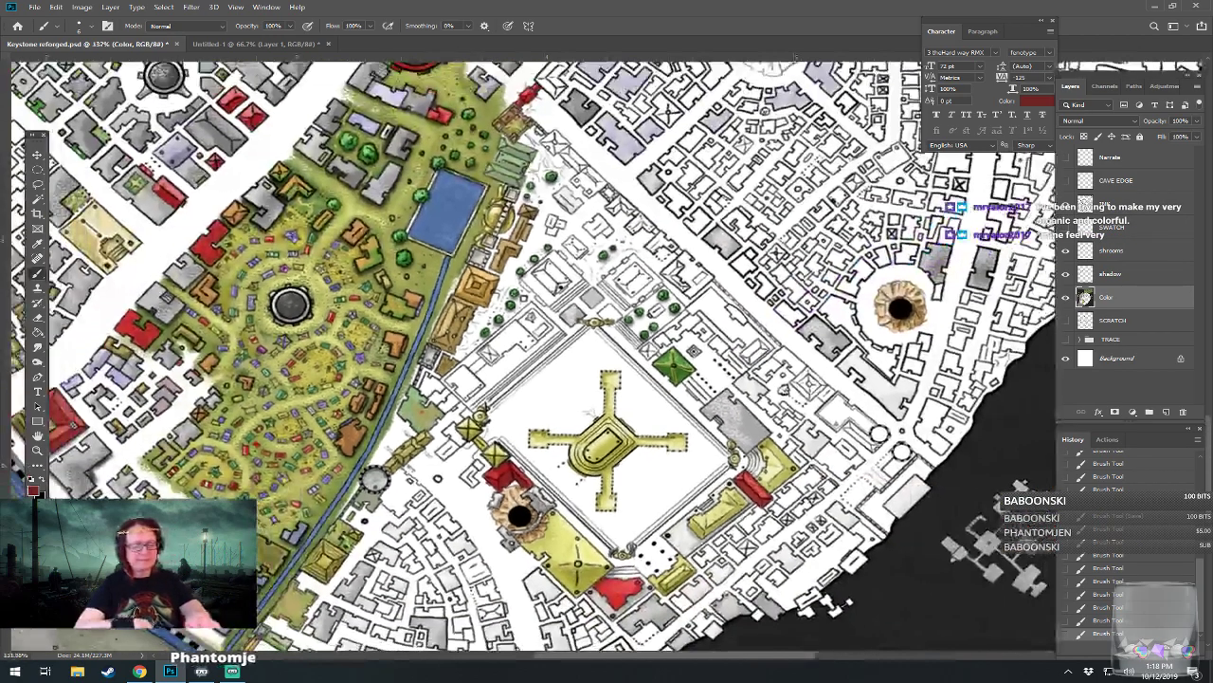
drag(527, 458, 454, 450)
scroll(400, 438, up, 3)
scroll(470, 446, up, 1)
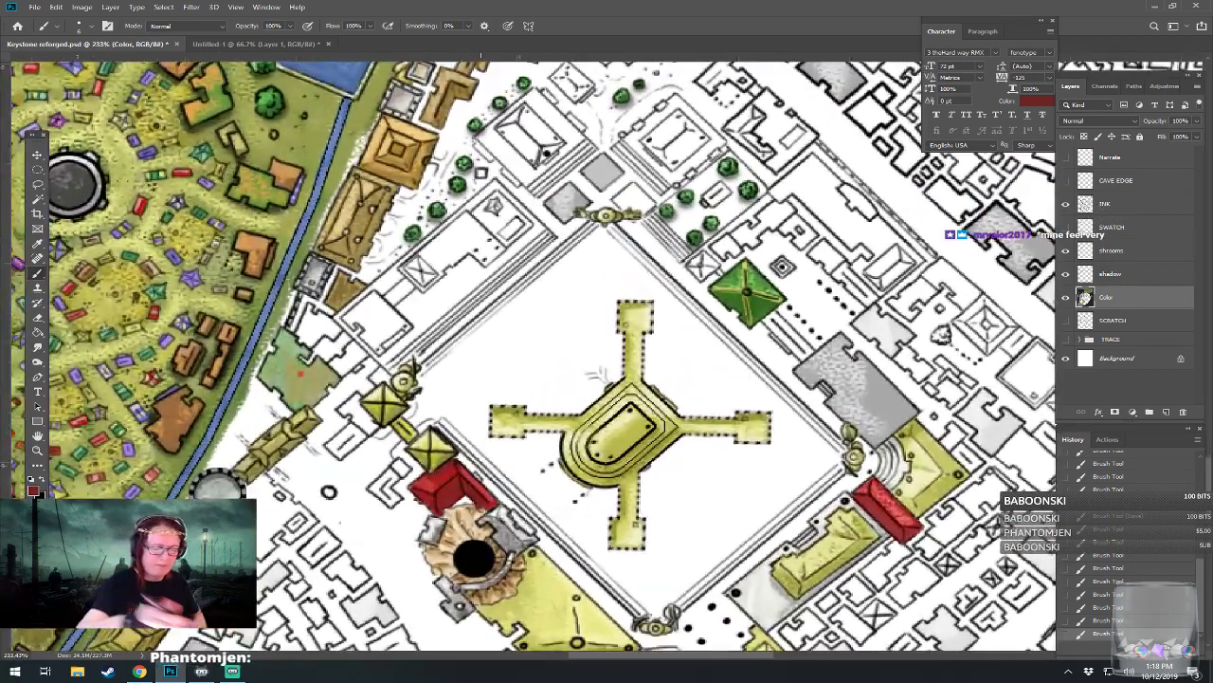
click(33, 489)
click(717, 319)
click(914, 293)
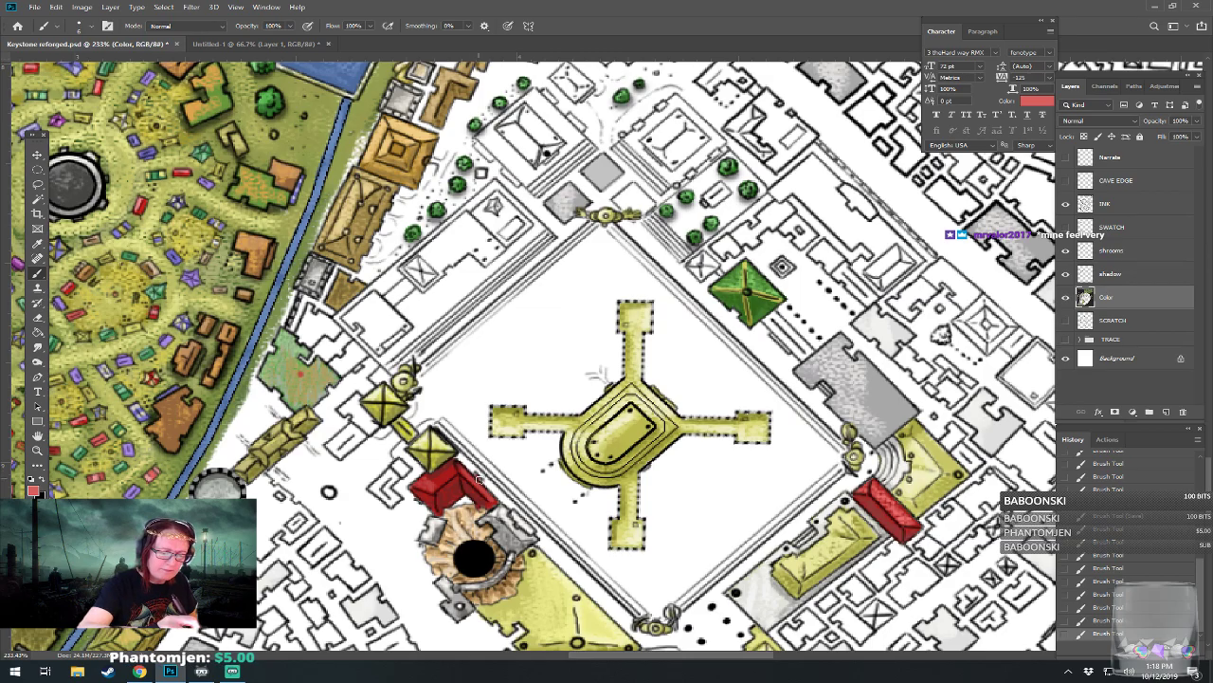
drag(478, 478, 596, 468)
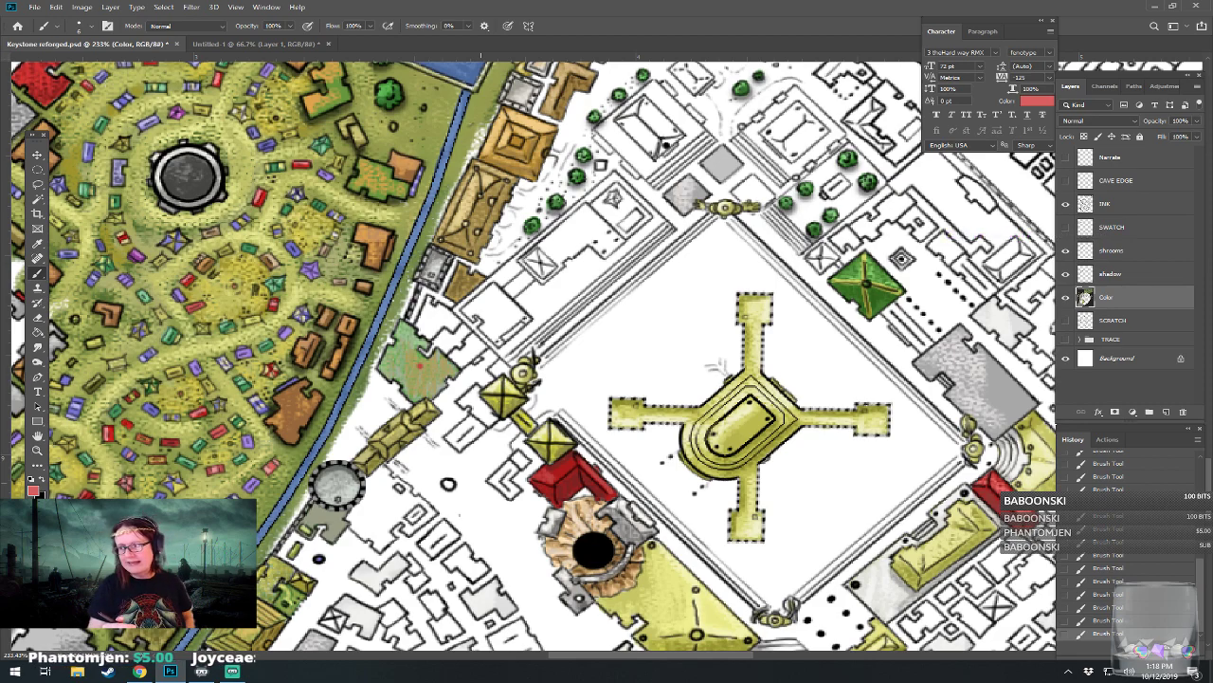
Step: Choose a light grey foreground colour and paint the small square building and the building beside the yellow pyramid roofs west of the plaza
drag(481, 483, 450, 497)
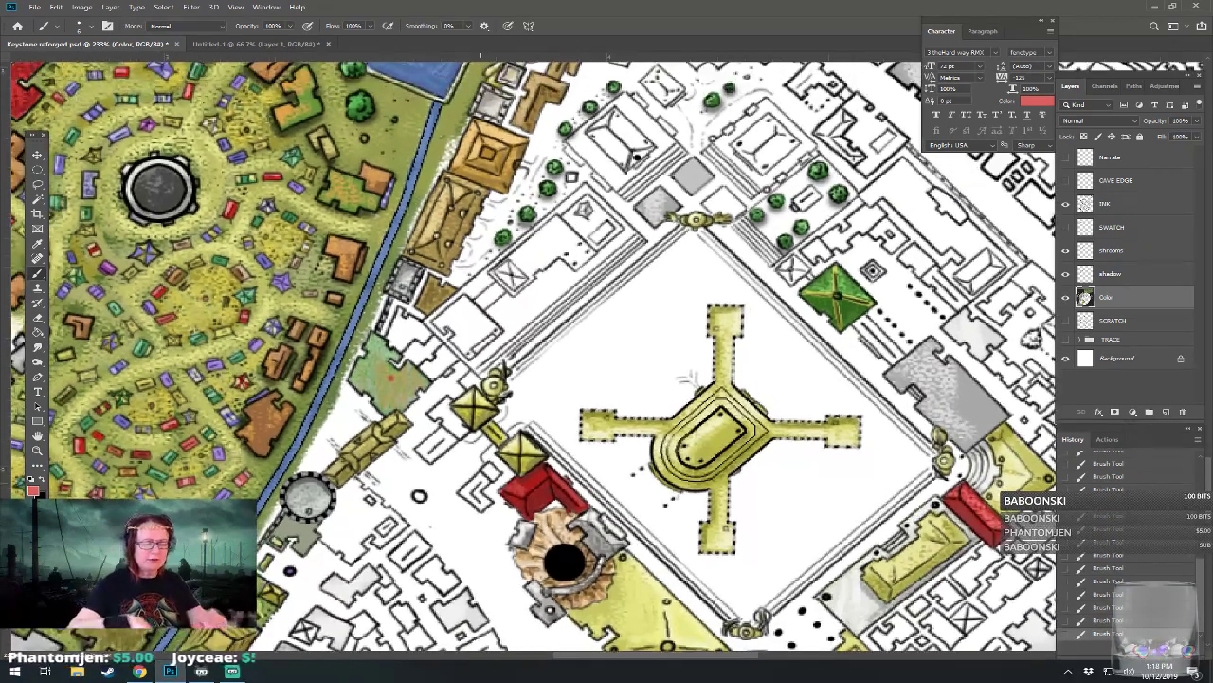
scroll(449, 483, up, 3)
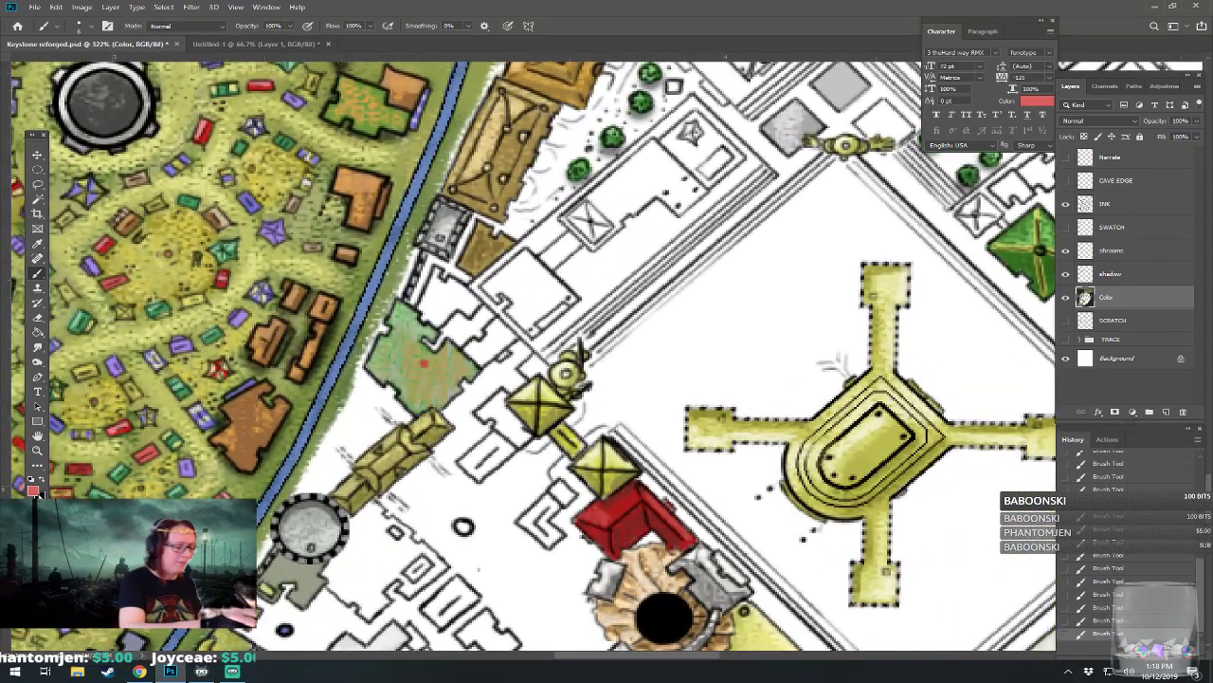
click(33, 489)
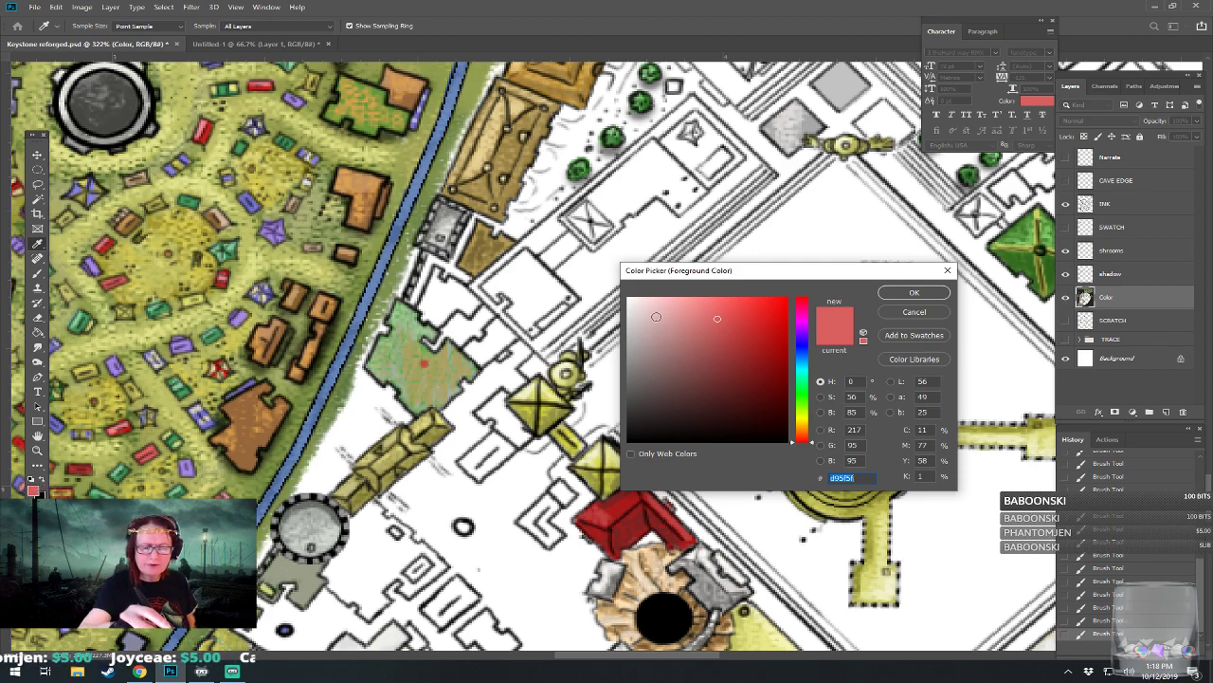
click(625, 340)
click(901, 299)
key(b)
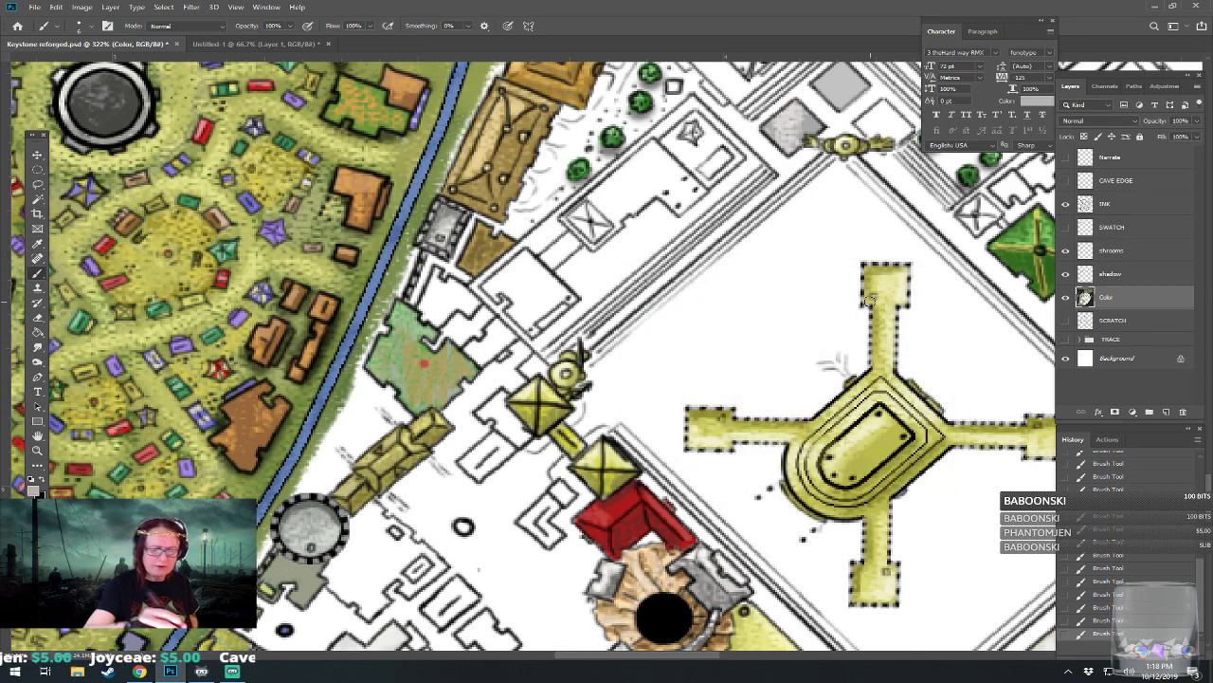
drag(565, 489, 570, 492)
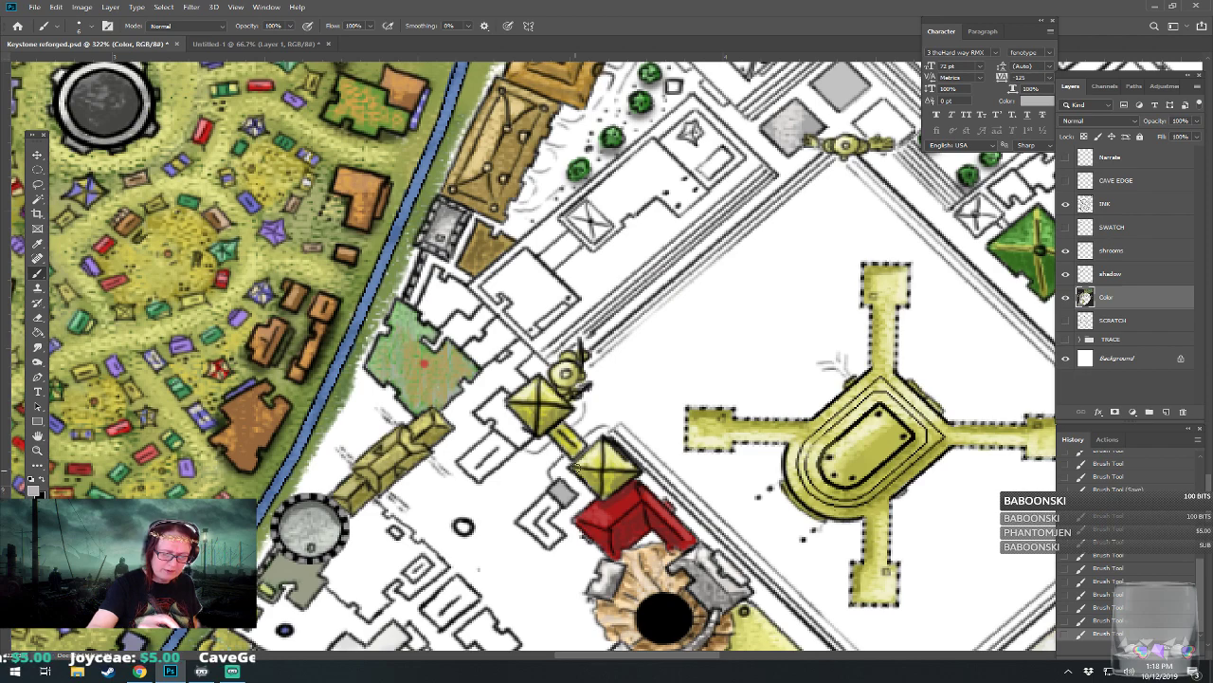
mouse_move(489, 409)
mouse_down()
mouse_move(480, 414)
mouse_move(497, 414)
mouse_move(500, 396)
mouse_move(507, 417)
mouse_move(493, 420)
mouse_move(527, 434)
mouse_move(498, 415)
mouse_up()
Step: Choose the dark grey 776f6f and brush shadows onto the small grey buildings beside the yellow pyramid roofs
scroll(417, 466, down, 10)
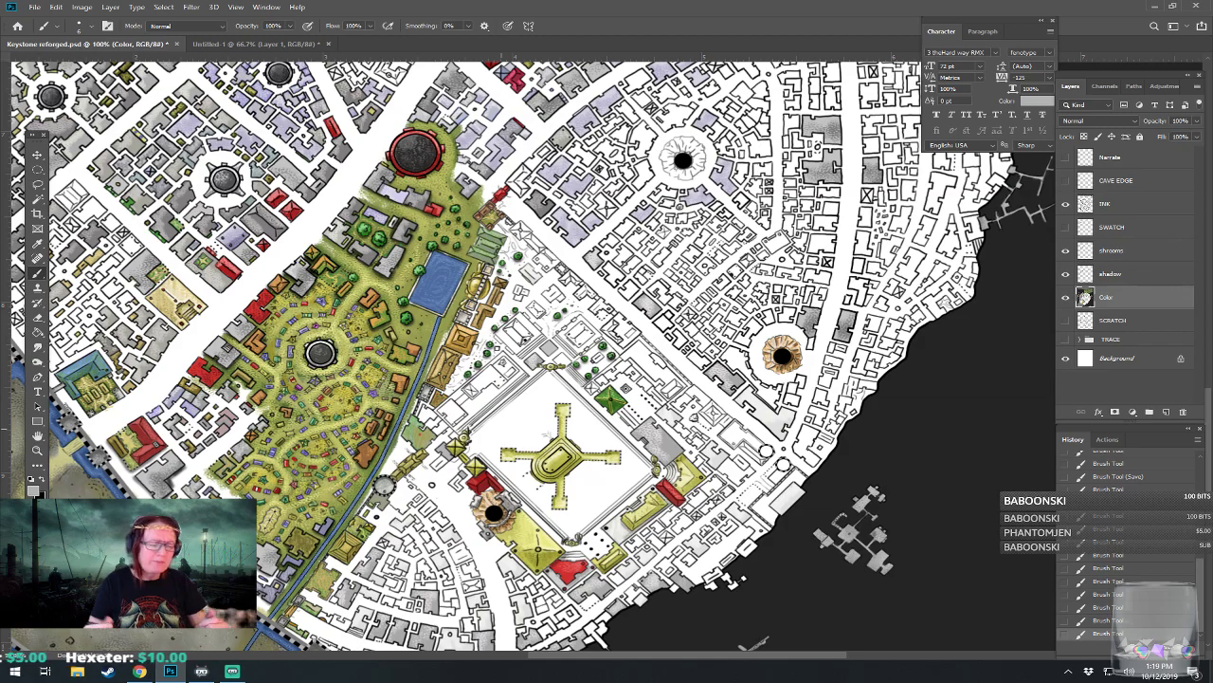
scroll(344, 546, up, 2)
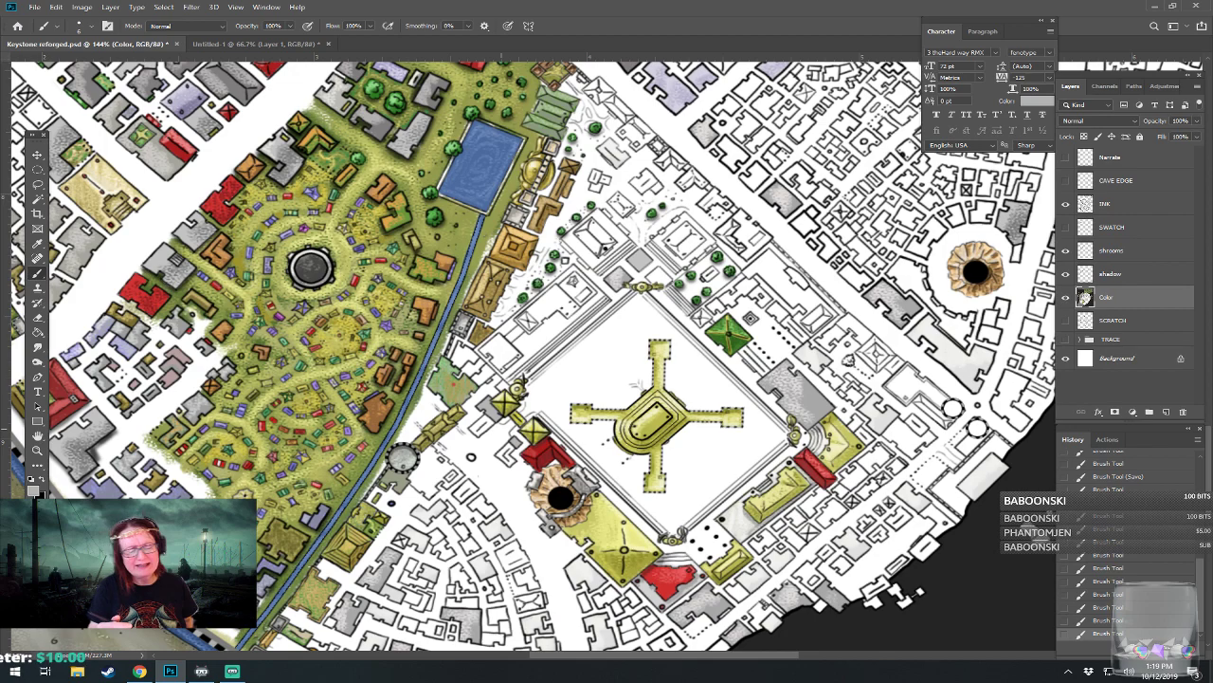
click(33, 488)
click(636, 375)
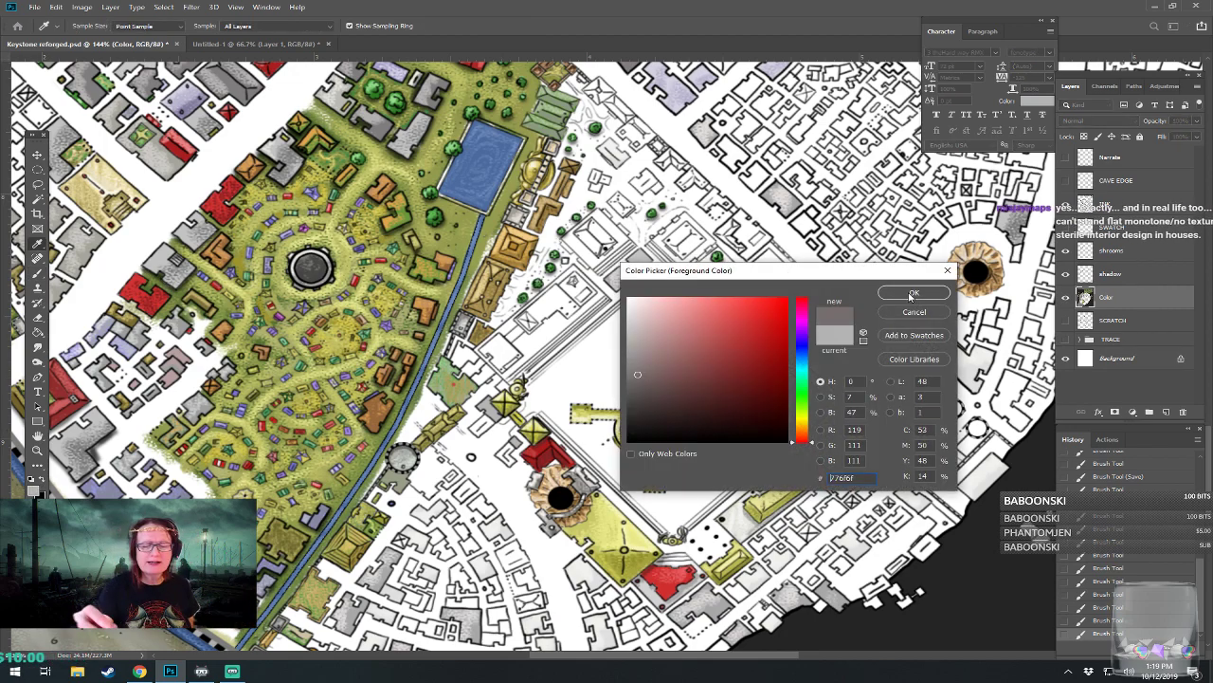
click(914, 293)
scroll(386, 496, up, 3)
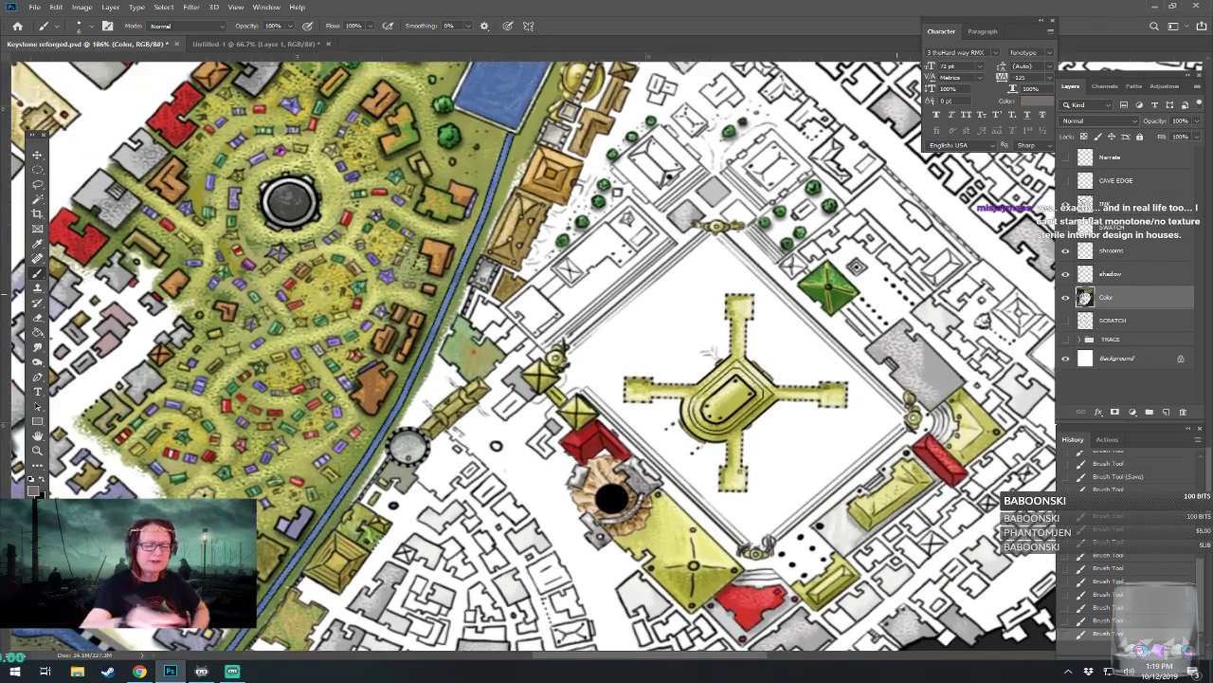
drag(515, 381, 555, 429)
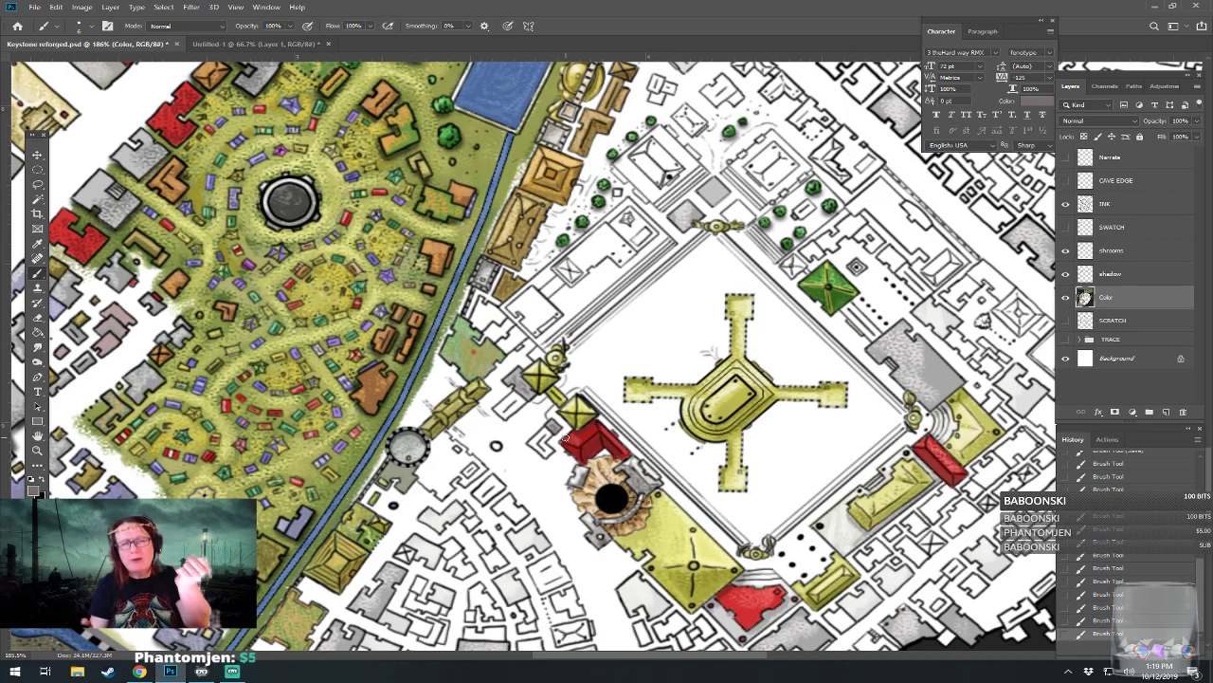
scroll(566, 438, left, 1)
scroll(566, 438, up, 3)
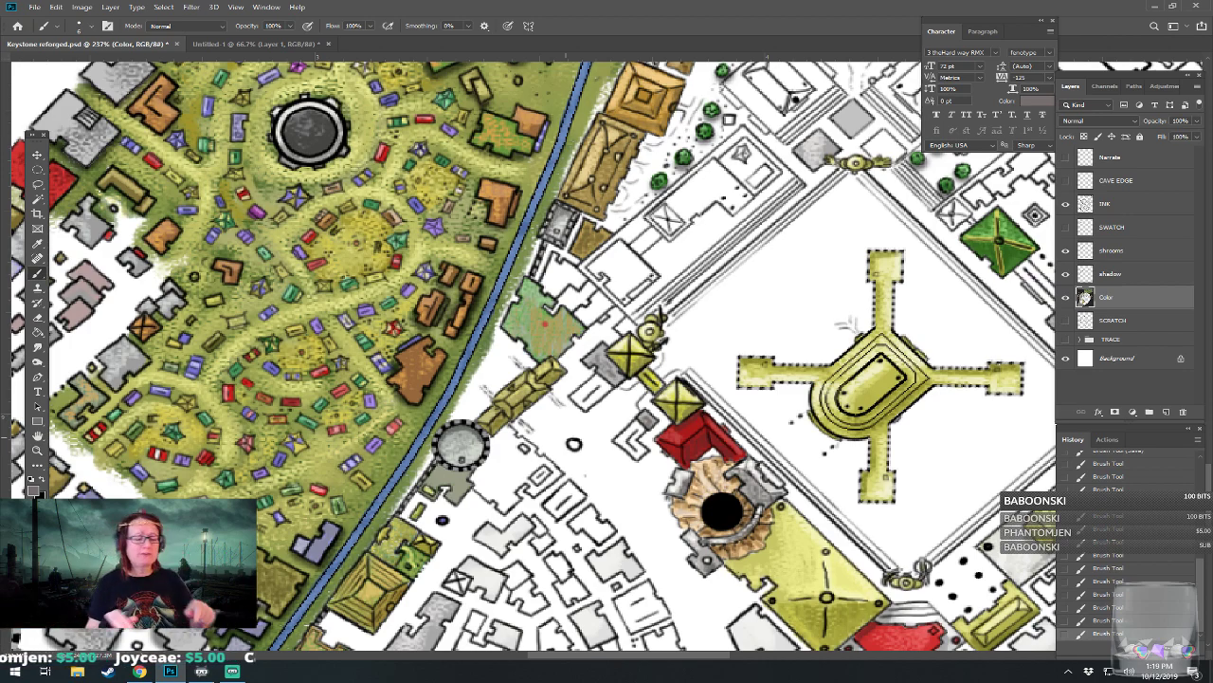
drag(566, 437, 501, 395)
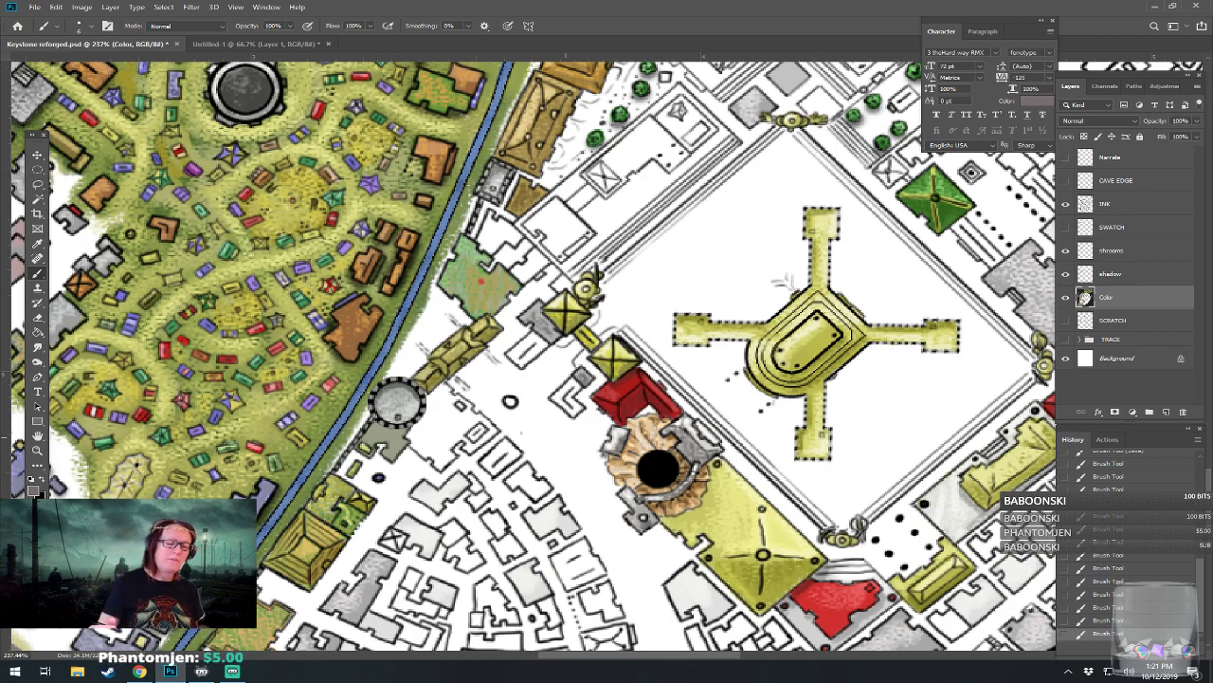
Step: Choose the pale grey d8d6d6 and paint the L-shaped and rectangular buildings southwest of the yellow pyramid roofs
scroll(469, 166, up, 3)
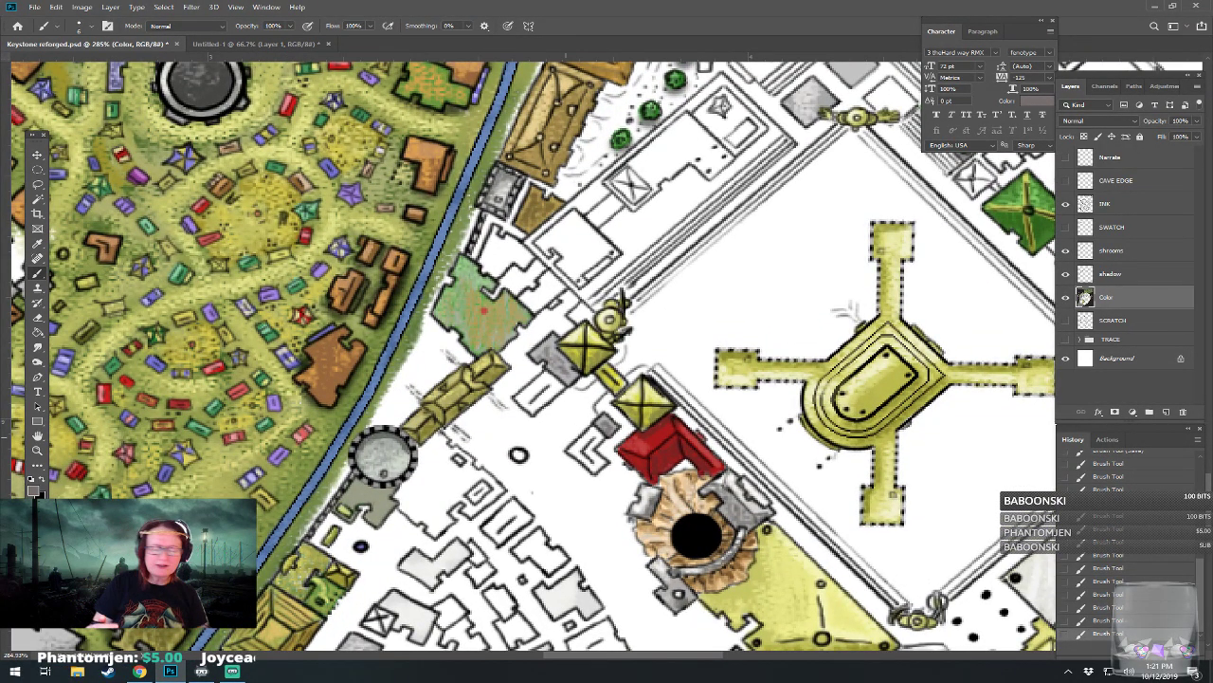
click(33, 490)
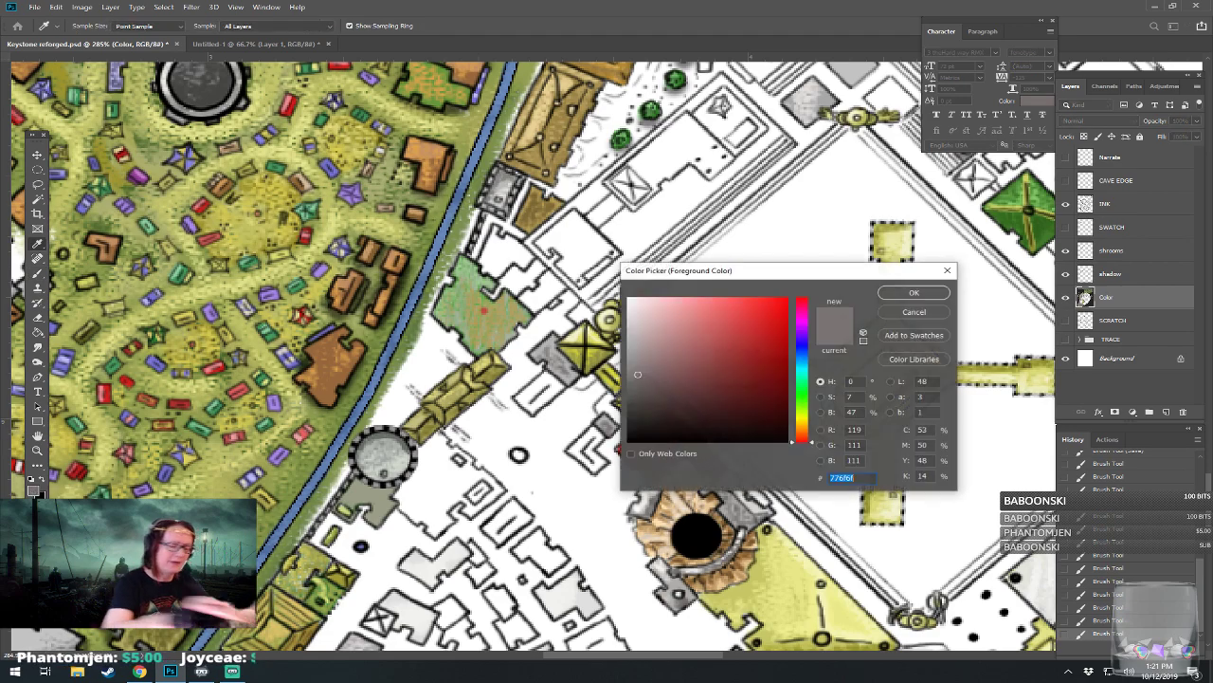
click(633, 321)
click(627, 319)
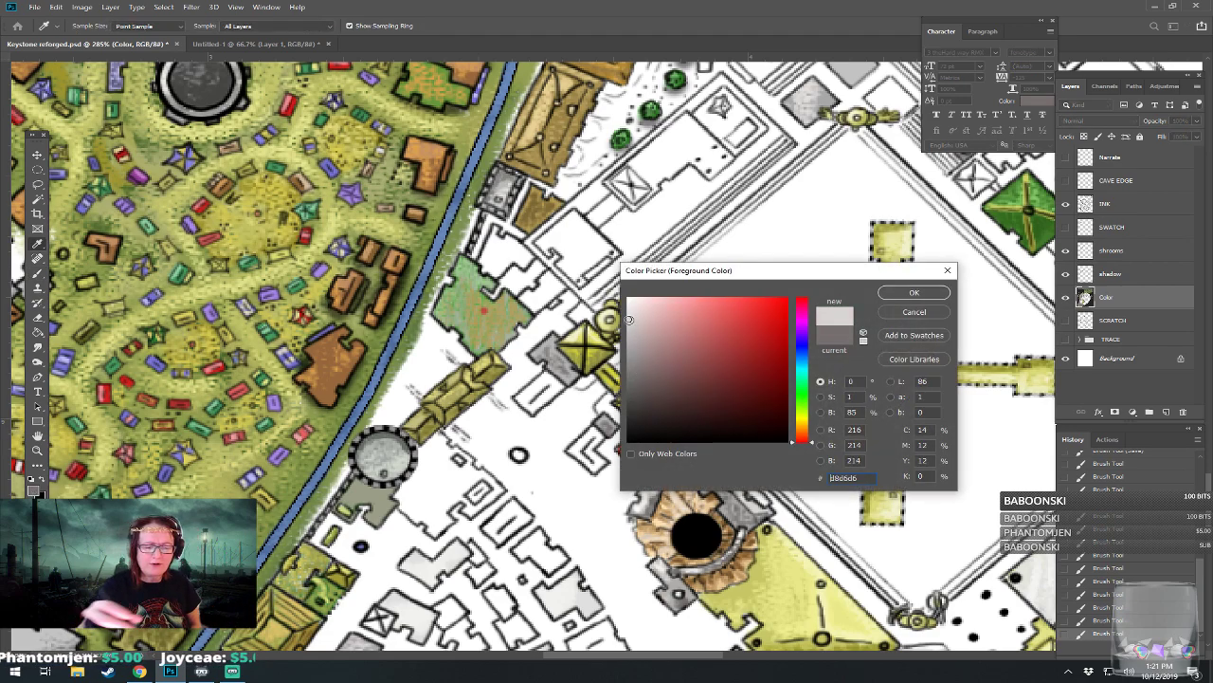
click(897, 297)
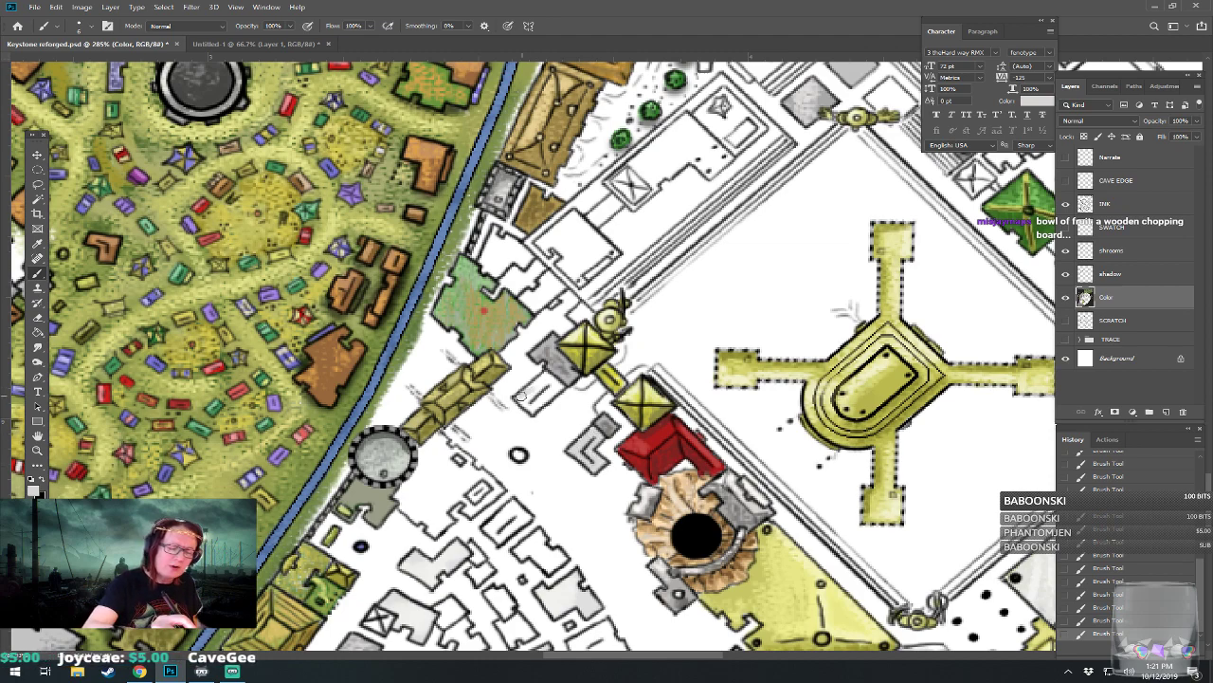
mouse_move(531, 400)
mouse_down()
mouse_move(551, 380)
mouse_move(538, 408)
mouse_up()
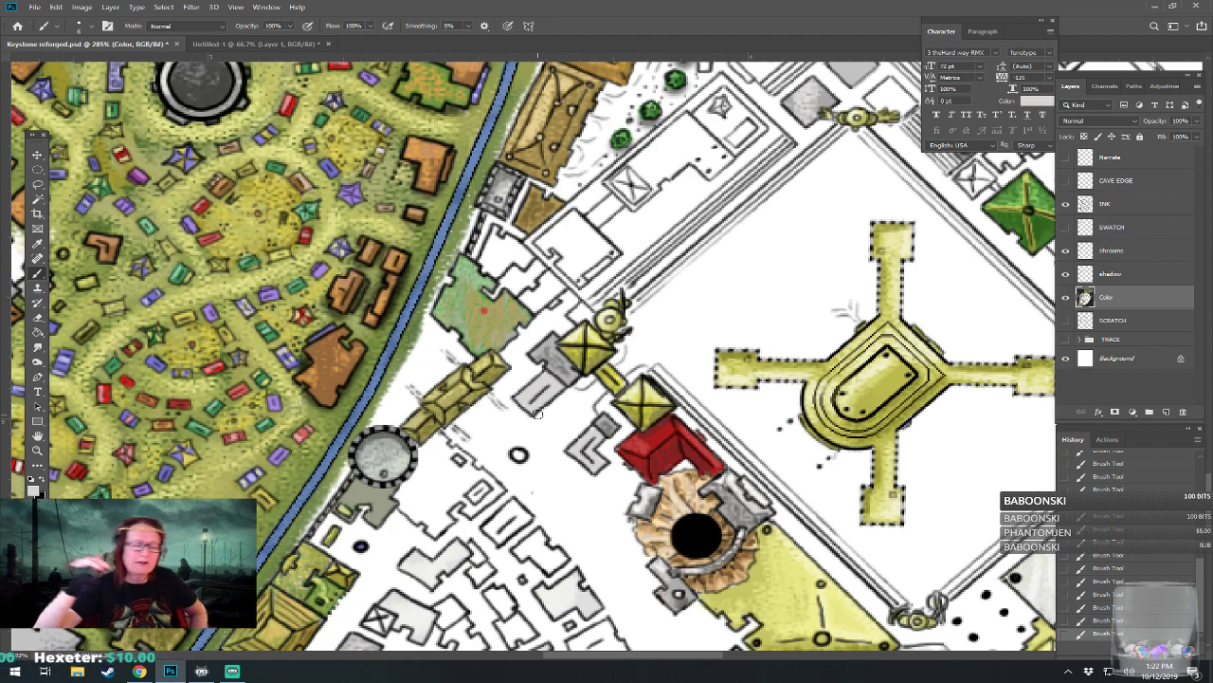
Step: Choose a near-white colour and brush highlights onto the pale grey rectangular and L-shaped buildings
click(33, 489)
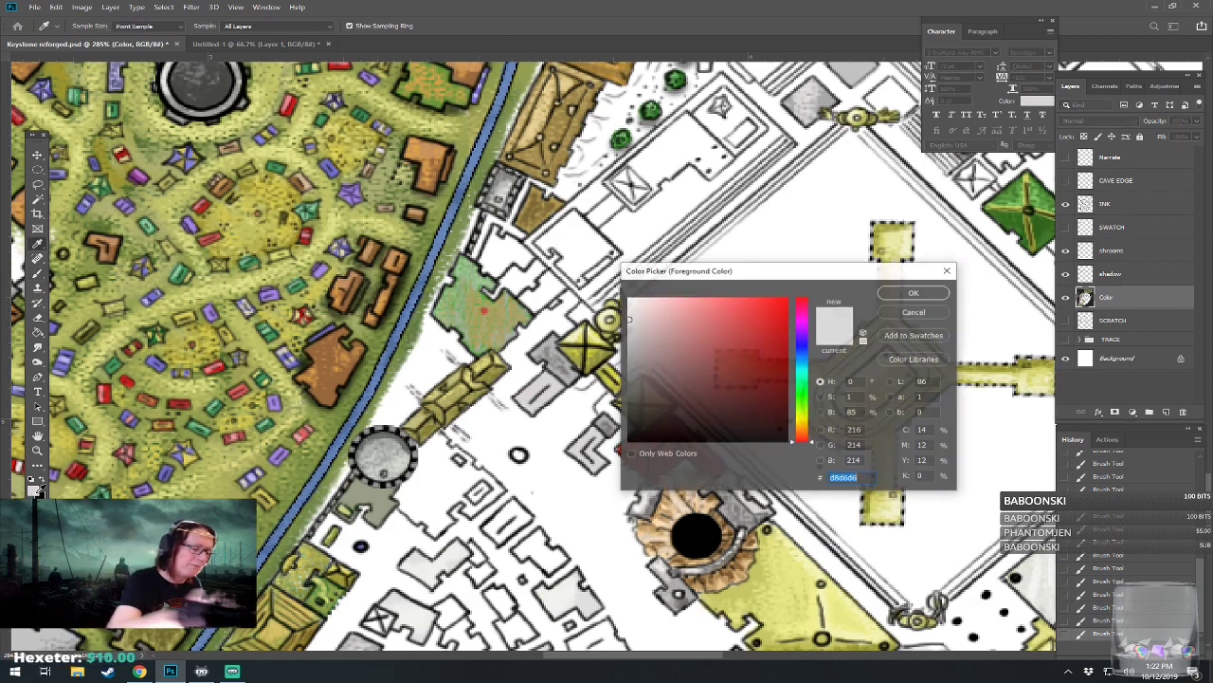
click(896, 292)
key(b)
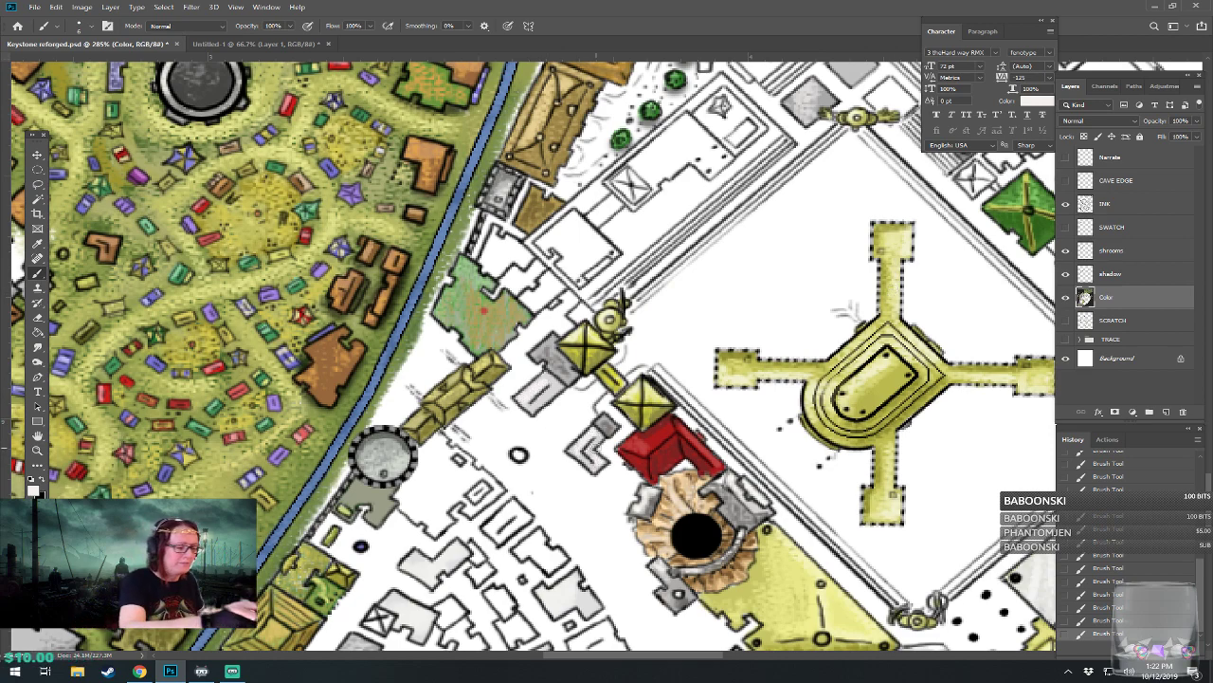
Step: Choose the mid grey 9e9d9d and brush shading onto the rectangular and L-shaped grey buildings
click(35, 490)
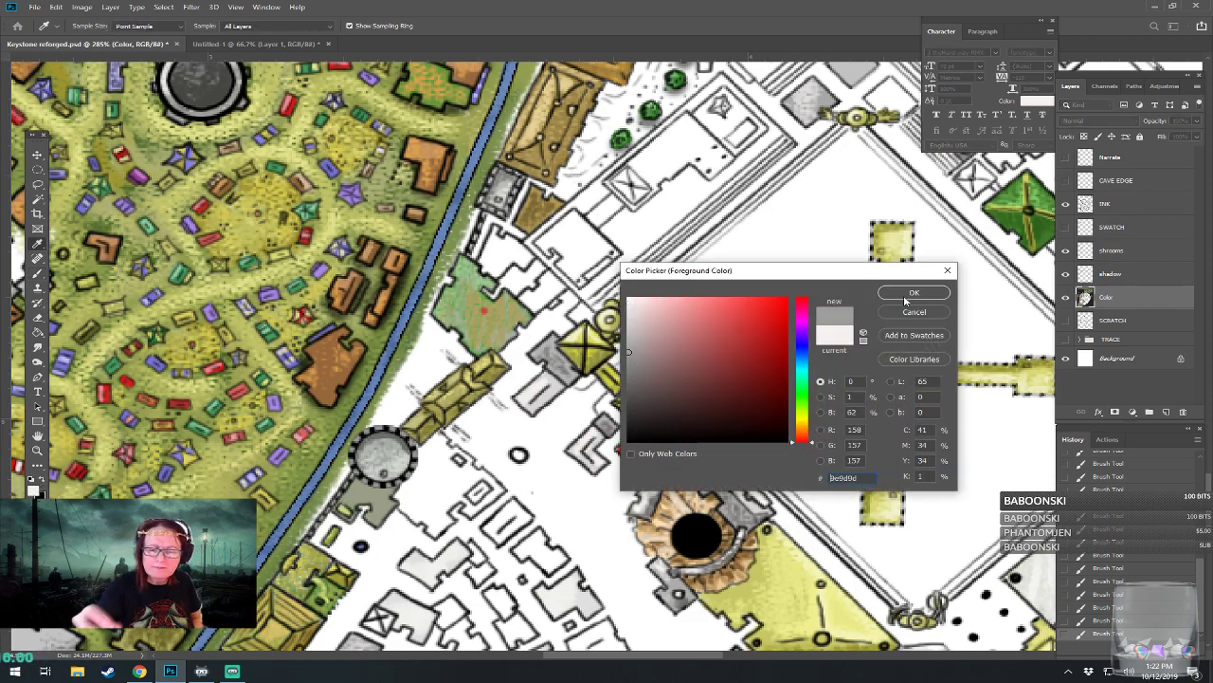
click(904, 294)
drag(537, 400, 561, 388)
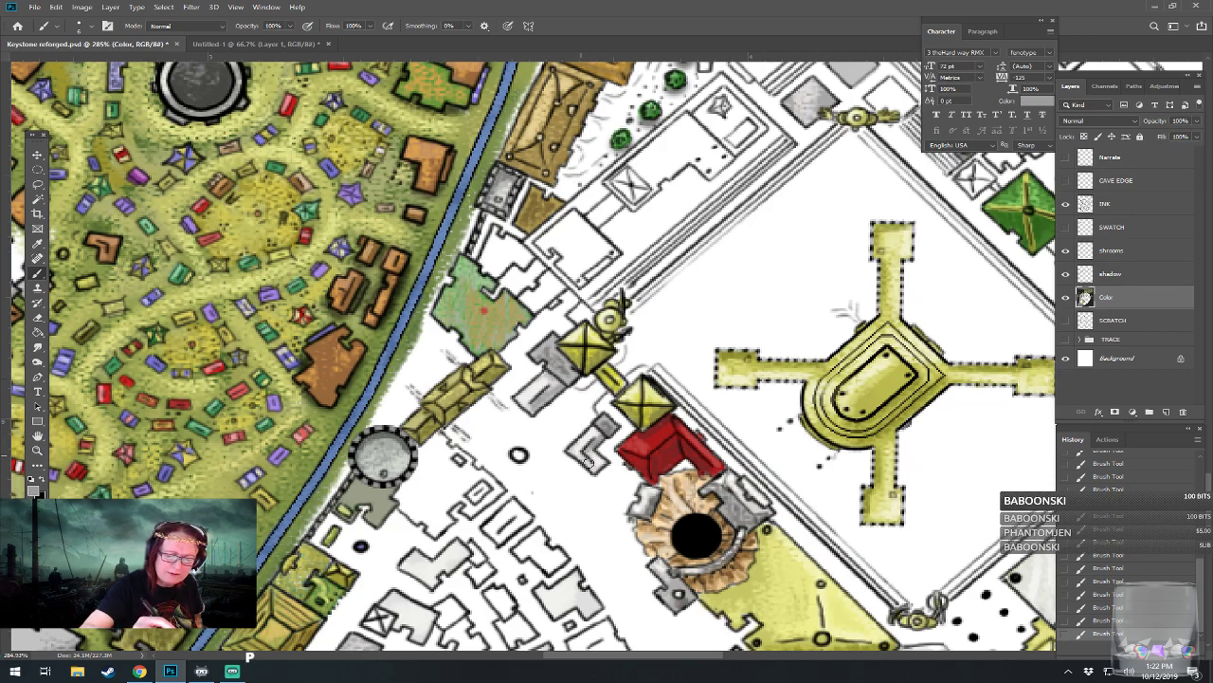
Step: Paint the small round structure southwest of the grey buildings olive yellow and highlight it with the pale yellow e5df9e
scroll(408, 569, down, 5)
scroll(531, 360, up, 3)
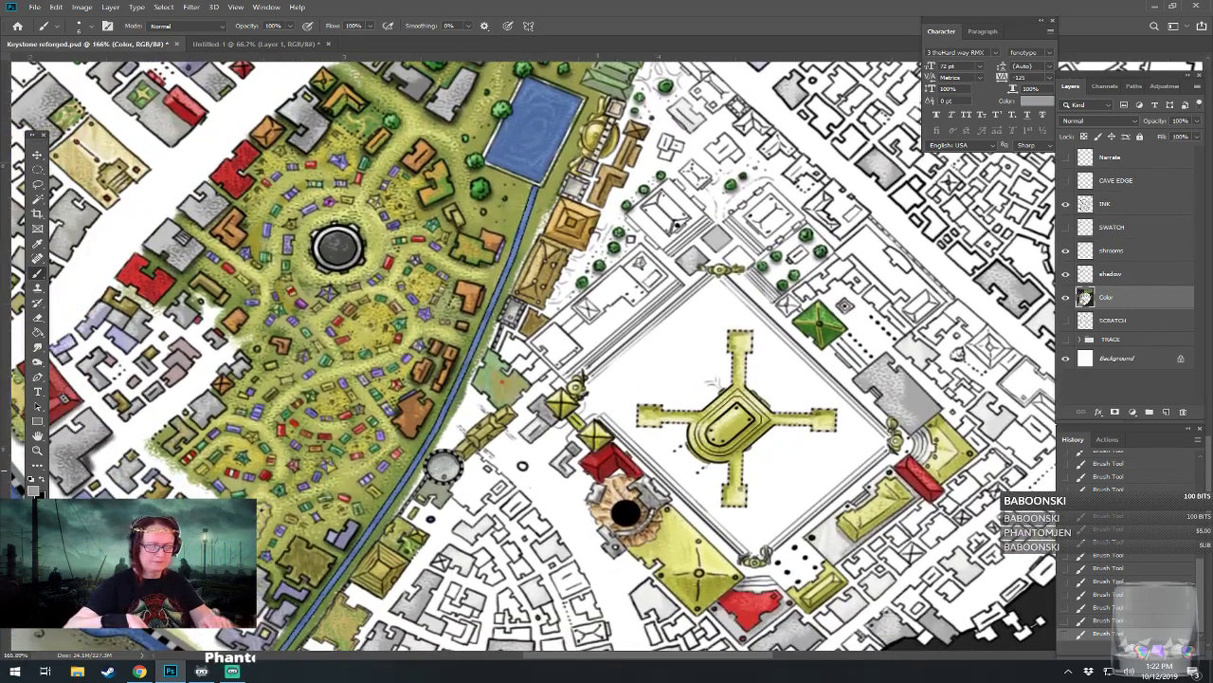
scroll(455, 526, up, 2)
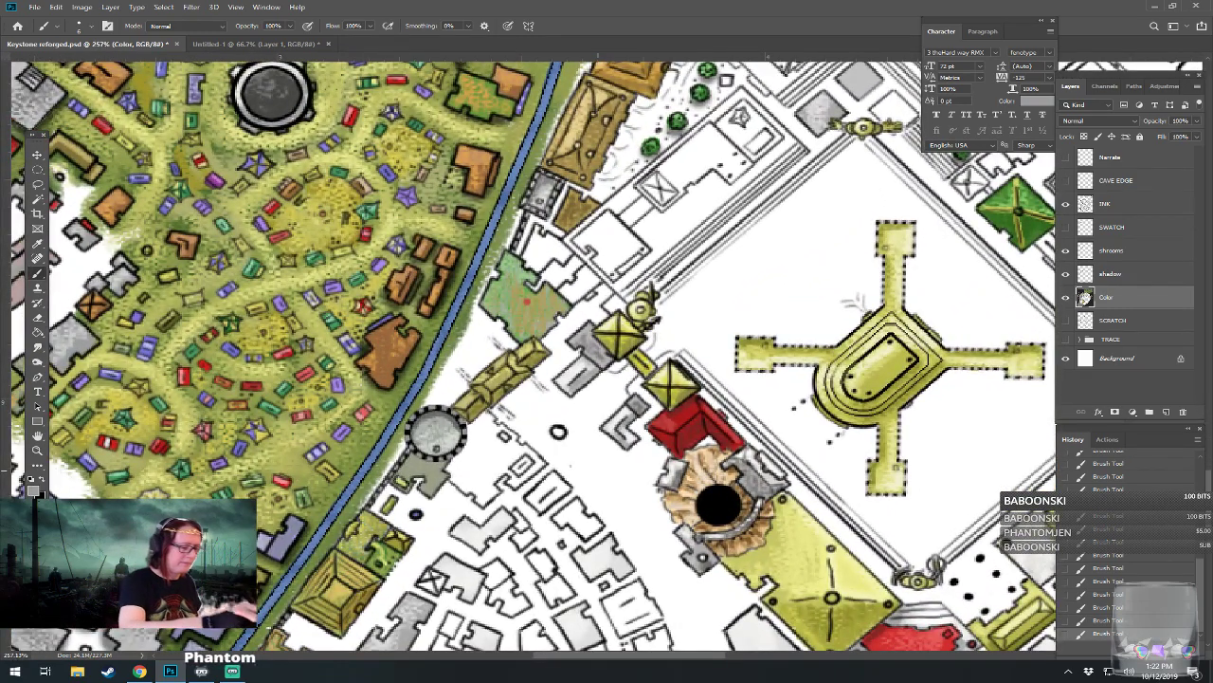
click(33, 490)
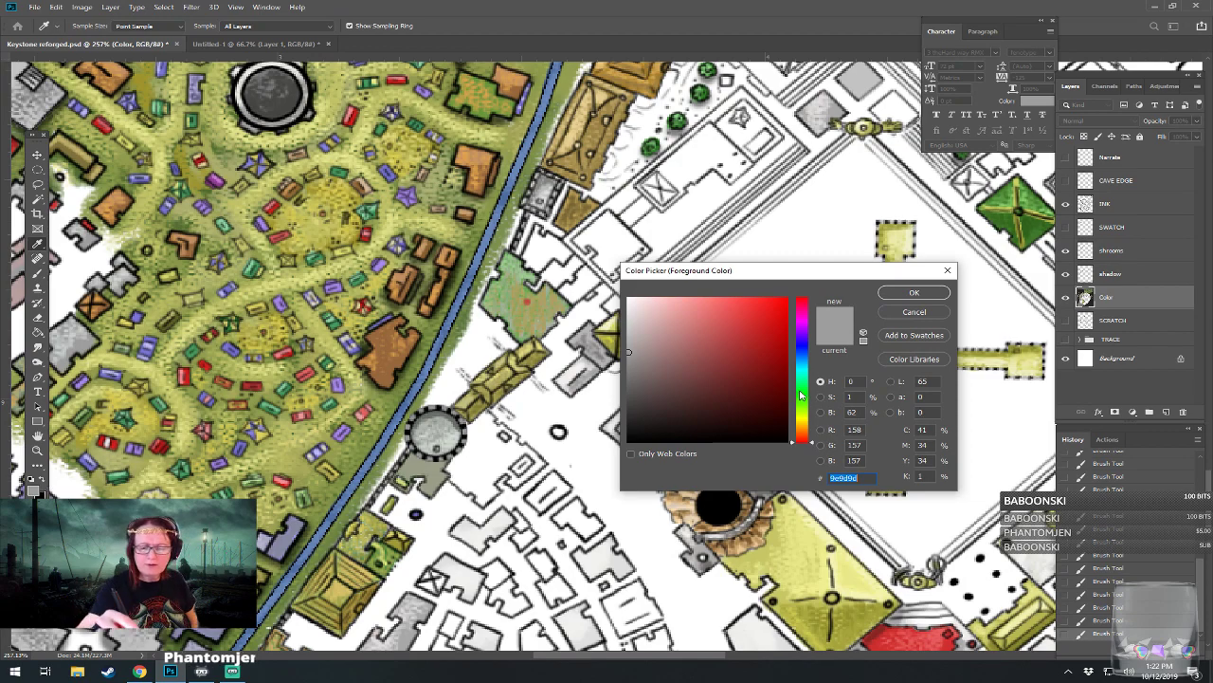
click(802, 421)
click(723, 341)
click(896, 292)
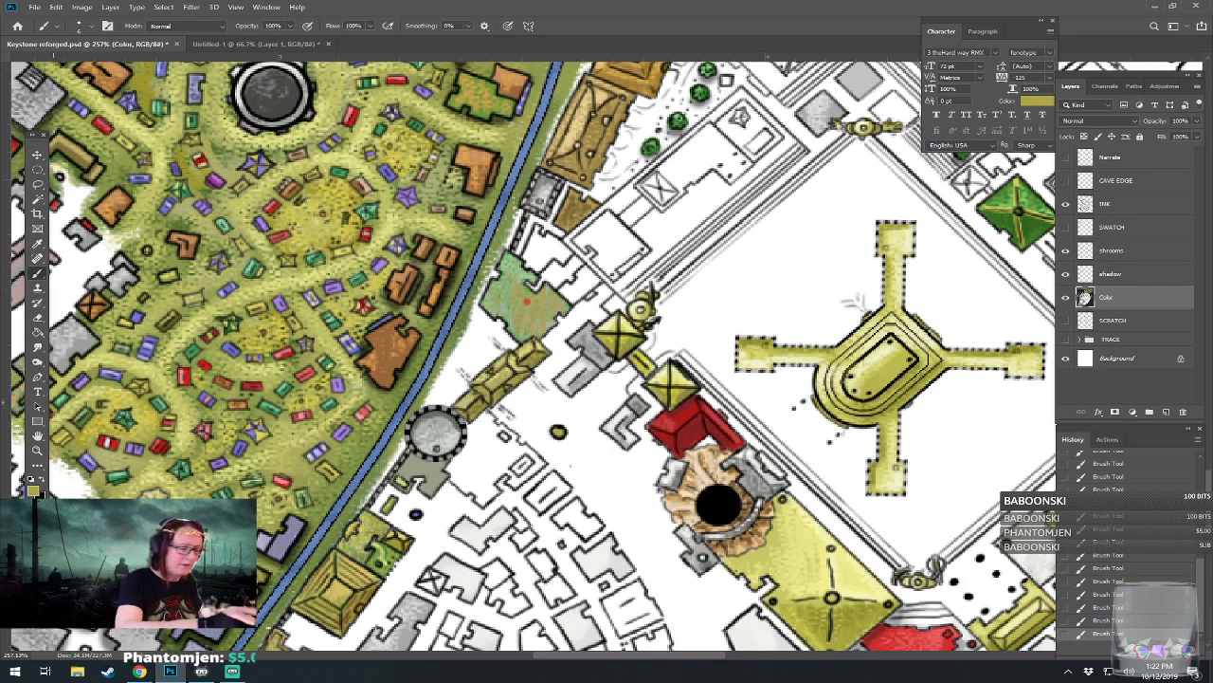
click(33, 489)
click(682, 317)
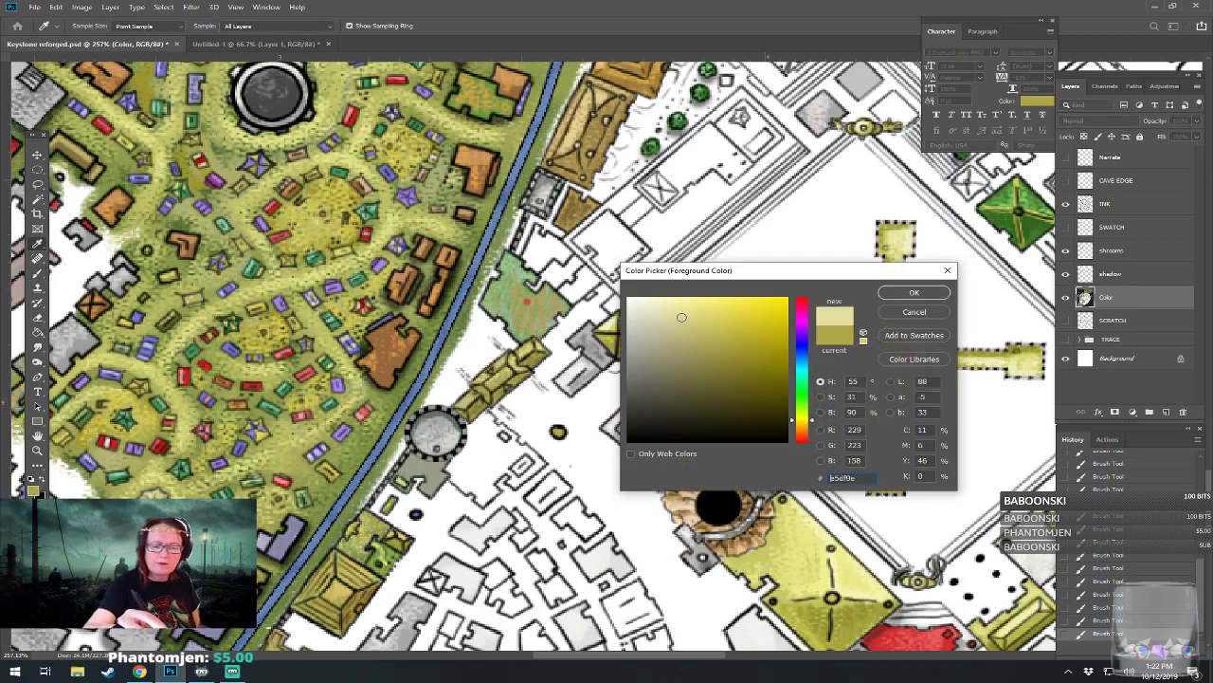
click(896, 296)
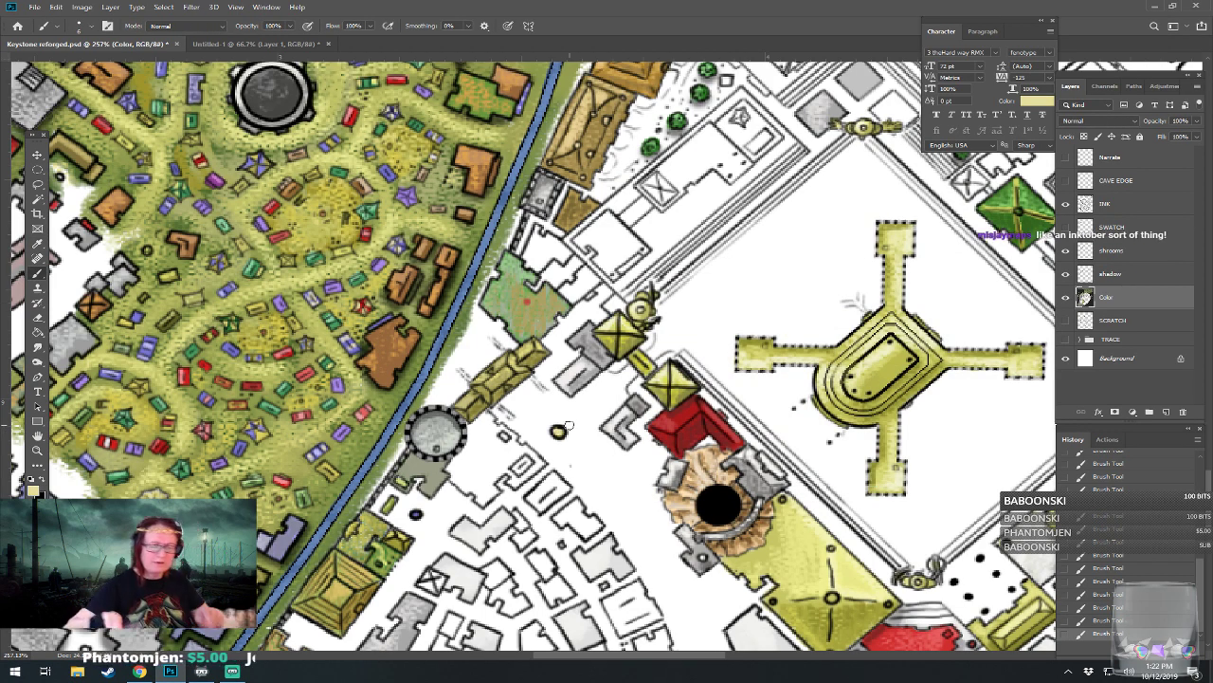
Step: Save the Keystone map document
scroll(447, 537, down, 5)
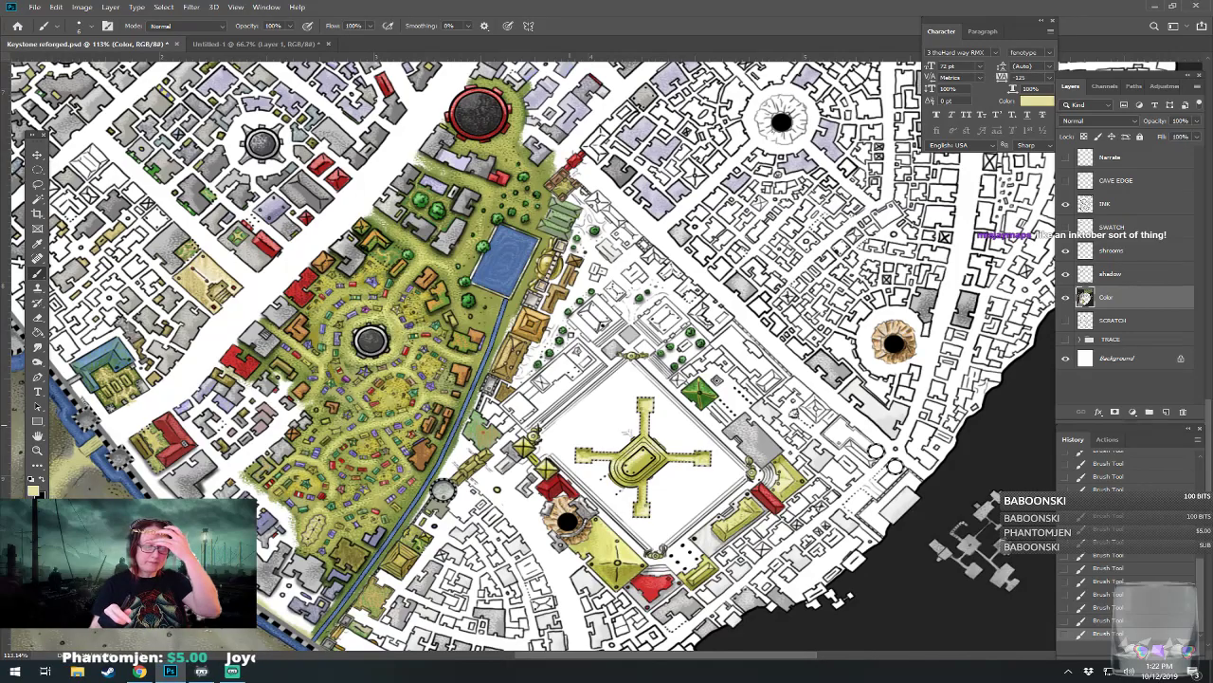
drag(570, 425, 507, 415)
scroll(569, 426, up, 1)
scroll(681, 582, up, 1)
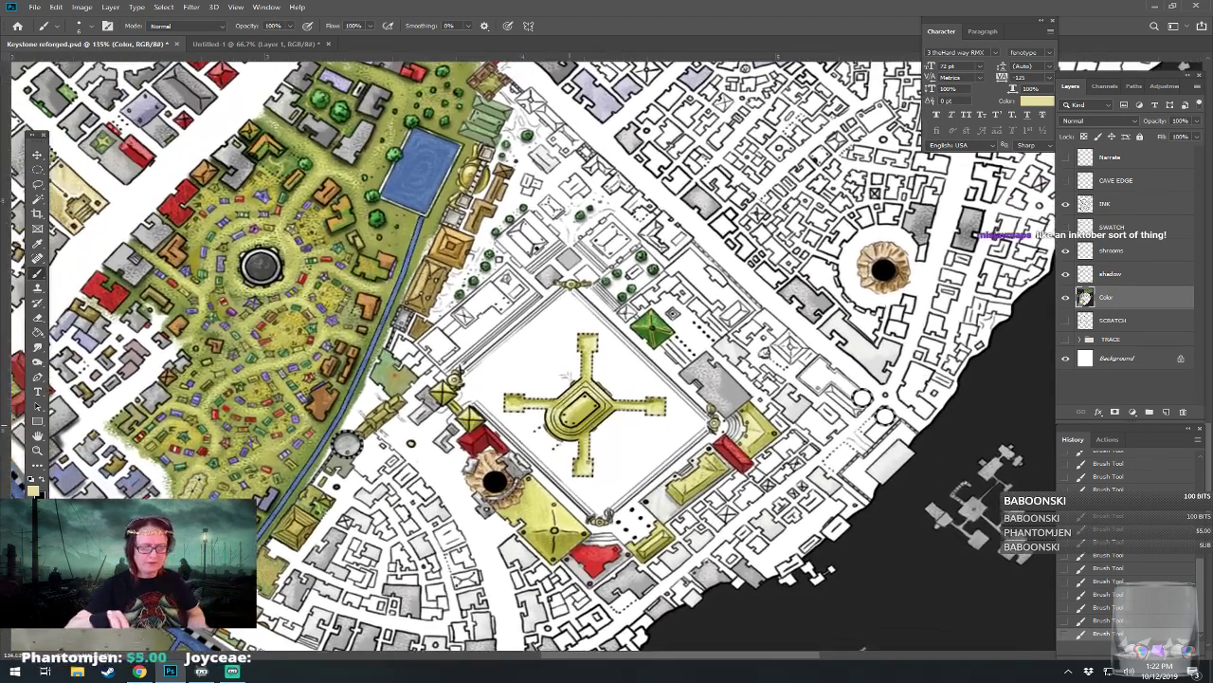
key(ctrl+s)
Step: Choose a light grey and paint the small building between the yellow statue and the western pyramid roof
scroll(332, 274, up, 3)
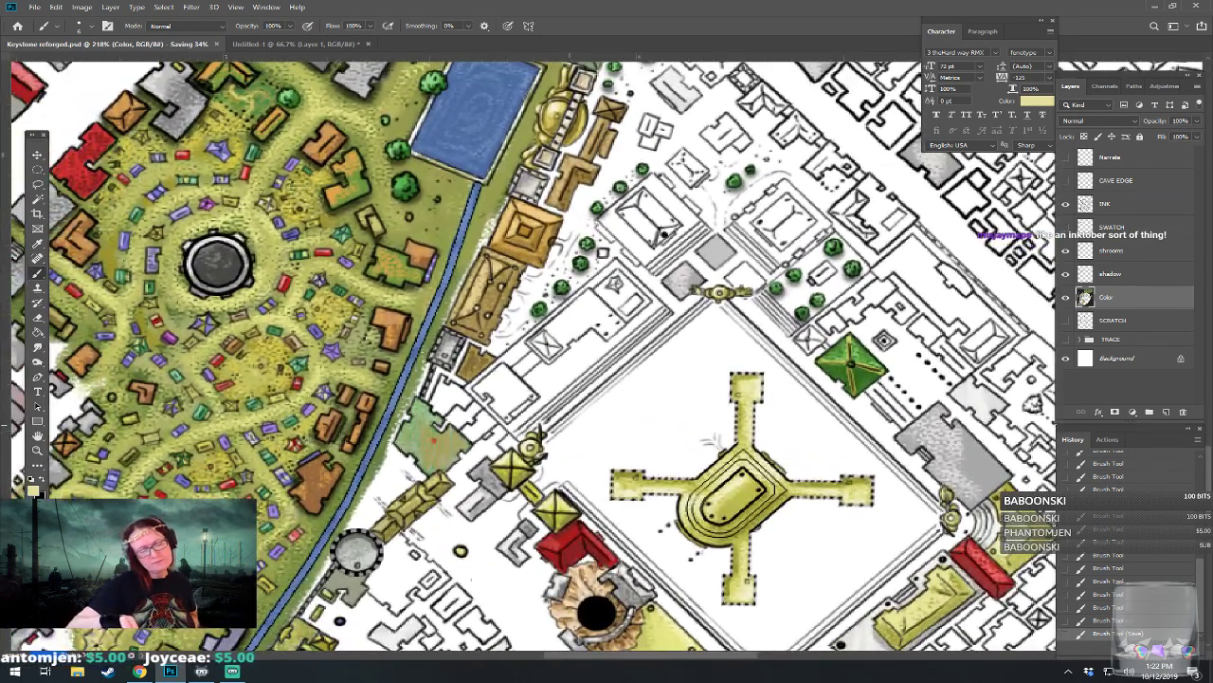
drag(607, 398, 572, 396)
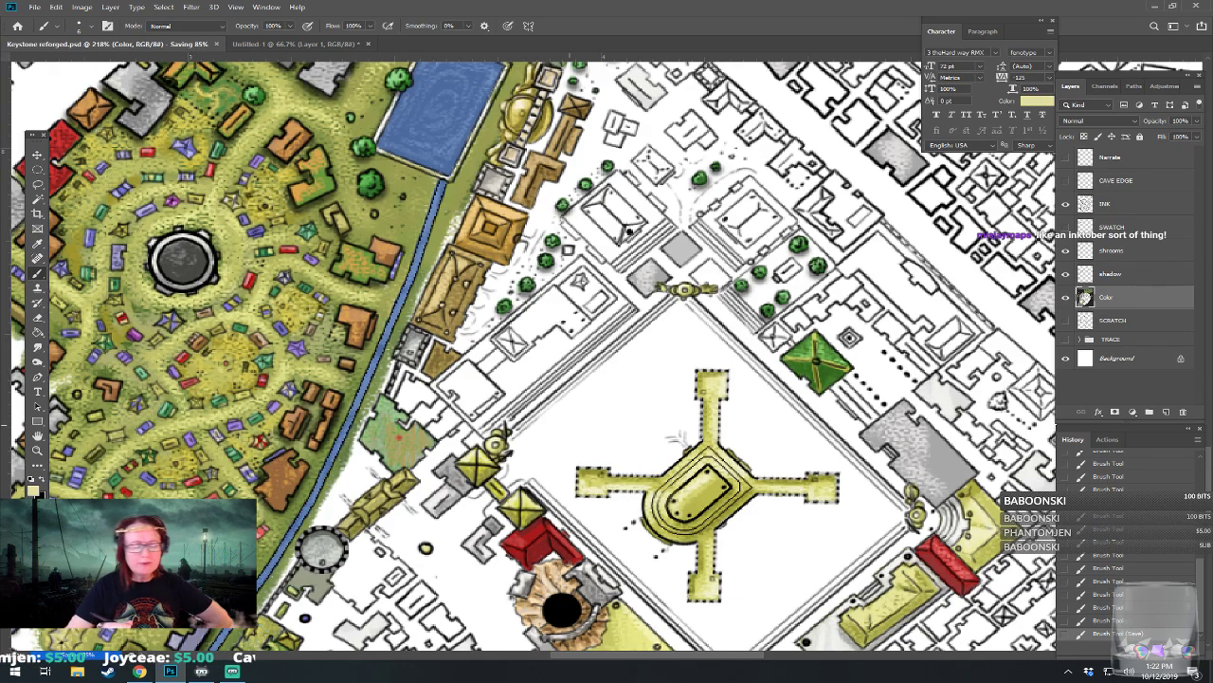
scroll(398, 493, up, 2)
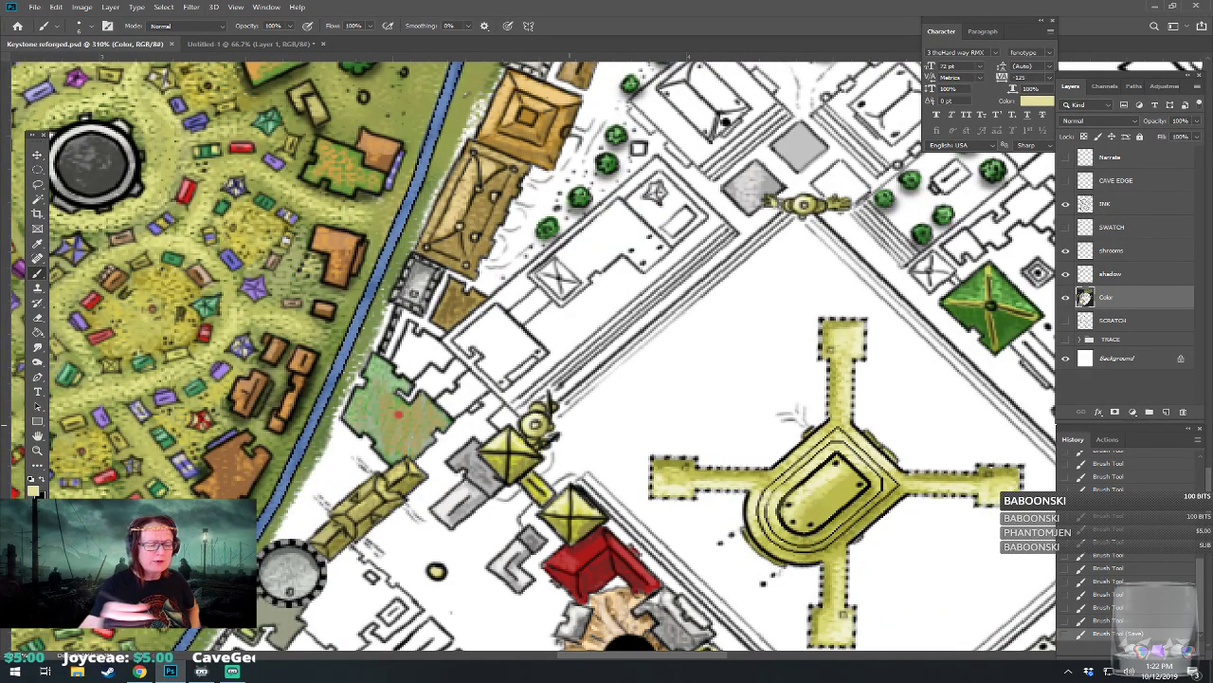
click(33, 489)
click(653, 343)
click(914, 292)
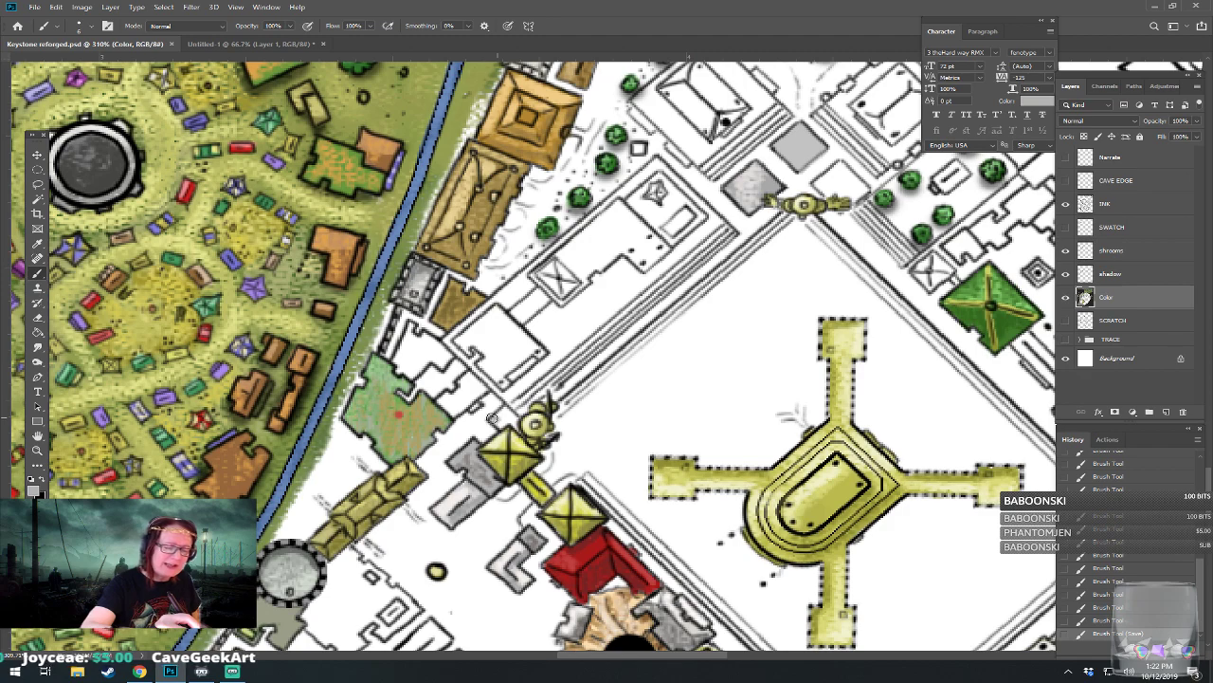
drag(506, 413, 515, 415)
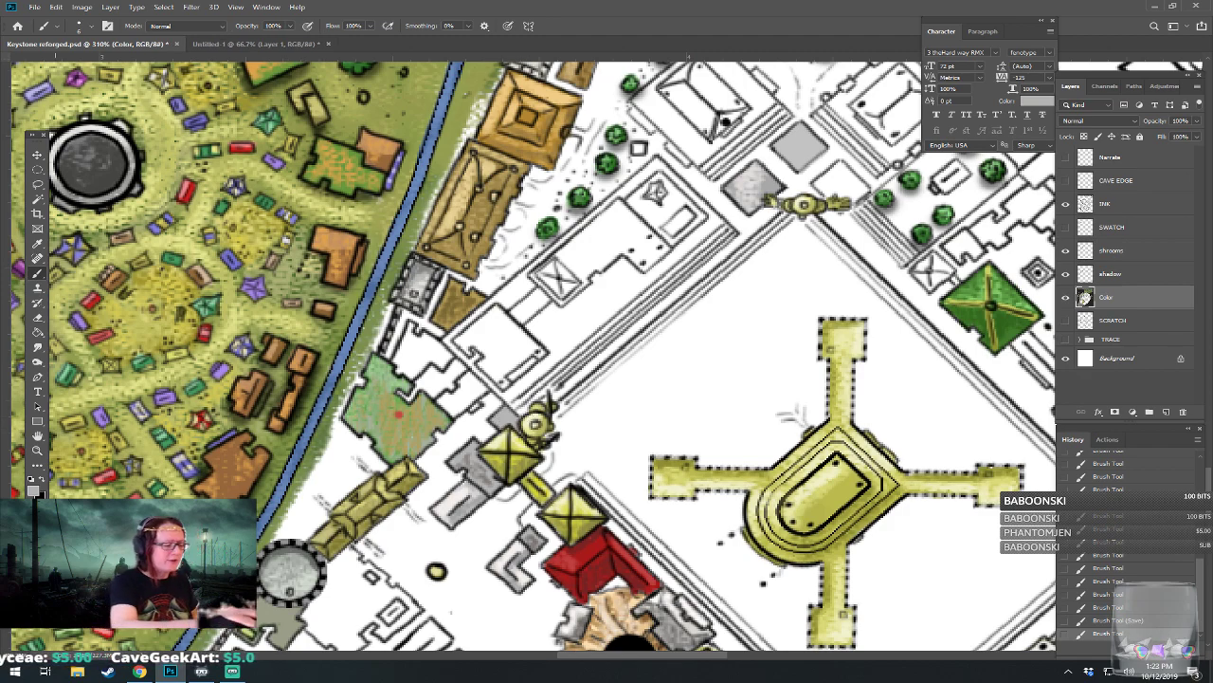
Step: Choose the warm grey 898882 and paint the long stepped strip between the northwest building complex and the plaza
click(33, 491)
click(629, 364)
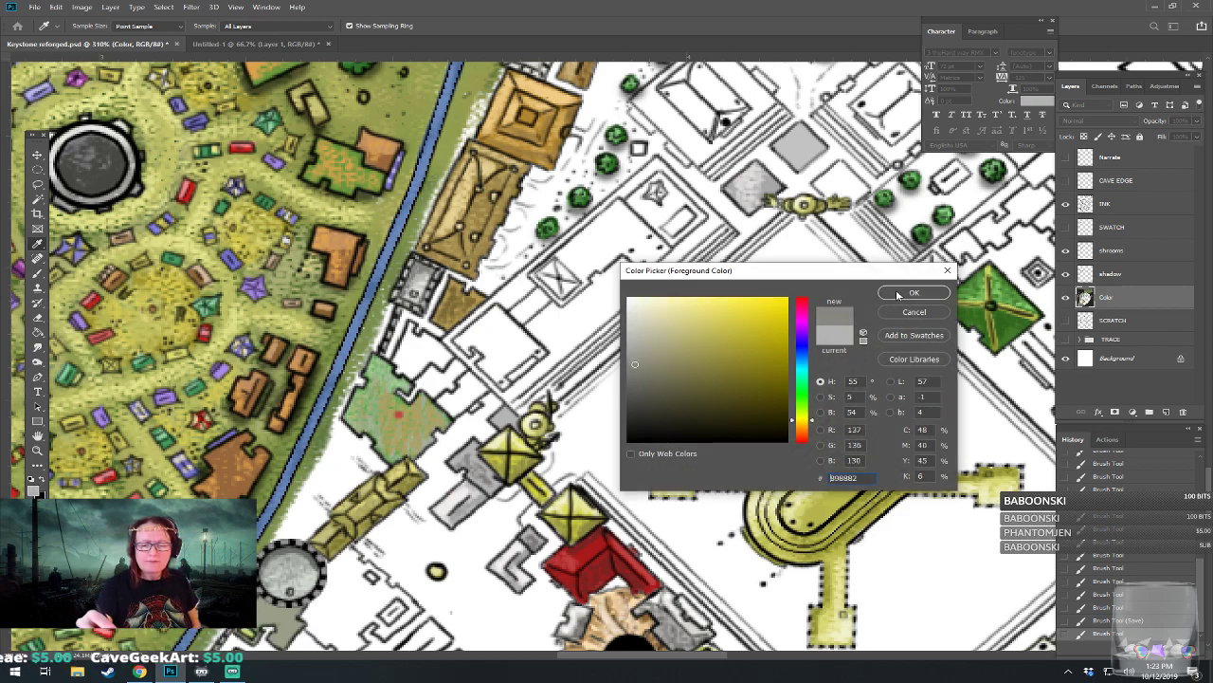
click(912, 292)
mouse_move(503, 415)
mouse_down()
mouse_move(524, 491)
mouse_move(537, 469)
mouse_move(515, 482)
mouse_move(562, 443)
mouse_move(556, 472)
mouse_move(617, 401)
mouse_move(562, 455)
mouse_move(574, 441)
mouse_move(564, 441)
mouse_move(609, 413)
mouse_move(566, 451)
mouse_move(643, 378)
mouse_move(603, 421)
mouse_move(638, 387)
mouse_move(598, 412)
mouse_move(610, 401)
mouse_move(662, 361)
mouse_move(618, 408)
mouse_move(710, 330)
mouse_move(713, 323)
mouse_up()
mouse_move(713, 323)
mouse_down()
mouse_move(733, 301)
mouse_move(721, 316)
mouse_up()
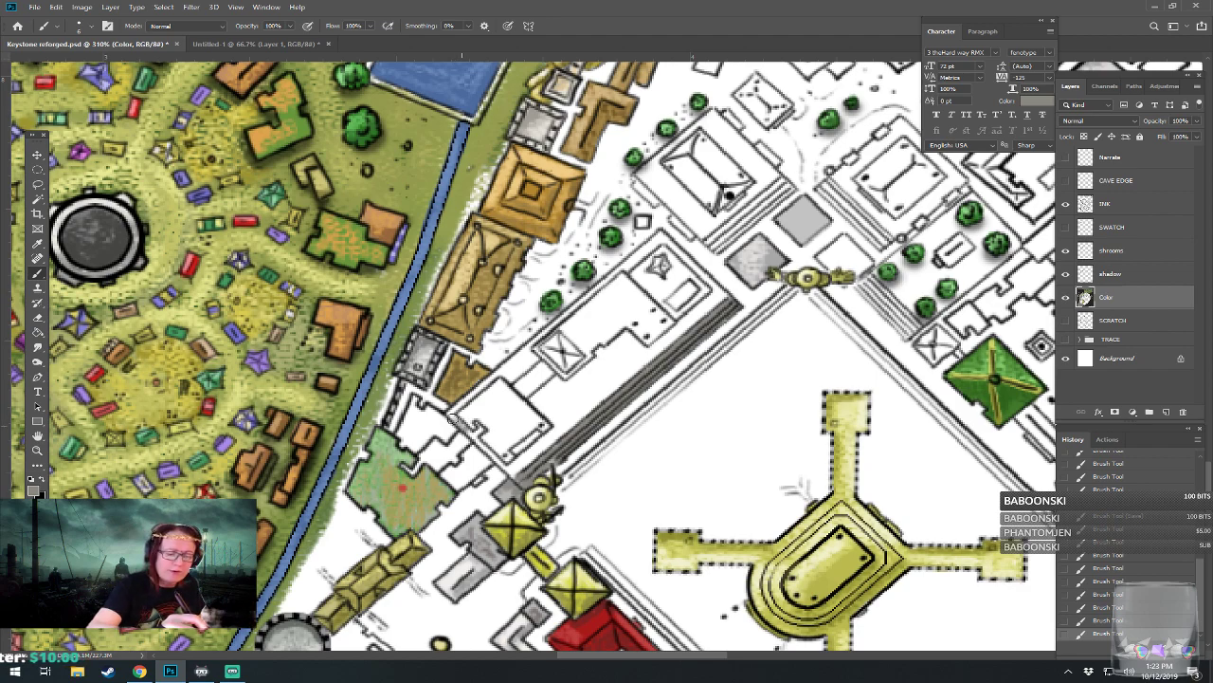
Step: Brush grey shading along the southeast edges of the long building complex northwest of the plaza
mouse_move(476, 443)
mouse_down()
mouse_move(506, 472)
mouse_move(534, 447)
mouse_up()
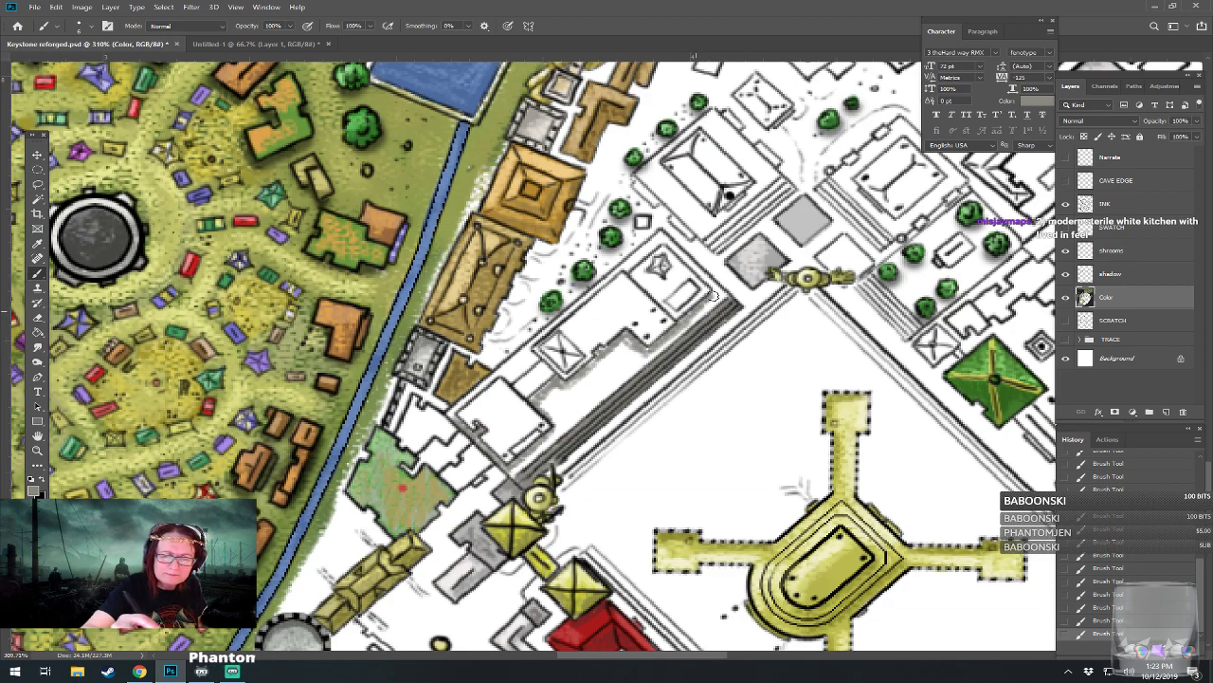
drag(716, 294, 743, 367)
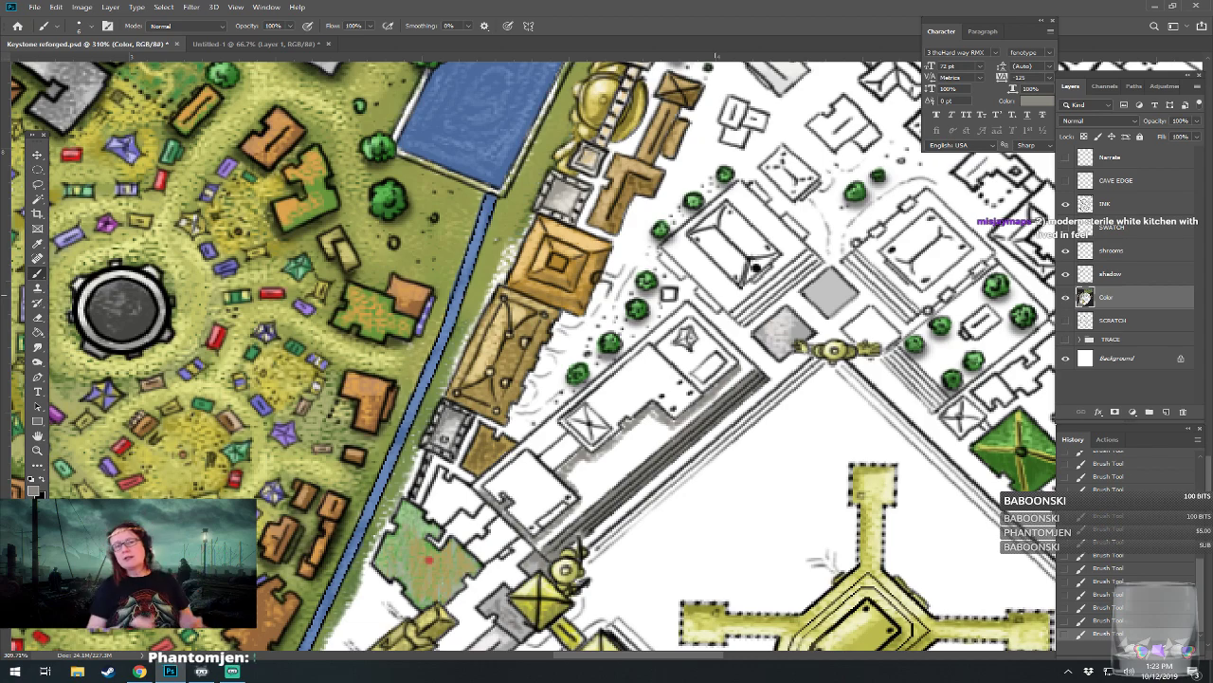
drag(743, 368, 627, 280)
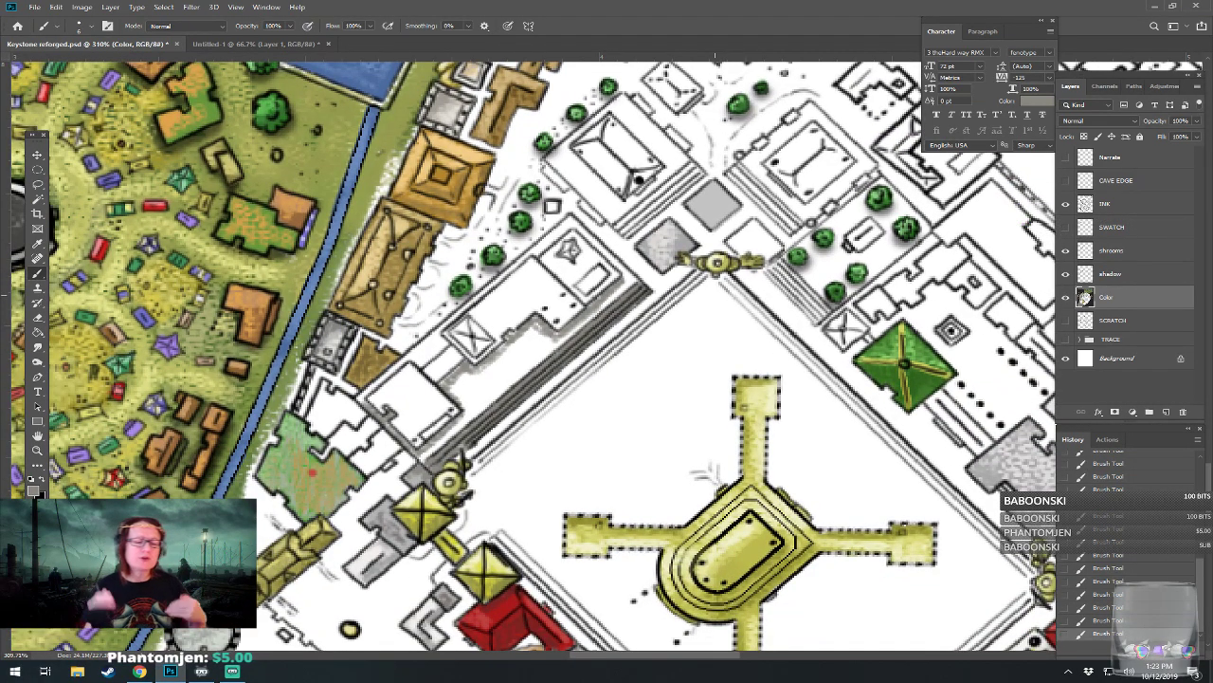
drag(22, 214, 50, 216)
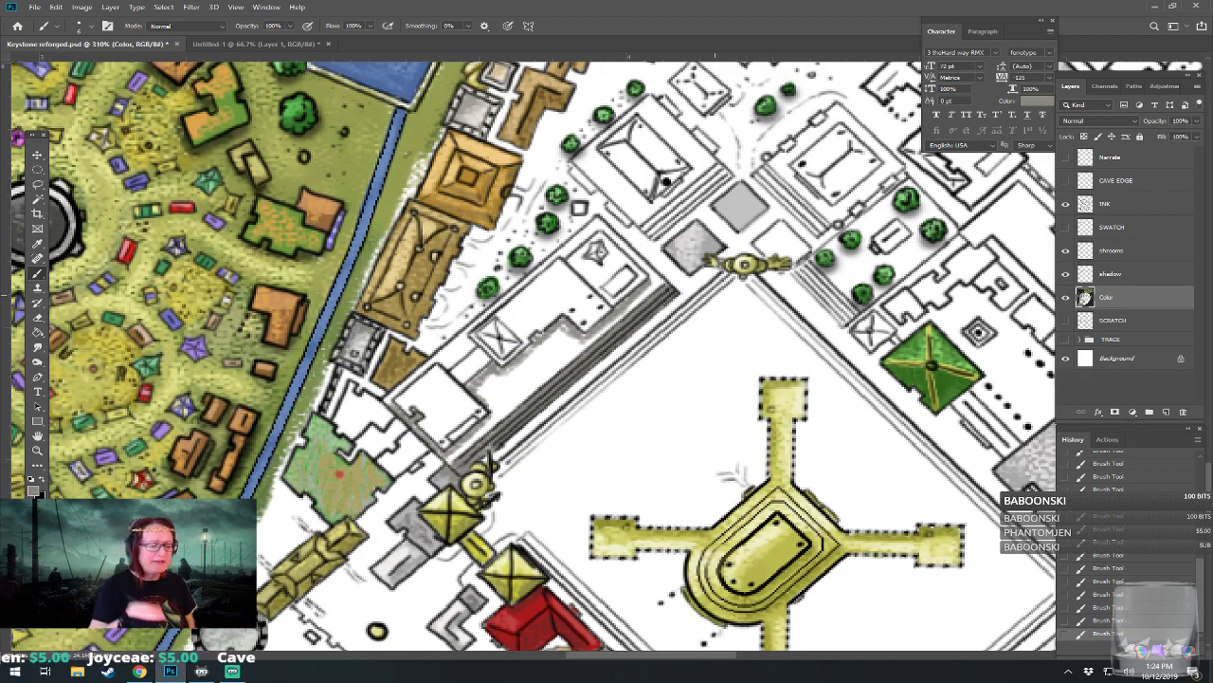
click(35, 491)
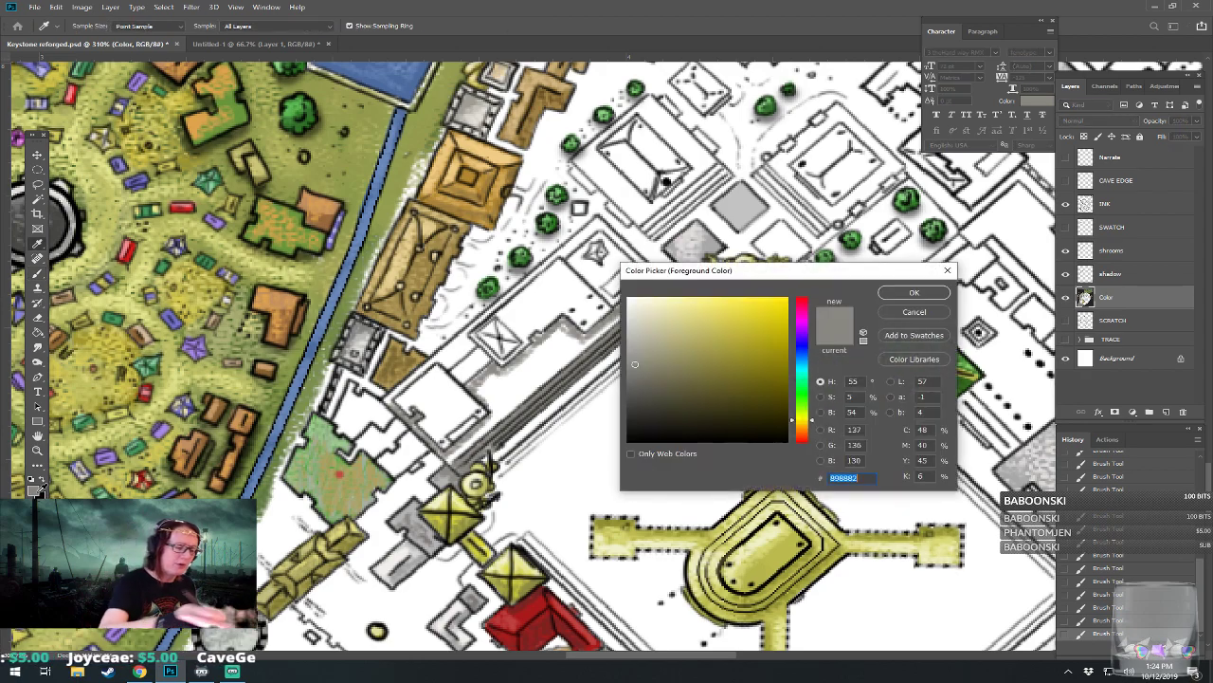
click(345, 490)
key(Return)
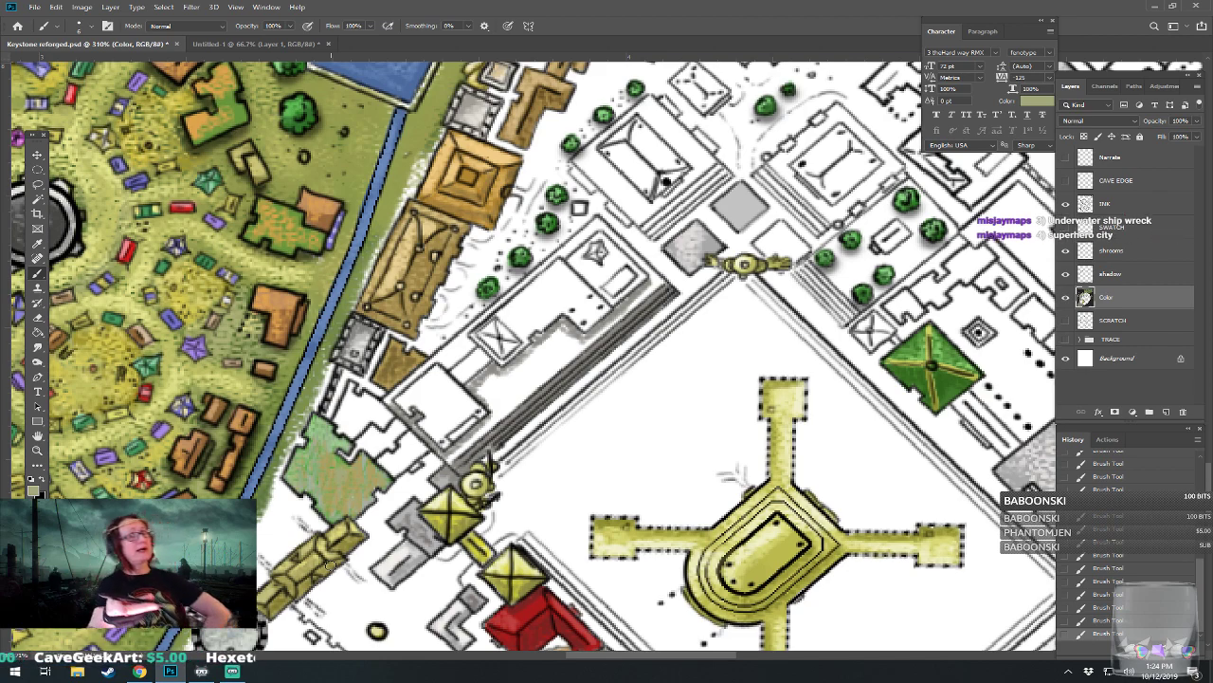
Step: Choose the pale grey dfe0da and brush highlight lines along the grey steps northwest of the plaza
click(34, 489)
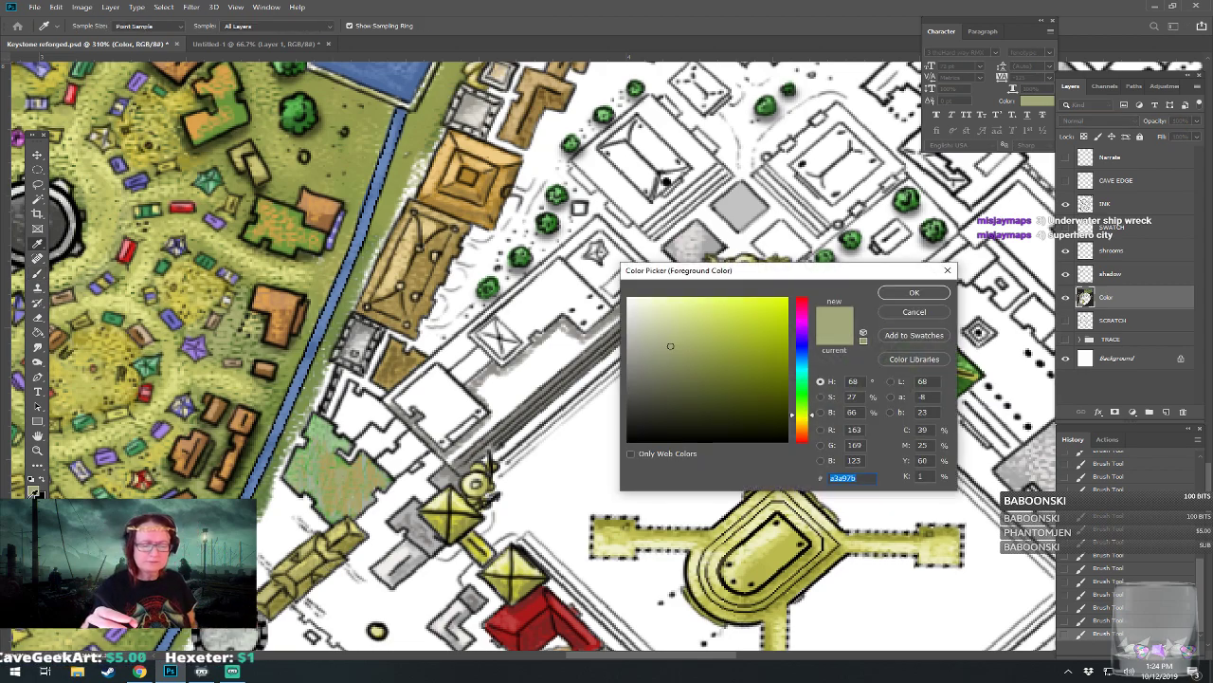
click(631, 313)
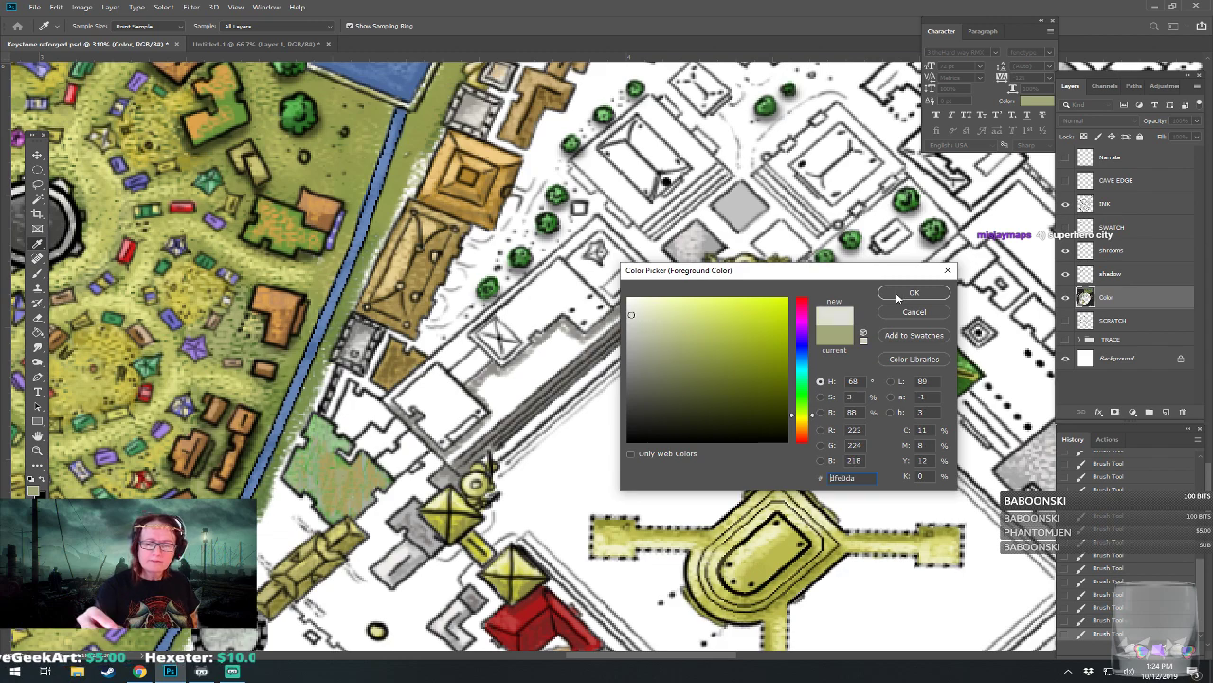
click(914, 292)
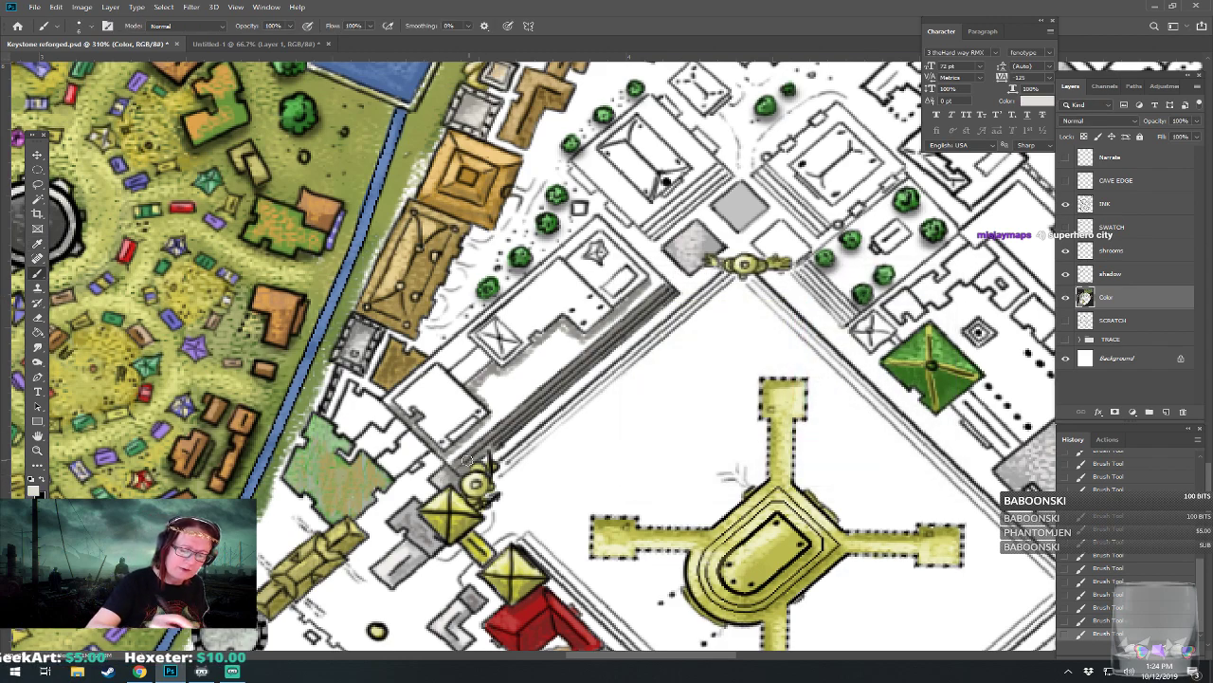
drag(459, 466, 669, 288)
drag(578, 372, 669, 295)
drag(561, 392, 663, 302)
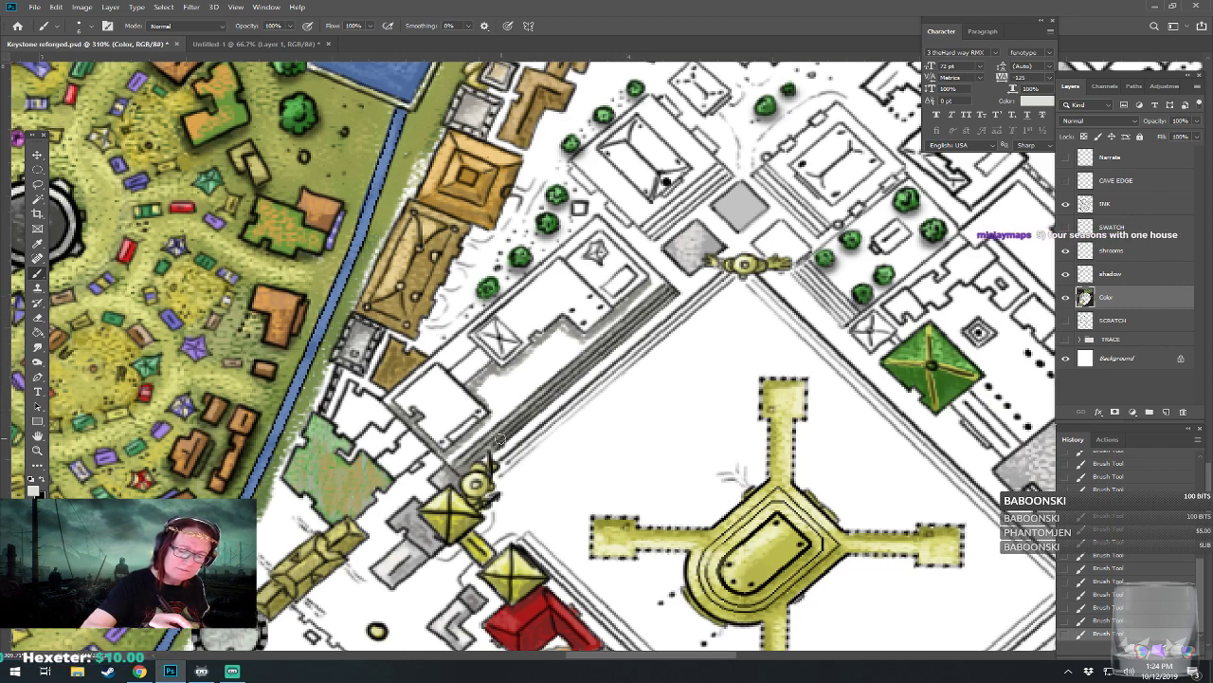
drag(499, 439, 646, 316)
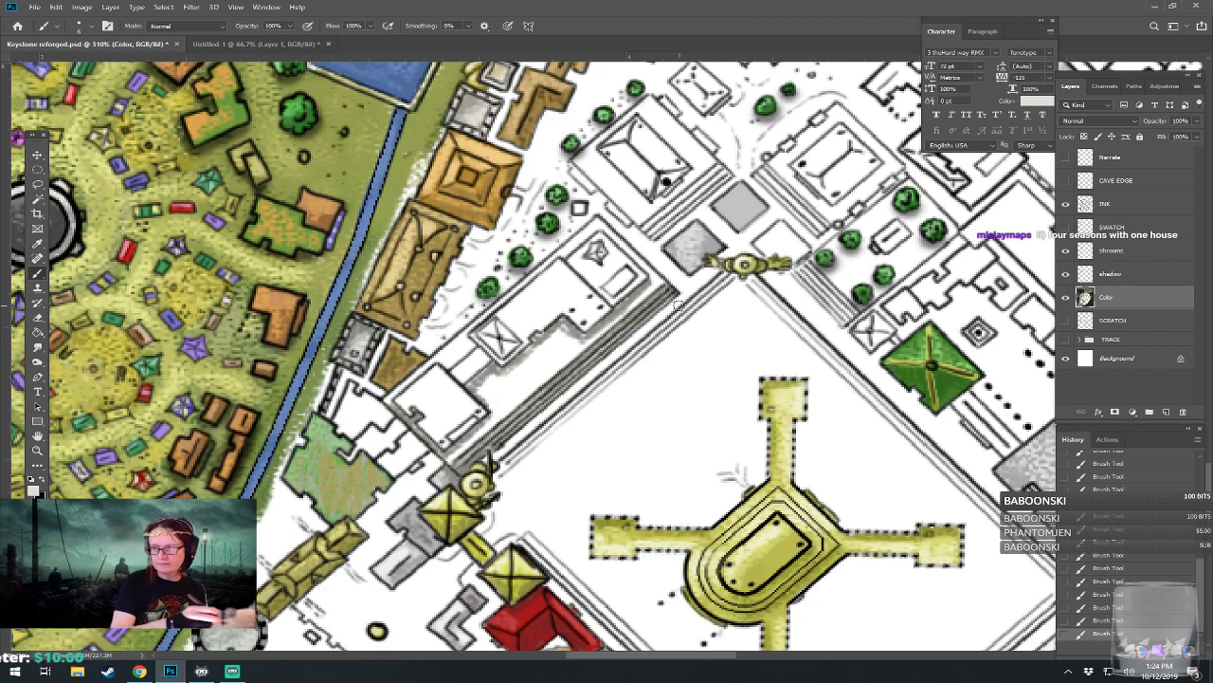
Step: Choose the off-white f4f5ee and add brighter highlight strokes along the steps northwest of the plaza
click(34, 491)
click(636, 309)
key(Return)
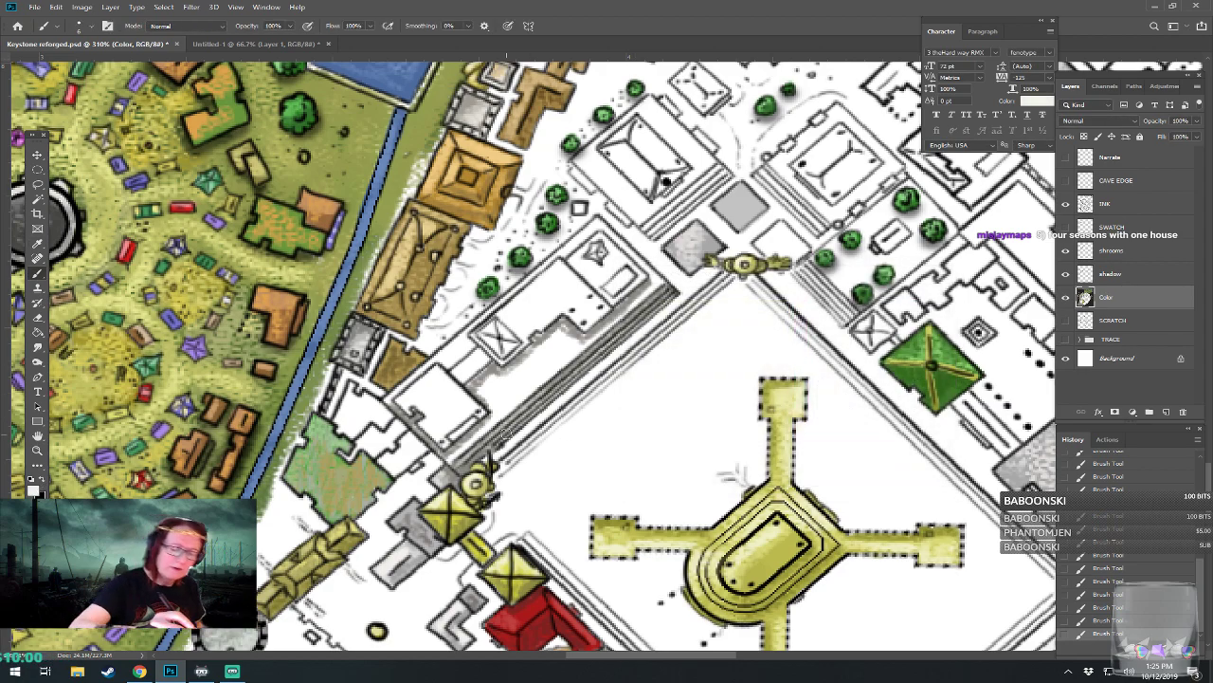
drag(493, 443, 661, 302)
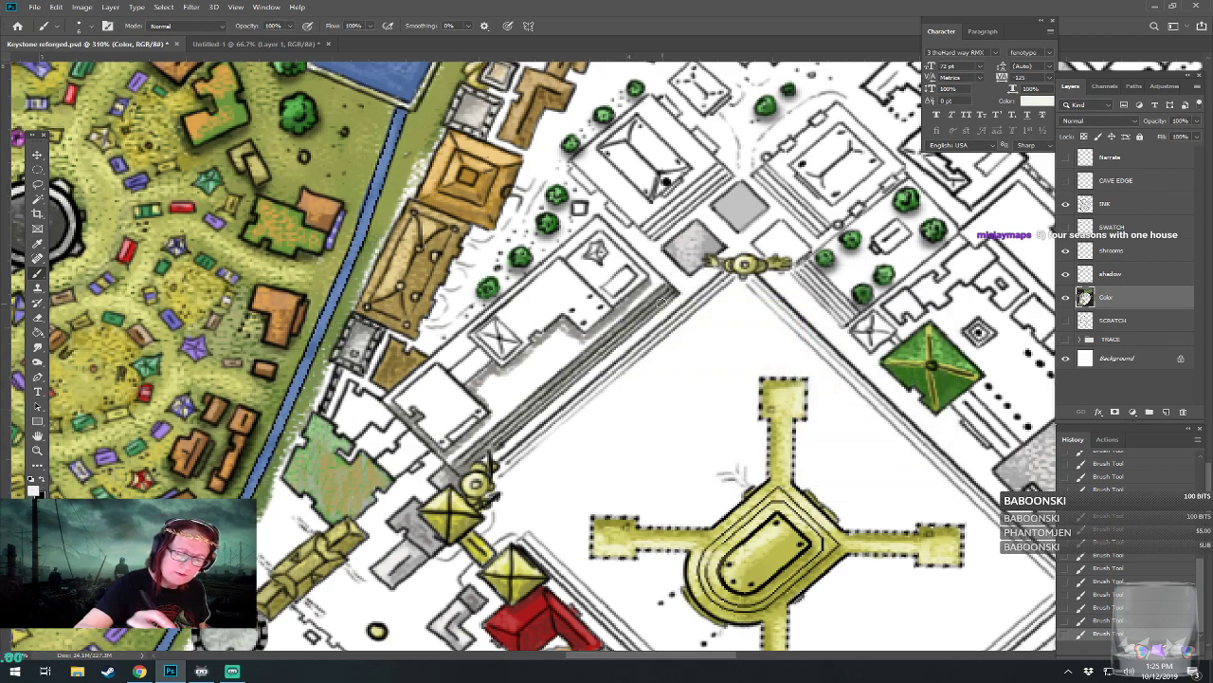
drag(581, 359, 689, 282)
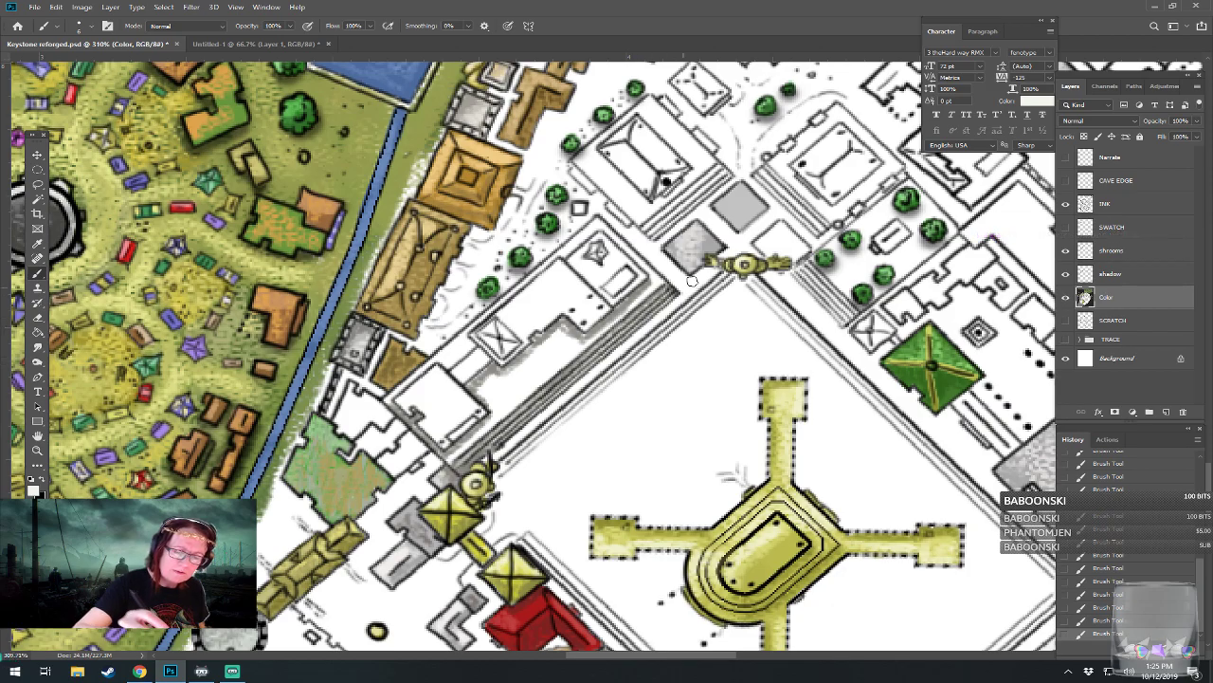
scroll(696, 277, down, 2)
scroll(697, 278, up, 1)
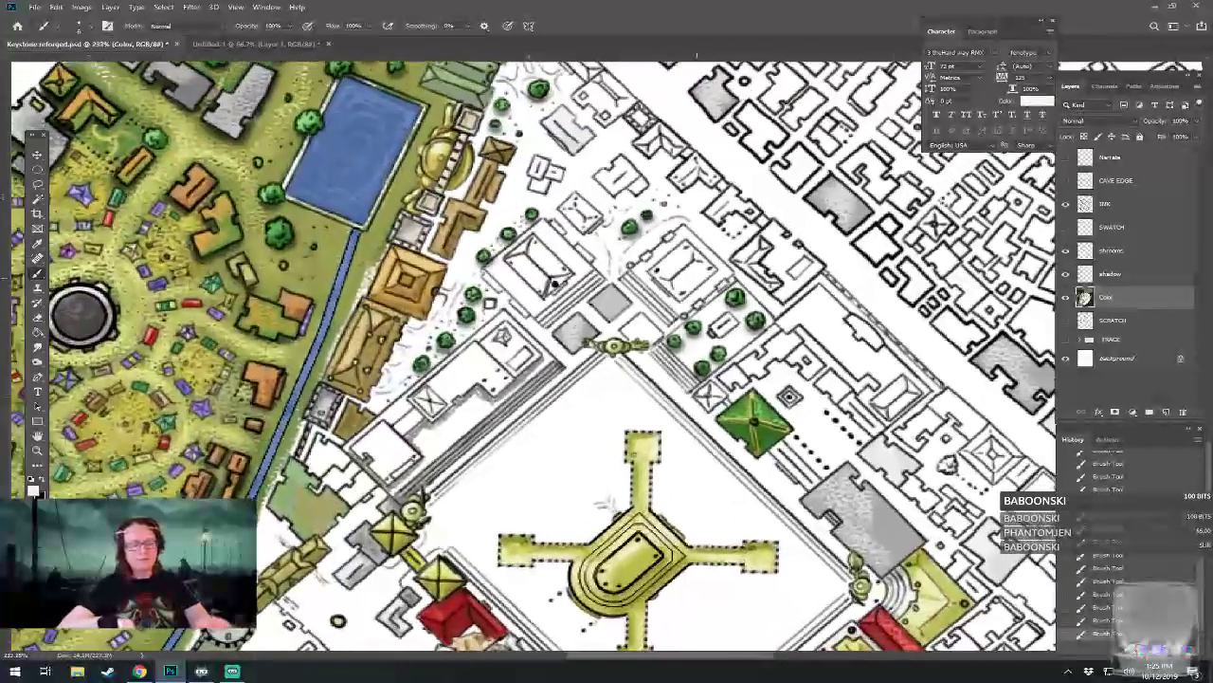
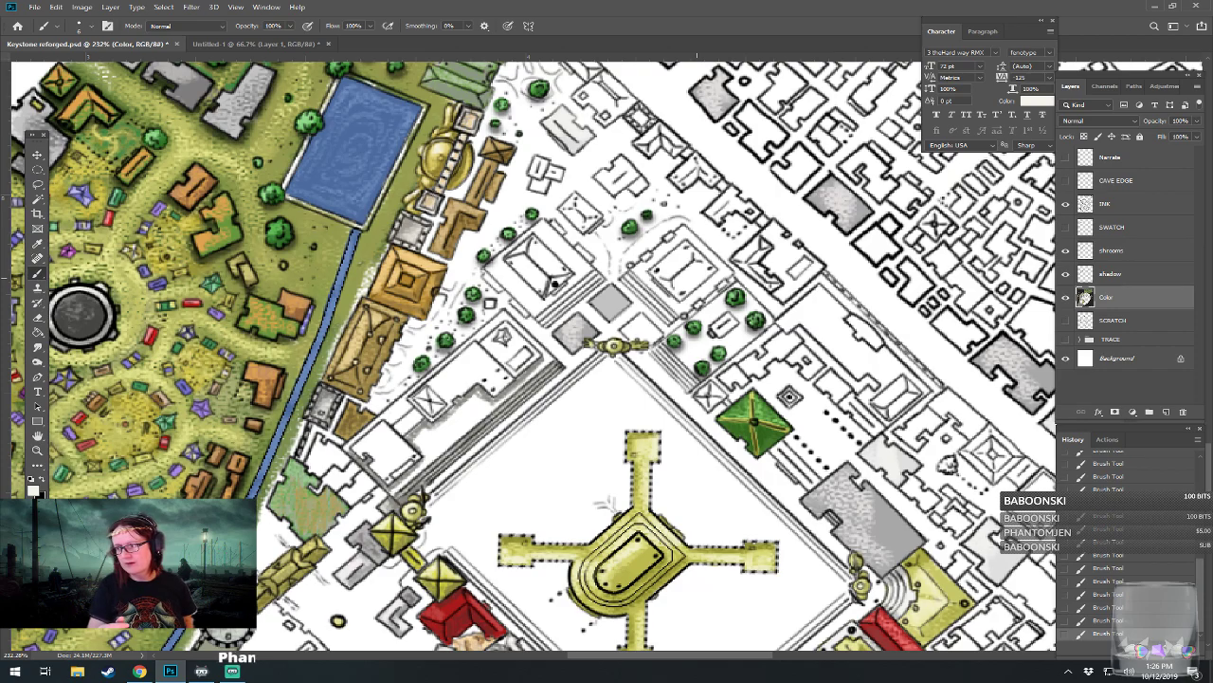
Step: Choose the light grey b7b7b6 and paint the courtyard between the long northwest building and its steps
drag(460, 279, 533, 231)
scroll(533, 231, up, 3)
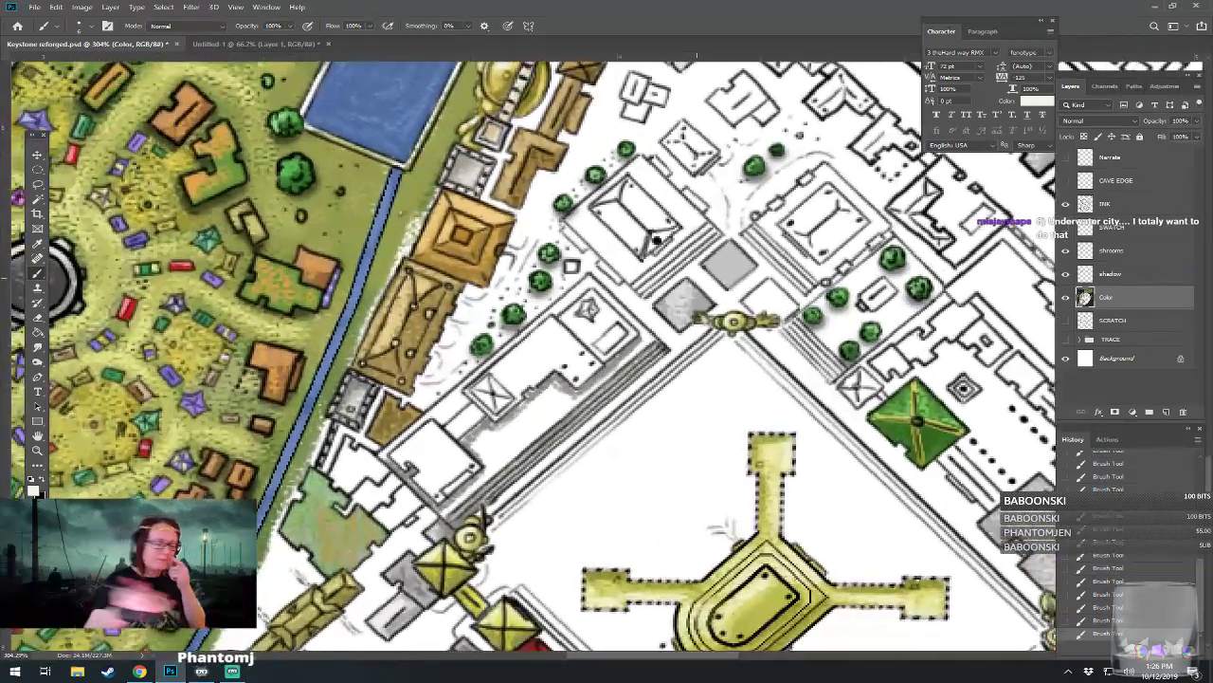
click(35, 489)
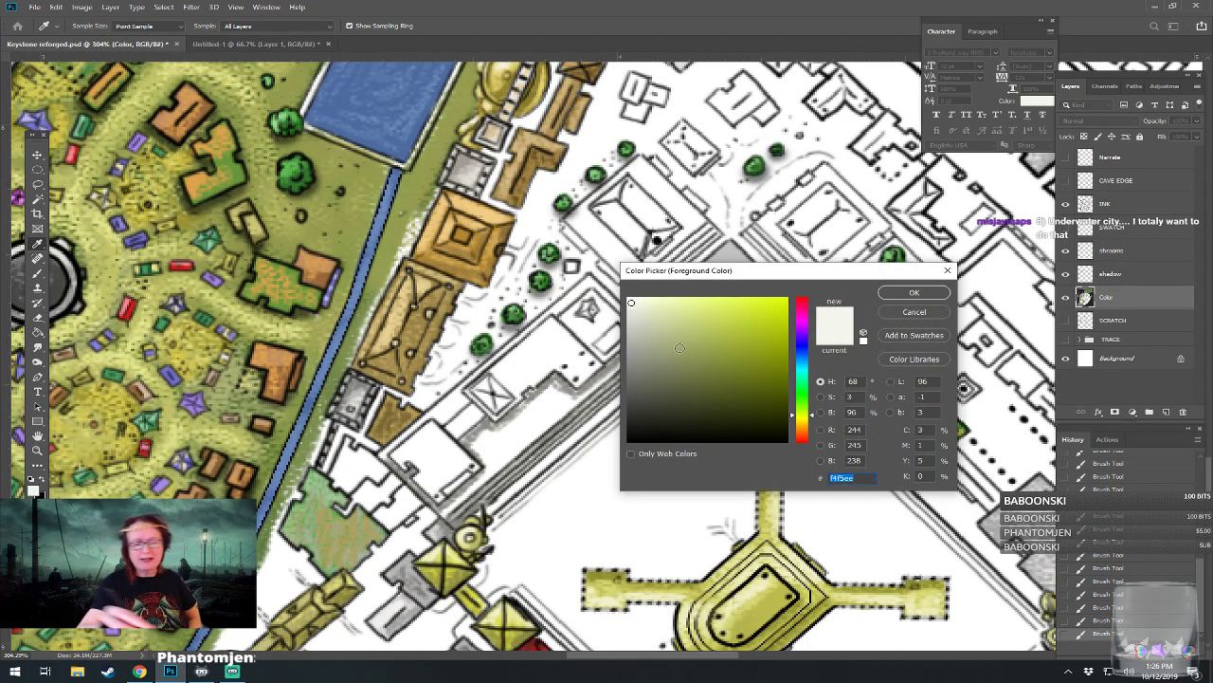
click(914, 292)
mouse_move(446, 512)
mouse_down()
mouse_move(493, 472)
mouse_move(482, 476)
mouse_move(498, 432)
mouse_move(636, 410)
mouse_up()
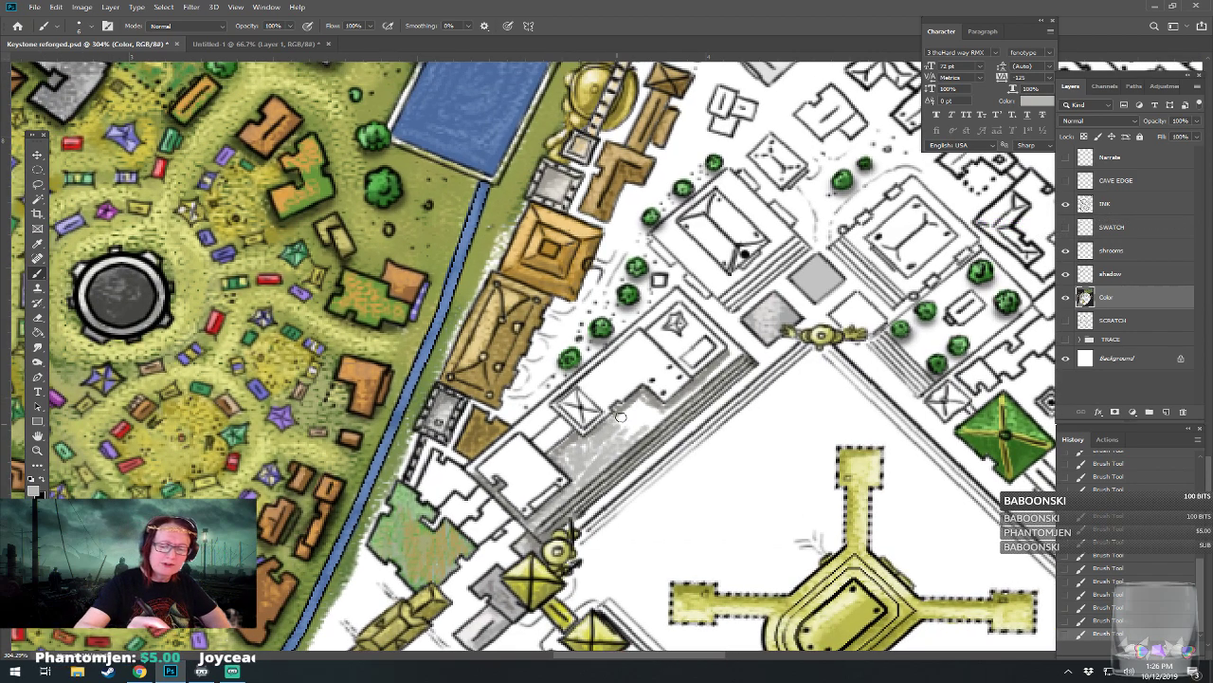
mouse_move(640, 400)
mouse_down()
mouse_move(648, 411)
mouse_move(626, 428)
mouse_move(654, 426)
mouse_move(732, 356)
mouse_move(686, 390)
mouse_up()
Step: Paint the remaining paving around the northeast end and northwest side of the long building light grey
drag(639, 339, 559, 387)
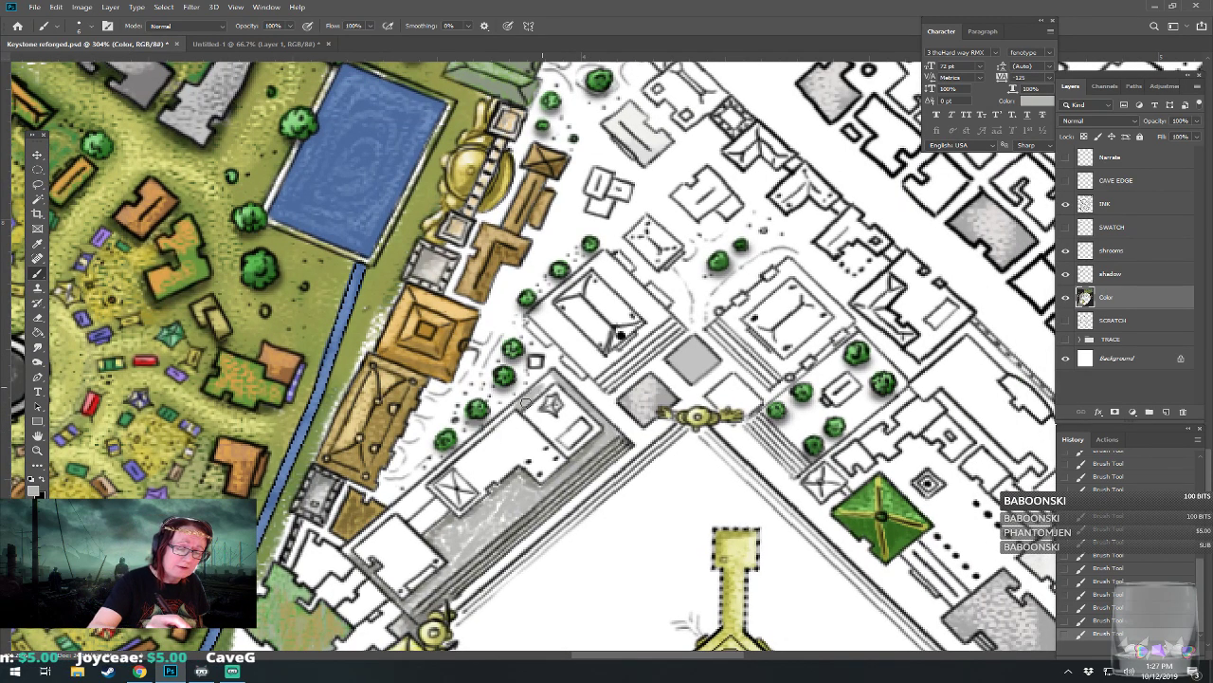
drag(537, 389, 693, 327)
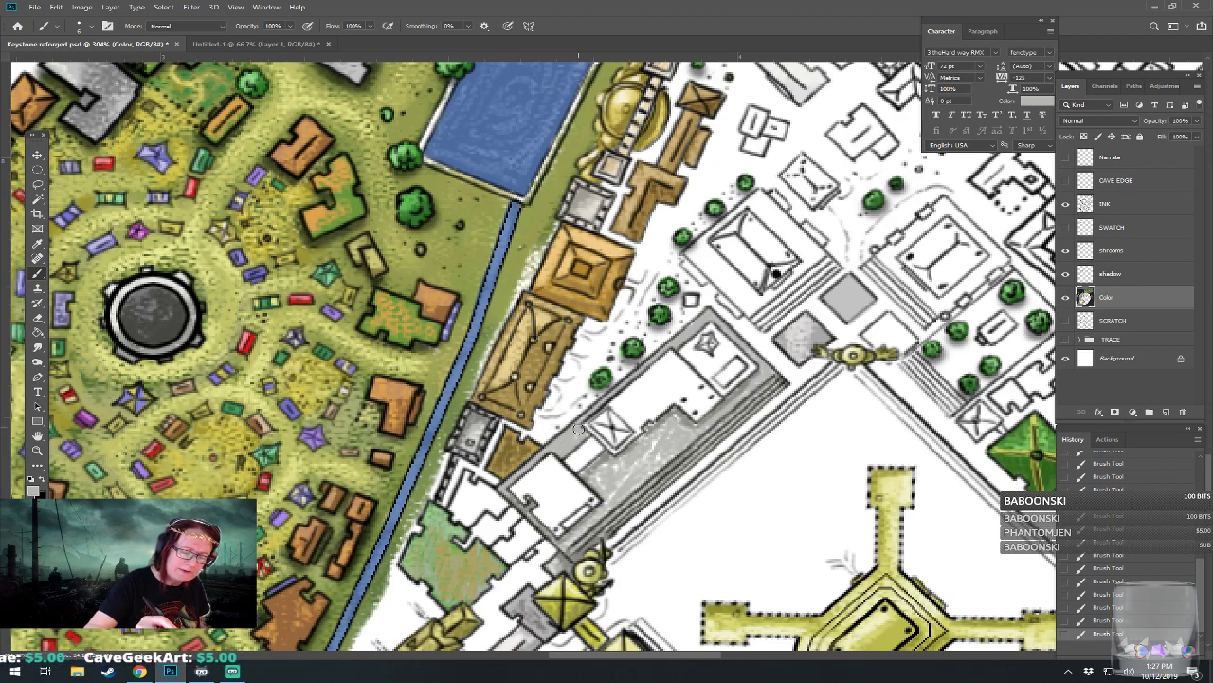
drag(589, 423, 504, 298)
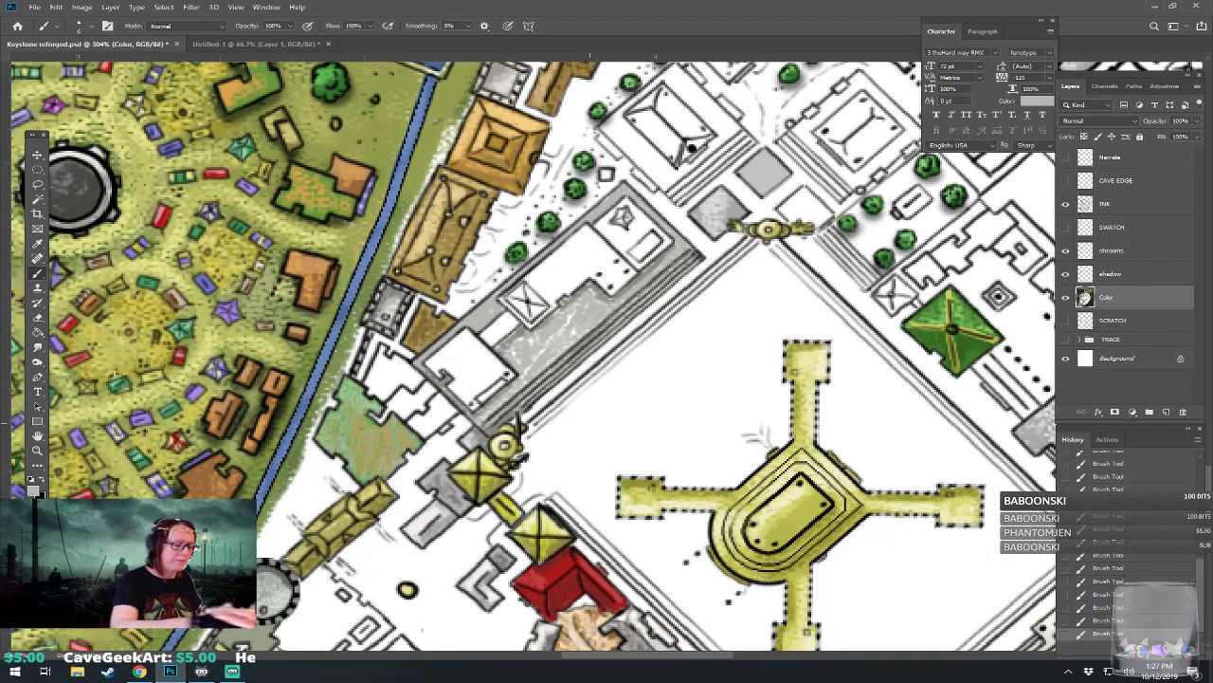
Step: Choose an off-white and brush highlights over the grey paving and courtyard around the long northwest building
click(35, 491)
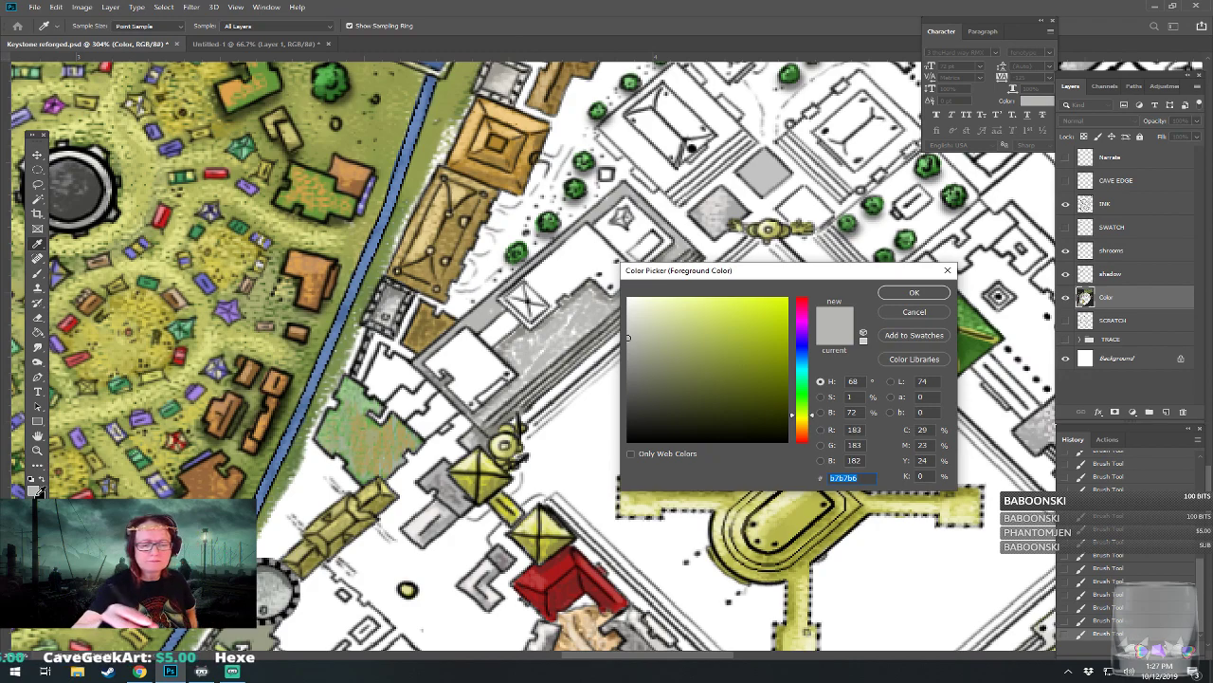
click(633, 306)
key(Return)
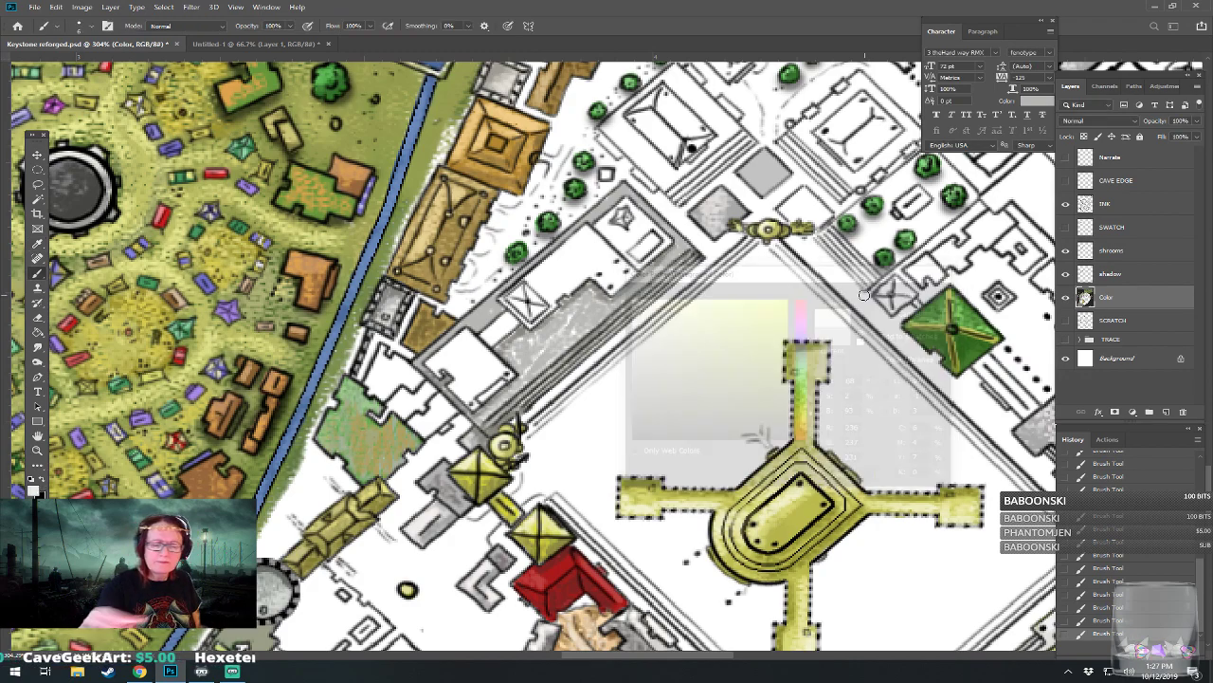
mouse_move(482, 311)
mouse_down()
mouse_move(633, 197)
mouse_move(686, 247)
mouse_up()
drag(513, 407, 675, 275)
mouse_move(634, 309)
mouse_down()
mouse_move(689, 256)
mouse_move(718, 293)
mouse_up()
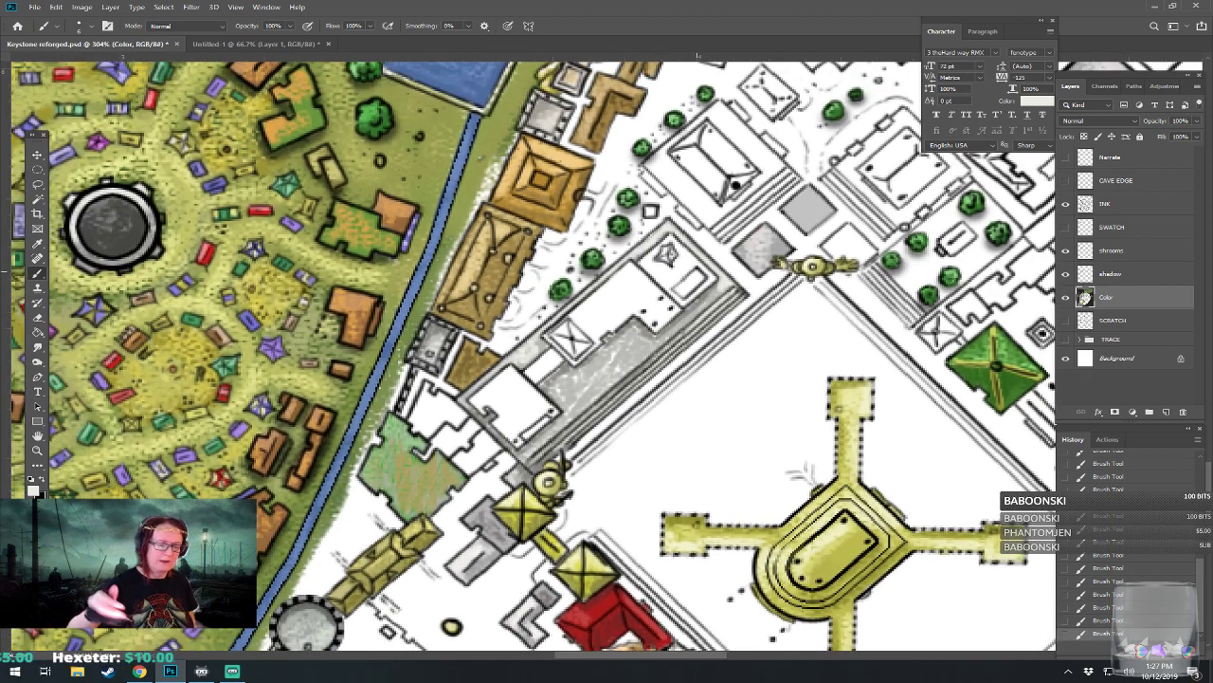
mouse_move(534, 448)
mouse_down()
mouse_move(603, 391)
mouse_move(573, 395)
mouse_move(651, 350)
mouse_move(590, 377)
mouse_move(633, 337)
mouse_up()
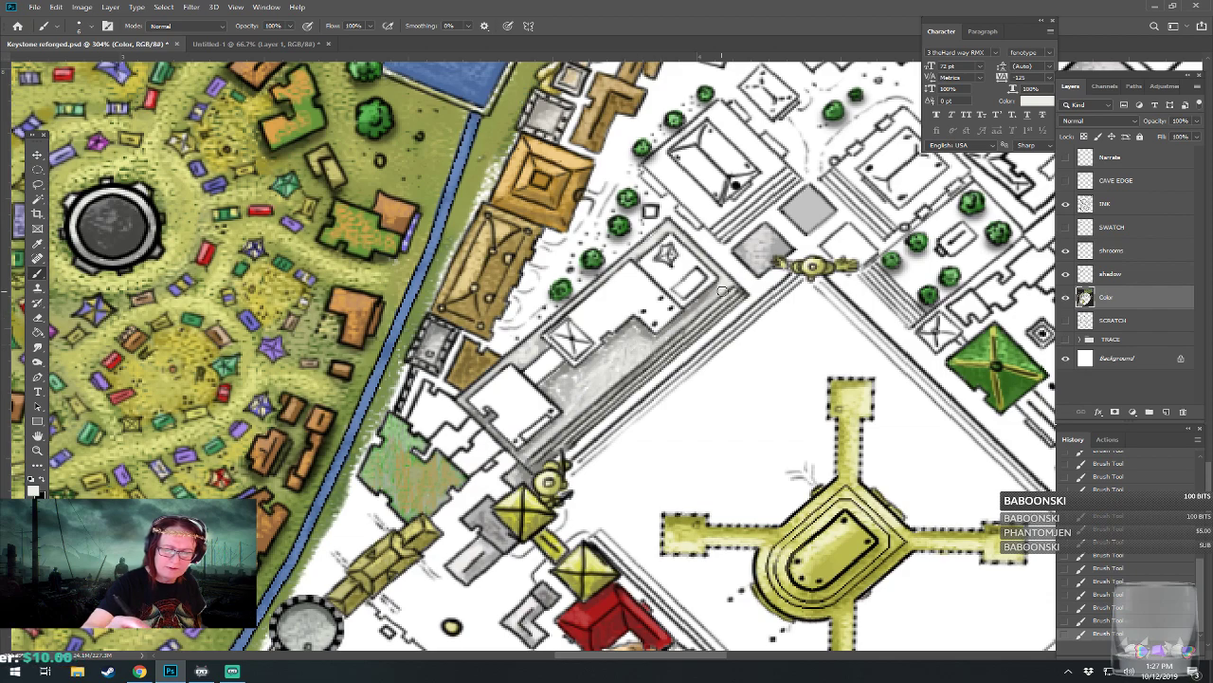
drag(698, 311, 679, 349)
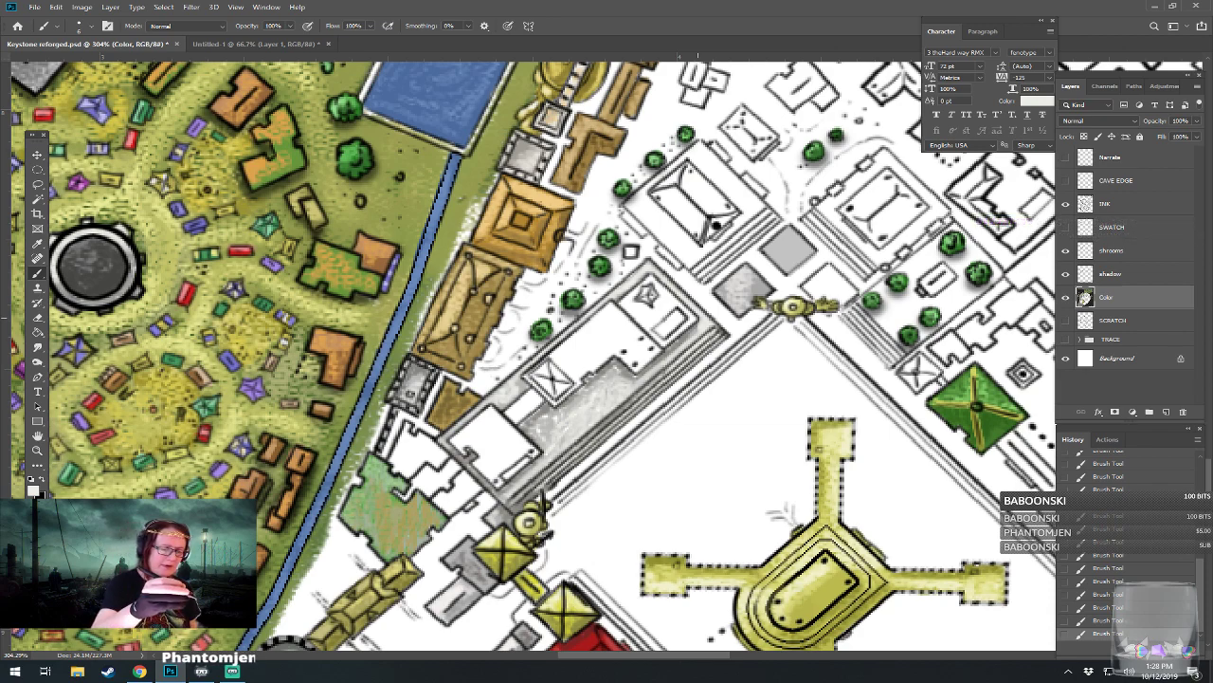
Step: Look over the whole Keystone map, including the northern forest and farmland, to review the colouring
scroll(512, 520, down, 14)
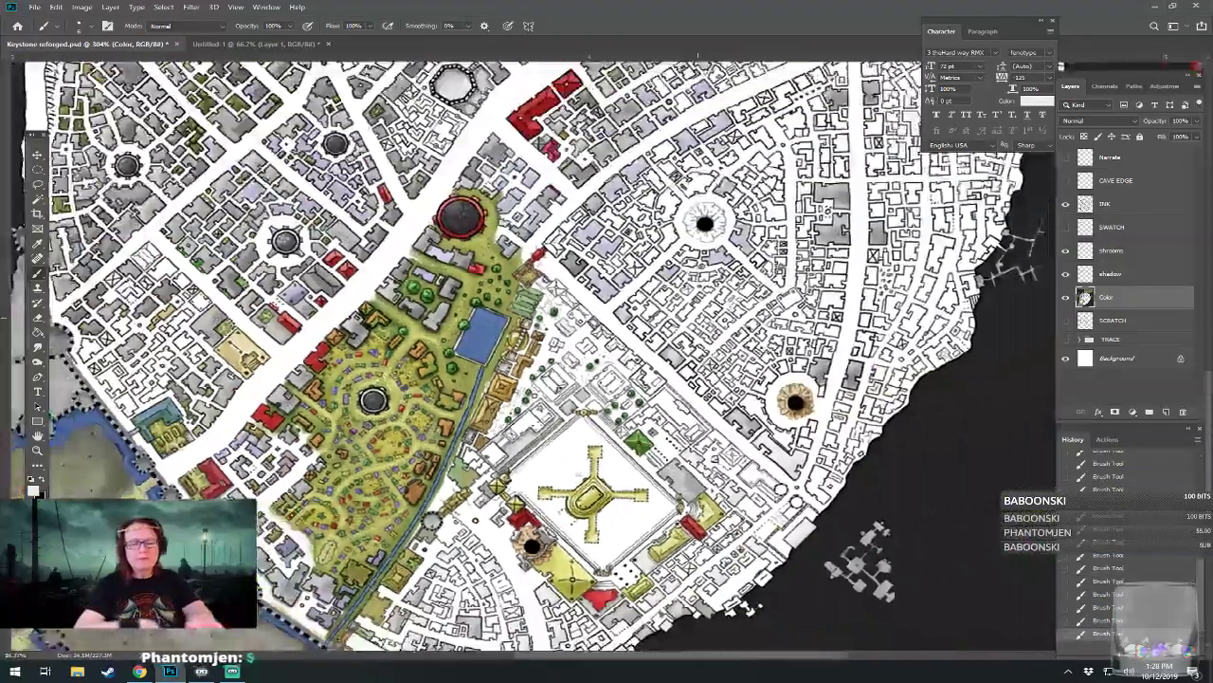
scroll(606, 616, down, 5)
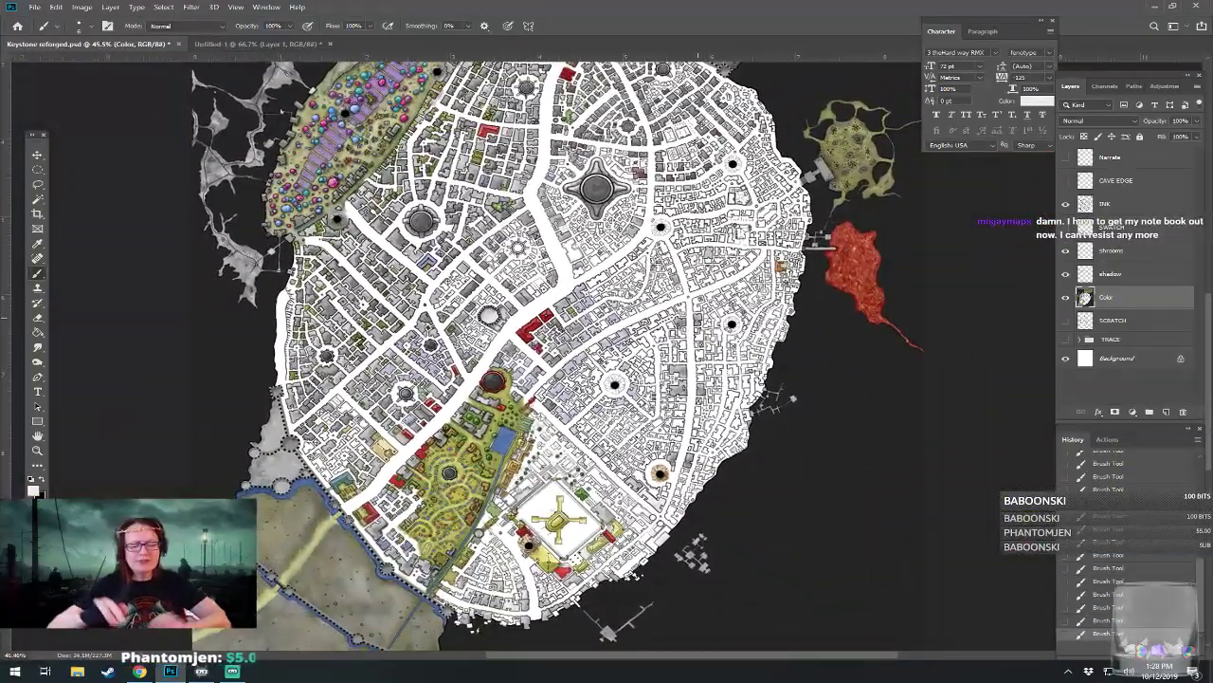
scroll(607, 356, down, 3)
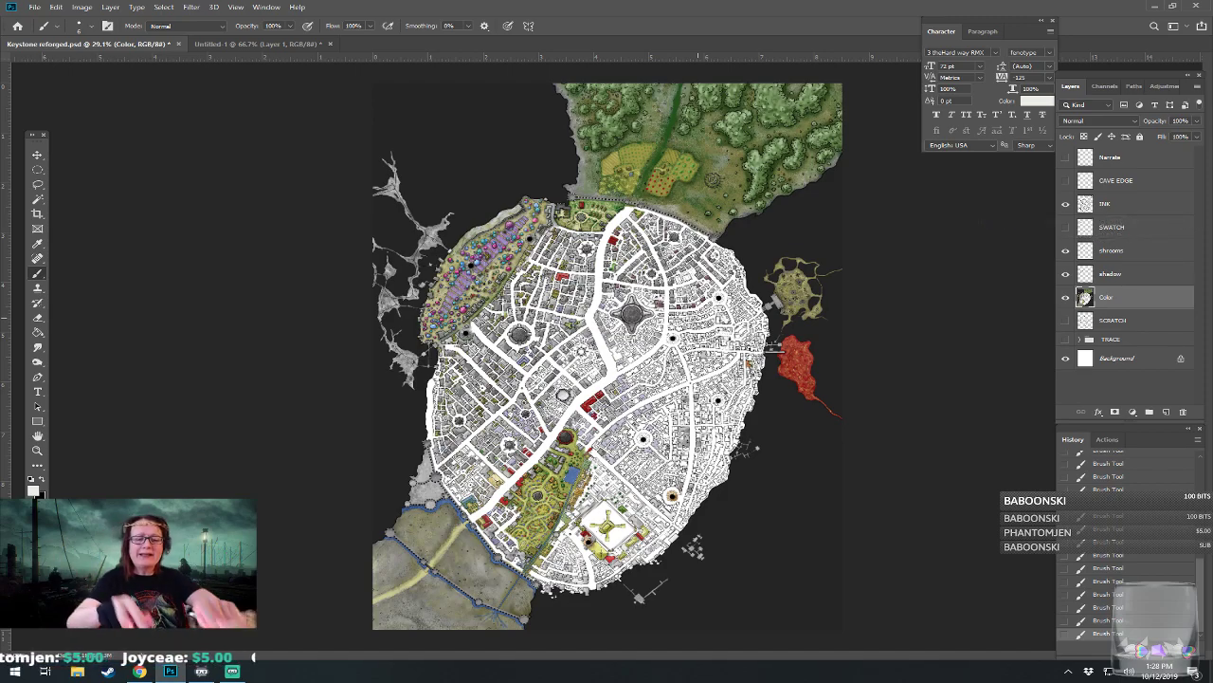
scroll(626, 180, up, 7)
drag(626, 284, 570, 271)
drag(705, 227, 647, 368)
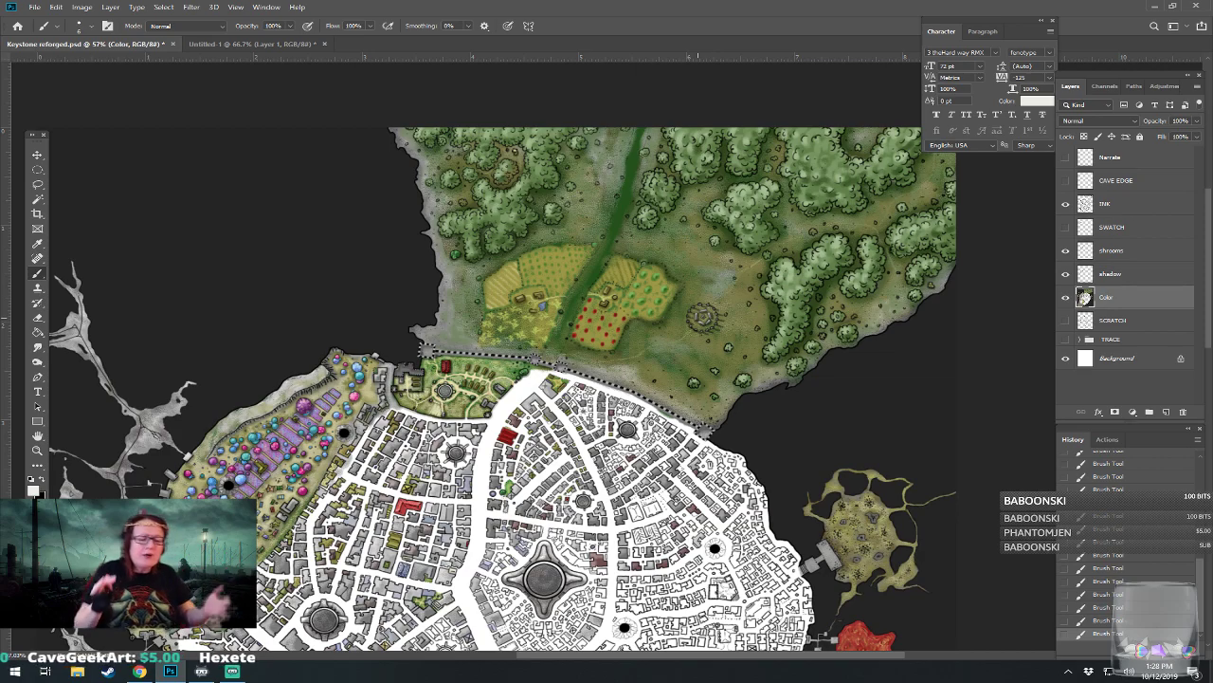
scroll(588, 380, down, 5)
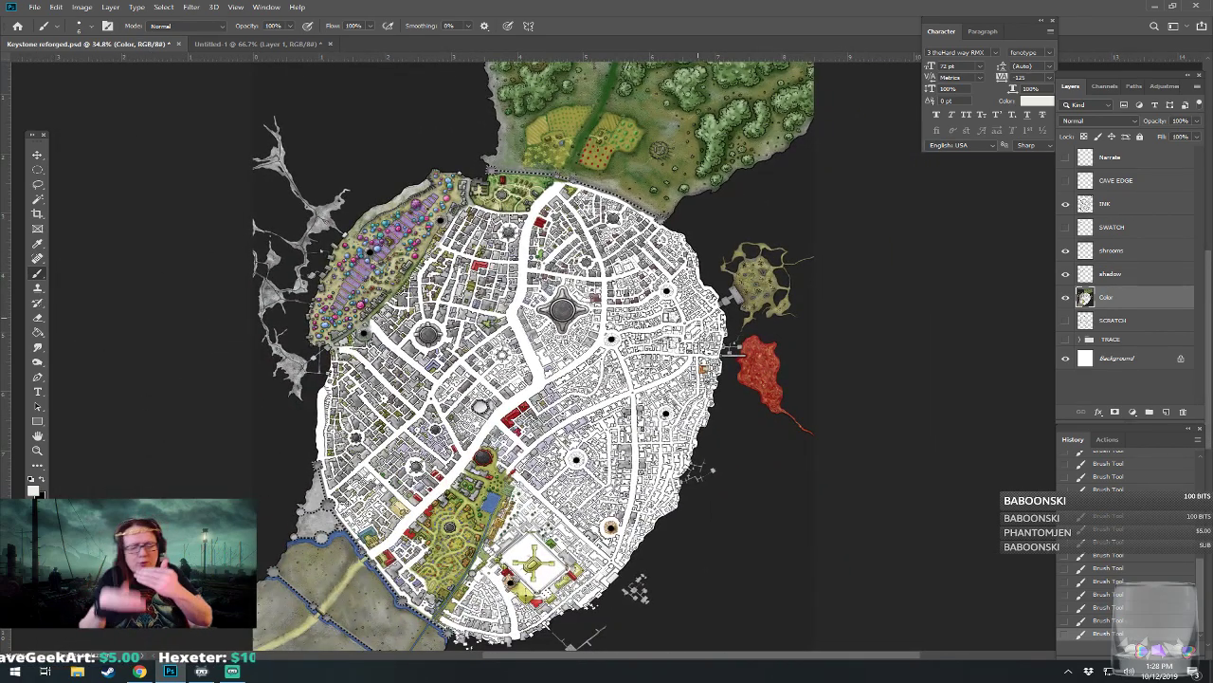
scroll(536, 559, up, 5)
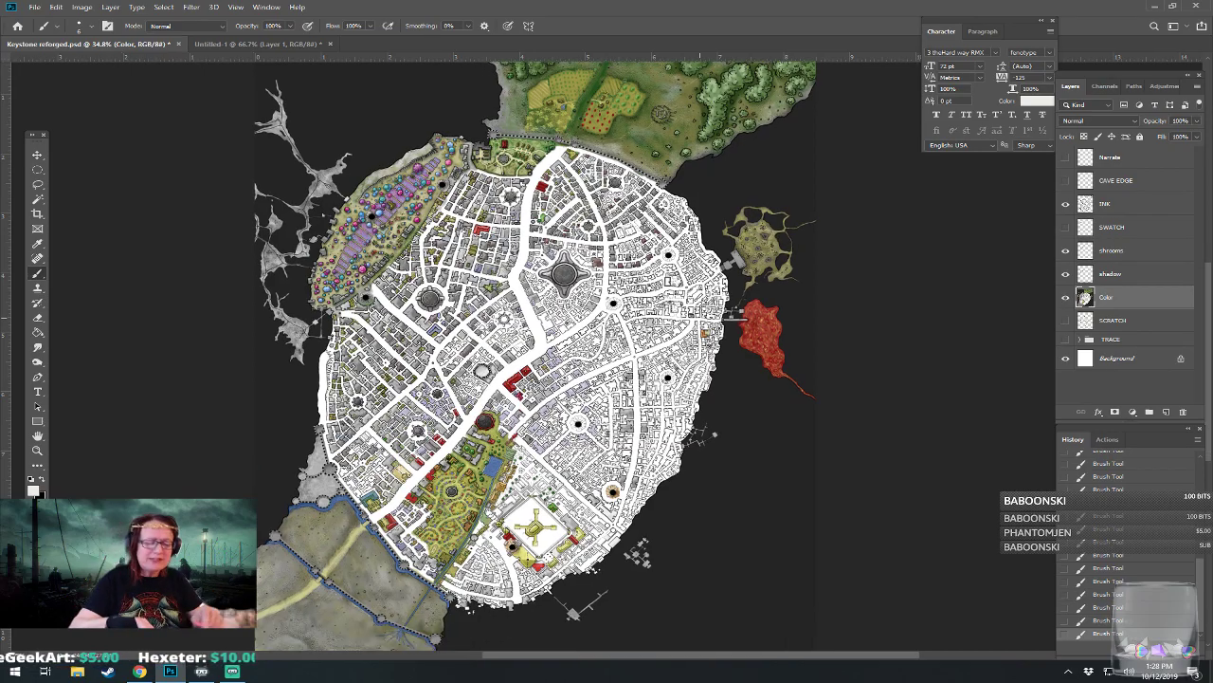
Step: Add a new layer directly below the Color layer for shading the grey paving near the plaza
scroll(612, 445, up, 3)
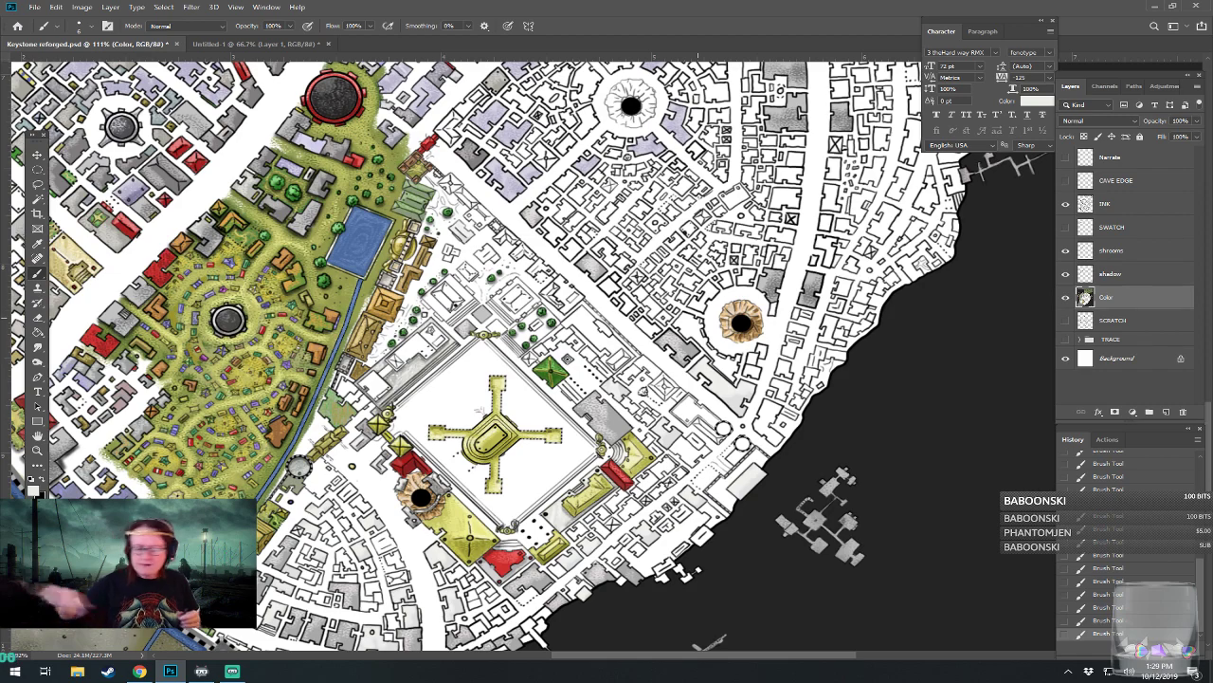
mouse_move(698, 318)
mouse_down()
mouse_move(782, 336)
mouse_move(713, 326)
mouse_move(802, 396)
mouse_up()
scroll(376, 587, up, 4)
scroll(536, 308, up, 5)
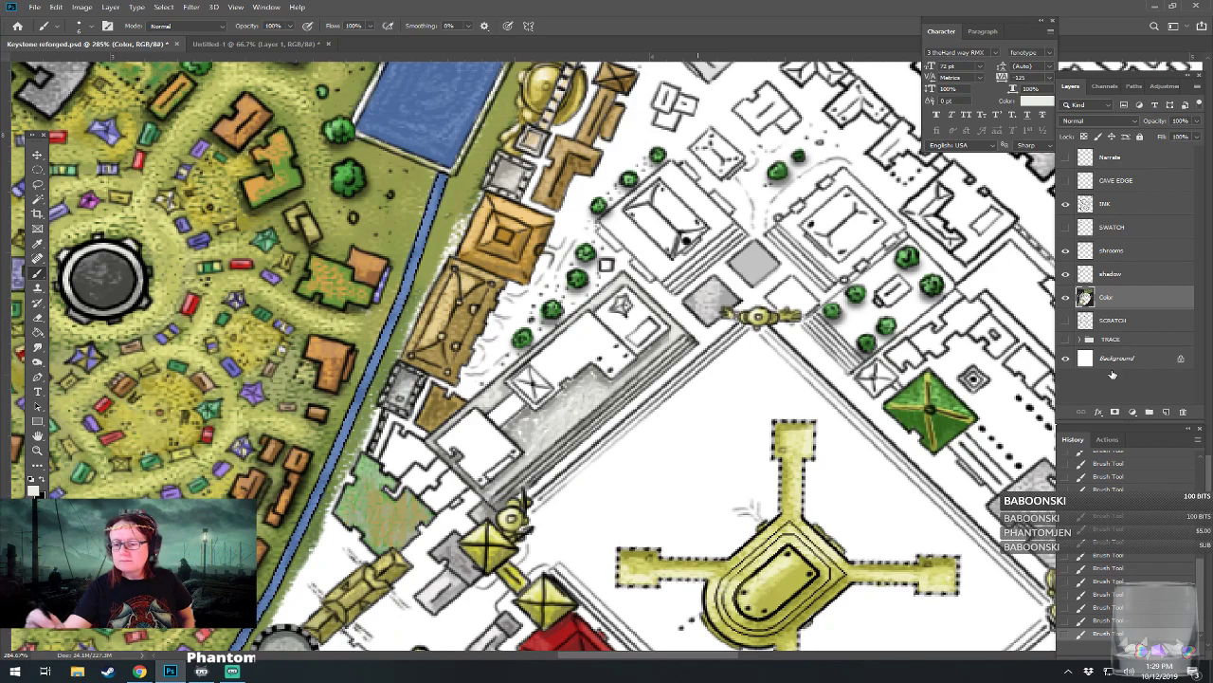
click(1166, 412)
drag(1134, 299, 1129, 335)
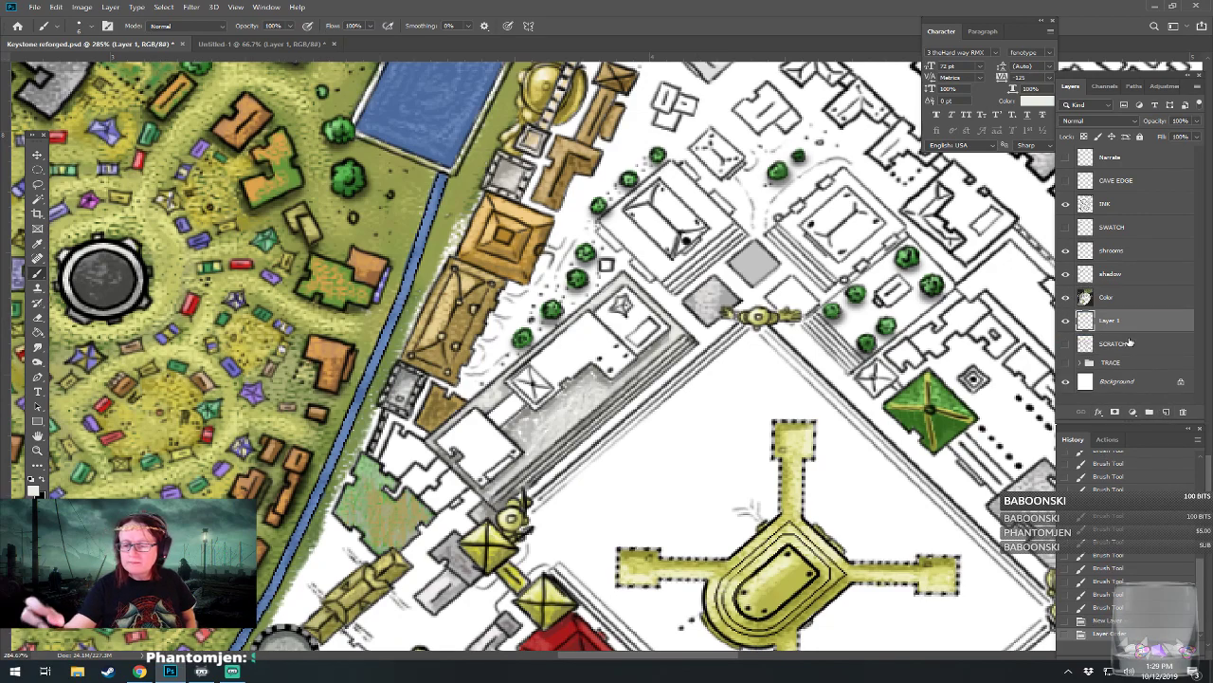
click(33, 488)
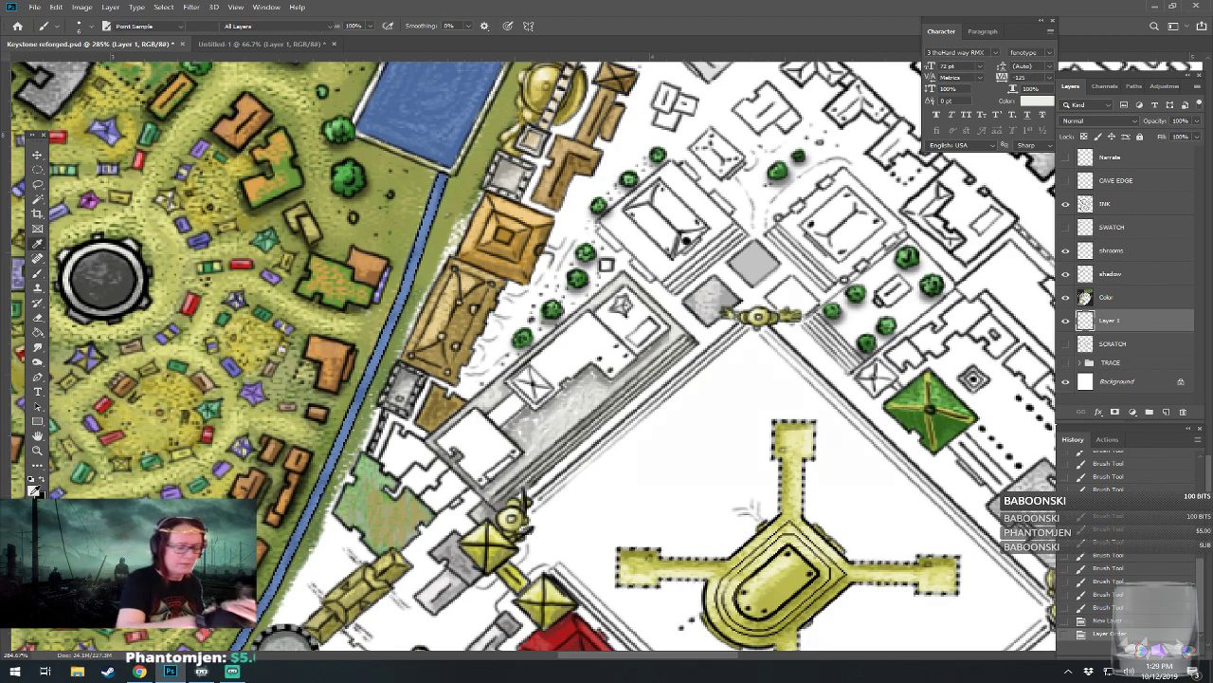
drag(657, 360, 635, 378)
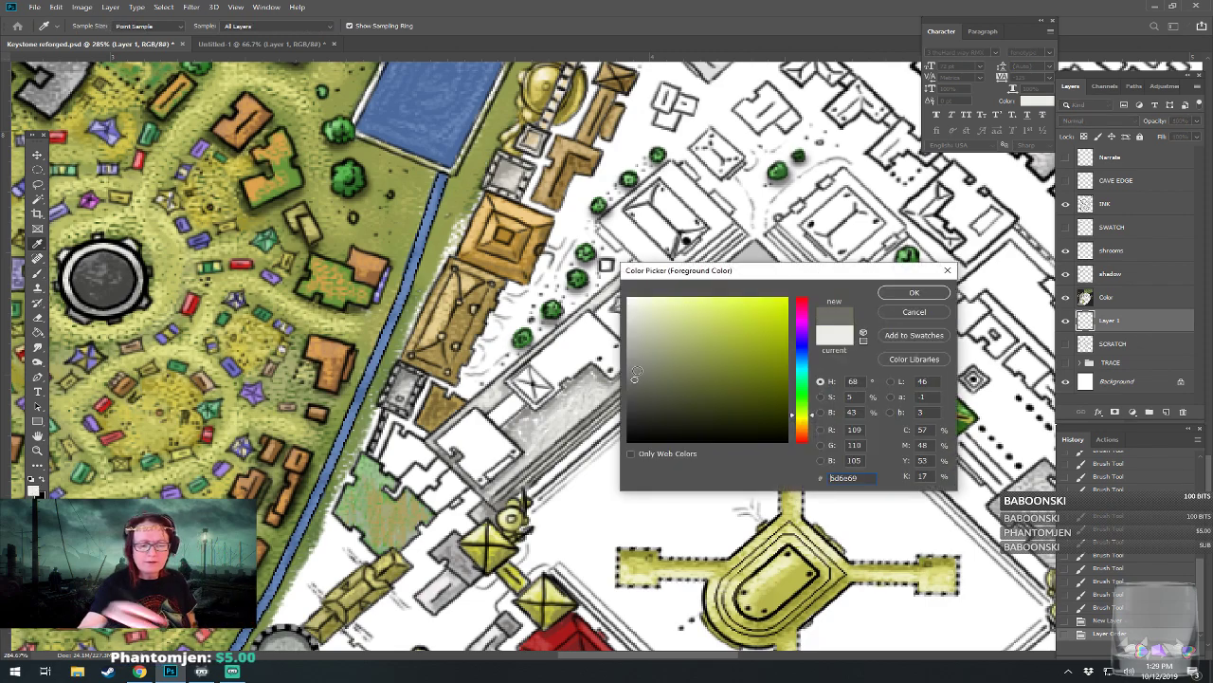
click(910, 293)
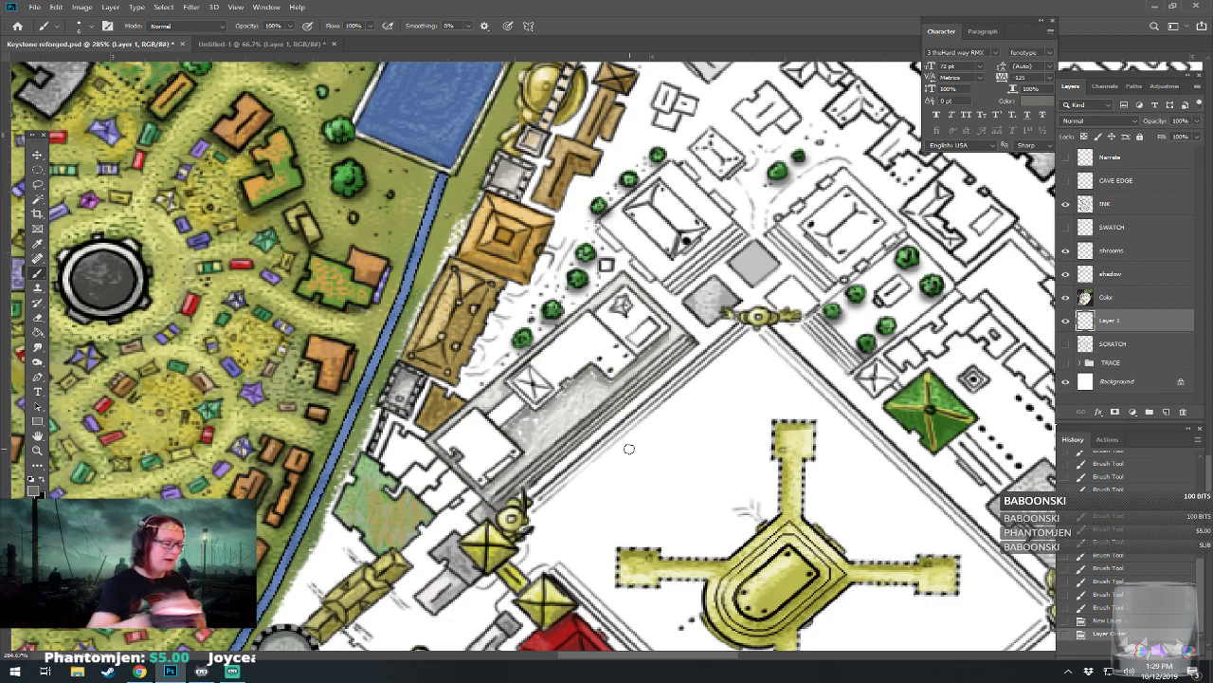
Step: Brush dark violet 342e67 shading over the grey courtyard and paving of the long northwest building, and merge the shading layer into Color
click(34, 488)
click(645, 400)
drag(646, 401, 637, 411)
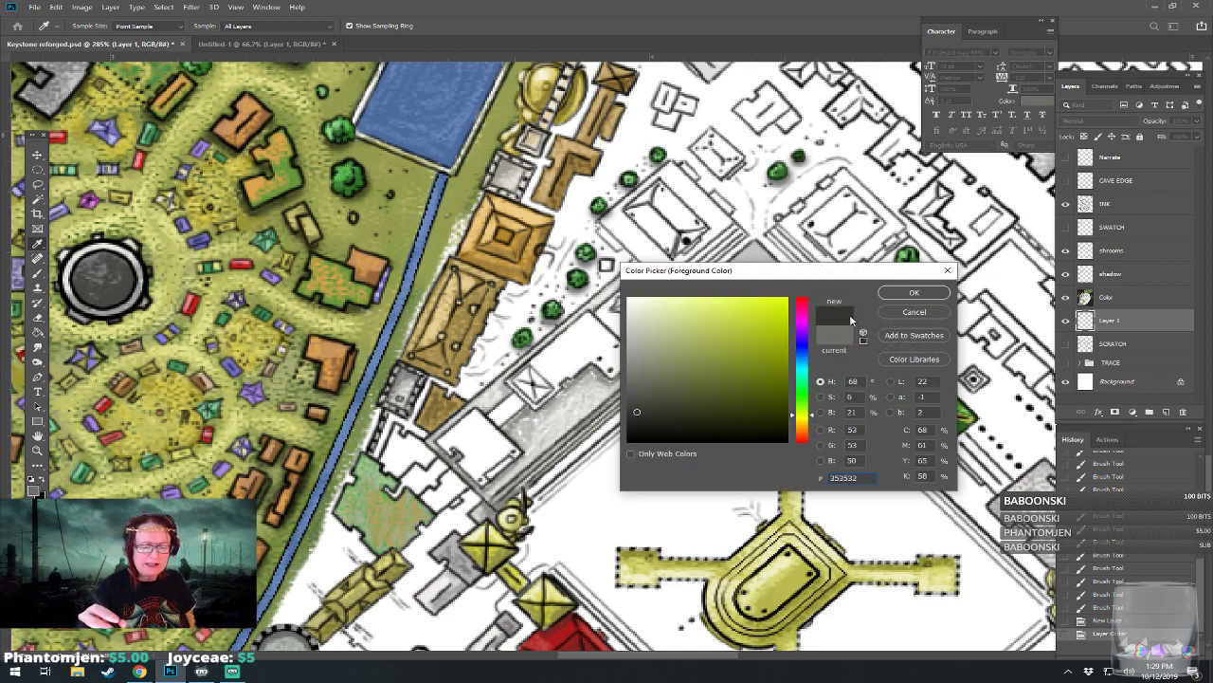
click(807, 344)
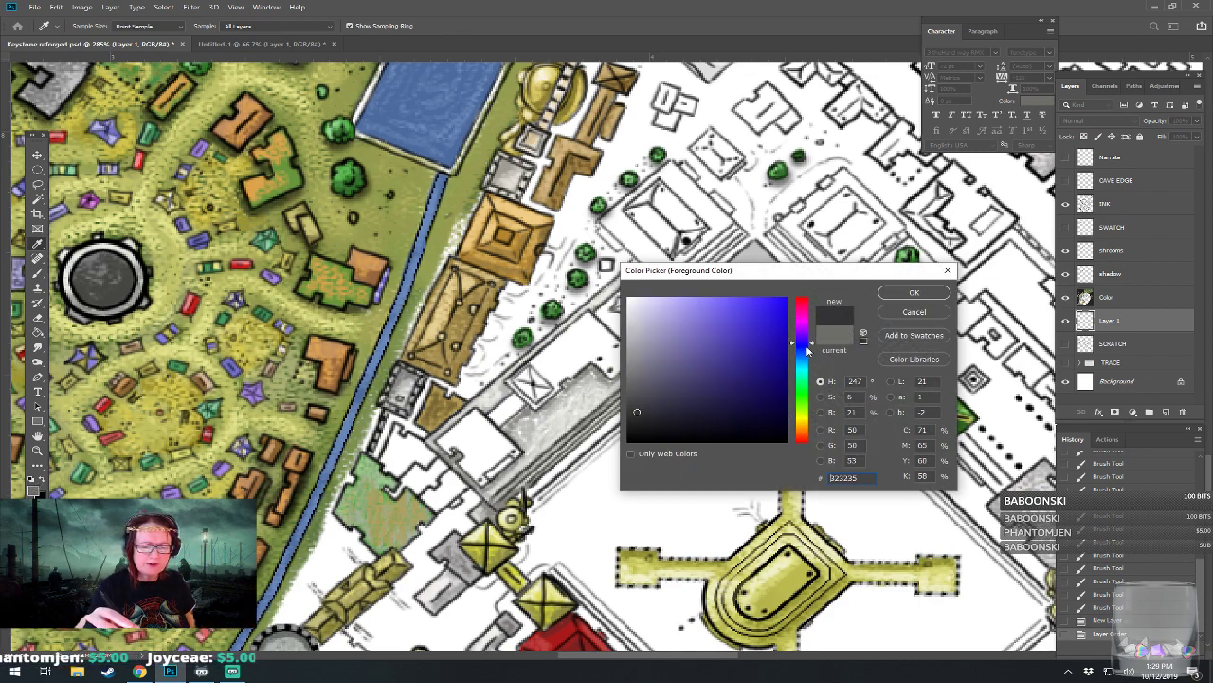
click(900, 294)
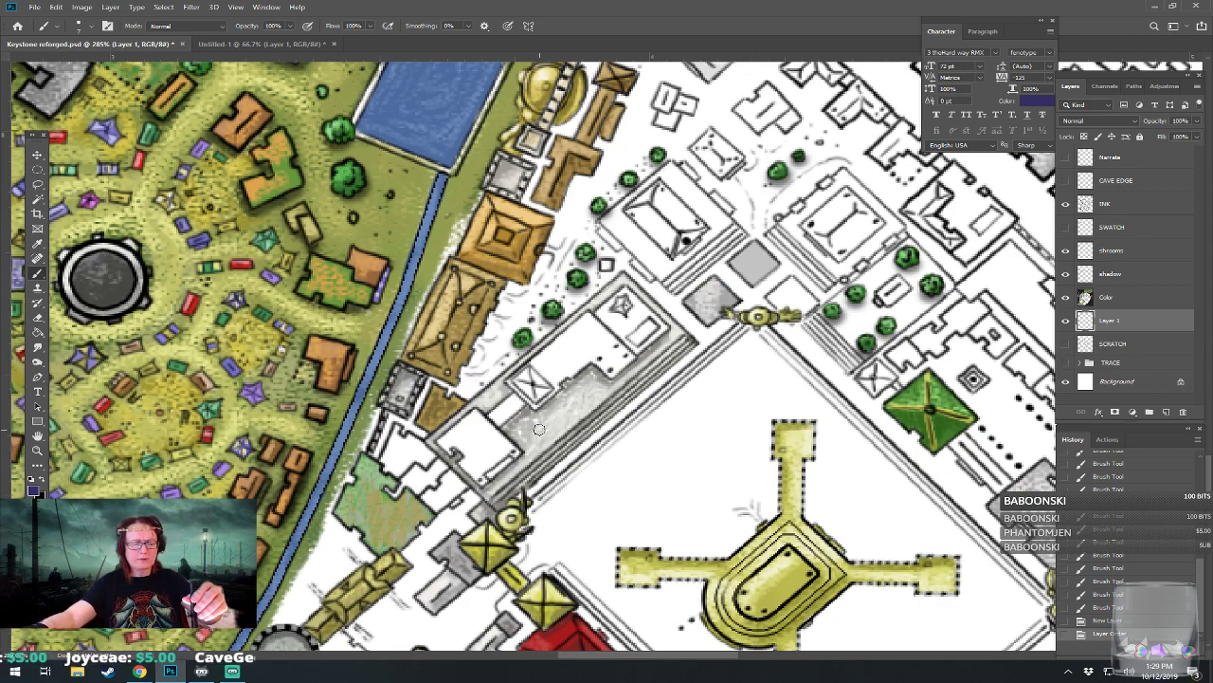
mouse_move(501, 426)
mouse_down()
mouse_move(527, 411)
mouse_move(524, 436)
mouse_move(538, 415)
mouse_move(535, 445)
mouse_move(563, 397)
mouse_move(555, 416)
mouse_move(586, 401)
mouse_move(550, 436)
mouse_move(576, 406)
mouse_move(570, 385)
mouse_move(614, 386)
mouse_up()
drag(670, 338, 664, 341)
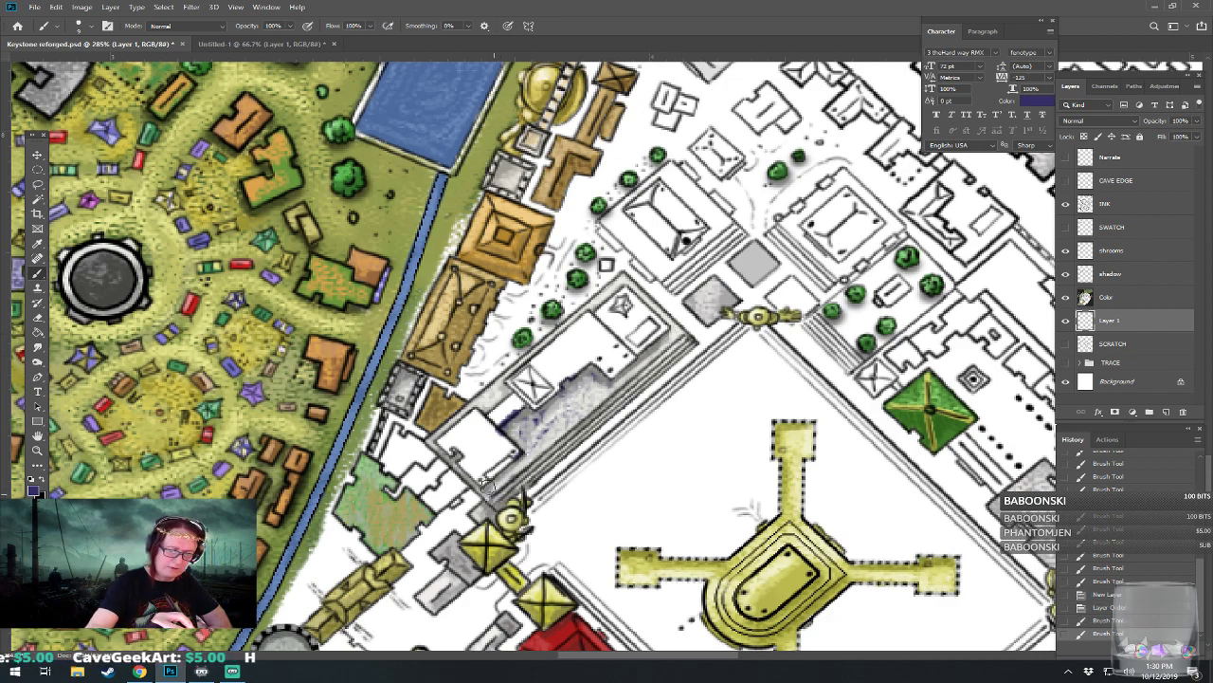
drag(505, 484, 599, 417)
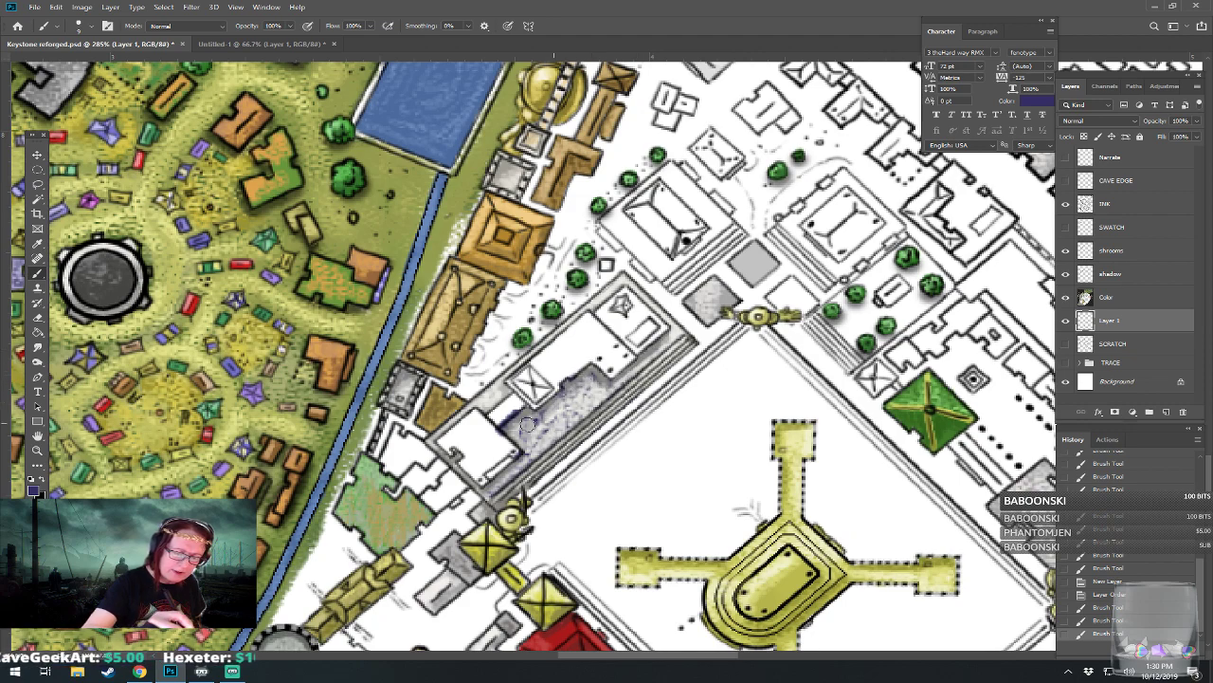
mouse_move(558, 426)
mouse_down()
mouse_move(532, 425)
mouse_move(526, 445)
mouse_move(534, 413)
mouse_move(541, 422)
mouse_move(509, 388)
mouse_up()
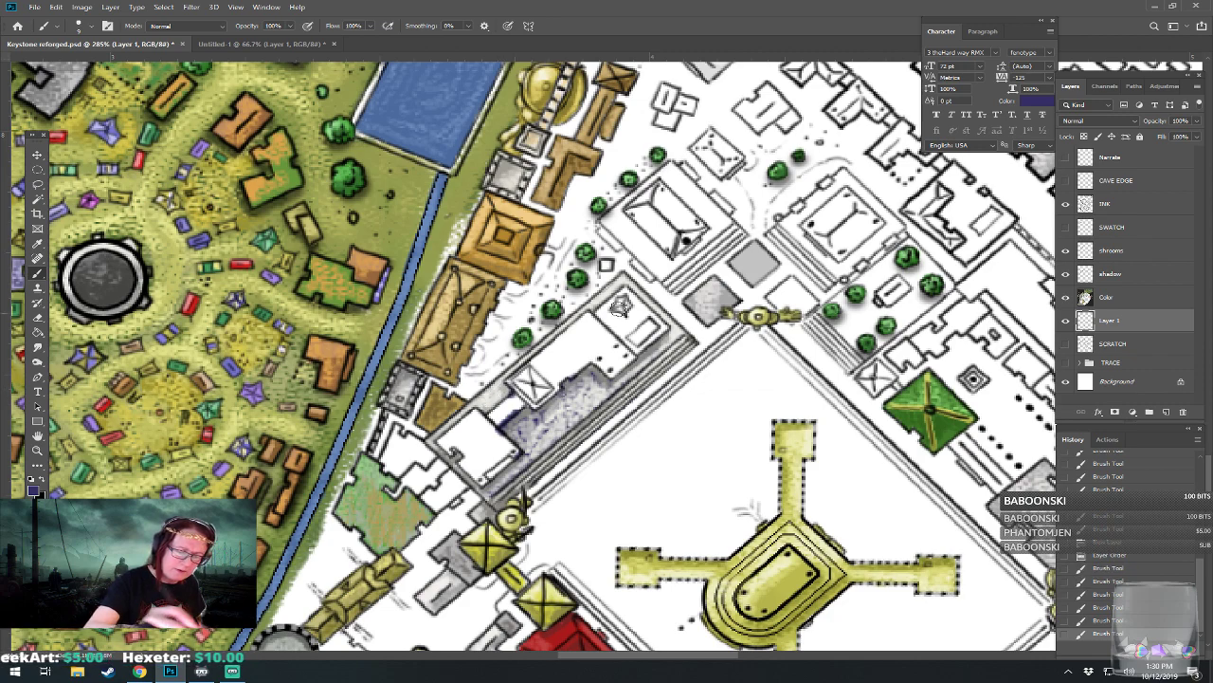
drag(566, 331, 625, 285)
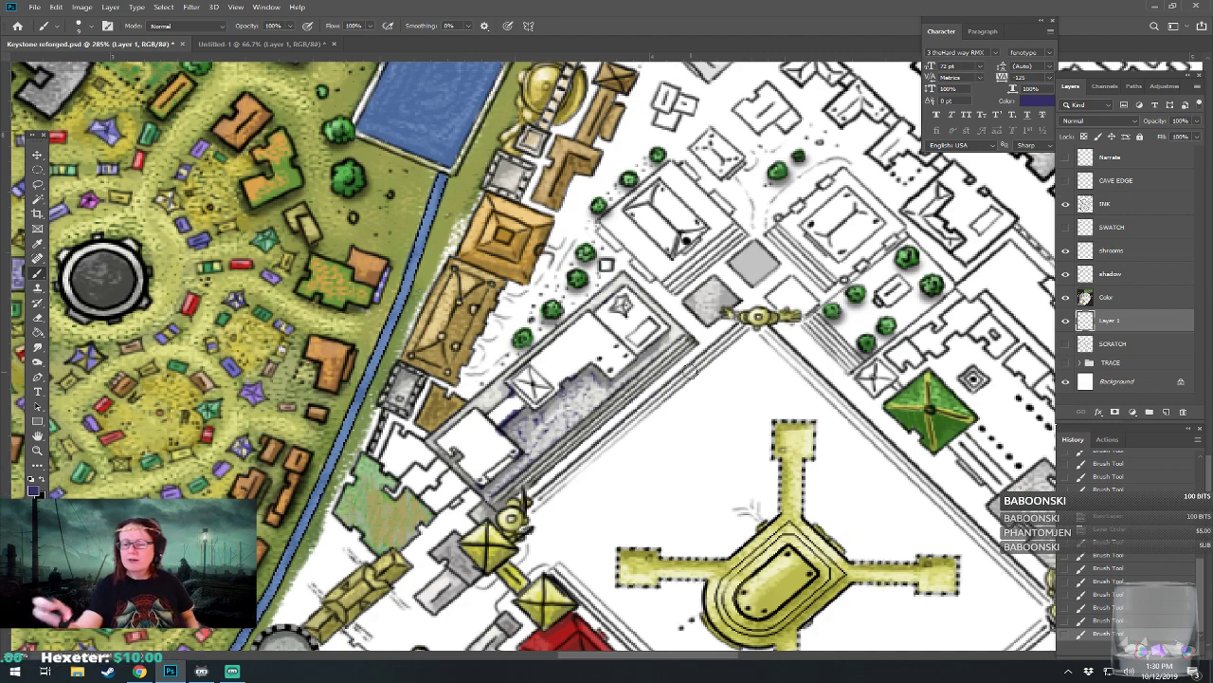
shift+click(1110, 297)
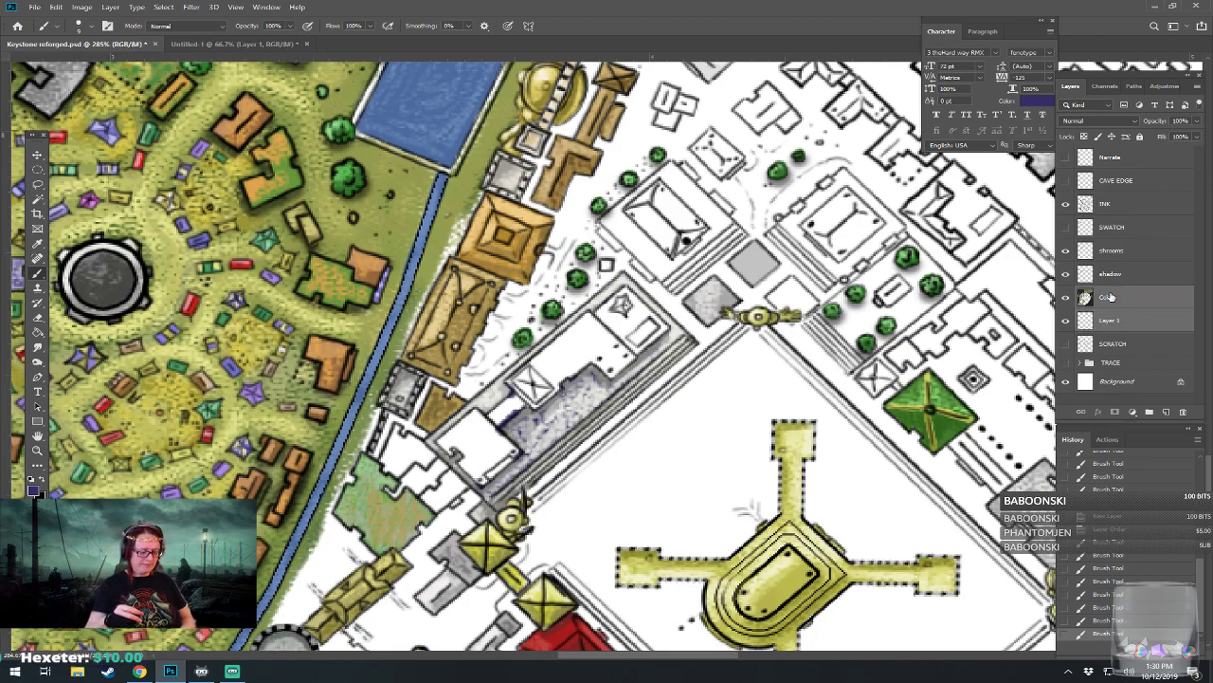
key(ctrl+e)
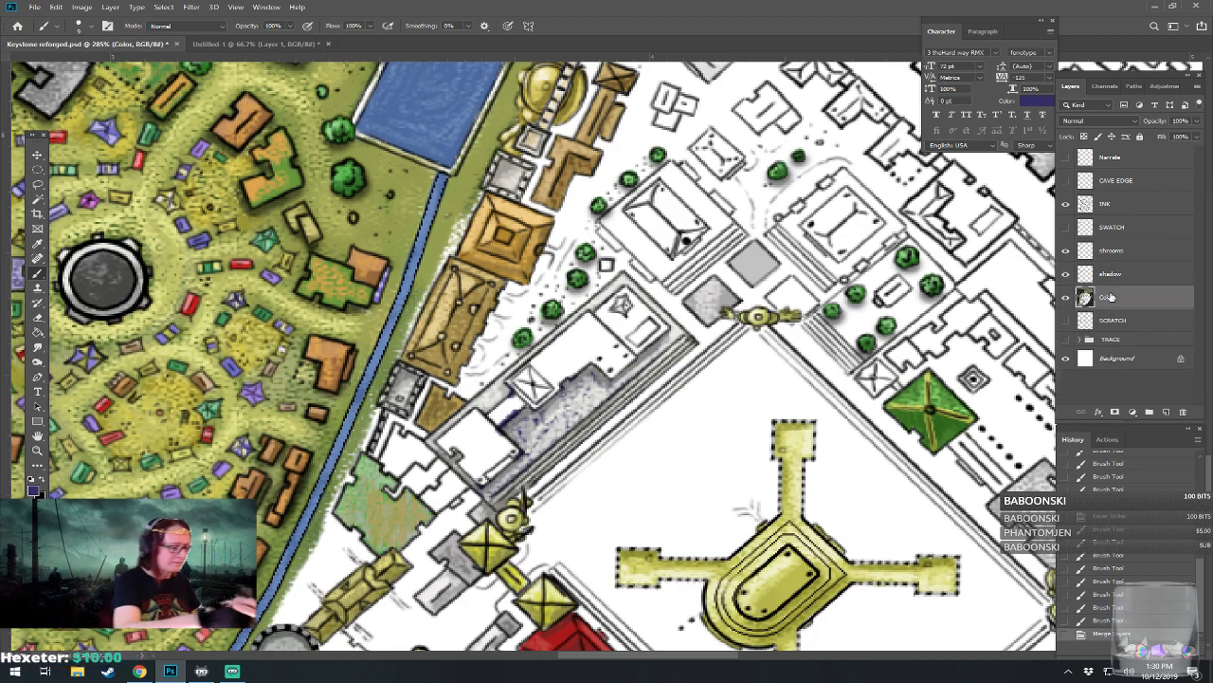
Step: Choose the muted yellow c6c371 and fill the roofs of the long northwest building with it
click(33, 486)
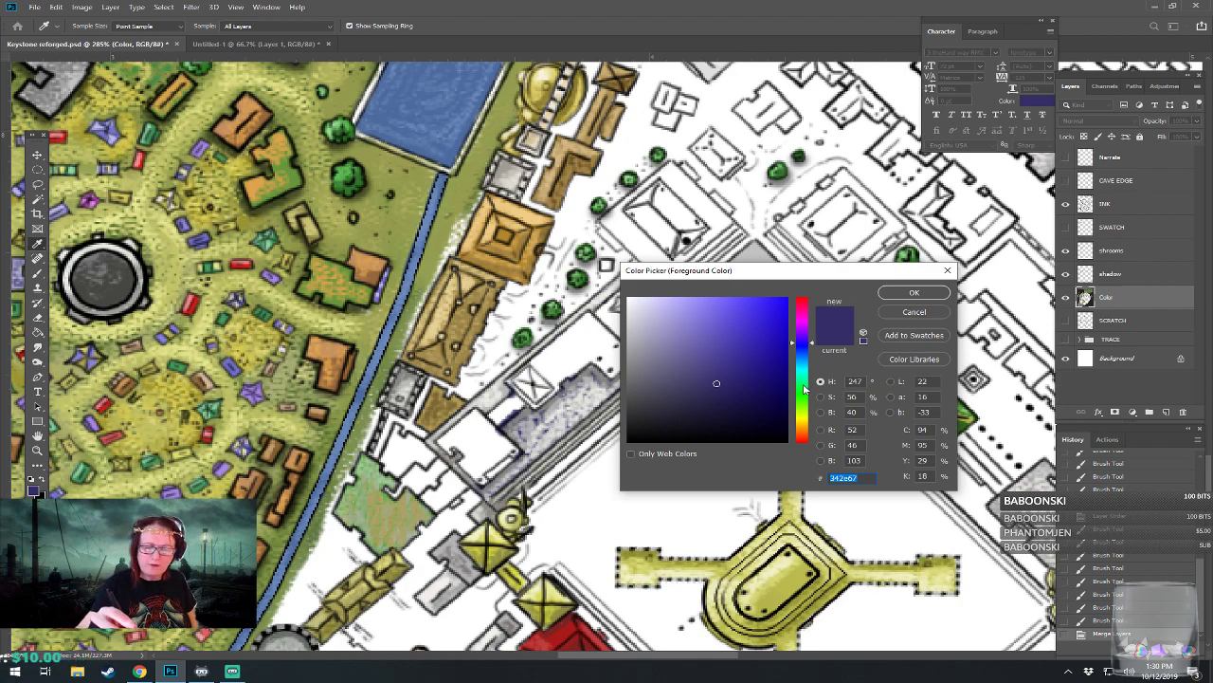
drag(805, 384, 804, 419)
click(696, 329)
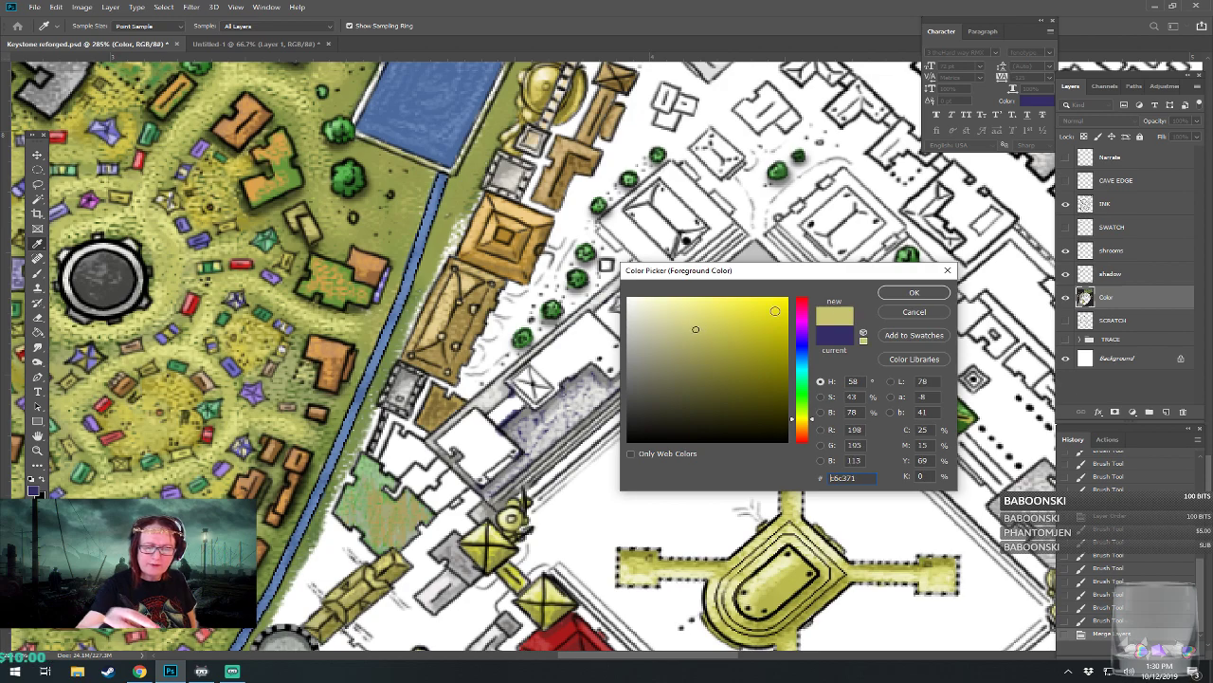
click(908, 294)
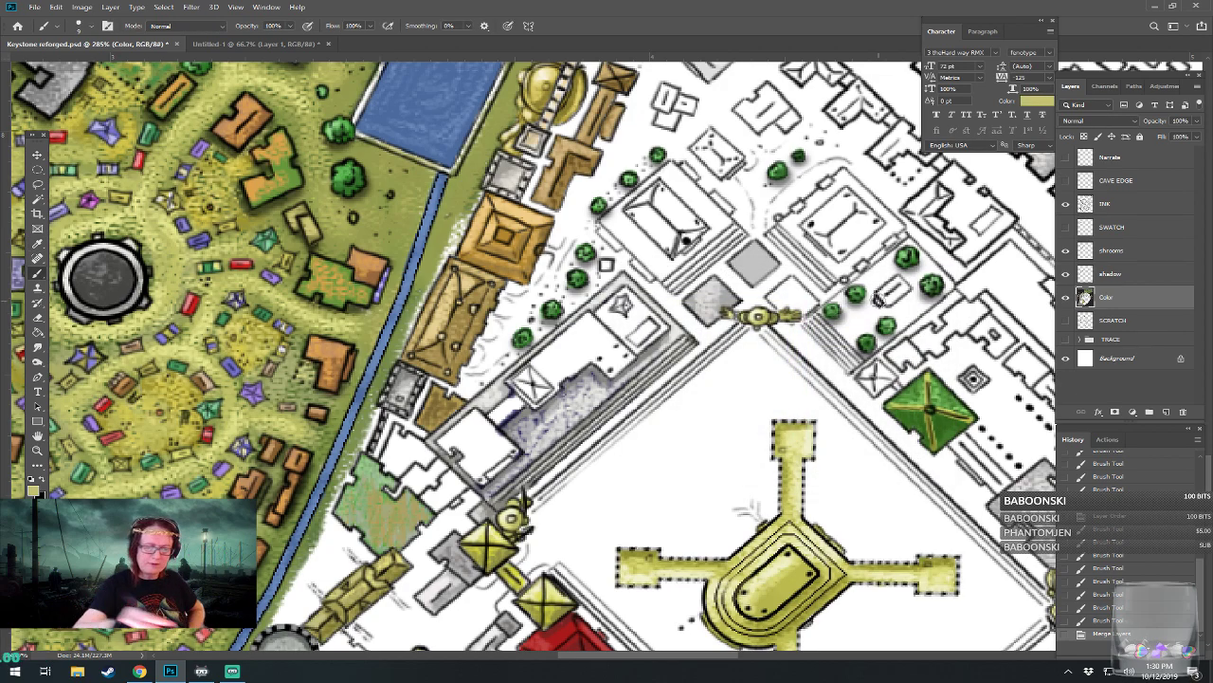
mouse_move(463, 429)
mouse_down()
mouse_move(480, 478)
mouse_move(514, 451)
mouse_move(474, 425)
mouse_move(490, 448)
mouse_move(472, 464)
mouse_move(484, 471)
mouse_move(505, 452)
mouse_move(492, 459)
mouse_move(477, 418)
mouse_move(449, 442)
mouse_move(465, 453)
mouse_move(519, 396)
mouse_move(522, 375)
mouse_move(510, 381)
mouse_move(550, 389)
mouse_move(539, 379)
mouse_move(580, 351)
mouse_move(557, 376)
mouse_move(538, 375)
mouse_move(559, 347)
mouse_move(568, 370)
mouse_move(595, 350)
mouse_move(612, 370)
mouse_move(626, 362)
mouse_move(605, 332)
mouse_move(579, 324)
mouse_move(618, 352)
mouse_move(595, 353)
mouse_move(628, 356)
mouse_move(499, 412)
mouse_up()
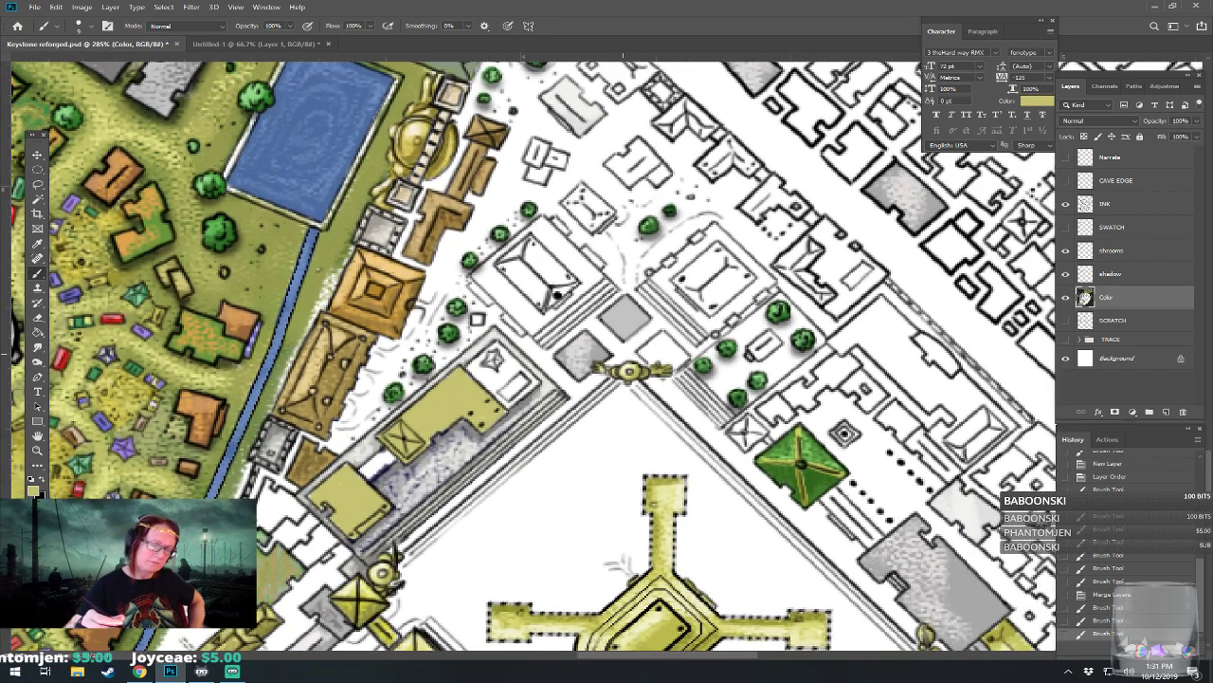
mouse_move(654, 504)
mouse_down()
mouse_move(671, 508)
mouse_move(569, 413)
mouse_move(579, 447)
mouse_move(639, 469)
mouse_move(674, 507)
mouse_move(658, 516)
mouse_up()
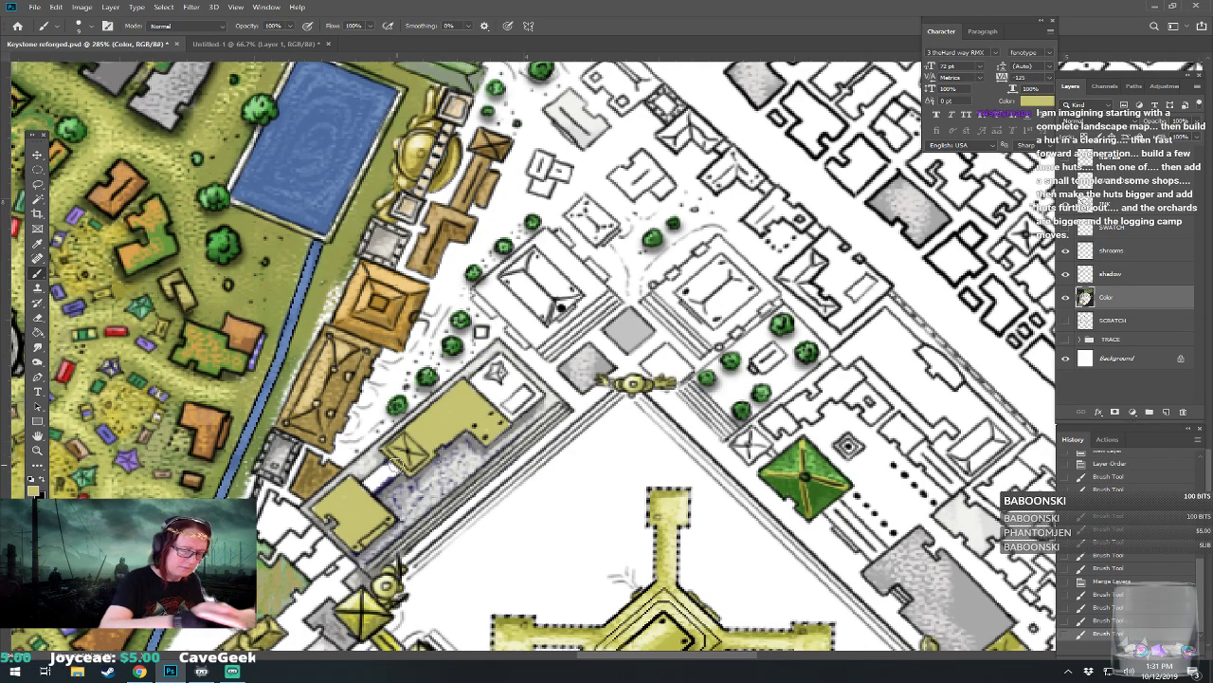
click(351, 469)
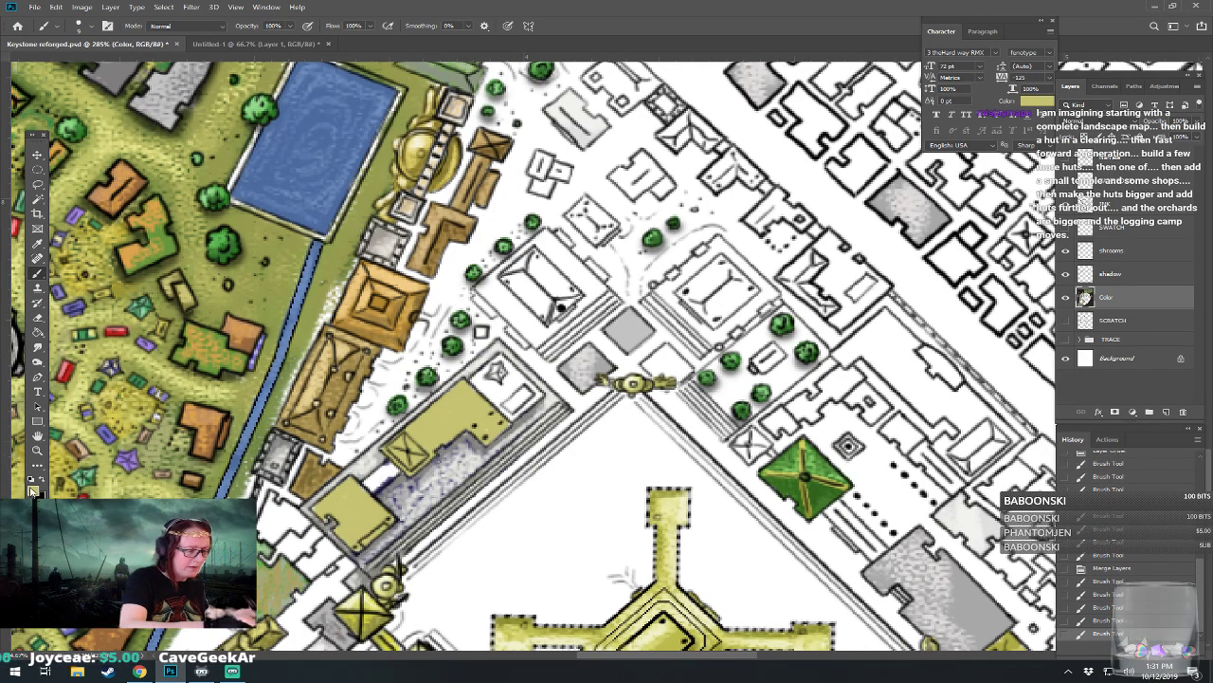
Step: Set the brush colour to the off-white dfdfd5 and paint the narrow link between the long building's two yellow roofs
key(i)
click(33, 485)
text(dfdfd5)
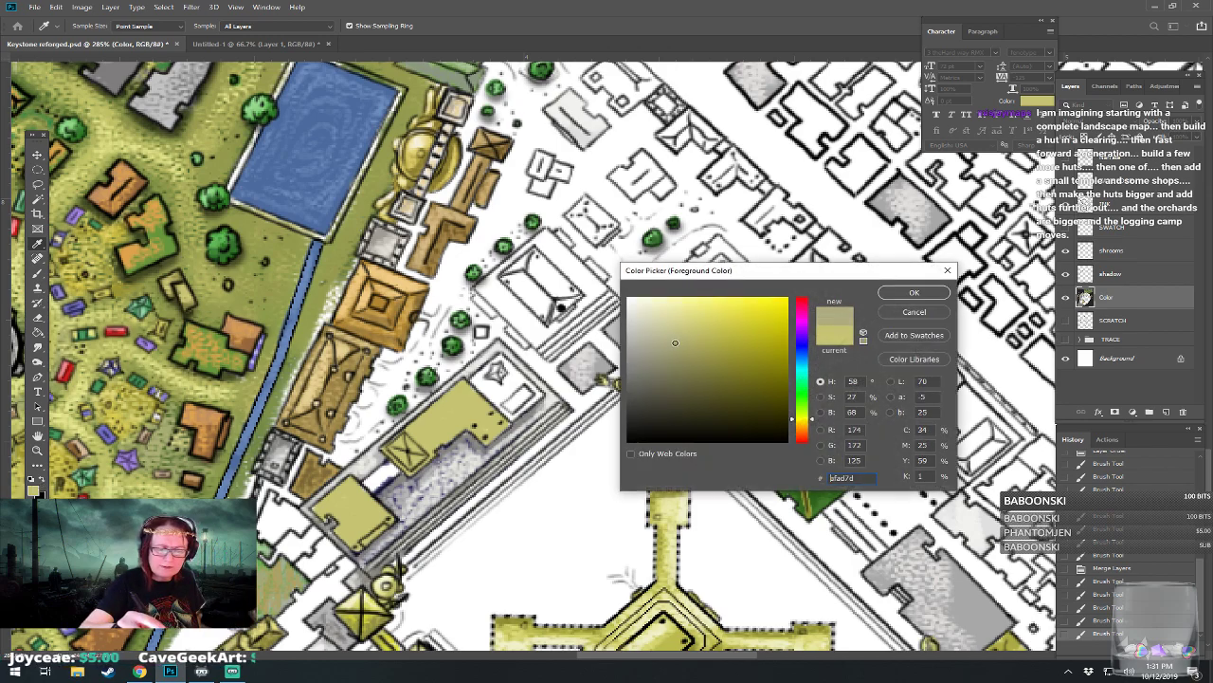
click(914, 292)
key(b)
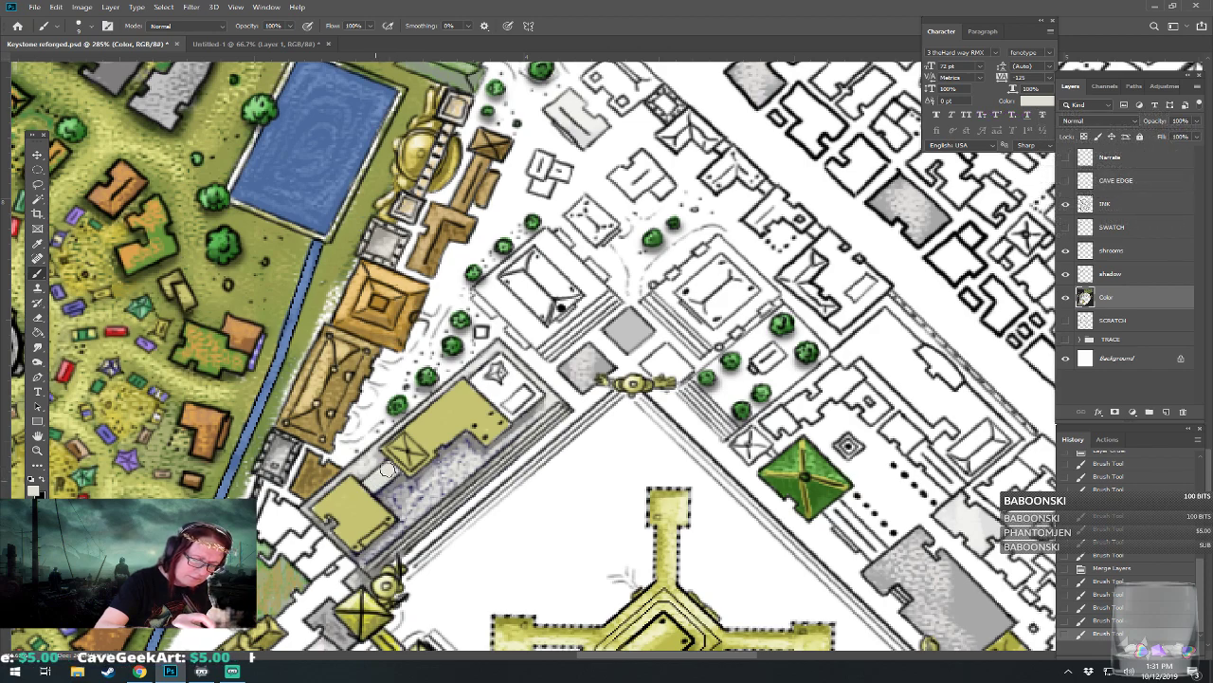
Step: Highlight the narrow link between the yellow roofs with a lighter off-white and shade it with a mid grey
click(32, 489)
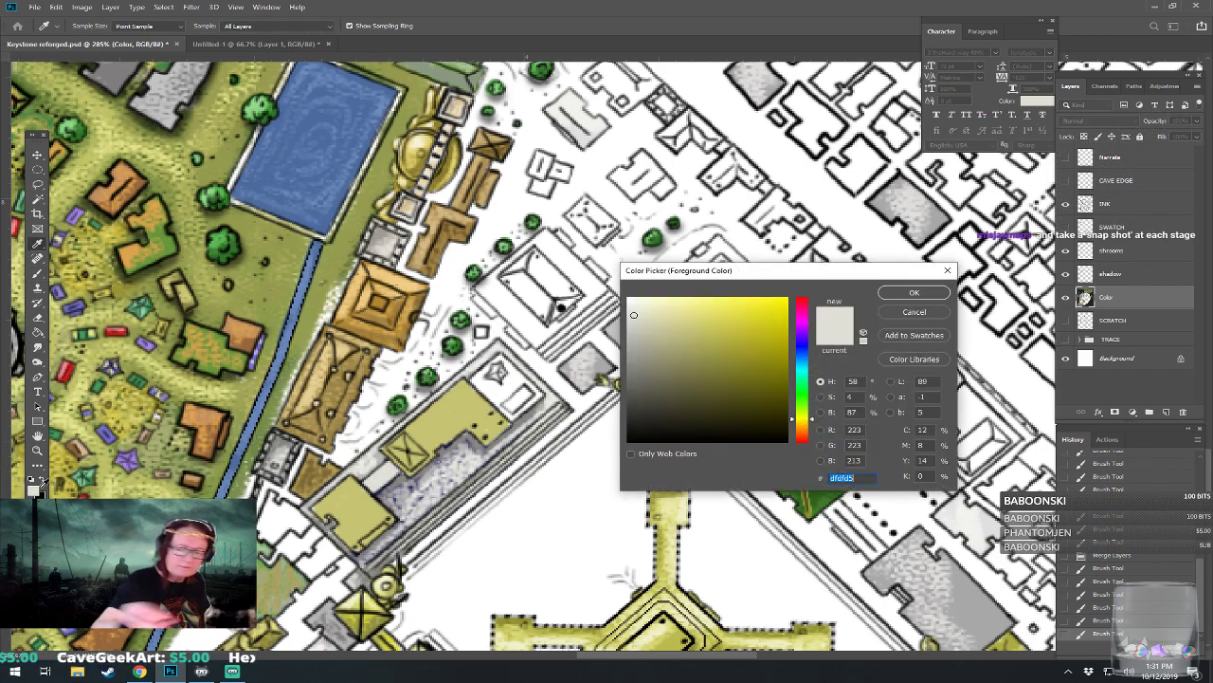
click(635, 304)
click(908, 294)
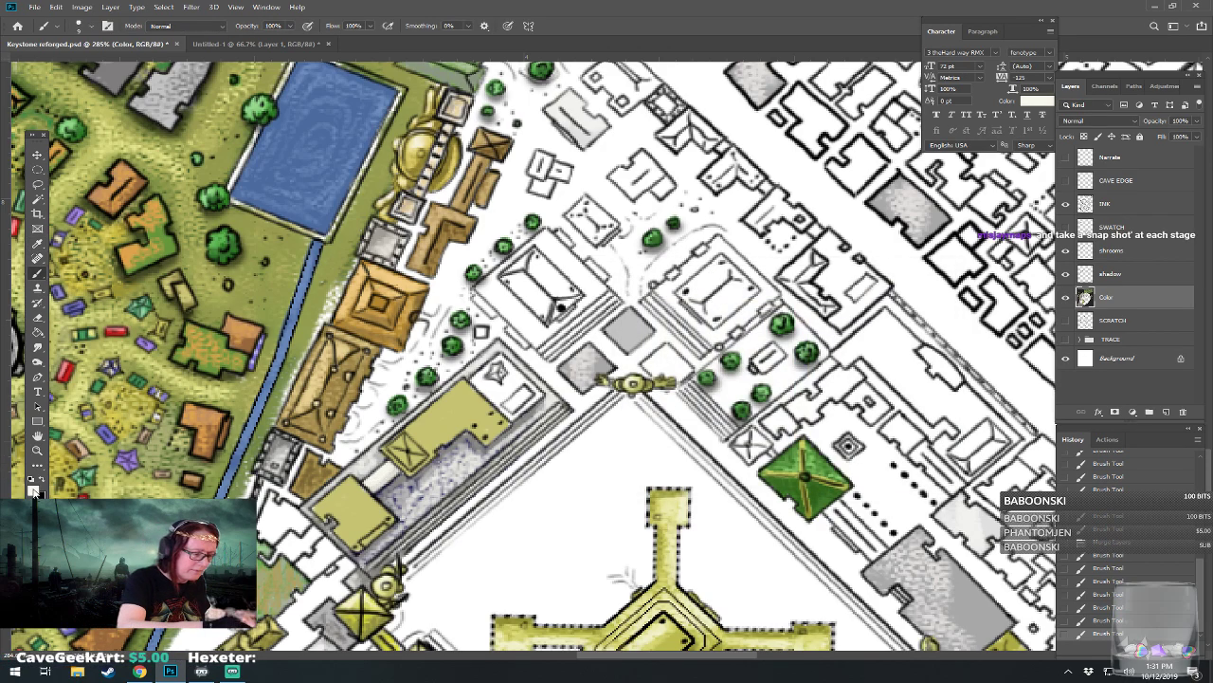
click(35, 492)
click(630, 348)
click(904, 293)
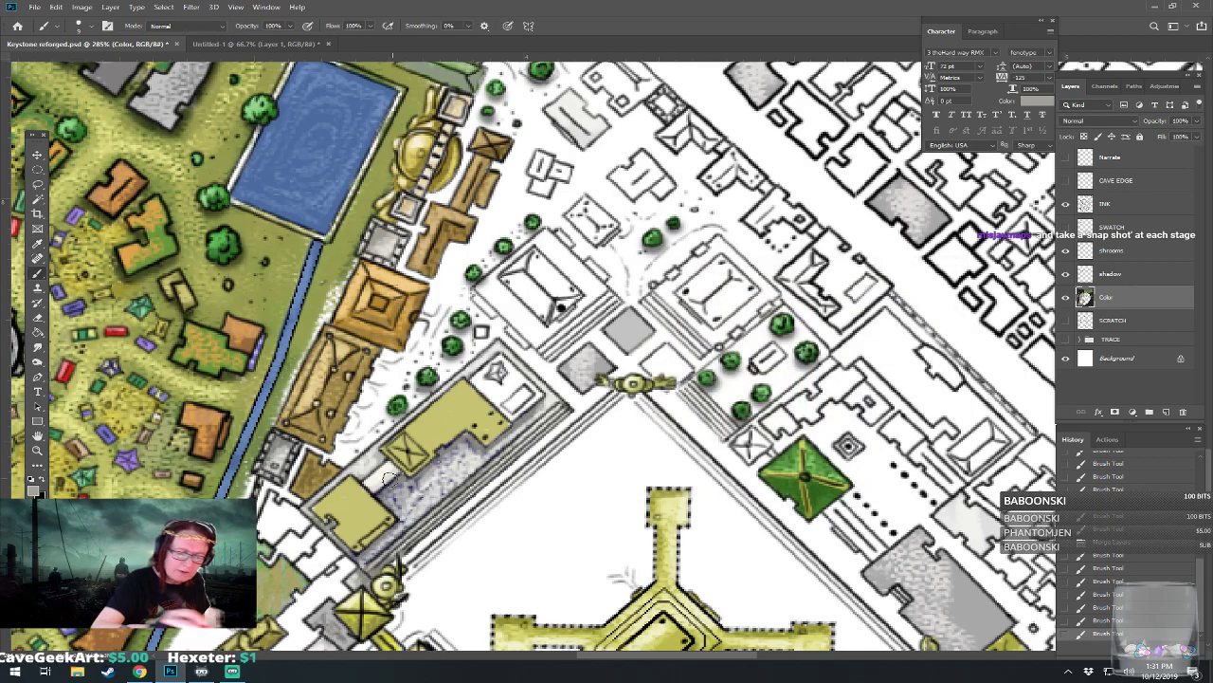
mouse_move(374, 488)
mouse_down()
mouse_move(500, 388)
mouse_move(540, 441)
mouse_up()
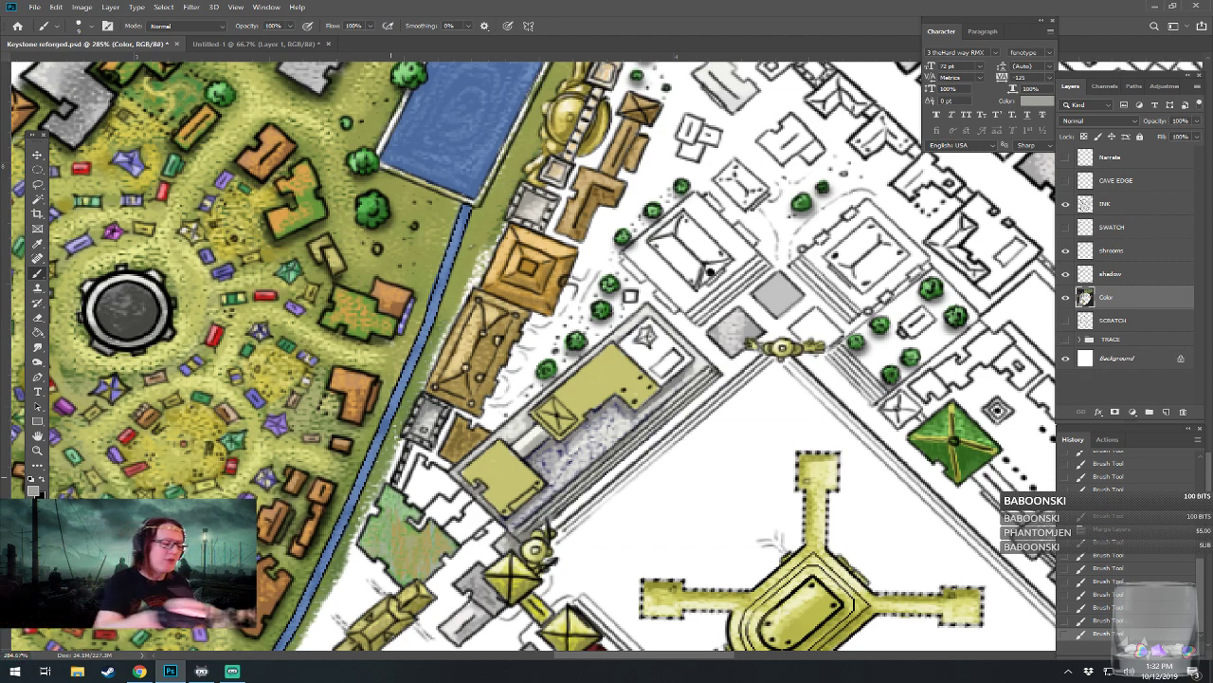
Step: Sample the roof yellow, lighten it to e2df95 and brush highlights over the long northwest building's yellow roofs
click(35, 489)
click(513, 472)
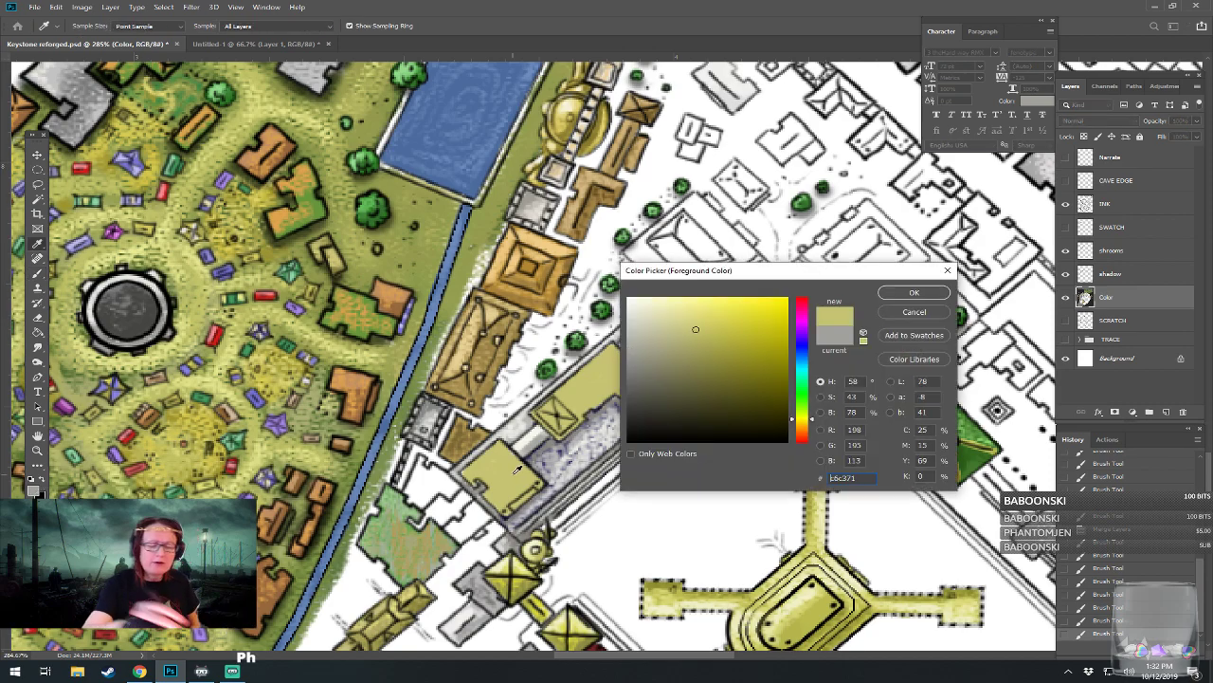
click(913, 292)
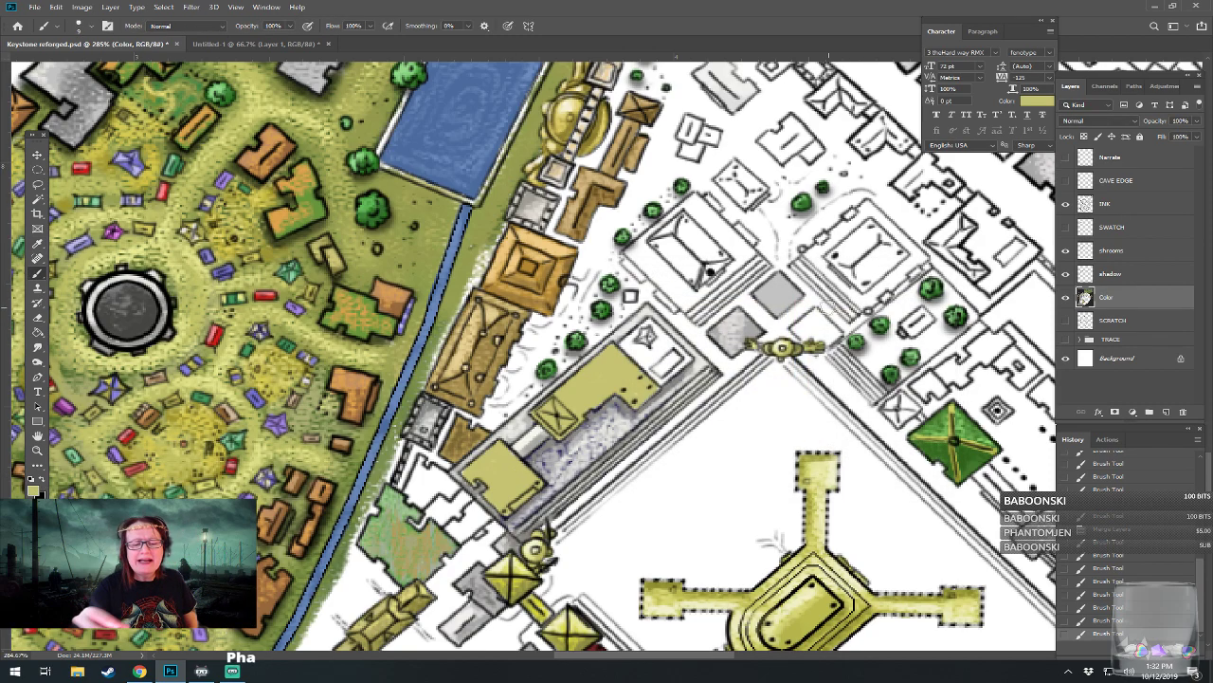
click(35, 490)
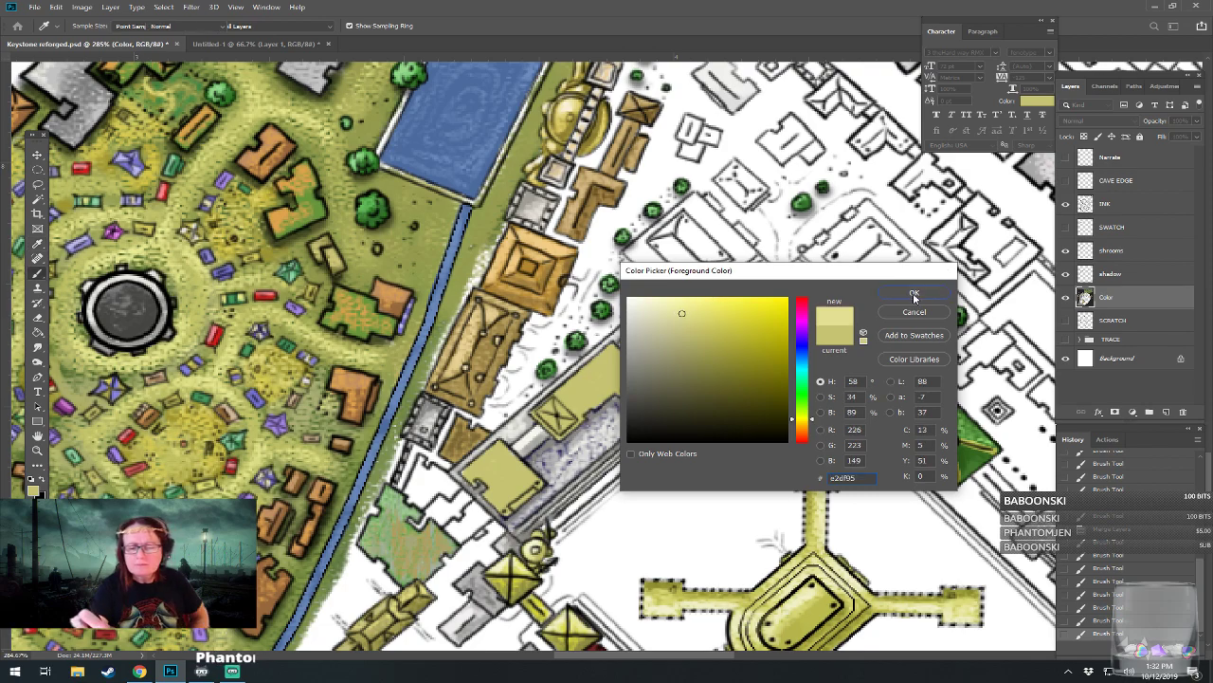
click(914, 292)
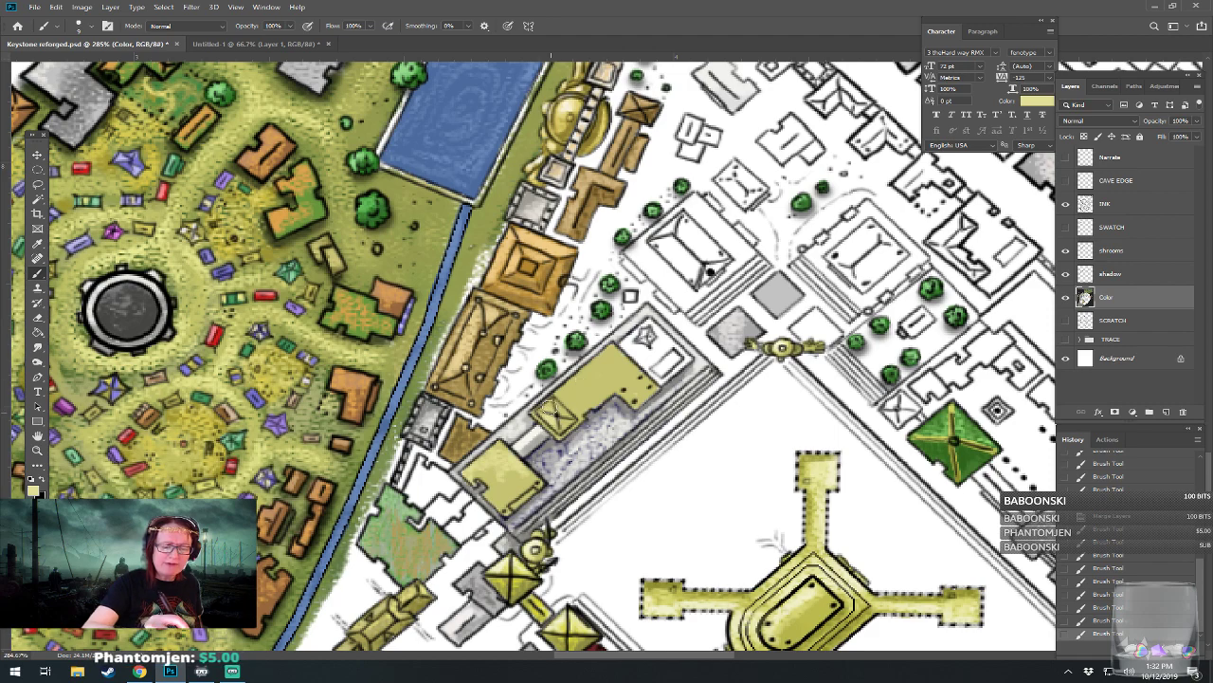
mouse_move(604, 358)
mouse_down()
mouse_move(622, 356)
mouse_move(649, 390)
mouse_up()
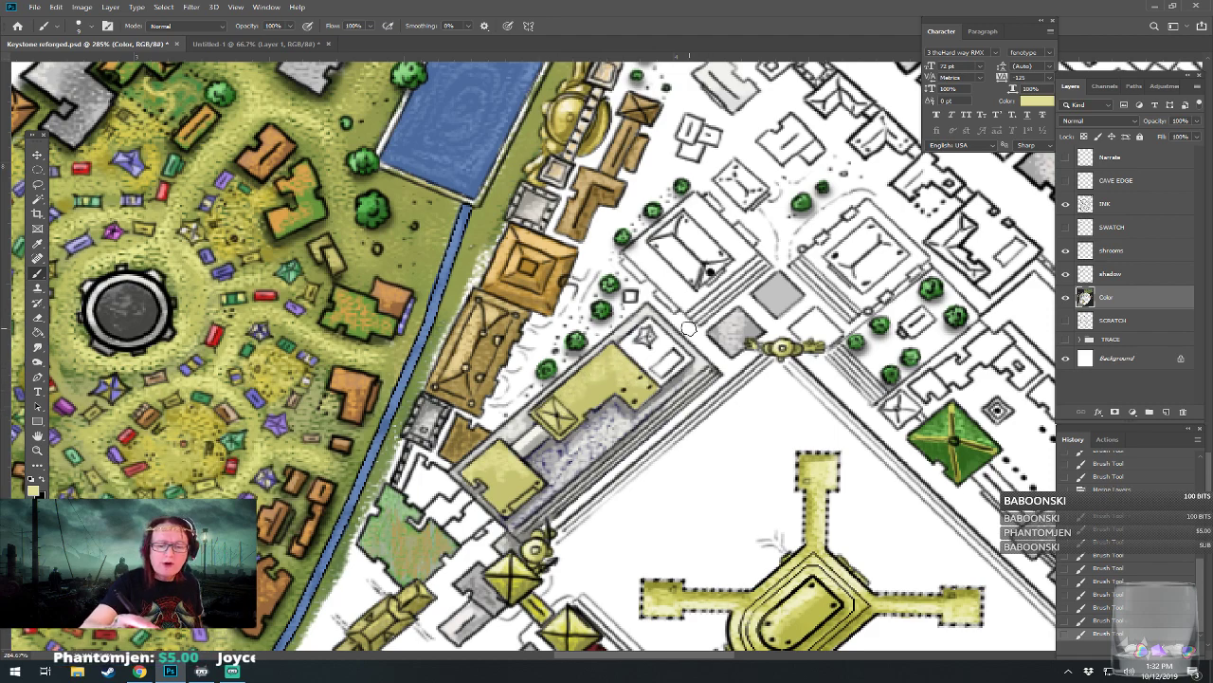
Step: Darken the brush colour to the olive 9c9948 and shade the edges of the long northwest building's yellow roofs
click(34, 487)
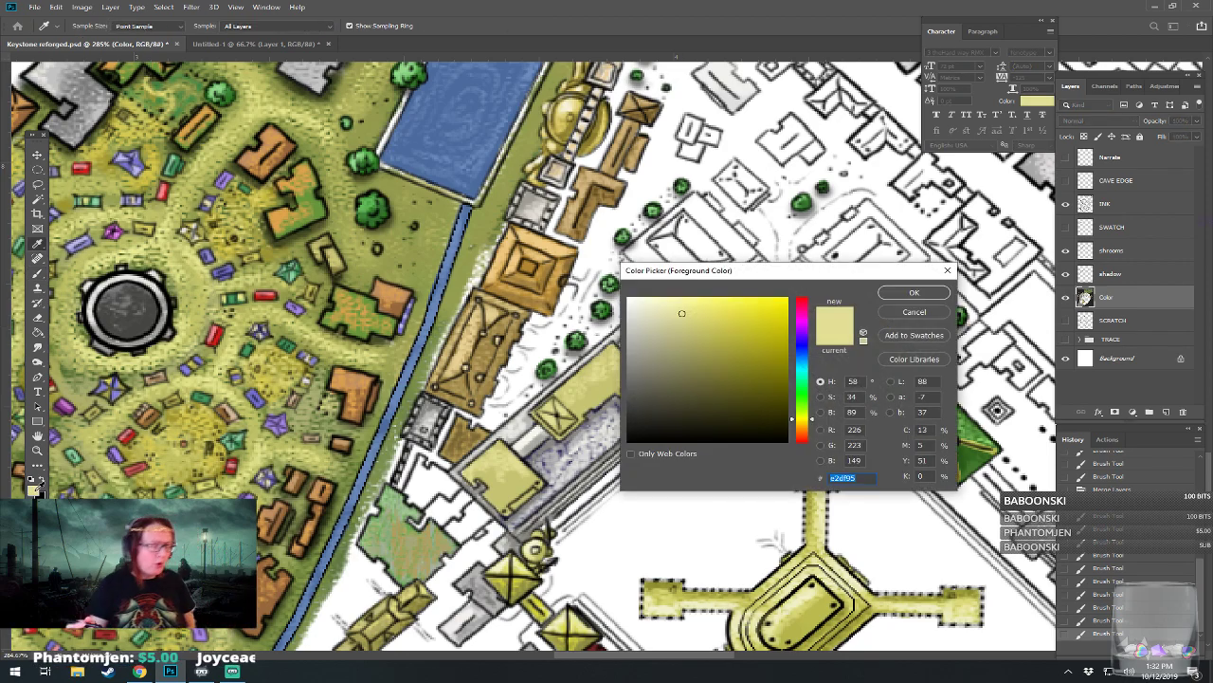
click(707, 354)
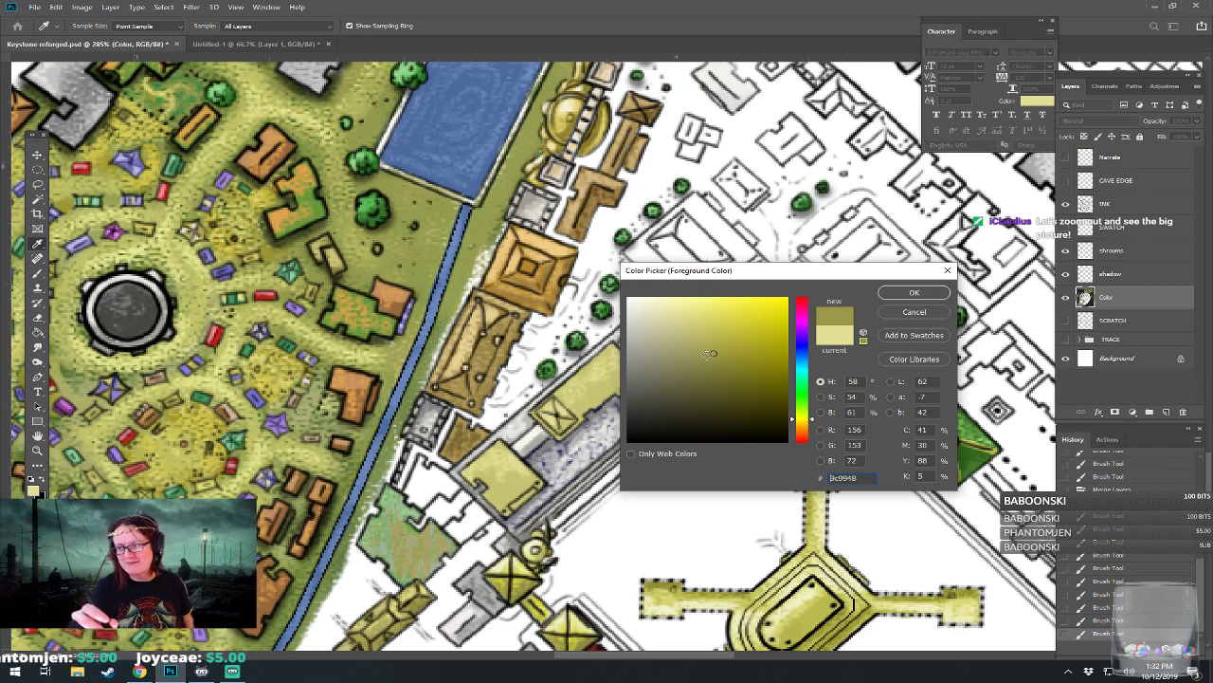
click(915, 294)
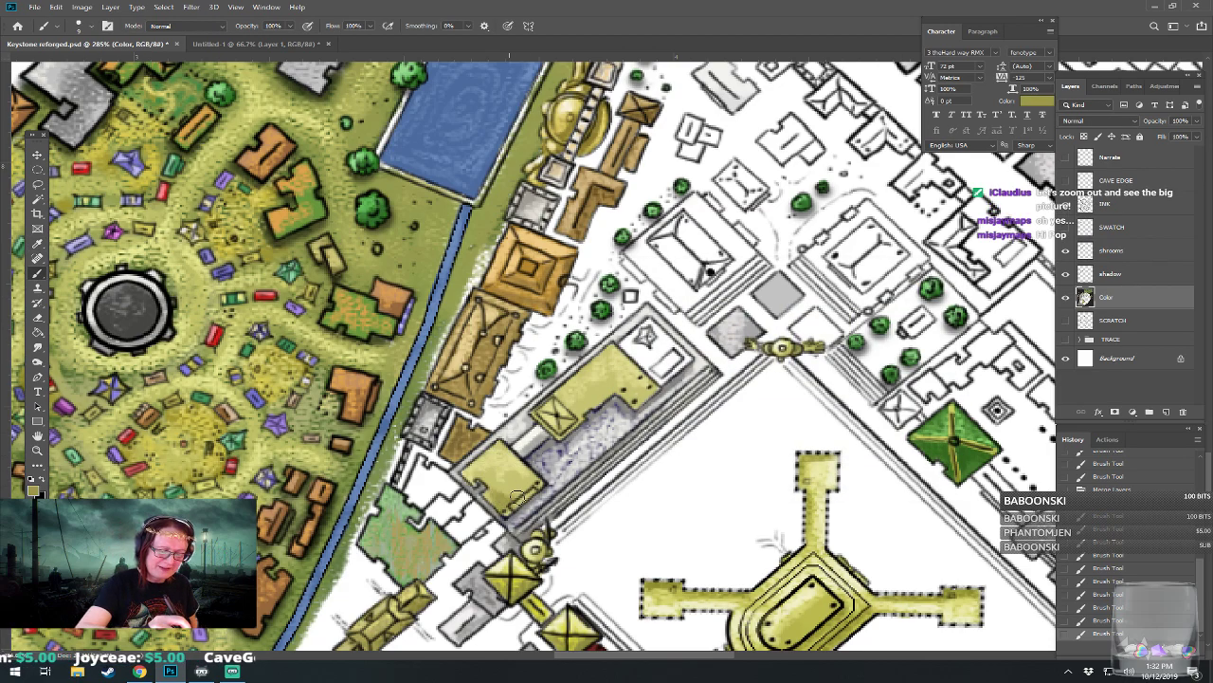
mouse_move(535, 485)
mouse_down()
mouse_move(523, 497)
mouse_move(536, 485)
mouse_up()
mouse_move(574, 417)
mouse_down()
mouse_move(545, 423)
mouse_move(568, 424)
mouse_up()
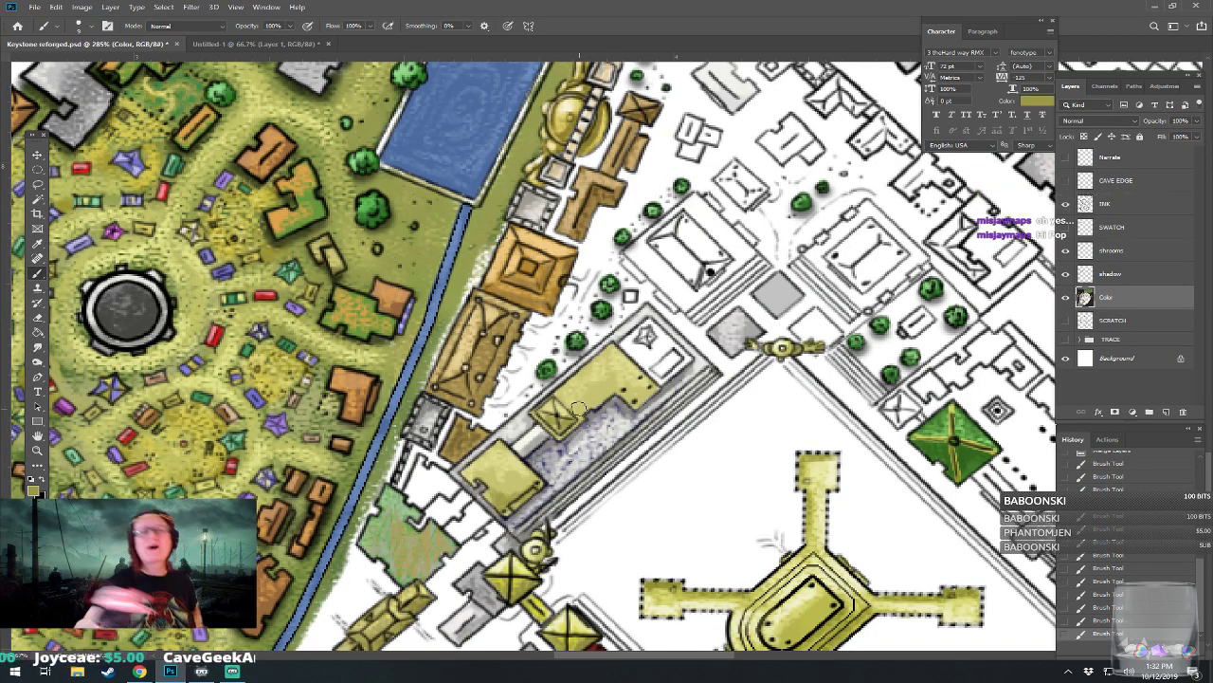
Step: Save the map document
scroll(580, 409, down, 10)
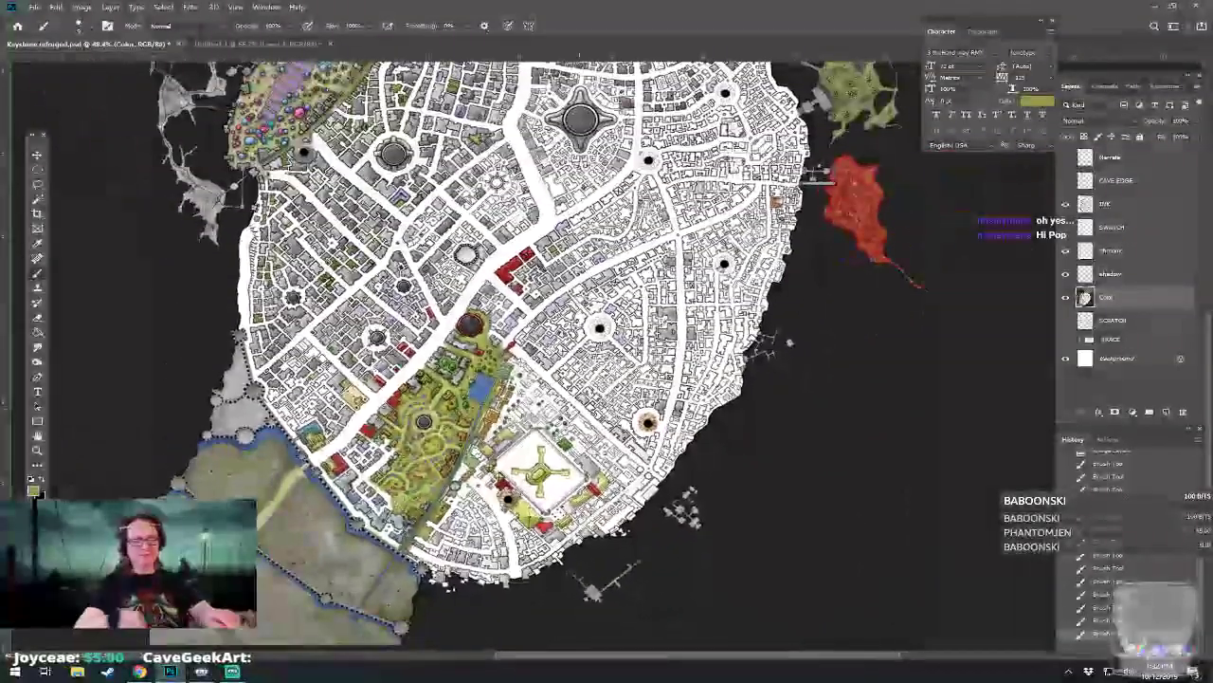
scroll(580, 409, down, 5)
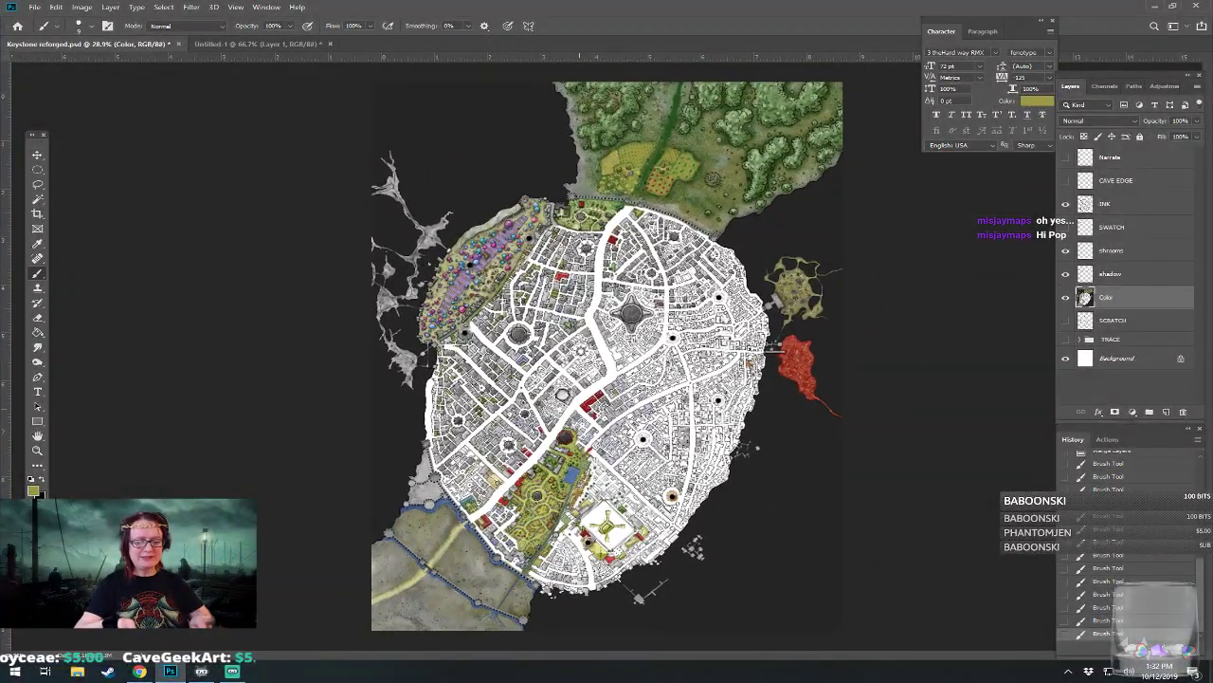
key(ctrl+s)
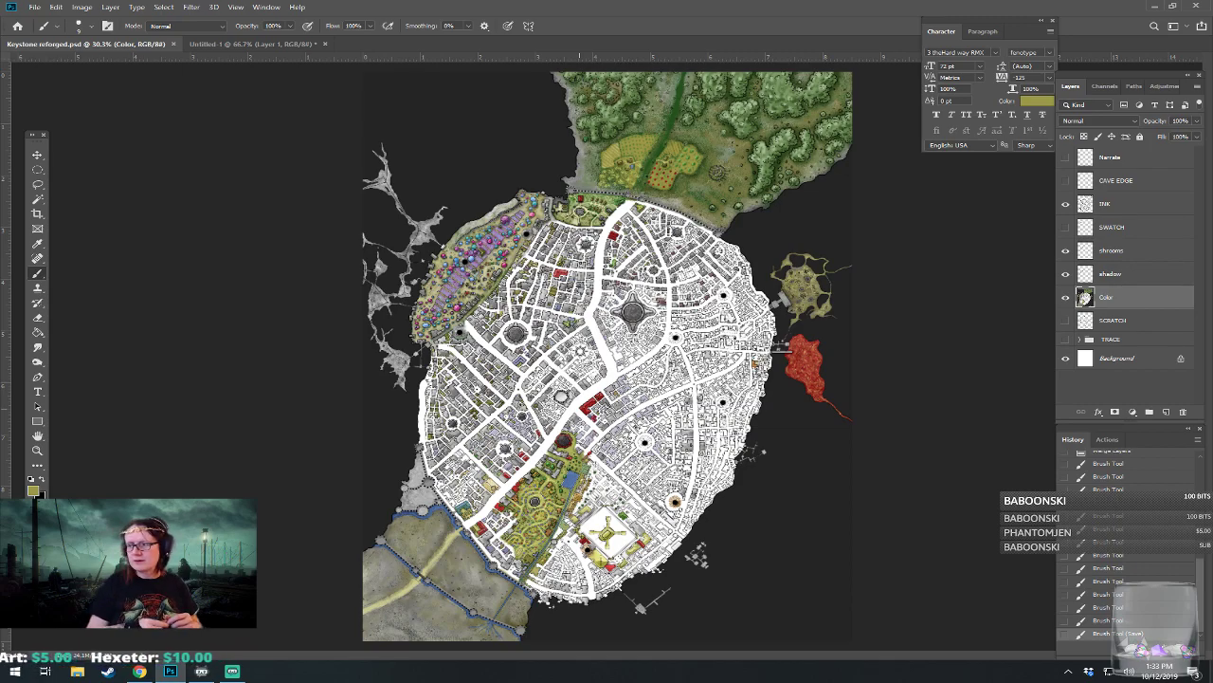
Step: Review the map's colouring from the northern farmland and mushroom district through the city to the southern walled fields and the plaza
scroll(633, 370, up, 1)
drag(682, 234, 665, 439)
scroll(577, 516, up, 2)
scroll(579, 409, up, 1)
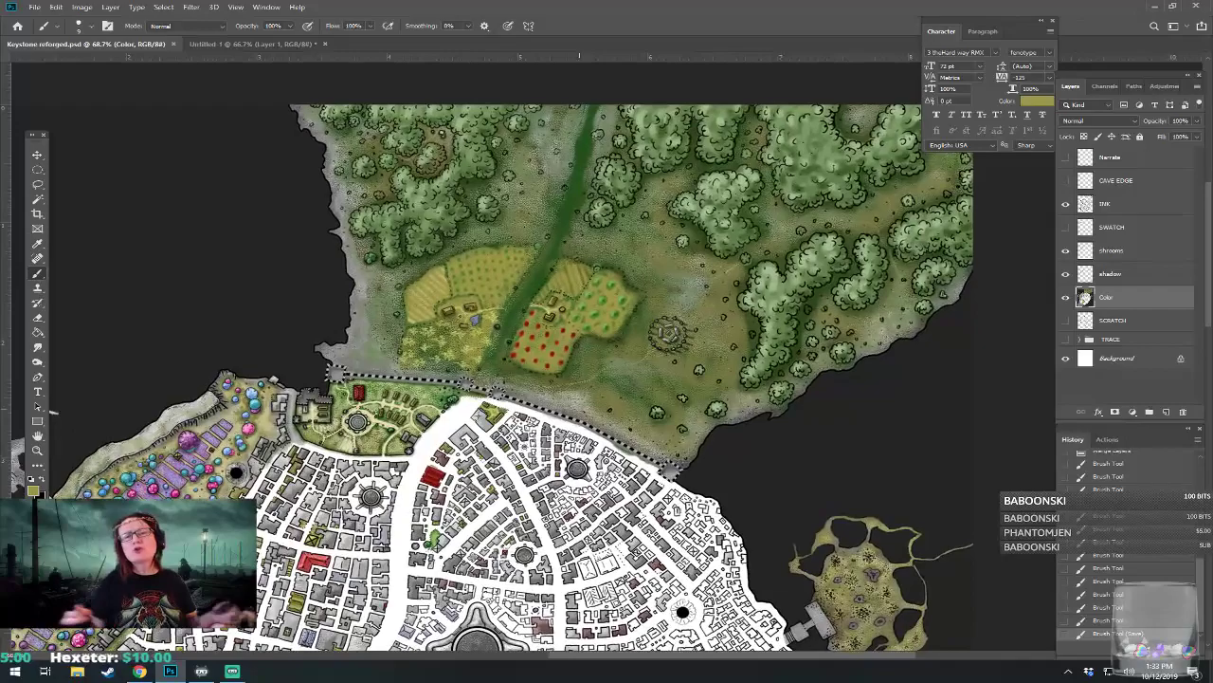
scroll(579, 409, up, 3)
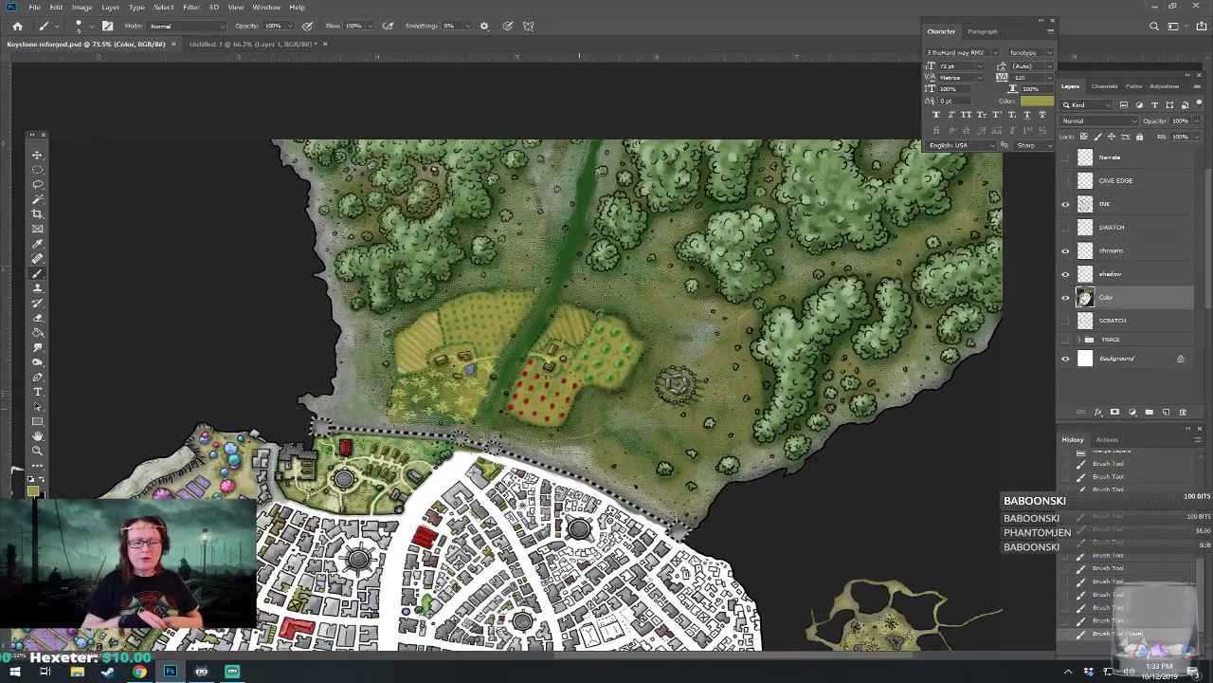
drag(17, 468, 68, 410)
scroll(256, 487, up, 3)
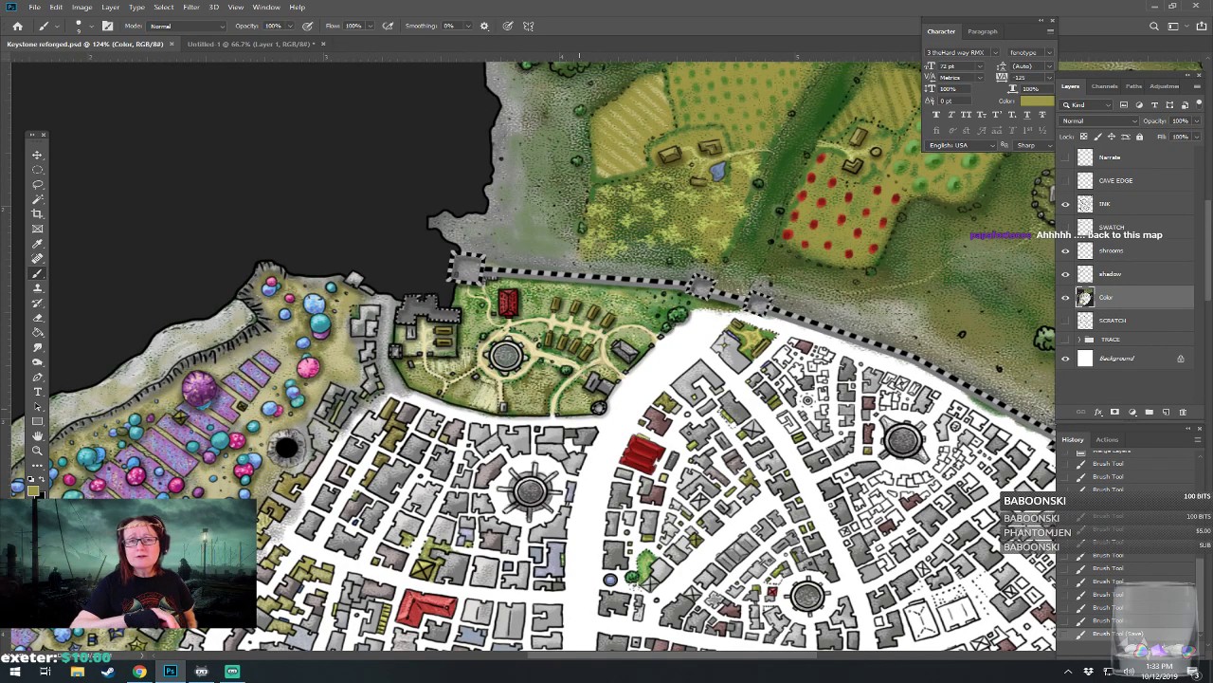
drag(257, 487, 616, 299)
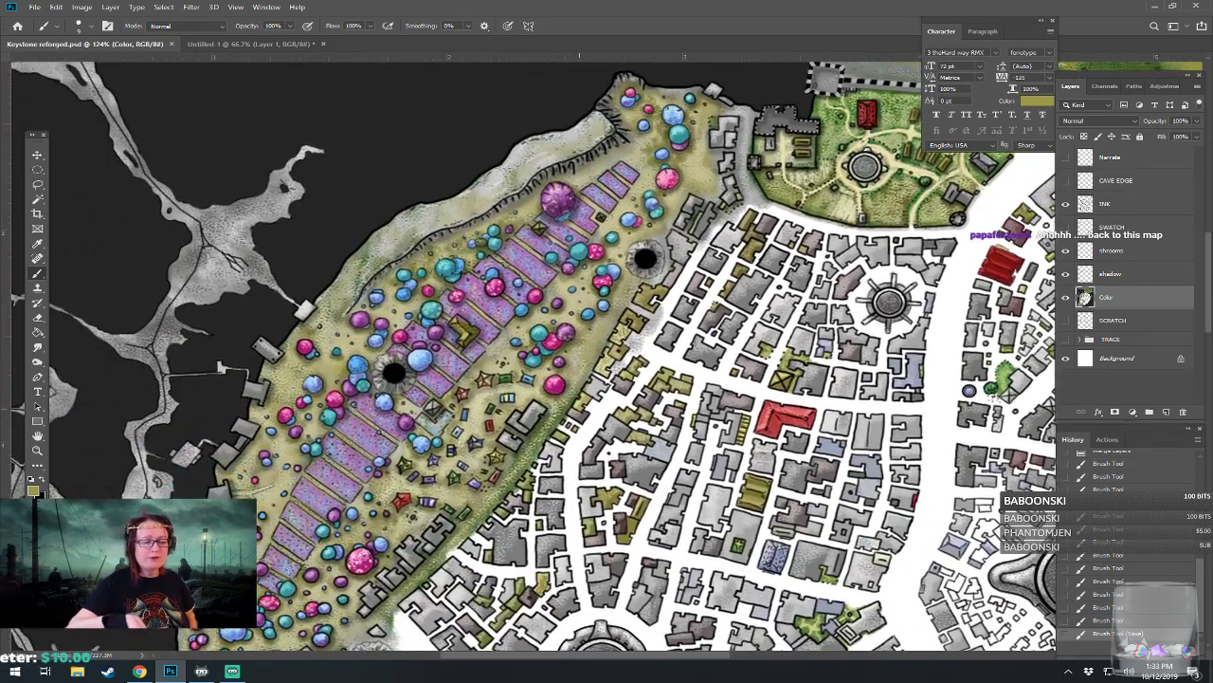
drag(580, 409, 753, 298)
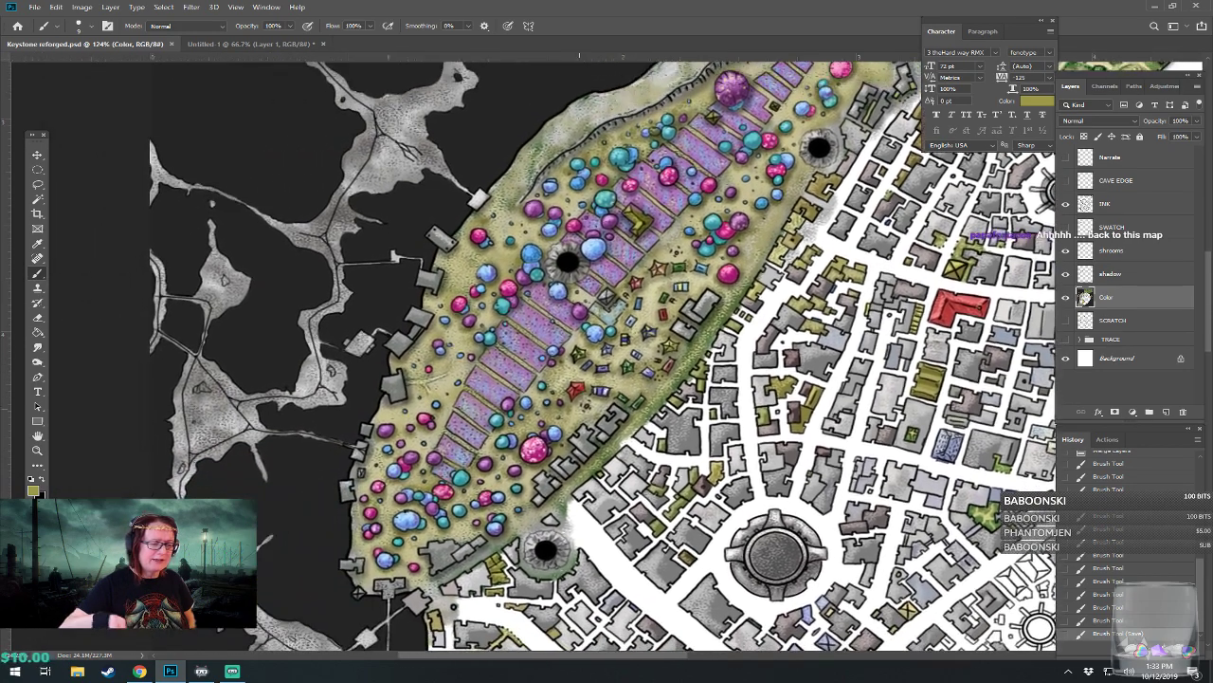
drag(579, 409, 436, 206)
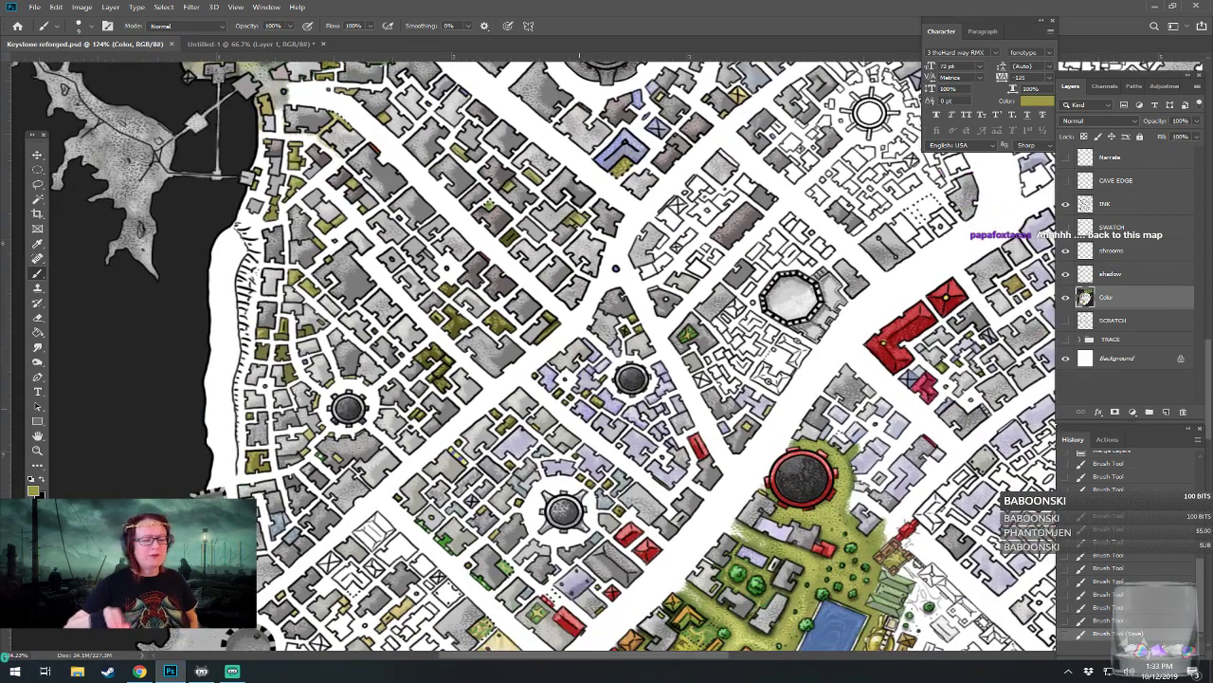
drag(579, 409, 365, 496)
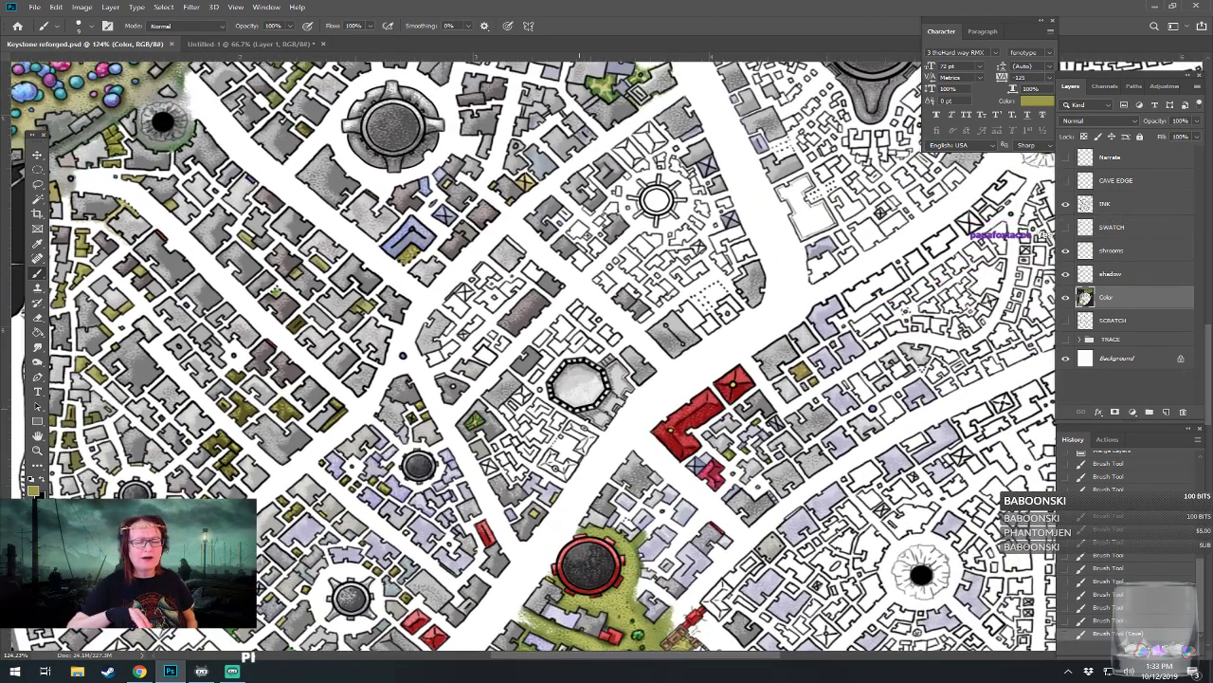
drag(589, 565, 646, 95)
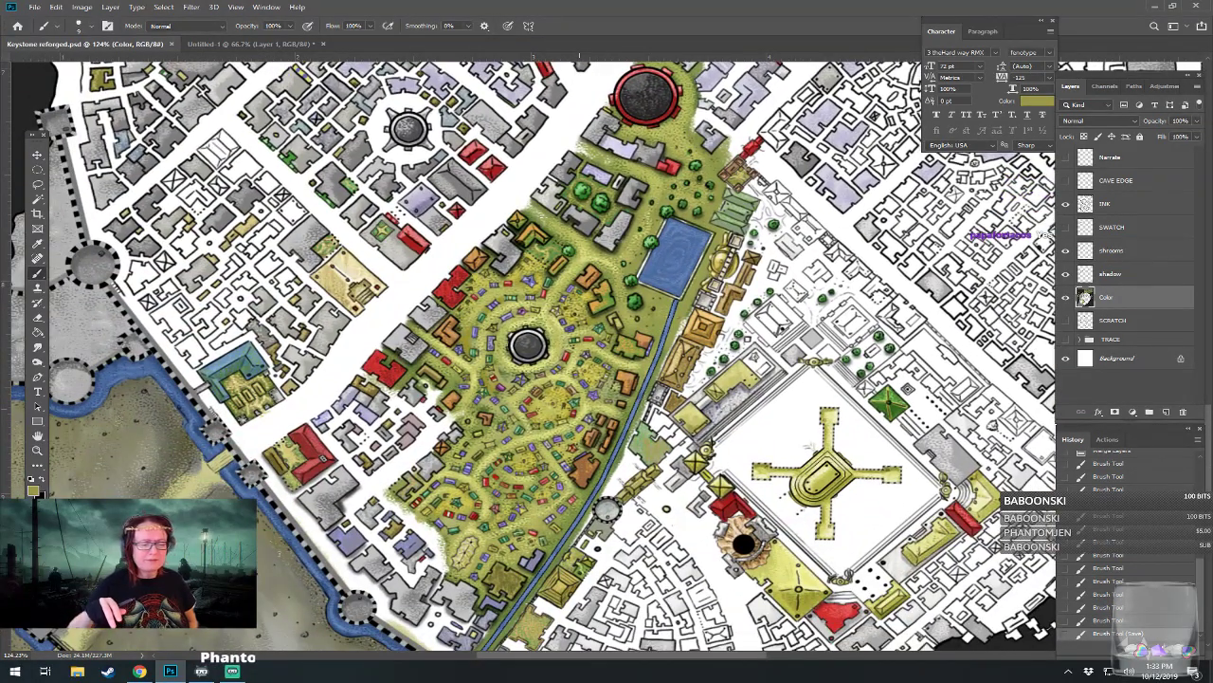
drag(579, 408, 817, 279)
drag(580, 409, 636, 275)
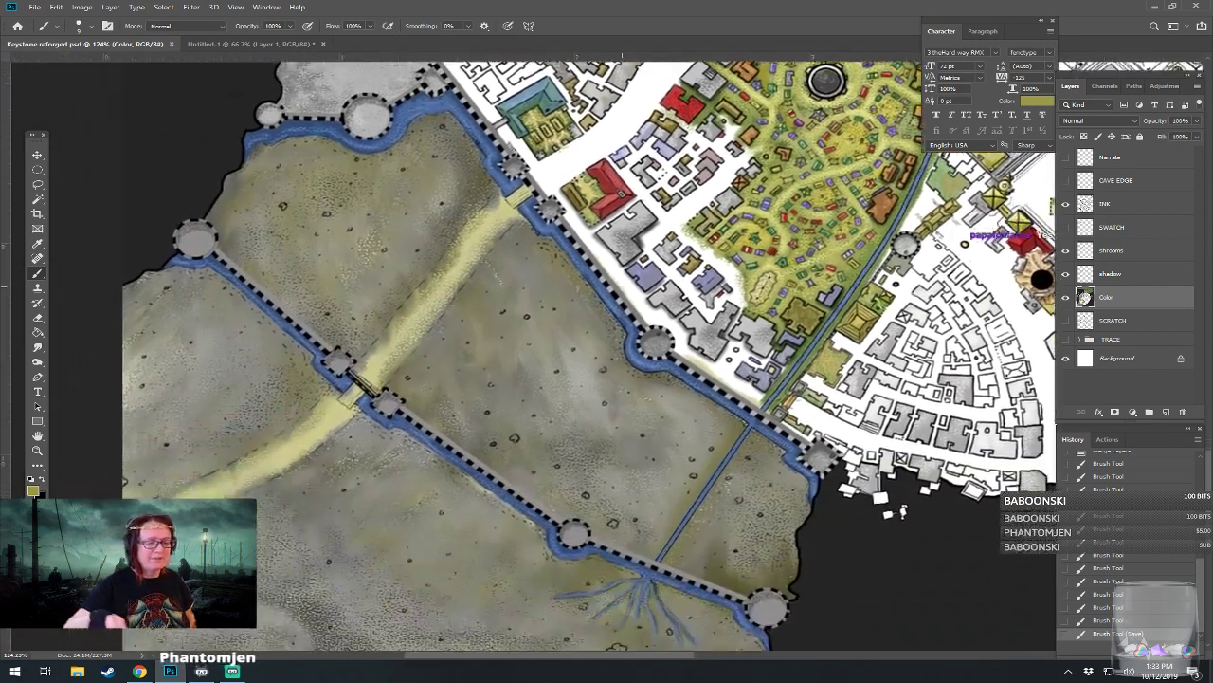
drag(580, 409, 633, 294)
drag(579, 409, 529, 460)
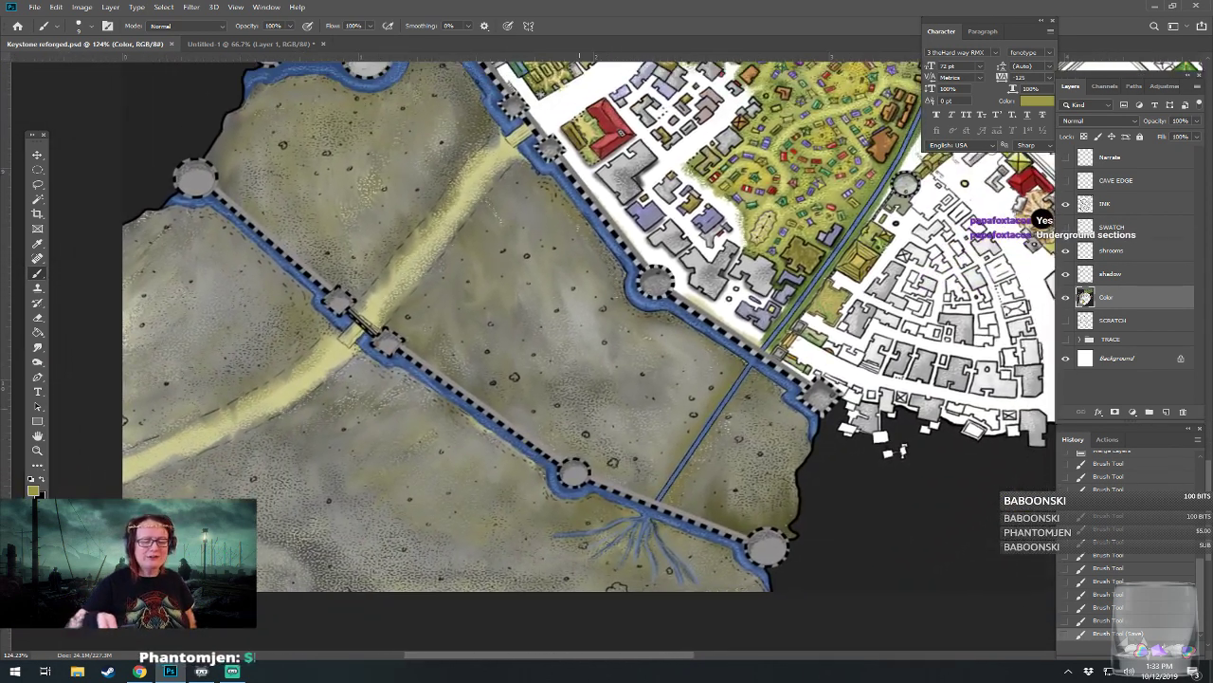
drag(579, 409, 418, 512)
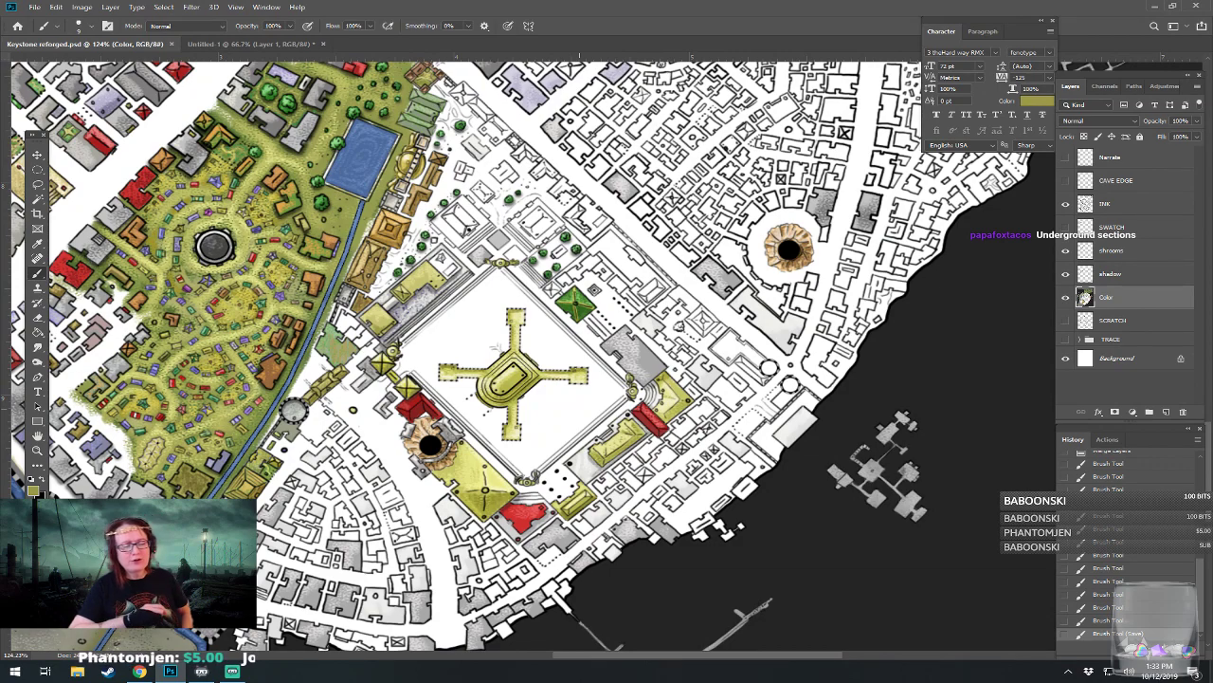
Step: Examine the buildings, statues and steps around the plaza, comparing the coloured and uncoloured parts on every side
drag(580, 408, 590, 428)
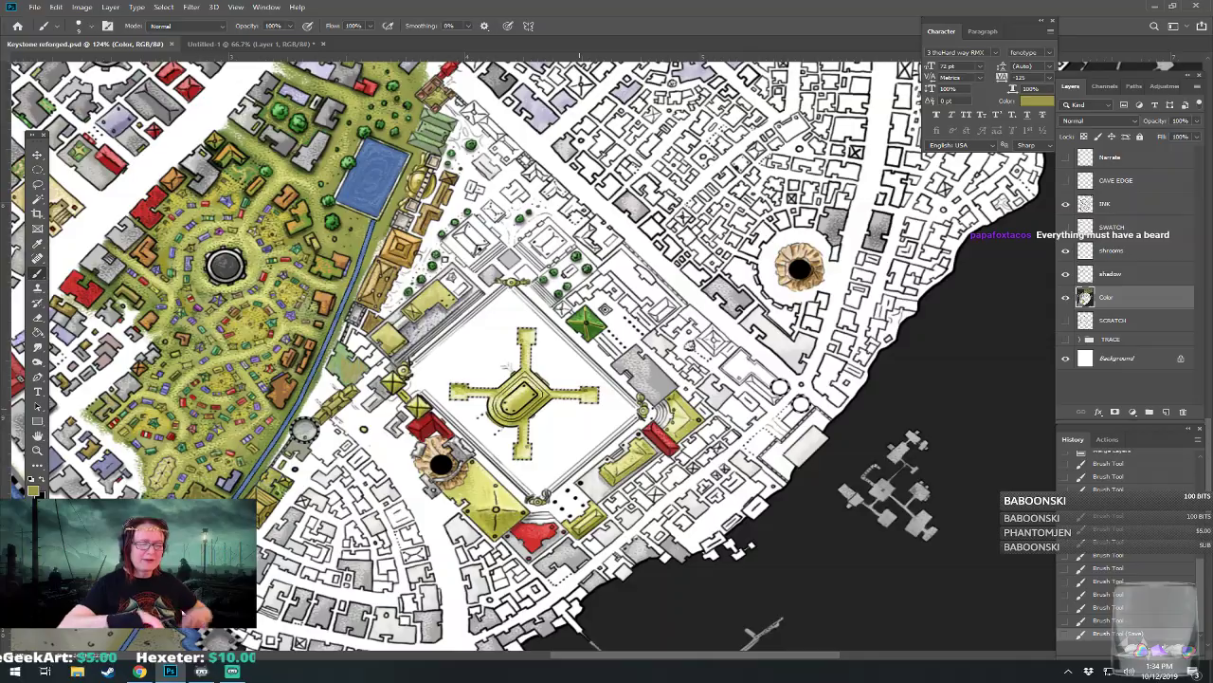
drag(508, 367, 519, 440)
scroll(517, 349, up, 8)
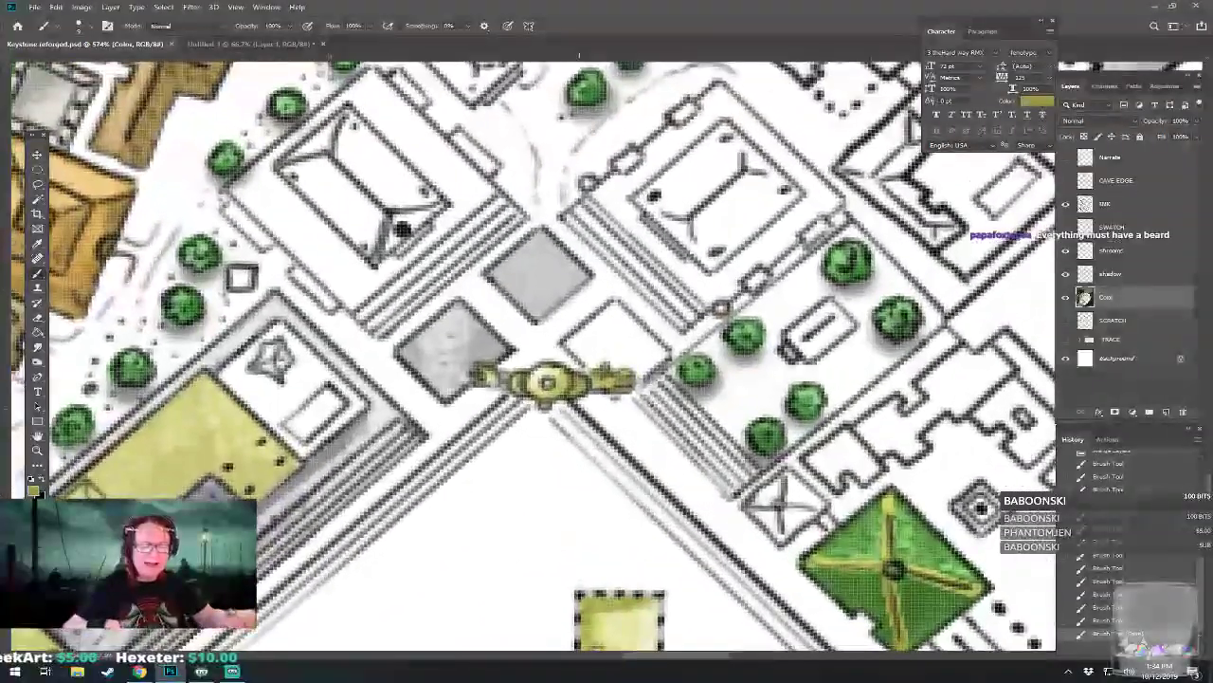
scroll(622, 398, down, 3)
drag(325, 572, 492, 459)
scroll(496, 434, up, 4)
scroll(521, 455, down, 5)
drag(532, 142, 552, 373)
scroll(552, 374, up, 4)
scroll(521, 438, down, 6)
drag(531, 455, 360, 137)
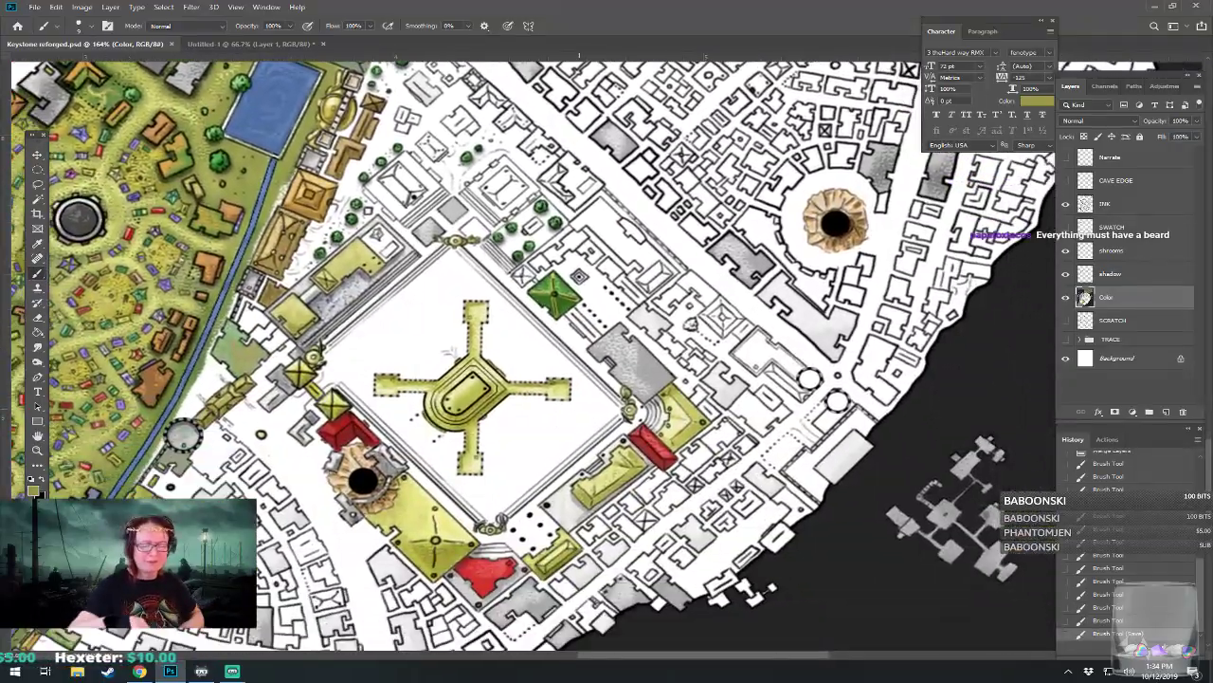
scroll(474, 546, up, 5)
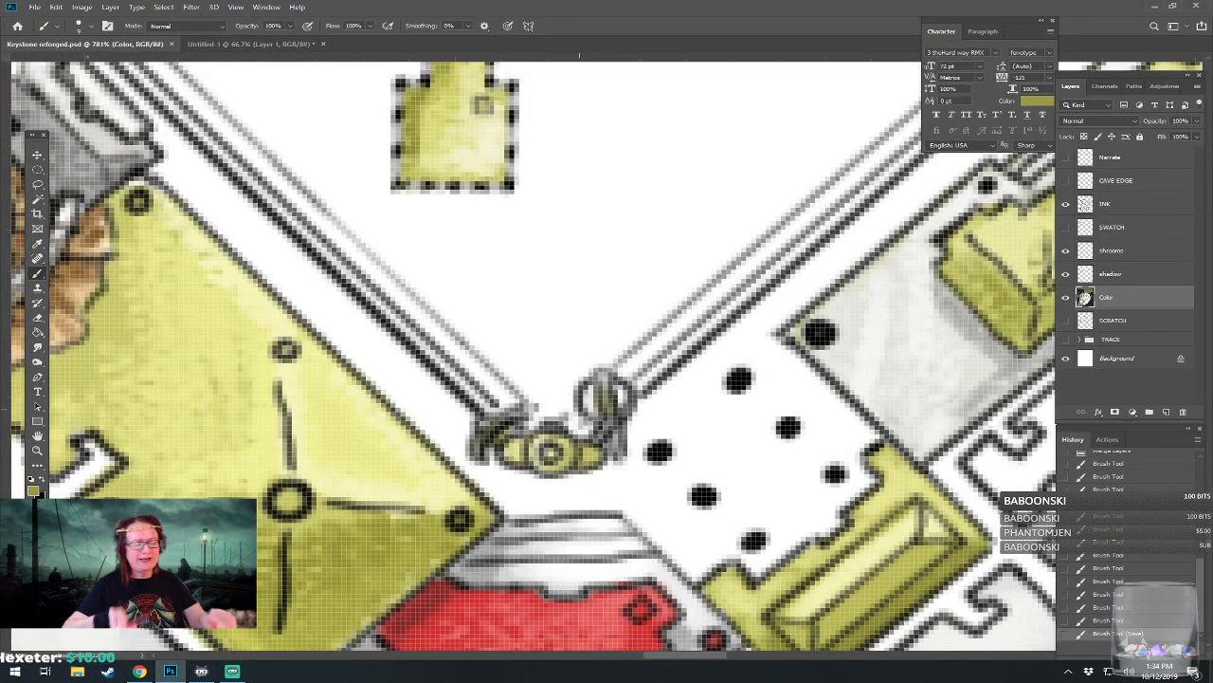
scroll(476, 579, down, 6)
scroll(621, 455, up, 5)
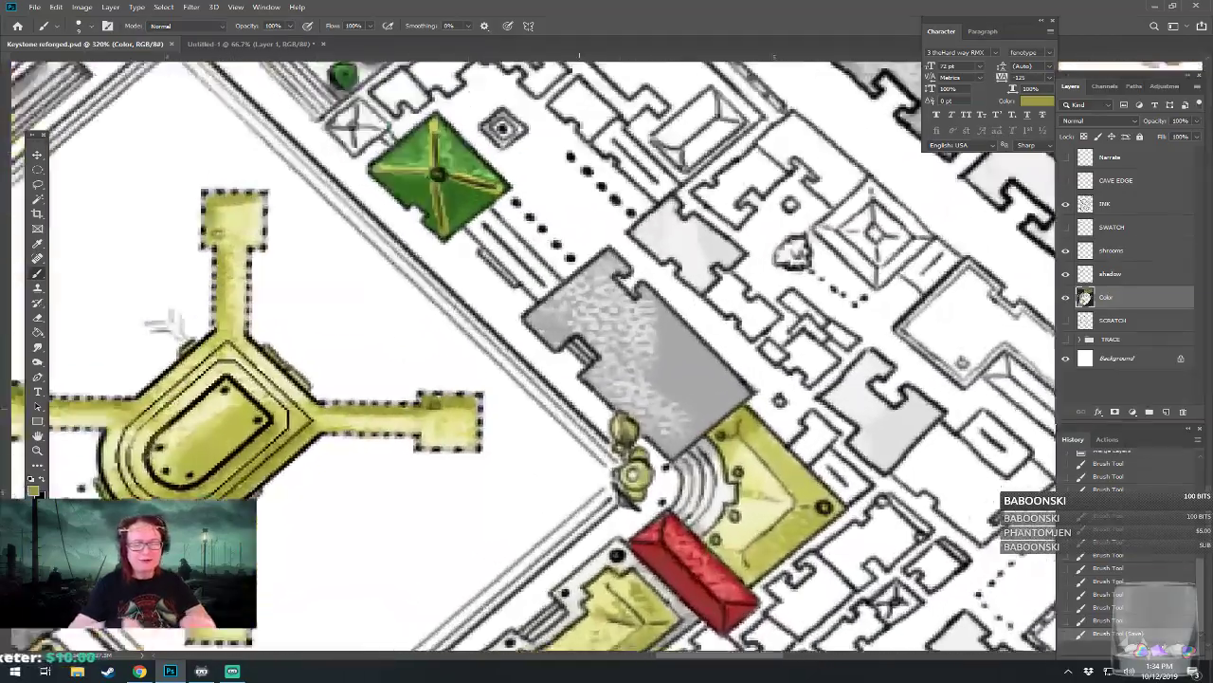
scroll(913, 407, down, 5)
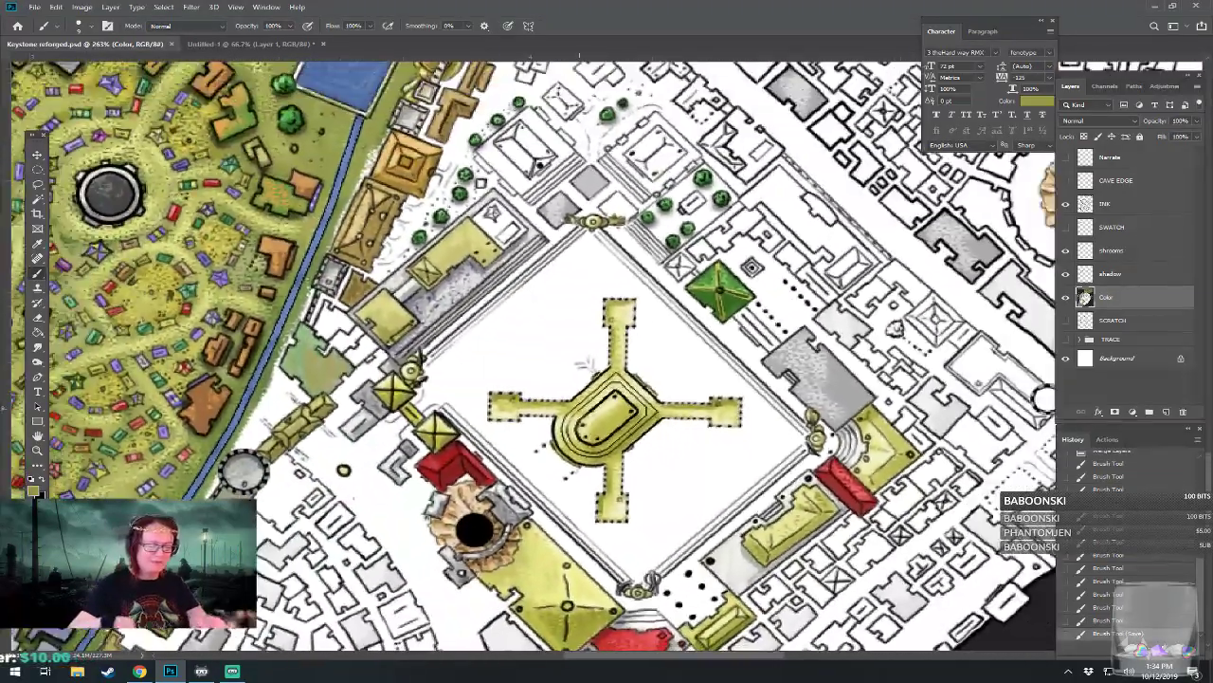
scroll(474, 569, down, 1)
drag(557, 305, 599, 468)
scroll(599, 468, up, 2)
scroll(549, 257, up, 1)
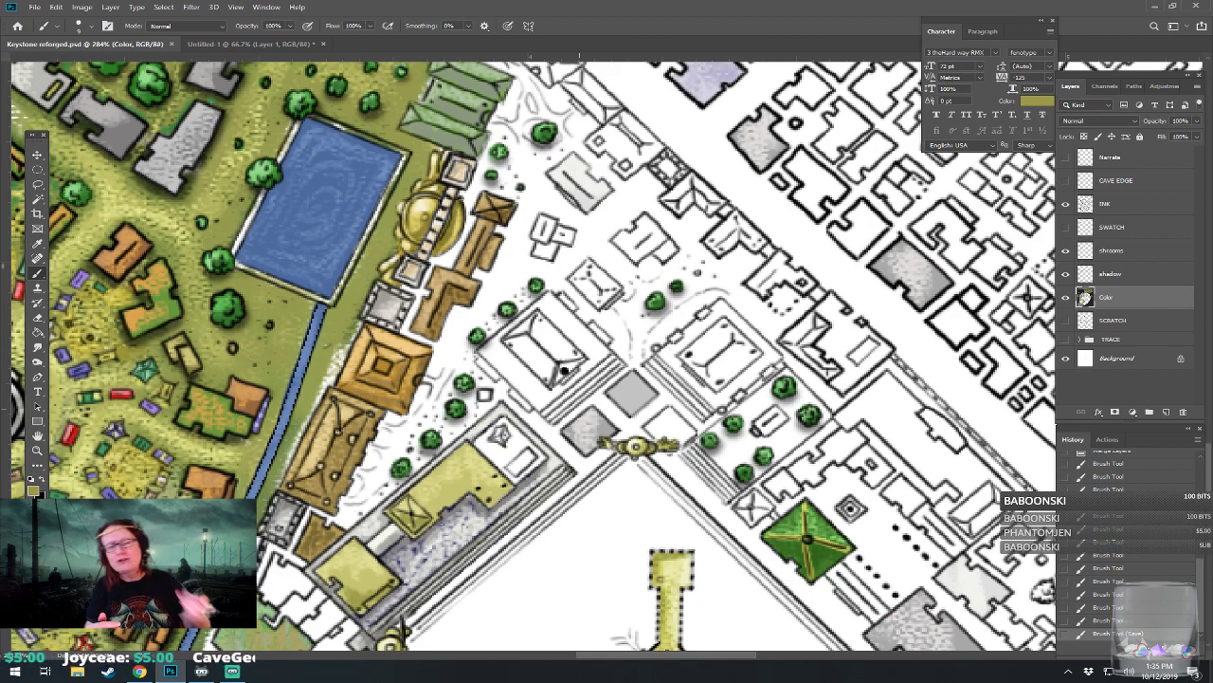
Step: Set the brush colour to the grey a5a5a4 and paint the small building between the green roof and the long yellow-roofed building
drag(564, 369, 638, 345)
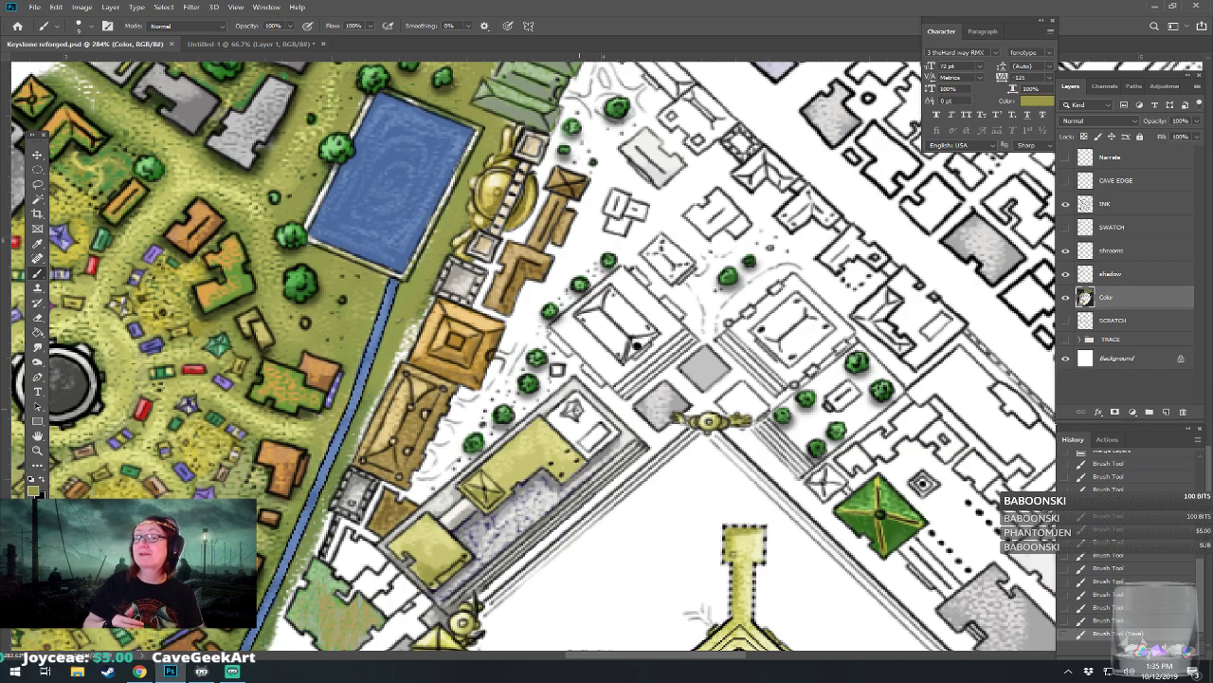
drag(637, 345, 623, 309)
scroll(623, 309, up, 1)
drag(645, 256, 797, 174)
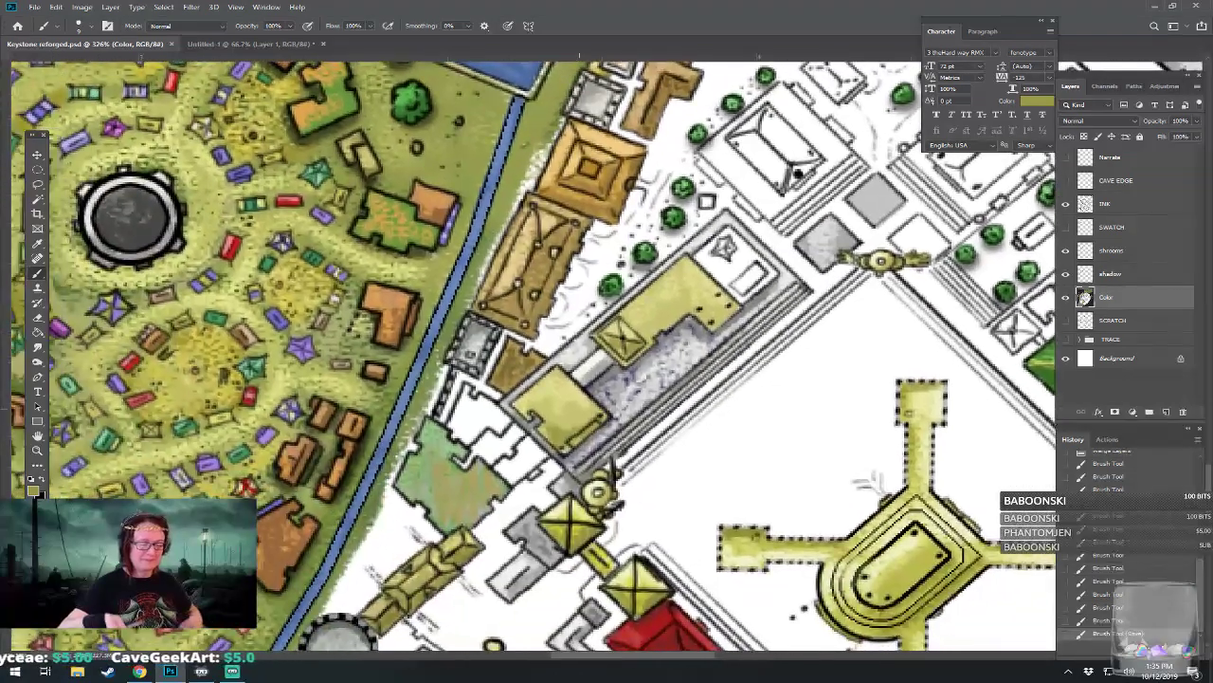
drag(612, 471, 596, 528)
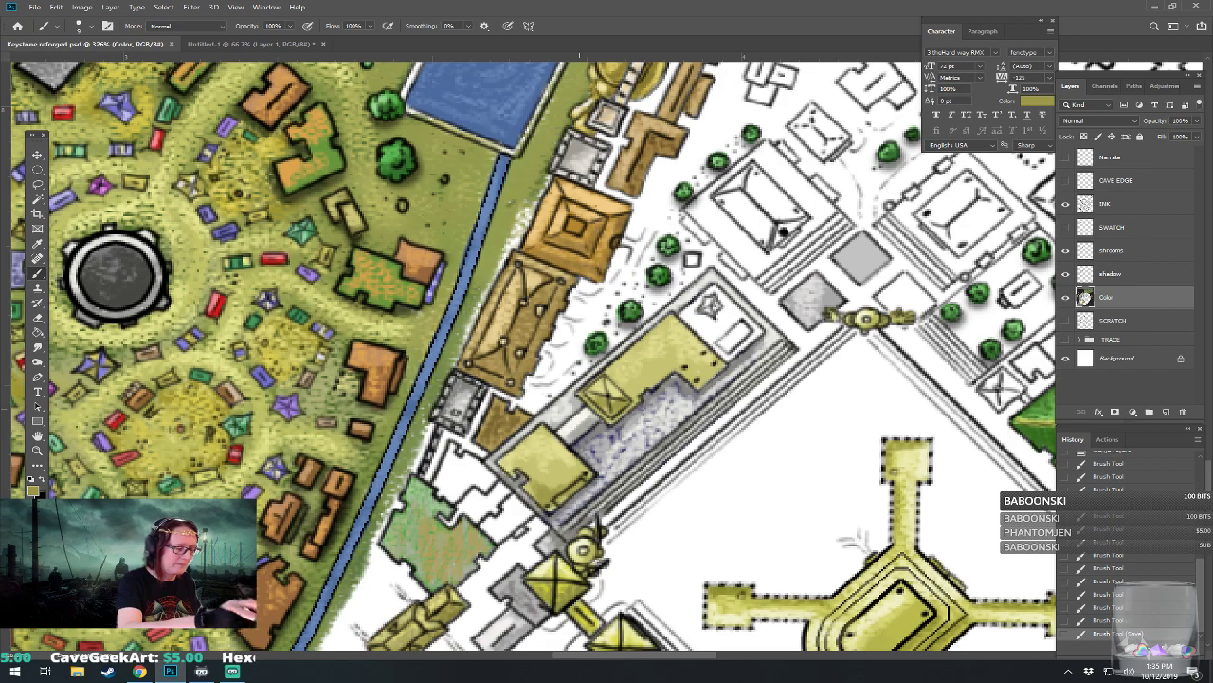
key(i)
click(33, 487)
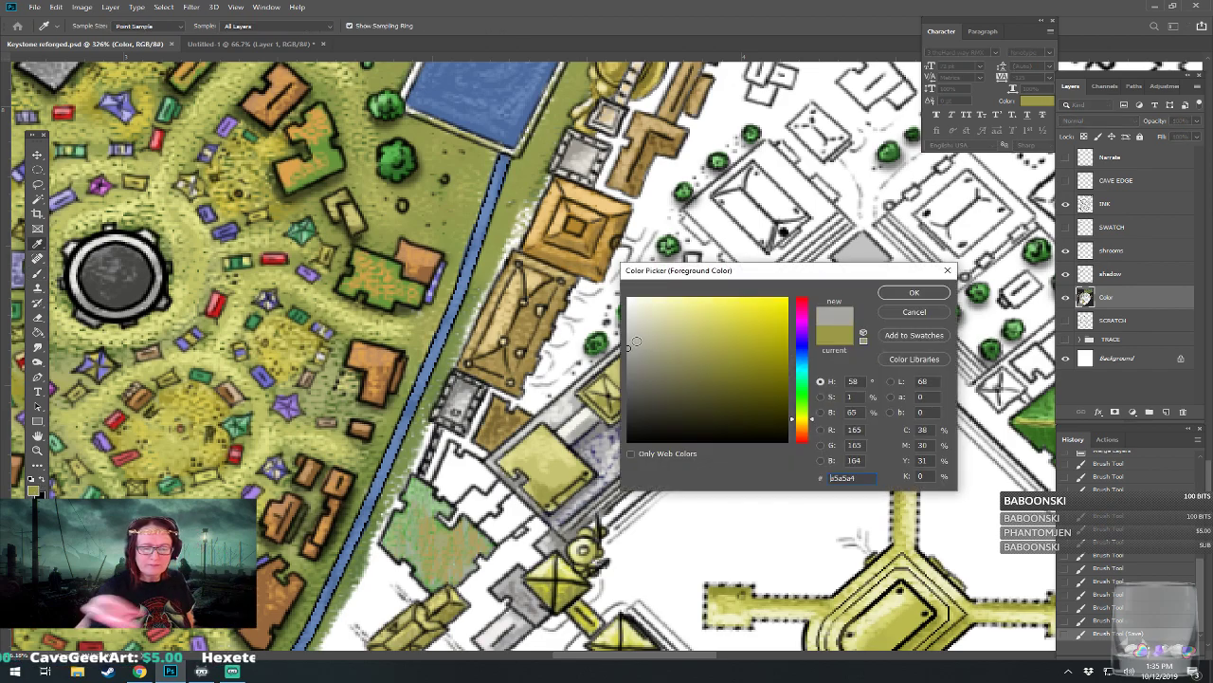
click(914, 292)
key(b)
mouse_move(462, 514)
mouse_down()
mouse_move(482, 510)
mouse_move(466, 501)
mouse_move(491, 512)
mouse_move(499, 488)
mouse_up()
Step: Darken the brush colour to the grey 7c7c7c and shade the small grey building beside the green roof
click(35, 491)
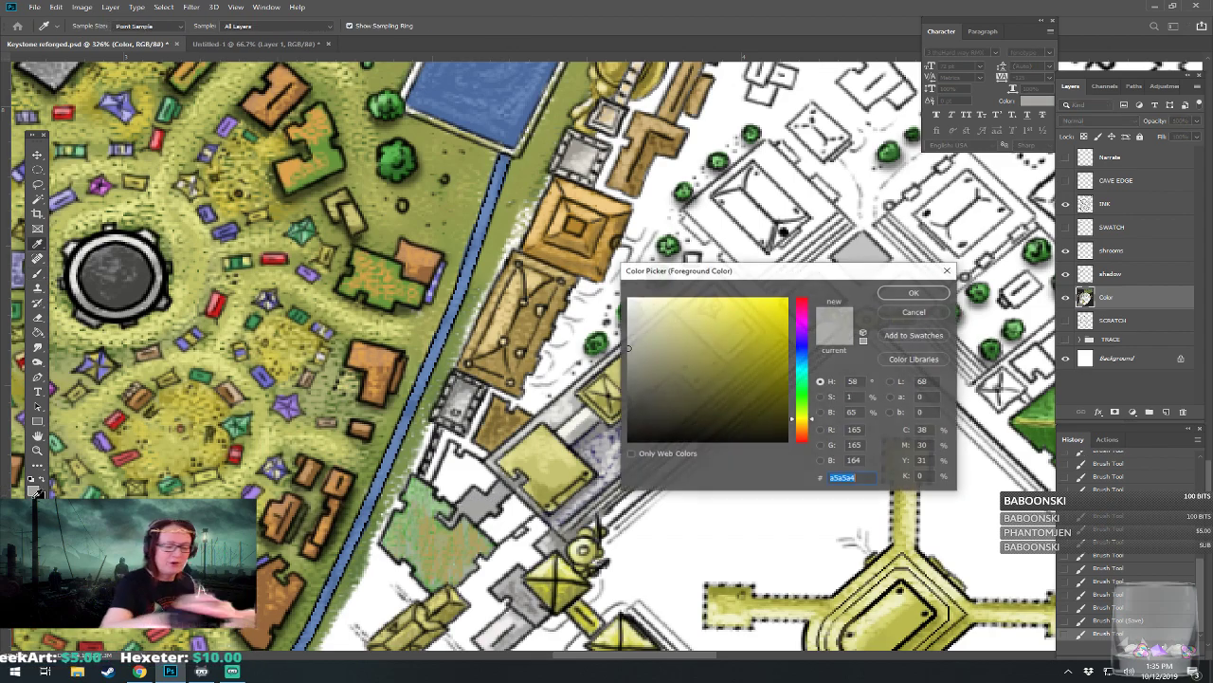
click(629, 372)
key(Return)
mouse_move(479, 510)
mouse_down()
mouse_move(465, 504)
mouse_move(493, 486)
mouse_up()
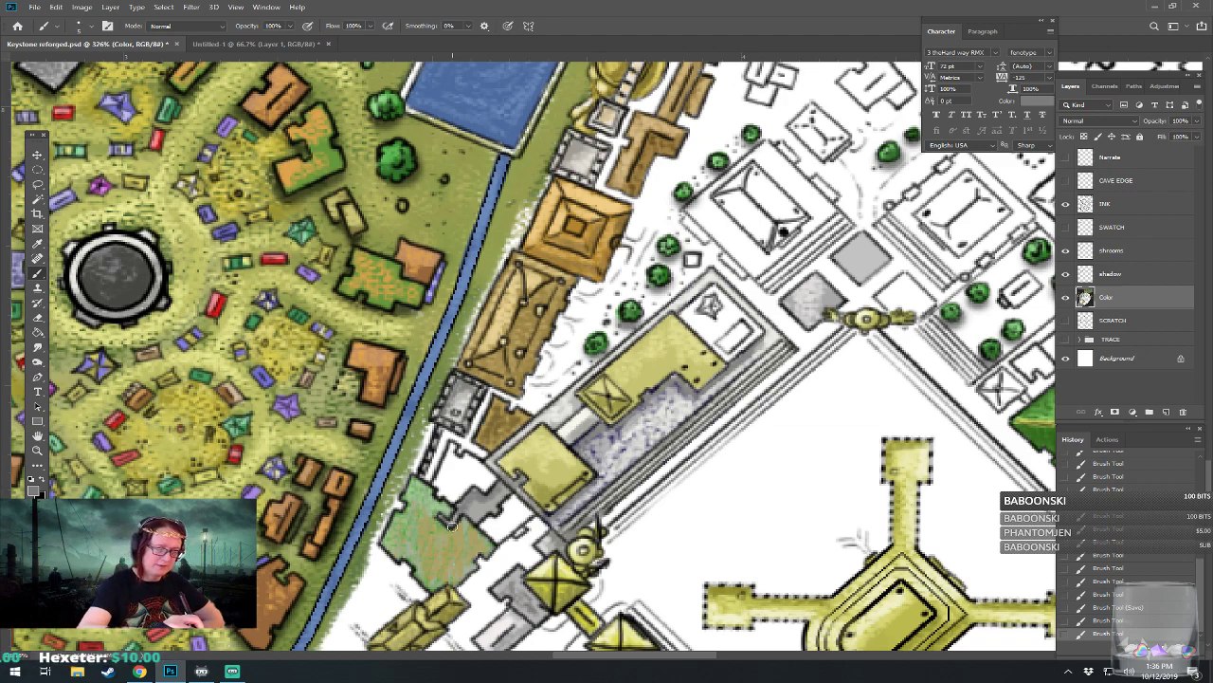
drag(475, 492, 479, 491)
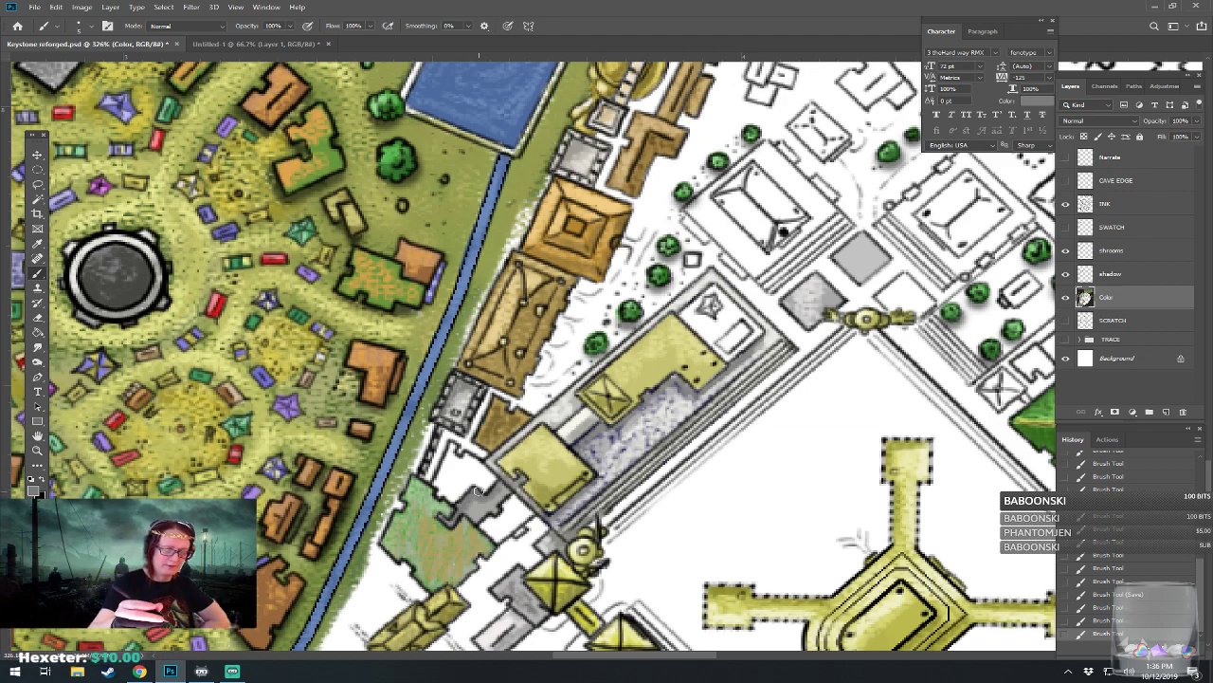
Step: Set the brush colour to the grey b8b8b8 and paint the strip between the shaded grey building and the plaza's corner statue
click(35, 485)
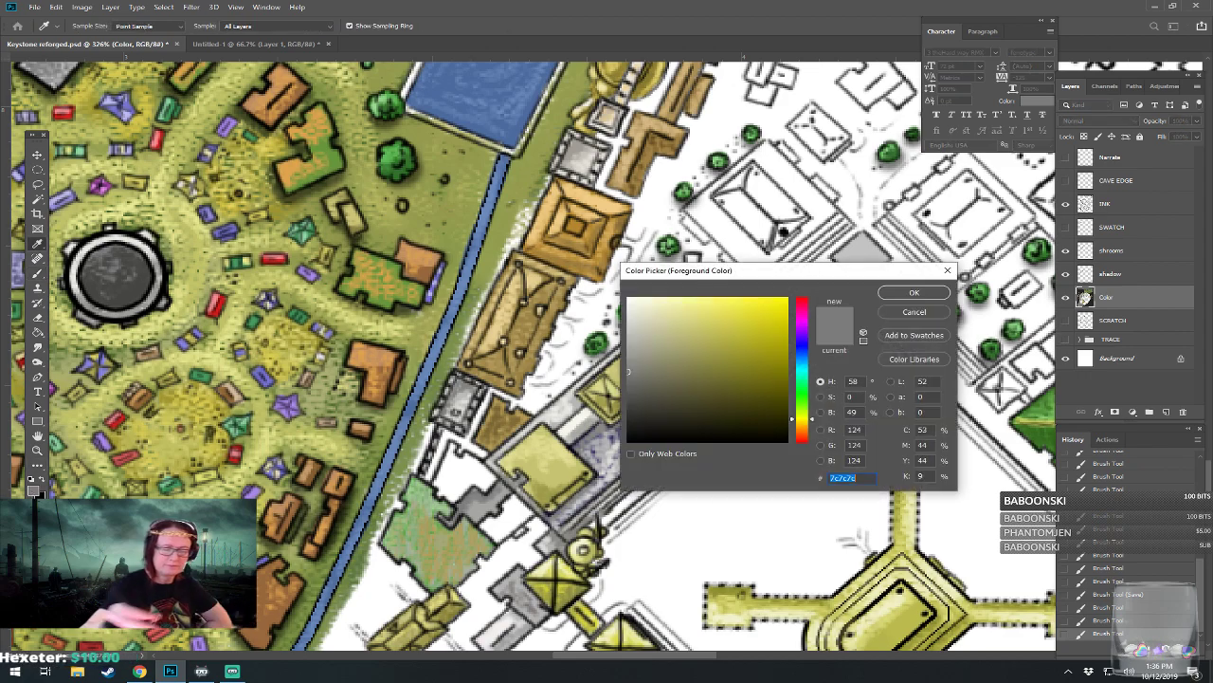
click(912, 293)
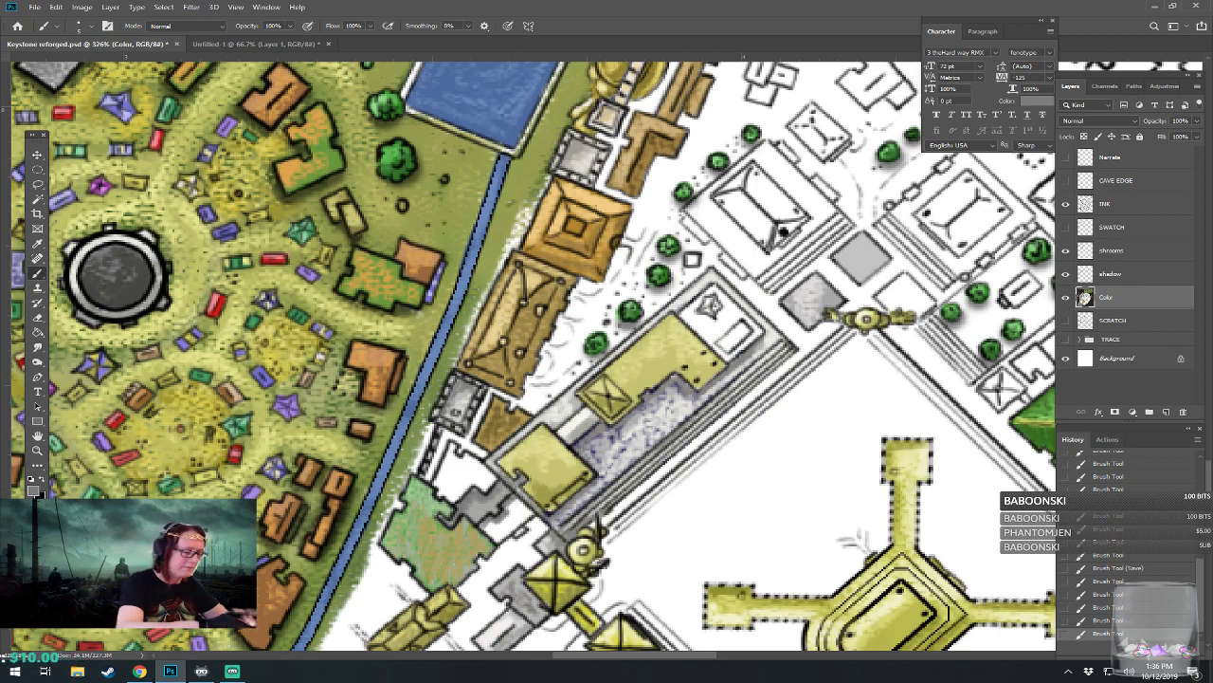
click(33, 491)
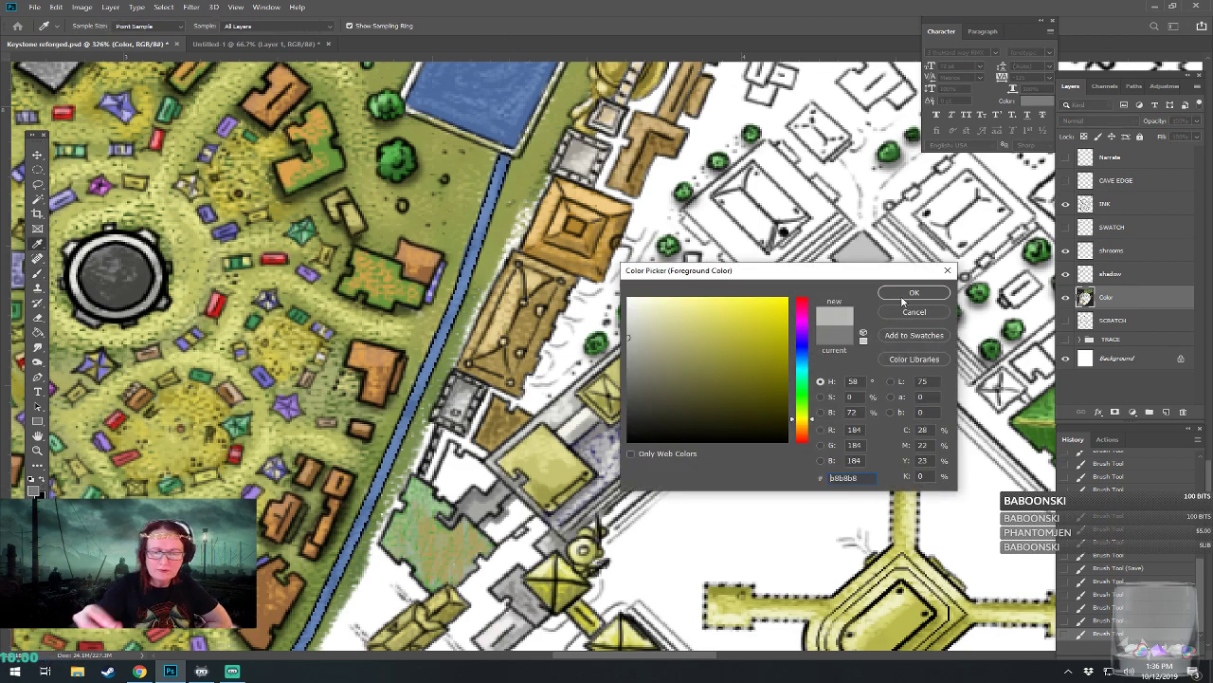
click(906, 296)
mouse_move(486, 535)
mouse_down()
mouse_move(515, 531)
mouse_move(517, 500)
mouse_move(515, 516)
mouse_move(529, 516)
mouse_move(515, 505)
mouse_move(521, 518)
mouse_move(494, 525)
mouse_move(521, 513)
mouse_up()
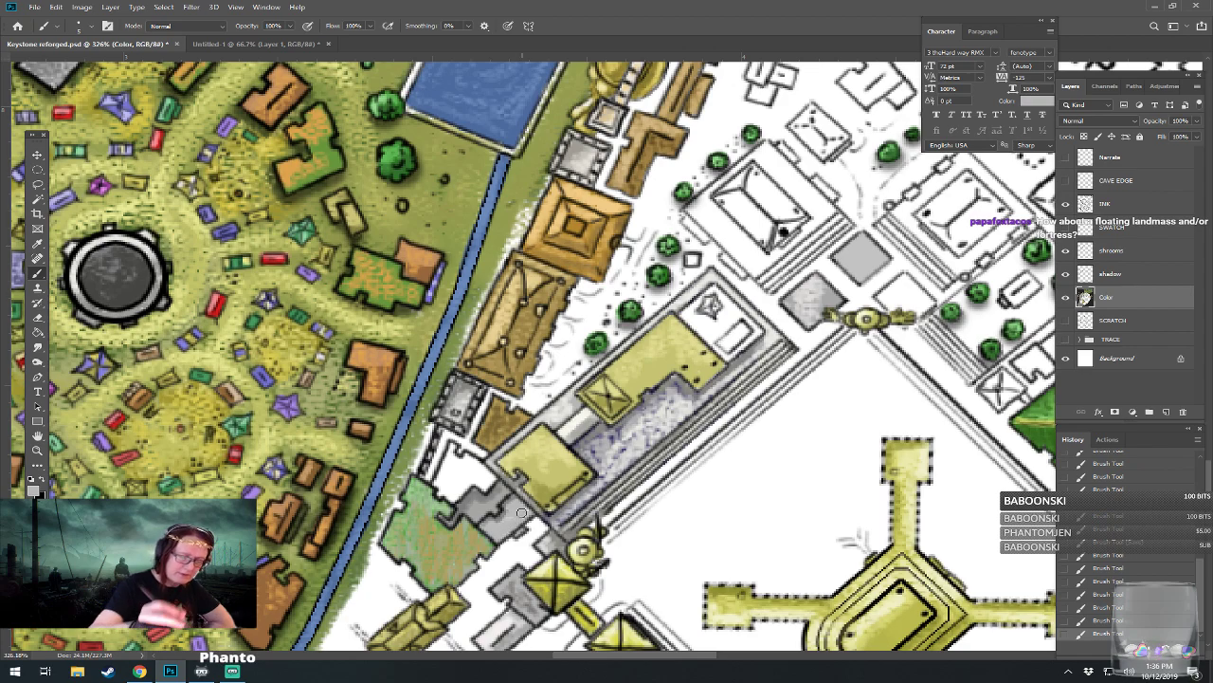
Step: Lighten the brush colour to e0e0e0, highlight the grey strip and fill the white building above the green roof
click(33, 488)
click(640, 306)
click(914, 292)
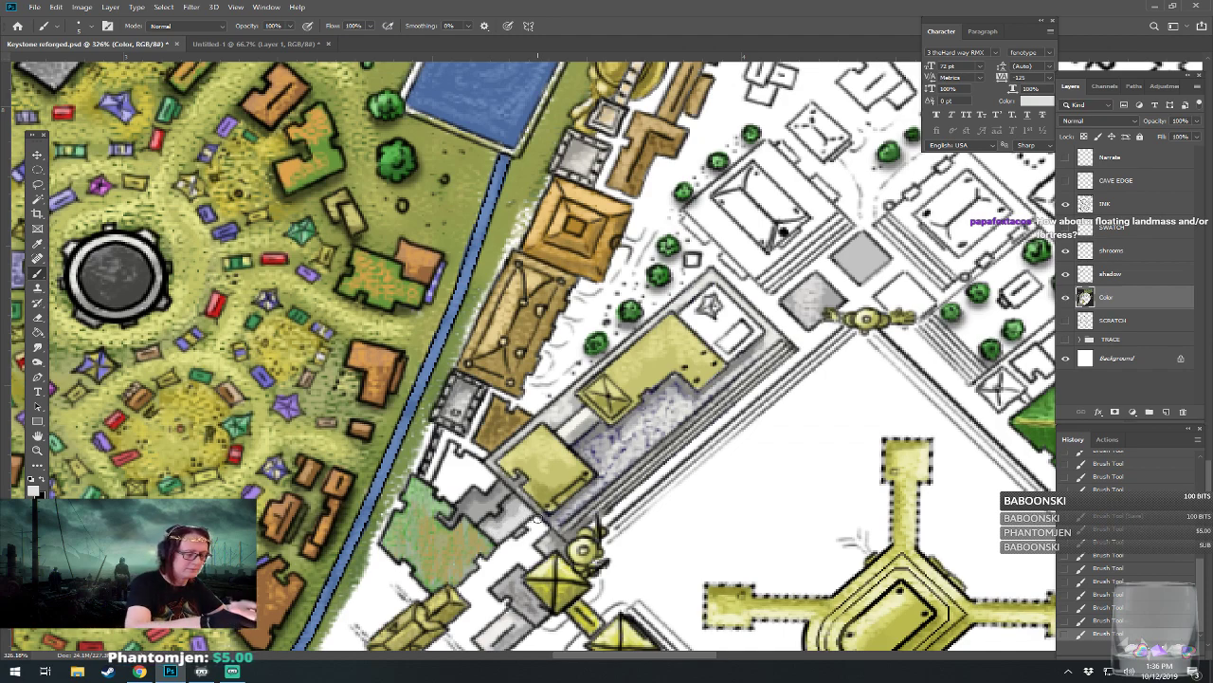
click(32, 487)
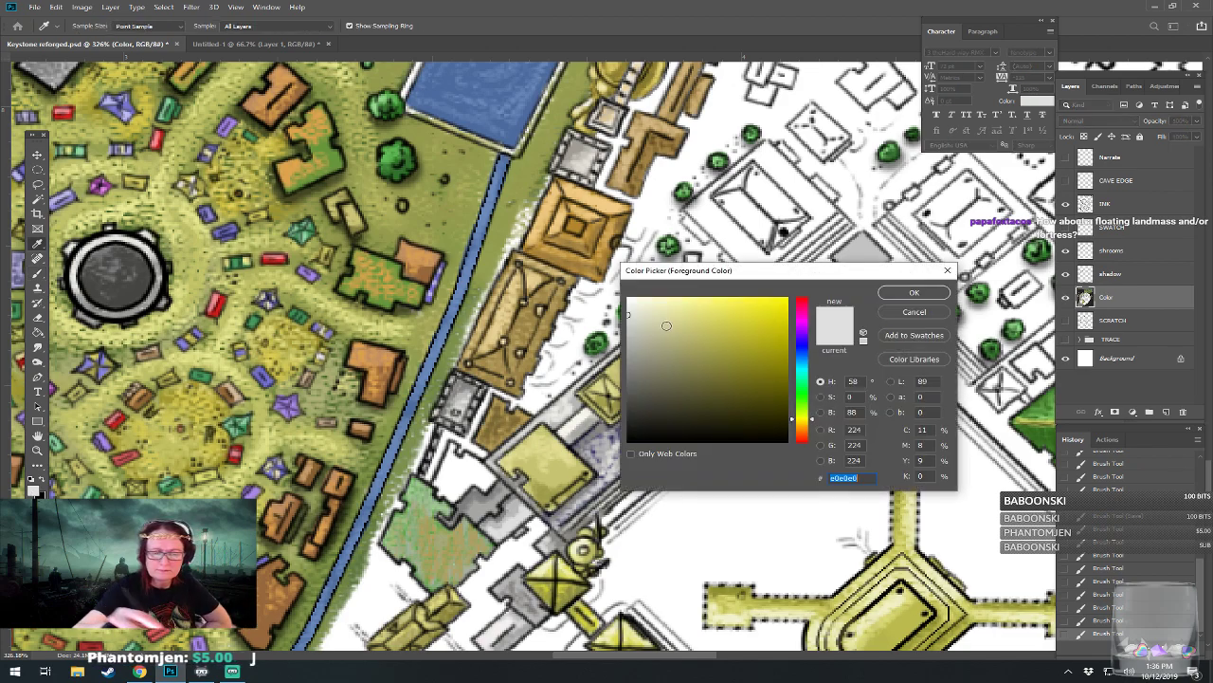
click(905, 294)
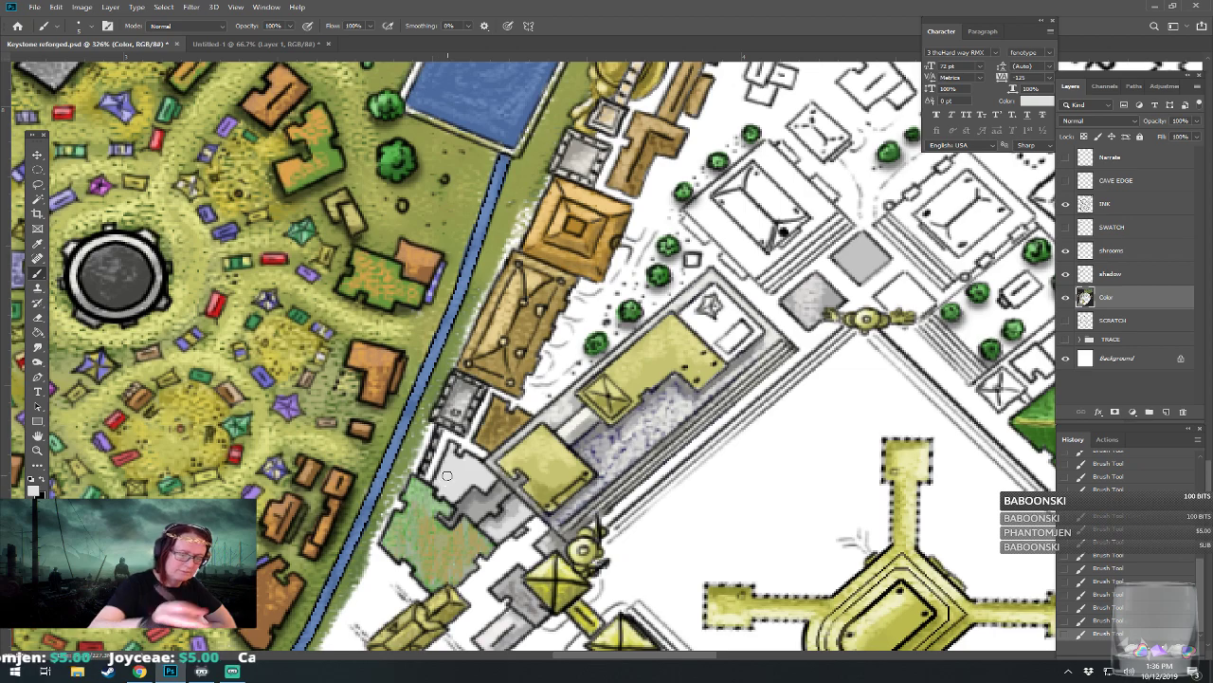
Step: Darken the brush colour to the grey b2b2b1 and shade the pale building above the green roof
click(38, 488)
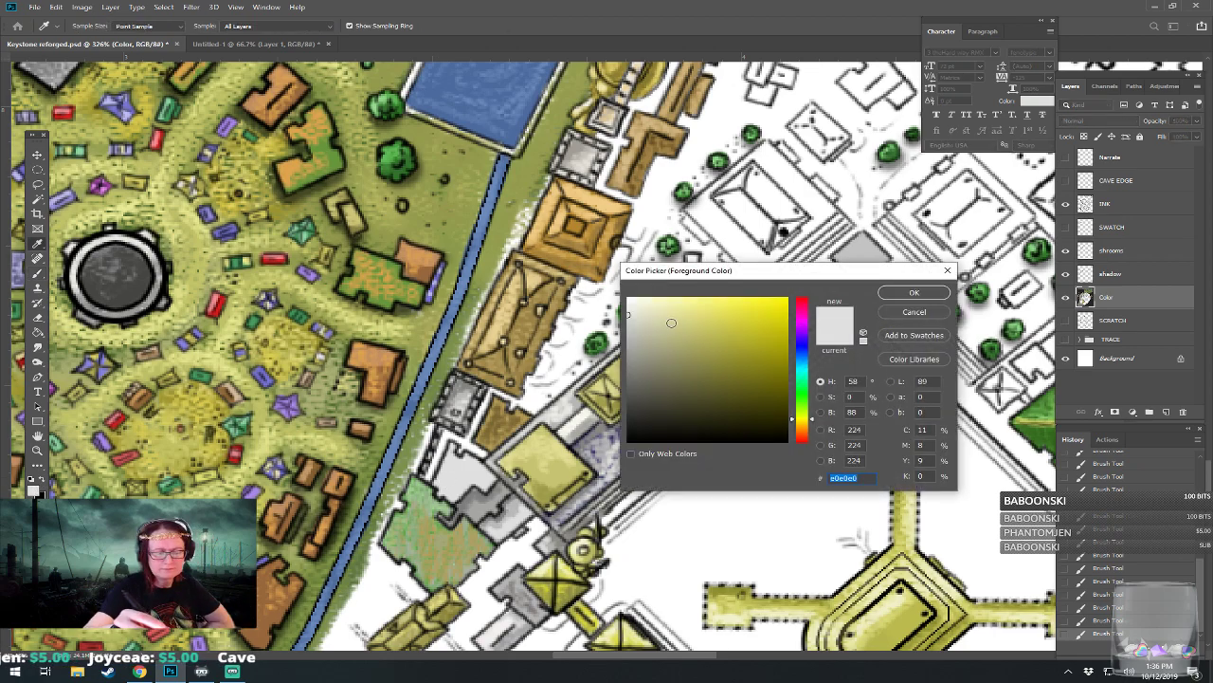
click(892, 295)
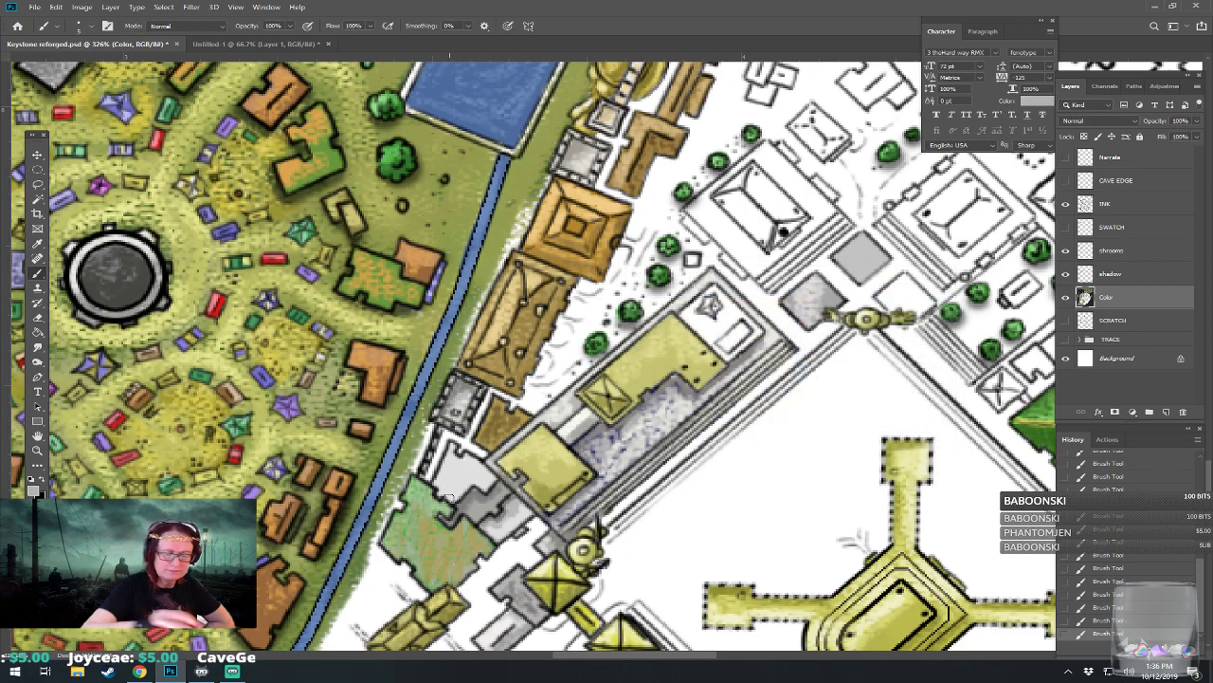
mouse_move(441, 493)
mouse_down()
mouse_move(436, 483)
mouse_move(452, 501)
mouse_move(471, 474)
mouse_move(493, 481)
mouse_move(508, 424)
mouse_move(407, 408)
mouse_up()
Step: Paint the terrace at the northeast end of the long yellow-roofed building in grey b2b2b1 and highlight it with ebebdf
scroll(493, 481, down, 6)
scroll(494, 481, up, 1)
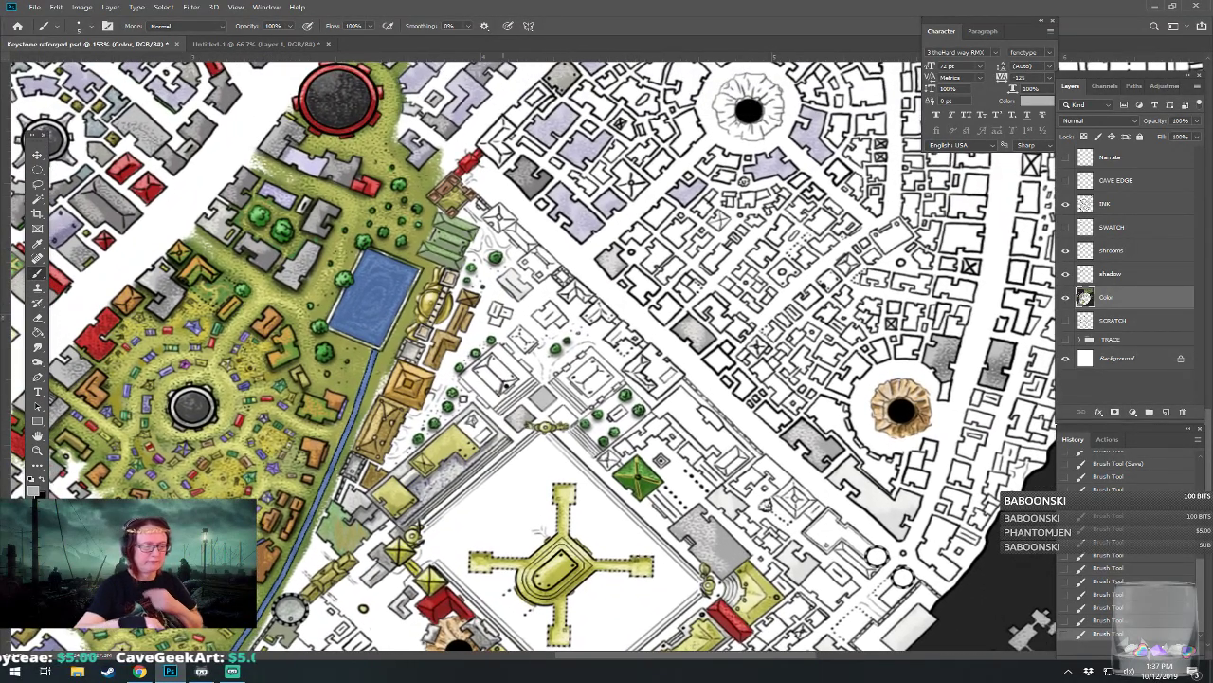
scroll(494, 482, up, 2)
scroll(387, 441, up, 2)
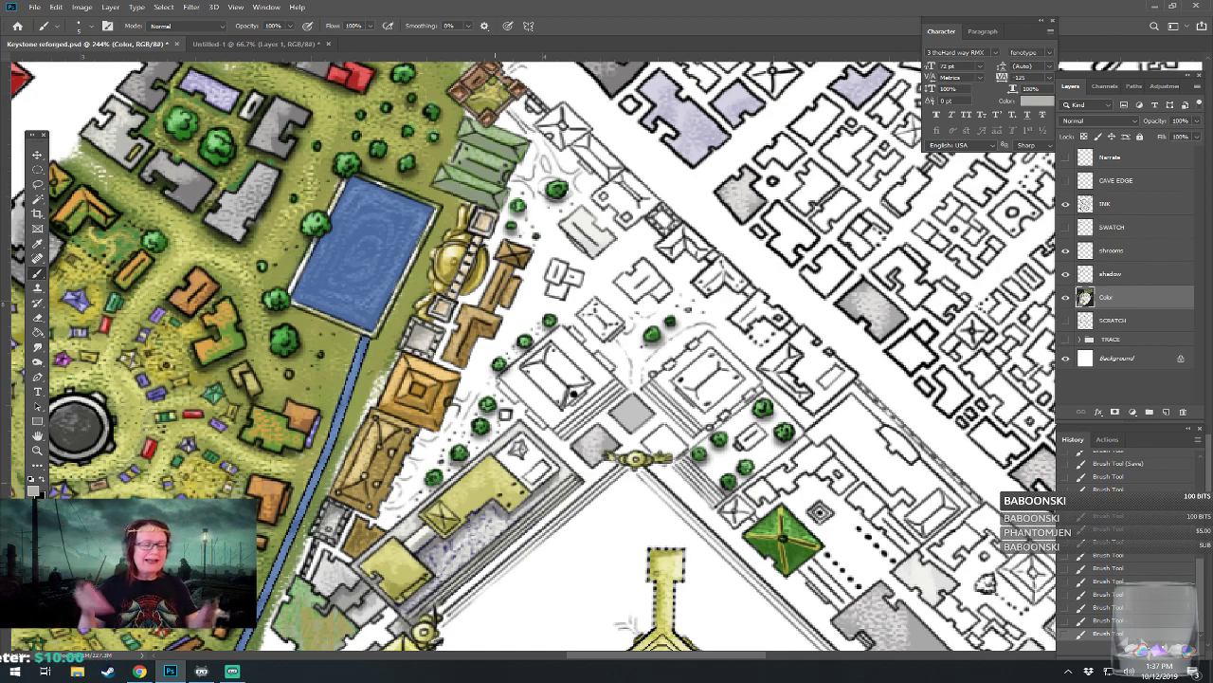
scroll(436, 549, up, 3)
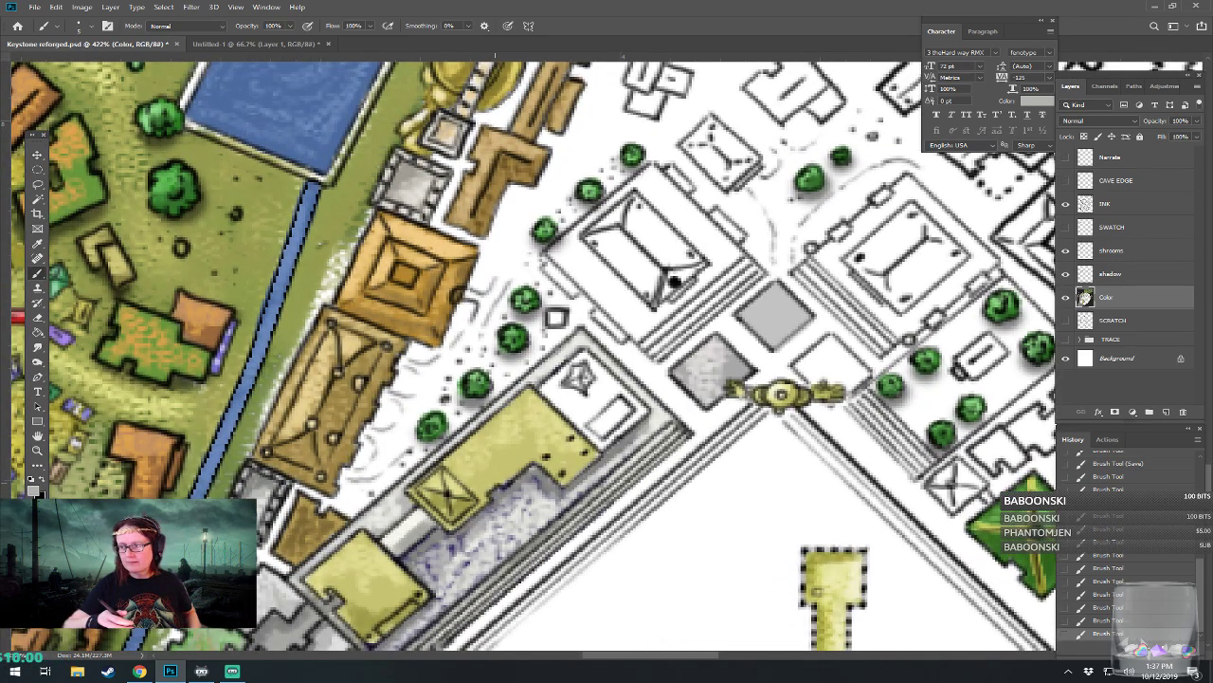
drag(495, 483, 417, 540)
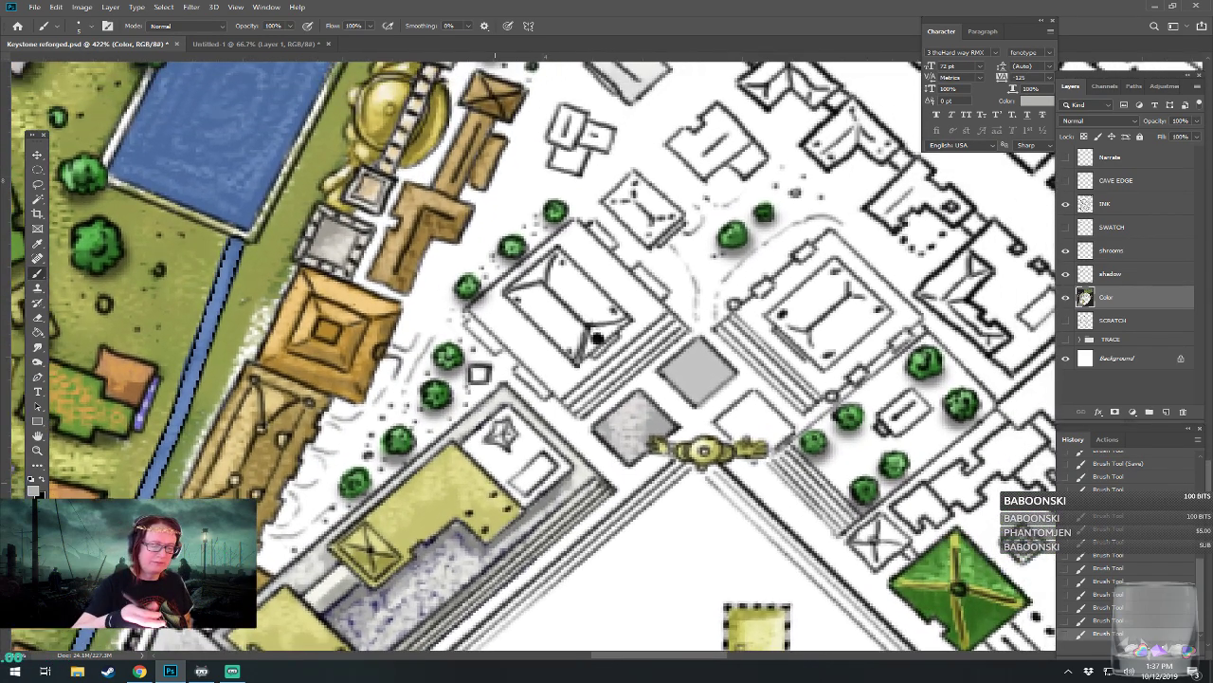
scroll(494, 483, down, 3)
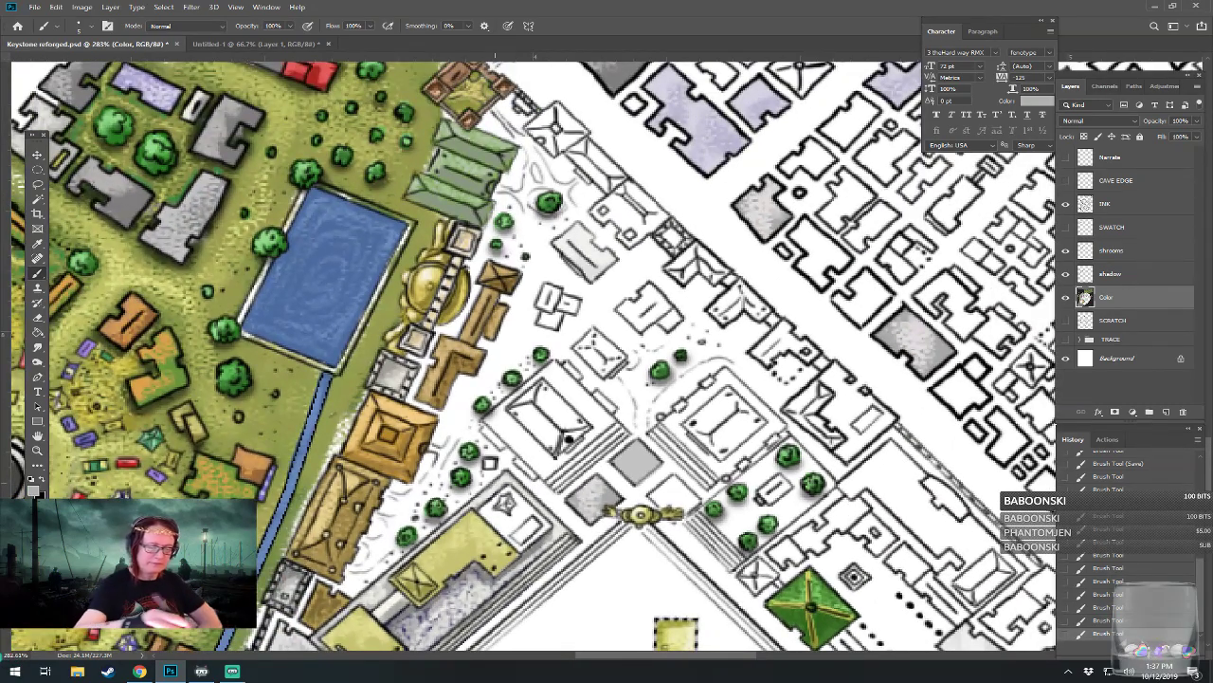
drag(495, 483, 468, 423)
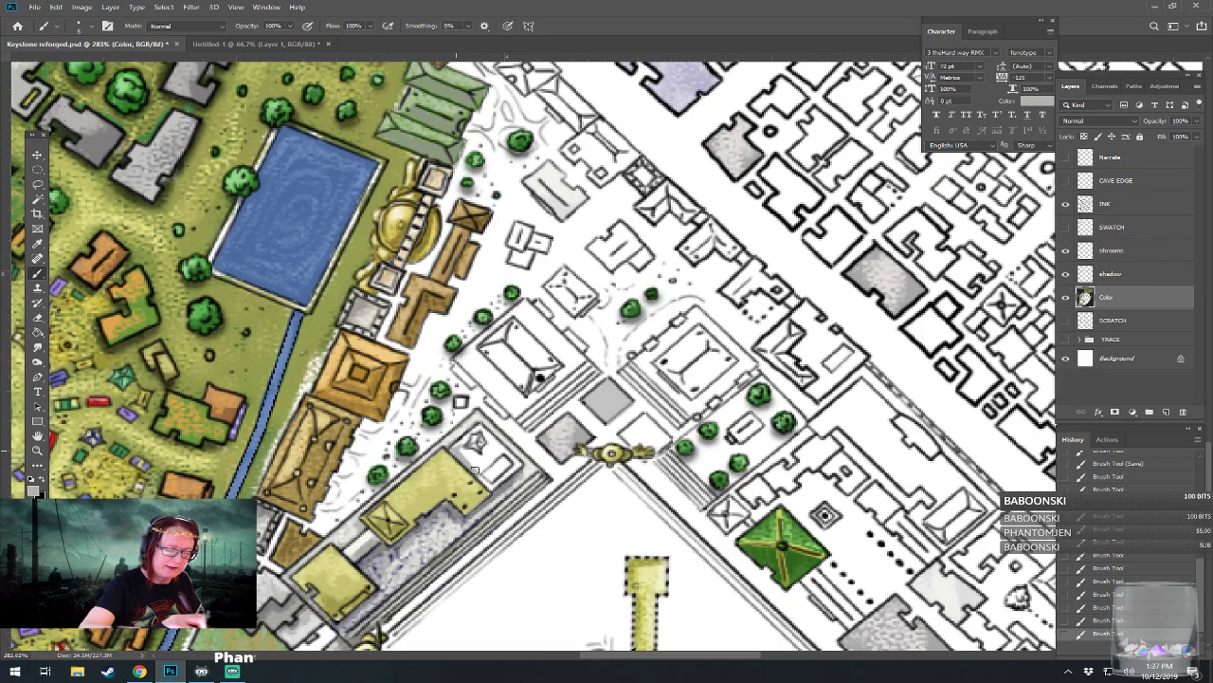
mouse_move(476, 441)
mouse_down()
mouse_move(495, 441)
mouse_move(480, 432)
mouse_move(461, 452)
mouse_move(487, 484)
mouse_move(513, 463)
mouse_move(502, 462)
mouse_up()
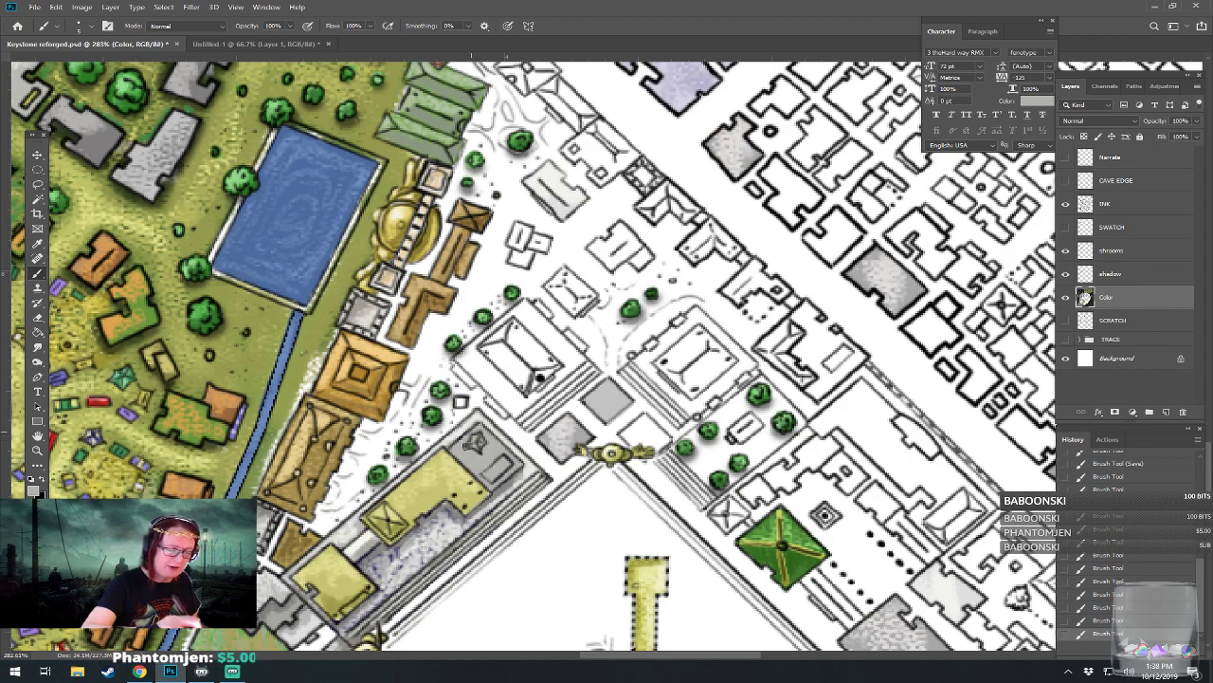
click(35, 489)
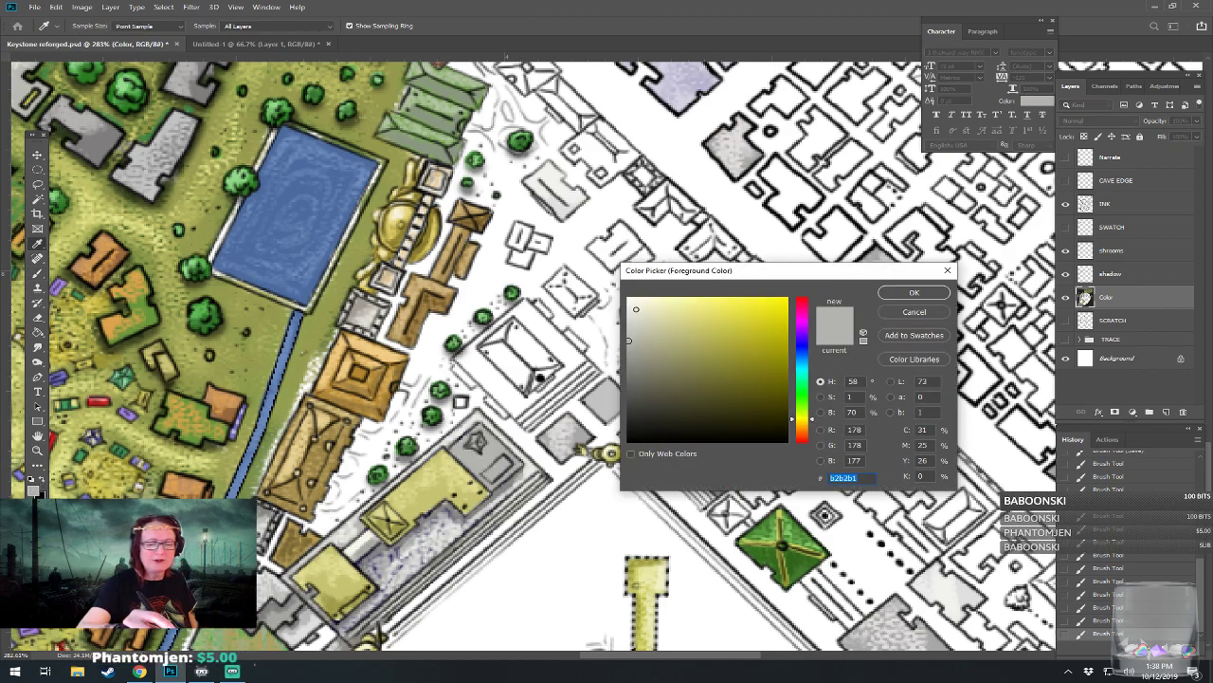
click(914, 293)
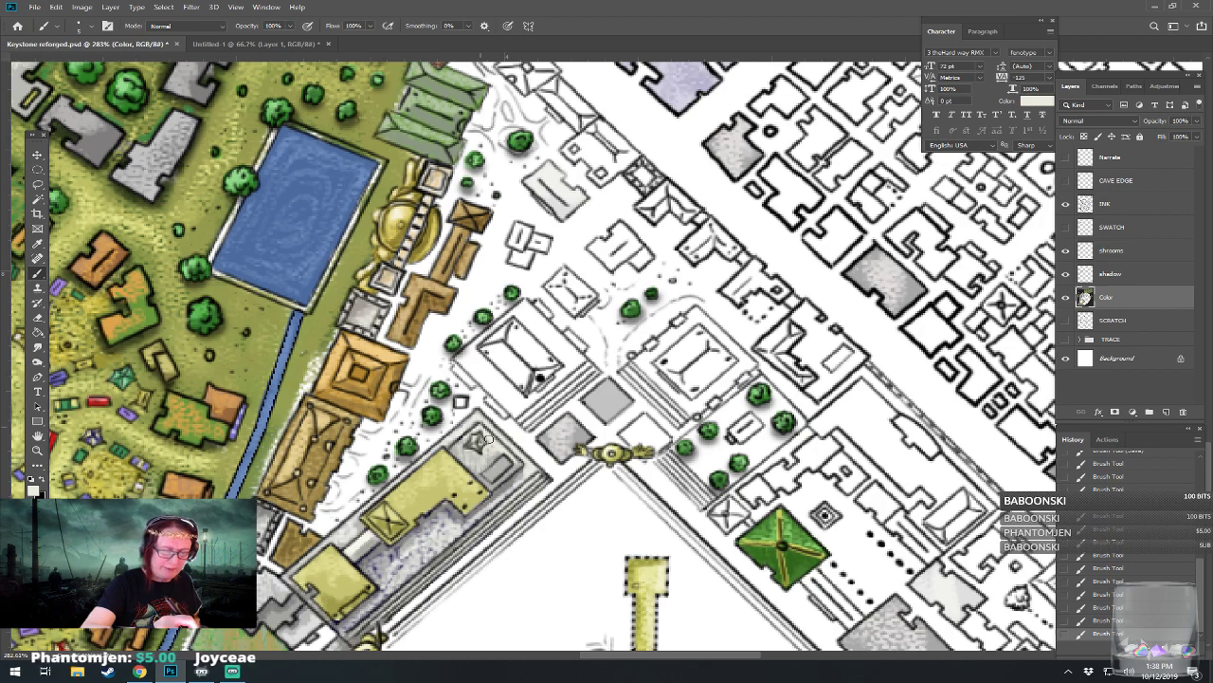
Step: Set the brush colour to the green 76b968 and paint the small star-shaped roof on the grey terrace
key(i)
click(34, 487)
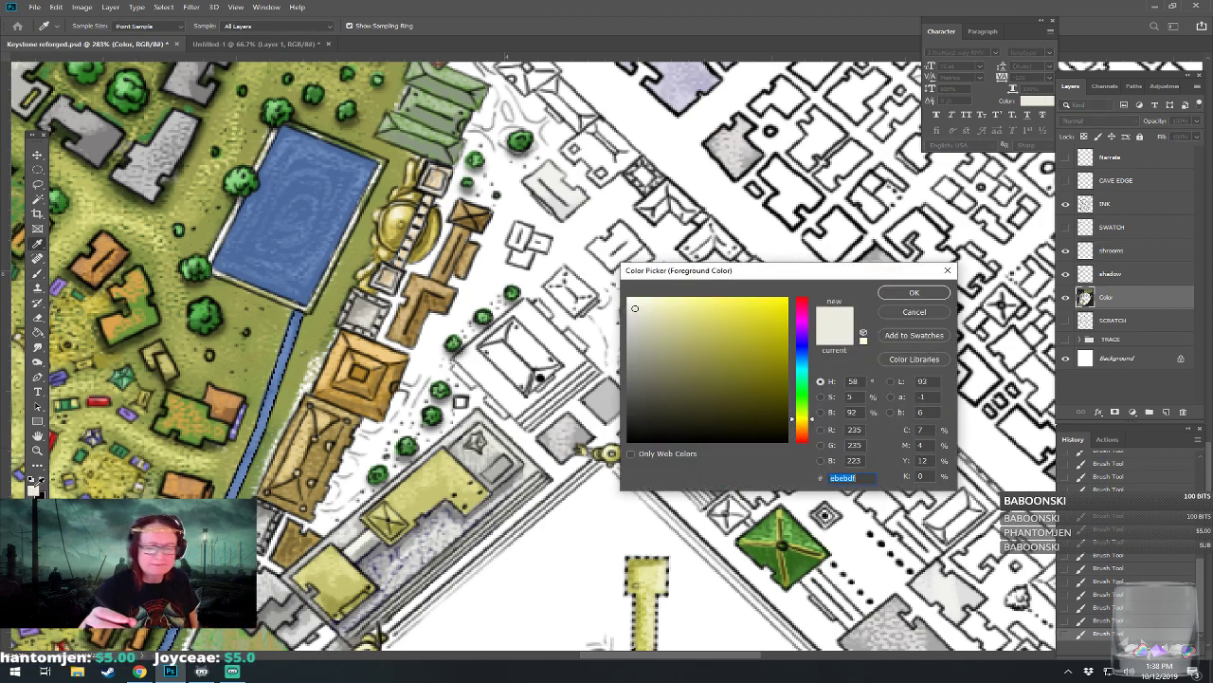
click(804, 403)
click(696, 335)
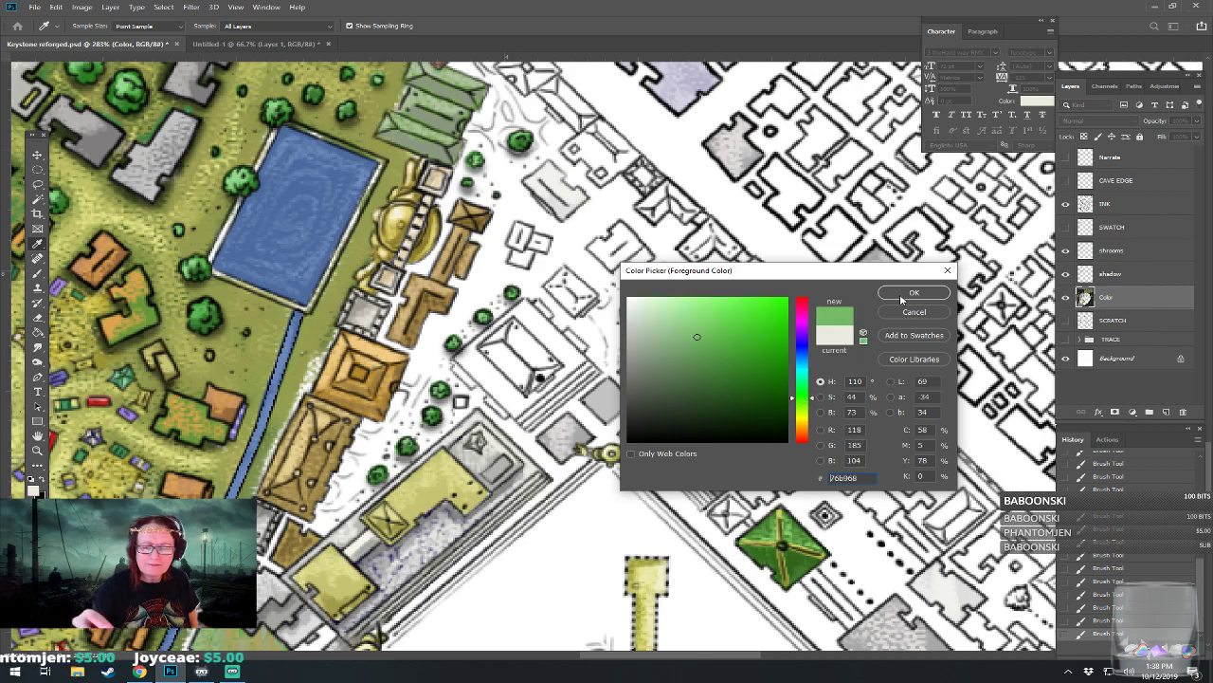
click(914, 292)
drag(472, 443, 479, 440)
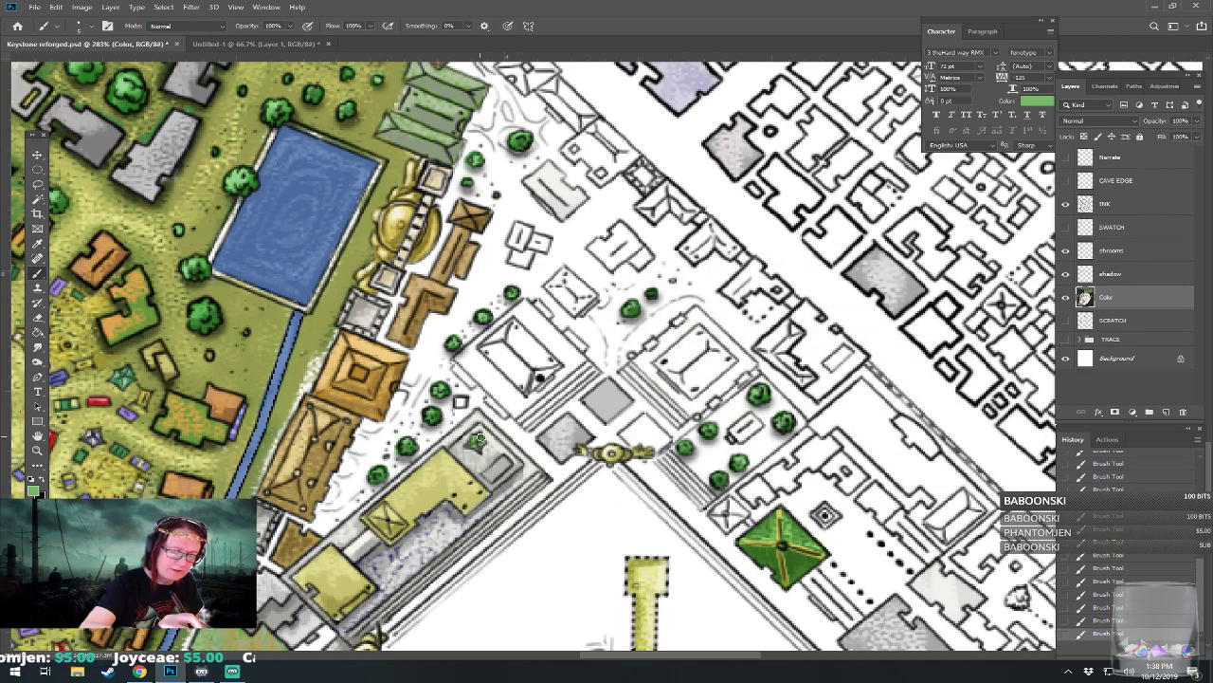
Step: Change the brush colour to the blue 687db9 and paint over the small star-shaped roof on the terrace
key(i)
click(34, 487)
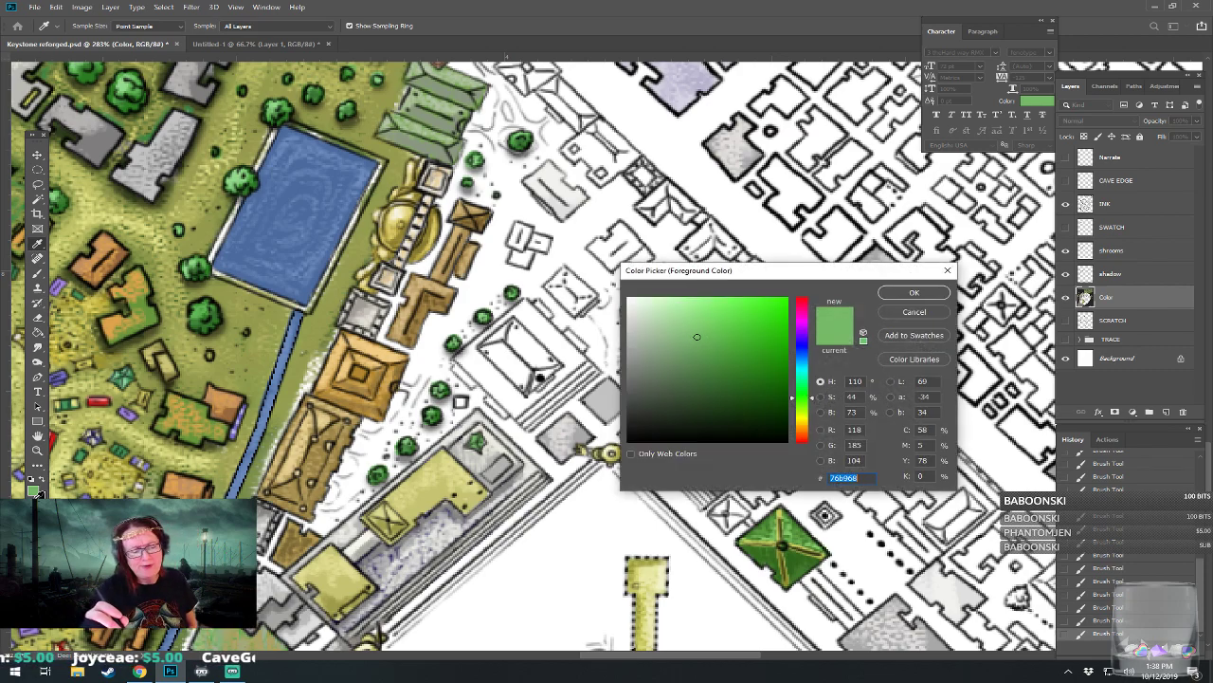
click(804, 340)
click(742, 344)
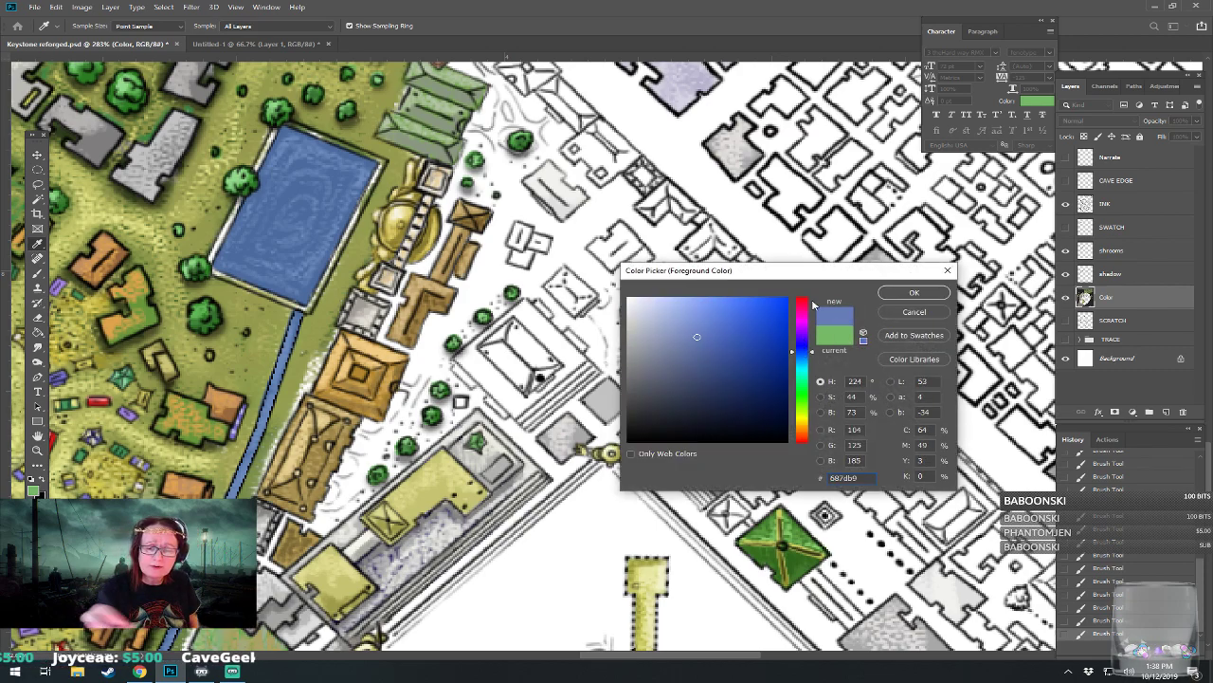
click(913, 292)
drag(476, 441, 481, 441)
Step: Lighten the brush colour to a pale blue and highlight the star-shaped roof
key(i)
click(34, 489)
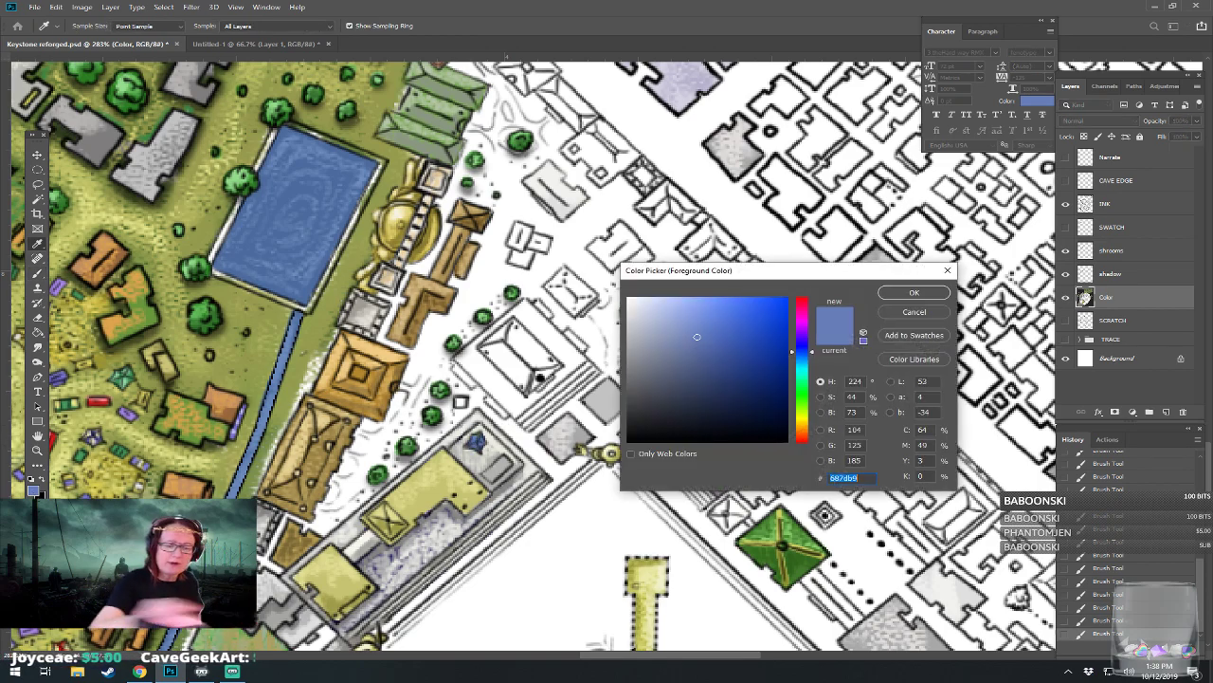
click(672, 316)
click(914, 292)
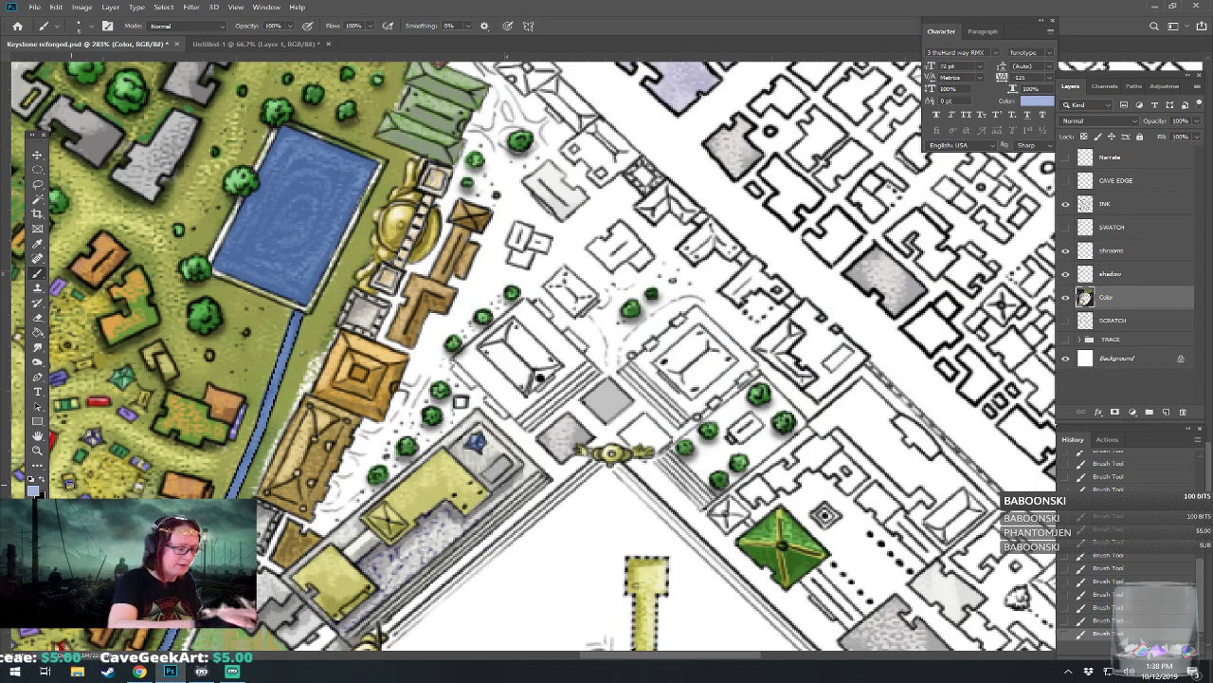
Step: Paint the small rectangular roof on the terrace with the sampled yellow c6c371 and highlight it with the pale yellow e3e2bf
key(i)
click(34, 489)
click(477, 470)
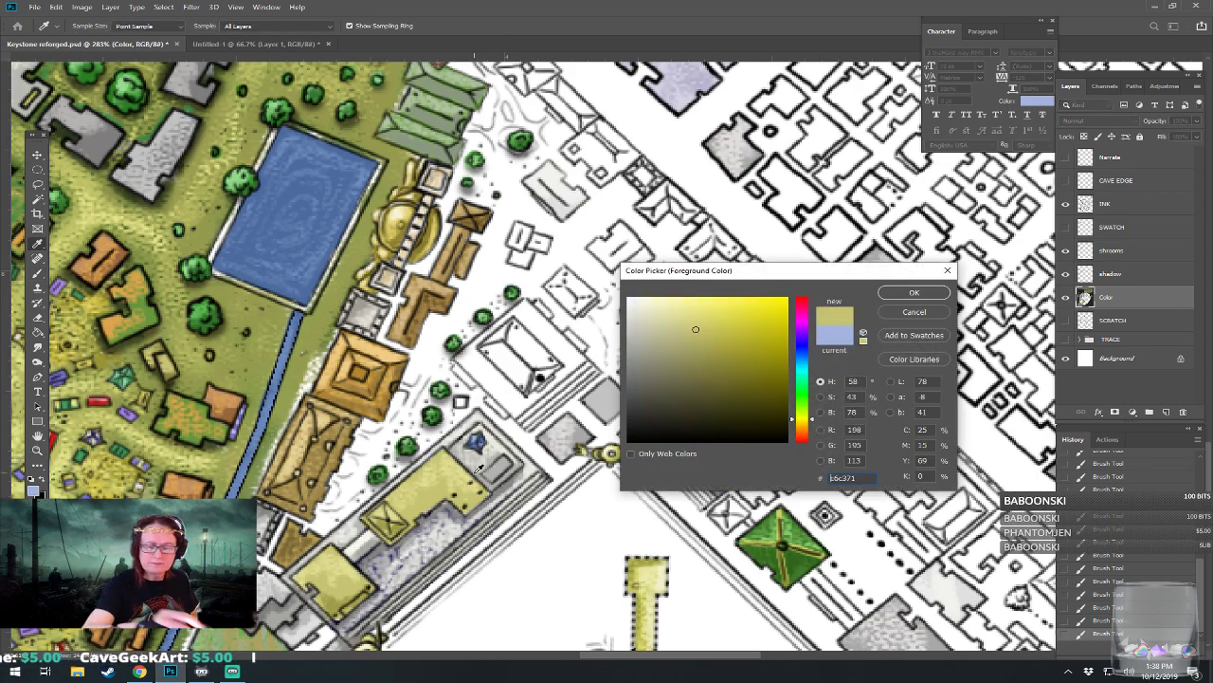
click(891, 294)
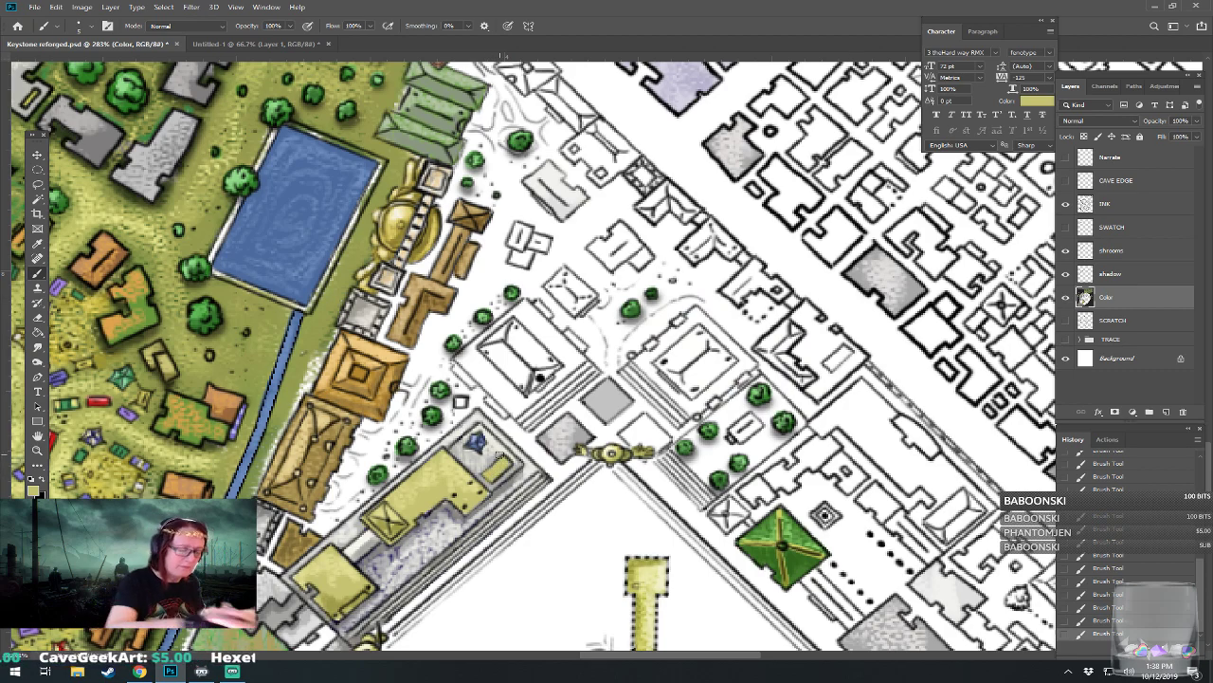
click(31, 490)
click(648, 314)
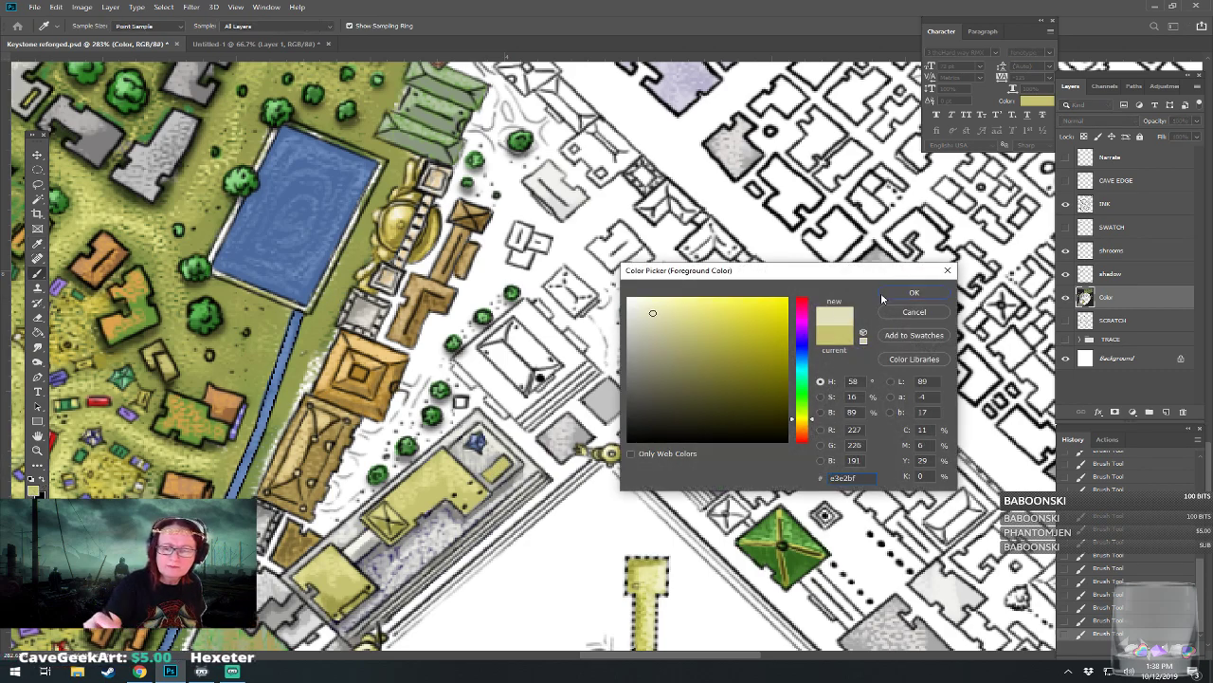
click(912, 290)
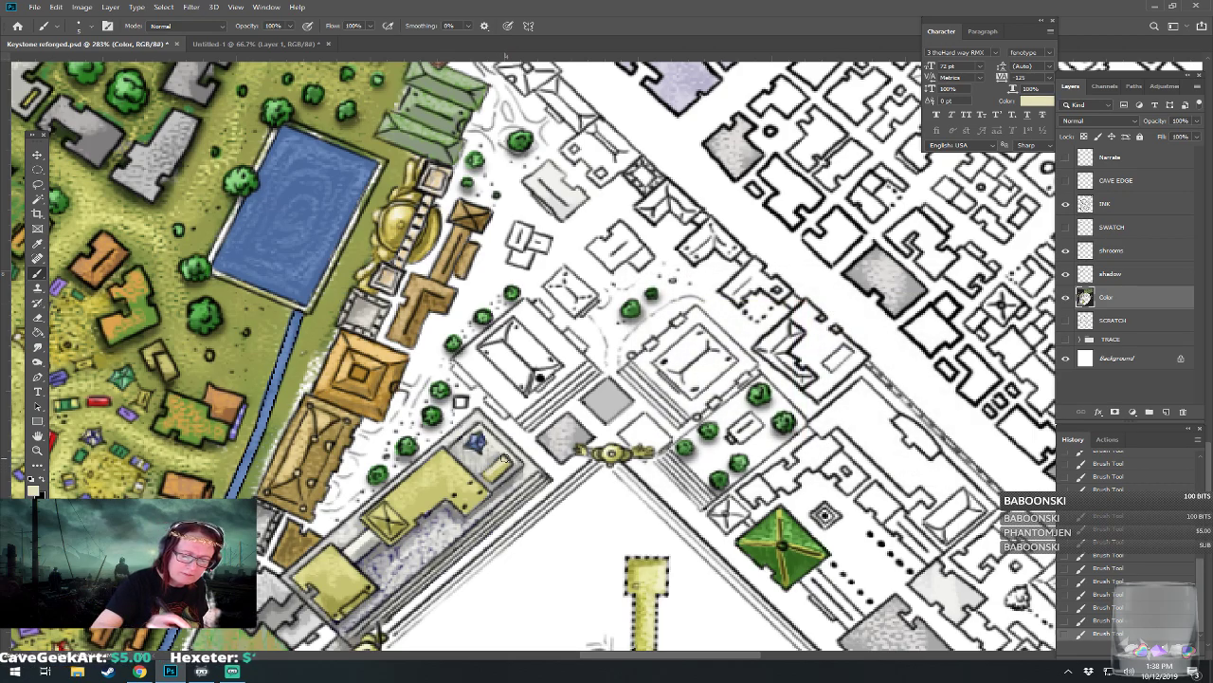
Step: Sample the olive green 989e50 from the park lawn and paint the small square plots around the gold winged statue with it
scroll(503, 459, down, 5)
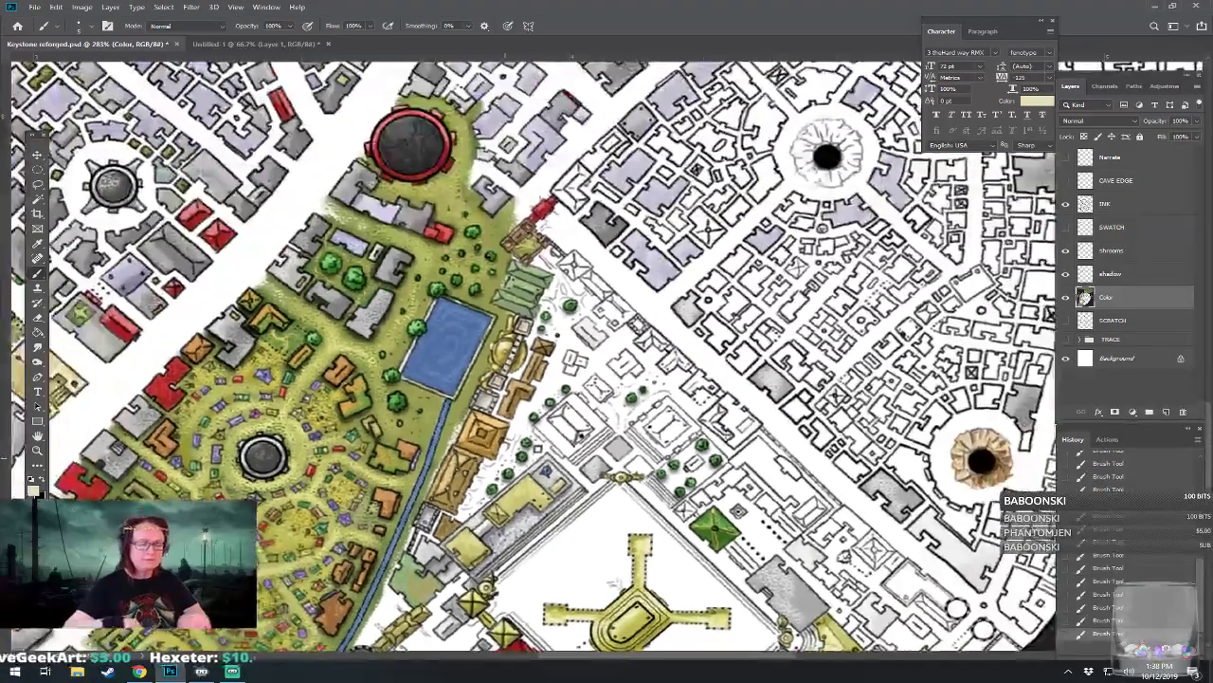
scroll(777, 412, up, 3)
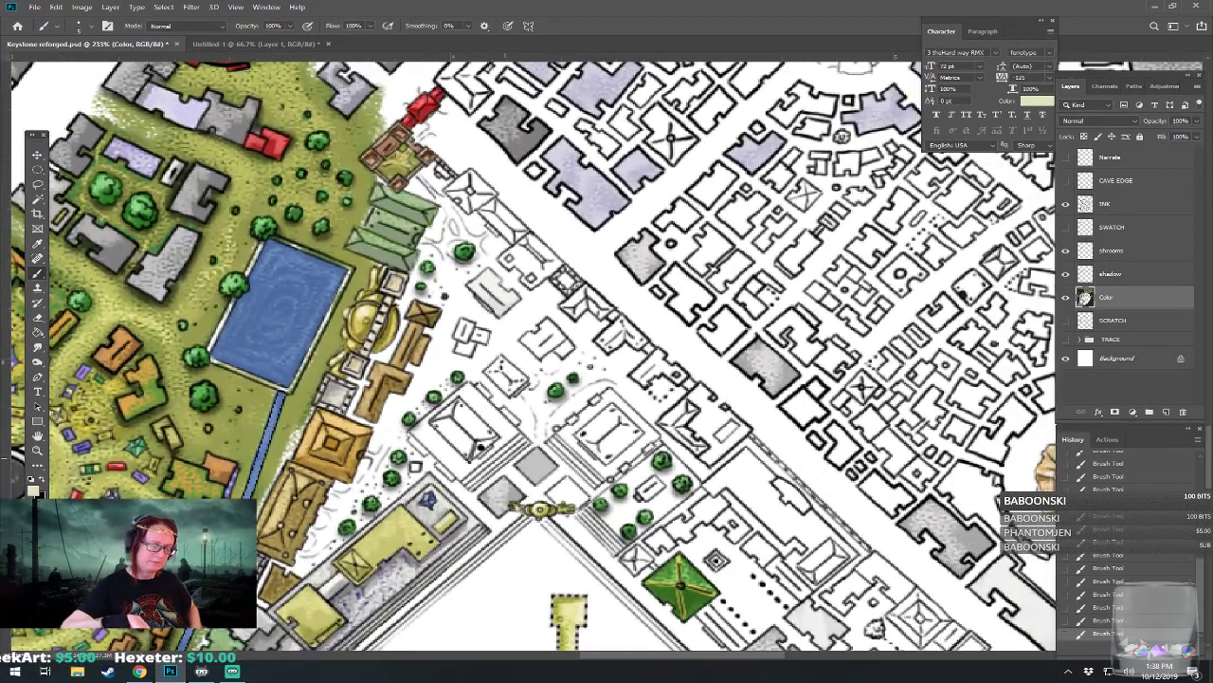
drag(481, 447, 401, 360)
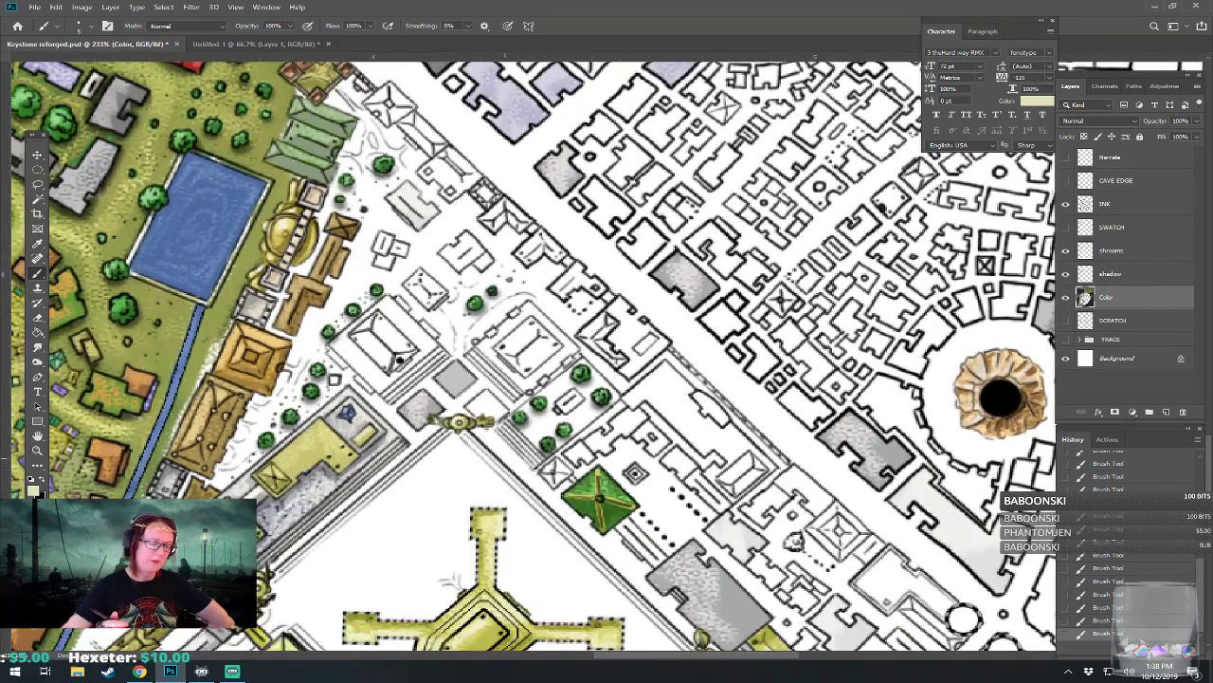
scroll(400, 361, up, 3)
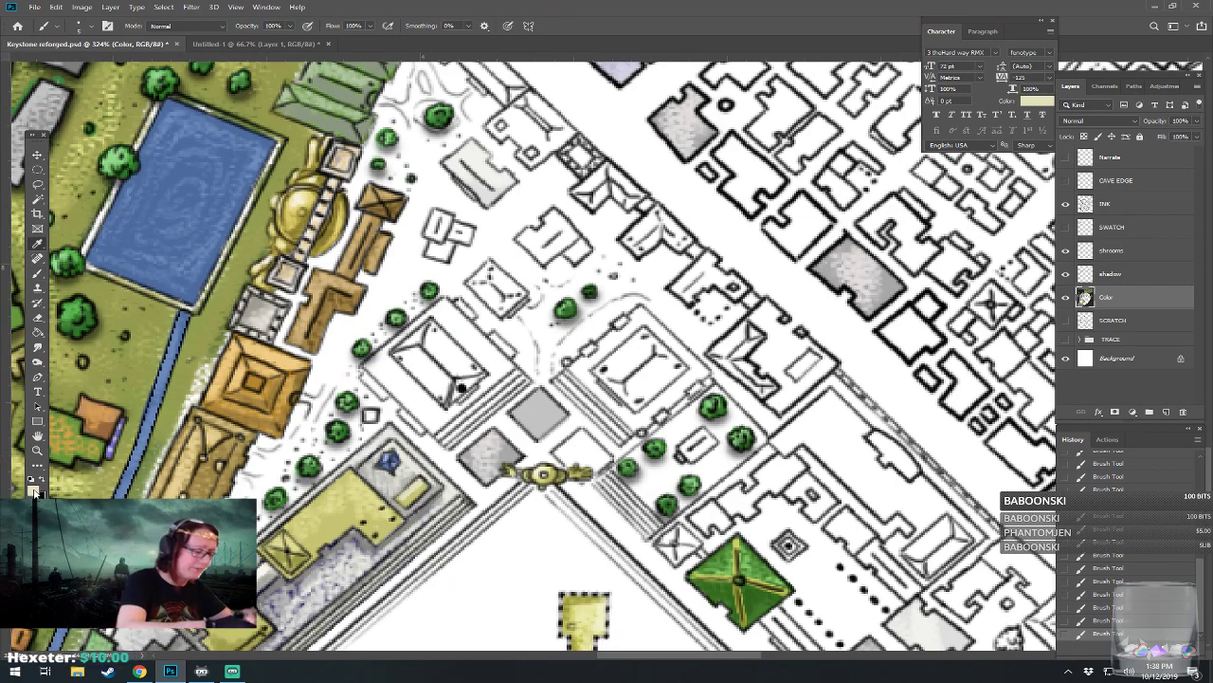
click(32, 487)
click(121, 372)
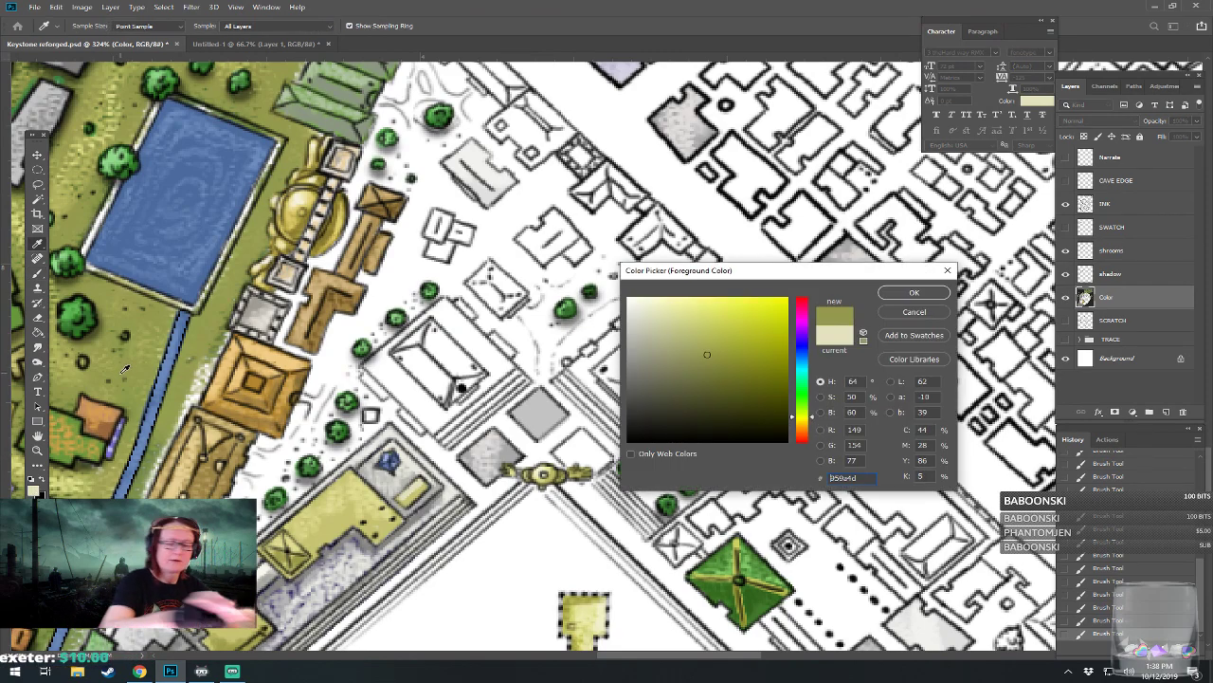
click(480, 452)
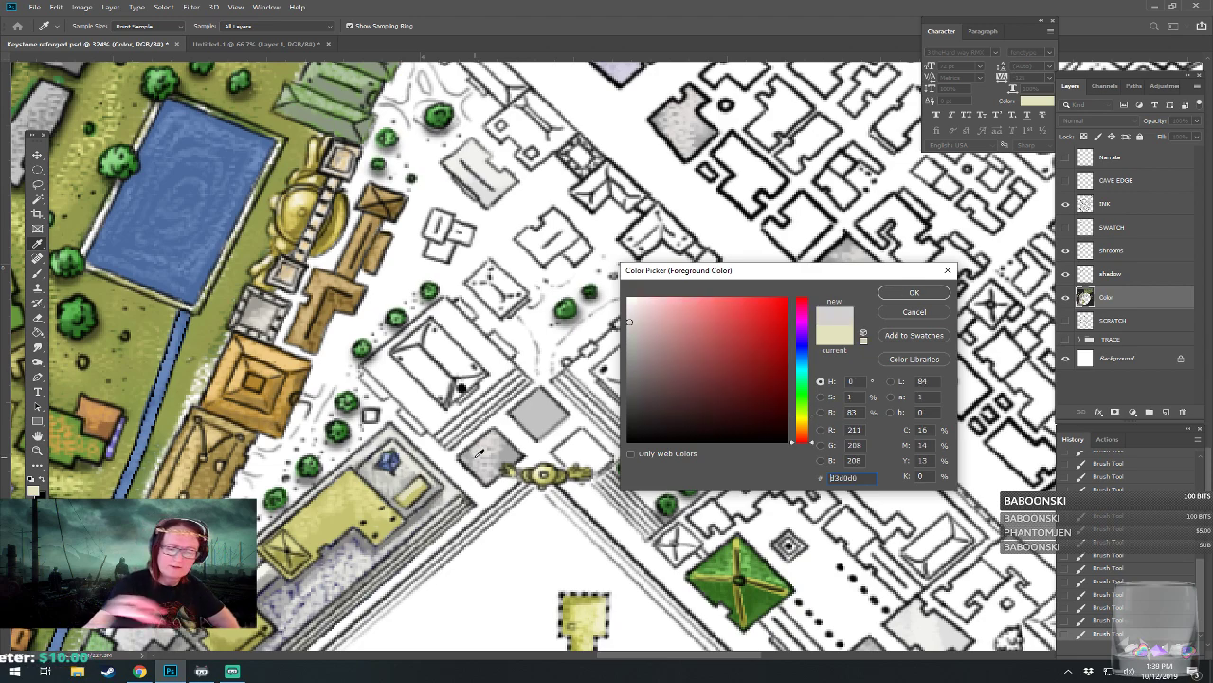
click(98, 384)
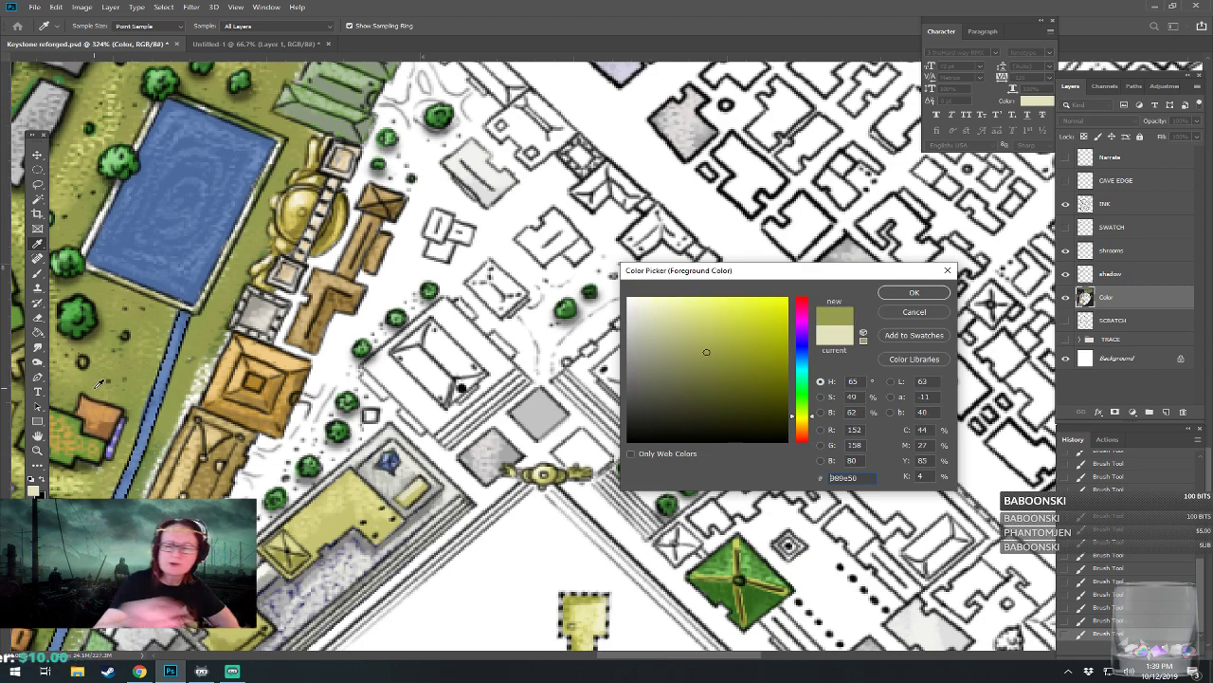
click(903, 293)
mouse_move(478, 452)
mouse_down()
mouse_move(486, 479)
mouse_move(502, 455)
mouse_move(515, 457)
mouse_move(483, 452)
mouse_move(494, 435)
mouse_move(514, 456)
mouse_up()
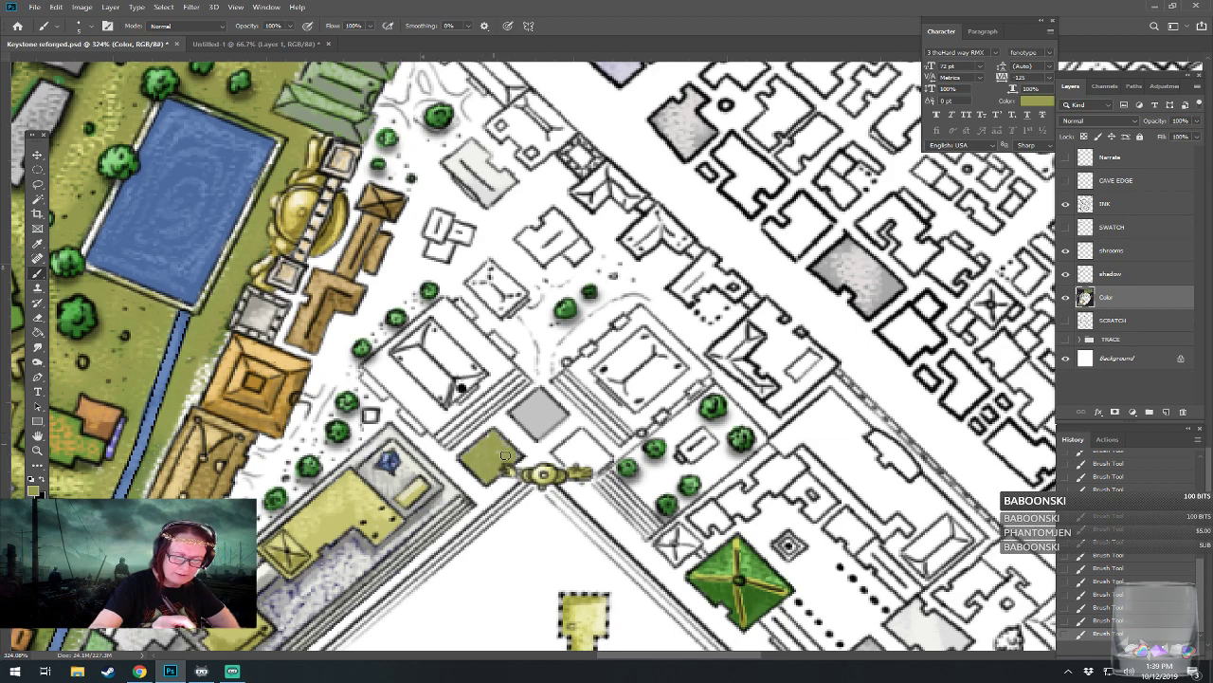
mouse_move(519, 410)
mouse_down()
mouse_move(538, 432)
mouse_move(547, 408)
mouse_move(550, 426)
mouse_move(560, 412)
mouse_move(533, 399)
mouse_move(545, 399)
mouse_move(581, 440)
mouse_move(558, 451)
mouse_move(565, 462)
mouse_move(582, 441)
mouse_move(583, 465)
mouse_move(574, 461)
mouse_move(586, 450)
mouse_move(596, 463)
mouse_move(582, 434)
mouse_move(607, 463)
mouse_move(579, 439)
mouse_move(565, 451)
mouse_move(586, 432)
mouse_move(601, 451)
mouse_move(573, 305)
mouse_up()
Step: Change the brush colour to the green 2d692f and dab mottled foliage over the three olive square plots
scroll(483, 465, down, 5)
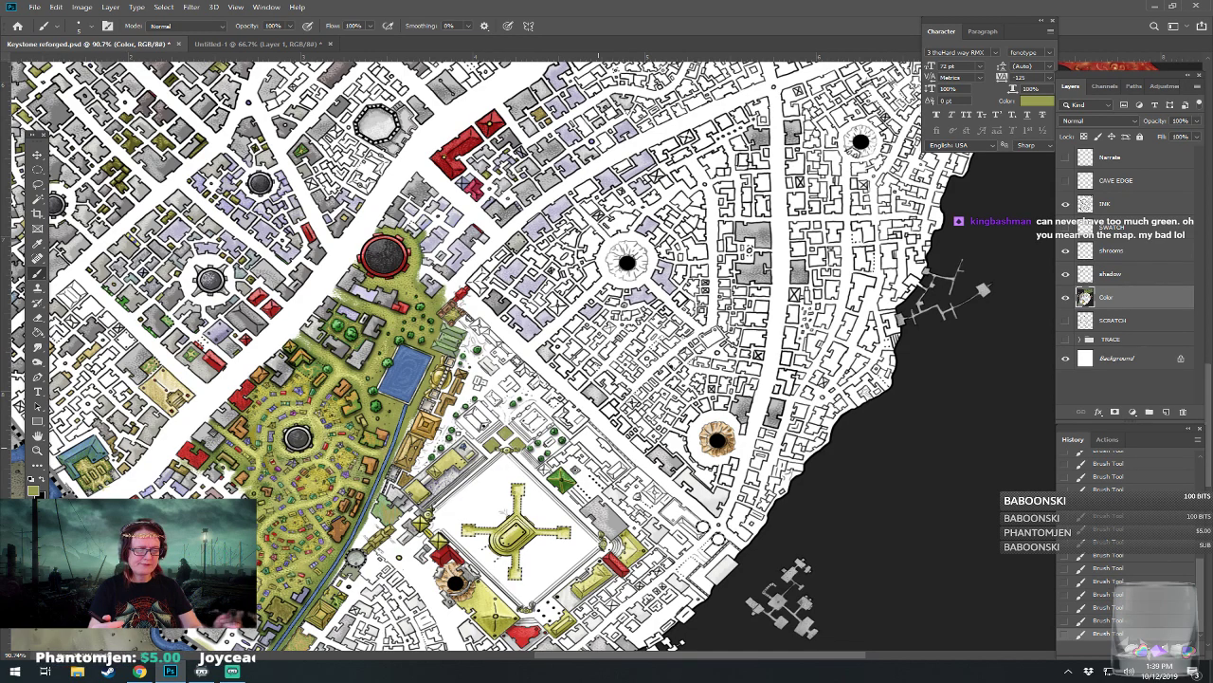
scroll(467, 438, up, 5)
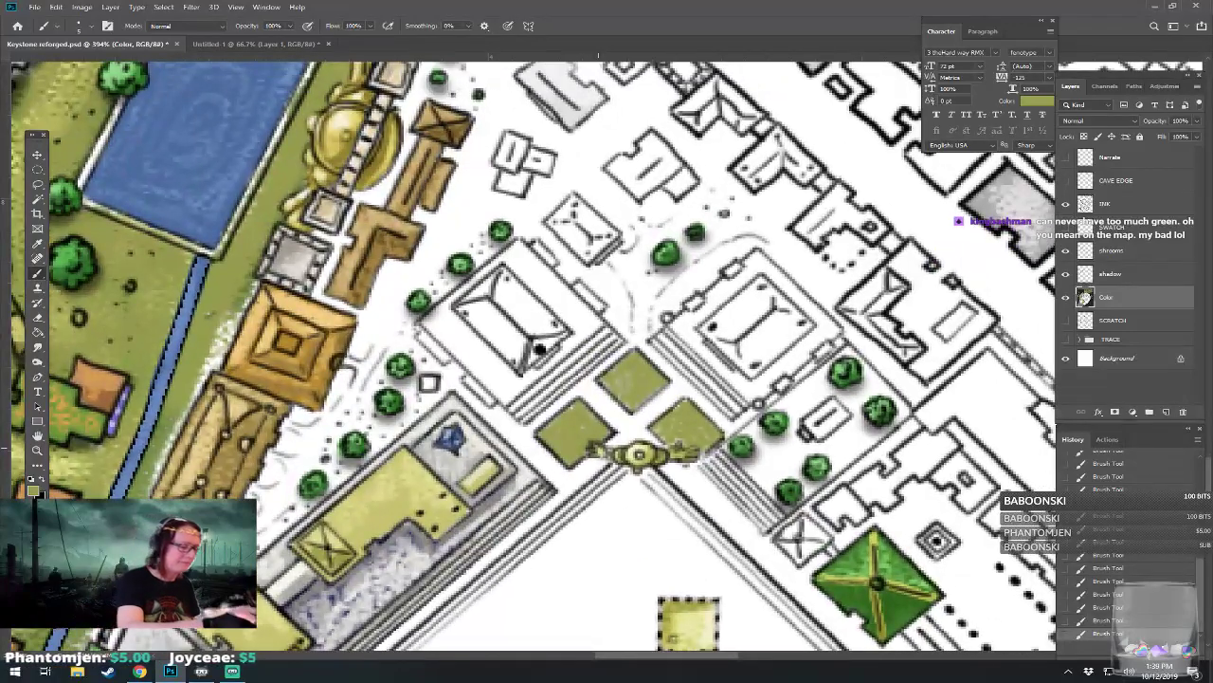
click(32, 488)
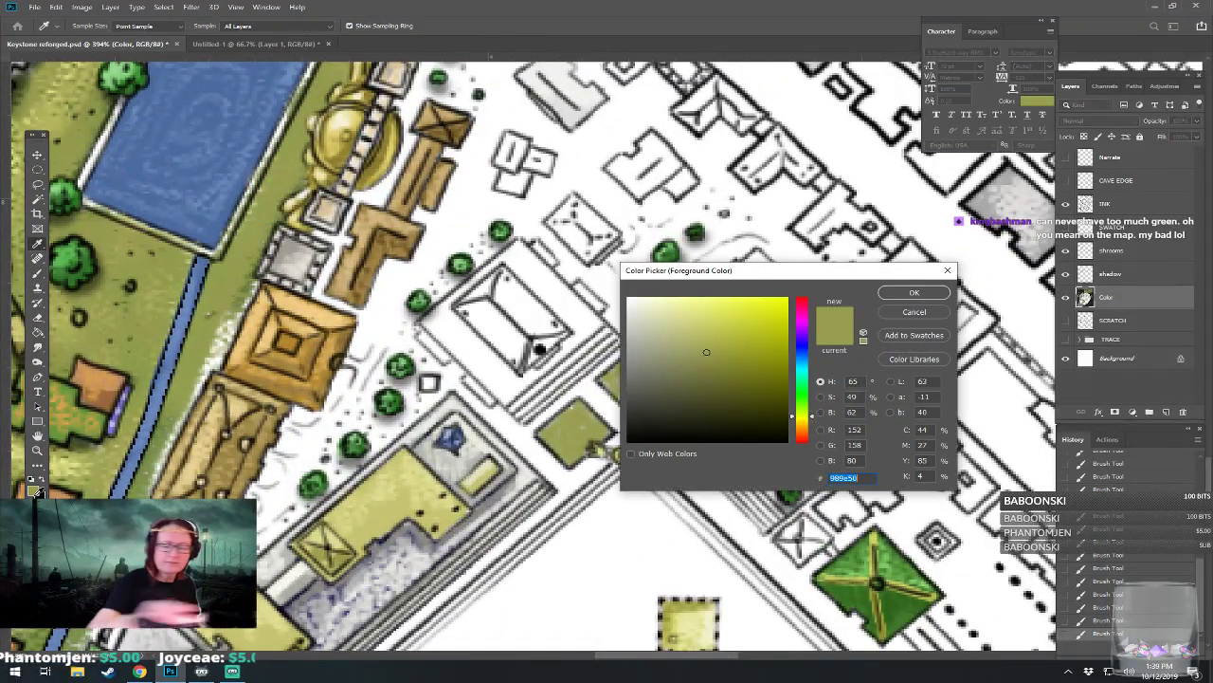
click(801, 392)
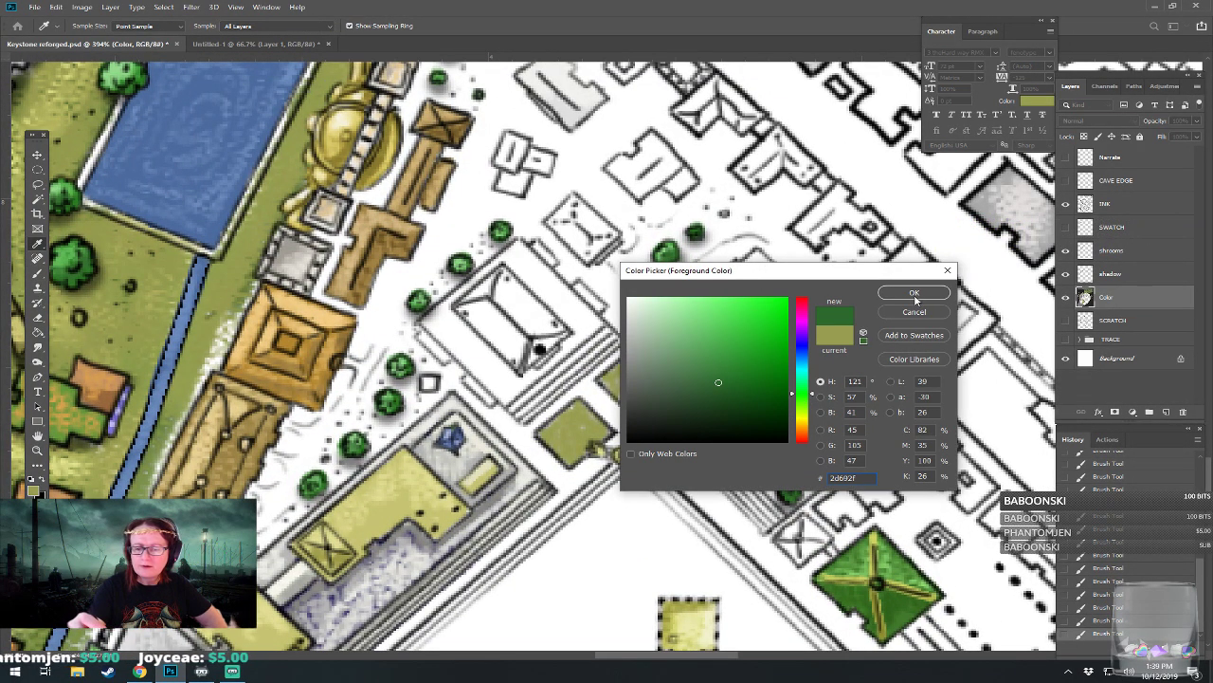
click(914, 292)
drag(901, 294, 843, 290)
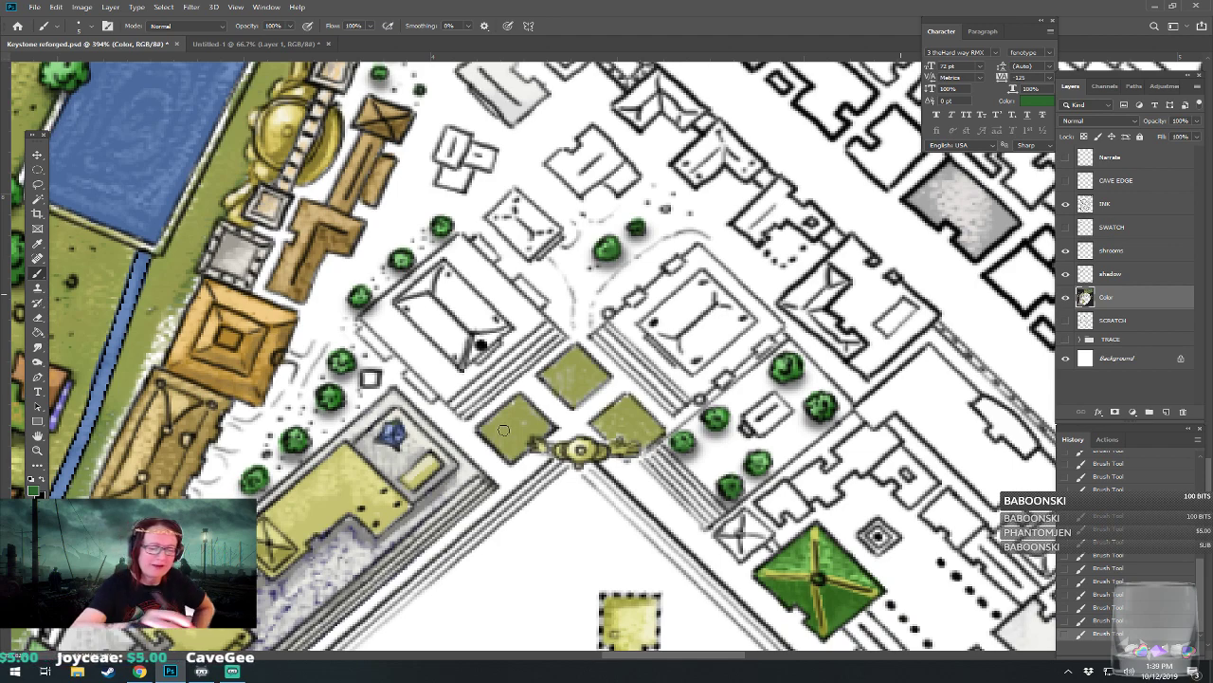
mouse_move(486, 425)
mouse_down()
mouse_move(524, 405)
mouse_move(543, 432)
mouse_move(499, 436)
mouse_move(509, 453)
mouse_move(598, 423)
mouse_move(613, 438)
mouse_move(657, 431)
mouse_move(639, 409)
mouse_move(607, 420)
mouse_move(627, 399)
mouse_up()
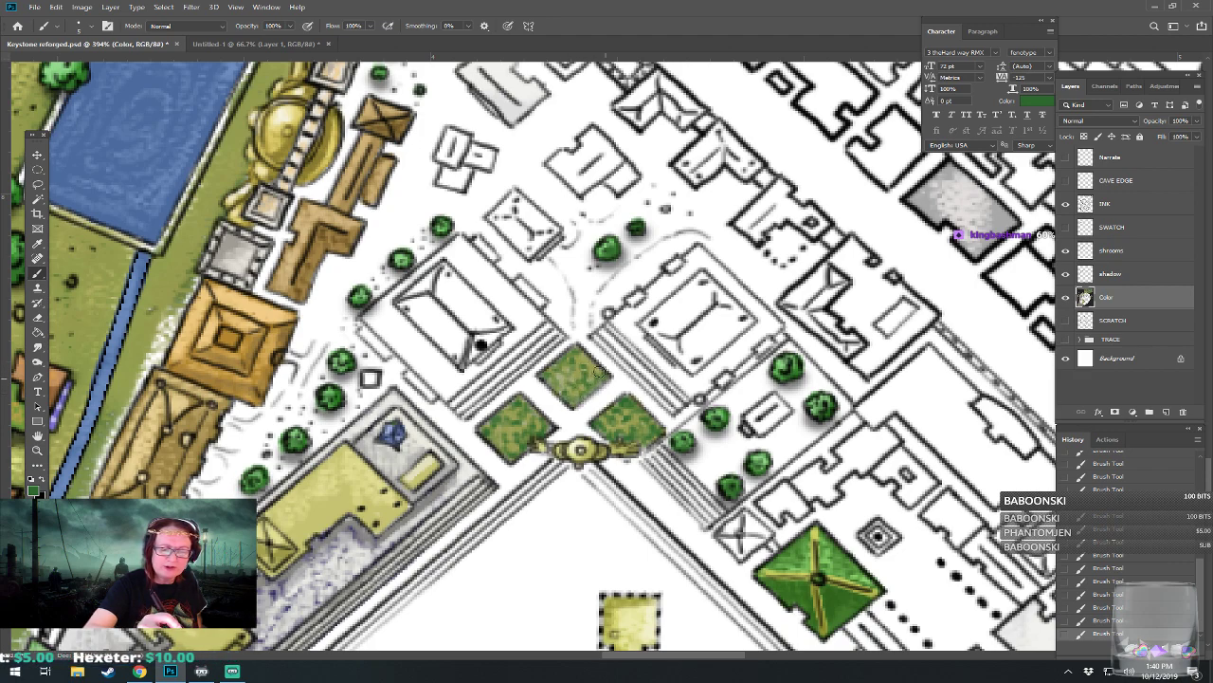
Step: Add darker foliage dabs in green 1b511c to the three square plots, and speckle them with a light yellow
click(34, 487)
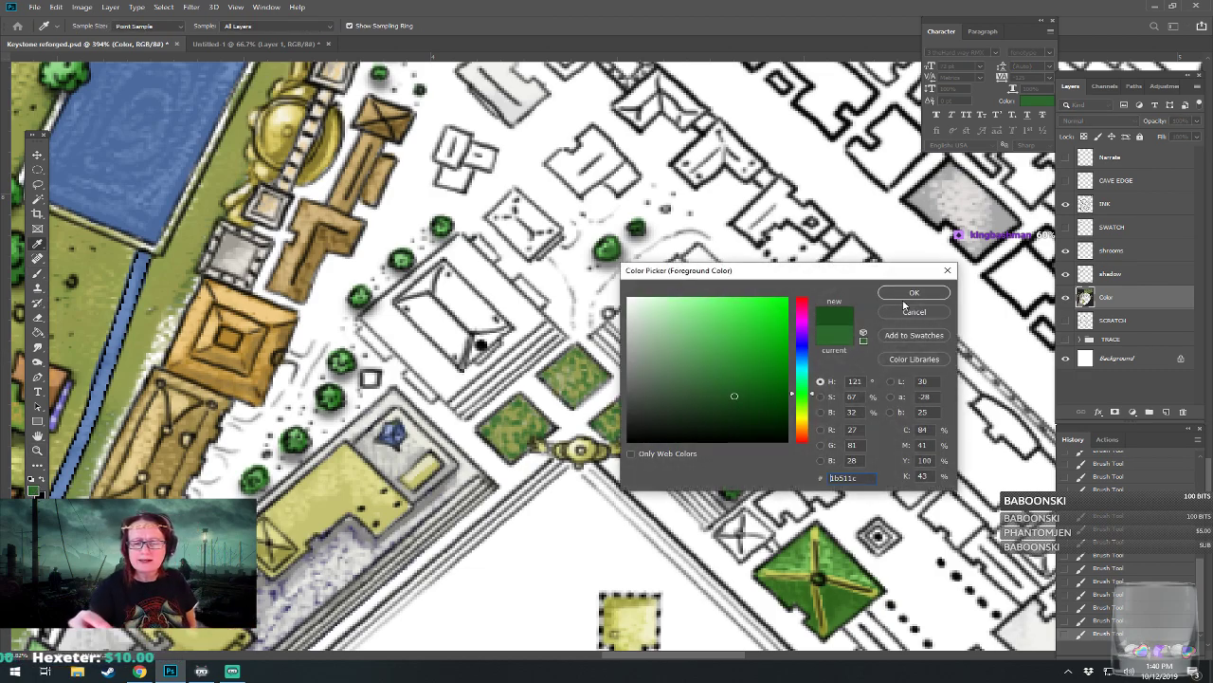
click(914, 292)
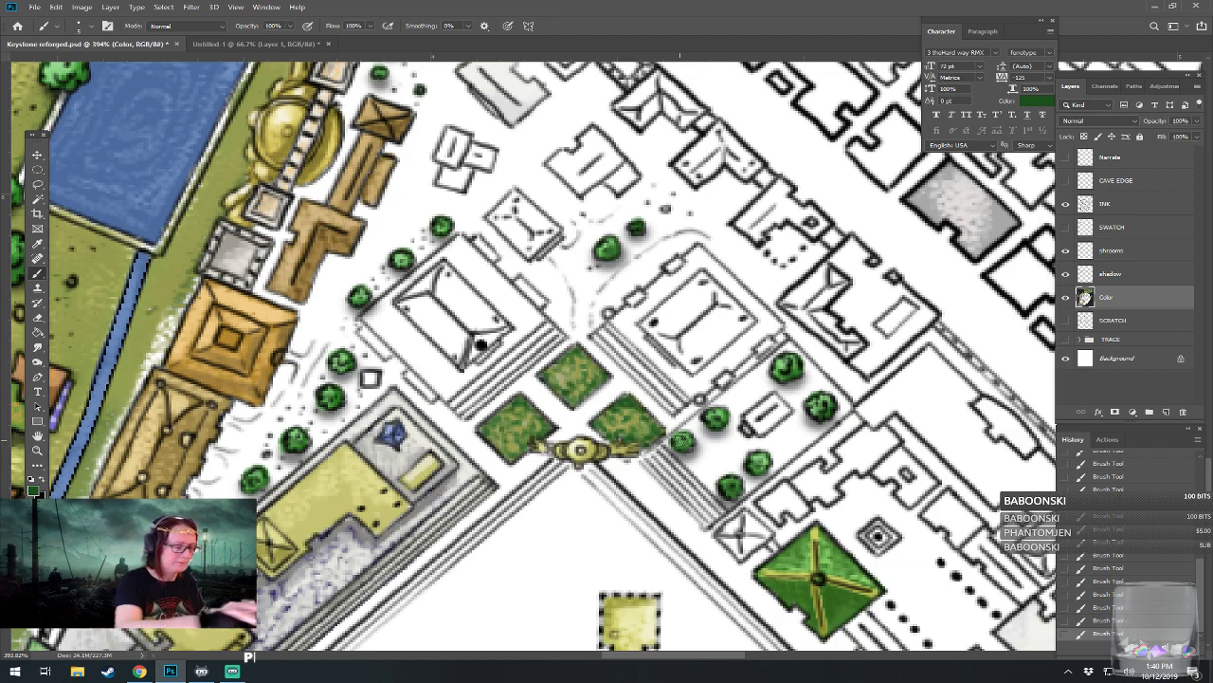
click(33, 487)
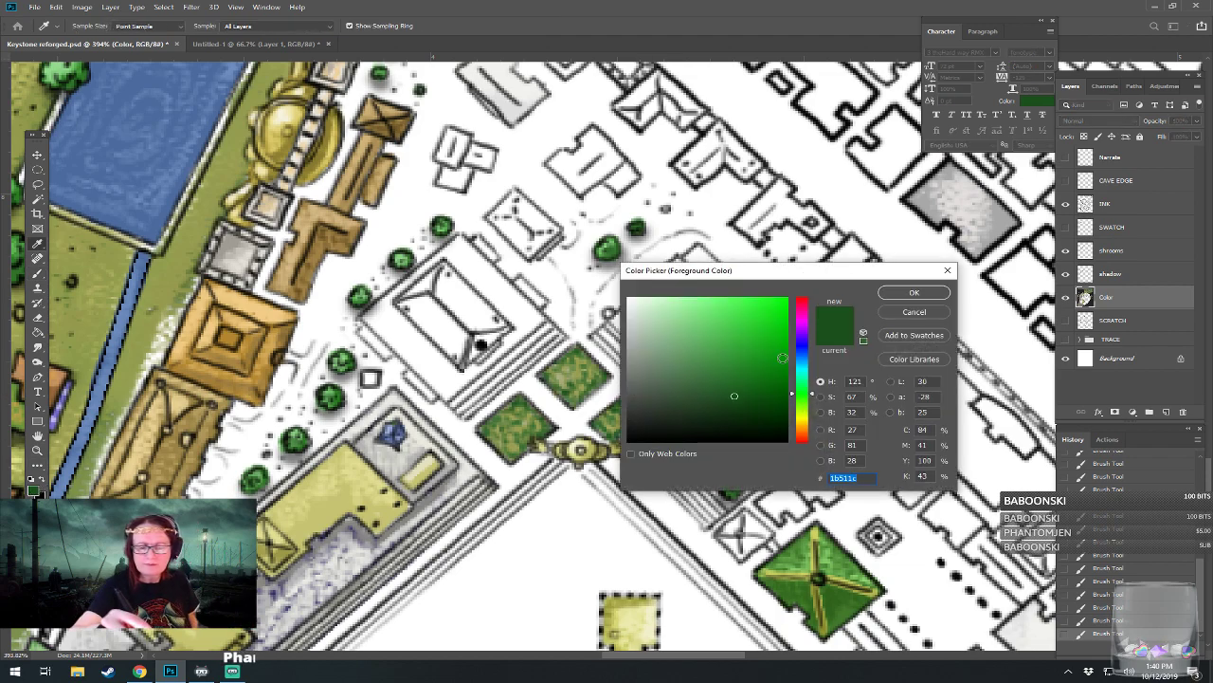
click(802, 418)
click(711, 324)
click(912, 293)
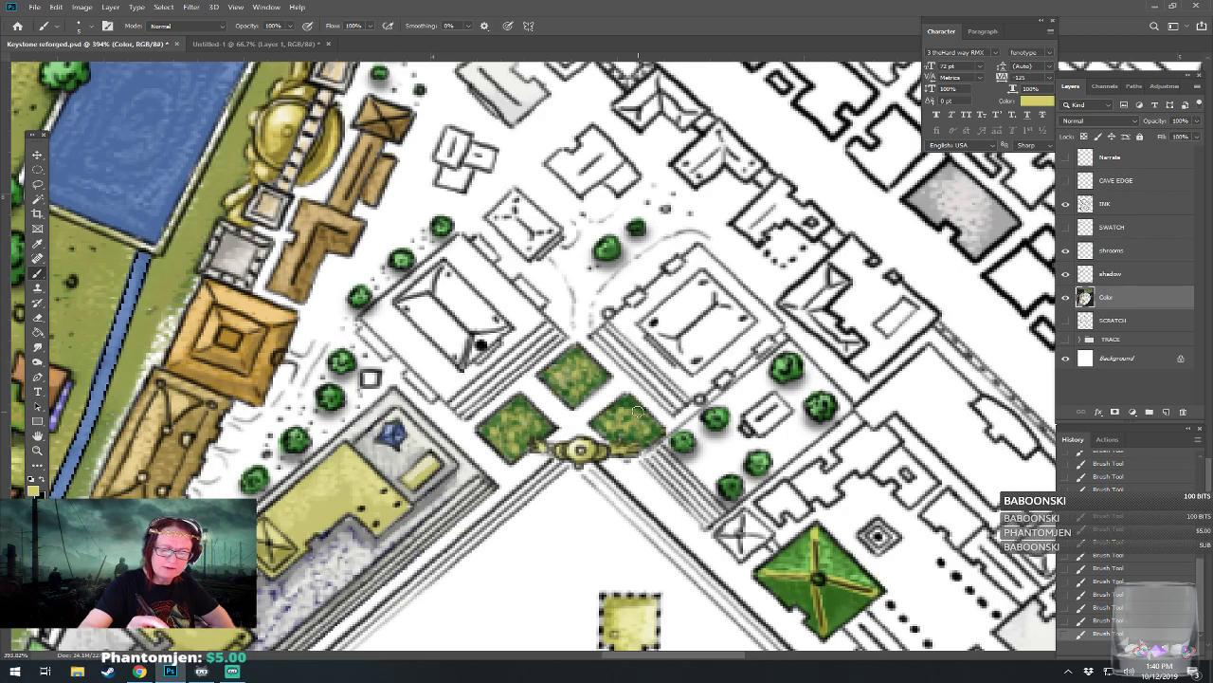
scroll(641, 408, down, 5)
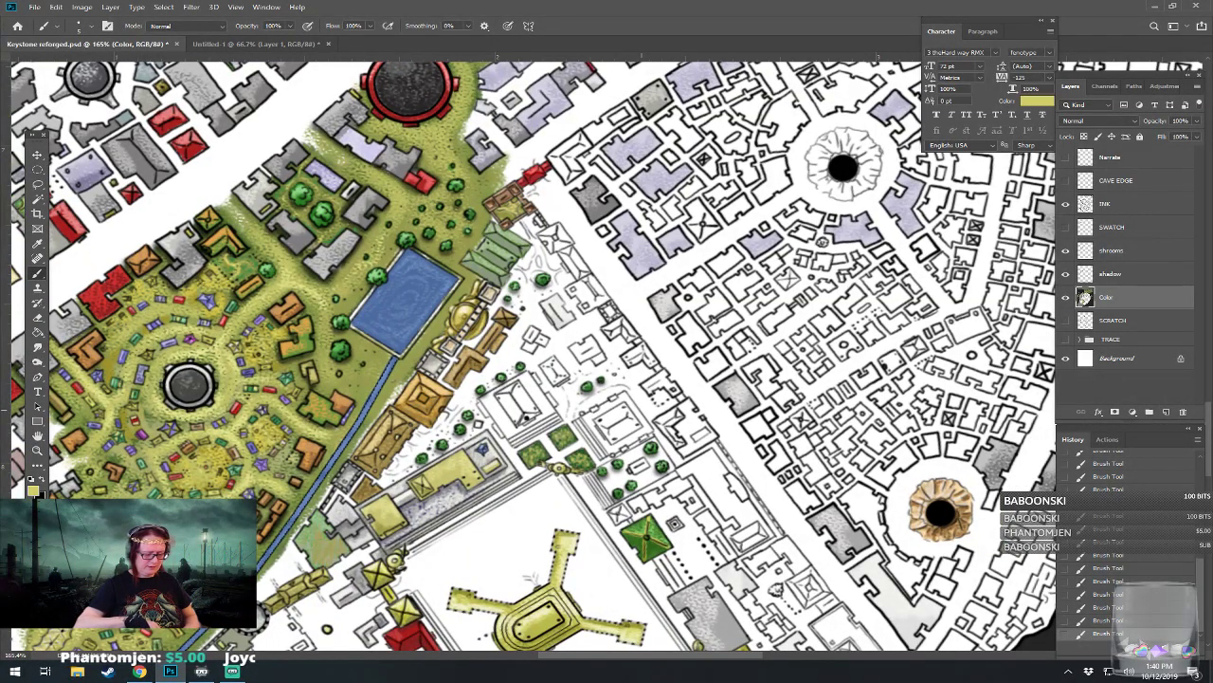
scroll(641, 410, up, 2)
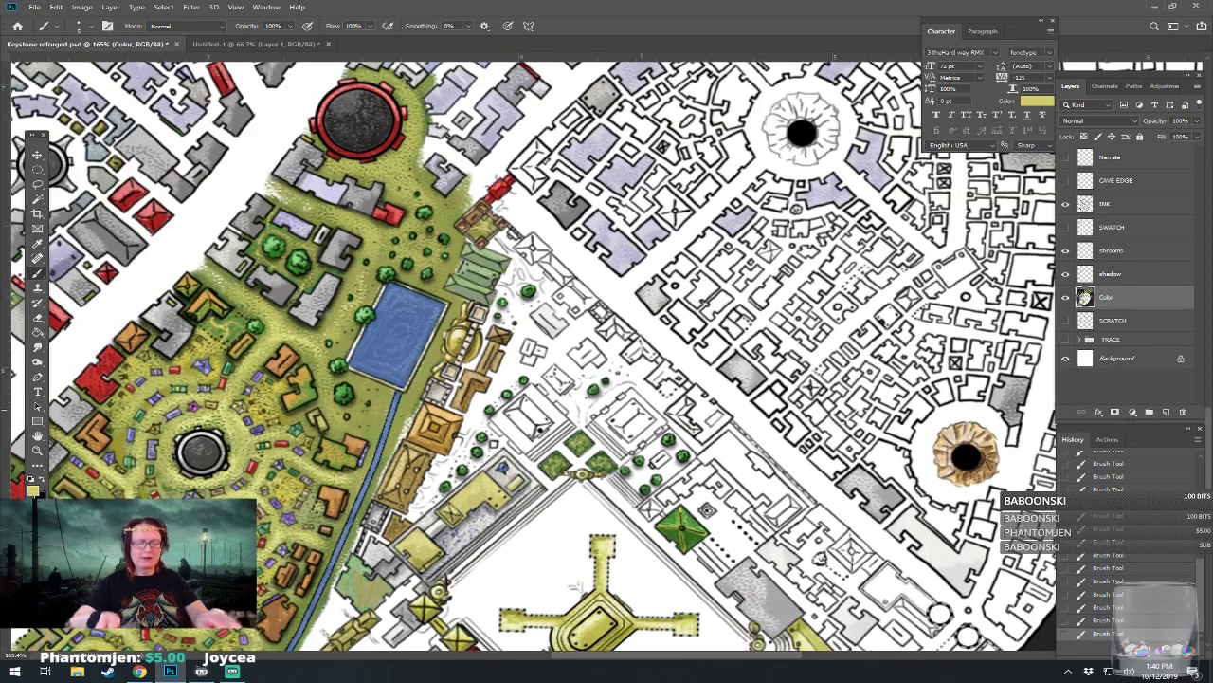
scroll(641, 408, down, 4)
scroll(641, 409, up, 2)
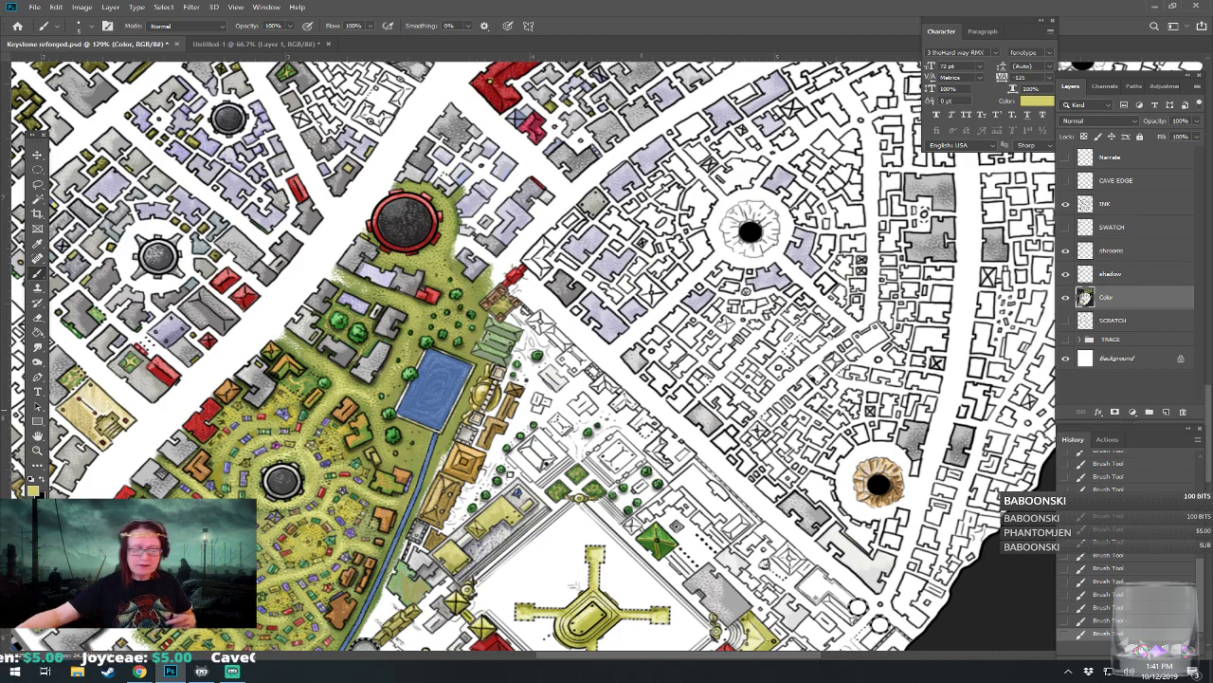
Step: Paint the courtyard around the rectangular building northwest of the hedge gardens light grey (#d2d2d2) on the Color layer
scroll(531, 465, up, 5)
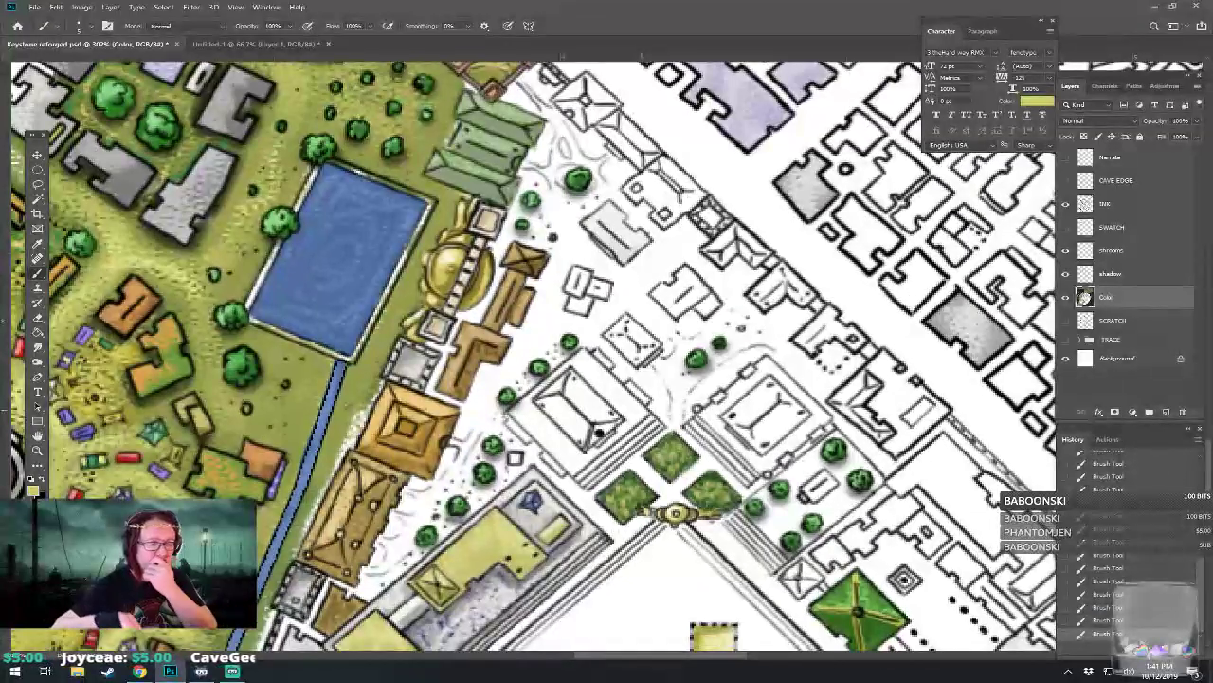
drag(606, 417, 550, 456)
scroll(550, 453, up, 1)
scroll(607, 398, up, 1)
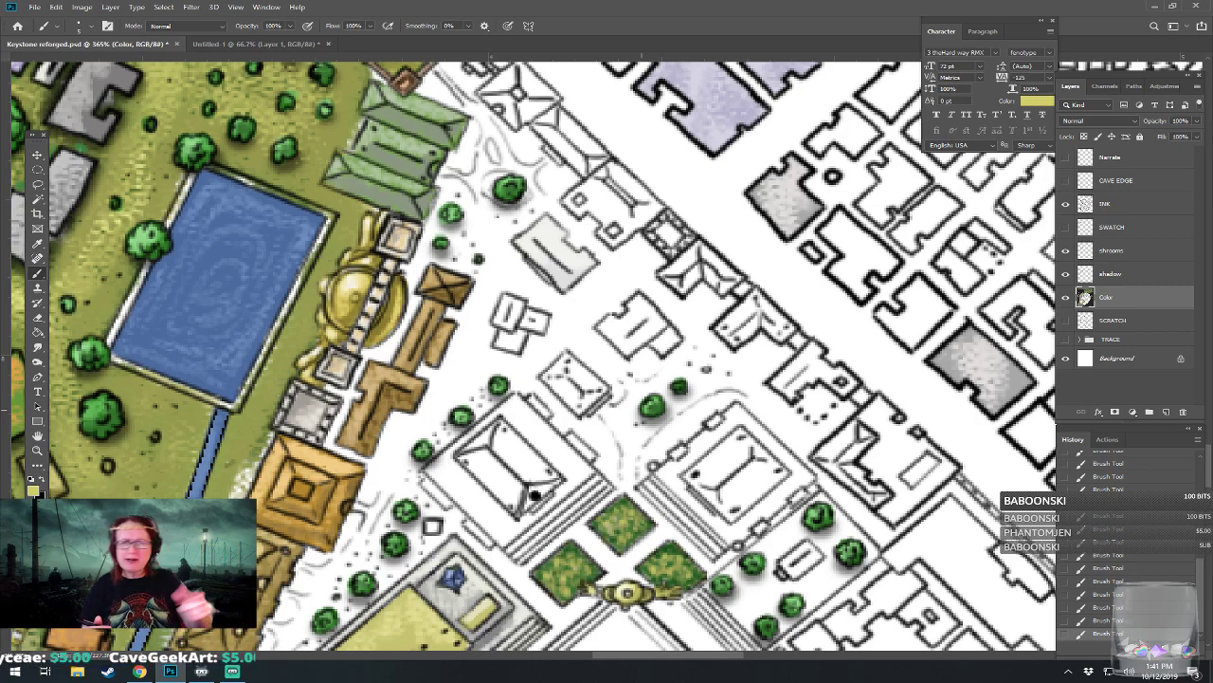
drag(536, 495, 540, 400)
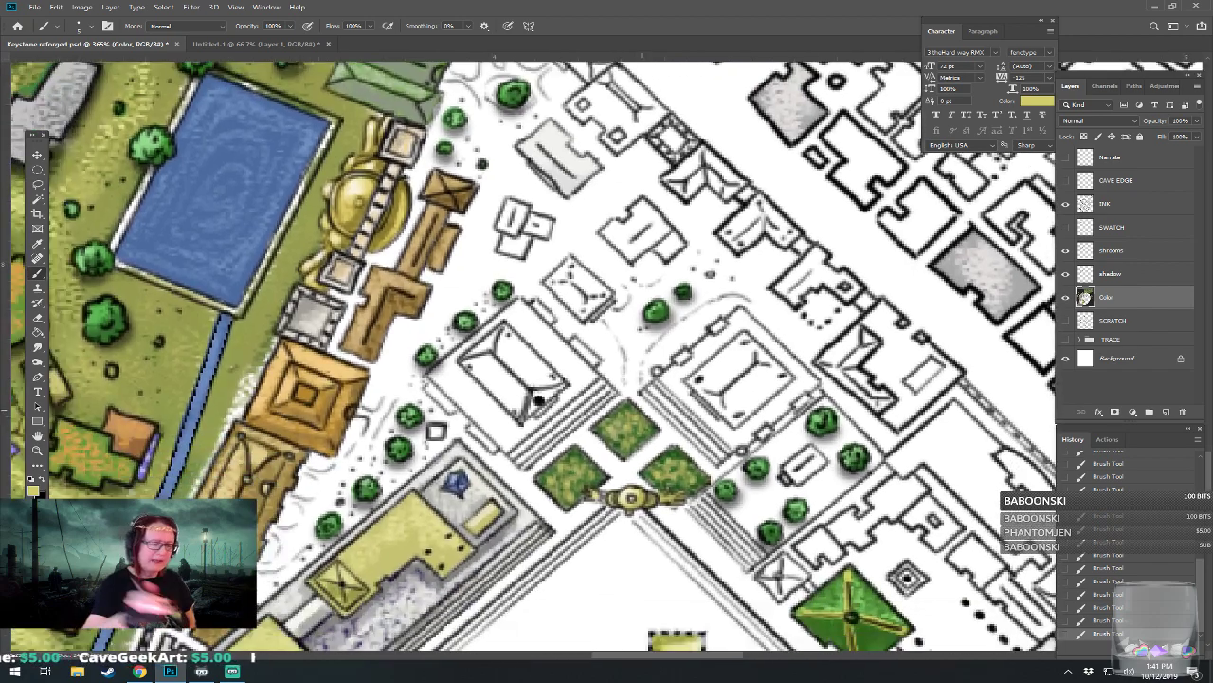
click(35, 492)
click(637, 316)
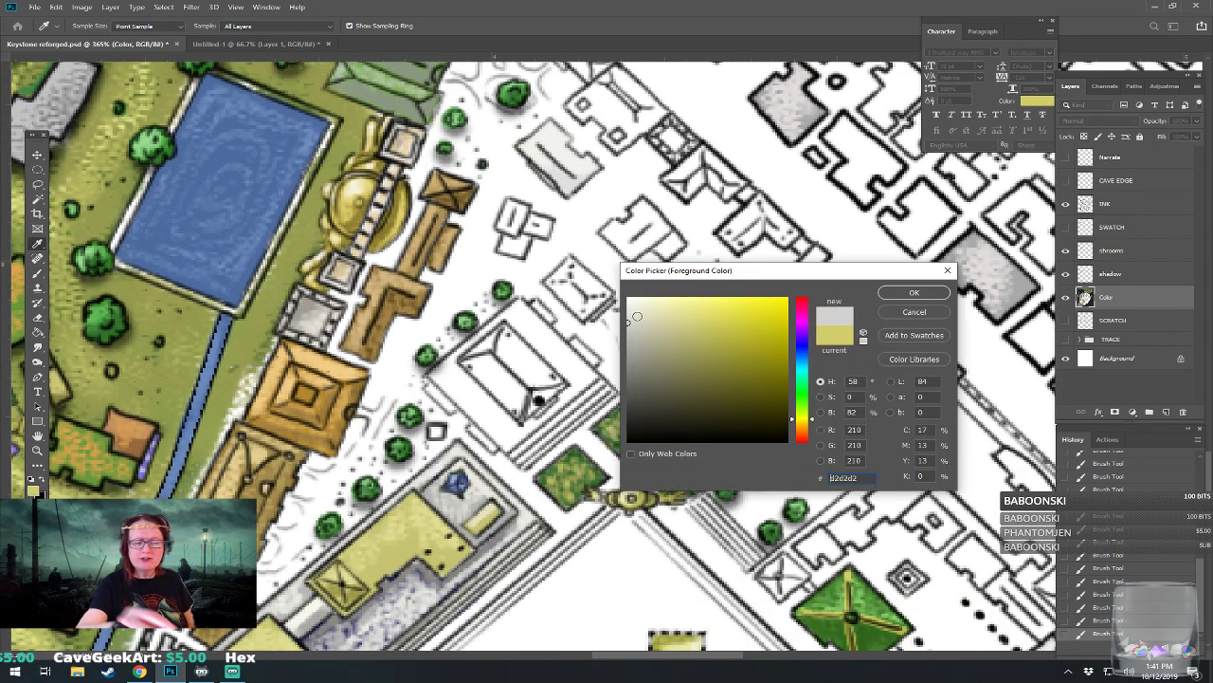
click(912, 294)
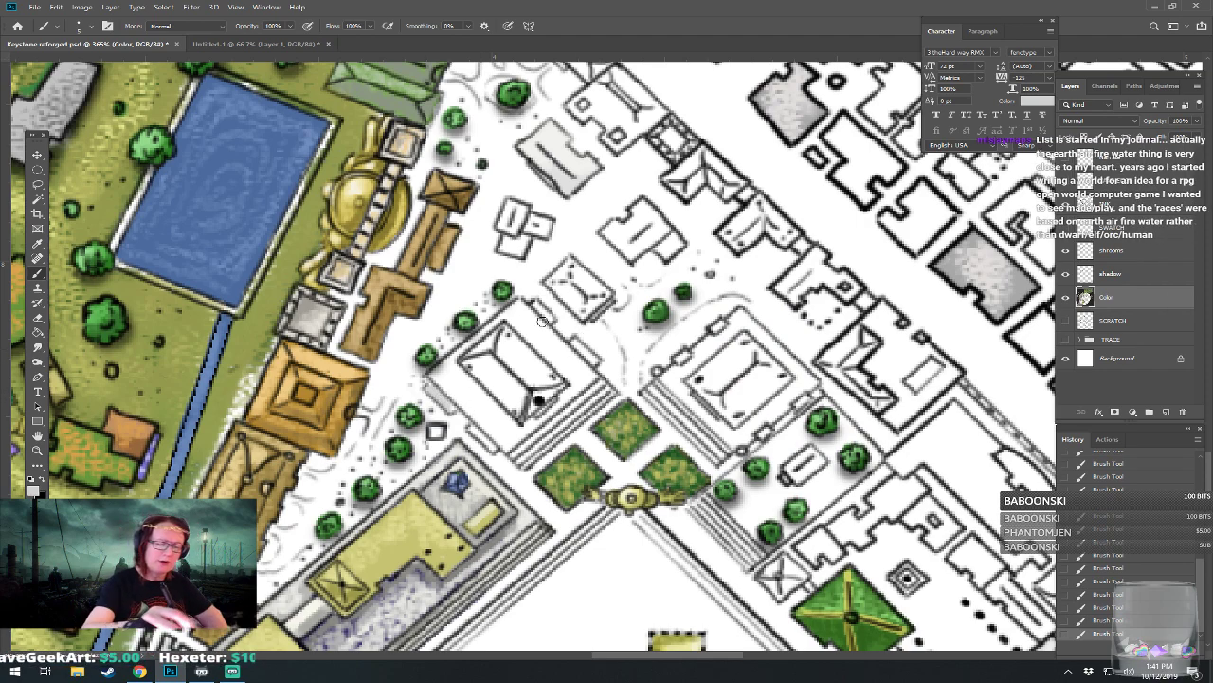
mouse_move(455, 367)
mouse_down()
mouse_move(461, 400)
mouse_move(450, 371)
mouse_move(493, 406)
mouse_move(481, 418)
mouse_move(498, 432)
mouse_move(489, 410)
mouse_move(508, 416)
mouse_move(506, 450)
mouse_move(506, 436)
mouse_move(518, 442)
mouse_move(559, 404)
mouse_move(566, 373)
mouse_up()
mouse_move(566, 373)
mouse_down()
mouse_move(576, 386)
mouse_move(560, 353)
mouse_up()
mouse_move(559, 353)
mouse_down()
mouse_move(582, 384)
mouse_move(585, 368)
mouse_up()
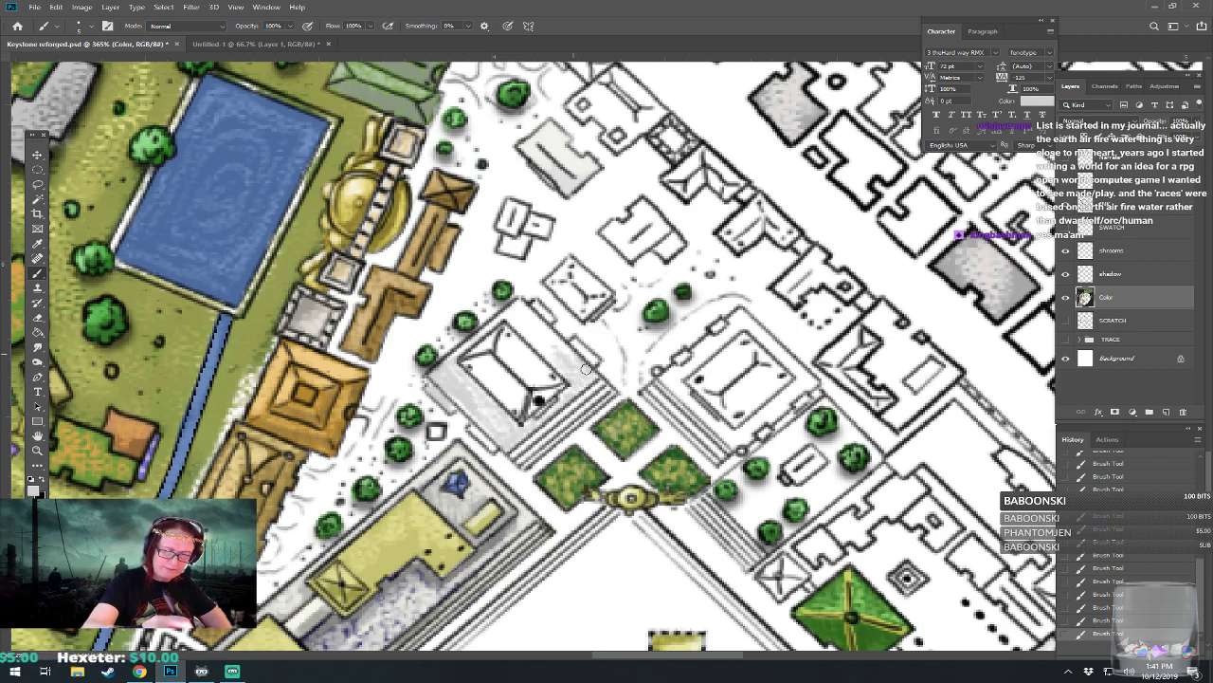
drag(513, 324, 568, 349)
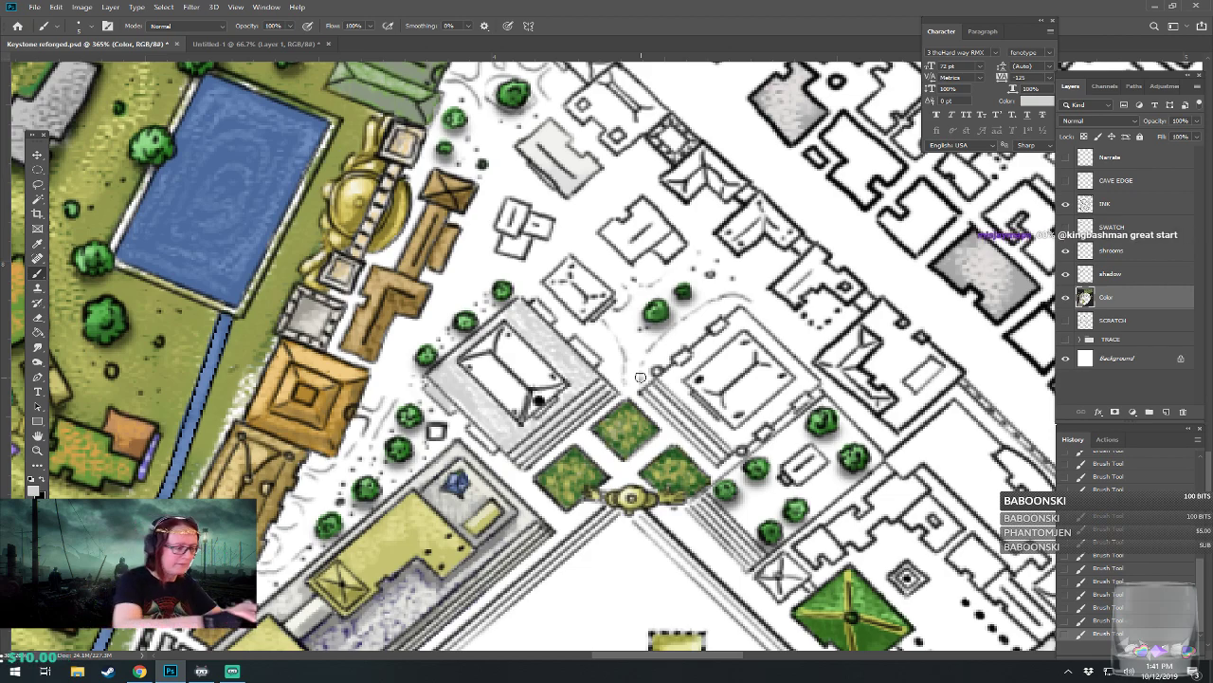
Step: Paint the small hedge strips along both sides of the grey courtyard medium green (#488436)
click(34, 489)
click(801, 399)
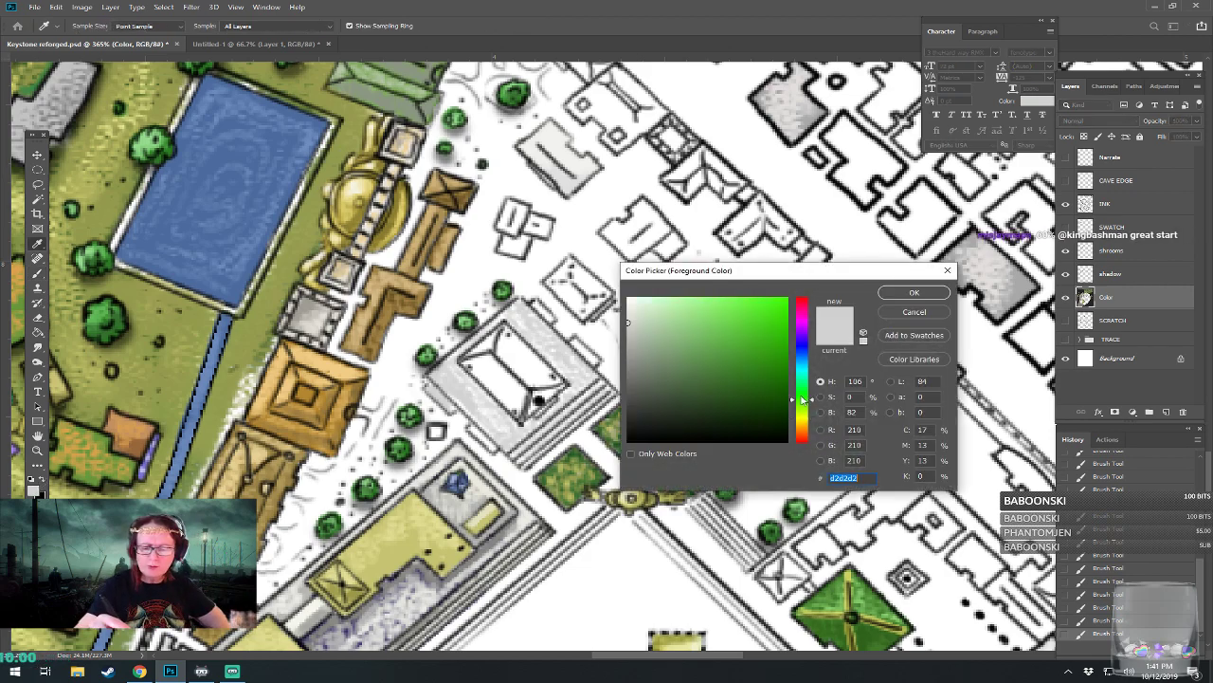
click(722, 366)
mouse_move(431, 389)
mouse_down()
mouse_move(493, 447)
mouse_move(480, 434)
mouse_up()
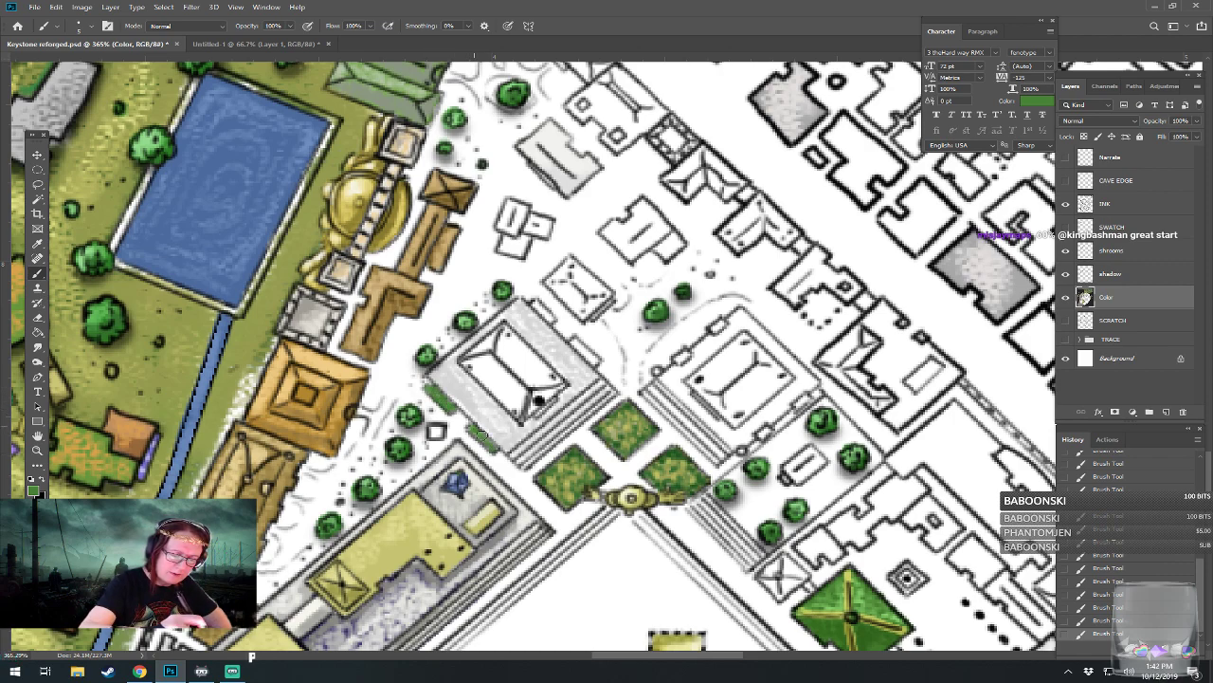
mouse_move(536, 306)
mouse_down()
mouse_move(595, 363)
mouse_move(575, 341)
mouse_up()
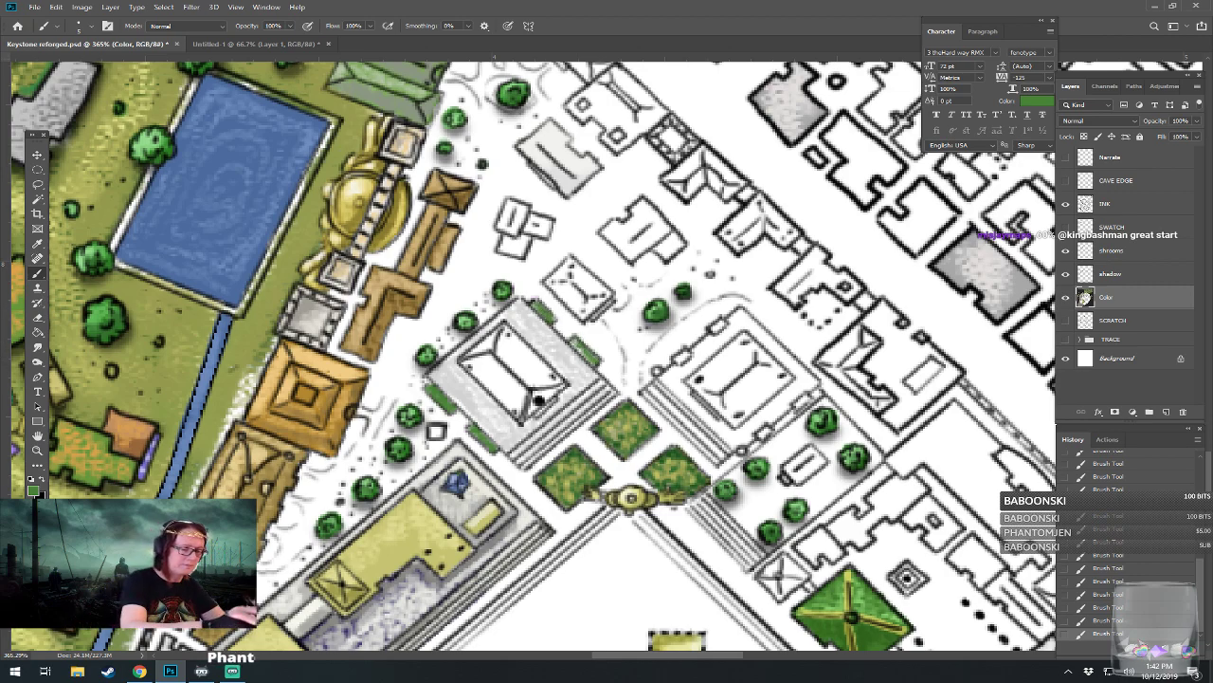
Step: Shade the courtyard's hedge strips with a darker green
click(33, 489)
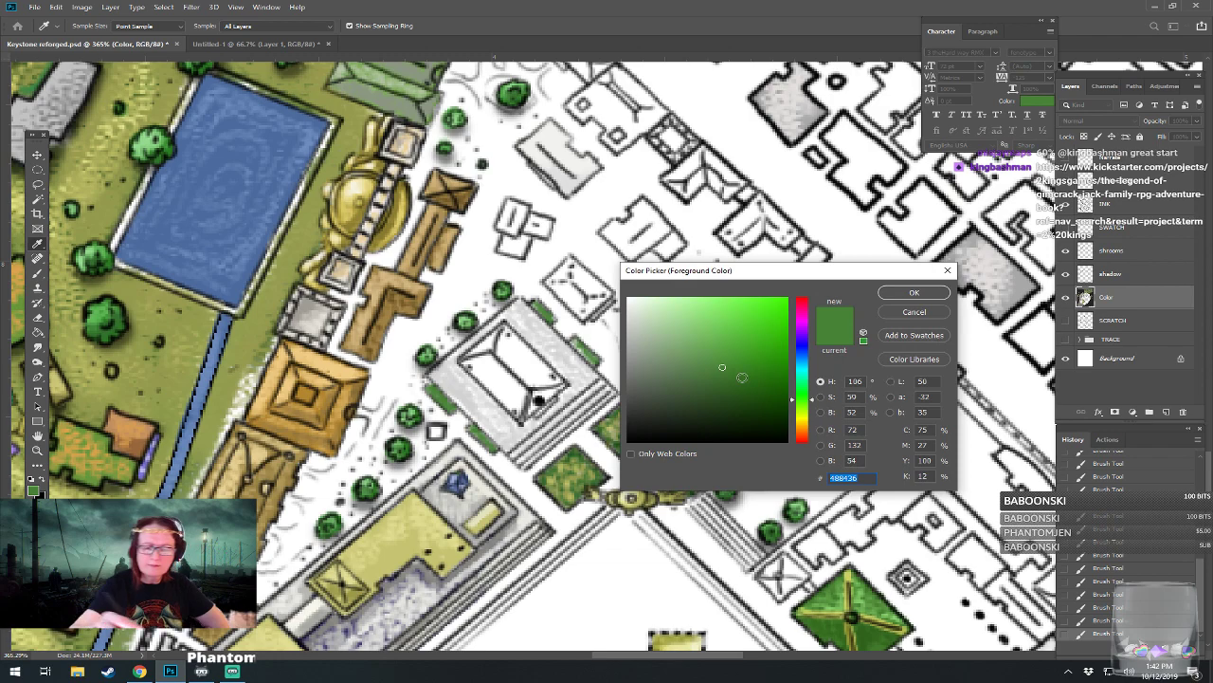
click(889, 294)
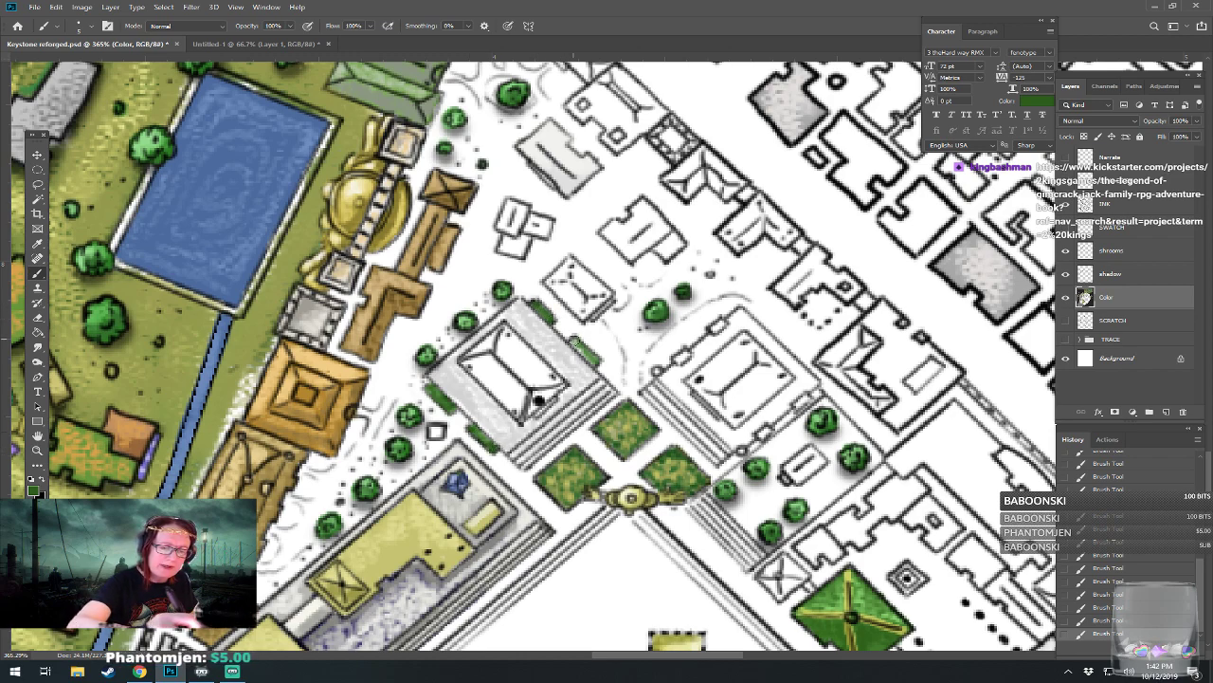
drag(575, 344, 598, 361)
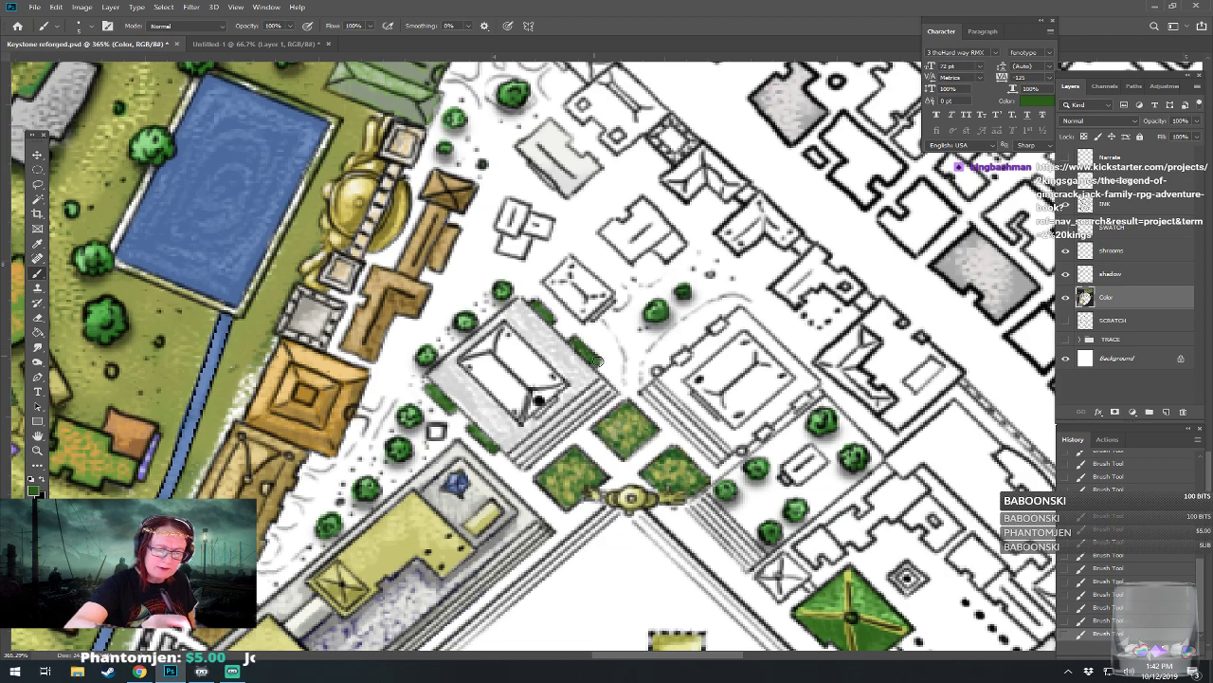
Step: Add highlights to the courtyard's hedge strips, first in light green (#7cc166) and then in paler green (#a8e396)
click(33, 492)
drag(718, 333, 702, 332)
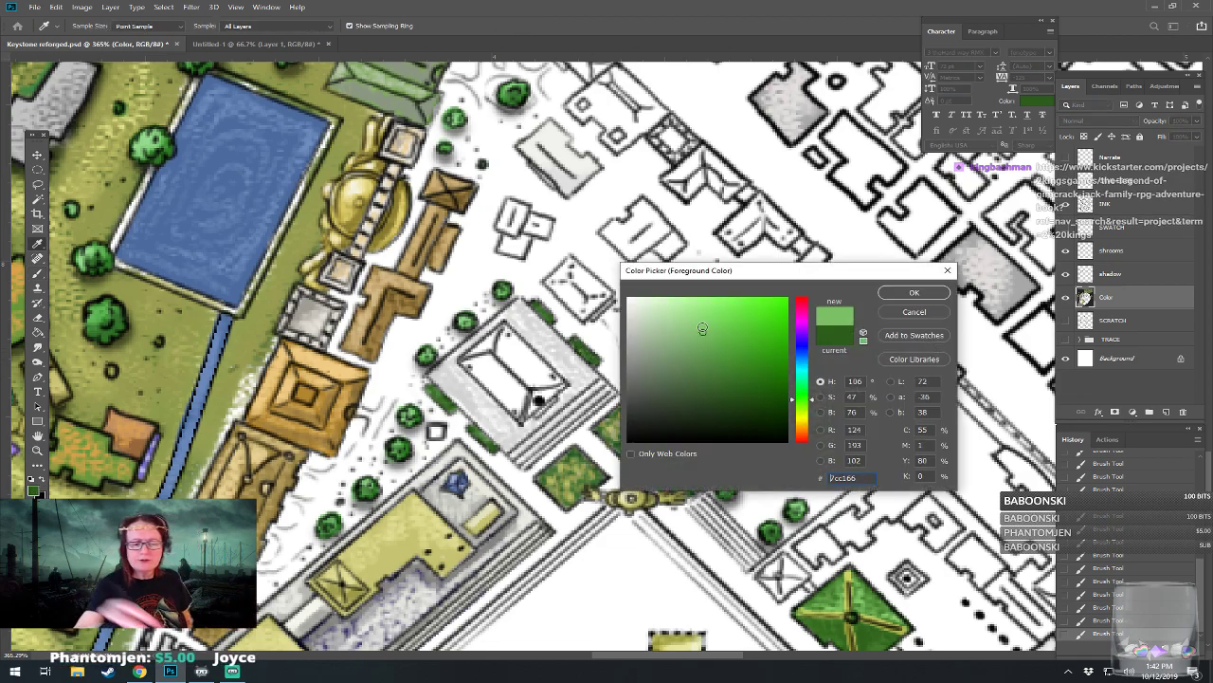
click(913, 296)
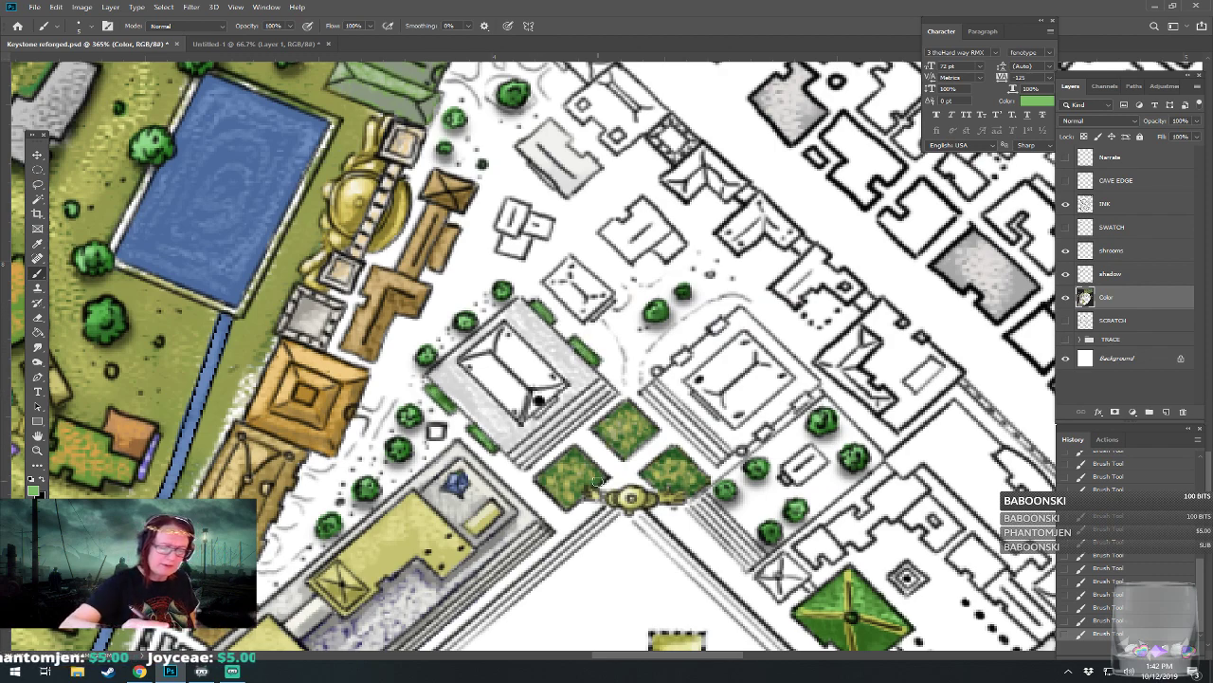
click(34, 489)
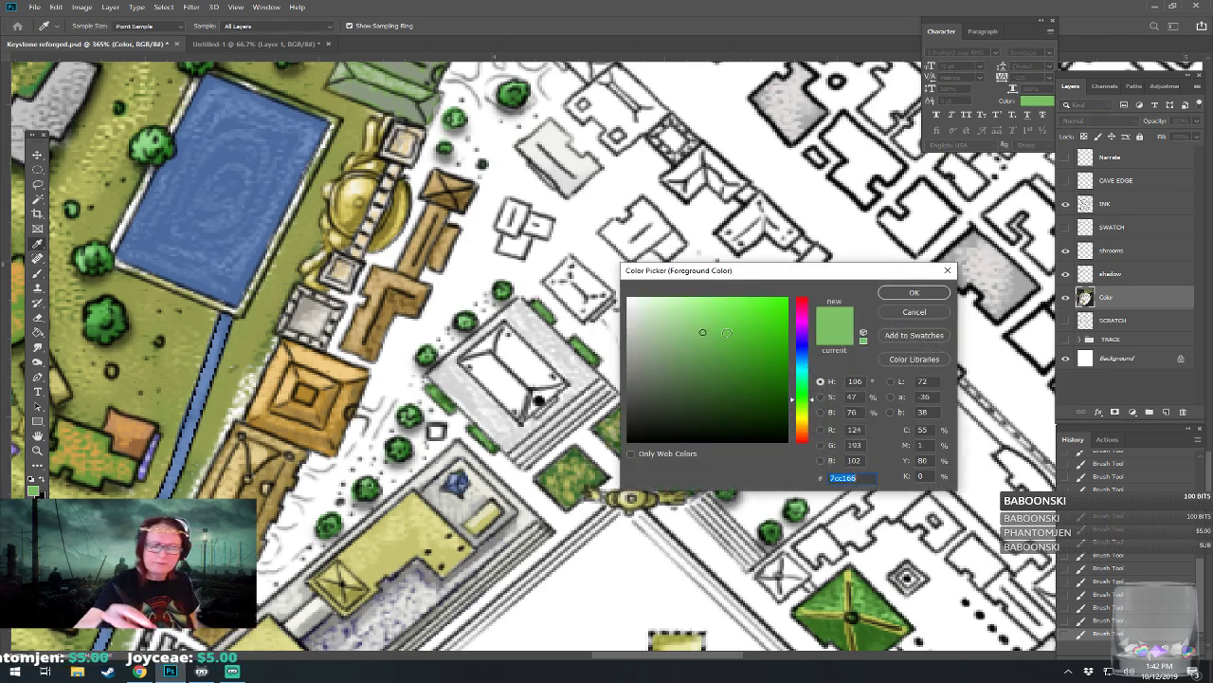
click(692, 313)
click(914, 292)
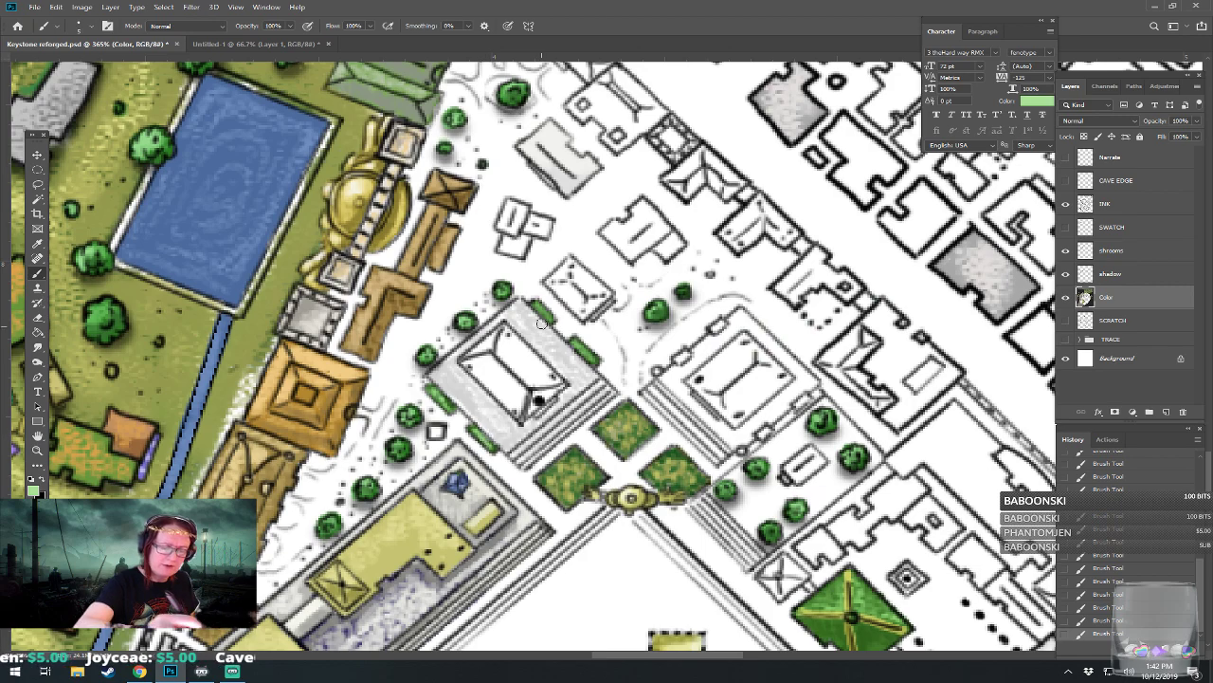
Step: Paint the roof of the building inside the grey courtyard pale yellow (#d4cd85)
click(34, 489)
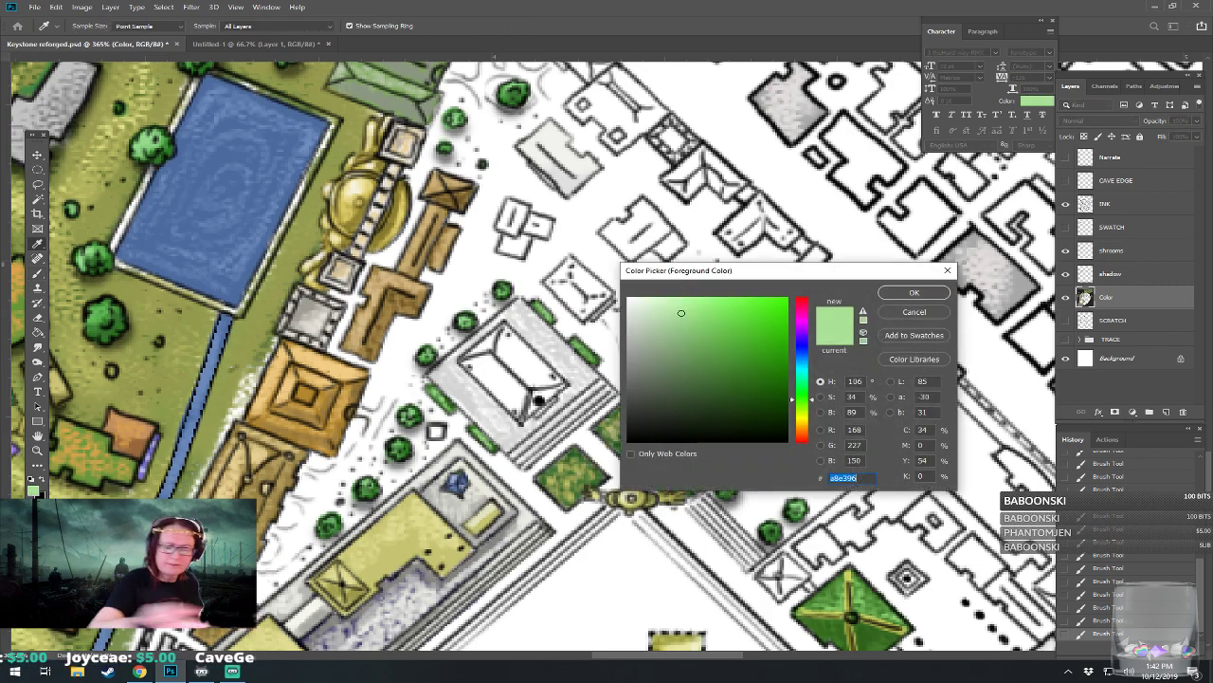
click(802, 420)
click(692, 332)
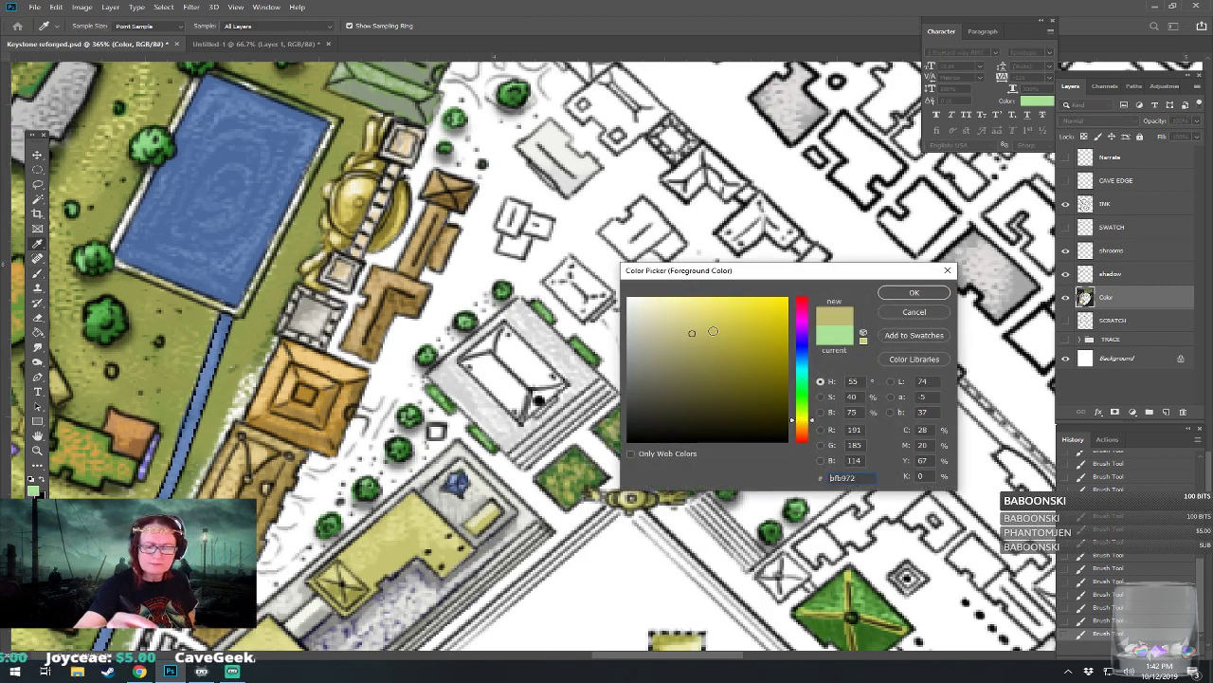
click(914, 295)
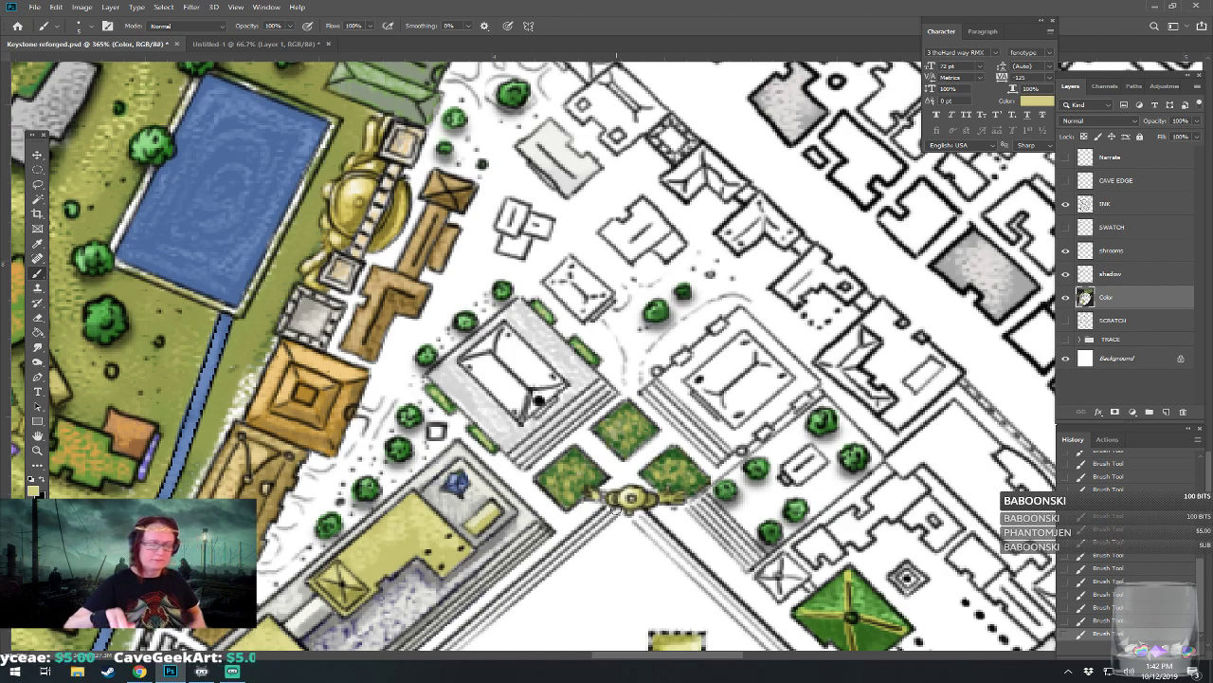
drag(616, 417, 641, 426)
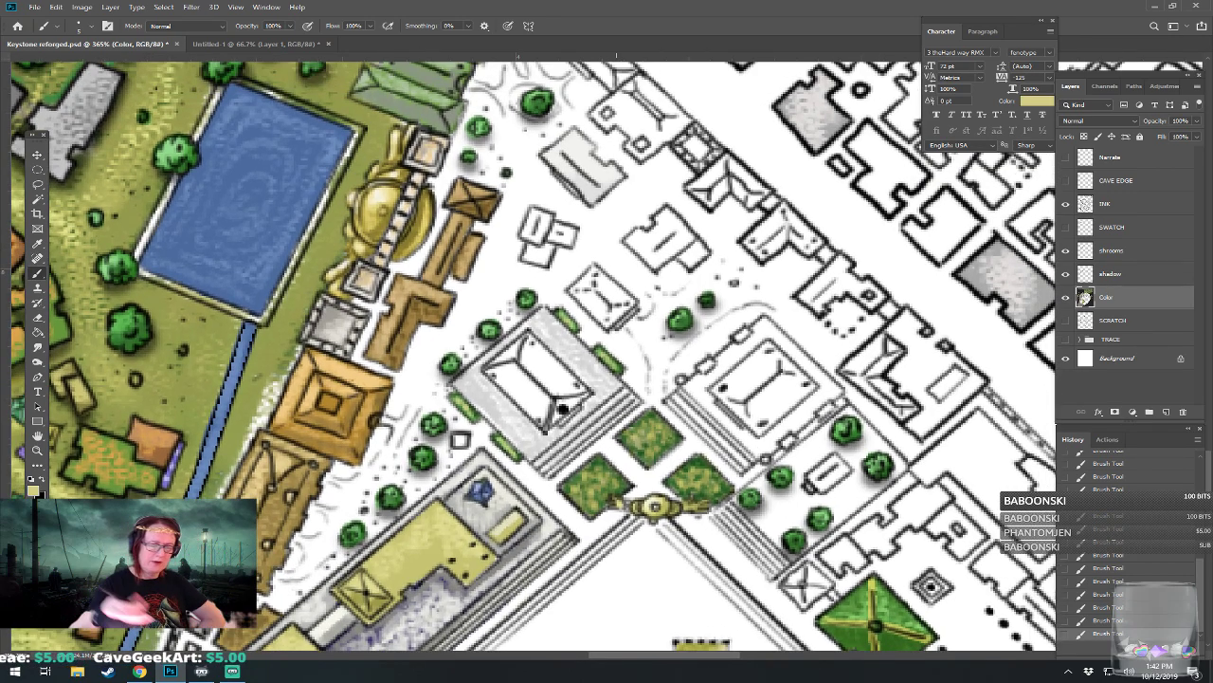
mouse_move(508, 384)
mouse_down()
mouse_move(490, 374)
mouse_move(560, 366)
mouse_move(517, 343)
mouse_move(509, 356)
mouse_move(527, 338)
mouse_move(509, 355)
mouse_up()
drag(546, 415, 575, 406)
Step: Repaint the courtyard building's roof red (#c73b3b), covering the pale yellow
scroll(565, 407, down, 5)
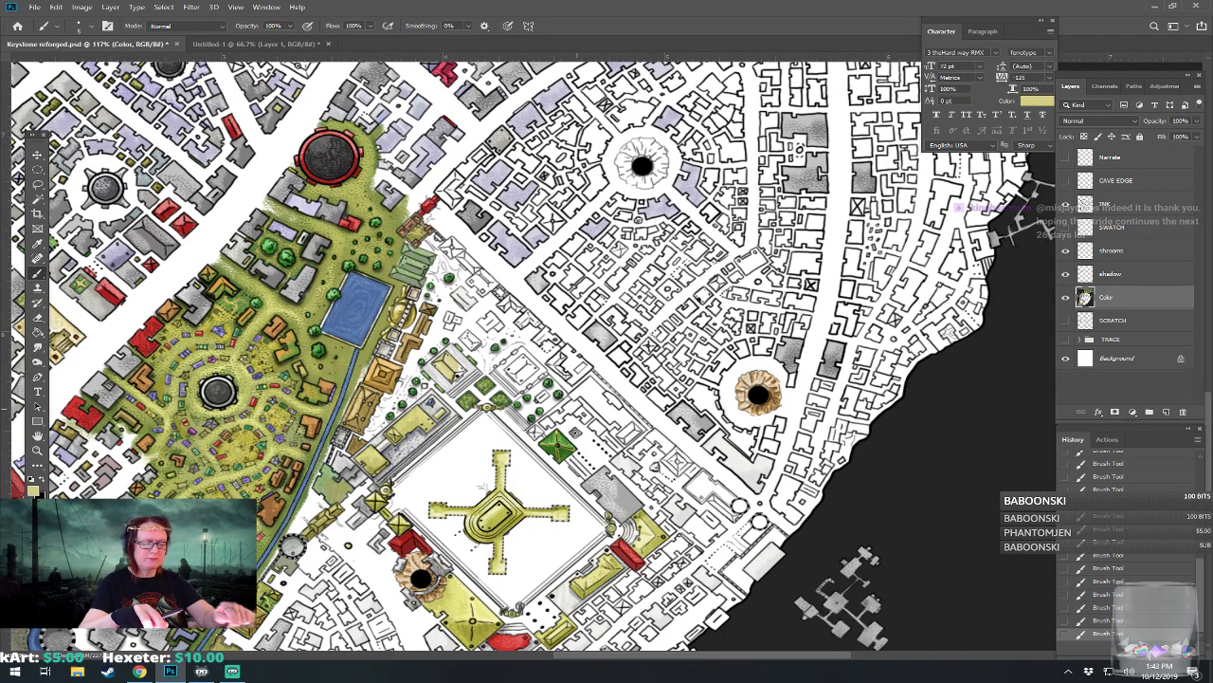
scroll(455, 374, up, 5)
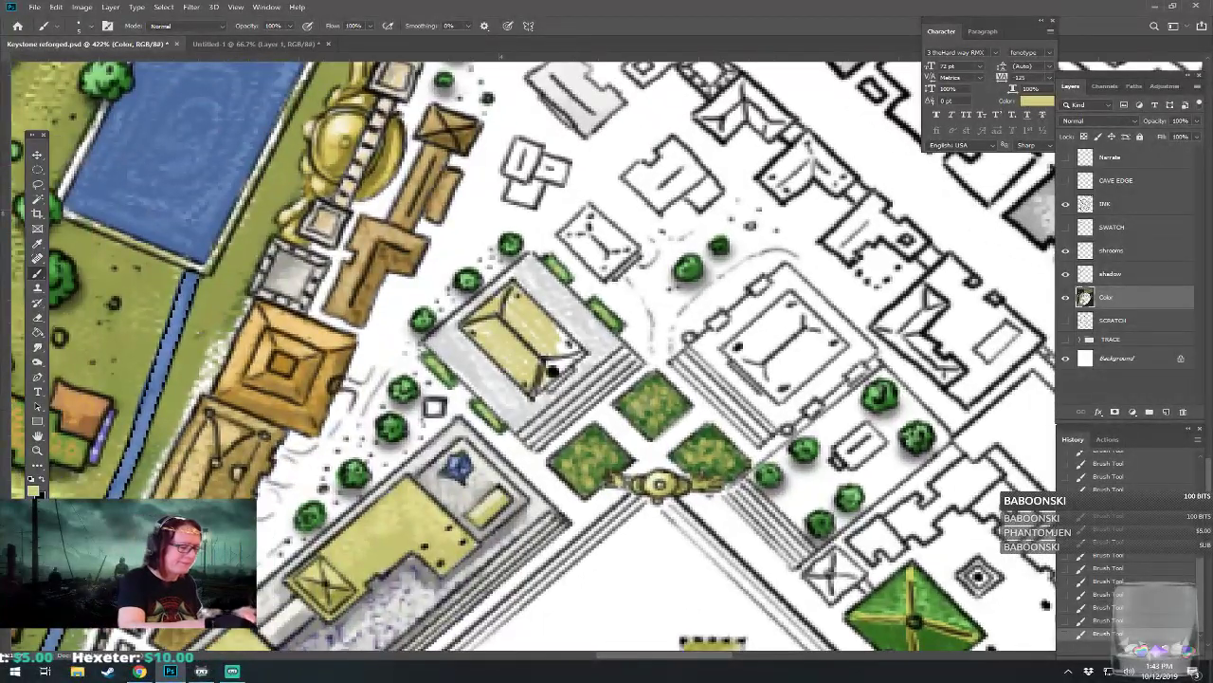
click(35, 489)
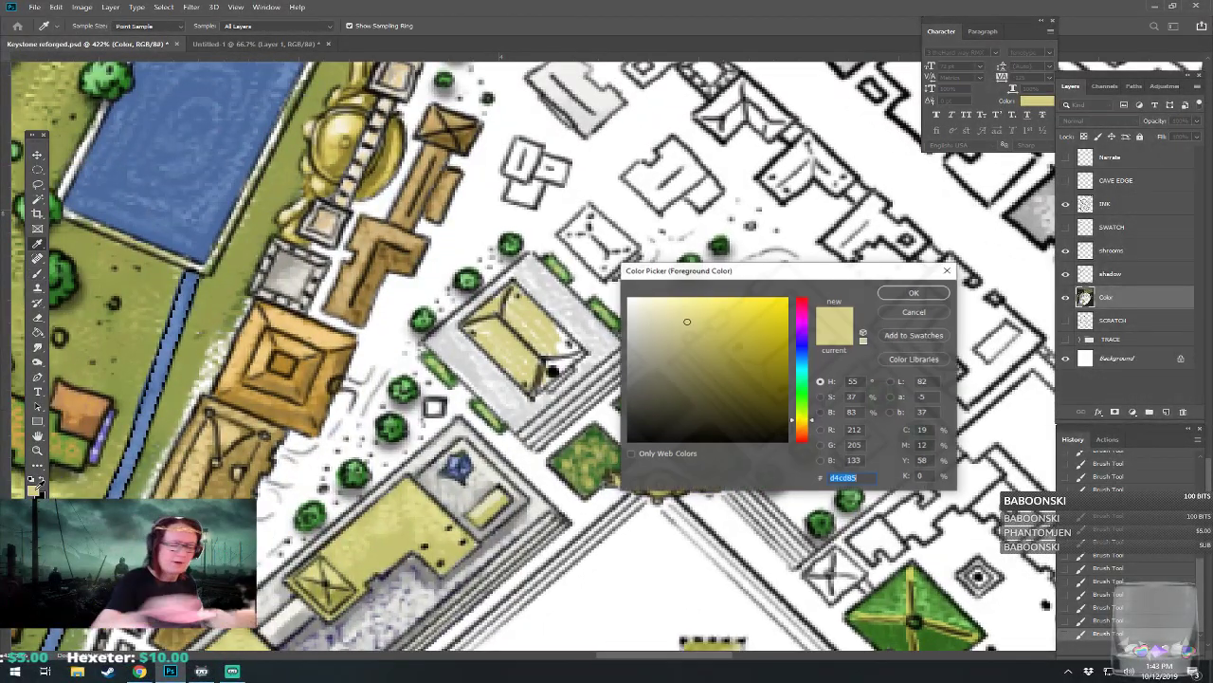
click(802, 297)
click(785, 320)
click(912, 293)
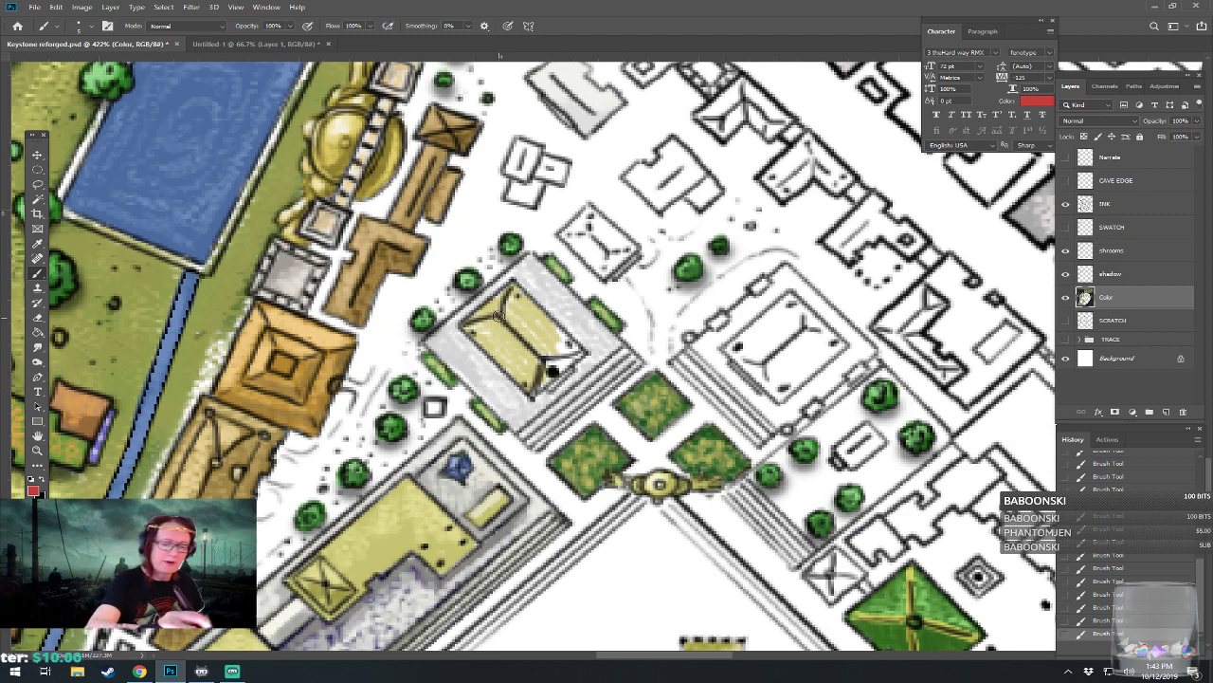
mouse_move(507, 291)
mouse_down()
mouse_move(469, 325)
mouse_move(505, 359)
mouse_move(513, 341)
mouse_move(498, 317)
mouse_move(537, 344)
mouse_move(513, 287)
mouse_move(534, 311)
mouse_move(522, 372)
mouse_move(502, 361)
mouse_move(540, 388)
mouse_move(520, 355)
mouse_move(560, 377)
mouse_move(547, 344)
mouse_move(575, 363)
mouse_move(566, 337)
mouse_move(579, 351)
mouse_move(567, 365)
mouse_up()
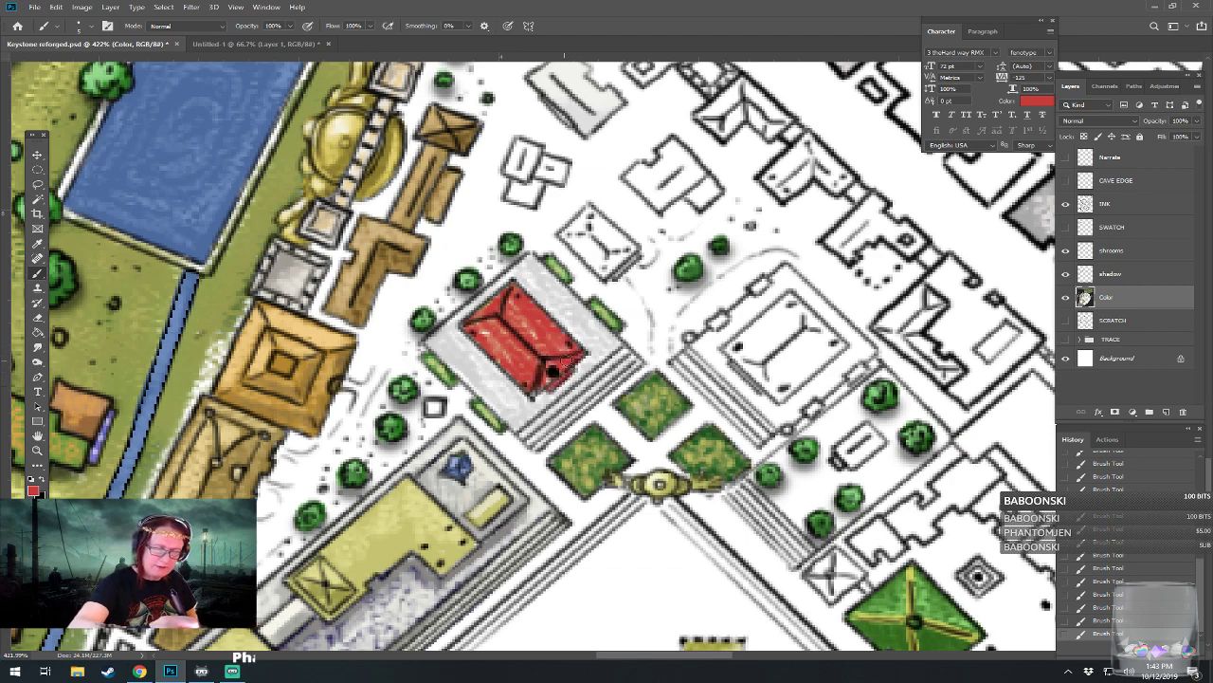
Step: Shade the southwestern slope and lower end of the red roof with dark red (#982626)
click(33, 491)
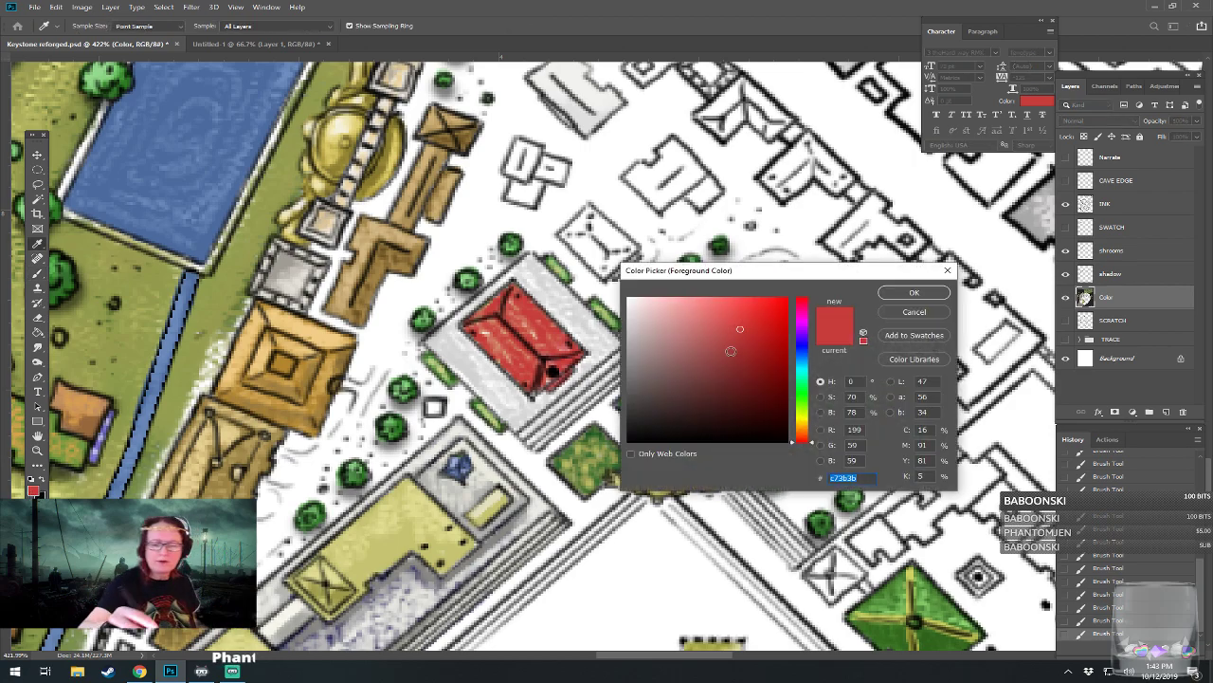
click(908, 293)
mouse_move(471, 329)
mouse_down()
mouse_move(503, 359)
mouse_move(510, 345)
mouse_move(522, 384)
mouse_move(527, 359)
mouse_move(556, 383)
mouse_up()
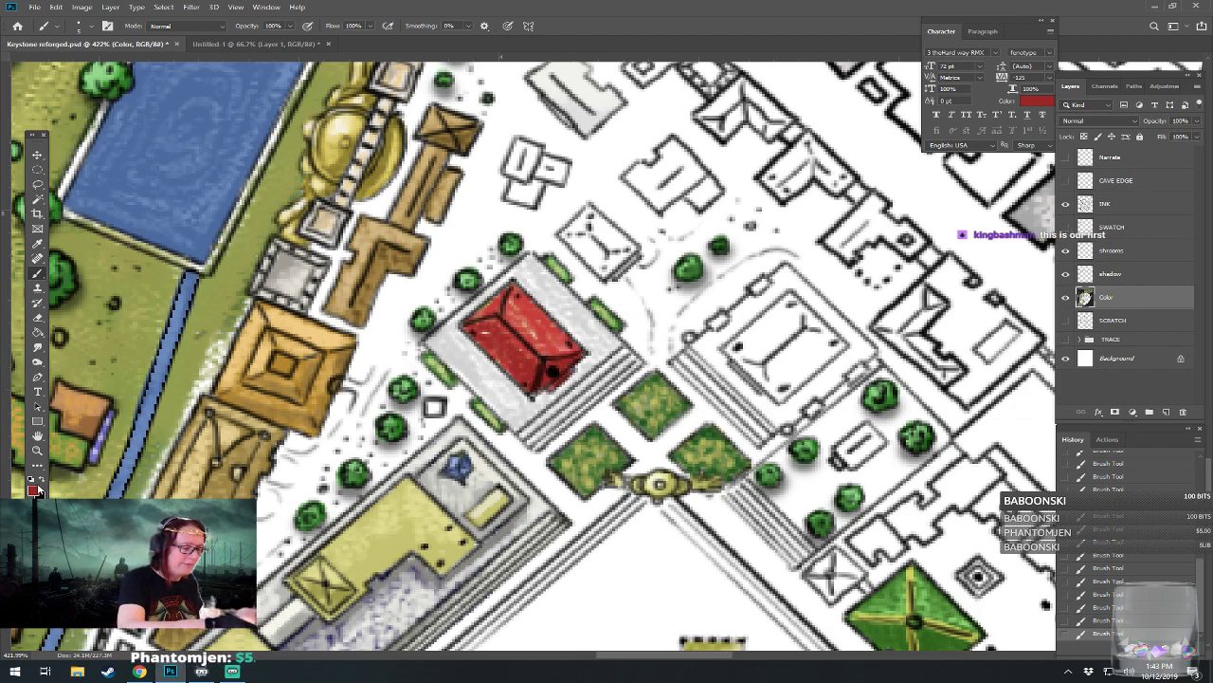
Step: Brush light red (#d36969) highlights onto the upper slope and edges of the red roof
click(34, 489)
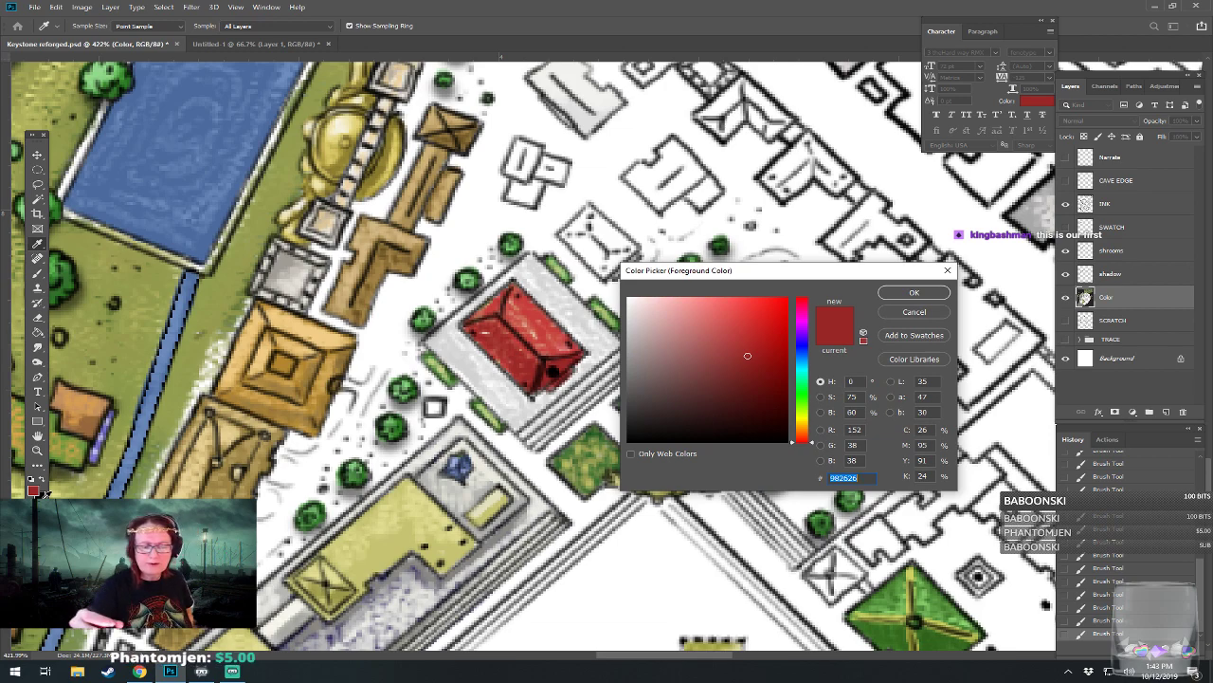
click(708, 321)
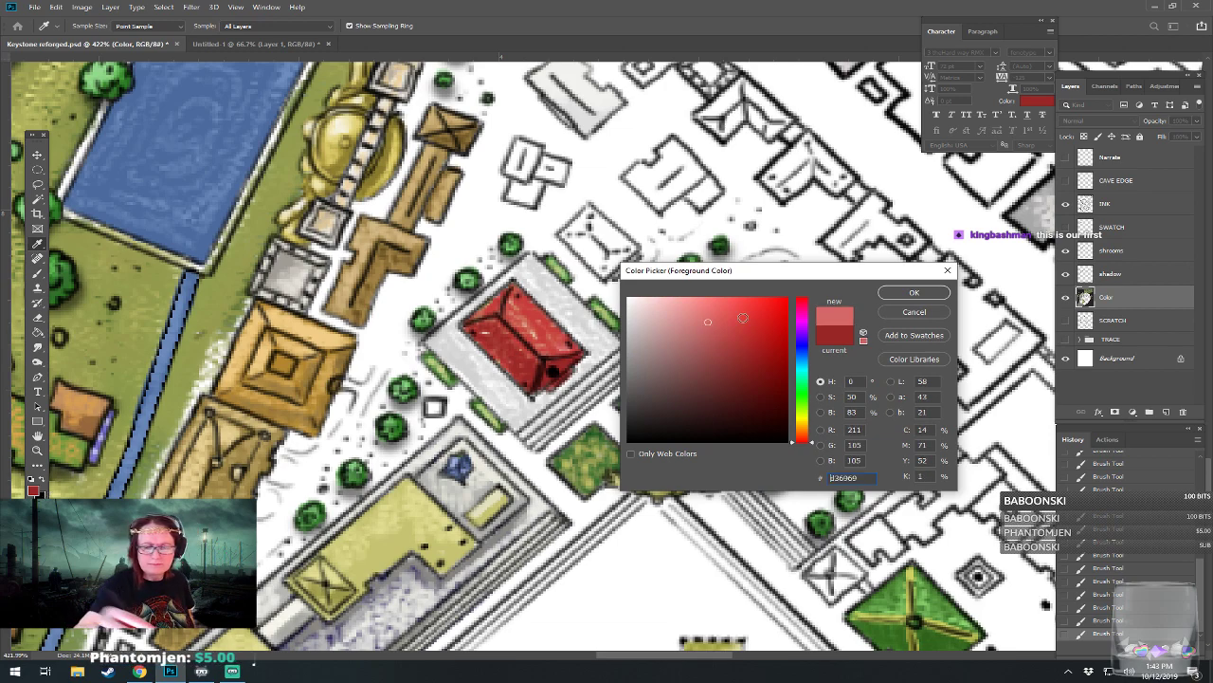
click(914, 294)
mouse_move(491, 320)
mouse_down()
mouse_move(499, 301)
mouse_move(541, 340)
mouse_move(583, 351)
mouse_up()
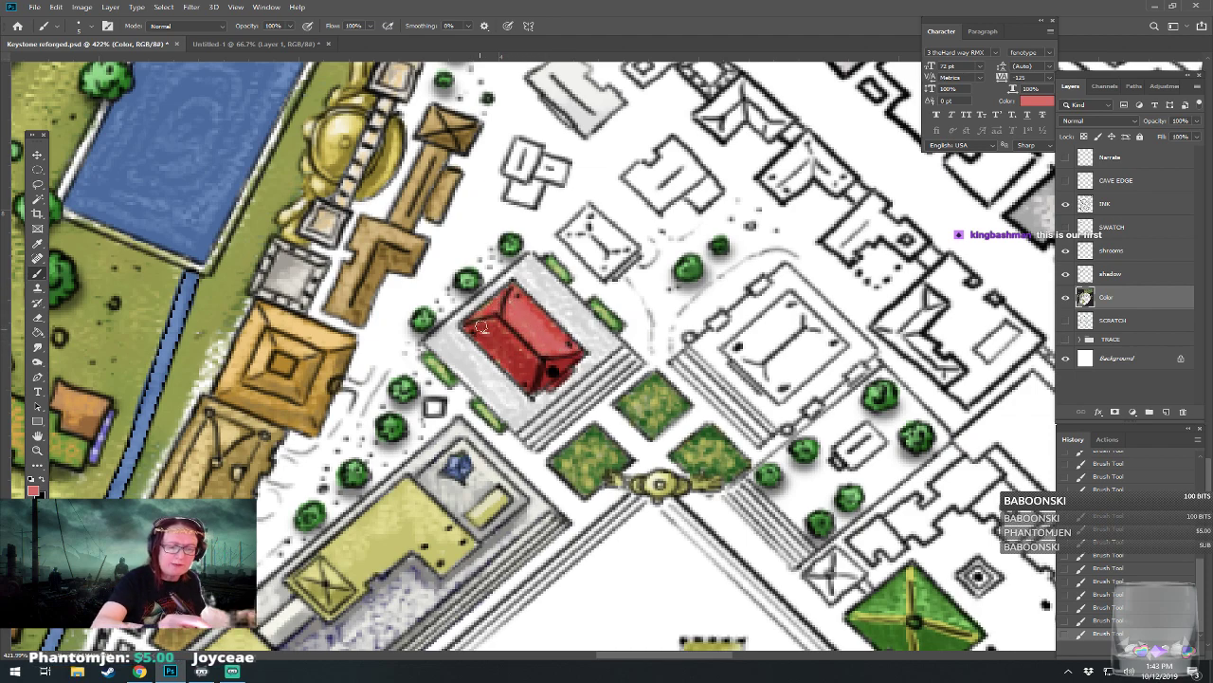
Step: Add a new layer directly below the Color layer and brush dark red over the red roof on it
click(1166, 412)
drag(1131, 300, 1128, 329)
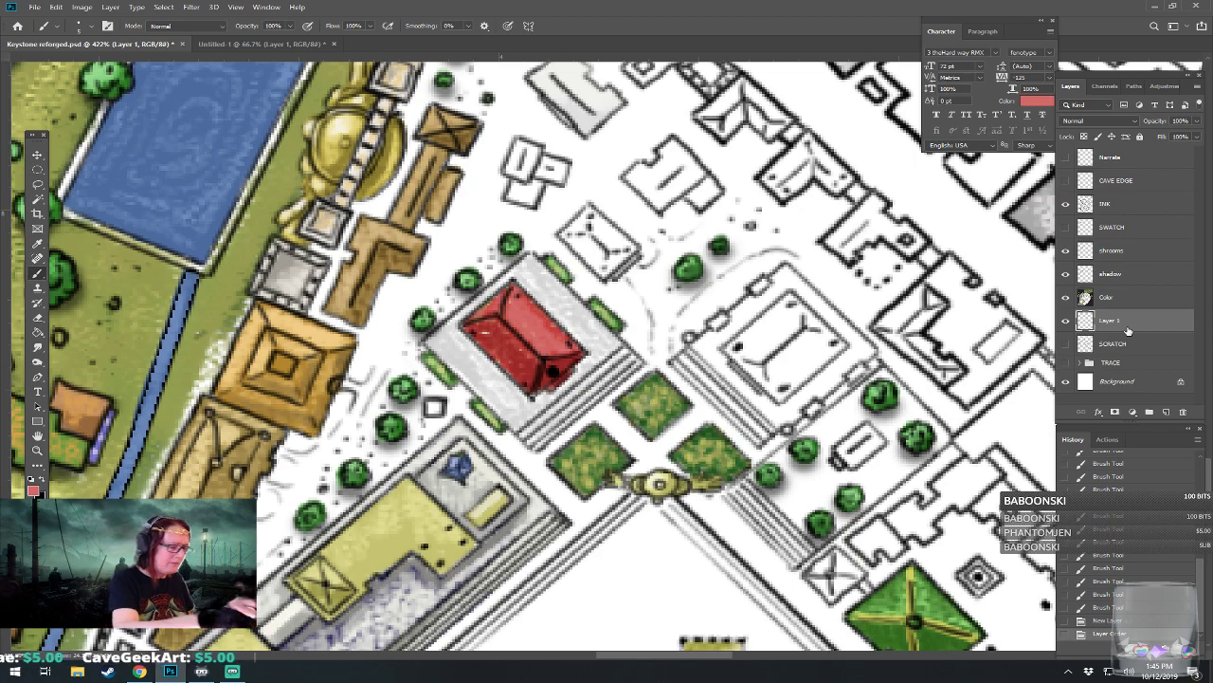
click(33, 491)
click(733, 381)
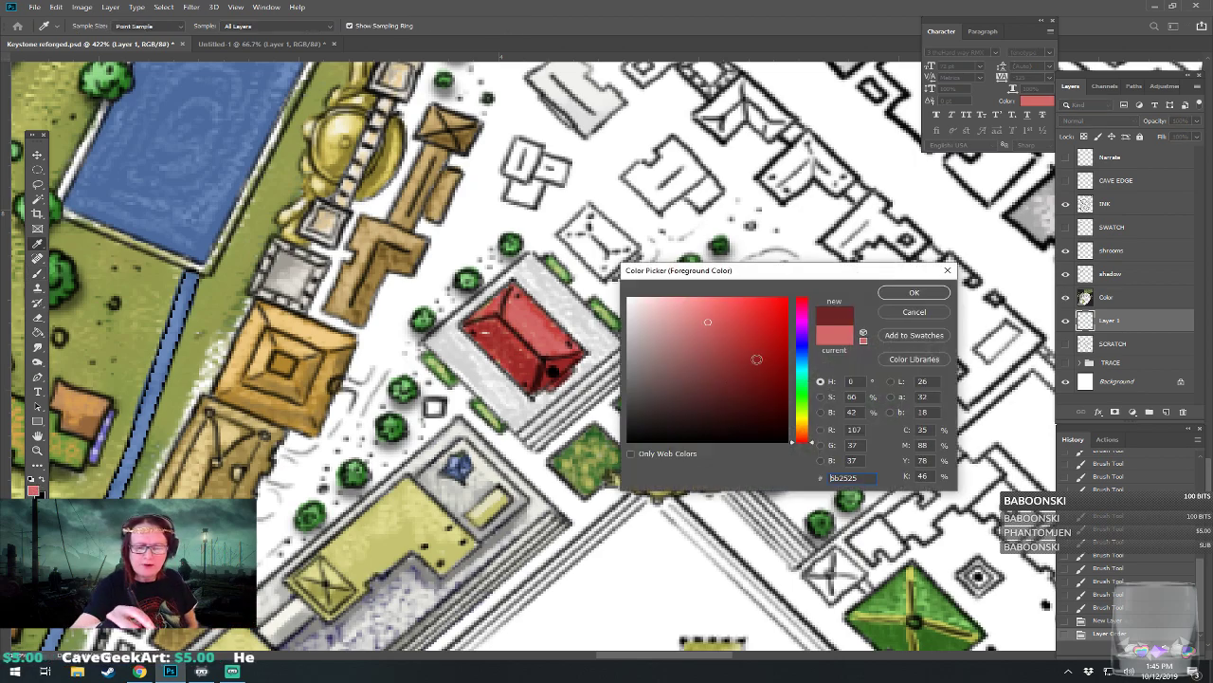
click(905, 295)
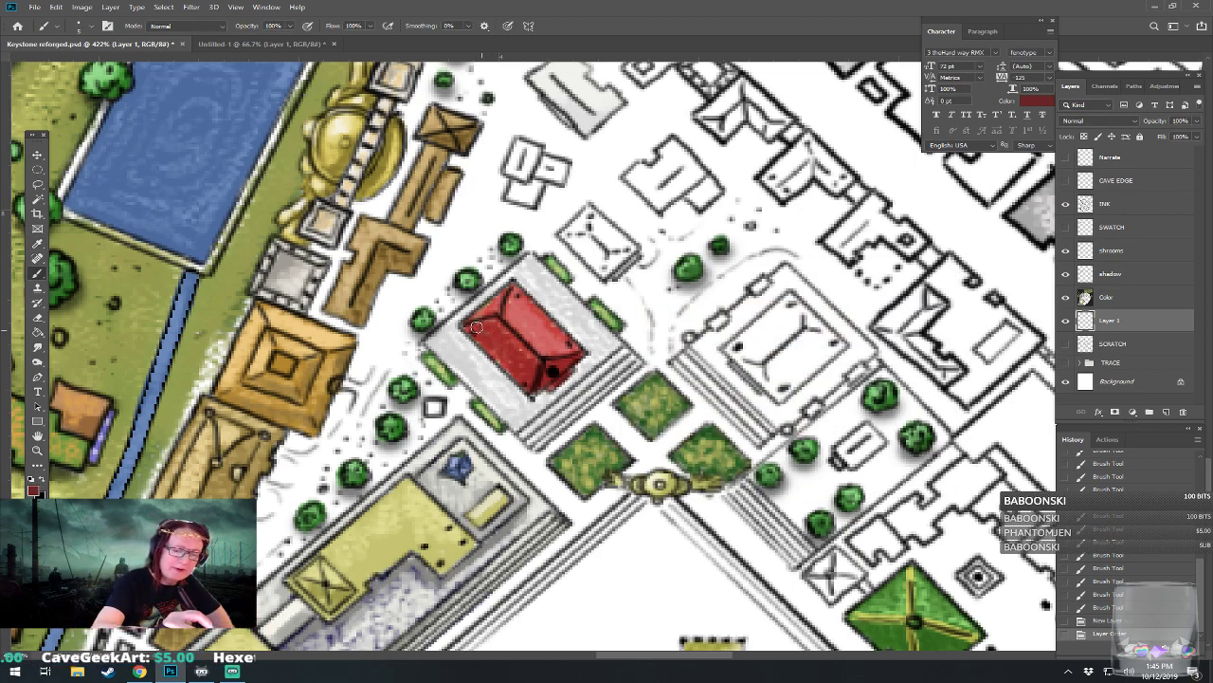
mouse_move(481, 343)
mouse_down()
mouse_move(515, 370)
mouse_move(503, 329)
mouse_move(552, 358)
mouse_up()
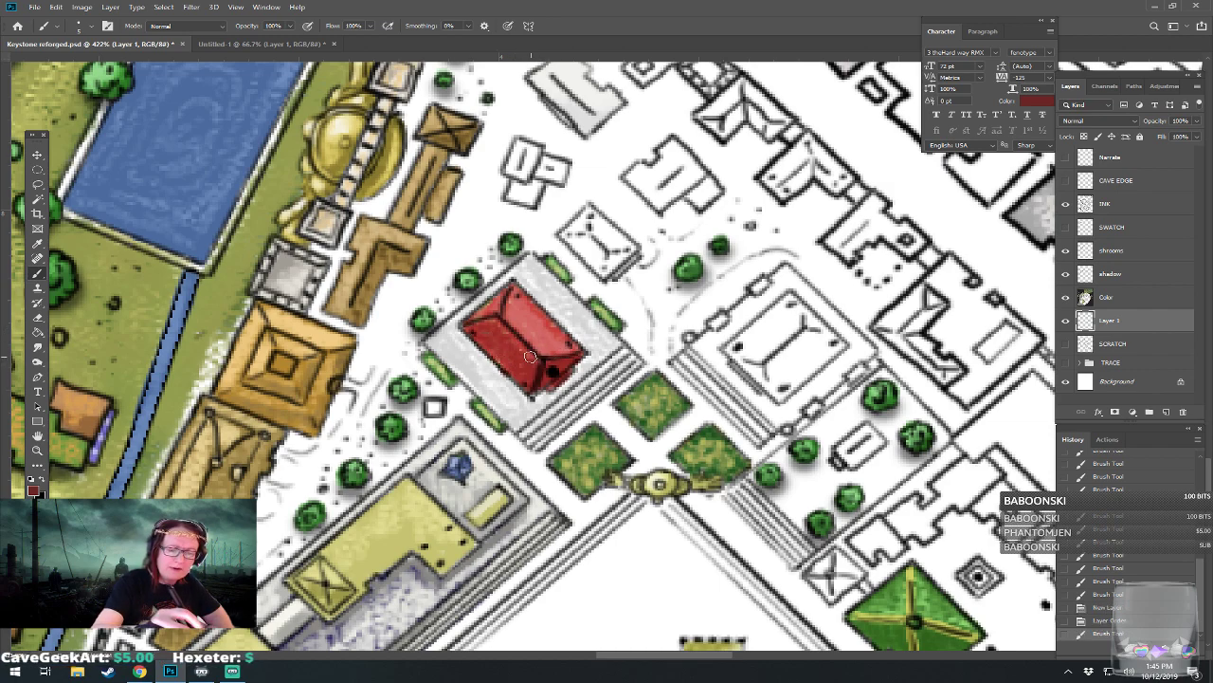
Step: Brush dark red shading on the red roof, working on Layer 1 at its lower end and on the Color layer across its slopes
mouse_move(614, 560)
mouse_down()
mouse_move(627, 572)
mouse_move(651, 565)
mouse_up()
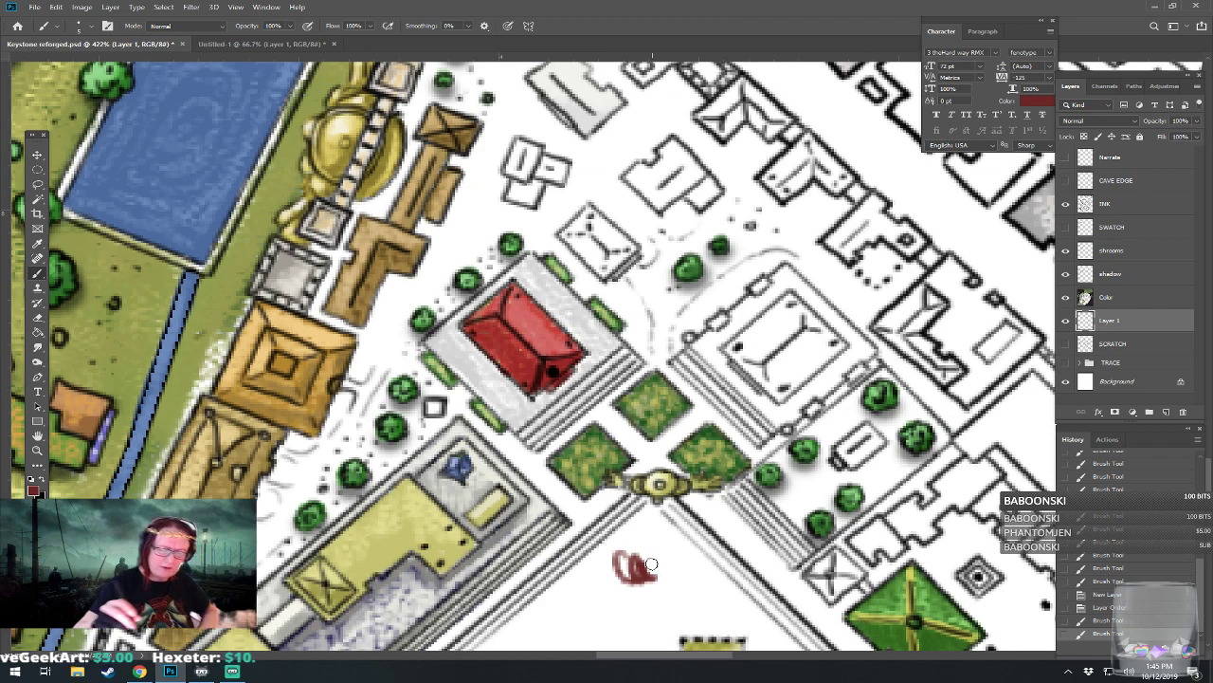
key(ctrl+z)
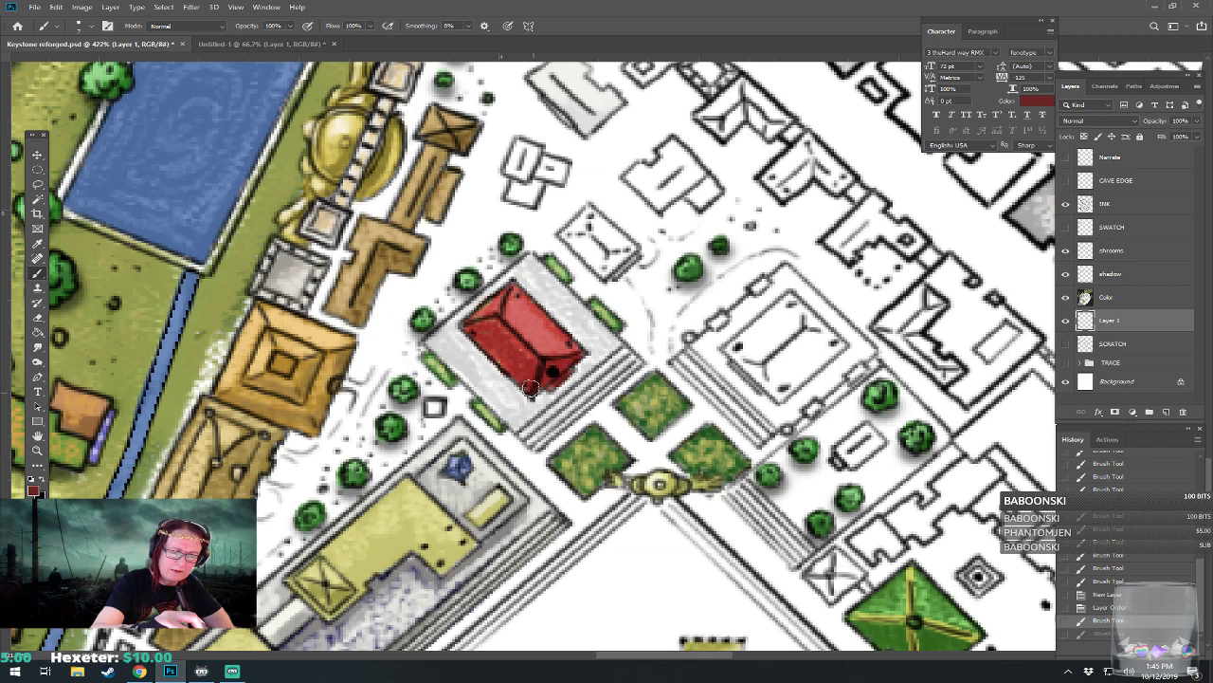
drag(559, 372, 580, 353)
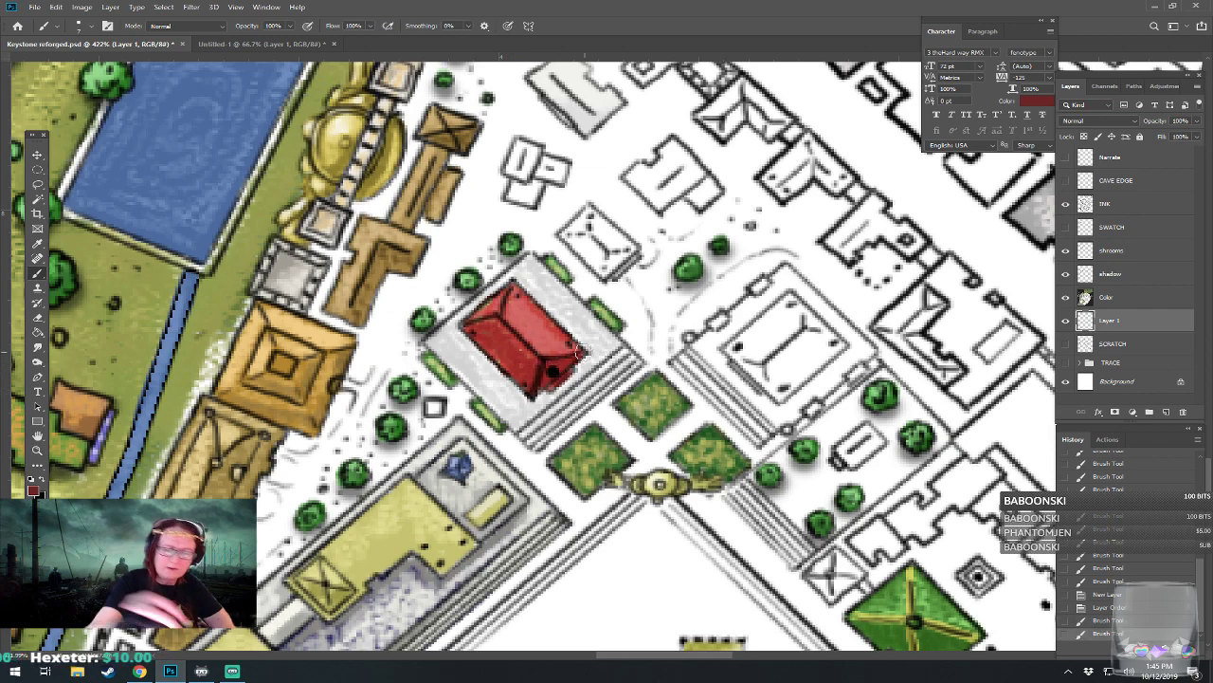
click(1119, 299)
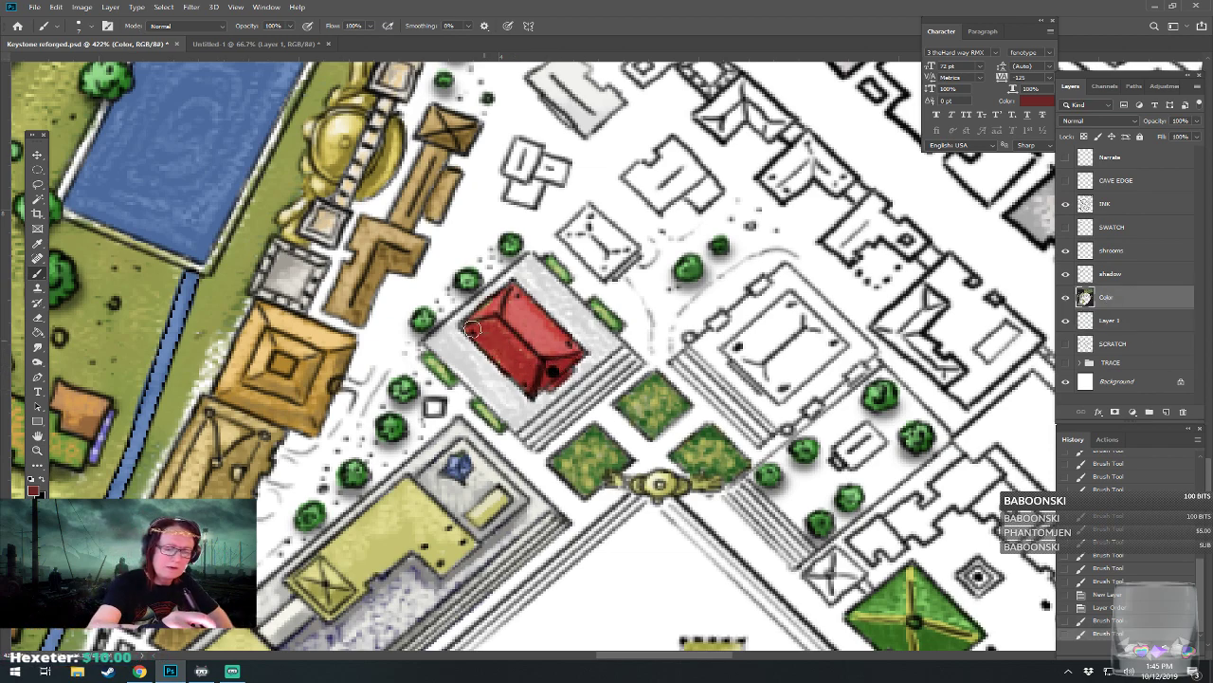
drag(512, 338, 565, 366)
mouse_move(509, 318)
mouse_down()
mouse_move(557, 362)
mouse_move(572, 348)
mouse_up()
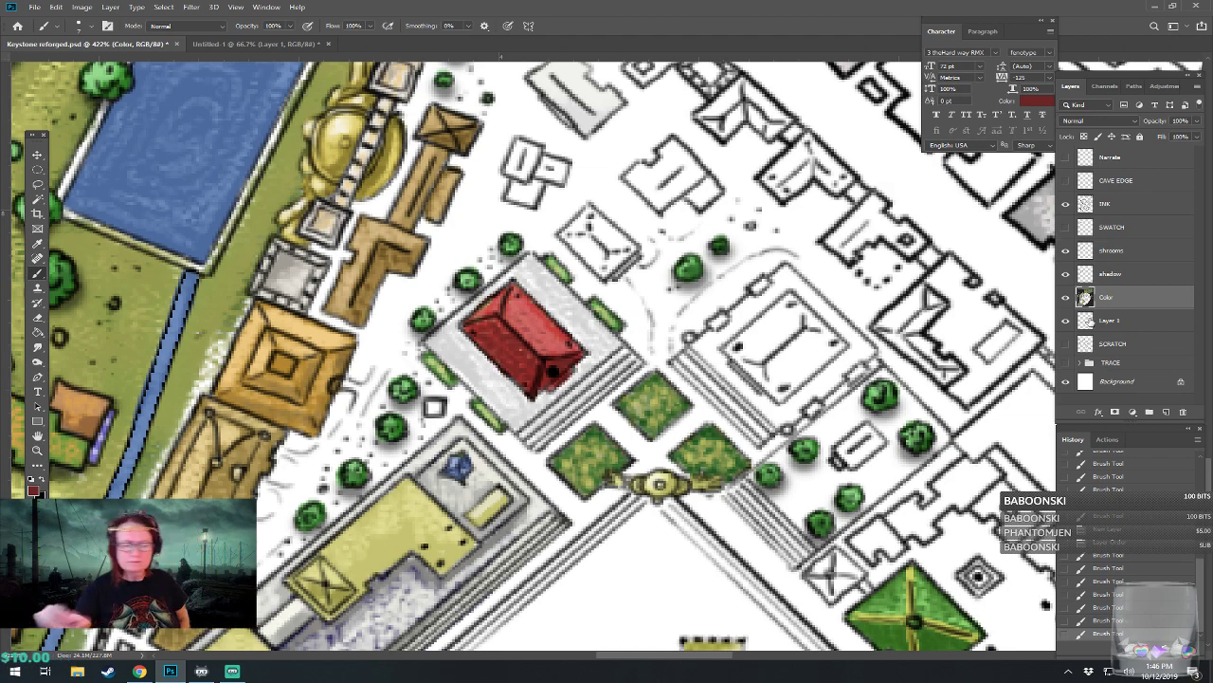
Step: Paint mid grey (#8d8a8a) shading on the courtyard paving around the edges of the red-roofed building
click(33, 491)
click(492, 365)
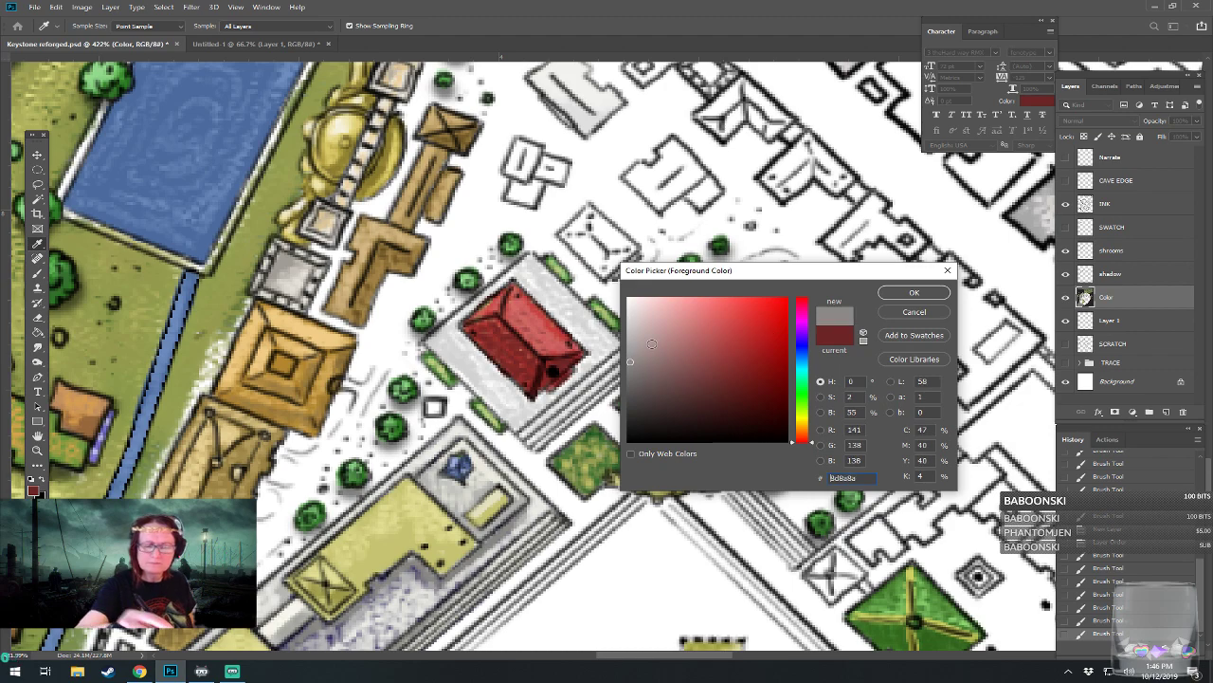
click(914, 292)
mouse_move(455, 334)
mouse_down()
mouse_move(530, 403)
mouse_move(580, 375)
mouse_move(587, 354)
mouse_up()
drag(545, 398, 562, 383)
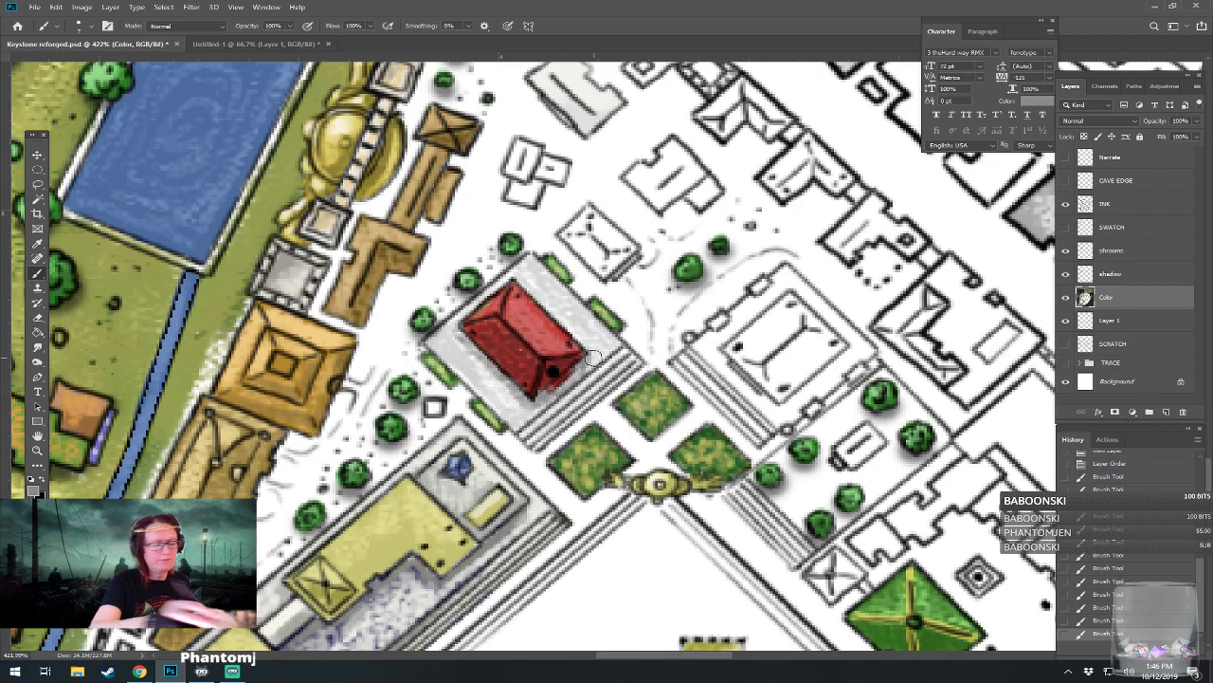
Step: Deepen the shadow along the red-roofed building's walls with dark grey (#5b5a5a)
click(34, 488)
click(639, 381)
key(Return)
mouse_move(477, 351)
mouse_down()
mouse_move(530, 401)
mouse_move(576, 370)
mouse_up()
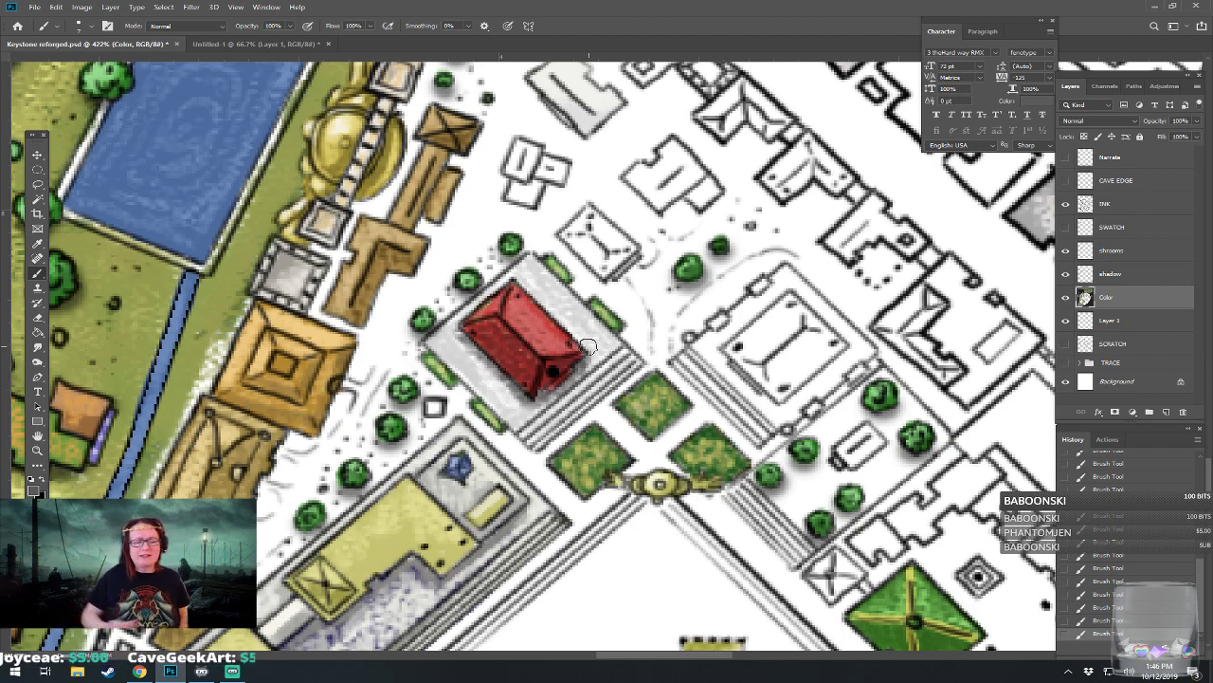
Step: Brush near-black shading over the red-roofed building's courtyard paving and steps on Layer 1
click(1115, 323)
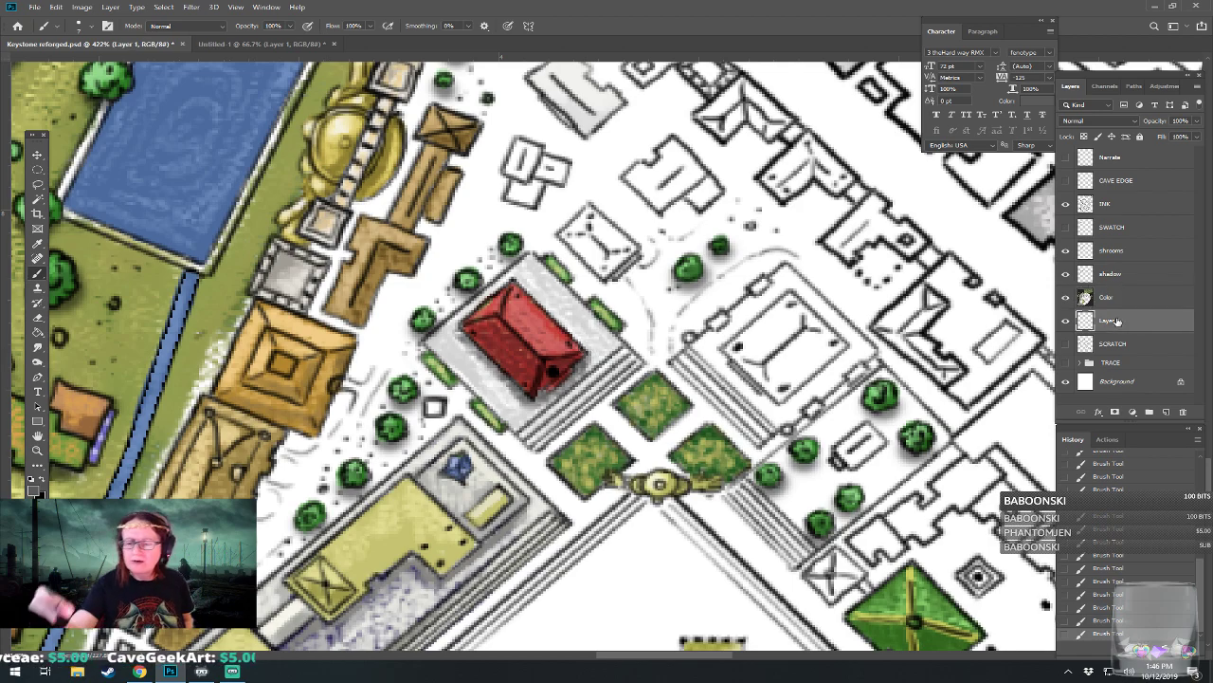
click(34, 486)
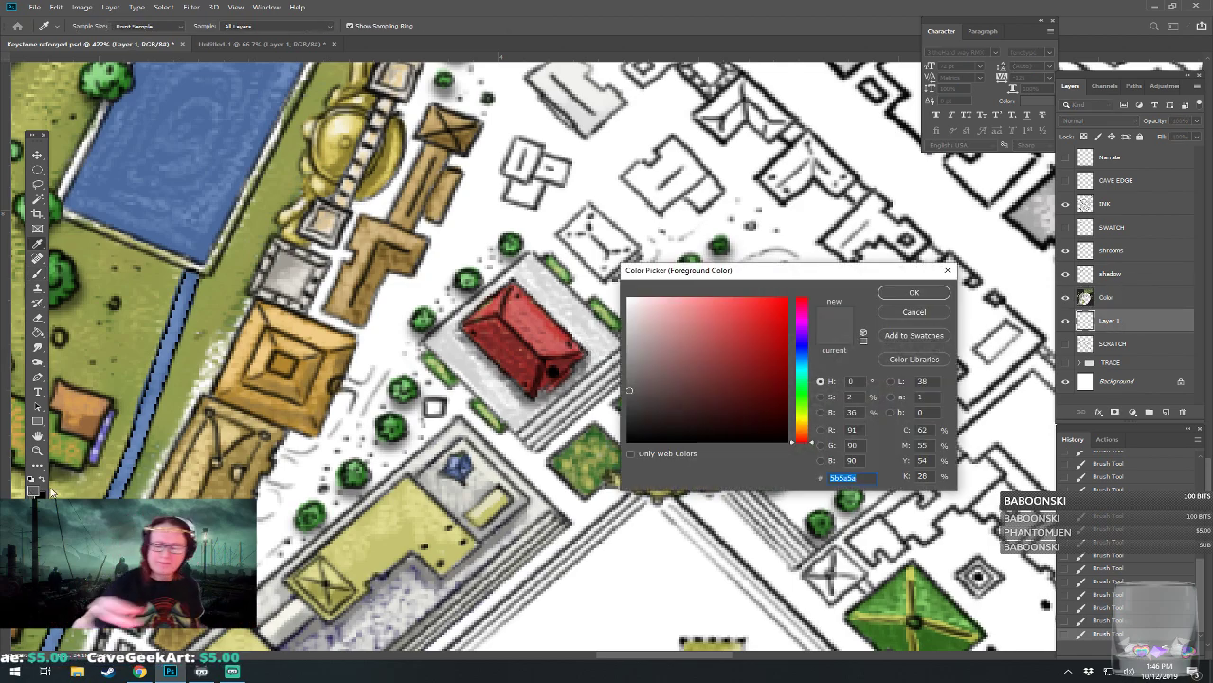
click(634, 429)
click(910, 293)
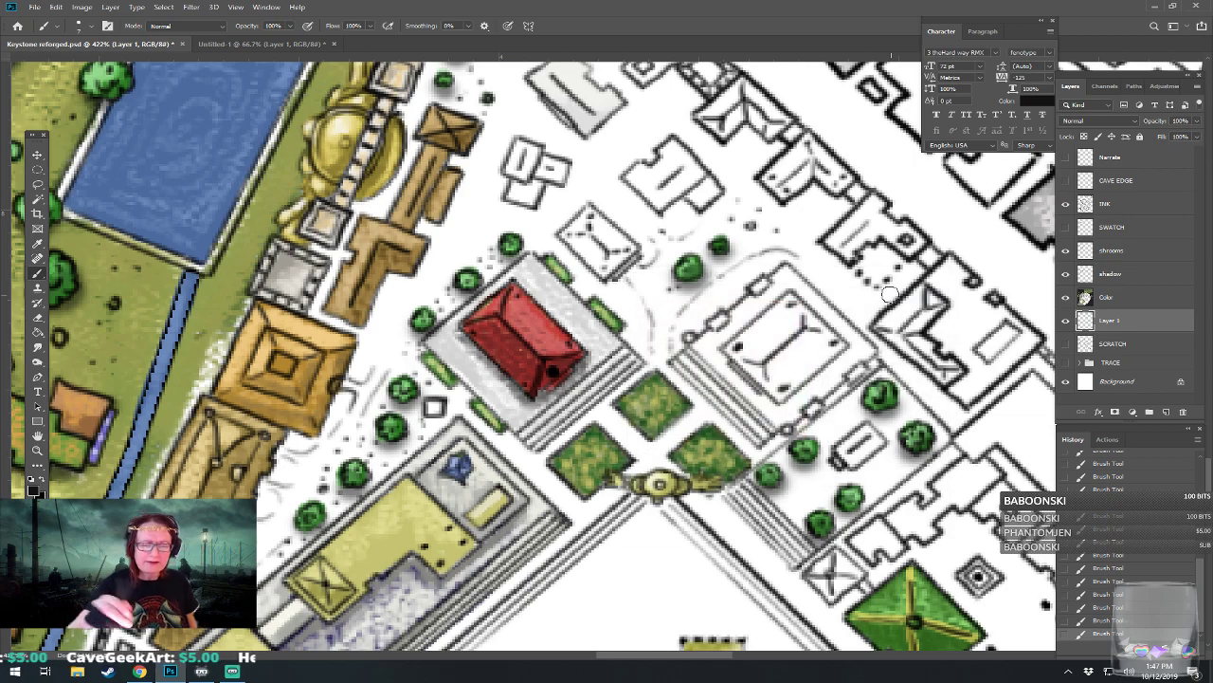
drag(890, 293, 847, 342)
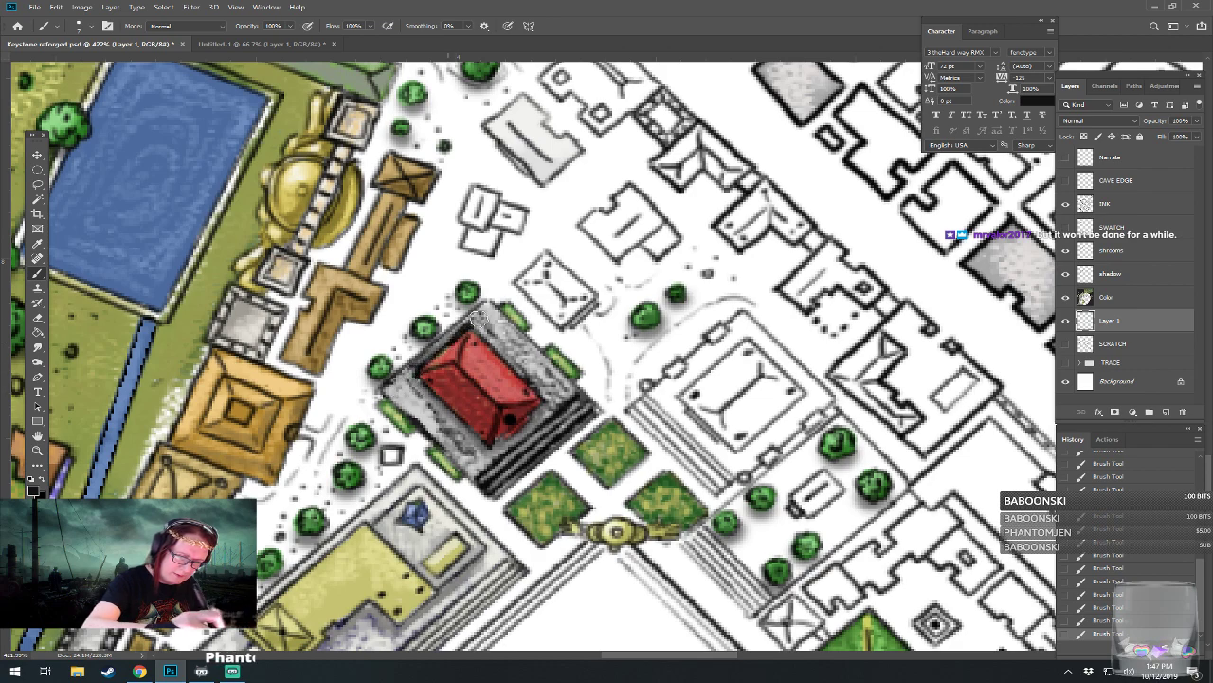
mouse_move(598, 408)
mouse_down()
mouse_move(550, 447)
mouse_move(572, 425)
mouse_up()
drag(484, 312, 458, 329)
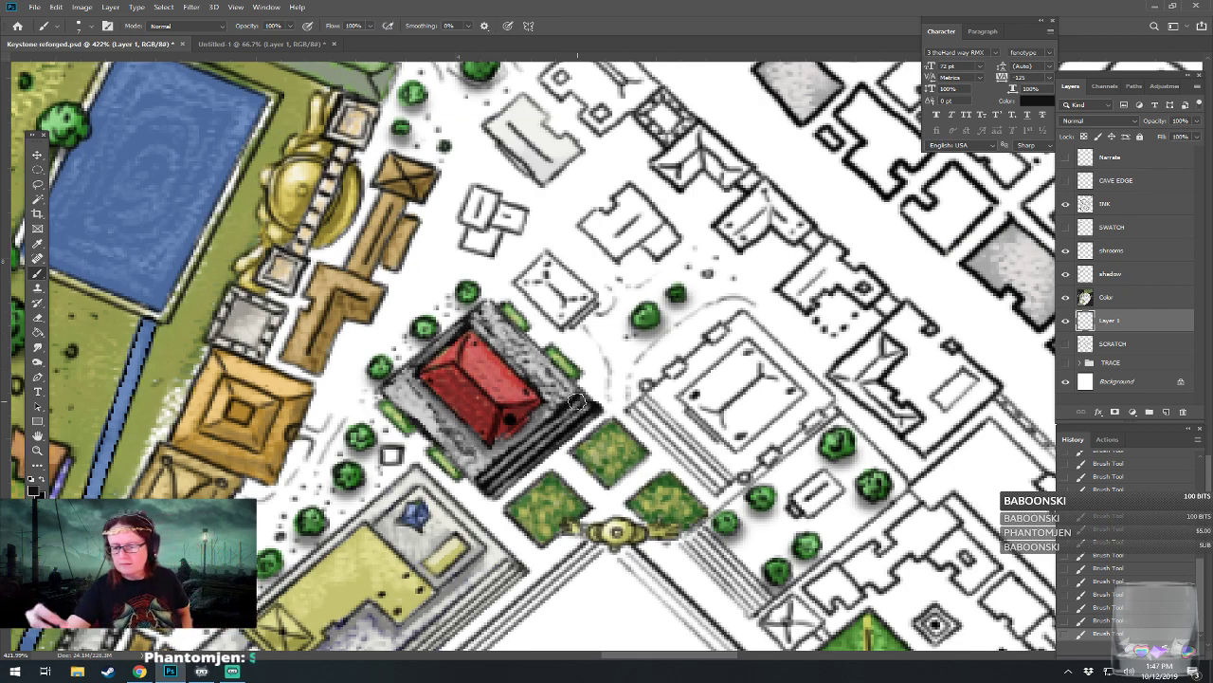
Step: Brush off-white (#ede8e8) highlights over the darkened courtyard paving on the Color layer
click(1101, 298)
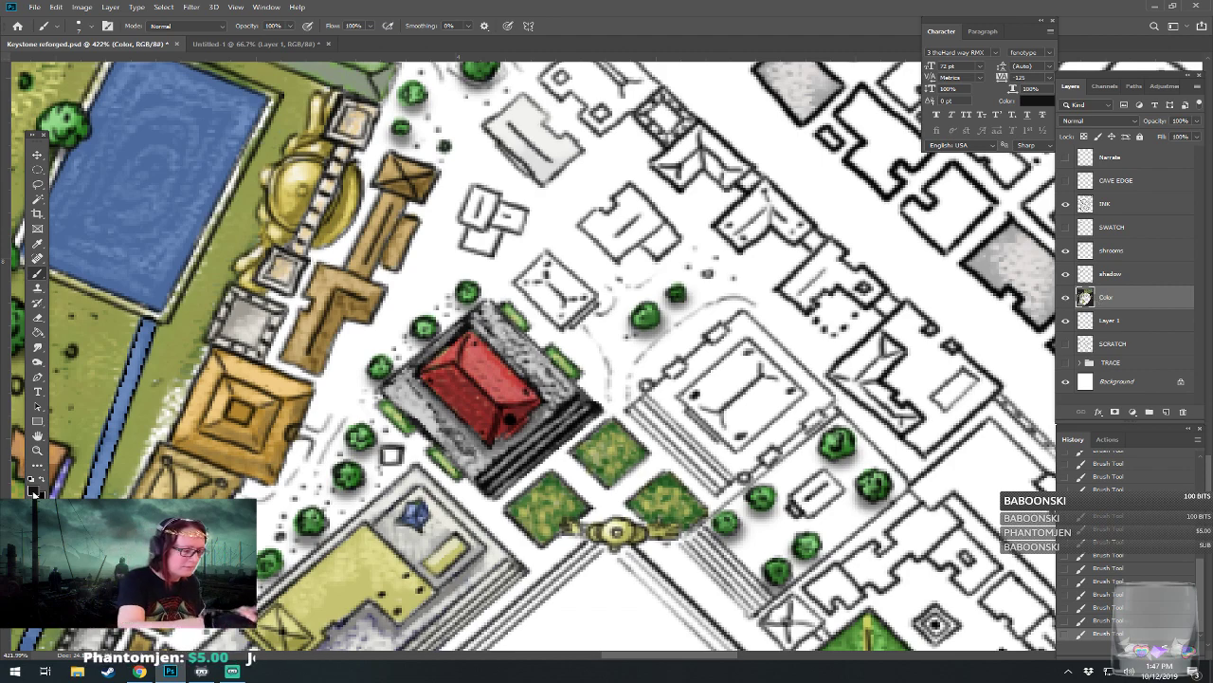
click(33, 490)
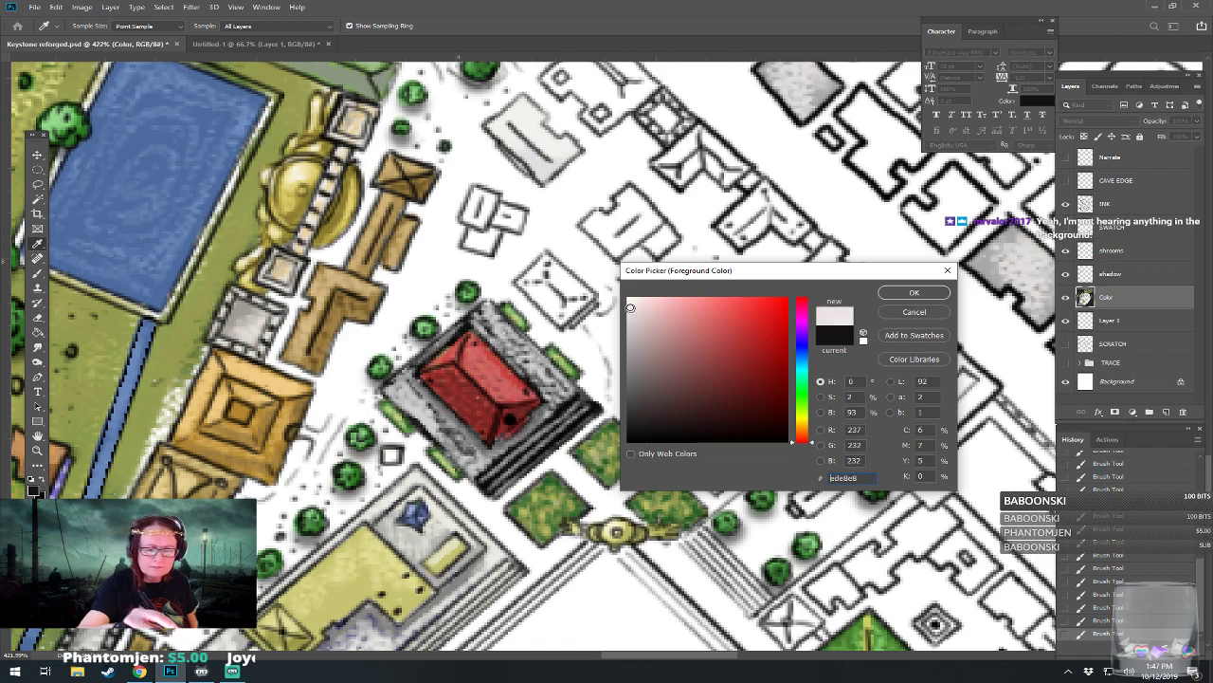
click(914, 292)
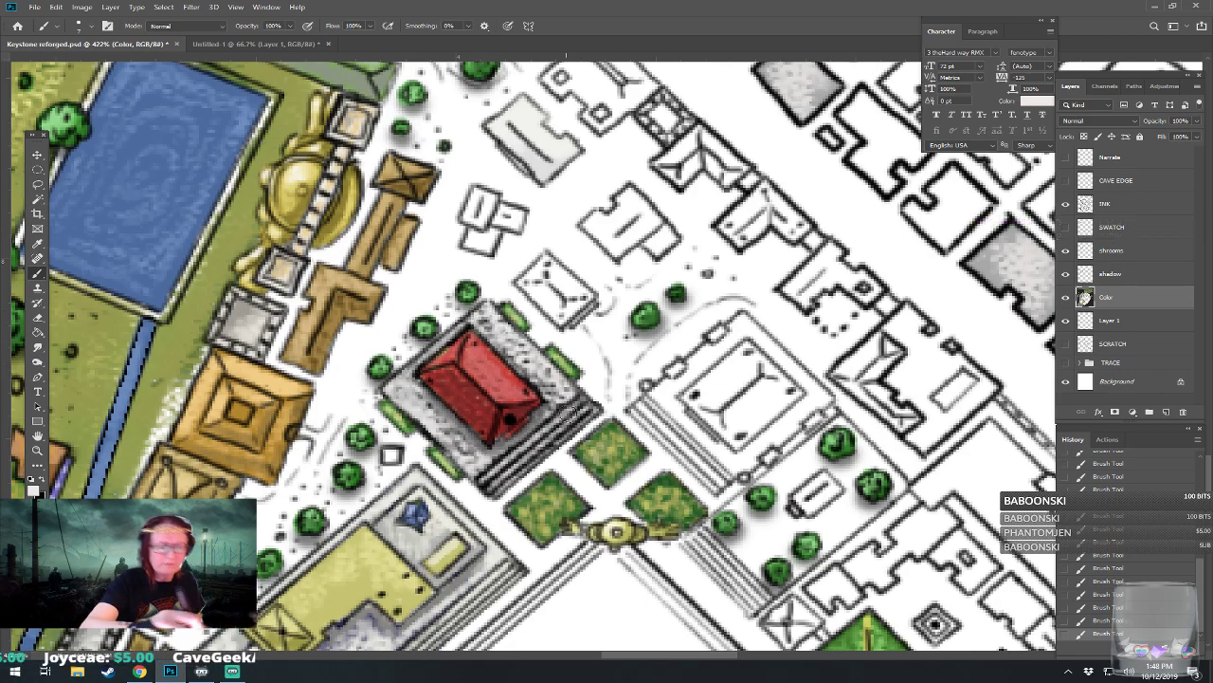
Step: Save the map document
scroll(478, 462, down, 10)
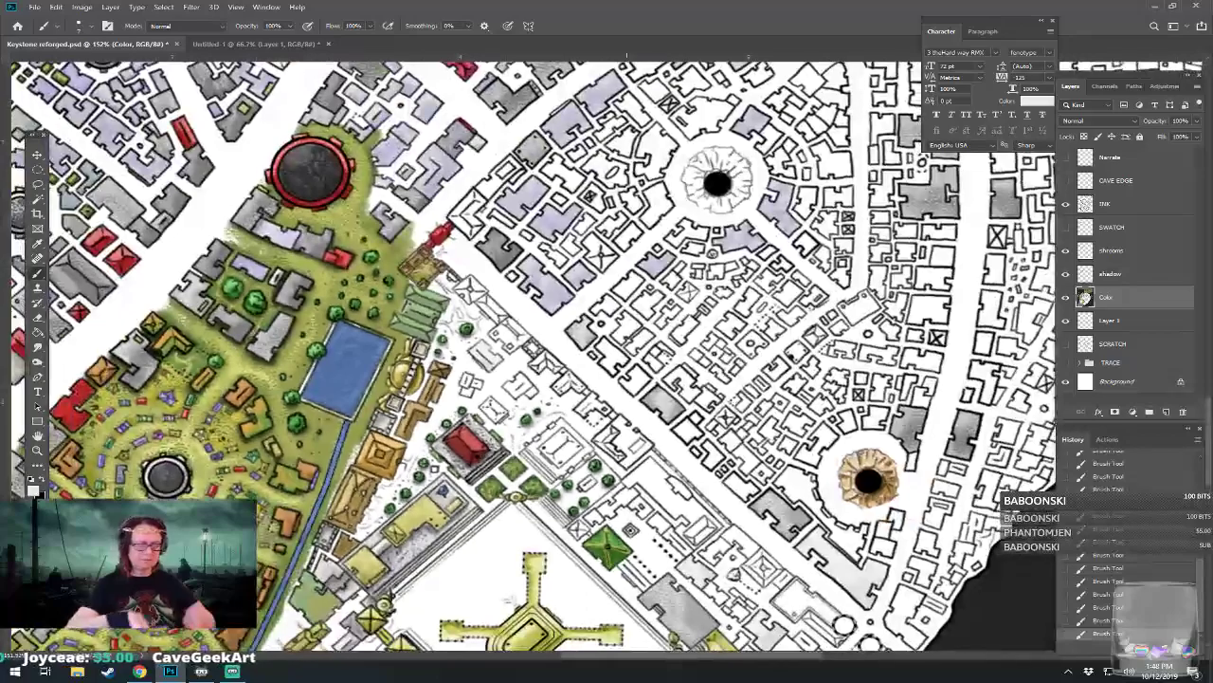
drag(511, 597, 489, 527)
key(ctrl+s)
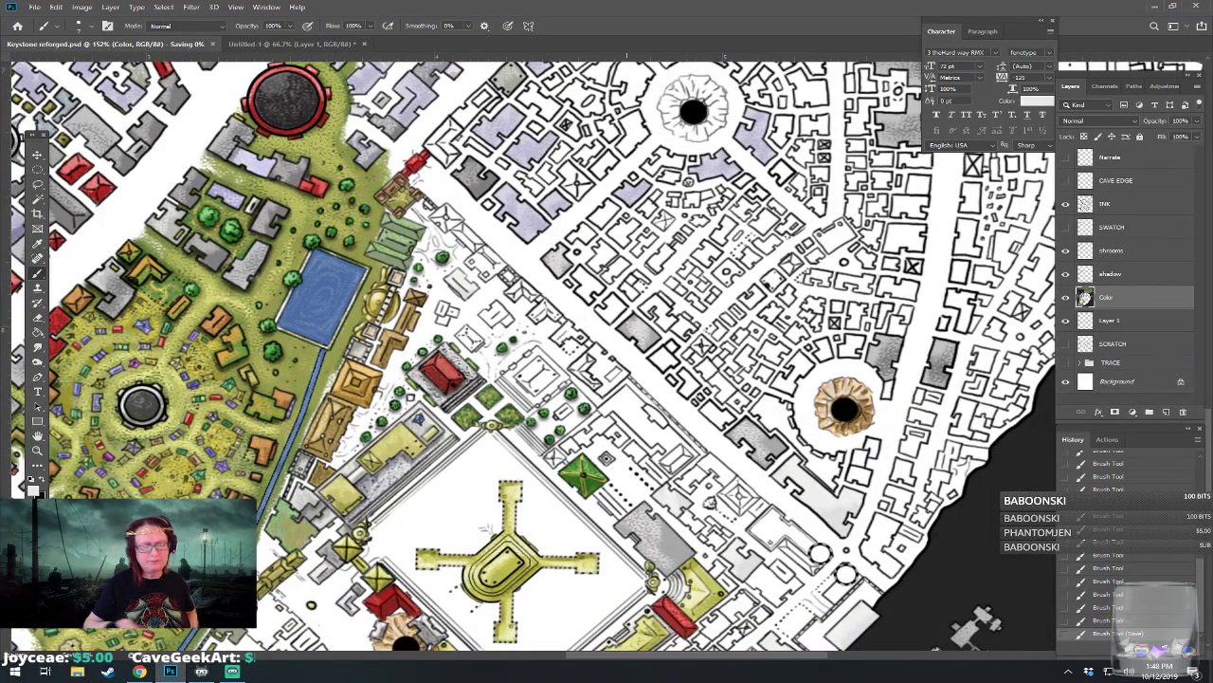
drag(626, 455, 617, 373)
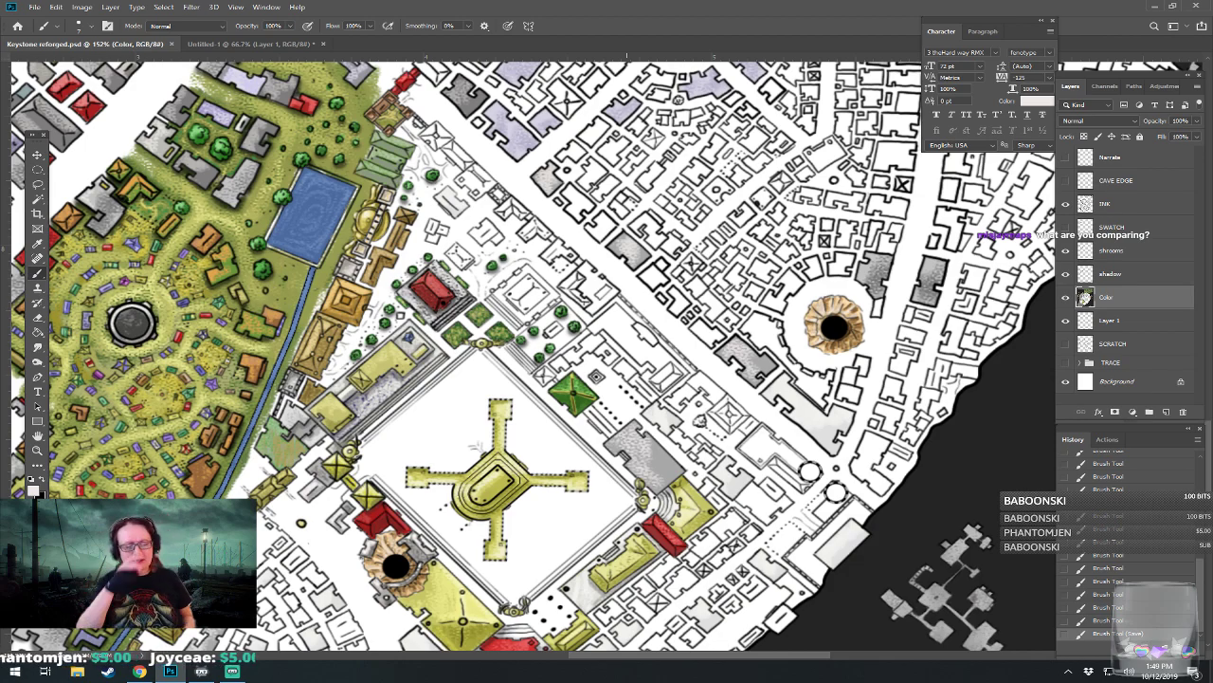
drag(627, 379, 695, 332)
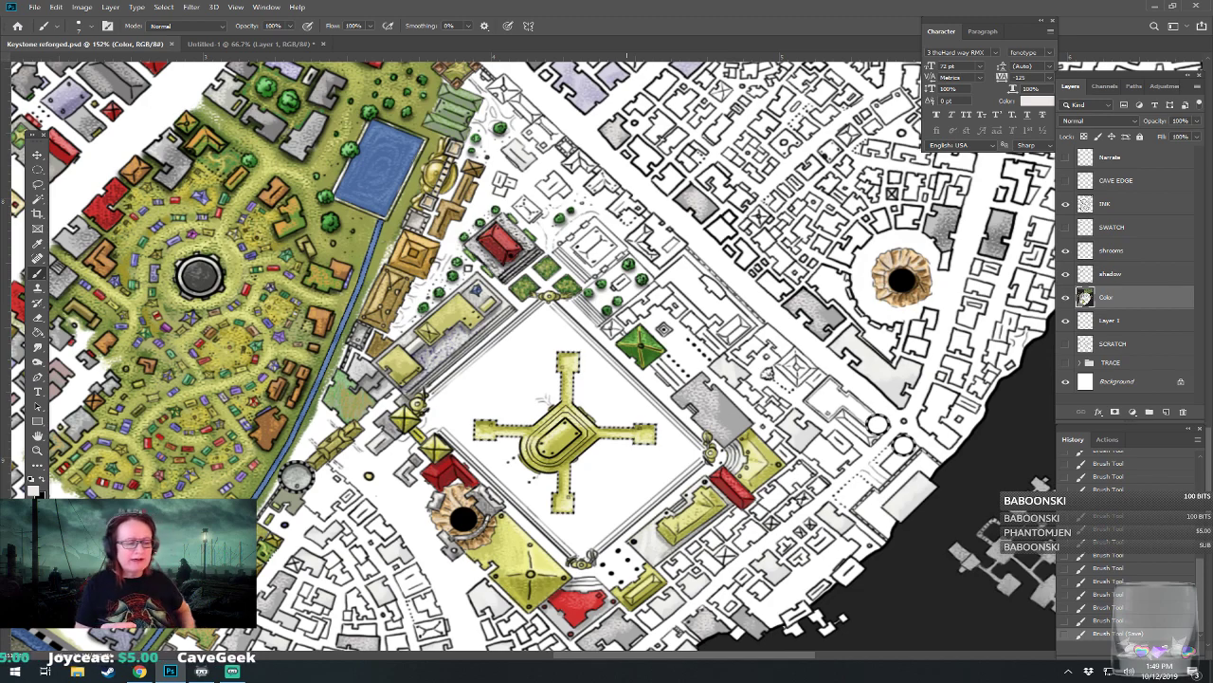
drag(626, 379, 588, 374)
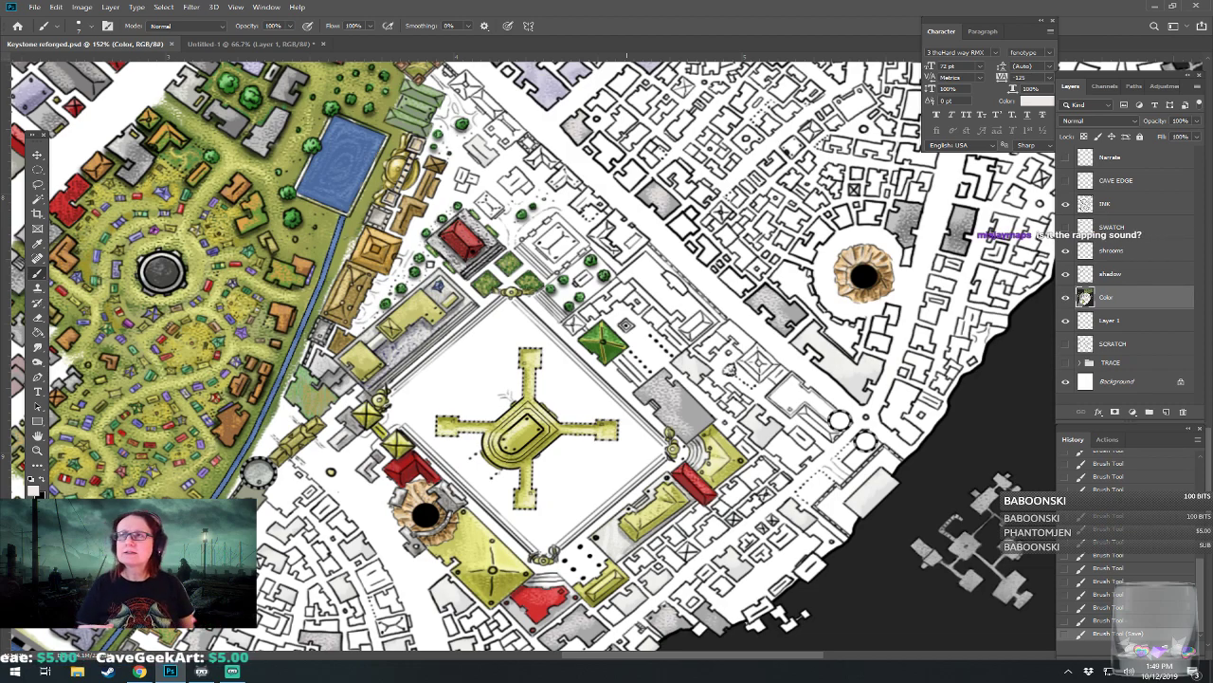
Step: Paint the roof of the uncoloured walled building east of the red-roofed one with pale yellow (#dbd577)
scroll(559, 318, up, 5)
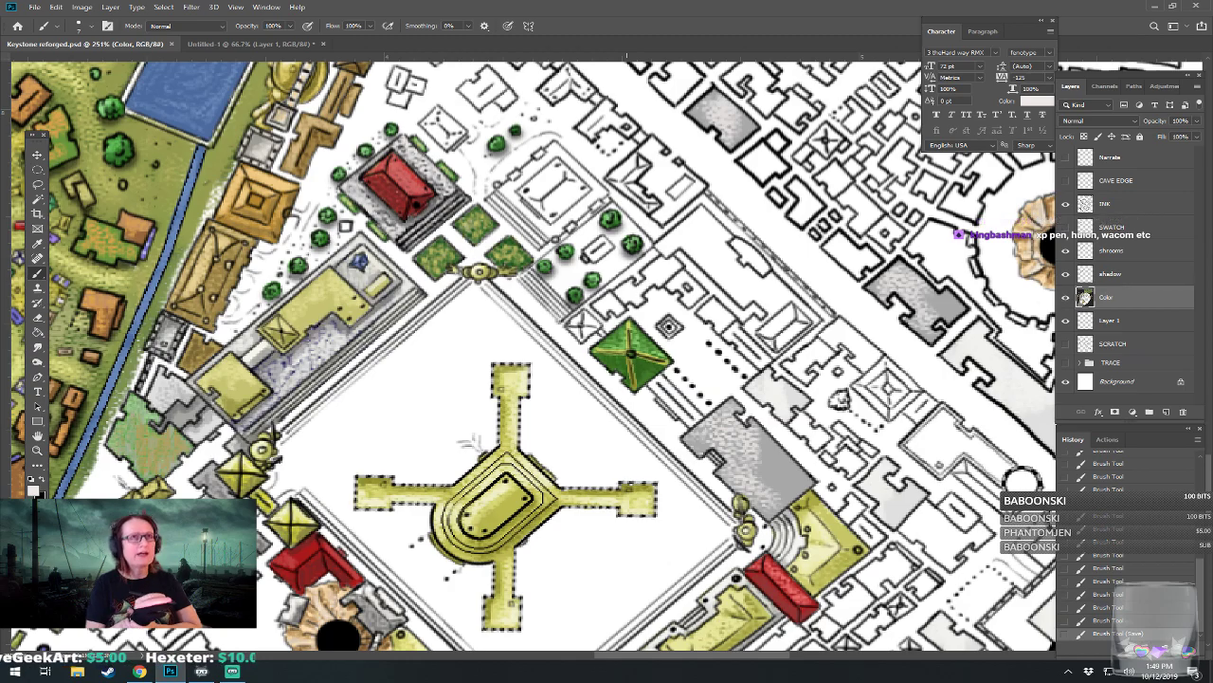
drag(626, 216, 721, 385)
scroll(654, 215, up, 3)
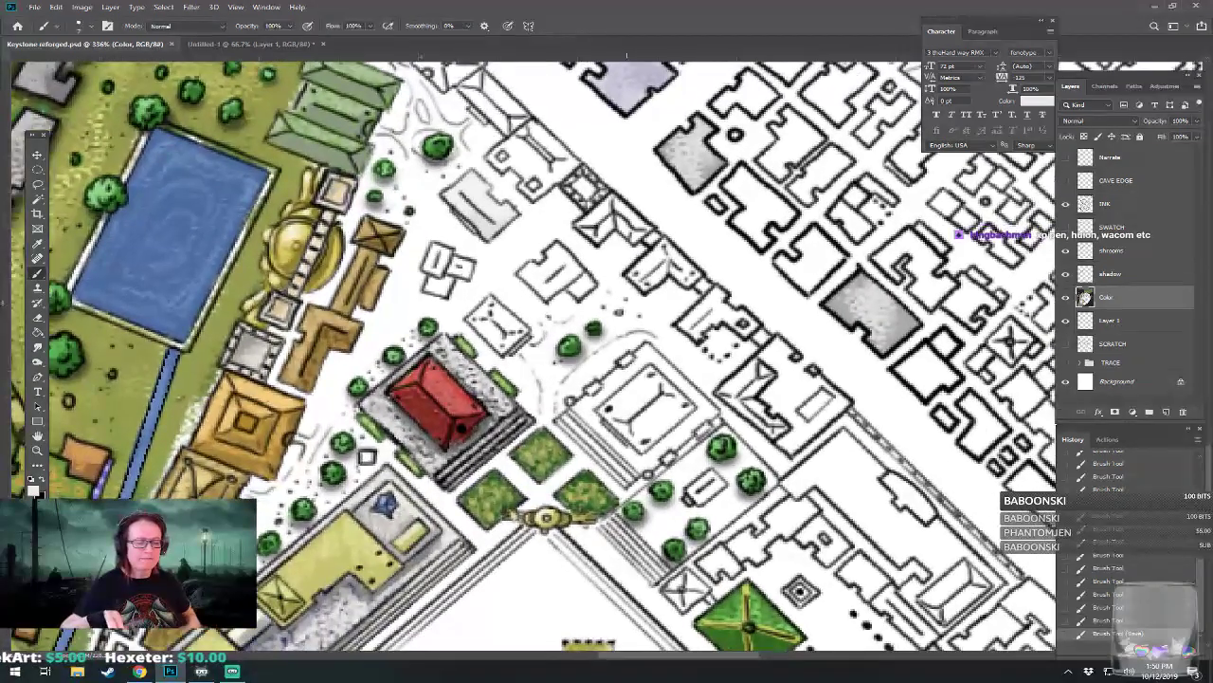
drag(627, 284, 691, 266)
click(34, 491)
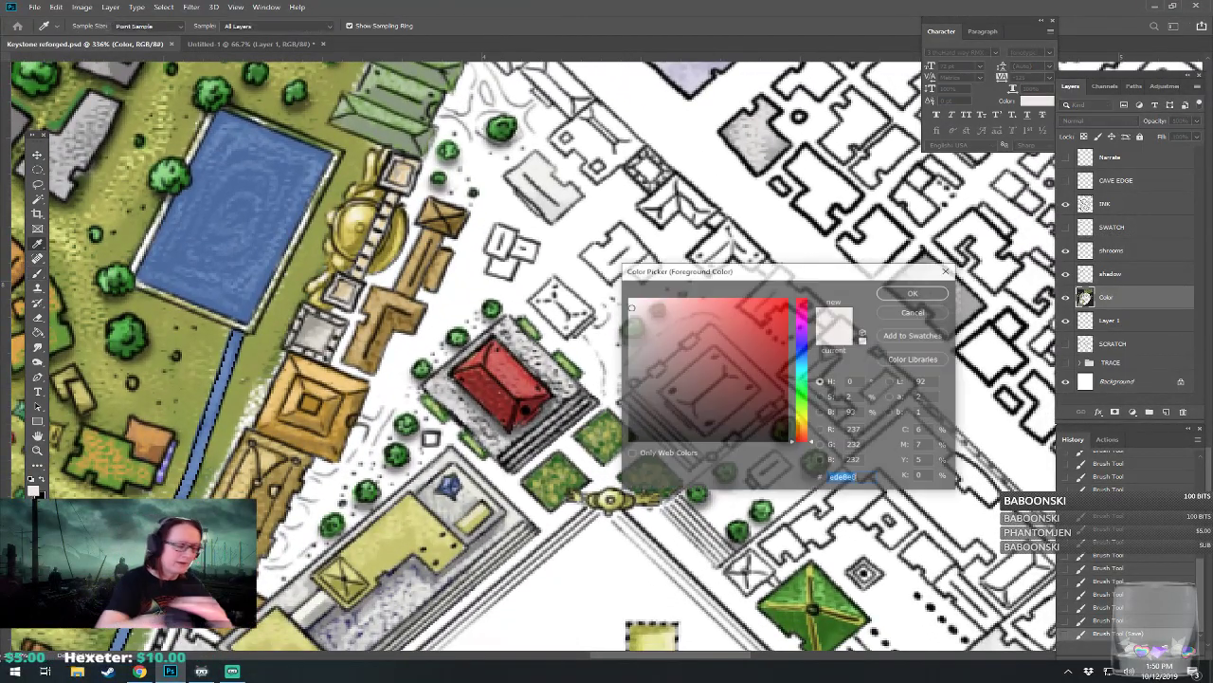
click(802, 420)
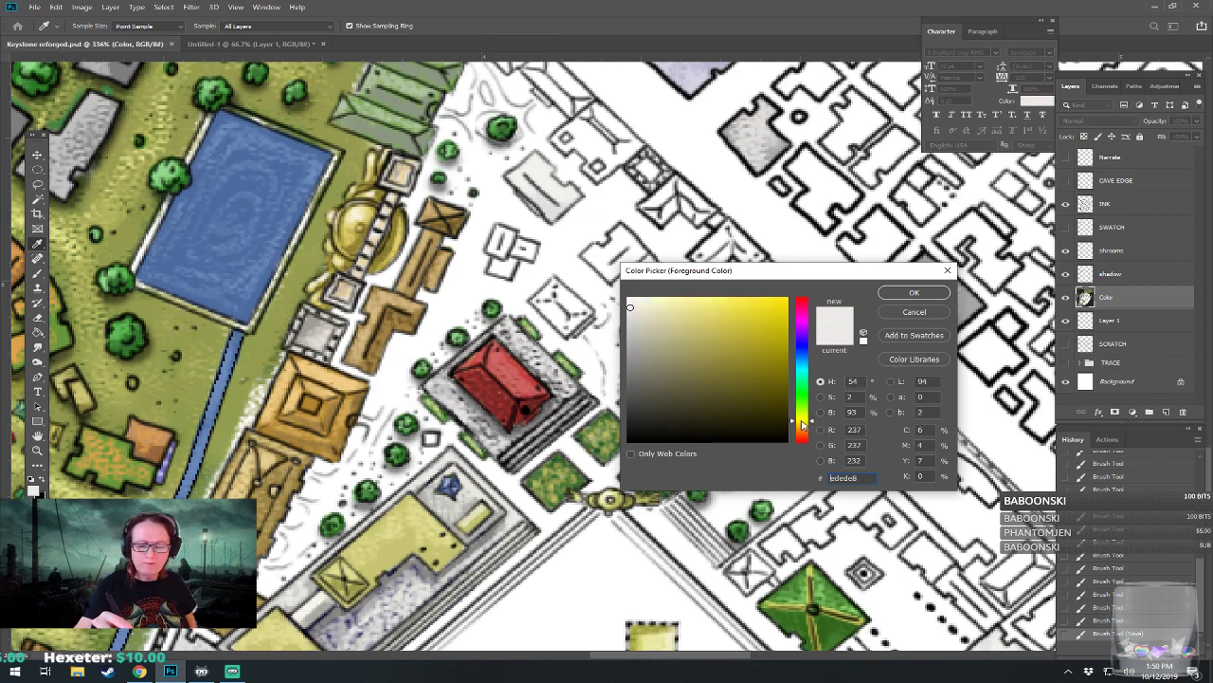
click(697, 343)
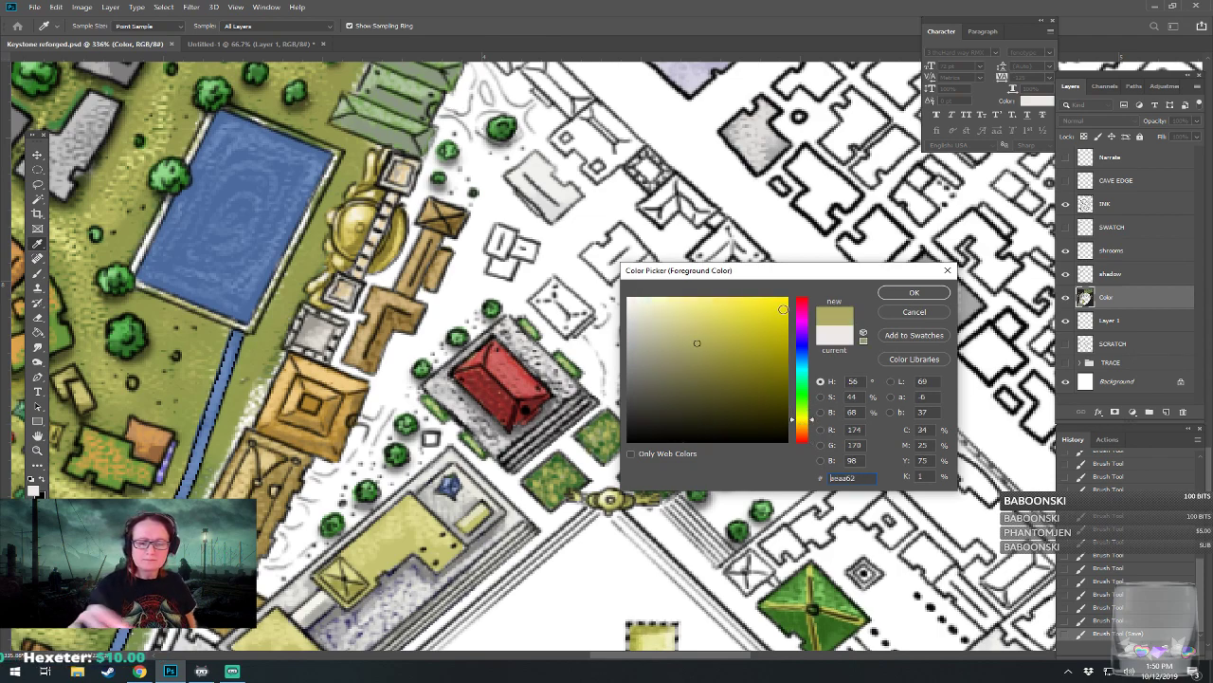
click(701, 318)
click(912, 294)
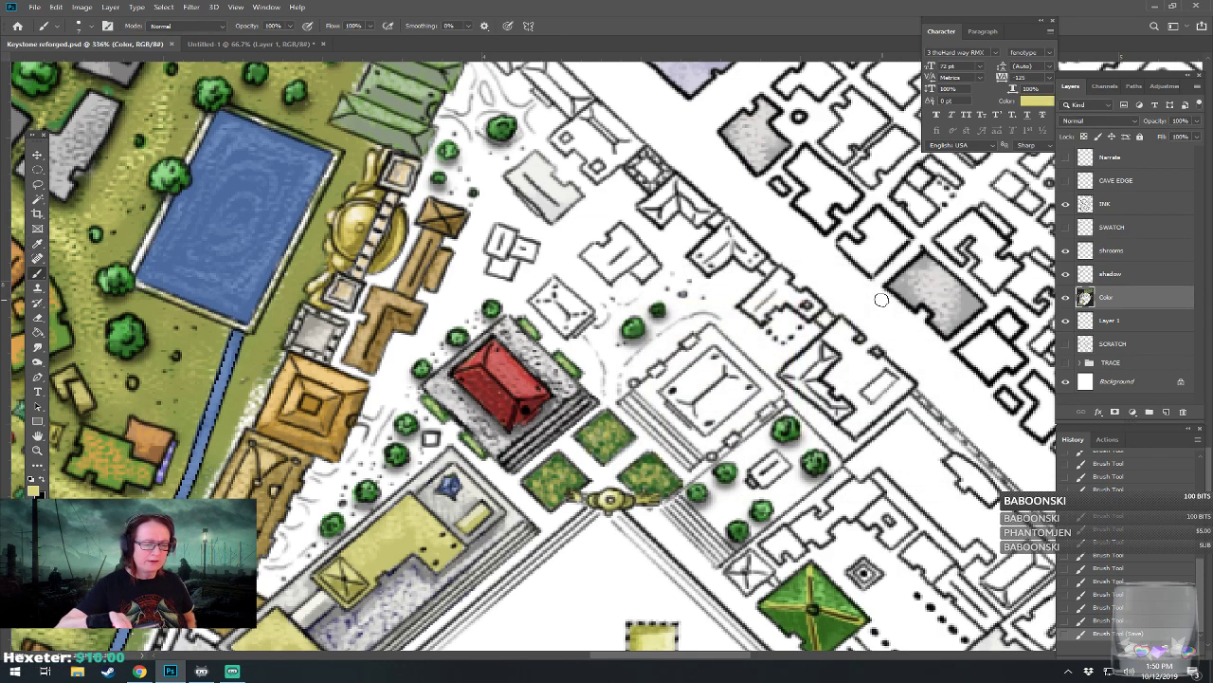
drag(882, 300, 774, 87)
drag(530, 445, 504, 656)
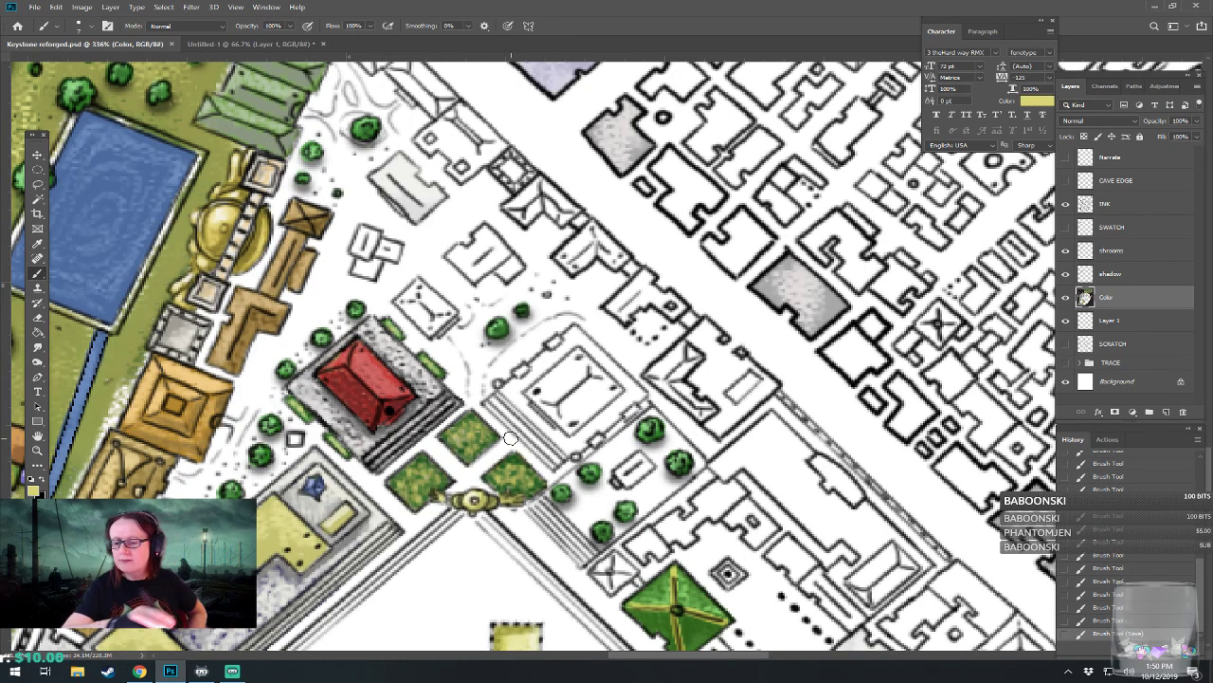
mouse_move(565, 379)
mouse_down()
mouse_move(566, 417)
mouse_move(551, 388)
mouse_move(580, 410)
mouse_move(561, 375)
mouse_move(589, 389)
mouse_move(579, 356)
mouse_move(541, 386)
mouse_move(575, 358)
mouse_move(588, 367)
mouse_move(578, 349)
mouse_move(596, 382)
mouse_up()
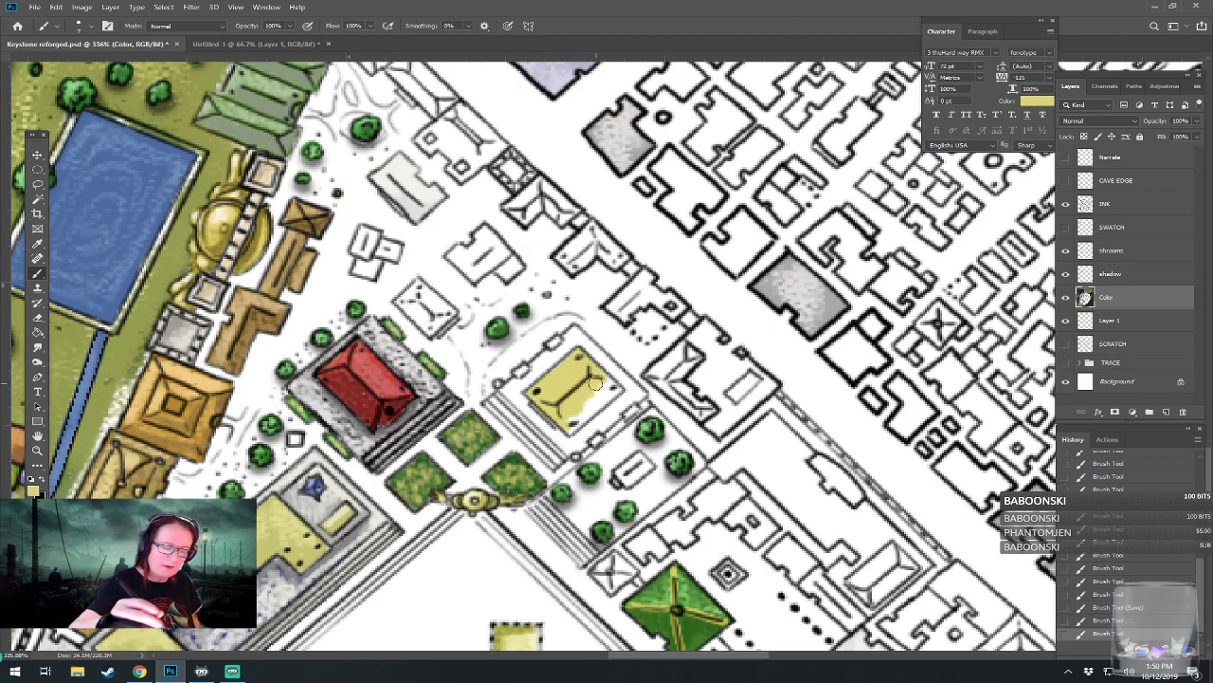
Step: Shade the southern slopes and edges of the yellow roof with a darker olive yellow
click(35, 490)
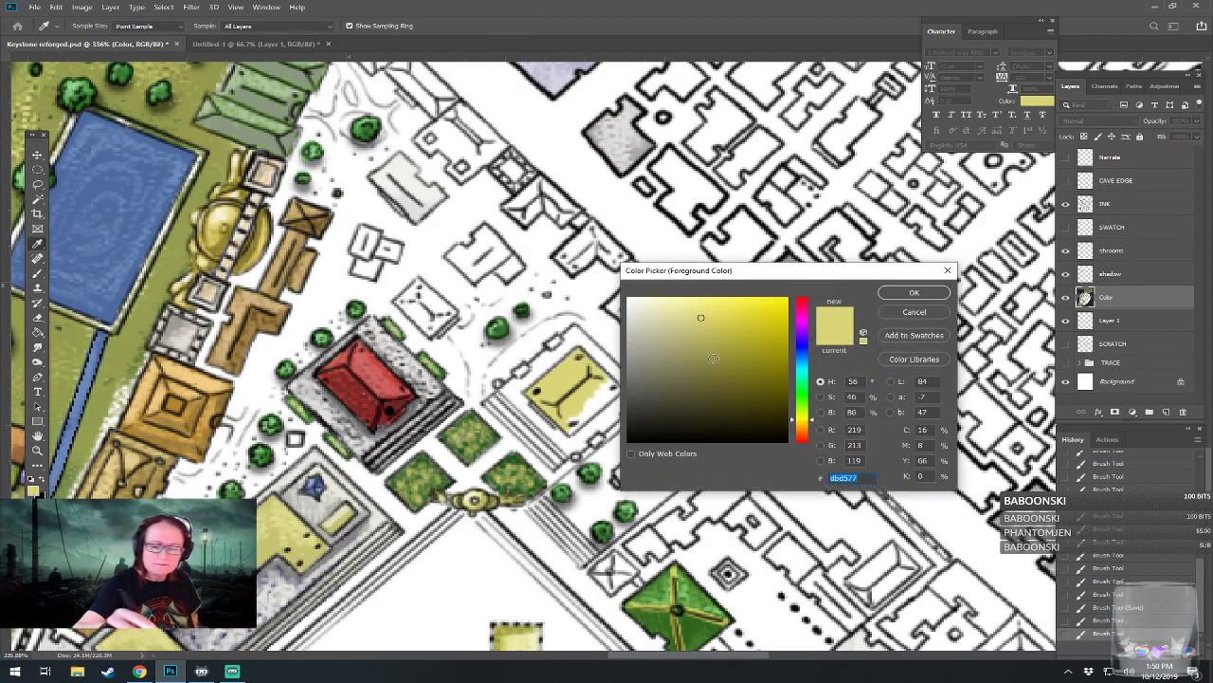
click(900, 295)
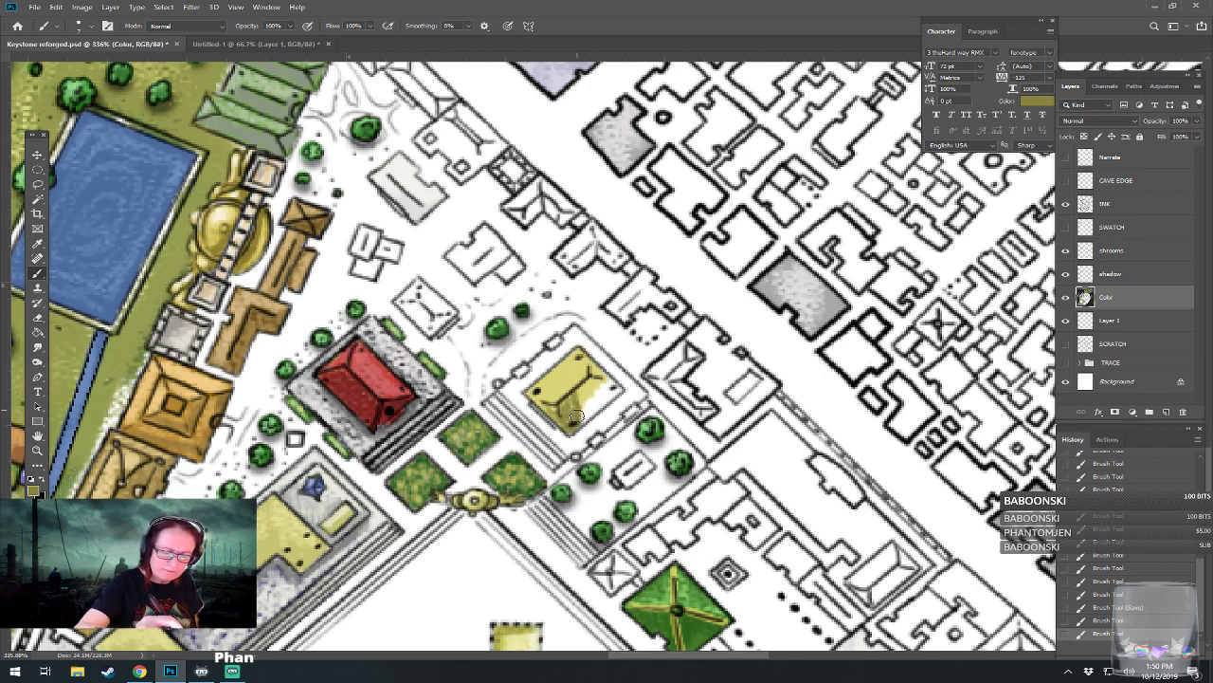
mouse_move(588, 409)
mouse_down()
mouse_move(601, 381)
mouse_move(610, 396)
mouse_move(596, 410)
mouse_move(610, 394)
mouse_move(595, 385)
mouse_move(781, 372)
mouse_up()
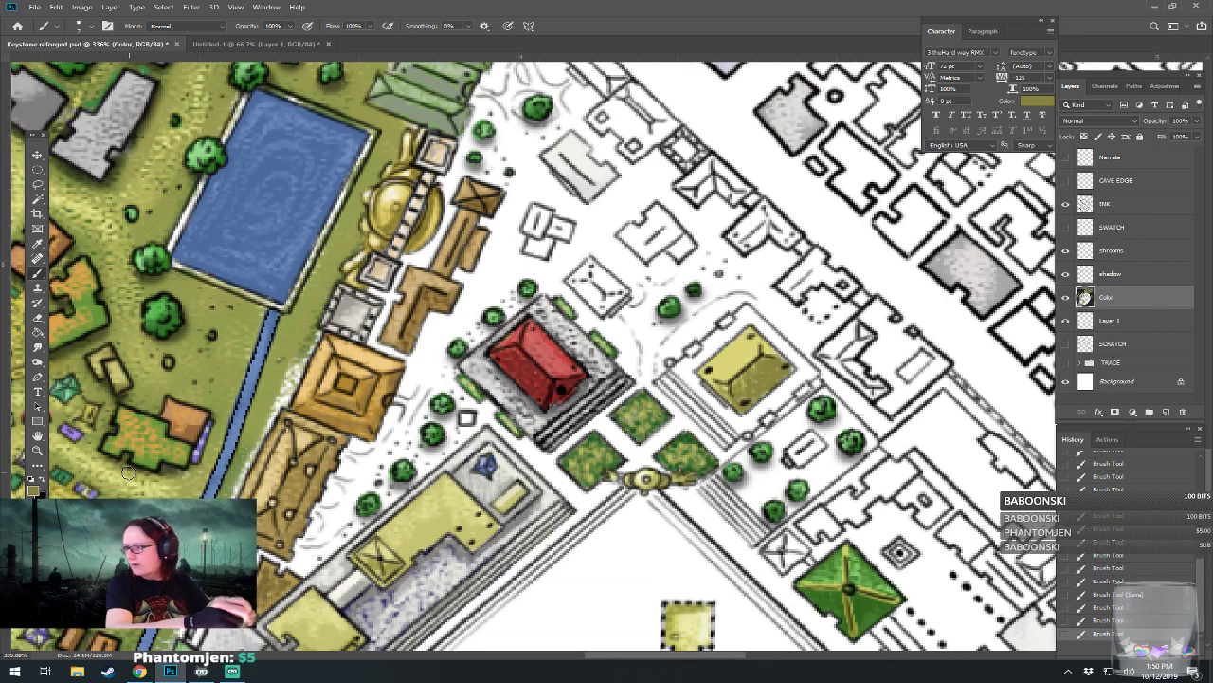
Step: Brush light yellow (#cfca7b) over the shaded southeastern slope of the yellow roof
click(33, 486)
click(692, 325)
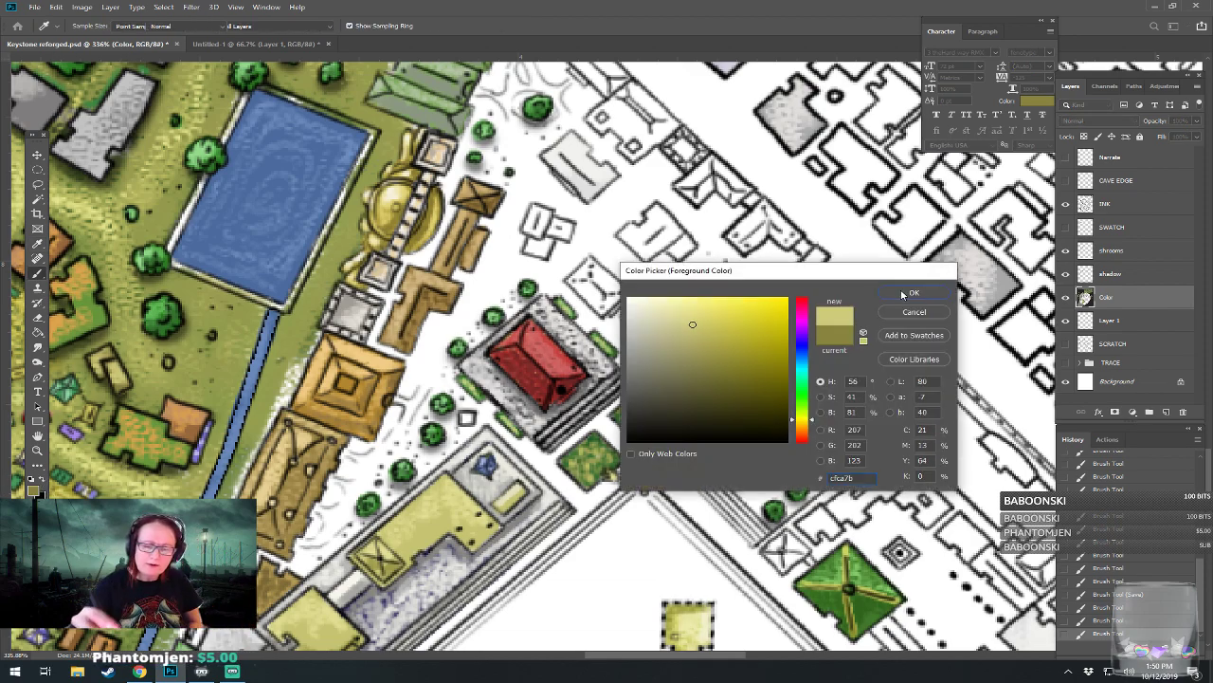
click(906, 293)
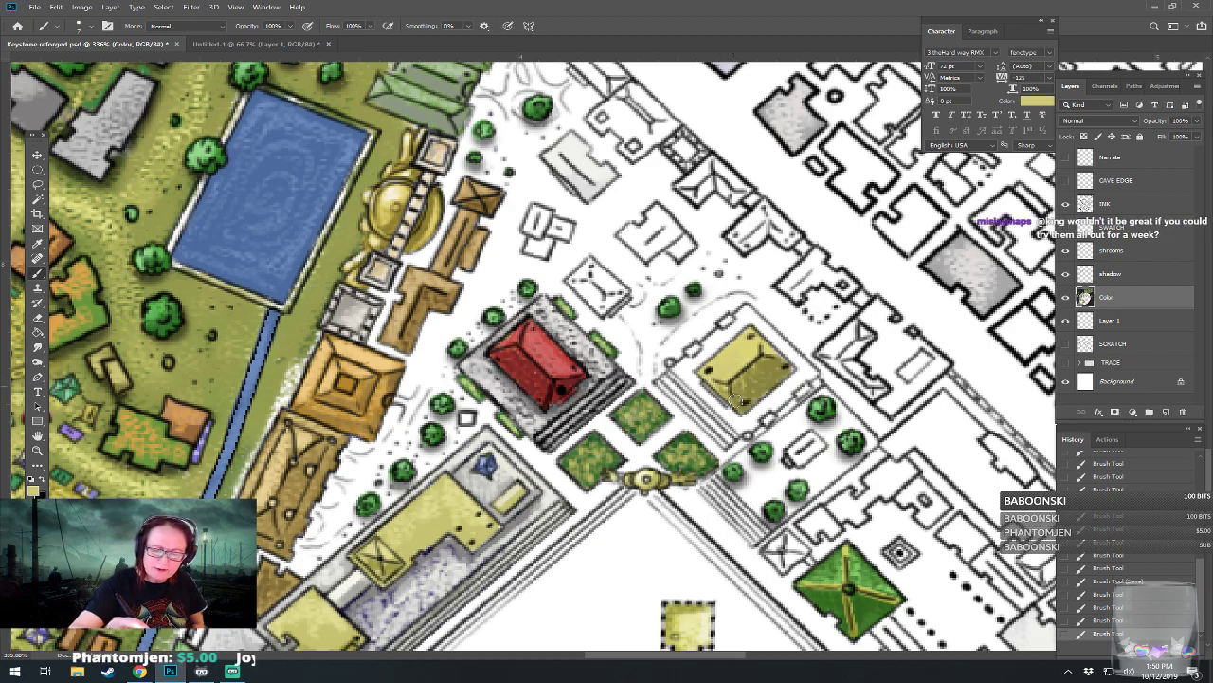
drag(760, 378, 776, 358)
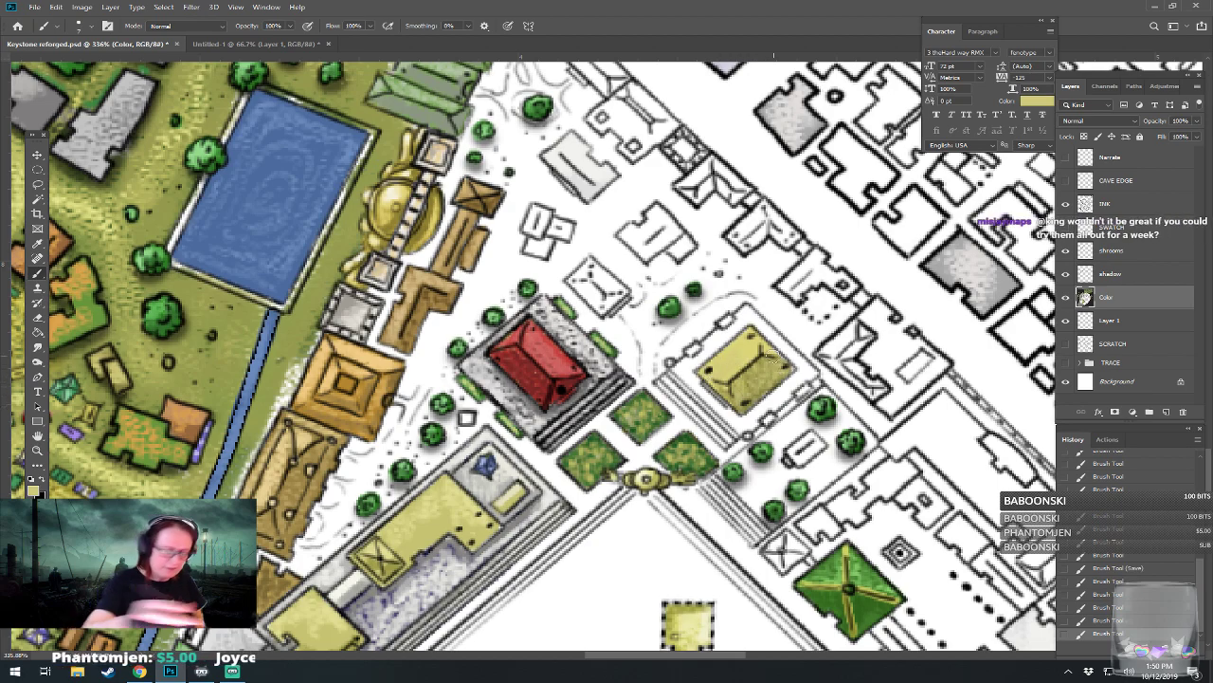
Step: Brush a very pale yellow highlight over the yellow roof of the walled building east of the red-roofed one
click(34, 491)
click(667, 309)
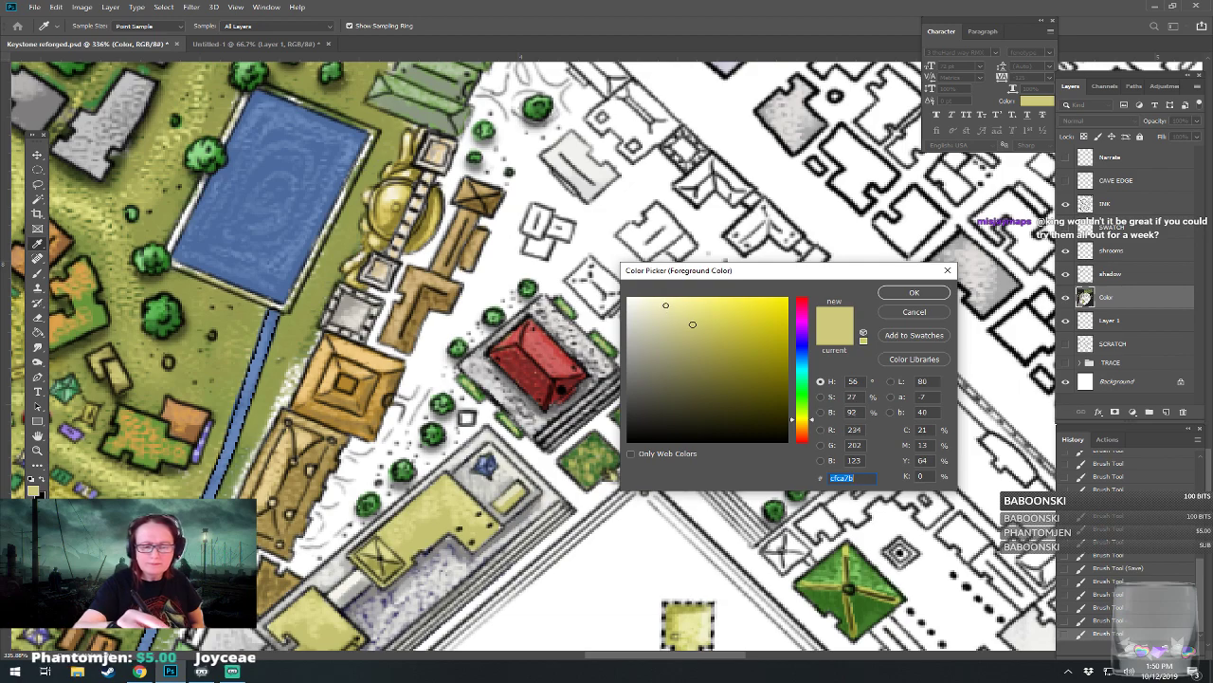
click(906, 294)
mouse_move(709, 379)
mouse_down()
mouse_move(764, 336)
mouse_move(517, 313)
mouse_move(611, 324)
mouse_up()
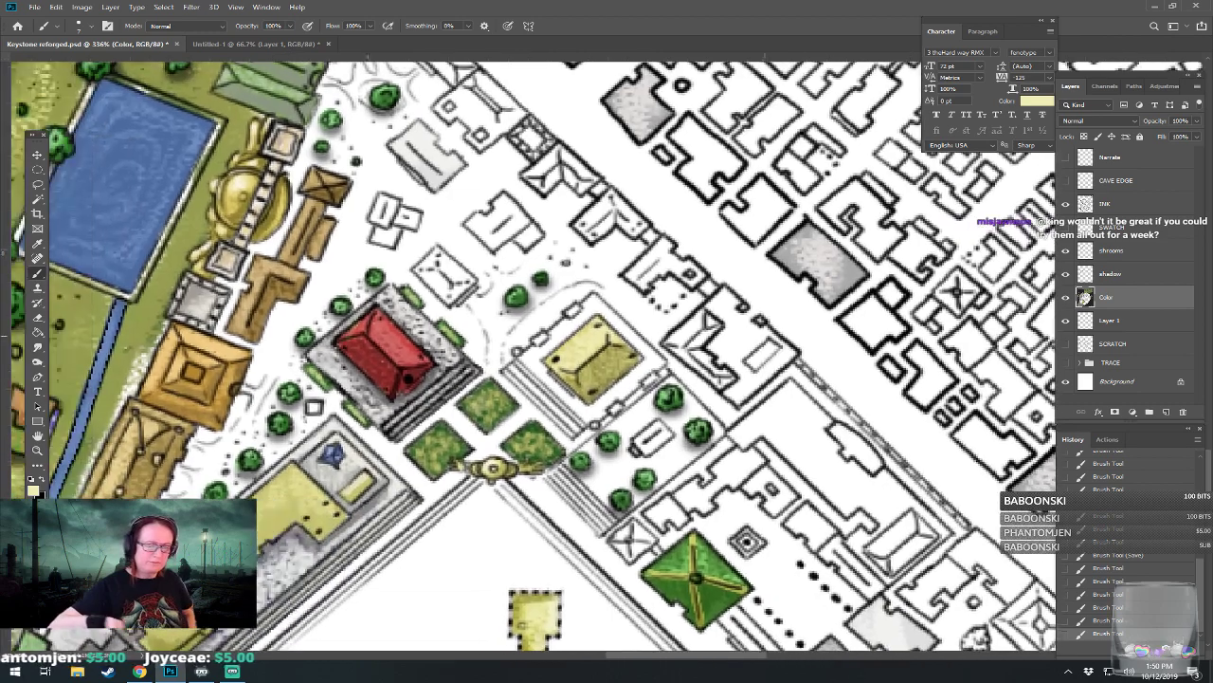
Step: Paint the walled courtyard and steps around the yellow-roofed building with pale warm grey (#e1e0d4)
click(33, 491)
click(636, 314)
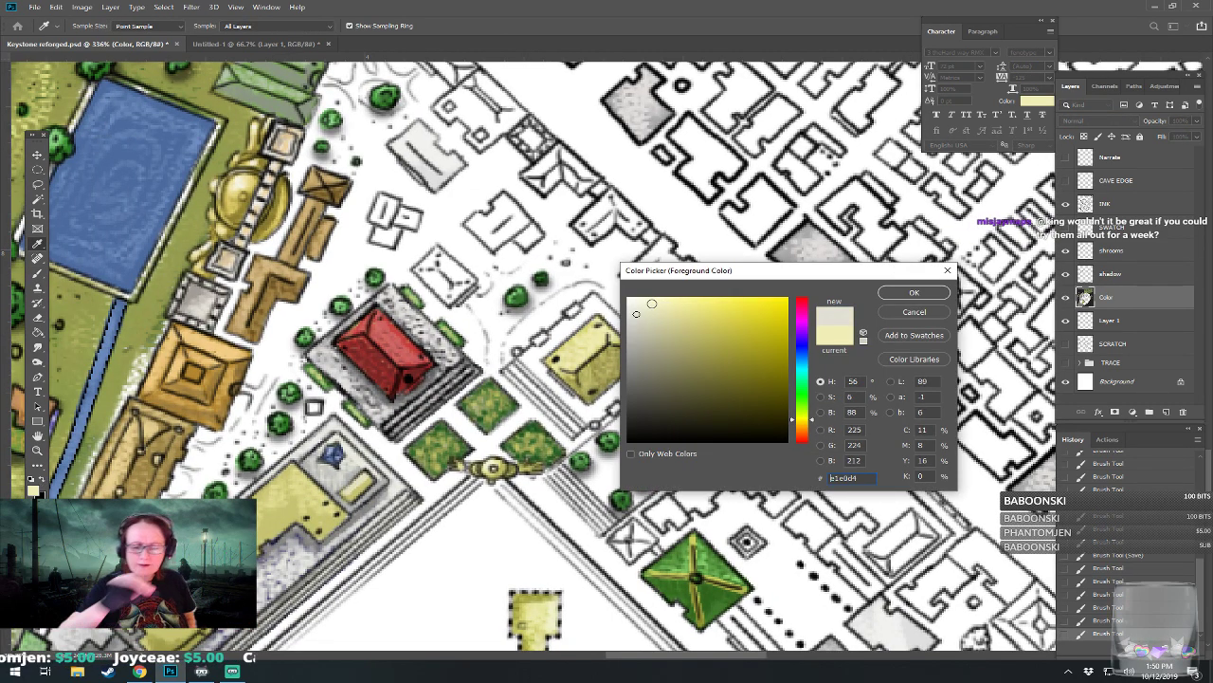
click(914, 292)
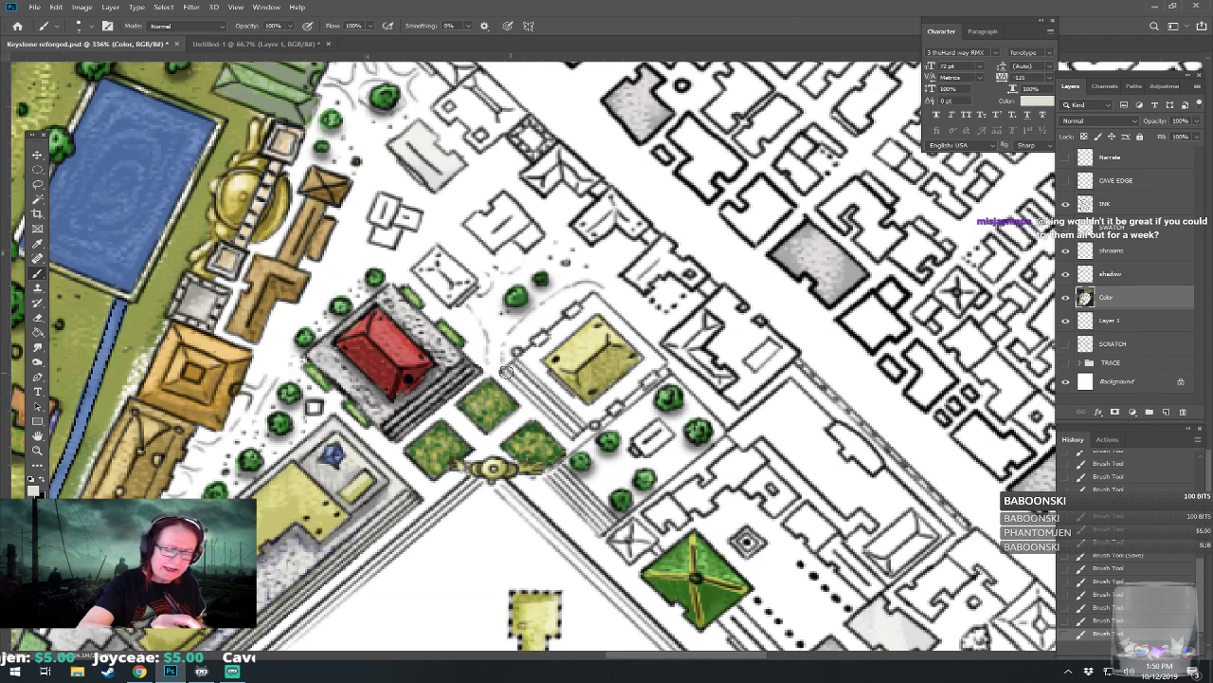
mouse_move(531, 389)
mouse_down()
mouse_move(560, 405)
mouse_move(531, 363)
mouse_move(549, 376)
mouse_move(516, 368)
mouse_move(562, 422)
mouse_move(573, 408)
mouse_move(572, 429)
mouse_move(653, 362)
mouse_up()
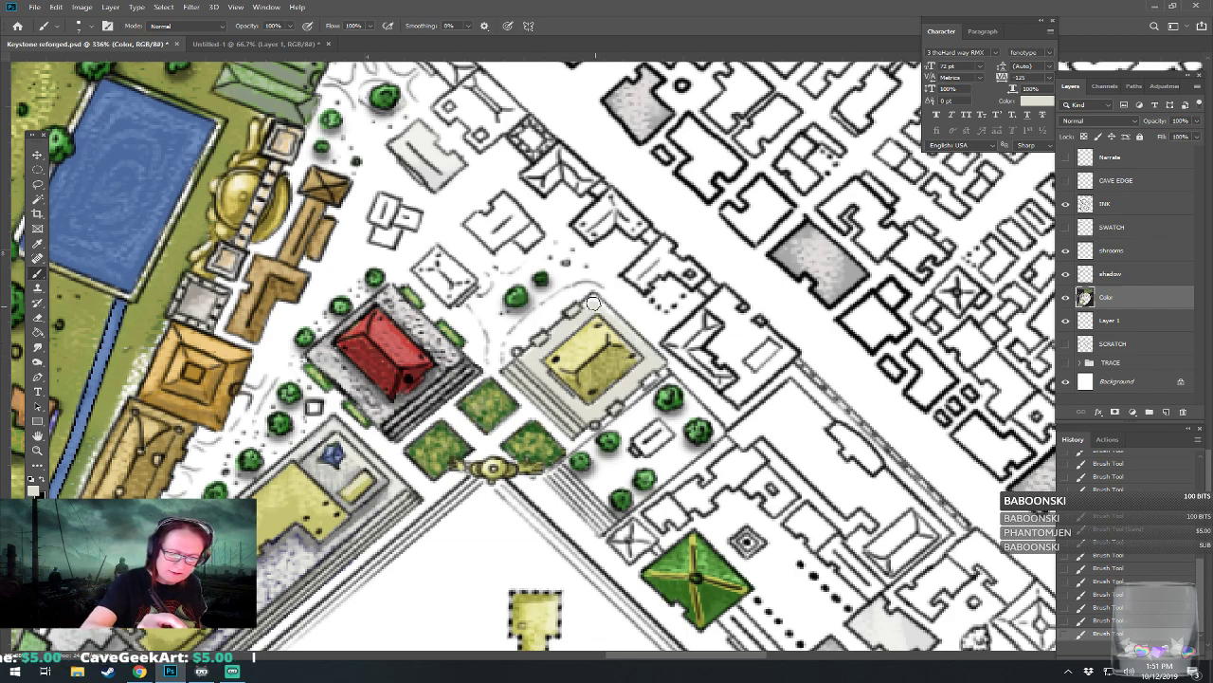
Step: Touch up the yellow roof with light yellow (#e3df98) and shade its southeastern slope with olive (#a49e42)
click(34, 489)
click(679, 312)
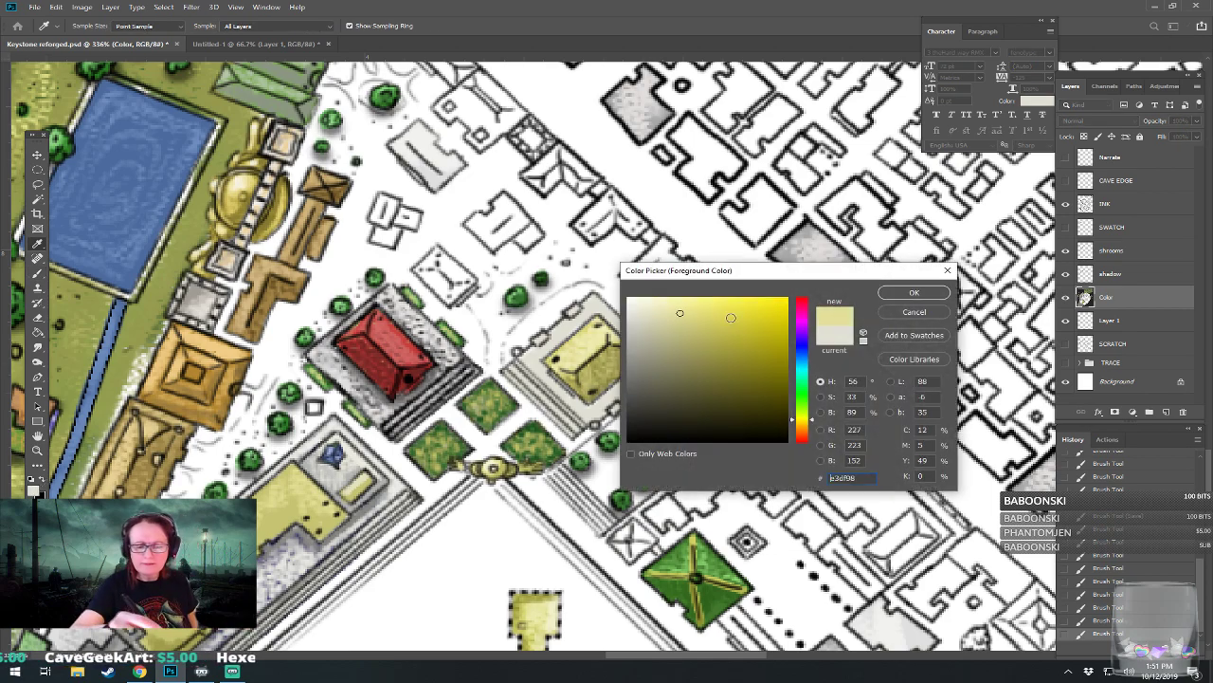
click(901, 294)
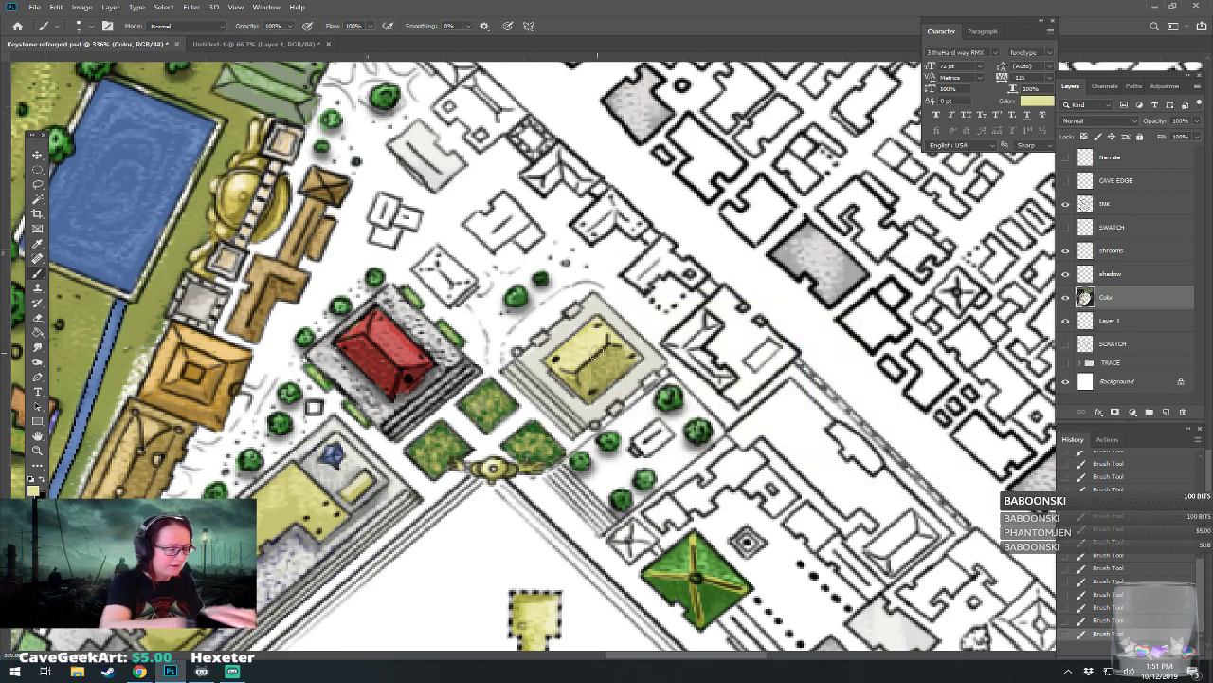
click(34, 490)
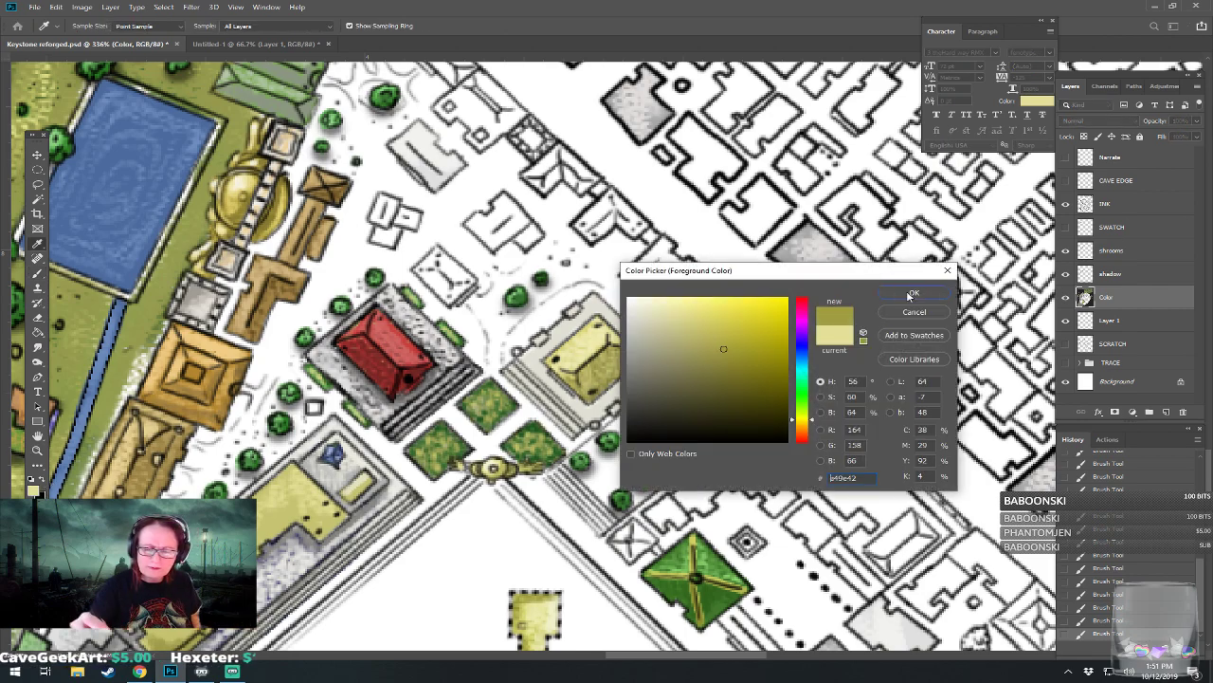
click(910, 293)
drag(616, 351, 621, 366)
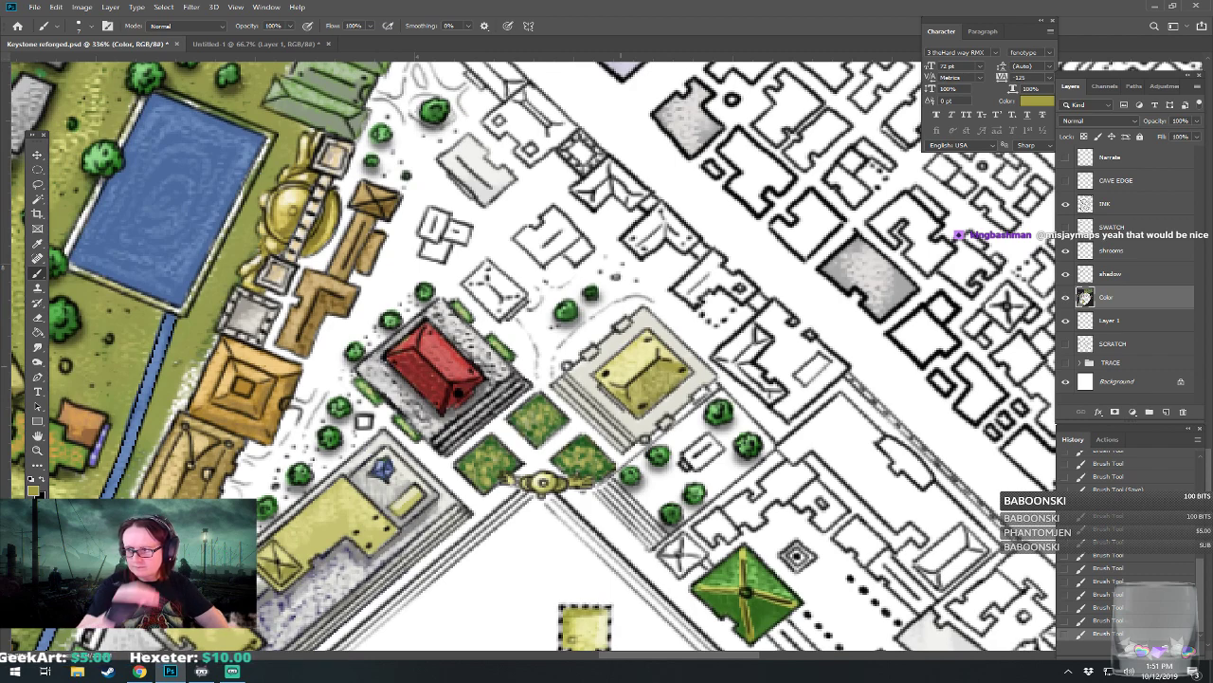
mouse_move(656, 393)
mouse_down()
mouse_move(640, 383)
mouse_move(642, 397)
mouse_up()
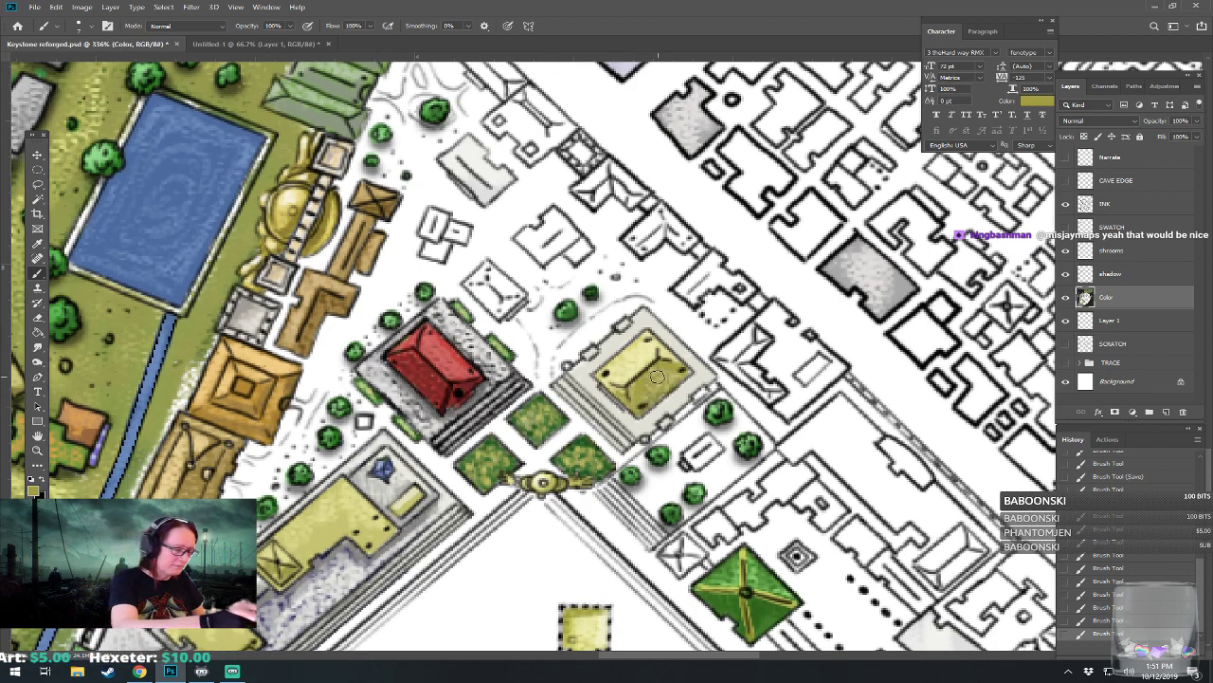
Step: Shade the courtyard around the base of the yellow-roofed building with a darker warm grey (#9d9c94)
click(35, 491)
click(595, 367)
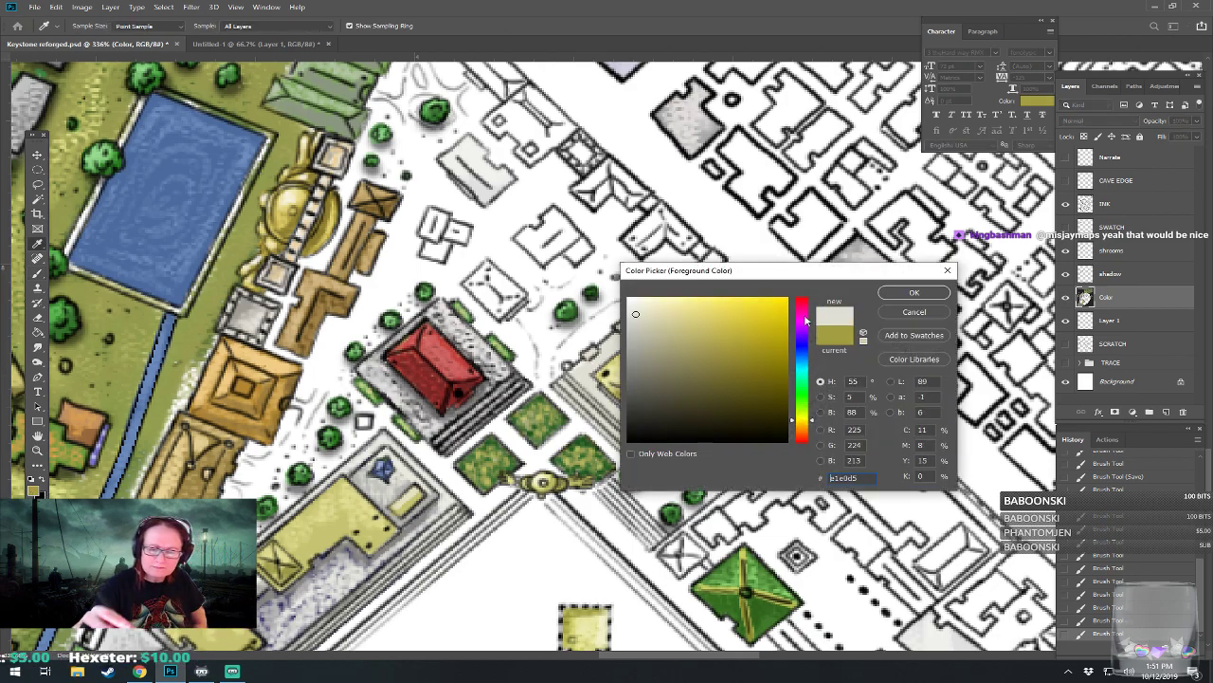
click(914, 293)
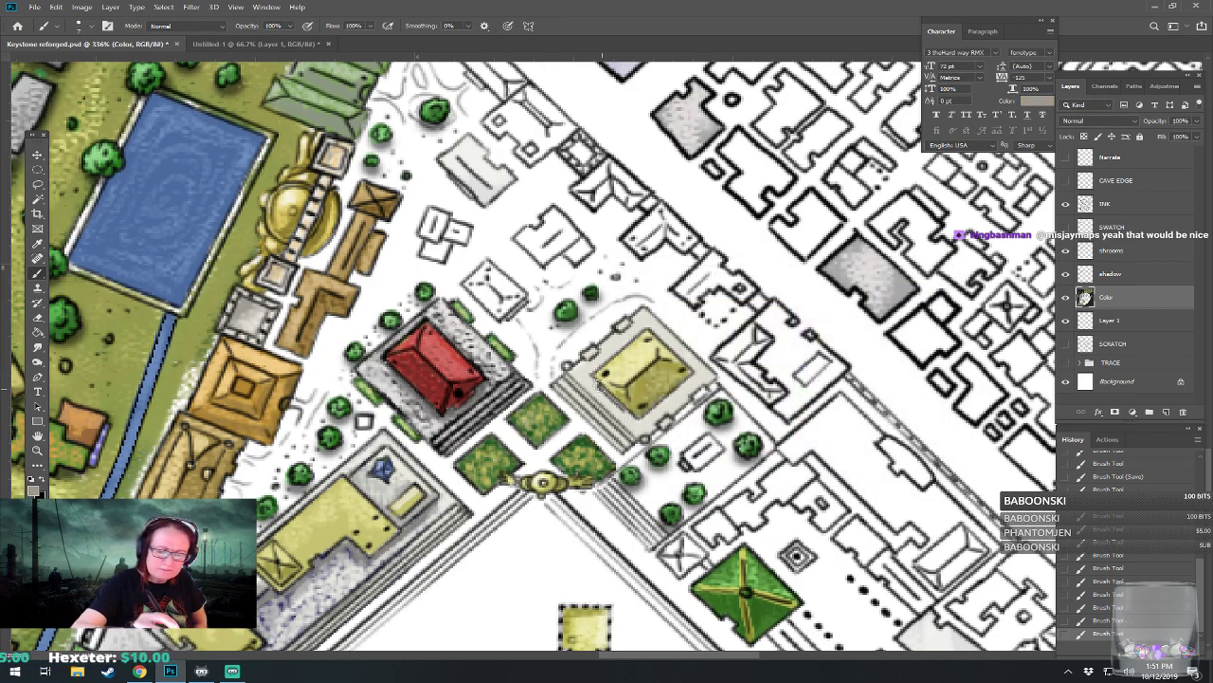
mouse_move(597, 389)
mouse_down()
mouse_move(636, 420)
mouse_move(658, 409)
mouse_move(642, 424)
mouse_move(694, 378)
mouse_up()
mouse_move(595, 387)
mouse_down()
mouse_move(637, 422)
mouse_move(681, 389)
mouse_move(669, 403)
mouse_up()
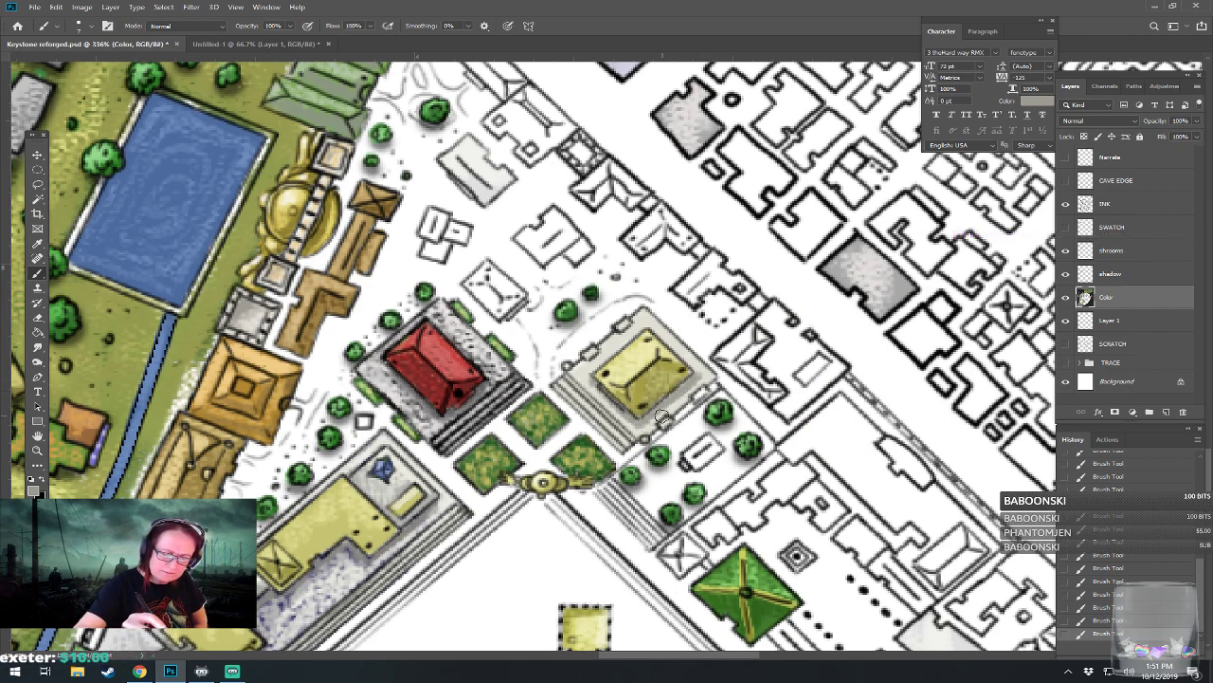
Step: Paint the small hedges along the yellow-roofed building's courtyard walls with green (#417e30)
click(35, 486)
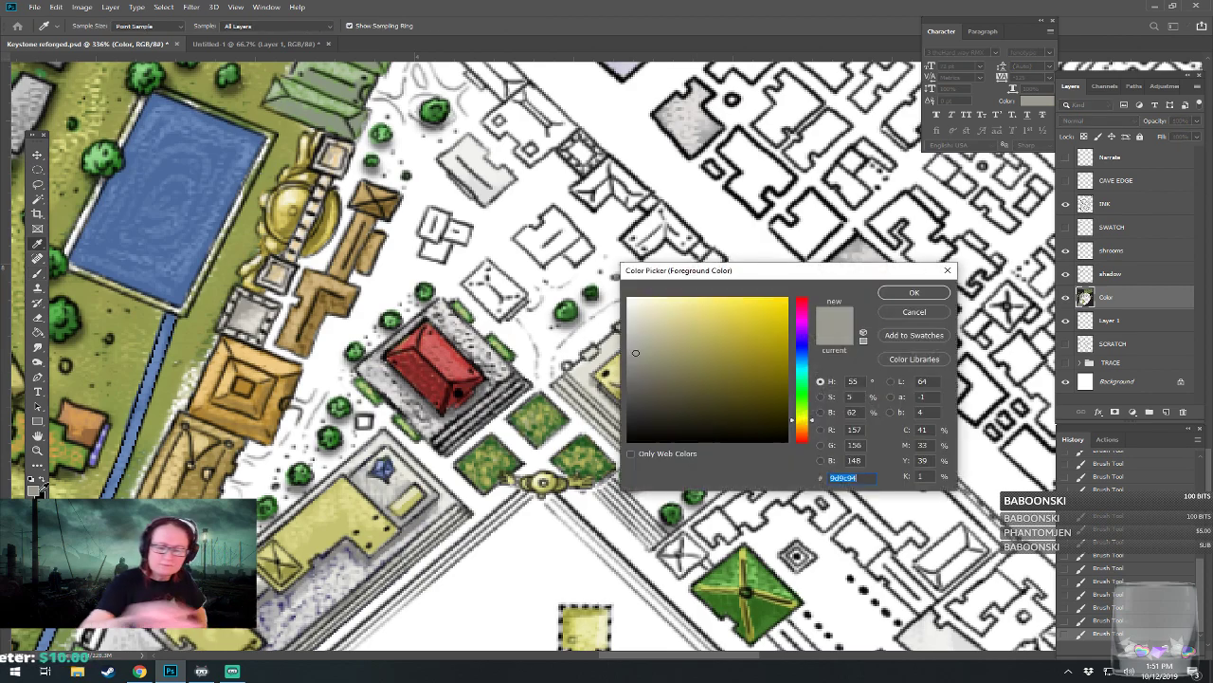
click(802, 398)
click(726, 370)
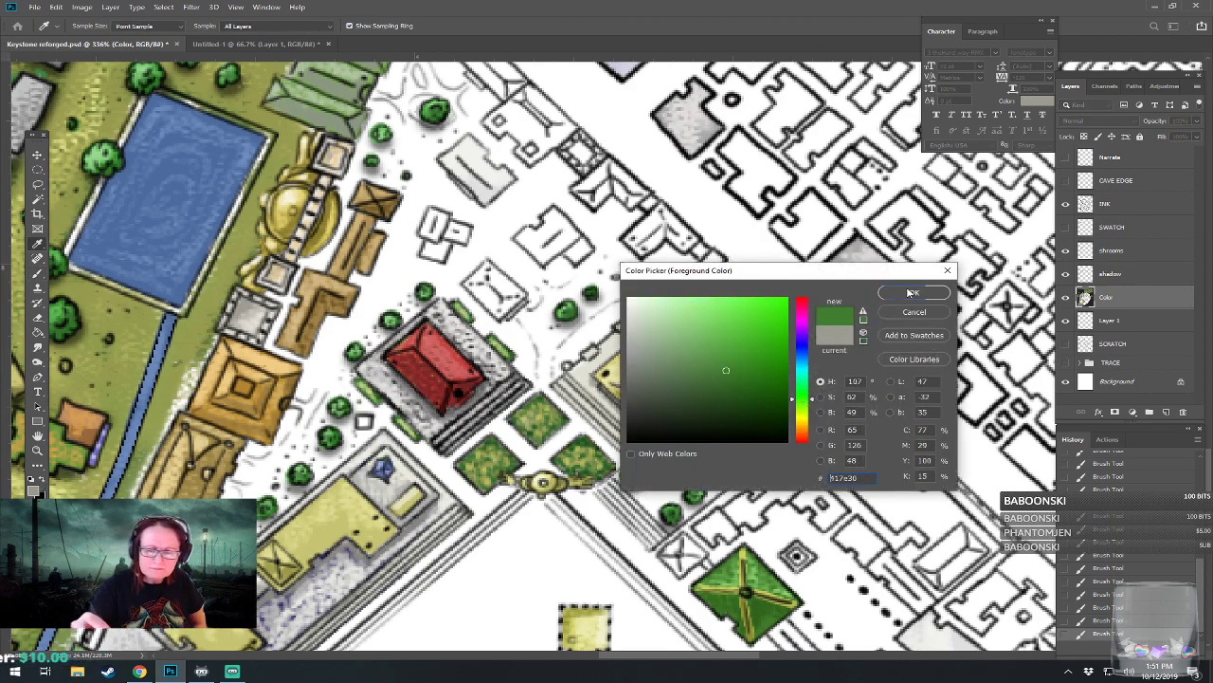
click(912, 293)
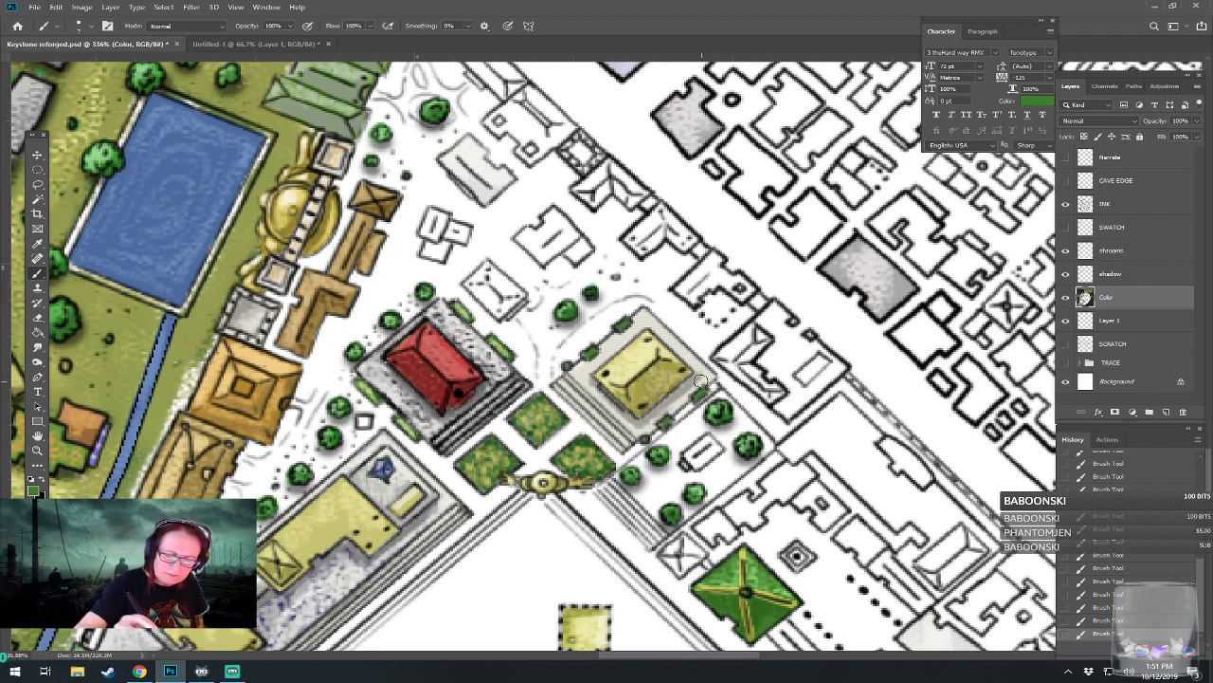
Step: Add light green (#65b350) highlights and dark green shading to the hedges around the yellow-roofed building's courtyard
click(36, 490)
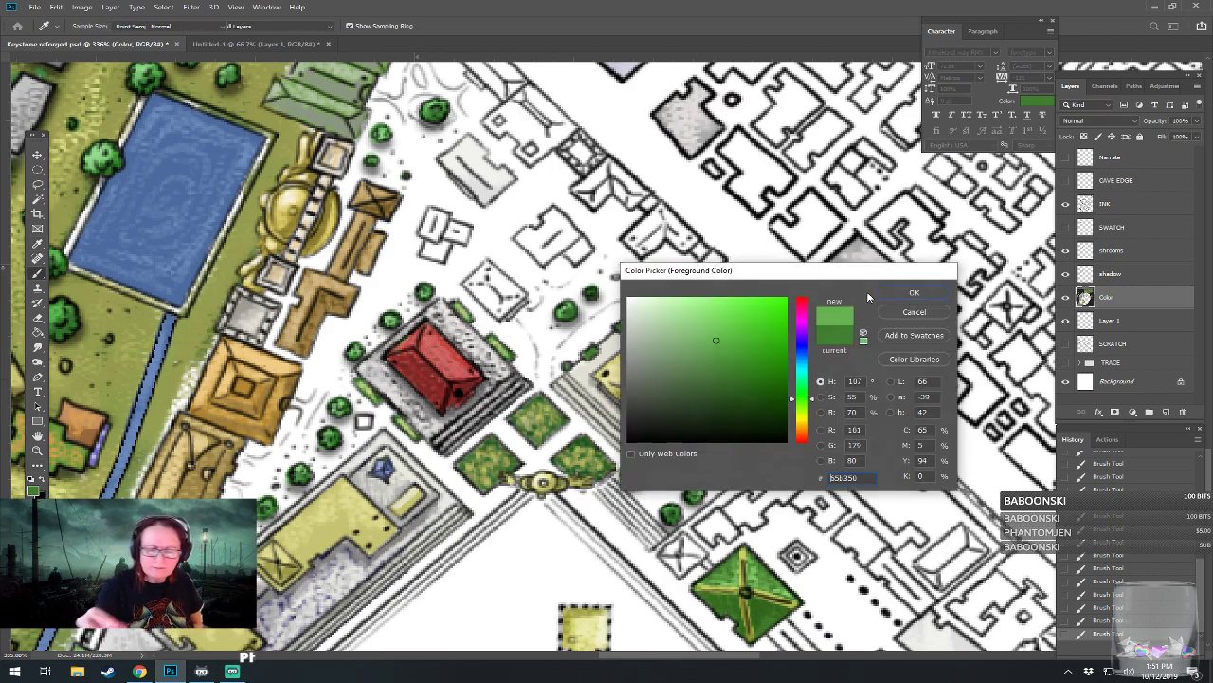
click(913, 293)
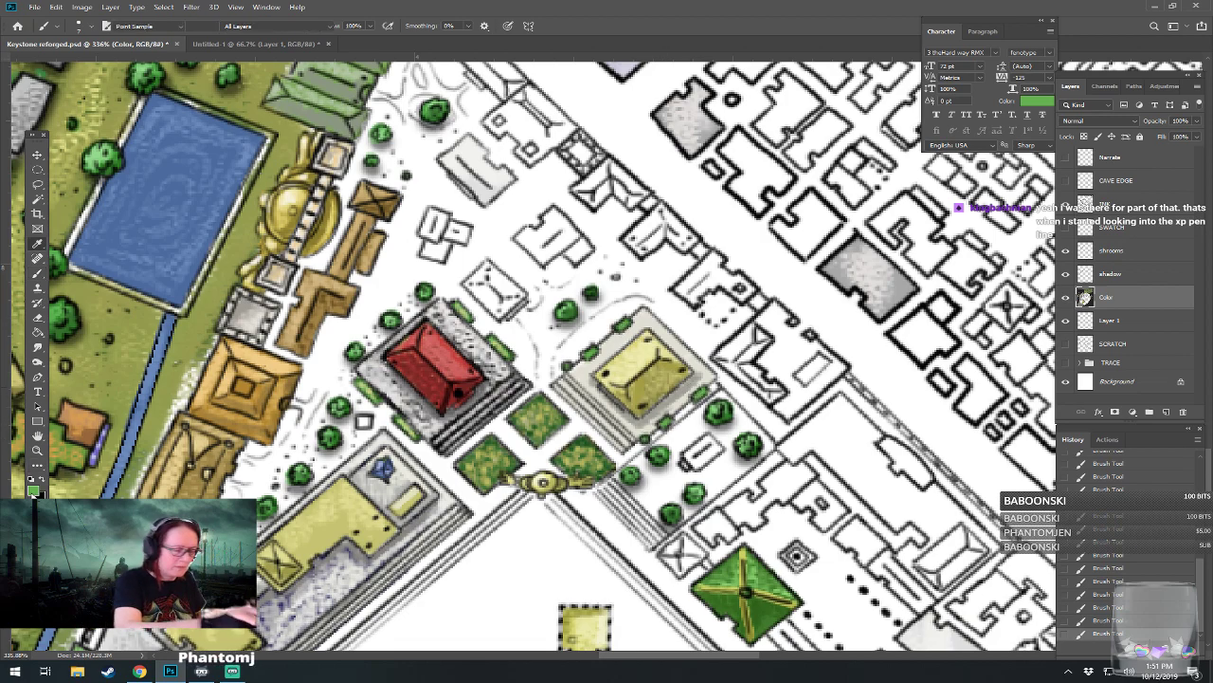
click(33, 488)
click(902, 296)
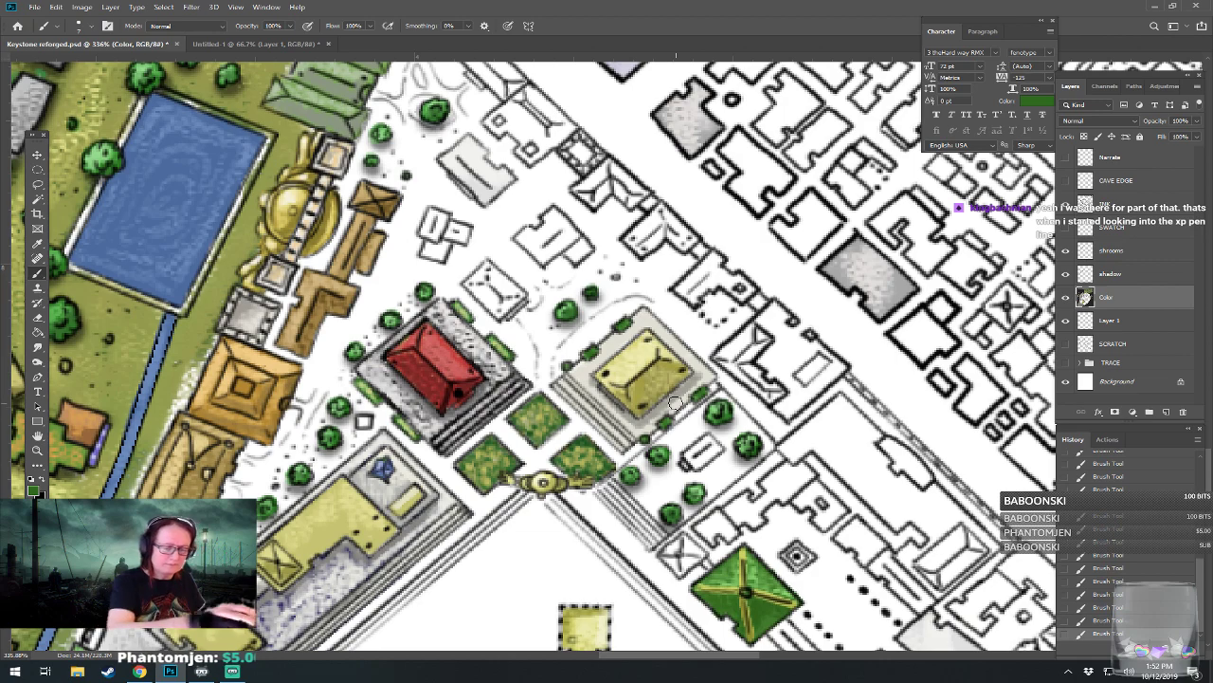
Step: Highlight the courtyard paving and steps around the yellow-roofed building with off-white (#f1f1f1) and near-white (#fdfffd)
click(33, 489)
click(628, 305)
click(912, 292)
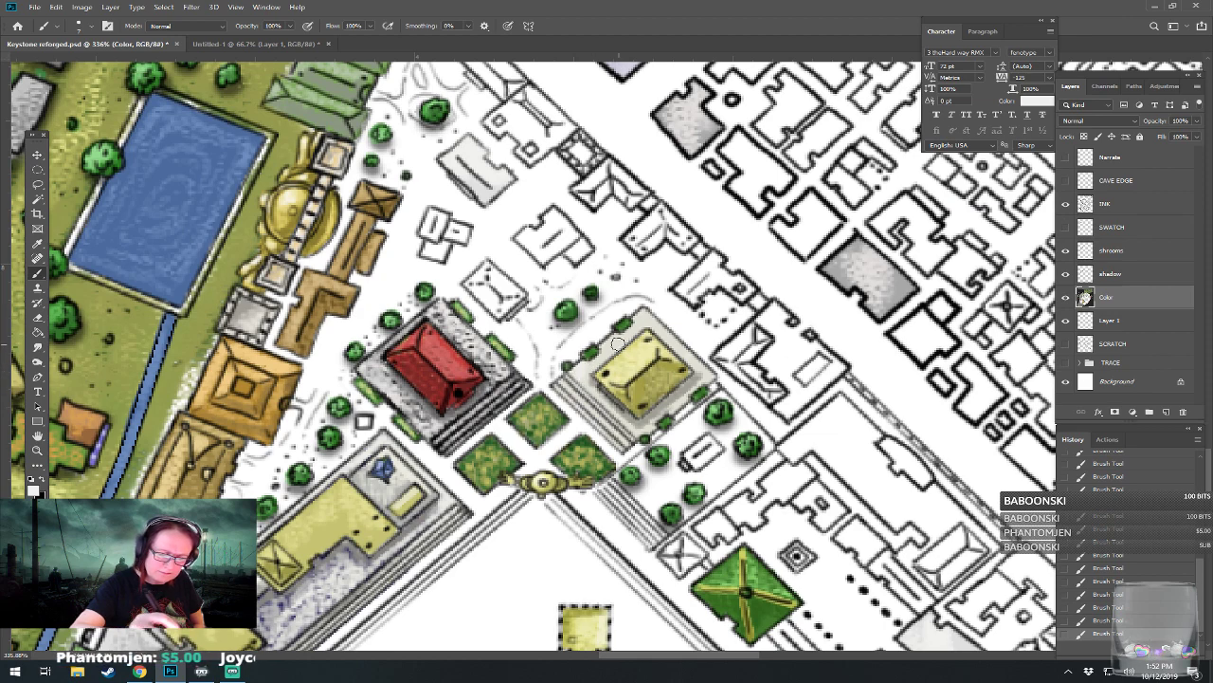
mouse_move(635, 325)
mouse_down()
mouse_move(653, 324)
mouse_move(709, 380)
mouse_up()
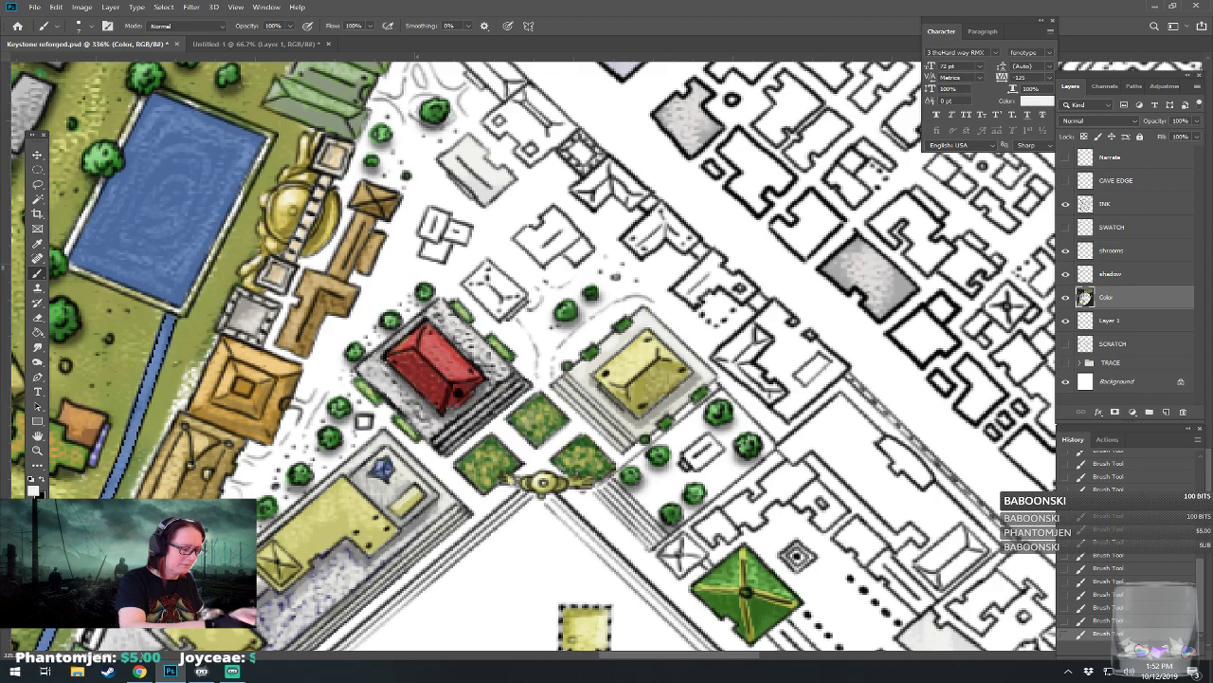
click(32, 487)
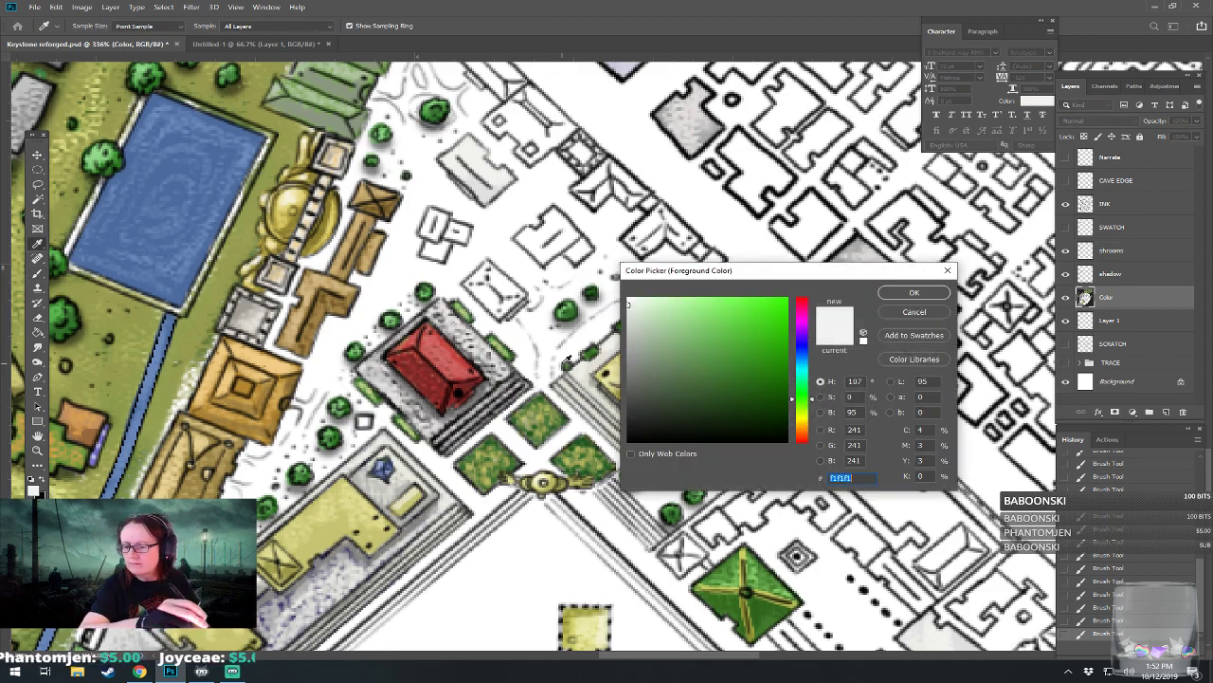
click(901, 293)
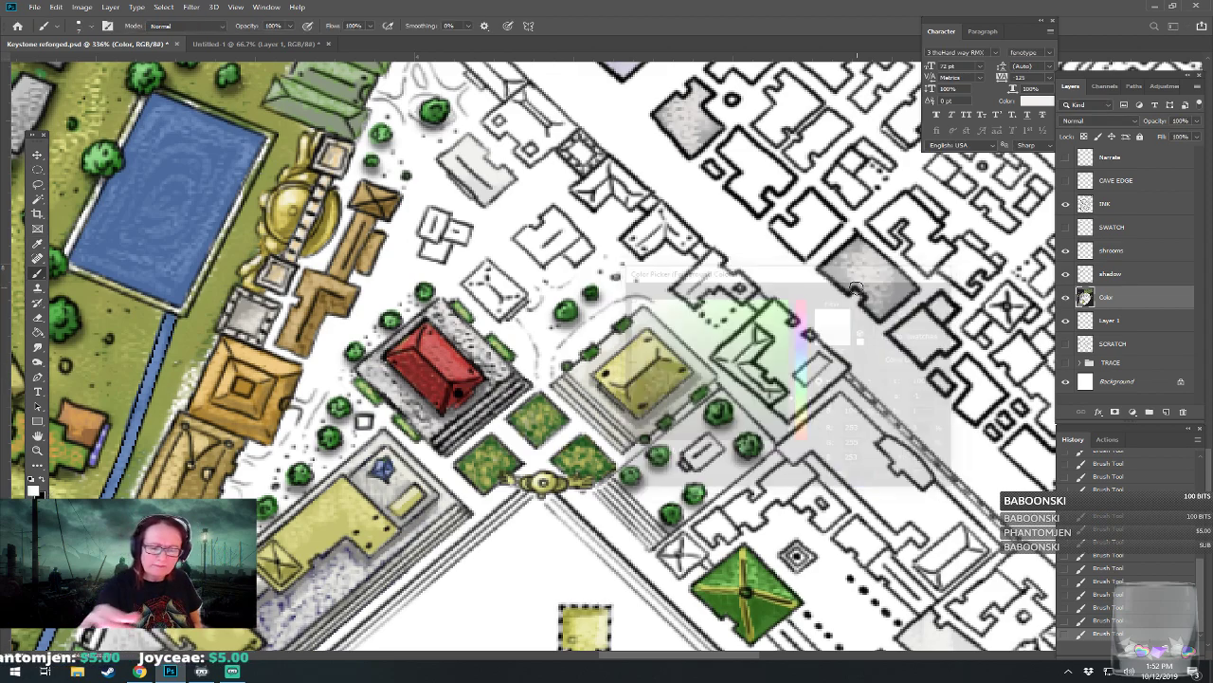
drag(565, 389, 605, 418)
mouse_move(581, 378)
mouse_down()
mouse_move(614, 339)
mouse_move(680, 347)
mouse_move(711, 377)
mouse_up()
Step: Save the map document with the finished yellow-roofed building and courtyard
scroll(712, 380, down, 5)
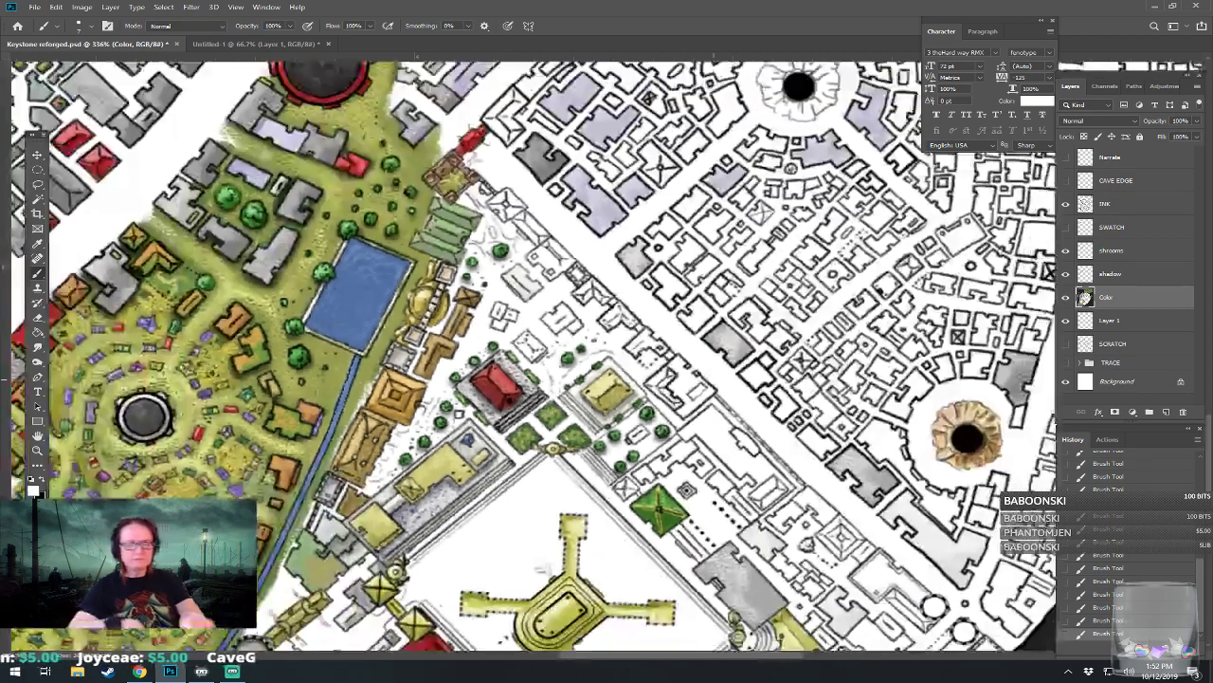
scroll(712, 380, down, 3)
scroll(630, 611, down, 2)
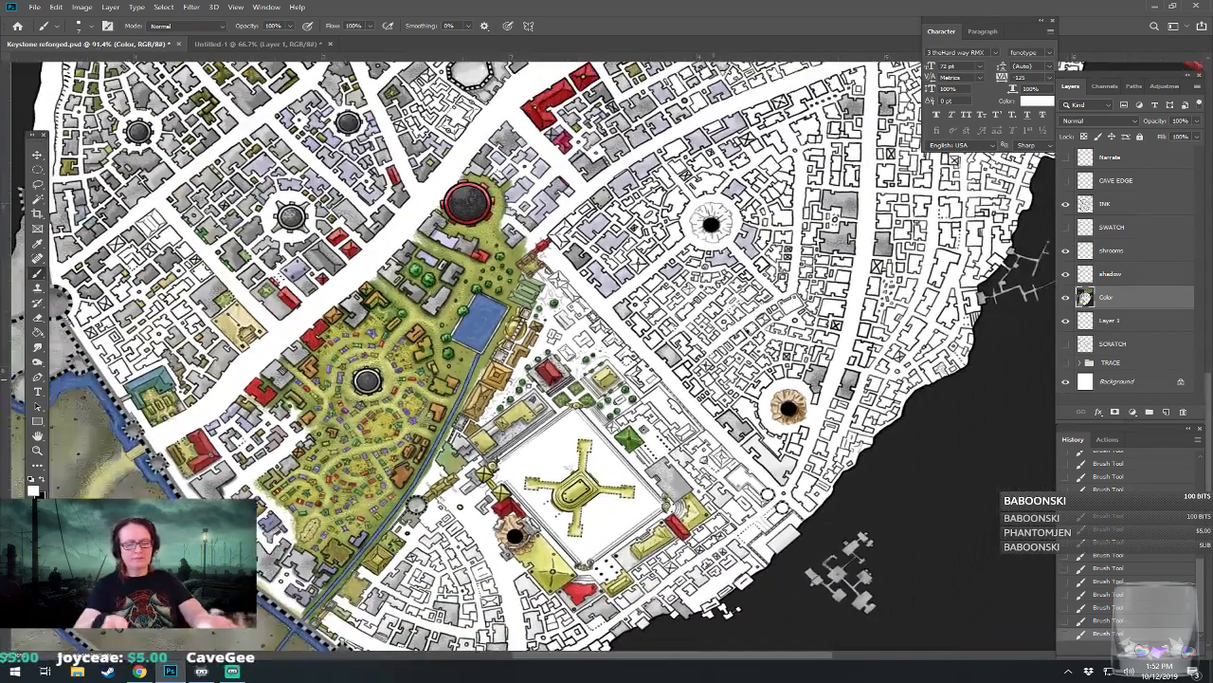
key(ctrl+s)
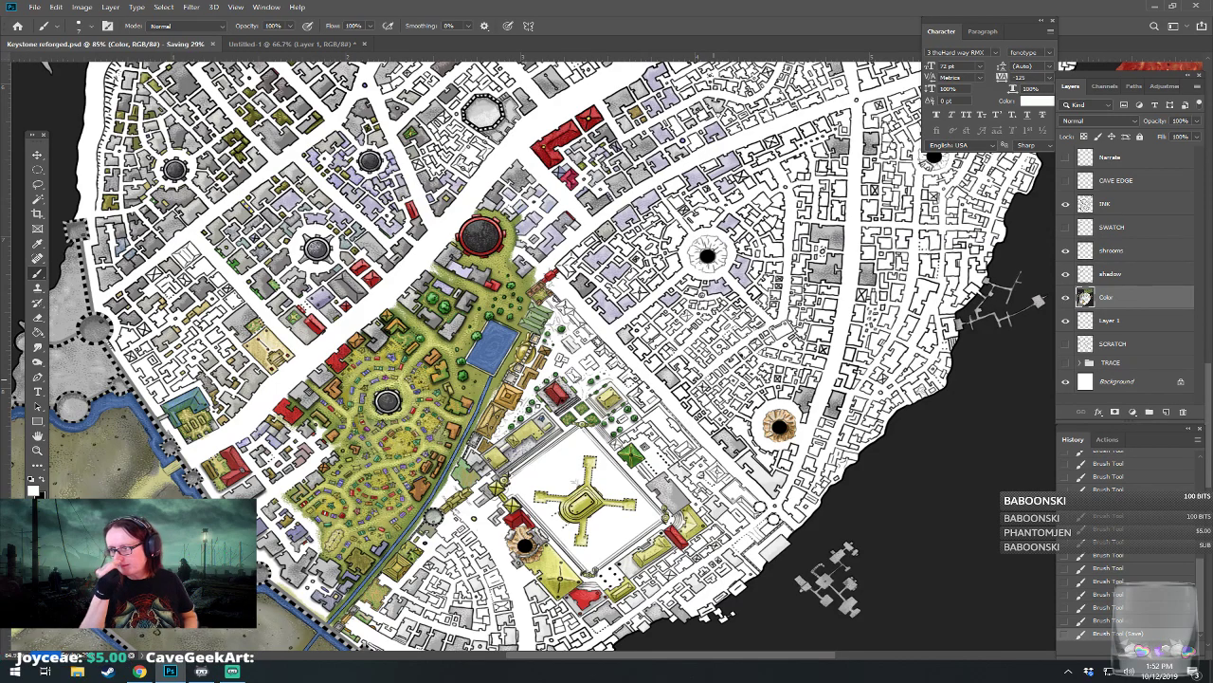
Step: Paint the small building among the trees southeast of the yellow-roofed courtyard with a muted olive-tan base colour
scroll(598, 368, up, 6)
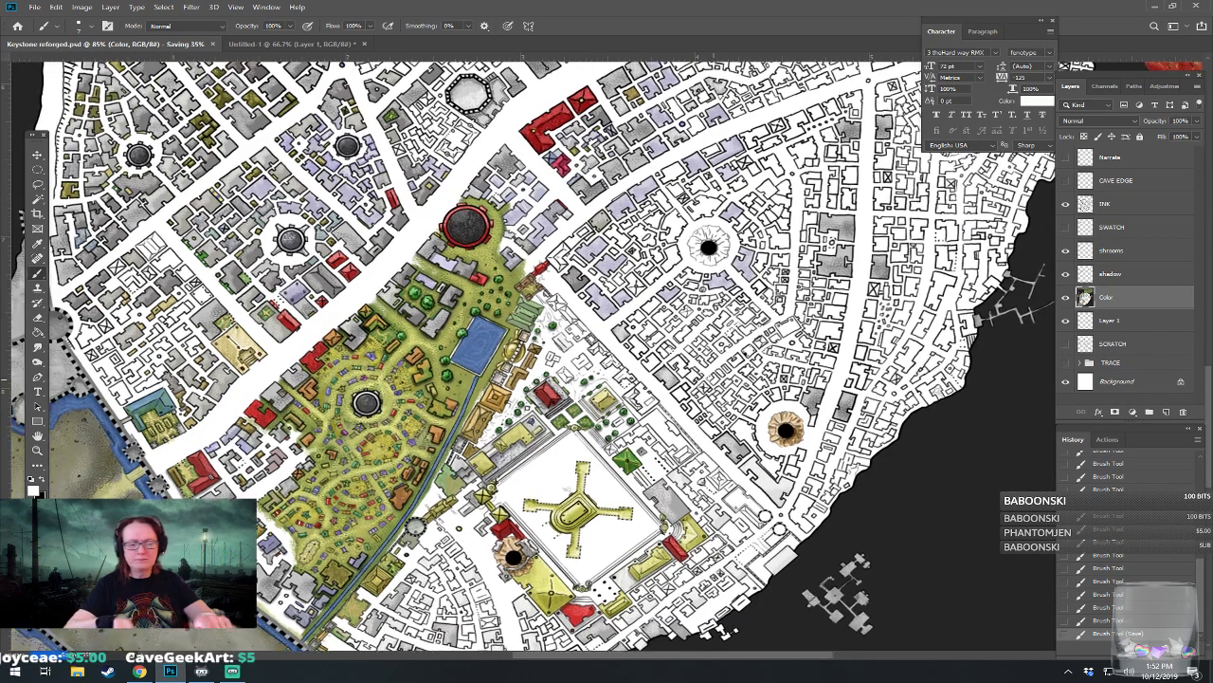
drag(598, 368, 654, 177)
scroll(624, 273, up, 5)
scroll(667, 254, up, 2)
scroll(628, 232, up, 2)
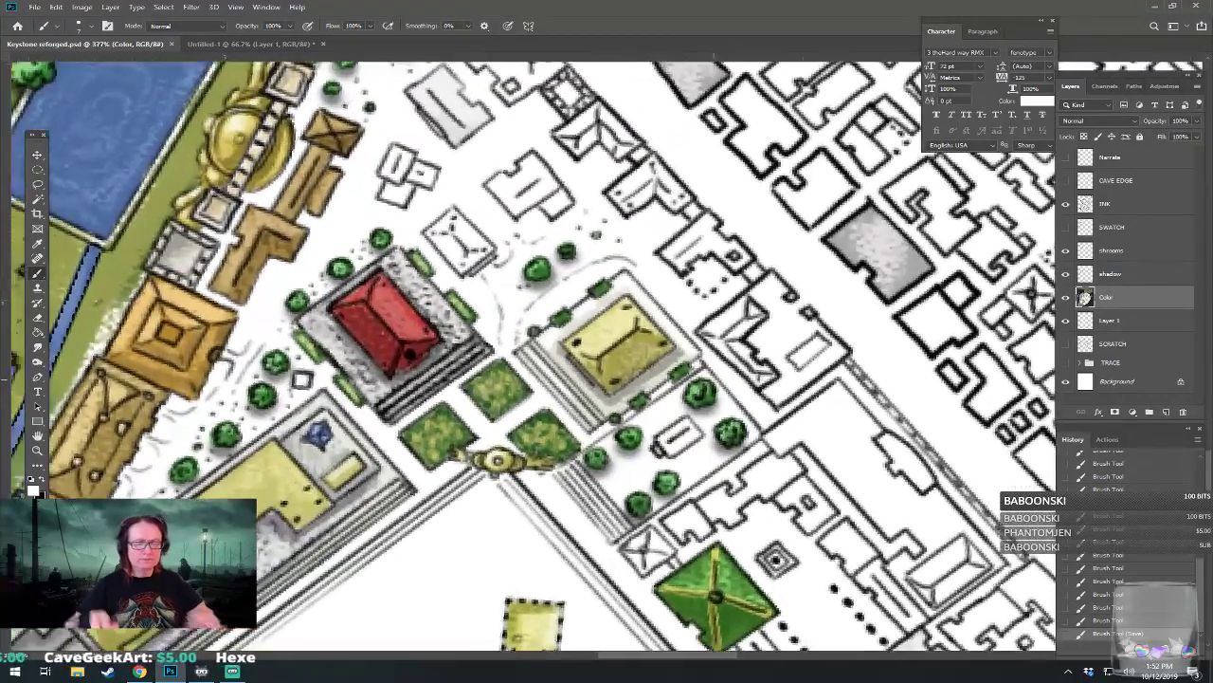
click(35, 491)
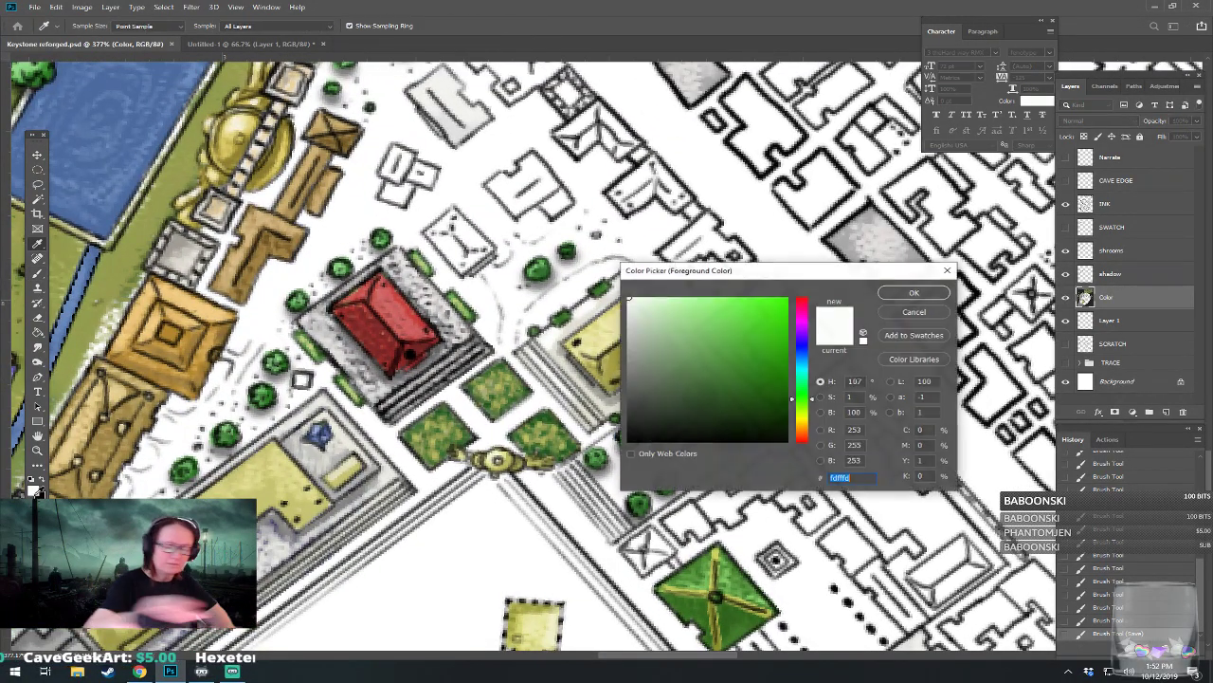
drag(742, 351, 732, 369)
drag(804, 390, 805, 425)
click(718, 343)
click(885, 293)
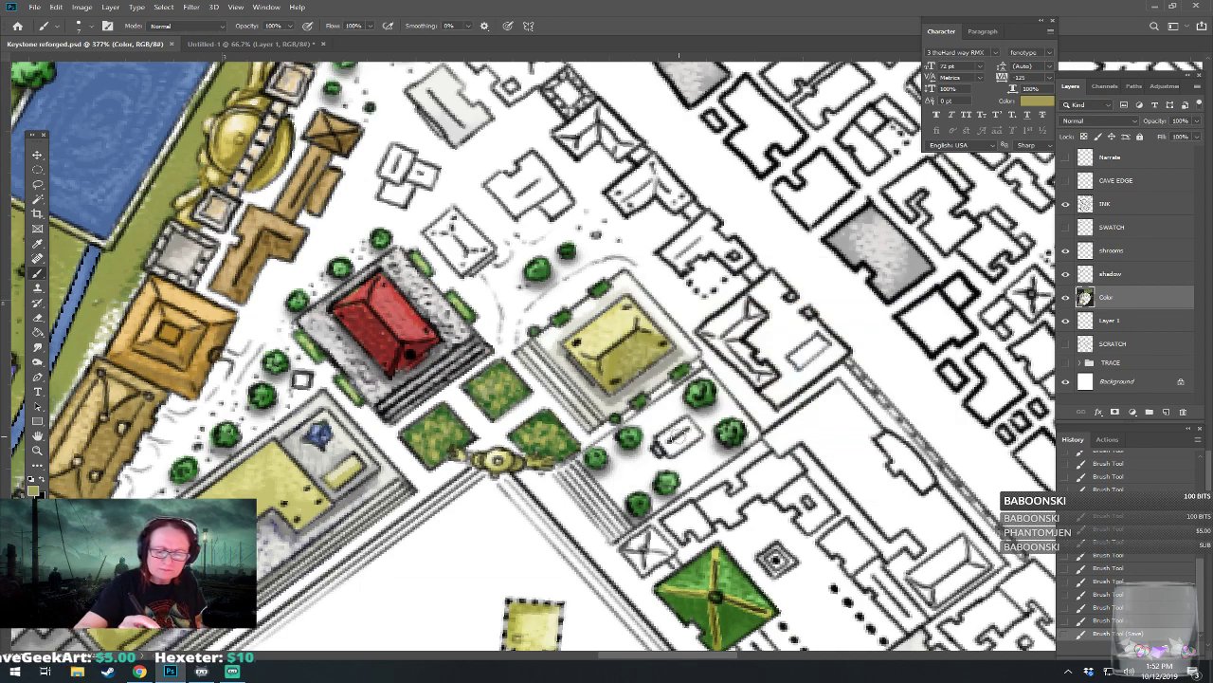
mouse_move(681, 425)
mouse_down()
mouse_move(690, 428)
mouse_move(659, 449)
mouse_move(684, 431)
mouse_up()
Step: Layer pale yellow and brighter golden-yellow highlights over the roof of the small olive-tan building among the trees
click(32, 489)
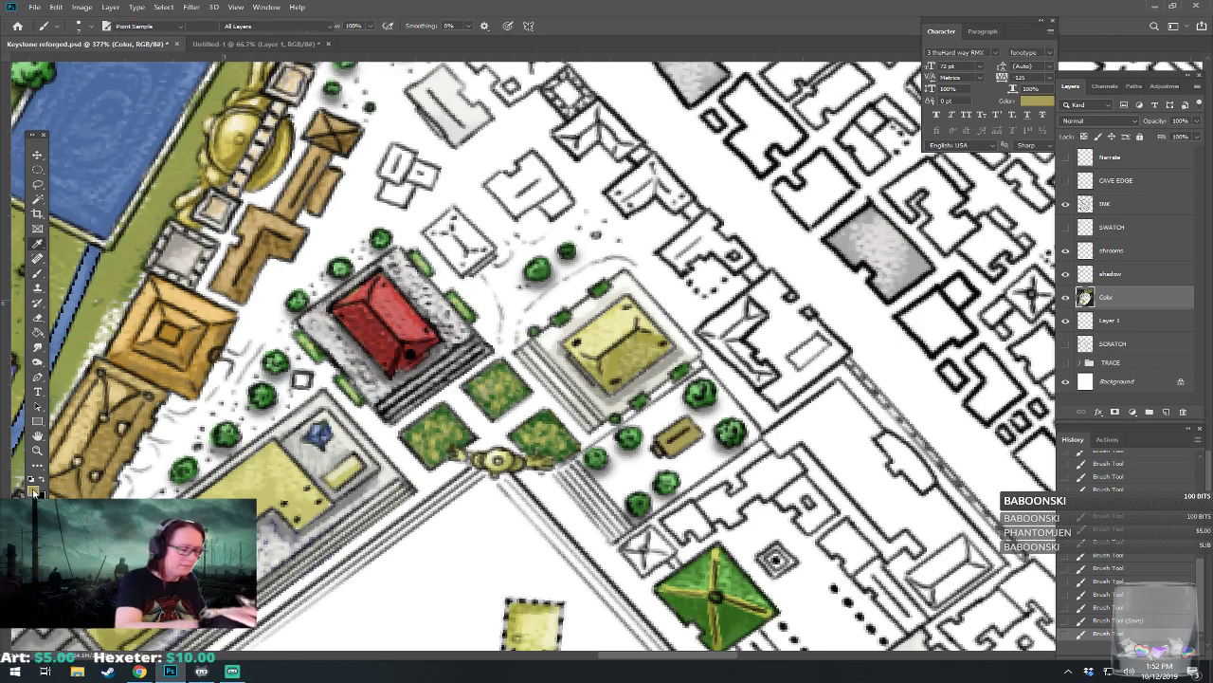
click(678, 319)
click(910, 293)
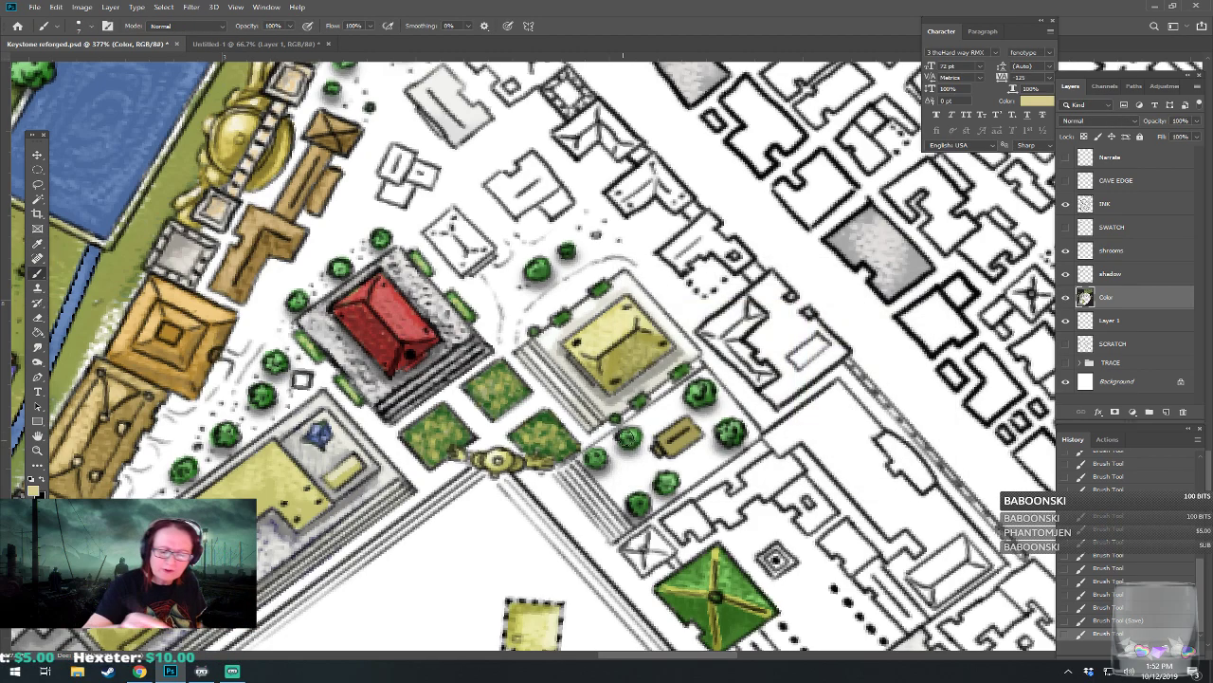
drag(676, 437, 684, 428)
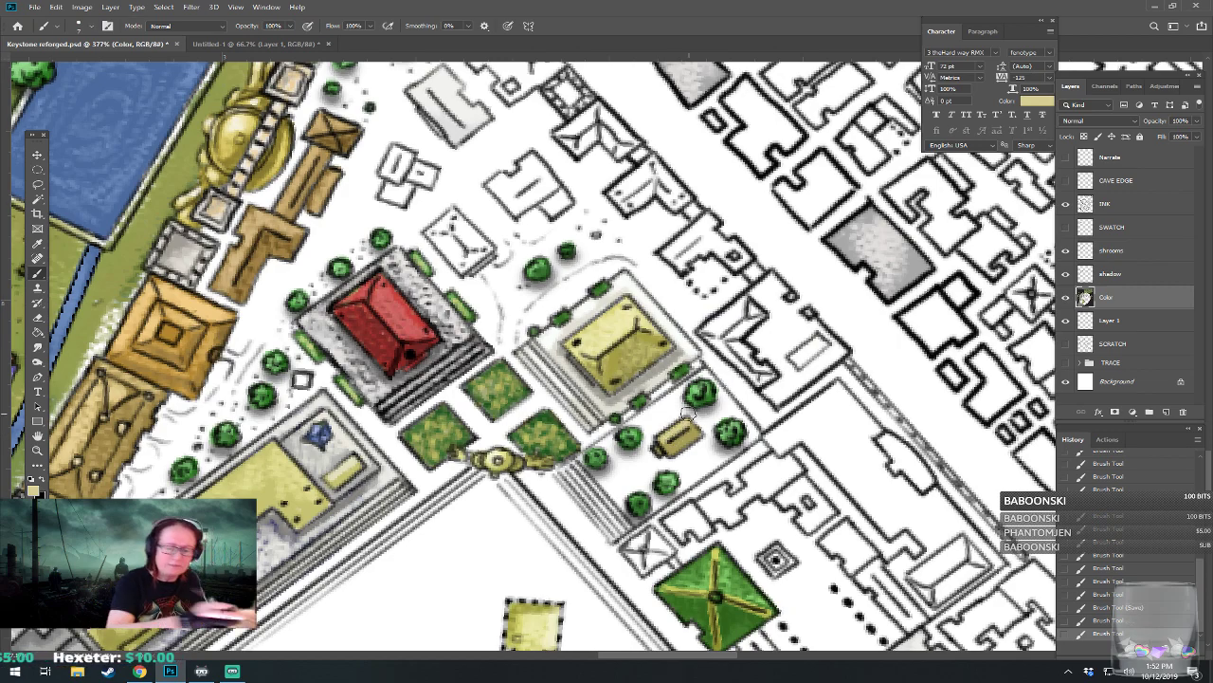
click(34, 490)
click(721, 306)
click(902, 296)
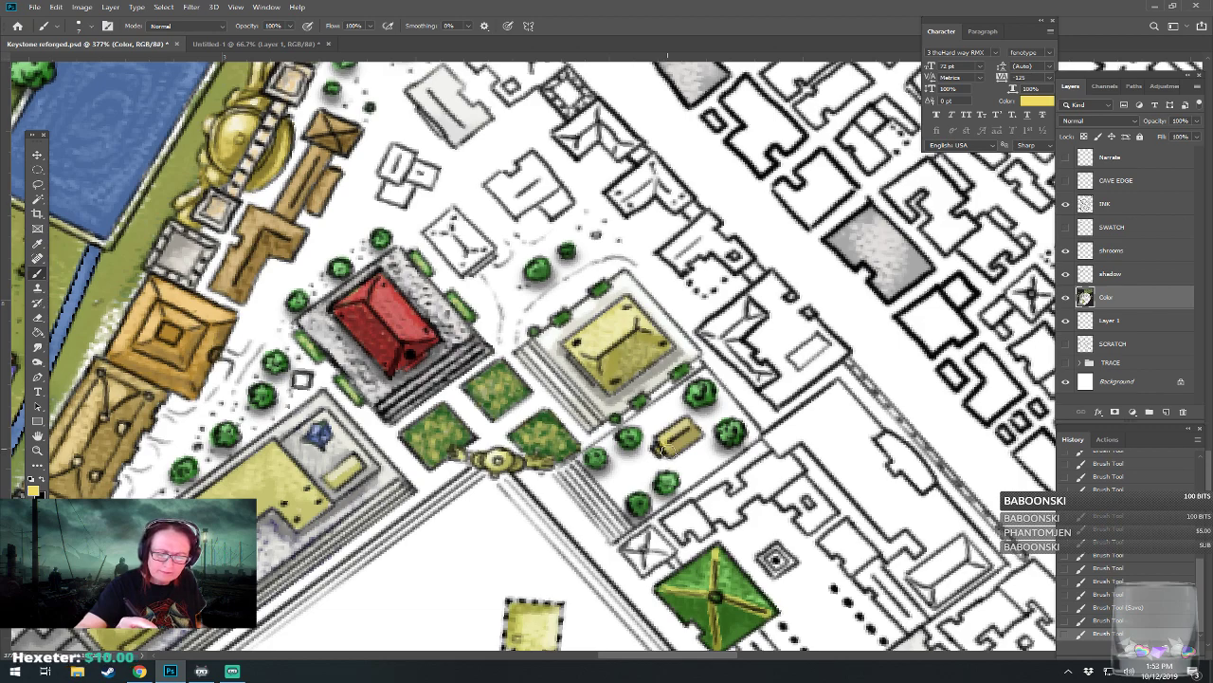
drag(681, 432, 685, 418)
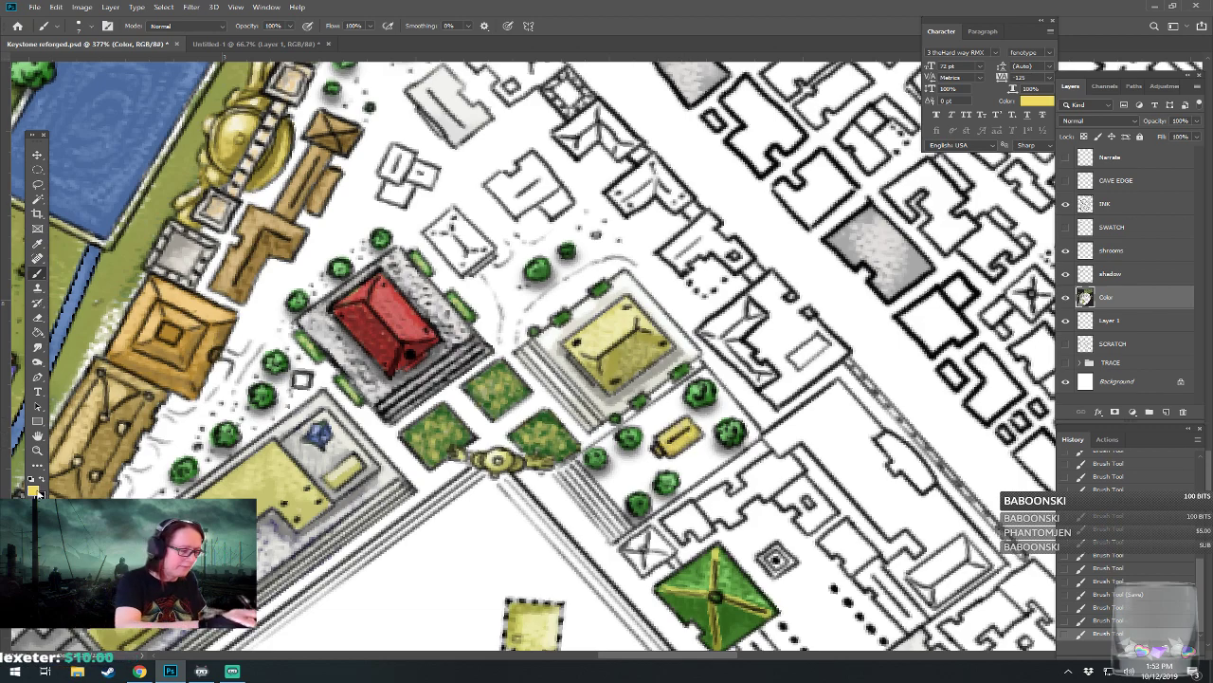
Step: Add pale yellow (#faf3c0) highlights to the roof of the small yellow building among the trees
click(38, 492)
click(663, 300)
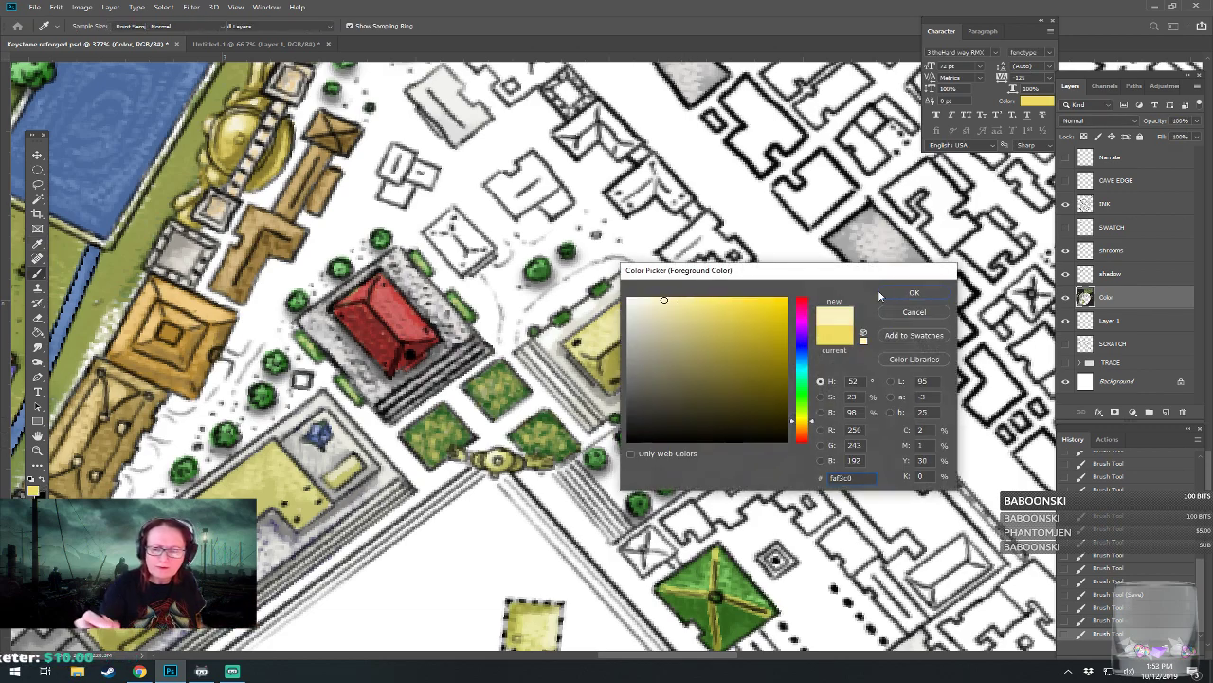
click(882, 296)
drag(672, 434, 682, 422)
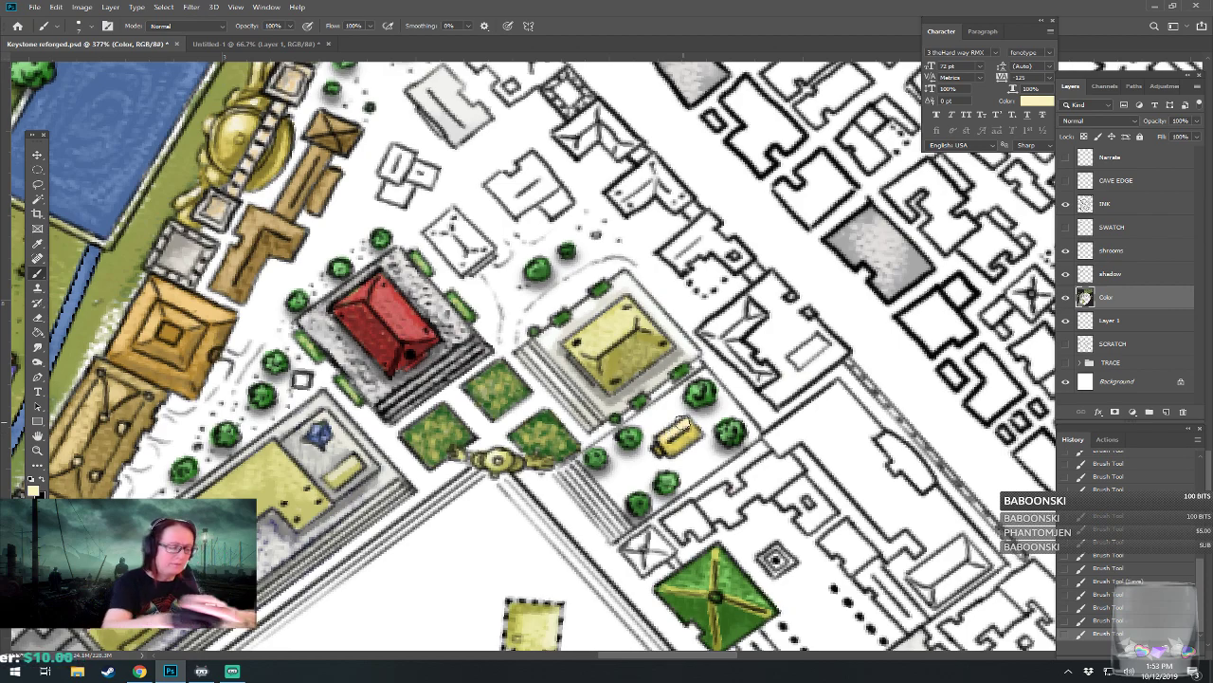
Step: Shade the ground around the small yellow building among the trees with light grey and mid-grey (#9f9f9e)
click(33, 492)
drag(644, 314, 627, 310)
click(631, 326)
click(895, 296)
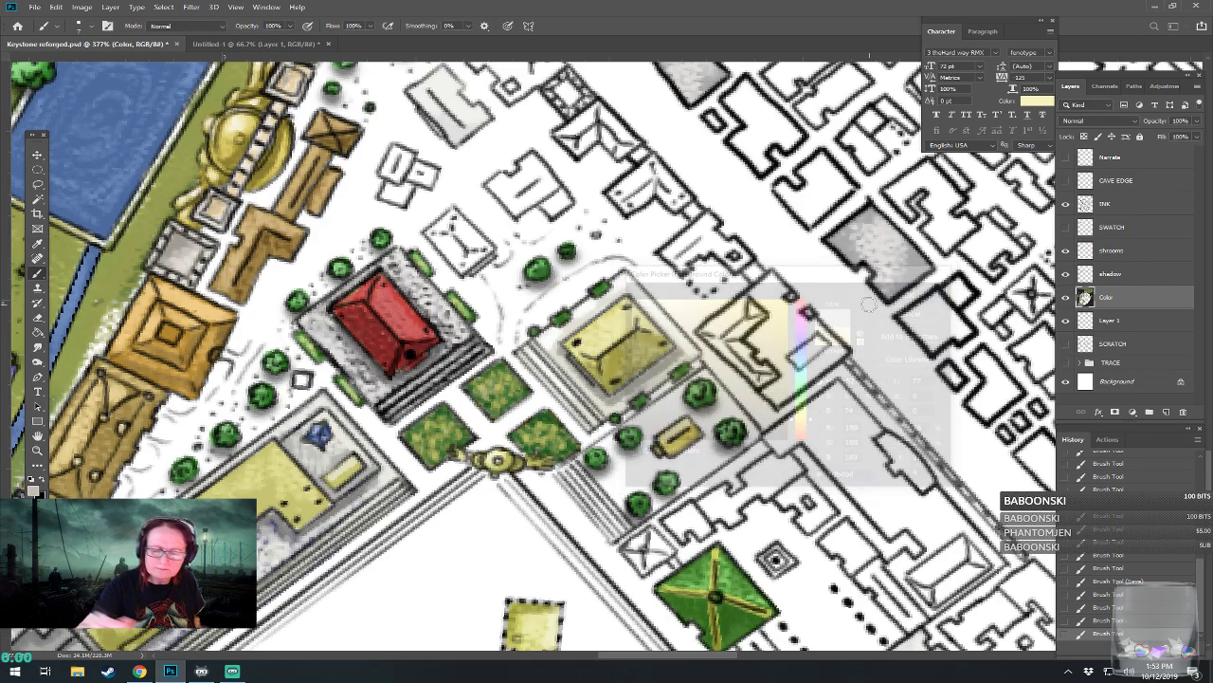
mouse_move(653, 448)
mouse_down()
mouse_move(668, 463)
mouse_move(705, 440)
mouse_up()
click(36, 491)
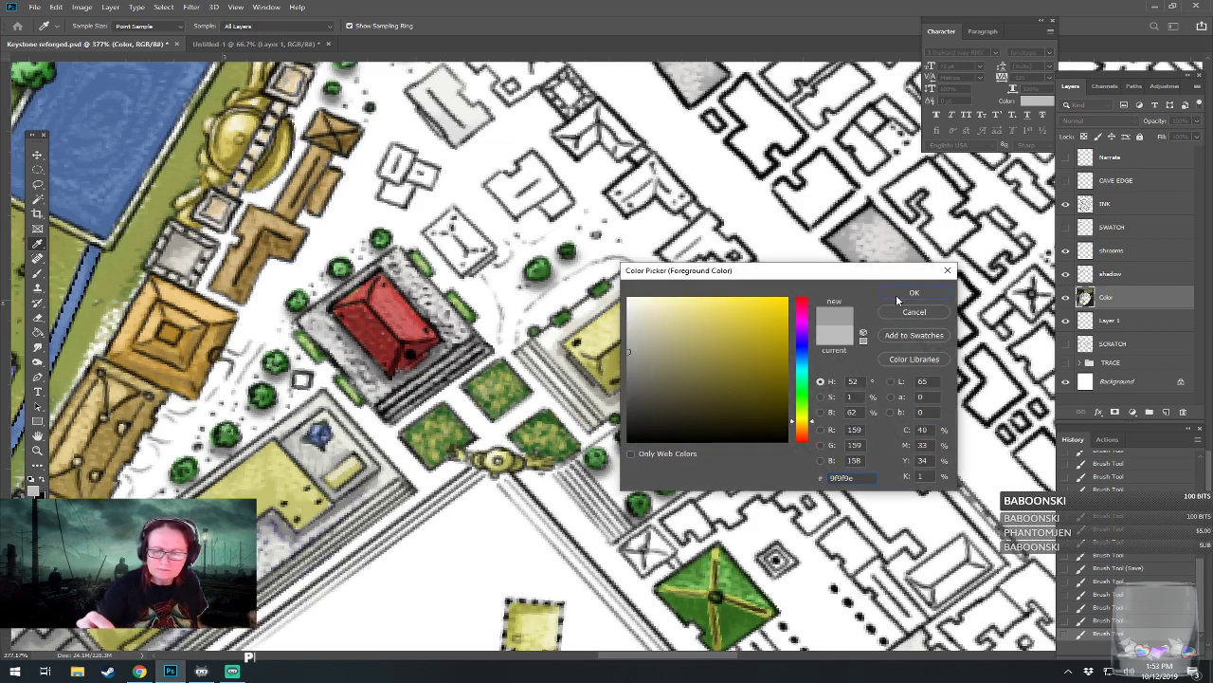
click(903, 293)
mouse_move(656, 453)
mouse_down()
mouse_move(668, 463)
mouse_move(701, 431)
mouse_up()
Step: Paint the courtyard paving between the trees and around the small yellow building with a very light grey
click(34, 490)
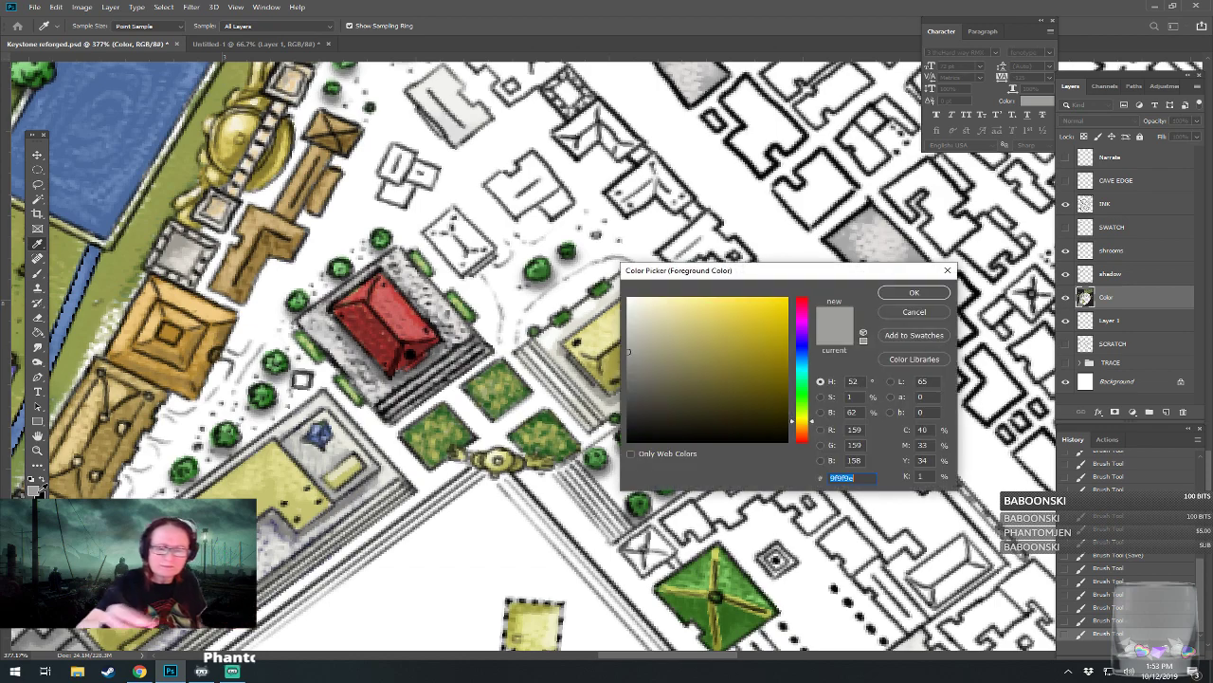
click(910, 292)
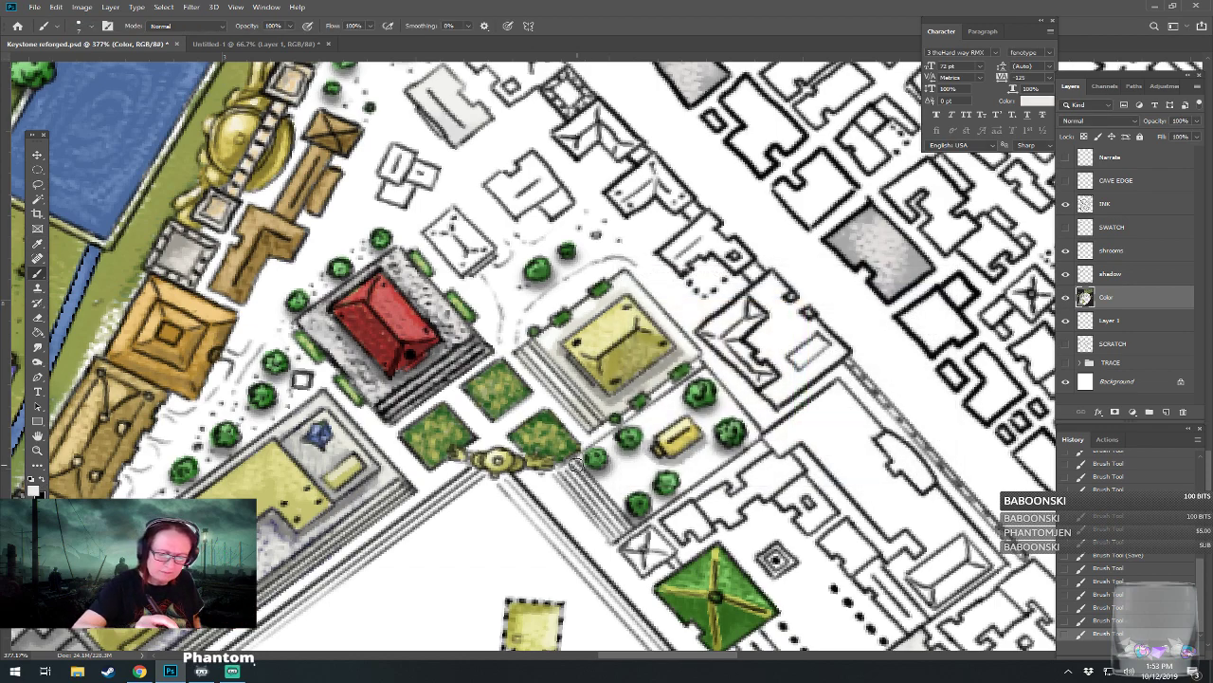
mouse_move(578, 482)
mouse_down()
mouse_move(613, 511)
mouse_move(592, 513)
mouse_move(626, 526)
mouse_up()
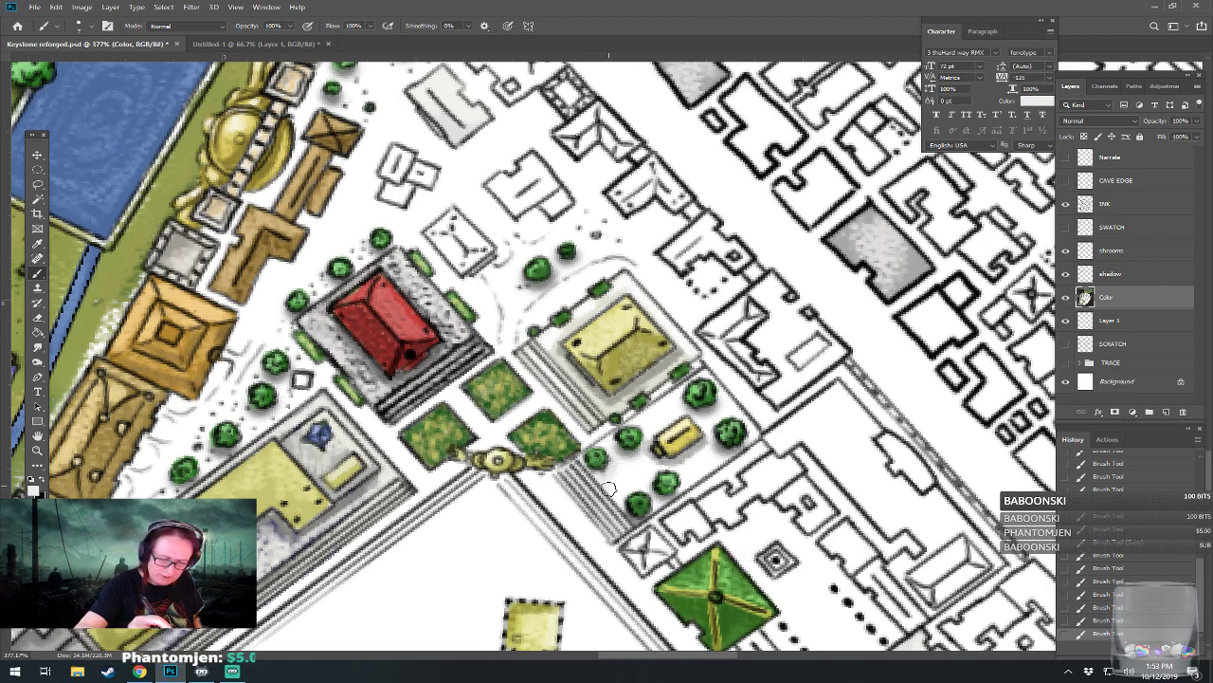
key(ctrl+z)
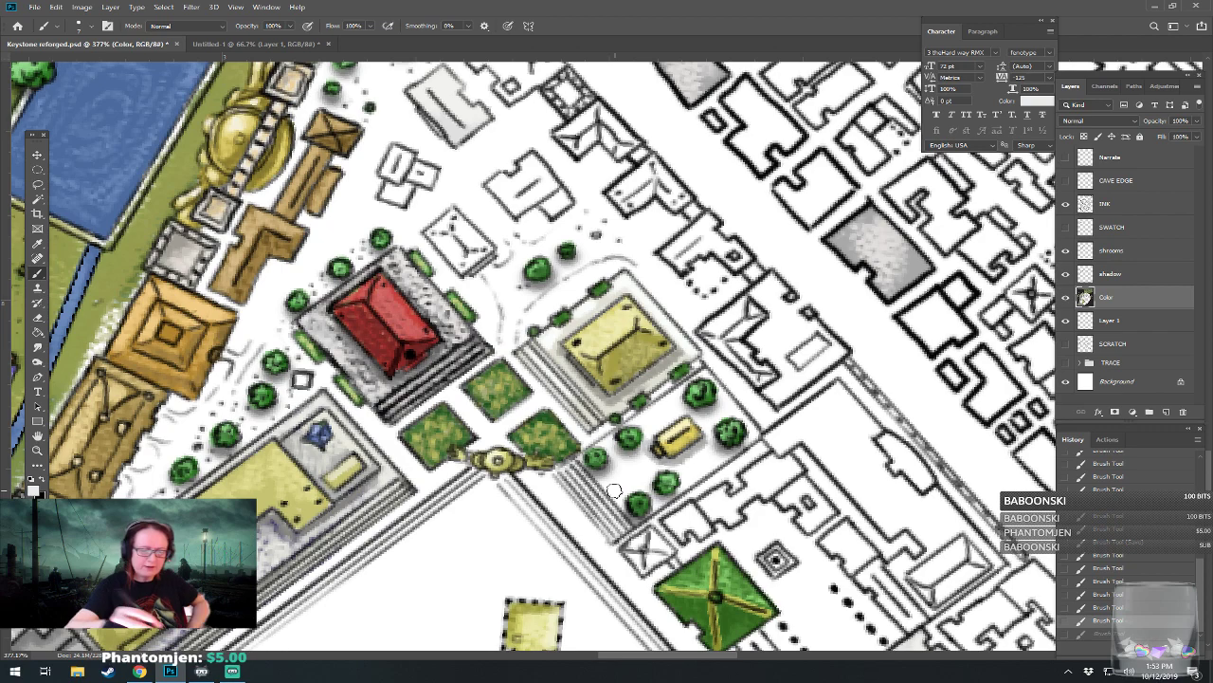
click(616, 467)
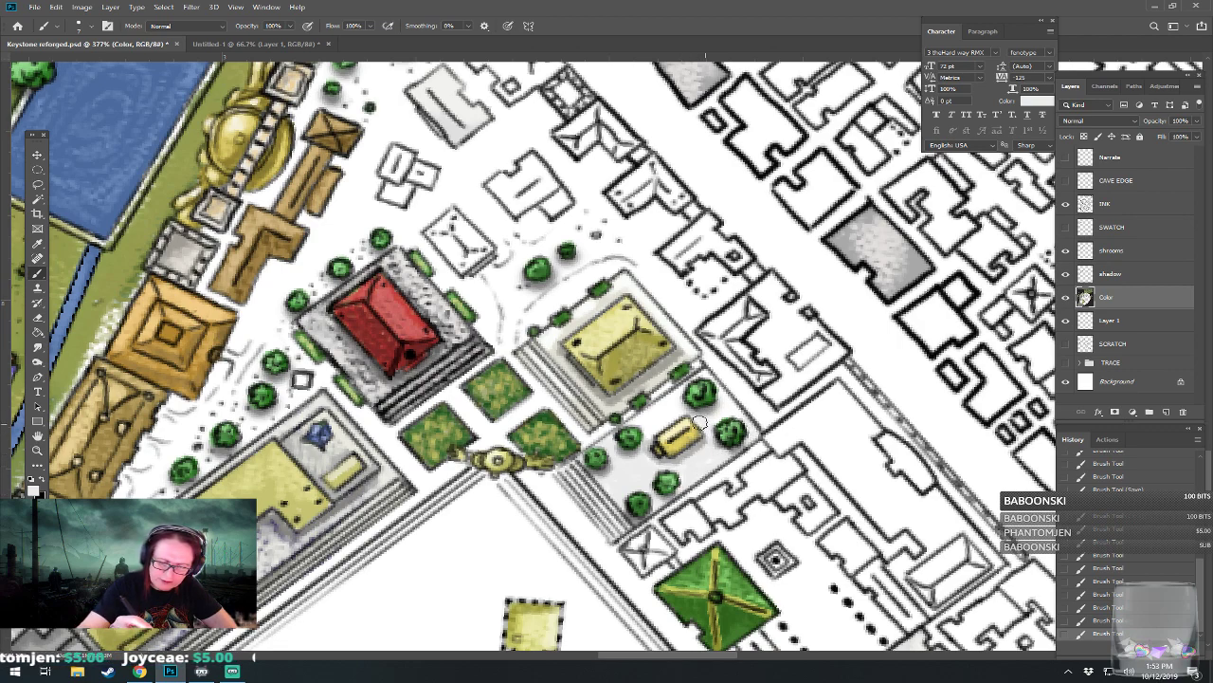
mouse_move(673, 400)
mouse_down()
mouse_move(708, 372)
mouse_move(658, 425)
mouse_move(636, 422)
mouse_up()
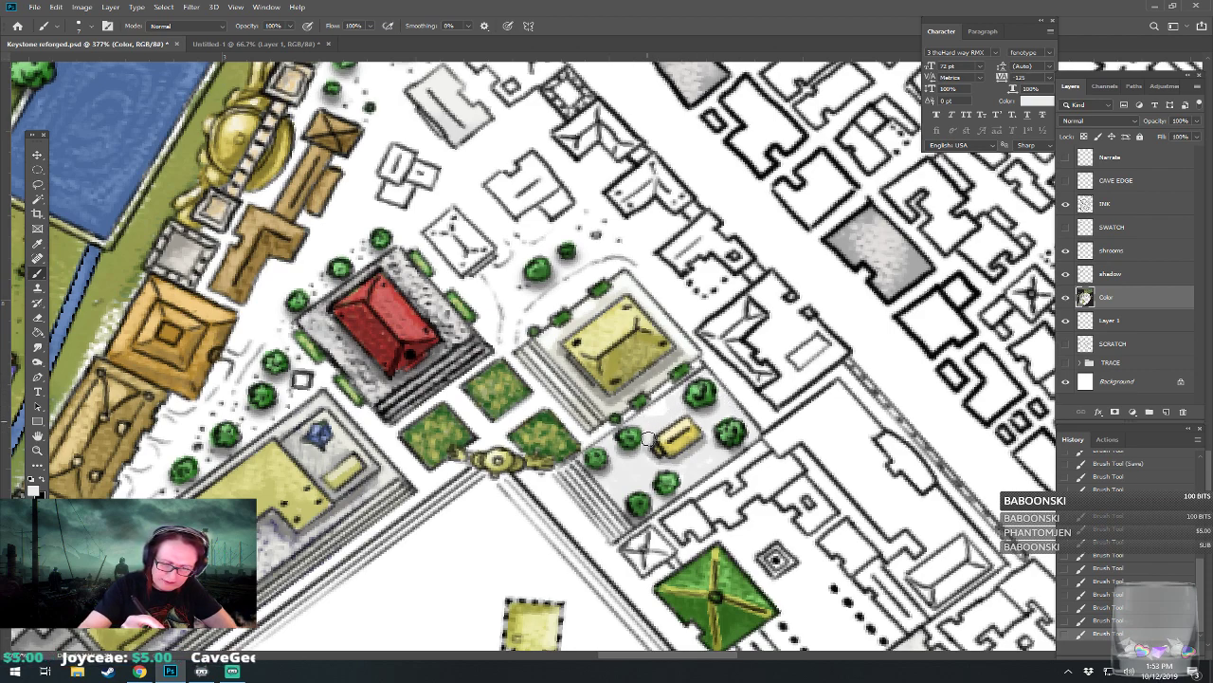
drag(679, 414, 673, 416)
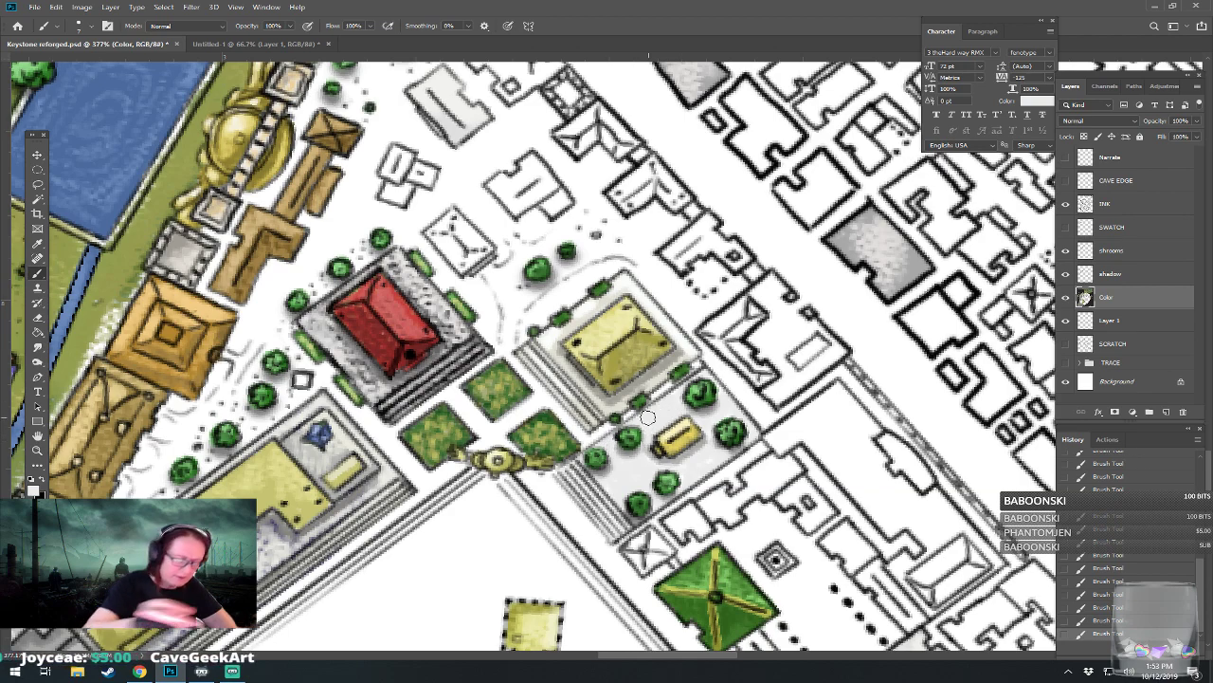
Step: Highlight the paving of the tree-lined courtyard with a warm near-white
click(33, 488)
drag(669, 317, 630, 299)
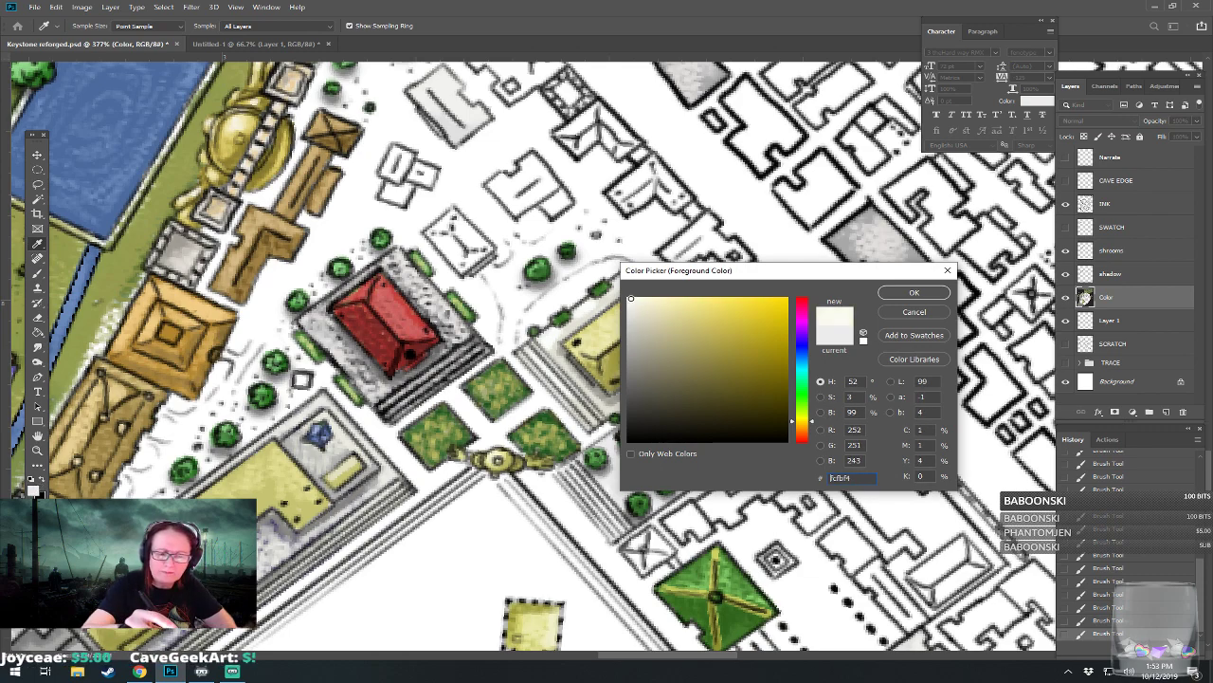
click(896, 297)
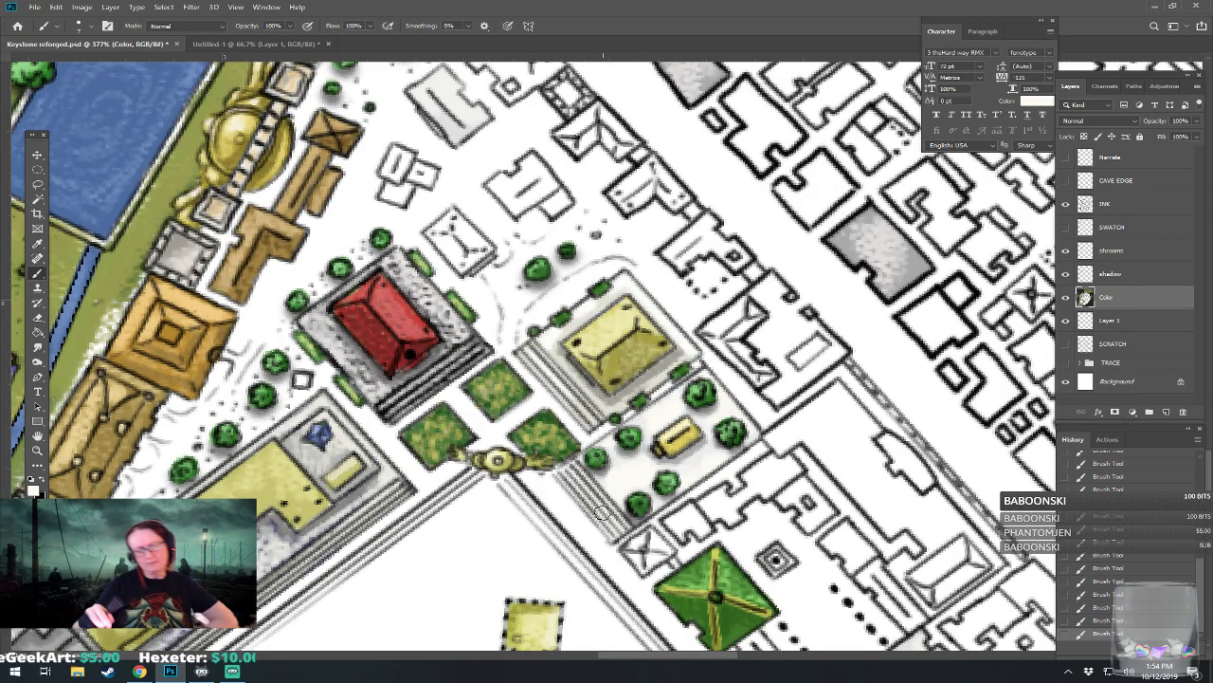
Step: Shade the steps on the southwest edge of the tree-lined courtyard with mid-grey (#82827f) on Layer 1
scroll(600, 511, down, 5)
scroll(600, 512, up, 4)
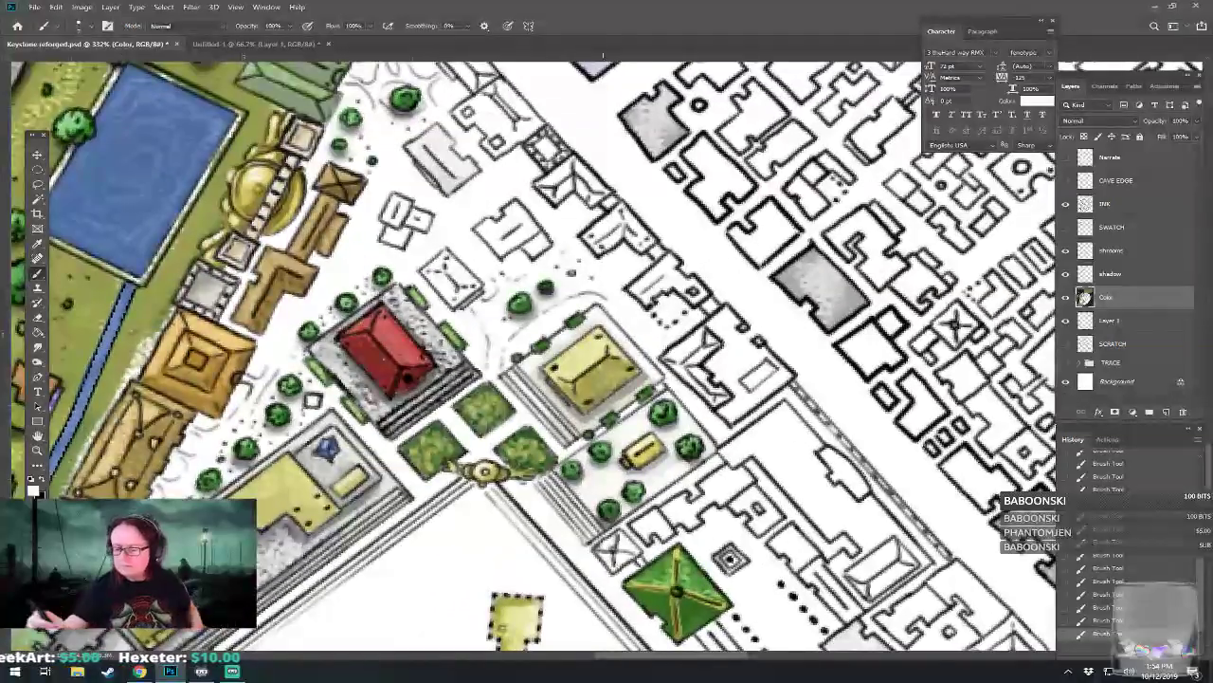
click(1113, 321)
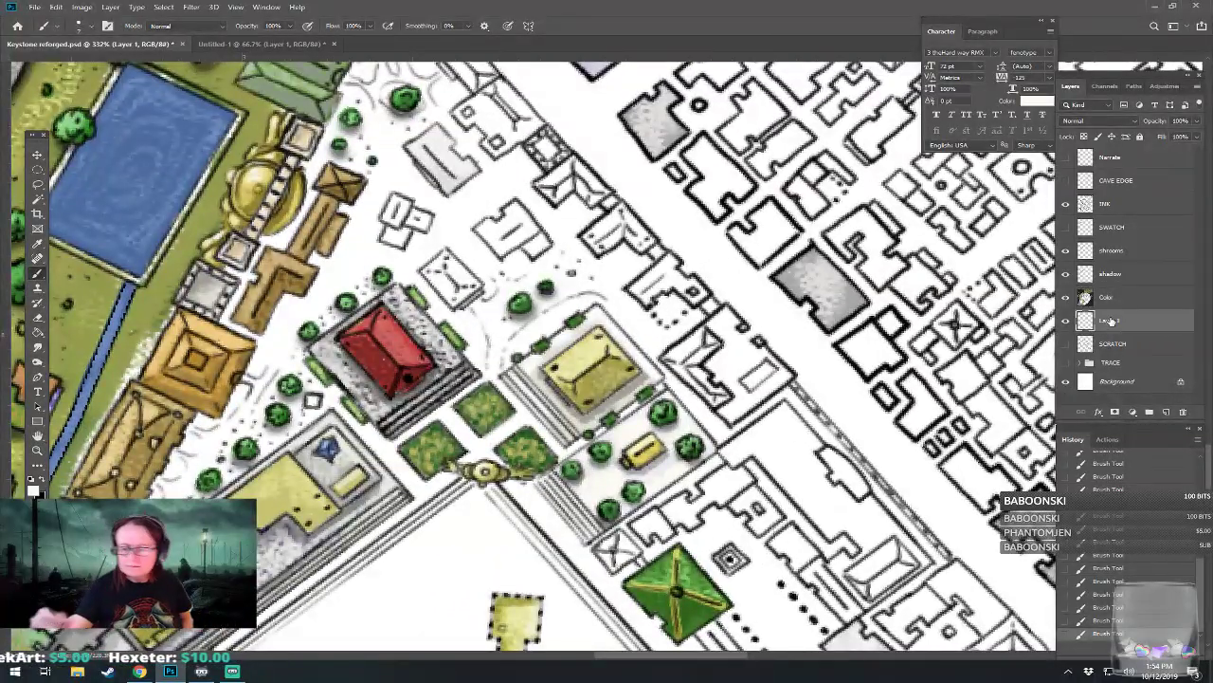
click(34, 491)
drag(631, 318, 627, 370)
click(914, 293)
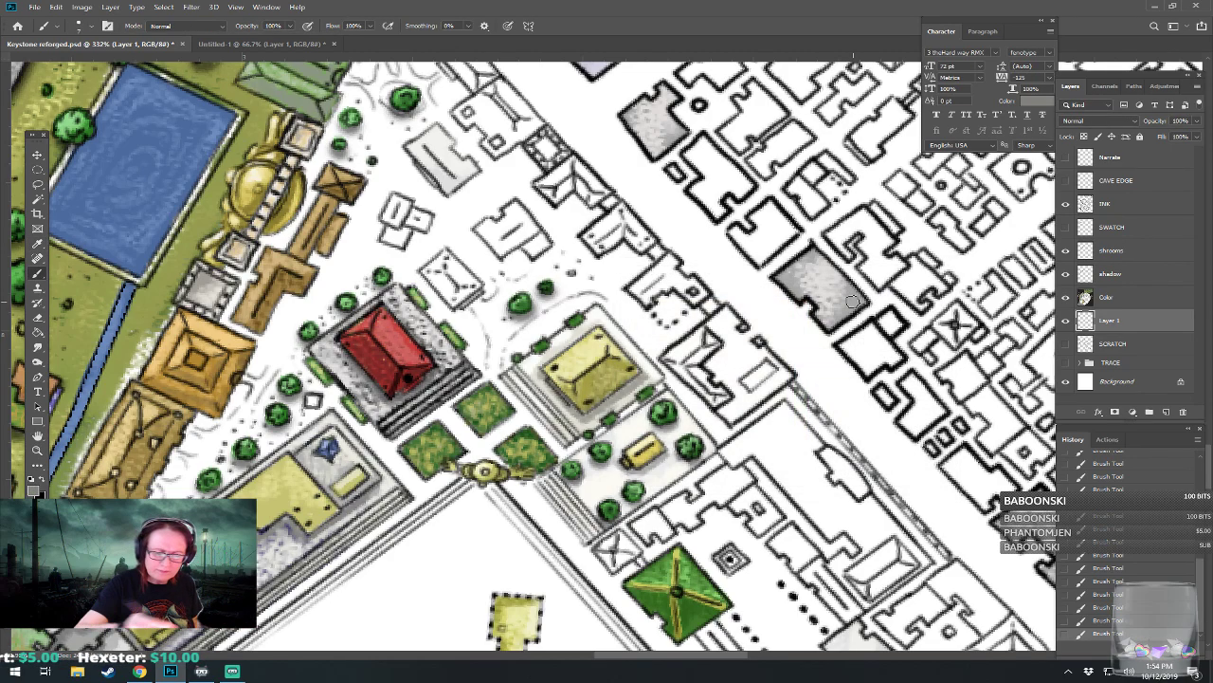
mouse_move(547, 484)
mouse_down()
mouse_move(587, 533)
mouse_move(597, 522)
mouse_move(578, 497)
mouse_move(599, 503)
mouse_up()
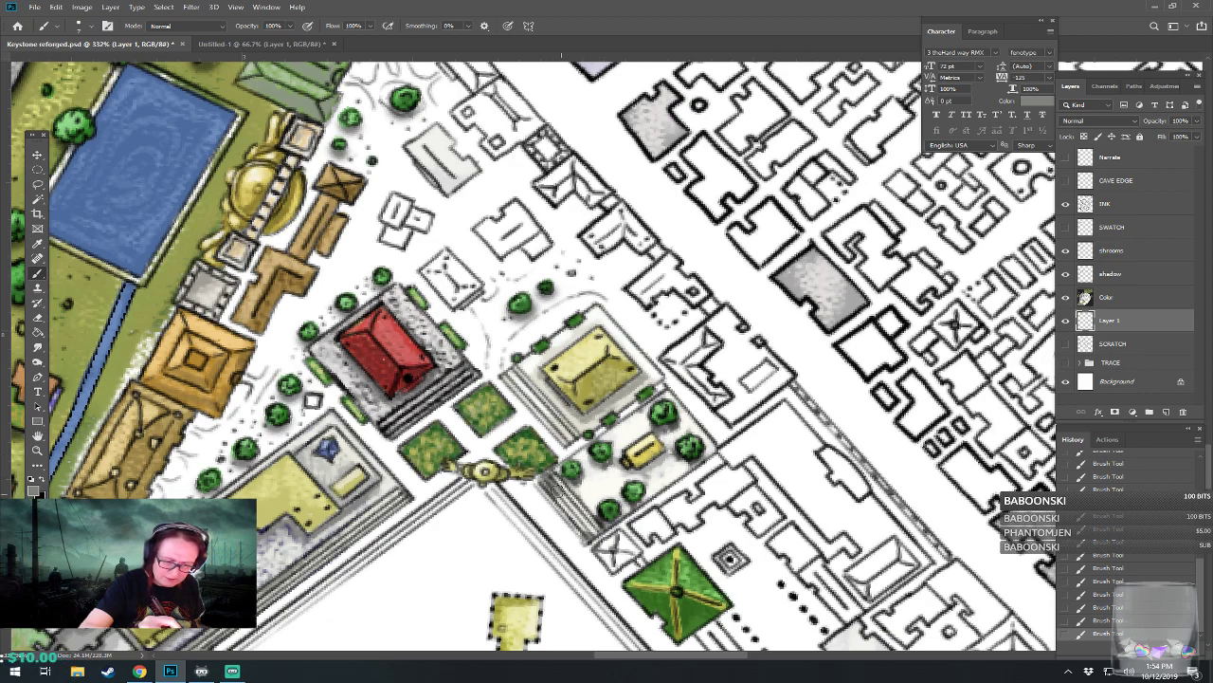
Step: Lighten the steps beside the tree-lined courtyard with off-white (#eeeeec) on the Color layer
click(35, 488)
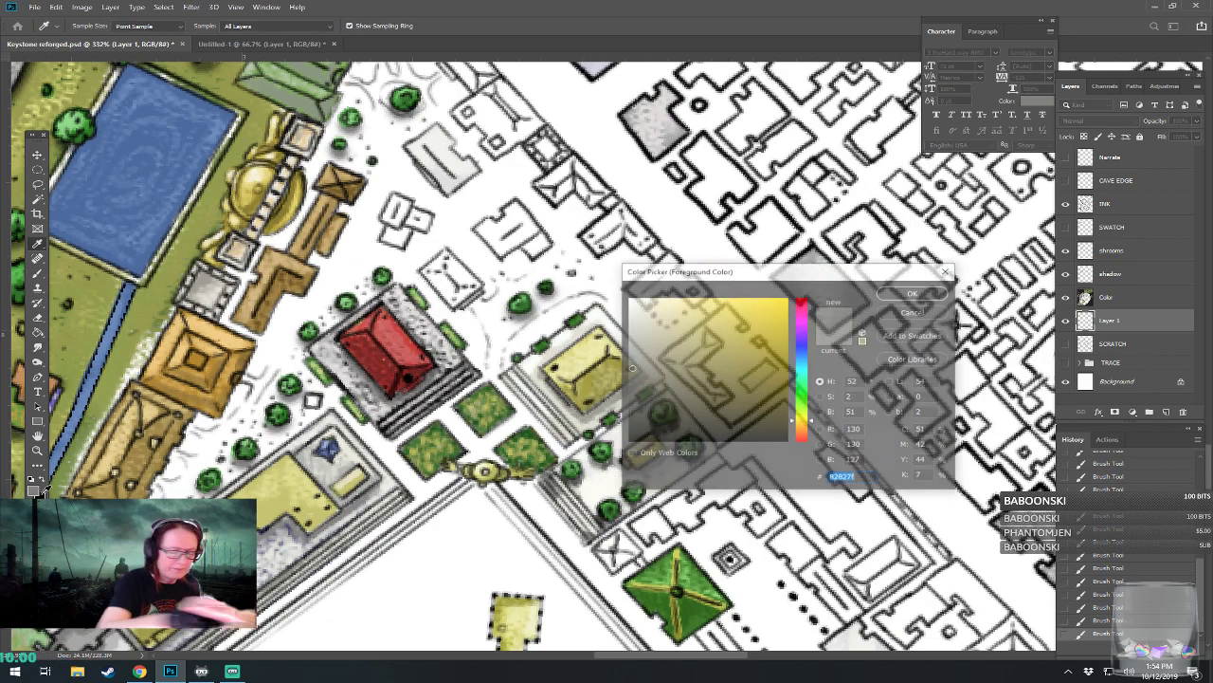
key(Return)
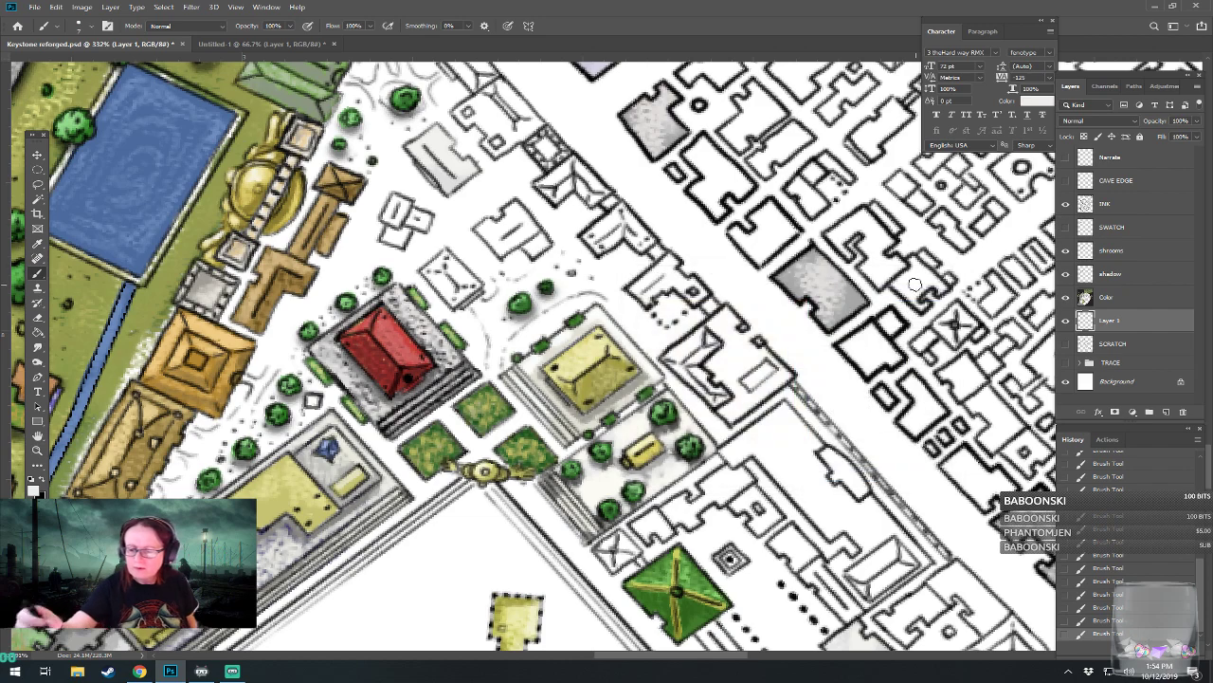
click(1085, 297)
drag(550, 477, 586, 535)
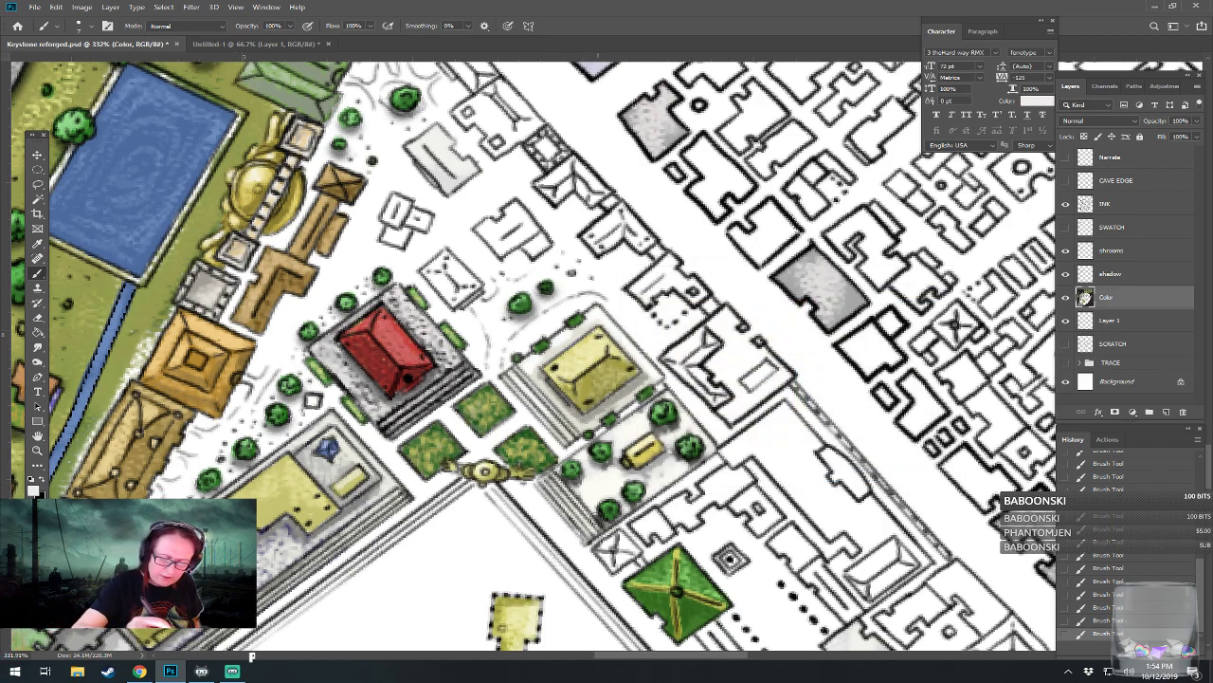
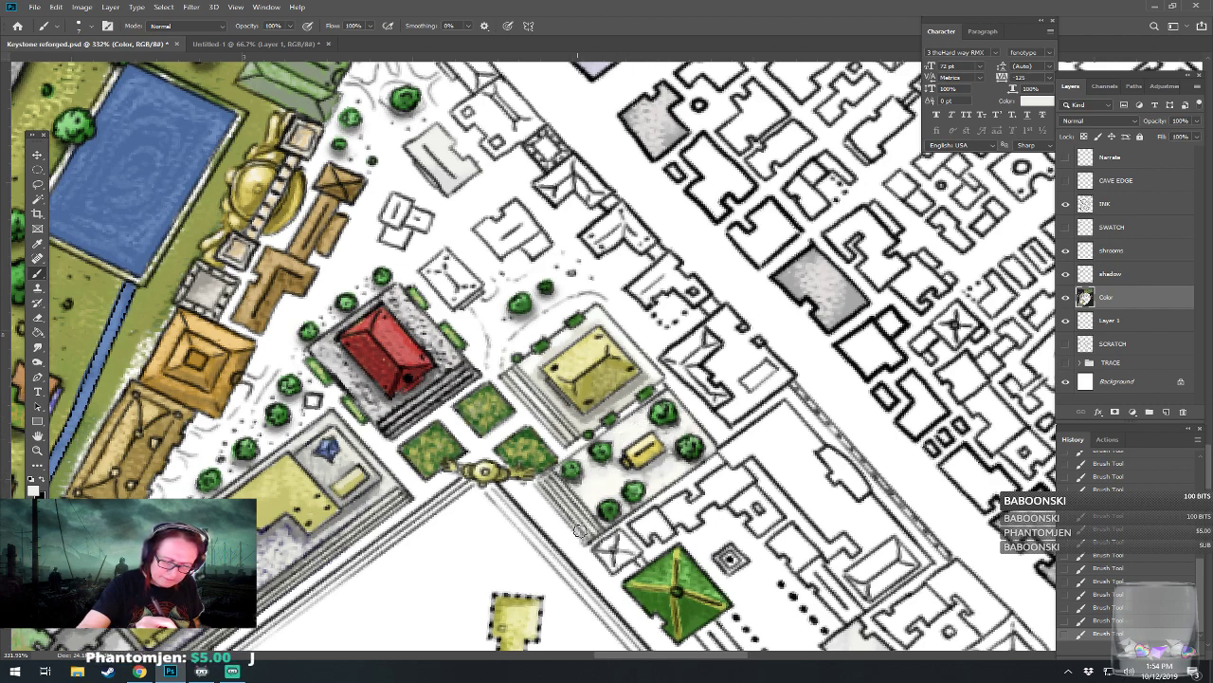
Step: Save the map document with the finished tree-lined courtyard and steps
scroll(594, 478, down, 10)
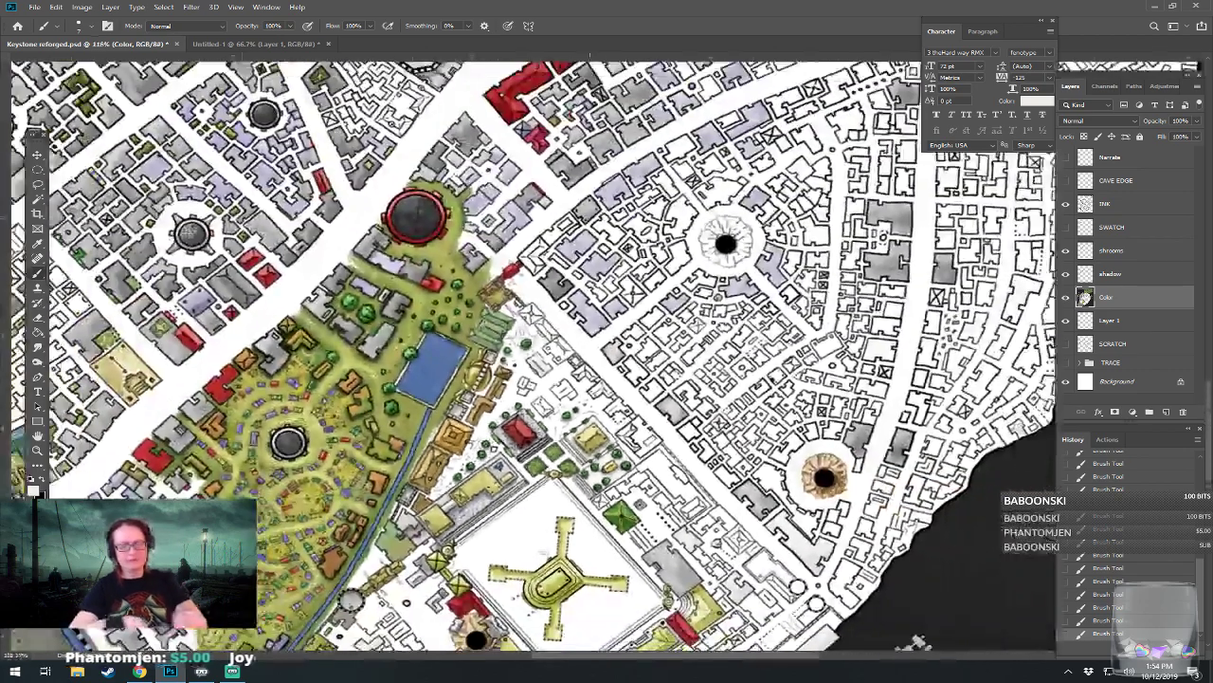
drag(594, 477, 535, 325)
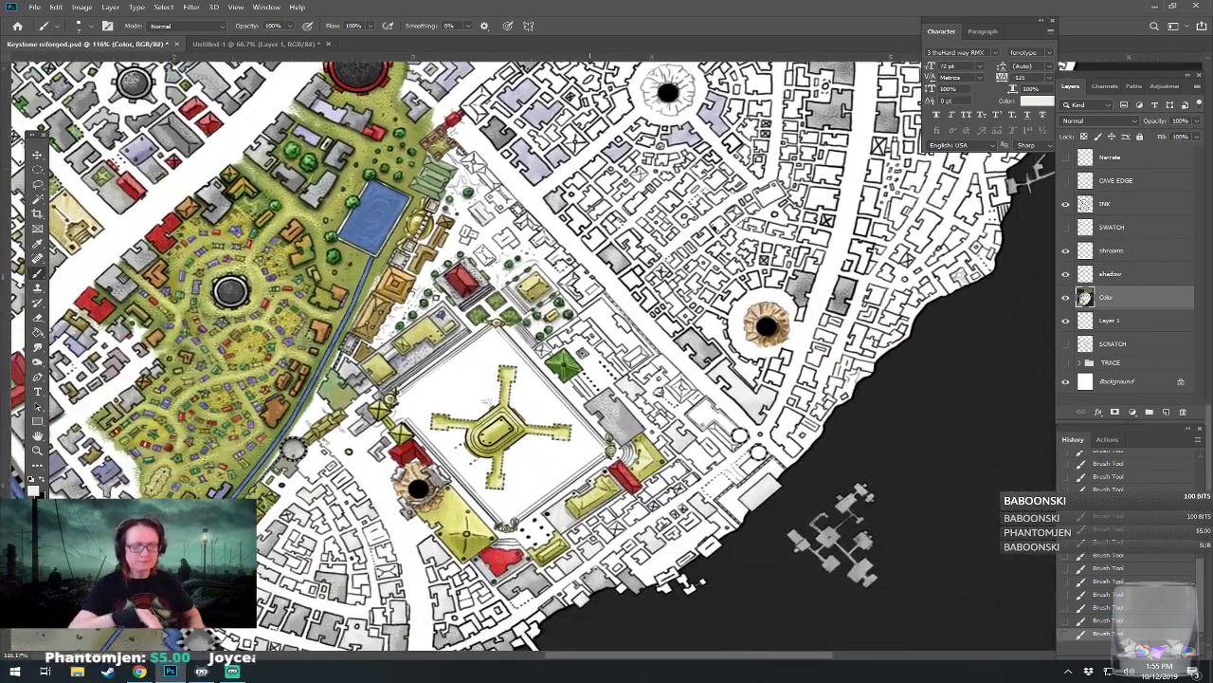
key(ctrl+s)
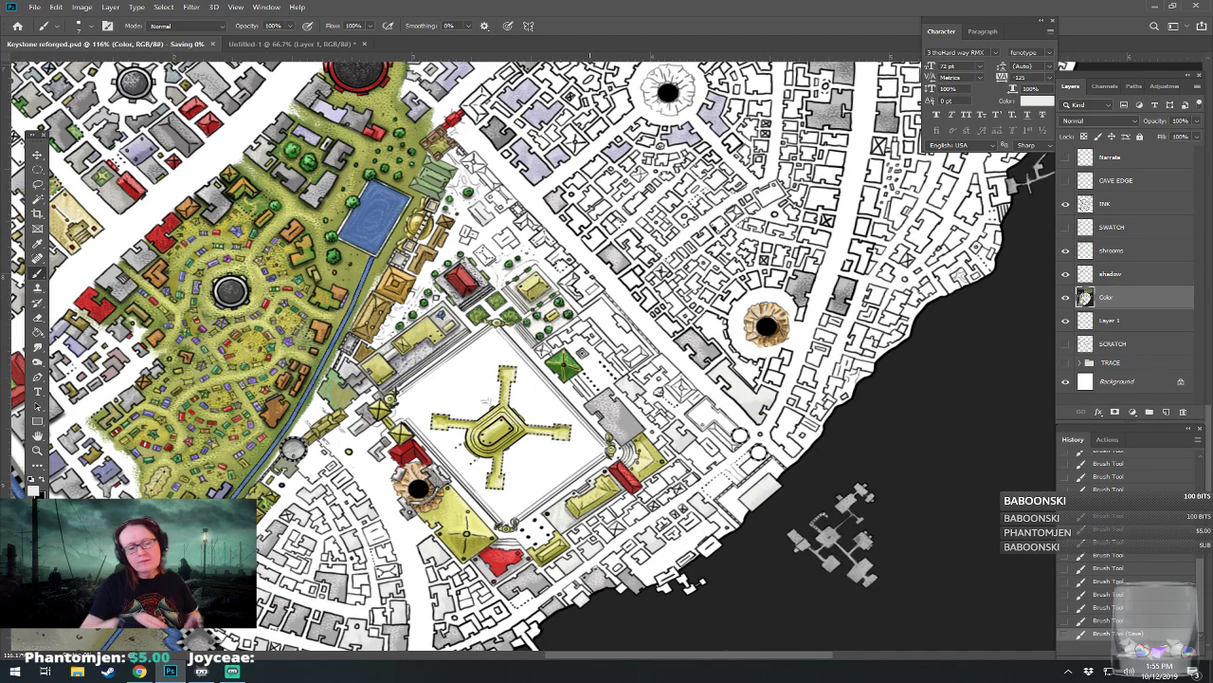
Step: Look over the plaza's northeast side and the uncoloured structures around the green-roofed building
scroll(501, 341, up, 3)
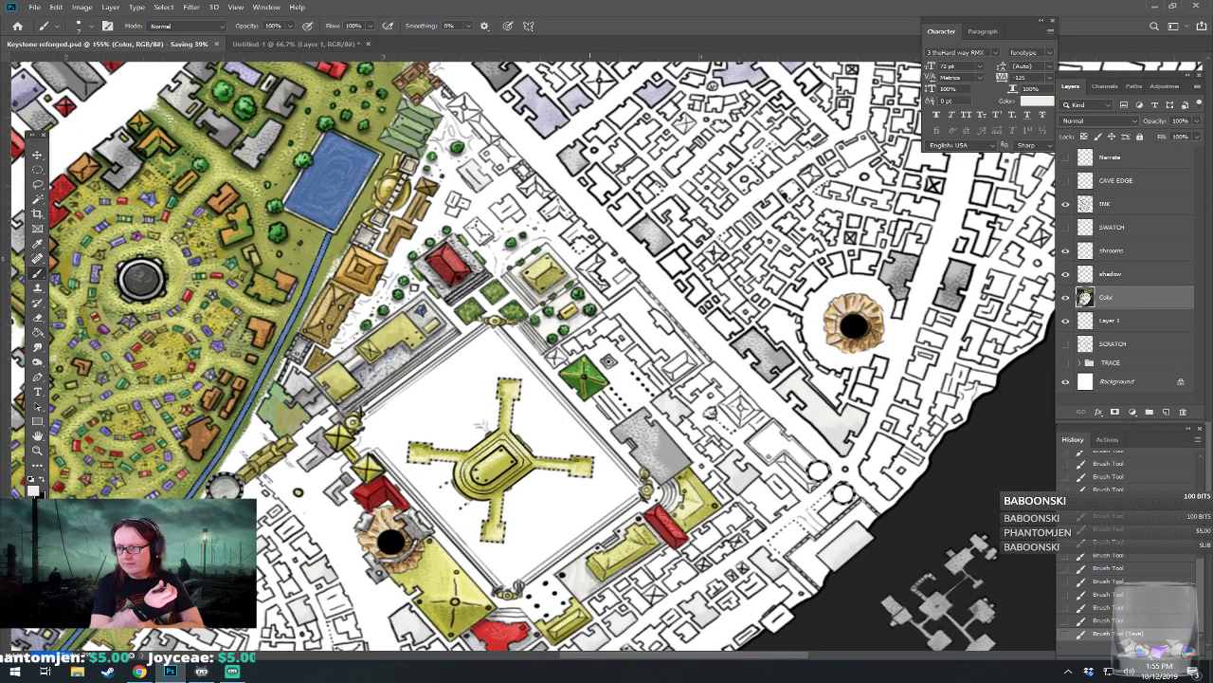
drag(590, 379, 603, 443)
scroll(606, 356, up, 2)
scroll(635, 377, up, 3)
mouse_move(589, 379)
mouse_down()
mouse_move(503, 179)
mouse_move(590, 356)
mouse_move(550, 345)
mouse_move(459, 282)
mouse_move(474, 303)
mouse_move(442, 239)
mouse_up()
scroll(589, 407, down, 4)
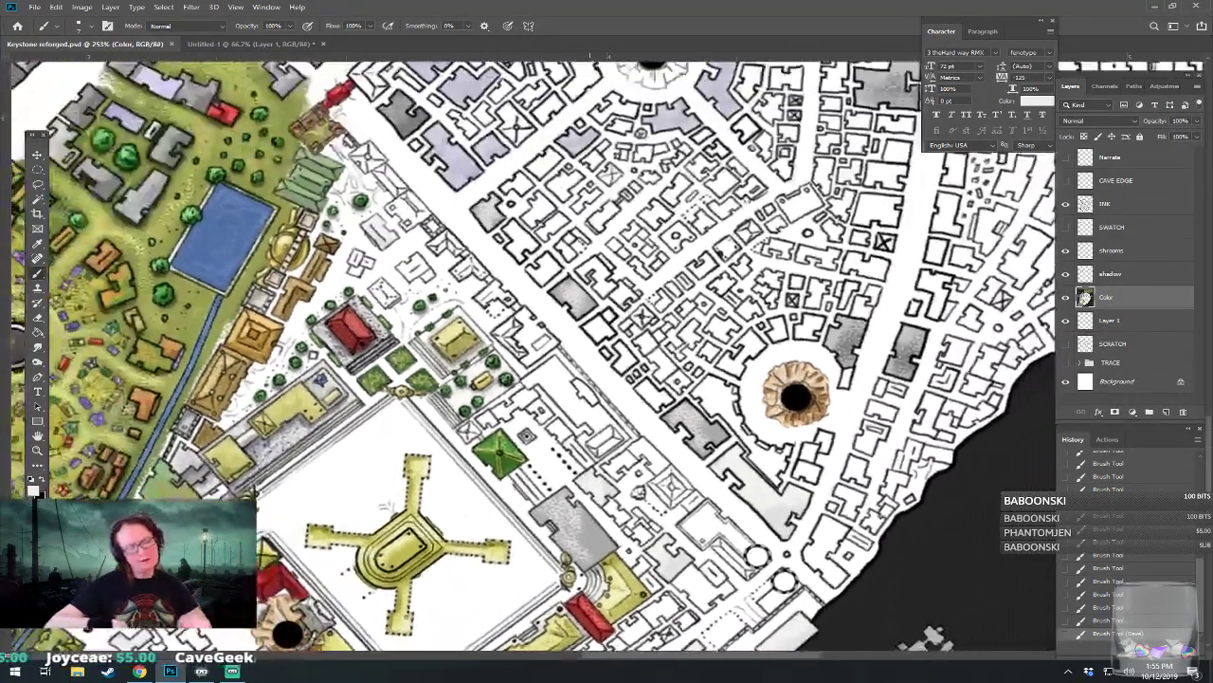
scroll(589, 407, up, 1)
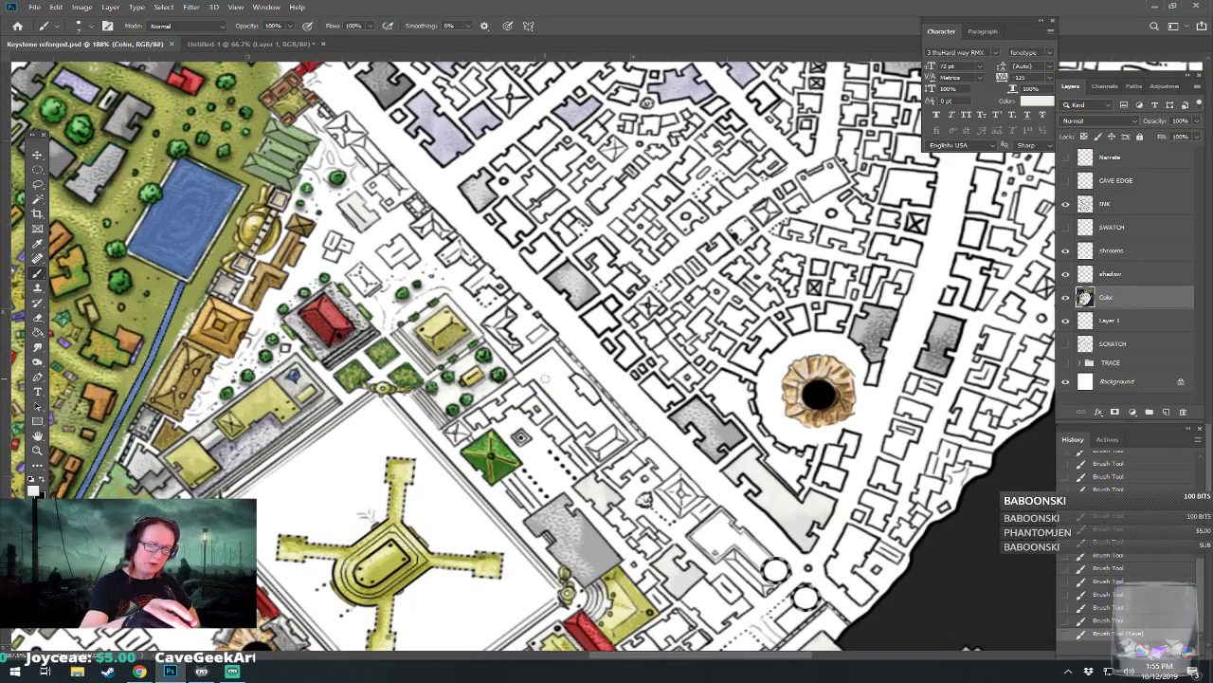
click(471, 440)
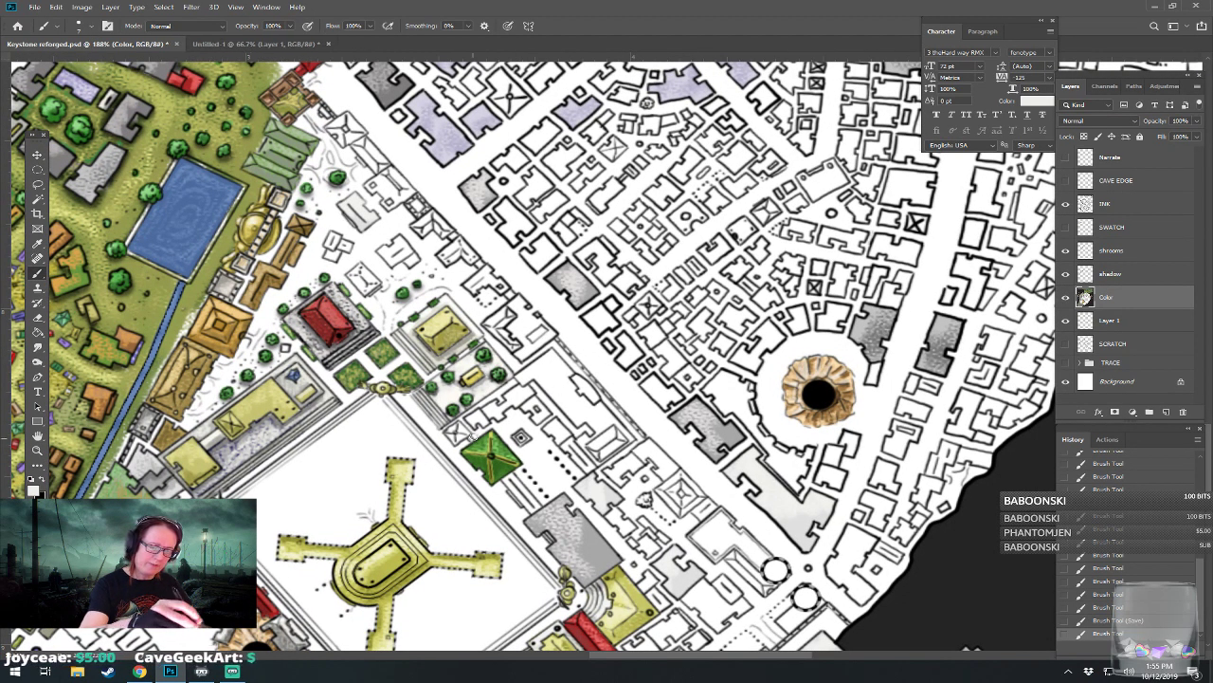
scroll(488, 457, up, 4)
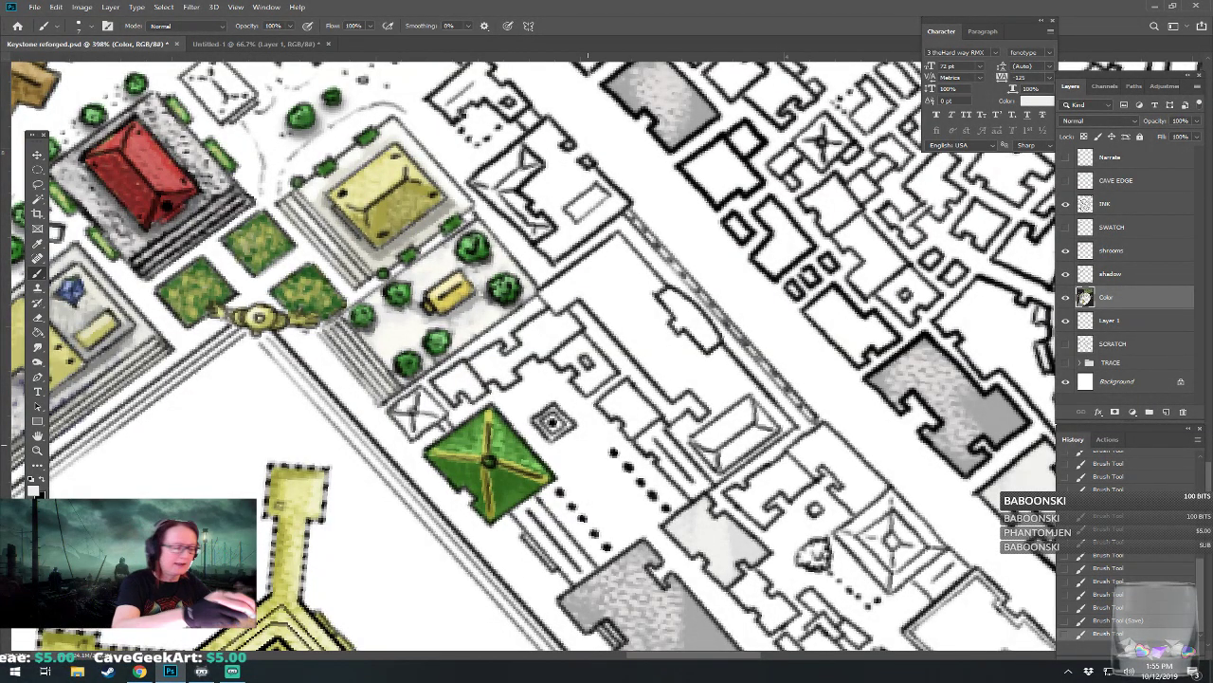
Step: Paint the small square structure northeast of the green-roofed building with a dark red (#9f2727) base colour
click(34, 488)
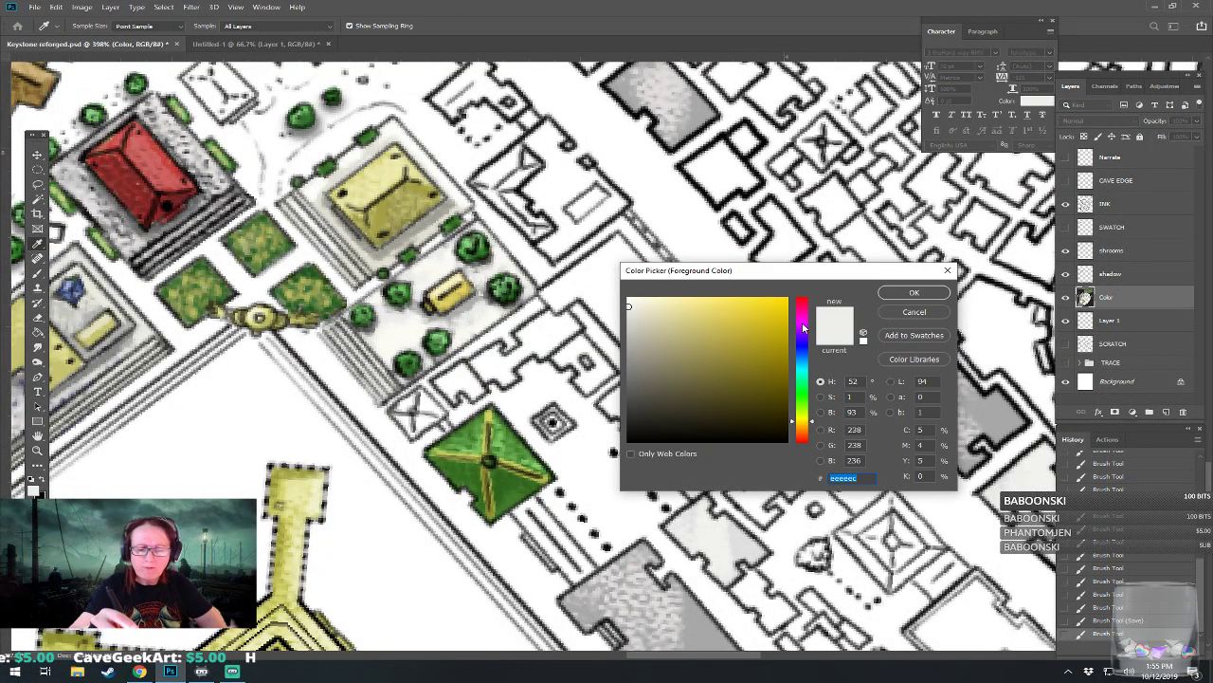
drag(804, 328, 804, 288)
click(749, 351)
click(911, 292)
mouse_move(552, 421)
mouse_down()
mouse_move(549, 431)
mouse_move(552, 414)
mouse_move(567, 428)
mouse_move(548, 421)
mouse_up()
Step: Add lighter red highlights to the small dark red square structure beside the green-roofed building
click(35, 487)
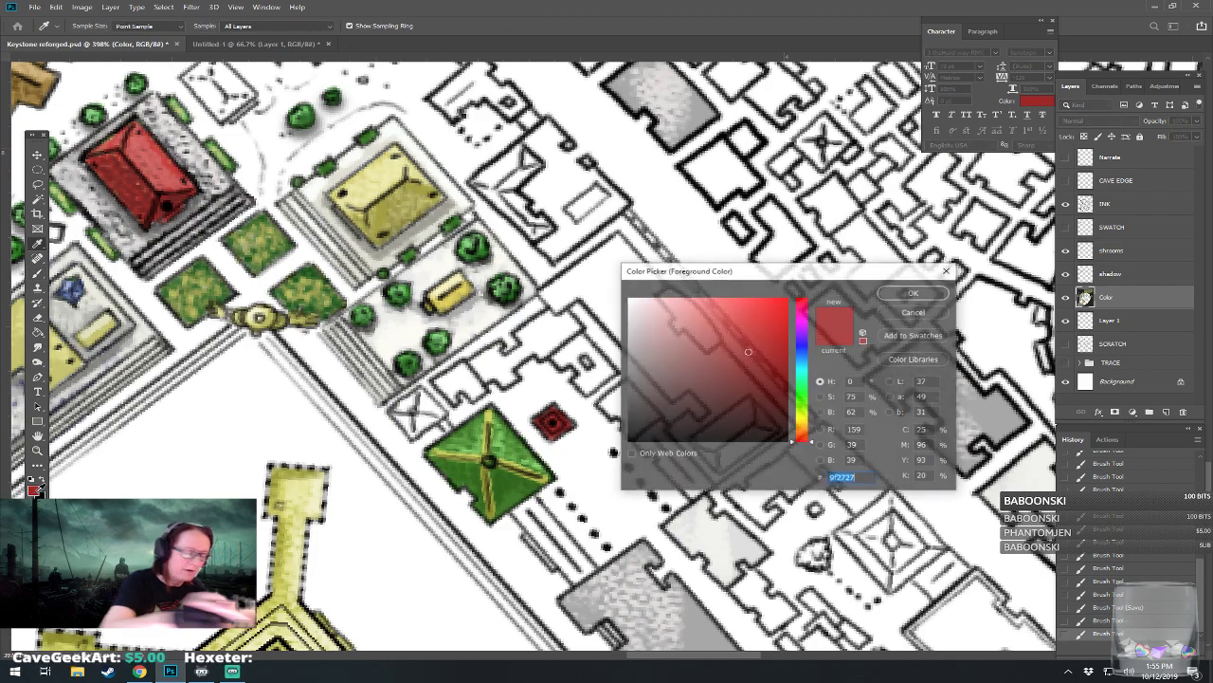
click(711, 316)
click(904, 292)
mouse_move(540, 419)
mouse_down()
mouse_move(556, 417)
mouse_move(542, 413)
mouse_up()
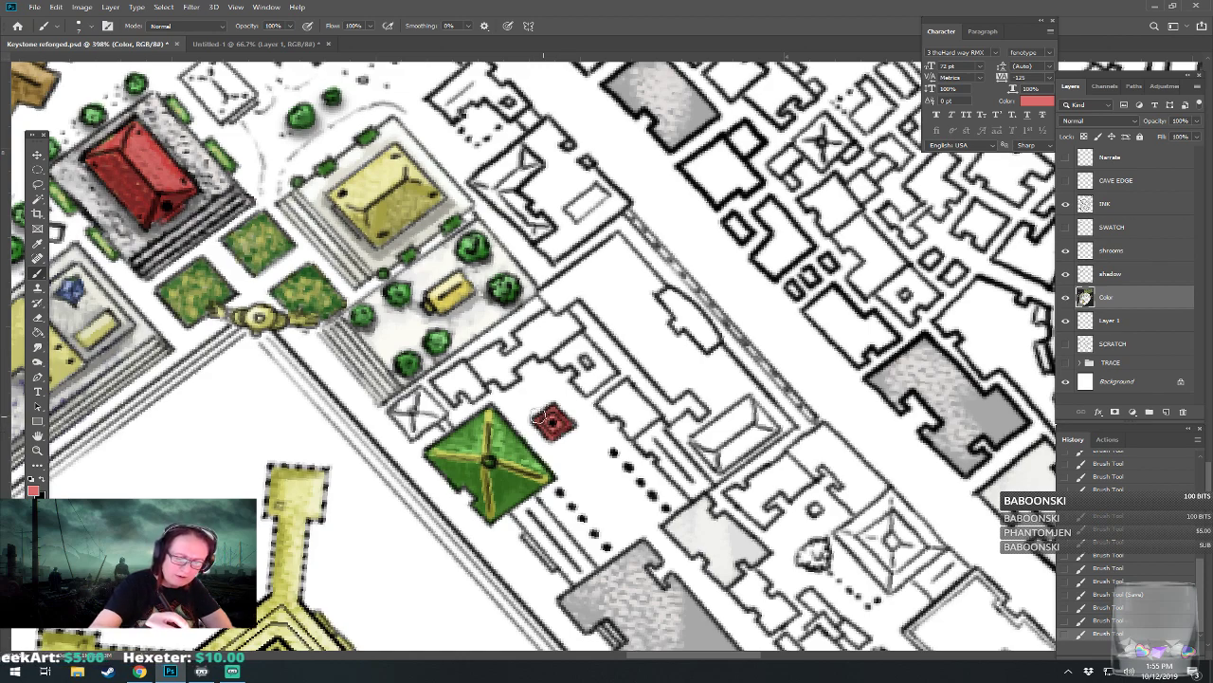
Step: Add pale pink (#f9a7a7) highlights to the edges of the small red square structure
click(35, 488)
click(681, 302)
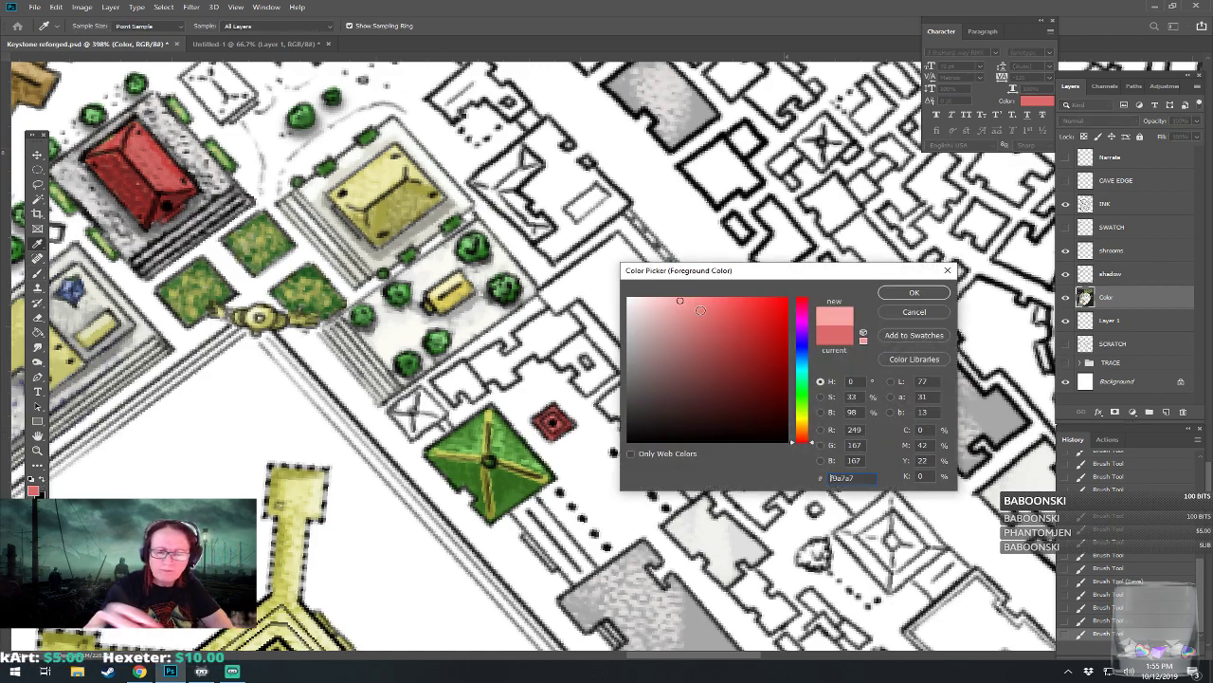
click(904, 292)
mouse_move(540, 422)
mouse_down()
mouse_move(551, 413)
mouse_move(513, 366)
mouse_move(488, 359)
mouse_up()
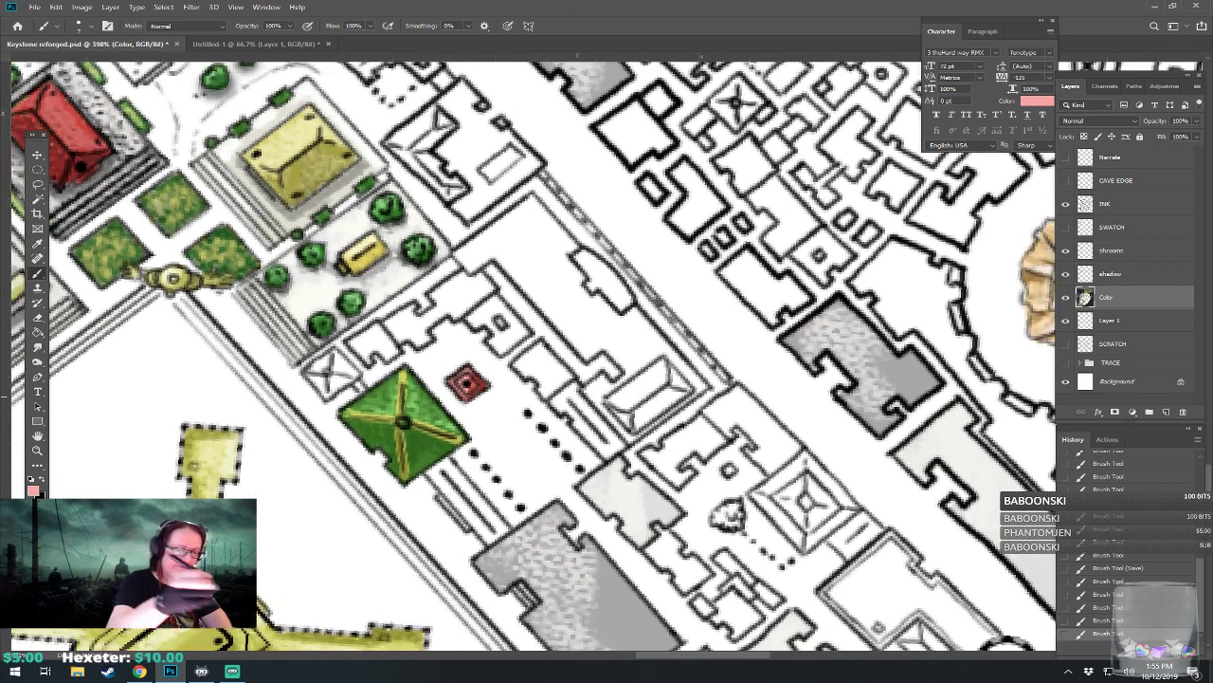
Step: Paint the small pyramid-roofed building northwest of the green-roofed building with a gold (#c5ad3f) base colour
click(33, 490)
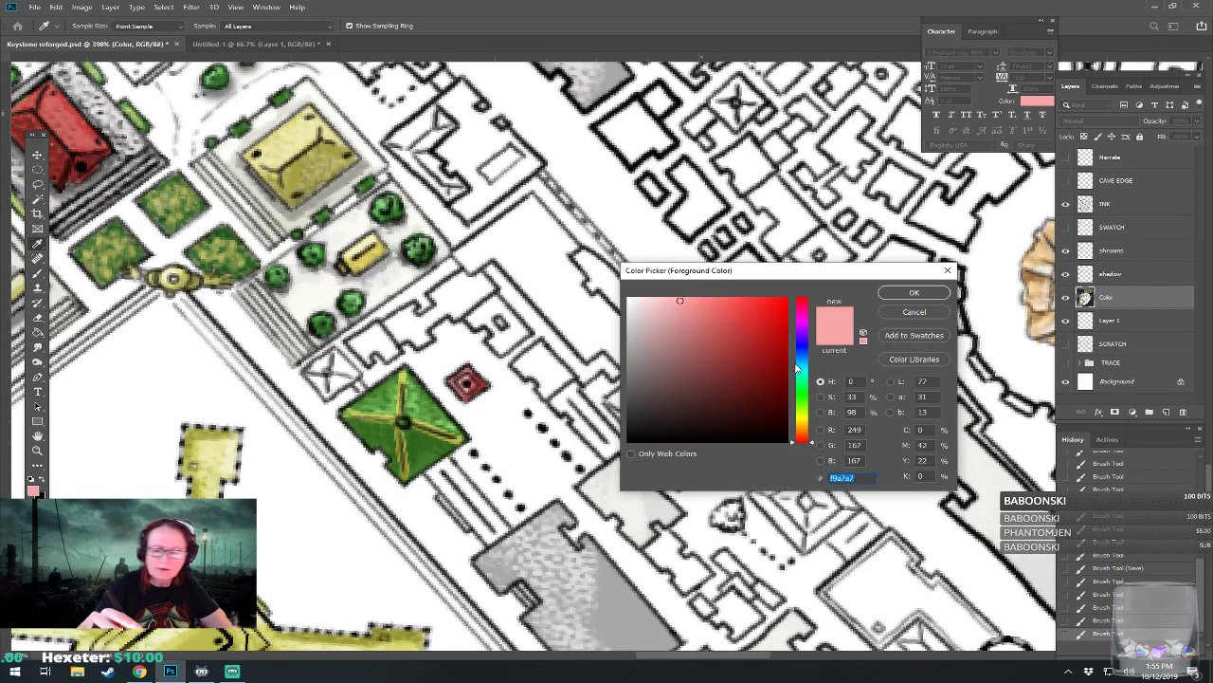
click(801, 421)
click(768, 309)
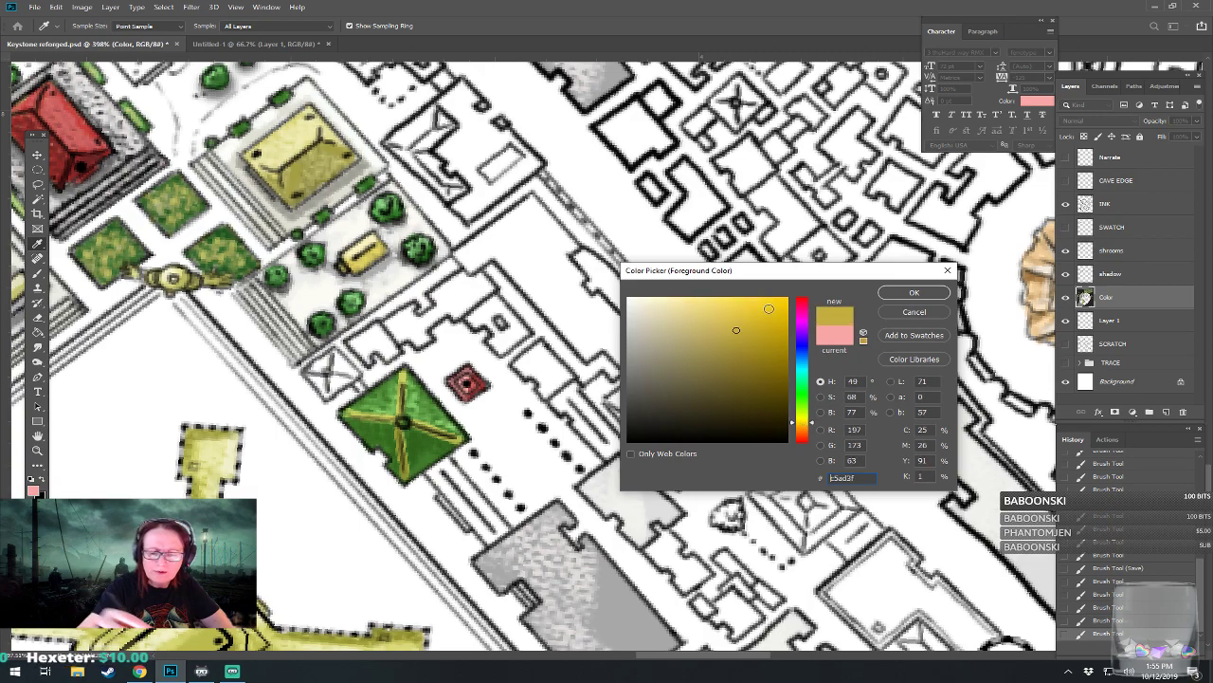
click(914, 292)
drag(531, 379, 605, 398)
mouse_move(401, 388)
mouse_down()
mouse_move(389, 403)
mouse_move(427, 389)
mouse_move(390, 375)
mouse_up()
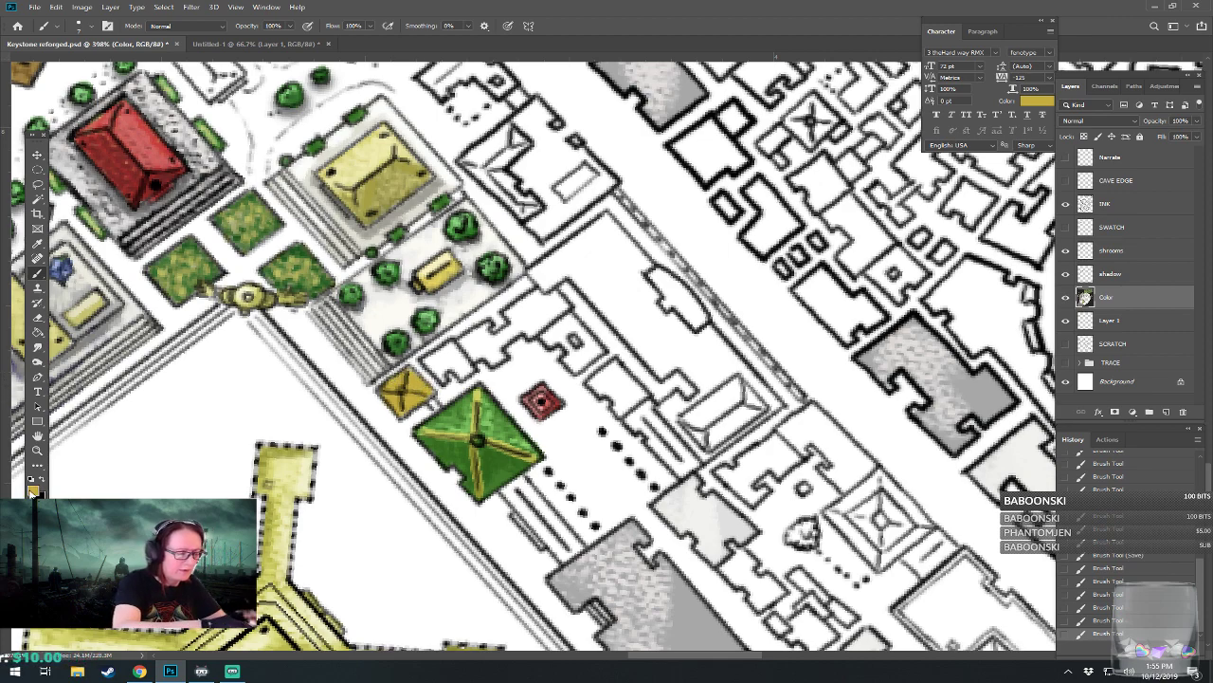
Step: Highlight the small gold pyramid roof with light yellow and a paler yellow (#f4e8b0)
click(33, 488)
click(711, 305)
click(912, 293)
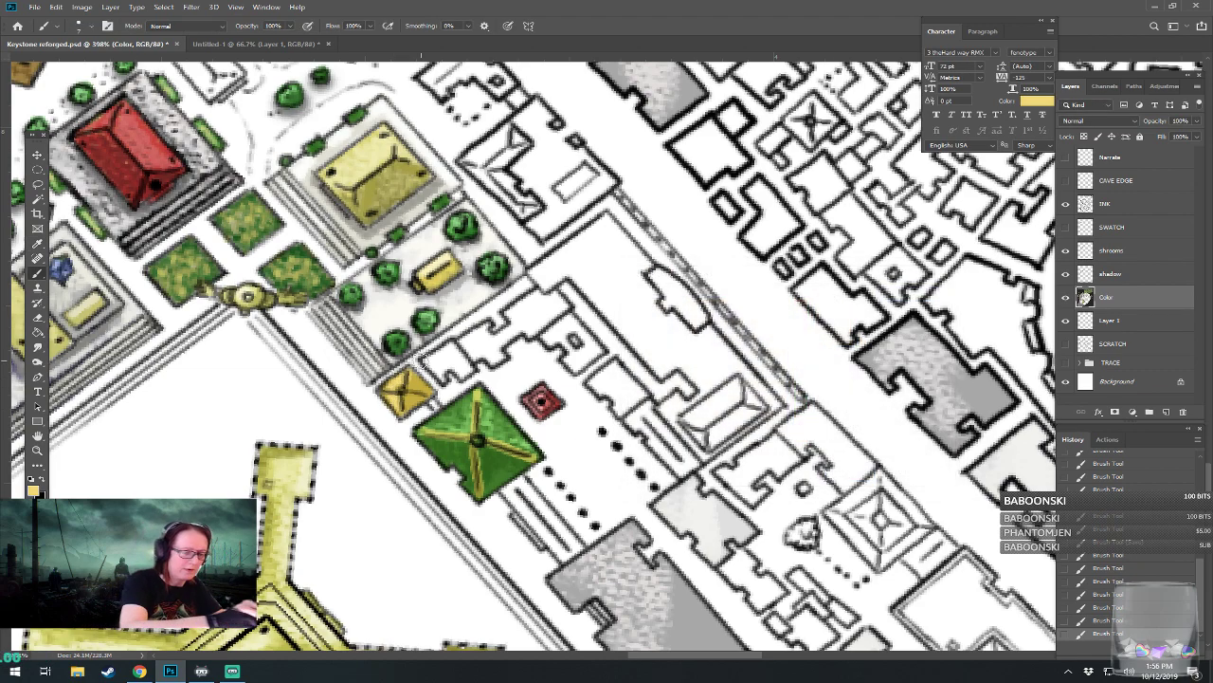
click(34, 489)
click(676, 303)
click(906, 293)
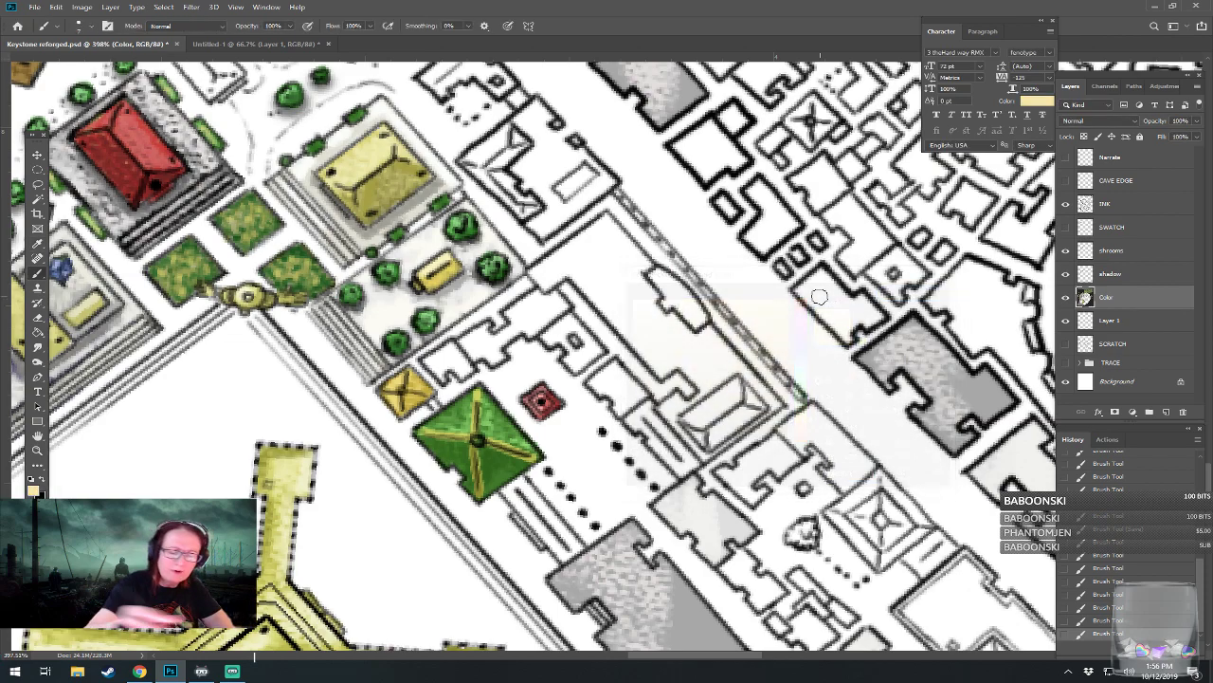
mouse_move(391, 383)
mouse_down()
mouse_move(405, 380)
mouse_move(353, 219)
mouse_move(330, 276)
mouse_up()
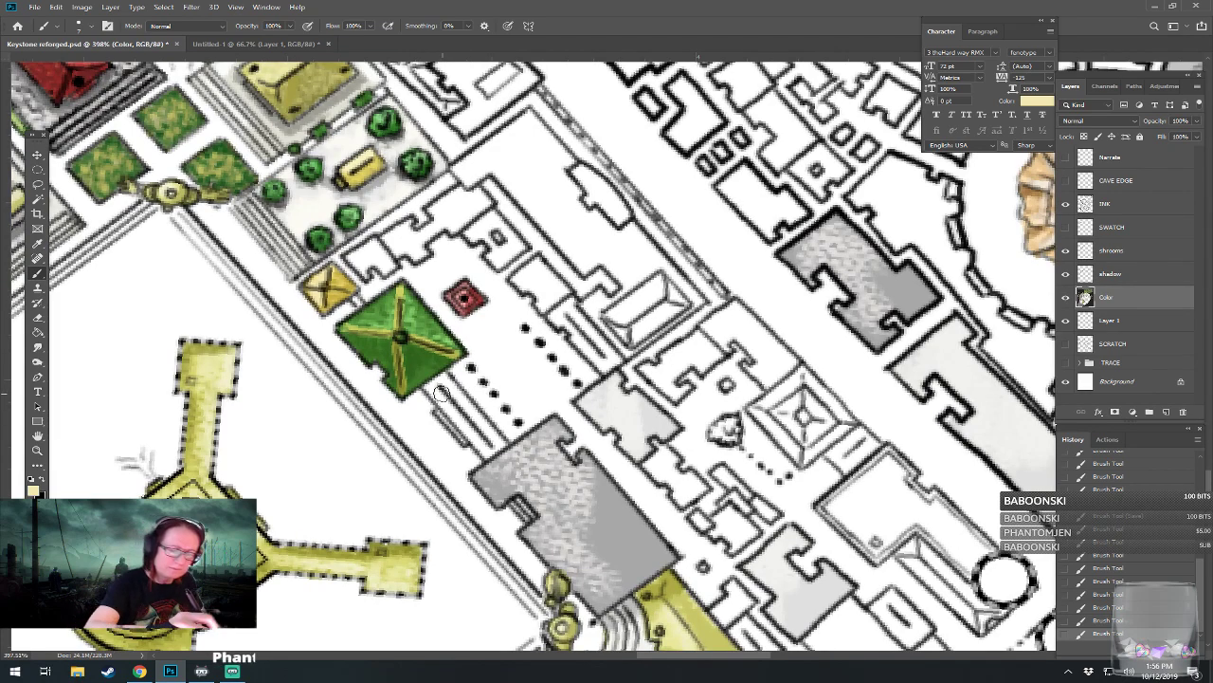
Step: Paint the narrow structure southeast of the green-roofed building pale yellow (#f4e8b0) and layer a darker muted gold over it
mouse_move(433, 385)
mouse_down()
mouse_move(464, 412)
mouse_move(450, 383)
mouse_move(437, 387)
mouse_move(465, 429)
mouse_move(466, 406)
mouse_move(458, 397)
mouse_move(485, 453)
mouse_move(496, 442)
mouse_move(484, 428)
mouse_move(438, 416)
mouse_move(460, 440)
mouse_move(430, 391)
mouse_up()
click(34, 489)
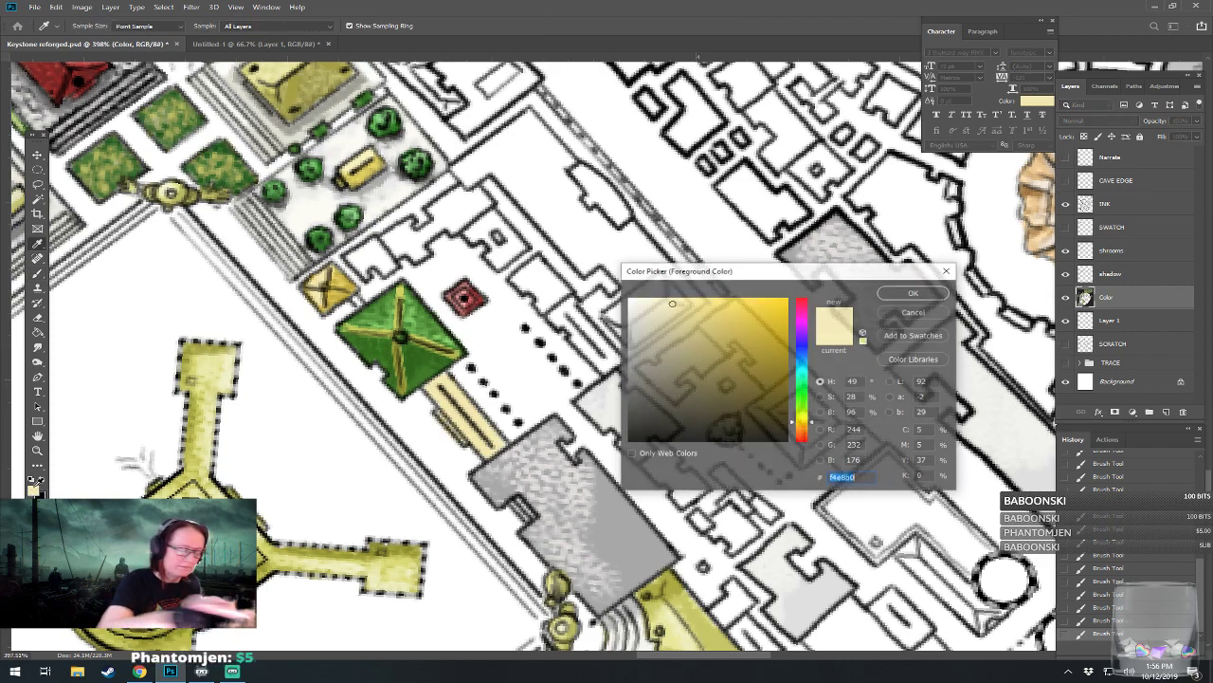
click(718, 341)
click(907, 296)
mouse_move(429, 394)
mouse_down()
mouse_move(461, 428)
mouse_move(459, 397)
mouse_move(493, 437)
mouse_move(446, 405)
mouse_move(444, 428)
mouse_move(439, 416)
mouse_move(461, 437)
mouse_move(454, 410)
mouse_move(485, 449)
mouse_up()
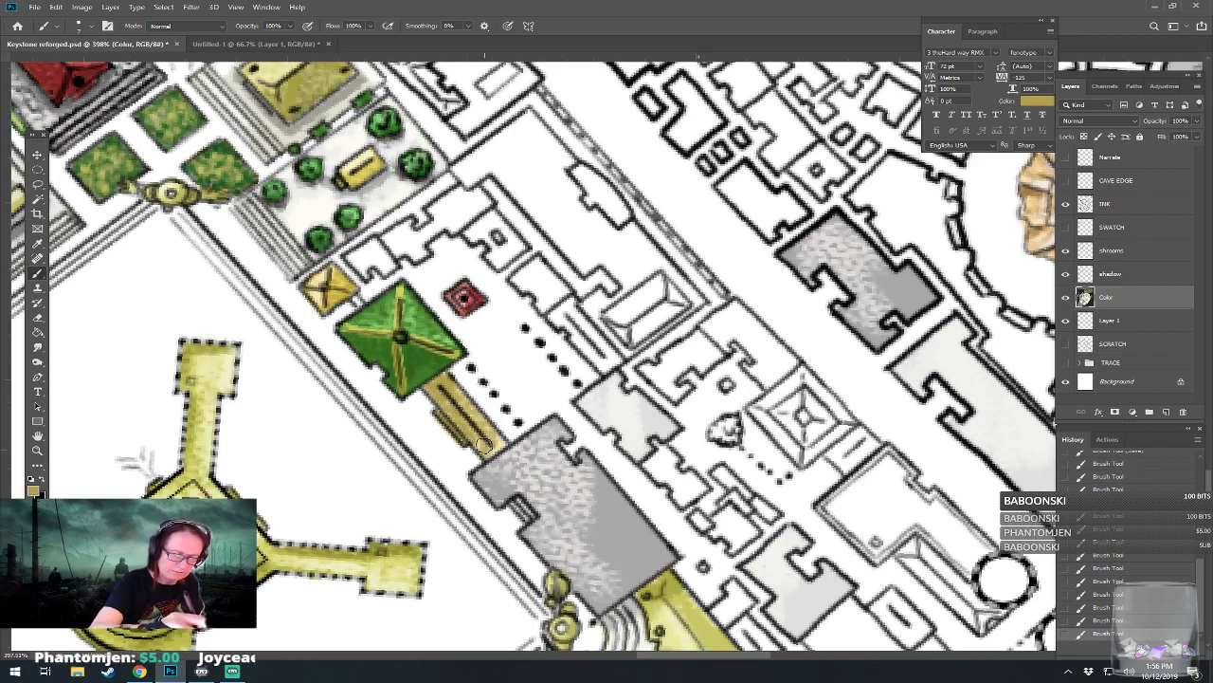
Step: Shade the narrow gold structure southeast of the green roof with dark olive gold (#84752d)
click(33, 487)
click(734, 367)
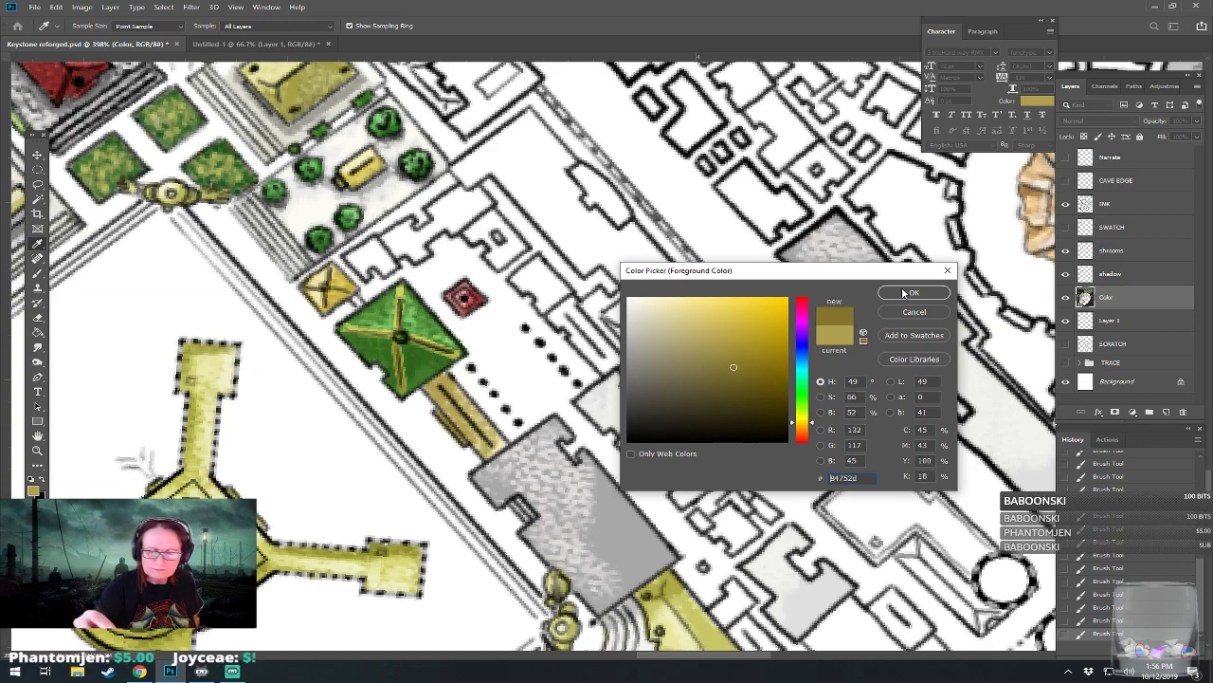
click(910, 293)
drag(445, 403, 441, 381)
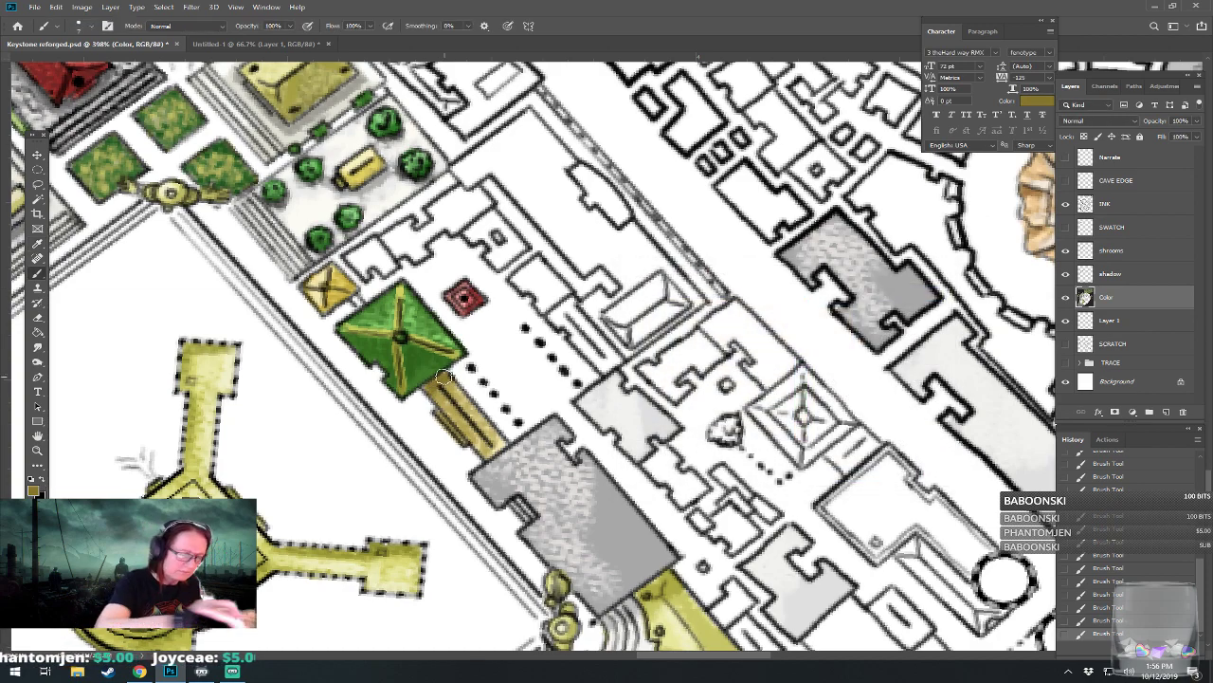
Step: Add pale yellow highlights to the narrow gold structure between the green roof and the large grey building
click(34, 487)
click(695, 317)
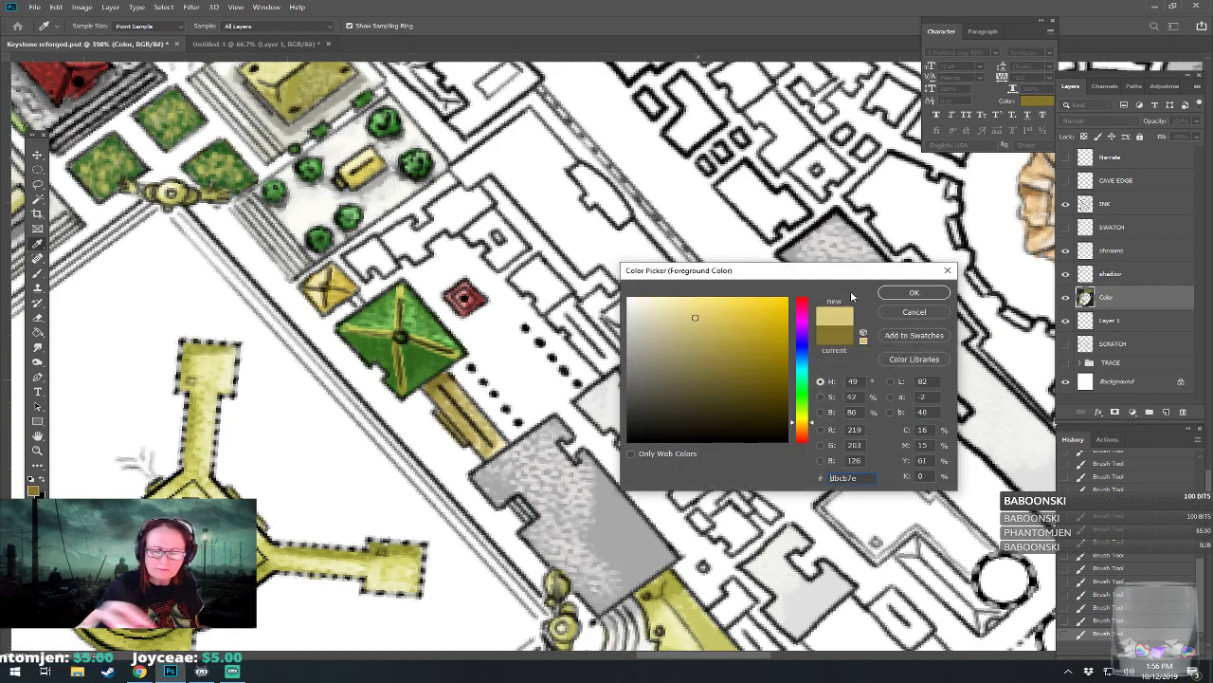
click(757, 306)
click(914, 293)
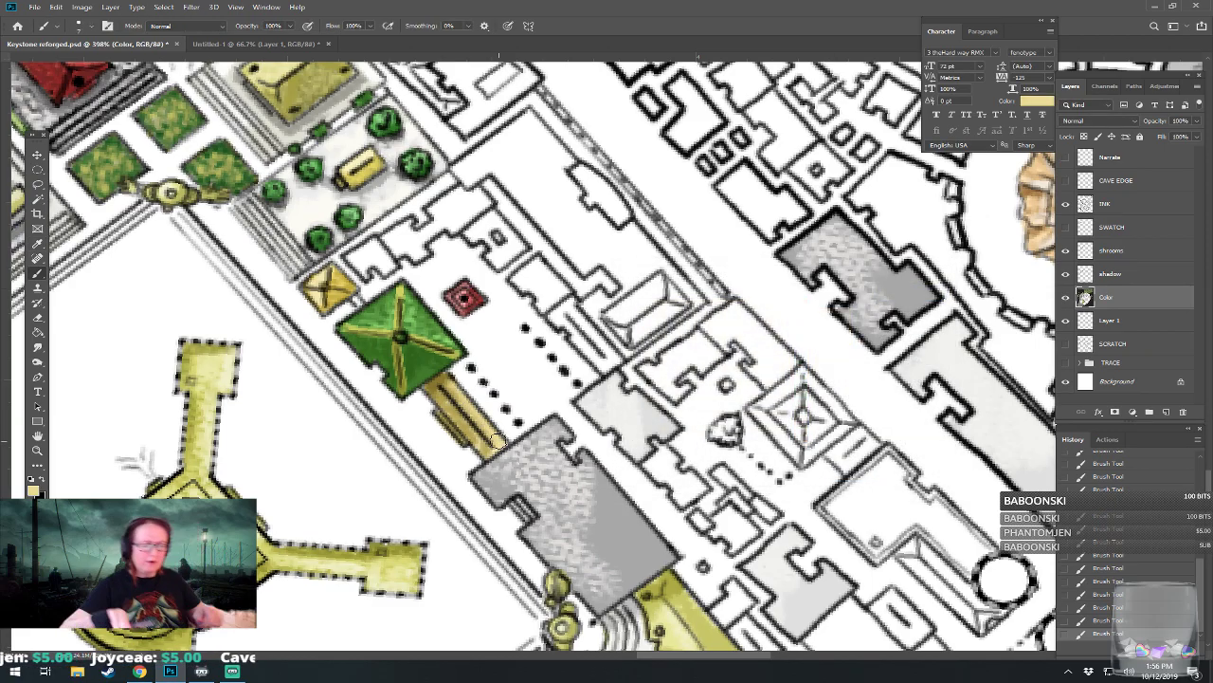
Step: Paint the irregular row of buildings north of the green-roofed building with a light grey (#c5c5c3) base colour
scroll(497, 442, down, 5)
scroll(531, 510, up, 2)
drag(533, 513, 513, 472)
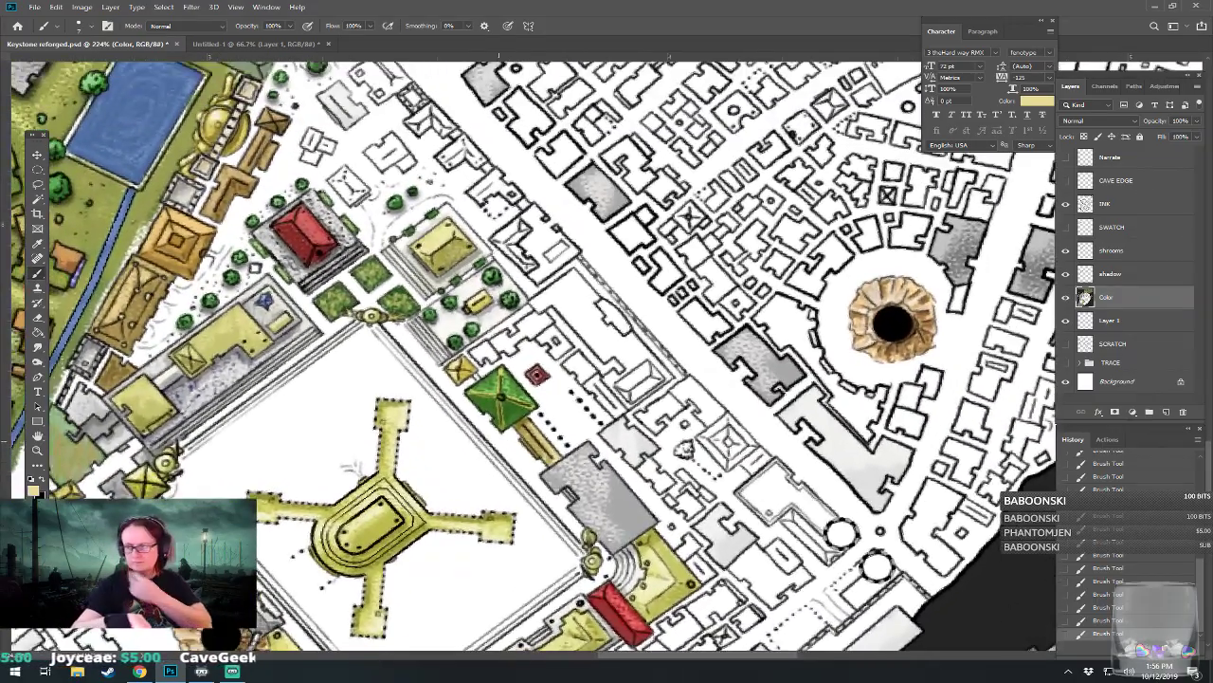
drag(461, 411, 420, 461)
scroll(498, 440, up, 2)
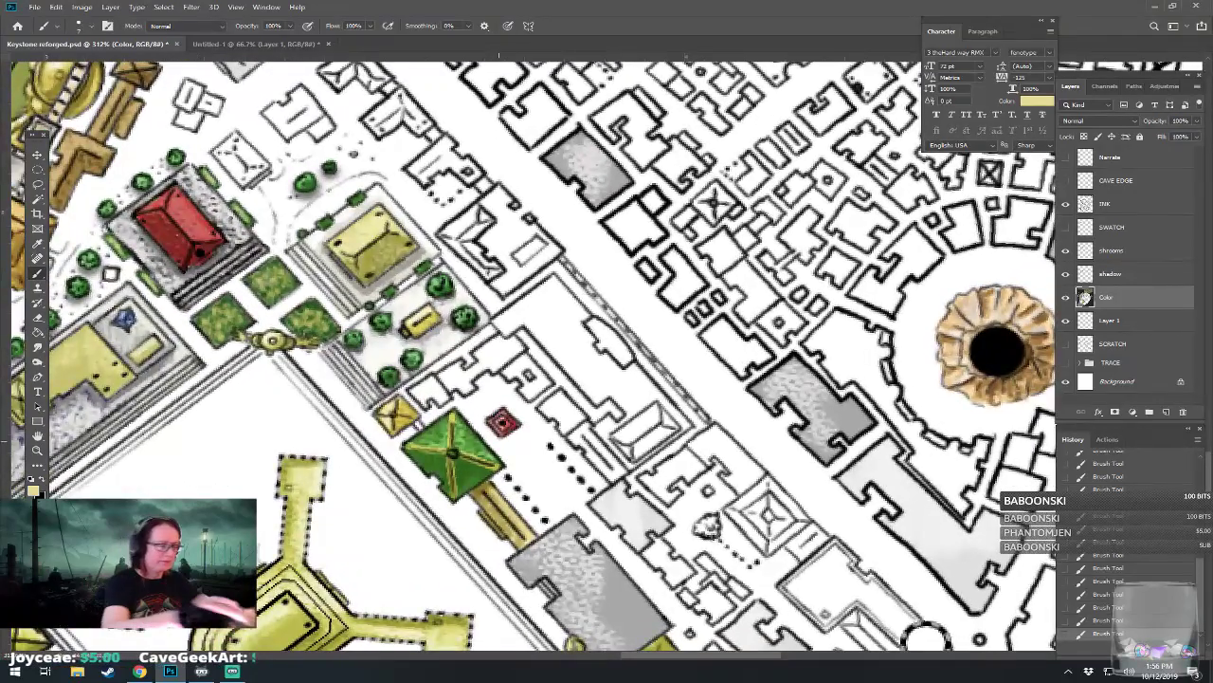
click(35, 489)
click(627, 328)
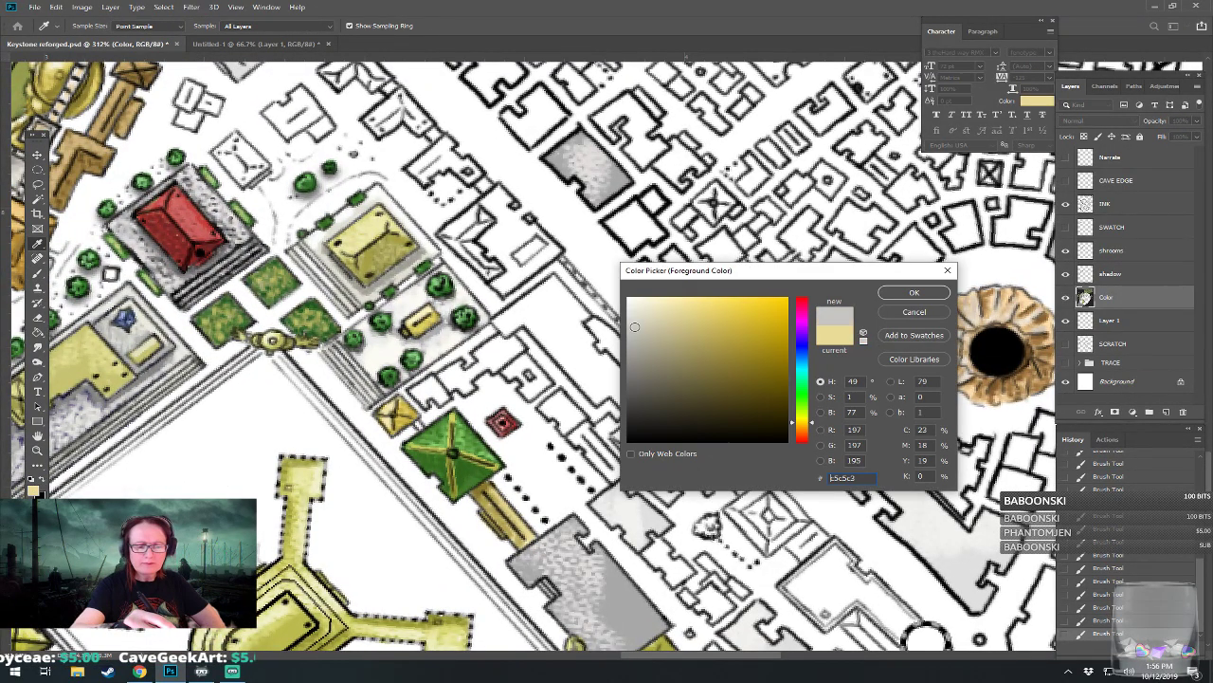
click(915, 296)
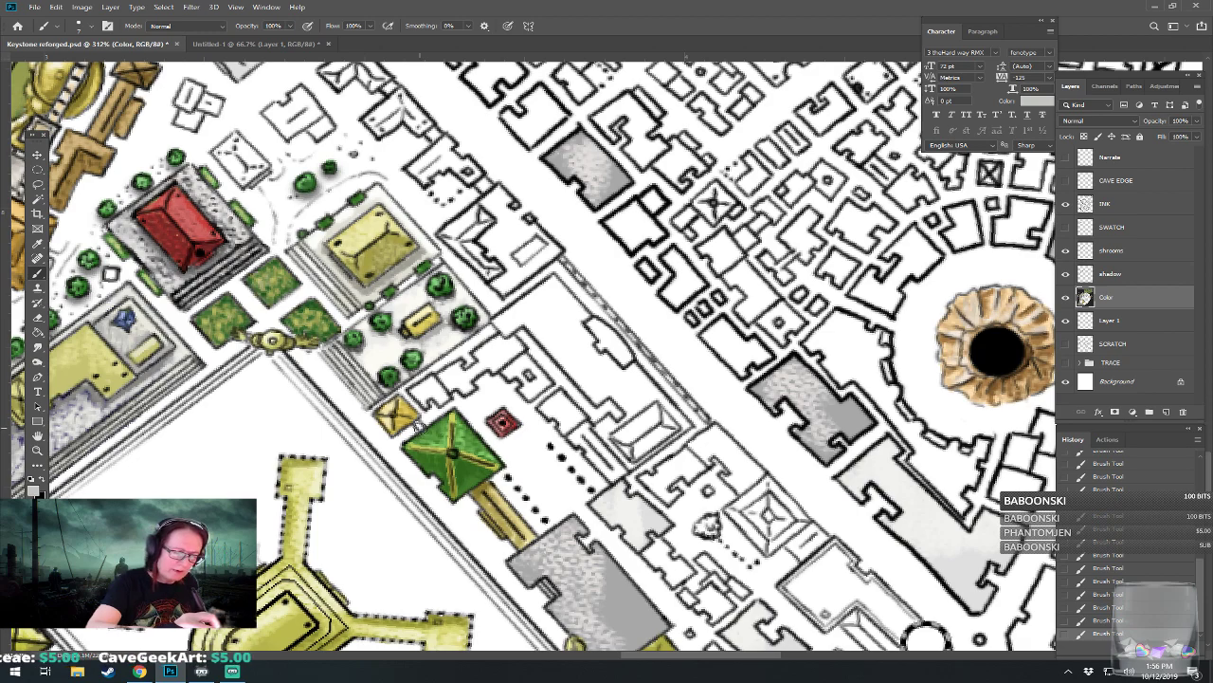
mouse_move(425, 429)
mouse_down()
mouse_move(406, 450)
mouse_move(407, 431)
mouse_move(418, 452)
mouse_move(415, 427)
mouse_move(440, 435)
mouse_move(422, 423)
mouse_move(443, 426)
mouse_move(493, 394)
mouse_move(474, 387)
mouse_move(459, 408)
mouse_move(491, 396)
mouse_up()
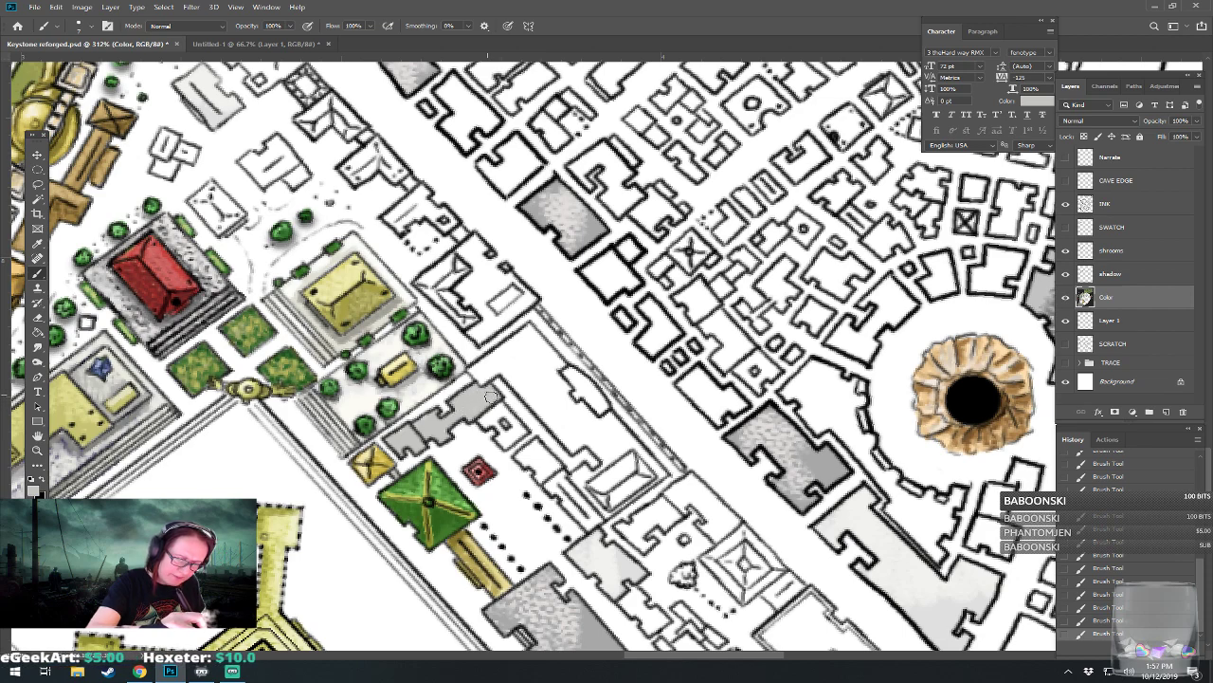
Step: Shade the grey building row north of the green roof with dark grey (#747371) strokes
click(33, 482)
click(650, 364)
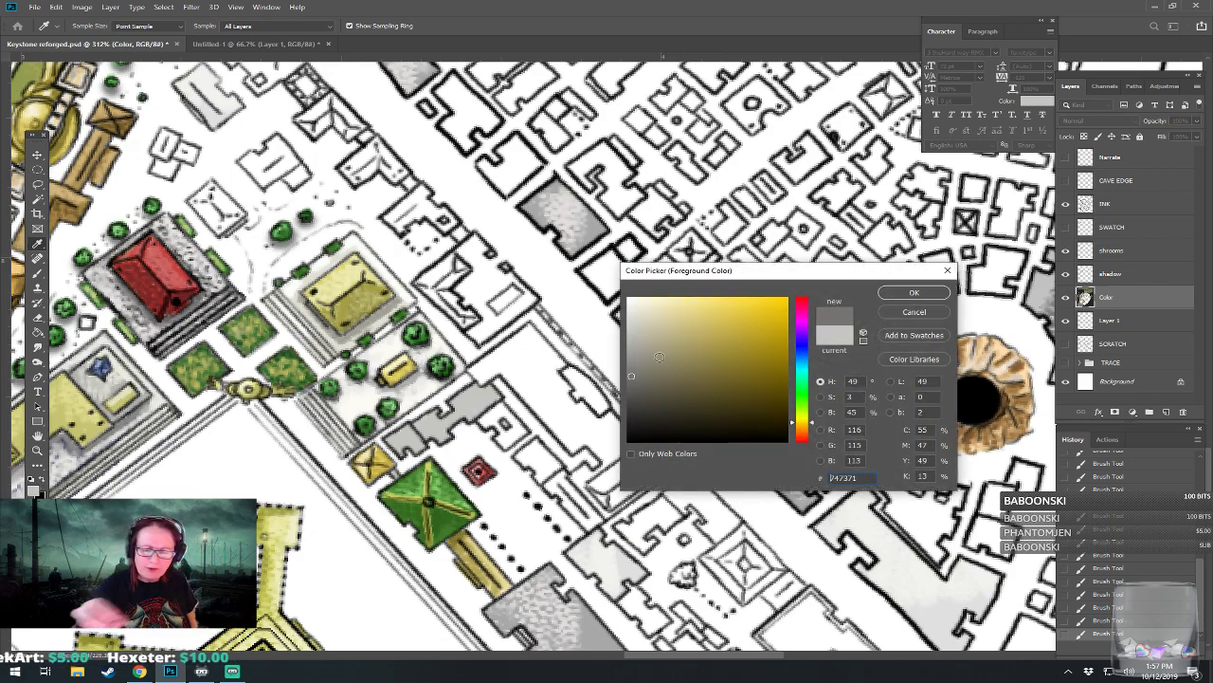
click(914, 292)
mouse_move(400, 434)
mouse_down()
mouse_move(436, 437)
mouse_move(463, 400)
mouse_move(463, 416)
mouse_move(495, 392)
mouse_up()
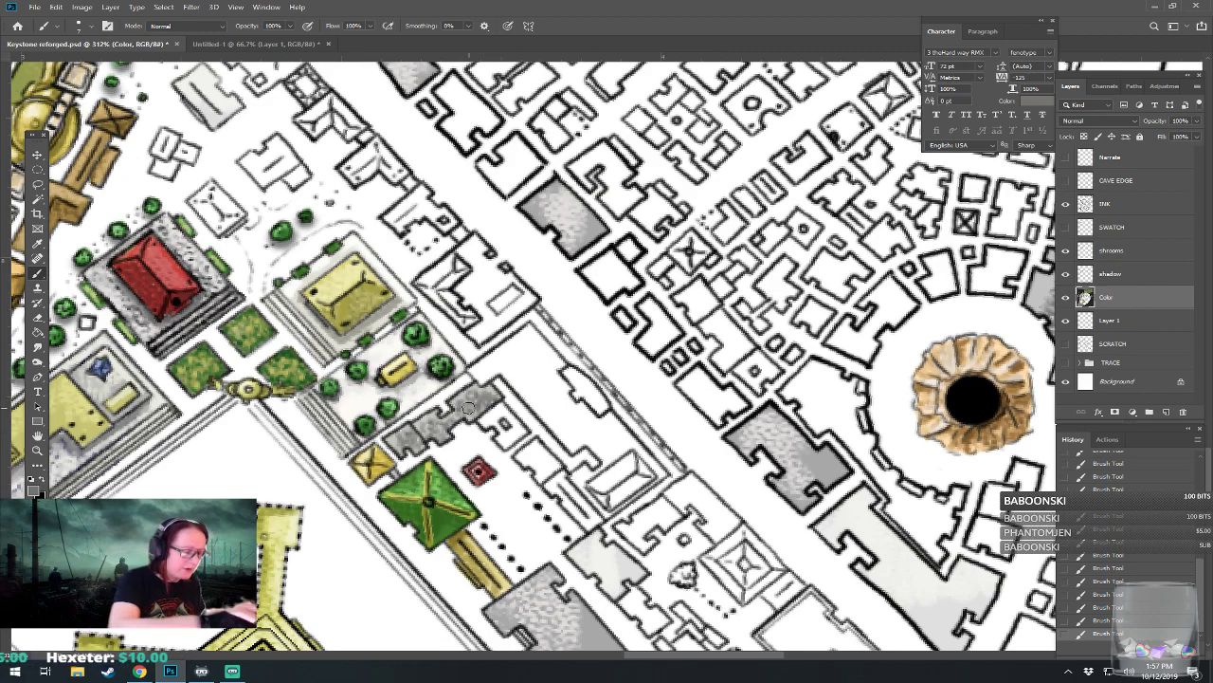
Step: Highlight the grey building row north of the green roof with pale grey (#deddda) and near-white strokes
click(33, 488)
click(635, 318)
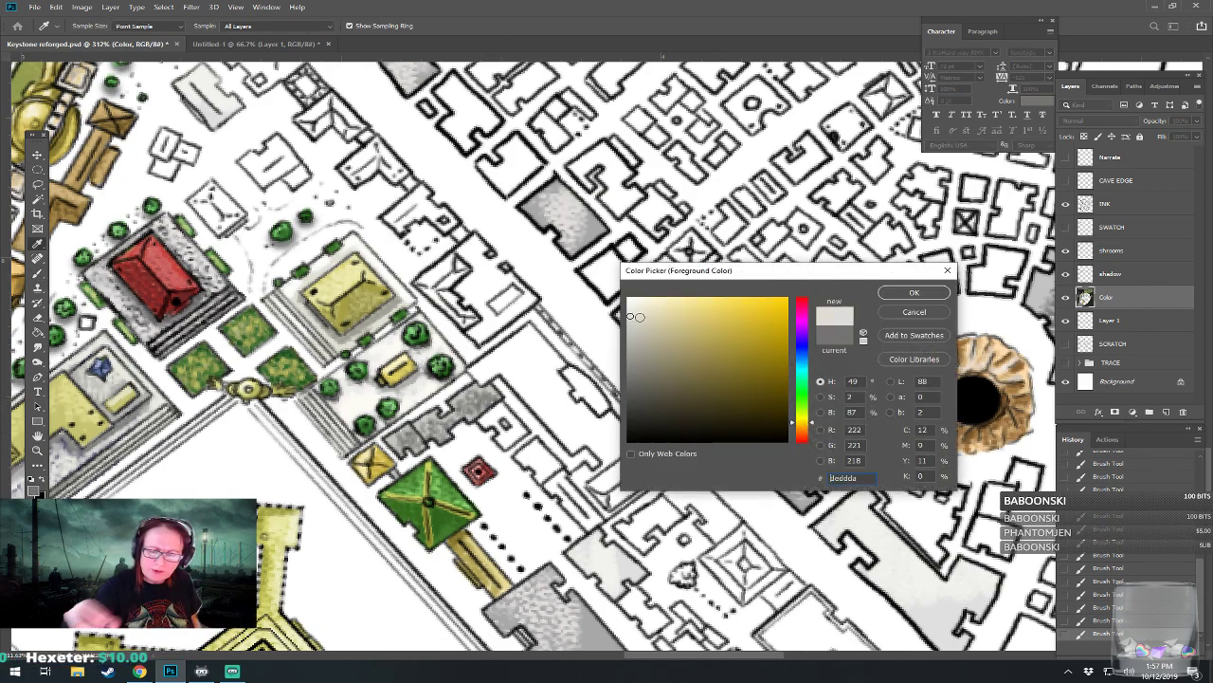
click(917, 292)
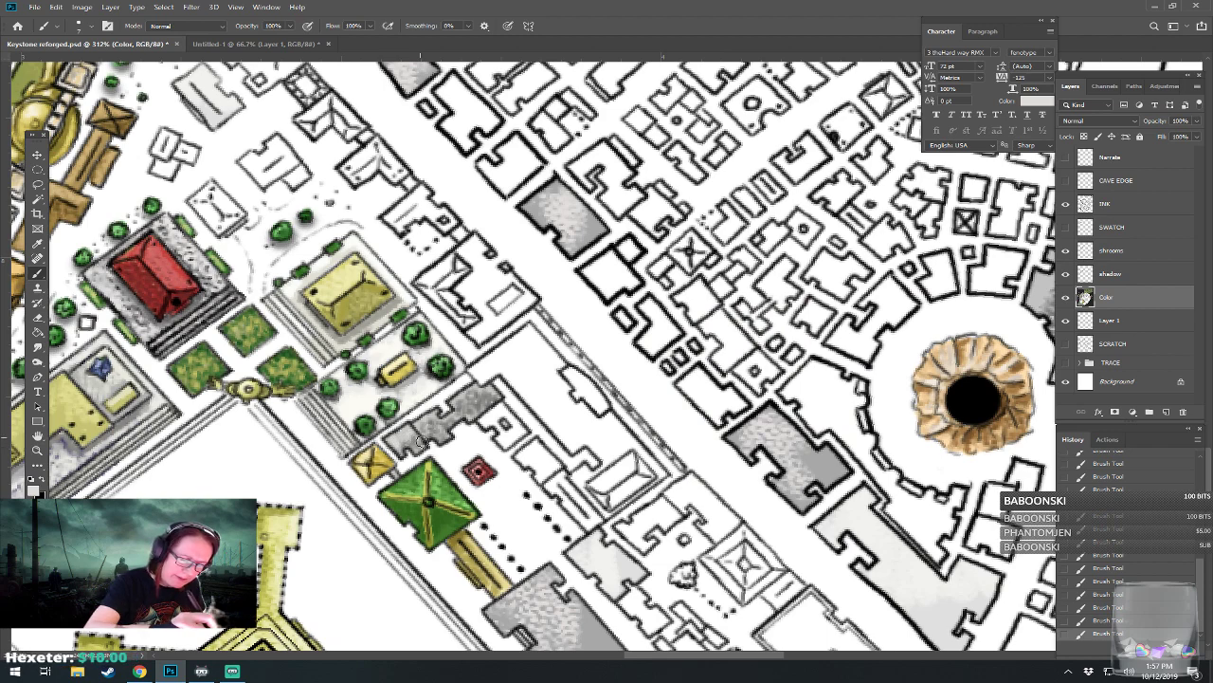
mouse_move(425, 415)
mouse_down()
mouse_move(440, 423)
mouse_move(493, 388)
mouse_move(474, 385)
mouse_up()
click(34, 492)
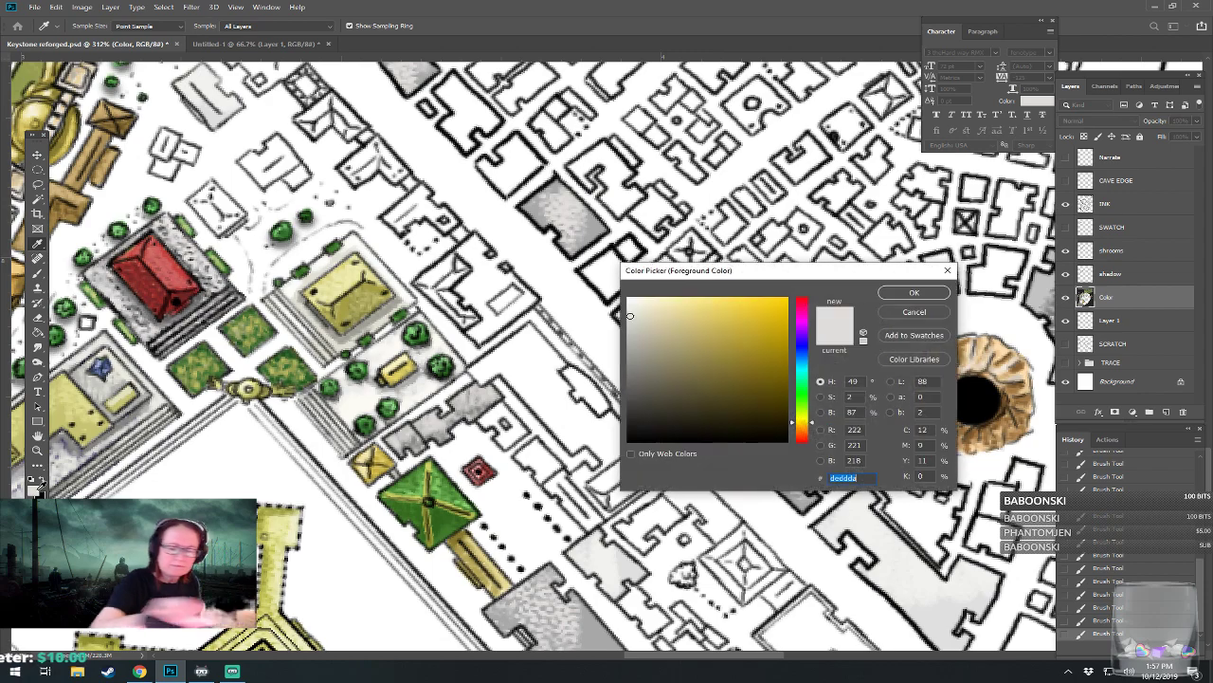
click(630, 300)
click(900, 294)
mouse_move(421, 423)
mouse_down()
mouse_move(489, 399)
mouse_move(554, 211)
mouse_move(466, 147)
mouse_move(434, 152)
mouse_move(360, 239)
mouse_up()
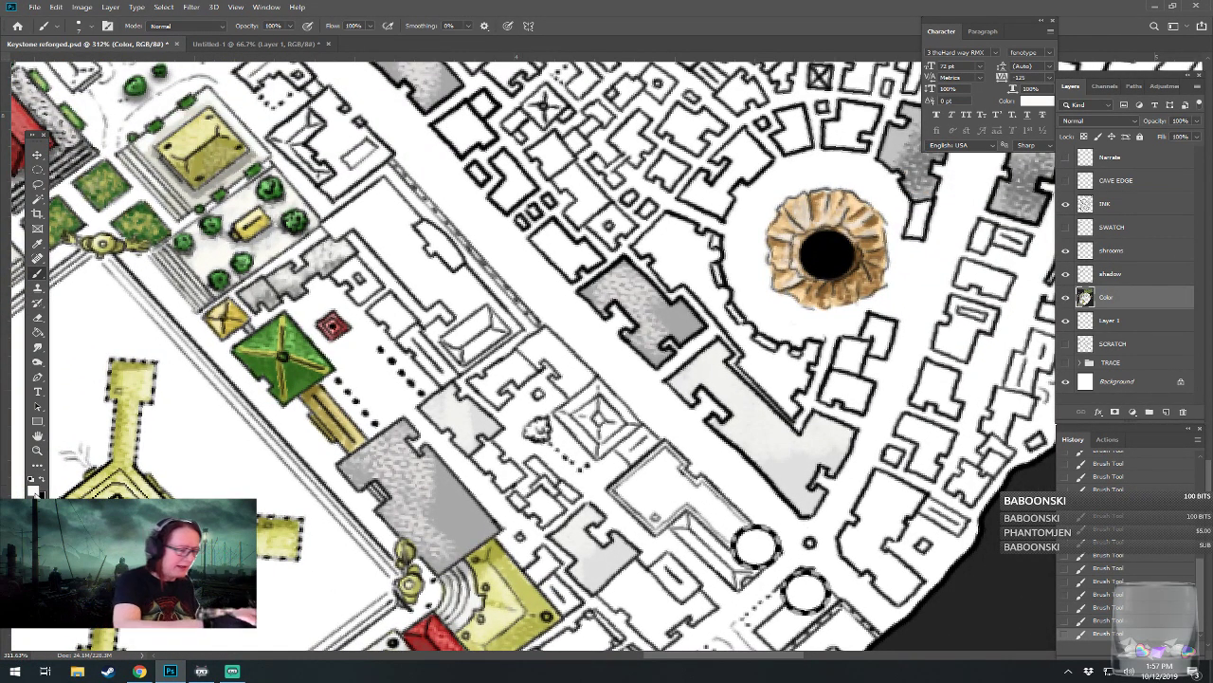
Step: Paint the small uncoloured buildings east and southeast of the large grey building with medium grey (#8a8a8a)
click(33, 486)
click(628, 363)
key(Return)
key(b)
mouse_move(536, 485)
mouse_down()
mouse_move(558, 495)
mouse_move(565, 480)
mouse_up()
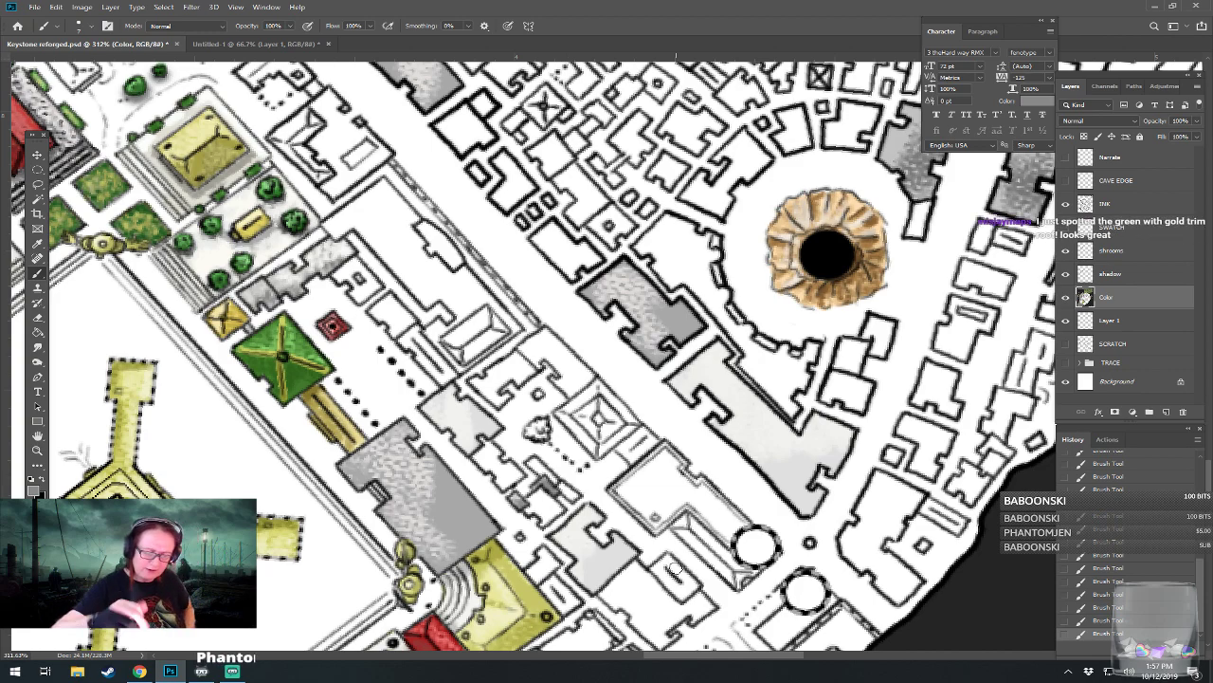
drag(675, 566, 601, 442)
mouse_move(463, 442)
mouse_down()
mouse_move(464, 455)
mouse_move(484, 441)
mouse_move(470, 427)
mouse_move(464, 441)
mouse_up()
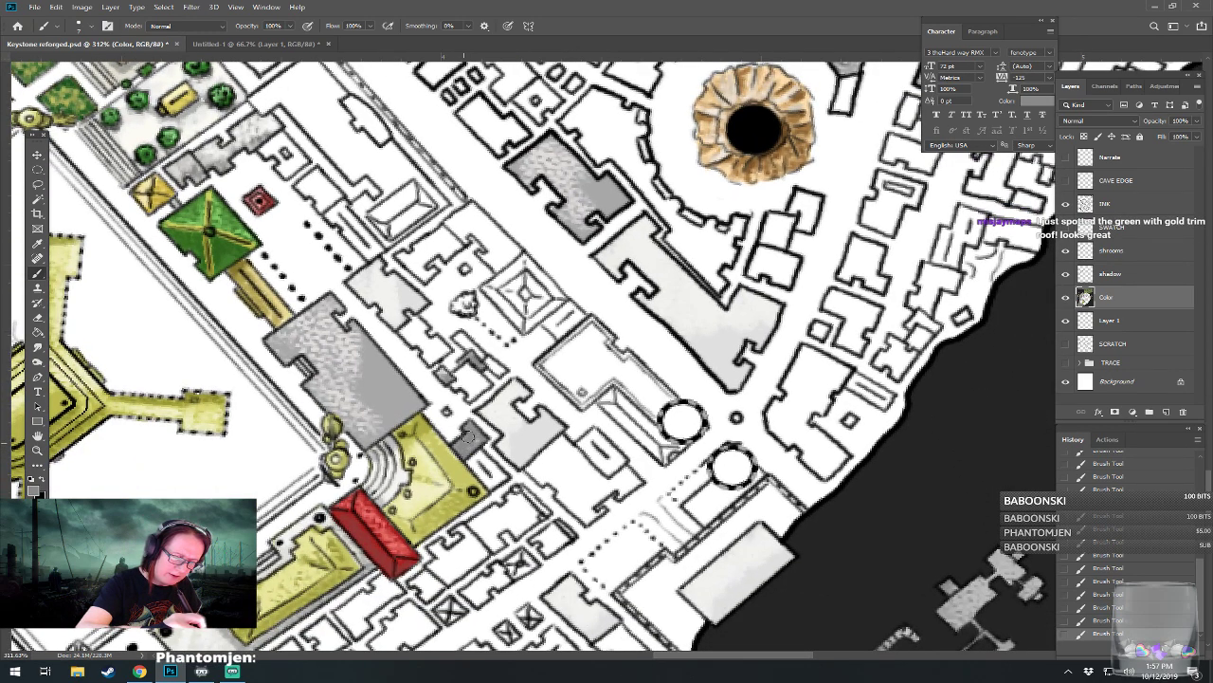
Step: Add light grey (#dfdfdf) highlights to the small medium-grey buildings beside the large grey building, and save the map
click(33, 488)
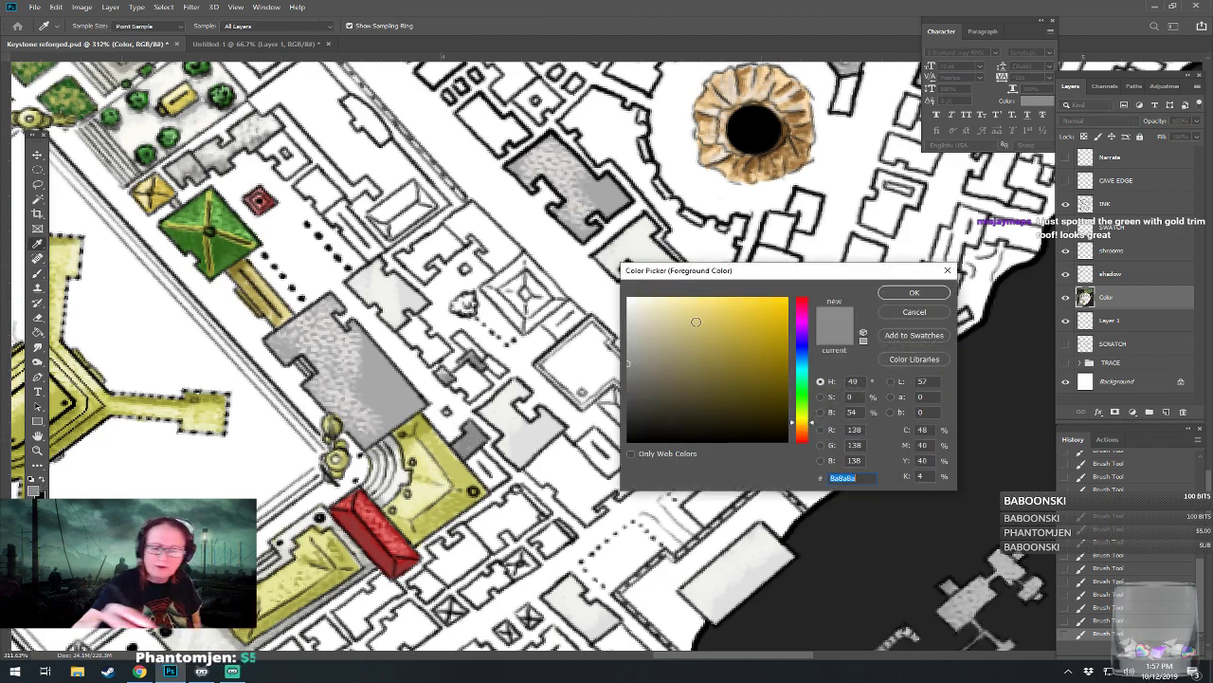
click(901, 291)
drag(463, 442, 479, 435)
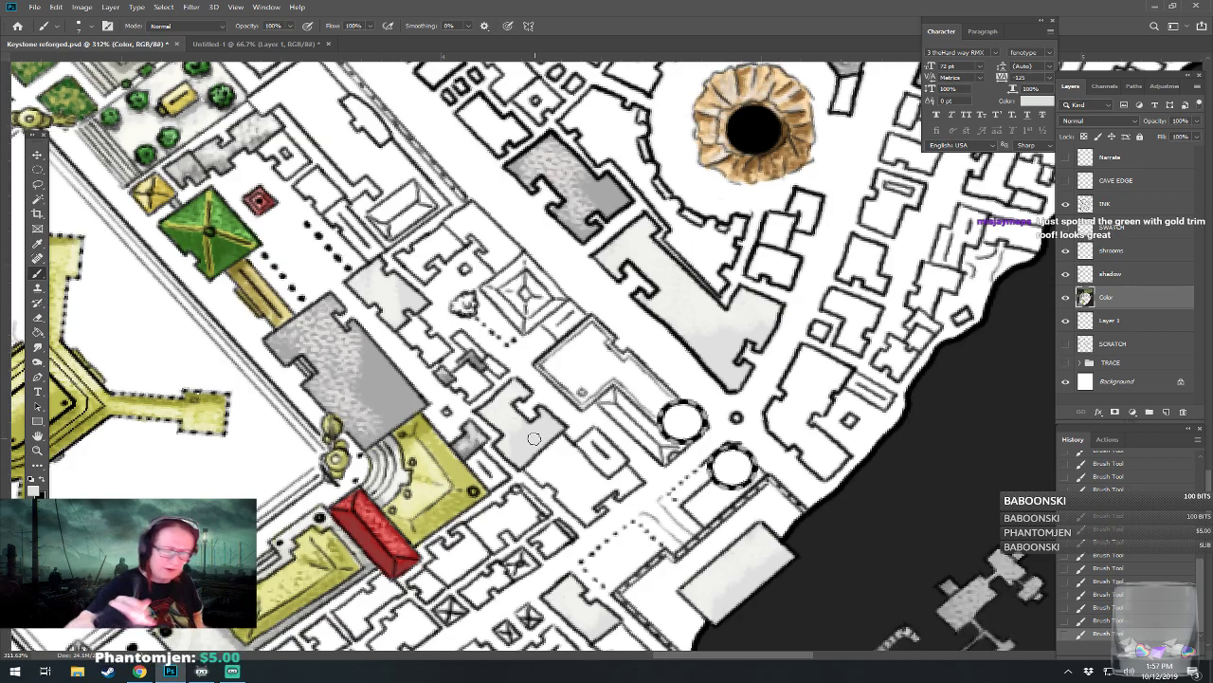
scroll(534, 438, down, 8)
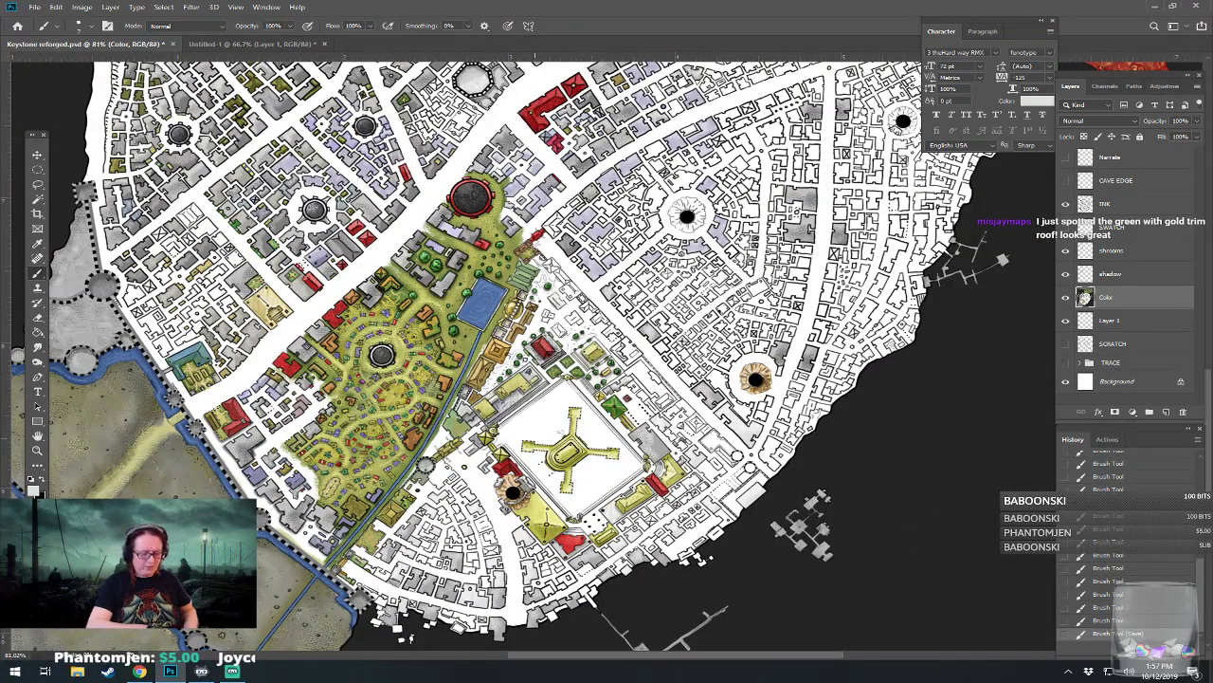
key(ctrl+s)
Step: Paint the small uncoloured building at the east end of the grey row, northeast of the green roof, with muted gold
scroll(531, 351, right, 1)
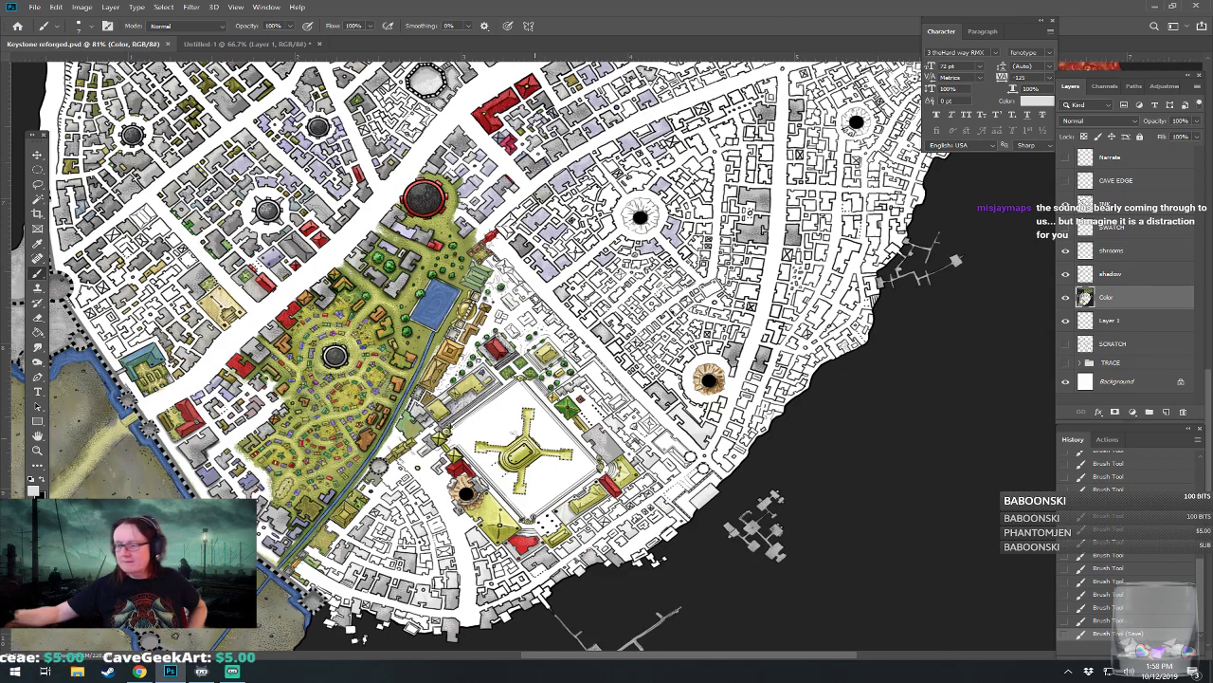
scroll(607, 418, up, 5)
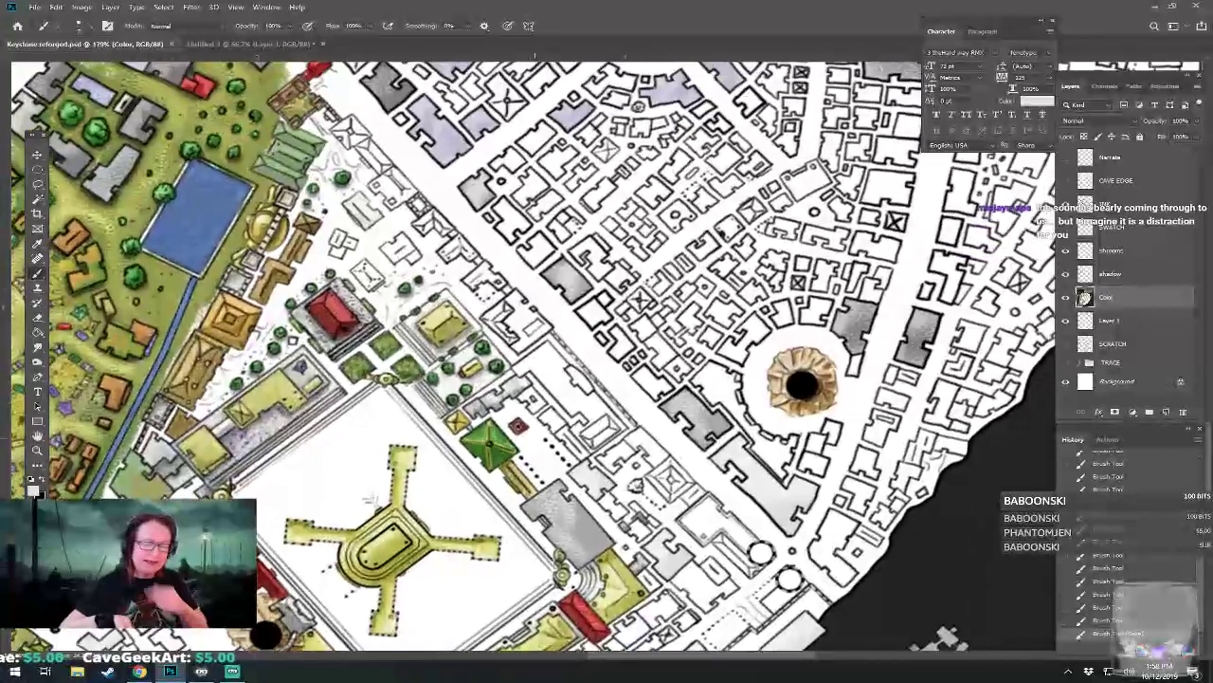
scroll(565, 389, up, 1)
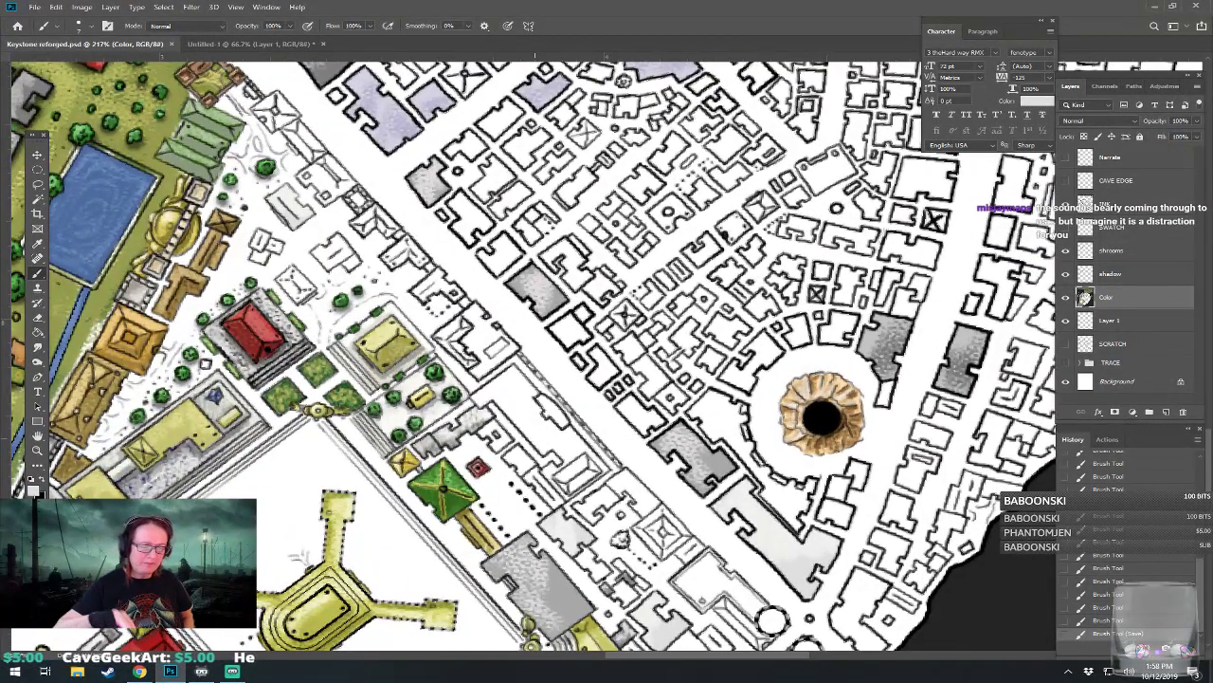
drag(535, 438, 499, 373)
scroll(294, 436, up, 2)
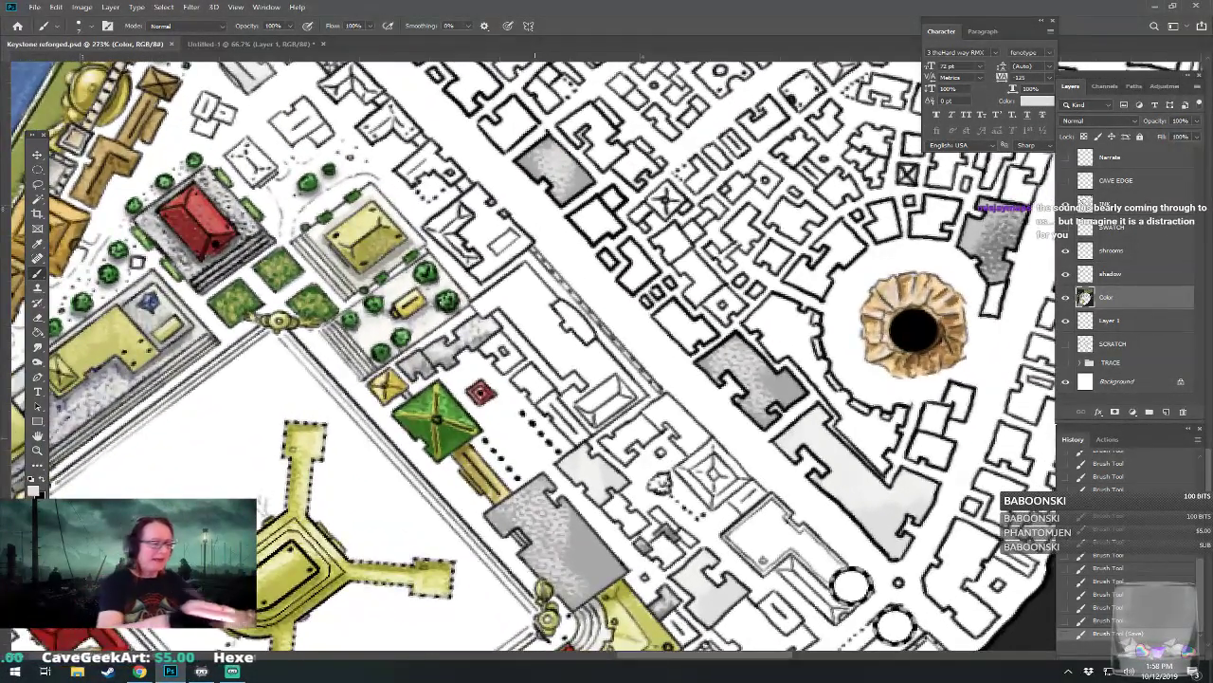
click(32, 488)
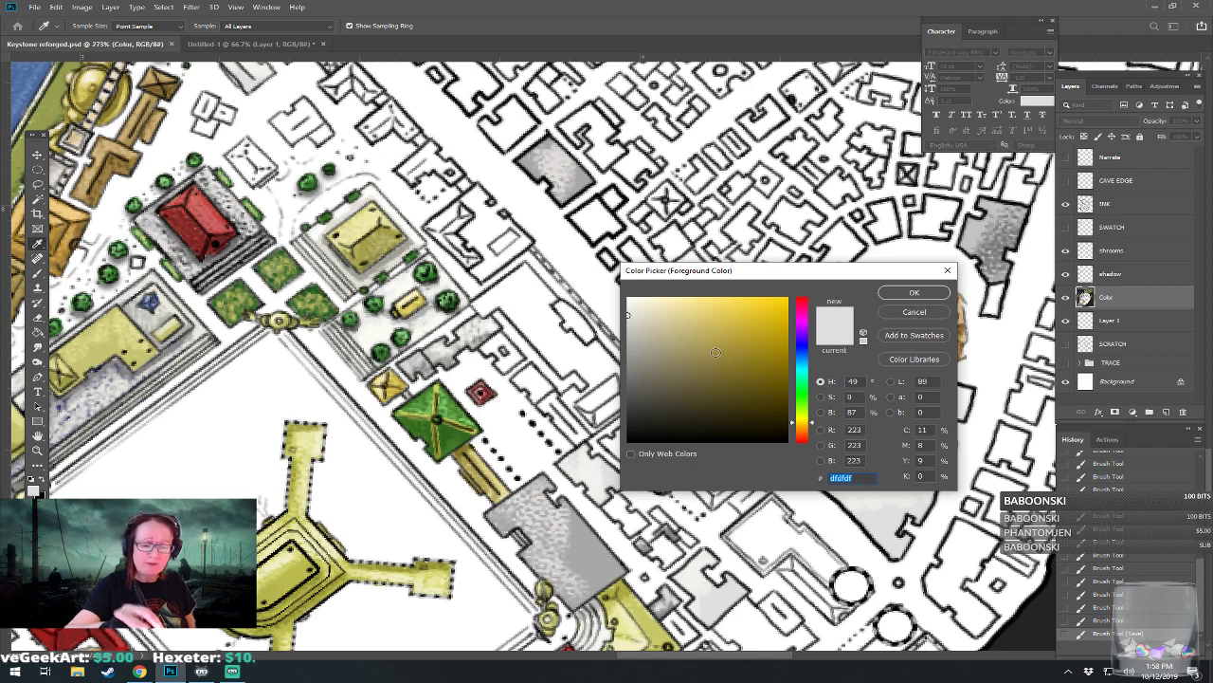
click(700, 366)
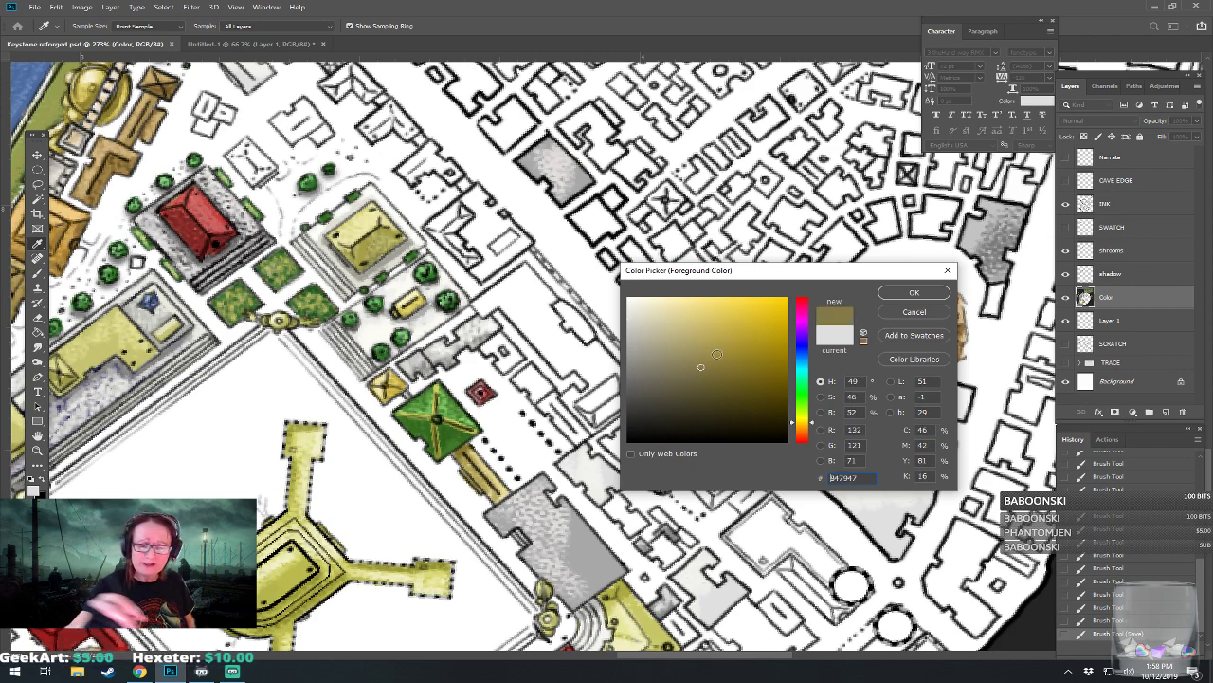
click(912, 293)
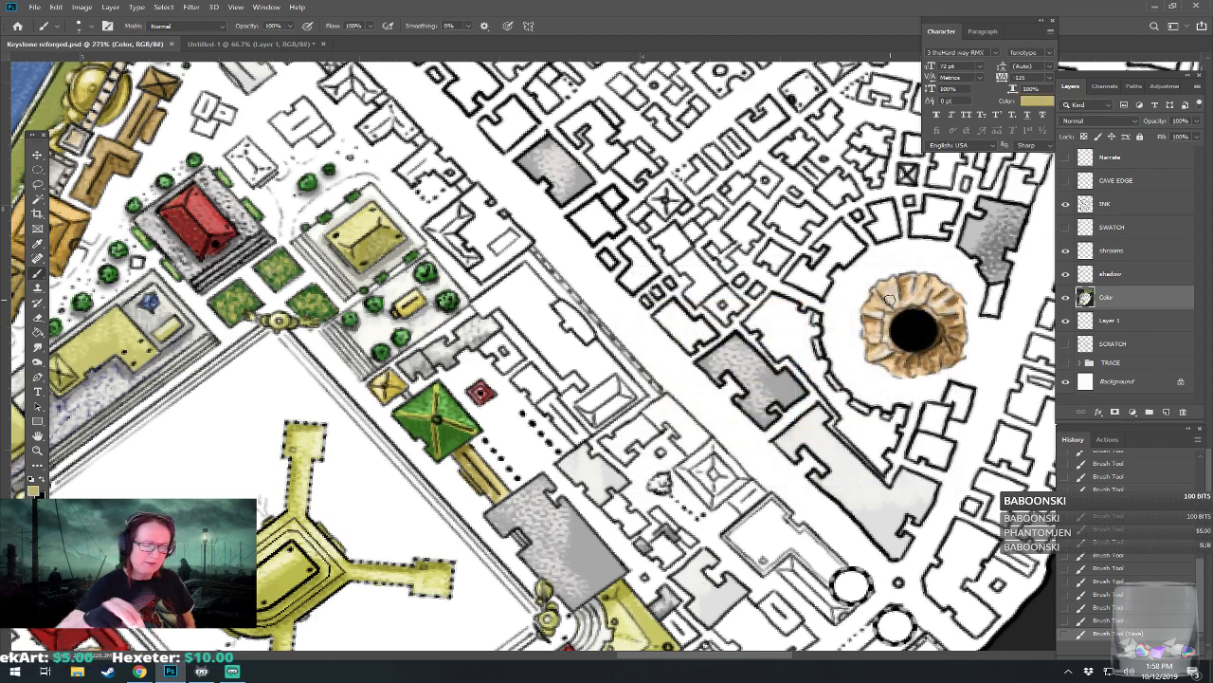
mouse_move(493, 343)
mouse_down()
mouse_move(515, 360)
mouse_move(487, 348)
mouse_up()
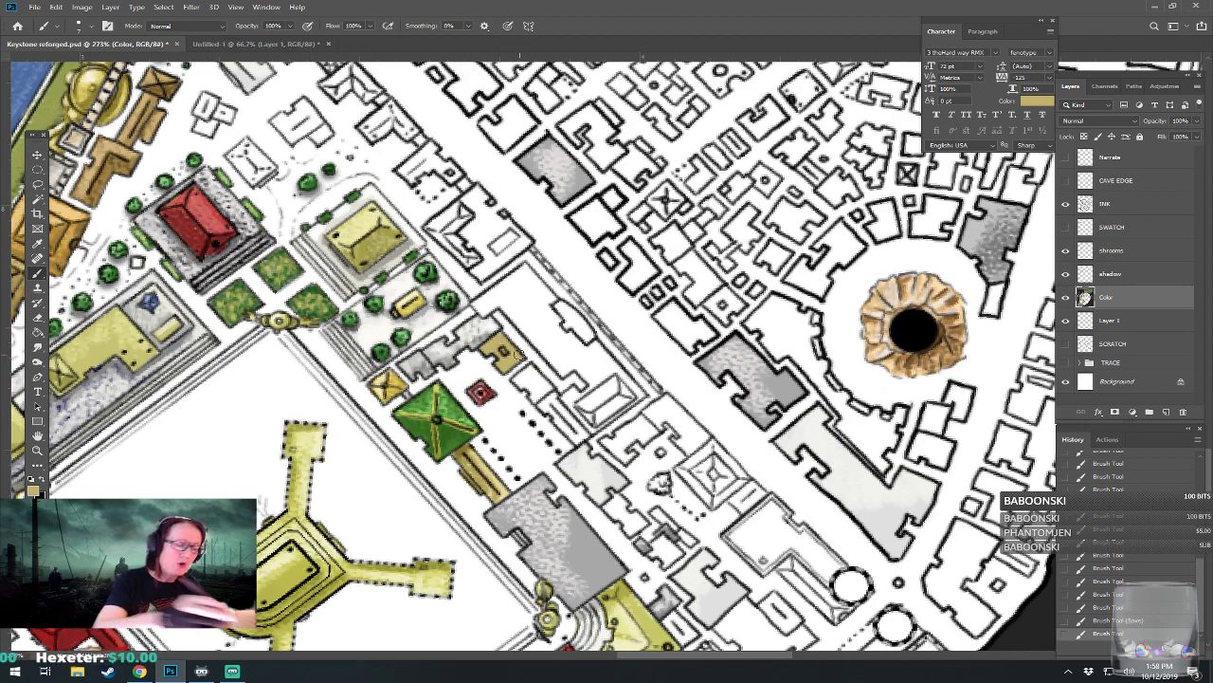
Step: Highlight the small gold building at the end of the grey row with pale yellow (#f0e29e)
click(34, 491)
click(682, 305)
click(901, 295)
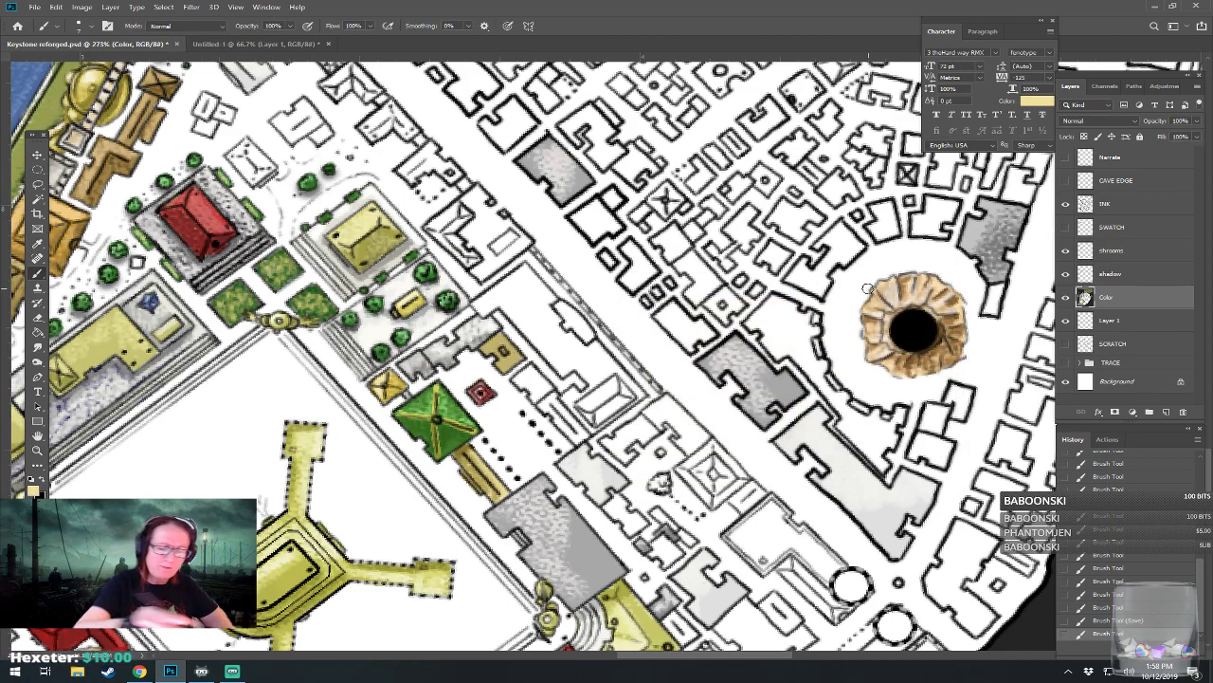
drag(502, 363, 518, 351)
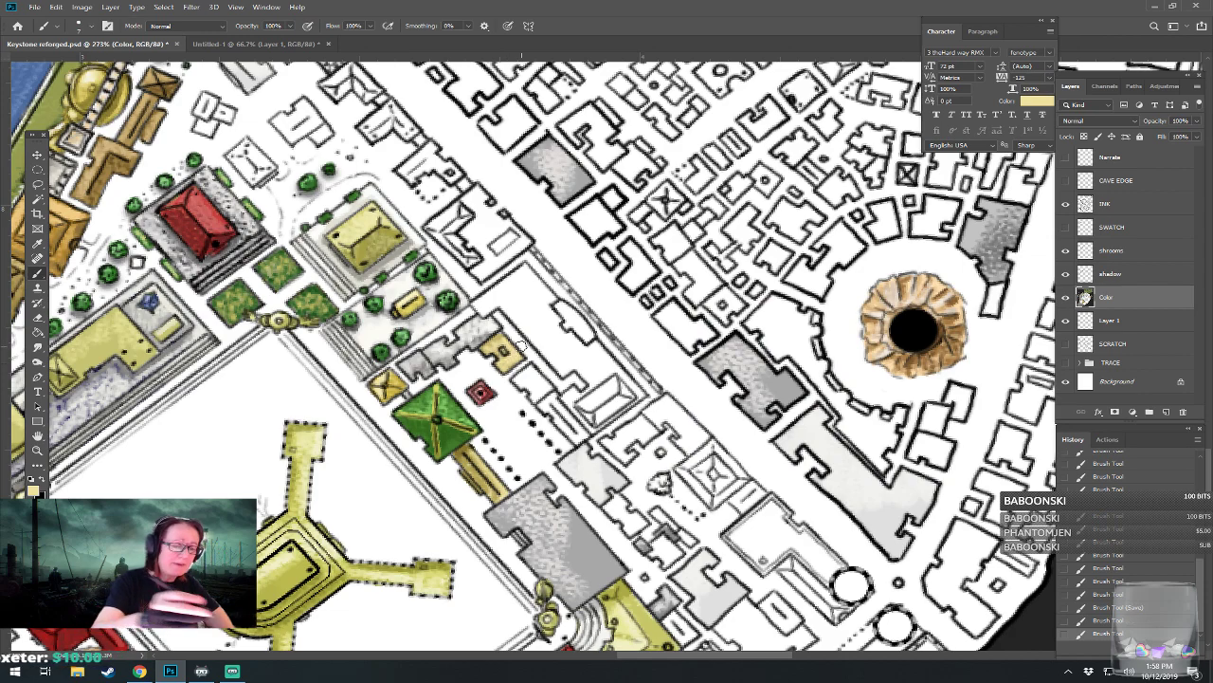
Step: Paint the building just southeast of the small gold one medium grey (#ababa9) and highlight it with light grey (#e2e2e2)
click(34, 491)
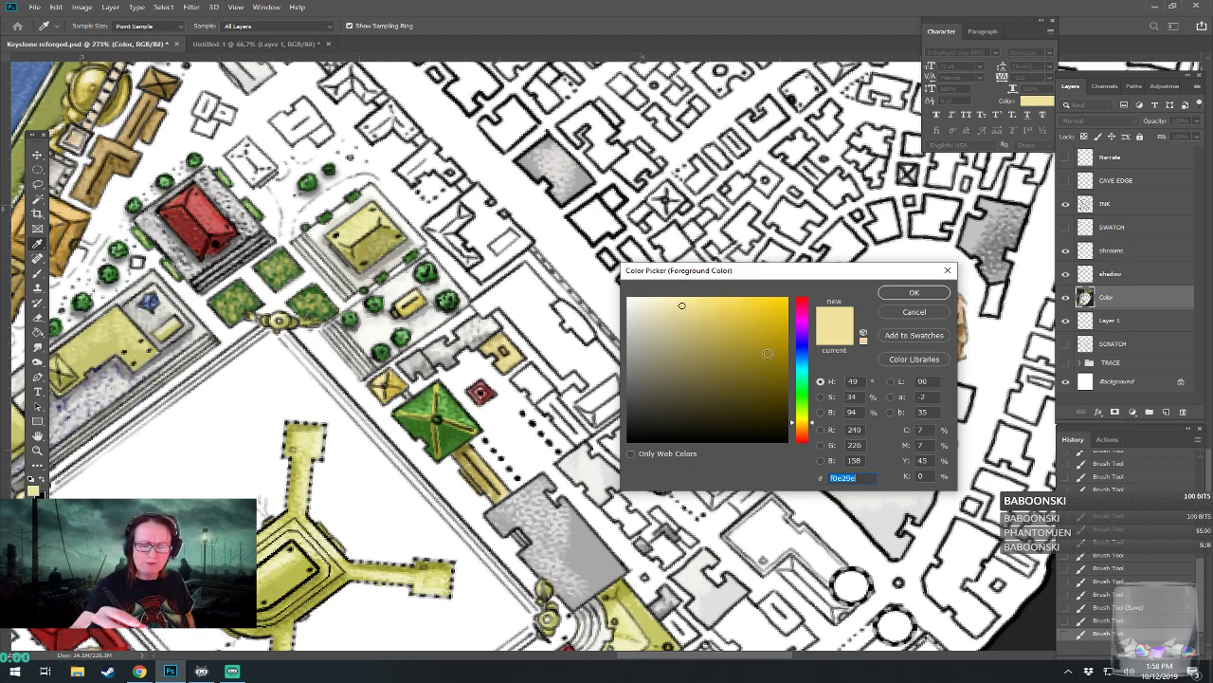
click(646, 338)
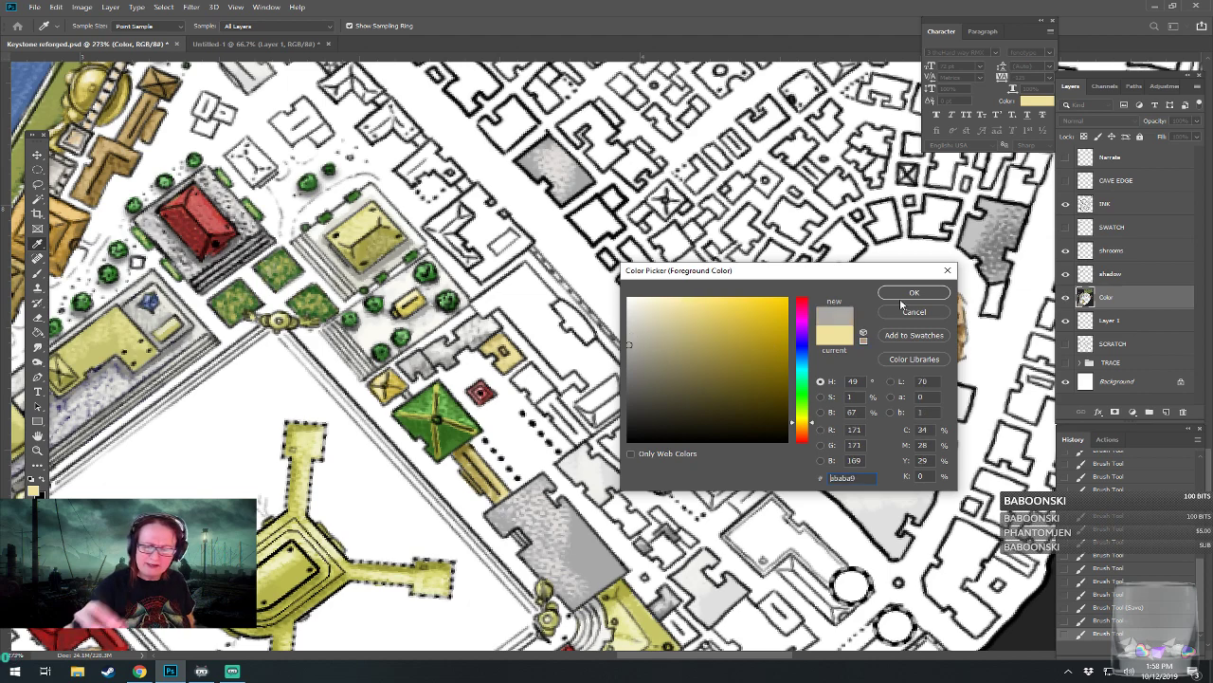
click(914, 292)
mouse_move(520, 387)
mouse_down()
mouse_move(540, 381)
mouse_move(531, 372)
mouse_move(542, 394)
mouse_move(539, 382)
mouse_up()
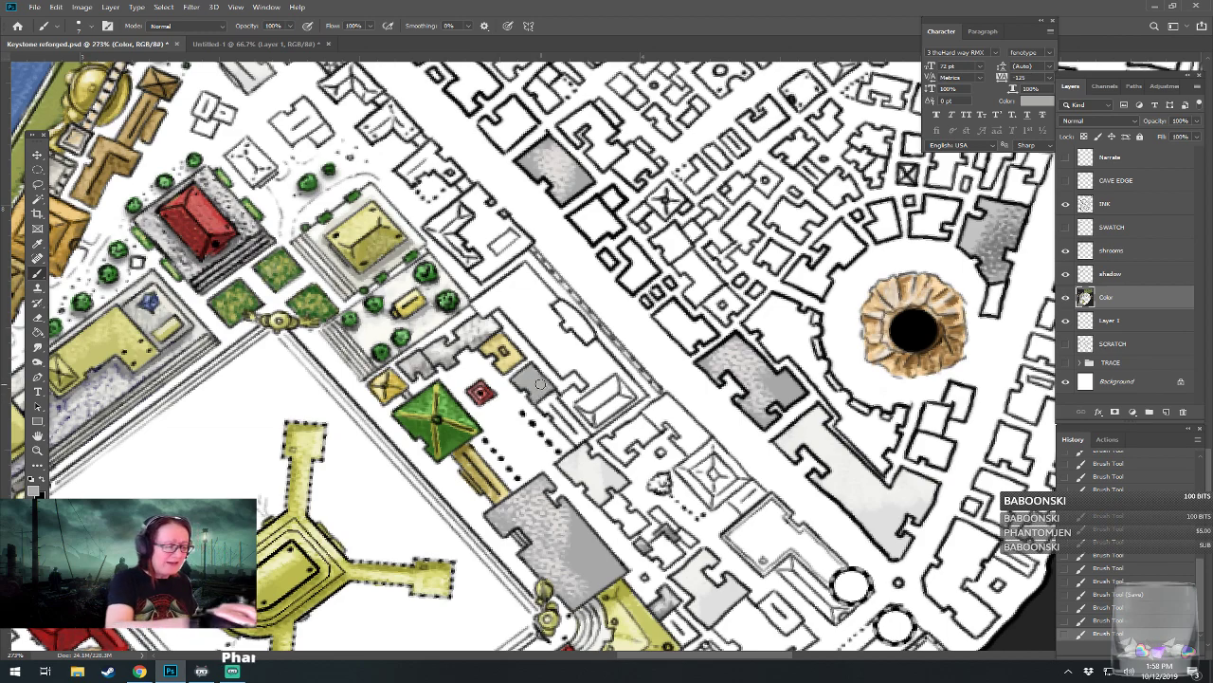
click(33, 486)
text(e1e1e1)
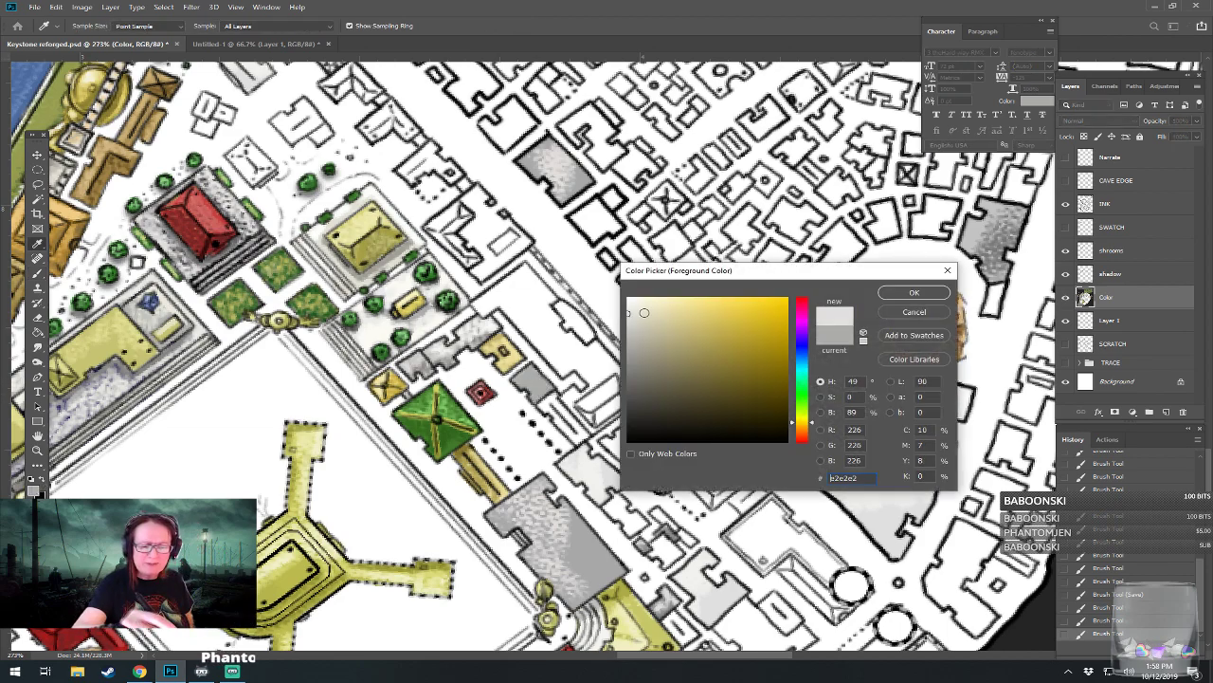
click(912, 295)
drag(522, 380, 545, 393)
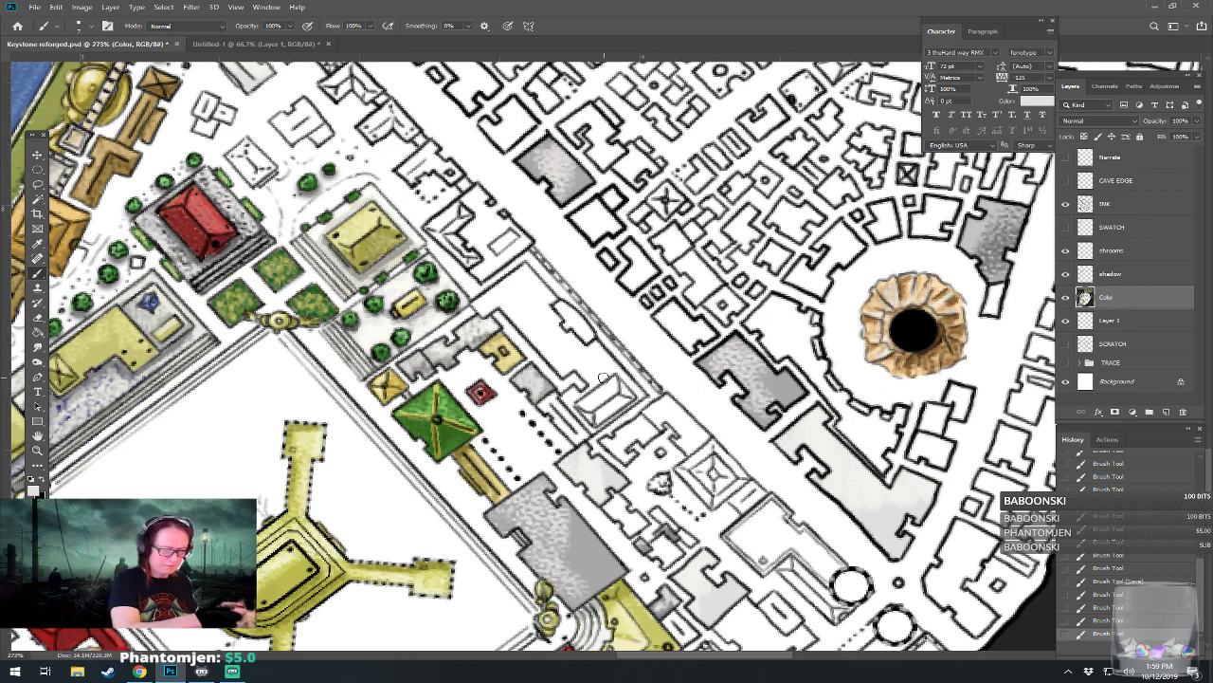
Step: Paint the narrow building southeast of the new grey one gold (#d5c36d) and shade it with dark olive-gold strokes
click(35, 489)
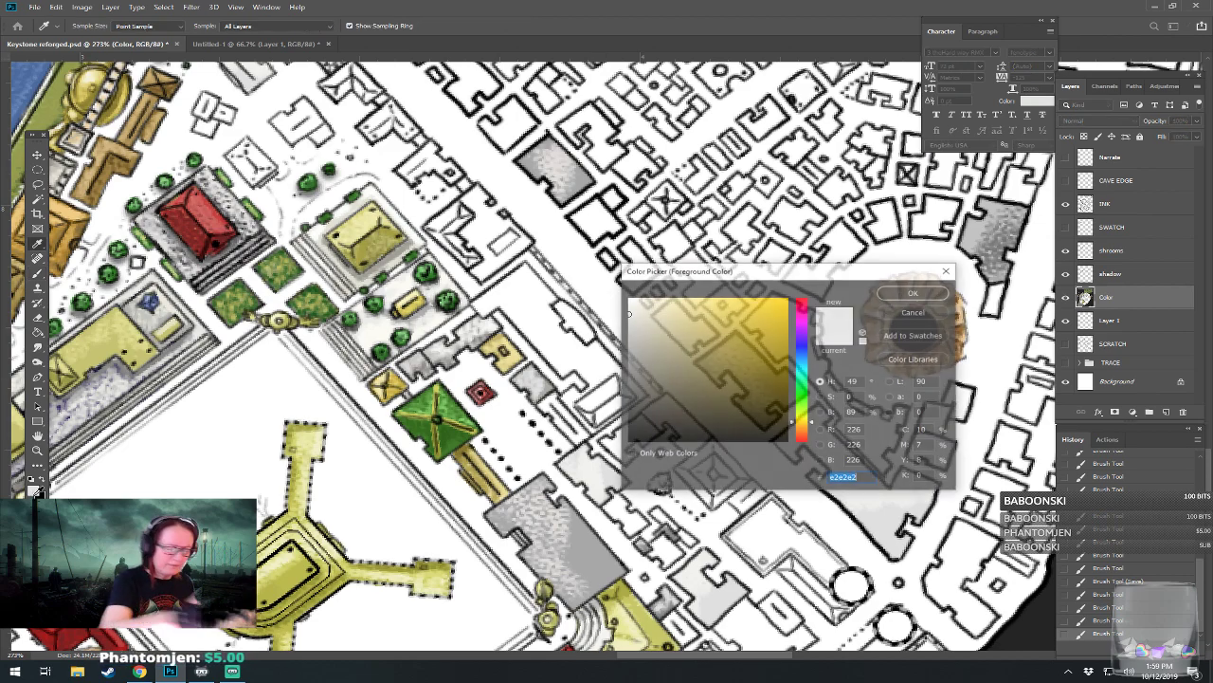
click(733, 333)
click(913, 293)
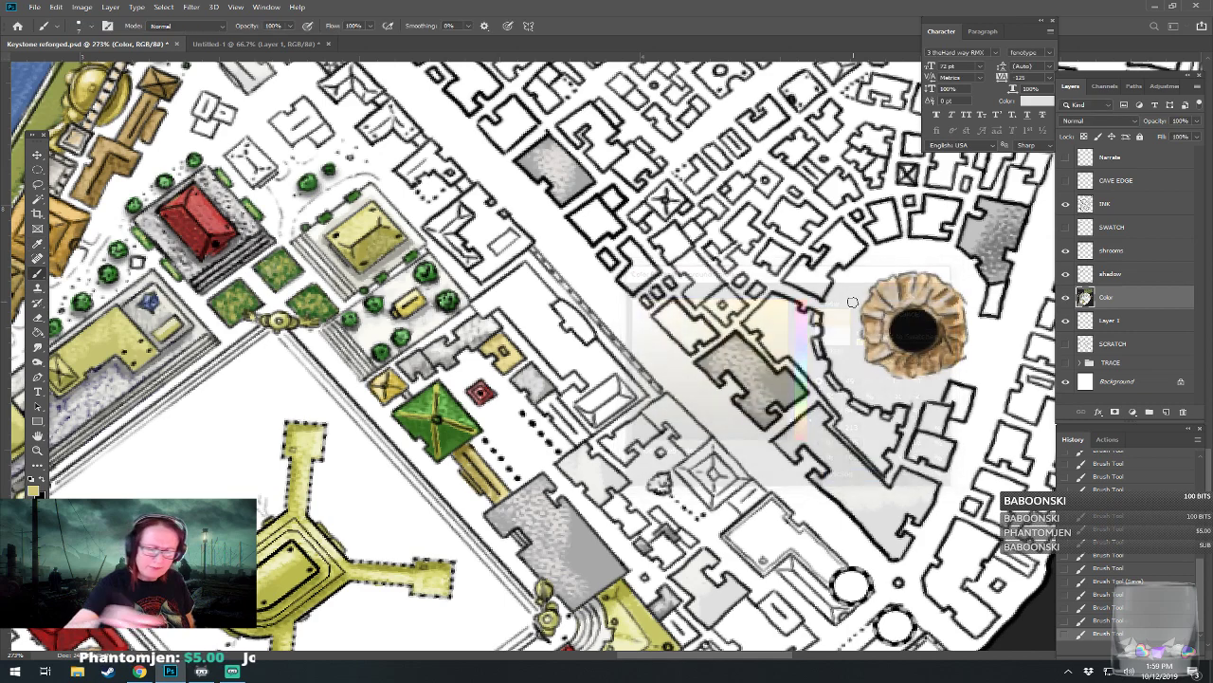
mouse_move(553, 398)
mouse_down()
mouse_move(546, 410)
mouse_move(574, 440)
mouse_move(584, 432)
mouse_move(565, 408)
mouse_up()
click(34, 490)
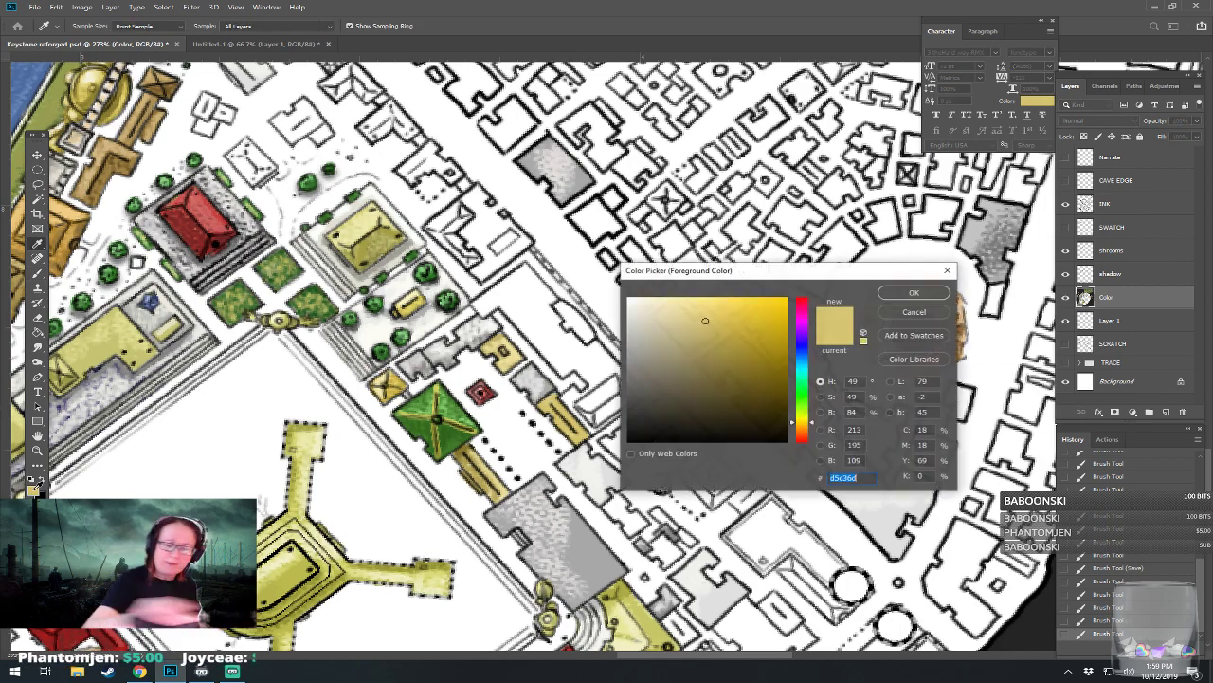
click(720, 361)
click(702, 320)
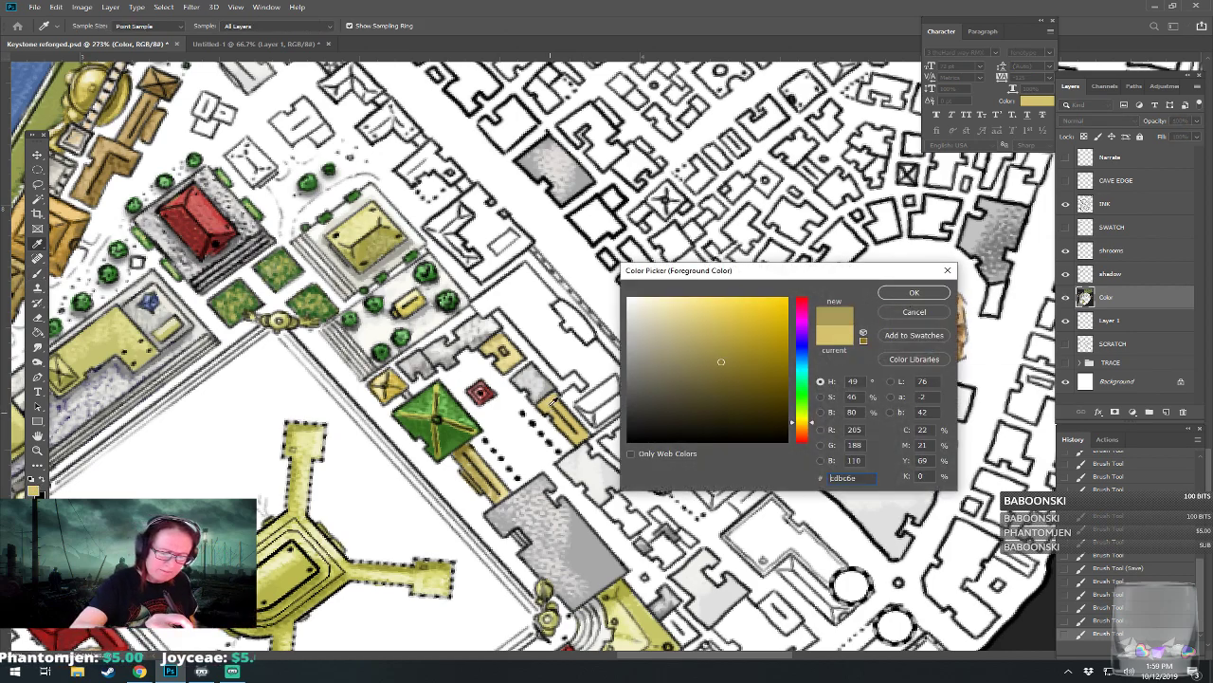
click(914, 292)
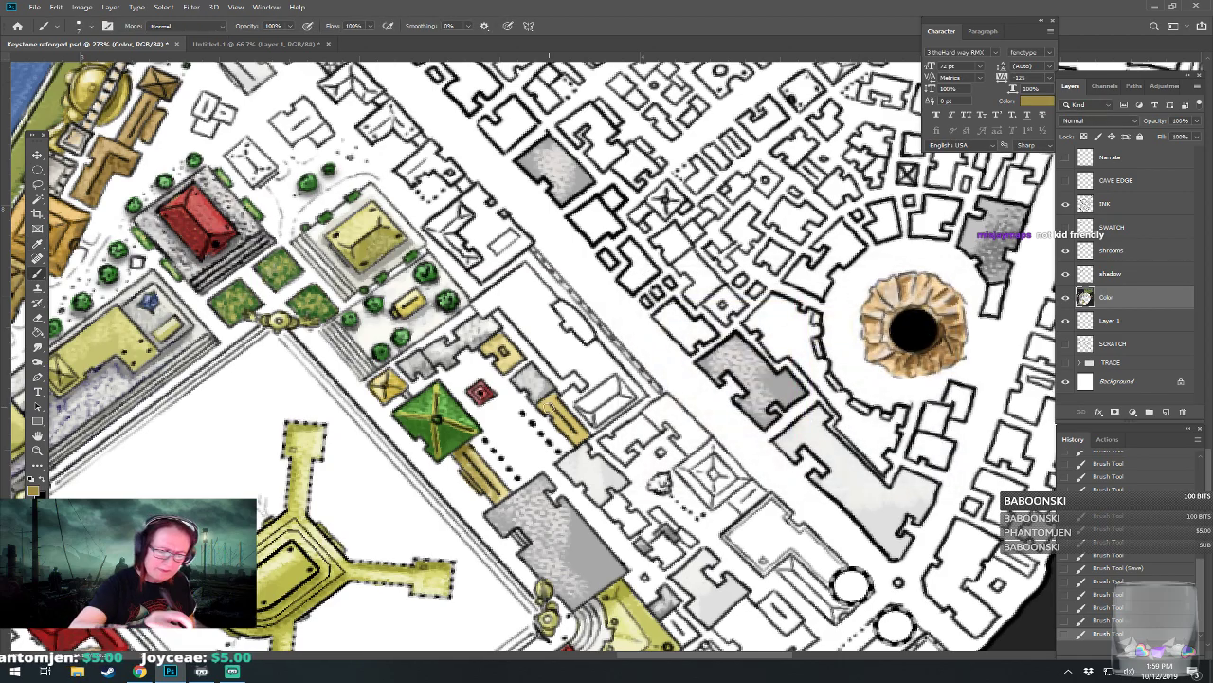
mouse_move(550, 410)
mouse_down()
mouse_move(586, 434)
mouse_move(558, 394)
mouse_up()
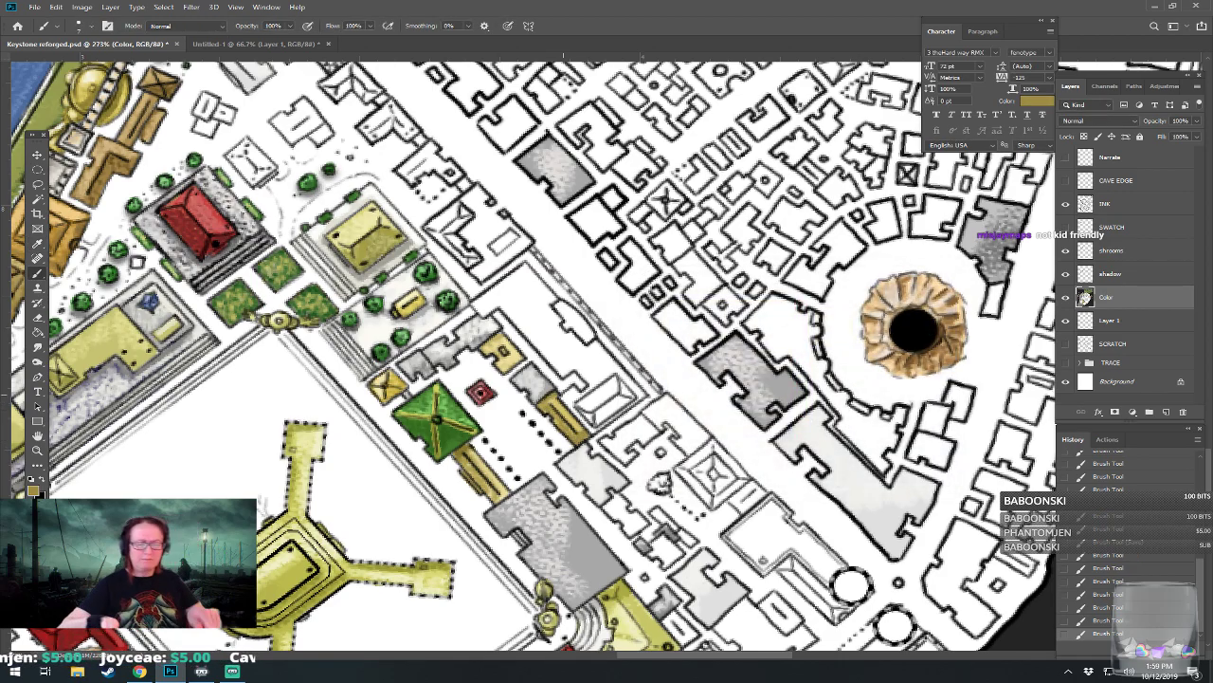
Step: Paint the small building east of the large grey building dark gold and highlight it with light gold (#ddce89)
scroll(563, 394, down, 5)
scroll(563, 394, up, 2)
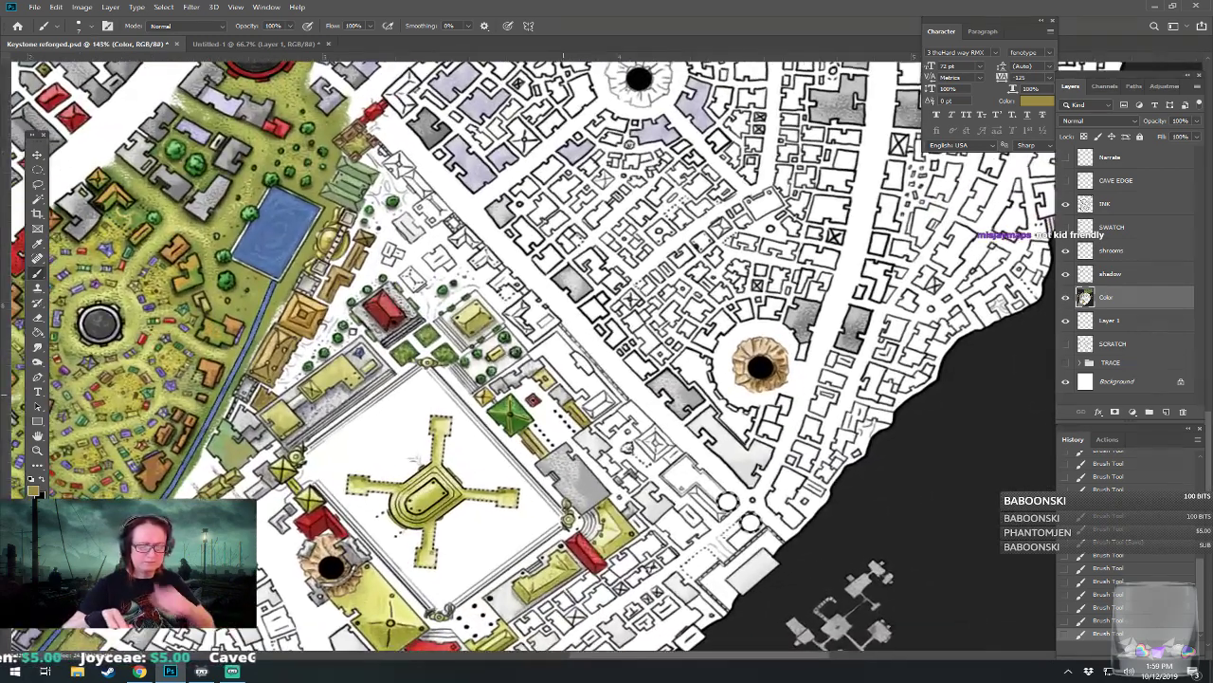
drag(563, 394, 604, 313)
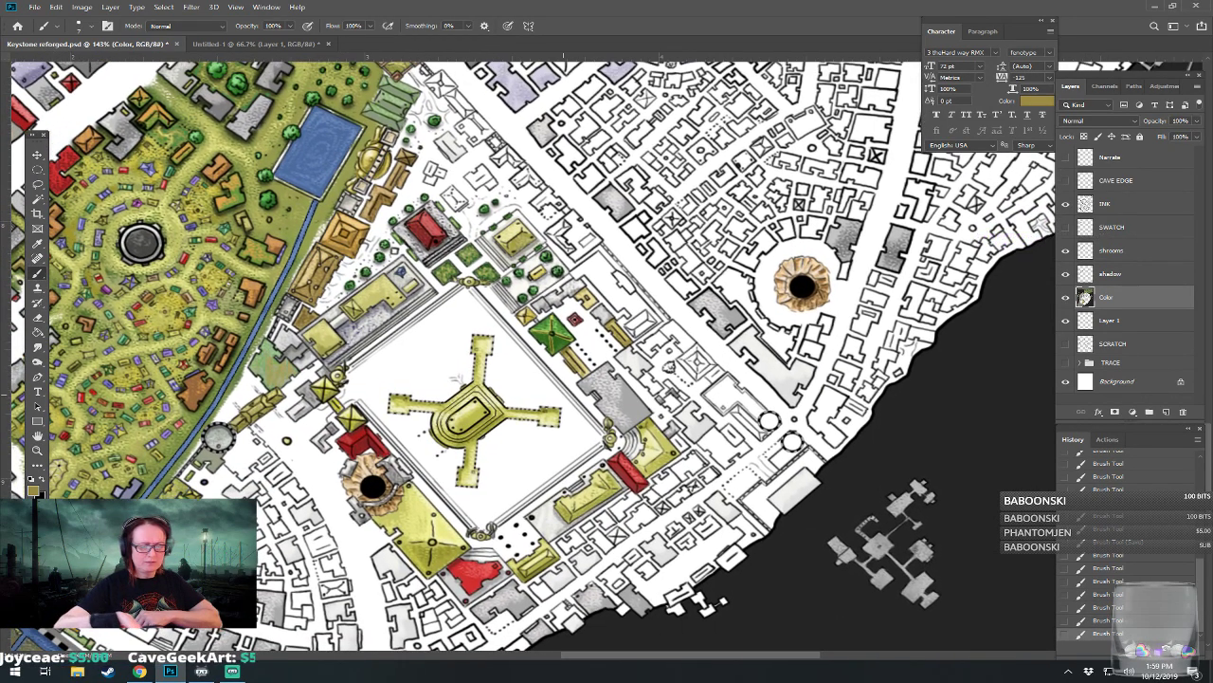
drag(564, 394, 525, 451)
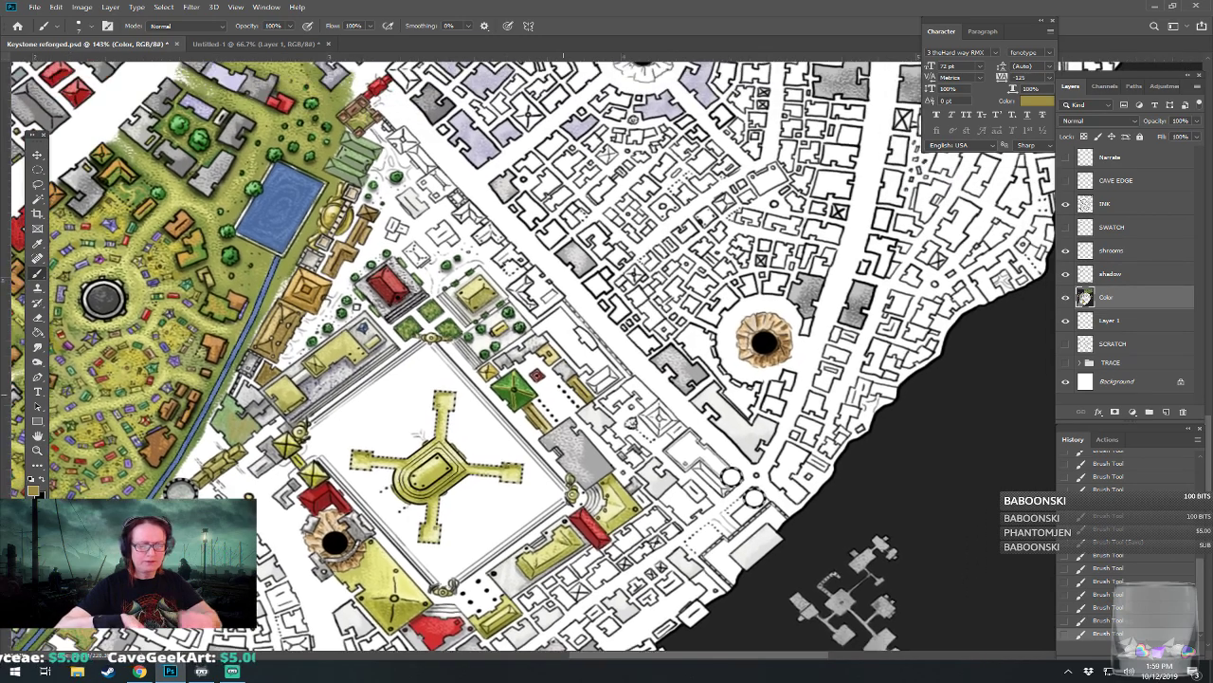
scroll(701, 362, up, 4)
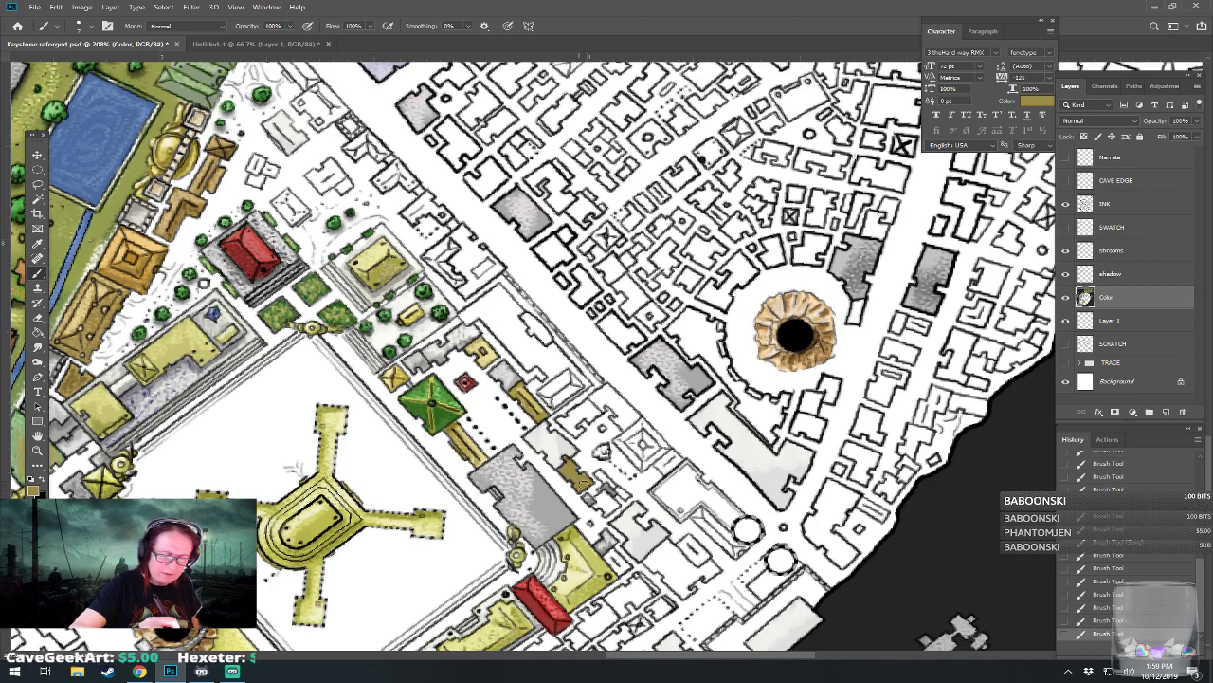
click(34, 490)
click(718, 328)
click(914, 292)
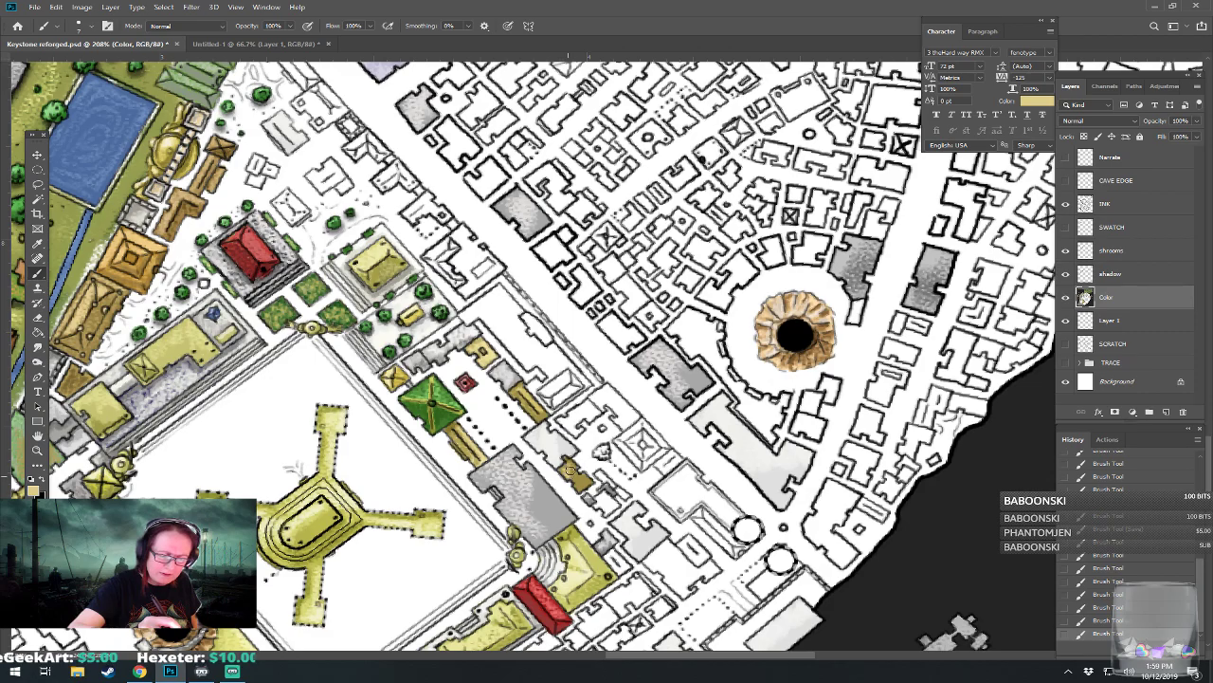
drag(589, 481, 659, 411)
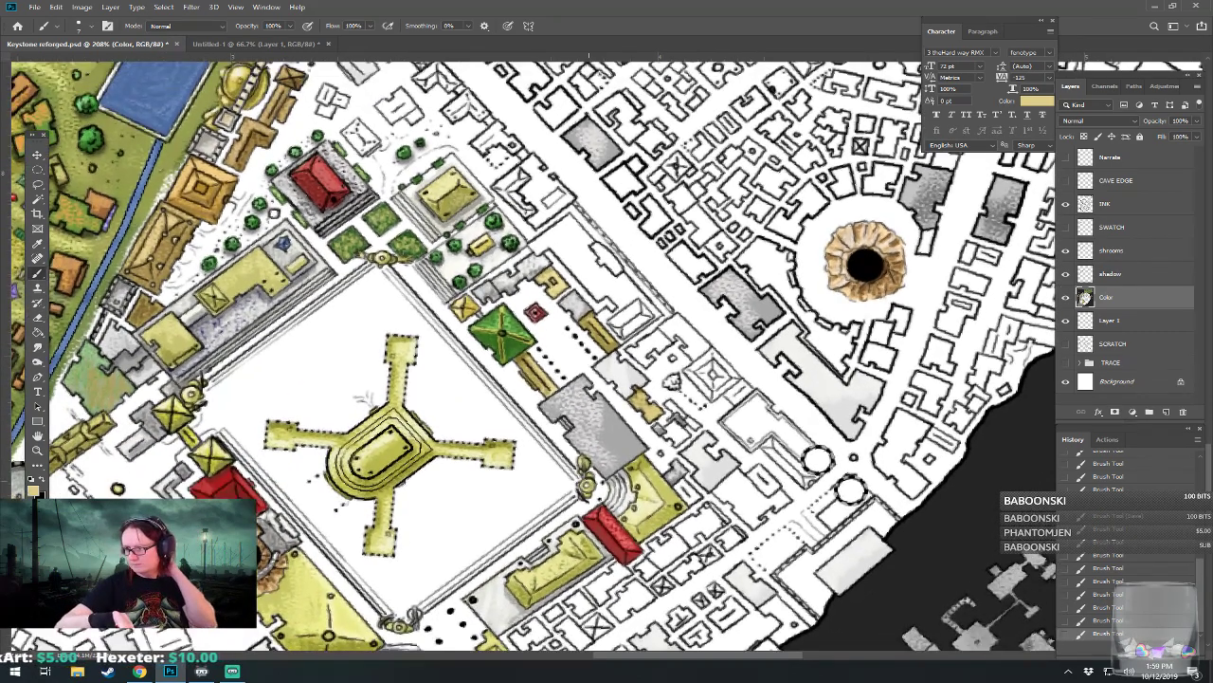
Step: Paint the uncoloured small buildings southeast of the dark gold building with light gold (#ddce89) and highlight them with pale cream
scroll(751, 467, up, 3)
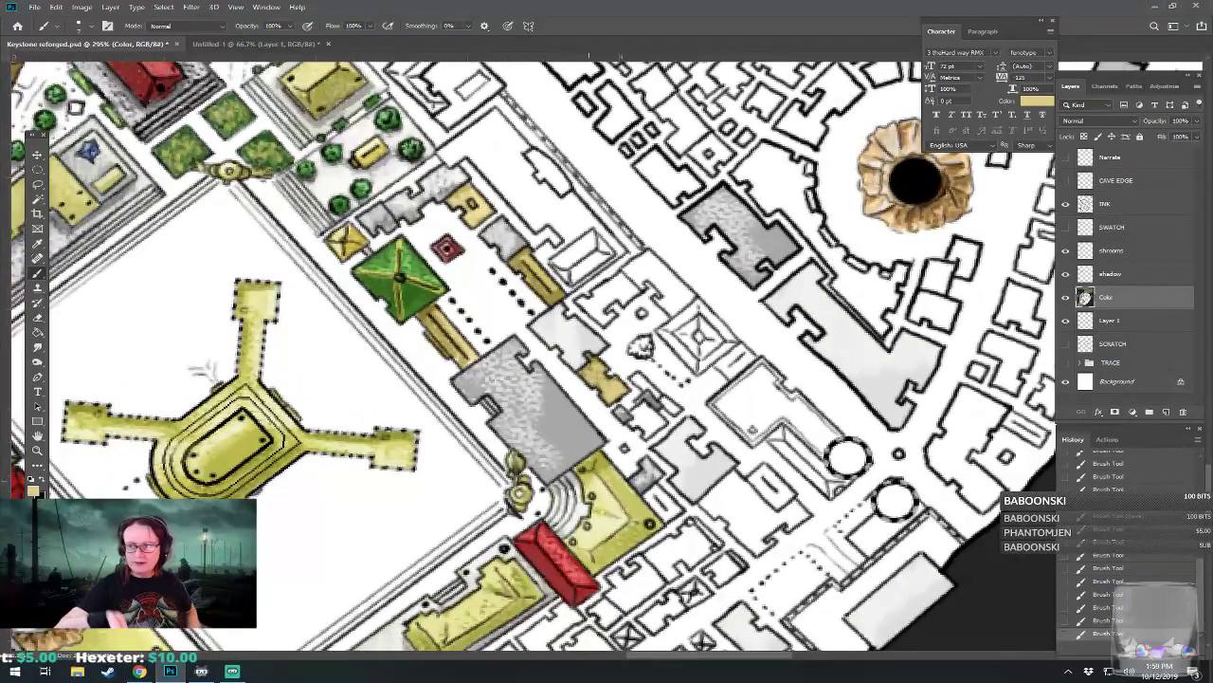
drag(752, 467, 682, 489)
mouse_move(568, 443)
mouse_down()
mouse_move(576, 432)
mouse_move(577, 455)
mouse_move(592, 442)
mouse_move(574, 448)
mouse_move(573, 405)
mouse_move(600, 428)
mouse_up()
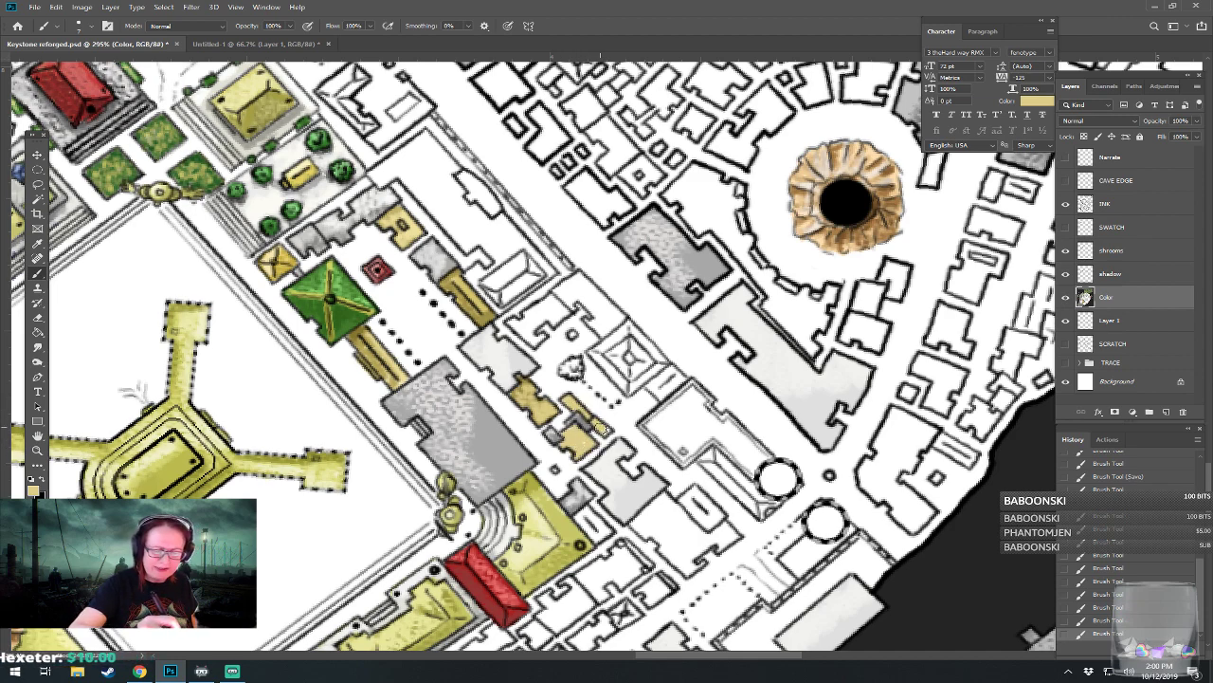
click(33, 491)
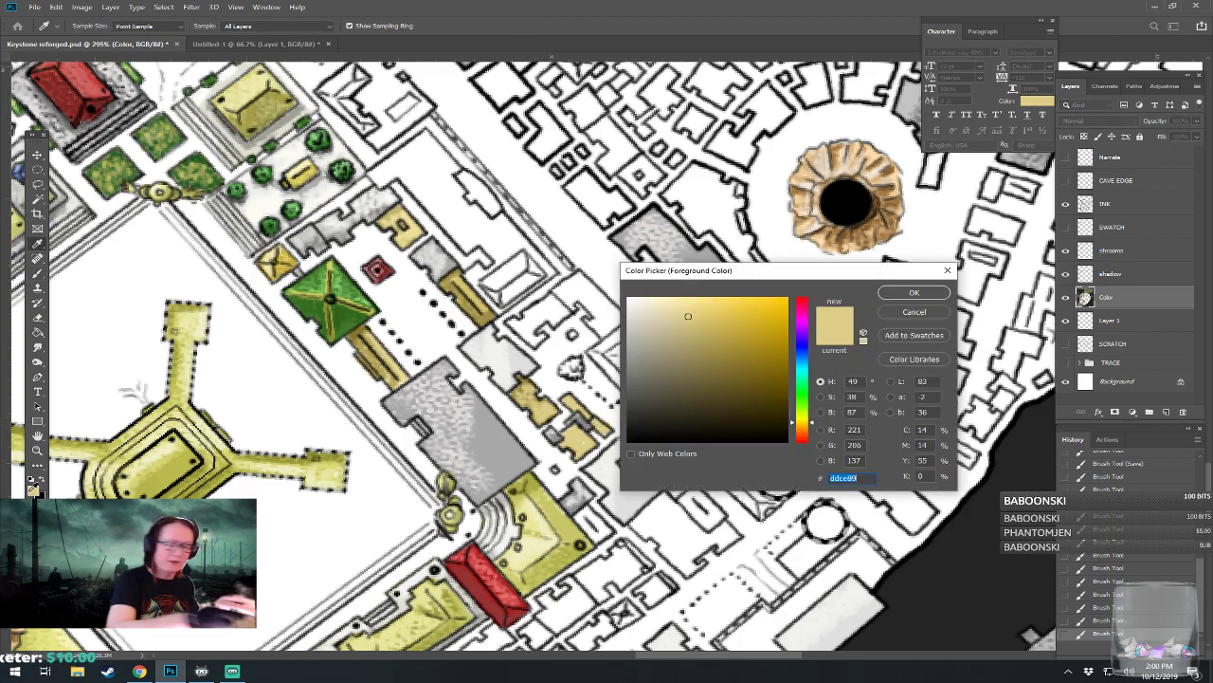
click(673, 300)
click(914, 292)
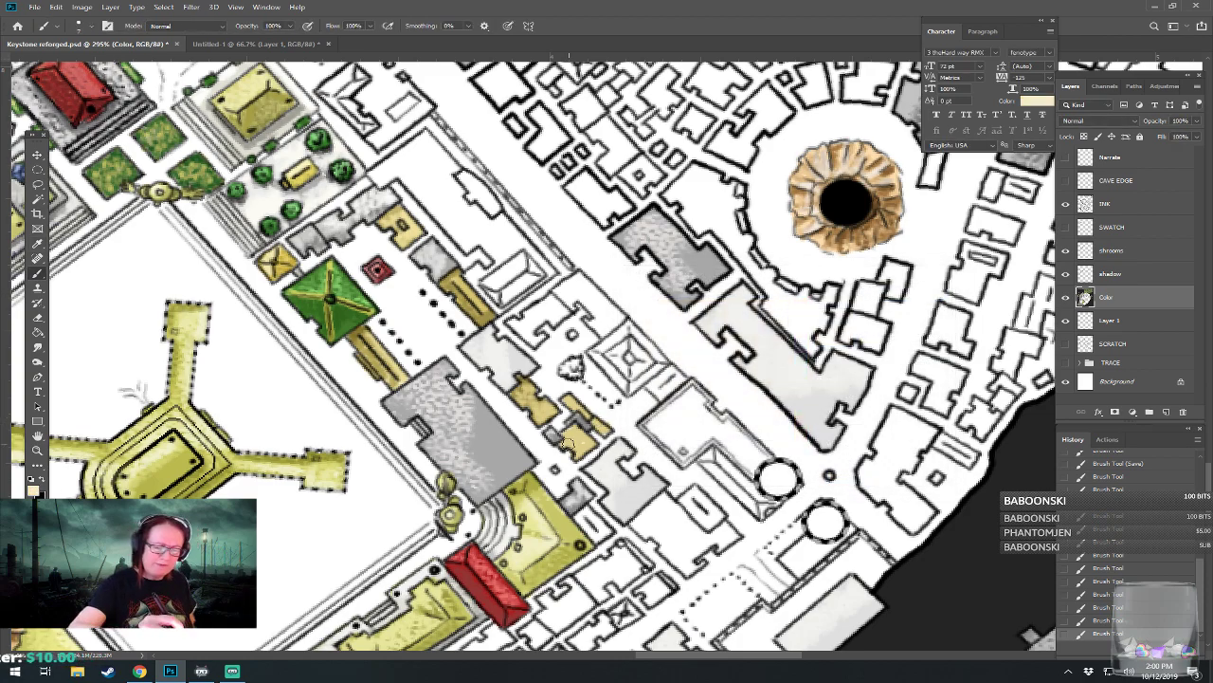
mouse_move(582, 446)
mouse_down()
mouse_move(570, 399)
mouse_move(604, 437)
mouse_up()
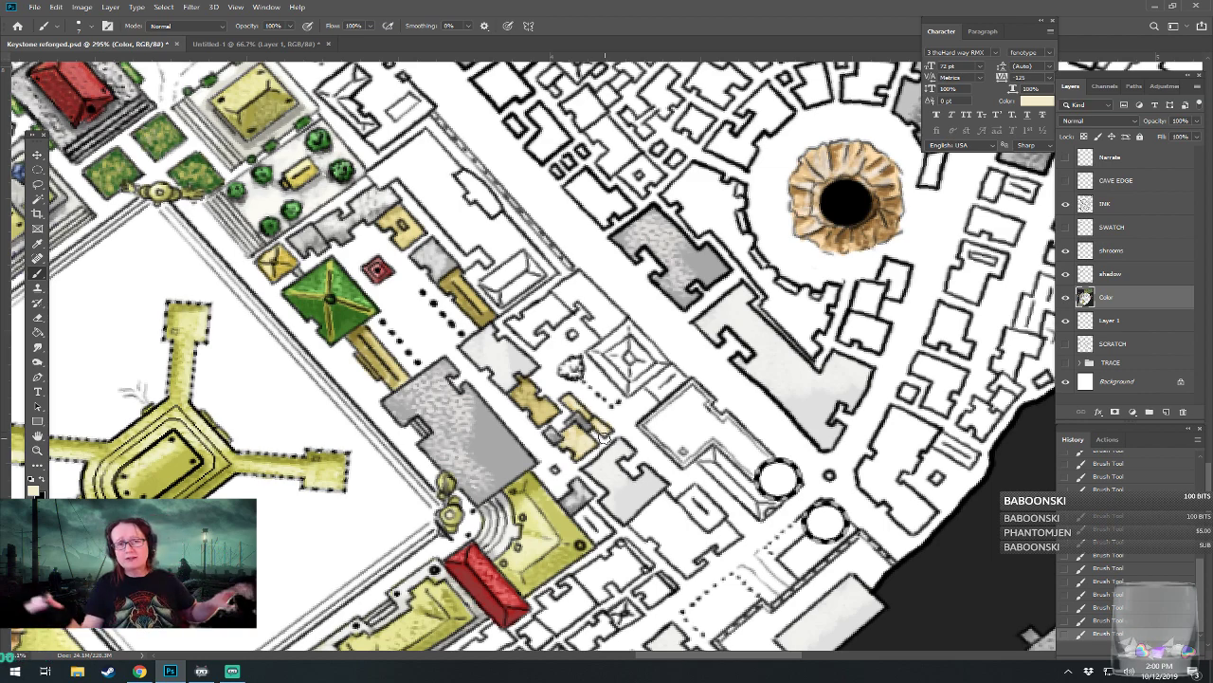
mouse_move(604, 437)
mouse_down()
mouse_move(611, 412)
mouse_move(613, 438)
mouse_up()
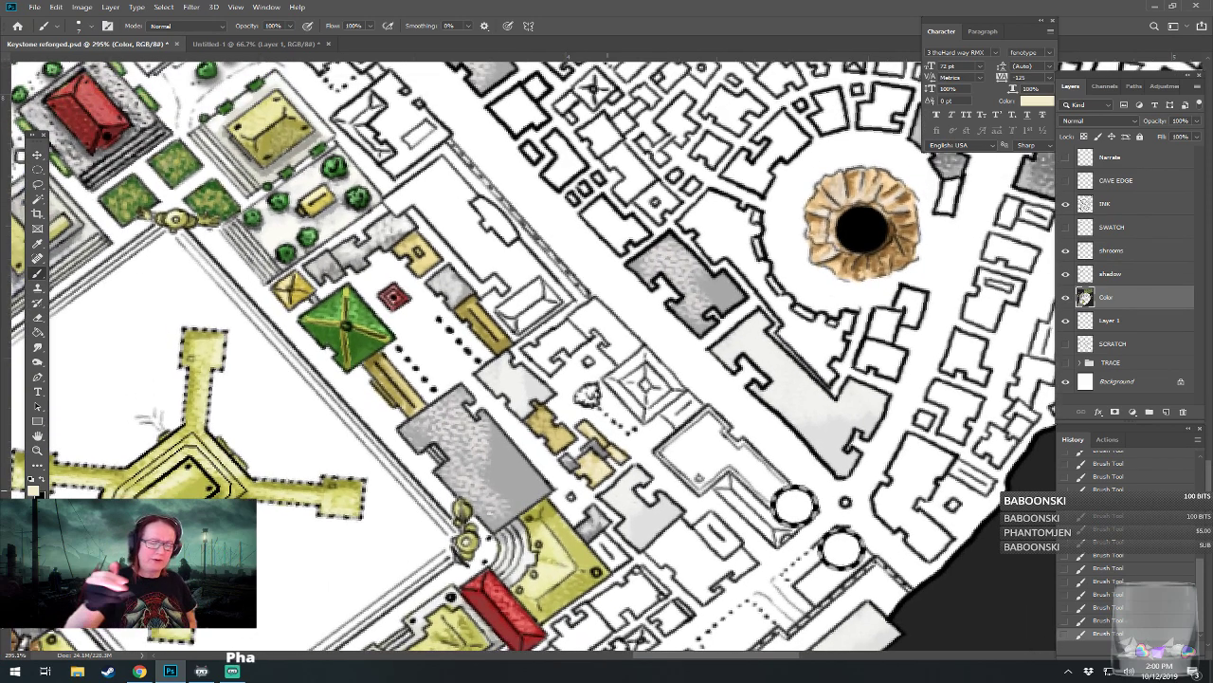
Step: Paint the square pyramid-roofed building northwest of the walled courtyard dark red (#902e2e) and highlight it with light red (#c26262)
click(36, 488)
text(902e2e)
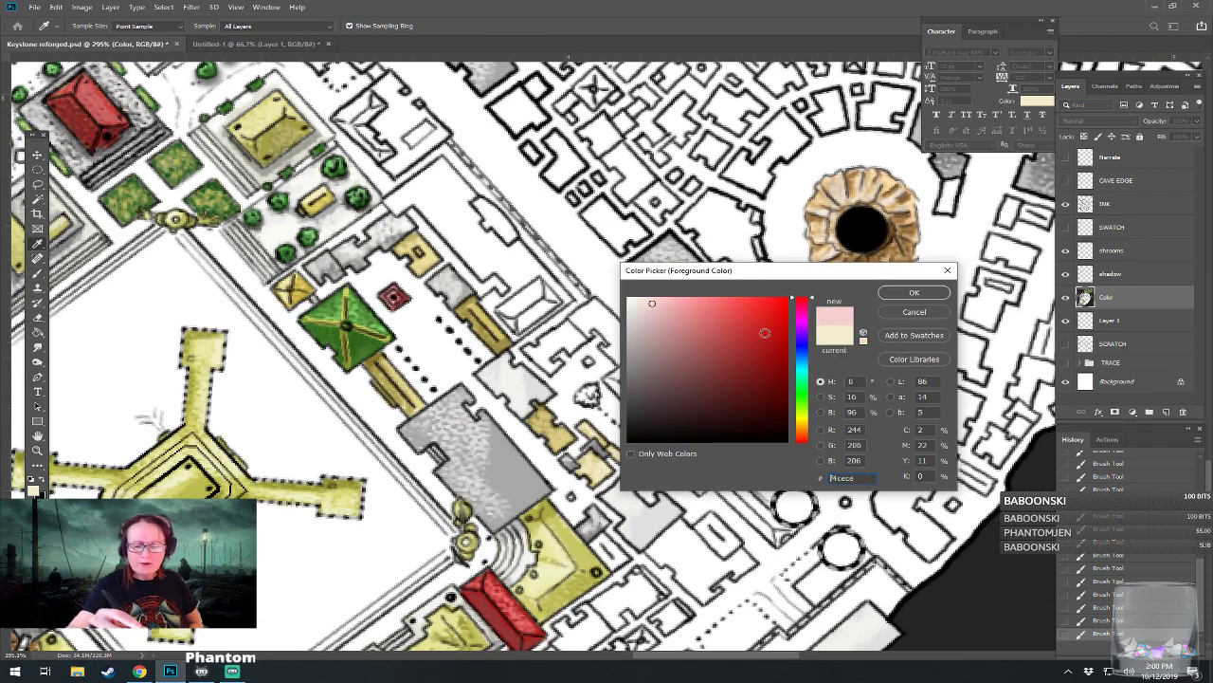
click(912, 295)
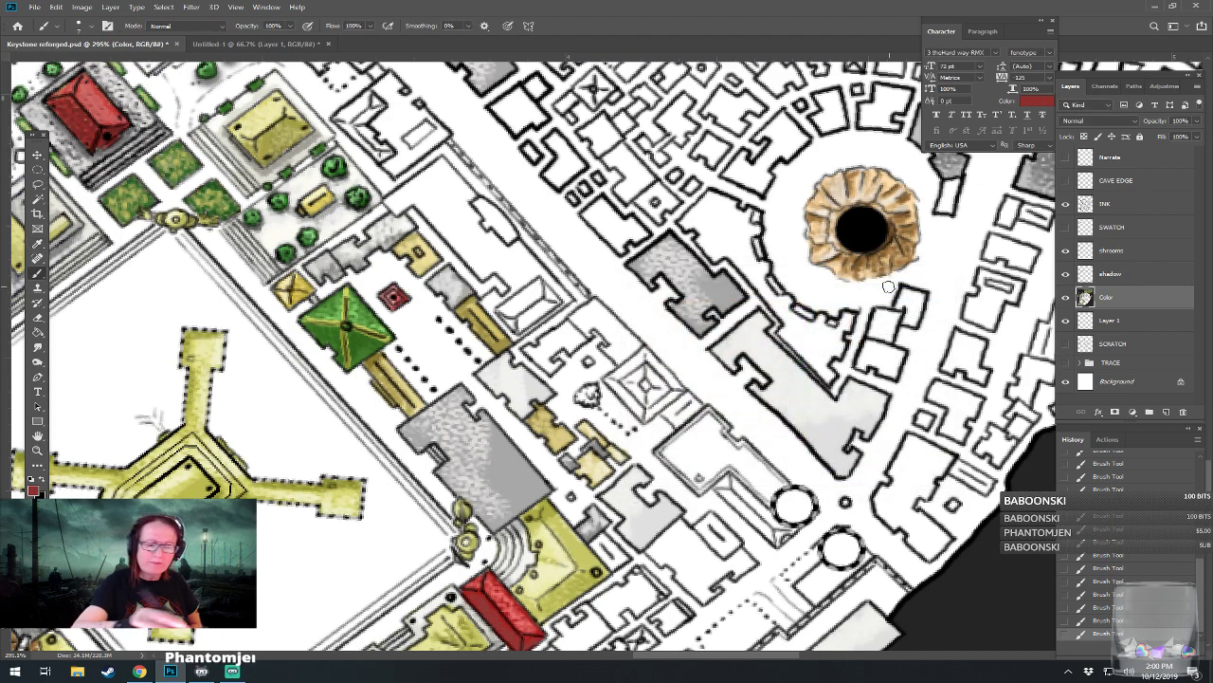
mouse_move(635, 360)
mouse_down()
mouse_move(614, 374)
mouse_move(625, 389)
mouse_move(664, 372)
mouse_move(643, 353)
mouse_move(673, 379)
mouse_move(635, 358)
mouse_move(620, 373)
mouse_move(641, 416)
mouse_move(671, 385)
mouse_up()
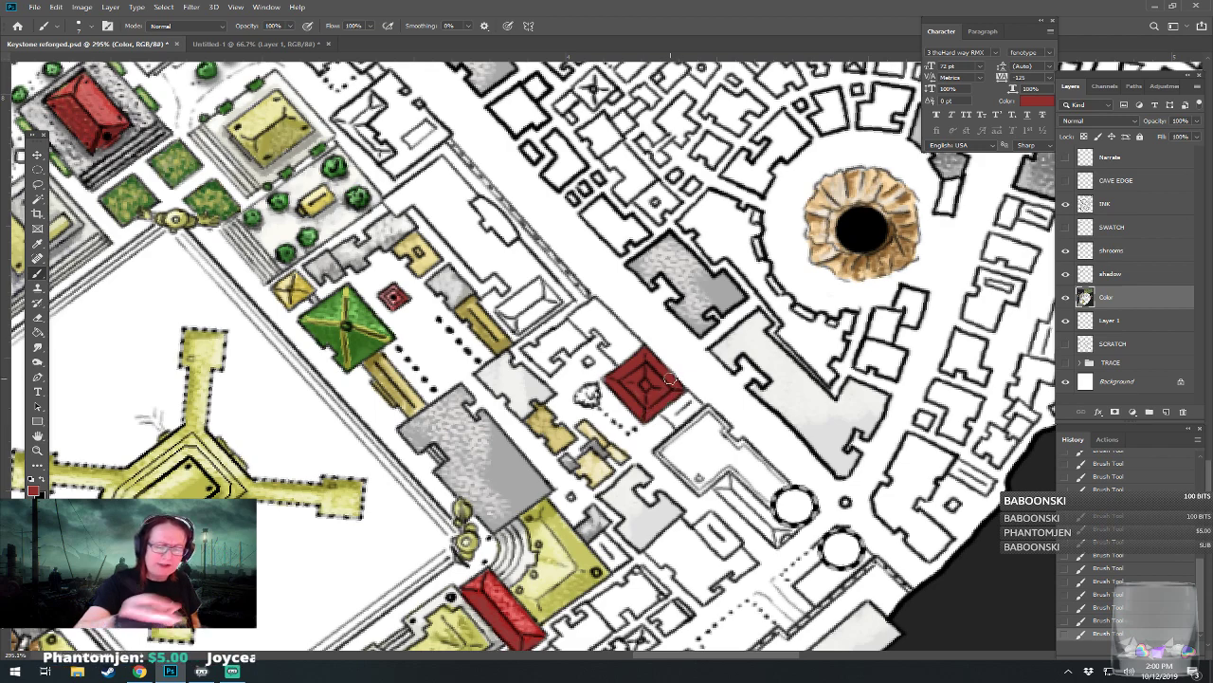
click(33, 490)
click(704, 327)
click(914, 292)
mouse_move(624, 372)
mouse_down()
mouse_move(637, 375)
mouse_move(644, 358)
mouse_move(674, 388)
mouse_move(653, 369)
mouse_up()
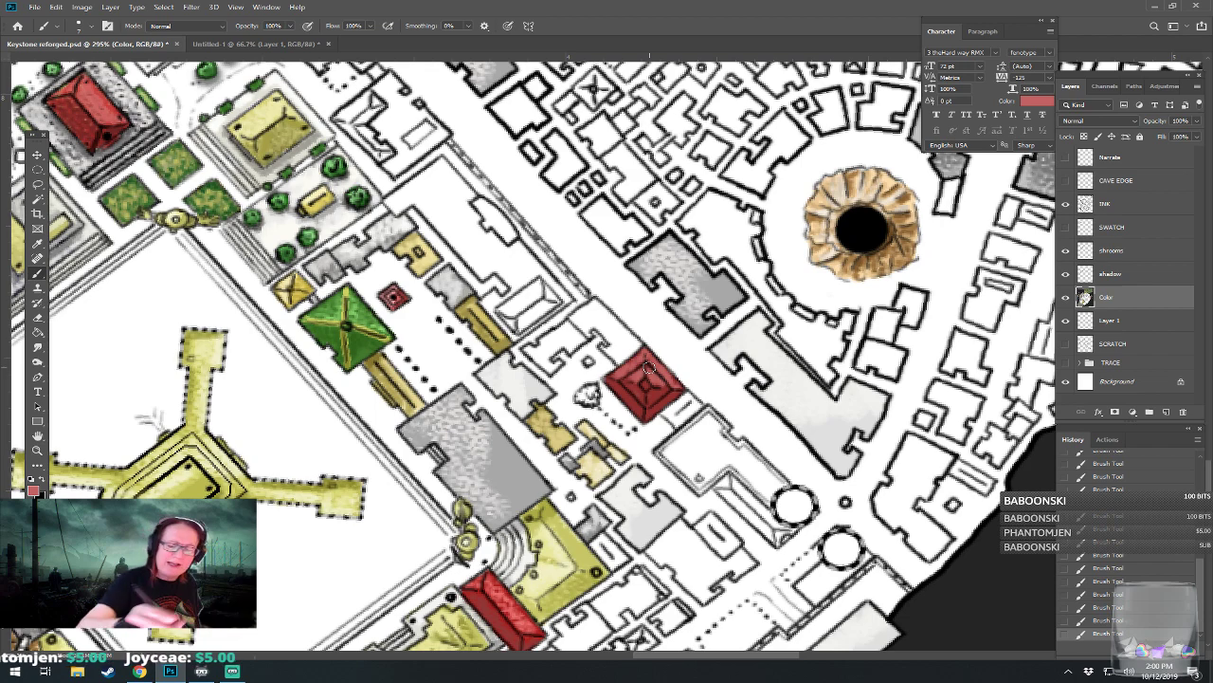
Step: Paint the peak at the centre of the square red roof gold (#dfcd55)
click(33, 489)
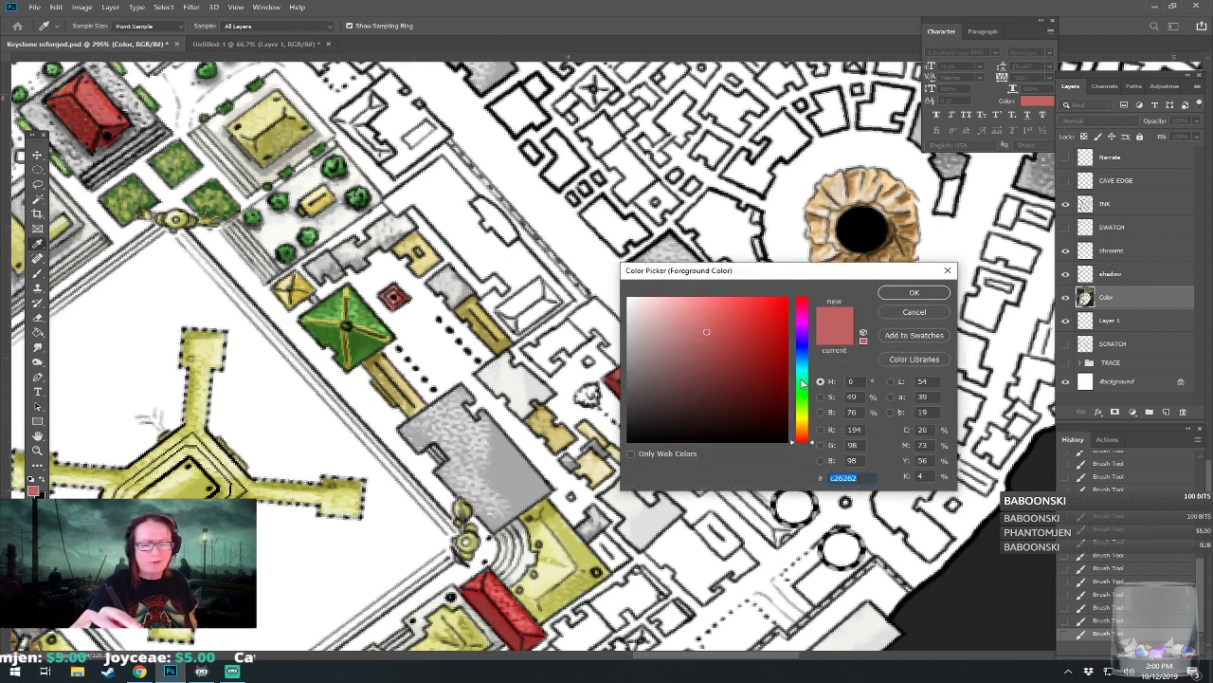
click(805, 420)
drag(804, 420, 805, 423)
click(727, 314)
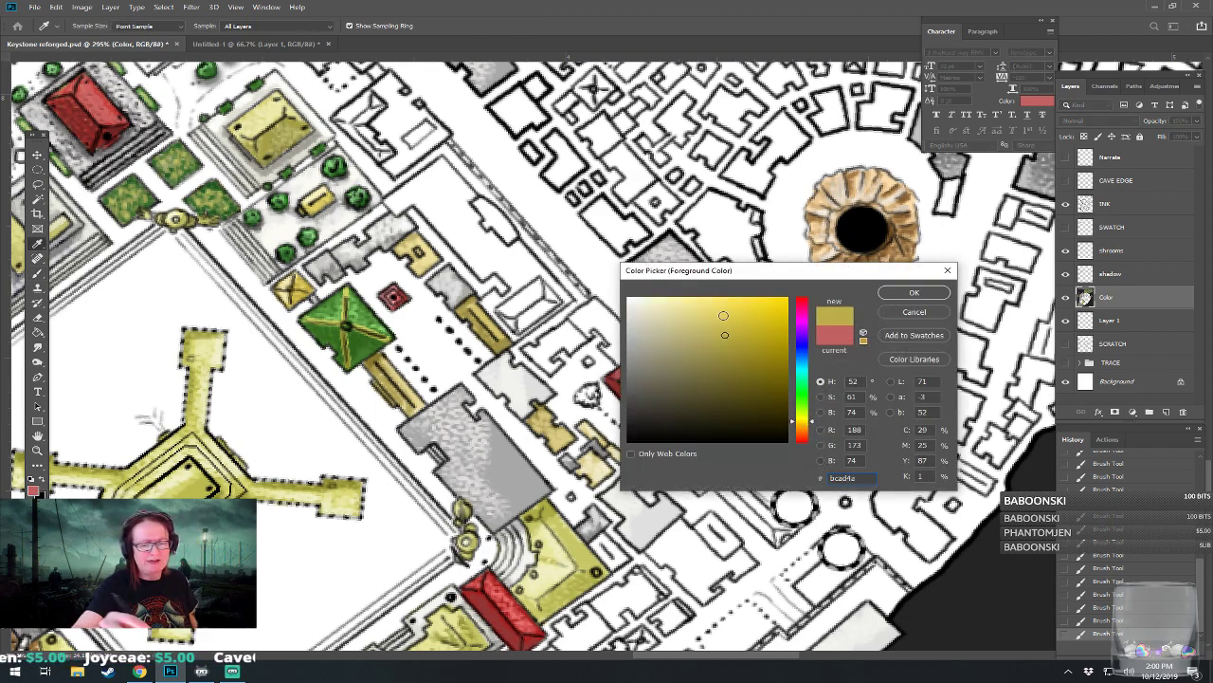
click(913, 292)
key(b)
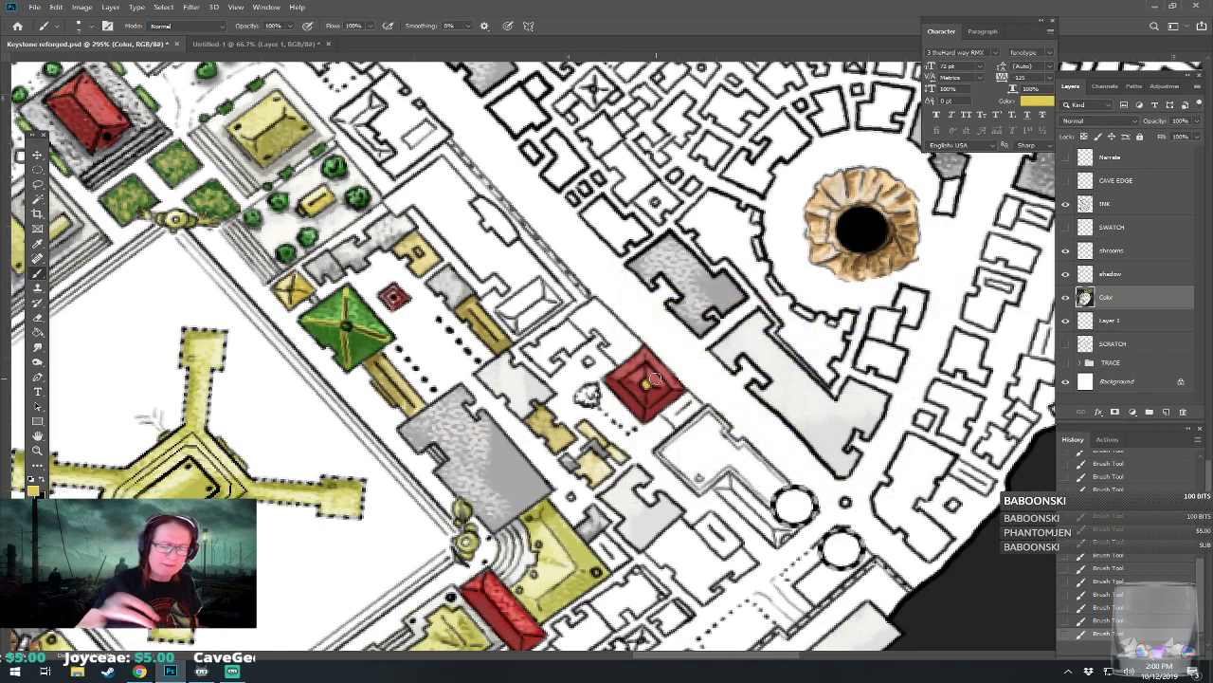
Step: Add bright red (#ed4f4f) highlights to the square red roof around its gold peak
click(34, 489)
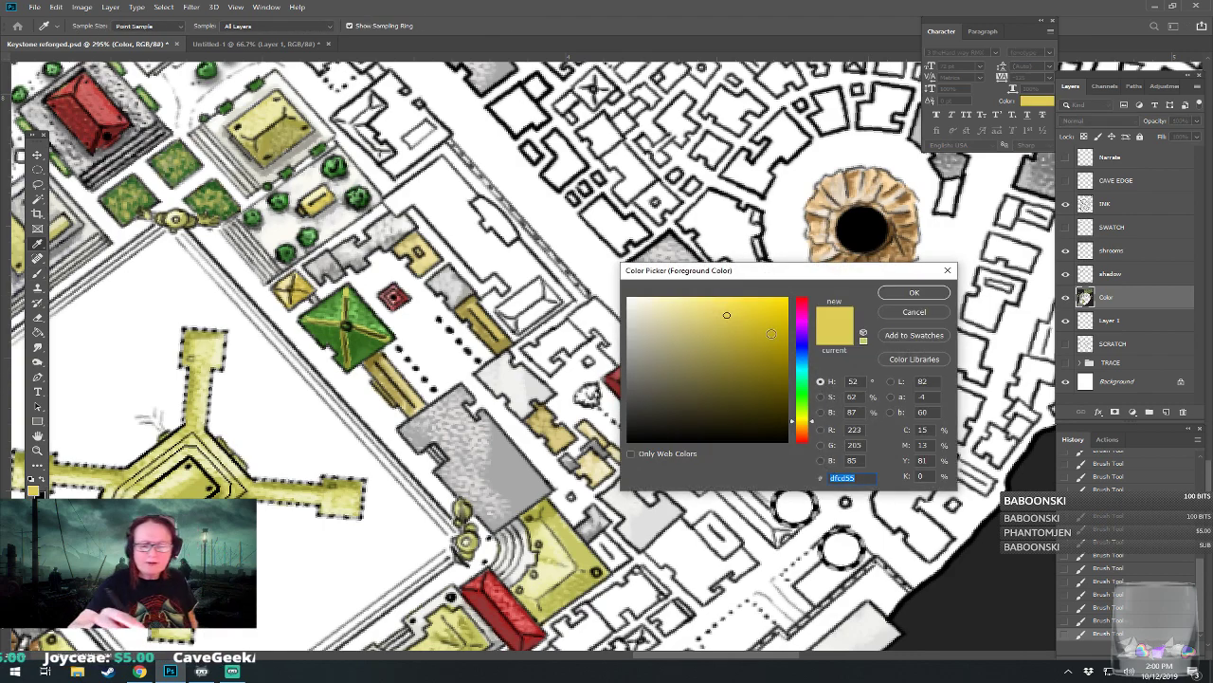
drag(801, 341, 795, 296)
drag(736, 325, 721, 330)
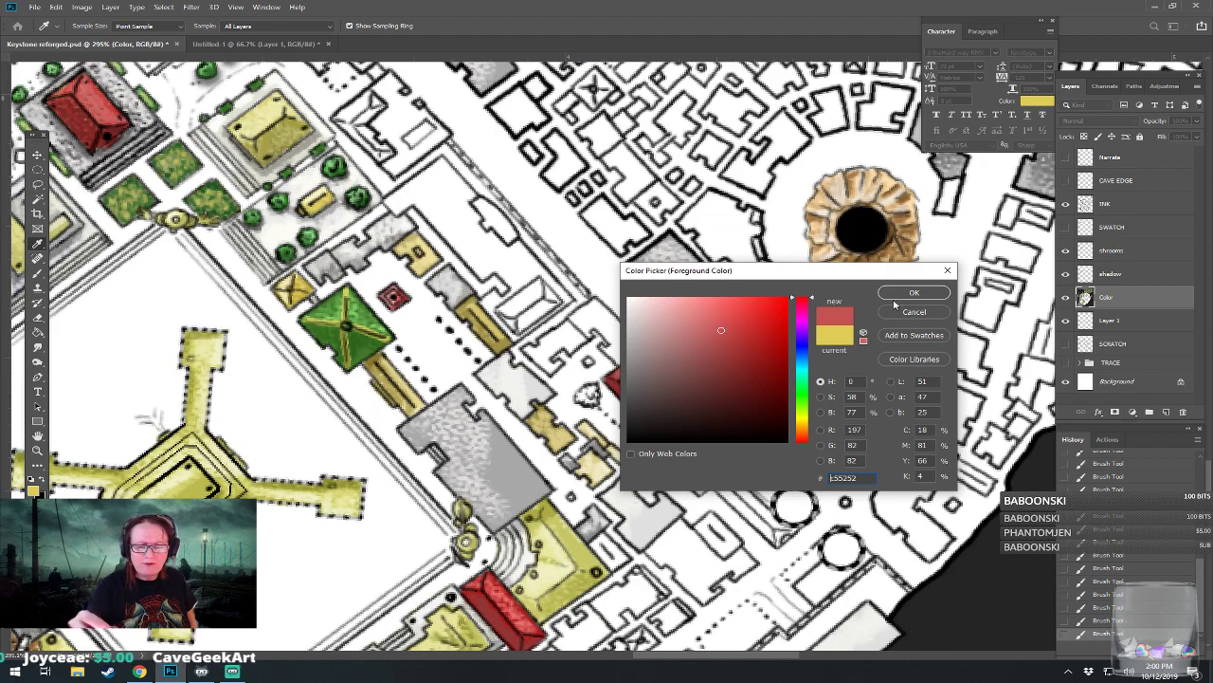
click(762, 320)
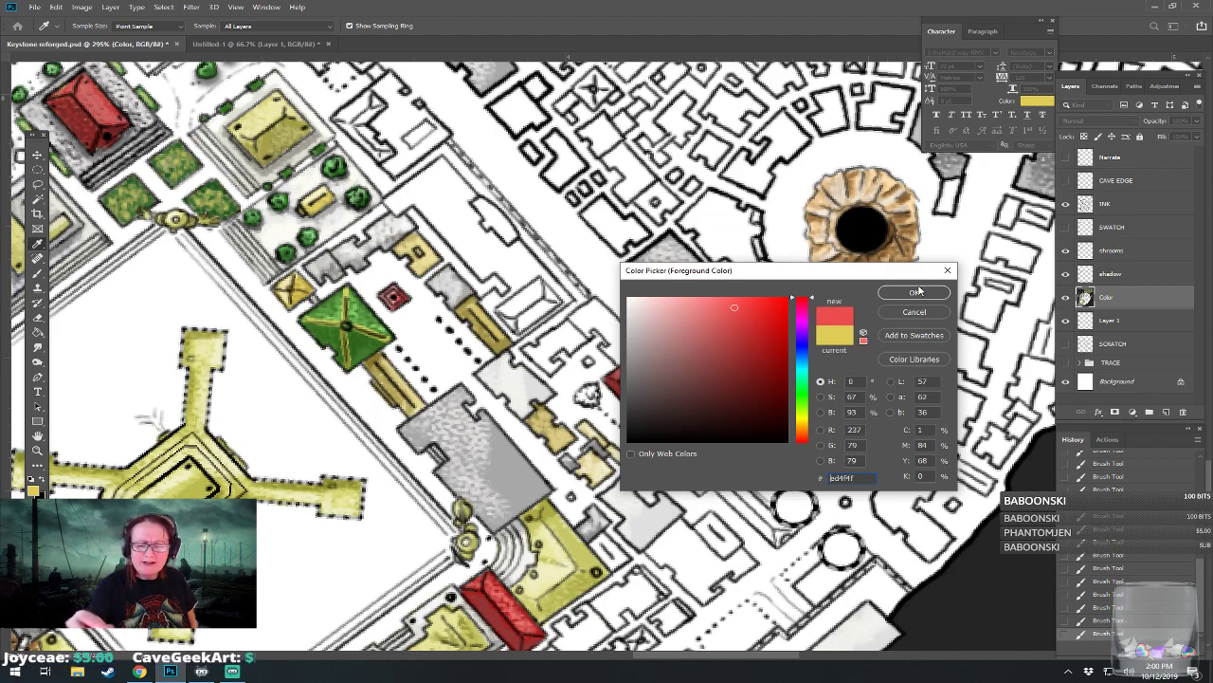
click(914, 292)
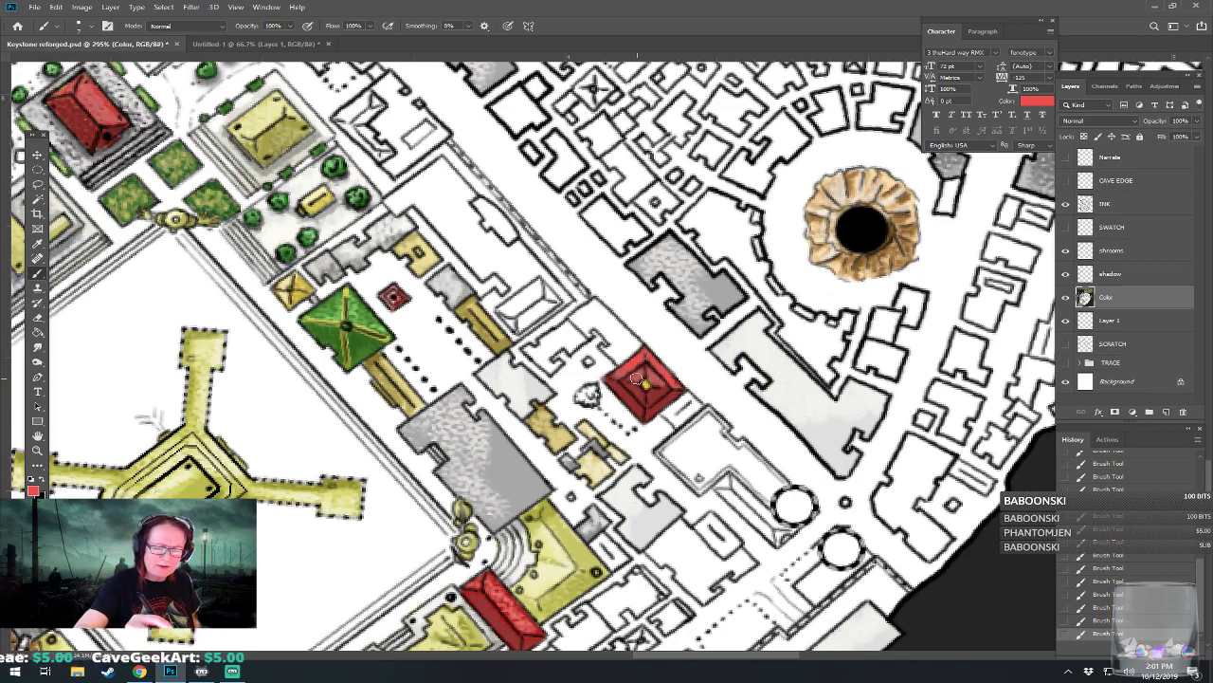
scroll(661, 376, down, 5)
scroll(661, 376, up, 3)
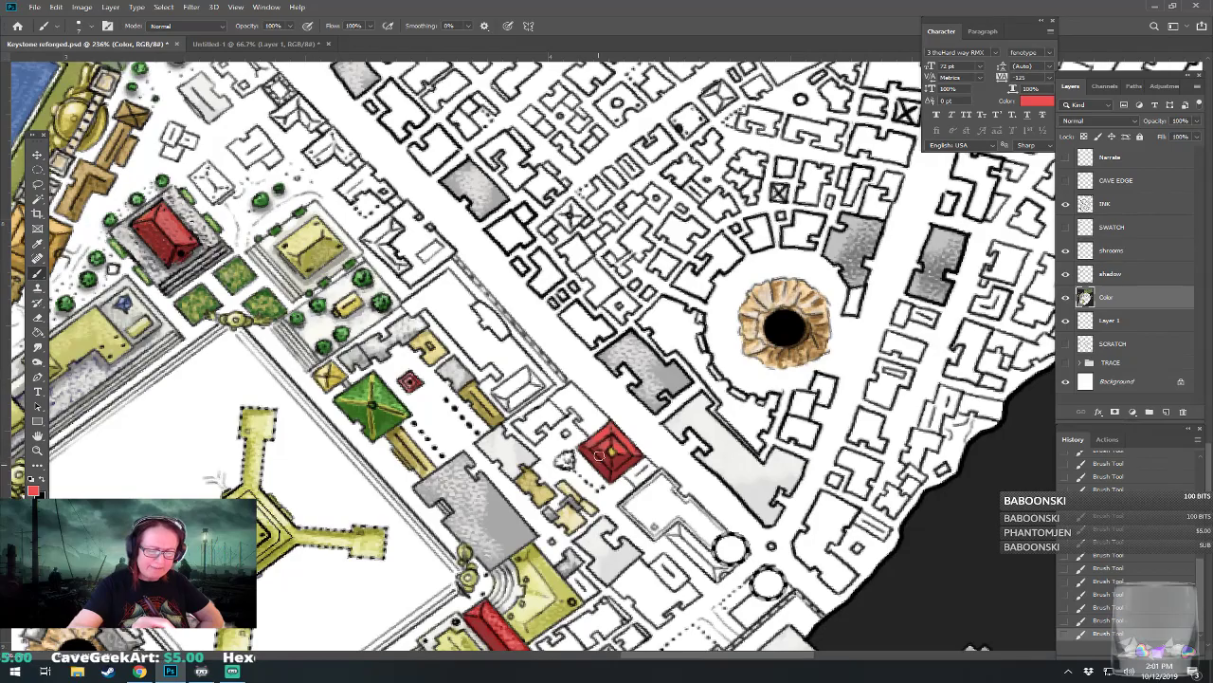
Step: Paint the pier-shaped building on the southern city edge, above the thin causeway, grey (#8b8989) and shade it with darker grey
mouse_move(659, 452)
mouse_down()
mouse_move(654, 377)
mouse_move(659, 393)
mouse_move(591, 396)
mouse_move(563, 374)
mouse_move(508, 406)
mouse_move(556, 387)
mouse_move(534, 305)
mouse_move(461, 210)
mouse_move(495, 301)
mouse_up()
mouse_move(289, 462)
mouse_down()
mouse_move(400, 191)
mouse_move(579, 97)
mouse_up()
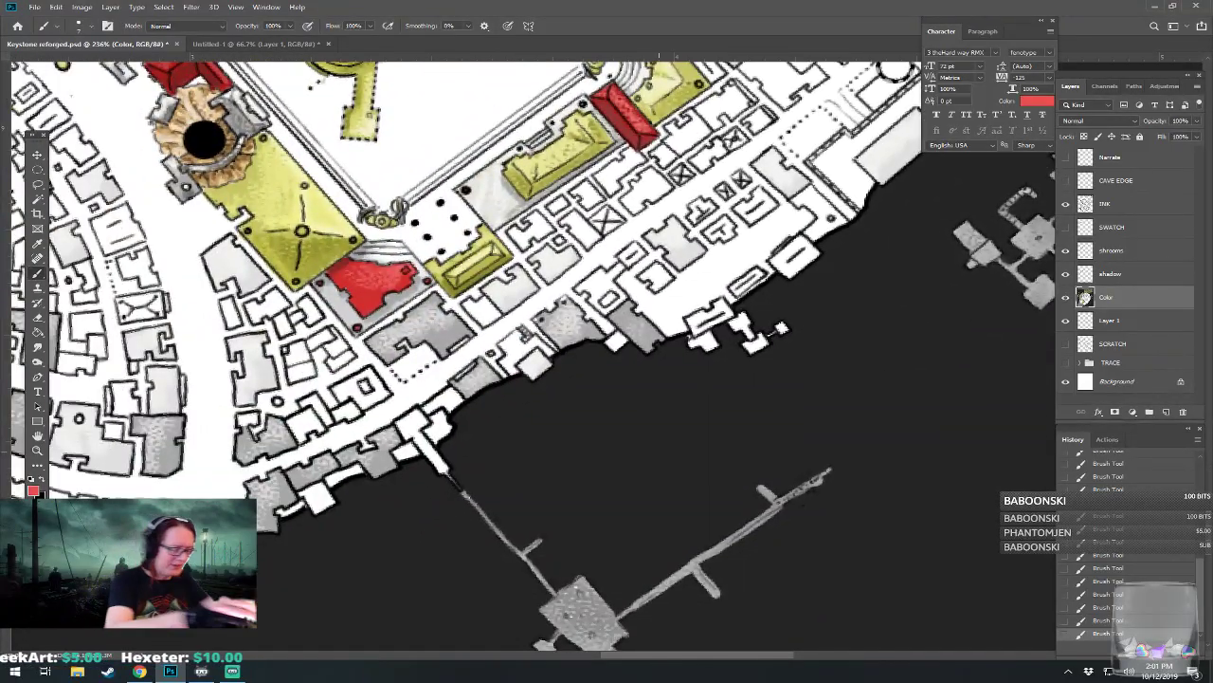
click(33, 489)
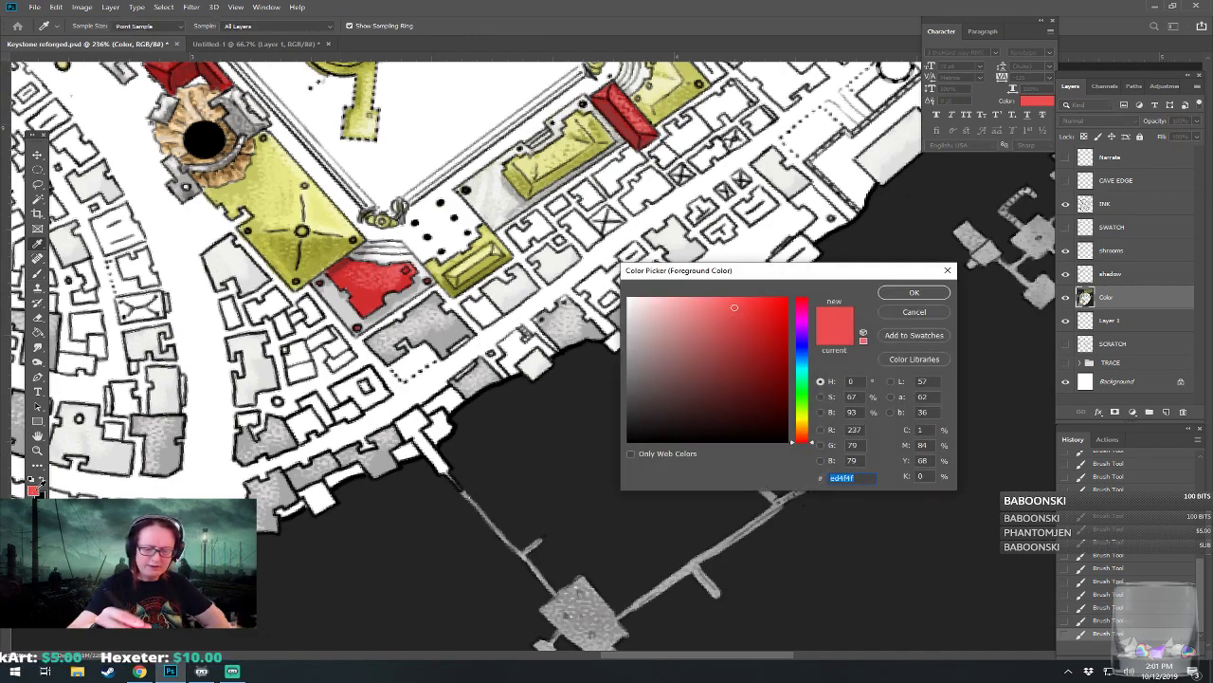
click(636, 363)
click(915, 292)
mouse_move(406, 429)
mouse_down()
mouse_move(427, 423)
mouse_move(413, 411)
mouse_move(402, 424)
mouse_move(417, 423)
mouse_move(408, 437)
mouse_move(442, 470)
mouse_up()
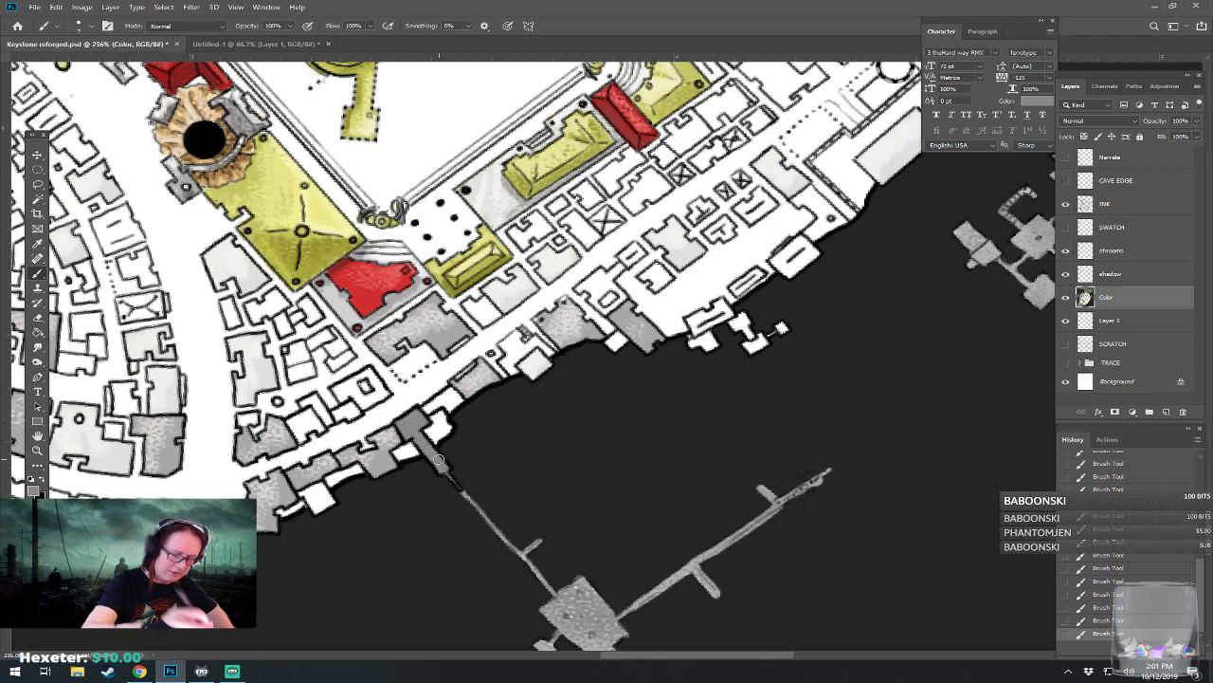
click(33, 490)
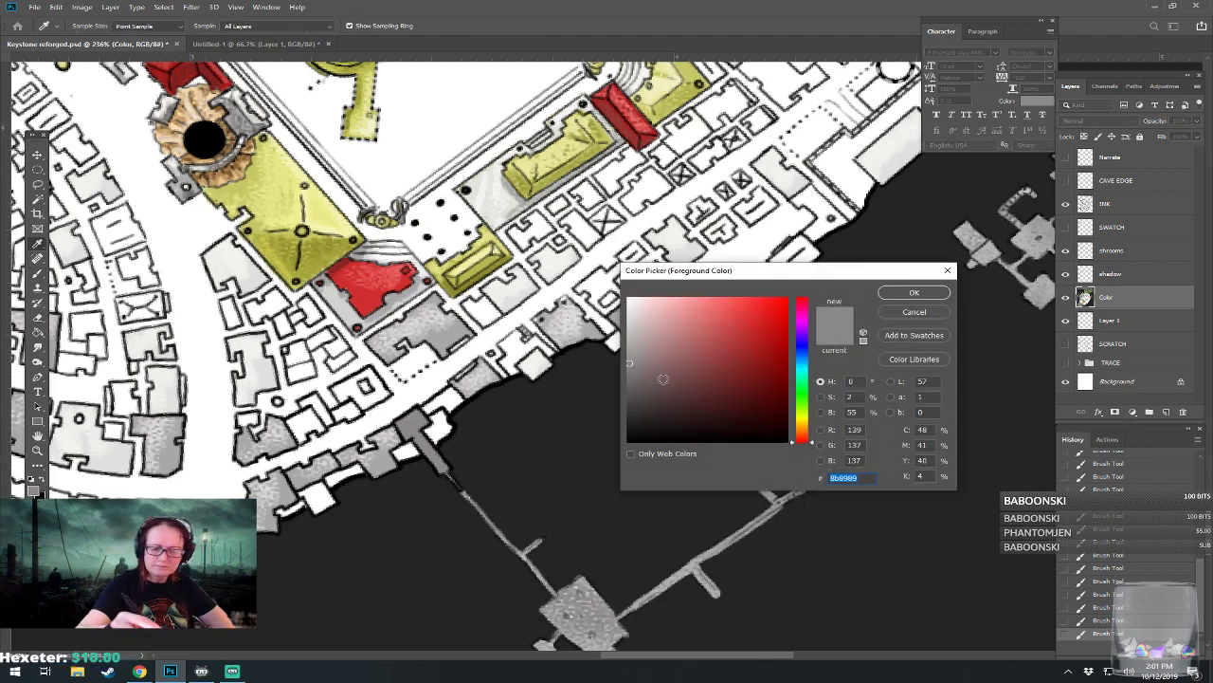
click(914, 292)
mouse_move(402, 427)
mouse_down()
mouse_move(521, 553)
mouse_move(537, 544)
mouse_up()
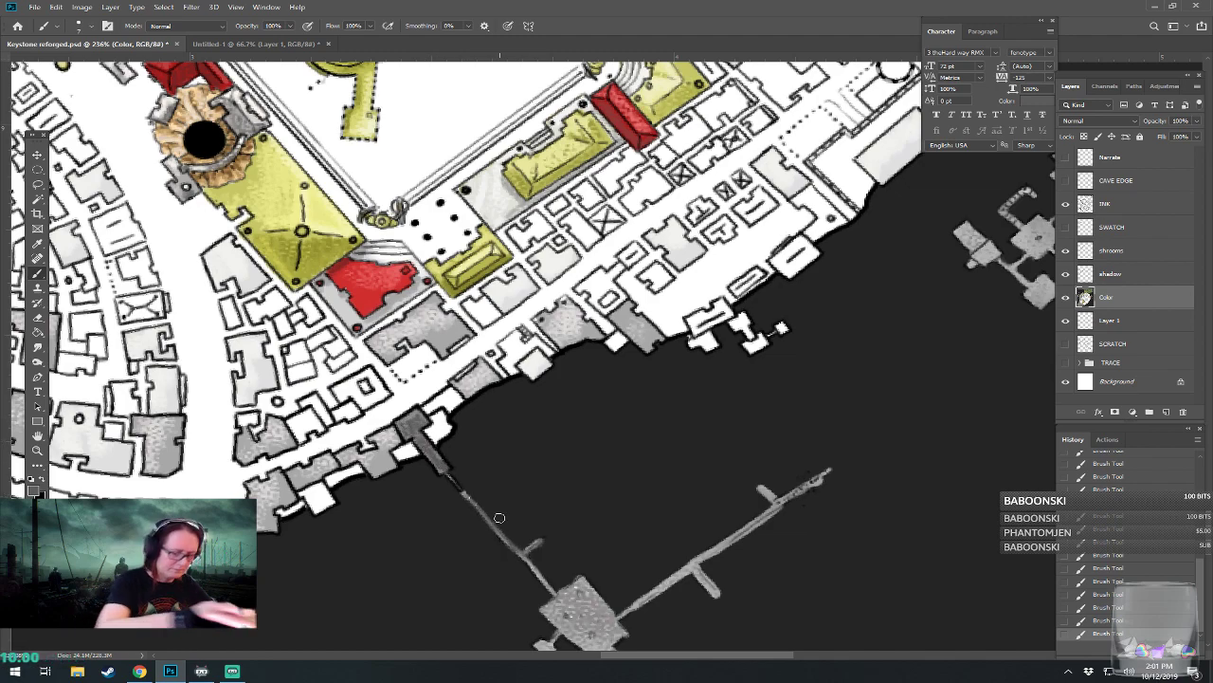
Step: Highlight the pier-shaped building and the thin causeway leading from it with pale grey (#d6d2d2)
click(34, 492)
click(639, 317)
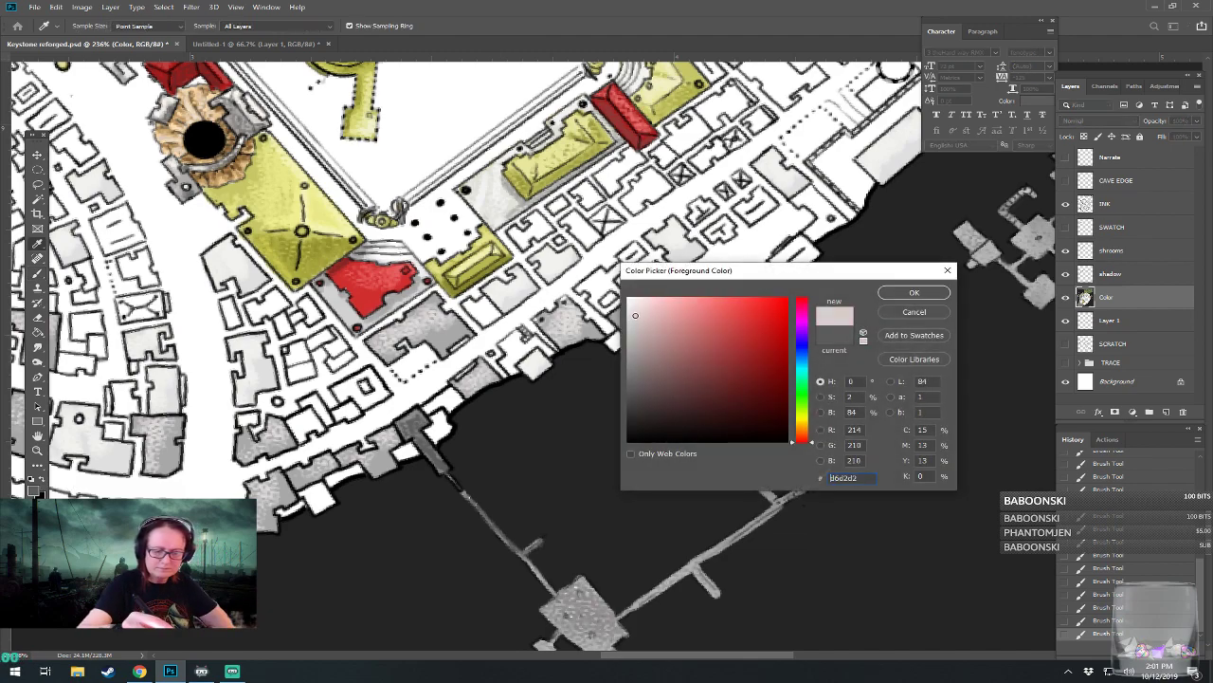
click(902, 293)
drag(409, 417, 441, 465)
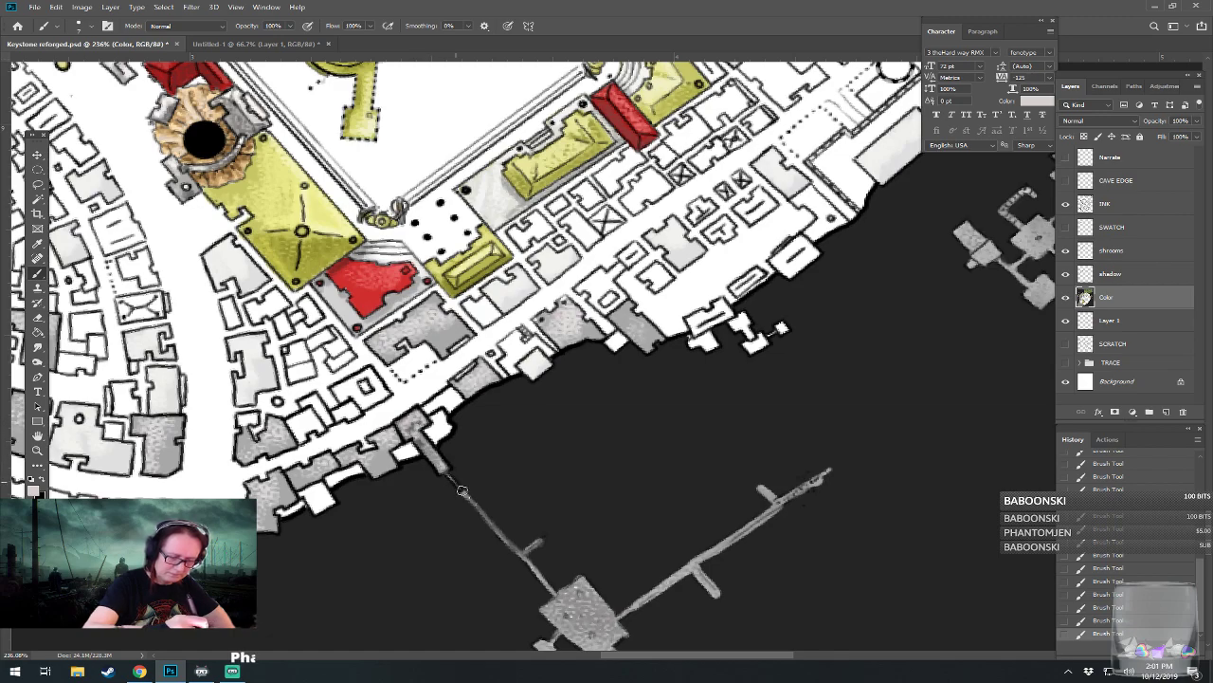
scroll(465, 491, down, 5)
scroll(502, 507, up, 5)
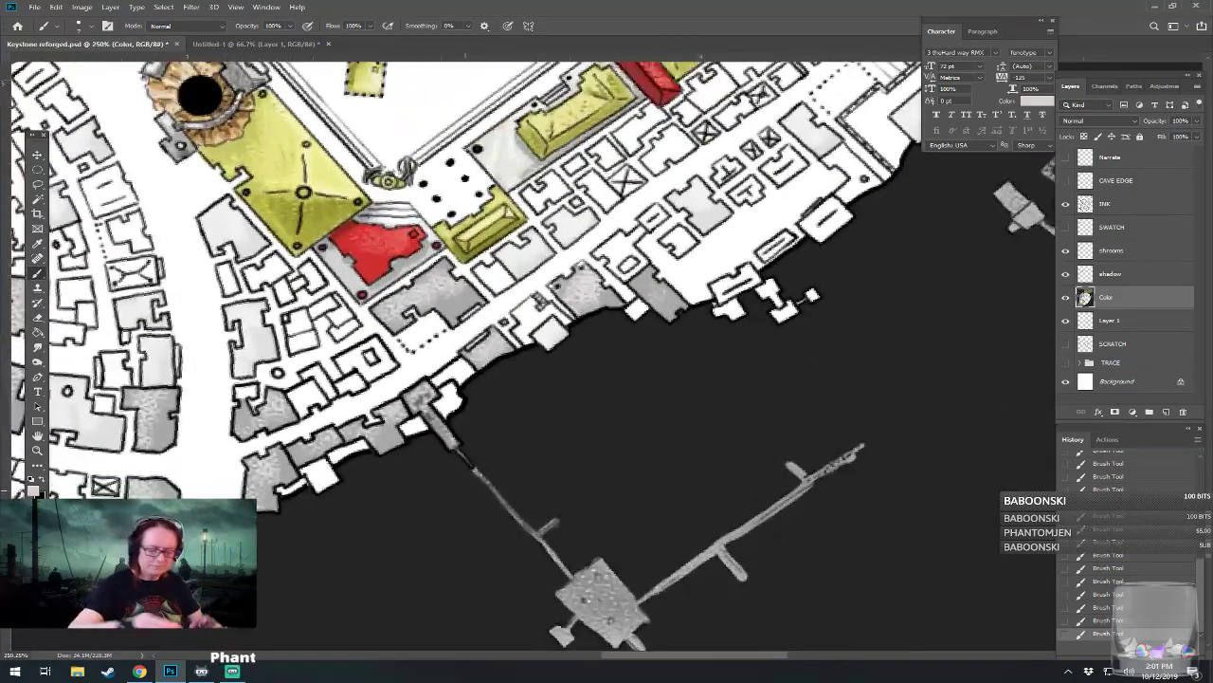
drag(548, 526, 557, 520)
scroll(567, 526, down, 3)
scroll(568, 507, up, 4)
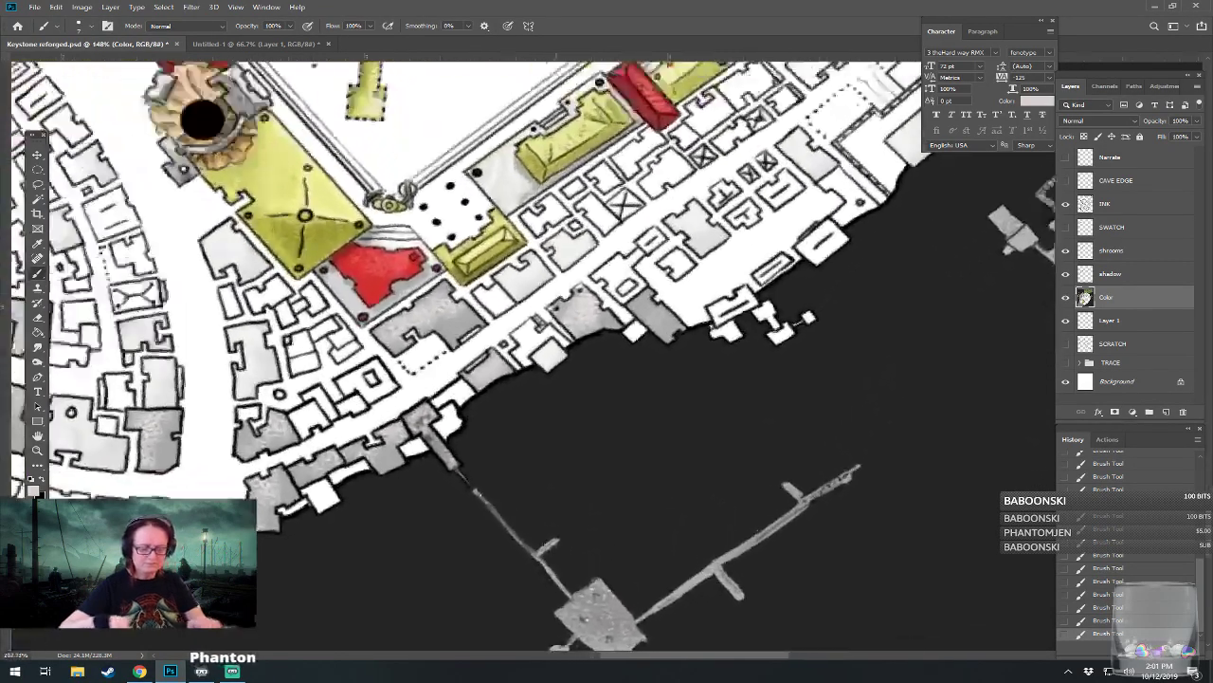
drag(481, 493, 535, 550)
scroll(535, 550, down, 4)
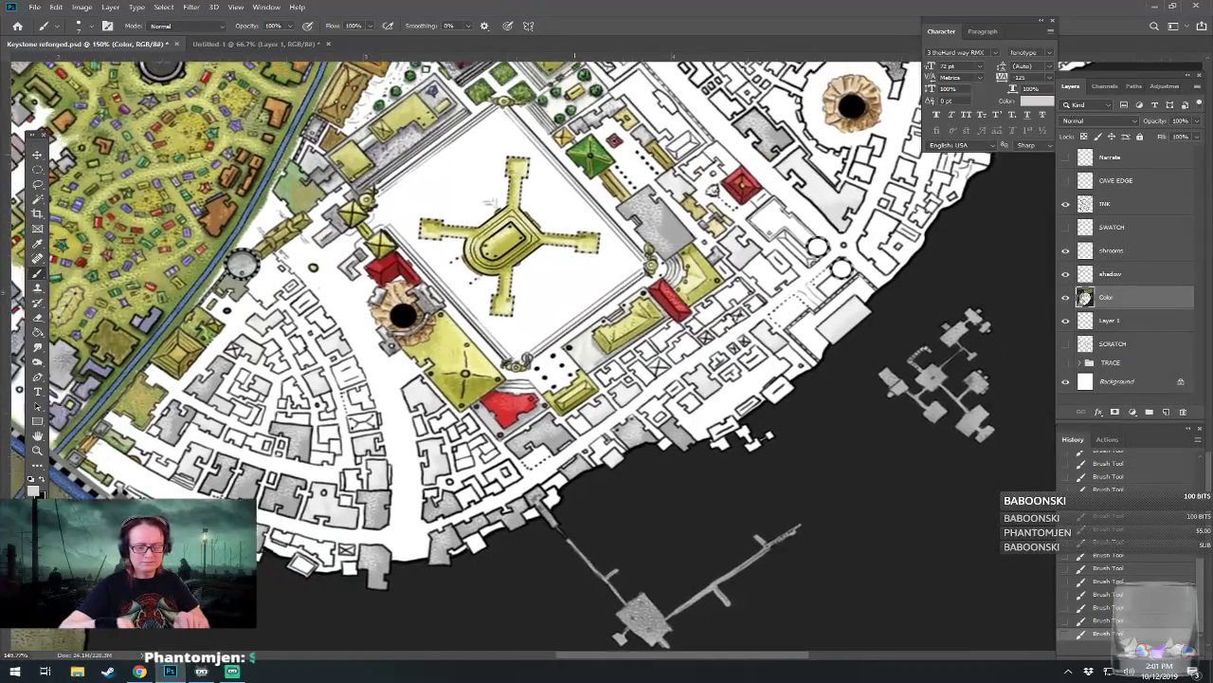
Step: Paint the two round towers on the southeastern street pale grey (#d6d2d2) and shade them with medium grey
drag(575, 379, 471, 500)
drag(566, 284, 491, 370)
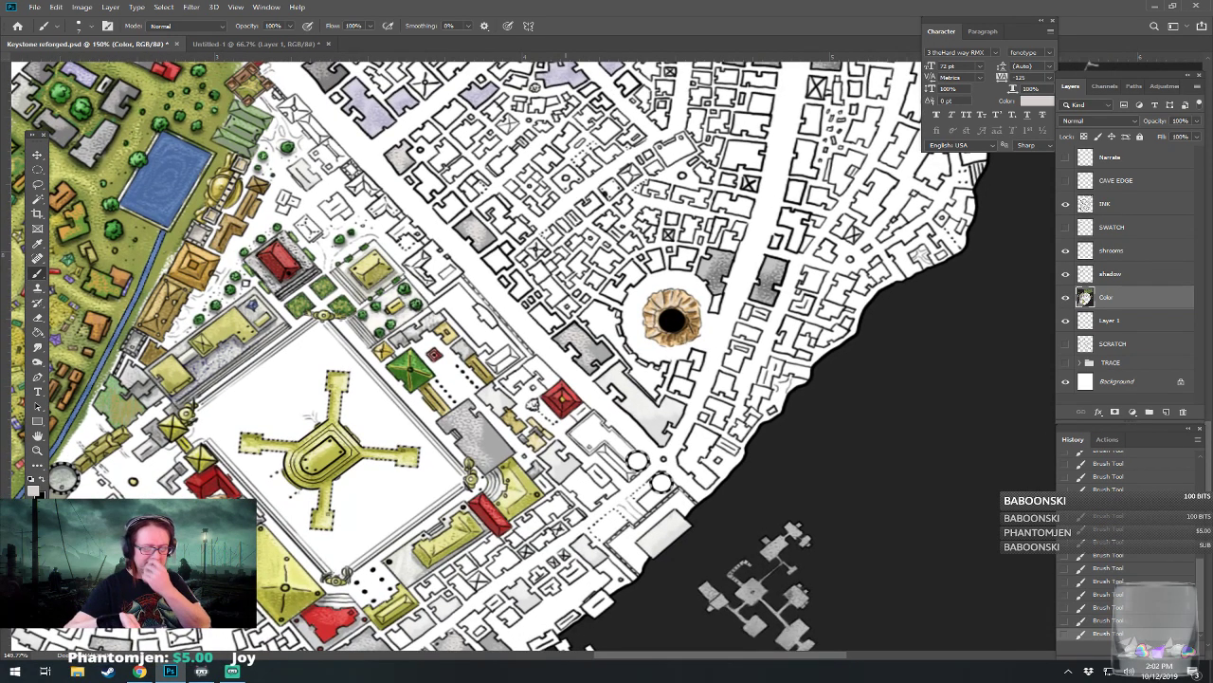
scroll(661, 482, up, 5)
mouse_move(616, 482)
mouse_down()
mouse_move(618, 496)
mouse_move(630, 484)
mouse_move(614, 476)
mouse_move(626, 486)
mouse_up()
mouse_move(567, 438)
mouse_down()
mouse_move(575, 459)
mouse_move(590, 447)
mouse_move(572, 441)
mouse_up()
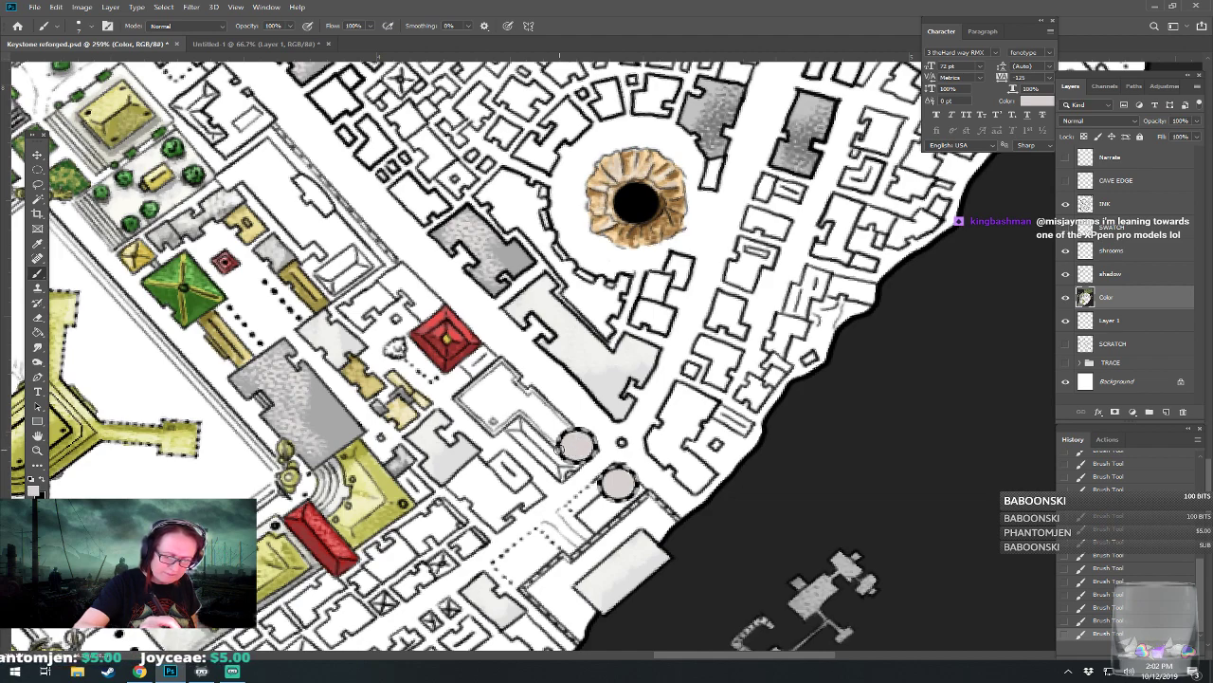
click(33, 491)
click(641, 348)
click(908, 294)
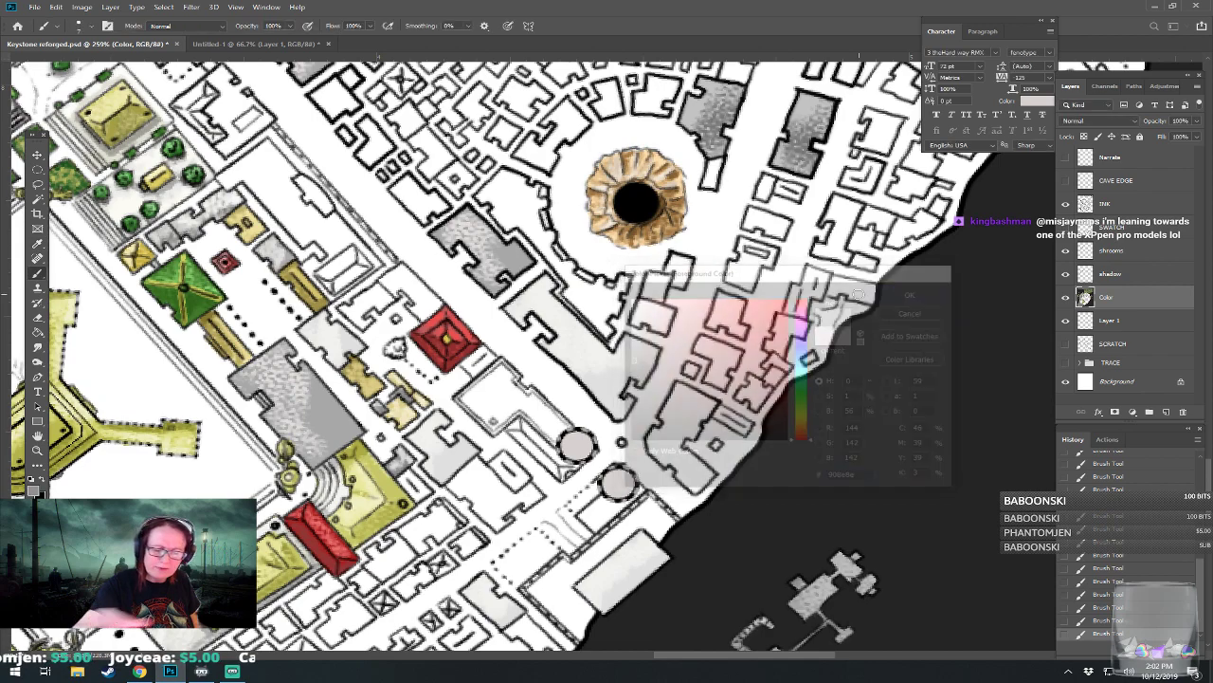
mouse_move(566, 441)
mouse_down()
mouse_move(586, 438)
mouse_move(626, 477)
mouse_move(609, 483)
mouse_move(619, 479)
mouse_up()
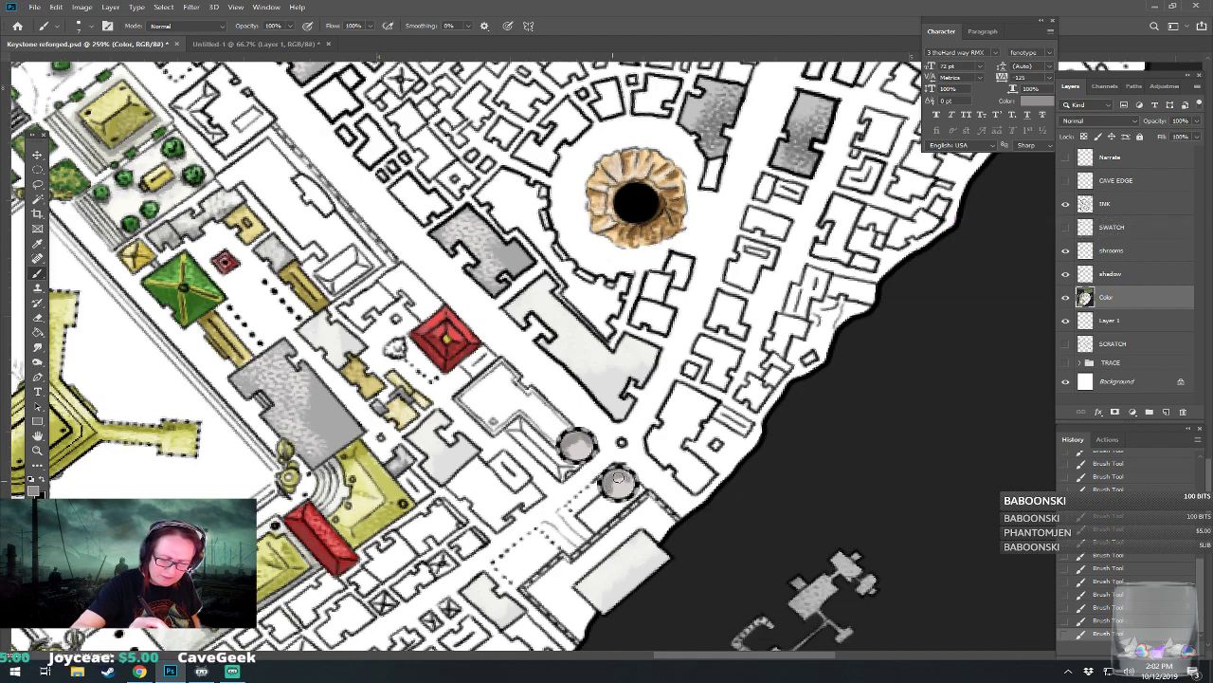
Step: Highlight the two round towers with light grey (#cacaca) and add near-white grey accents to them
click(36, 489)
click(914, 292)
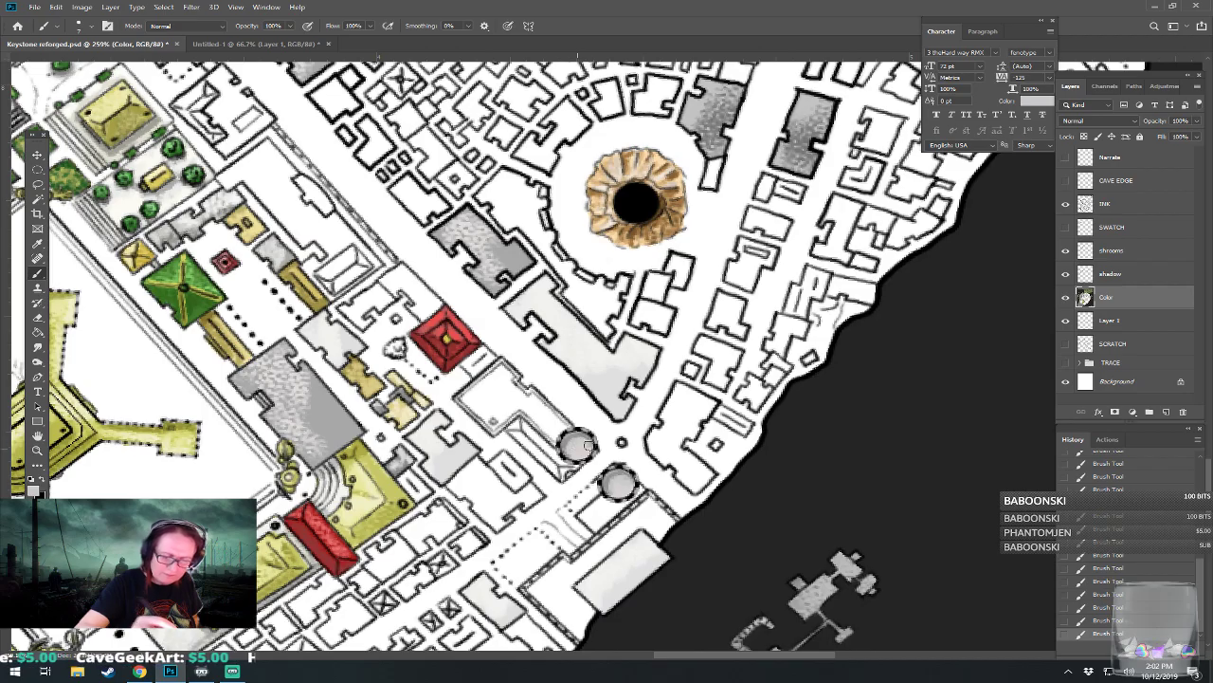
scroll(600, 444, down, 4)
scroll(600, 444, up, 4)
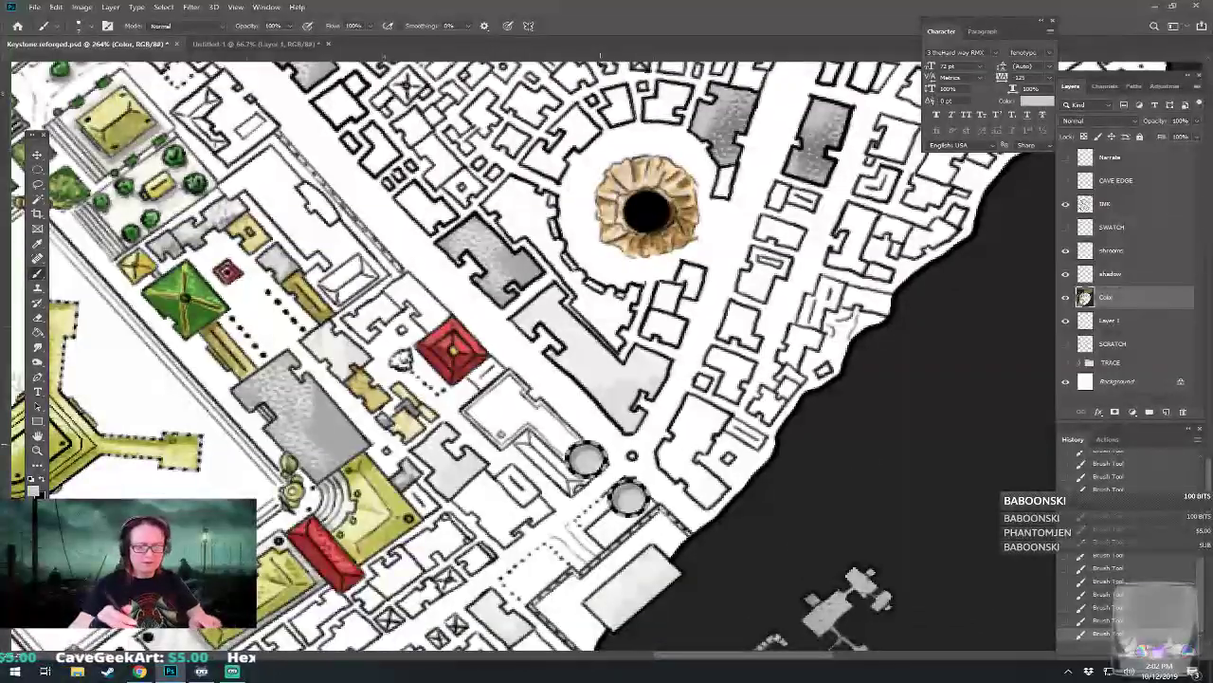
scroll(614, 501, down, 5)
scroll(614, 502, up, 2)
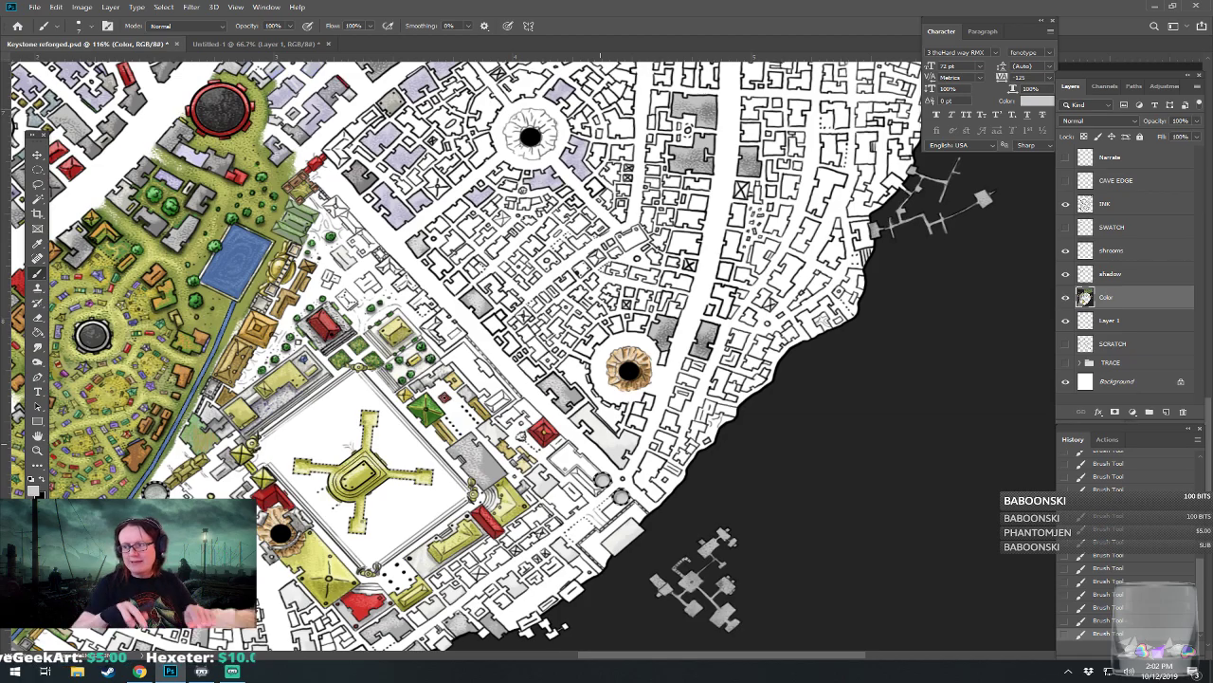
scroll(629, 525, up, 5)
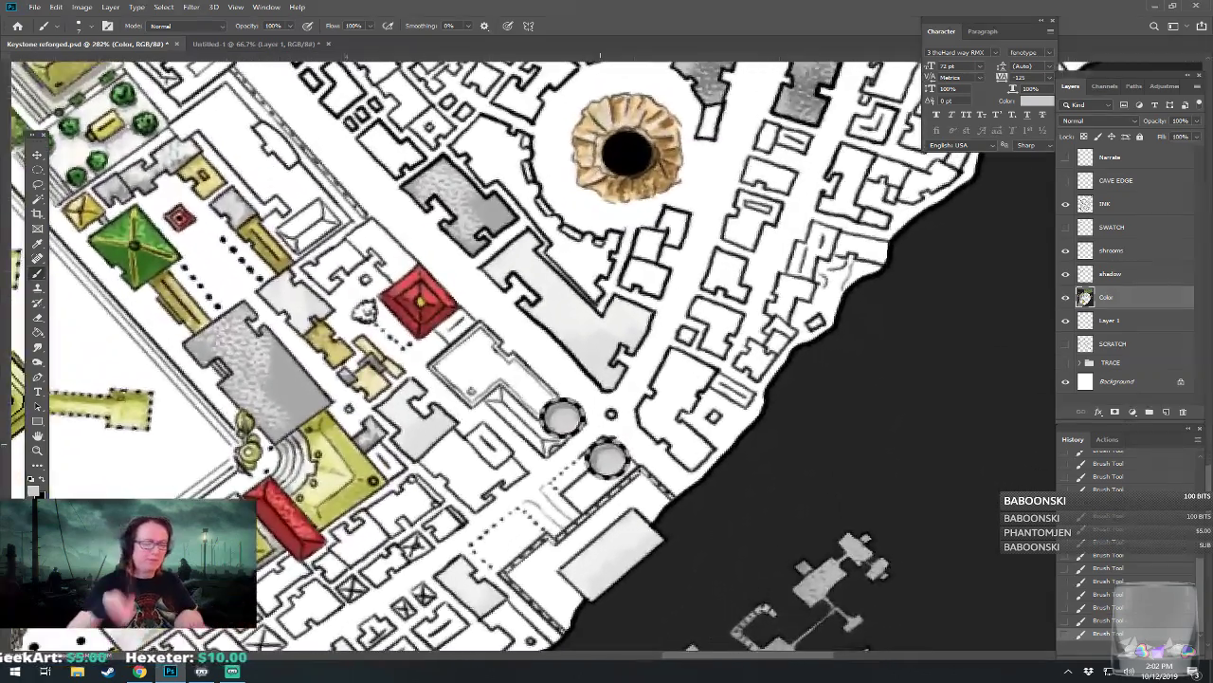
click(33, 490)
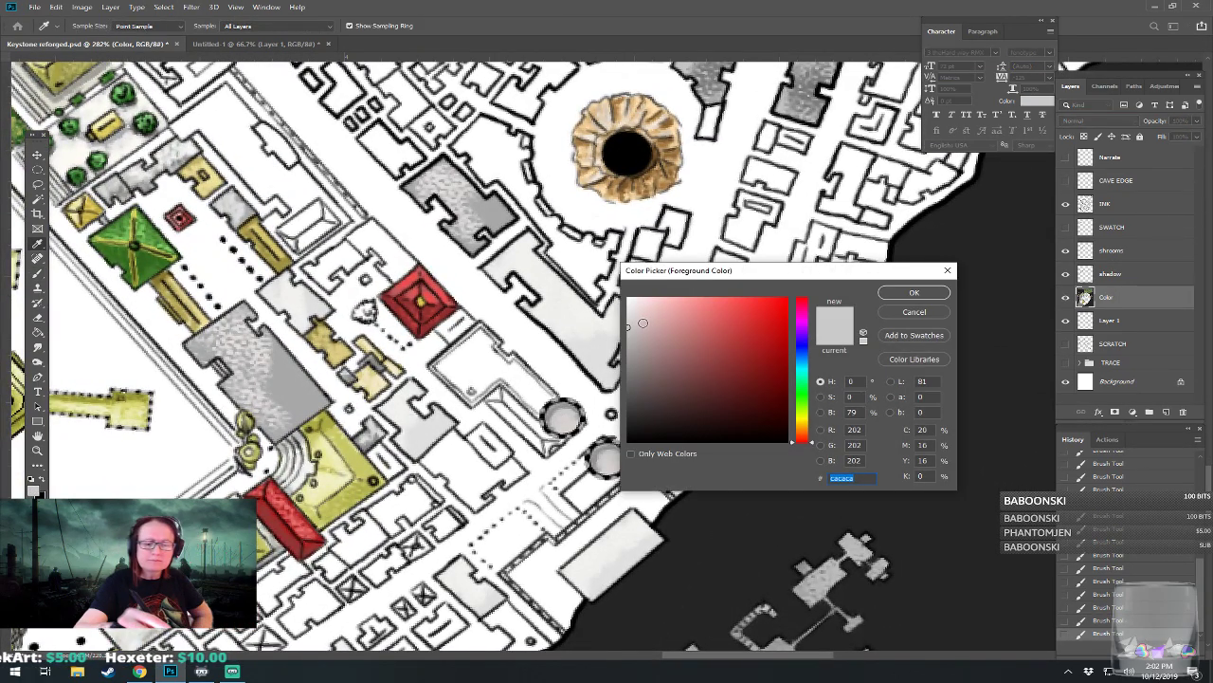
click(628, 314)
click(909, 295)
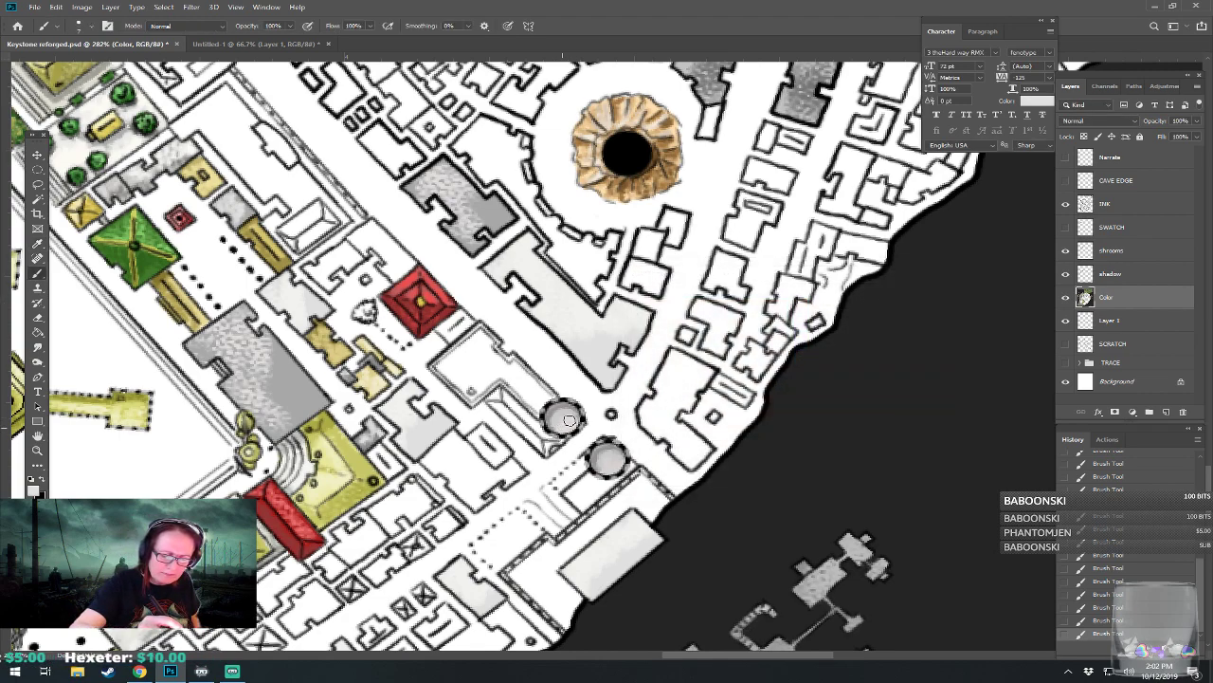
drag(612, 461, 714, 500)
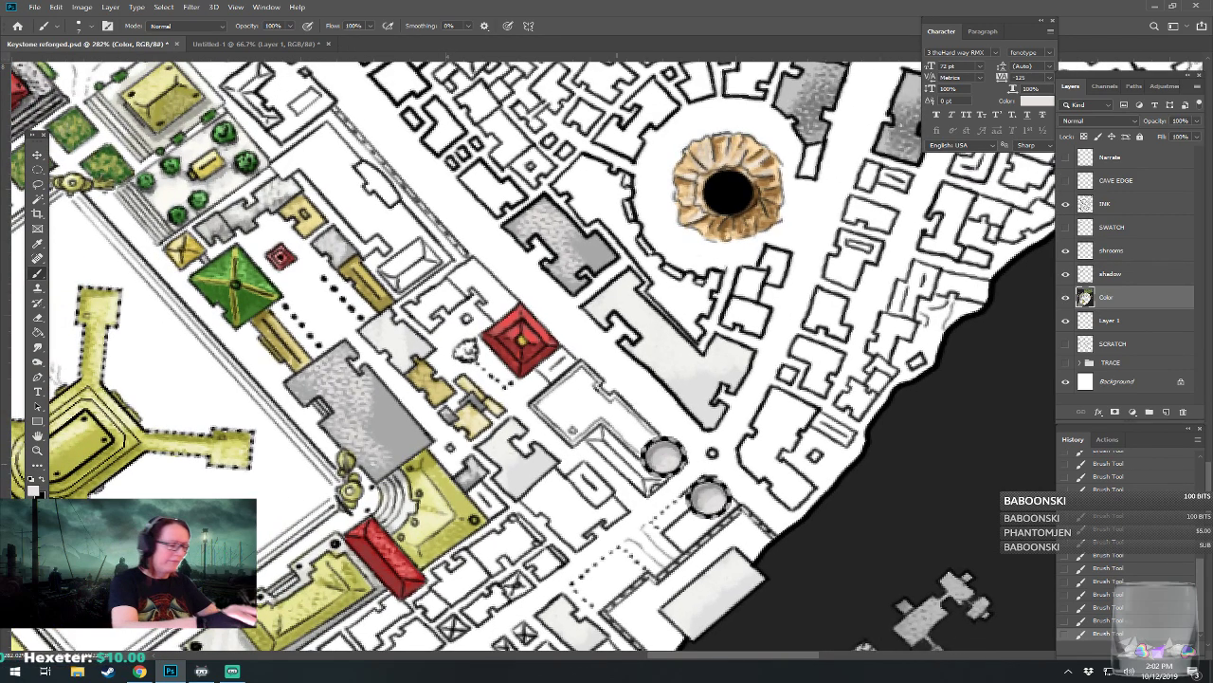
Step: Paint the small round dot between the two towers on the southeastern street periwinkle blue (#848cd9)
click(34, 490)
click(802, 361)
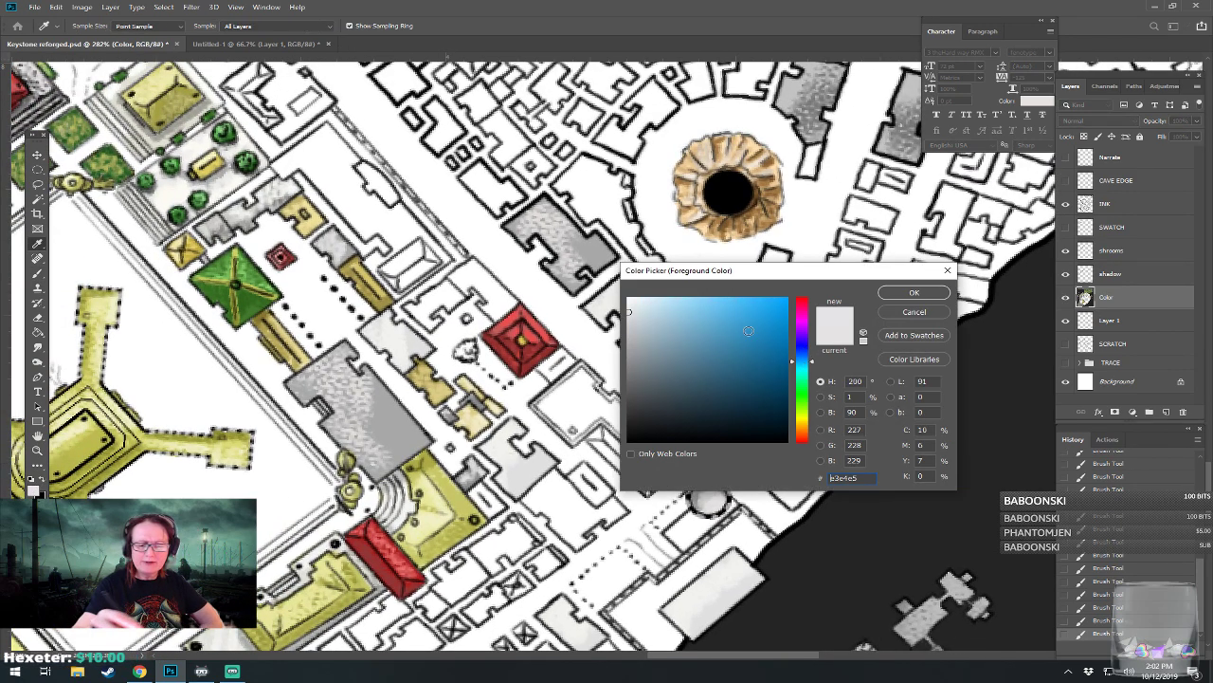
click(716, 327)
click(696, 350)
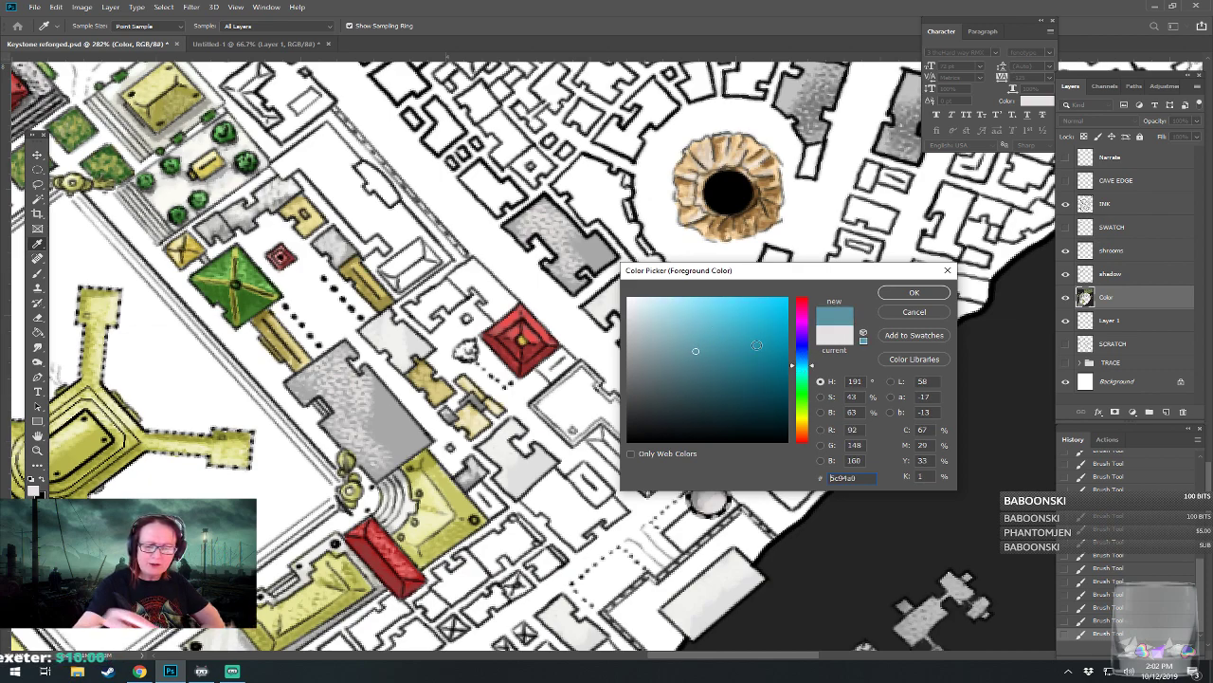
click(802, 373)
drag(804, 372, 802, 347)
click(700, 332)
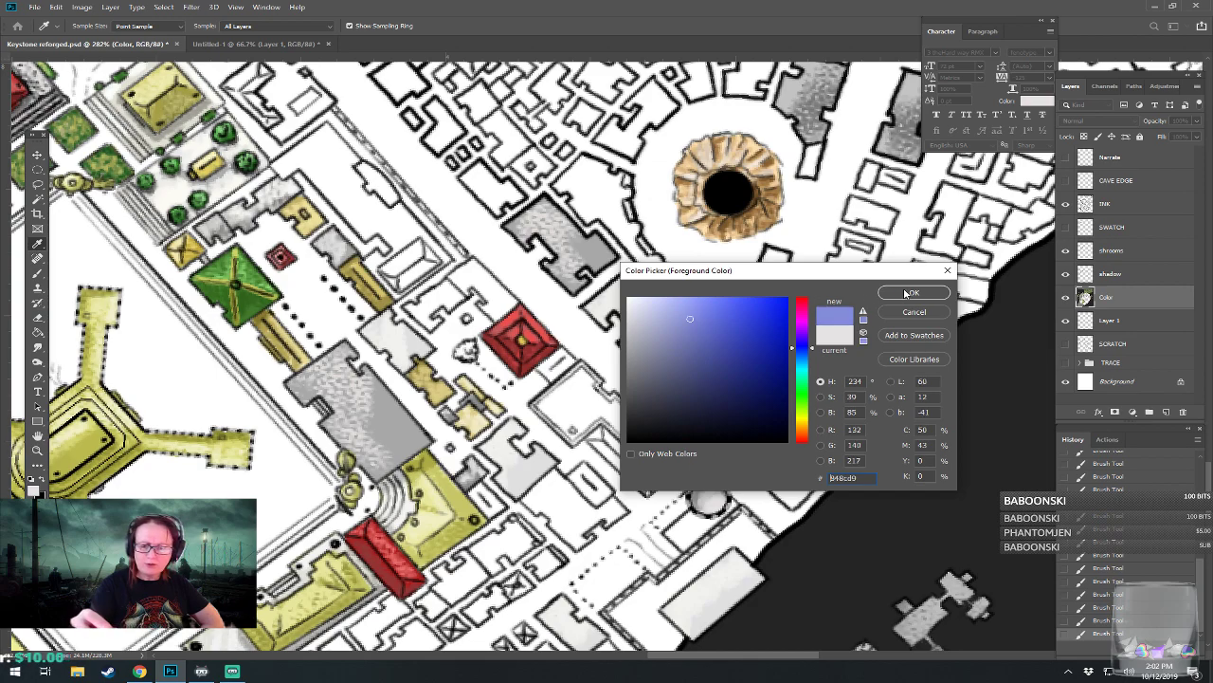
click(914, 292)
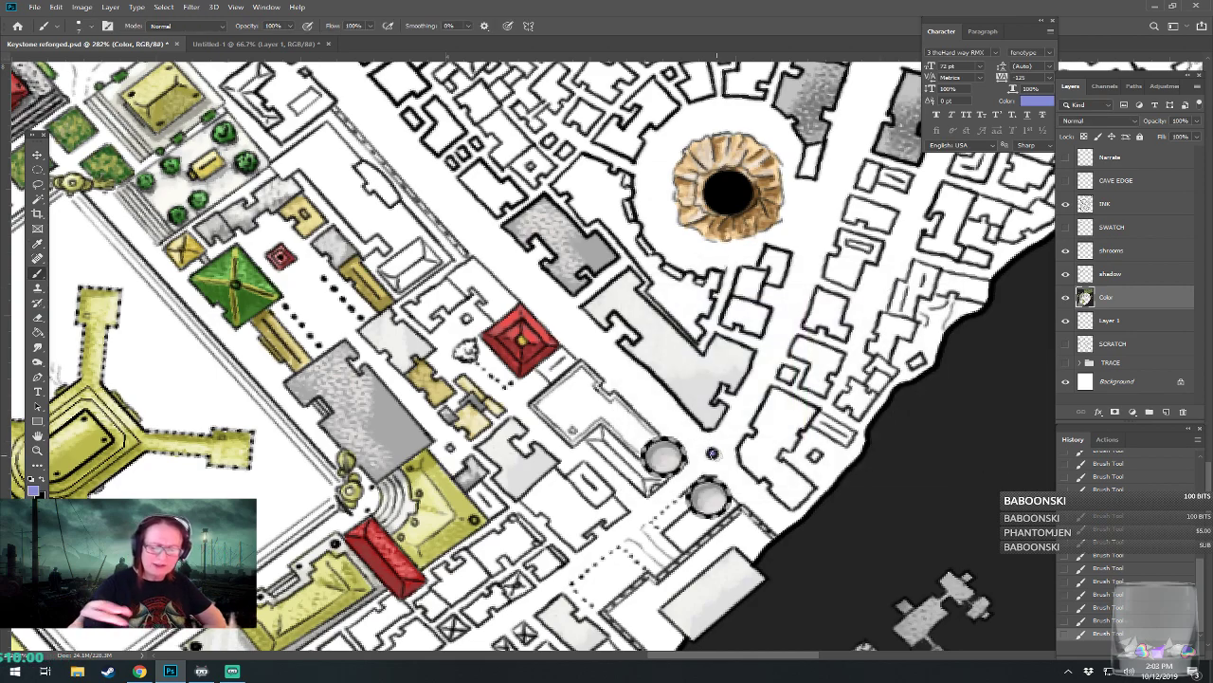
drag(717, 455, 694, 440)
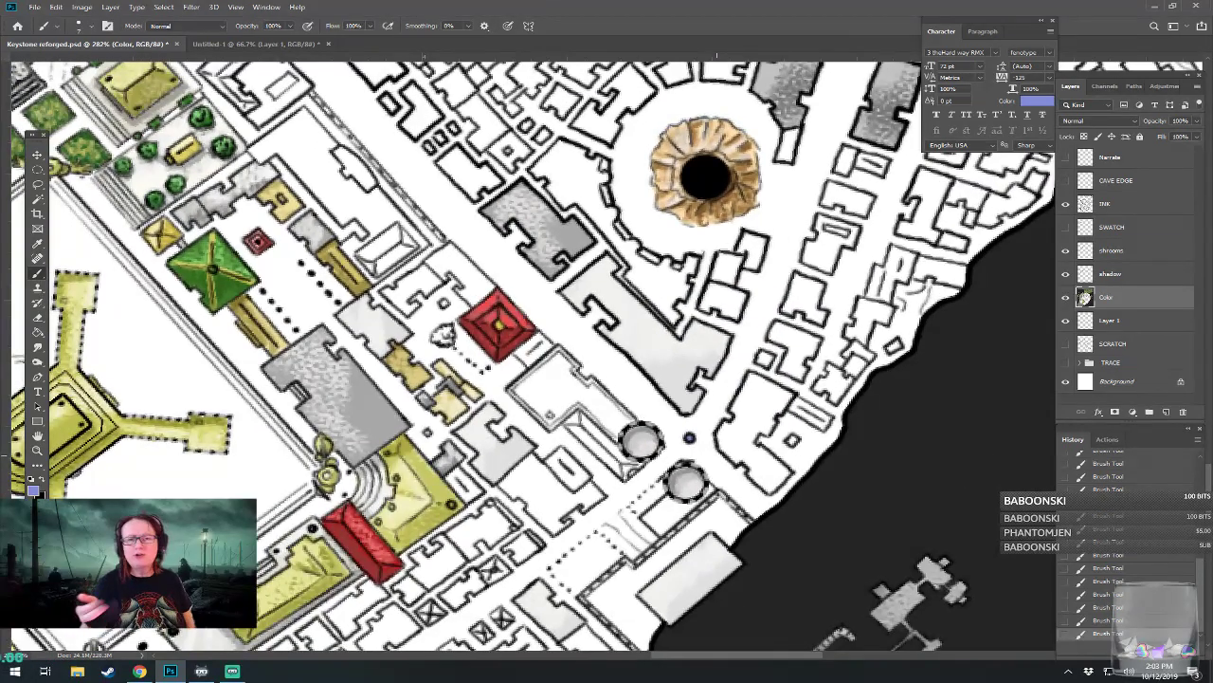
Step: Paint the tree beside the red square-roofed building dark green (#307320) and highlight it with lighter green (#6bbd58)
click(32, 491)
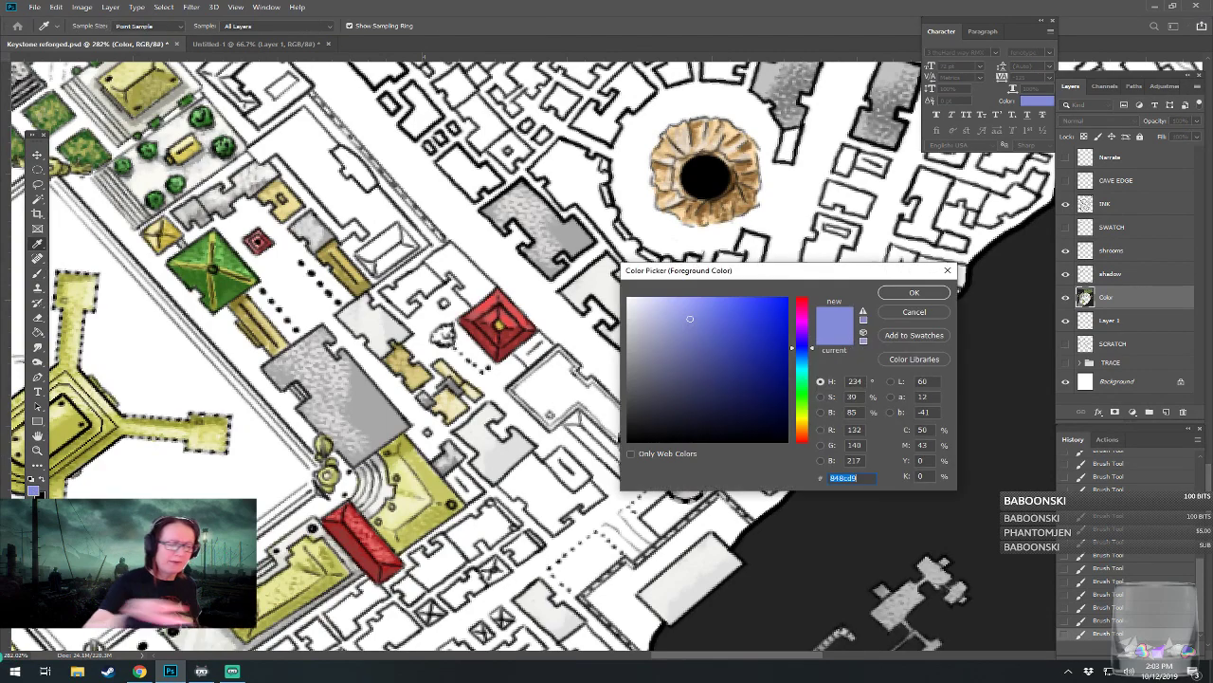
click(802, 398)
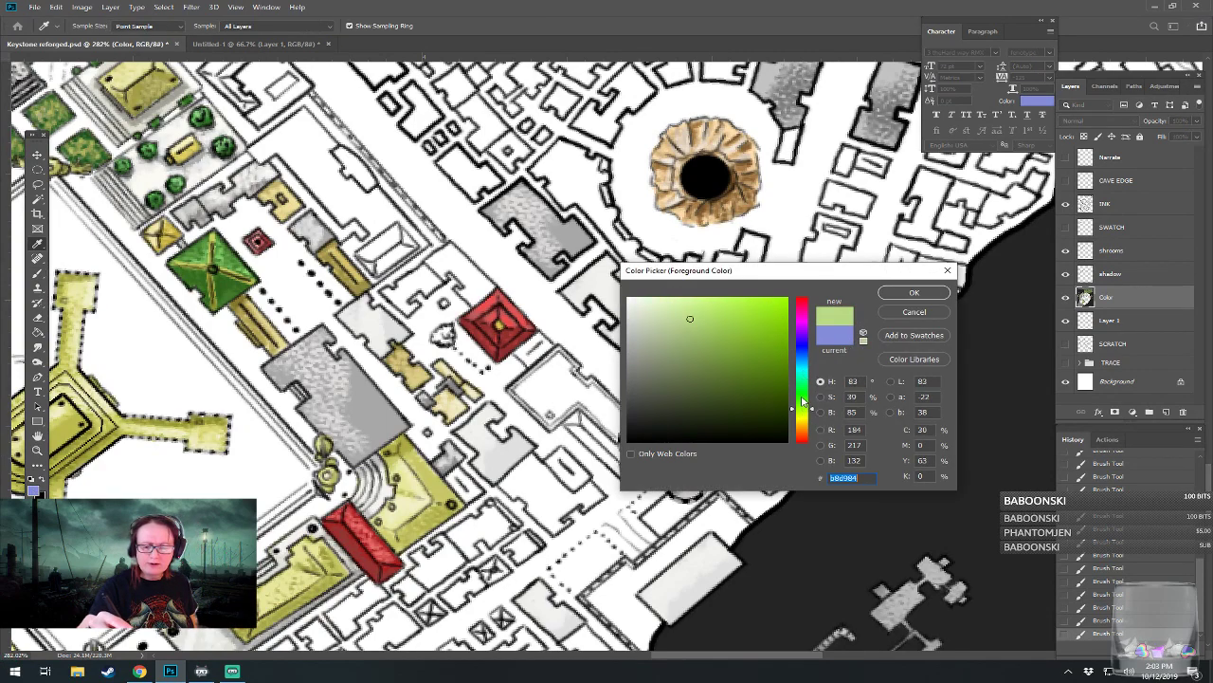
mouse_move(752, 355)
mouse_down()
mouse_move(721, 360)
mouse_move(742, 376)
mouse_up()
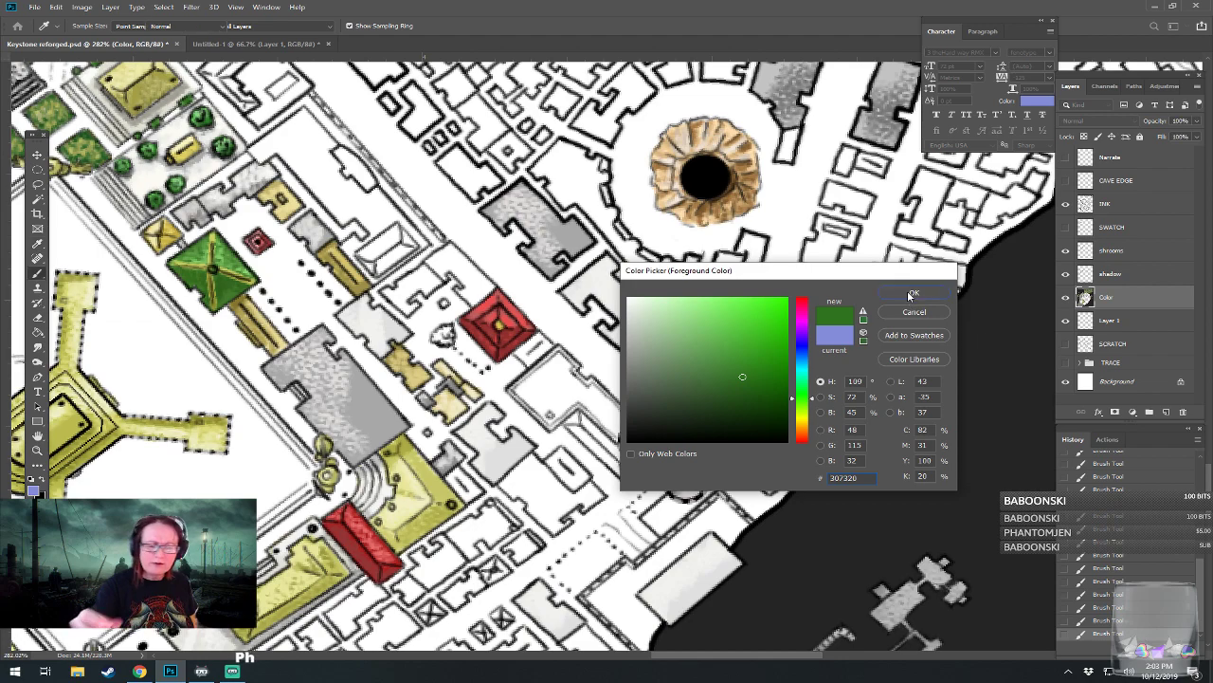
click(914, 292)
mouse_move(446, 337)
mouse_down()
mouse_move(436, 340)
mouse_move(447, 330)
mouse_up()
click(33, 490)
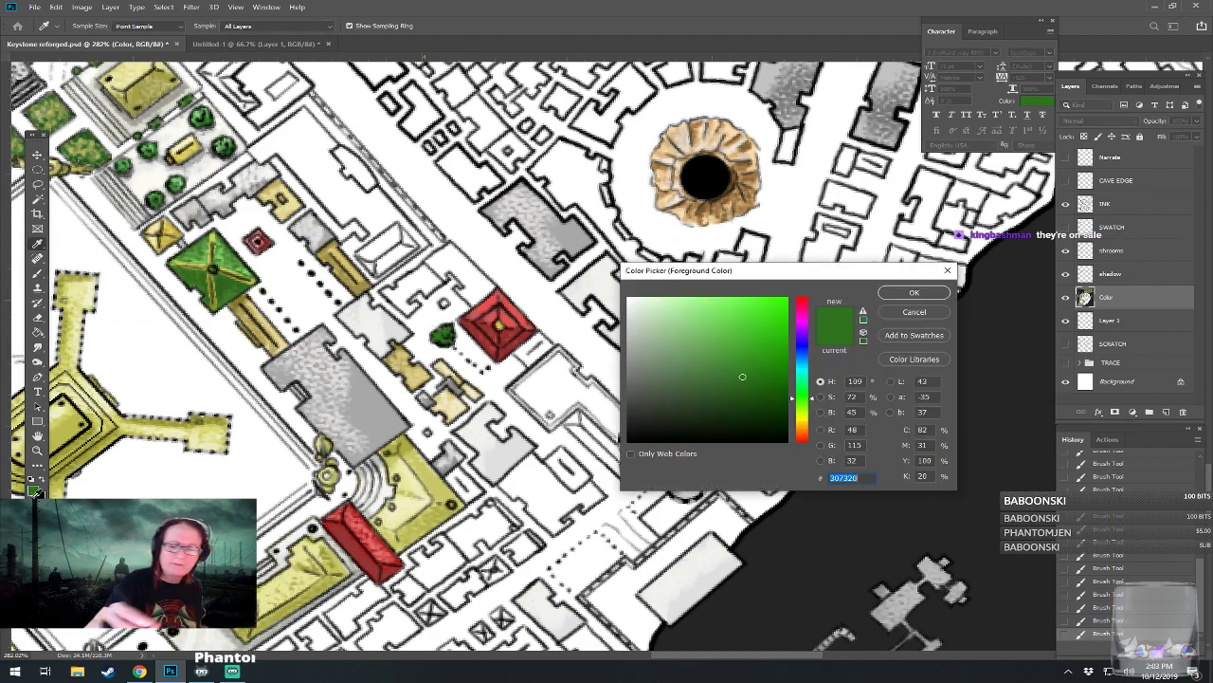
click(915, 294)
mouse_move(436, 338)
mouse_down()
mouse_move(525, 367)
mouse_move(461, 399)
mouse_move(444, 336)
mouse_move(492, 326)
mouse_move(539, 258)
mouse_up()
Step: Save the map document
scroll(456, 336, down, 8)
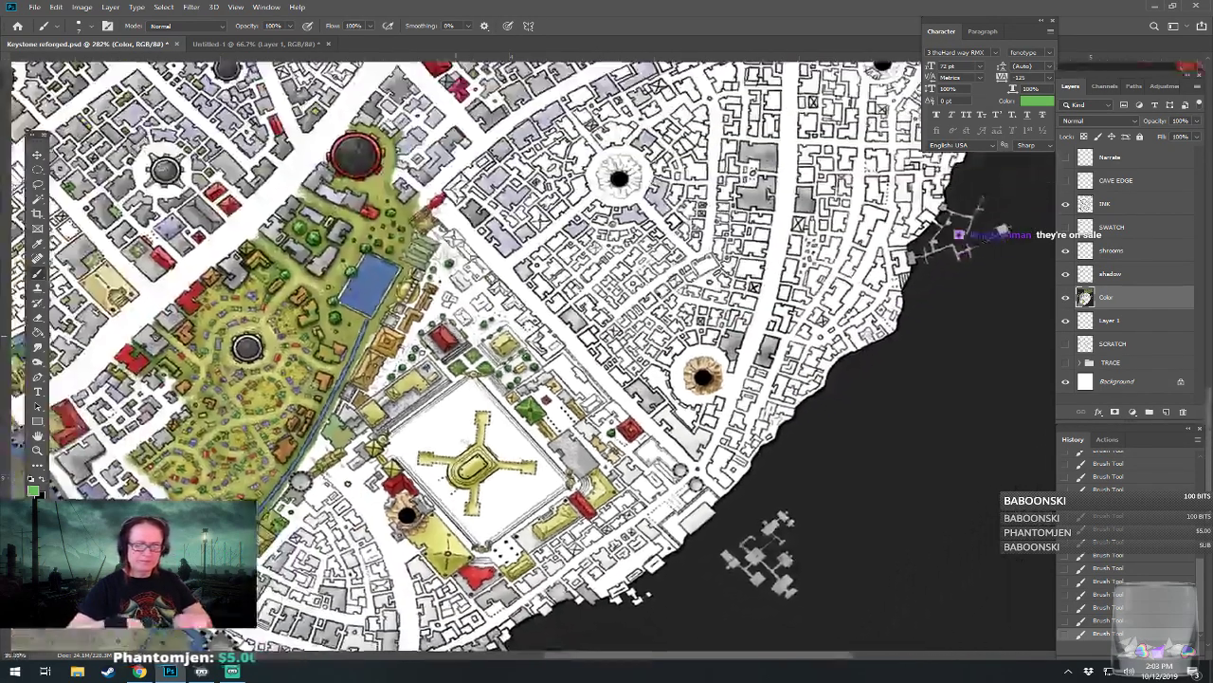
drag(456, 335, 454, 288)
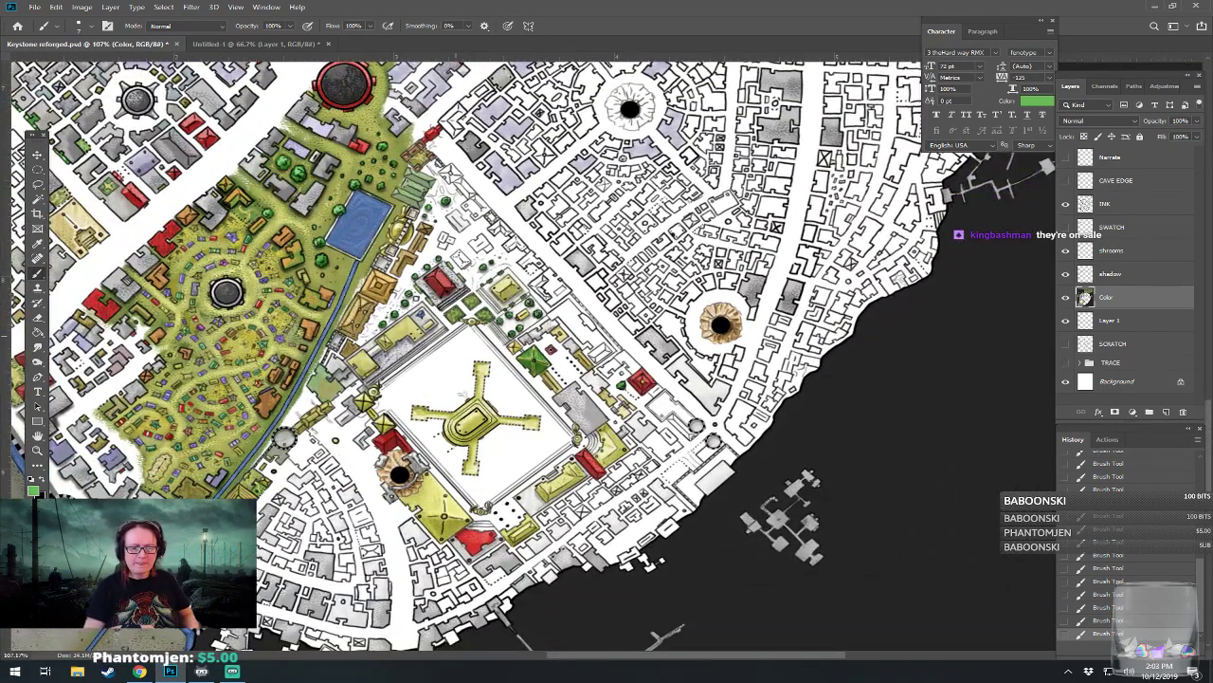
key(ctrl+s)
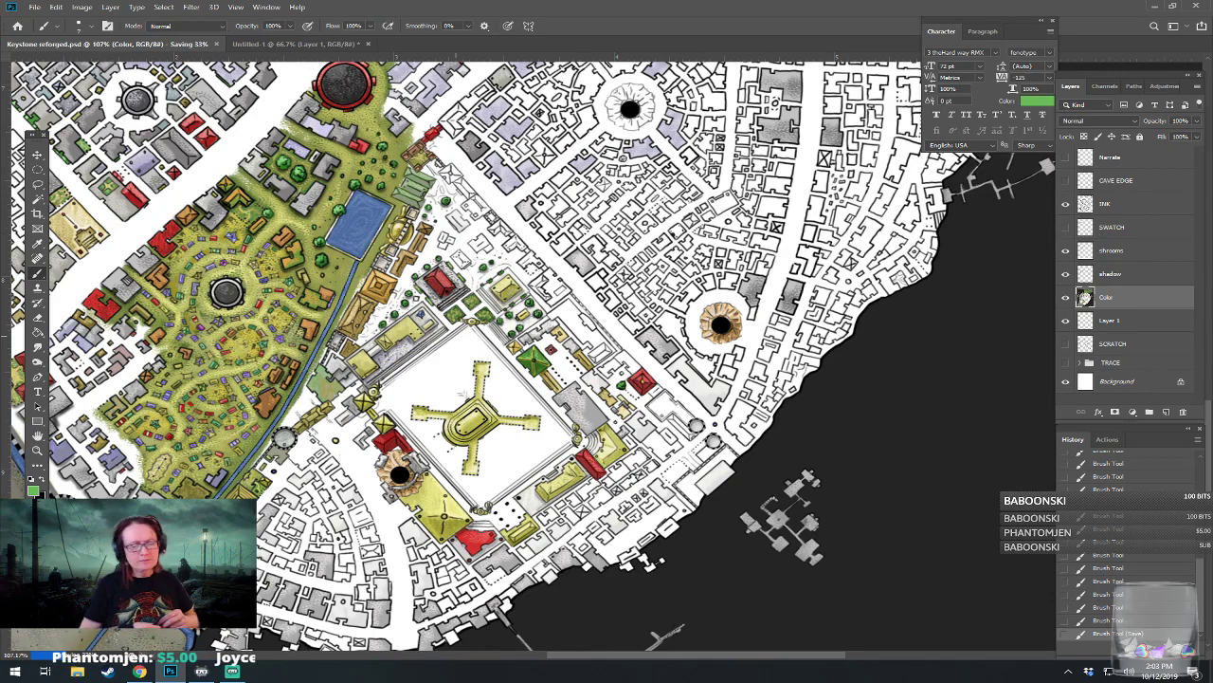
Step: Merge Layer 1 into the Color layer
scroll(456, 336, down, 2)
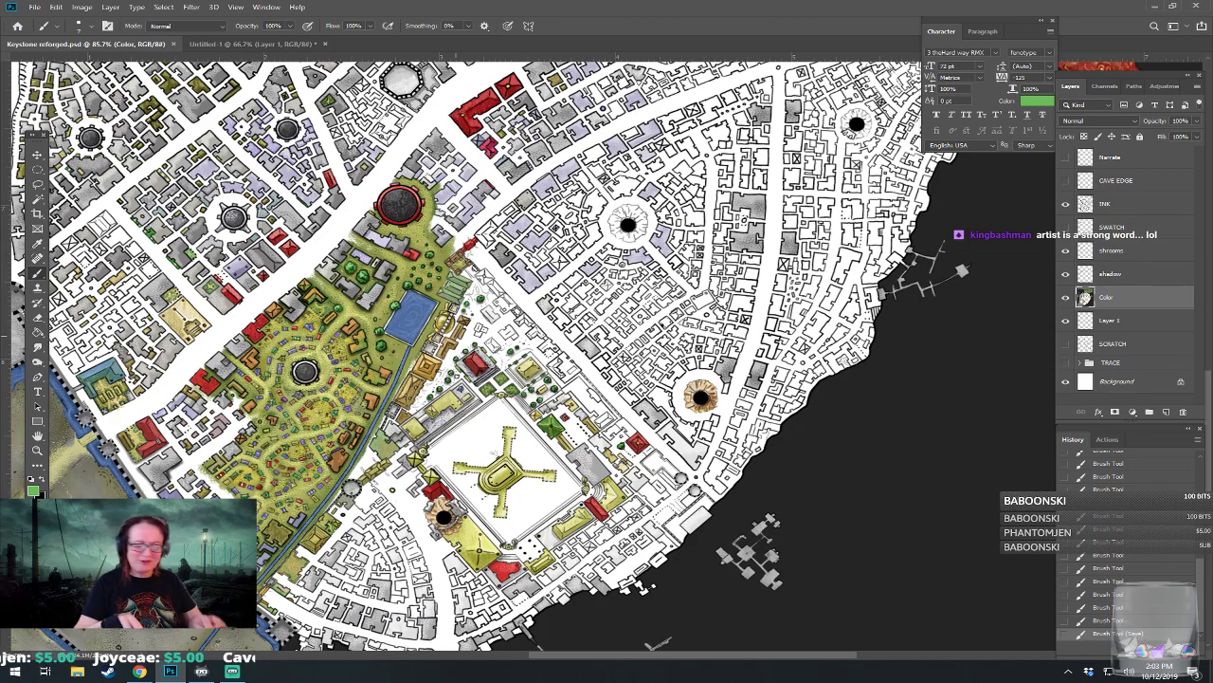
scroll(533, 355, up, 5)
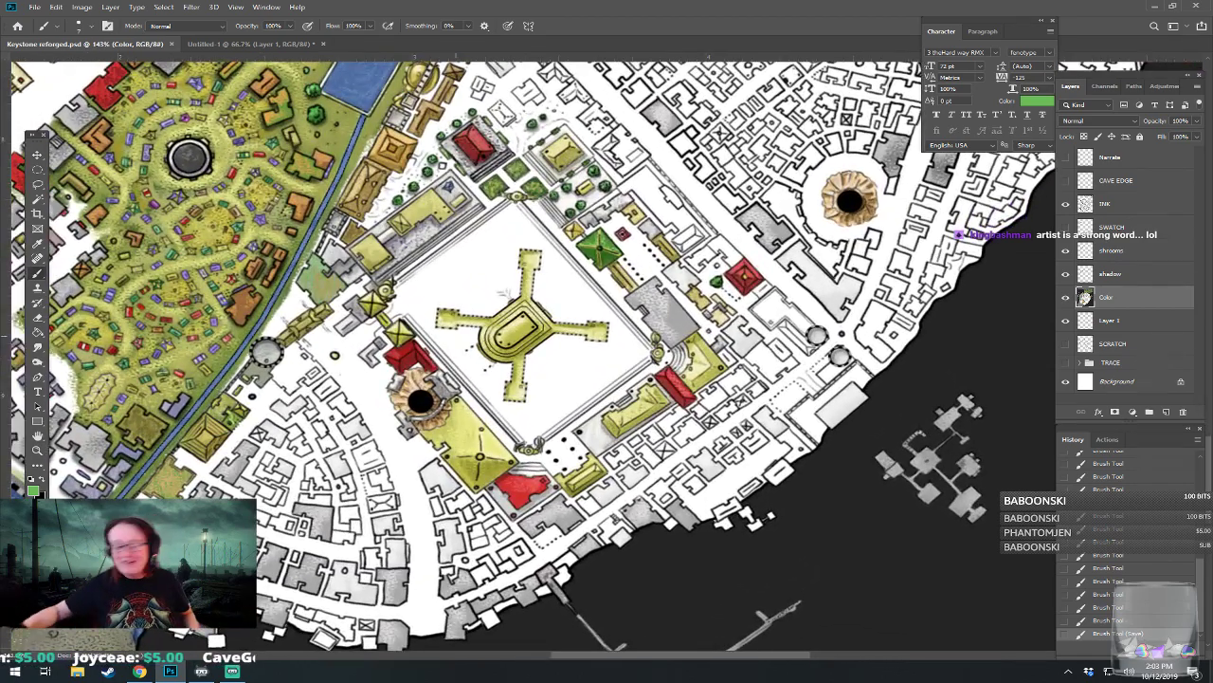
click(38, 200)
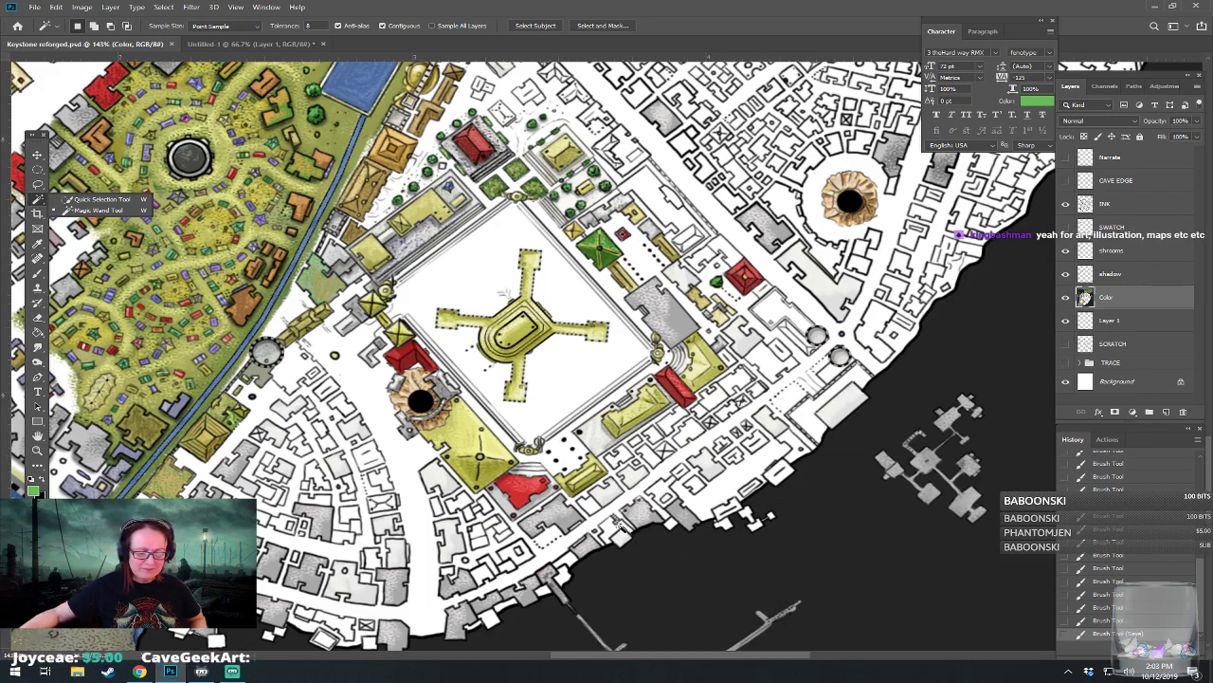
click(668, 525)
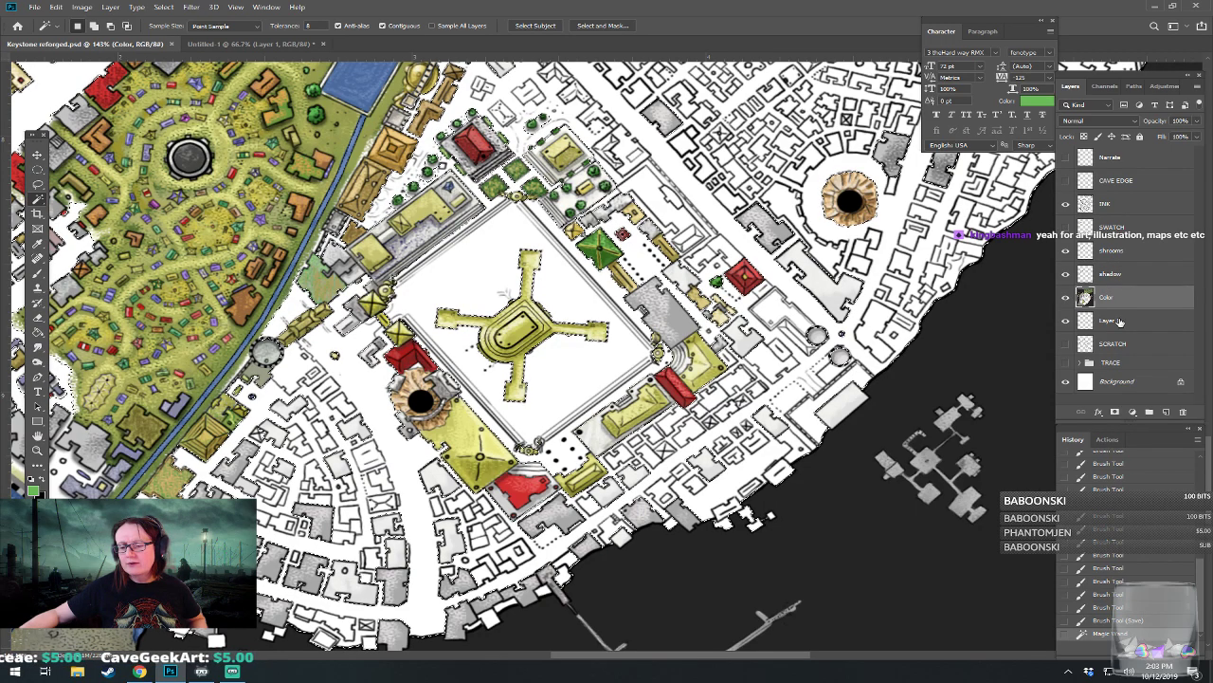
shift+click(1119, 318)
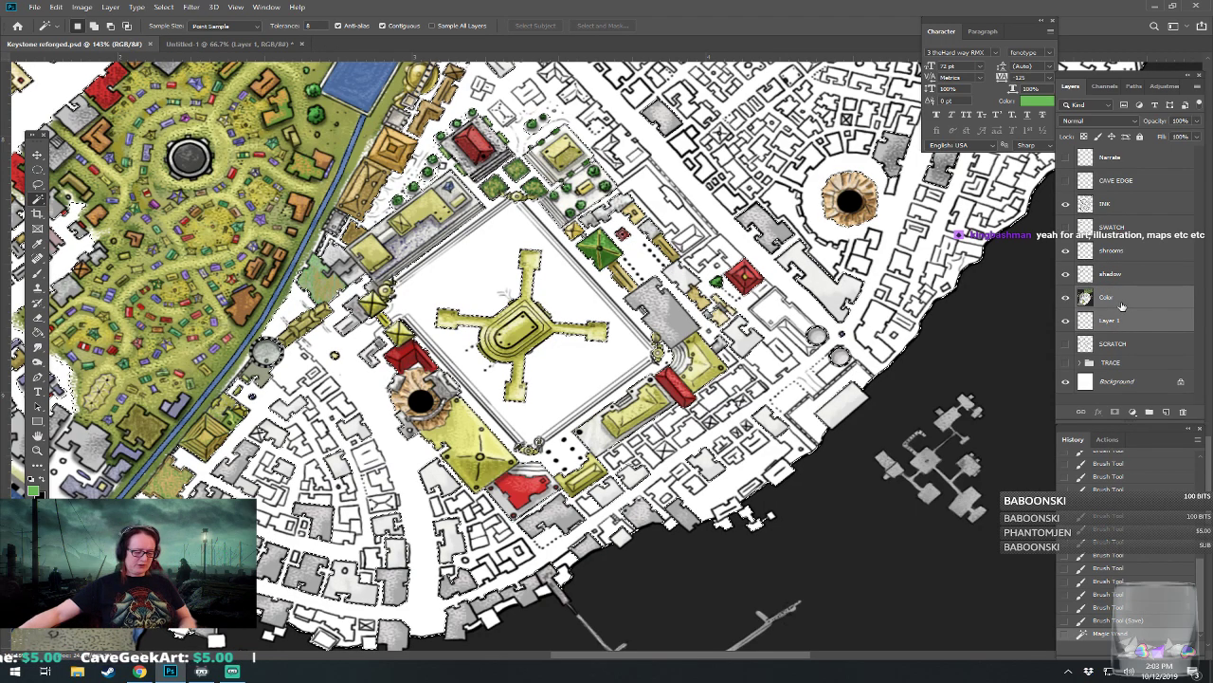
key(ctrl+e)
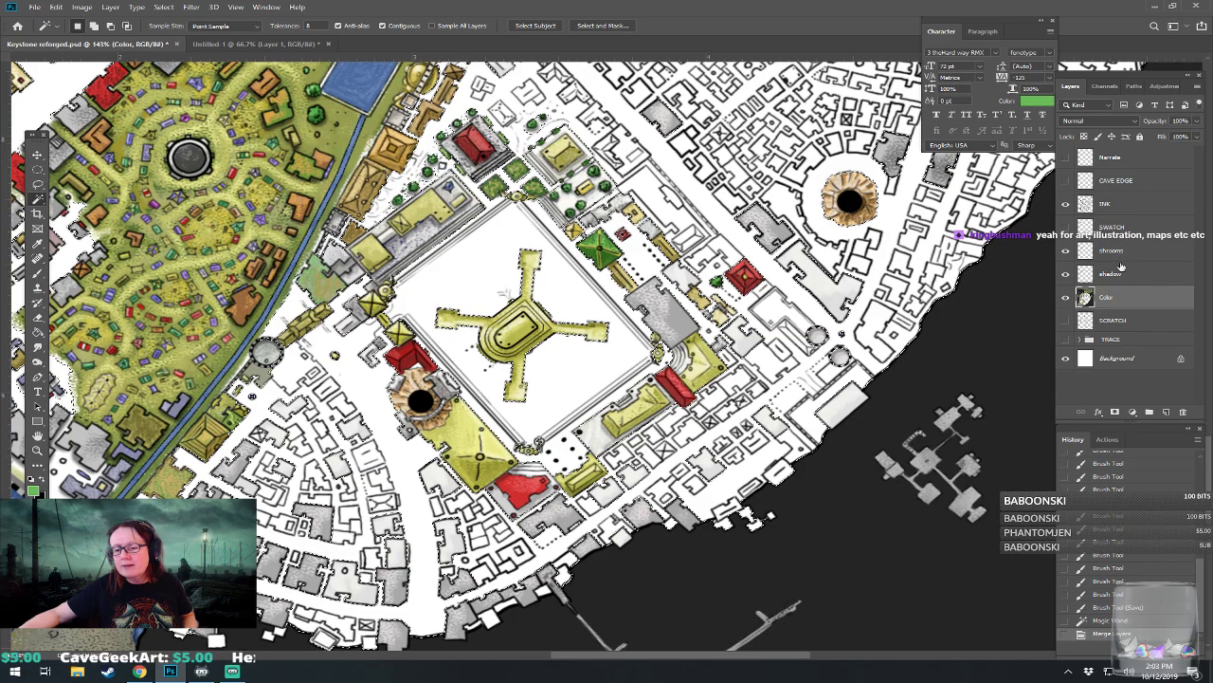
Step: On the INK layer, select scattered uncoloured buildings along the southern edge and southeastern streets with the Magic Wand
click(1104, 203)
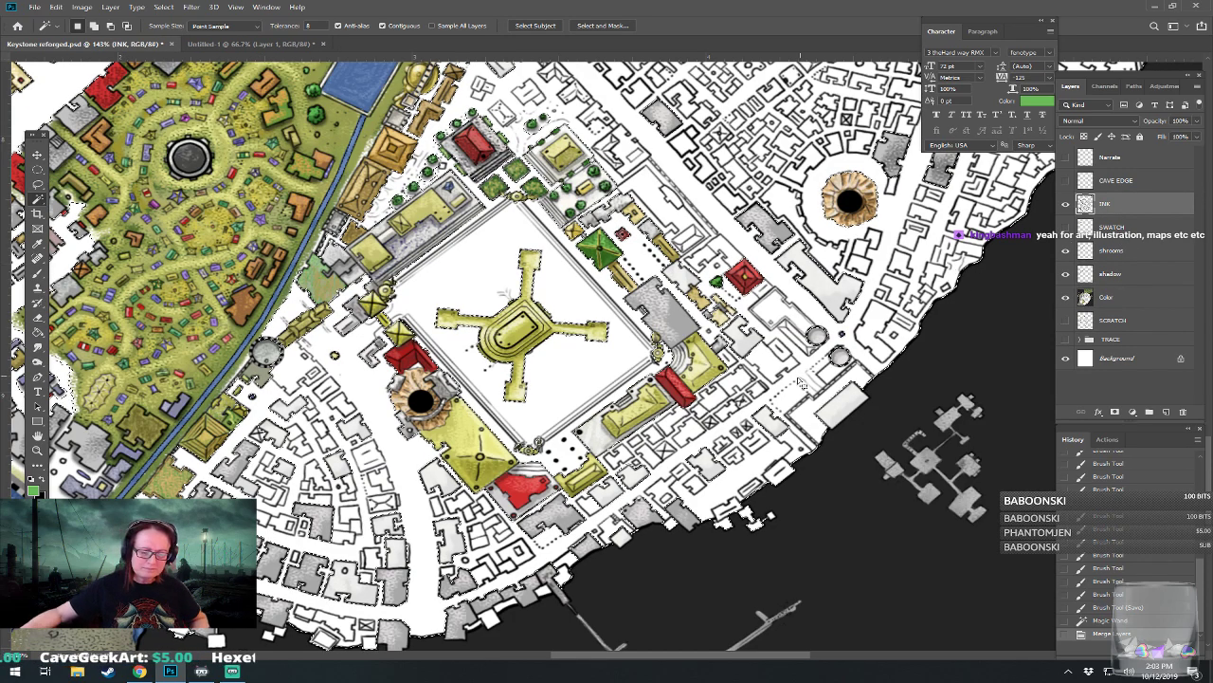
click(604, 520)
click(609, 525)
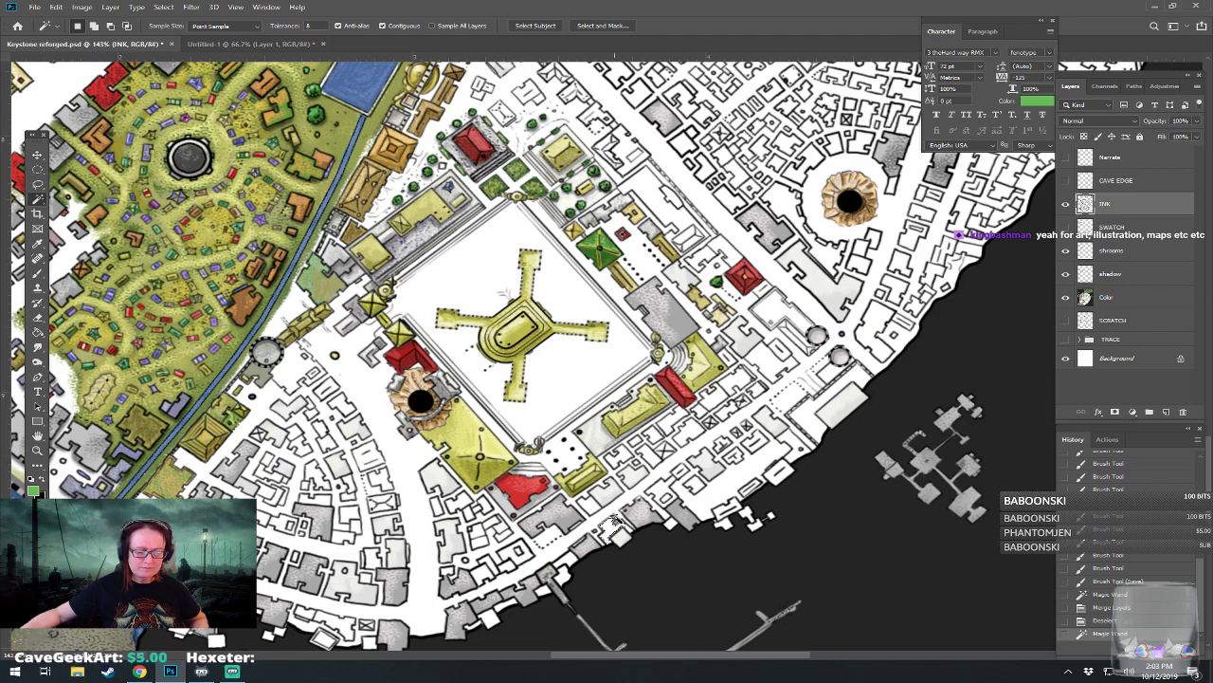
shift+click(777, 481)
shift+click(777, 370)
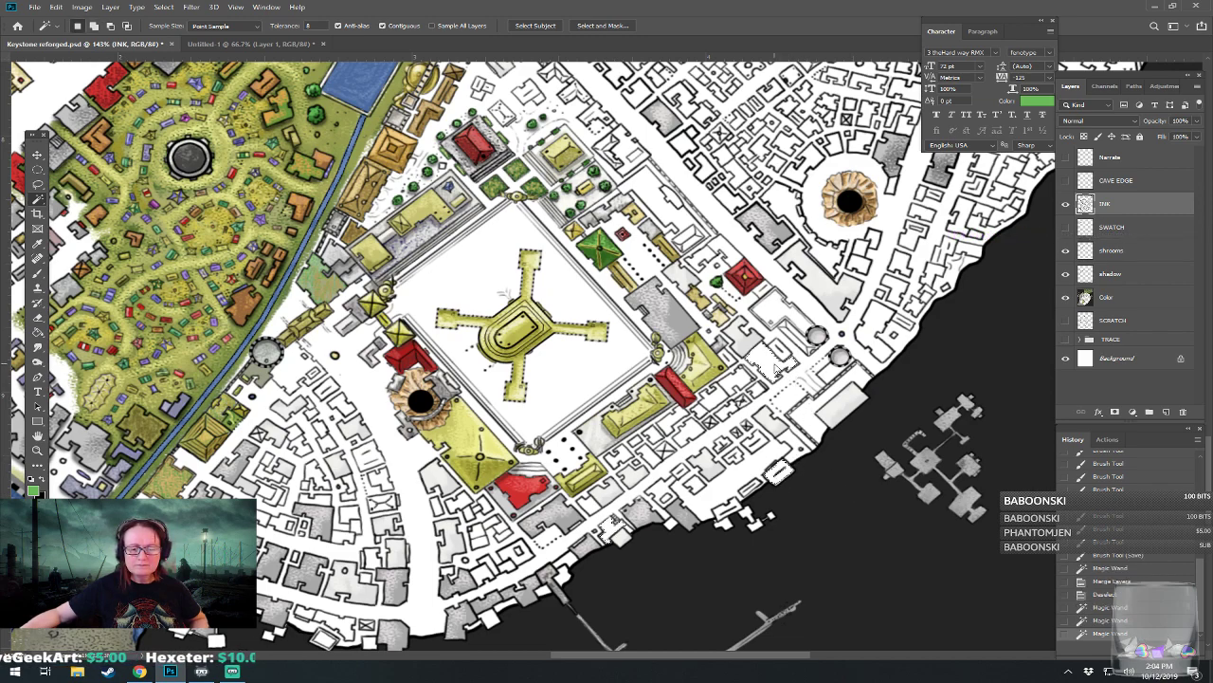
shift+click(733, 255)
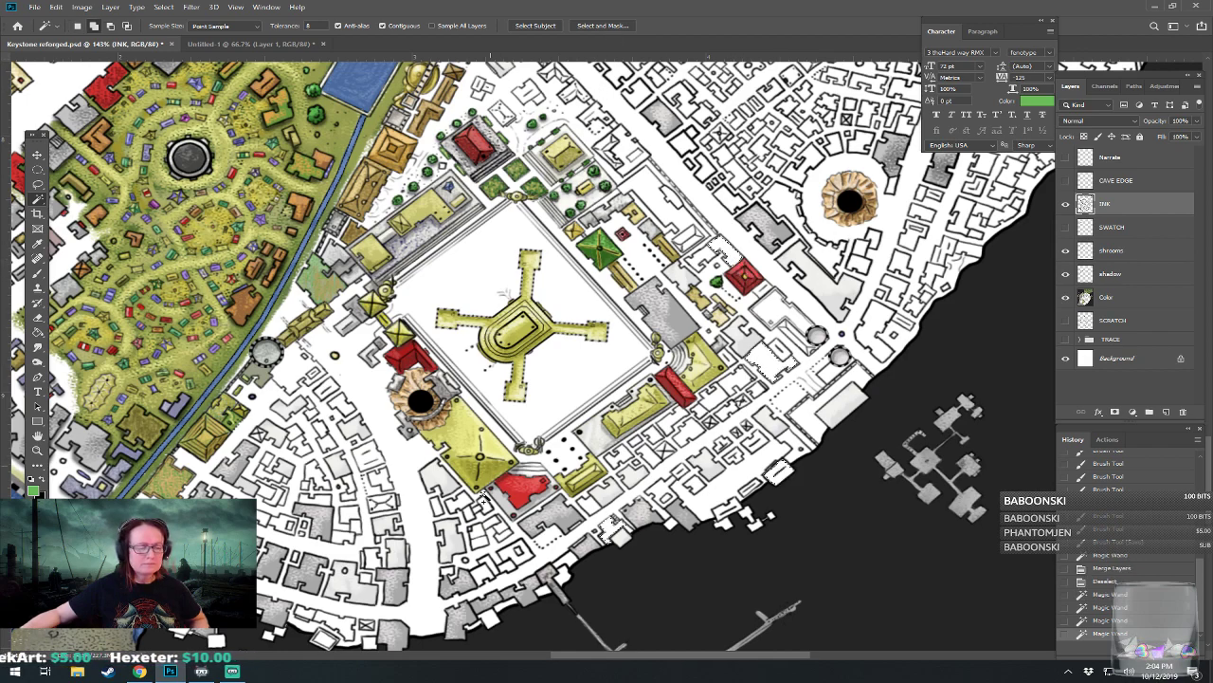
shift+click(436, 504)
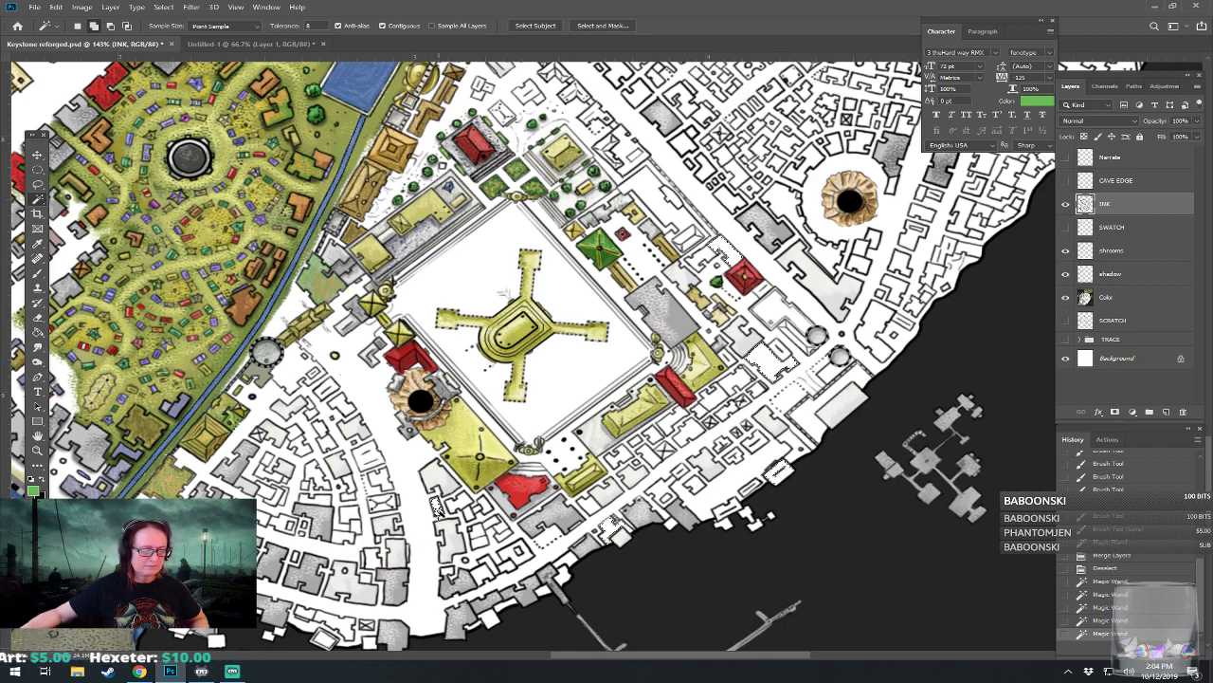
shift+click(461, 503)
shift+click(478, 574)
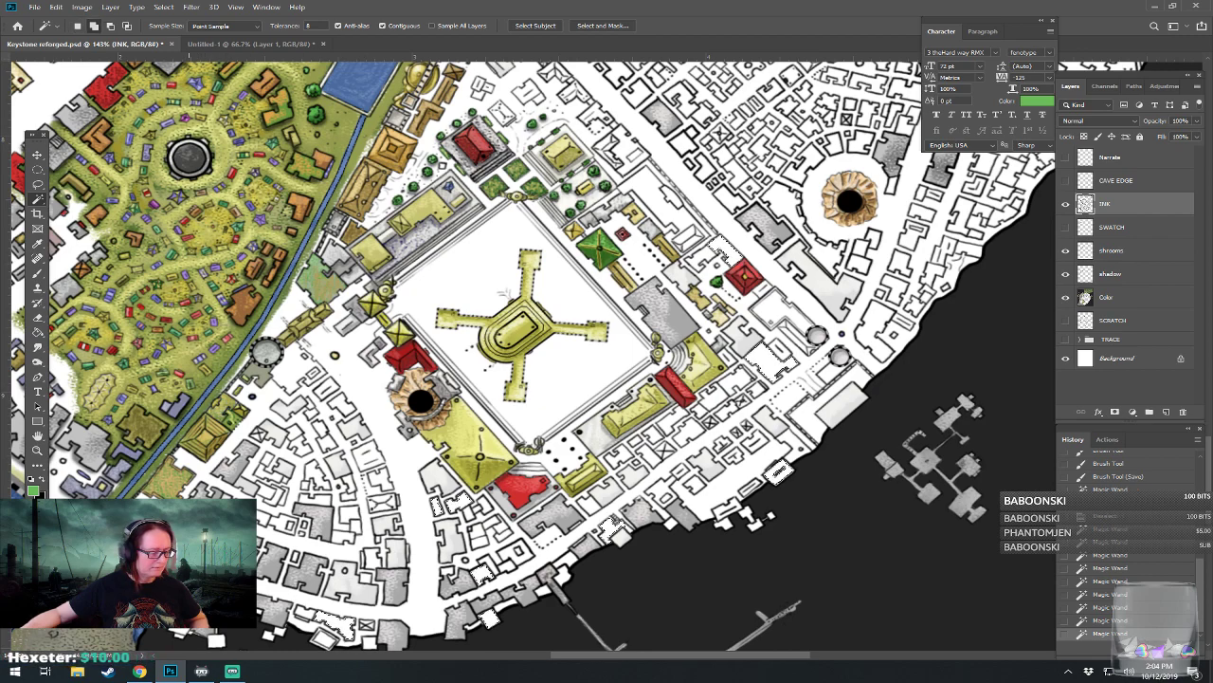
Step: Add scattered uncoloured buildings in the southwestern district to the Magic Wand selection
click(218, 643)
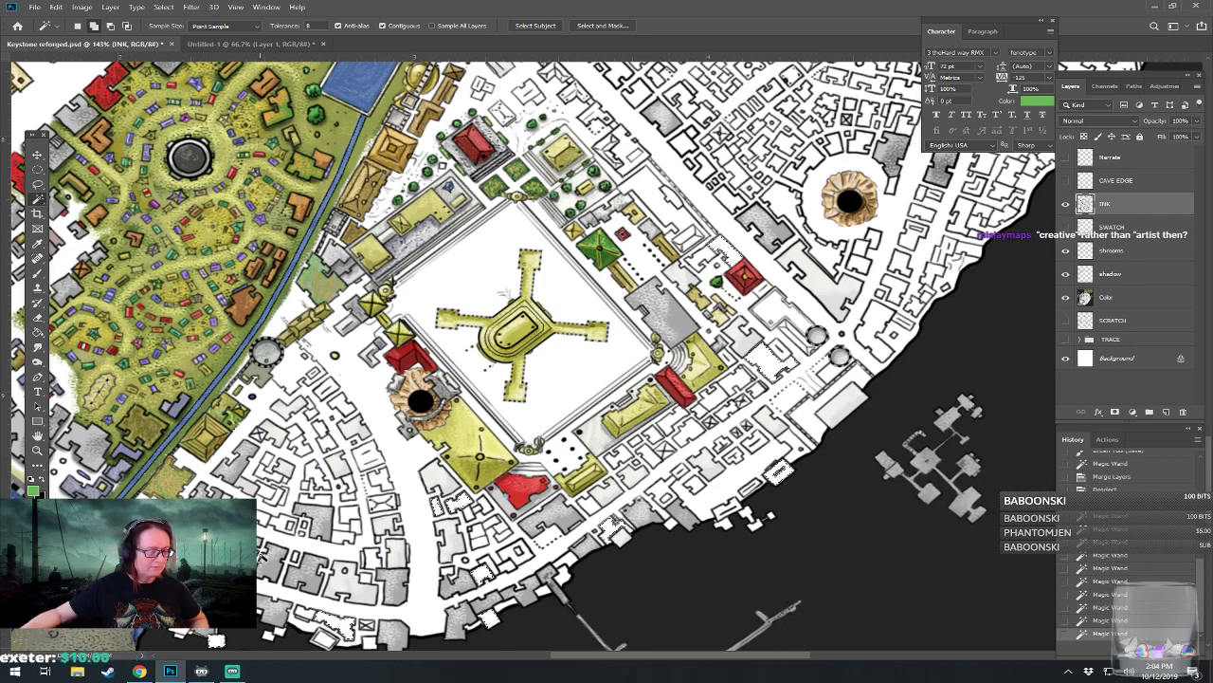
click(323, 500)
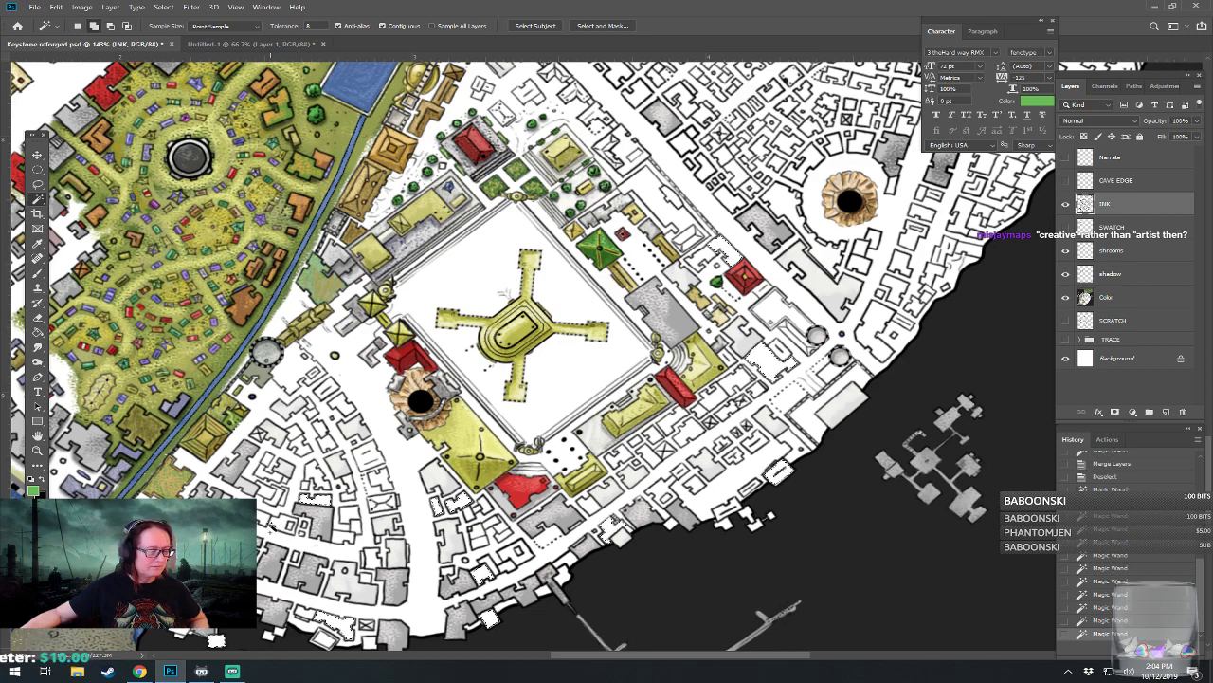
shift+click(265, 520)
click(202, 548)
shift+click(307, 457)
shift+click(347, 406)
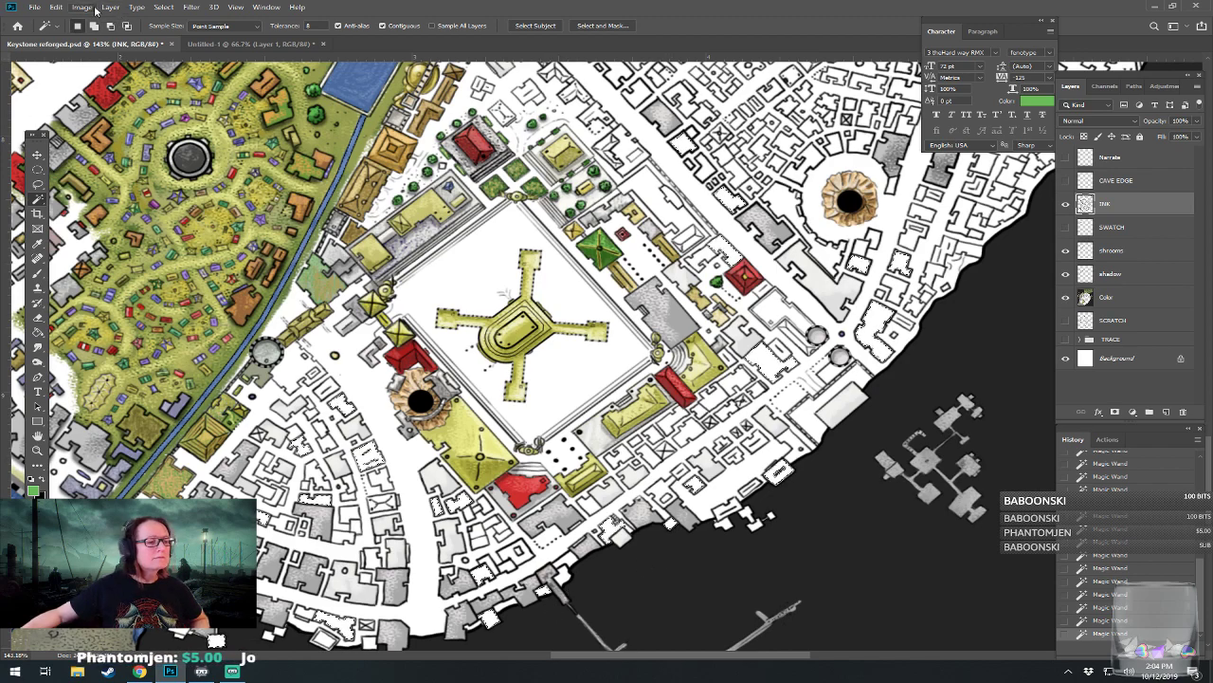
Step: Expand the building selection by 2 pixels
click(163, 8)
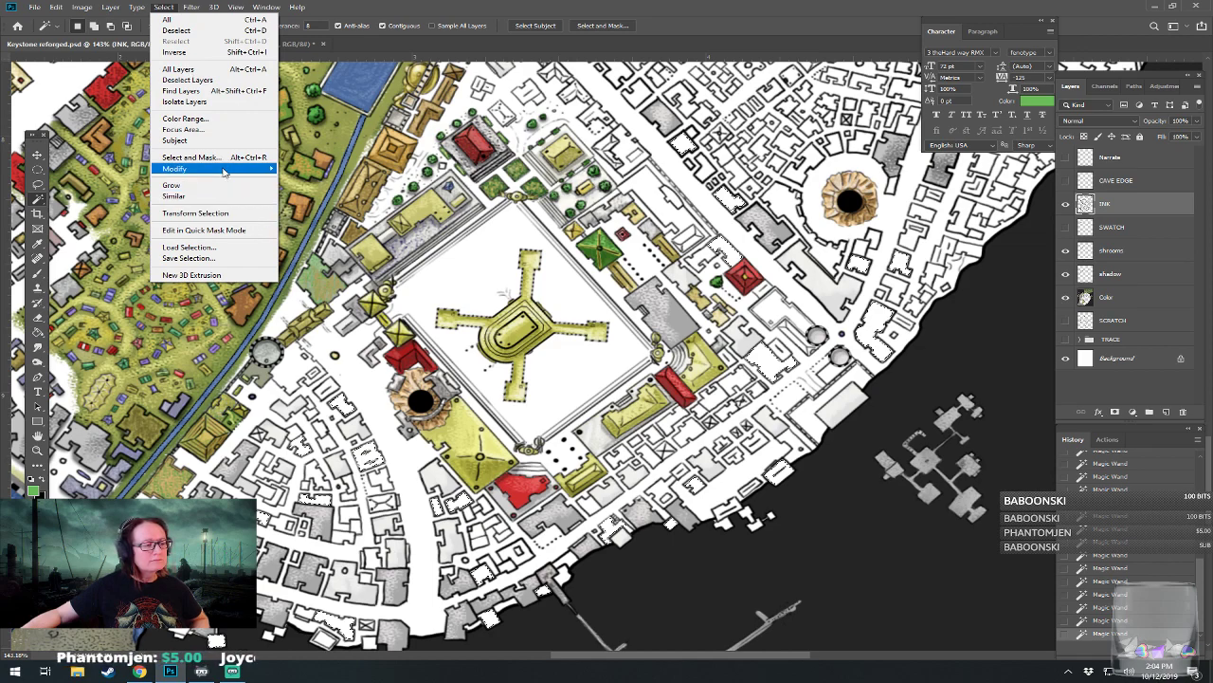
mouse_move(239, 171)
click(330, 191)
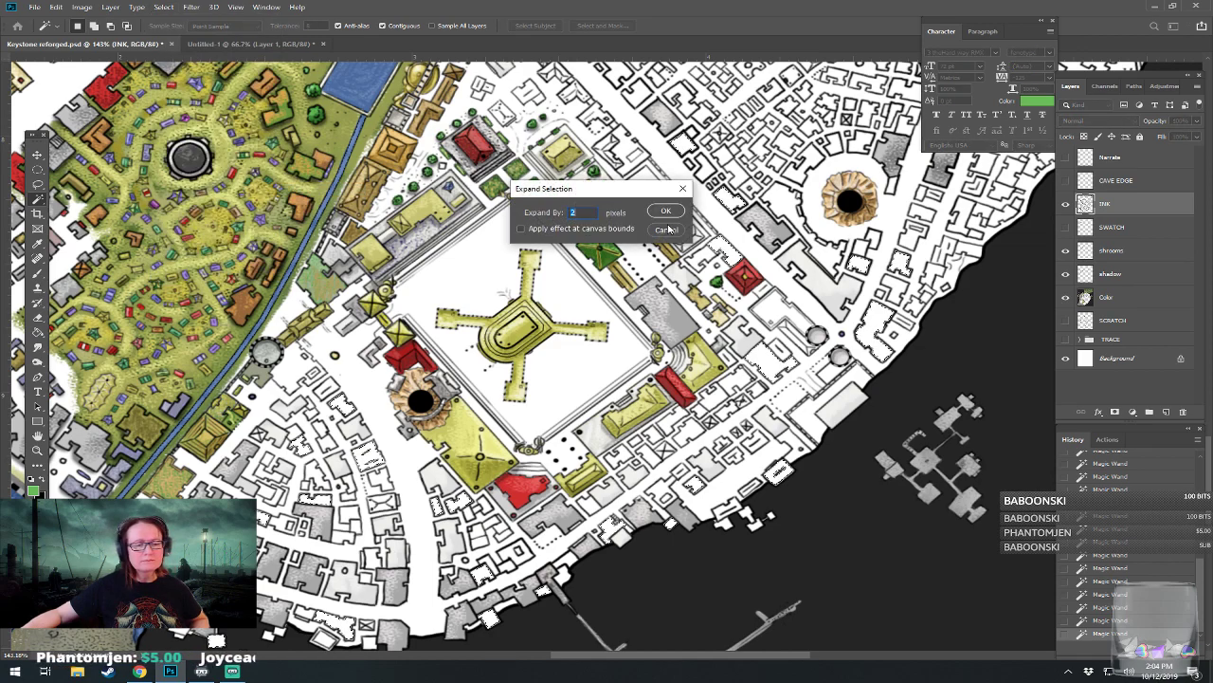
click(666, 213)
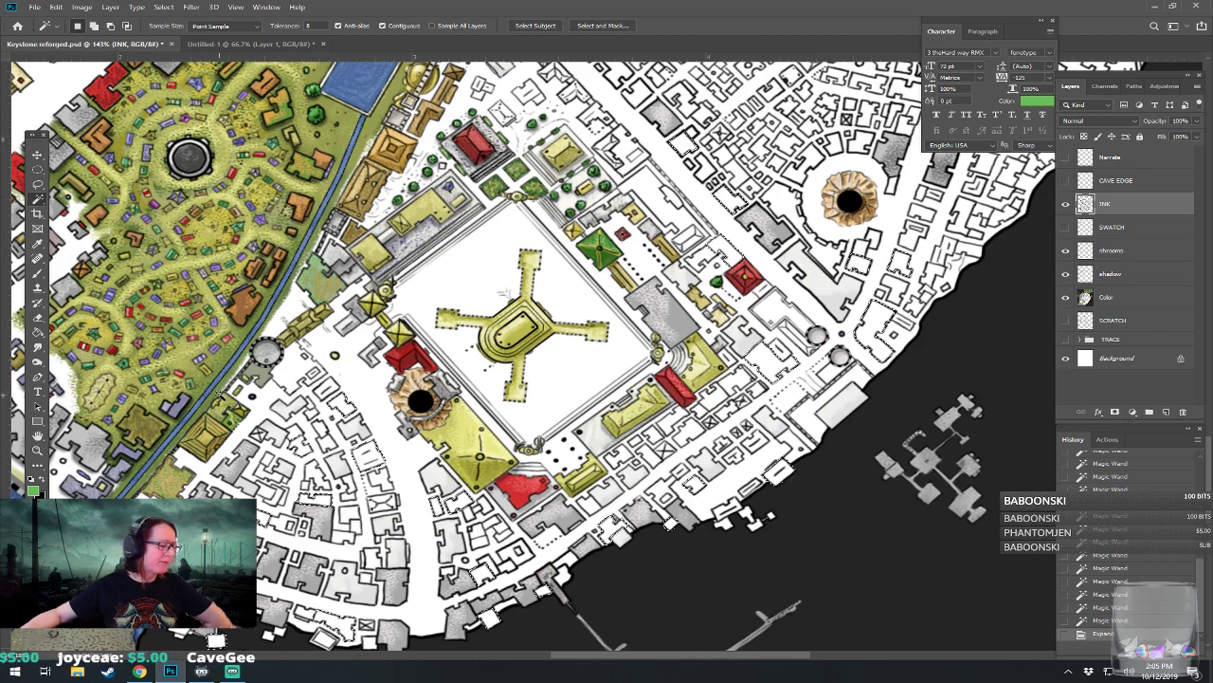
Step: Fill the selected buildings with pale lavender (#babddb) on the Color layer
click(35, 489)
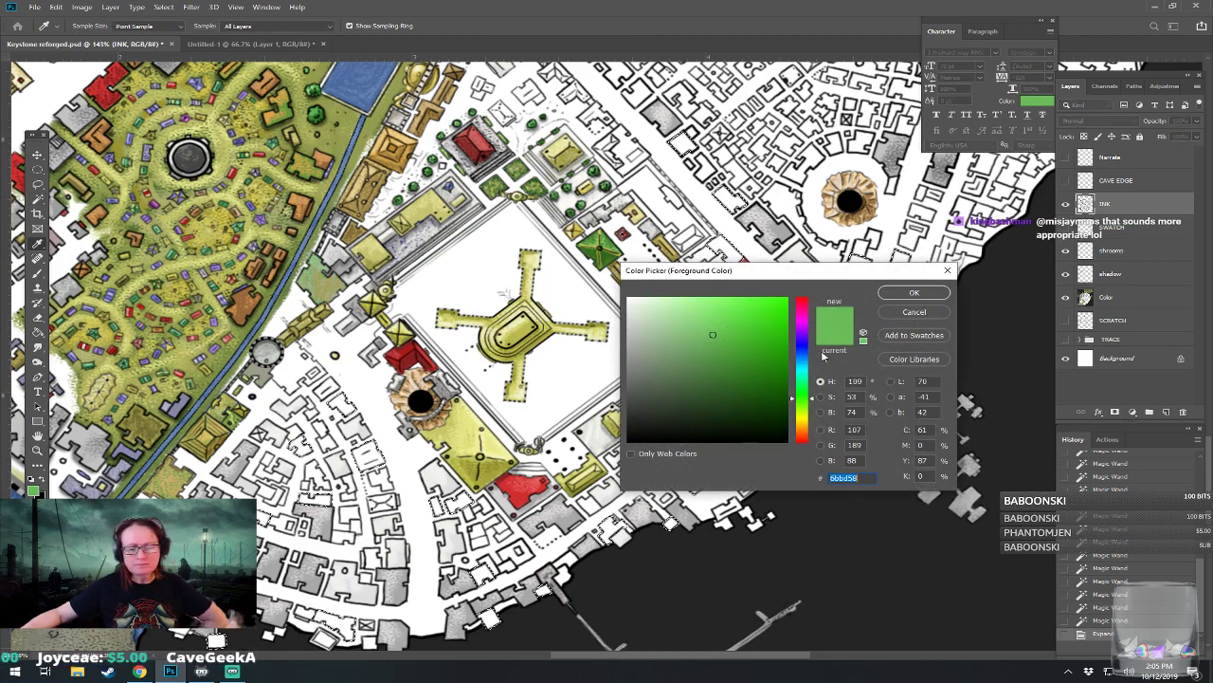
click(800, 348)
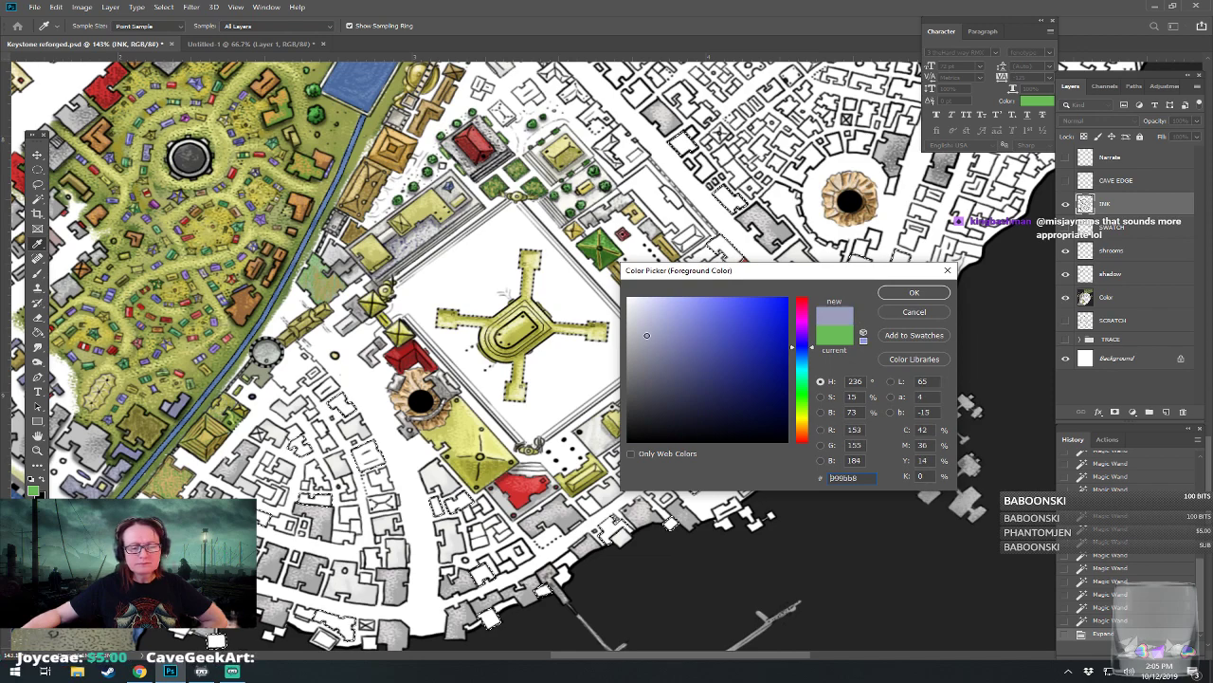
click(651, 316)
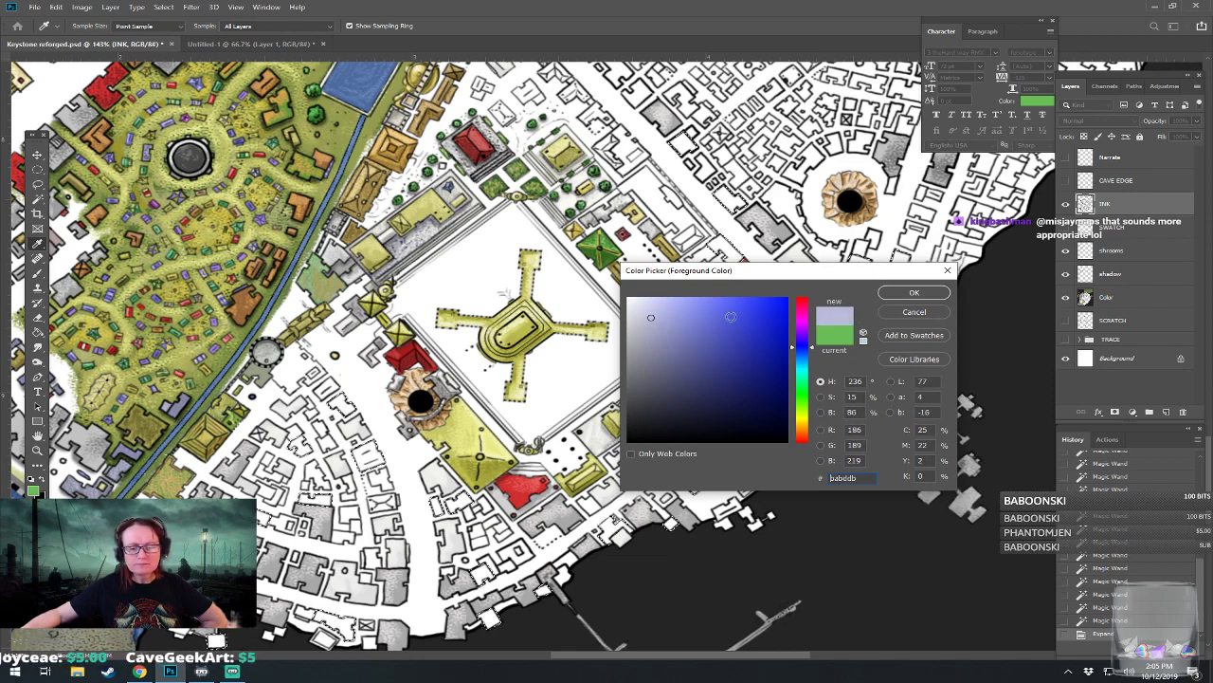
click(896, 293)
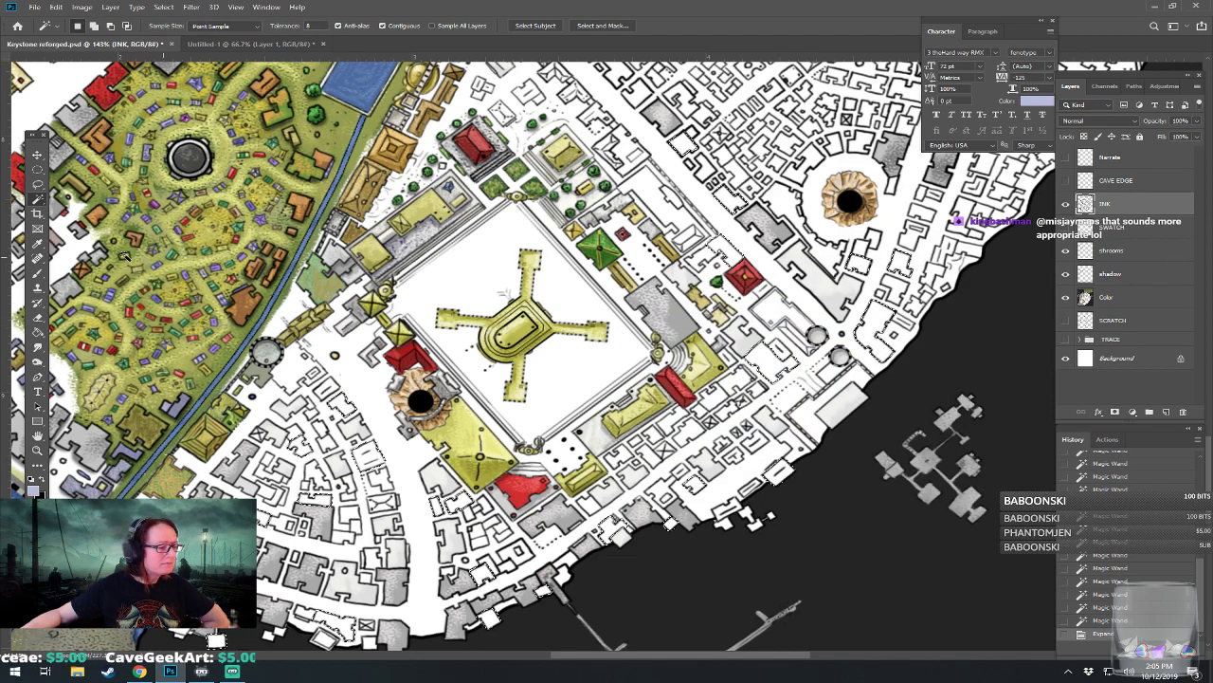
click(1101, 298)
click(794, 477)
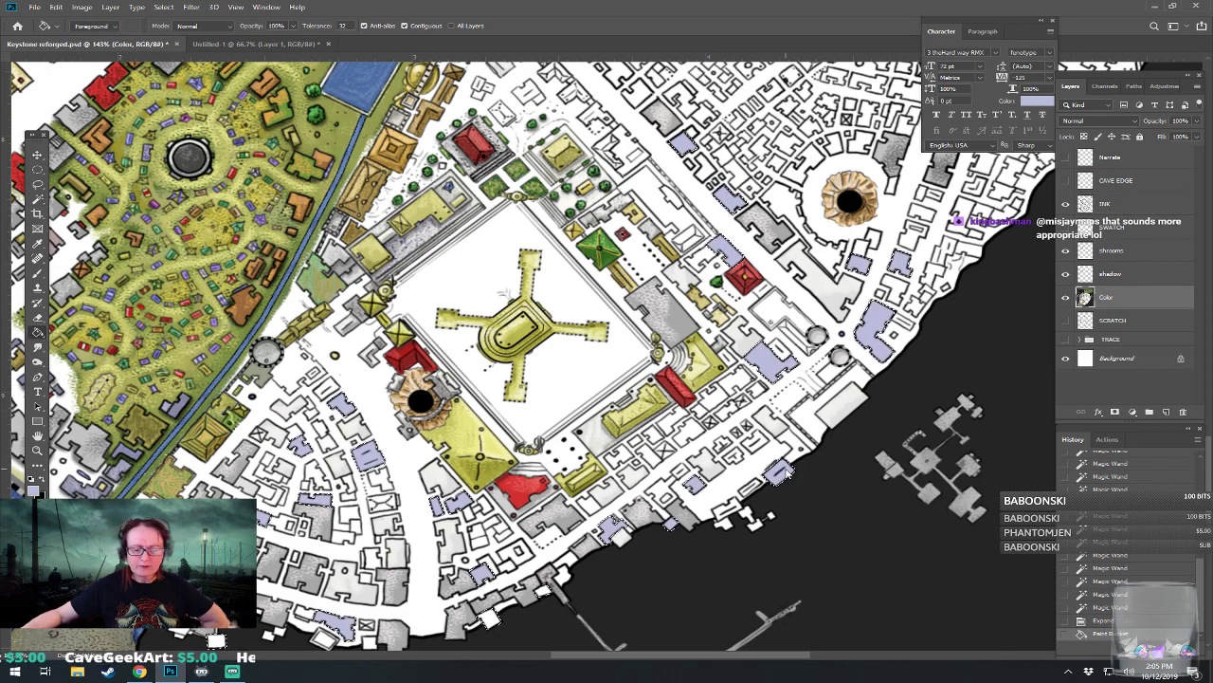
Step: Brush pale grey-lavender (#dadbe3) with an enlarged brush over the selected lavender buildings along the southern edge and southeastern and southwestern streets
click(30, 488)
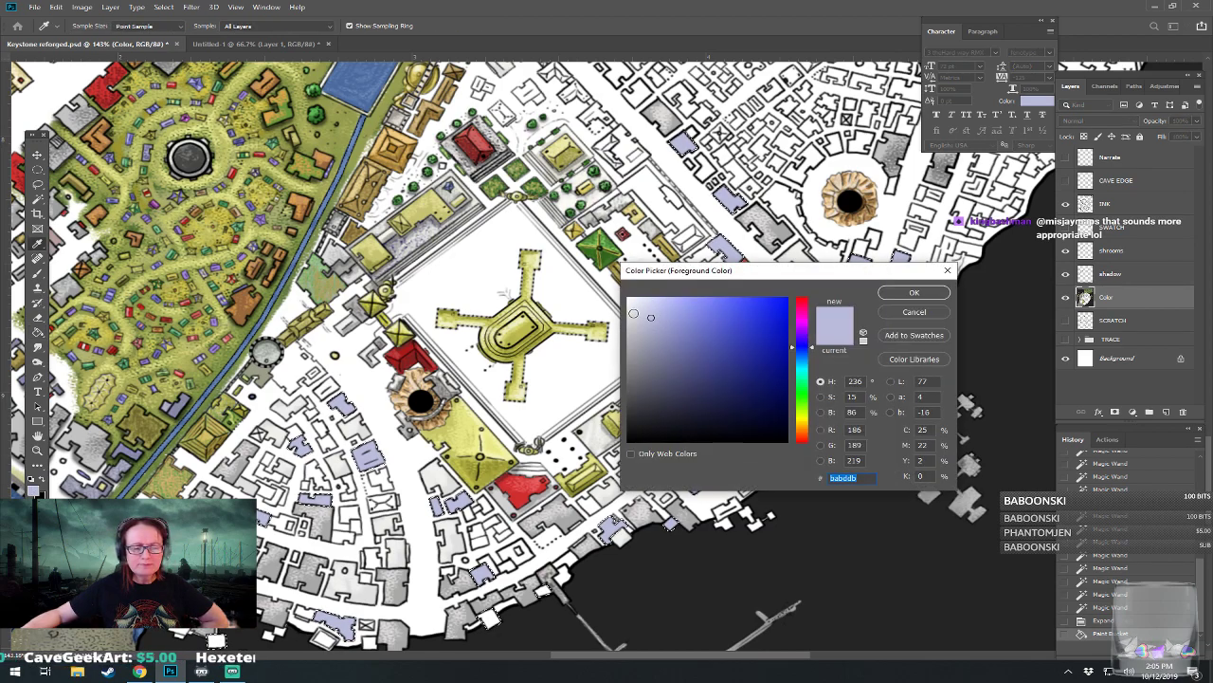
key(Return)
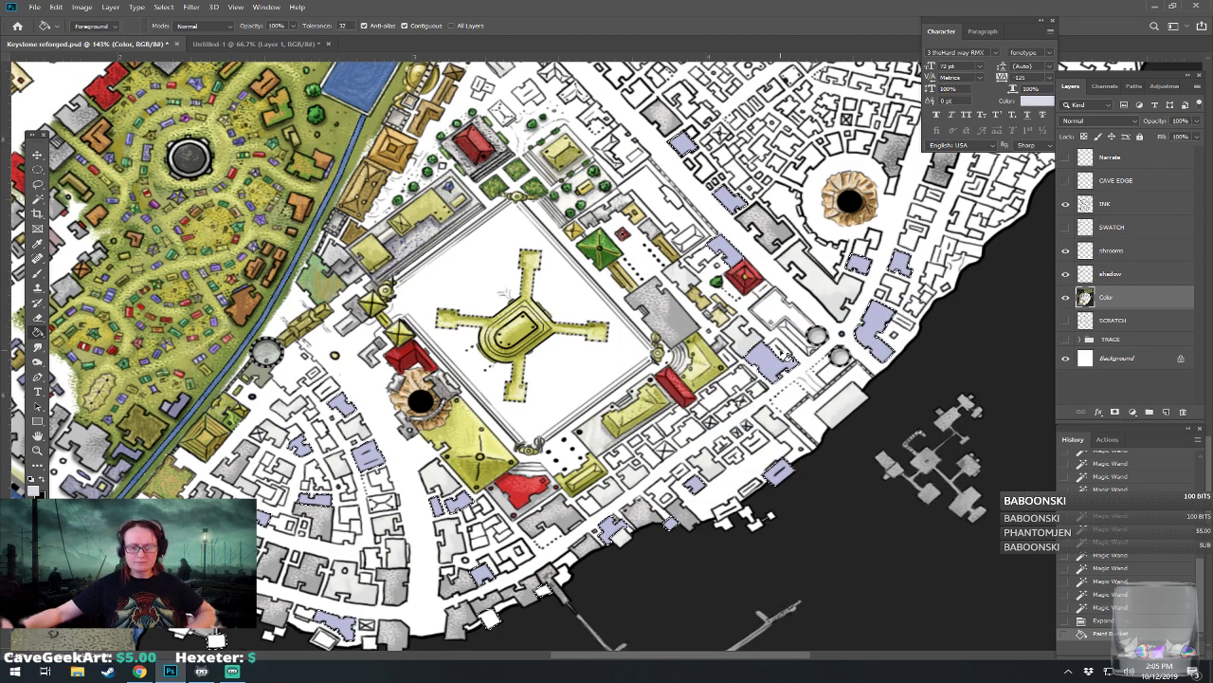
key(b)
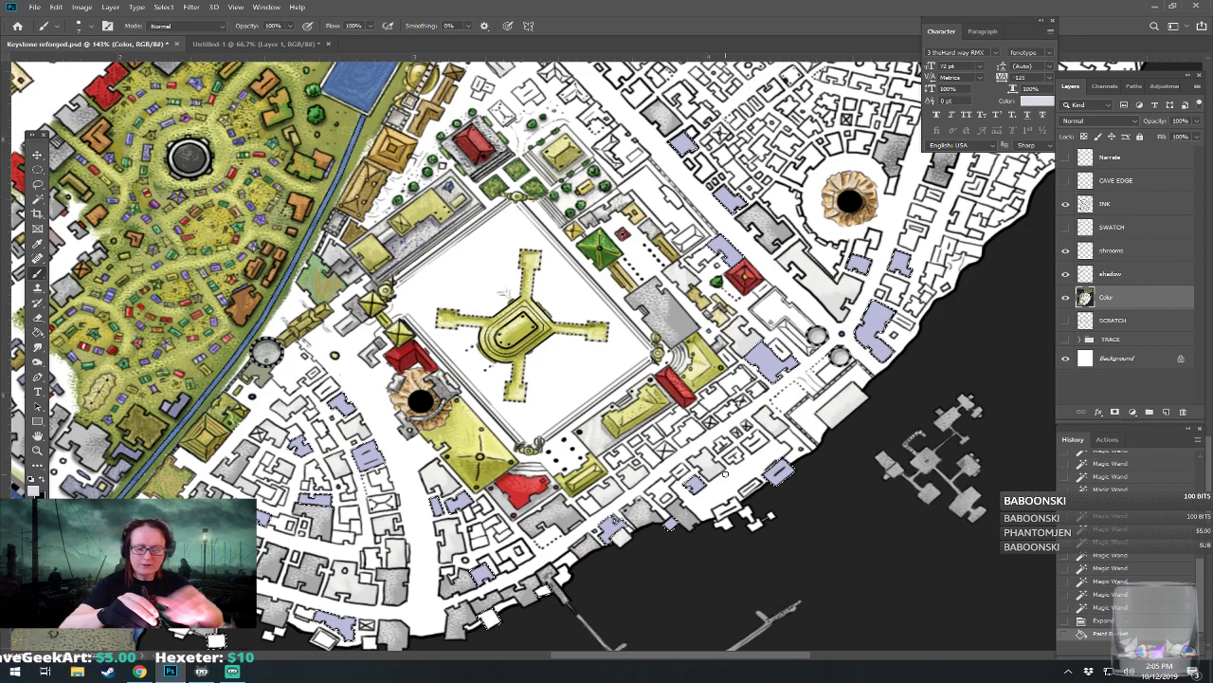
key(bracketright)
key(bracketright)
key(bracketright)
key(bracketright)
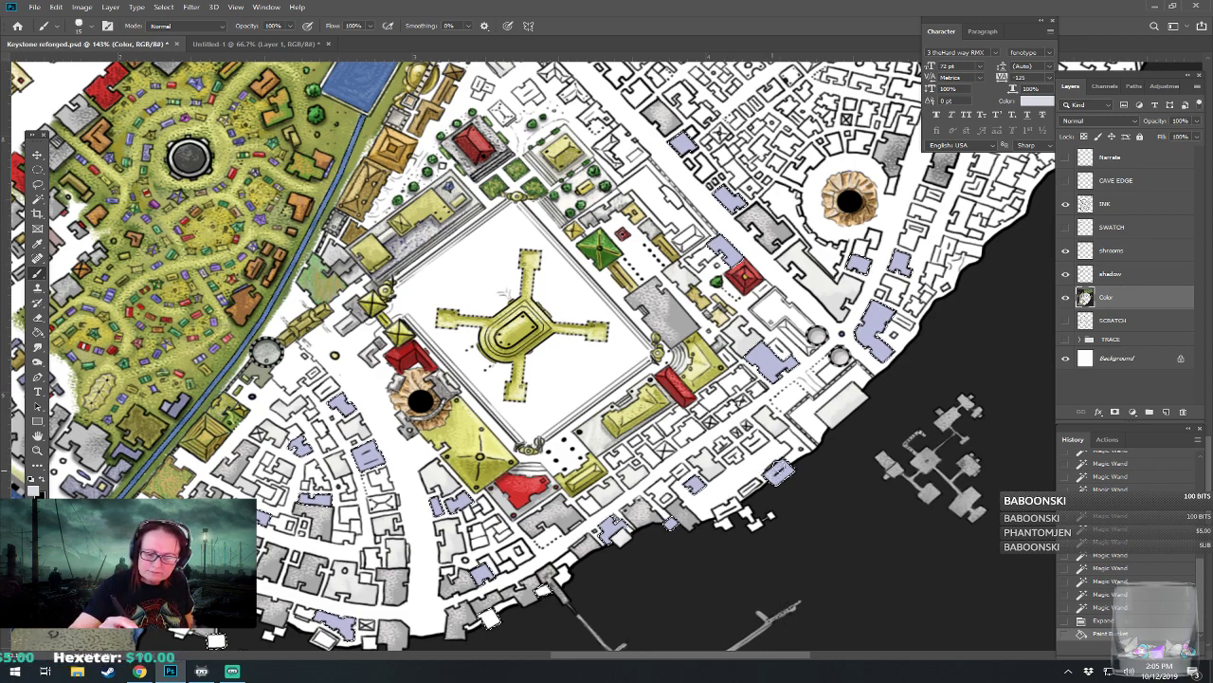
click(842, 334)
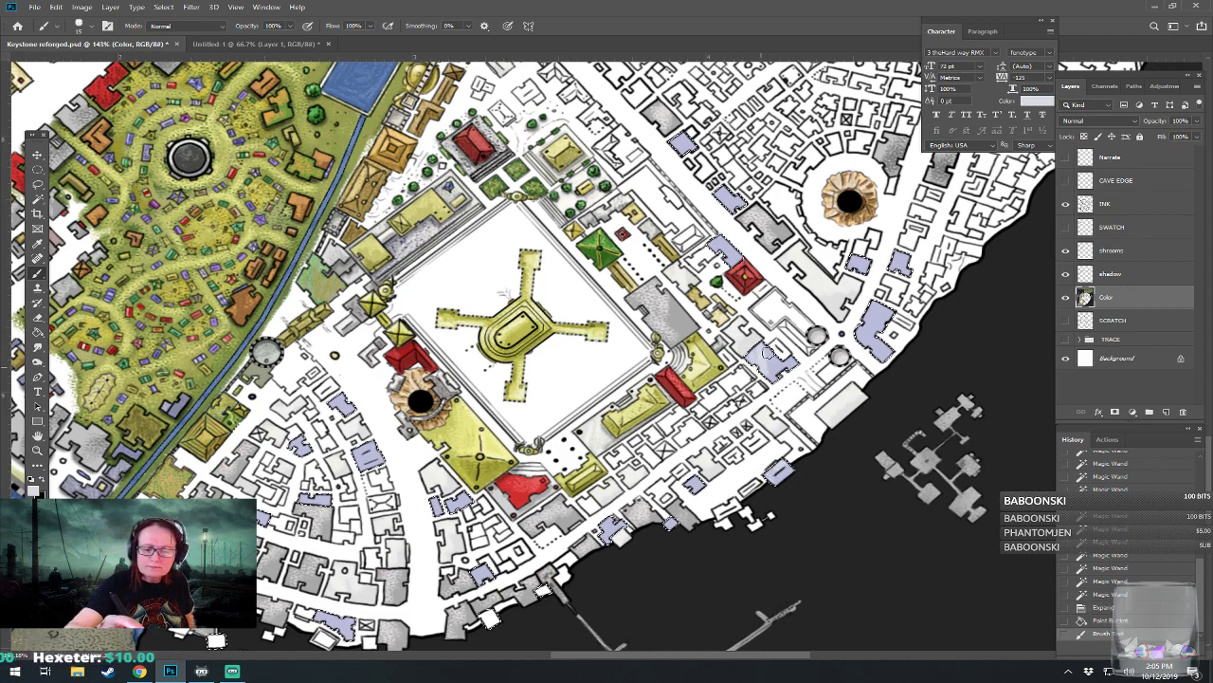
drag(784, 354, 774, 362)
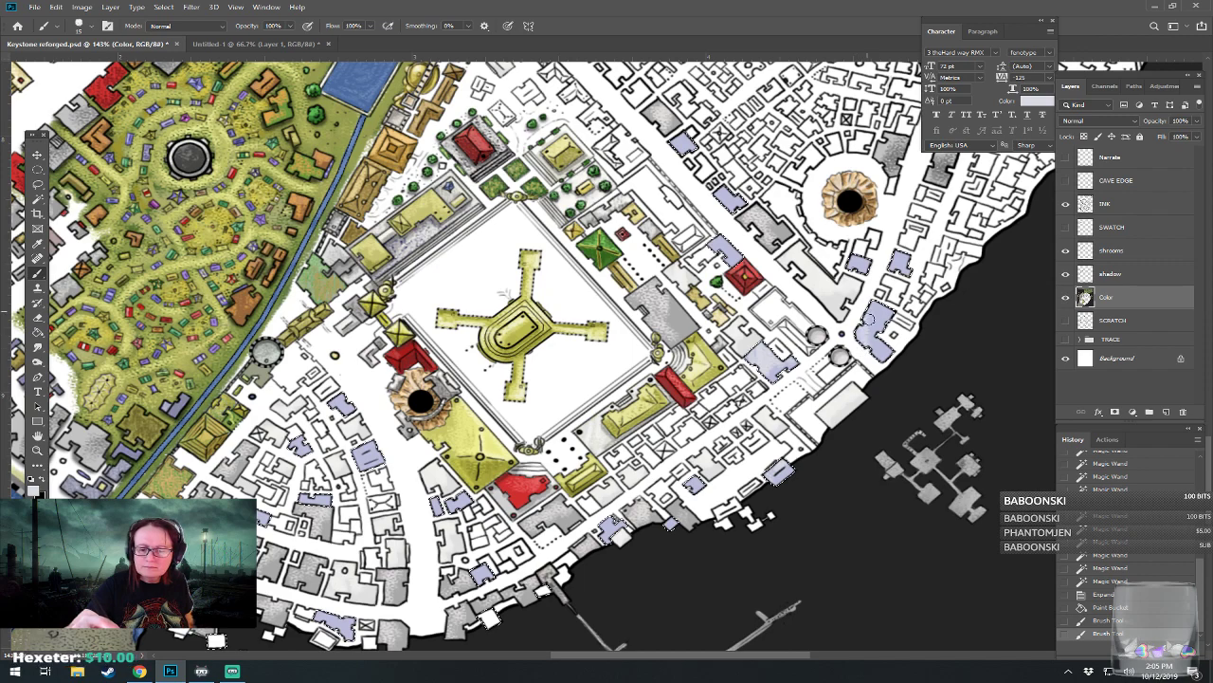
drag(883, 310, 879, 353)
drag(884, 305, 870, 327)
drag(855, 258, 863, 268)
drag(730, 201, 738, 207)
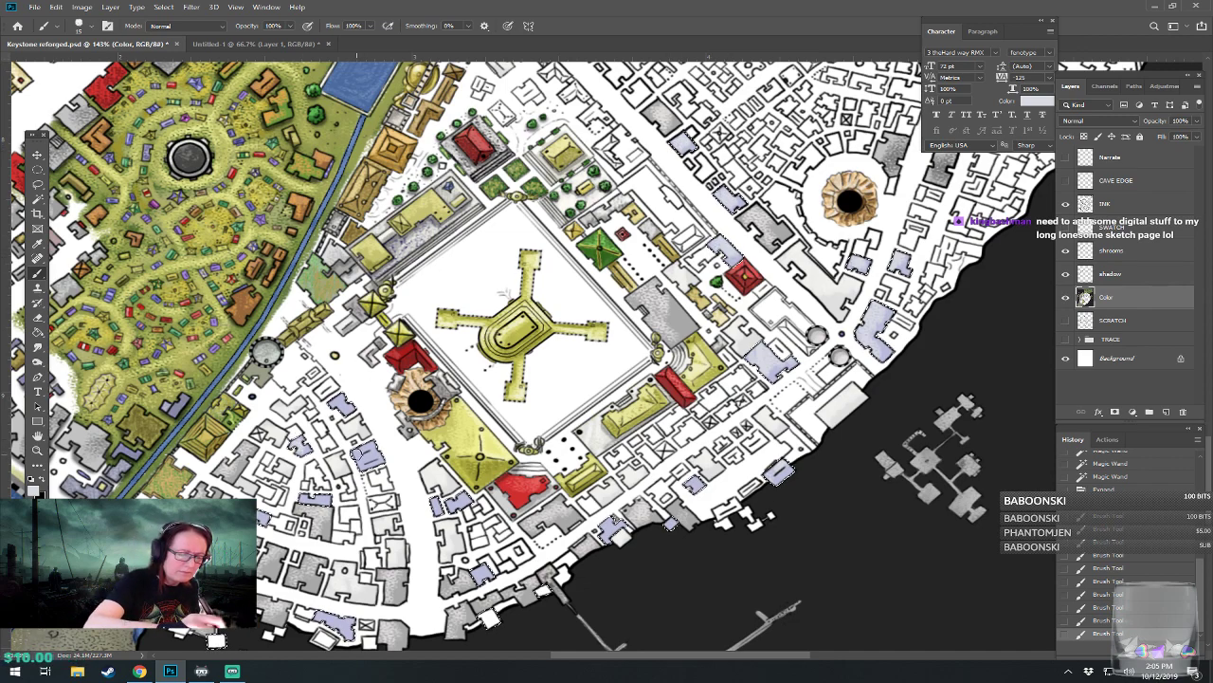
drag(440, 508, 441, 499)
drag(455, 506, 462, 500)
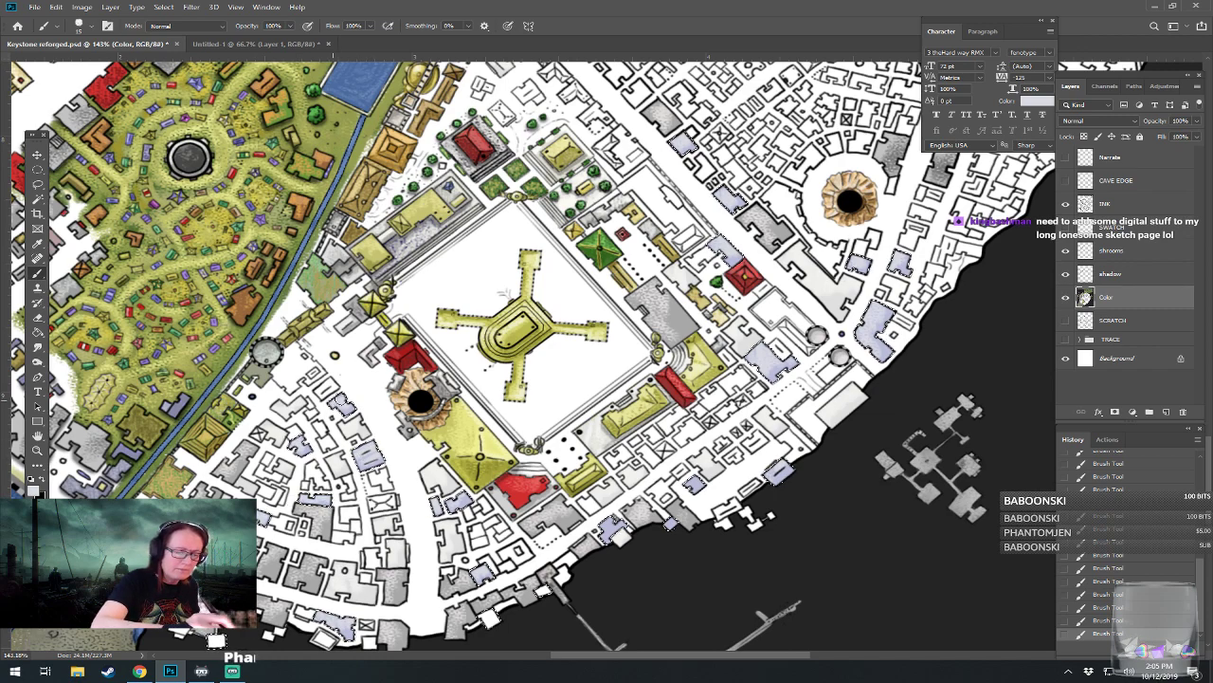
Step: Set the brush colour to near-white (#efeff3) for highlights on the selected lavender buildings
click(34, 485)
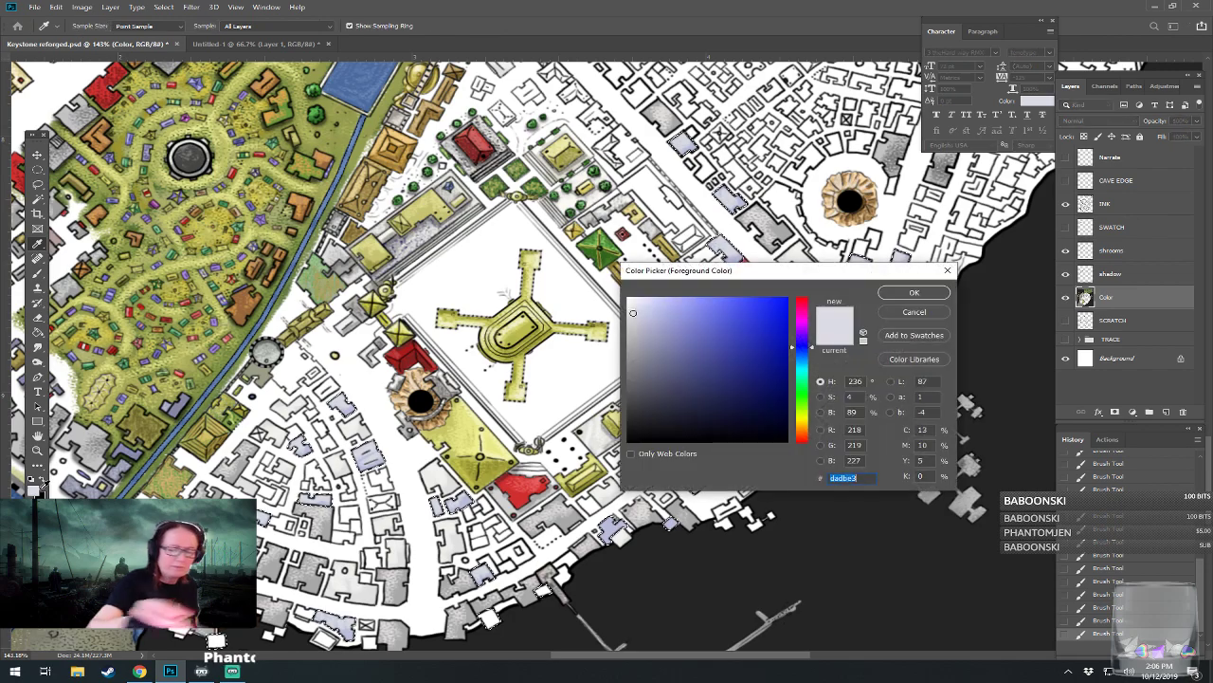
click(639, 302)
click(914, 293)
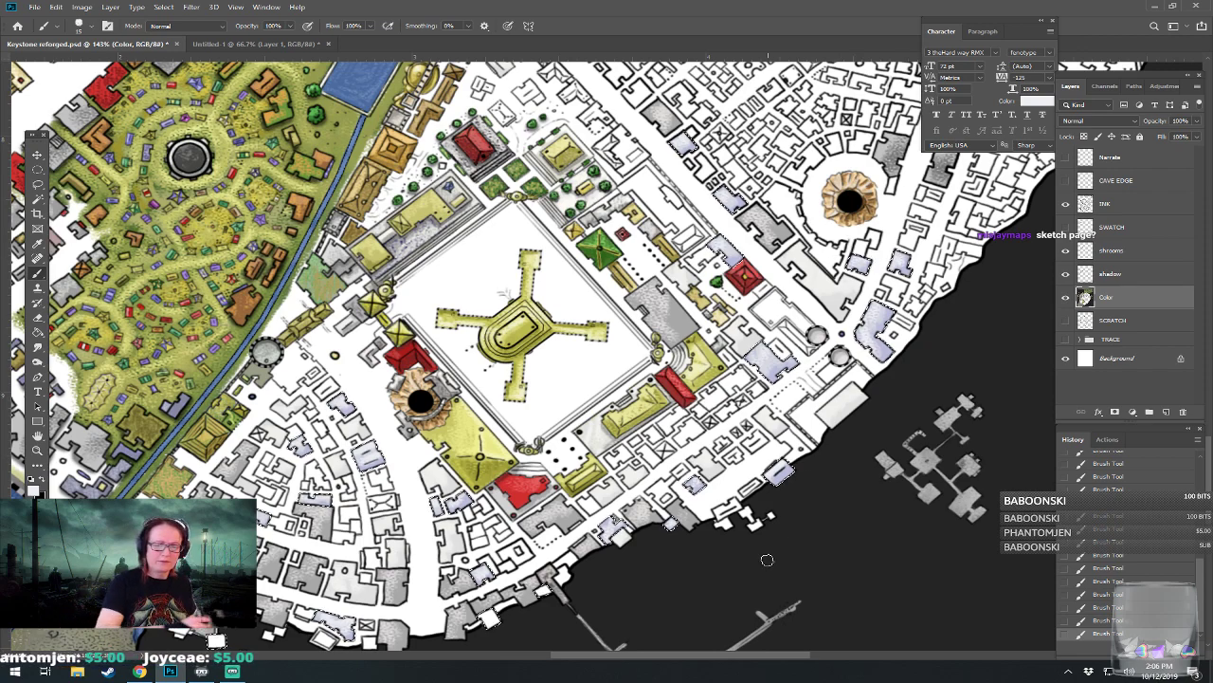
Step: Clear the building selection and save the map
click(38, 170)
click(141, 258)
scroll(464, 569, down, 10)
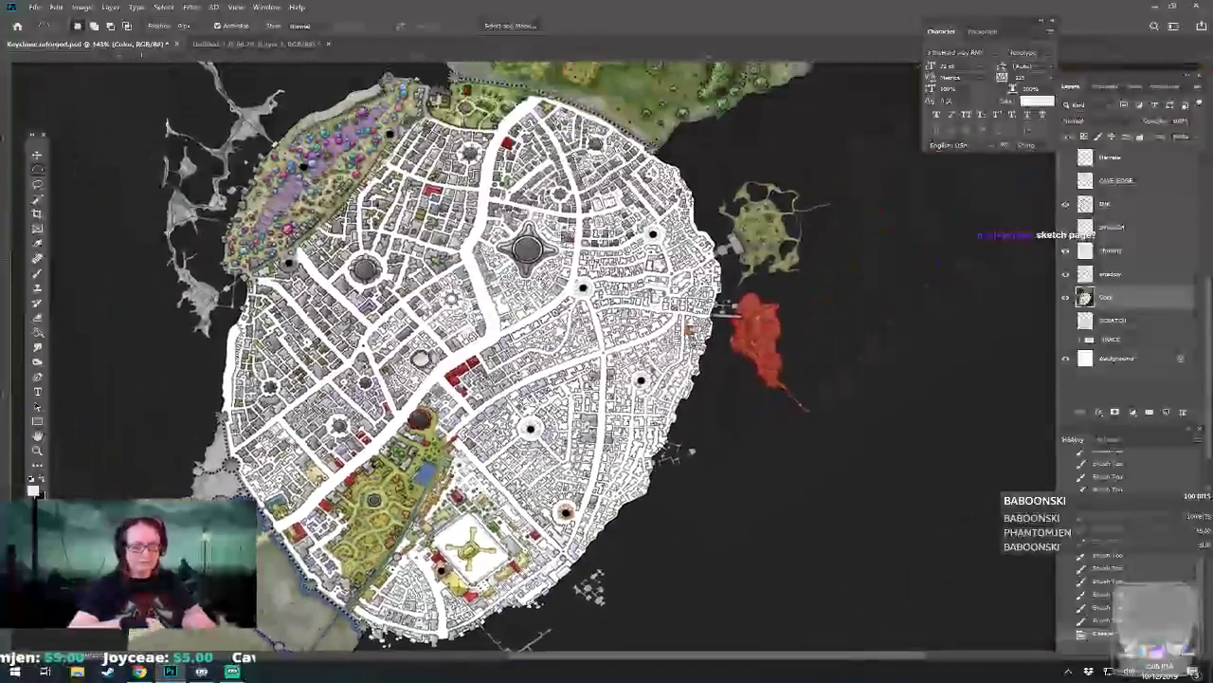
scroll(464, 569, up, 1)
key(ctrl+s)
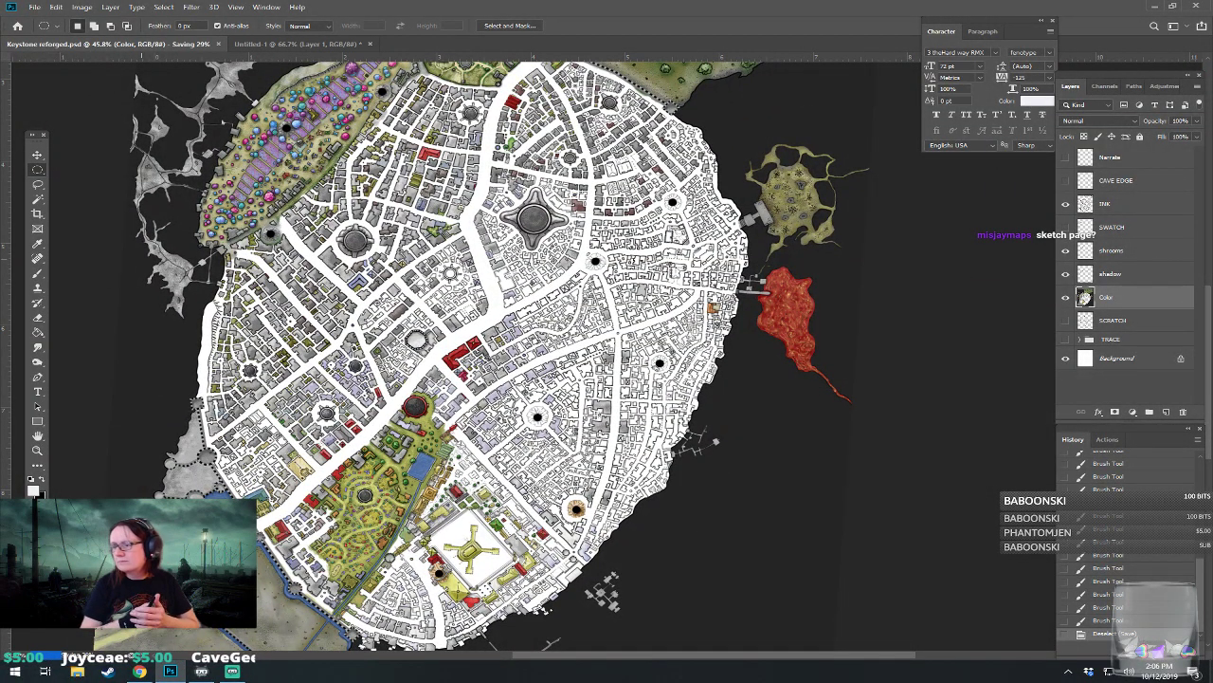
Step: Examine the plaza, the garden district and the surrounding southern streets for areas that still need colour
drag(426, 339, 440, 291)
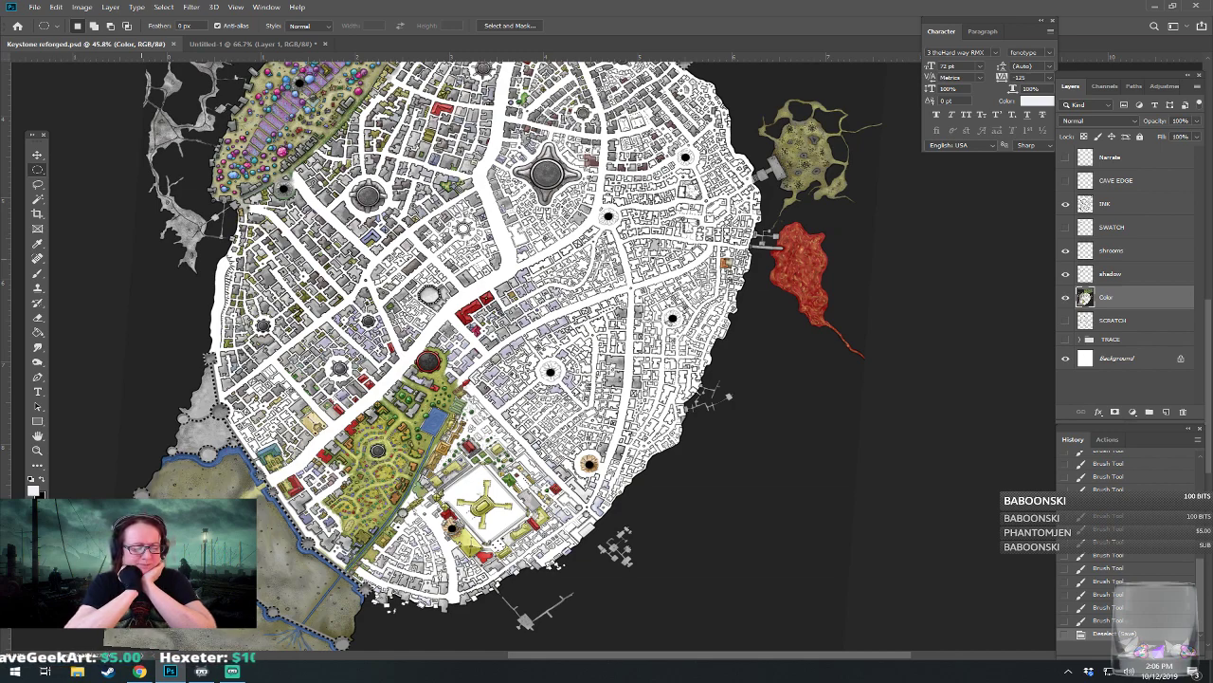
scroll(466, 499, up, 4)
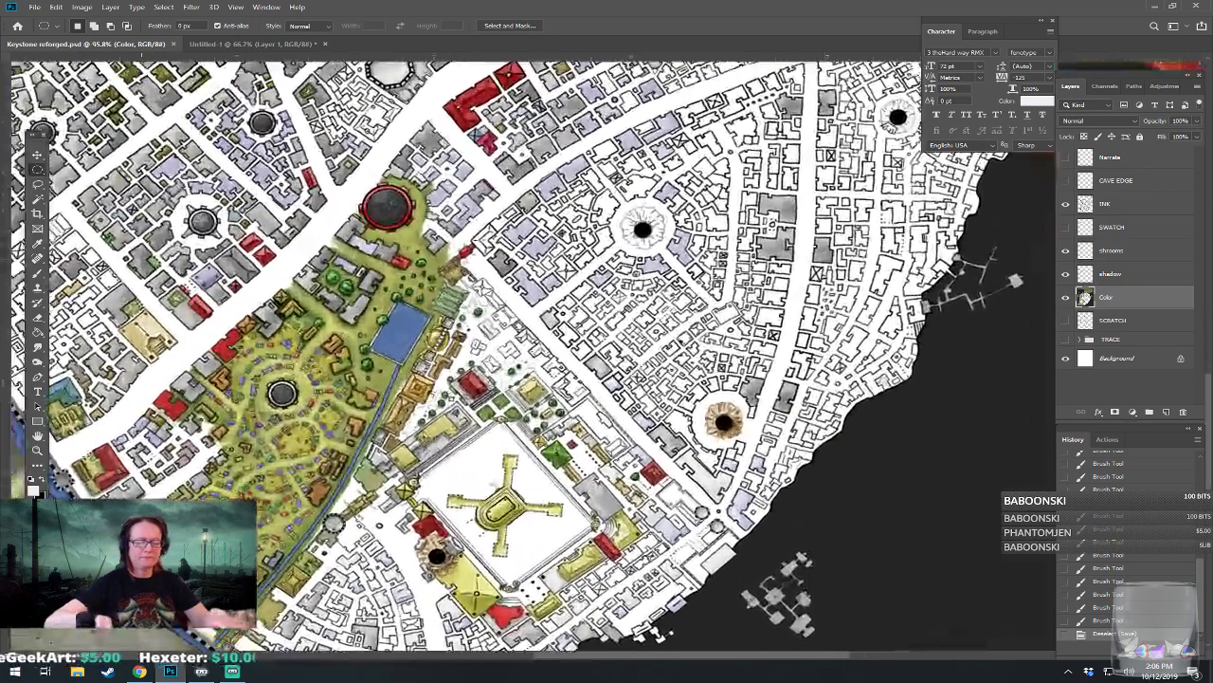
drag(466, 499, 424, 428)
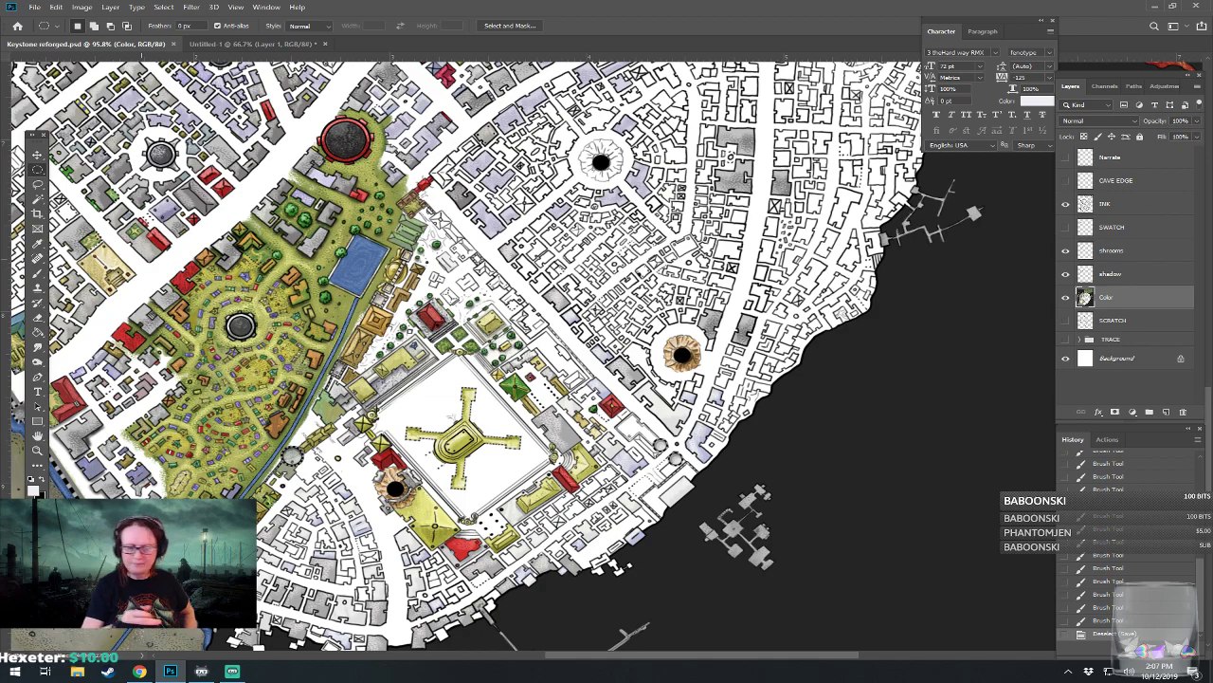
drag(451, 417, 501, 388)
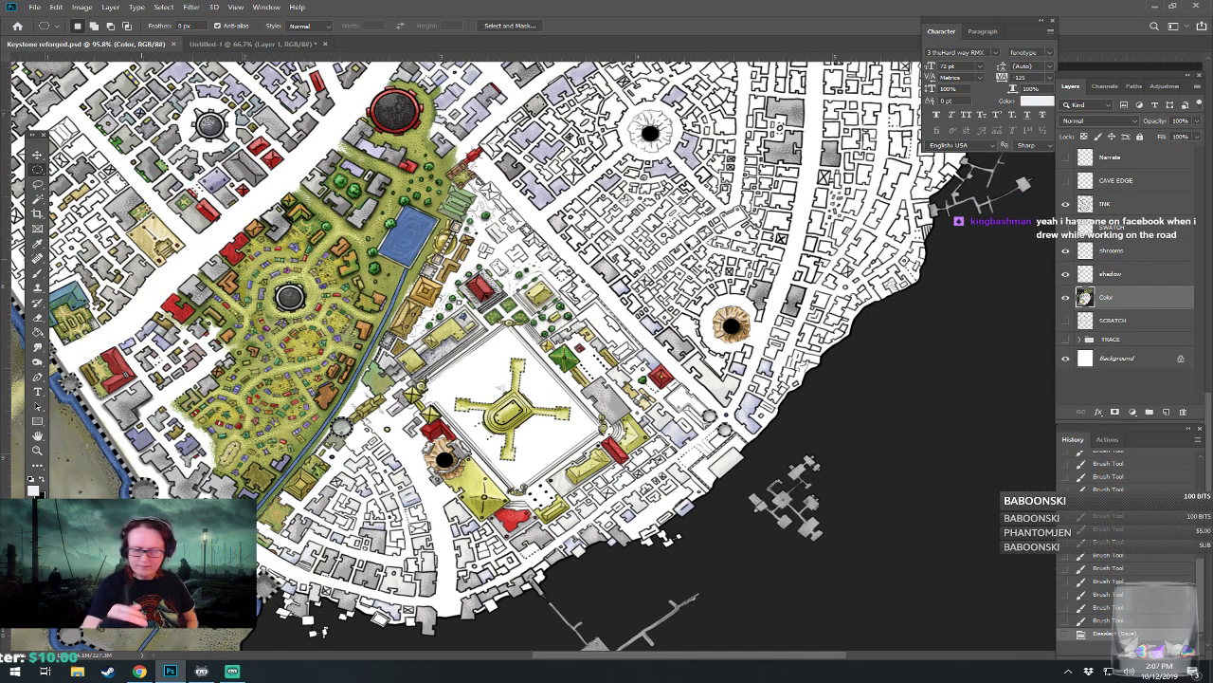
drag(500, 387, 496, 354)
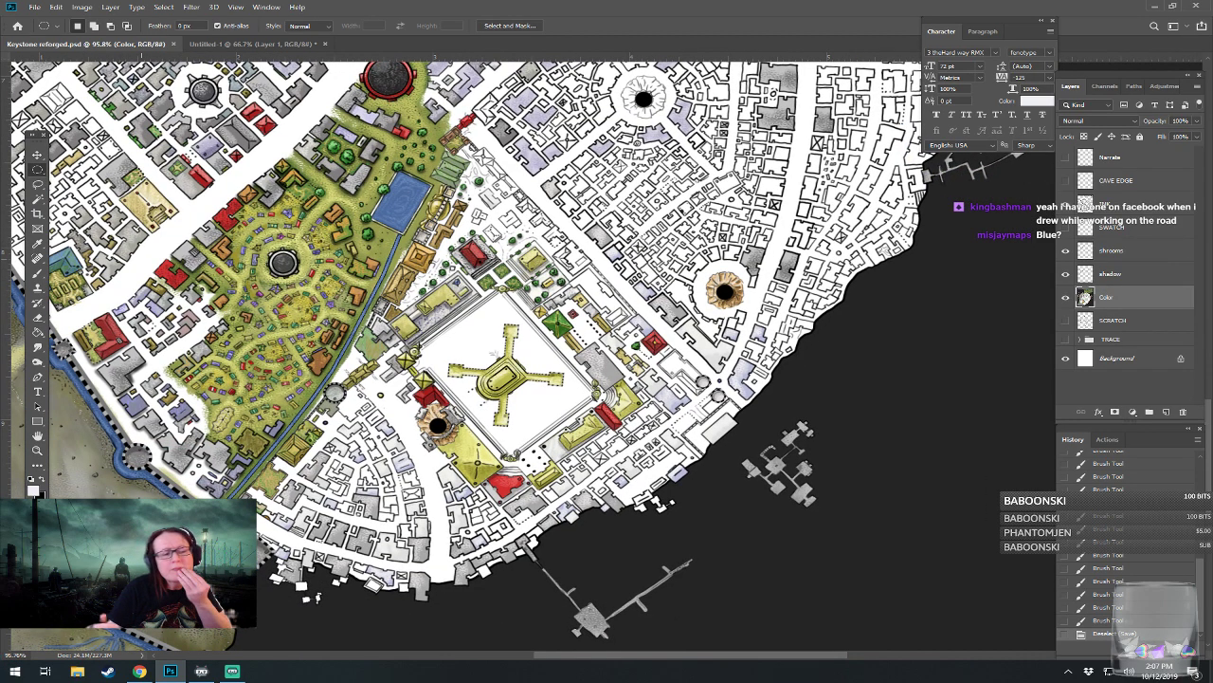
drag(496, 228, 531, 571)
drag(532, 681, 424, 368)
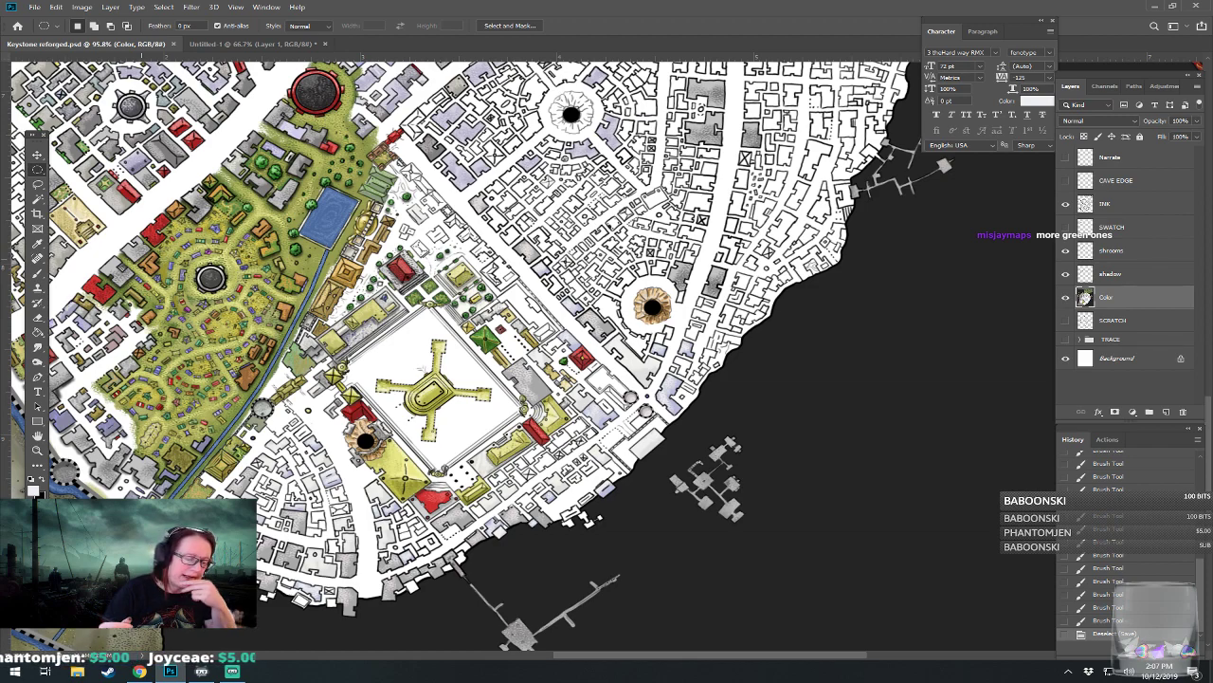
drag(421, 368, 440, 550)
drag(409, 429, 577, 552)
Step: Paint the small pitched-roof building east of the green-roofed hall near the blue pool in medium purple
click(33, 486)
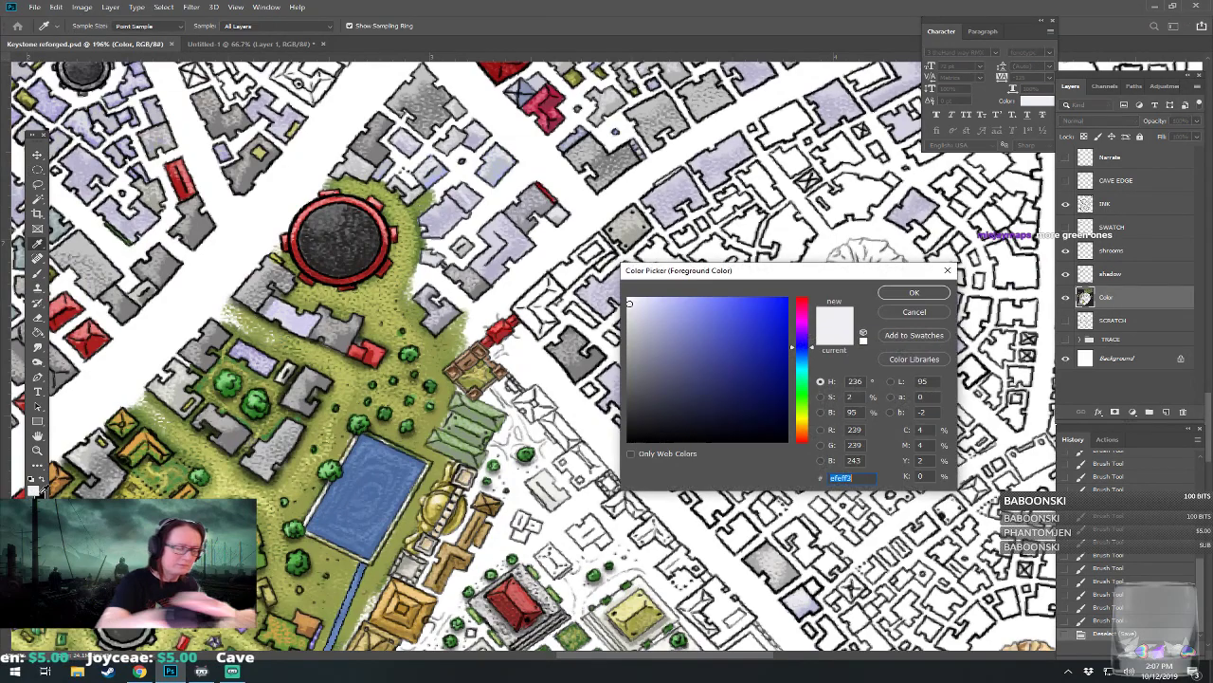
drag(802, 349, 802, 337)
click(706, 341)
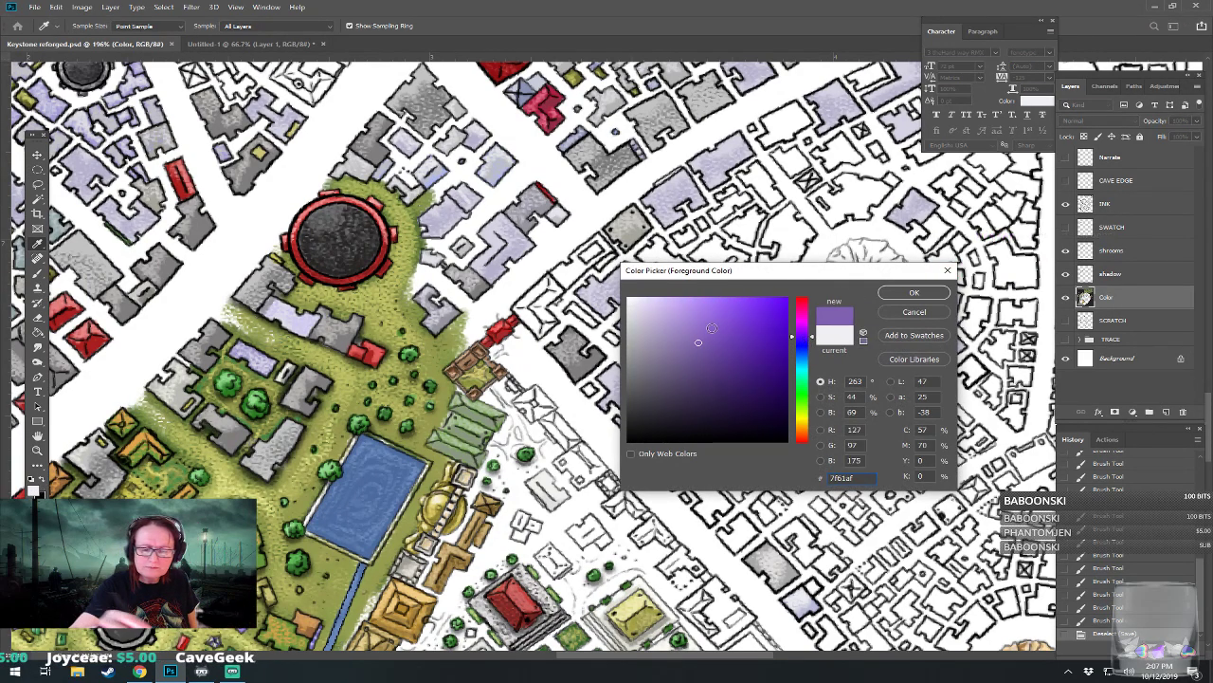
click(889, 291)
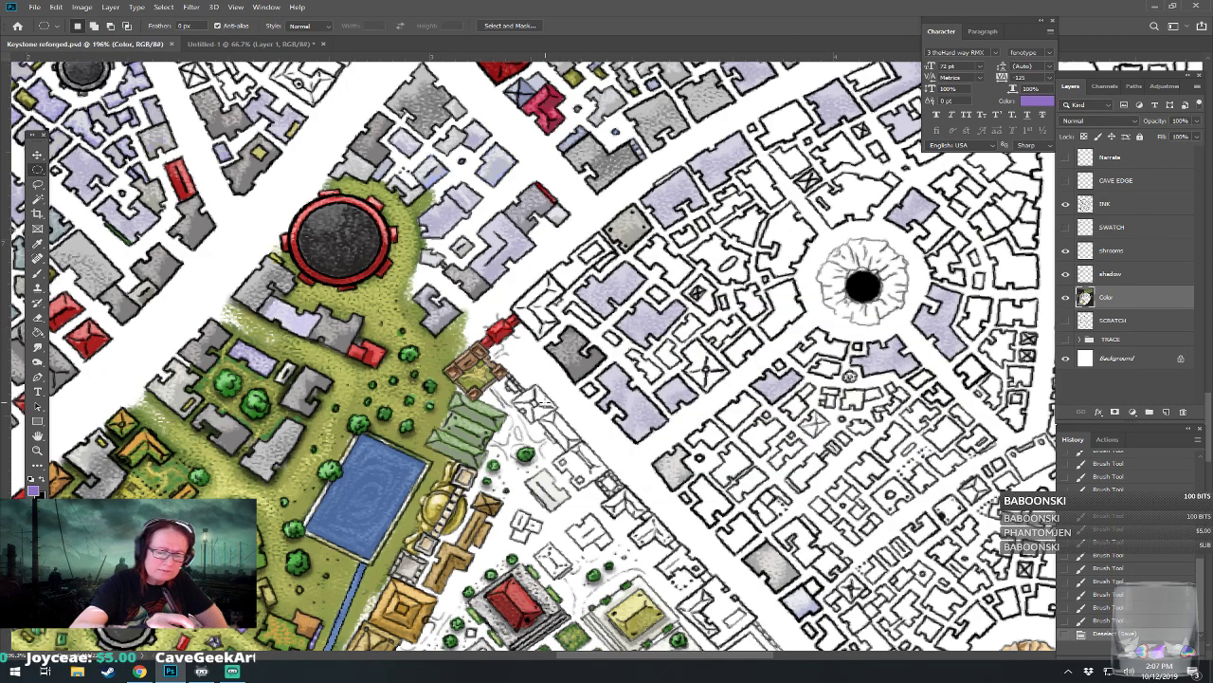
key(b)
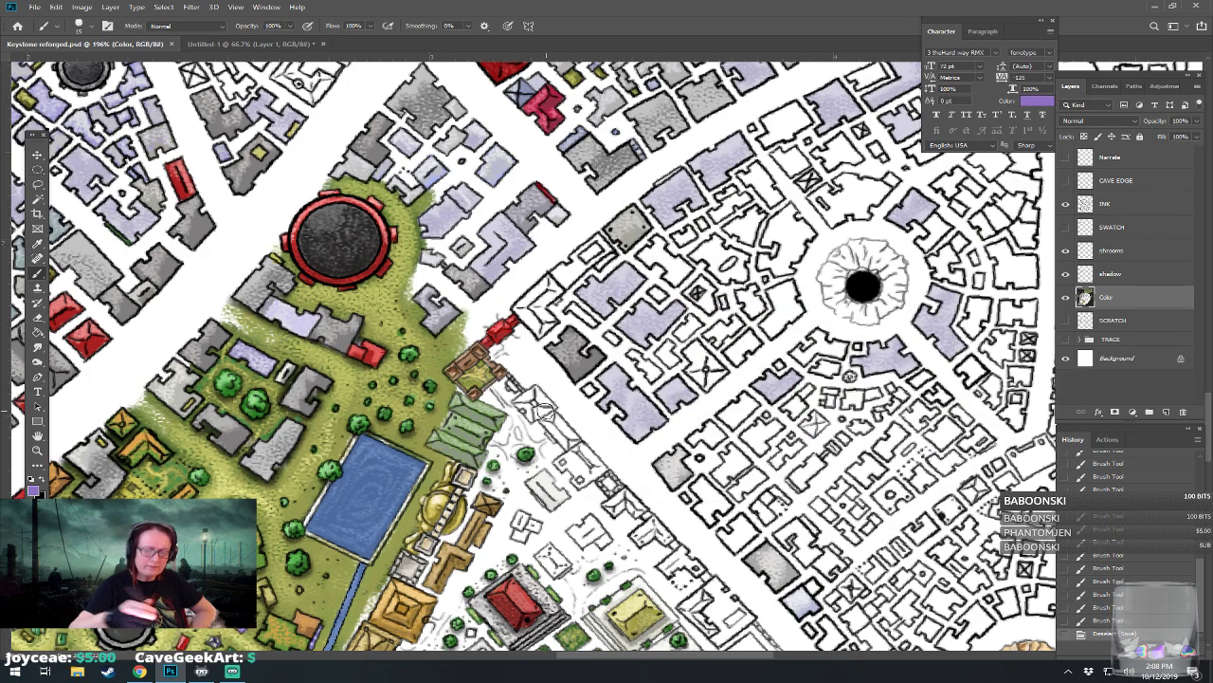
mouse_move(540, 404)
mouse_down()
mouse_move(521, 400)
mouse_move(531, 415)
mouse_move(547, 404)
mouse_move(540, 413)
mouse_move(550, 402)
mouse_move(534, 391)
mouse_move(521, 402)
mouse_move(534, 408)
mouse_move(539, 393)
mouse_up()
Step: Brush a lighter purple over the small pitched roof near the green-roofed hall
click(33, 491)
click(687, 317)
click(910, 303)
mouse_move(527, 398)
mouse_down()
mouse_move(540, 392)
mouse_move(548, 404)
mouse_up()
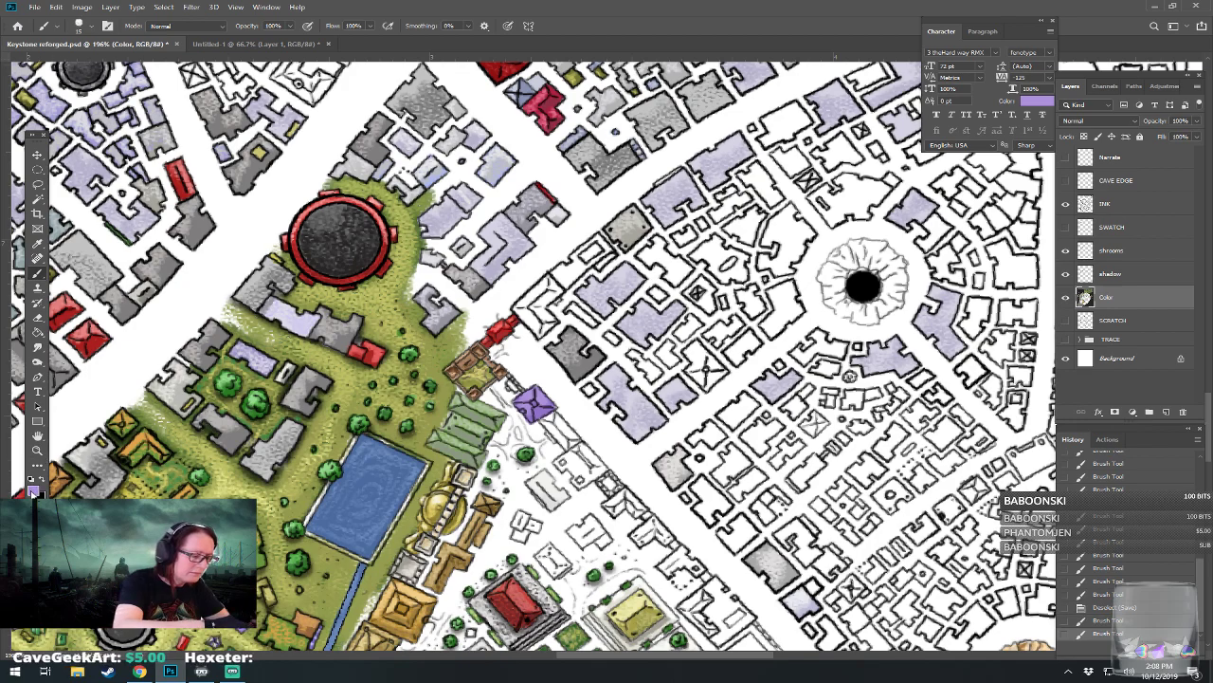
Step: Shade the small purple roof with a darker purple (#5e438a)
click(33, 491)
click(709, 362)
click(912, 298)
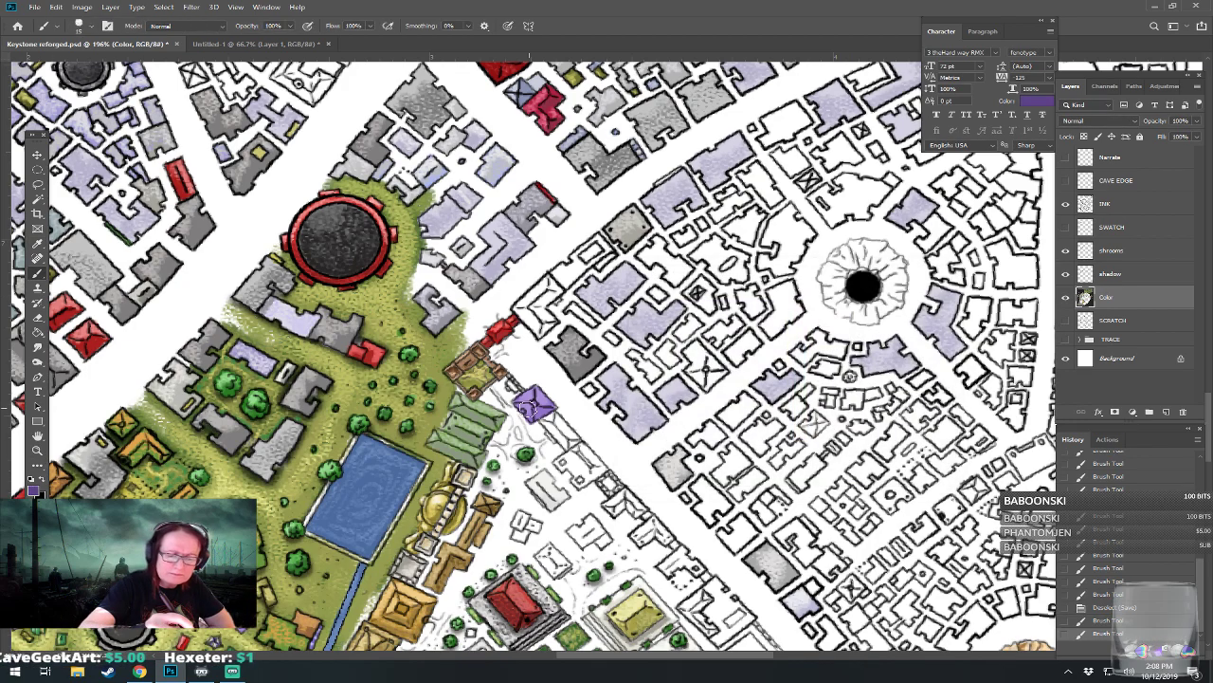
mouse_move(548, 408)
mouse_down()
mouse_move(559, 406)
mouse_move(423, 357)
mouse_move(390, 250)
mouse_move(382, 313)
mouse_move(352, 223)
mouse_up()
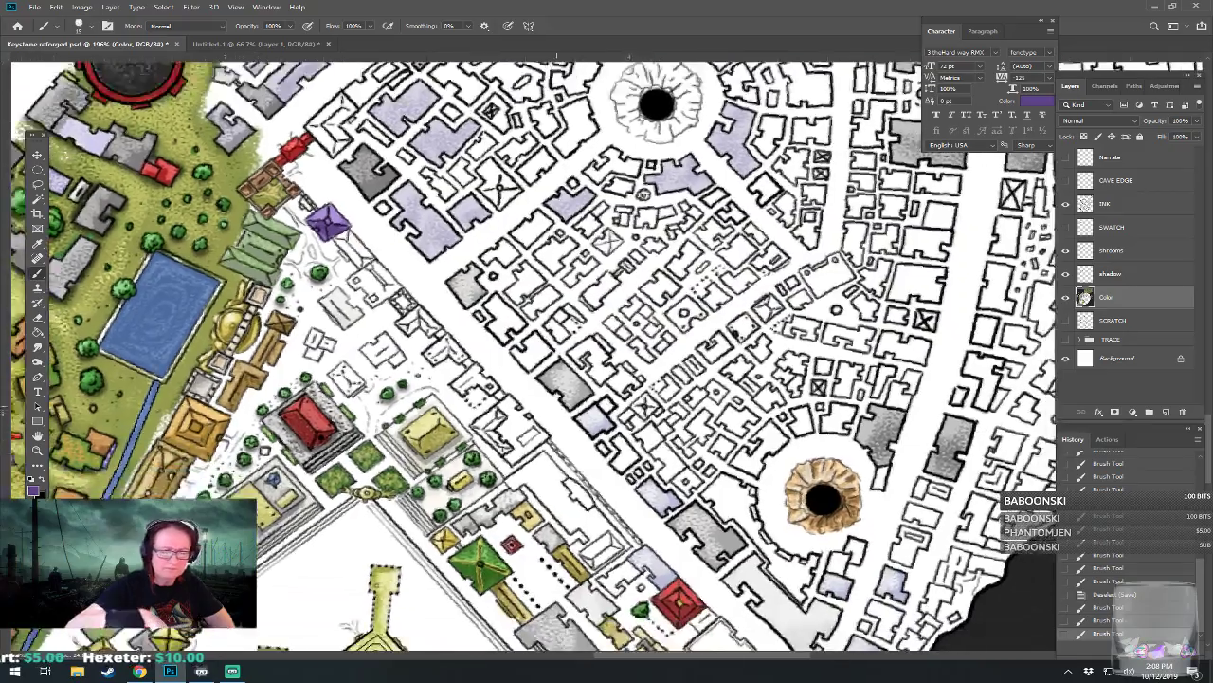
Step: Examine the uncoloured buildings along the street between the purple roof and the plaza's eastern side
drag(557, 405, 471, 291)
drag(557, 406, 490, 296)
drag(557, 406, 659, 482)
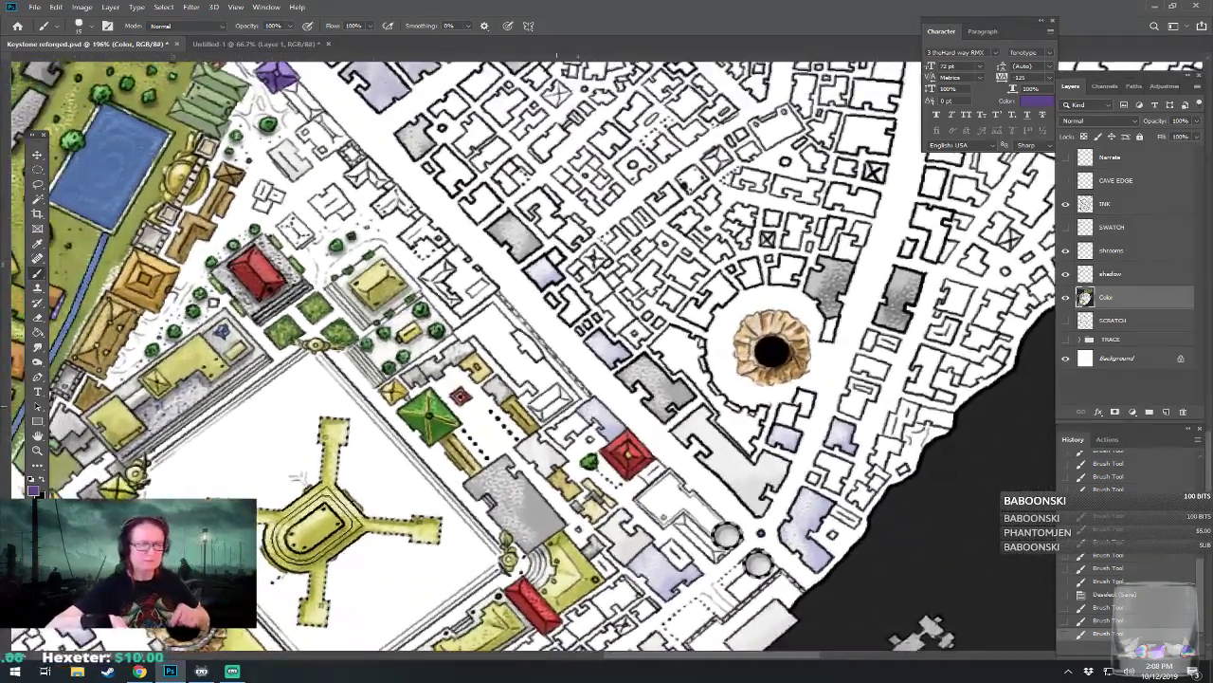
drag(557, 406, 531, 304)
scroll(557, 406, up, 5)
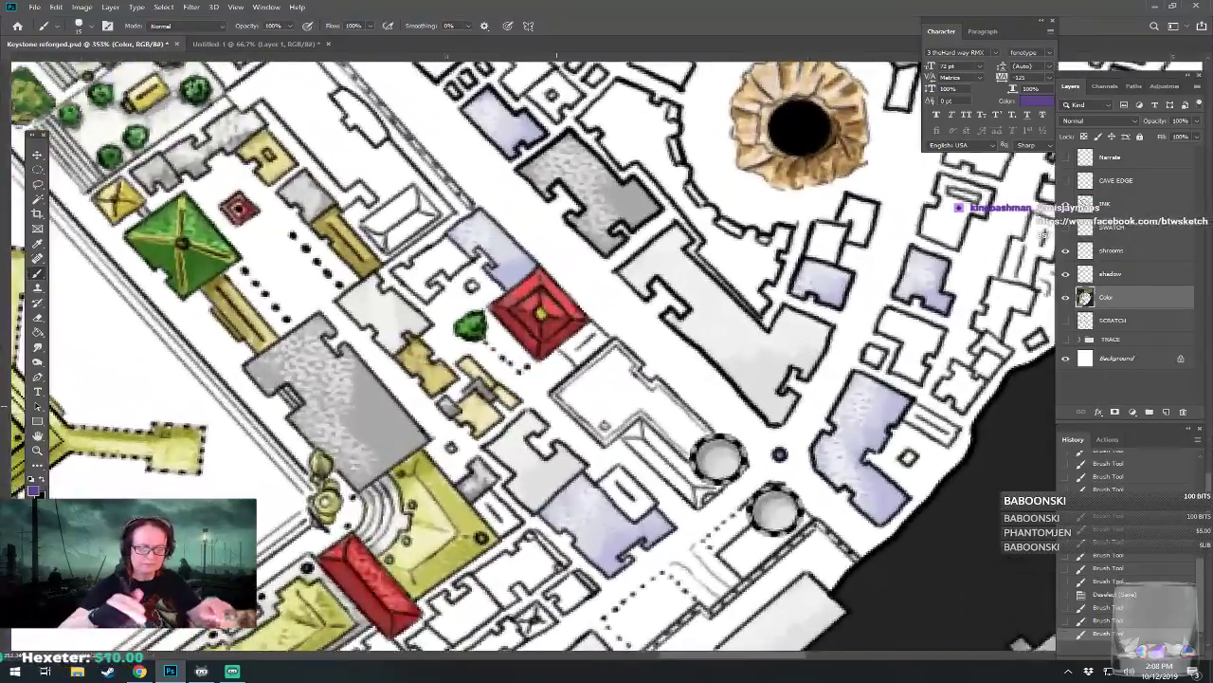
scroll(556, 406, down, 3)
drag(556, 406, 713, 625)
drag(557, 406, 632, 534)
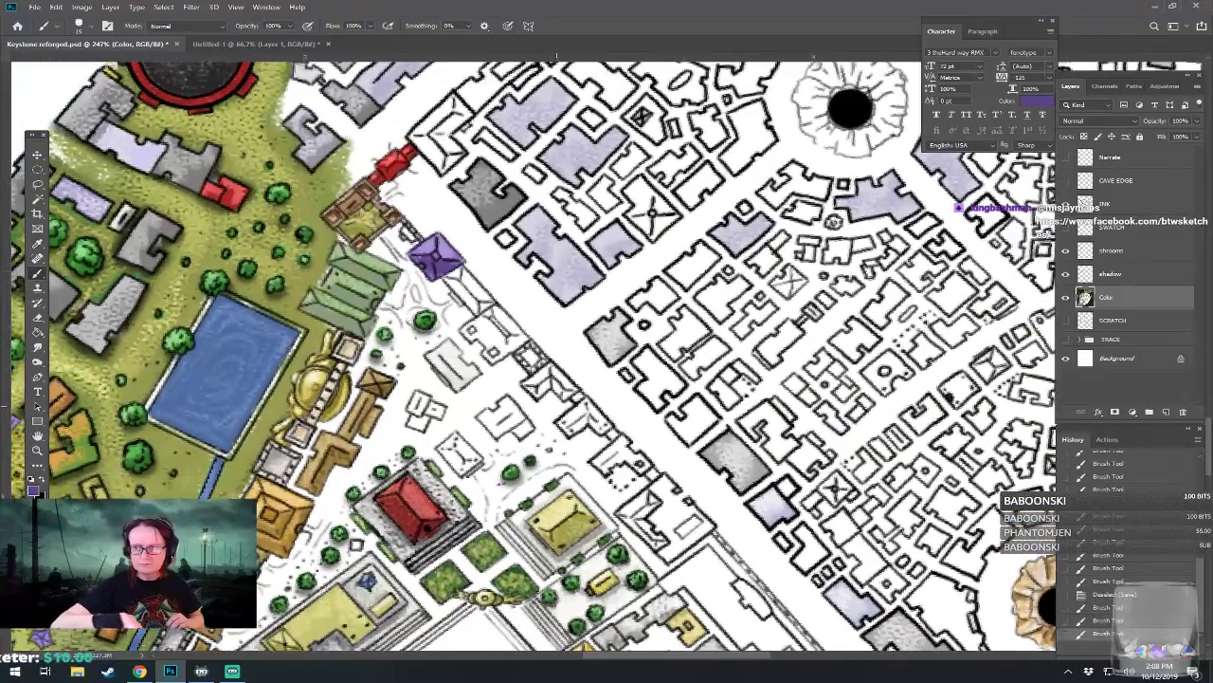
drag(557, 406, 568, 235)
drag(650, 242, 811, 648)
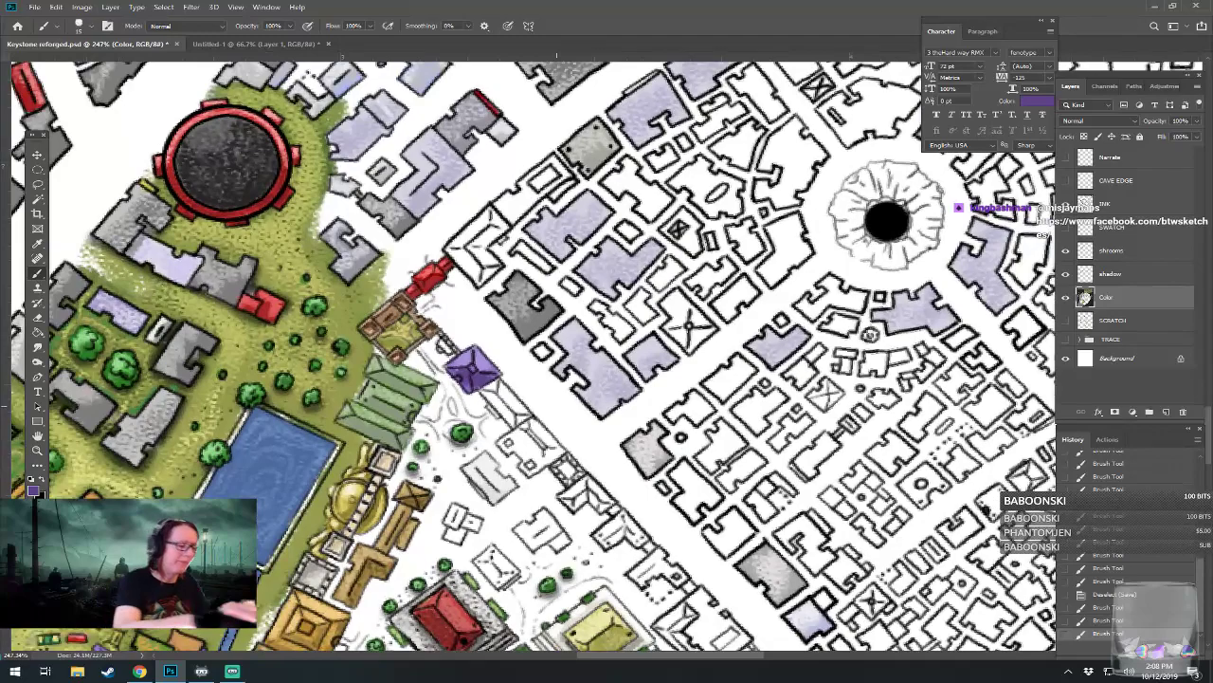
Step: Paint three uncoloured buildings along the street southeast of the purple roof in green (#63932a)
click(34, 491)
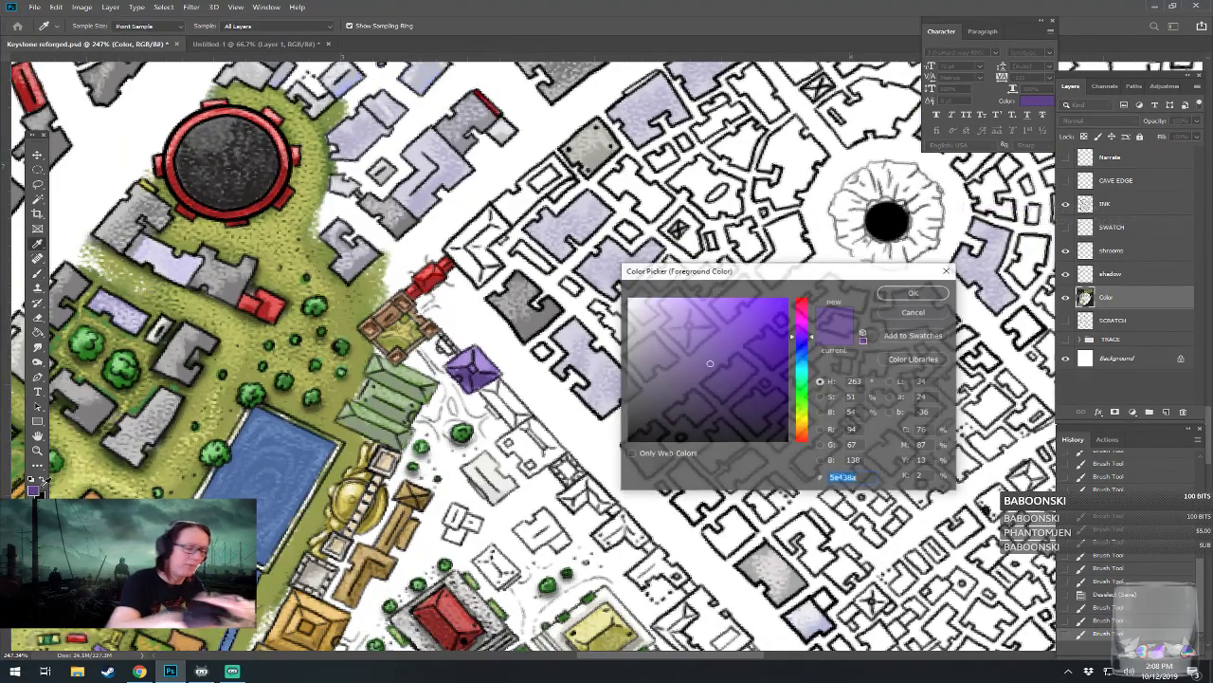
click(802, 409)
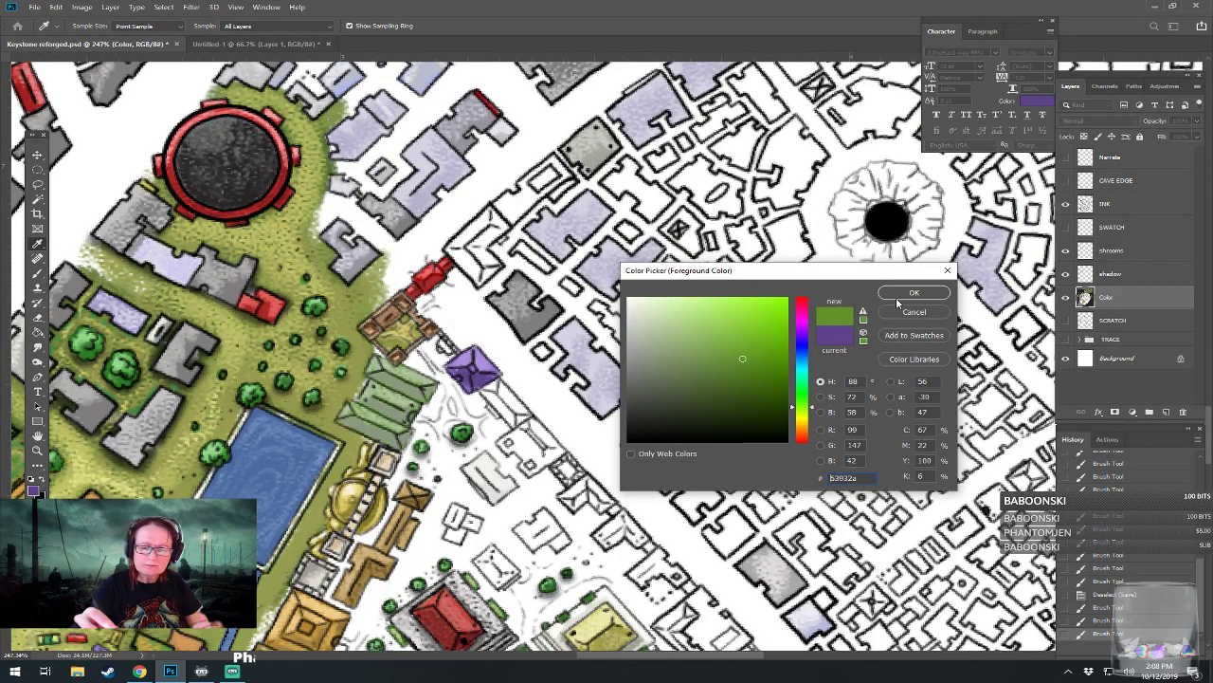
click(914, 293)
key(b)
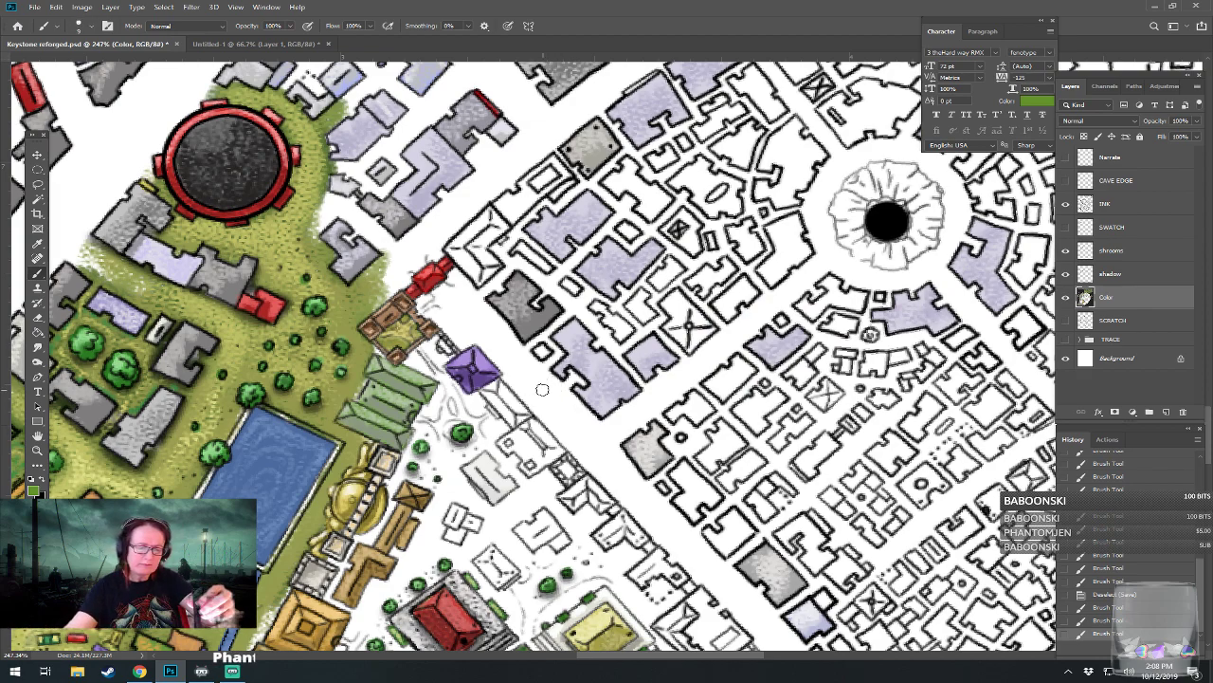
mouse_move(491, 398)
mouse_down()
mouse_move(483, 390)
mouse_move(508, 398)
mouse_move(500, 383)
mouse_move(489, 408)
mouse_move(511, 421)
mouse_move(510, 398)
mouse_move(529, 414)
mouse_move(515, 402)
mouse_up()
mouse_move(580, 487)
mouse_down()
mouse_move(565, 499)
mouse_move(586, 497)
mouse_move(566, 498)
mouse_move(581, 481)
mouse_move(604, 508)
mouse_move(588, 481)
mouse_move(612, 503)
mouse_move(588, 466)
mouse_up()
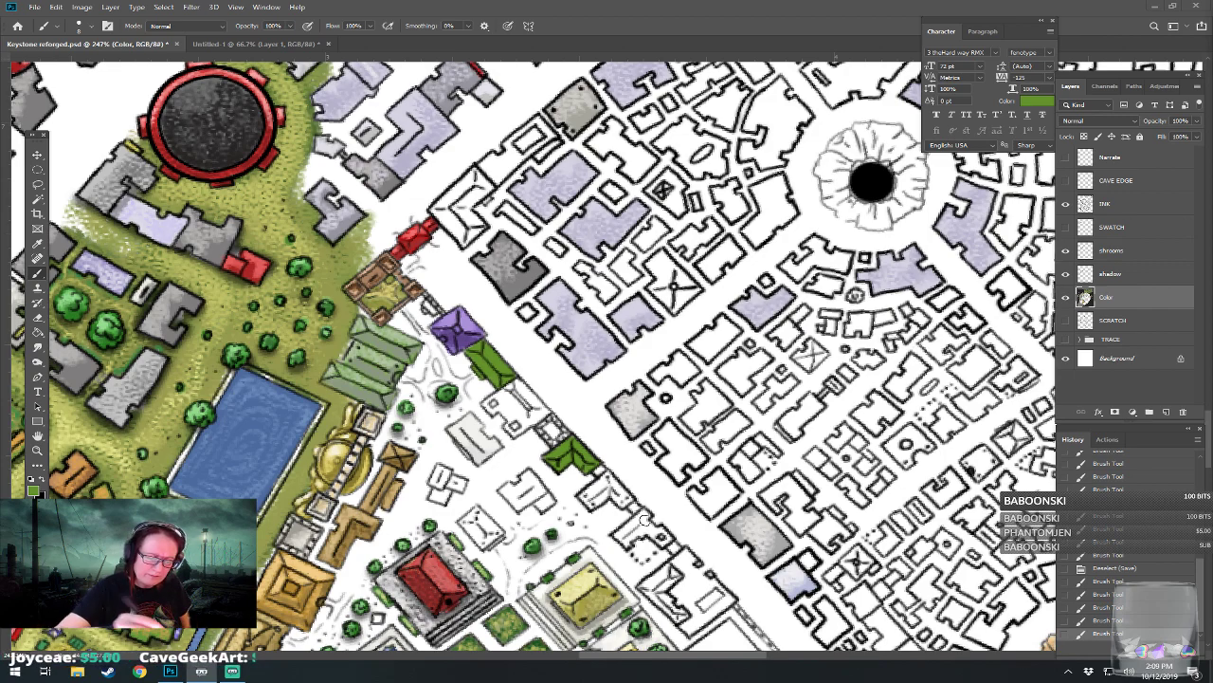
drag(644, 521, 551, 437)
mouse_move(569, 495)
mouse_down()
mouse_move(589, 533)
mouse_move(566, 506)
mouse_move(580, 489)
mouse_move(552, 499)
mouse_move(587, 475)
mouse_up()
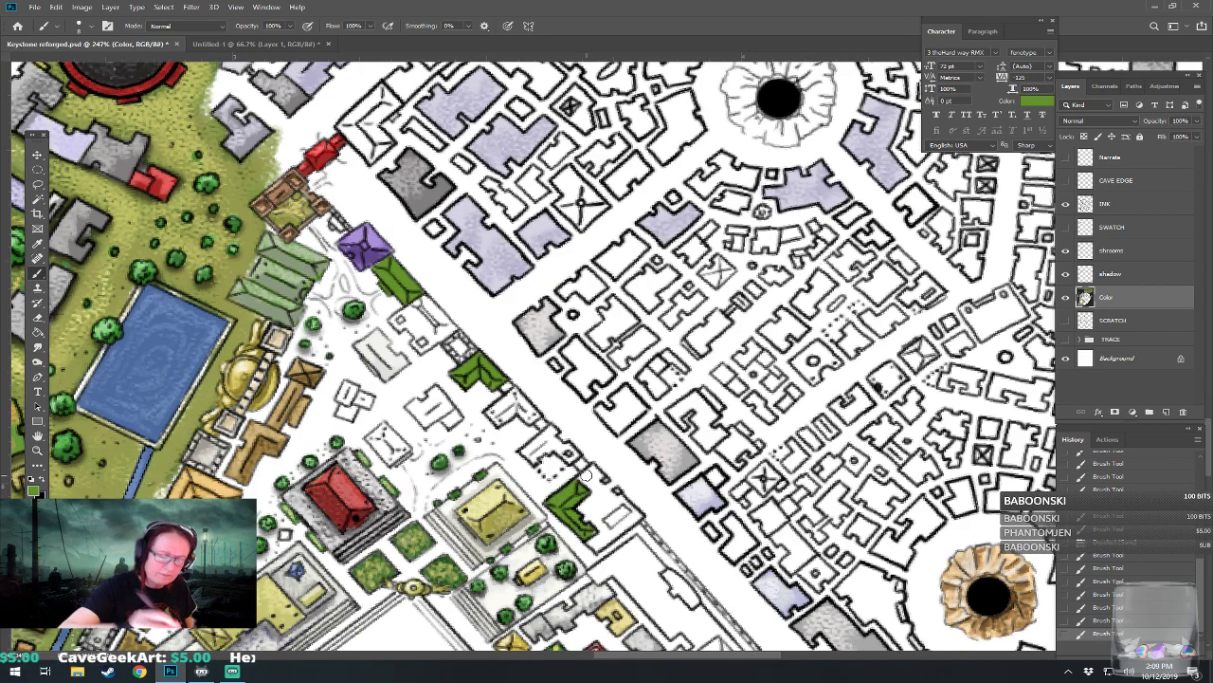
Step: Shade the green roofs along the street southeast of the purple roof with a darker green (#4c731e)
click(33, 488)
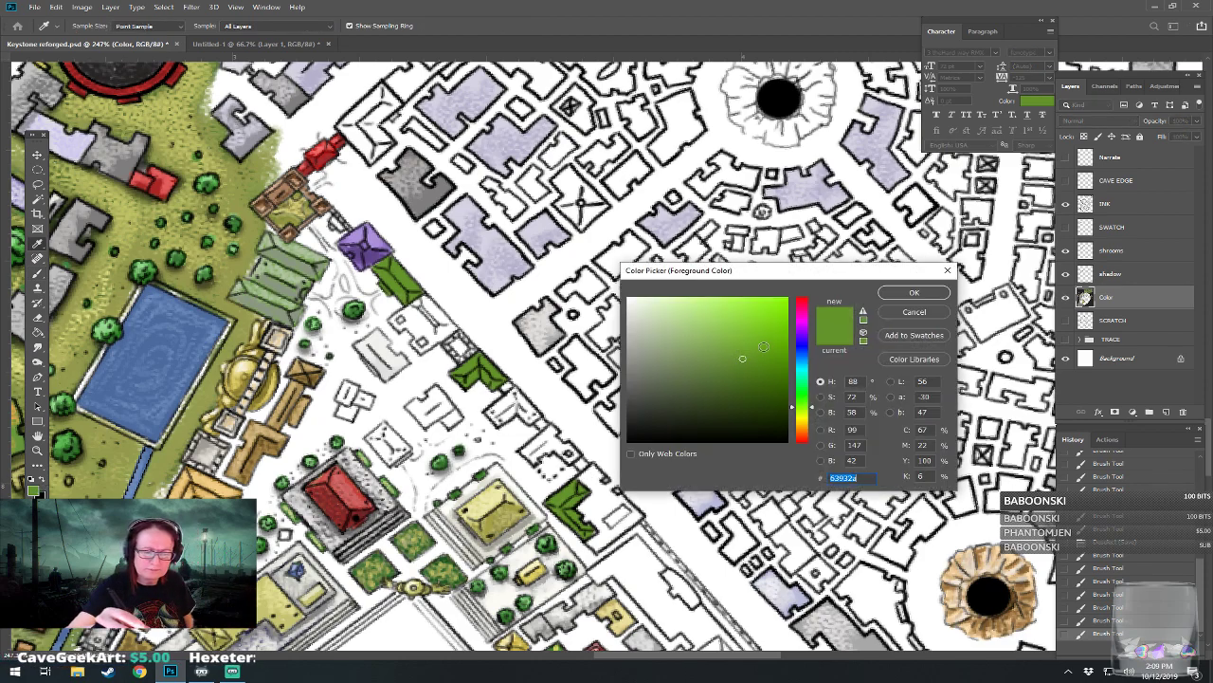
key(Return)
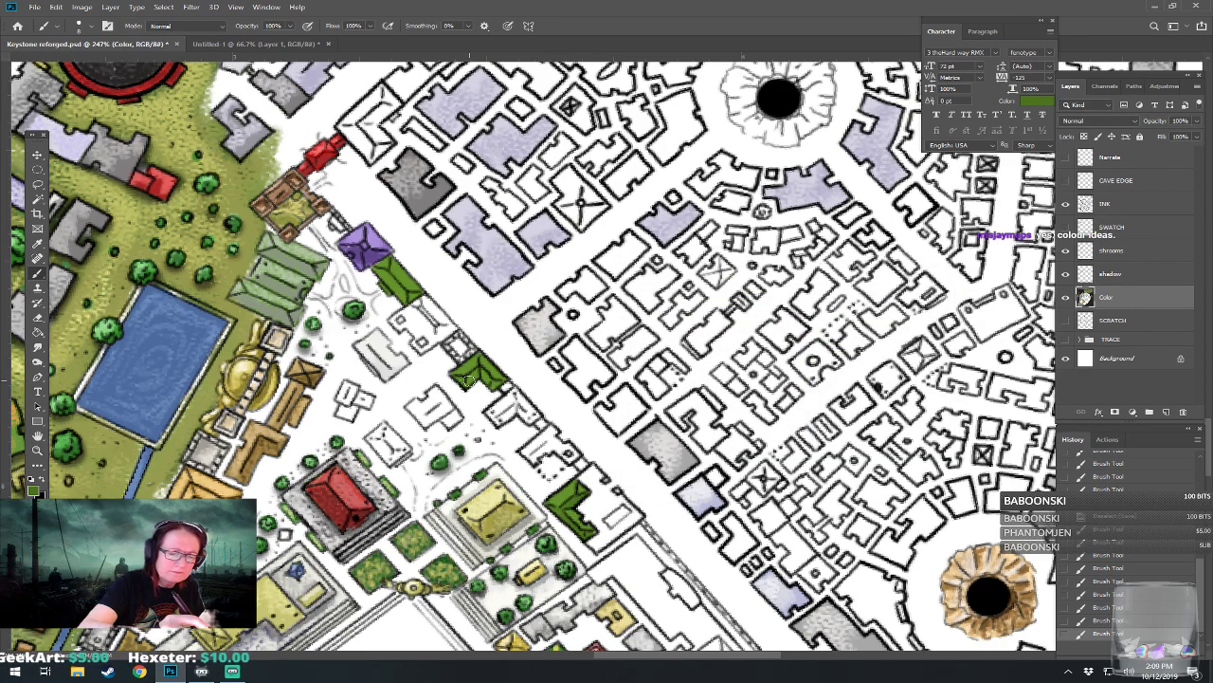
drag(465, 381, 497, 384)
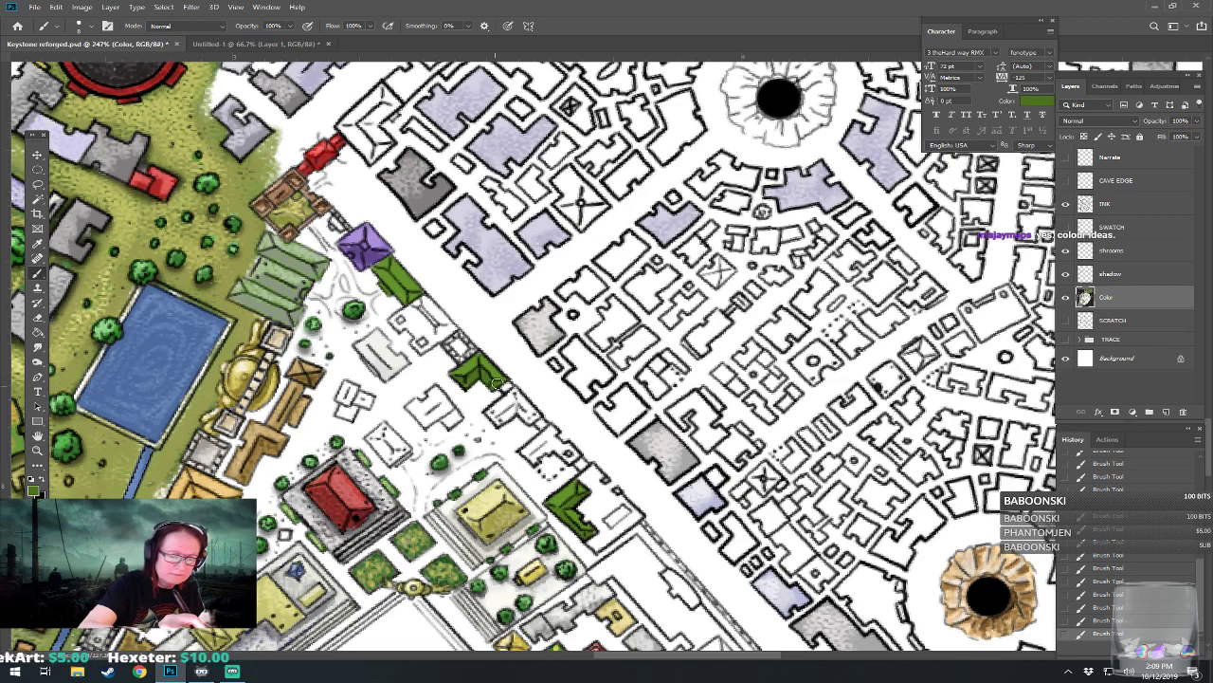
drag(379, 271, 411, 292)
Step: Brush light green (#a0d562) highlights onto the three green roofs between the purple roof and the plaza
click(32, 485)
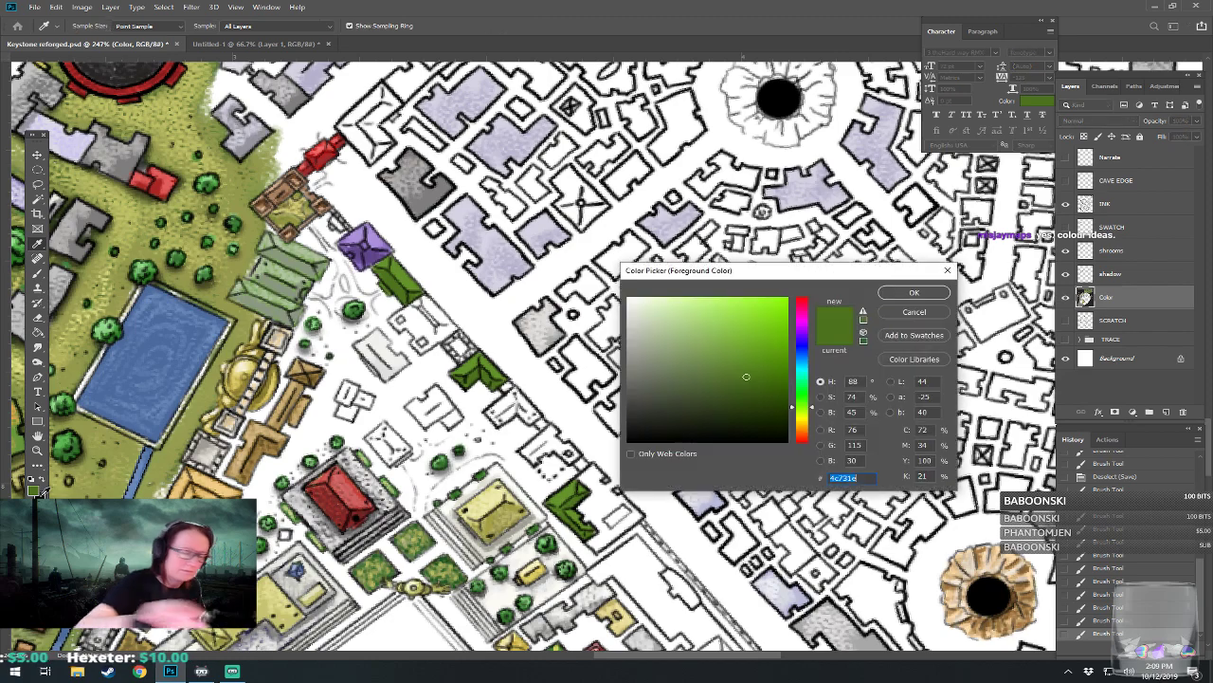
click(712, 320)
key(Return)
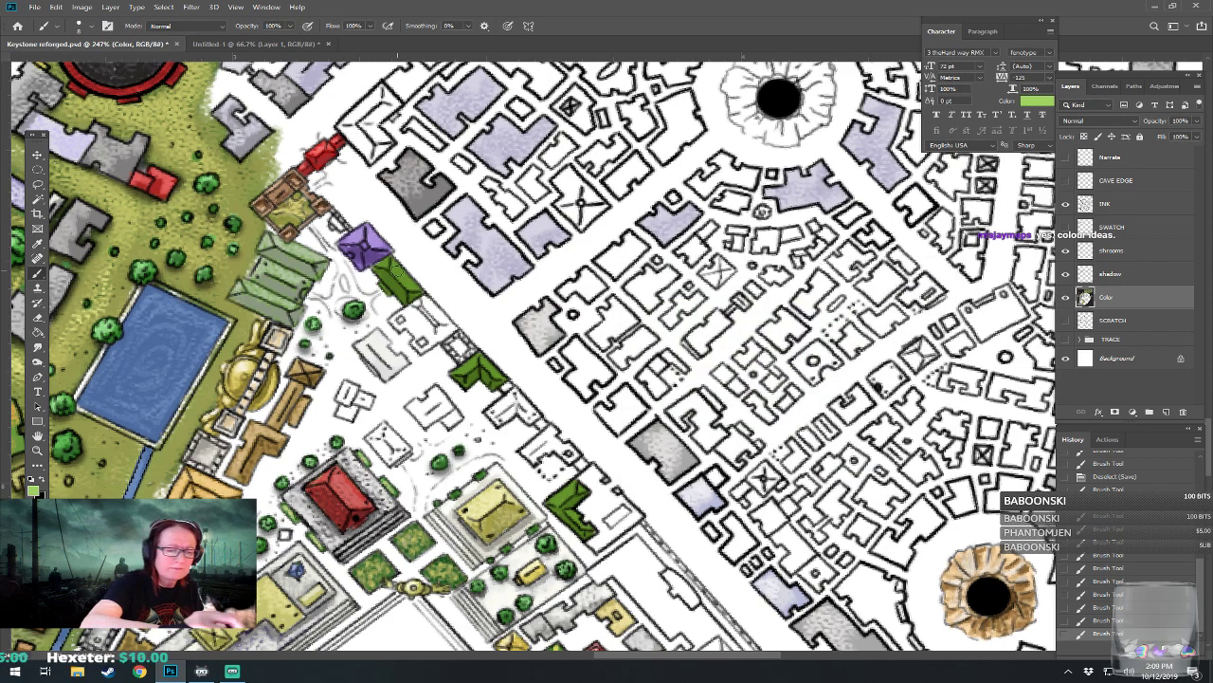
drag(414, 287, 389, 268)
mouse_move(480, 362)
mouse_down()
mouse_move(500, 381)
mouse_move(480, 364)
mouse_up()
mouse_move(557, 499)
mouse_down()
mouse_move(577, 483)
mouse_move(563, 497)
mouse_move(576, 490)
mouse_move(585, 525)
mouse_up()
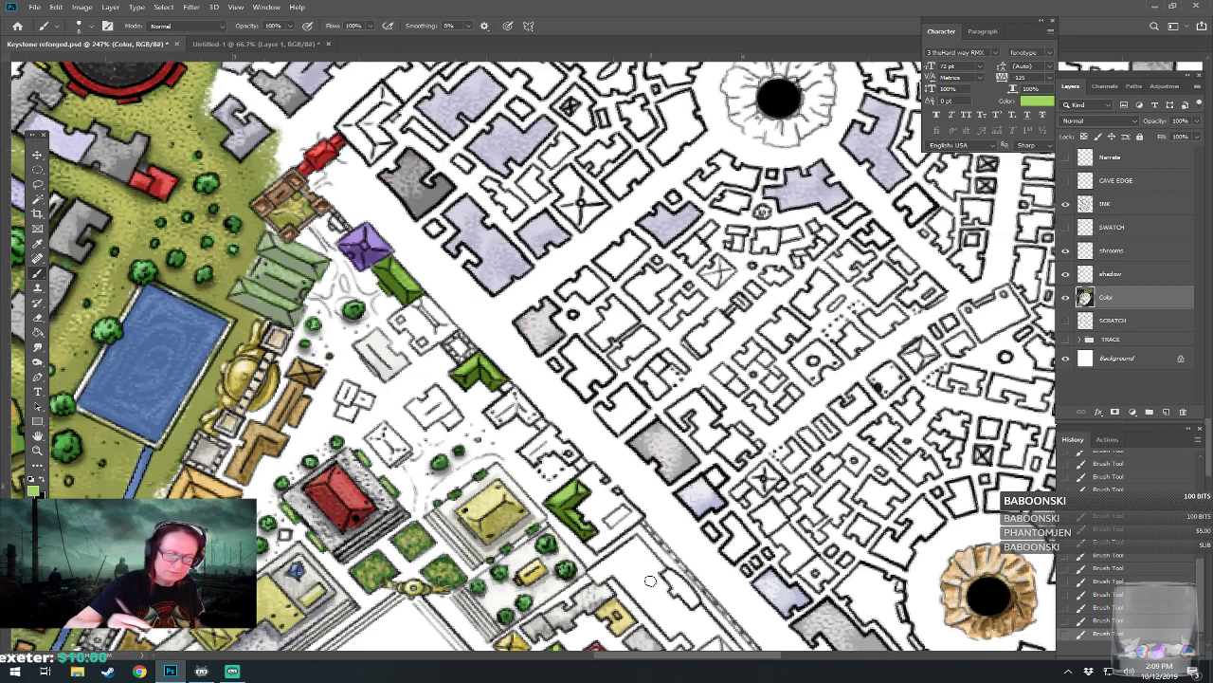
Step: Set the foreground painting colour to a pale yellow (#e6e273)
click(34, 489)
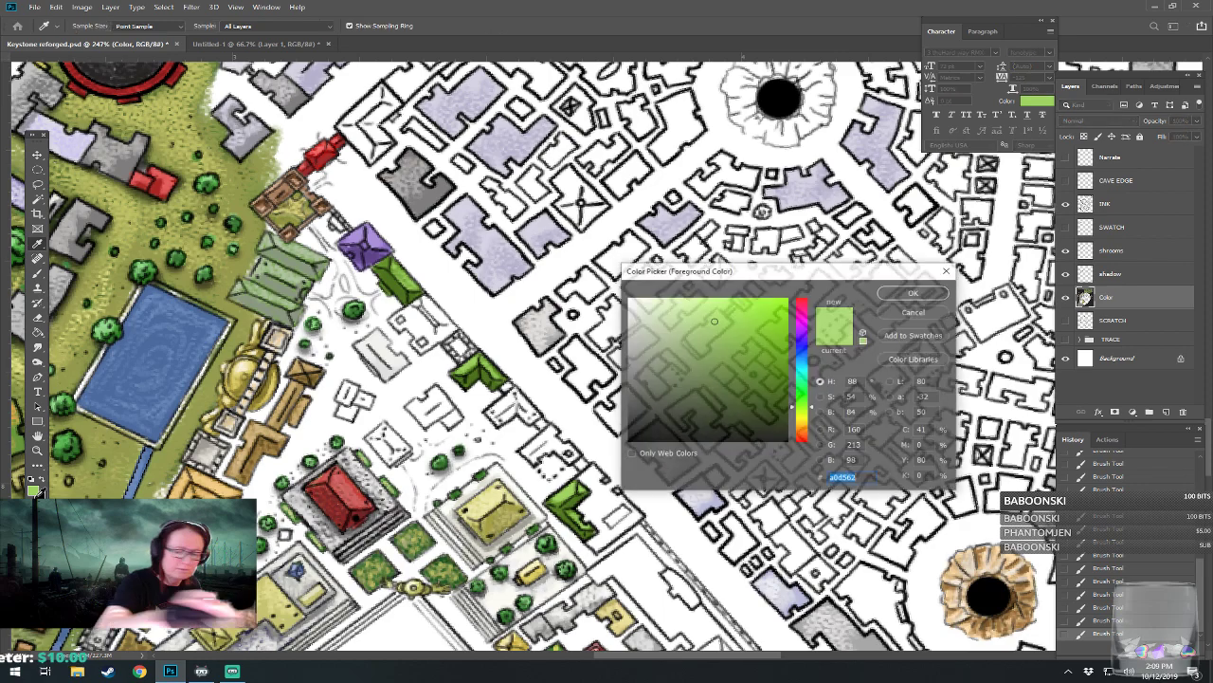
drag(802, 411, 800, 420)
click(713, 308)
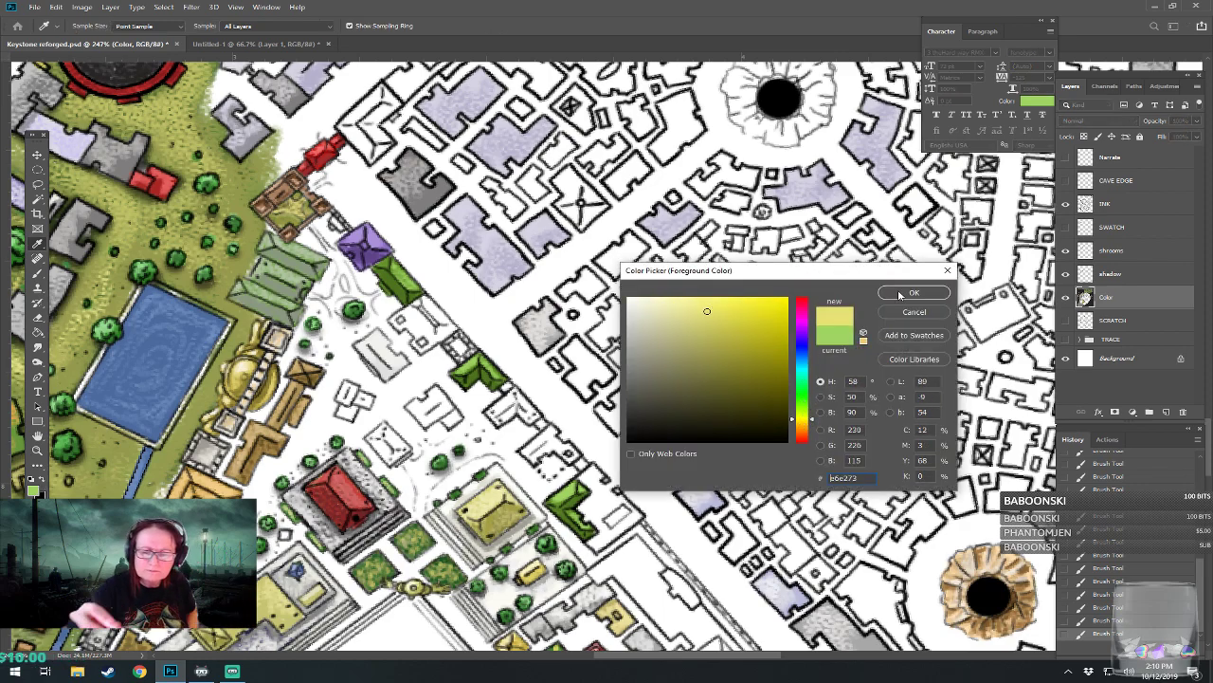
click(912, 293)
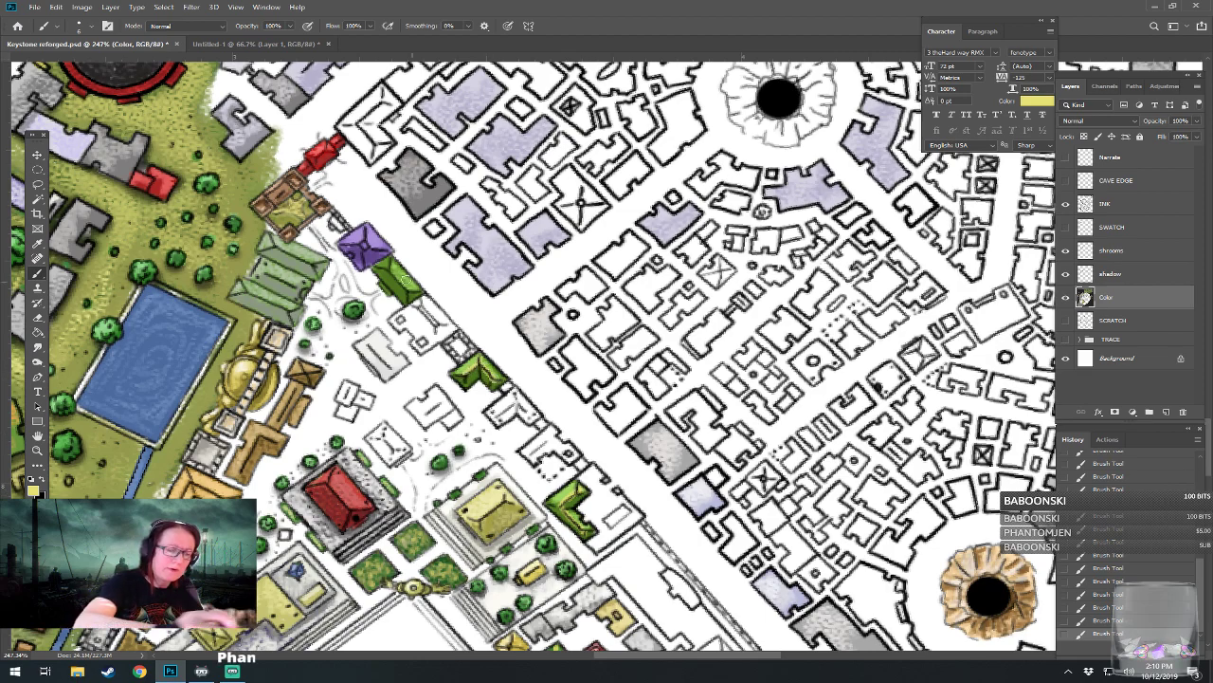
Step: Save the city map document with the newly painted green roofs
scroll(408, 292, down, 5)
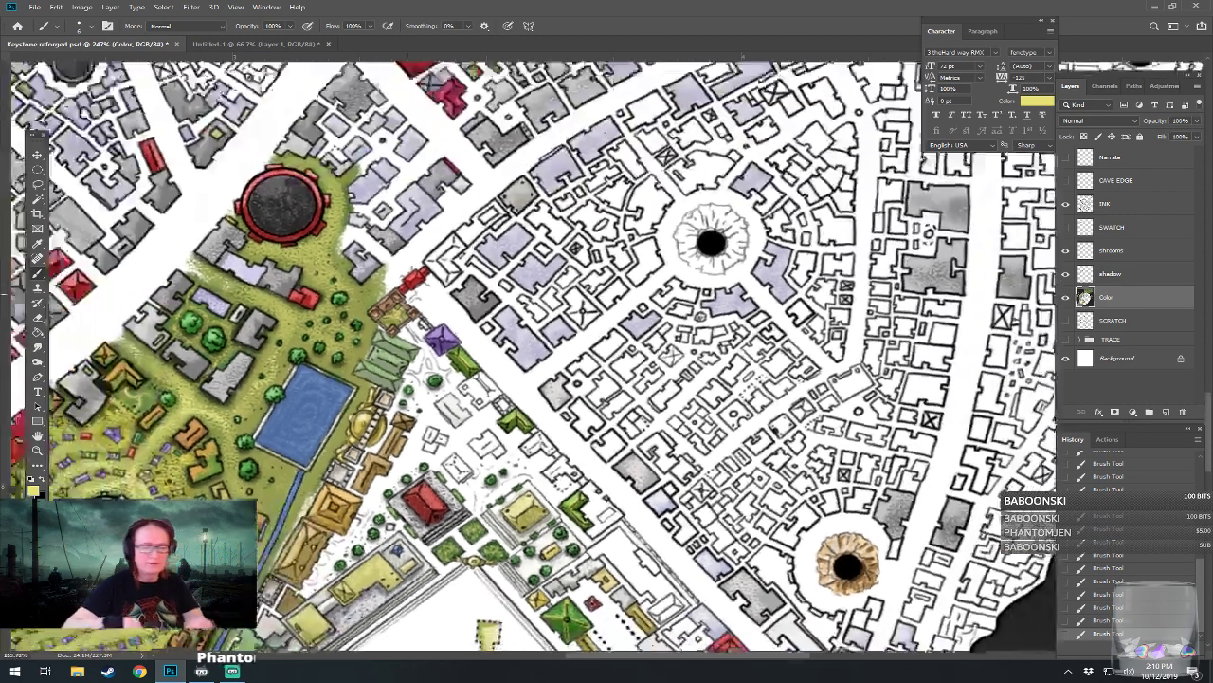
drag(406, 294, 255, 200)
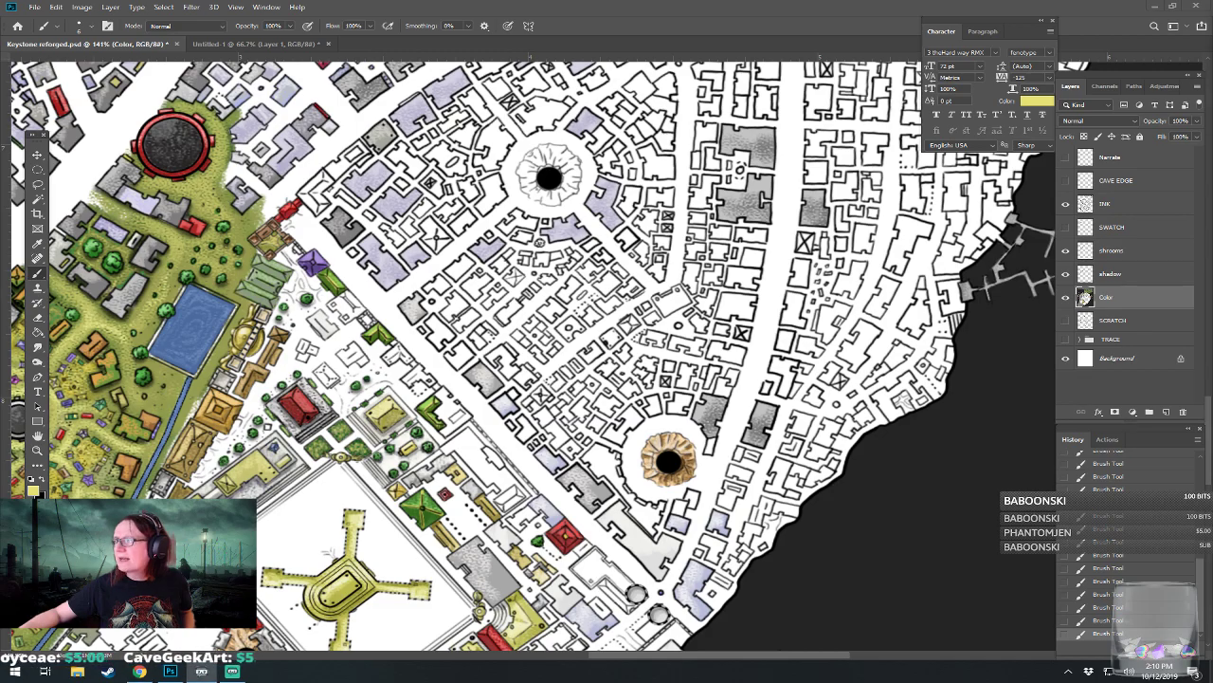
scroll(570, 455, down, 10)
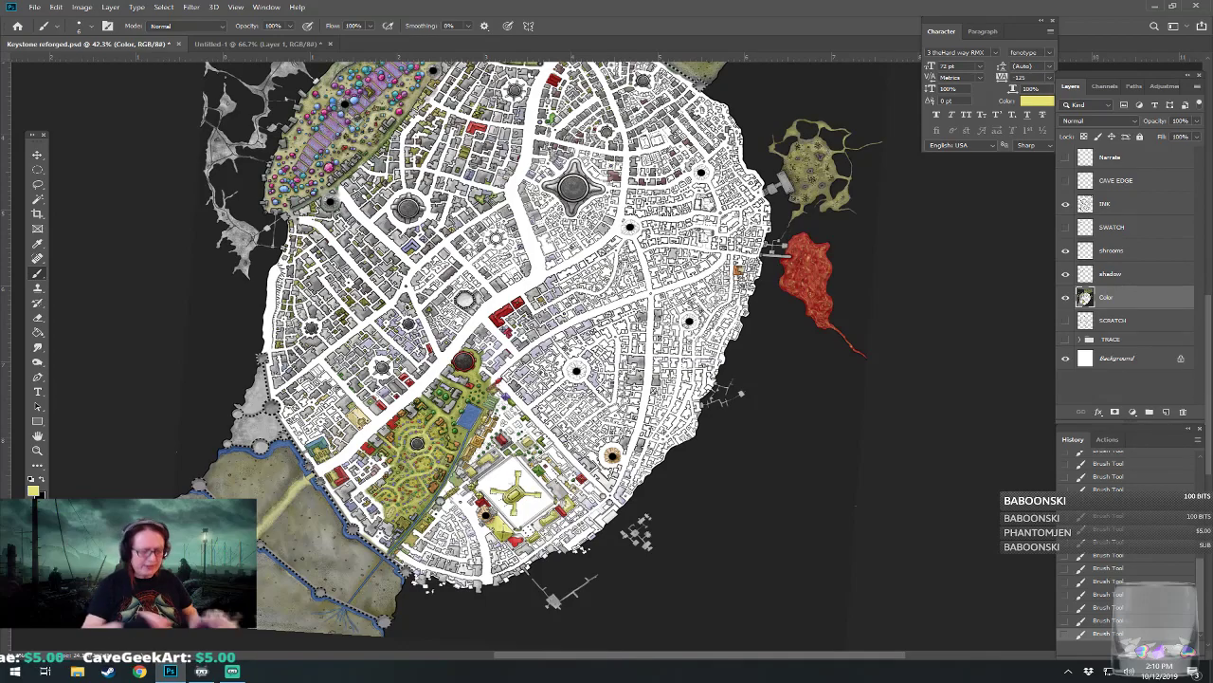
scroll(569, 379, down, 3)
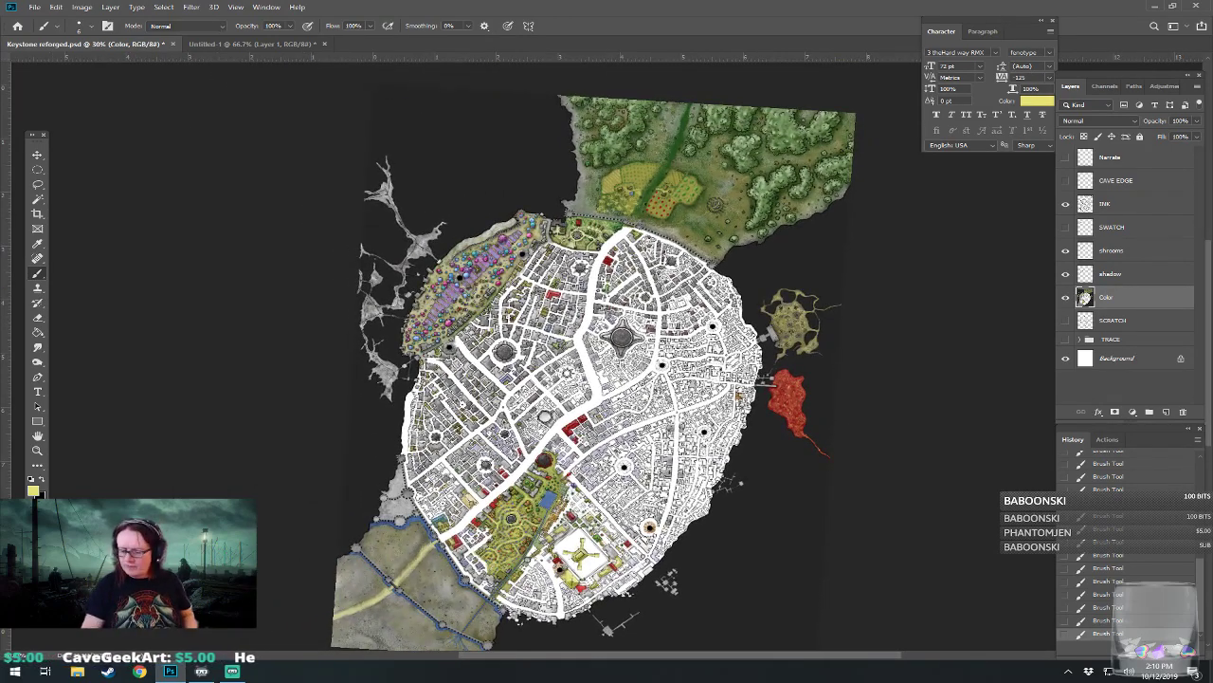
key(ctrl+s)
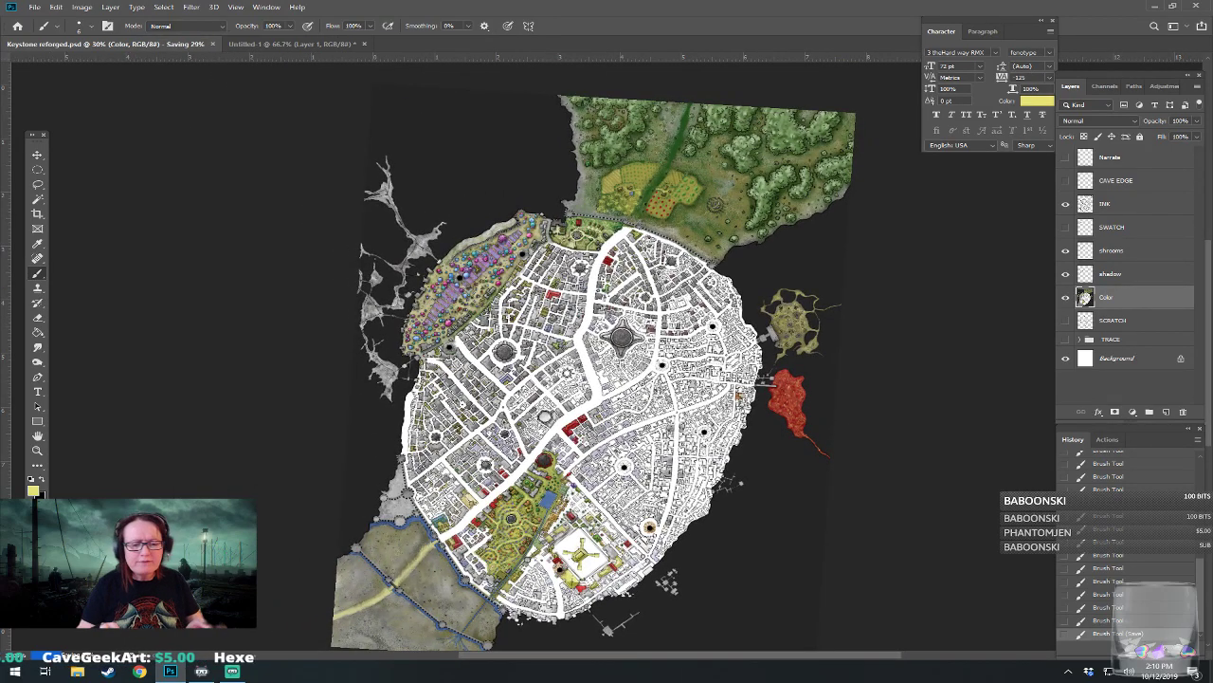
key(ctrl+0)
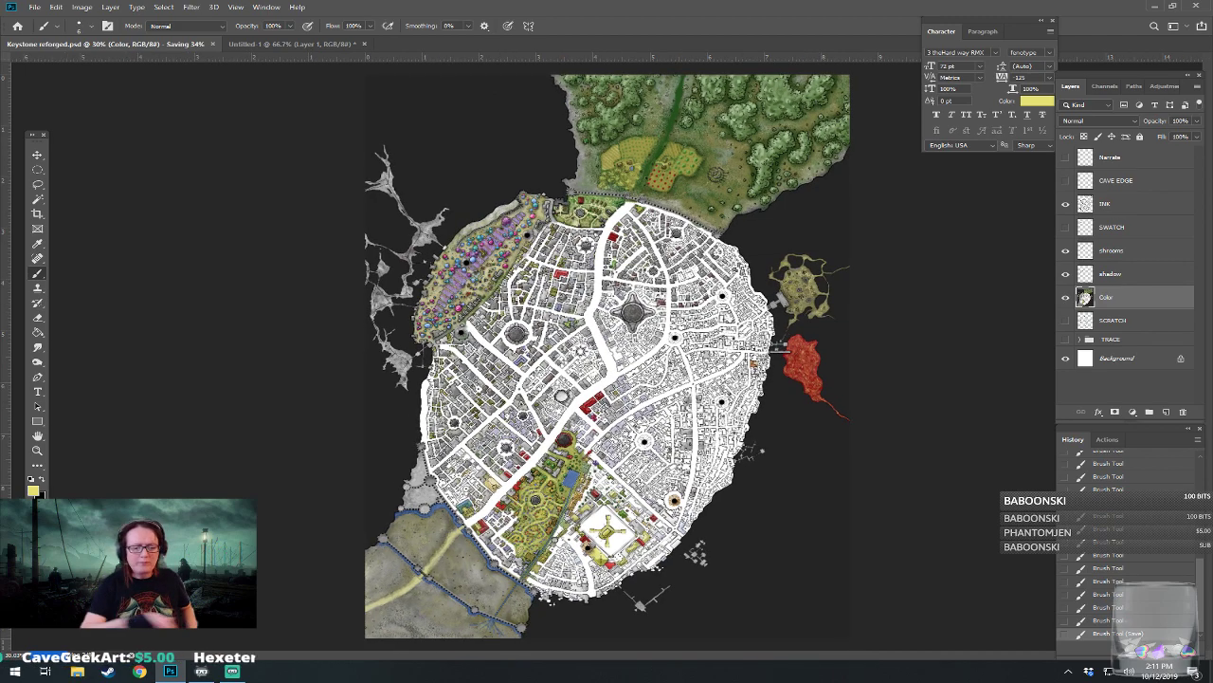
scroll(572, 225, up, 1)
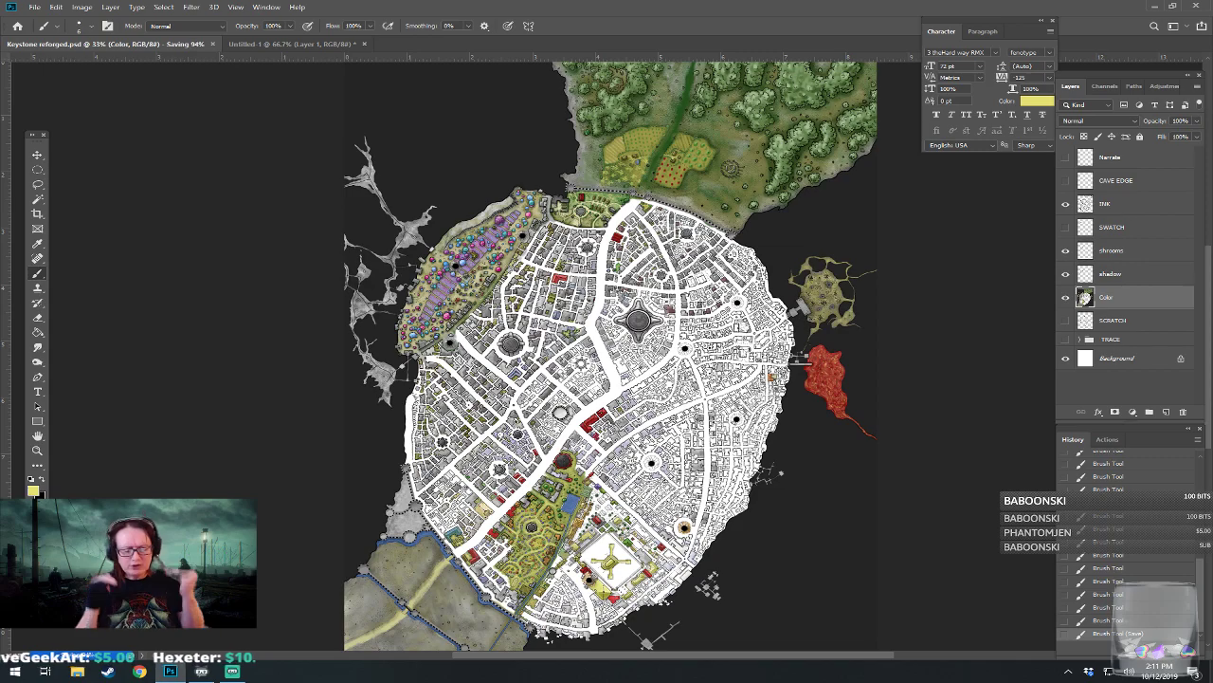
scroll(649, 457, up, 2)
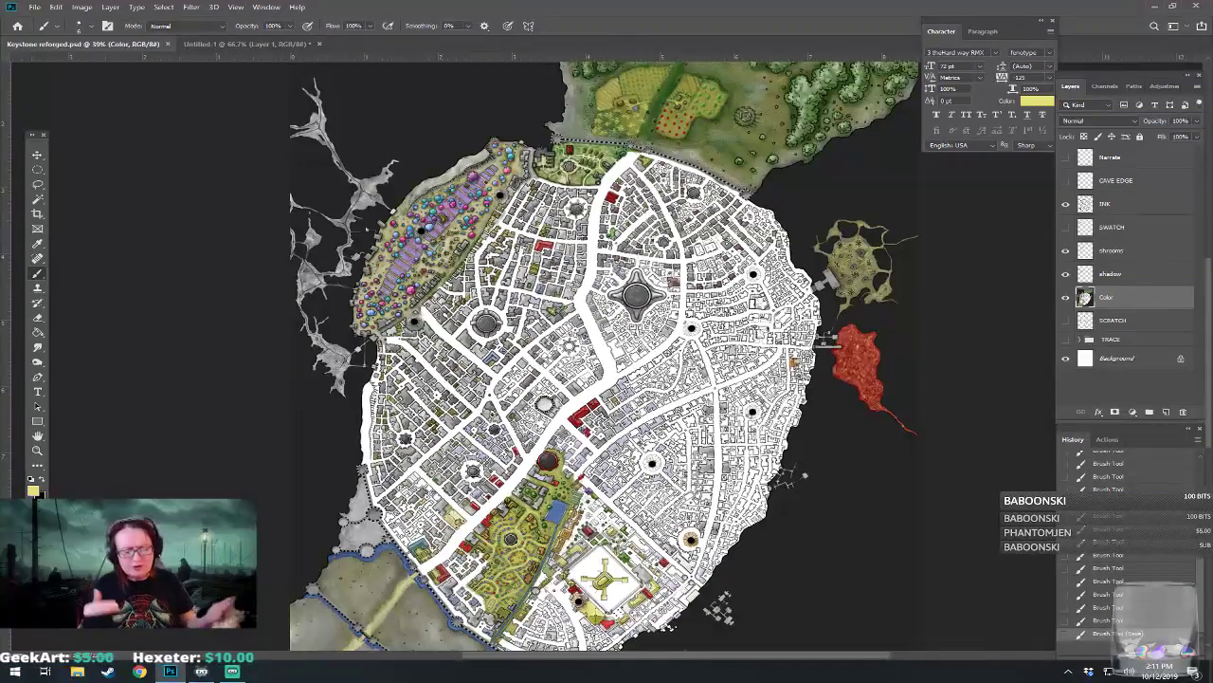
drag(625, 379, 613, 330)
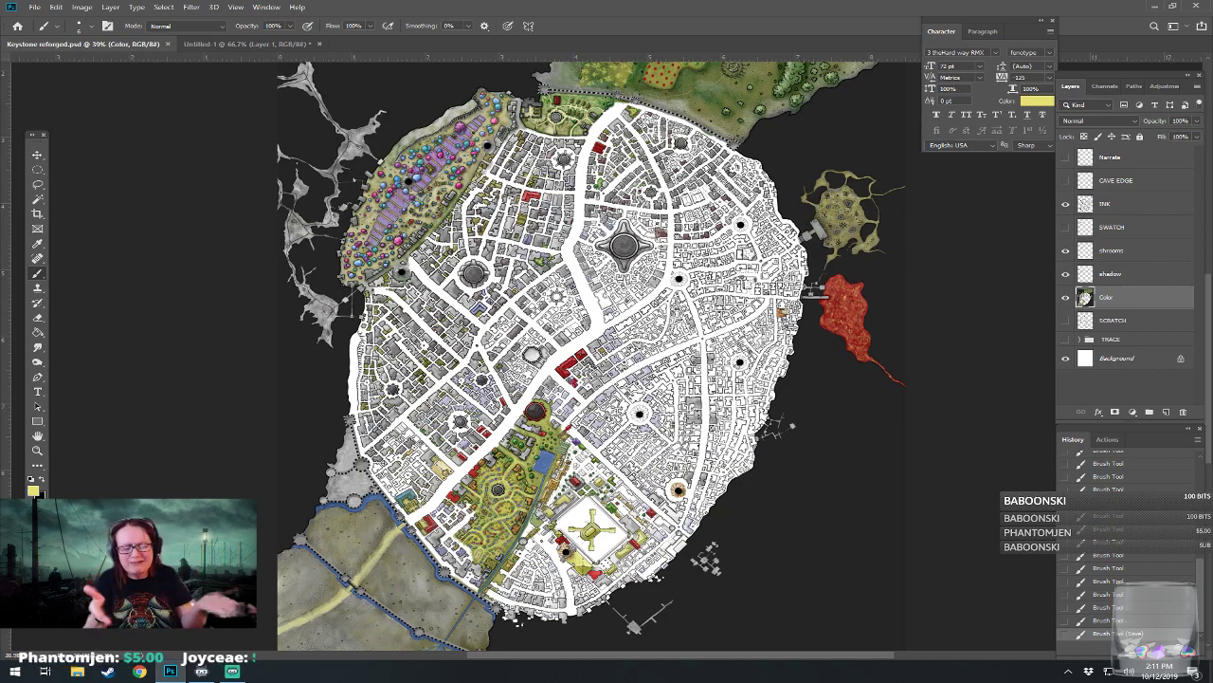
scroll(479, 626, up, 4)
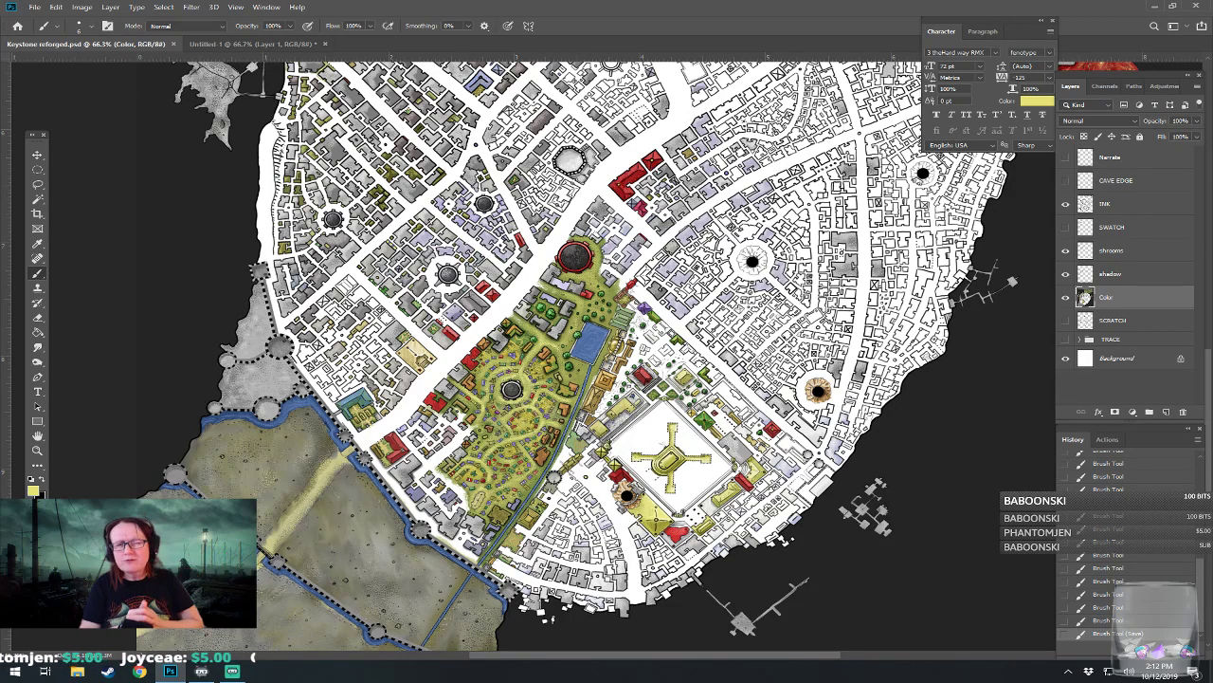
scroll(398, 645, down, 4)
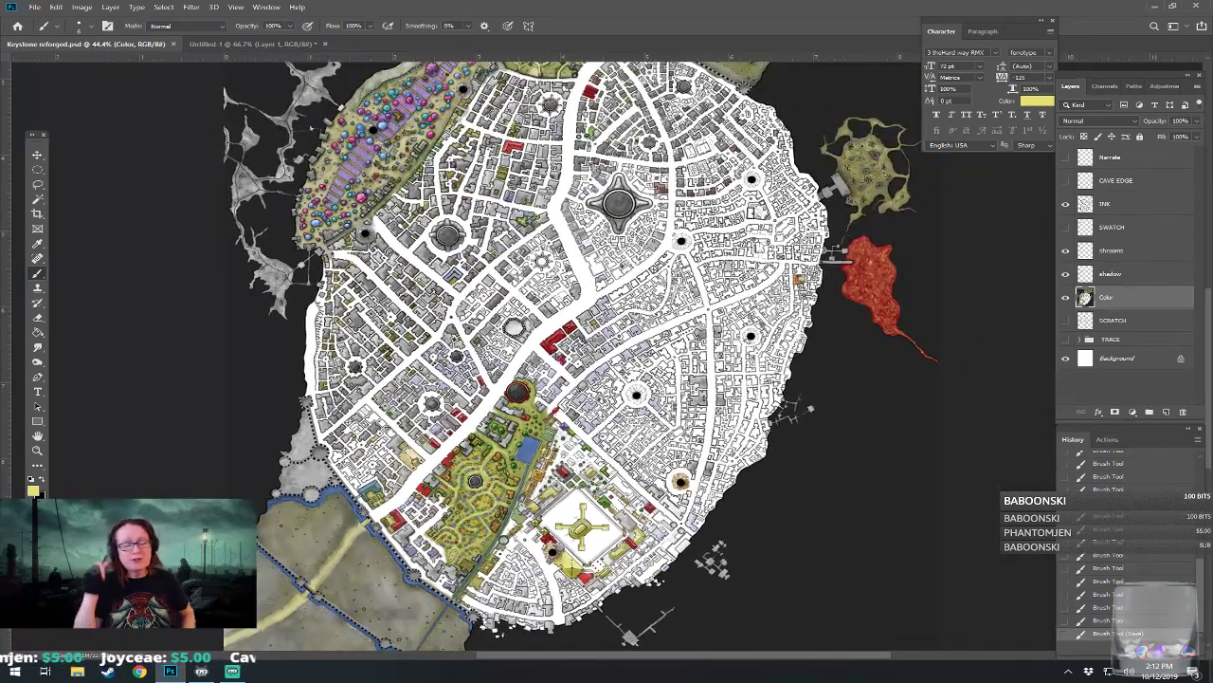